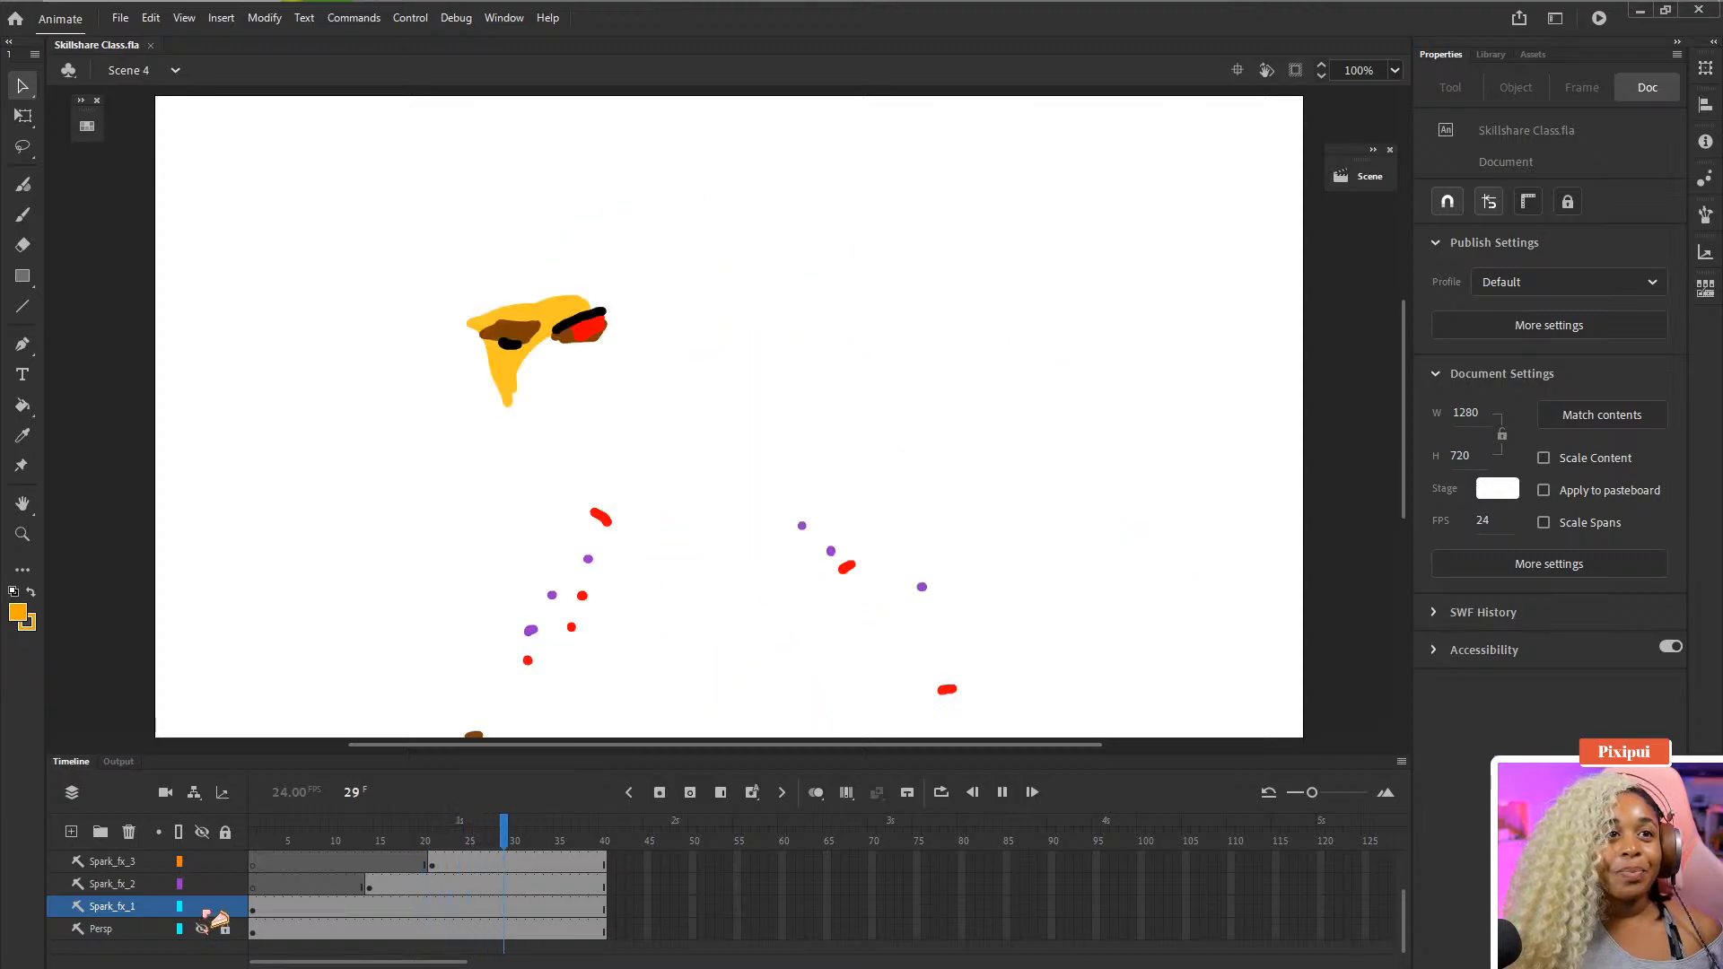
- Play back the existing animation in Scene 4 of the current file
left_click_drag(201, 908, 206, 867)
scroll(208, 875, "up", 3)
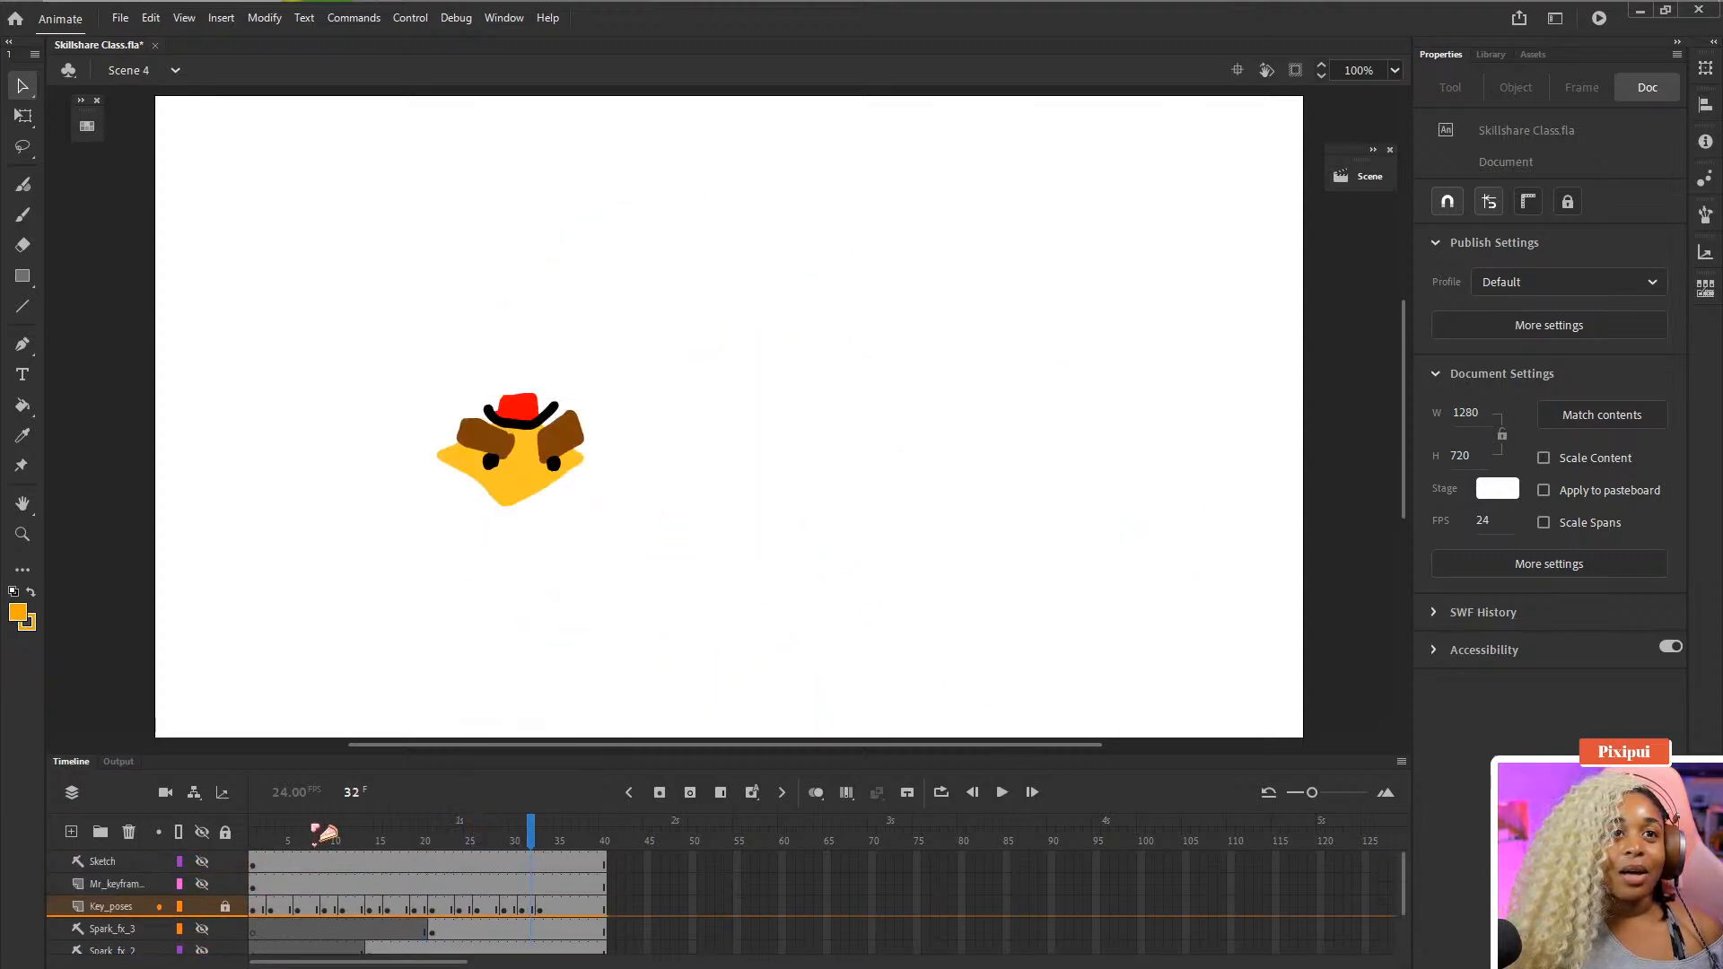
left_click(254, 834)
key("Return")
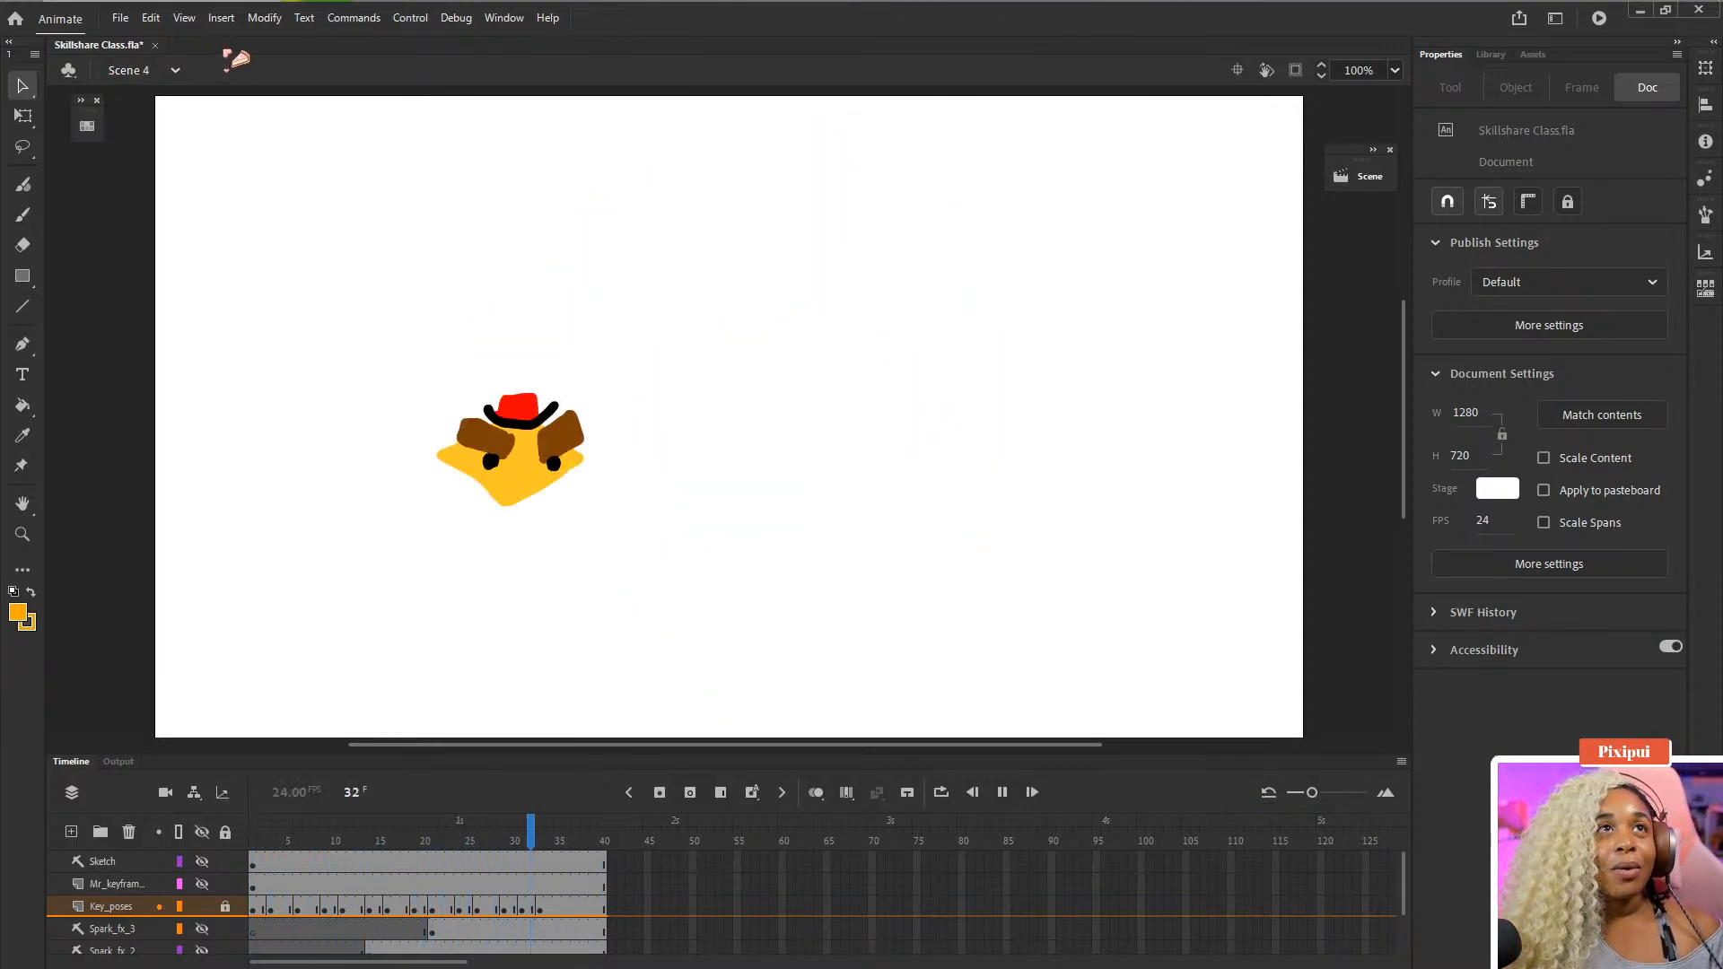
- Close Skillshare Class.fla without saving and create a new HD 1280 x 720 character animation document
left_click(154, 45)
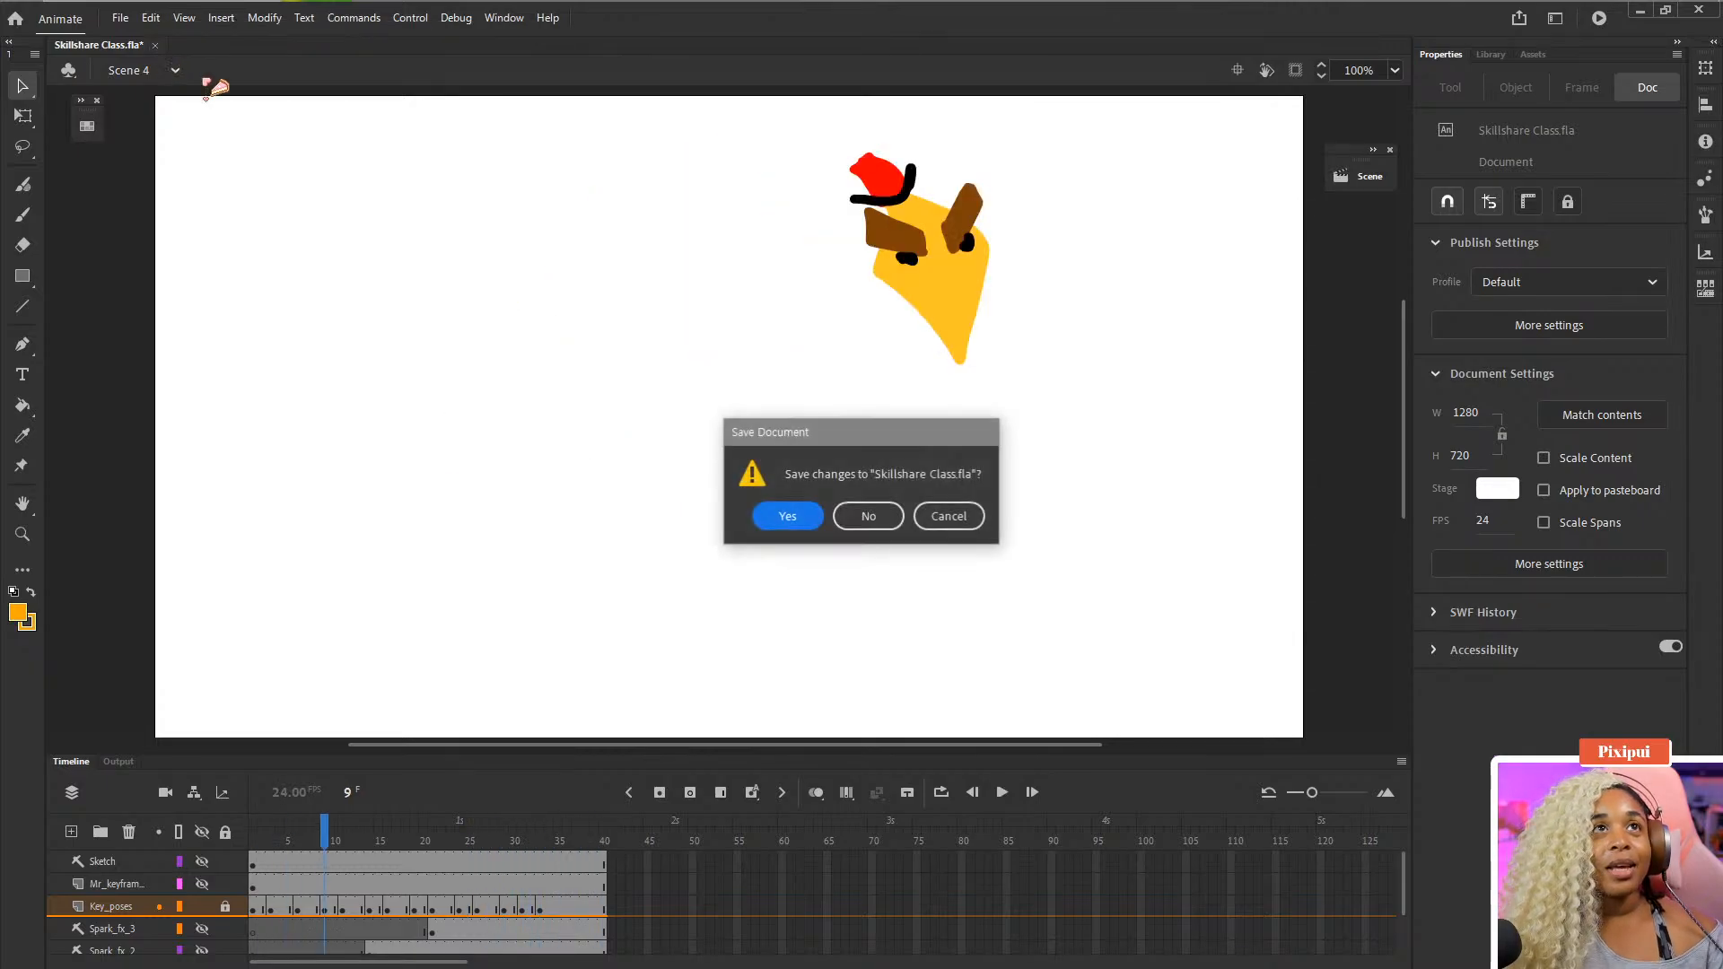
left_click(867, 515)
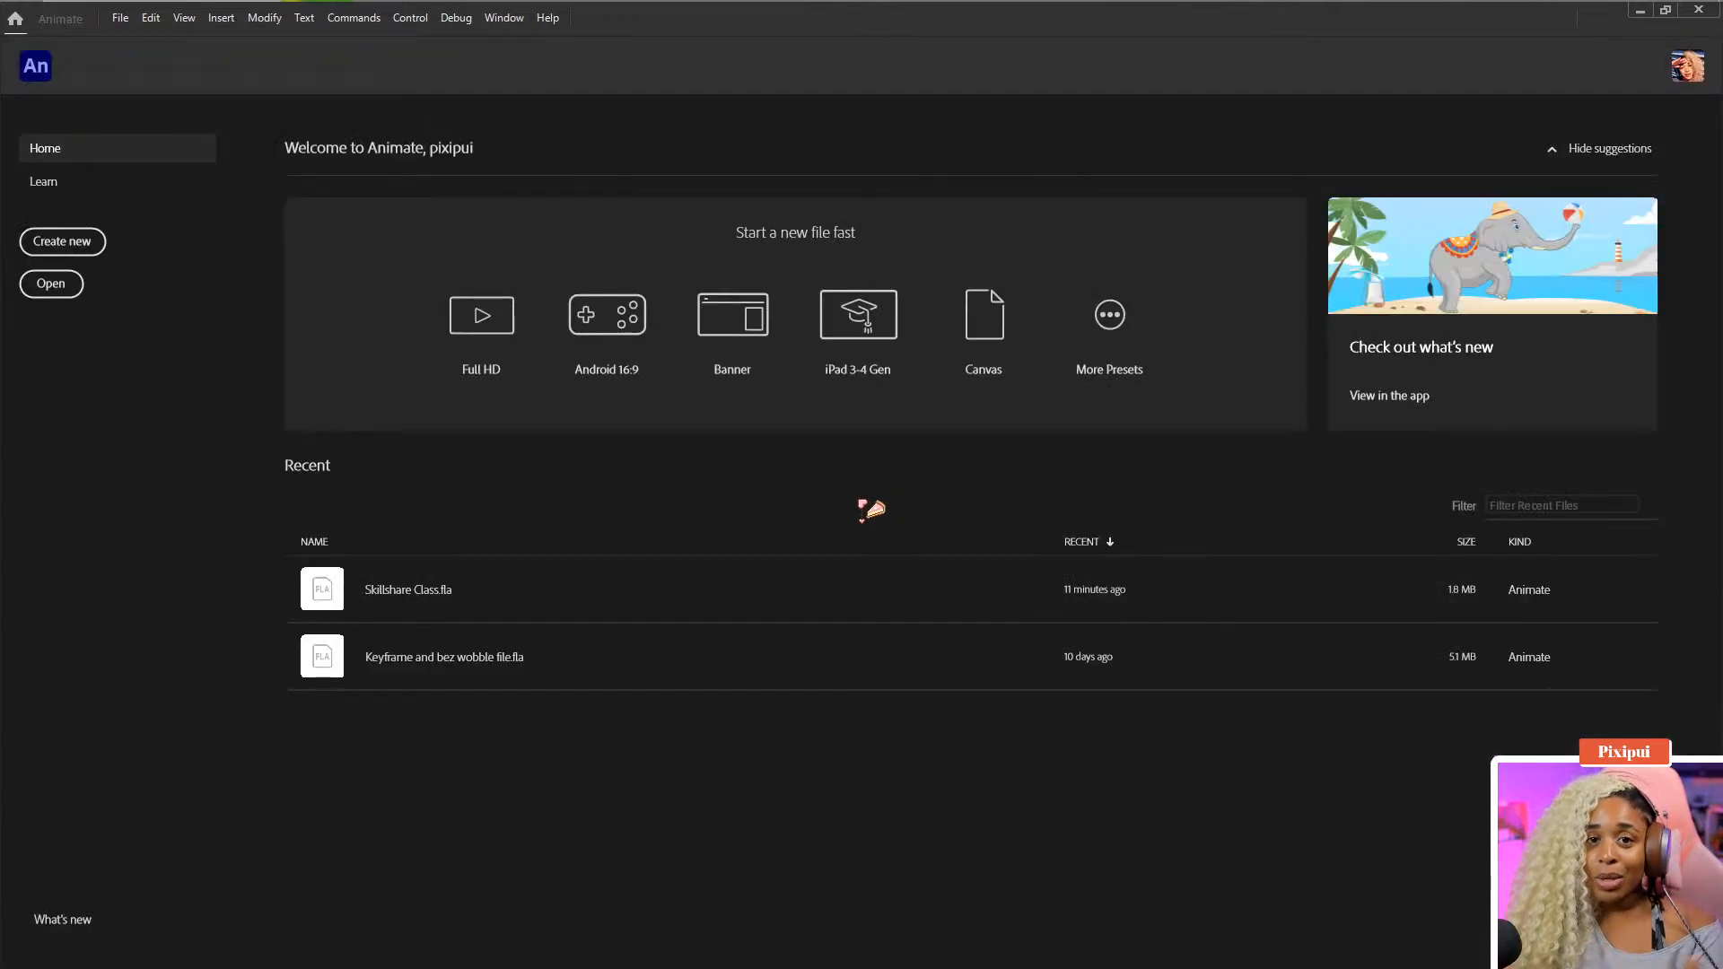
left_click(119, 17)
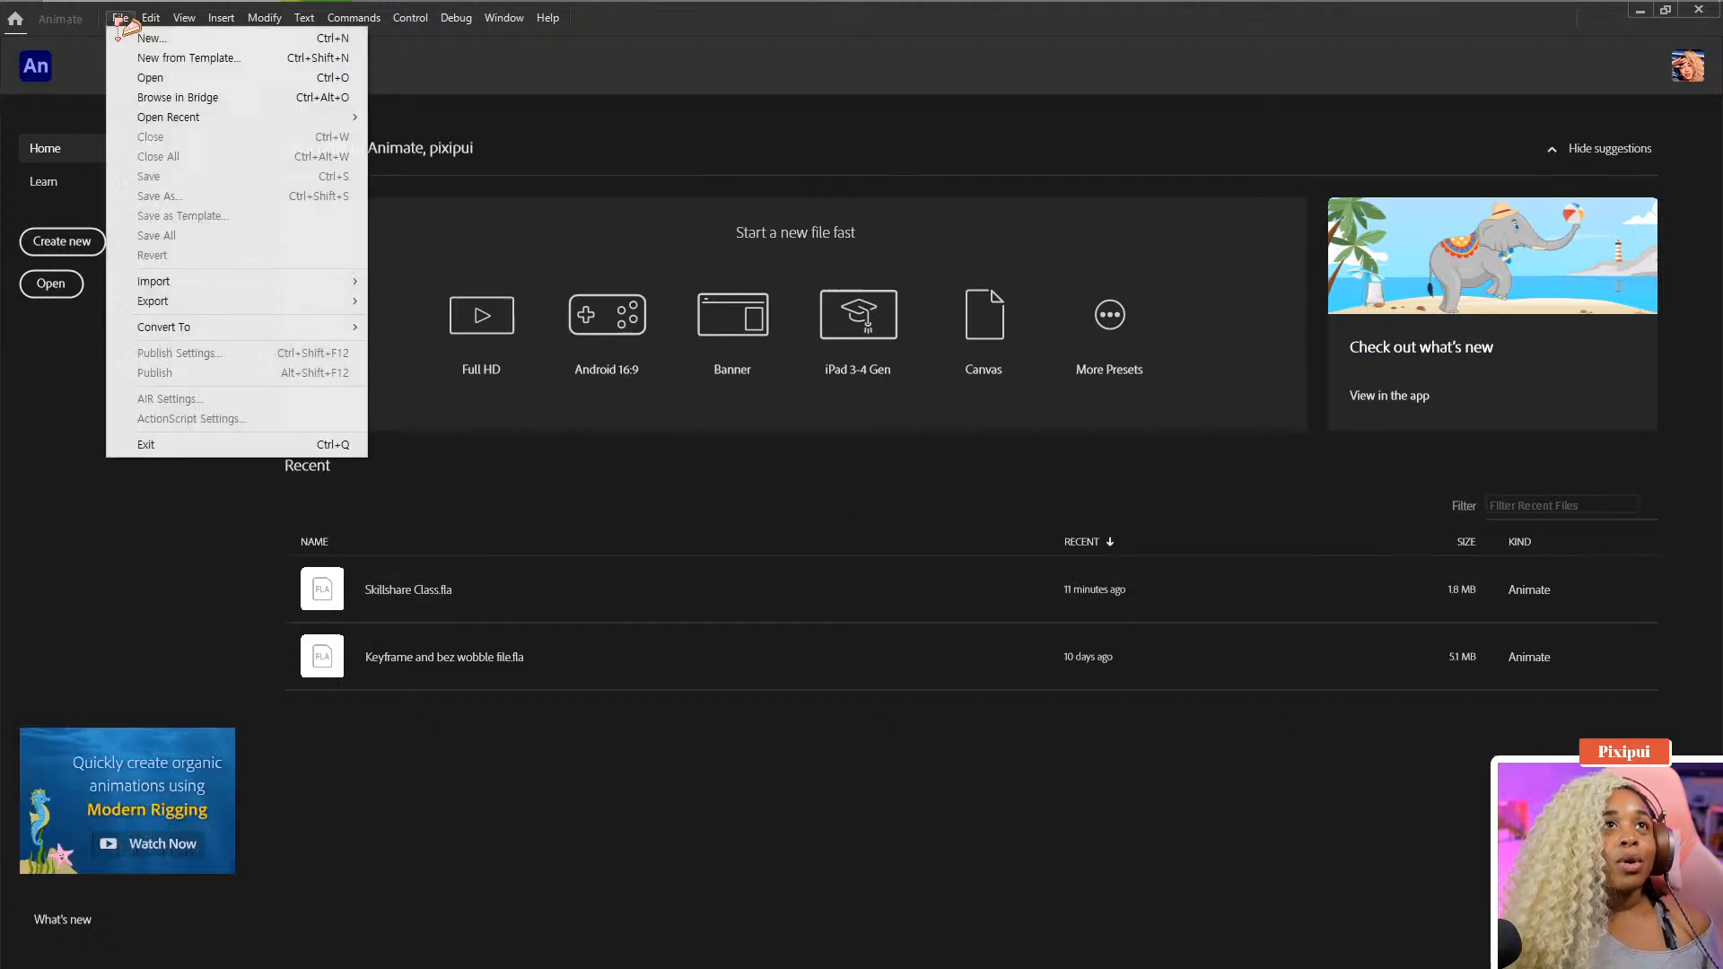
left_click(142, 45)
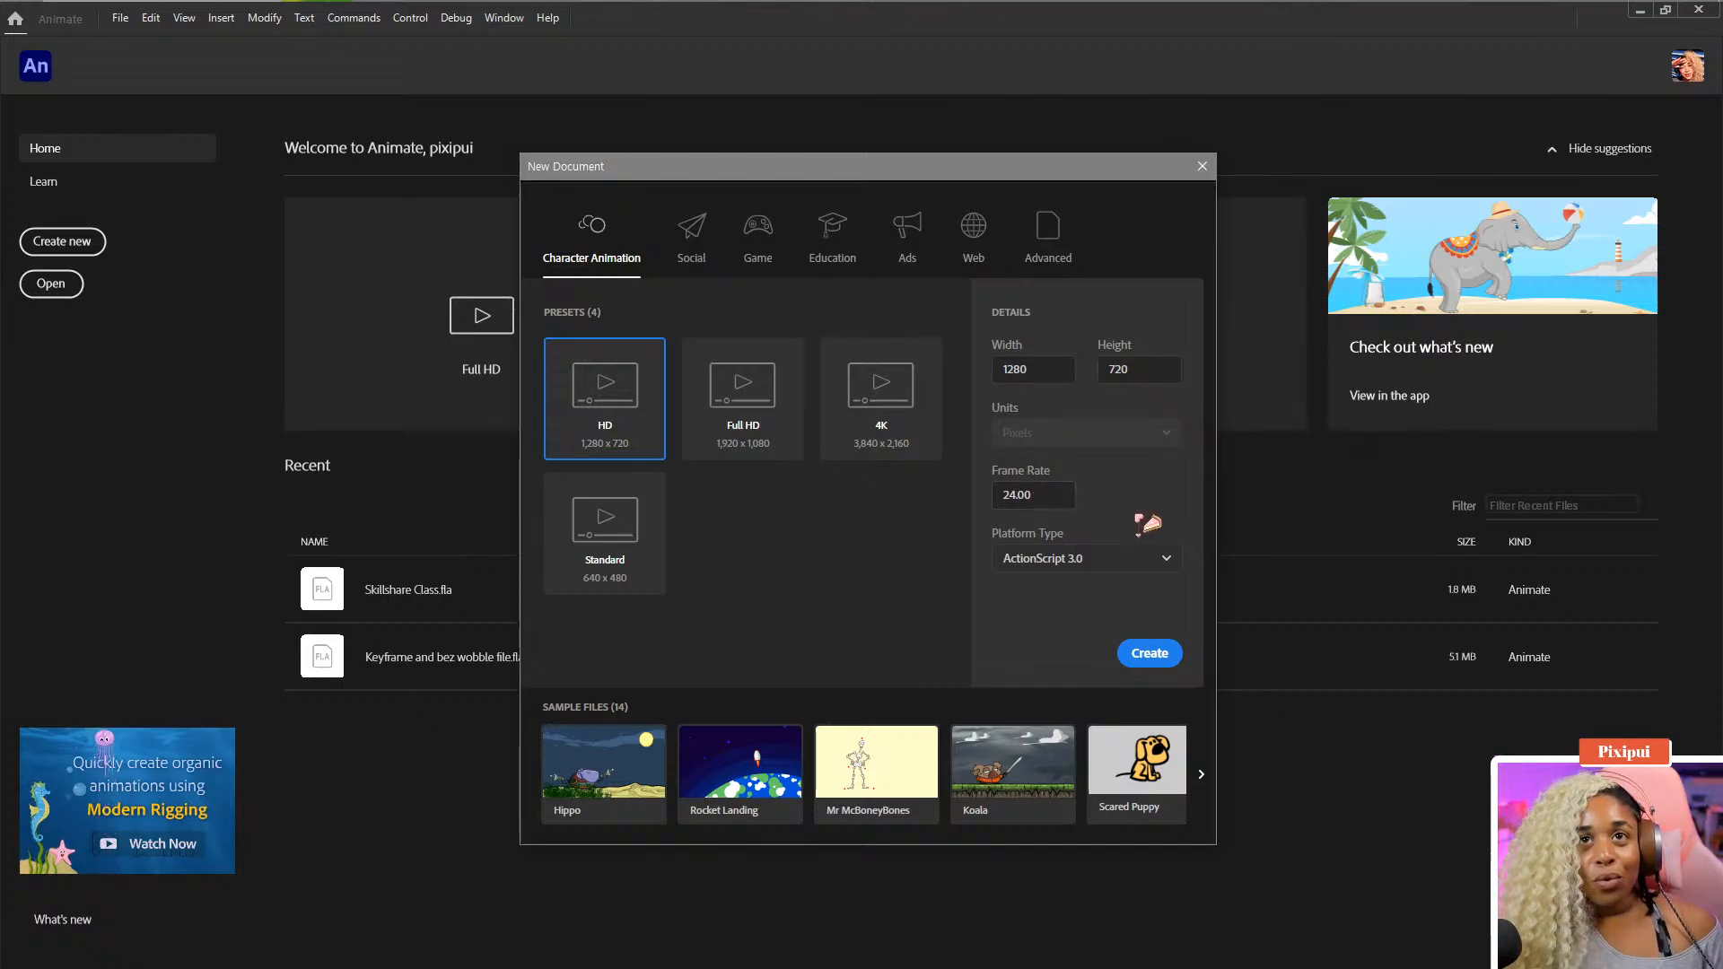
left_click(1152, 658)
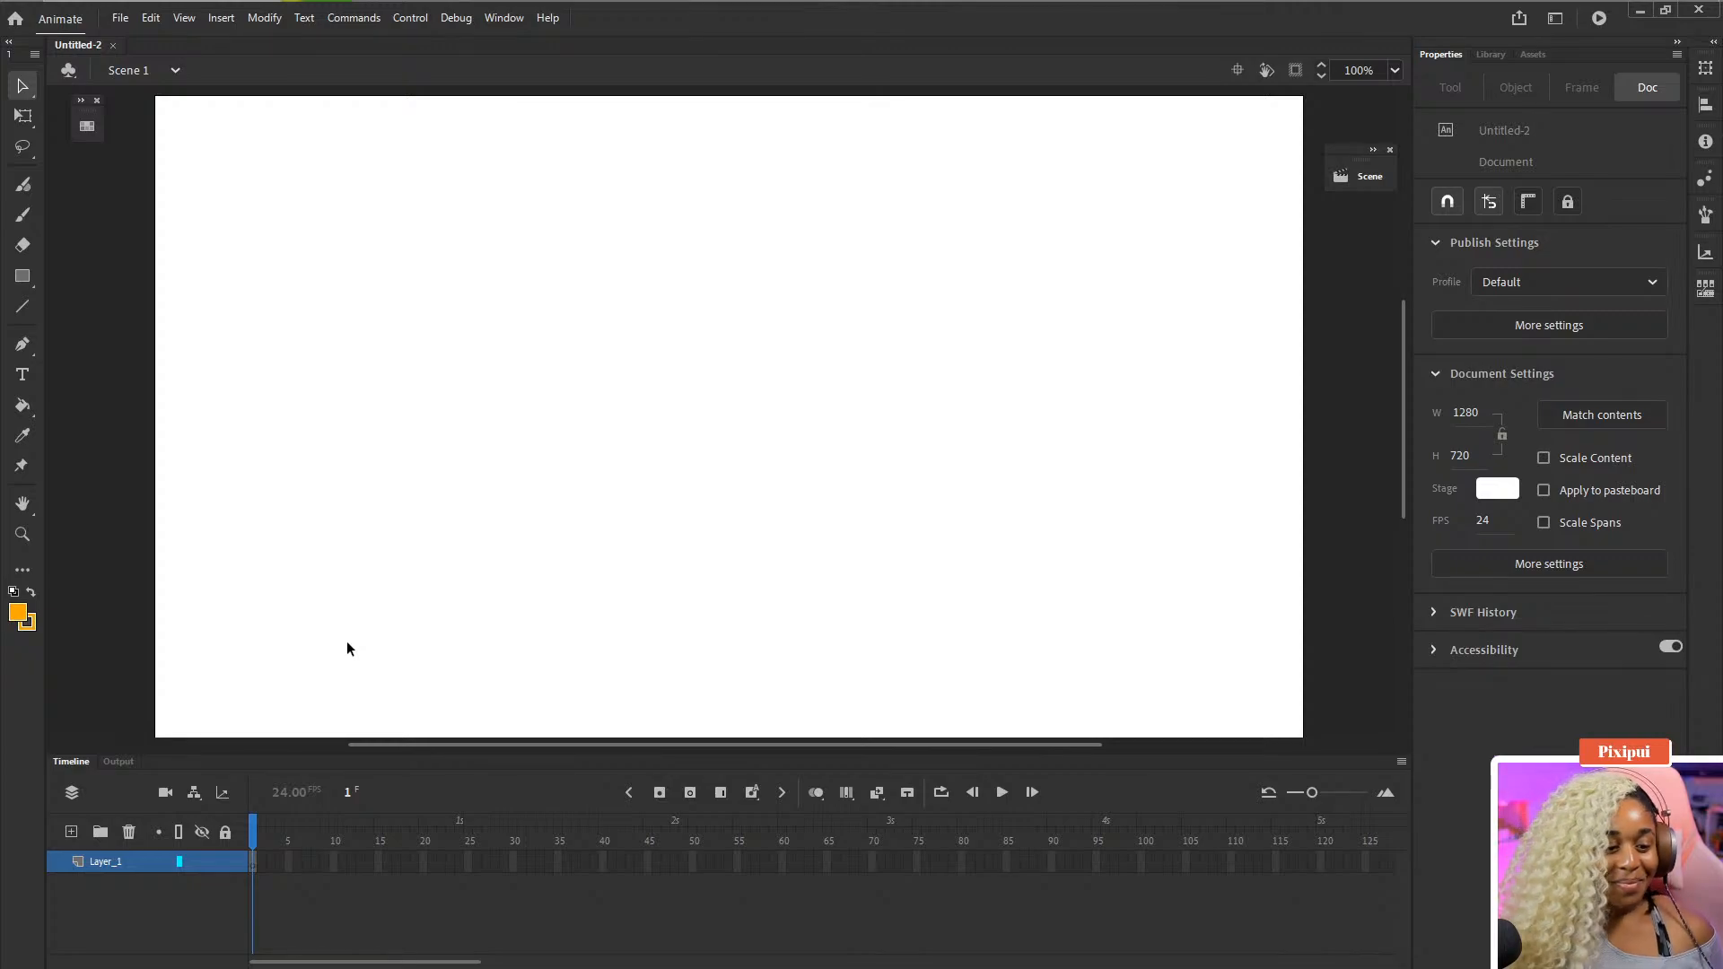
- Rename the first layer to Persp
double_click(103, 861)
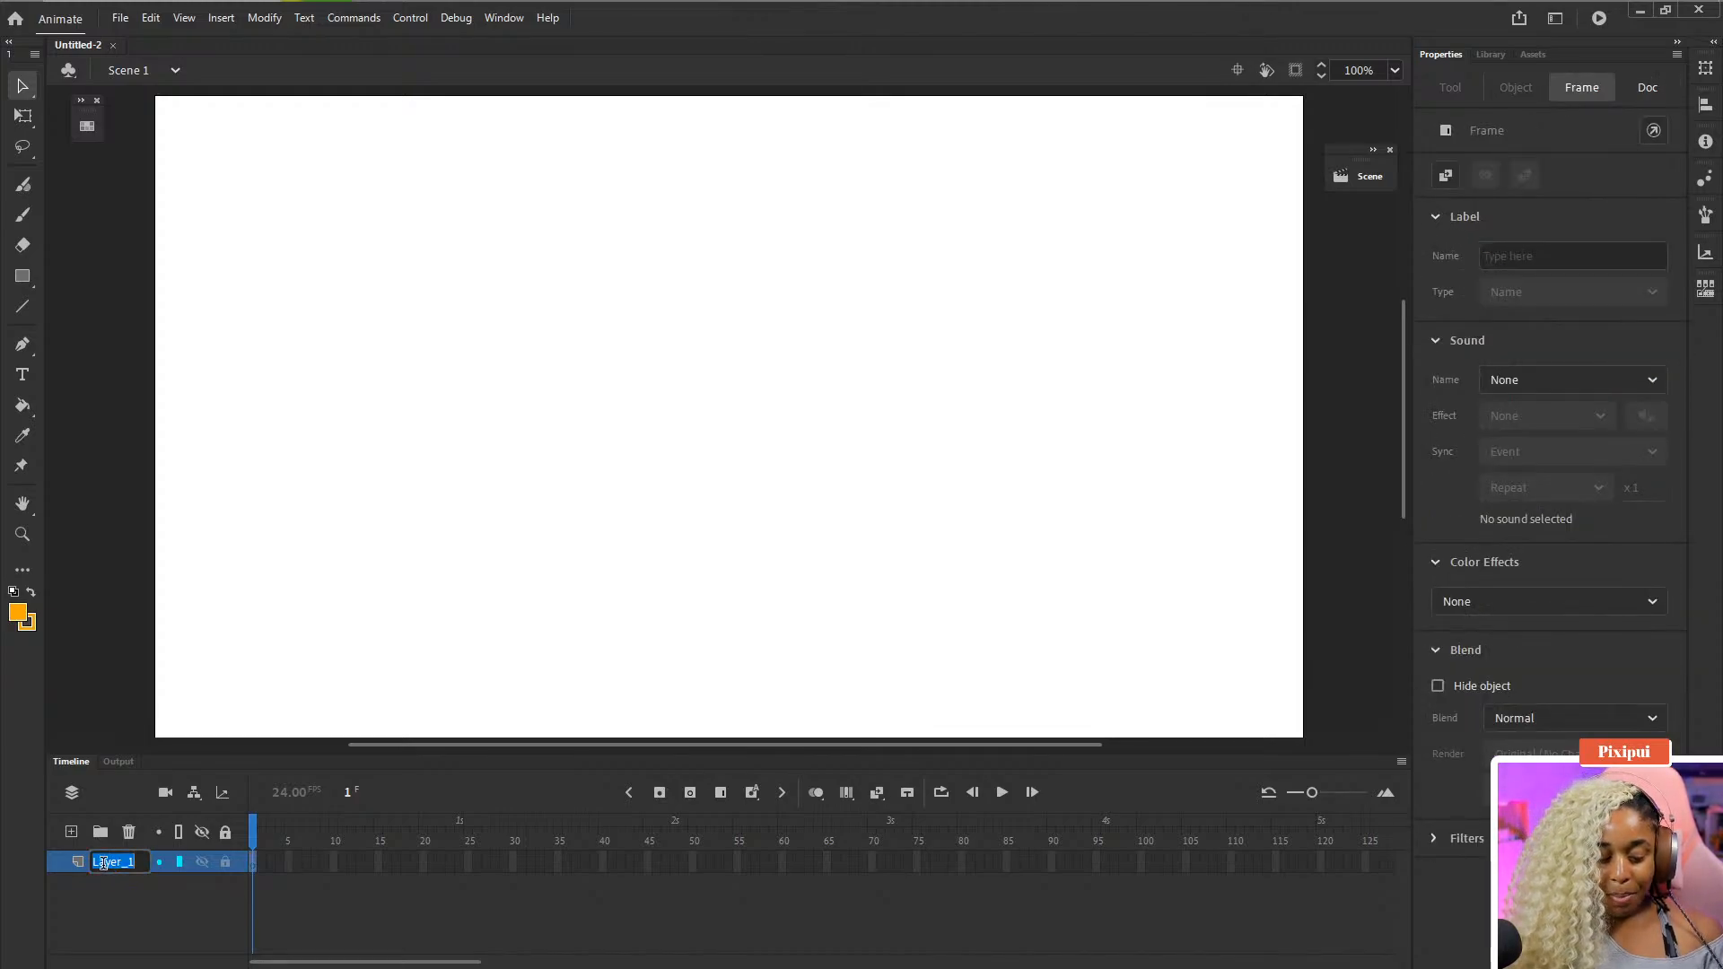
type("Persp")
key("Return")
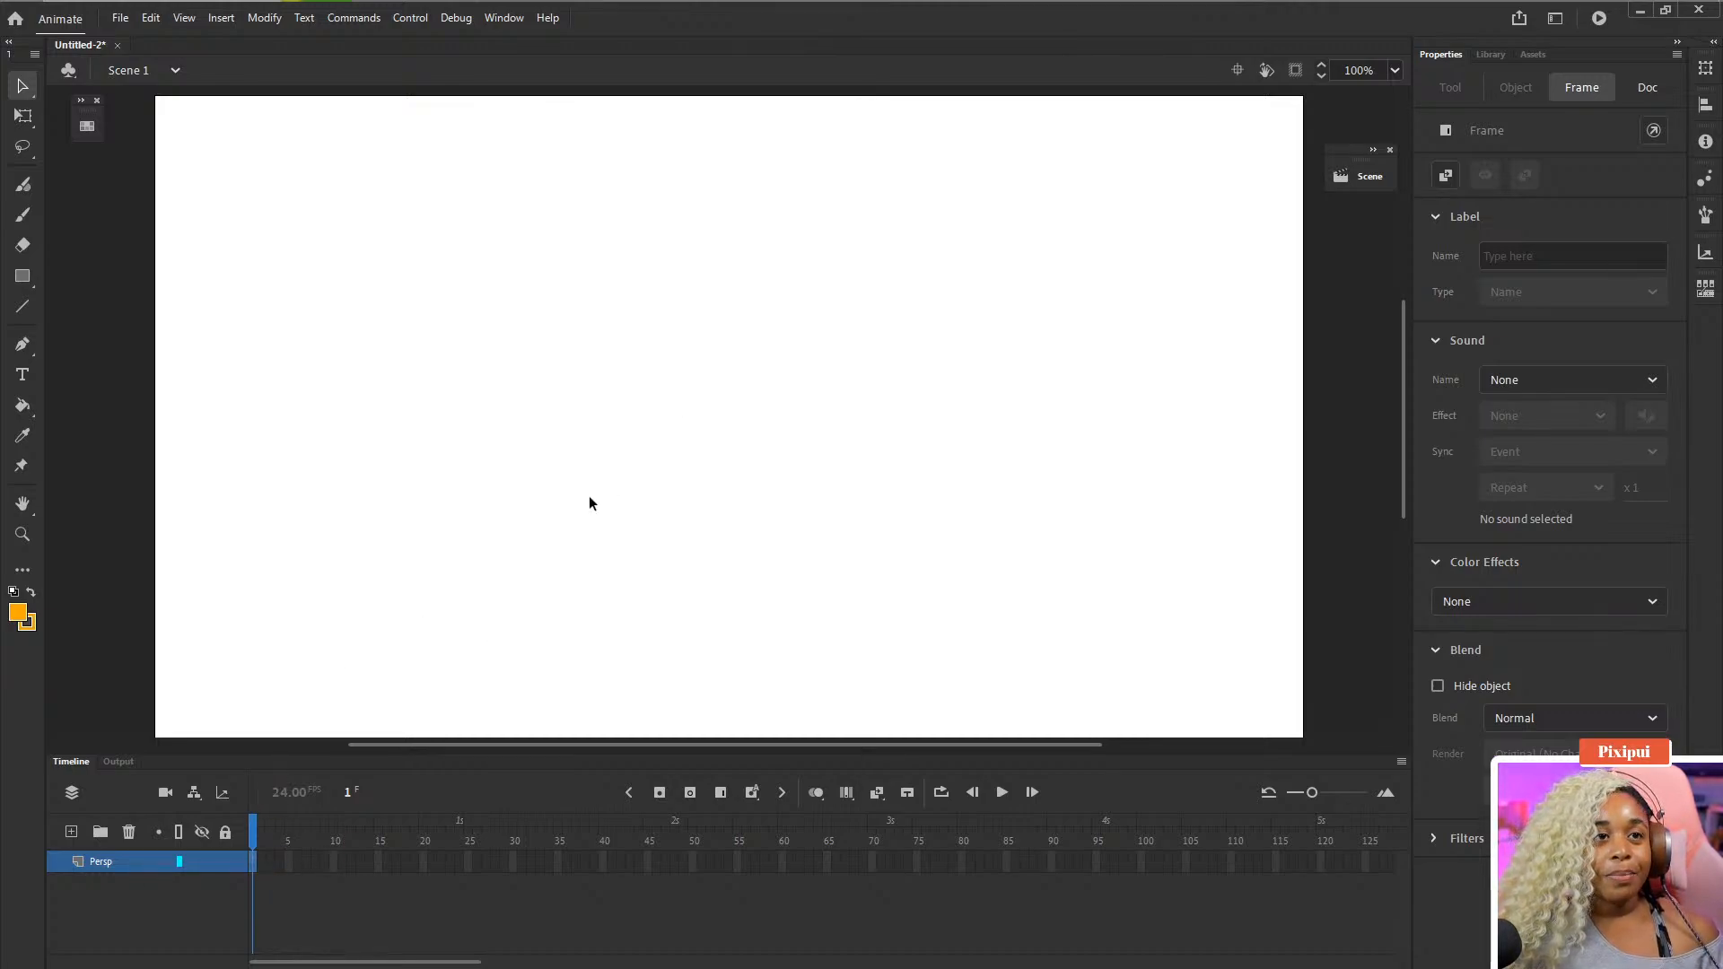
- Zoom the stage out to 50% and enable Apply to pasteboard with a white stage colour
key("ctrl+minus")
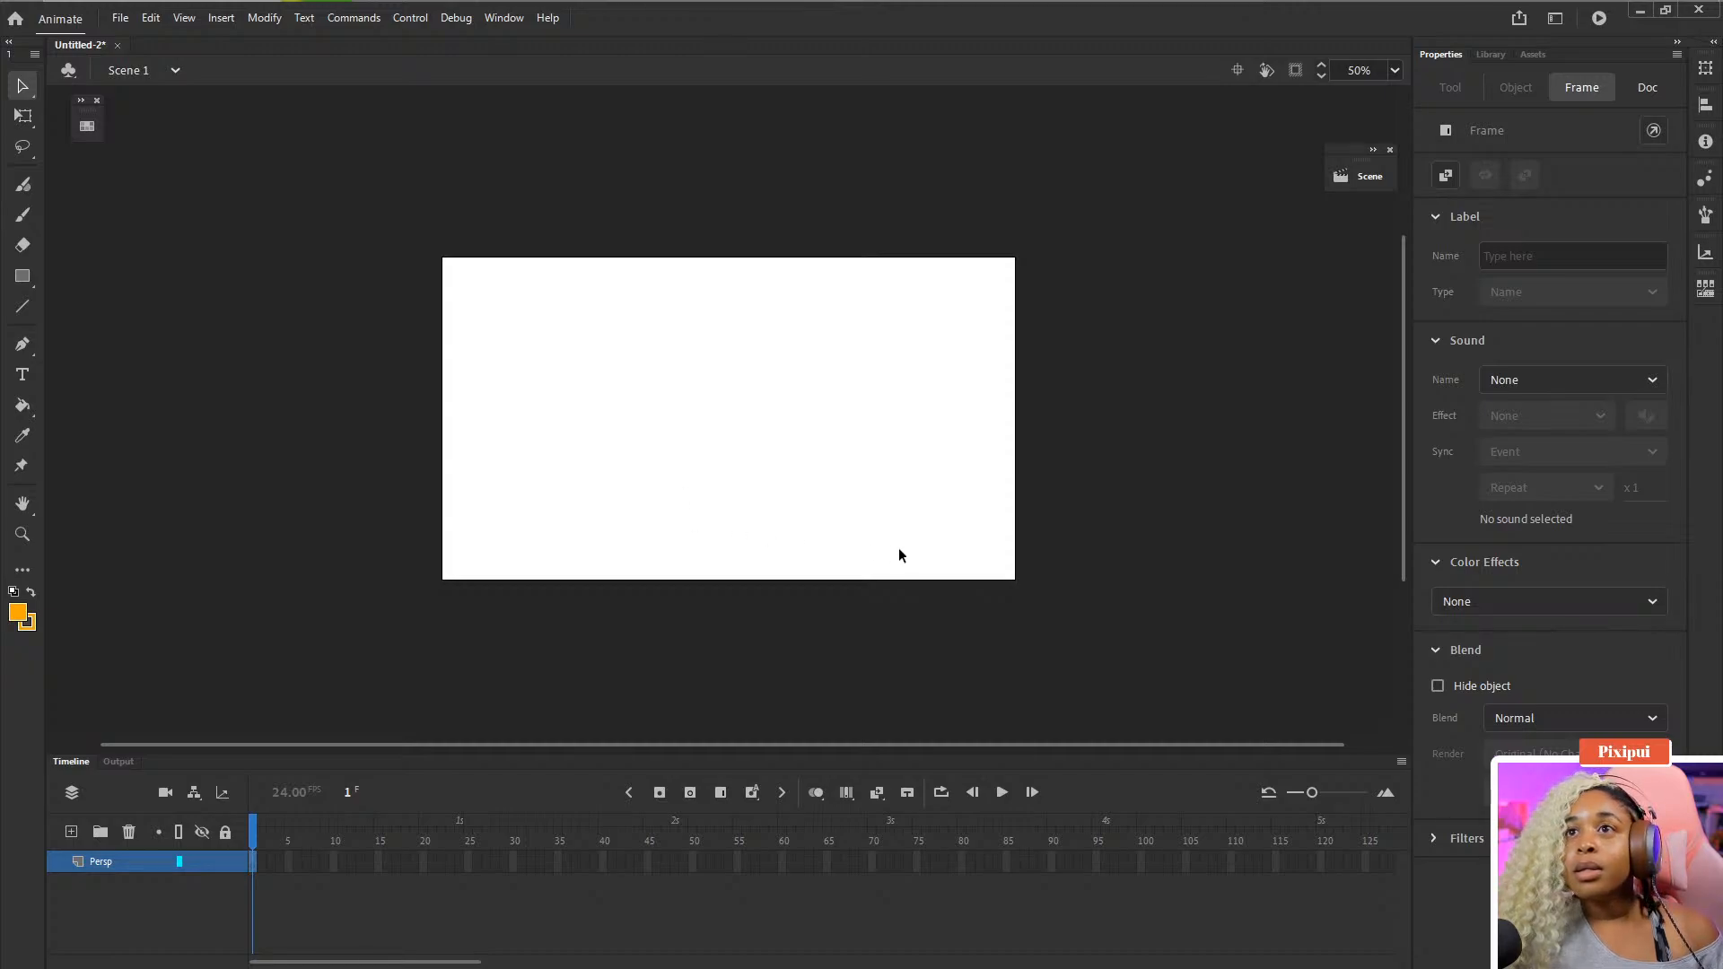
left_click(1651, 90)
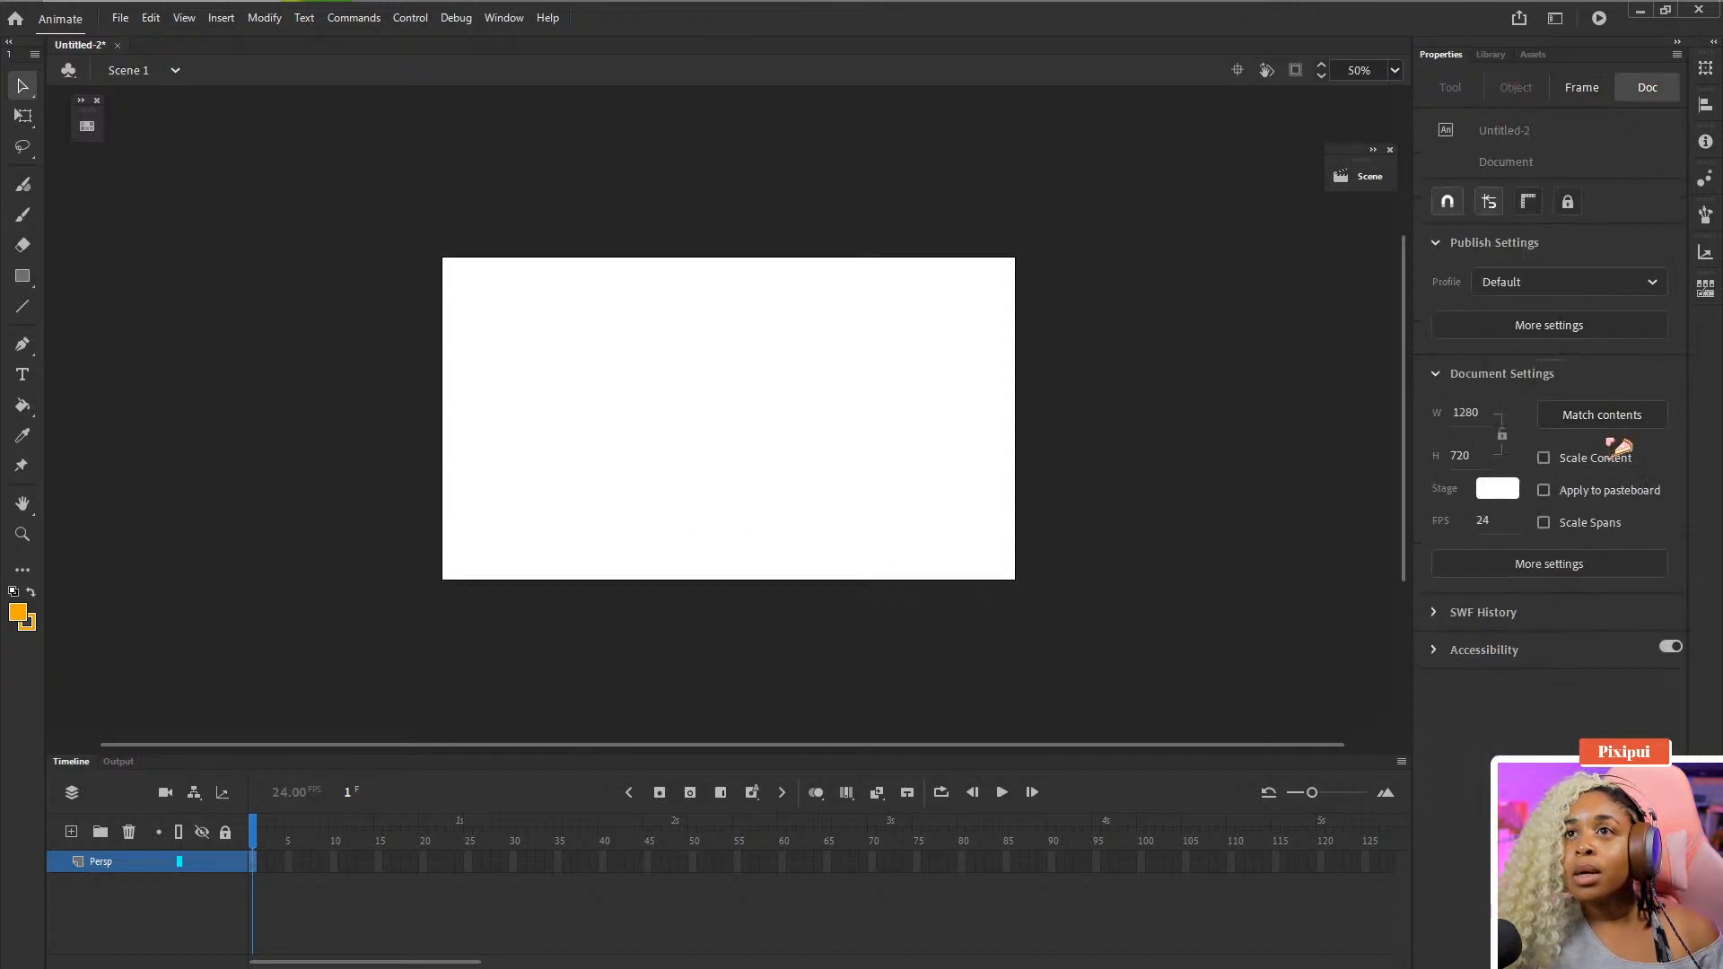
left_click(1595, 496)
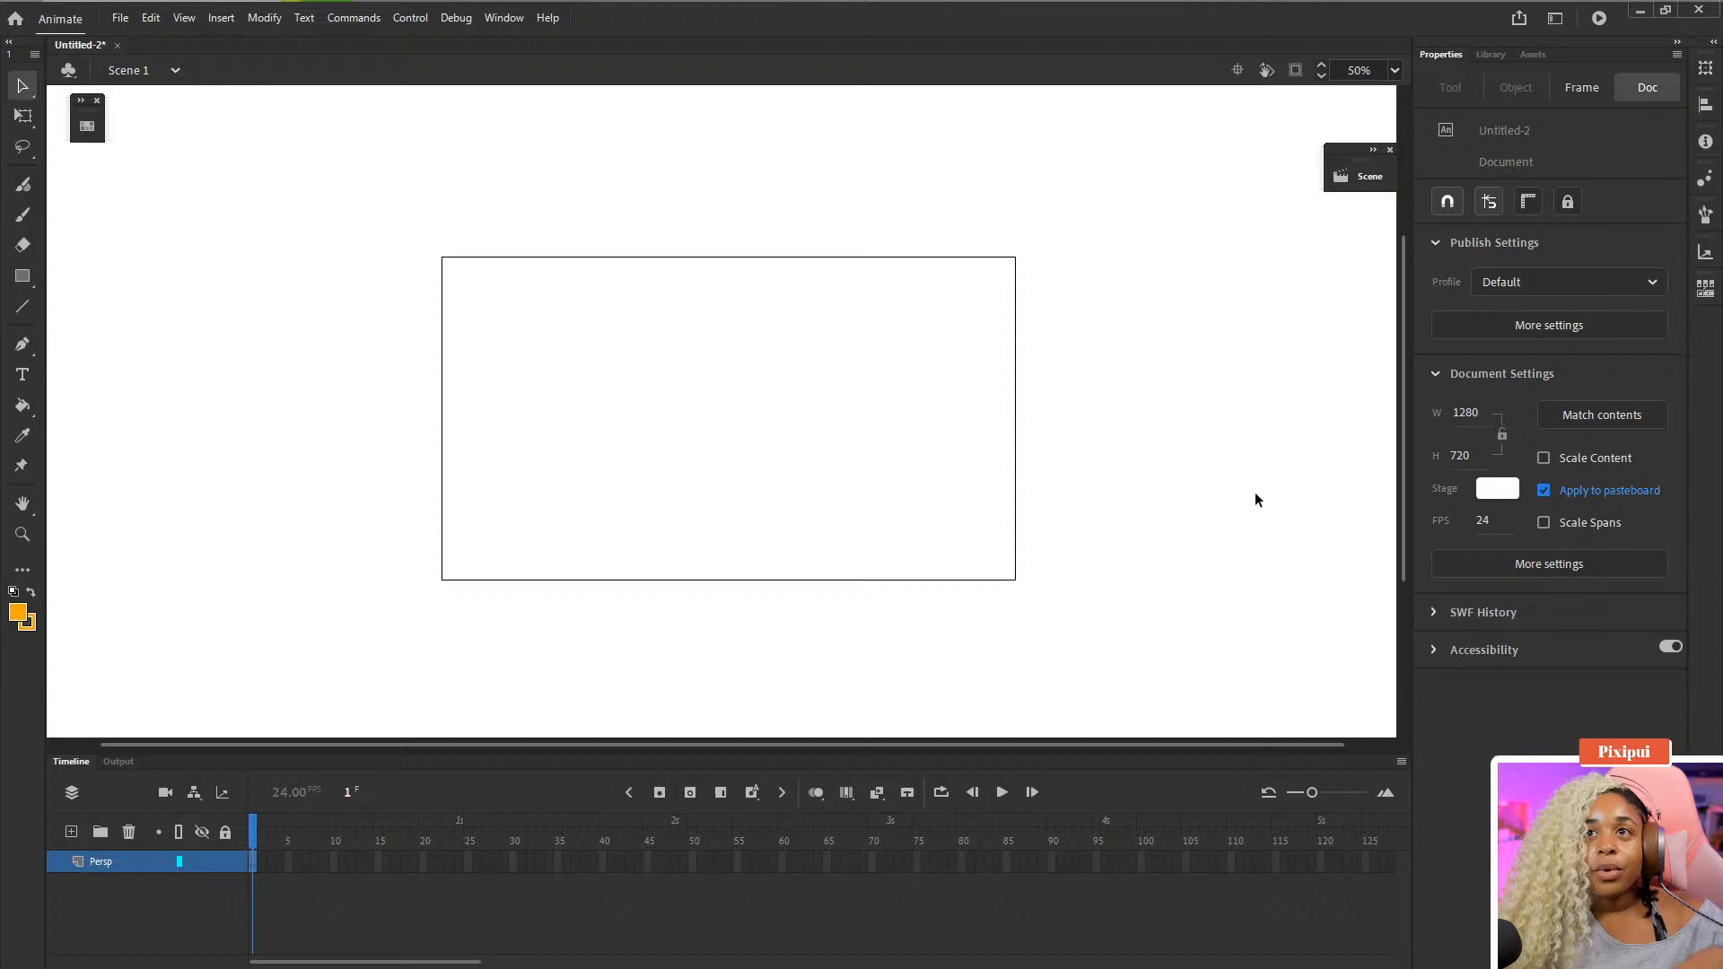
left_click(1586, 491)
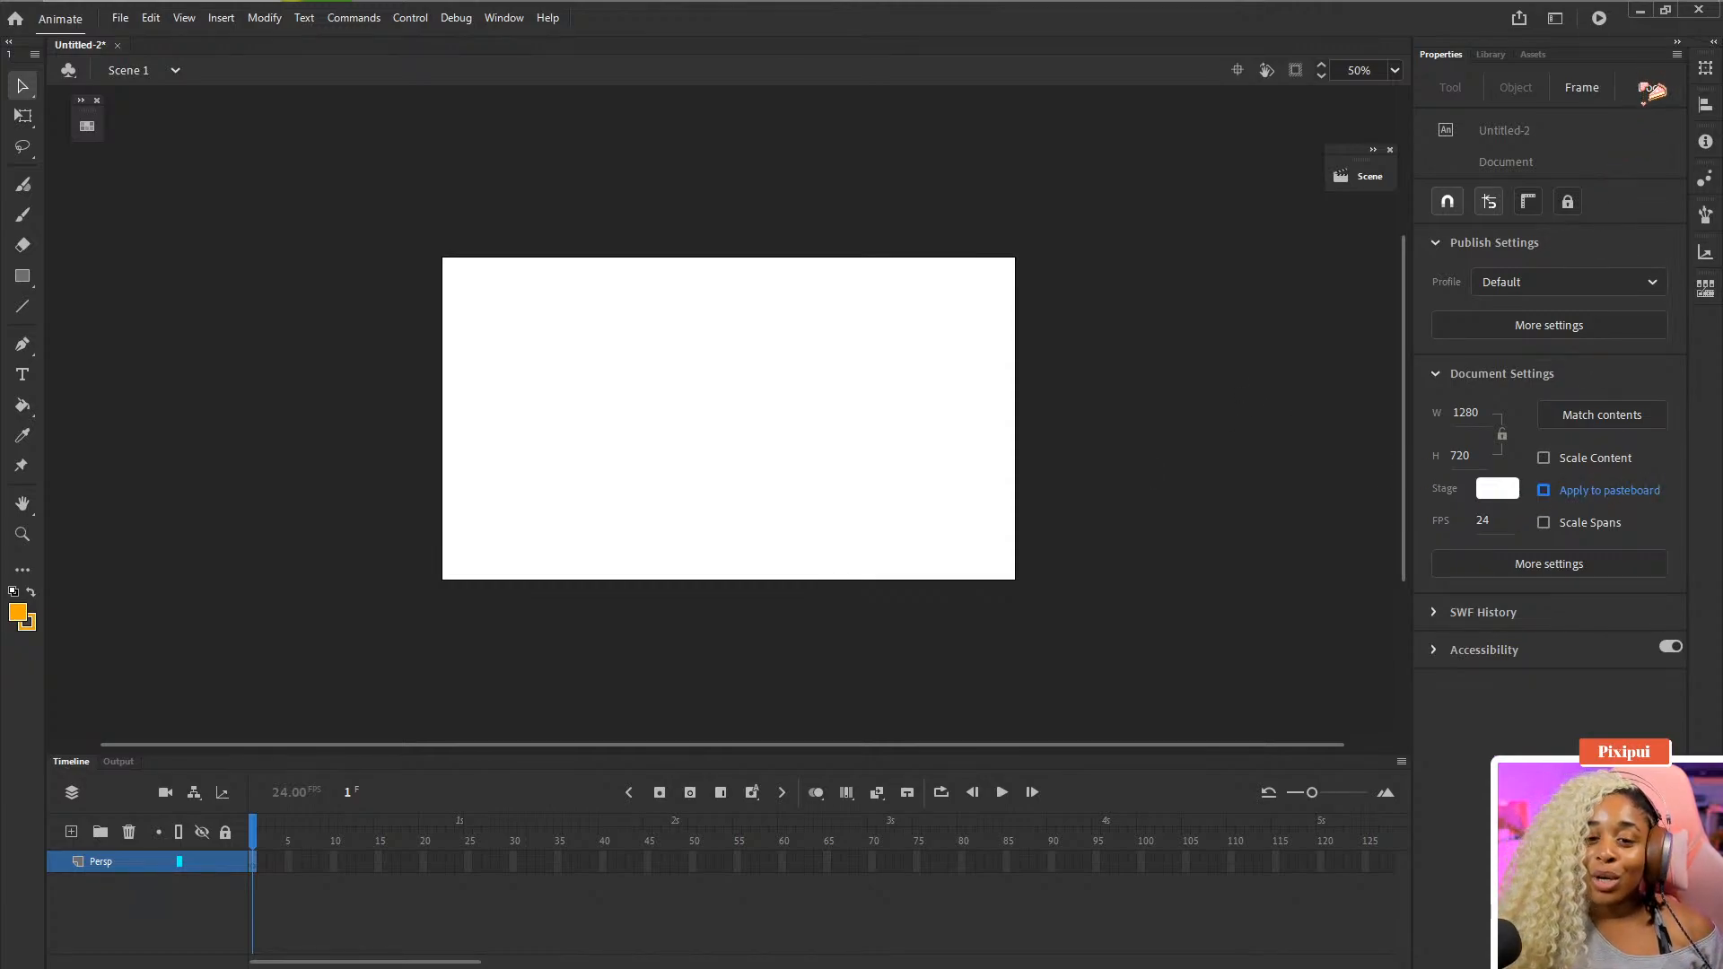
left_click(1606, 494)
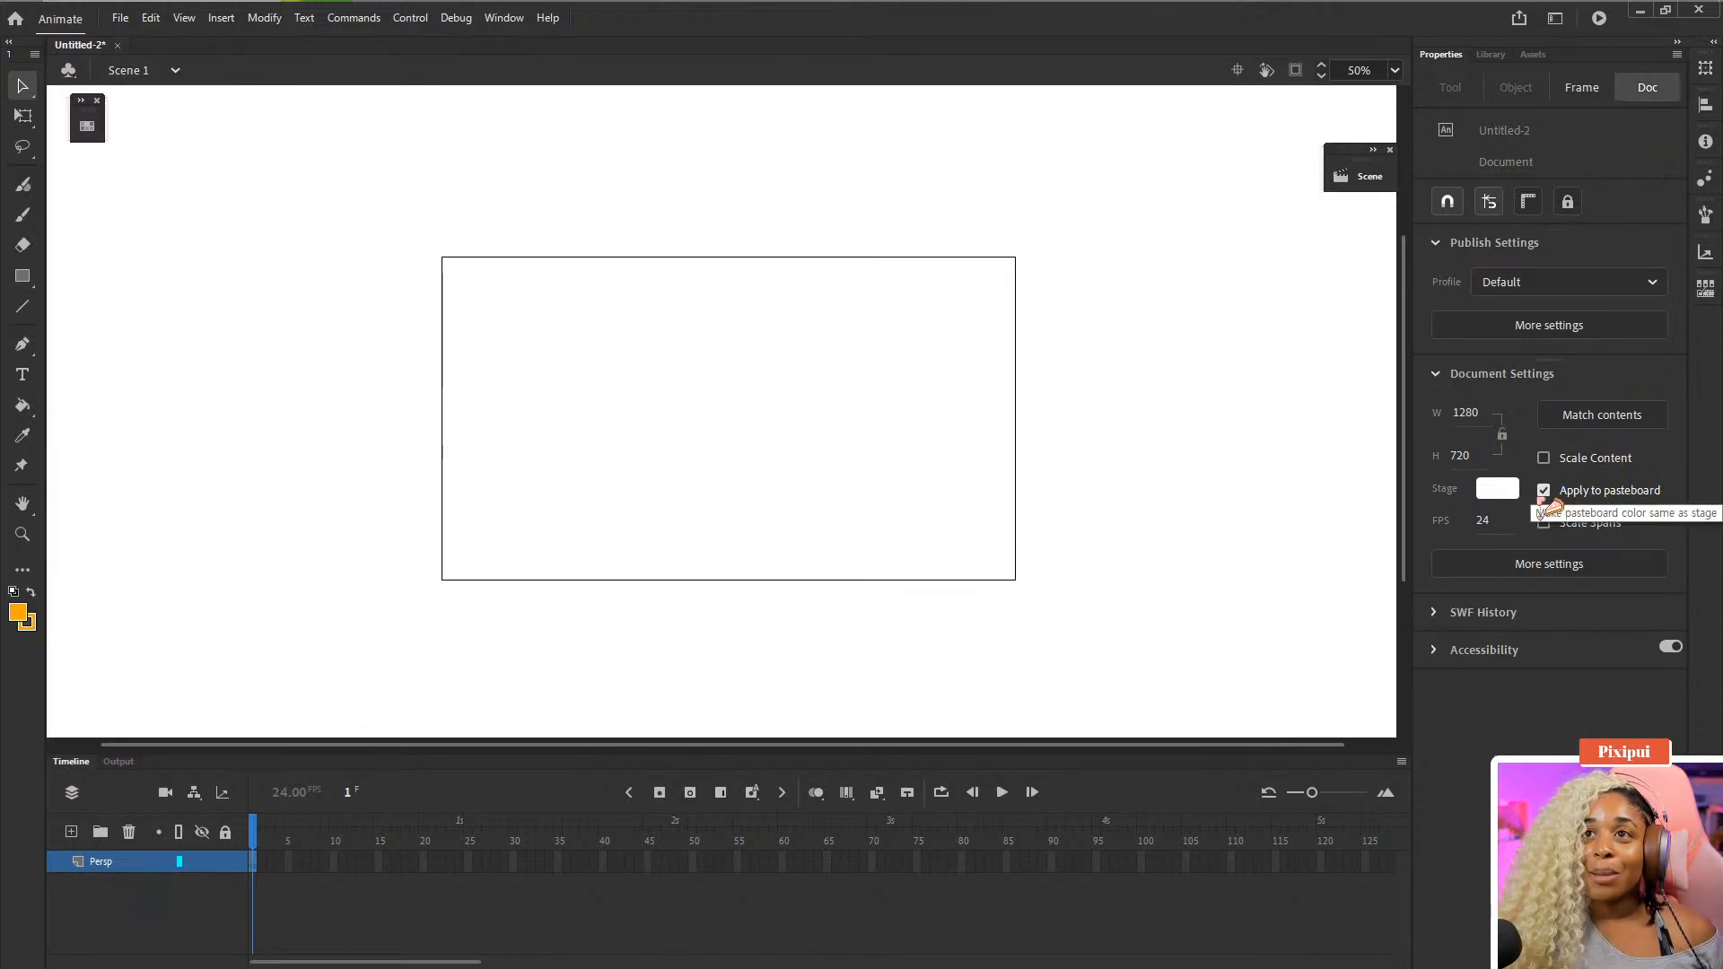
left_click(1496, 488)
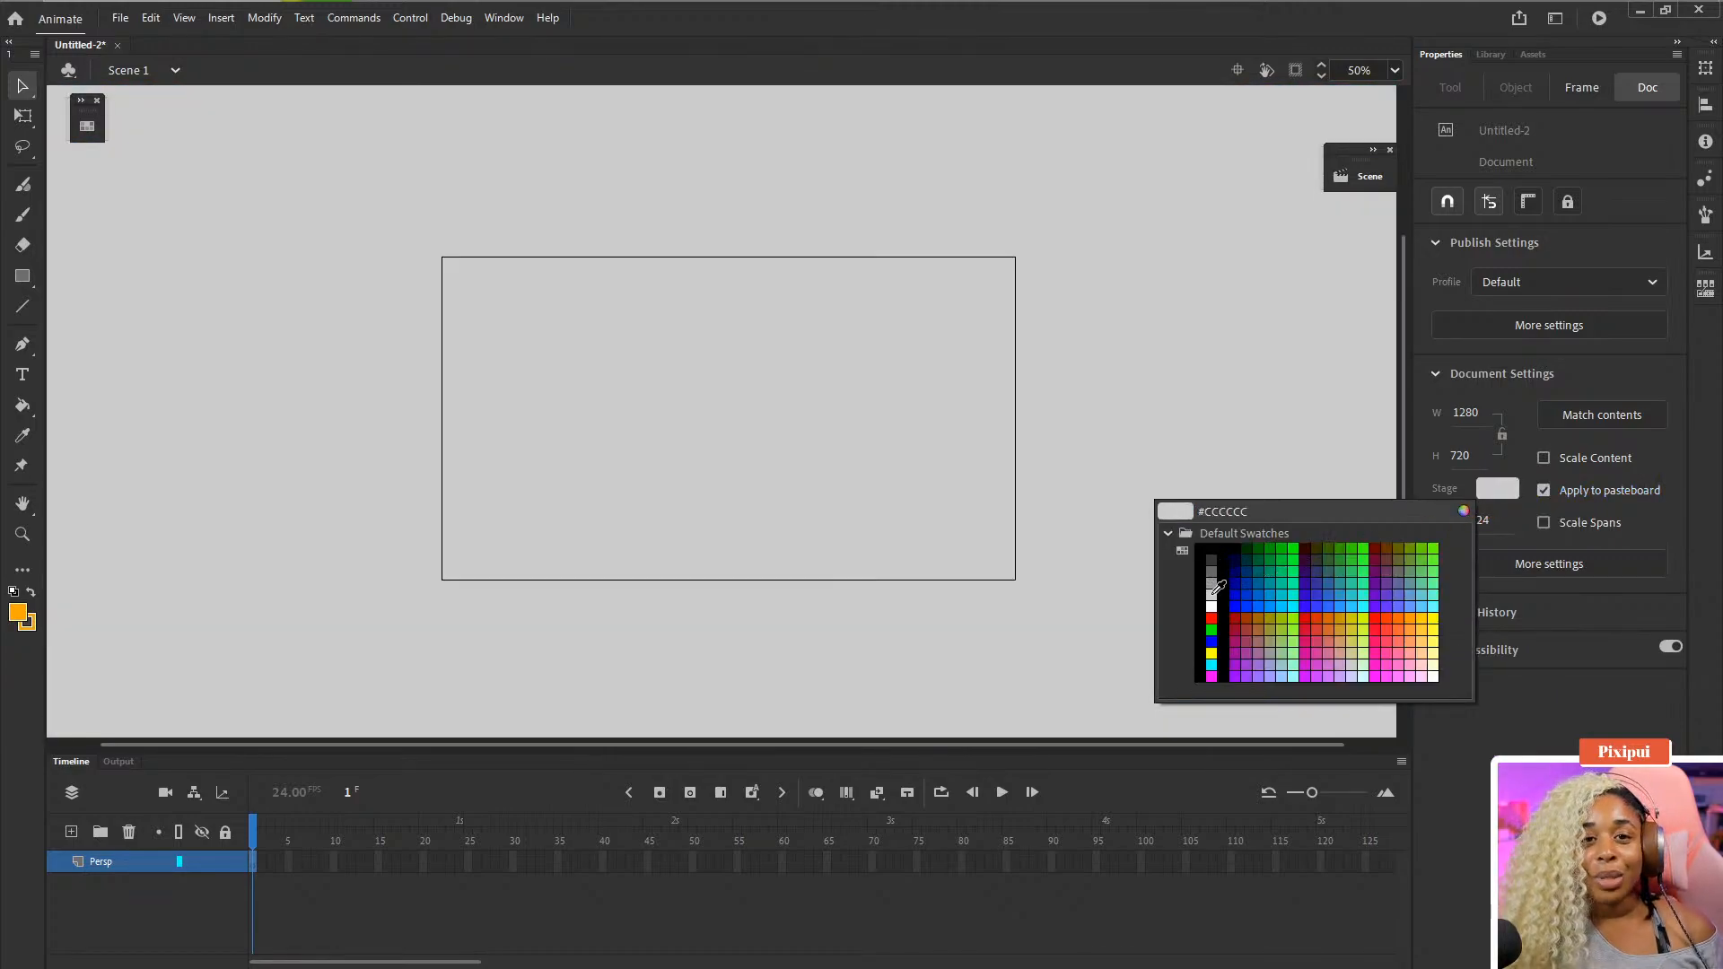
left_click(1212, 595)
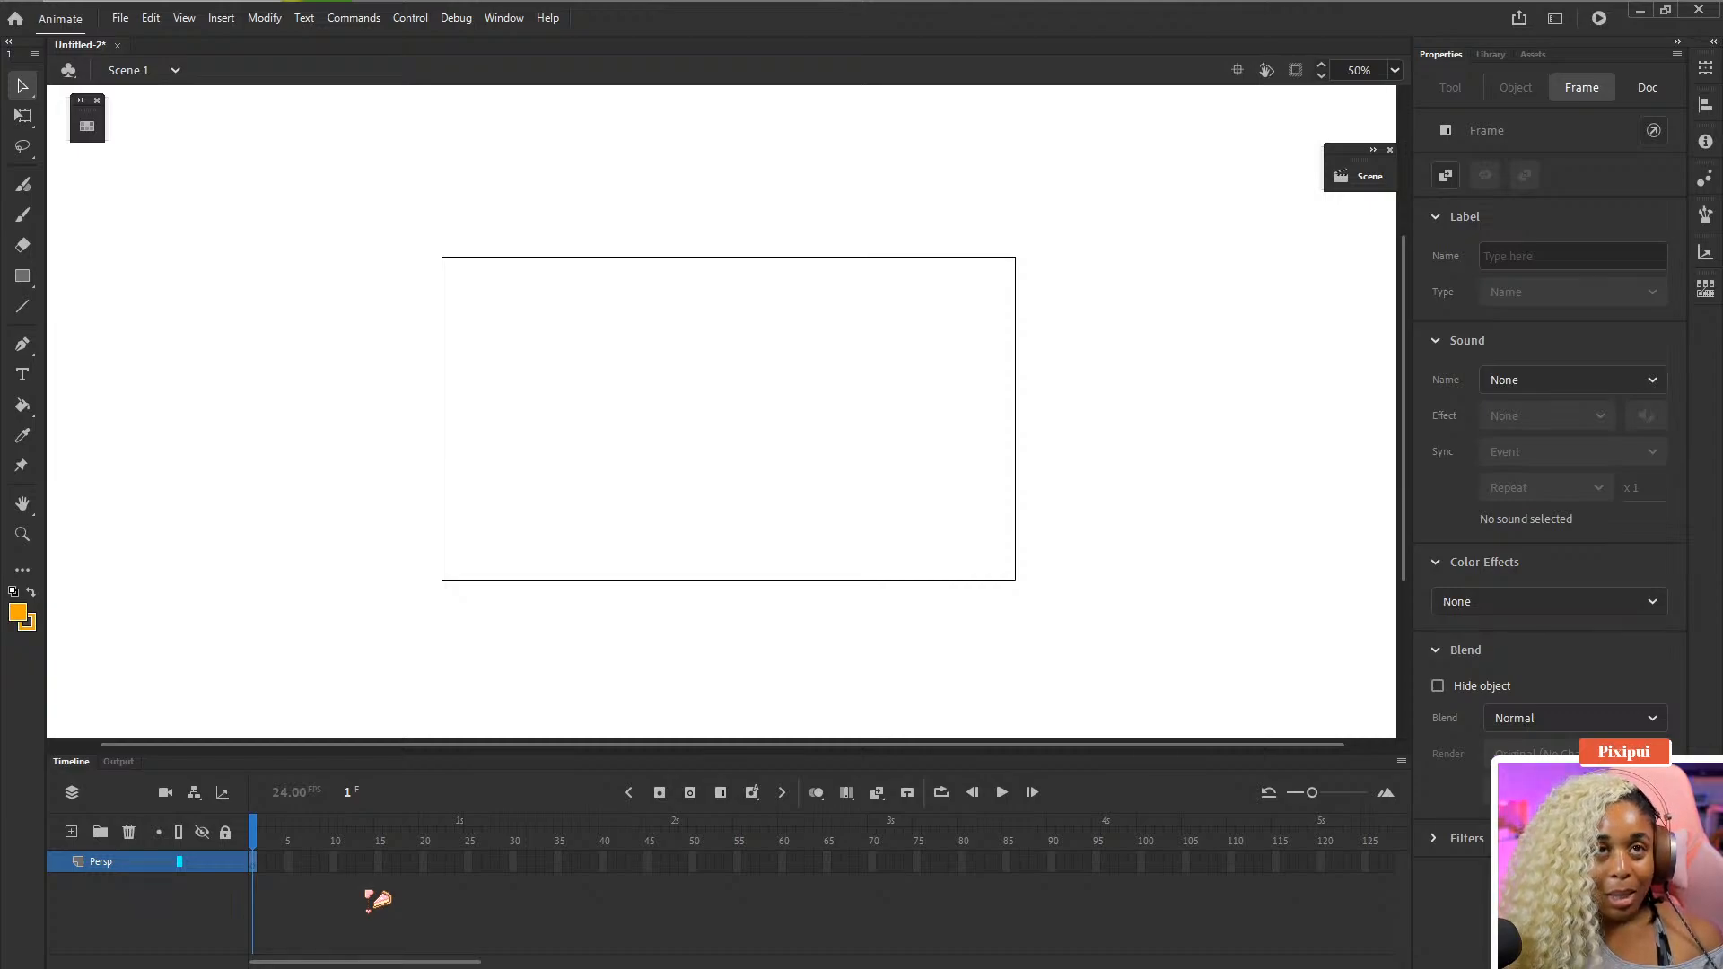
- Insert extra frames on the Persp layer
key("F5")
key("F5")
key("F5")
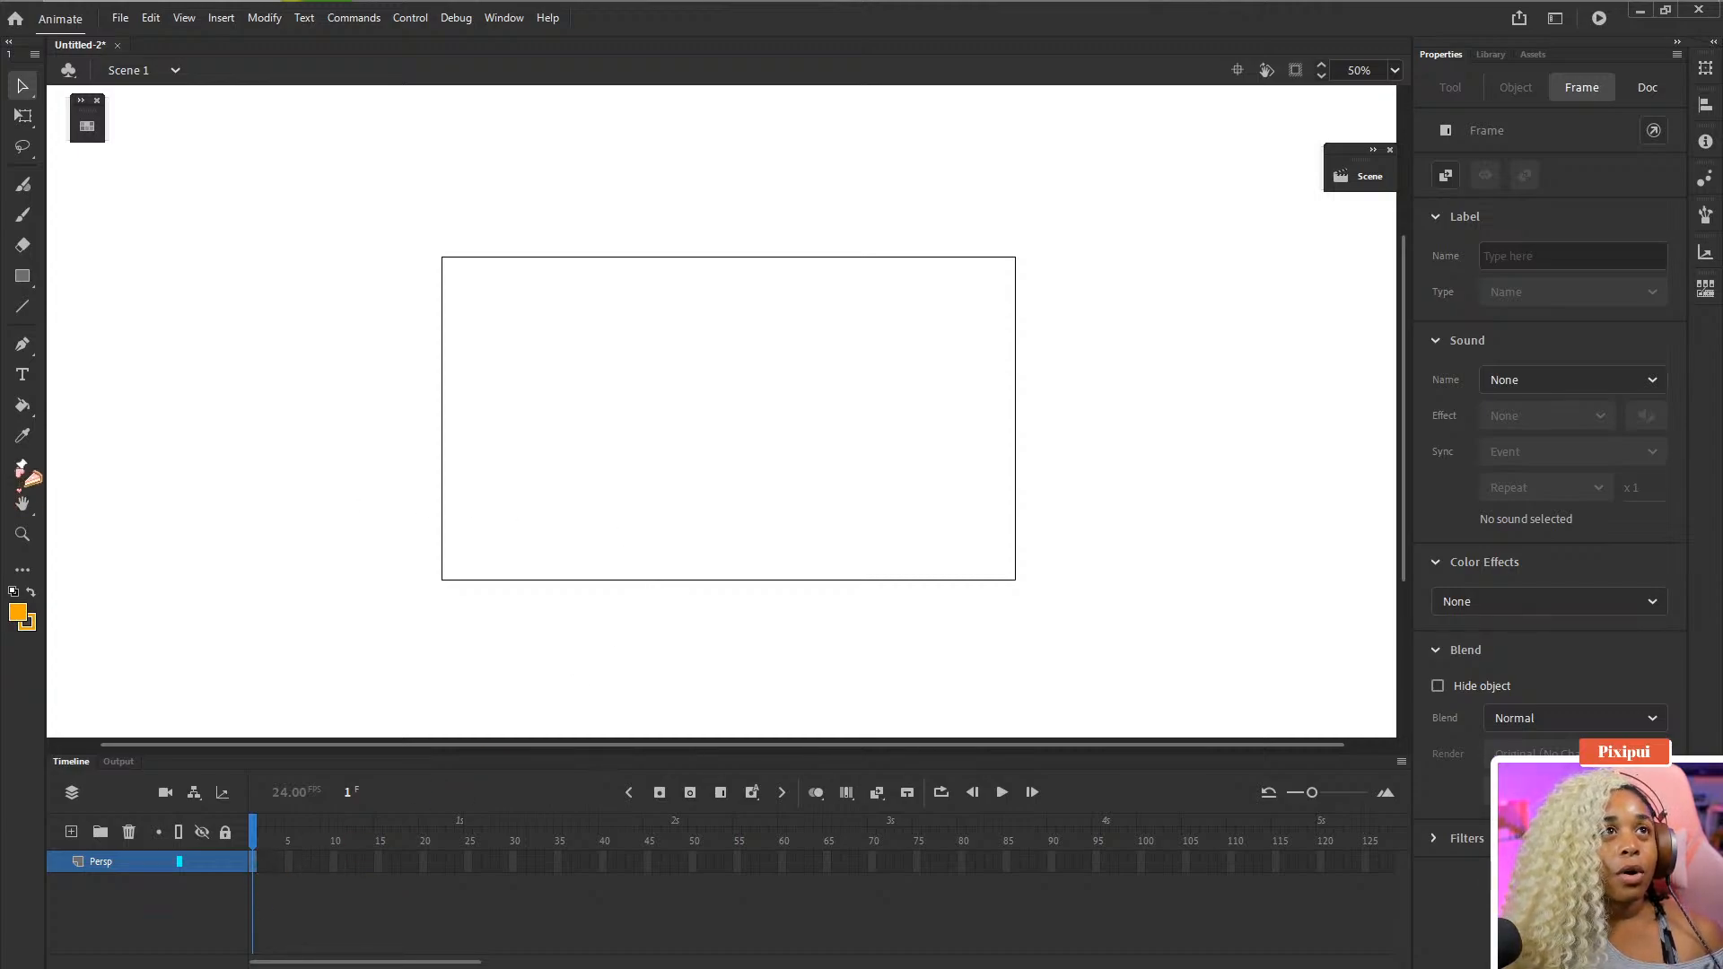
- Choose the Line tool and set the toolbox colour to #33CCFF
left_click(27, 308)
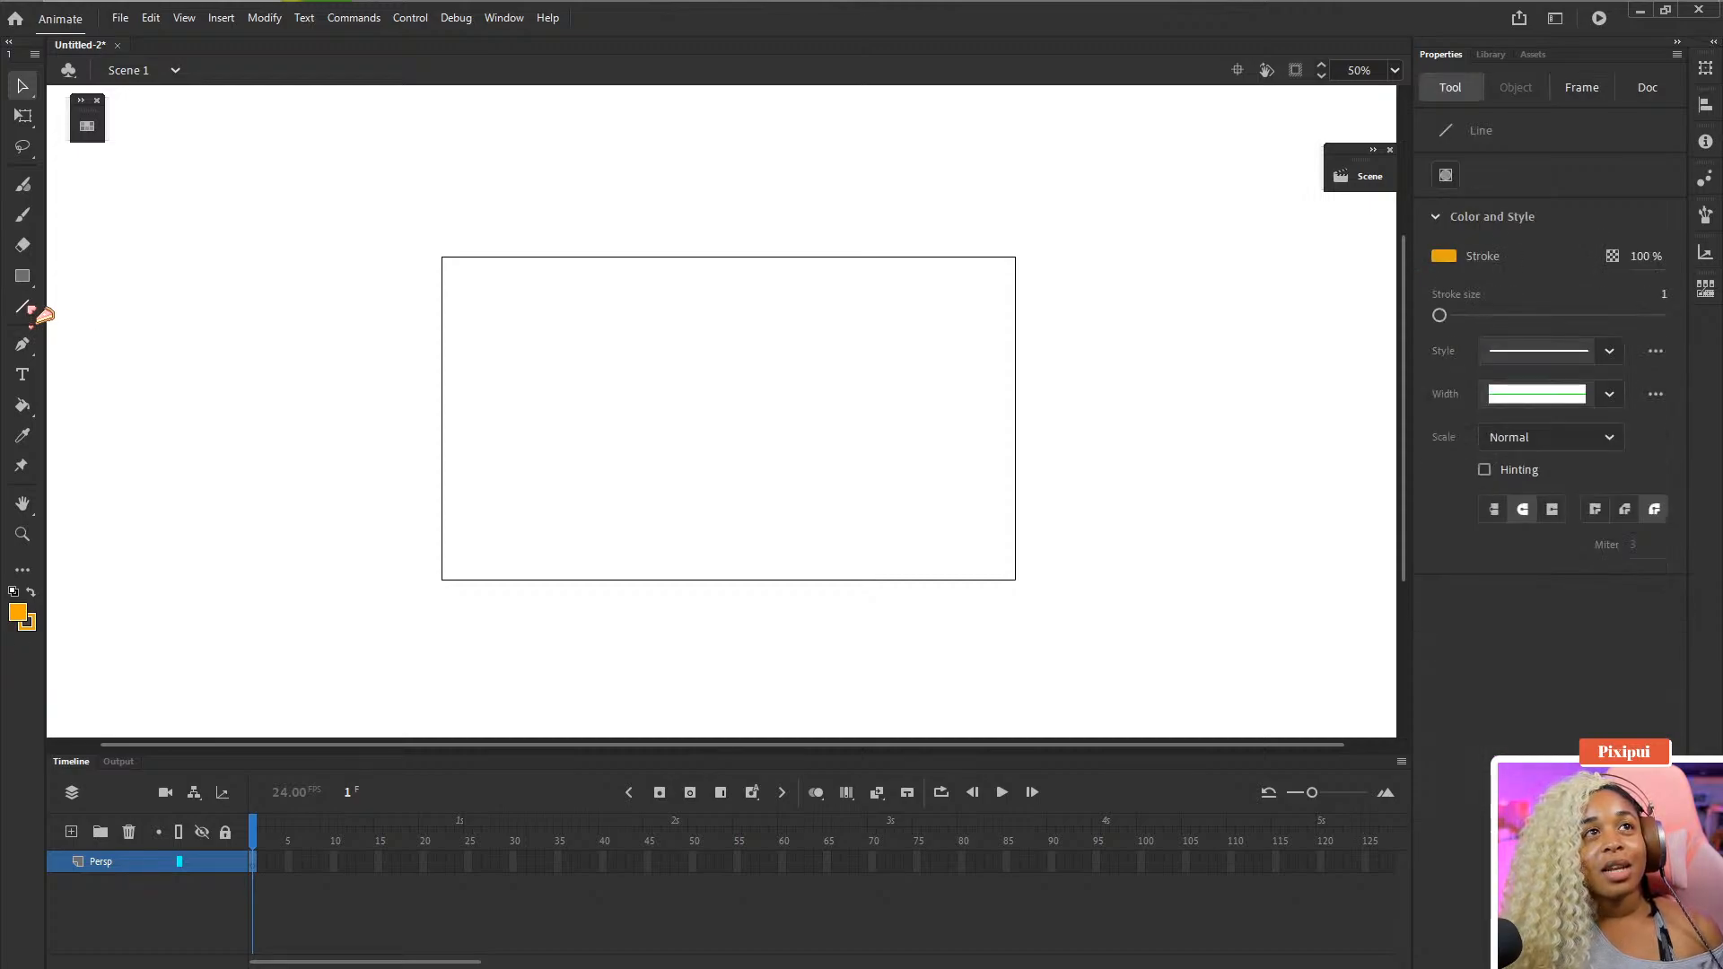
left_click(18, 612)
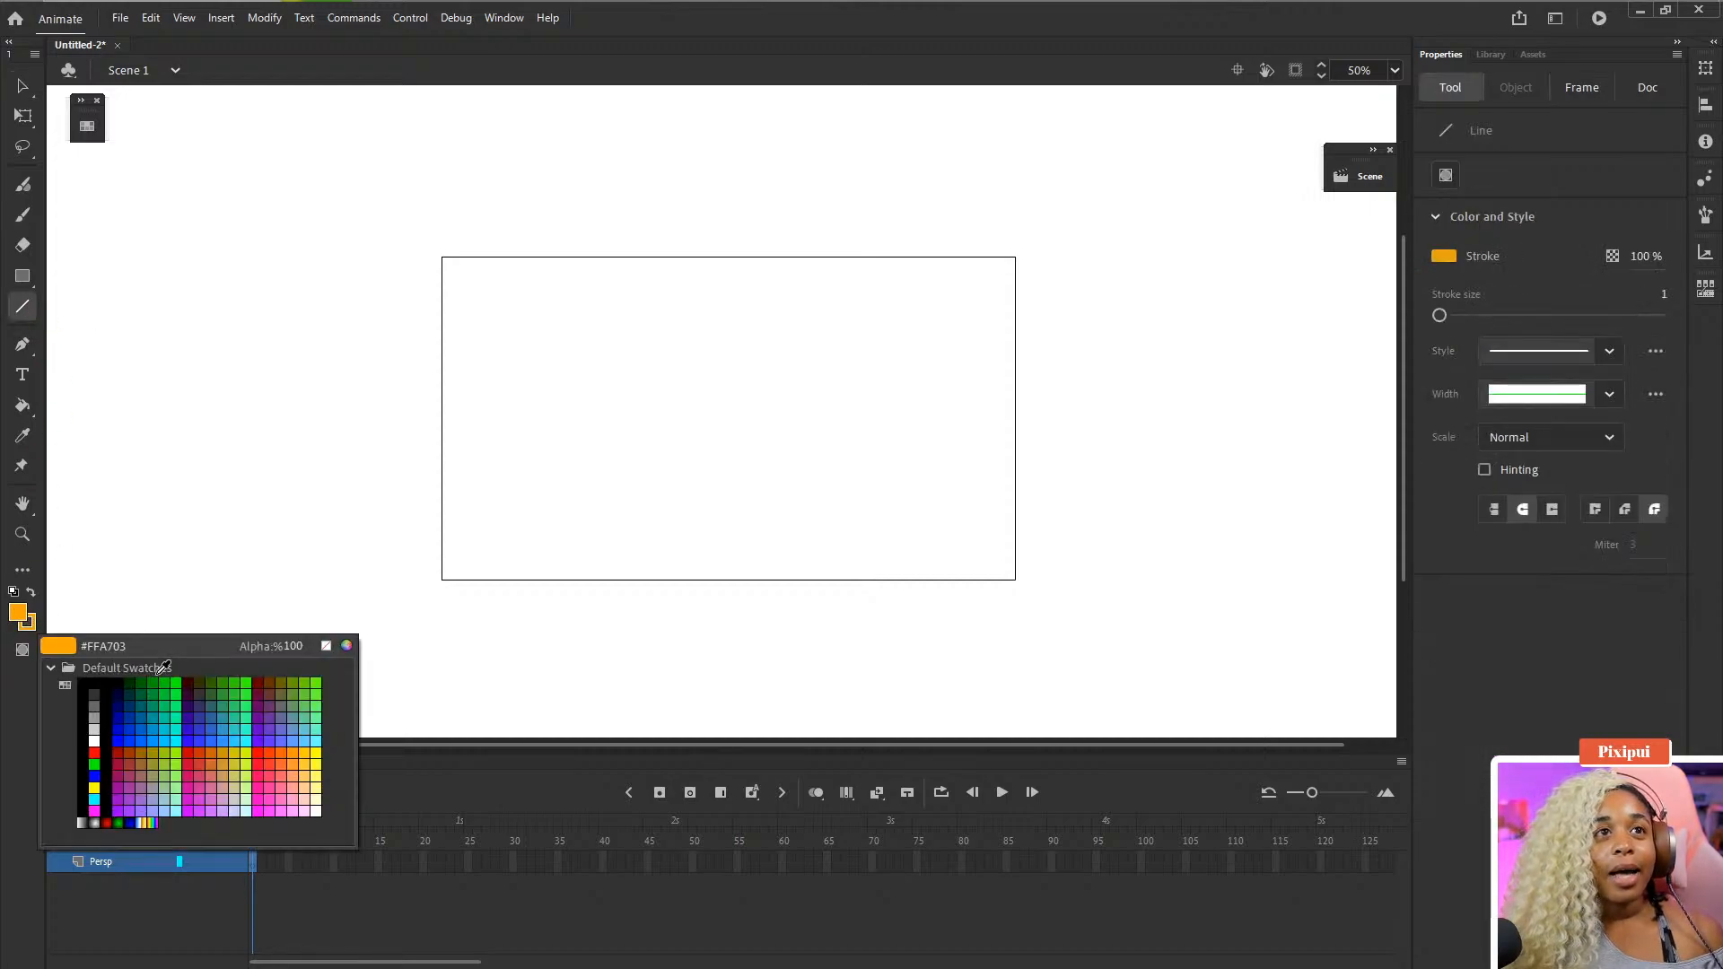
left_click(231, 735)
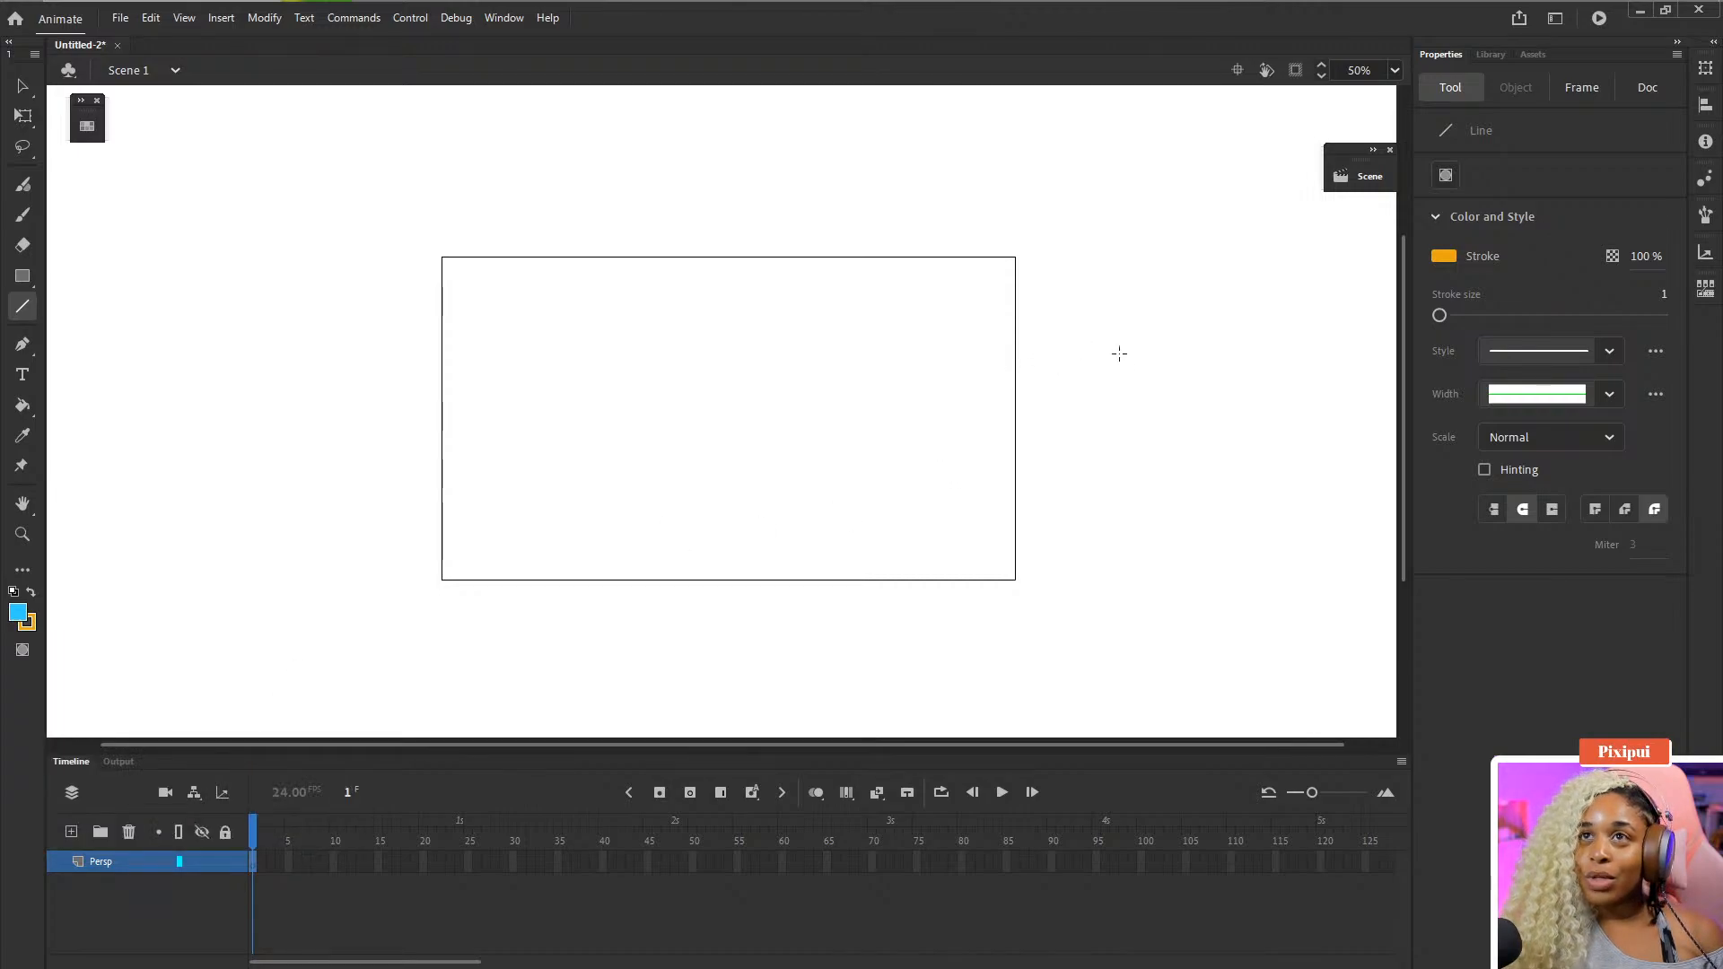
- Draw a horizontal line across the stage, then undo it
left_click_drag(412, 408, 1141, 408)
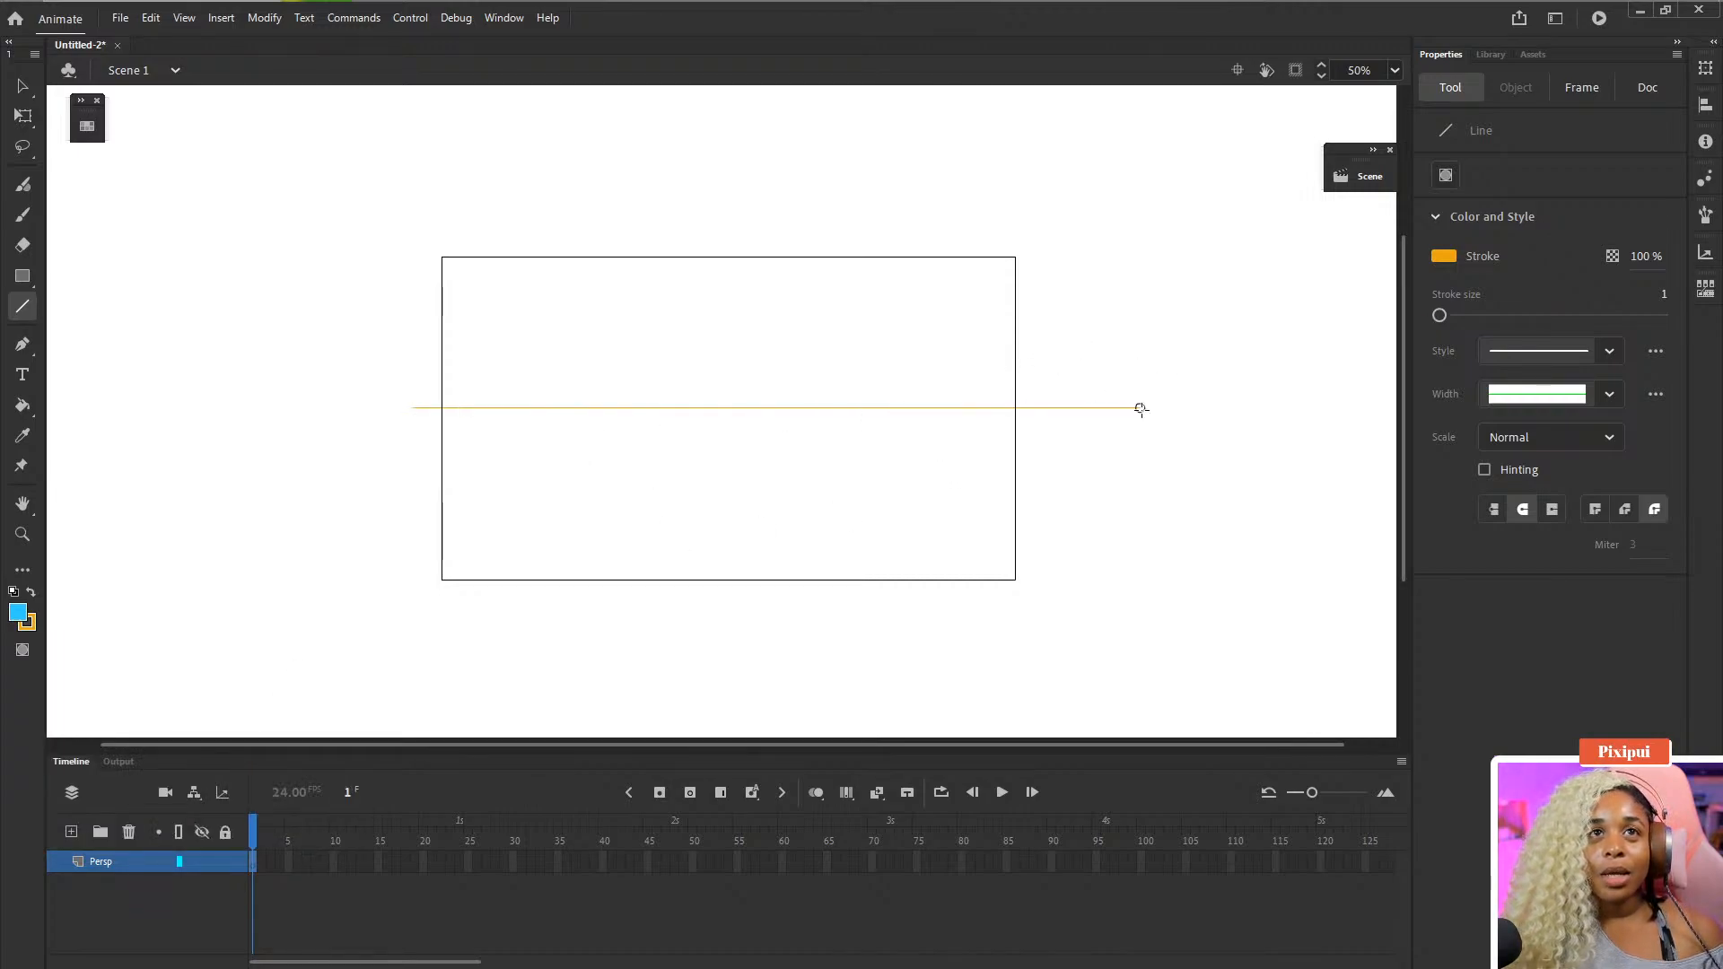
key("ctrl+z")
- Set the line's stroke colour to blue and its stroke size to 8
left_click(1443, 256)
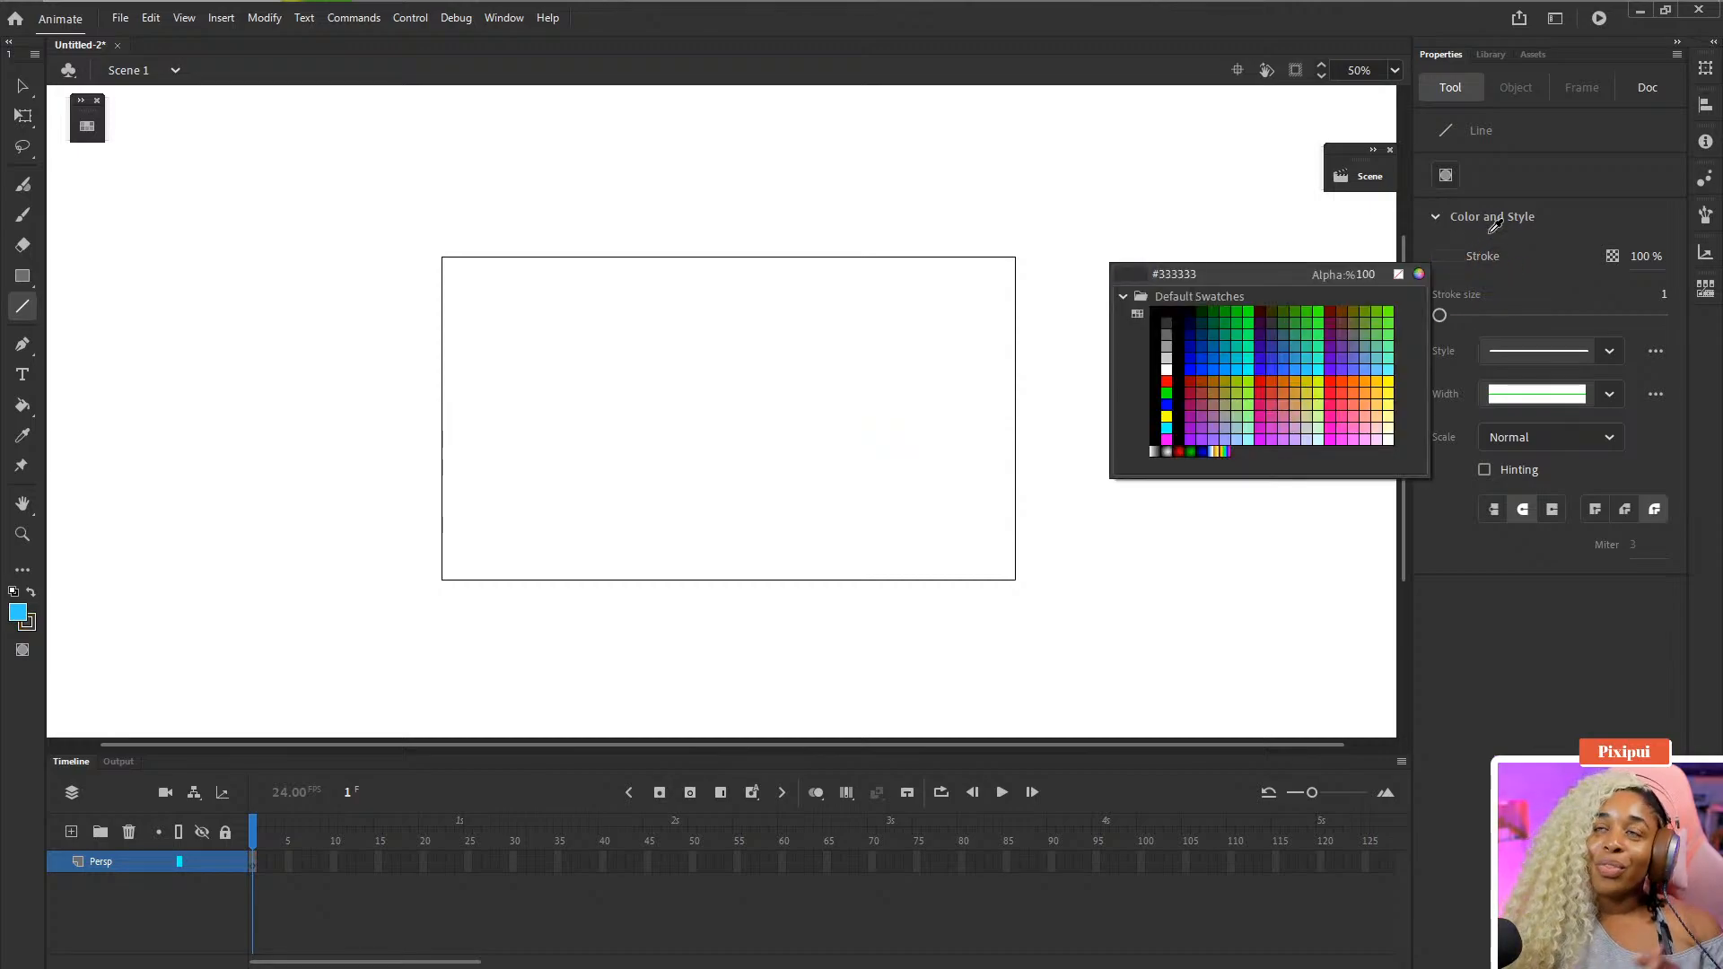
left_click(1464, 264)
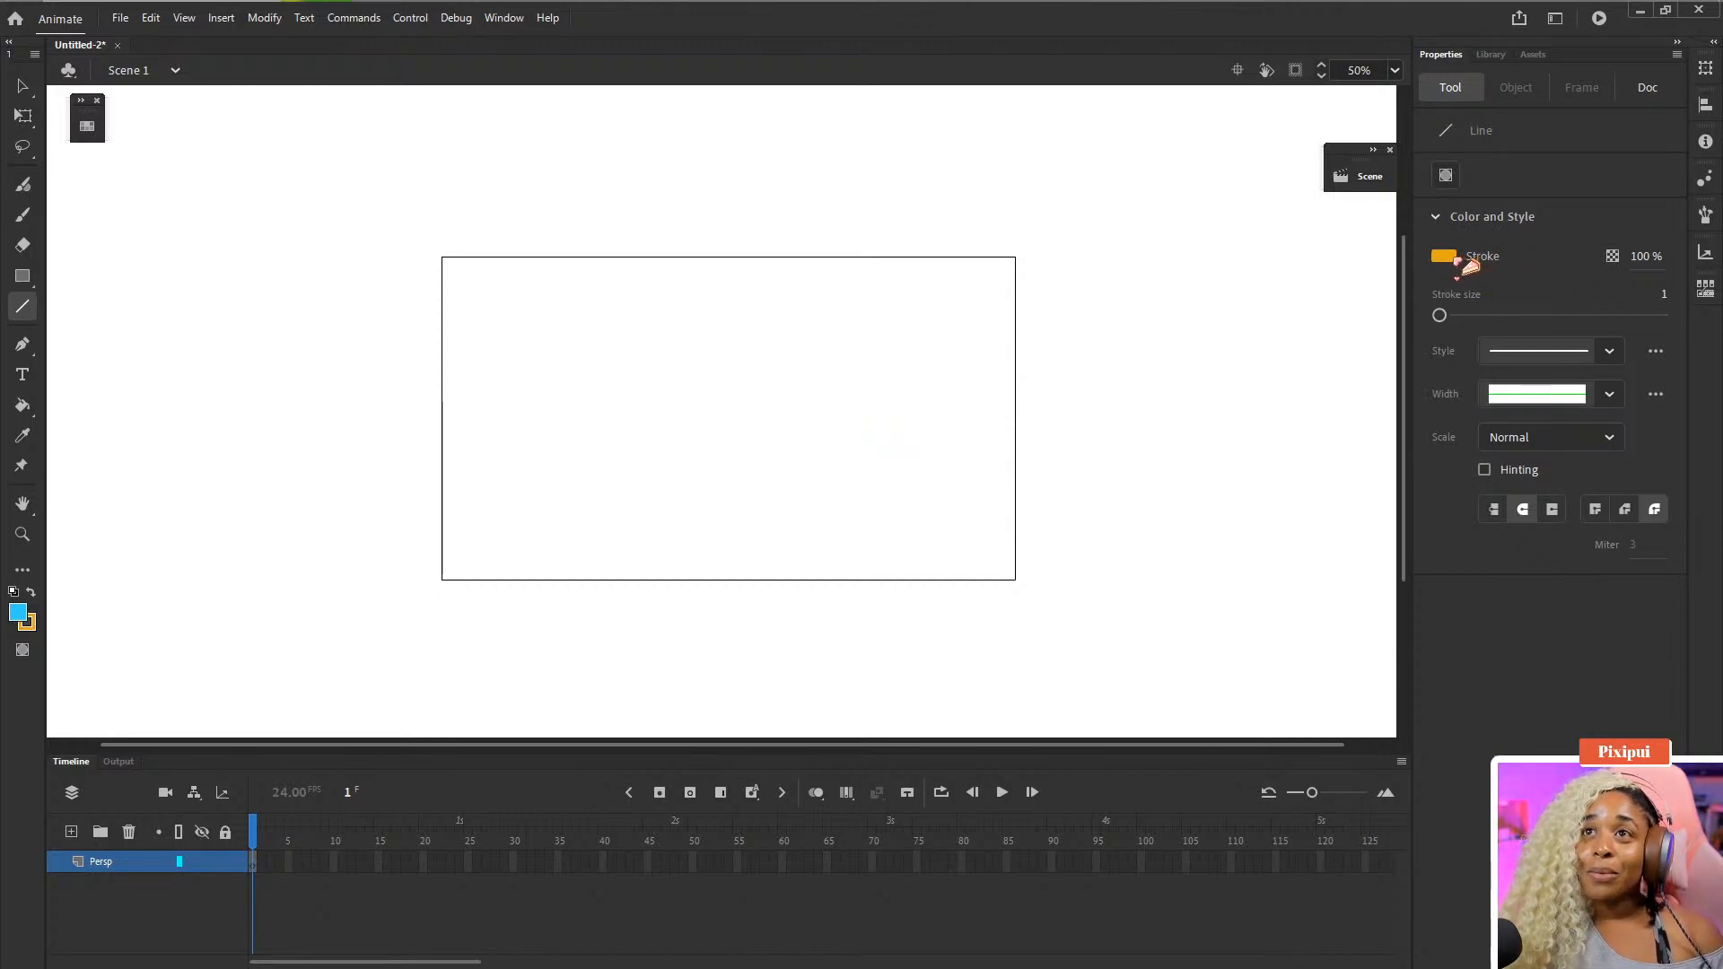
left_click(1453, 262)
left_click(1227, 366)
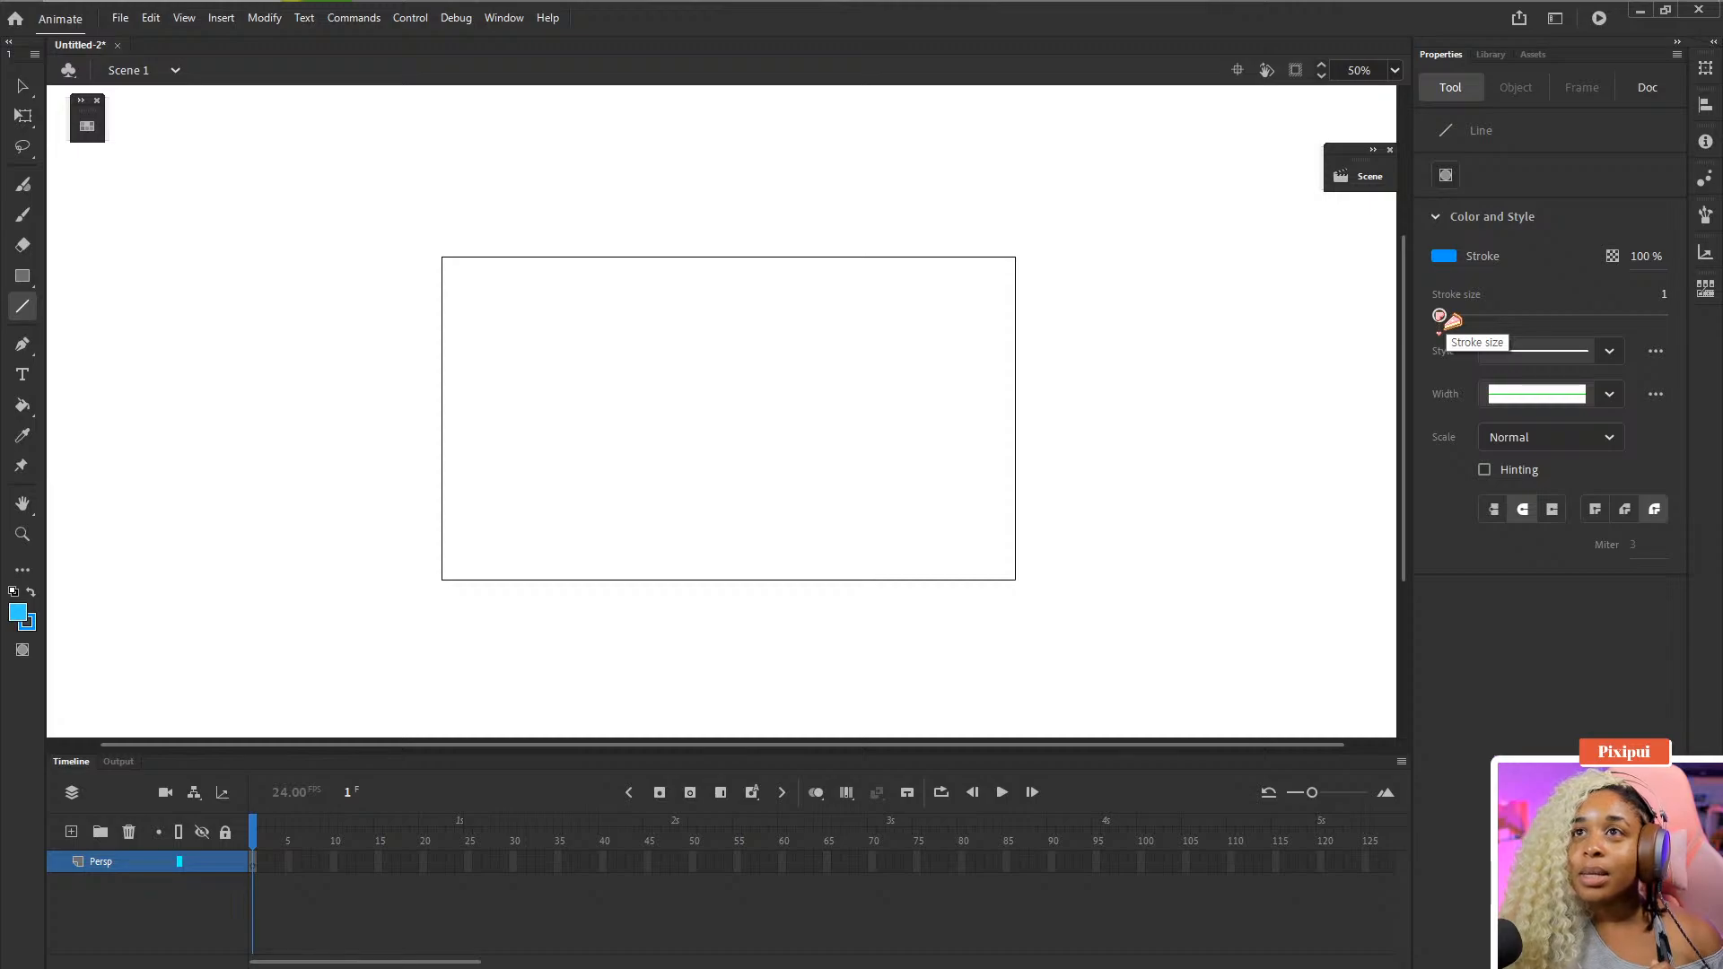
left_click_drag(1441, 316, 1447, 316)
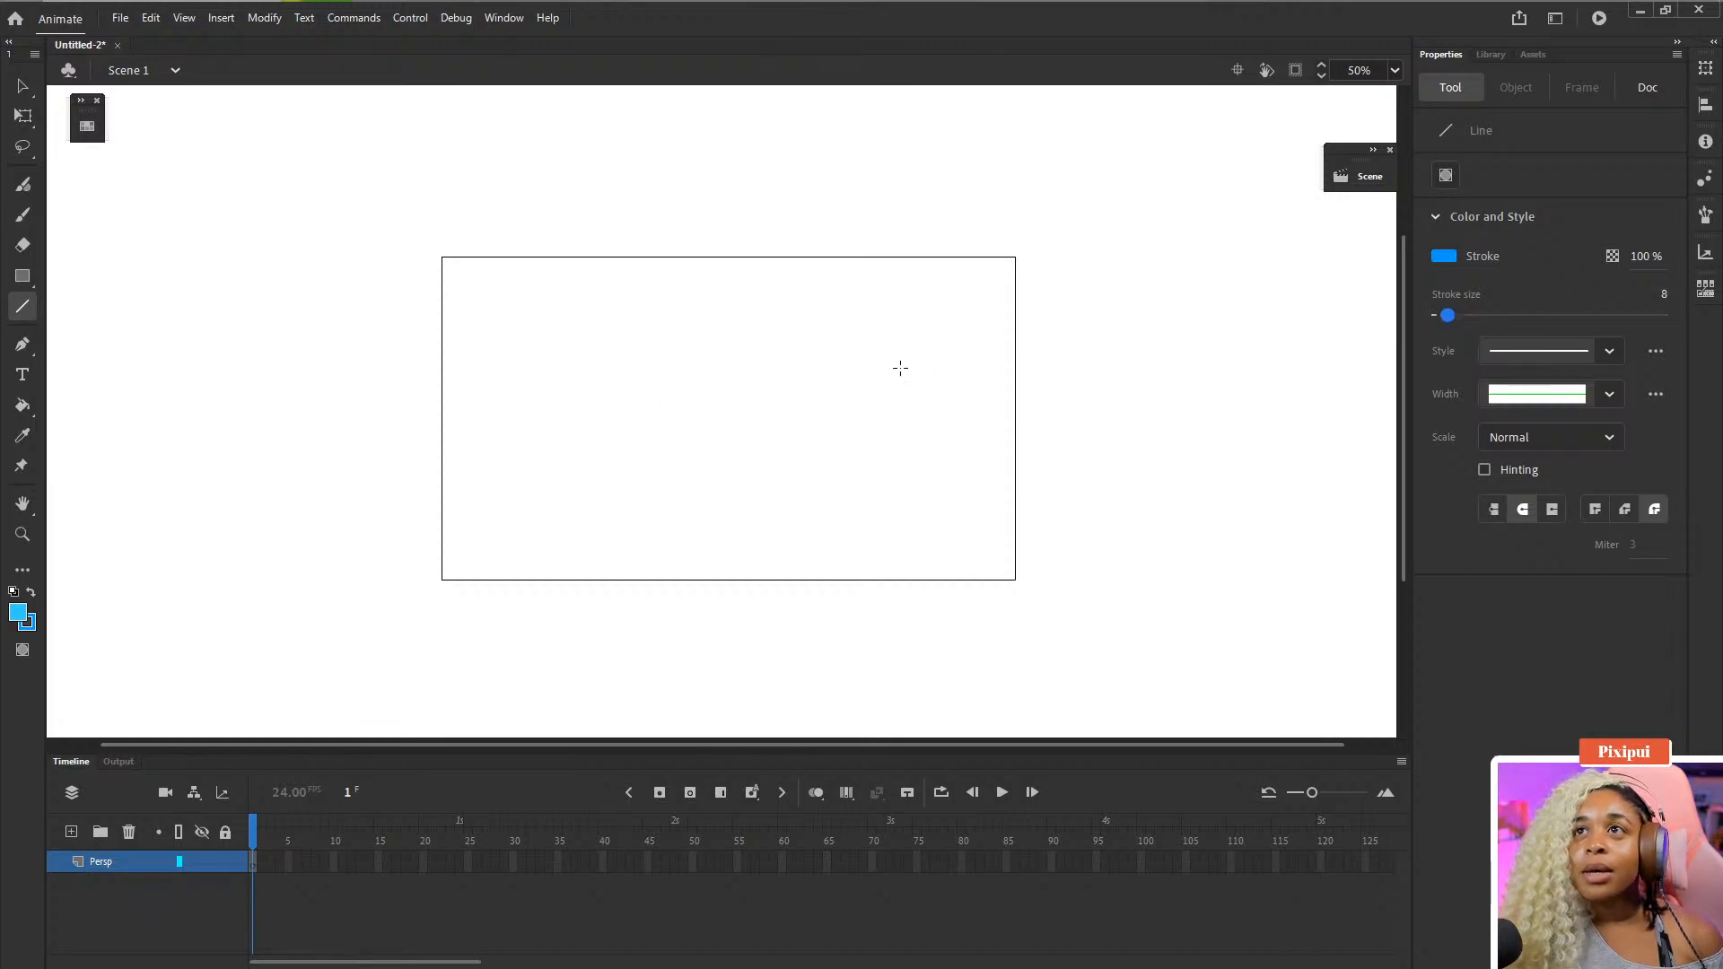
- Draw a horizontal horizon line across the stage and two diagonal perspective lines spreading down from it
left_click_drag(408, 406, 1104, 410)
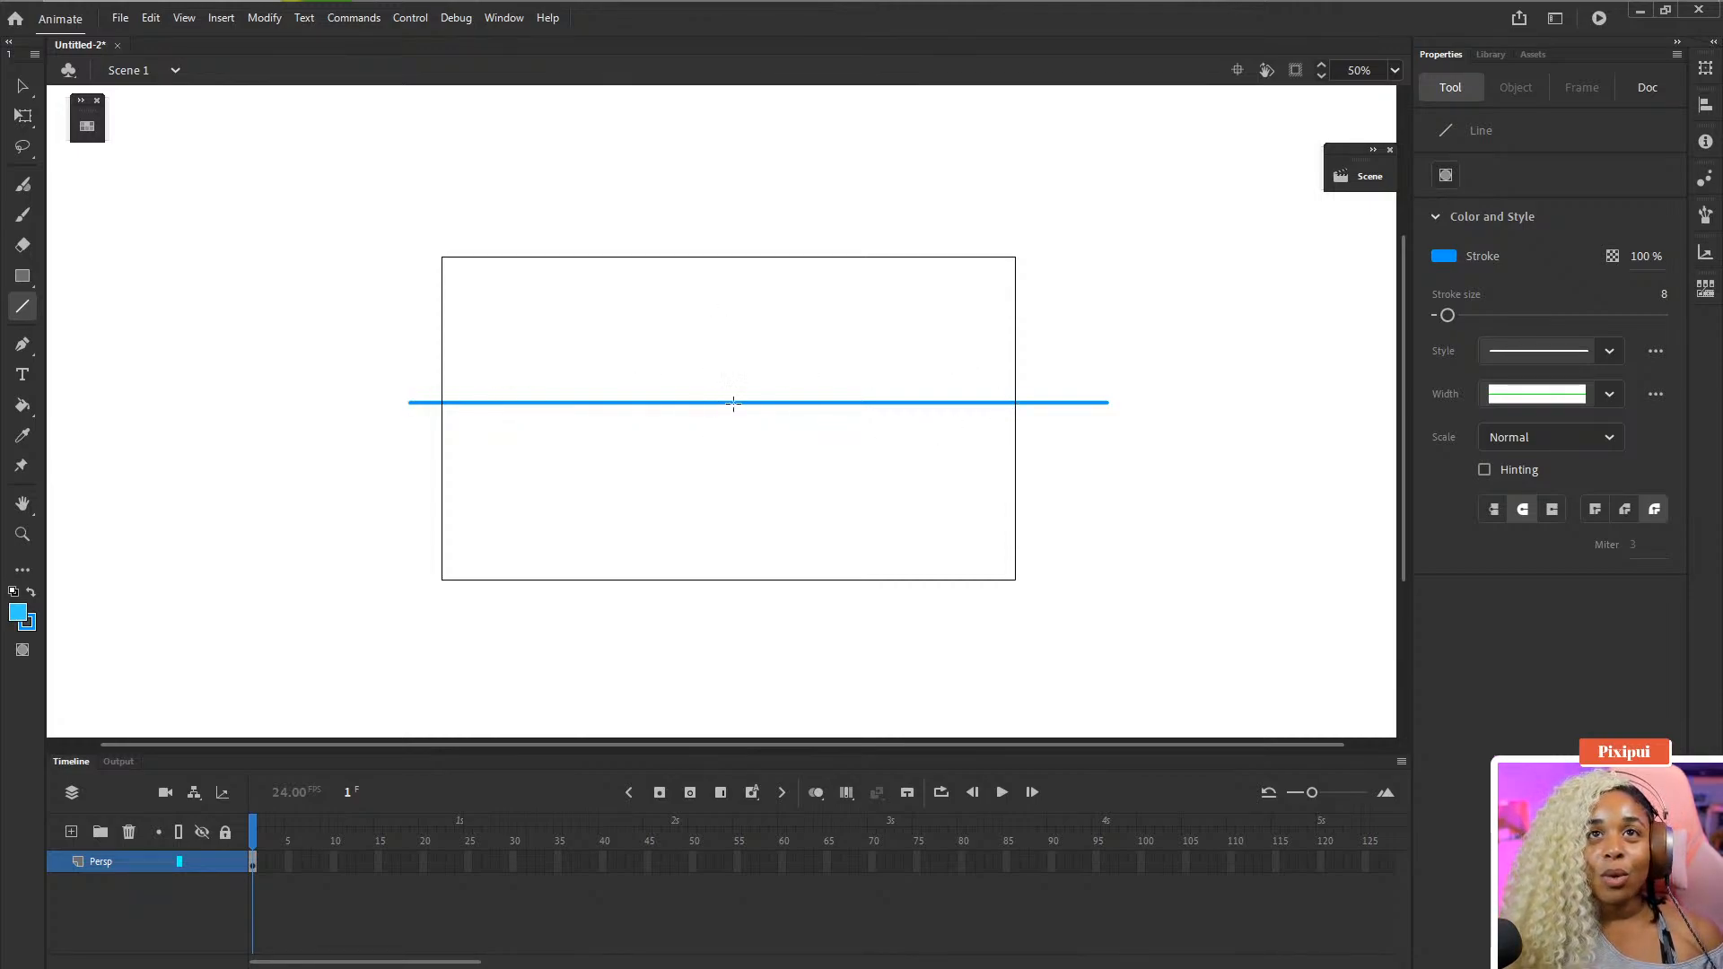
mouse_move(679, 400)
left_mouse_down()
mouse_move(562, 449)
mouse_move(352, 598)
left_mouse_up()
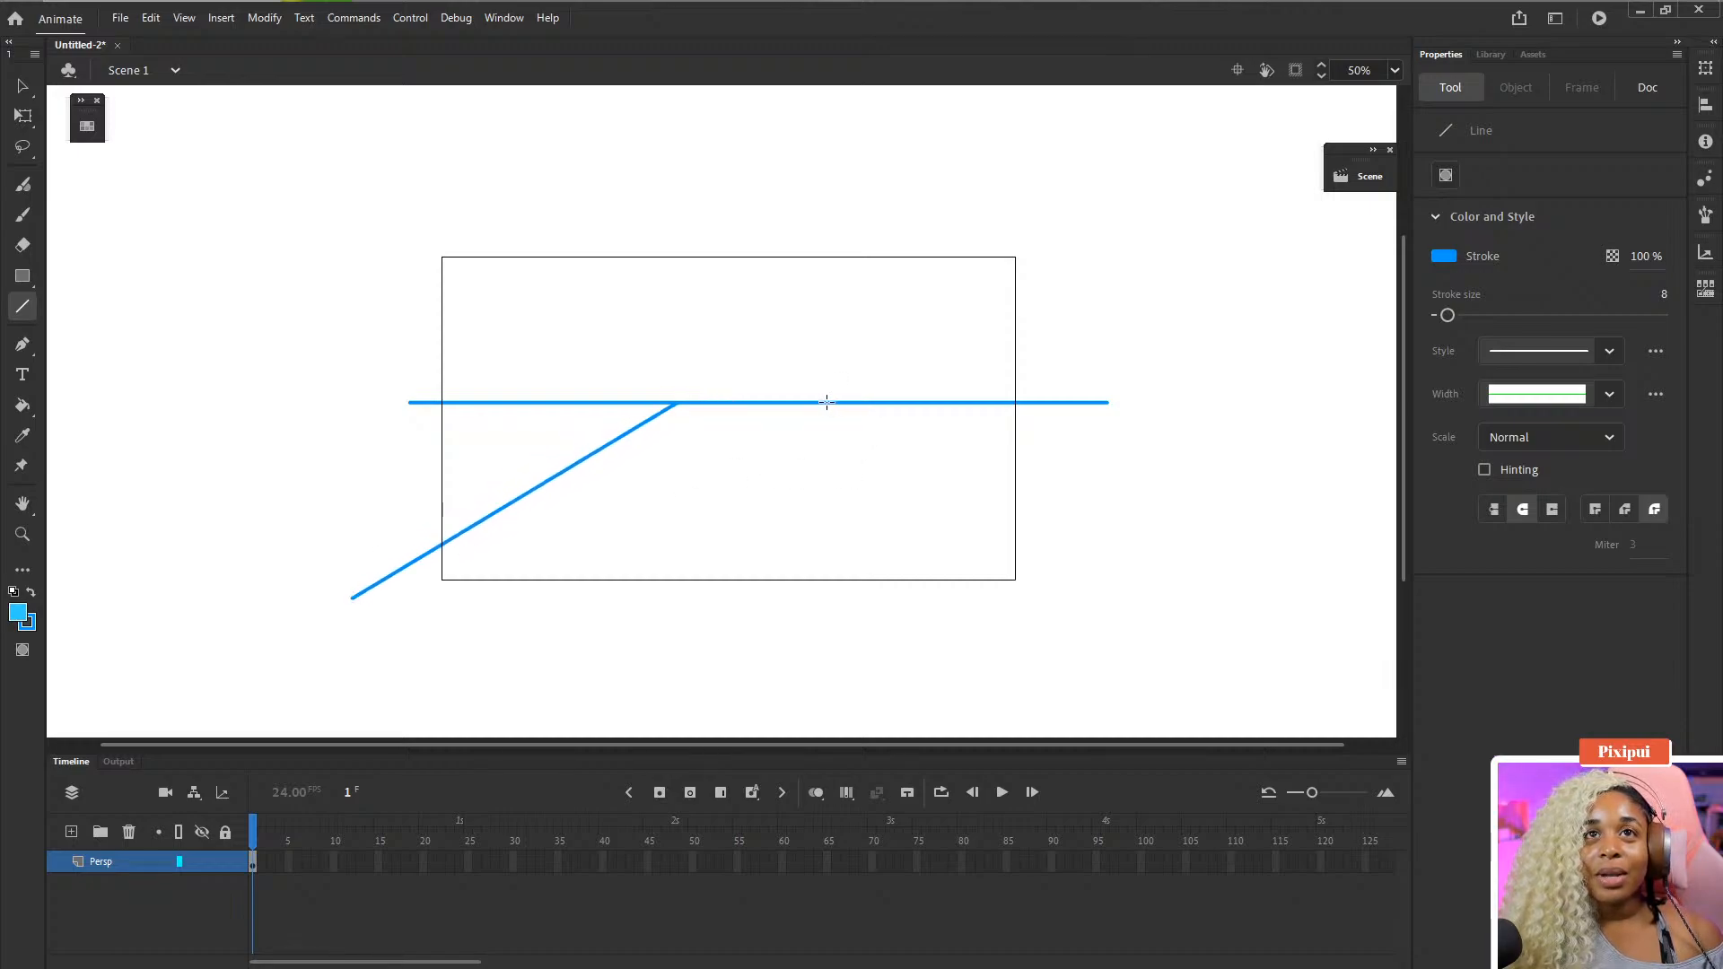
mouse_move(826, 403)
left_mouse_down()
mouse_move(1093, 624)
mouse_move(1124, 677)
left_mouse_up()
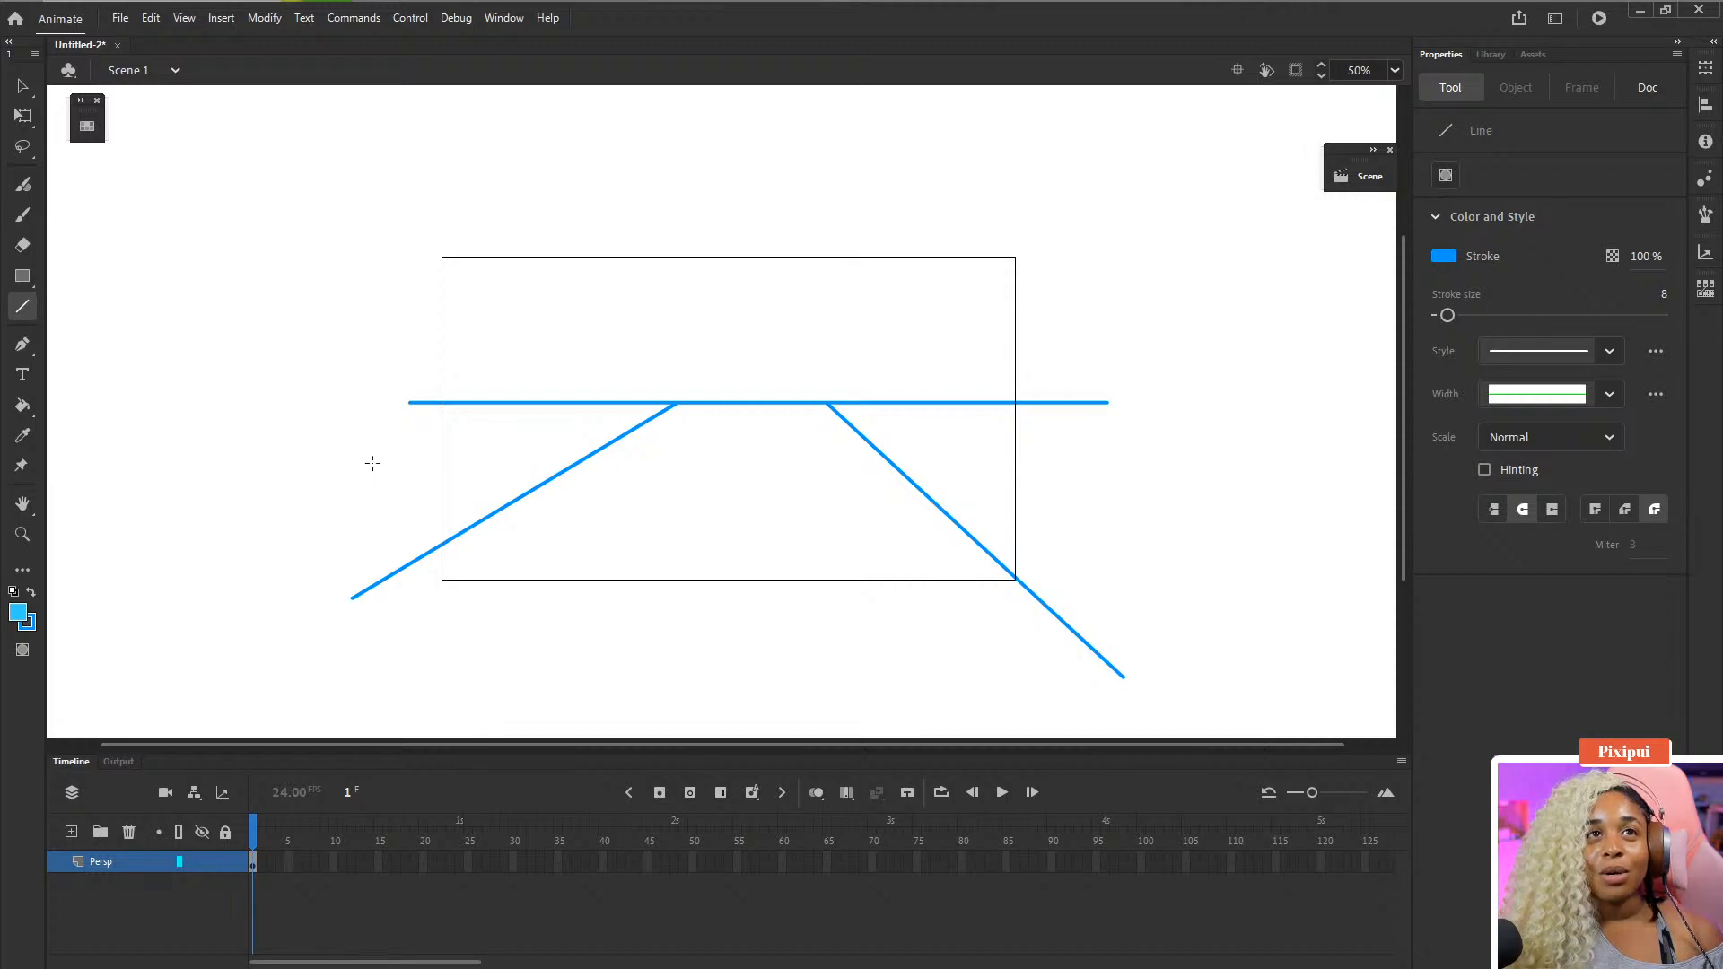
- Add two lower horizontal lines and a vertical line running down from the horizon
left_click_drag(356, 477, 1248, 507)
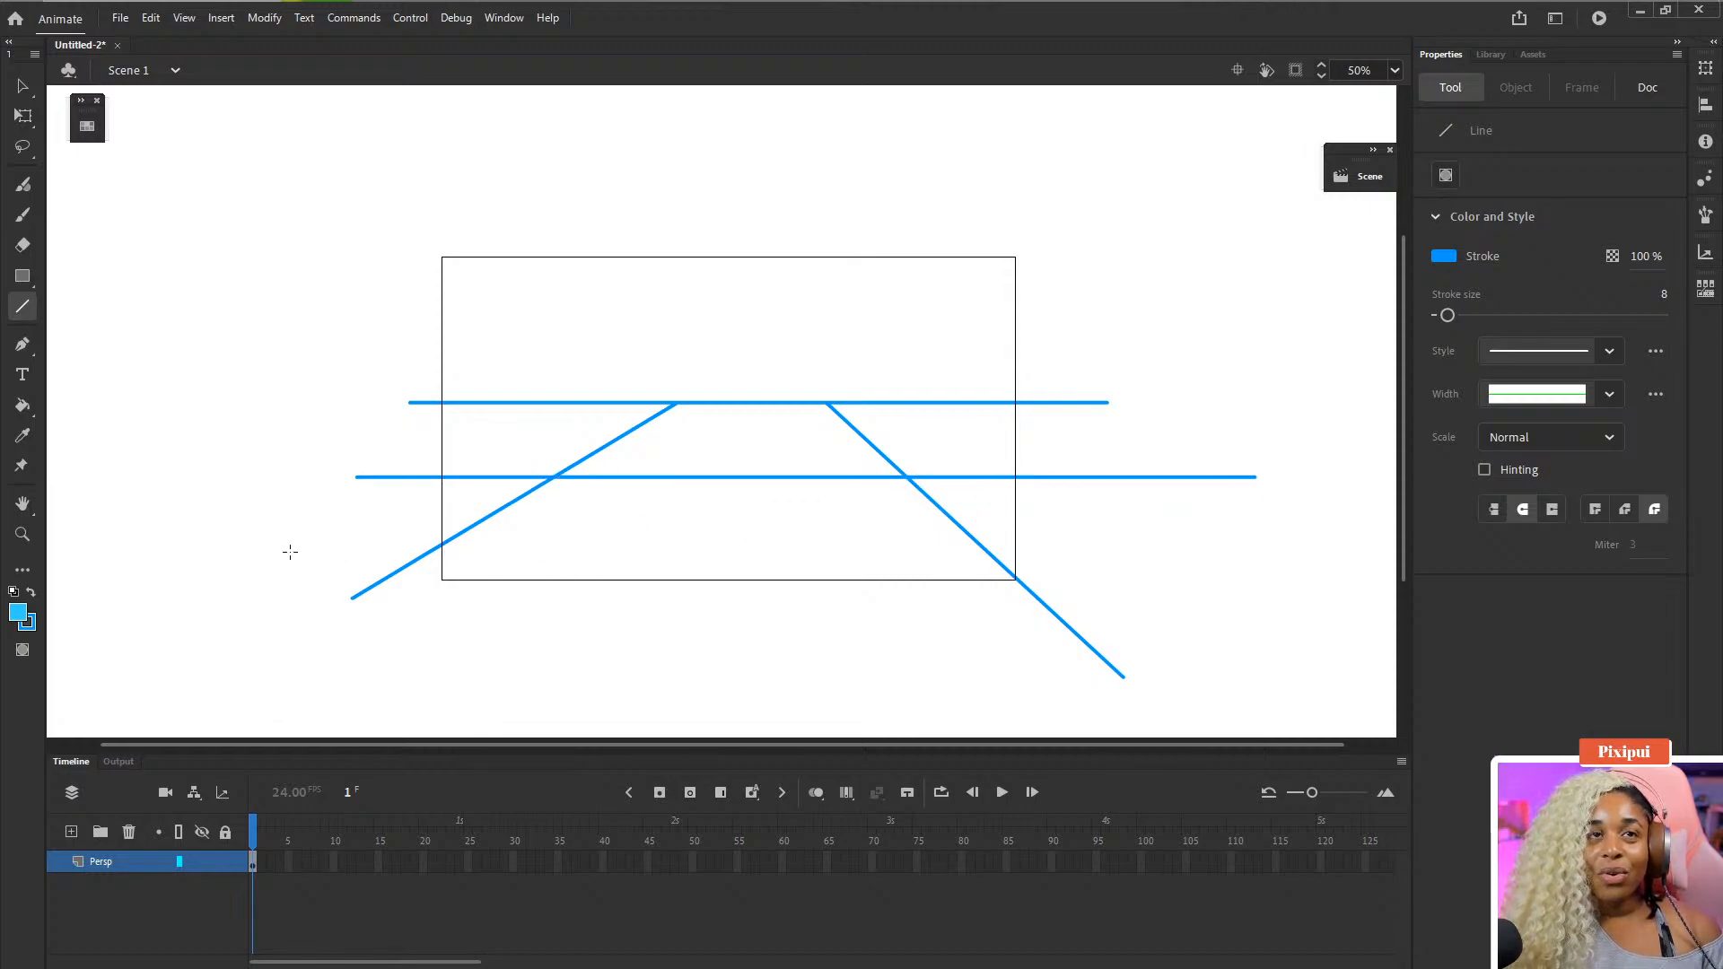
left_click_drag(285, 550, 1322, 568)
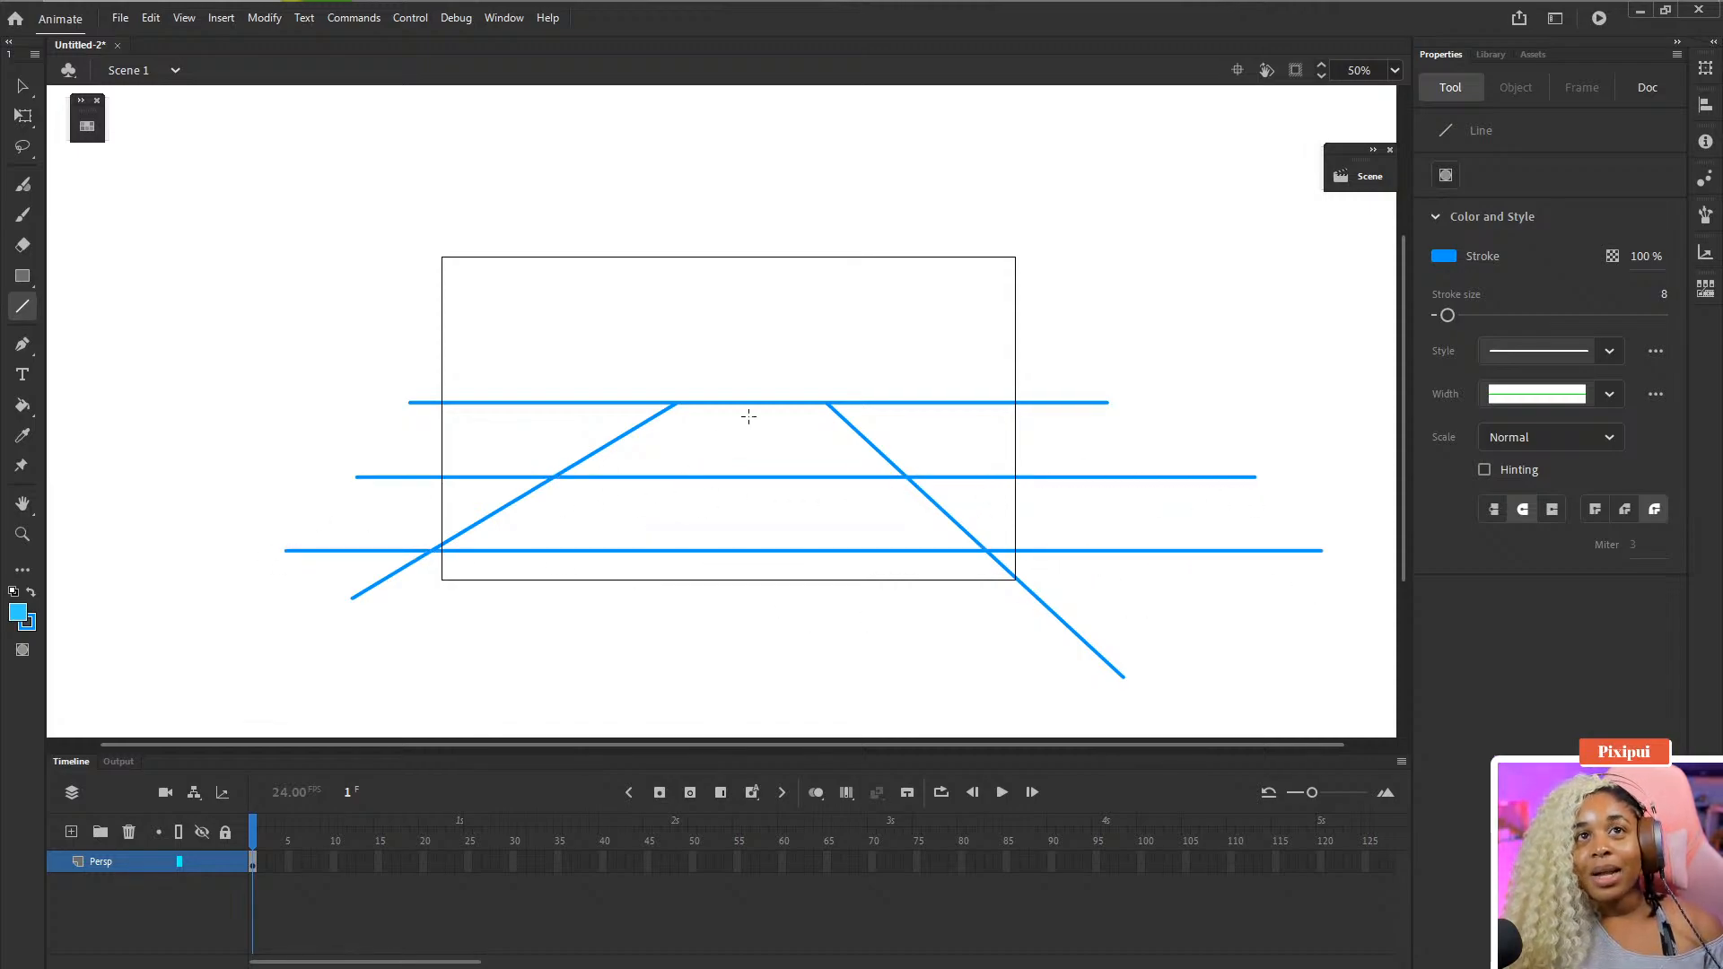
left_click_drag(741, 402, 785, 712)
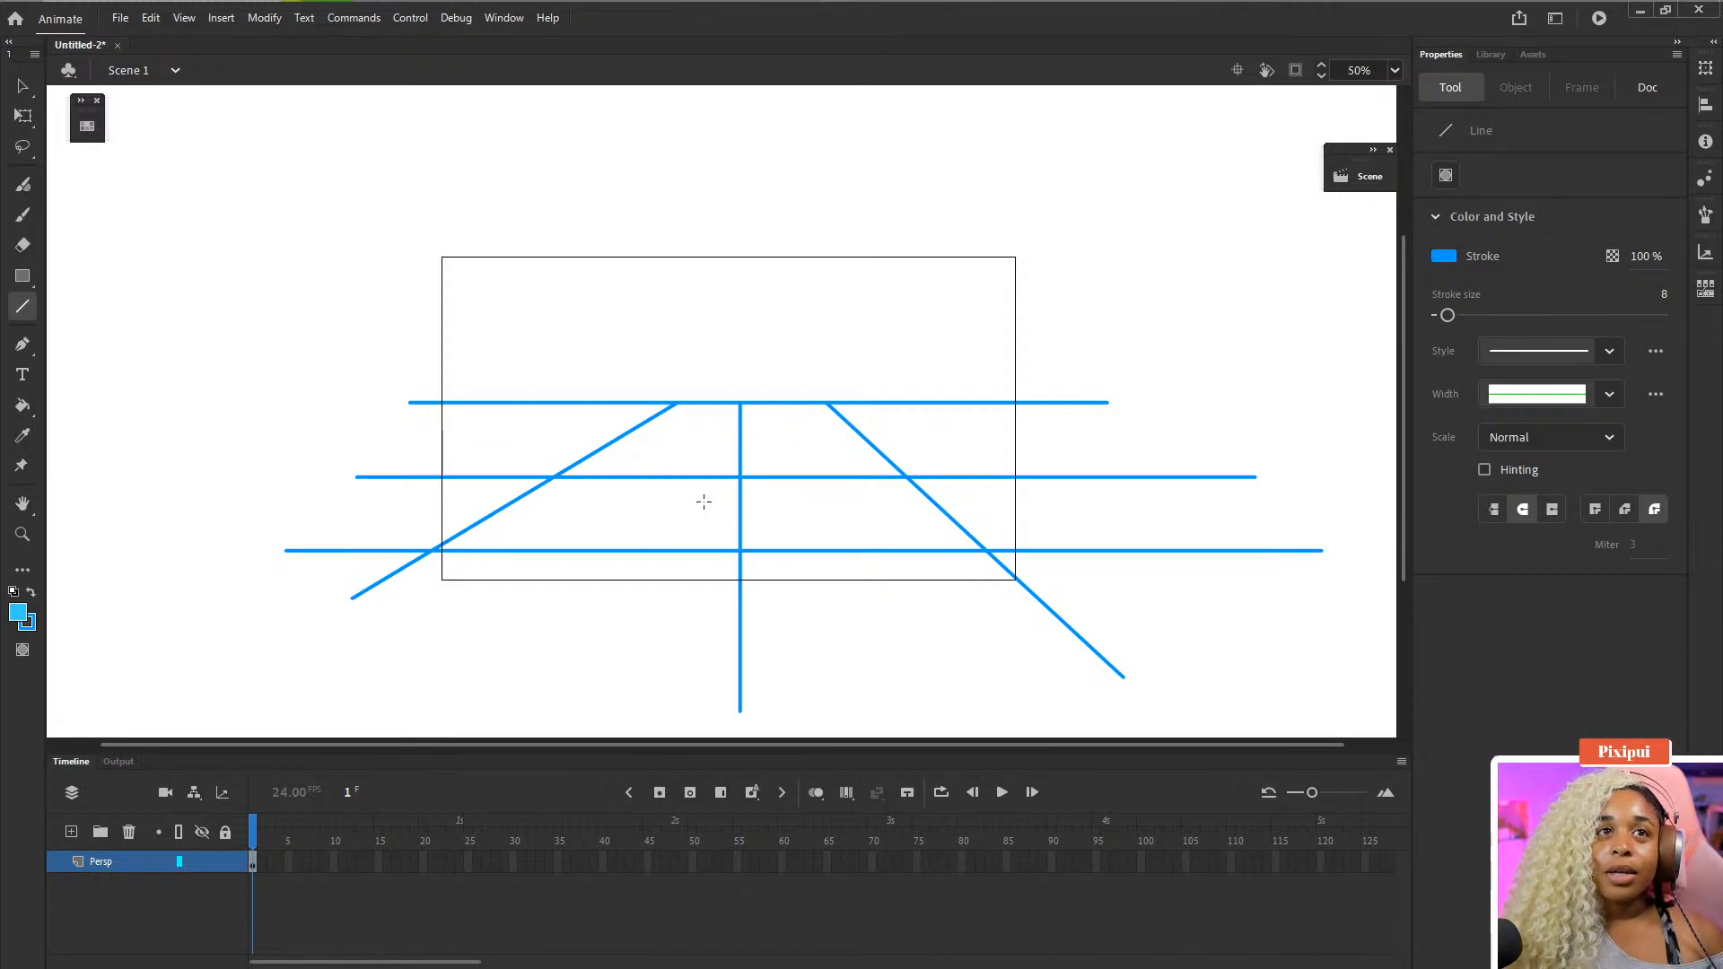
- Set the Persp layer's visibility to 50% opacity in its layer properties
left_click(167, 900)
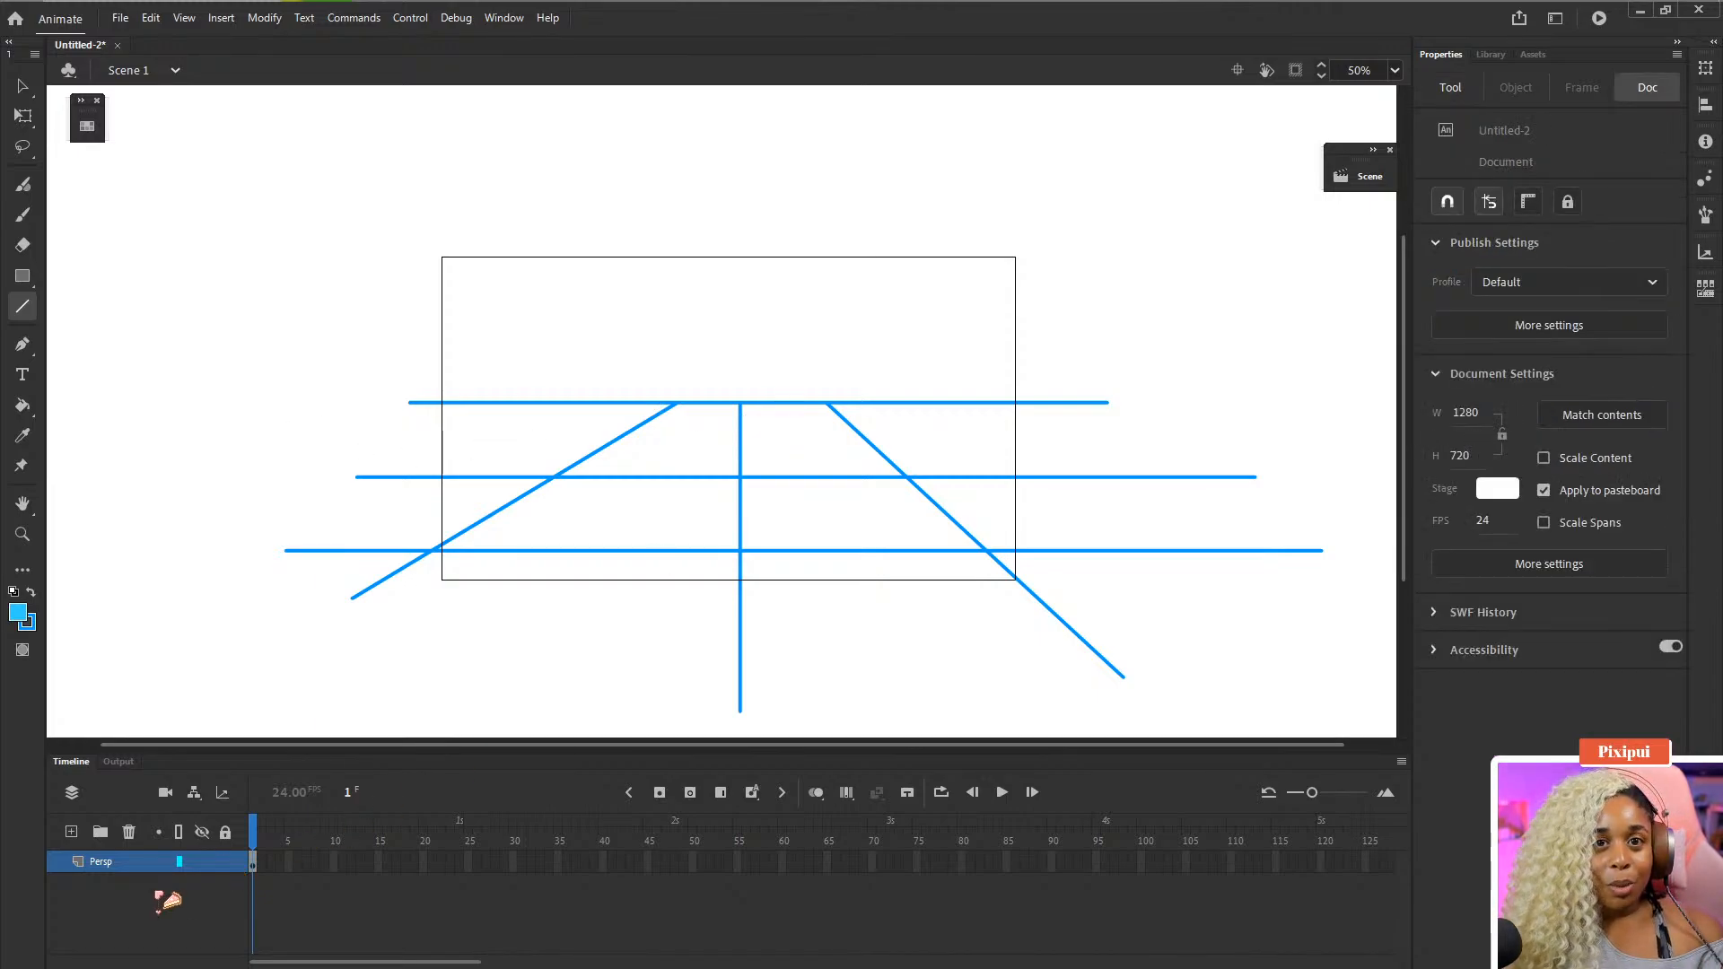
double_click(80, 863)
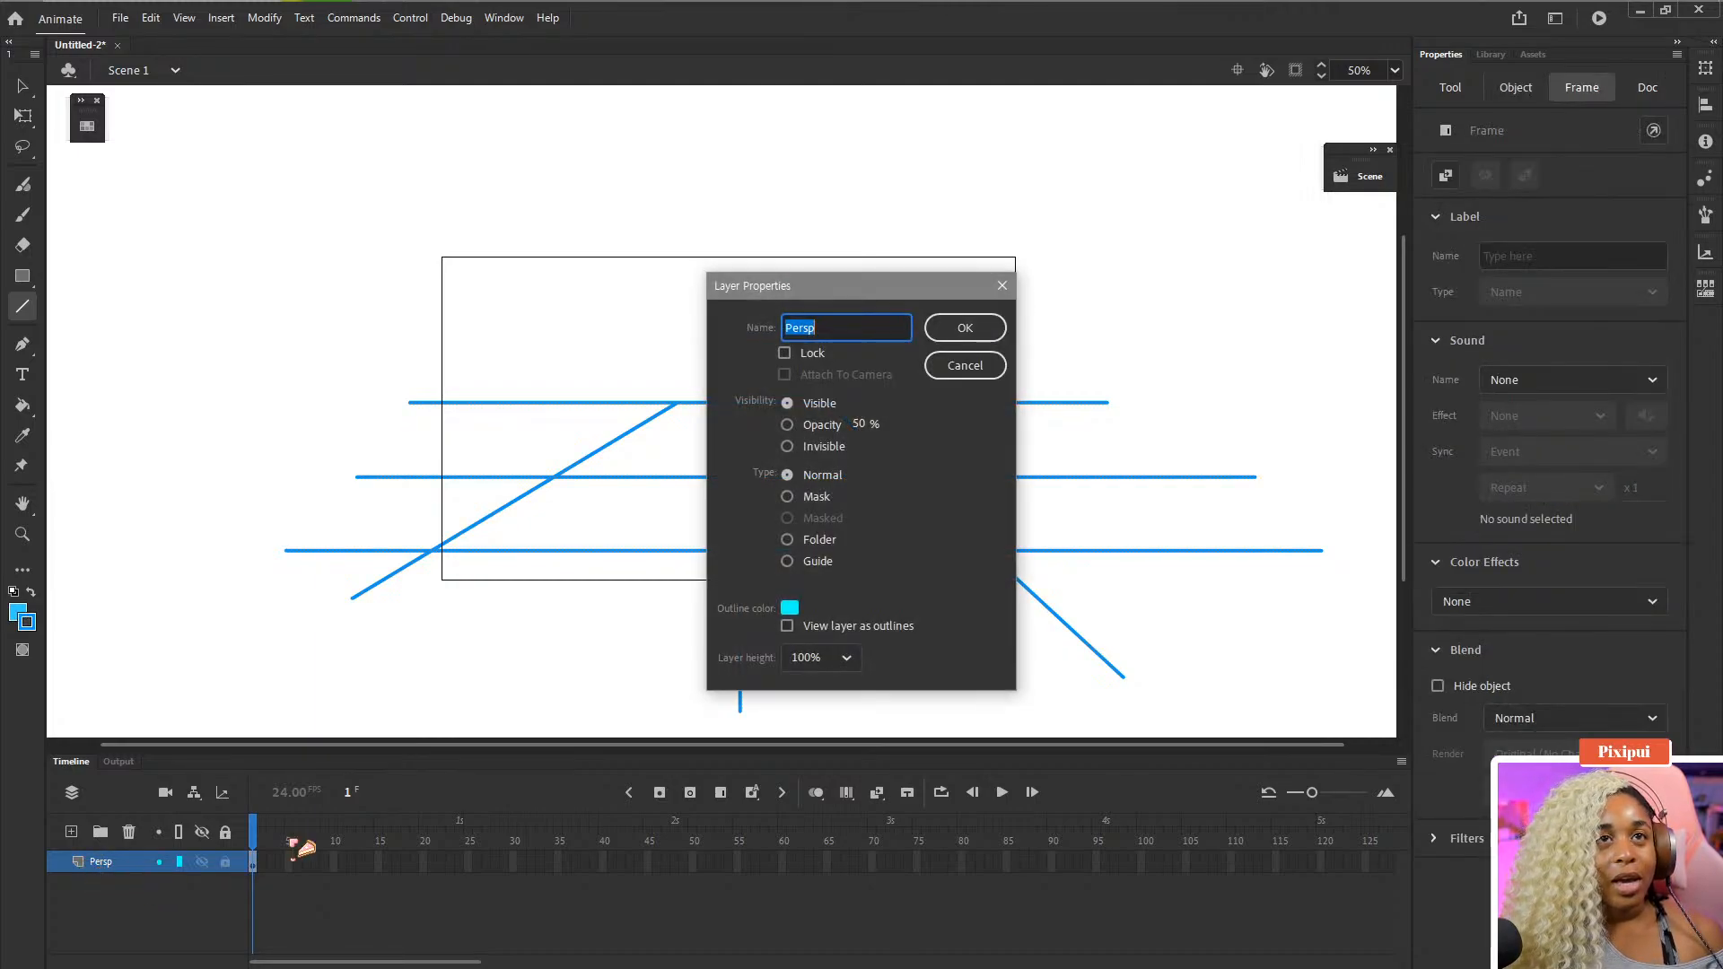
left_click(827, 427)
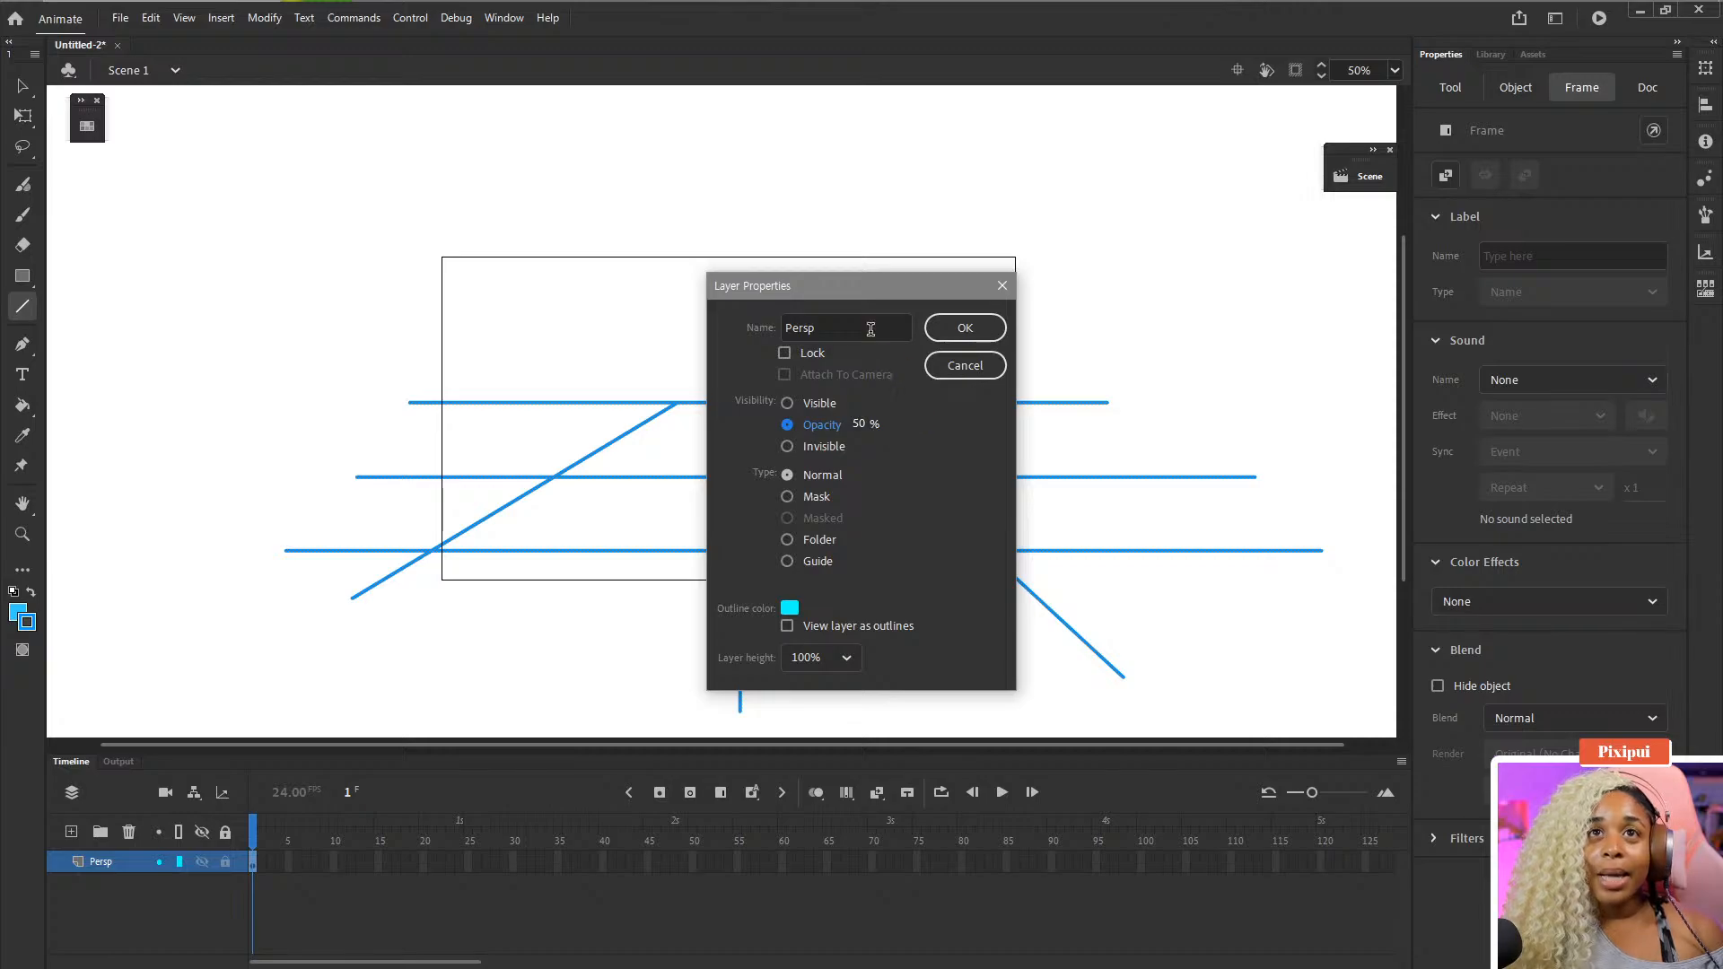
left_click_drag(880, 288, 1119, 271)
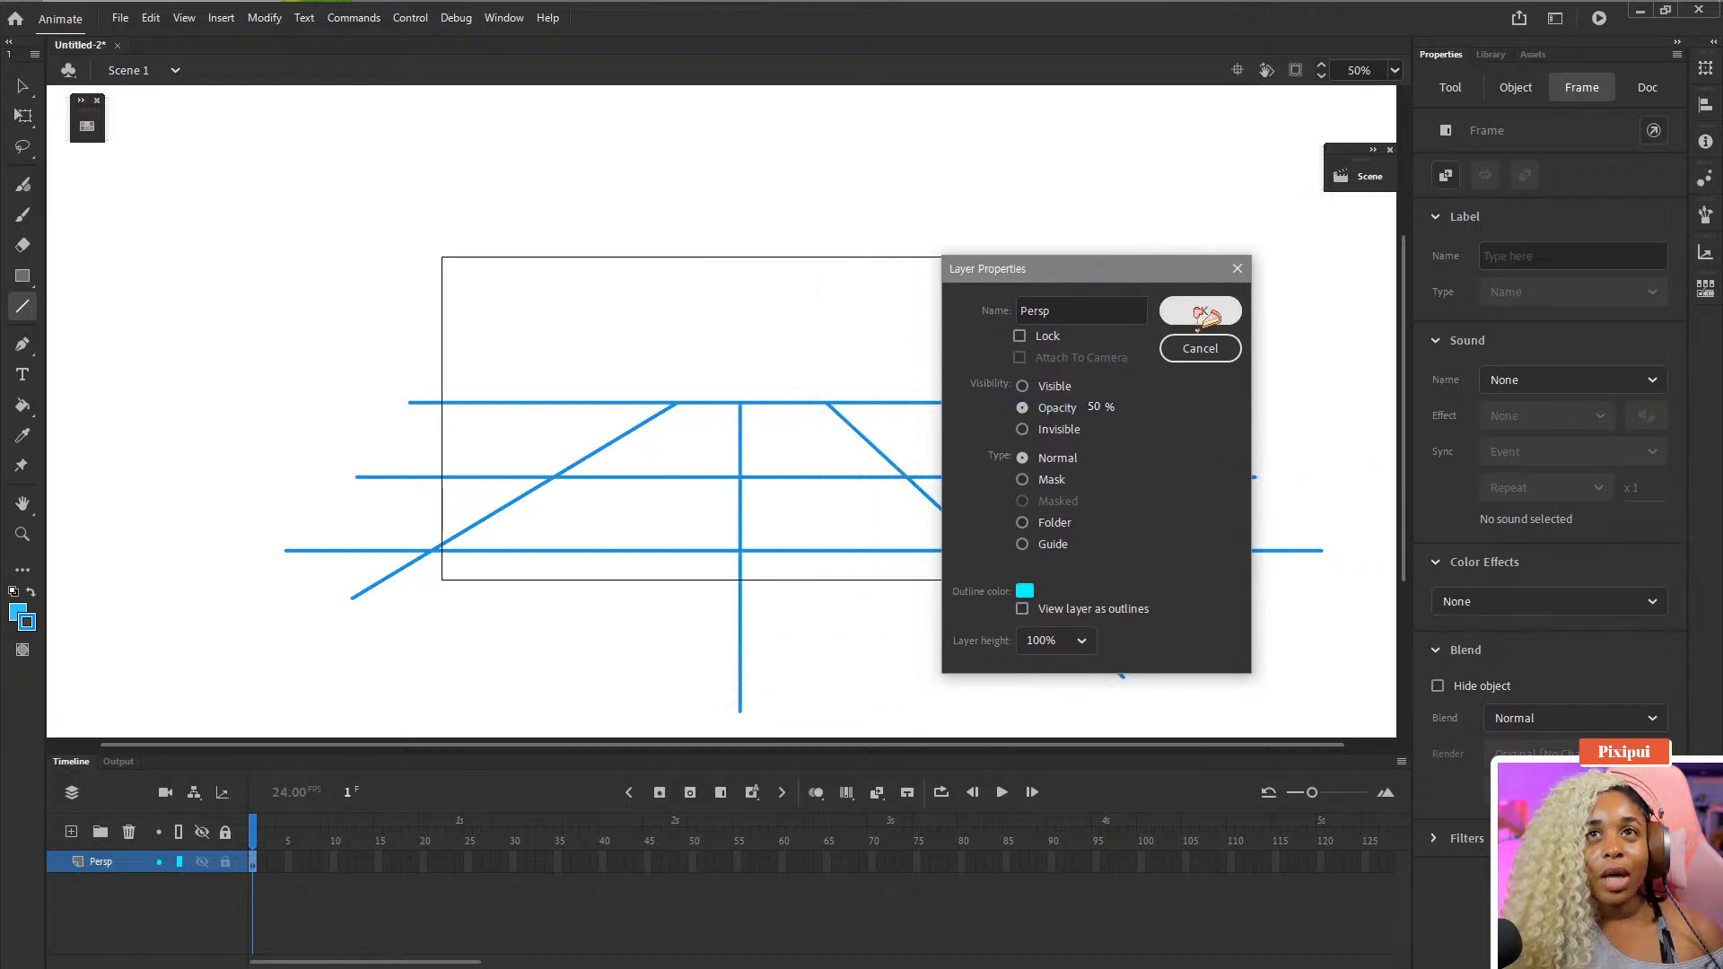
left_click(1200, 312)
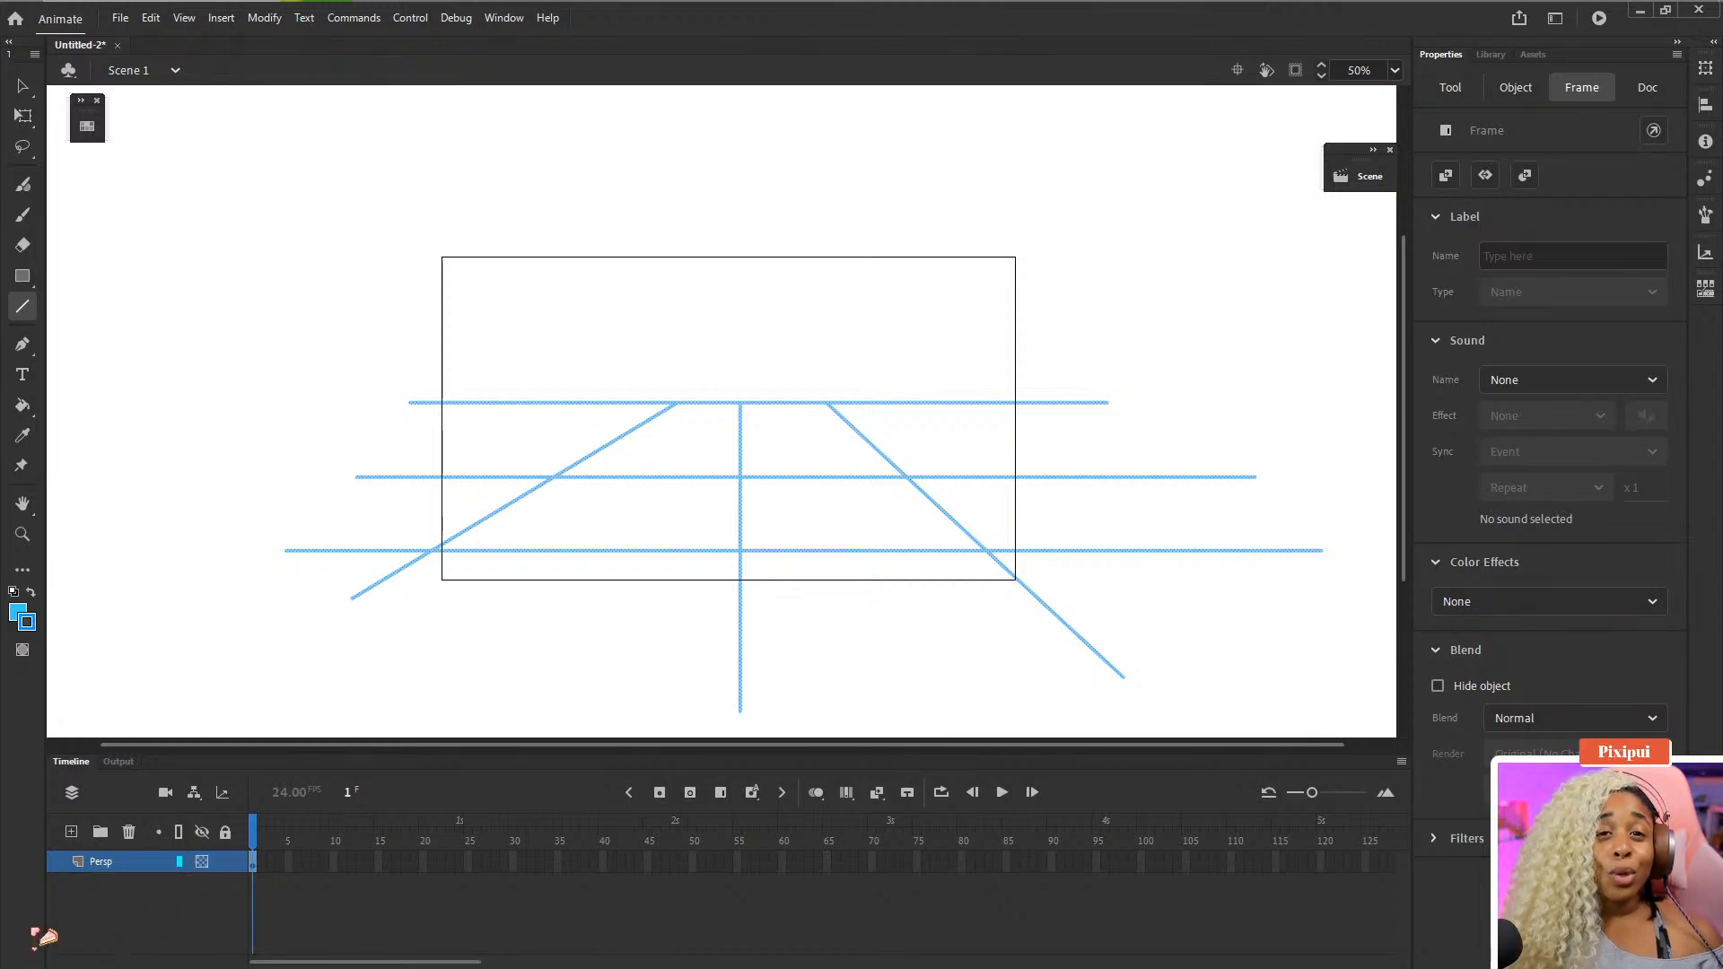
double_click(79, 863)
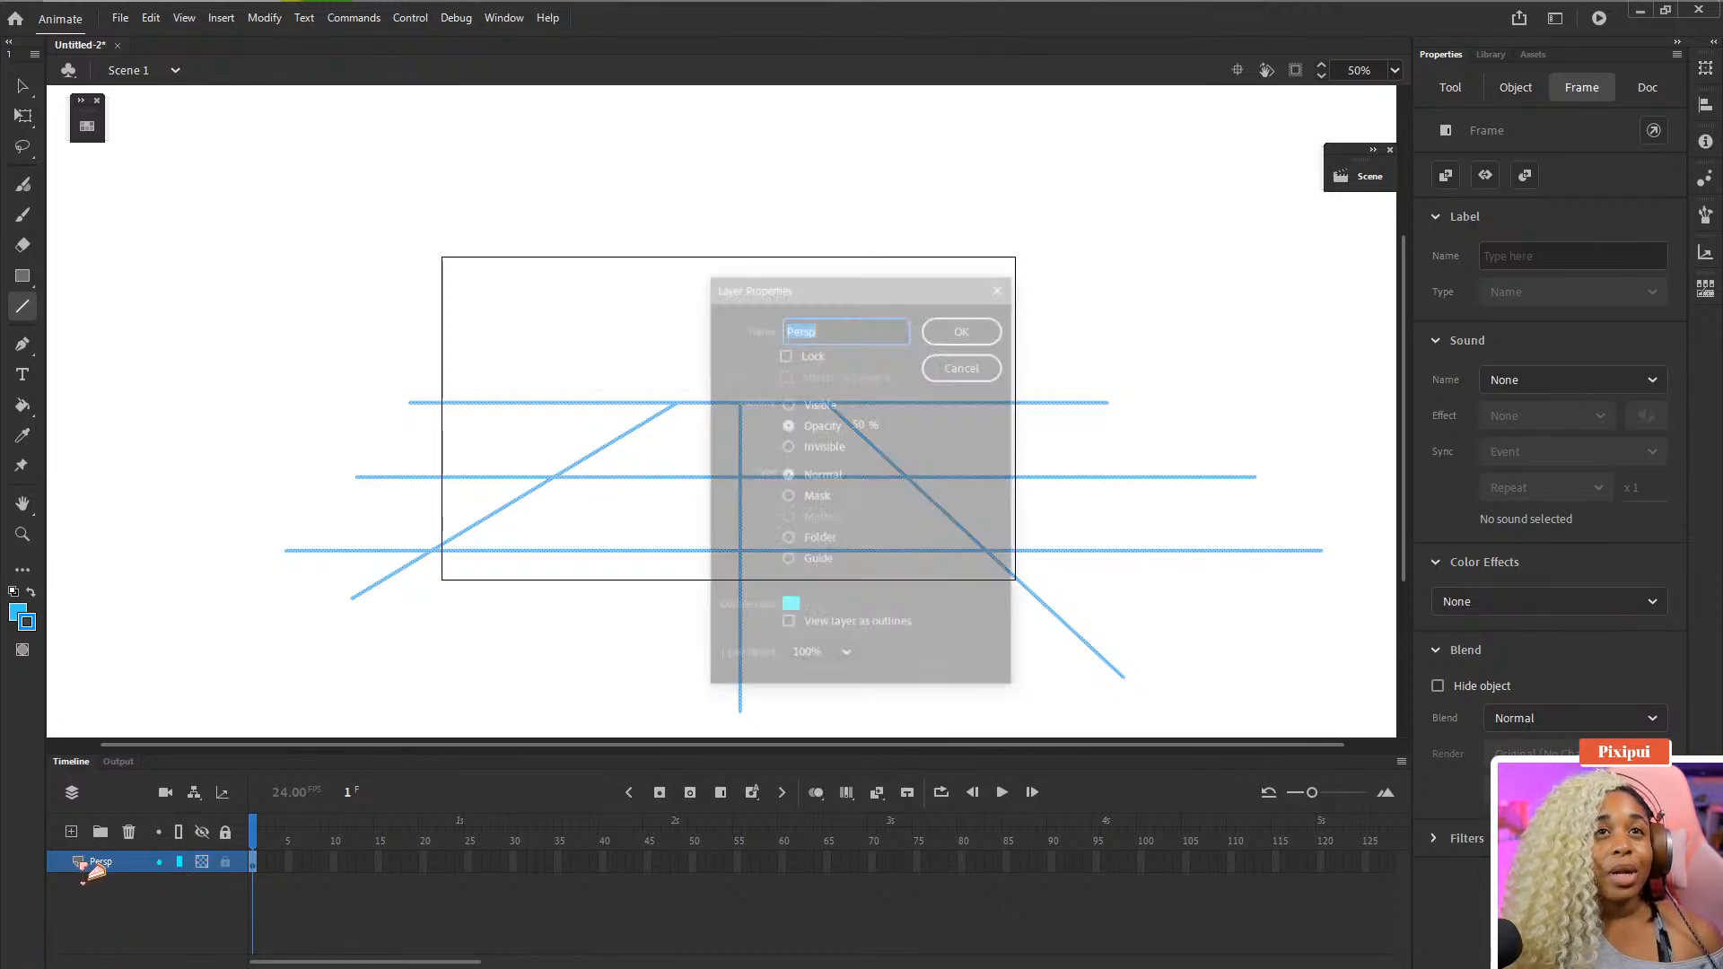
double_click(860, 424)
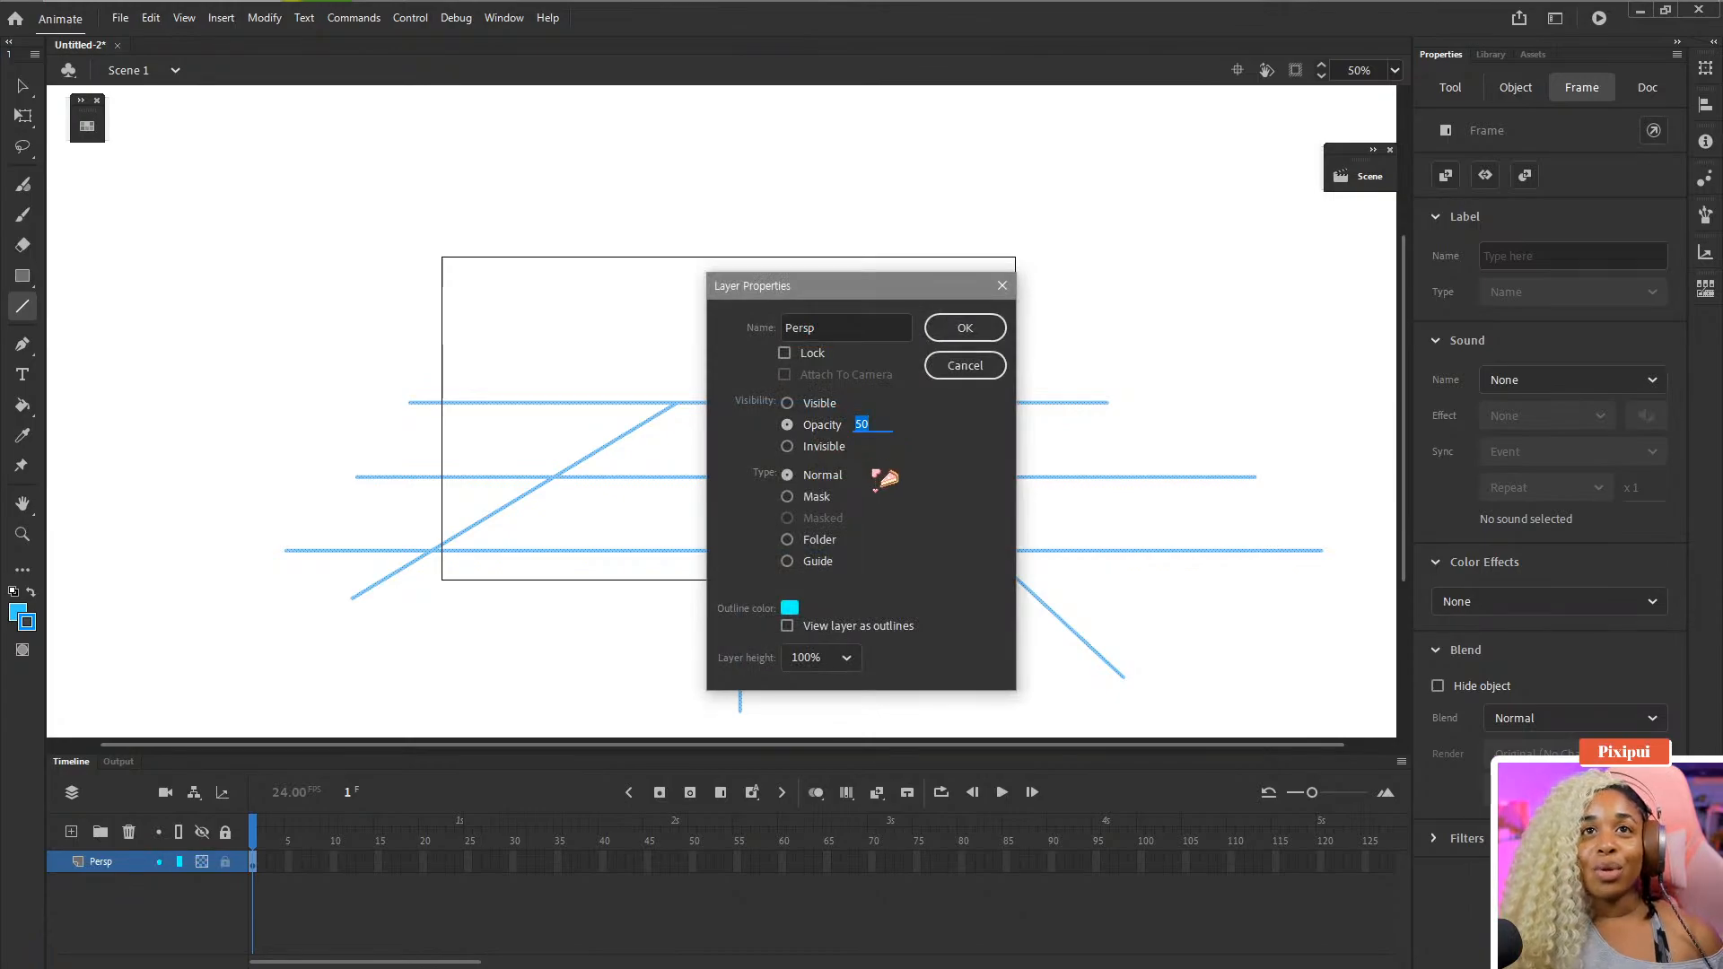
key("Return")
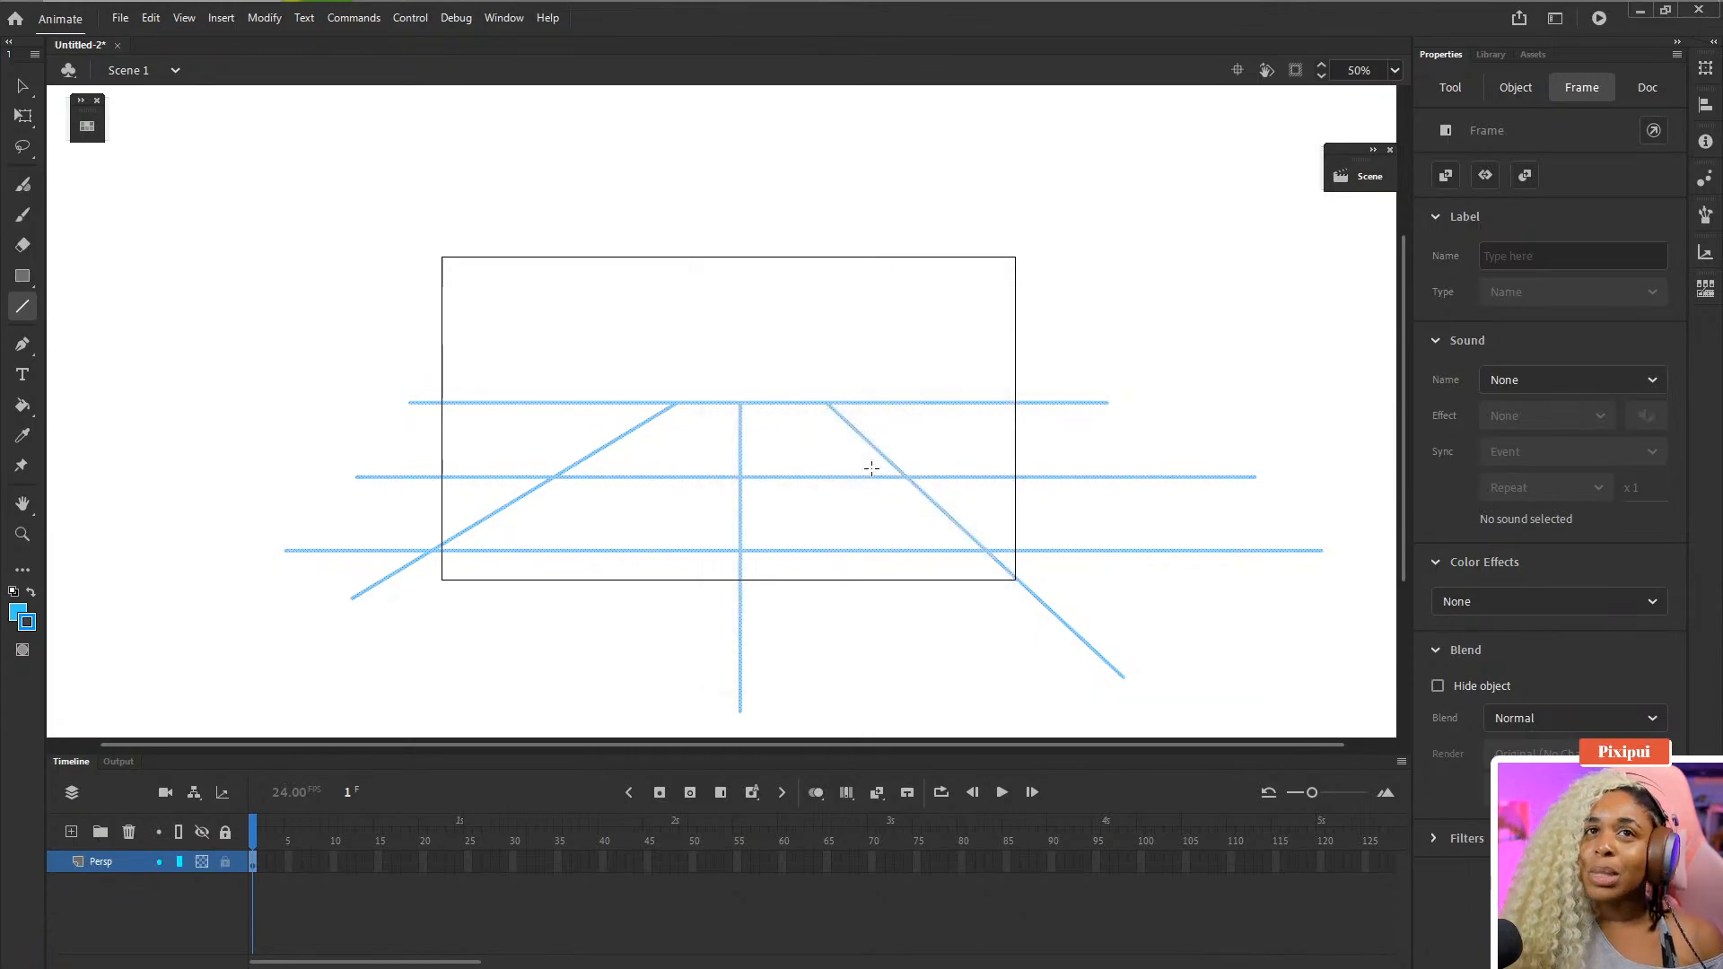
- Add a new layer above Persp and name it Rough
left_click(106, 895)
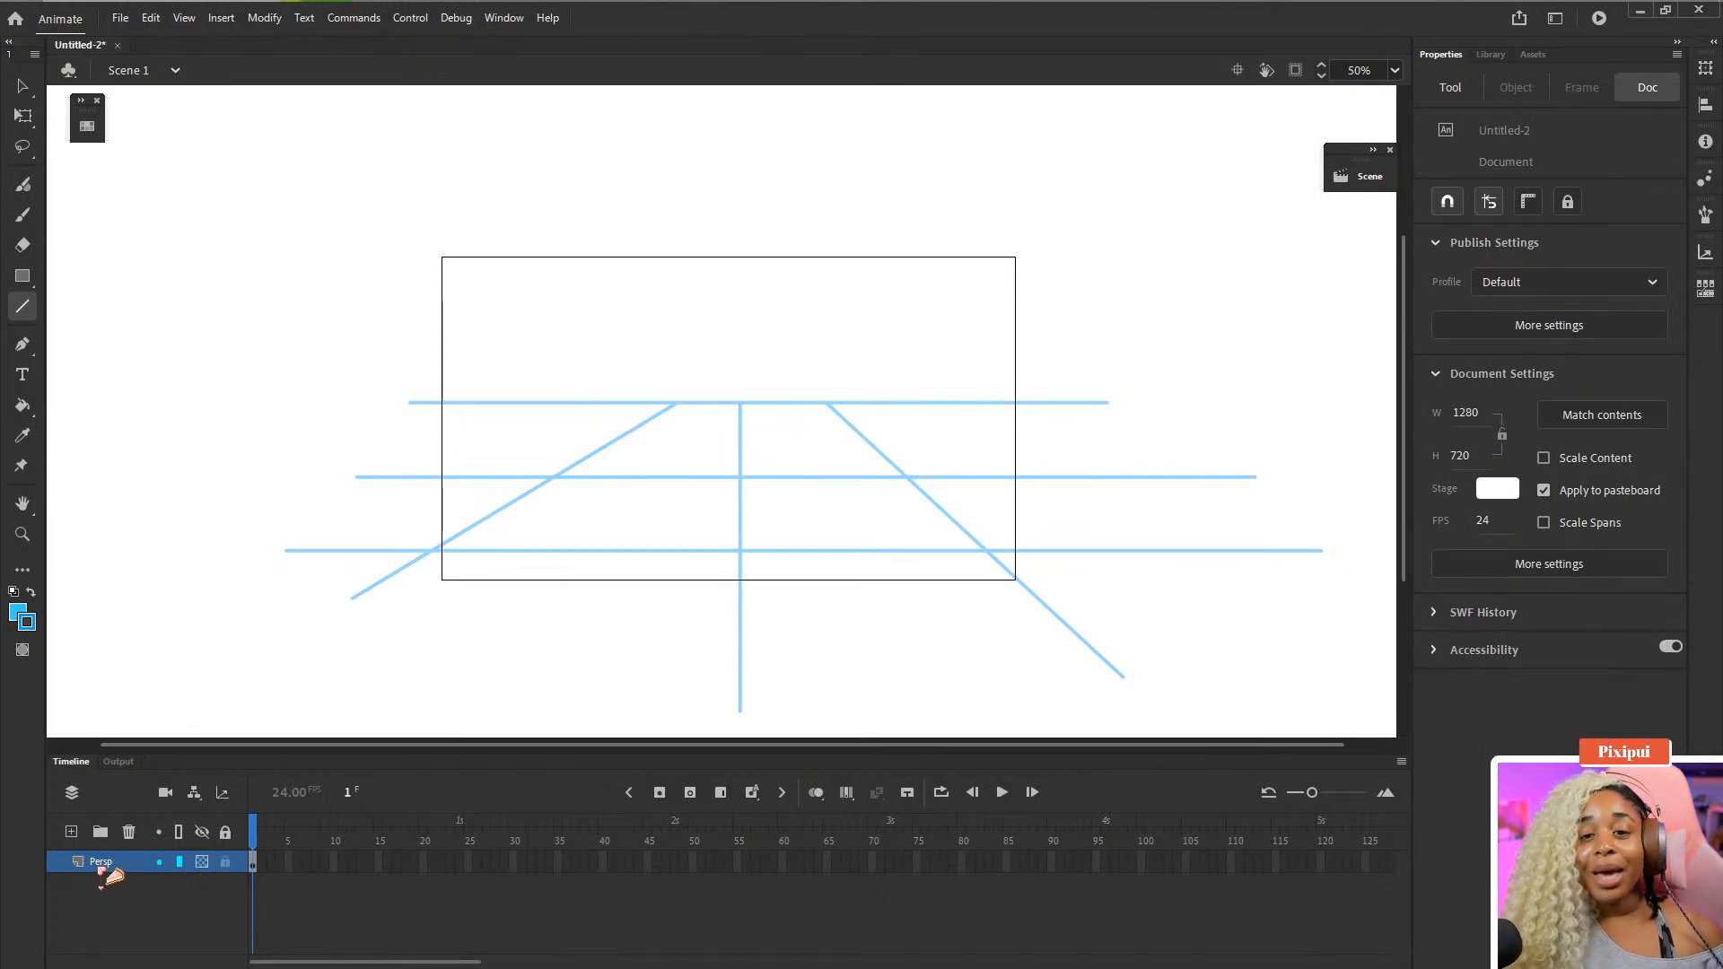
left_click(71, 832)
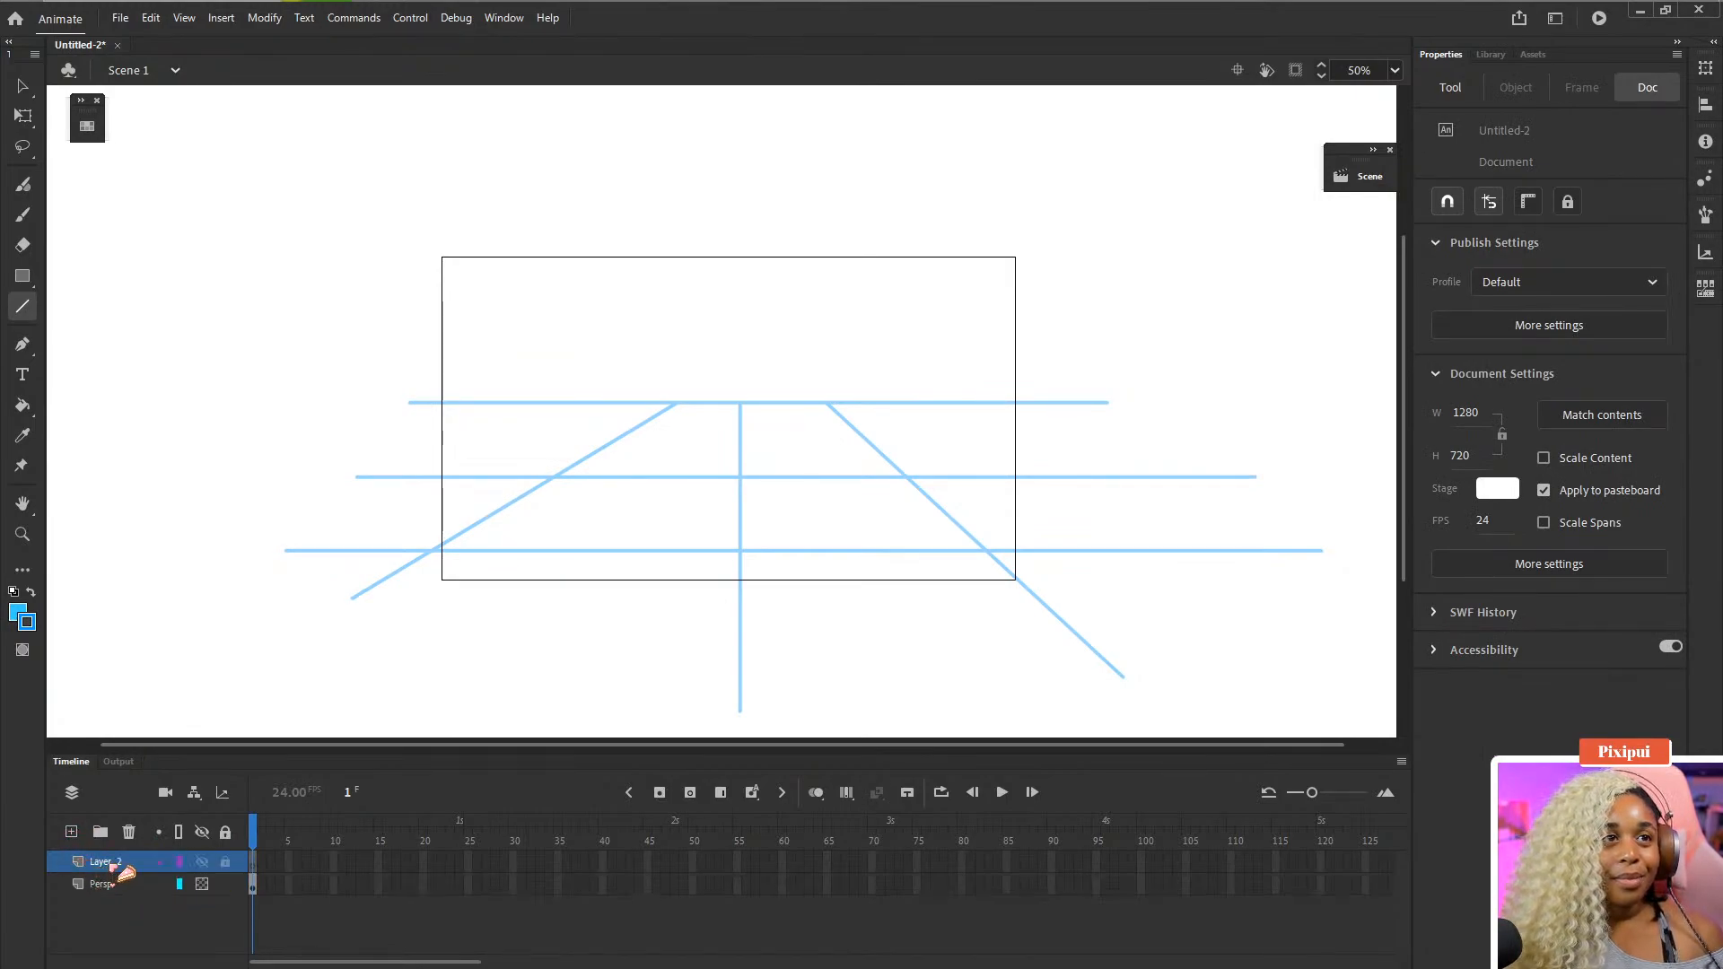
double_click(115, 863)
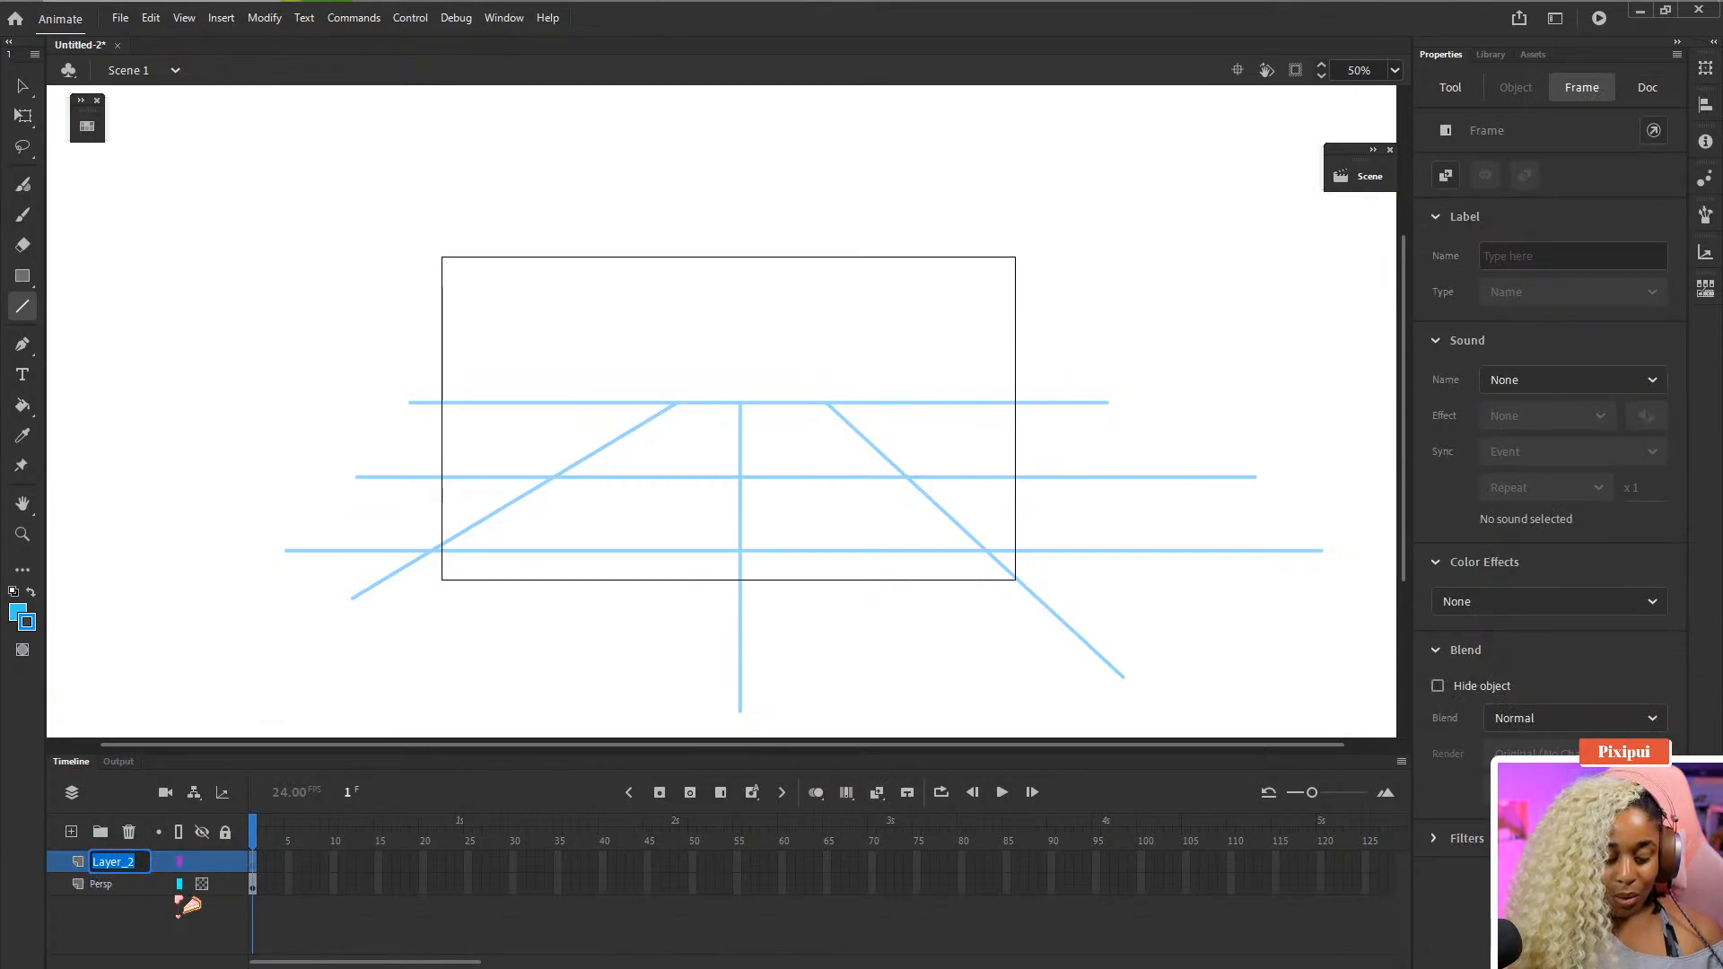
type("Rough")
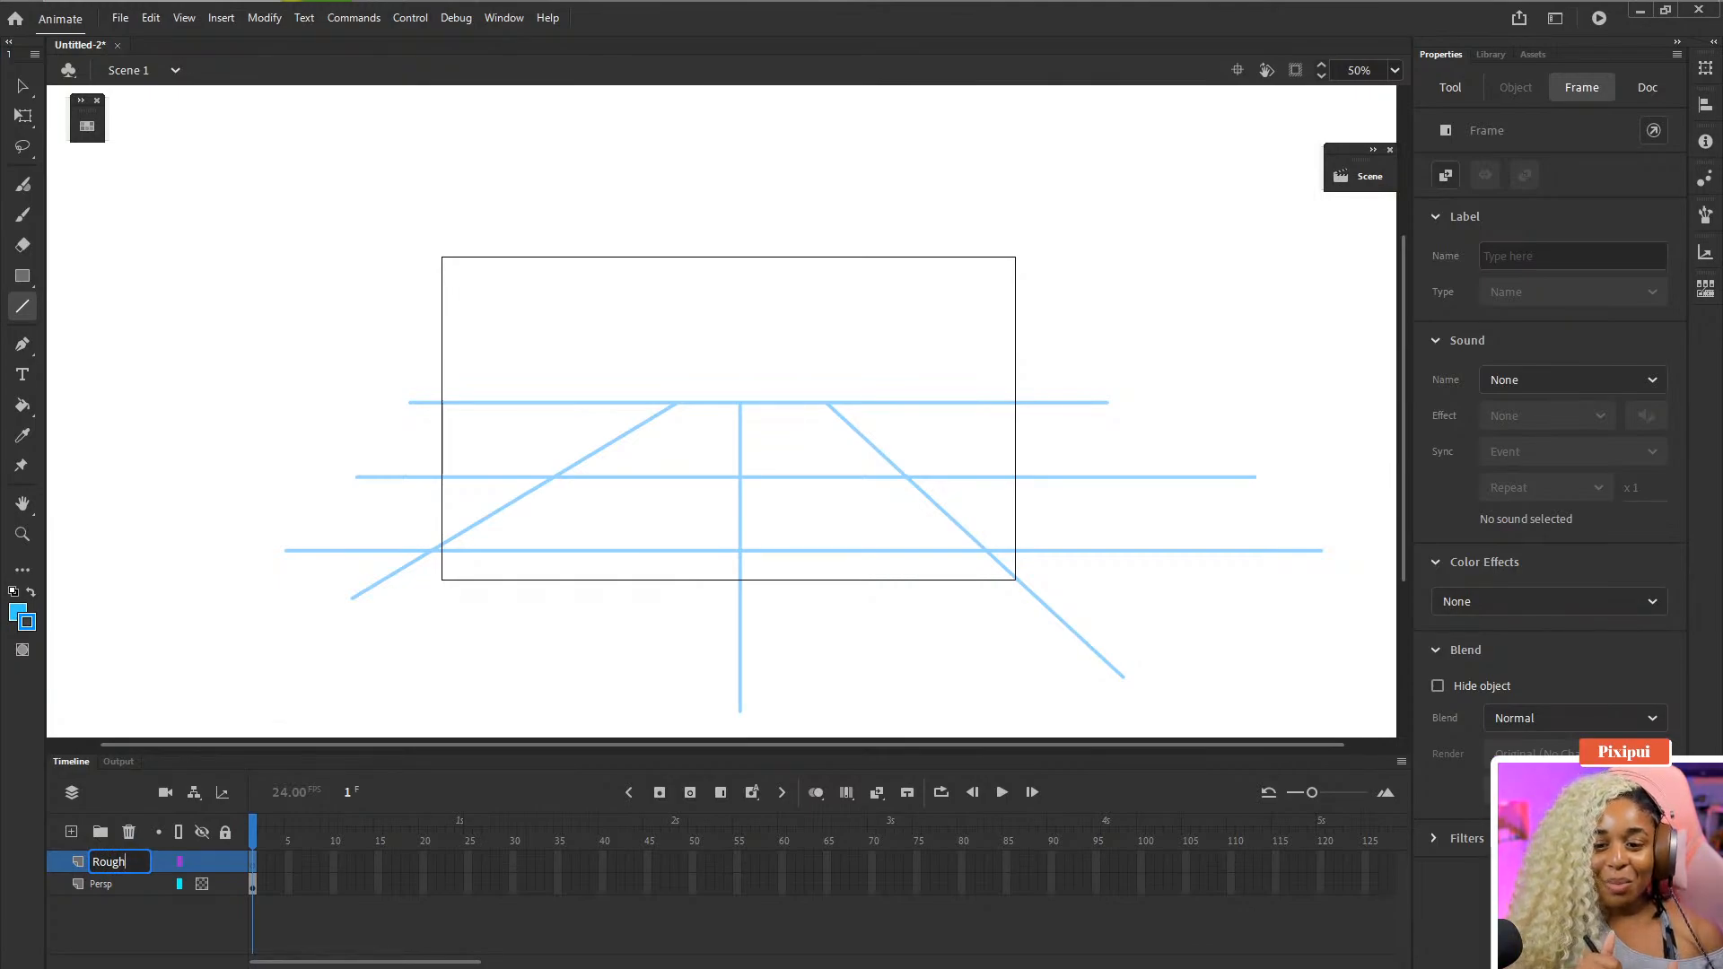
left_click(179, 884)
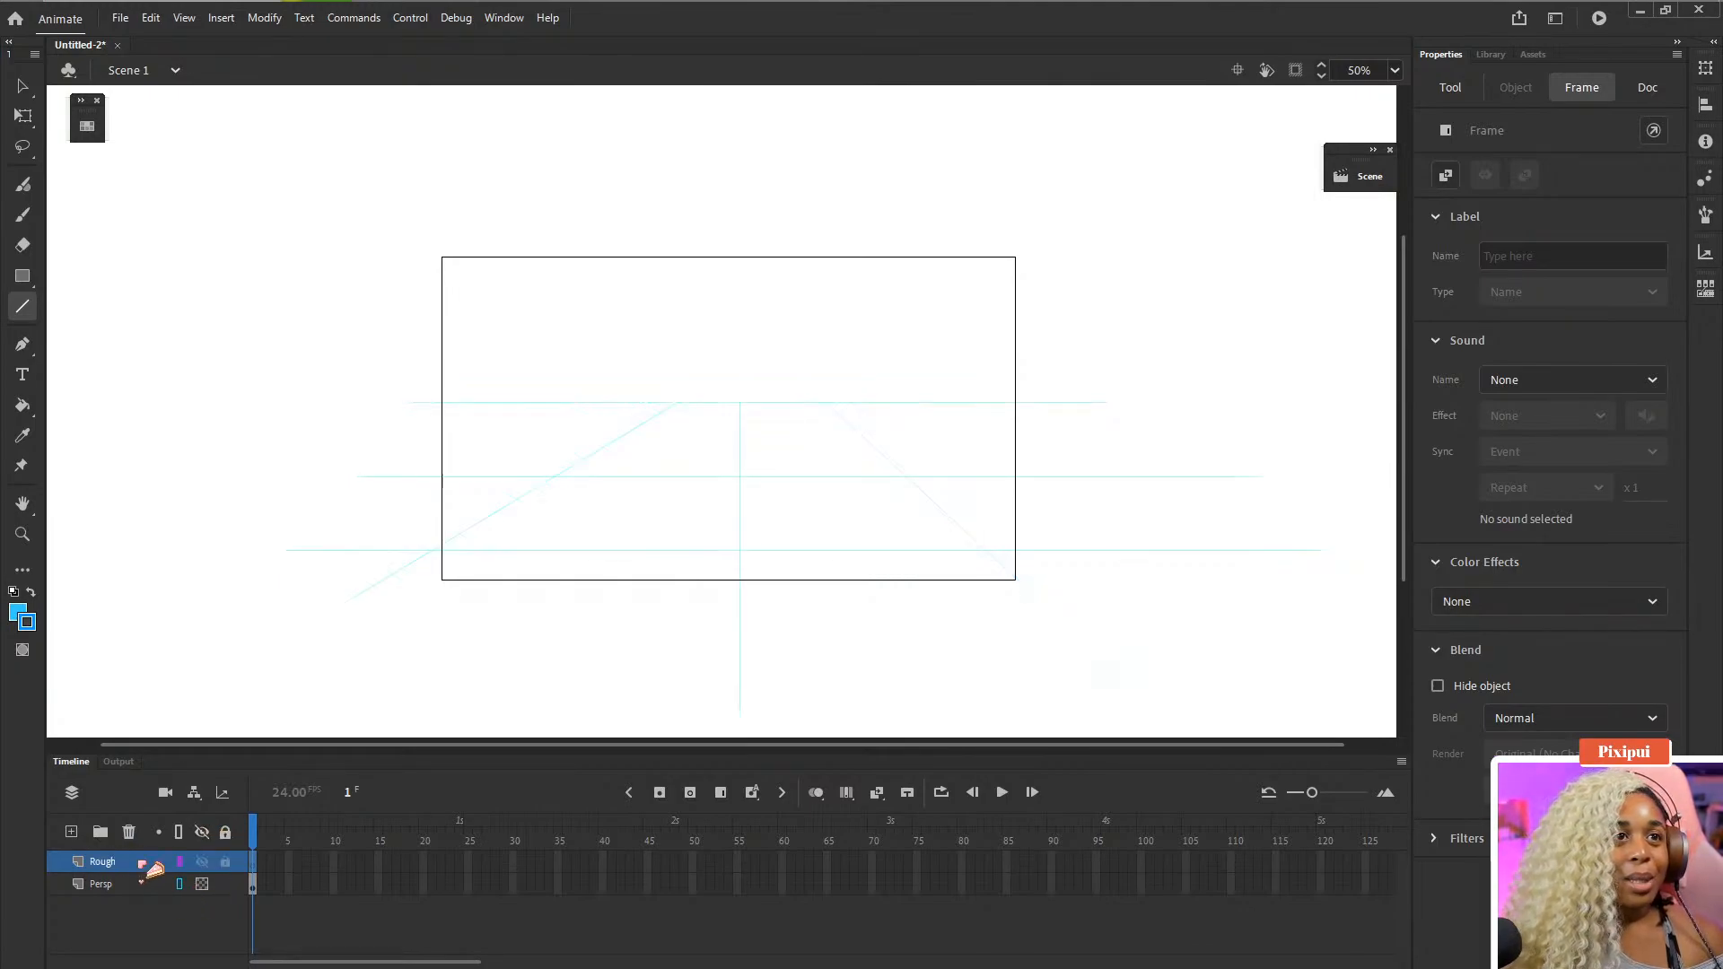
left_click(180, 883)
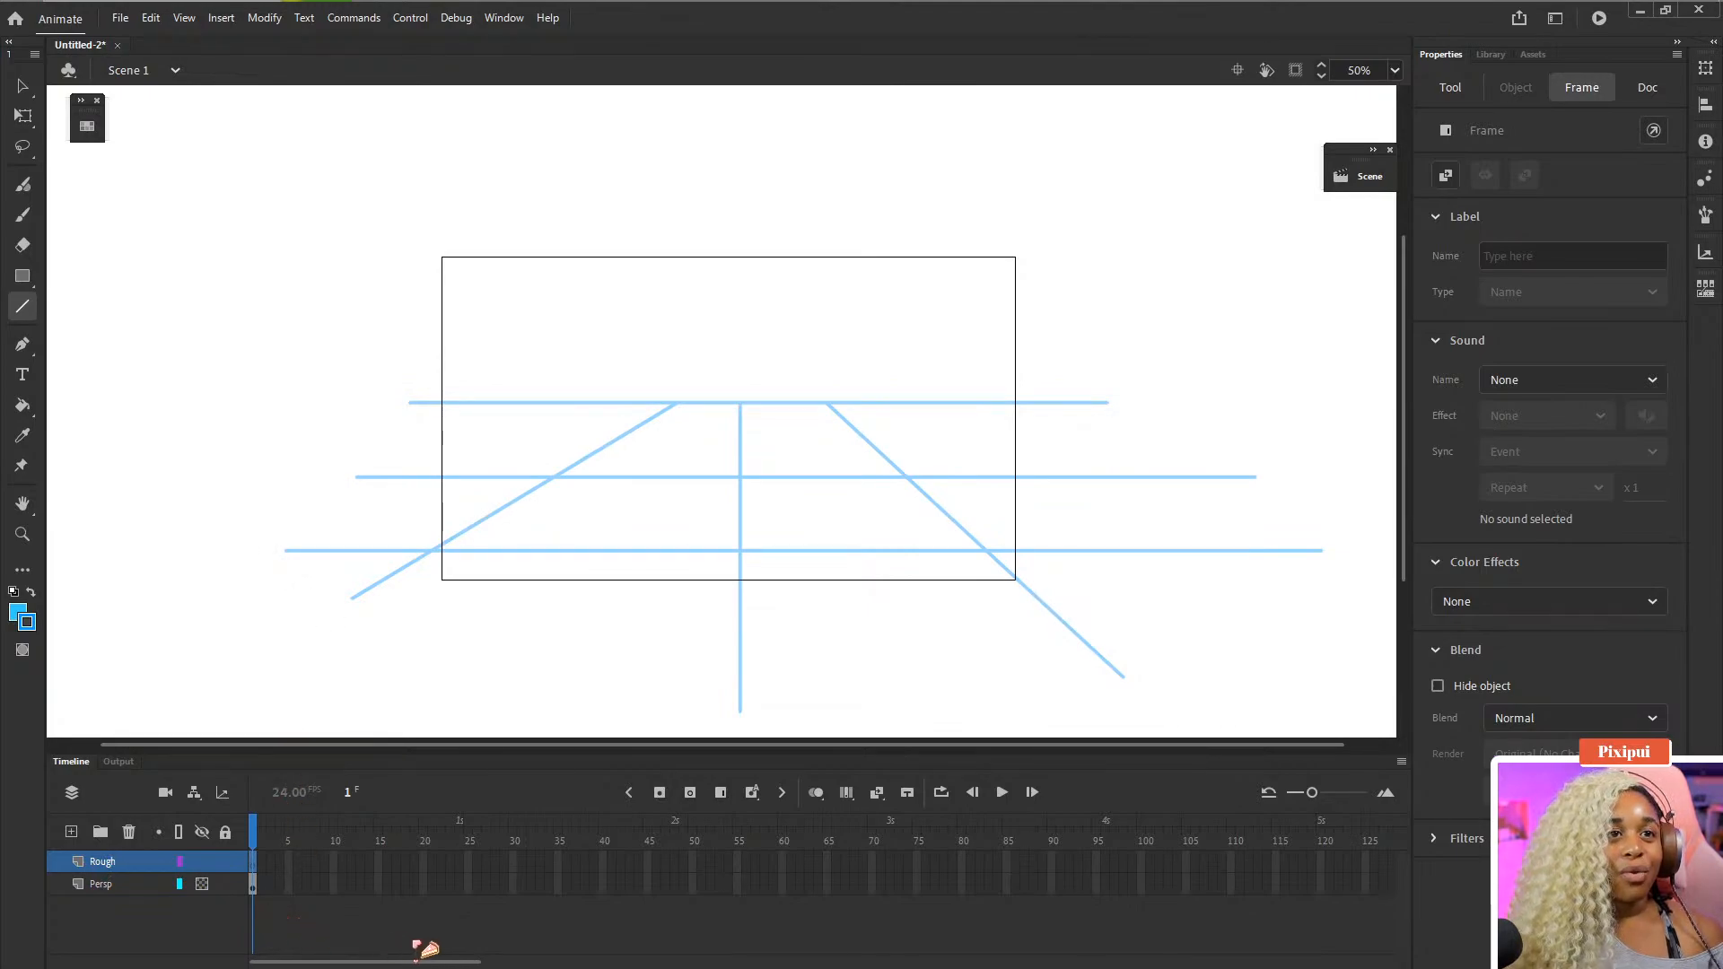
left_click(277, 922)
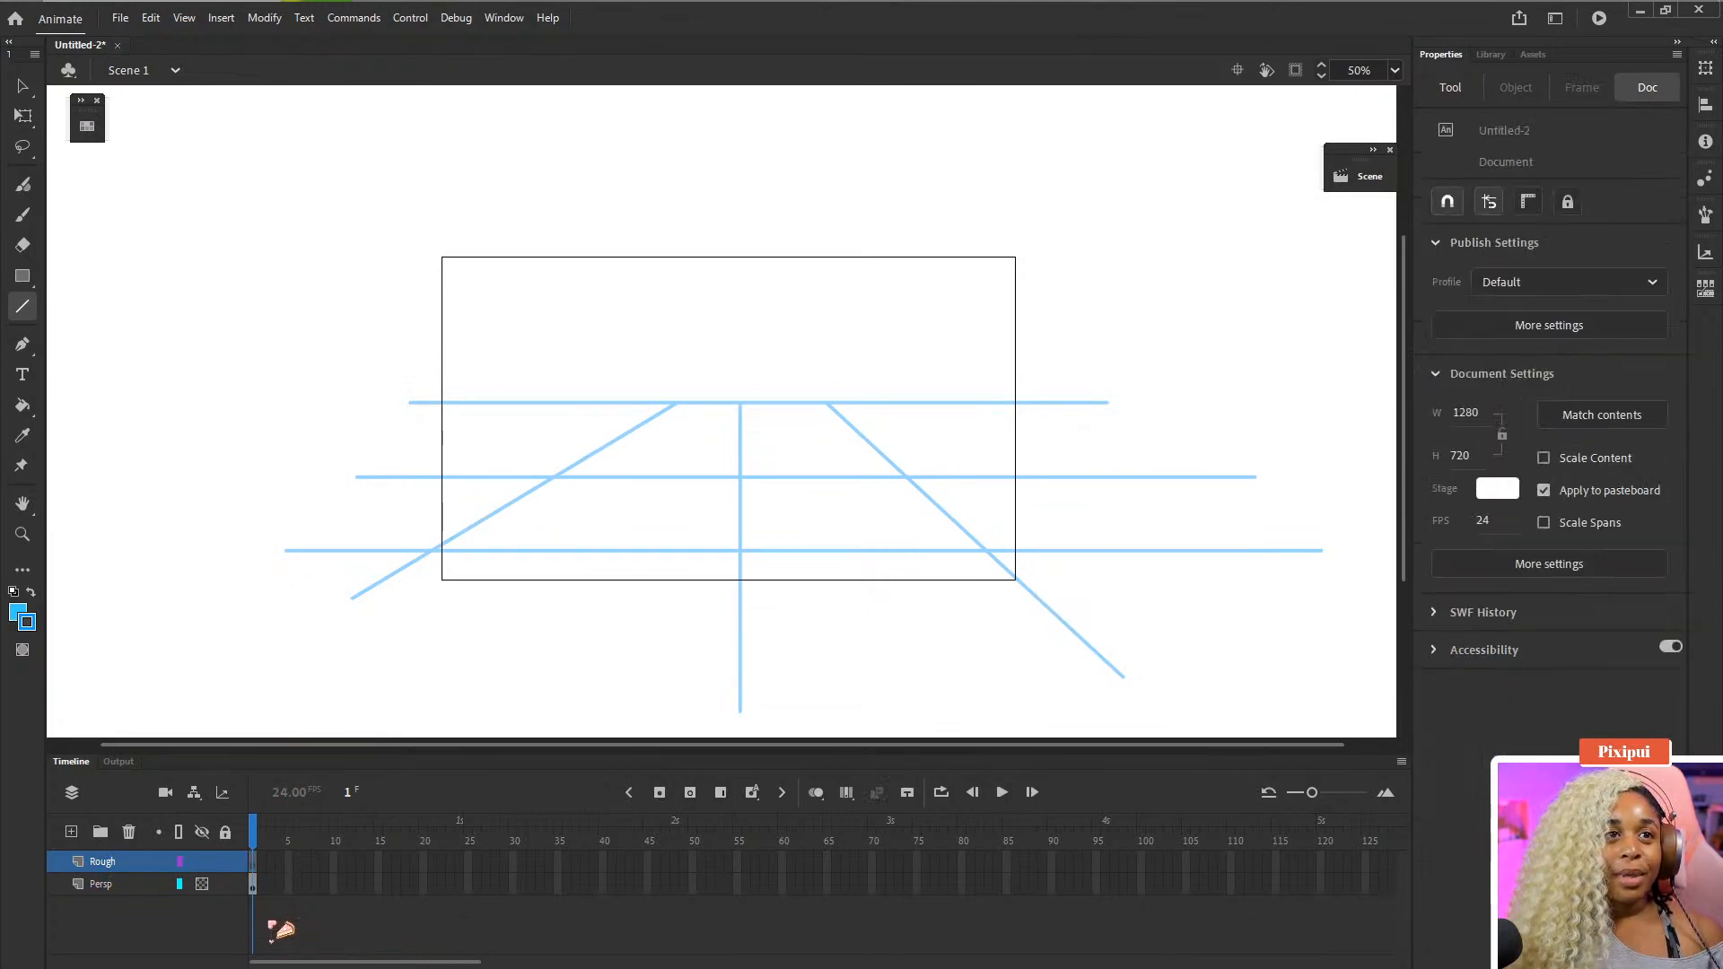
- Set the fill colour to purple from the default swatches
left_click(252, 876)
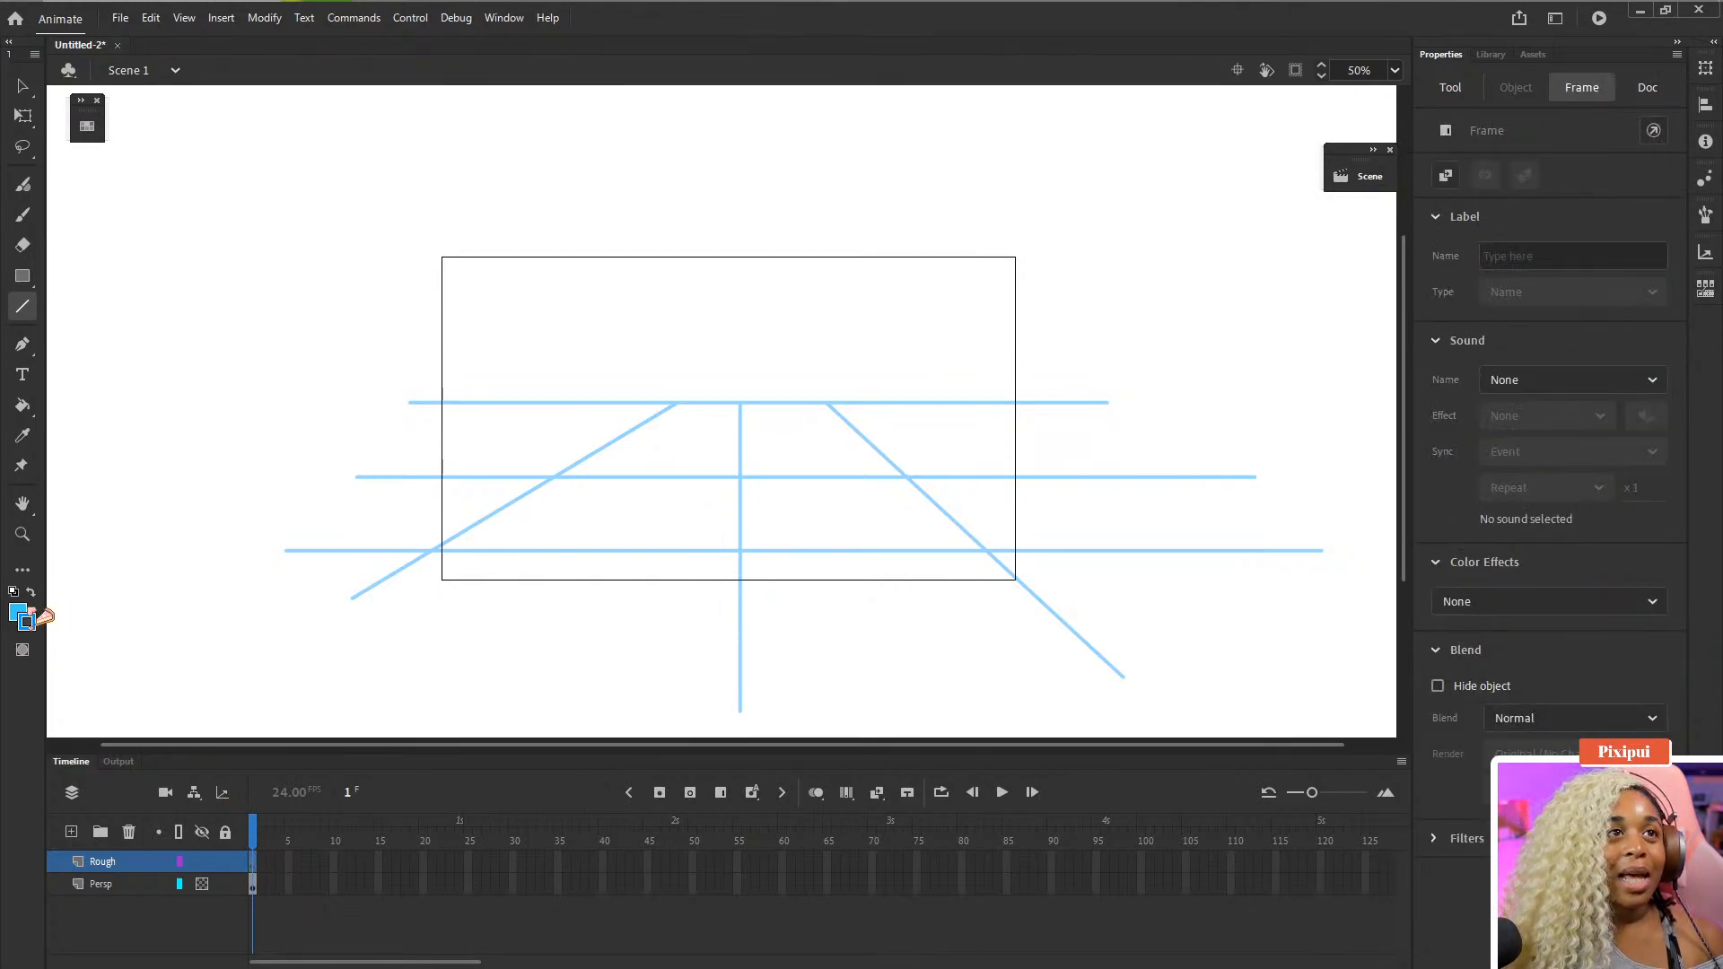
left_click(31, 592)
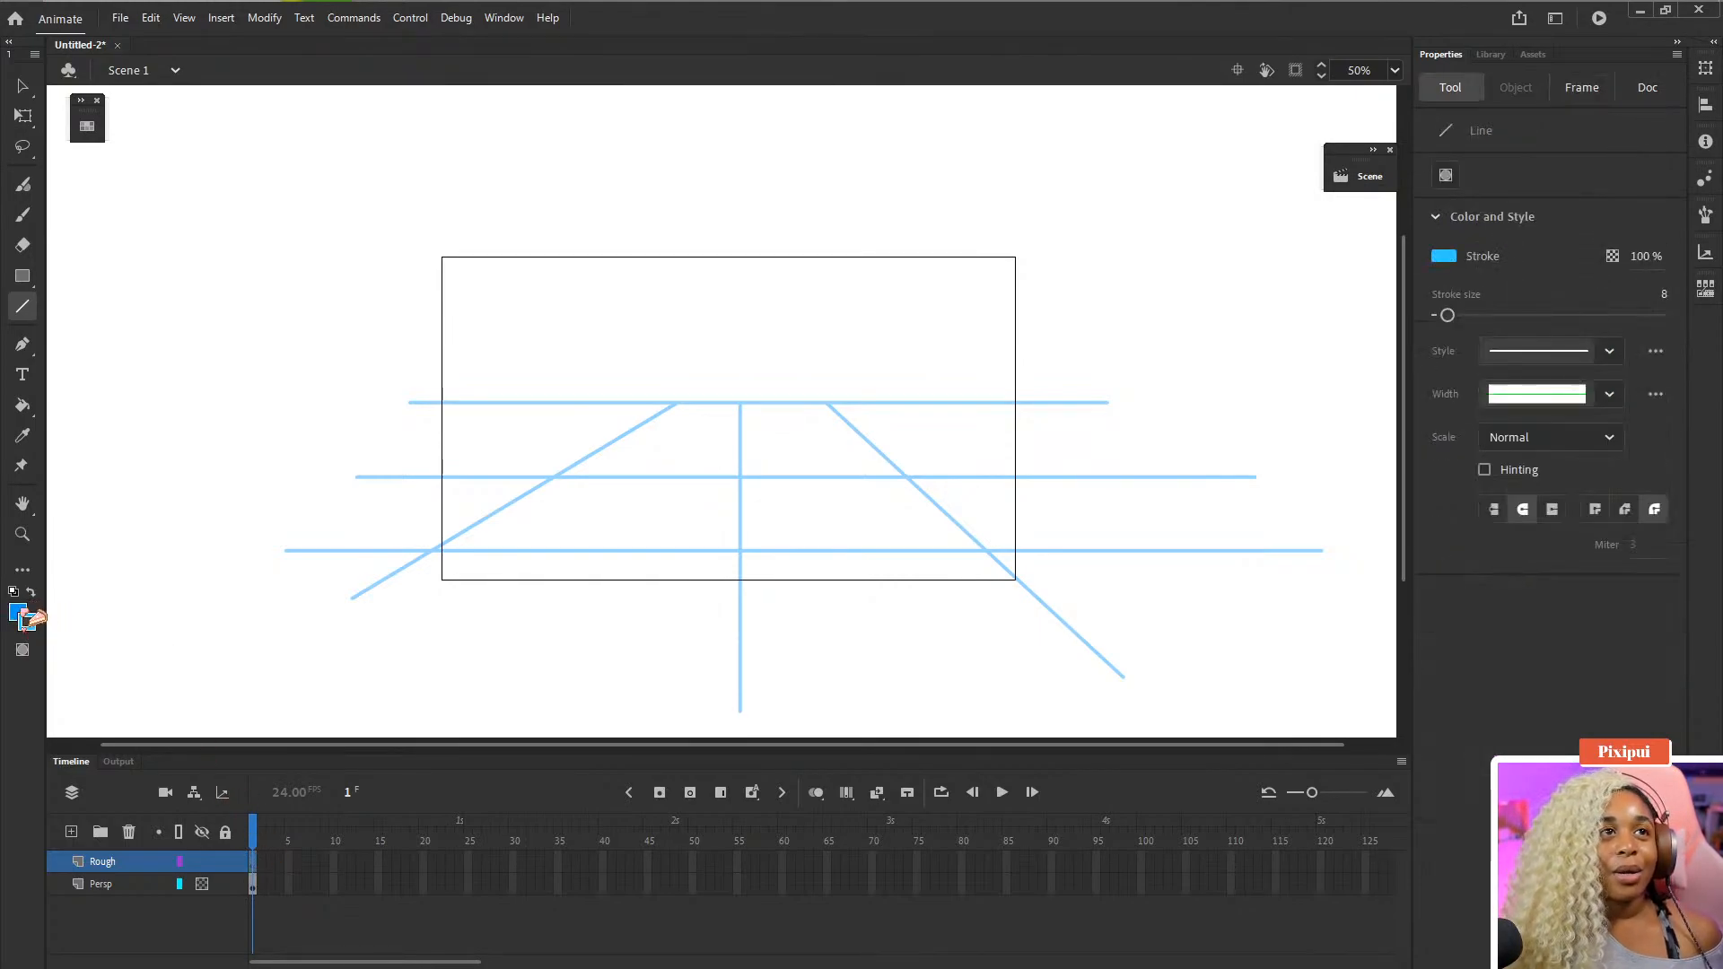
left_click(18, 610)
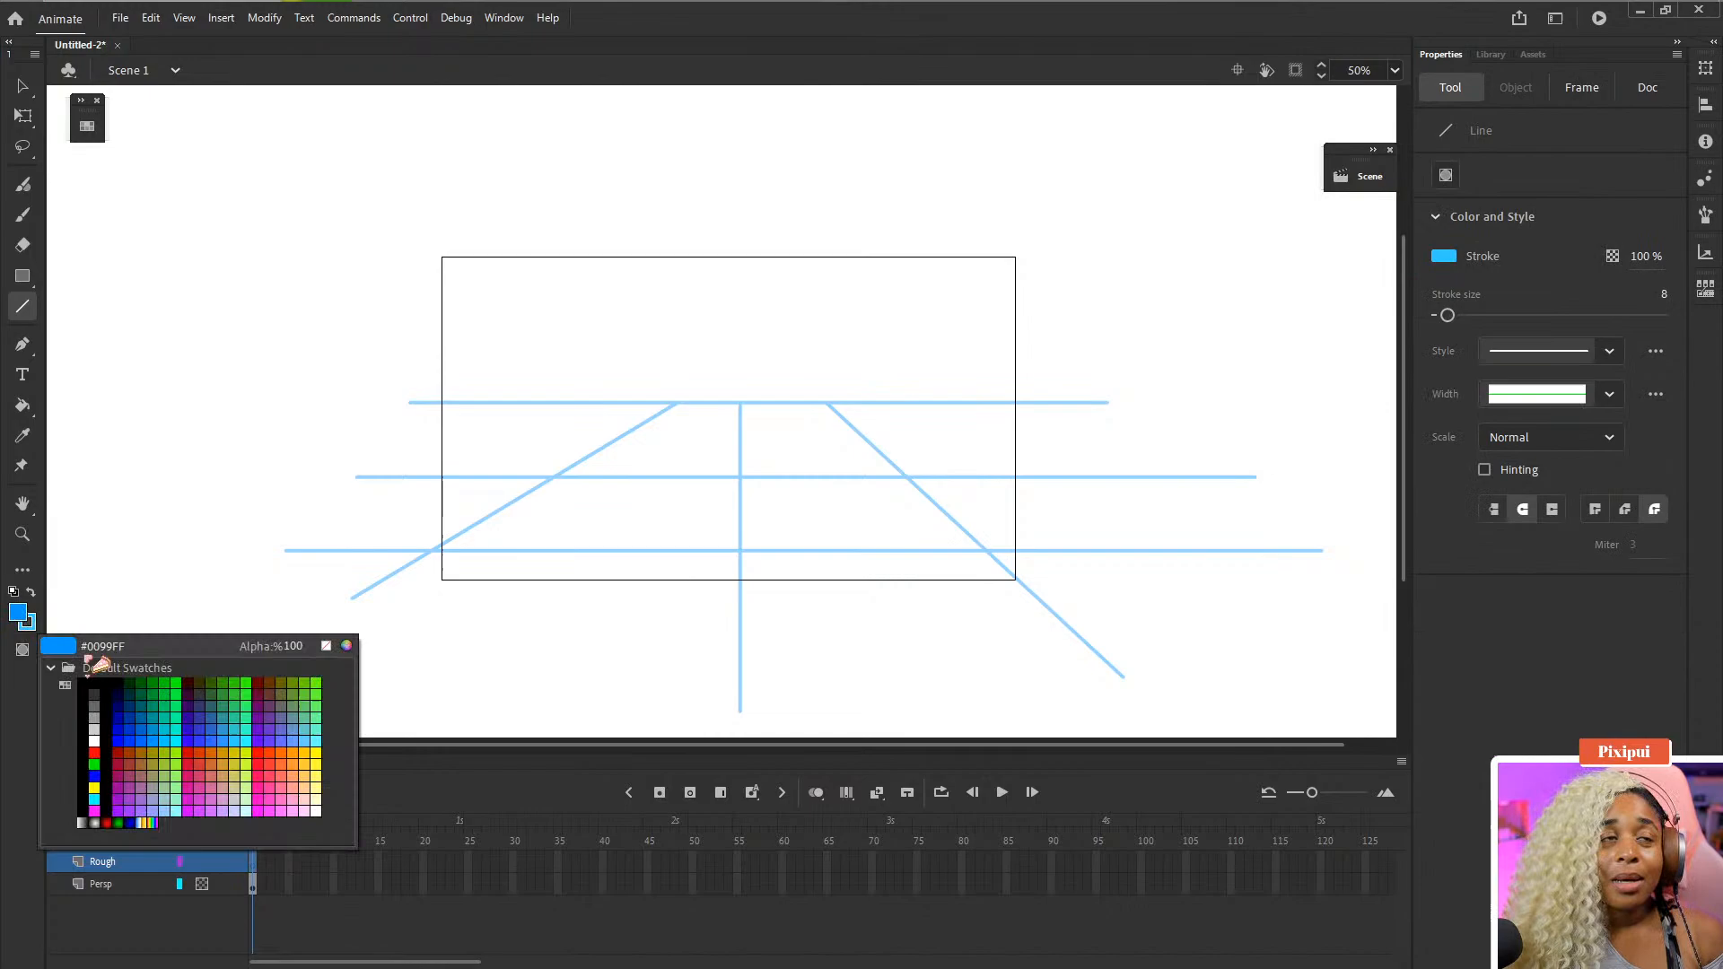
left_click(135, 792)
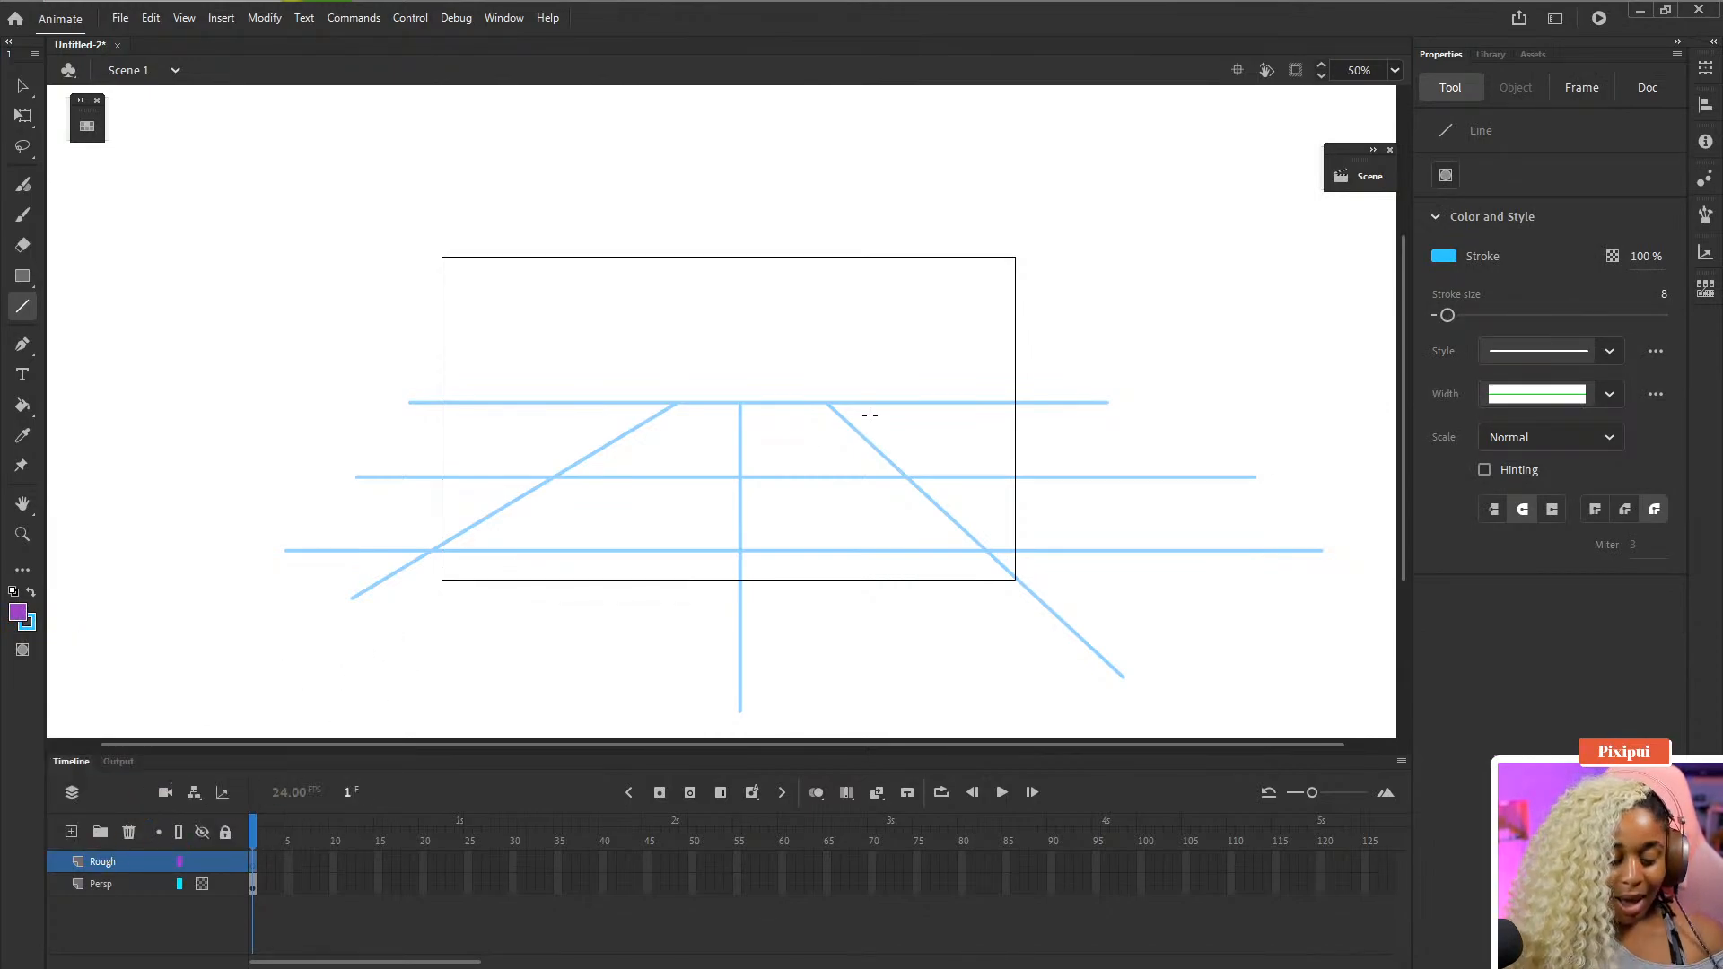
- Switch to the Classic Brush and set its size to 20
key("b")
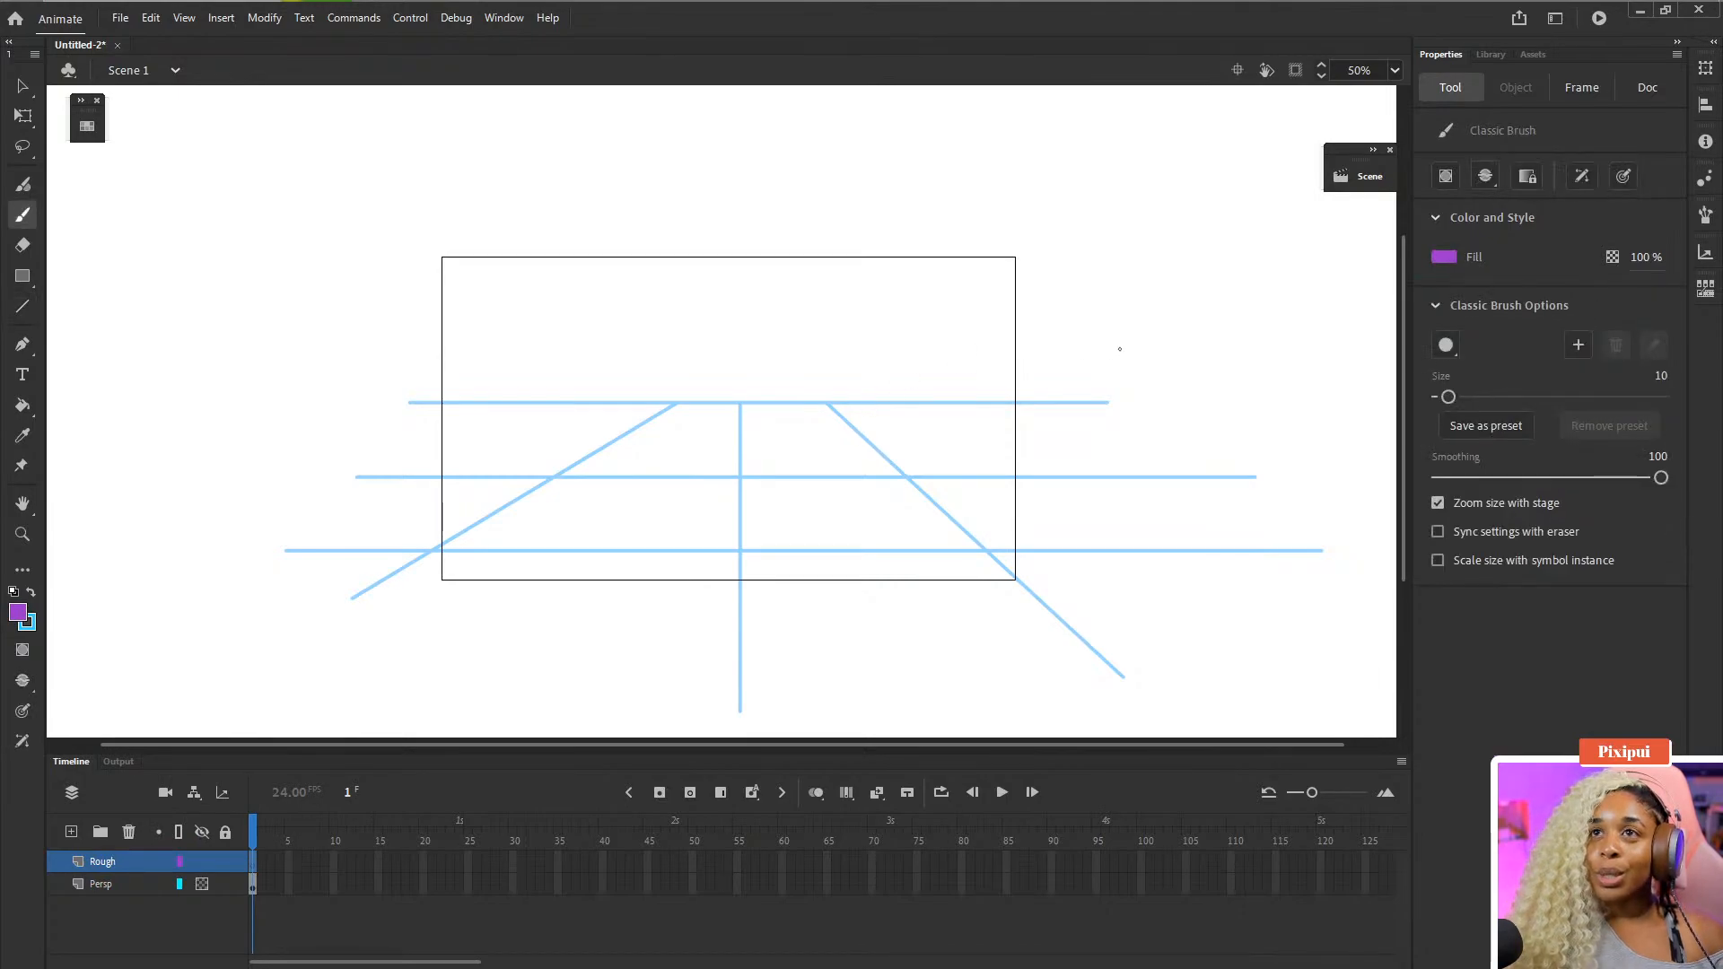
key("bracketright")
key("bracketright")
key("bracketright")
key("bracketright")
key("bracketright")
key("bracketright")
key("bracketright")
key("bracketright")
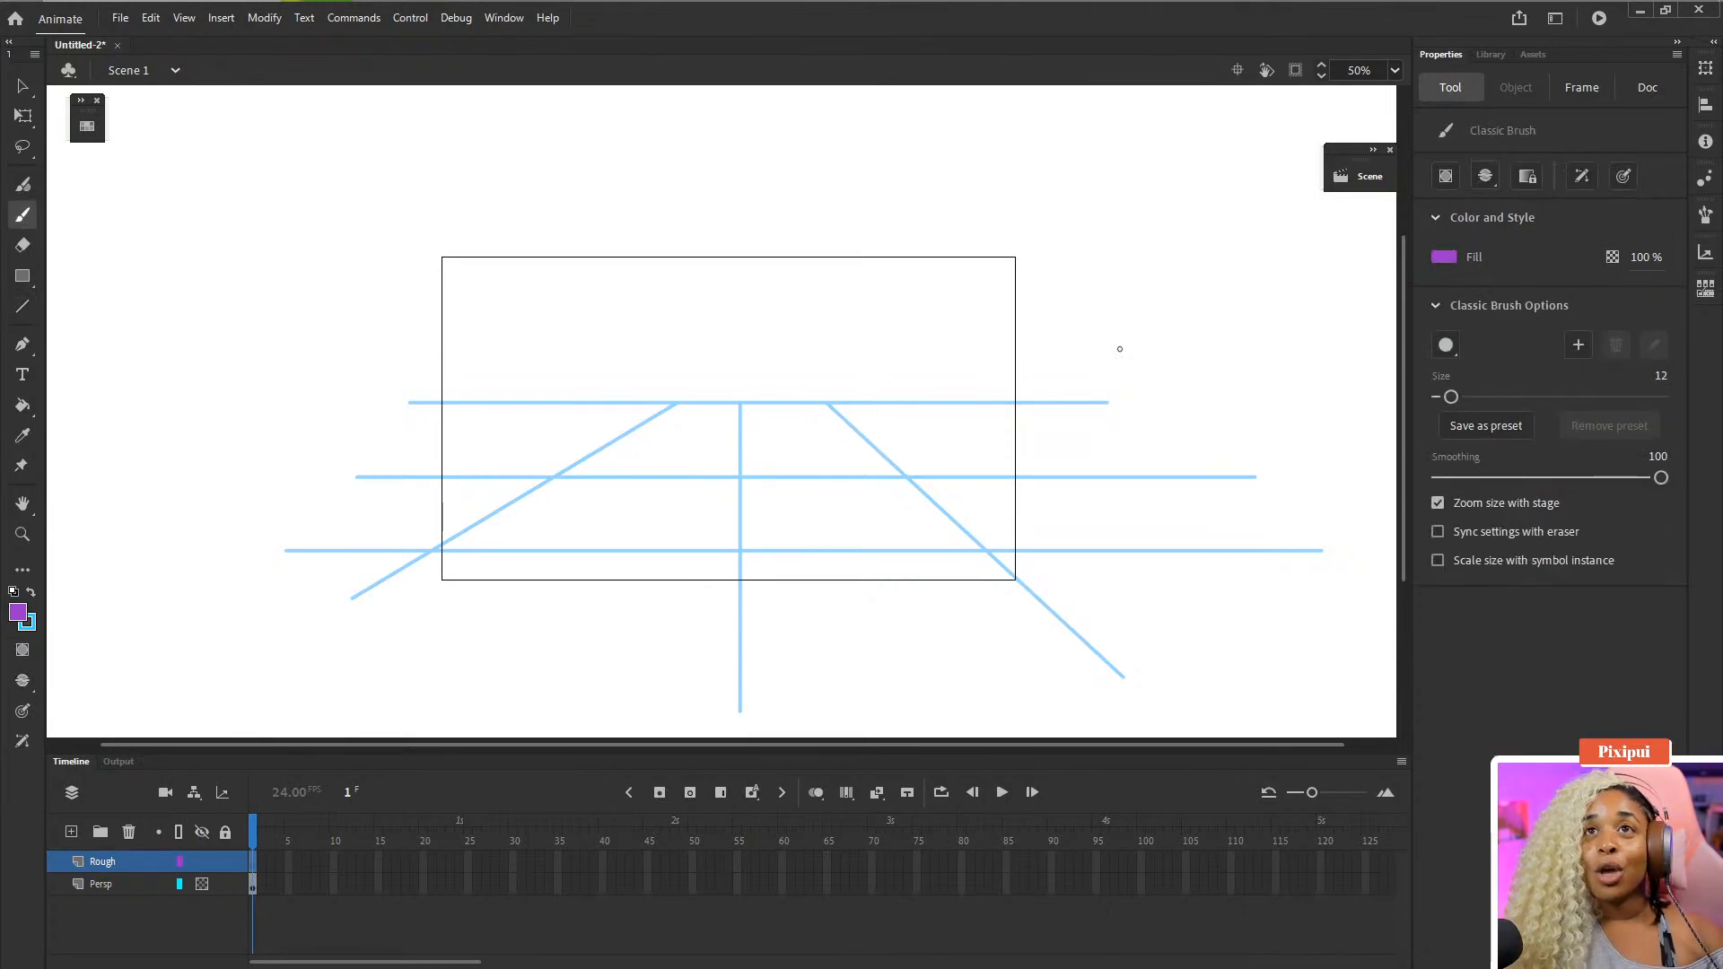
key("bracketright")
key("bracketright")
key("bracketright")
key("bracketright")
key("bracketright")
key("bracketright")
key("bracketright")
key("bracketright")
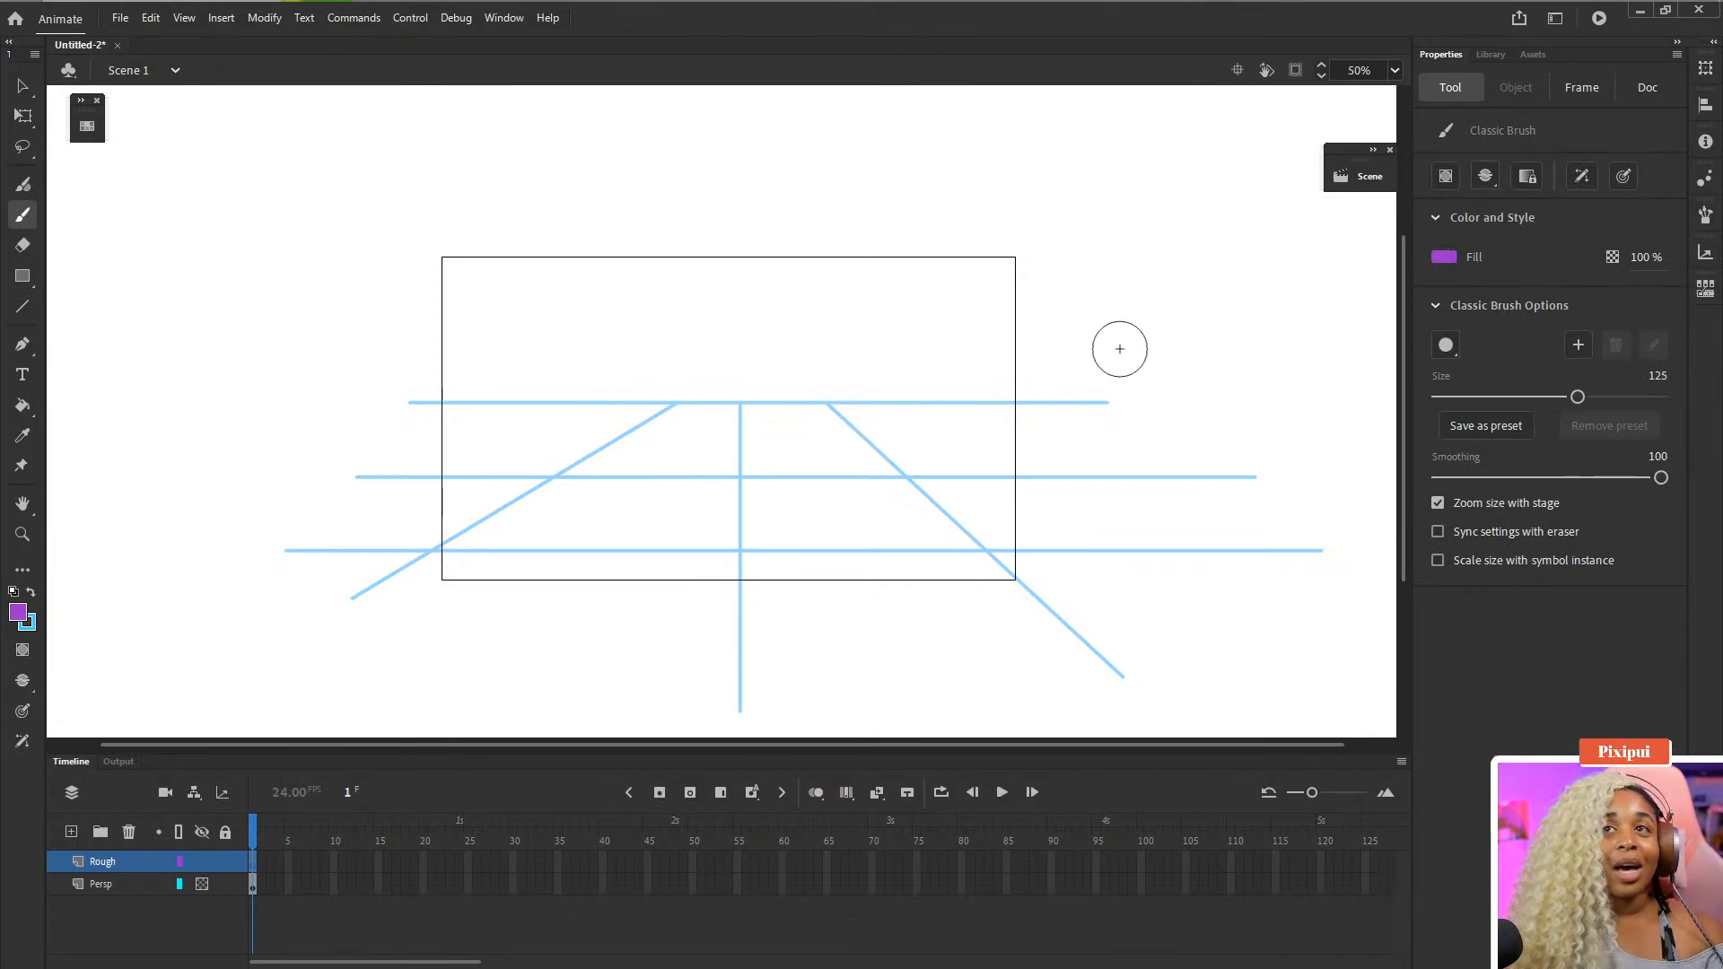
left_click(1494, 397)
left_click_drag(1502, 400, 1497, 401)
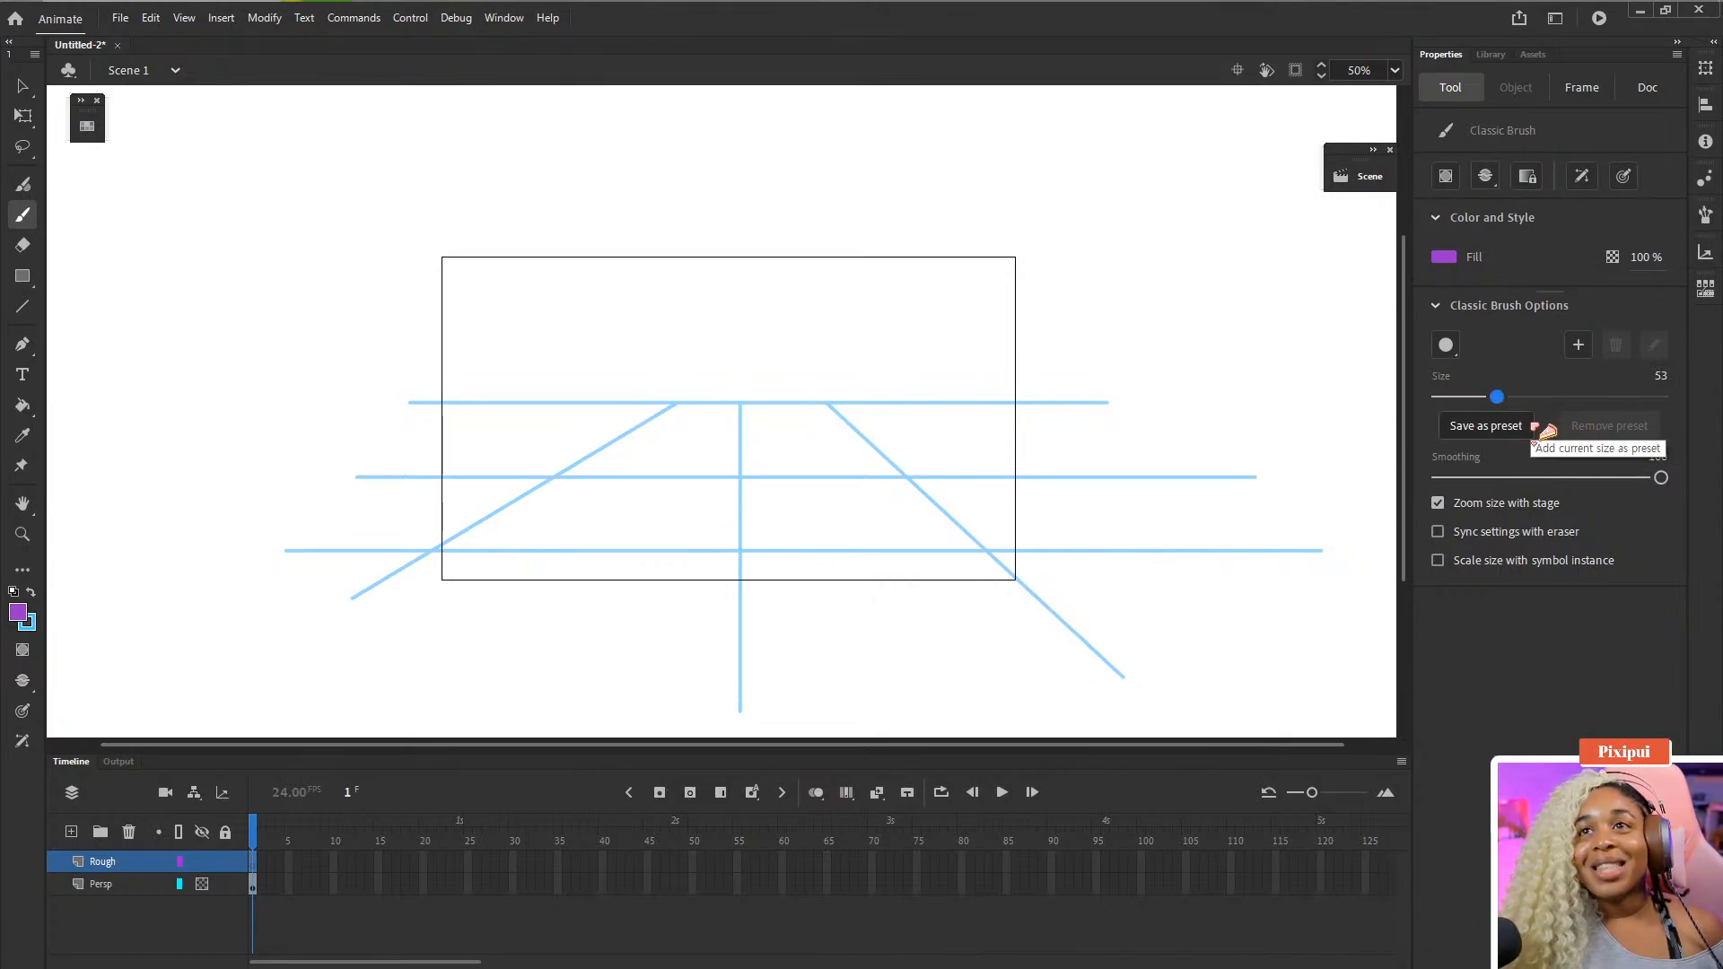
left_click_drag(1496, 398, 1489, 397)
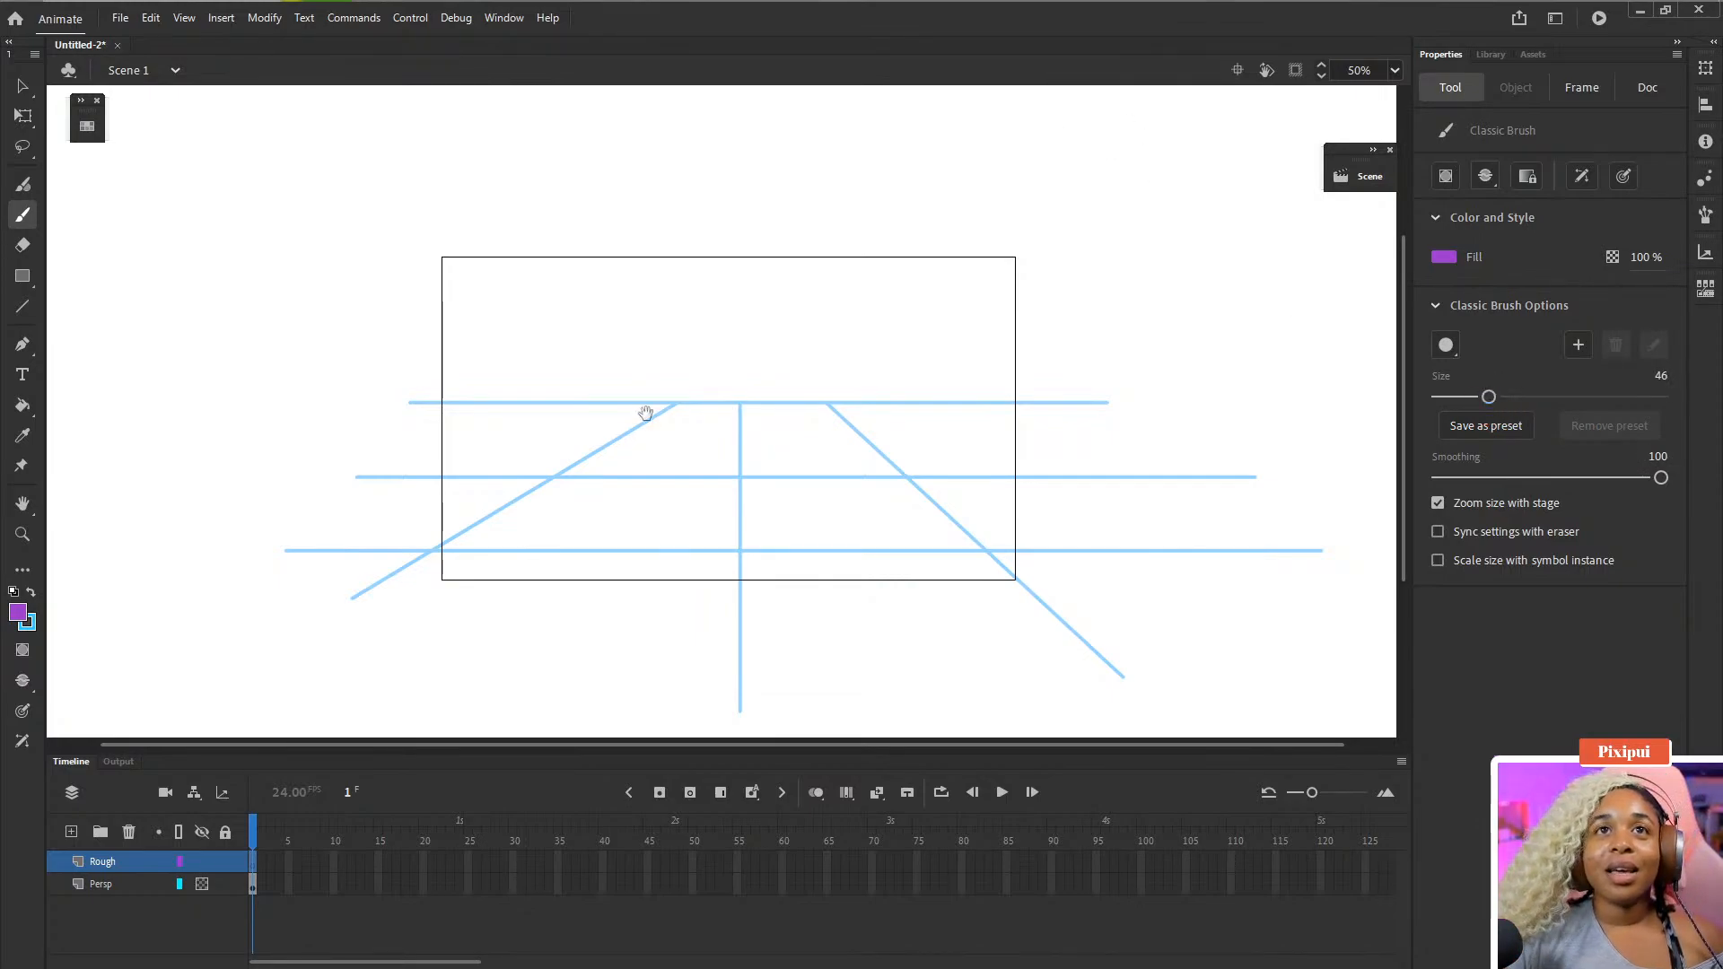
mouse_move(635, 452)
left_mouse_down()
mouse_move(653, 397)
mouse_move(639, 424)
left_mouse_up()
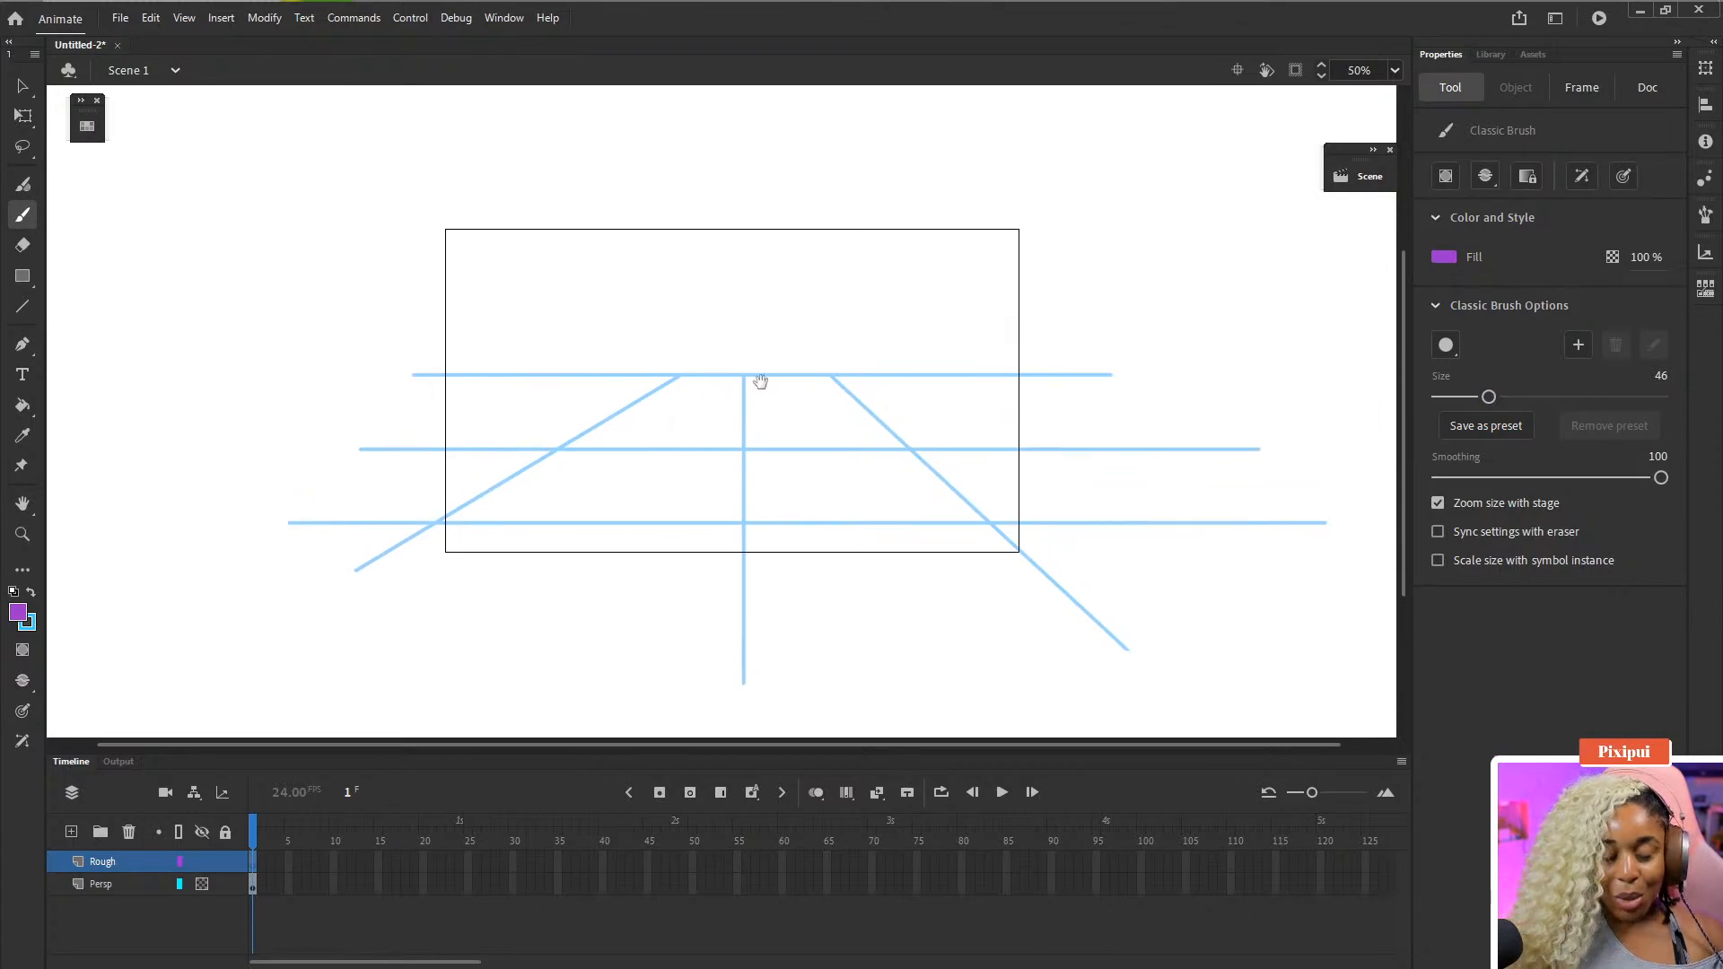
left_click(1659, 373)
type("20")
key("Return")
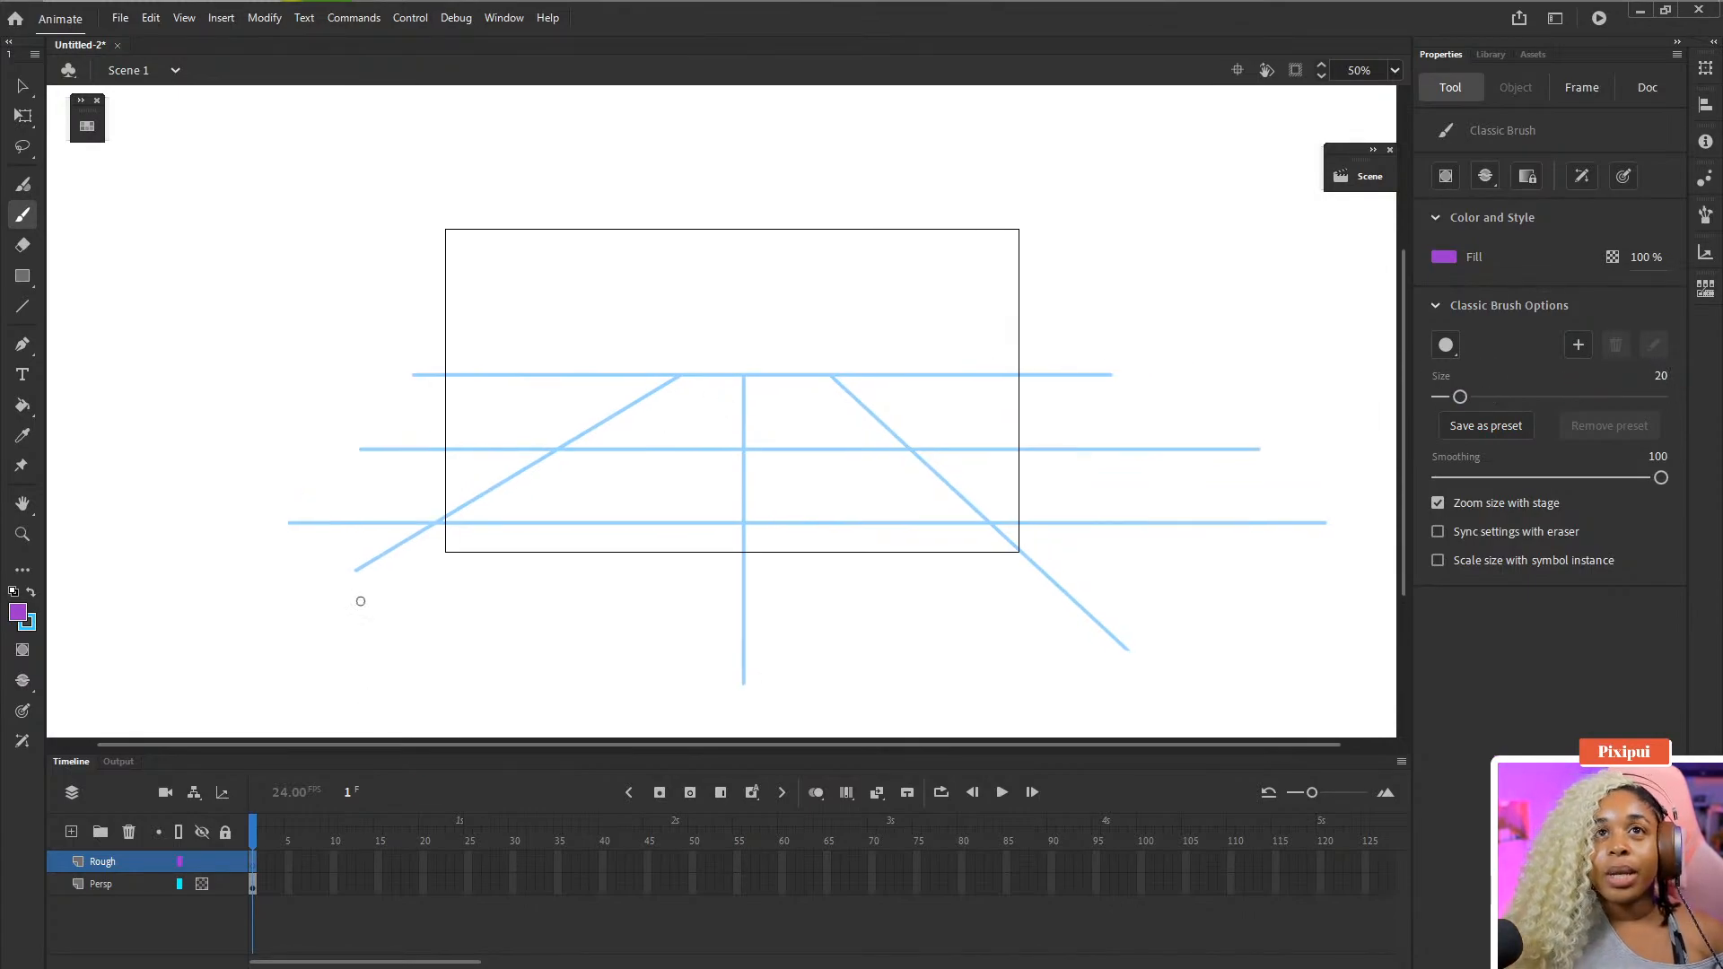
- Draw test brush strokes across the stage and undo them
mouse_move(594, 453)
left_mouse_down()
mouse_move(731, 543)
mouse_move(949, 438)
left_mouse_up()
key("ctrl+z")
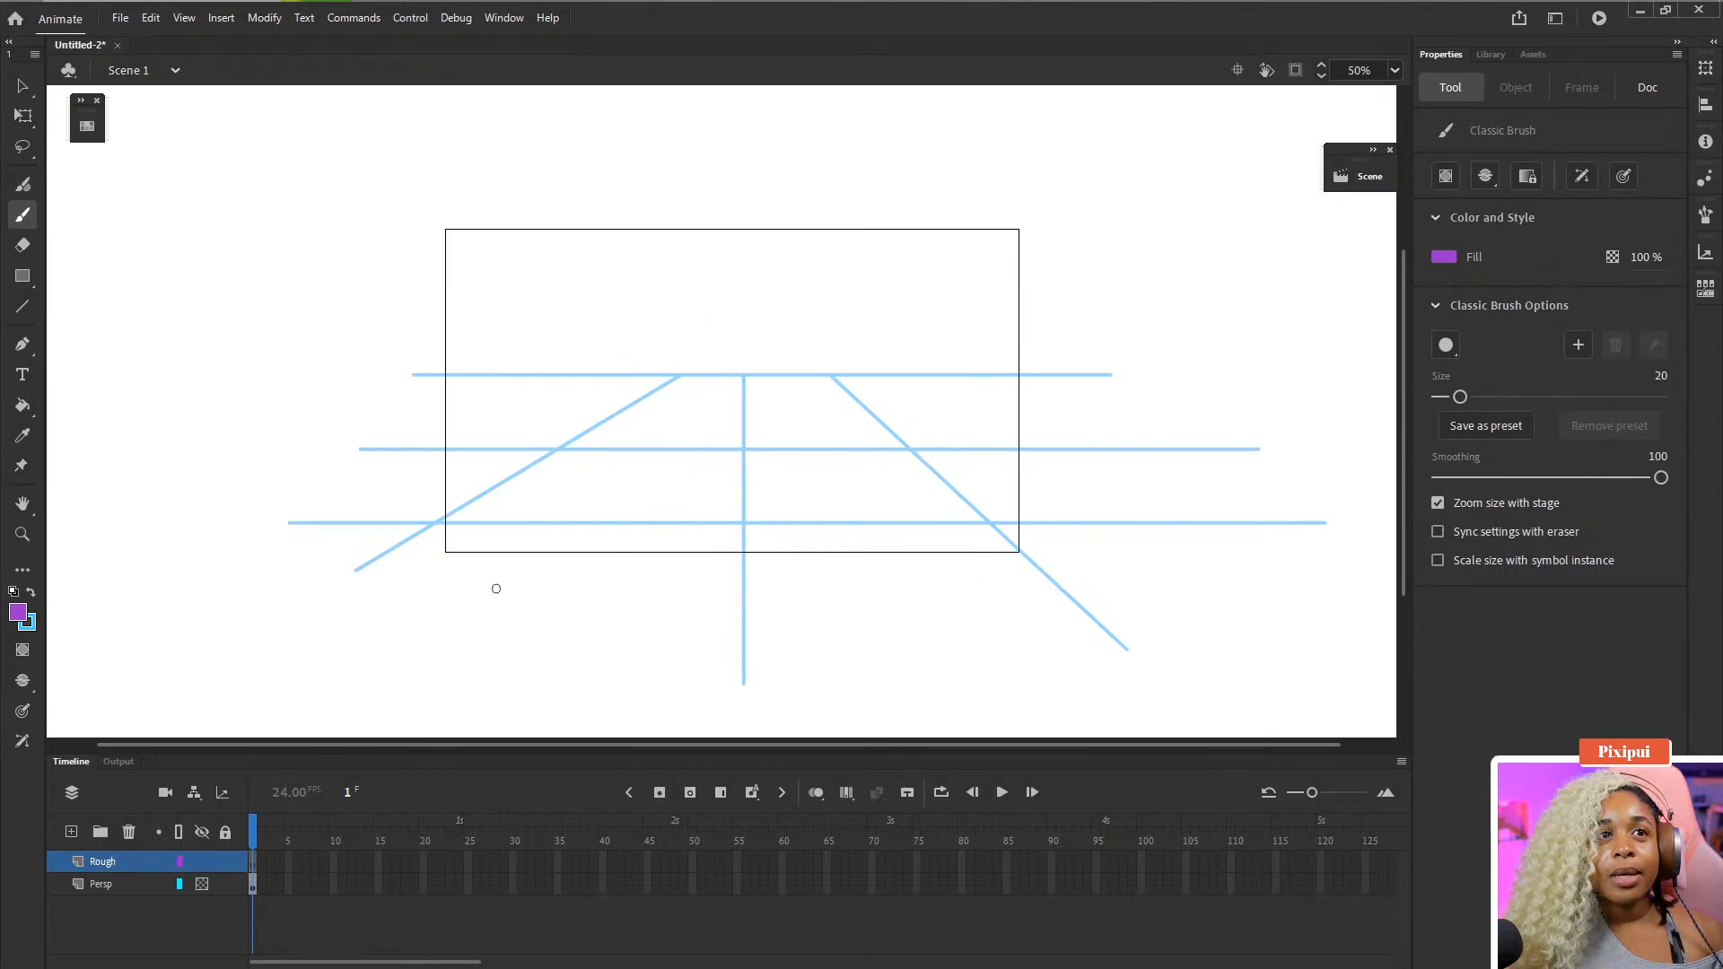
mouse_move(654, 294)
left_mouse_down()
mouse_move(755, 375)
mouse_move(1014, 377)
left_mouse_up()
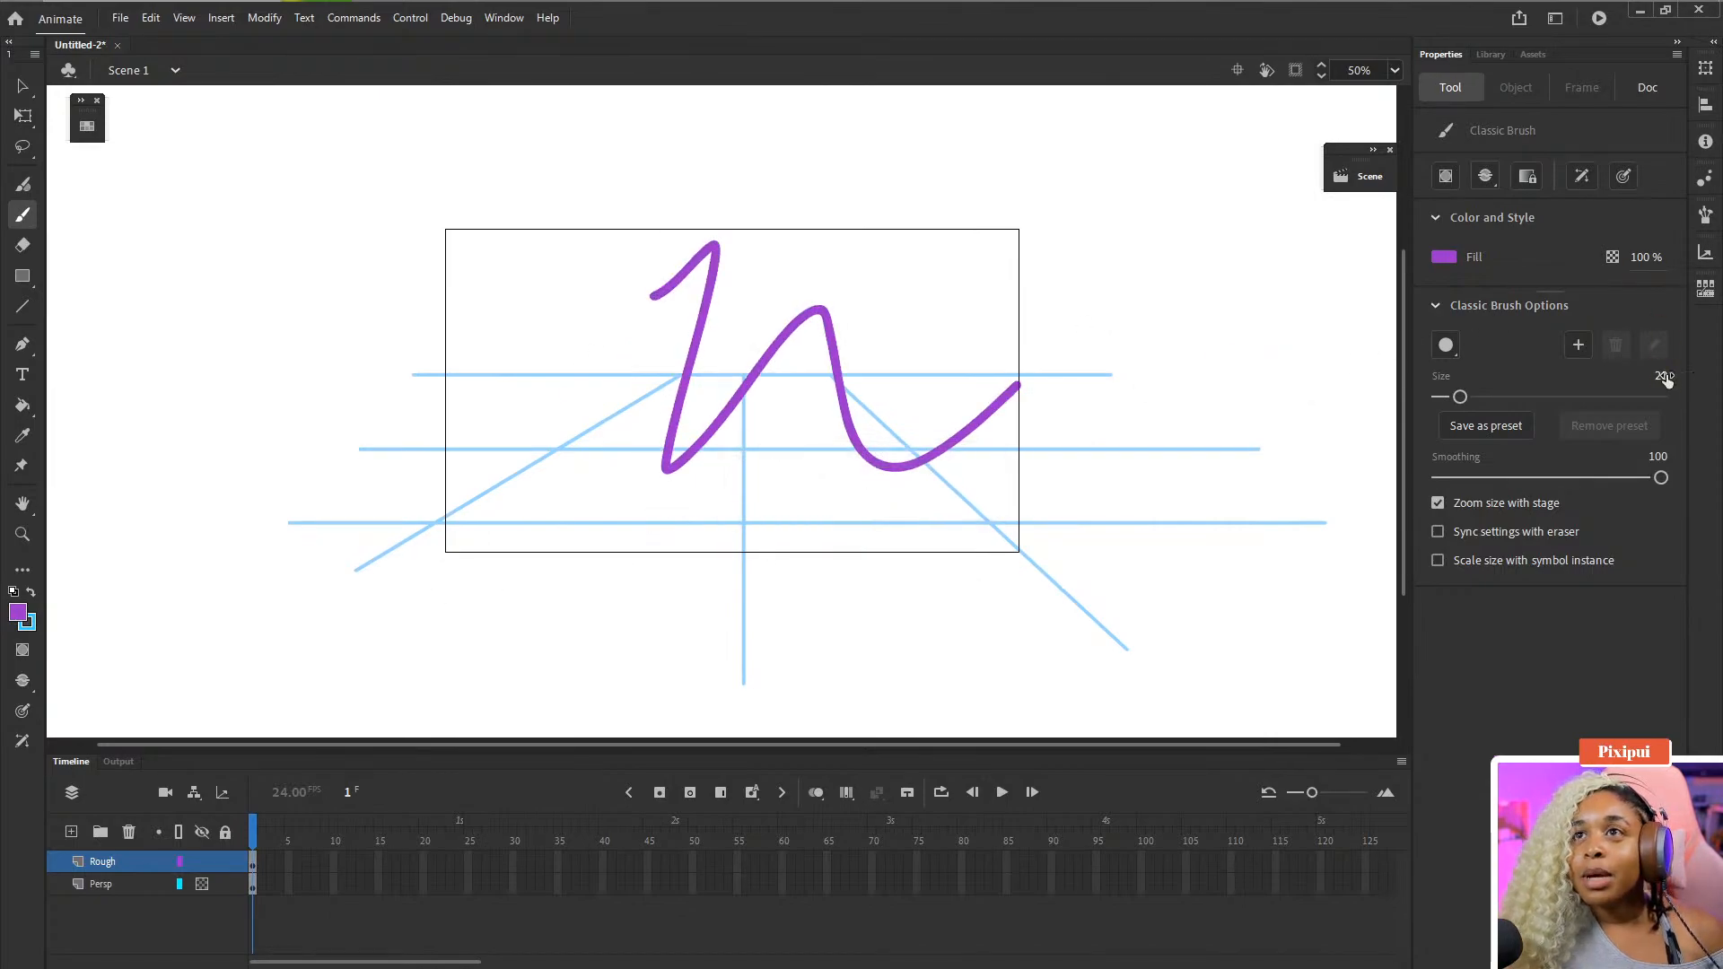
key("ctrl+z")
- Set the brush size to 15
left_click(1659, 376)
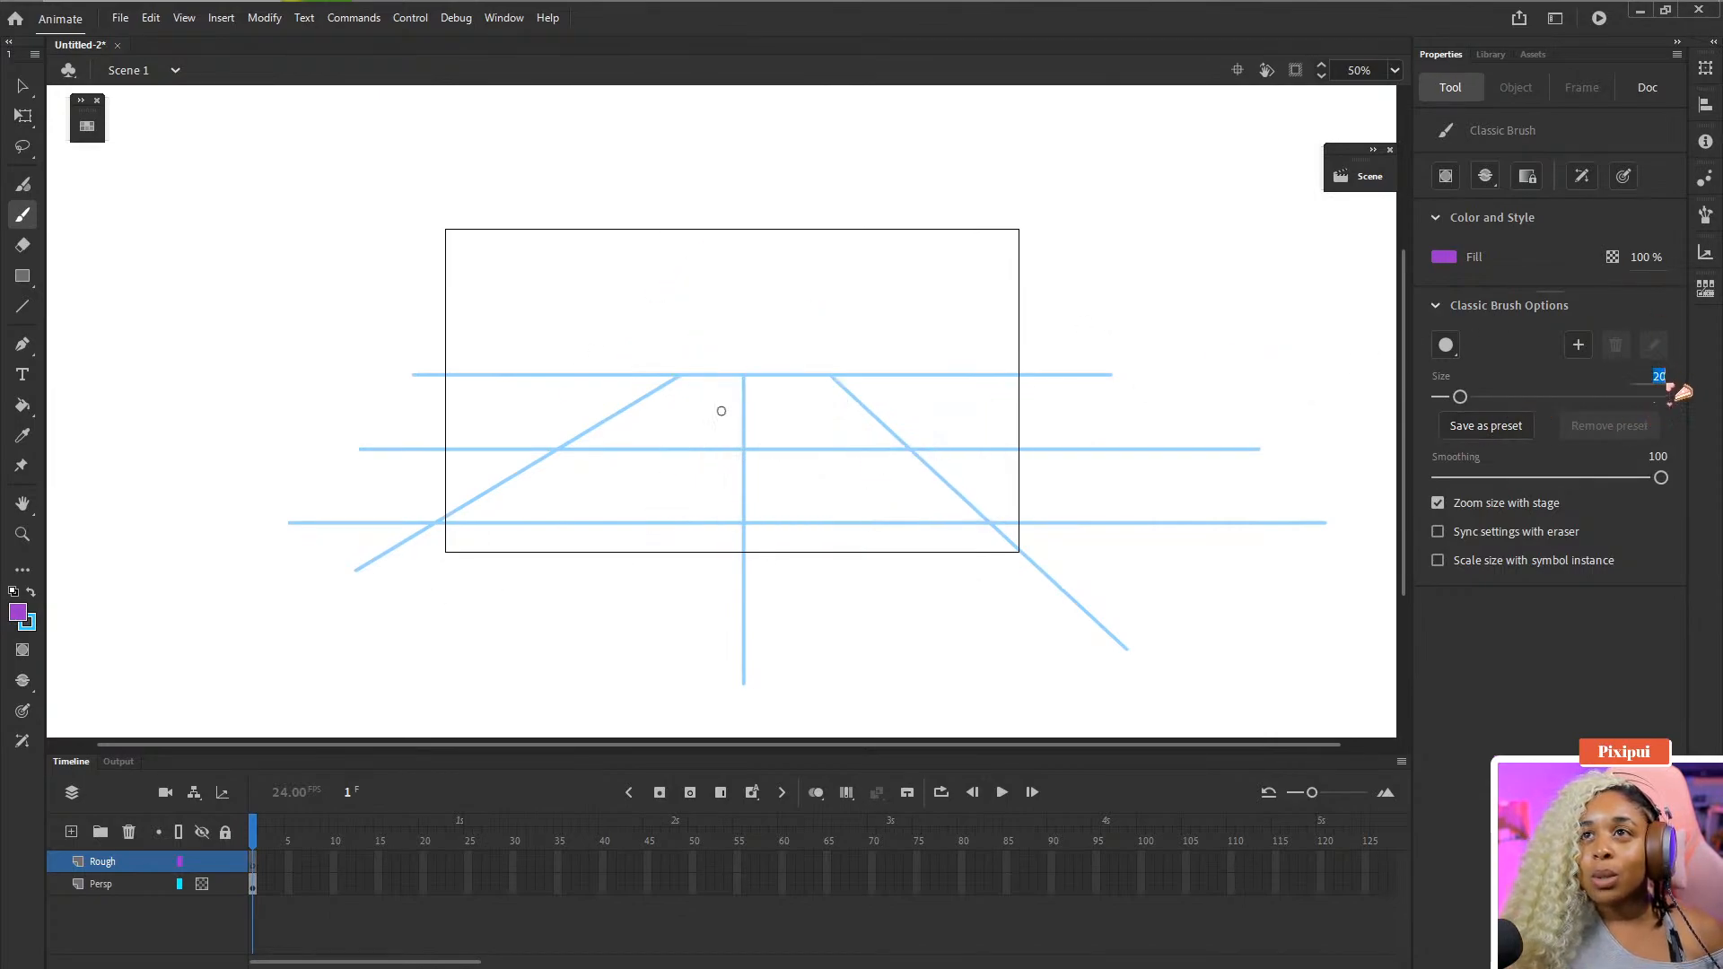
type("15")
key("Return")
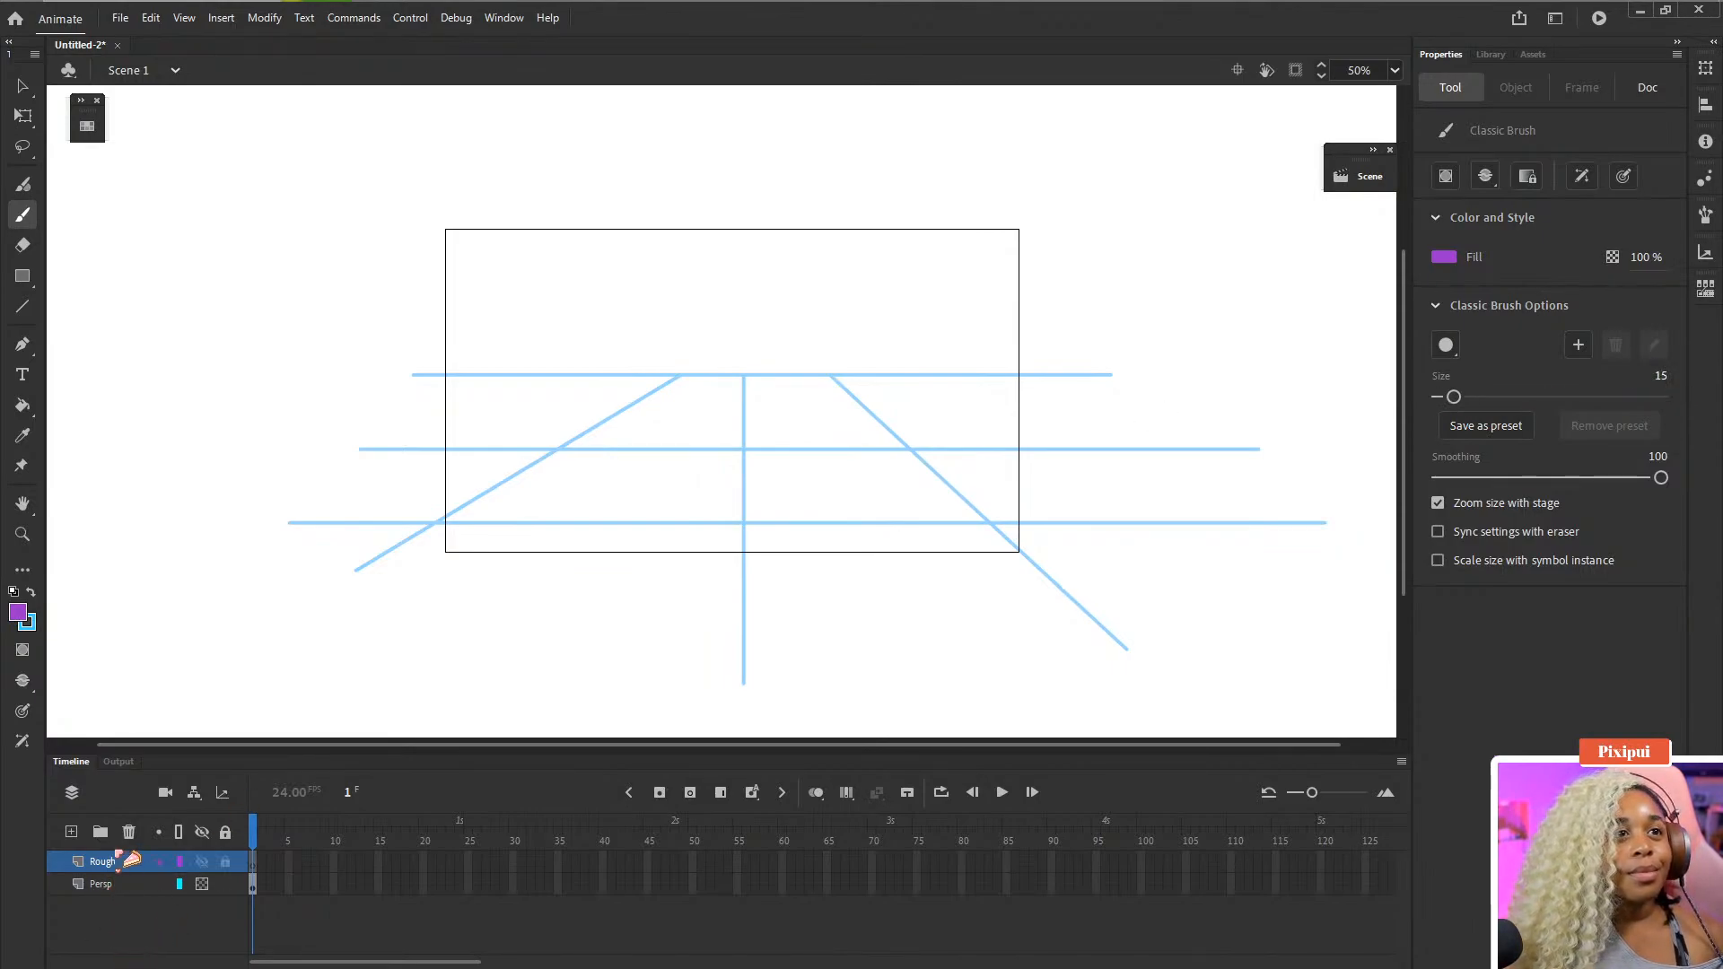
- On the Rough layer, brush a small square pot near the left perspective line, undoing the extra test strokes
left_click(122, 862)
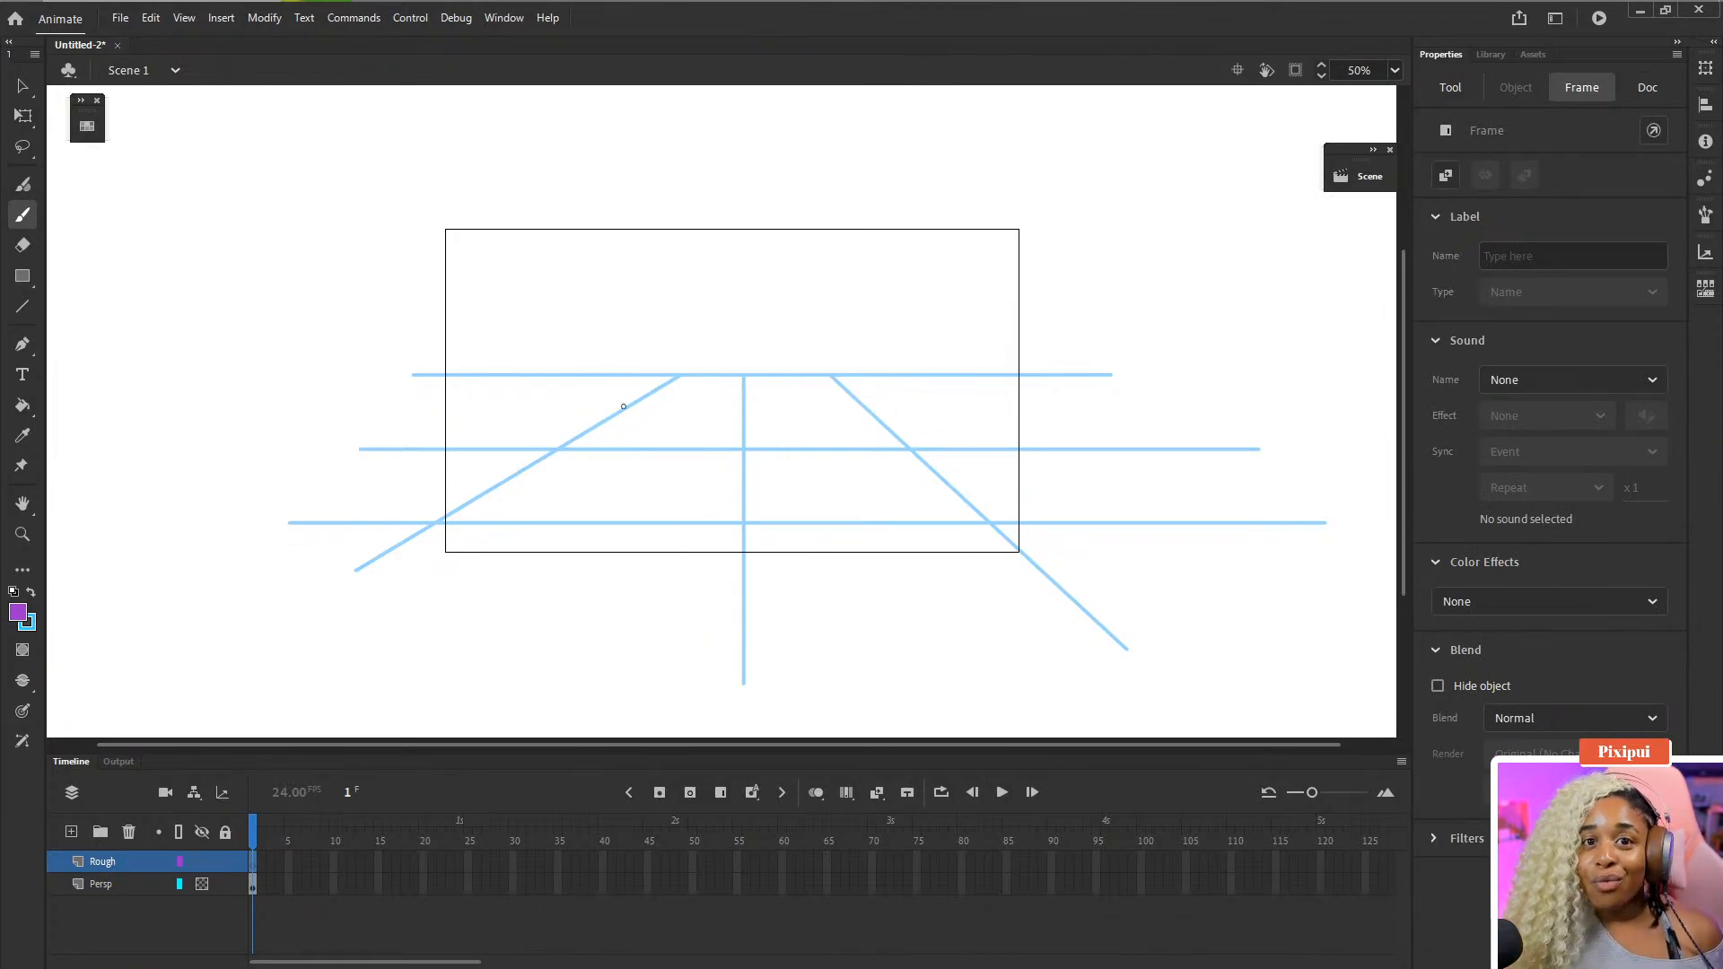
mouse_move(634, 410)
left_mouse_down()
mouse_move(602, 406)
mouse_move(641, 445)
mouse_move(618, 377)
mouse_move(657, 441)
left_mouse_up()
key("ctrl+z")
key("ctrl+z")
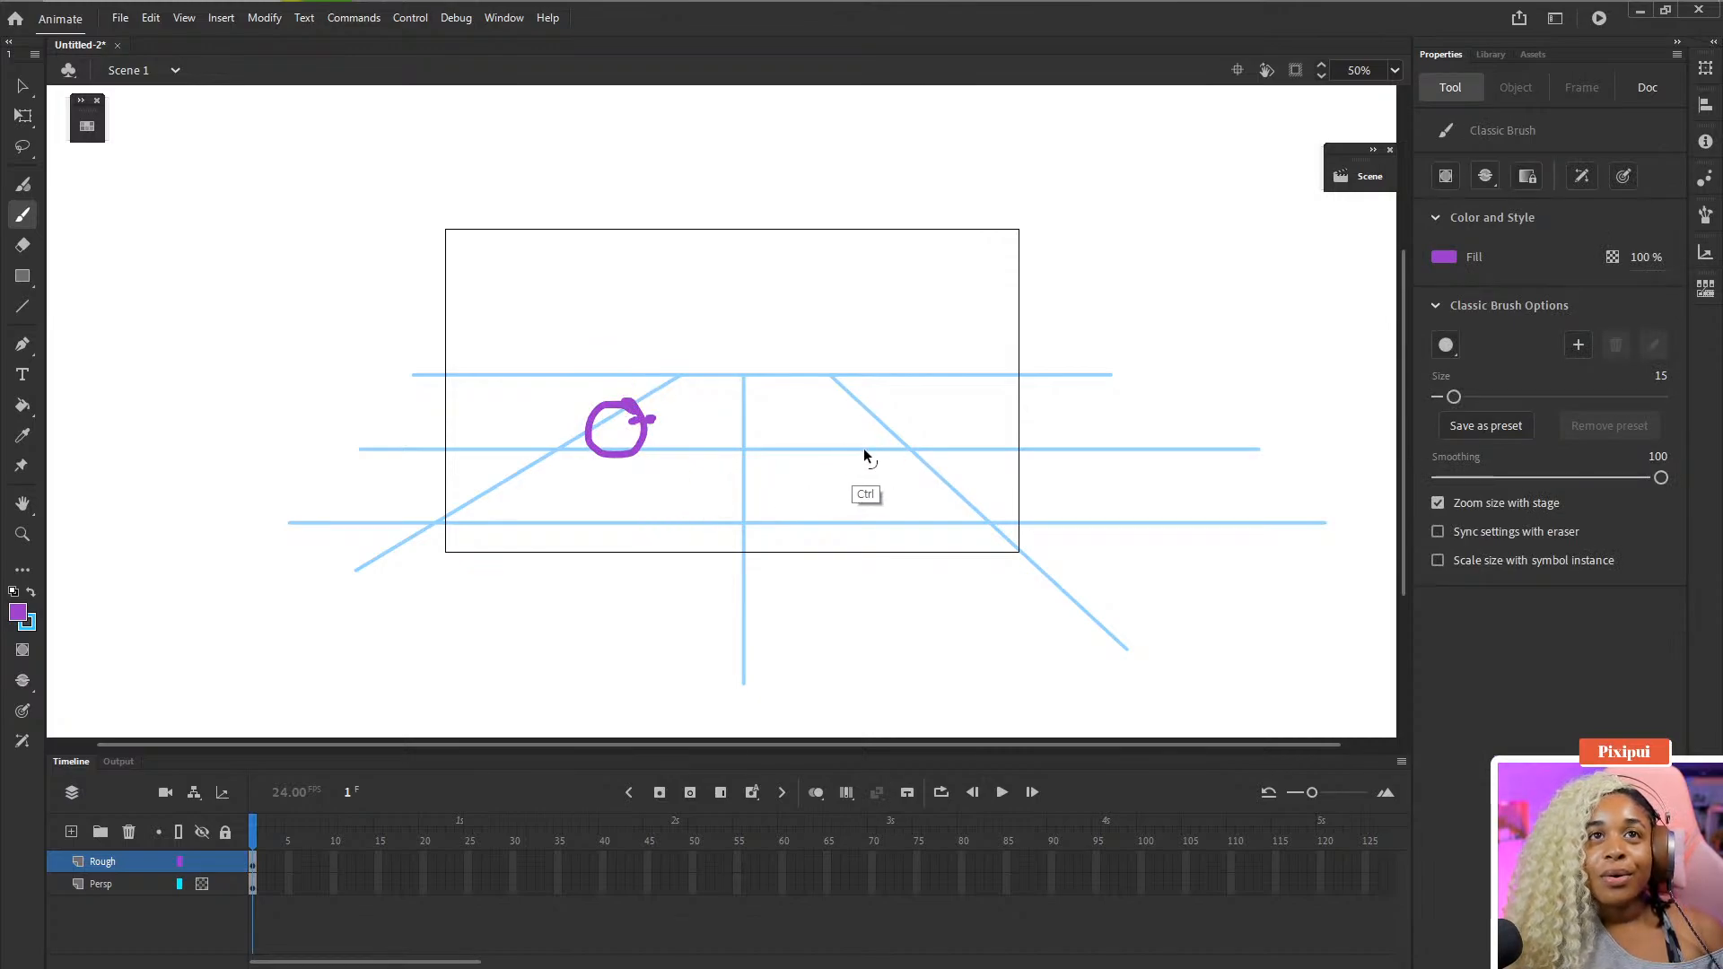
key("ctrl+z")
mouse_move(594, 412)
left_mouse_down()
mouse_move(635, 449)
mouse_move(597, 415)
mouse_move(614, 411)
mouse_move(596, 368)
mouse_move(628, 352)
mouse_move(597, 386)
mouse_move(618, 382)
left_mouse_up()
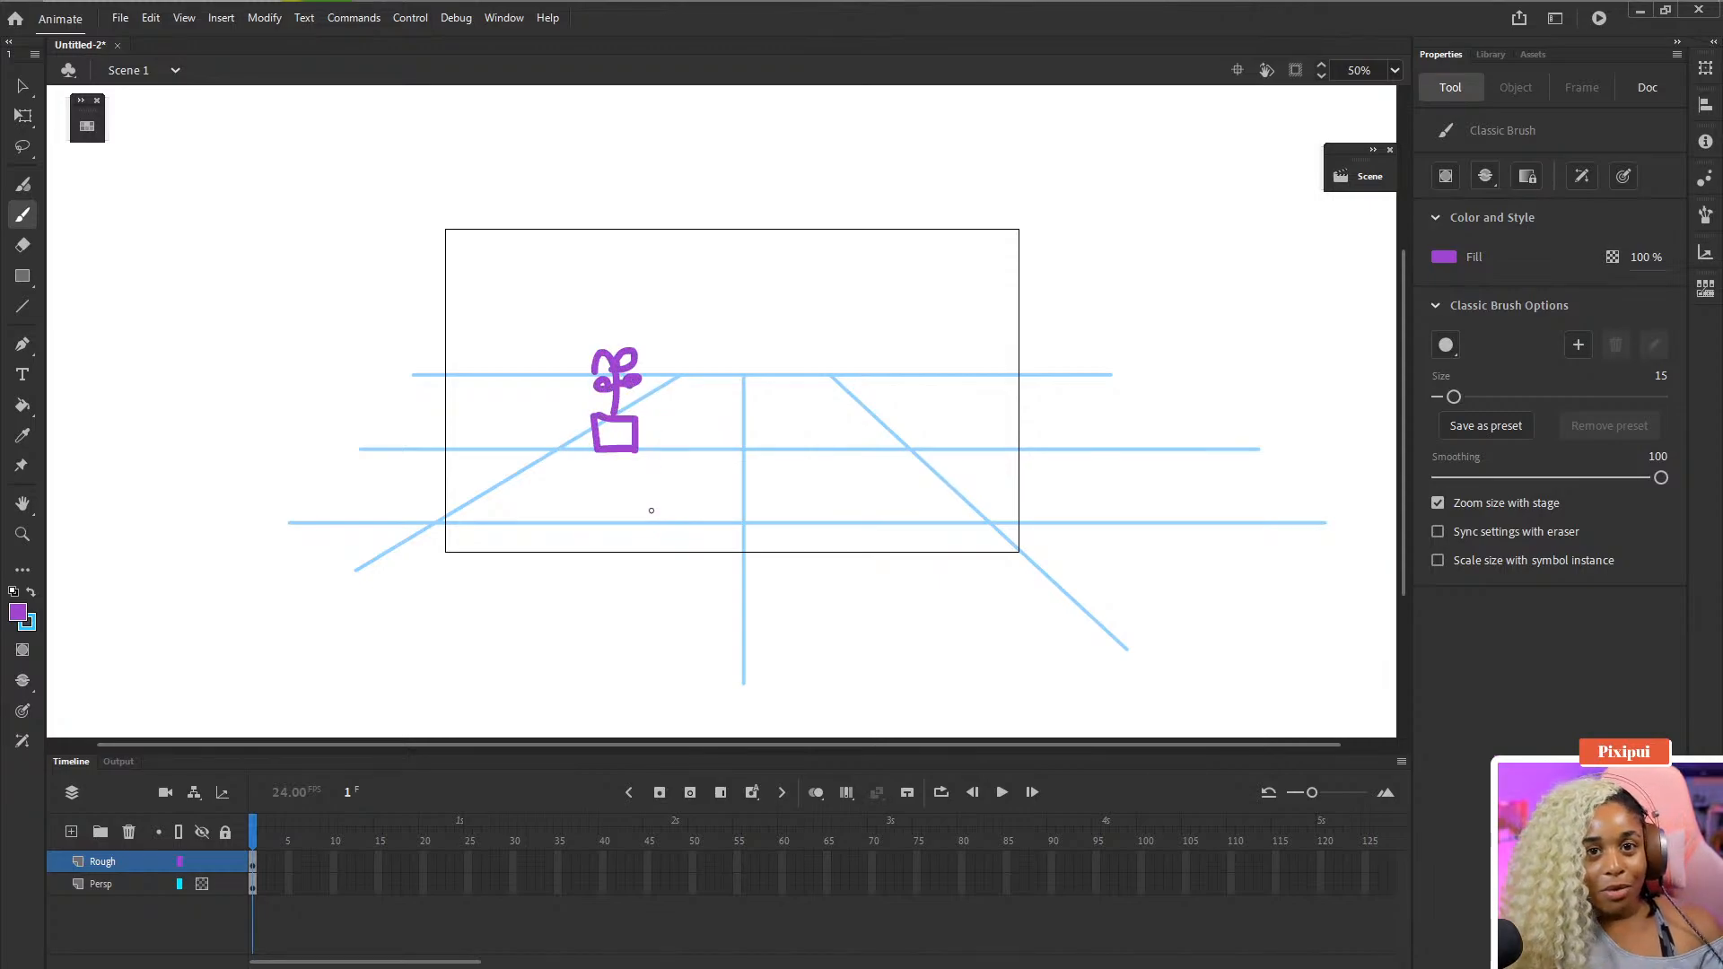
key("ctrl+z")
key("ctrl+z")
key("ctrl+z")
key("ctrl+z")
key("ctrl+z")
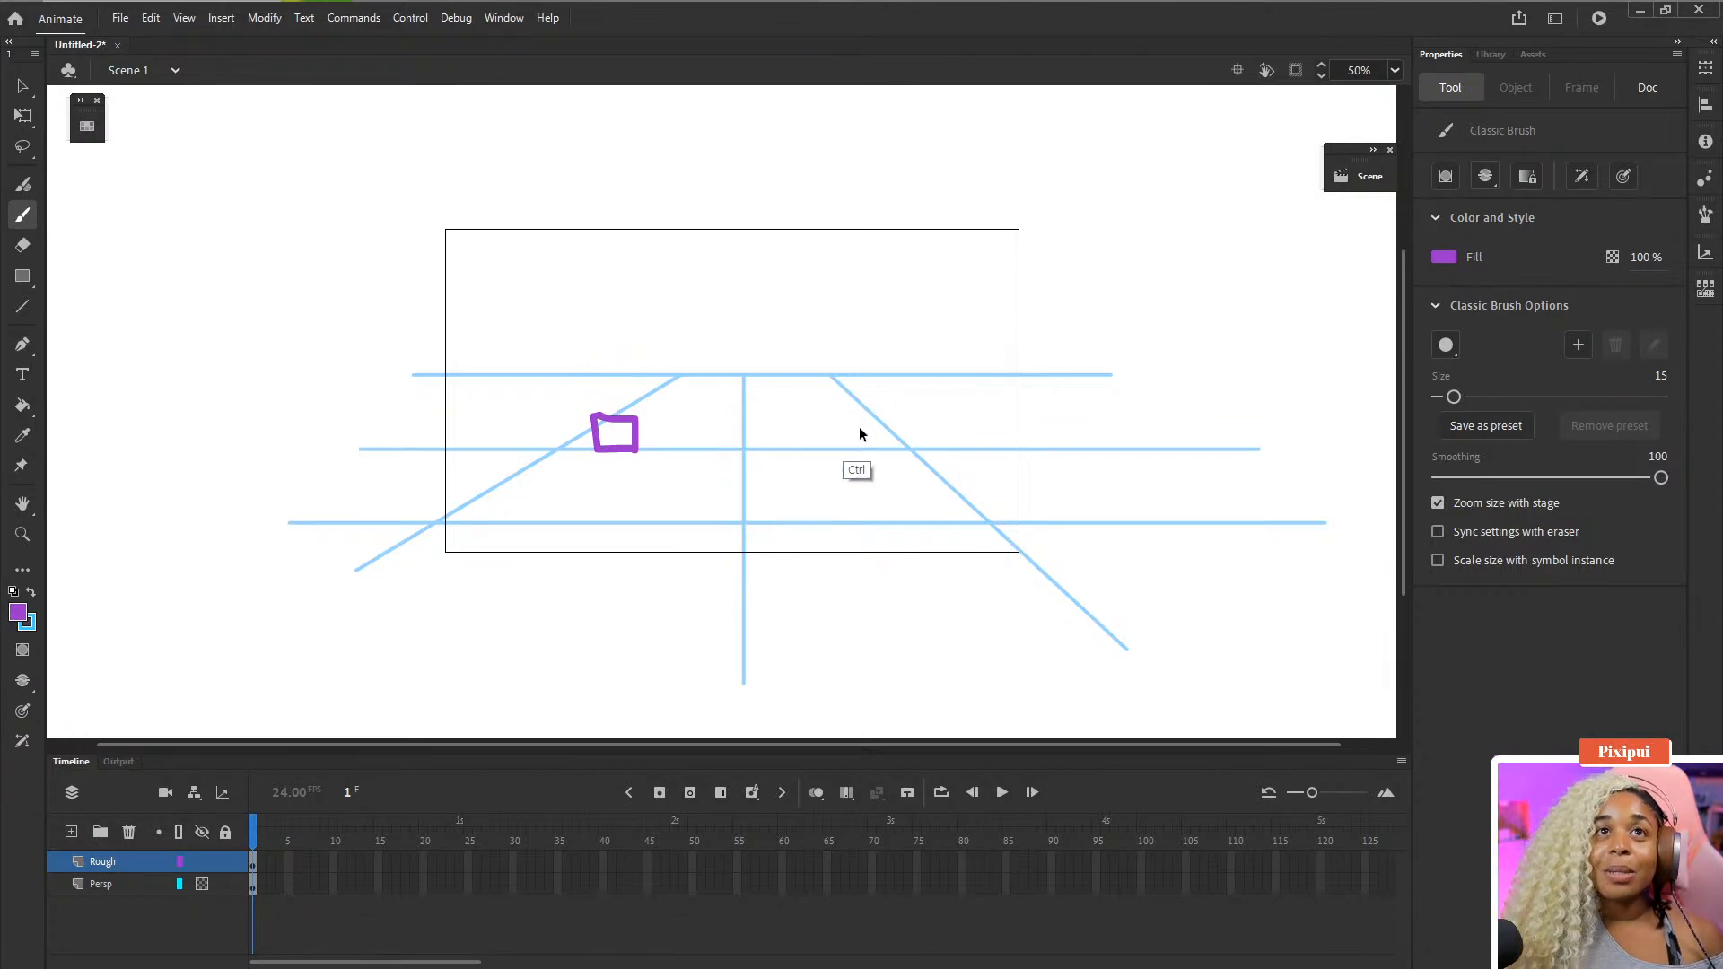
- Set the brush size to 10 and sketch three star outlines across the perspective grid on the Rough layer
left_click(1660, 377)
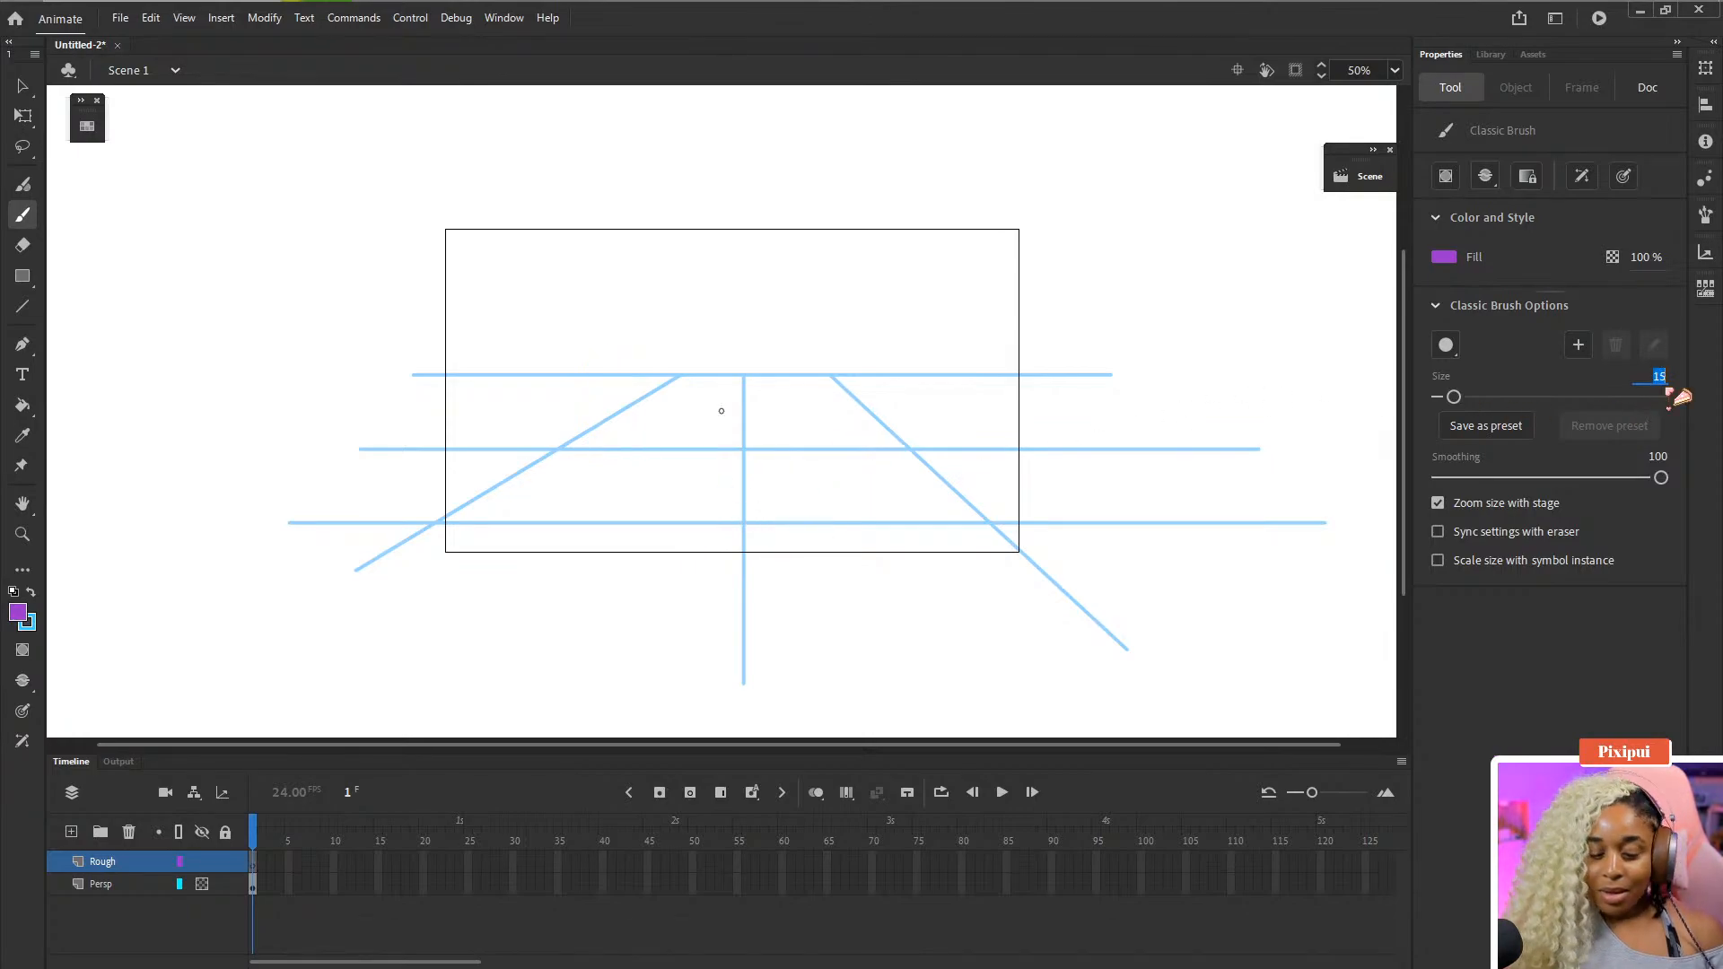
type("10")
key("Return")
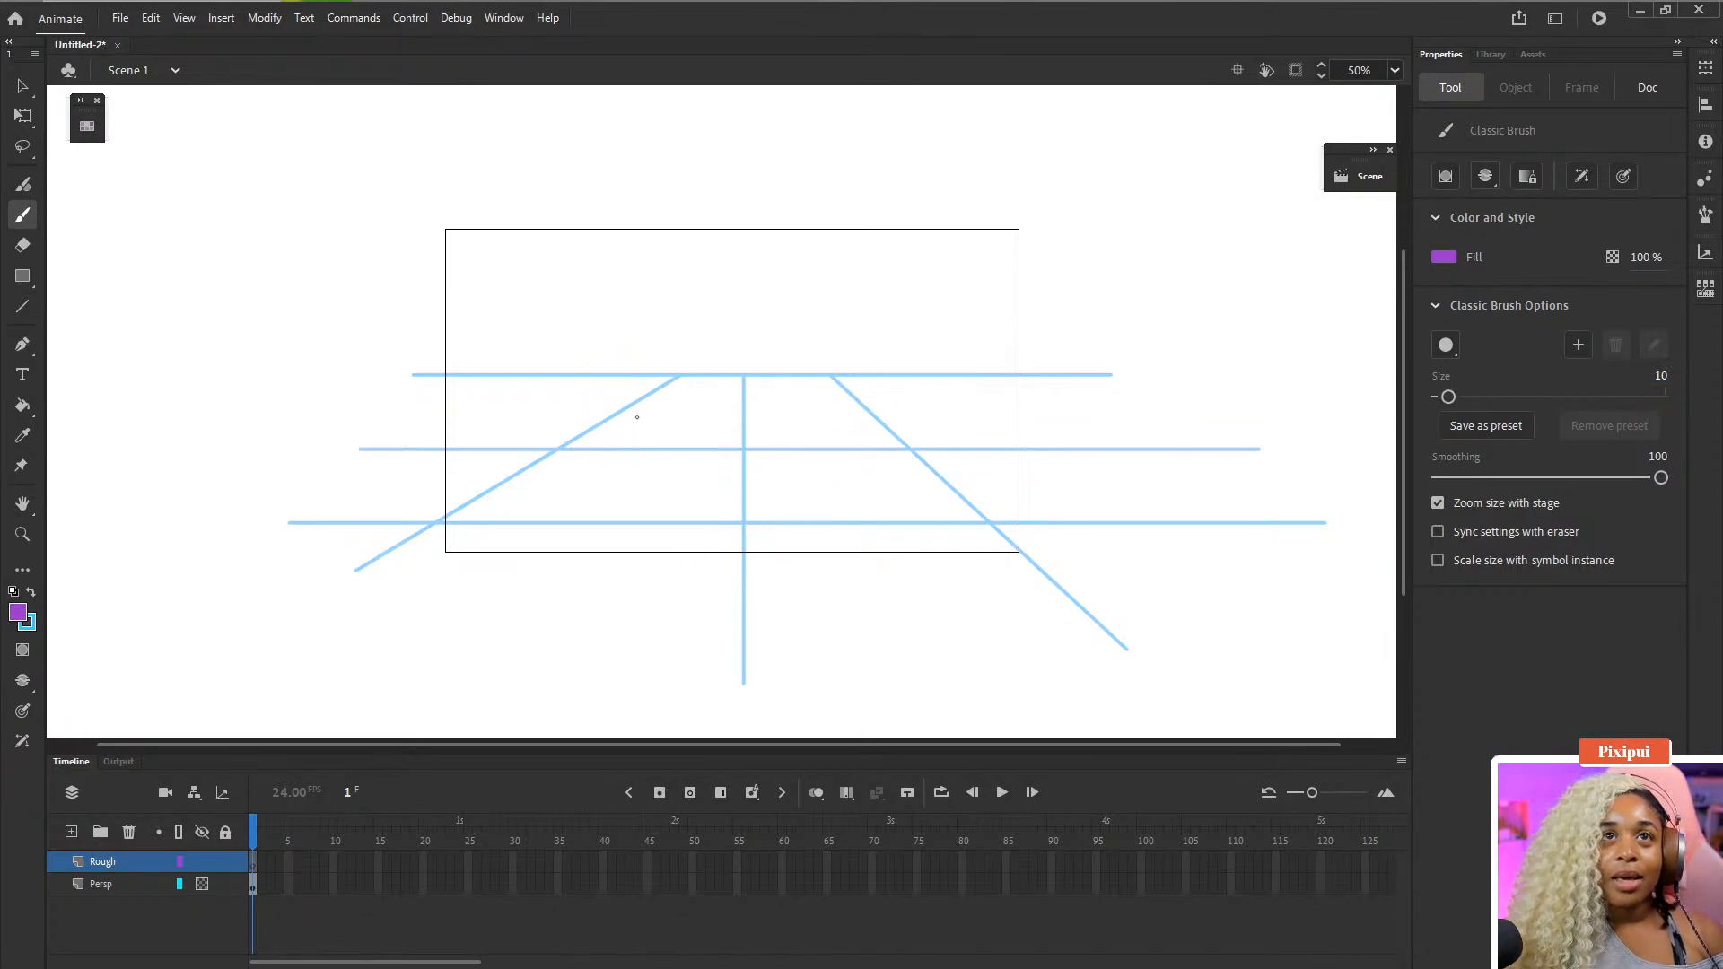
mouse_move(624, 381)
left_mouse_down()
mouse_move(592, 413)
mouse_move(601, 450)
mouse_move(632, 437)
mouse_move(655, 454)
mouse_move(678, 419)
mouse_move(647, 409)
mouse_move(636, 377)
mouse_move(651, 402)
left_mouse_up()
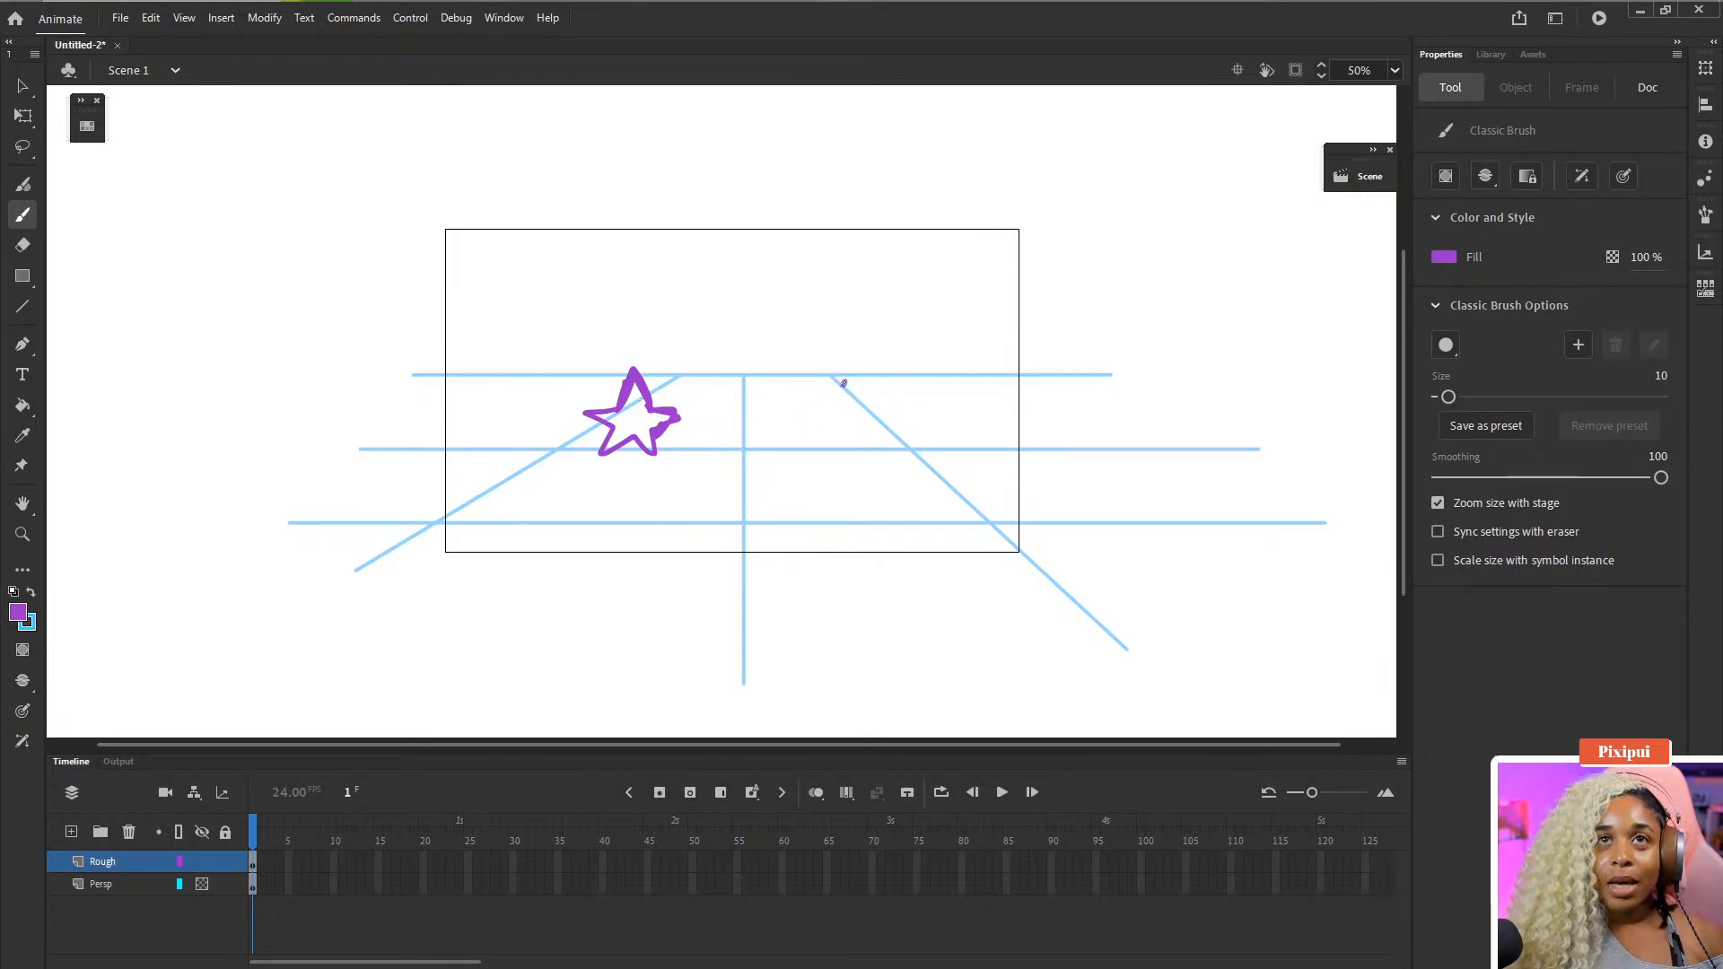
mouse_move(843, 380)
left_mouse_down()
mouse_move(827, 410)
mouse_move(861, 408)
left_mouse_up()
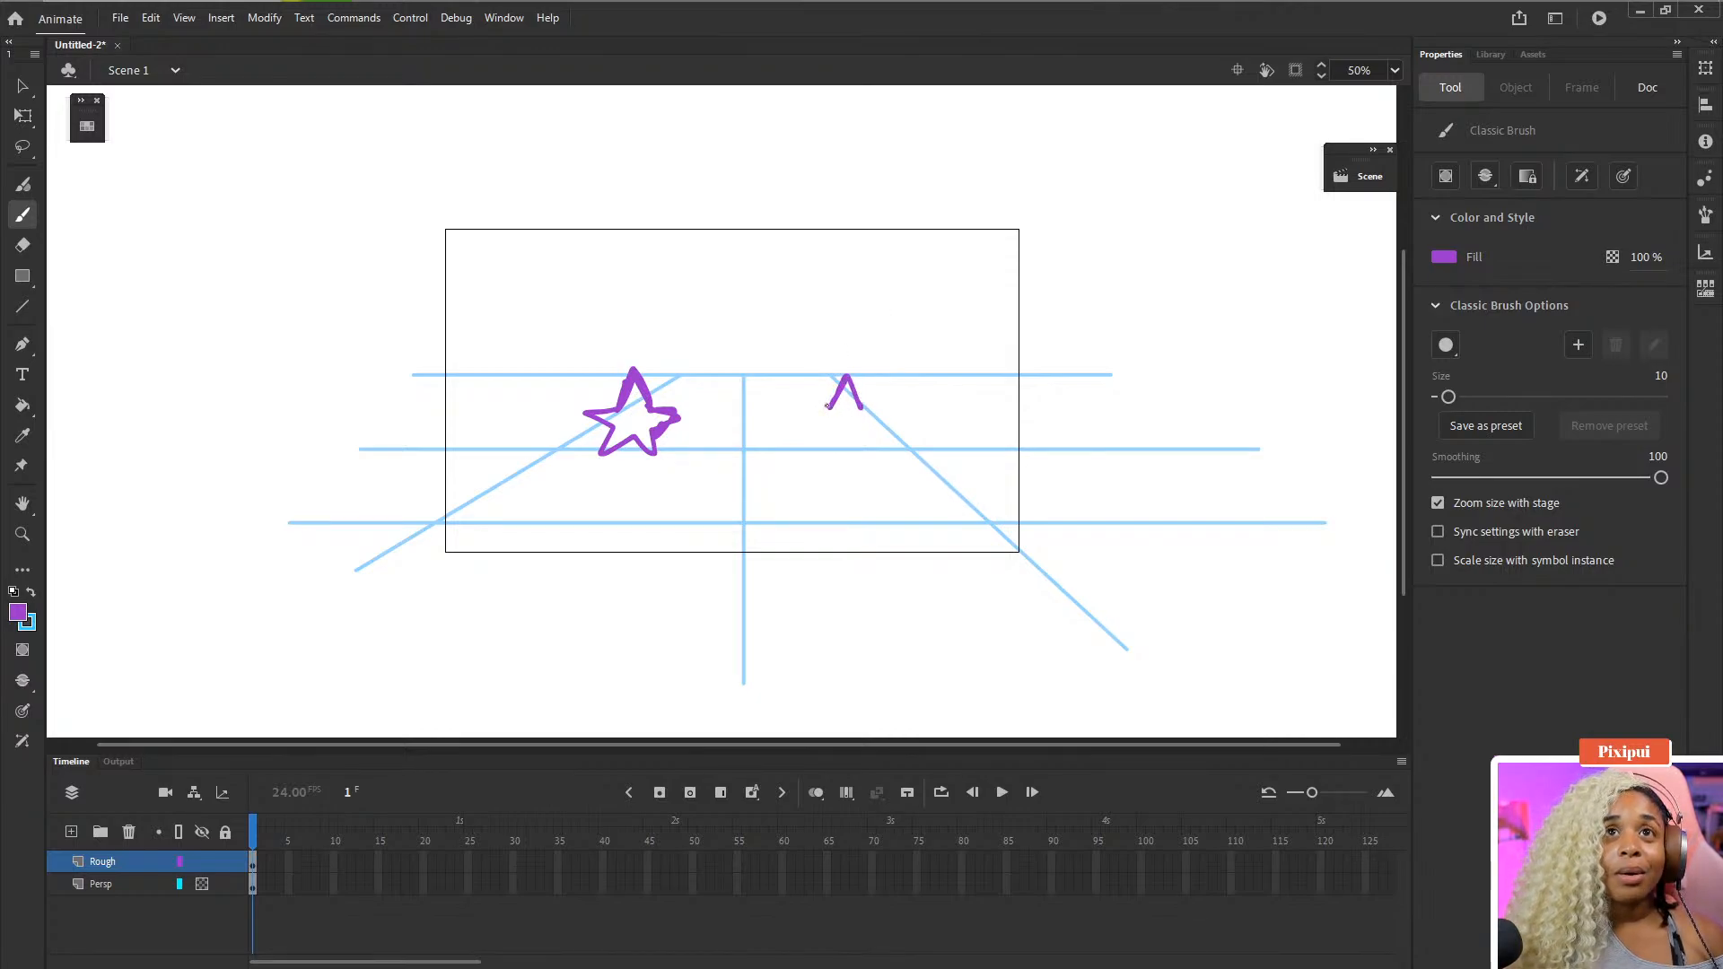
mouse_move(827, 406)
left_mouse_down()
mouse_move(801, 452)
mouse_move(828, 406)
mouse_move(853, 457)
mouse_move(839, 440)
mouse_move(808, 451)
mouse_move(836, 436)
mouse_move(860, 460)
mouse_move(886, 429)
left_mouse_up()
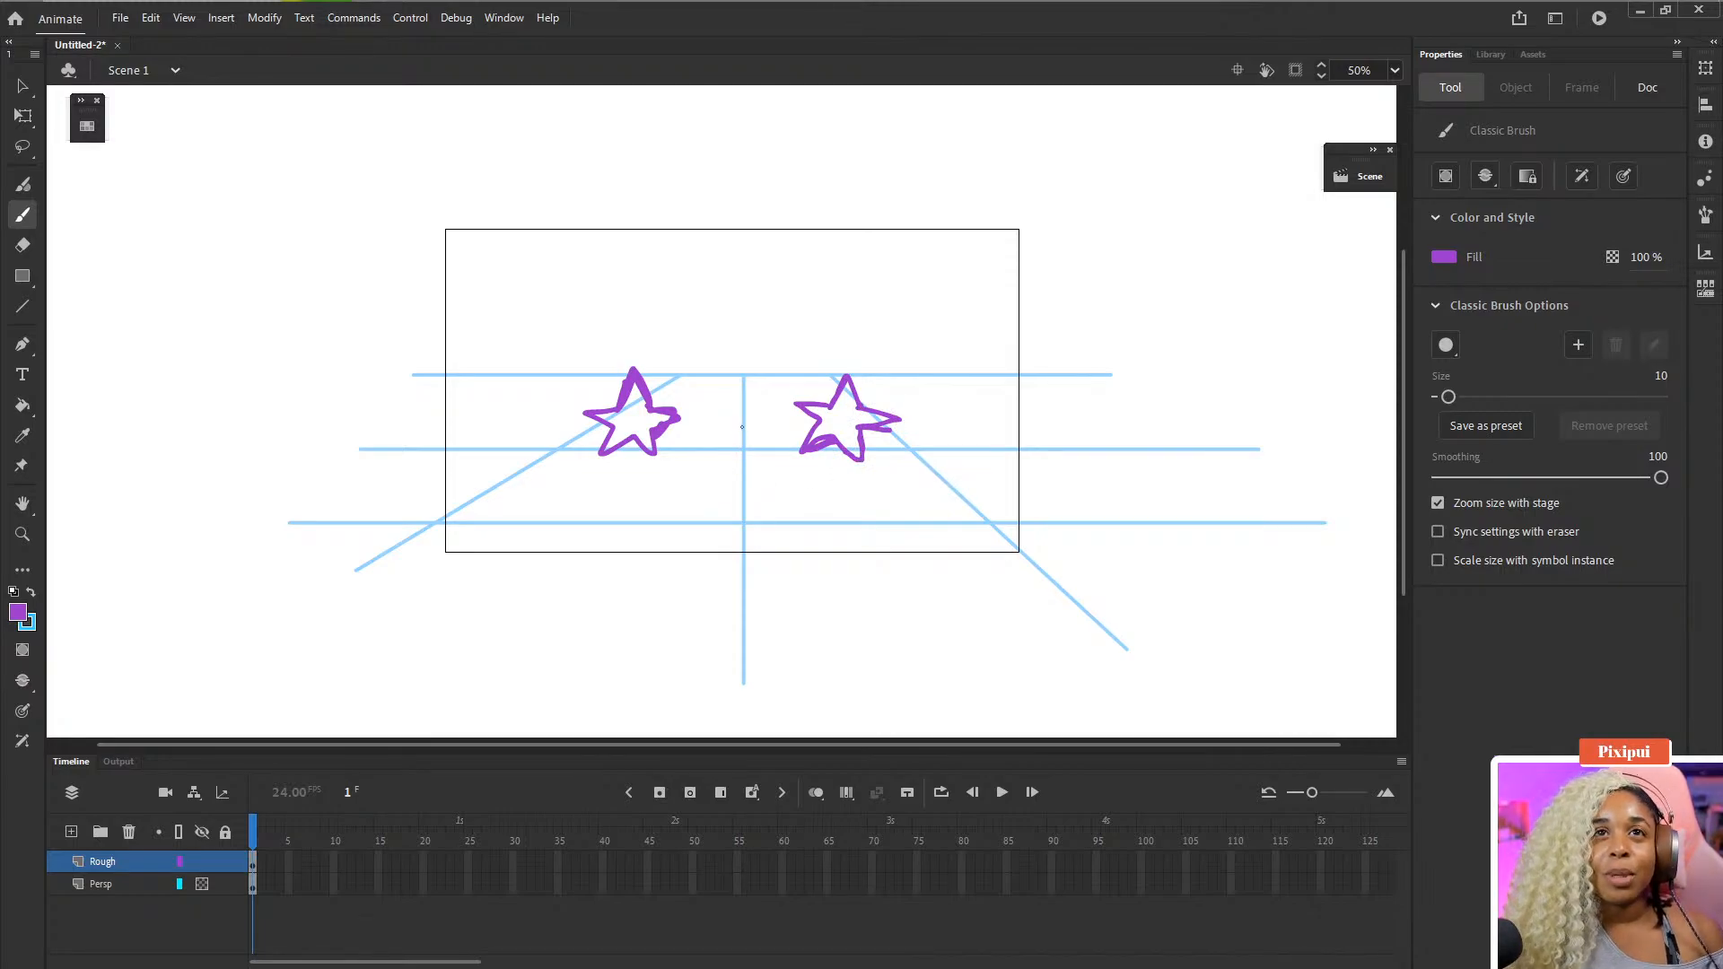
mouse_move(741, 422)
left_mouse_down()
mouse_move(713, 463)
mouse_move(750, 433)
mouse_move(760, 457)
left_mouse_up()
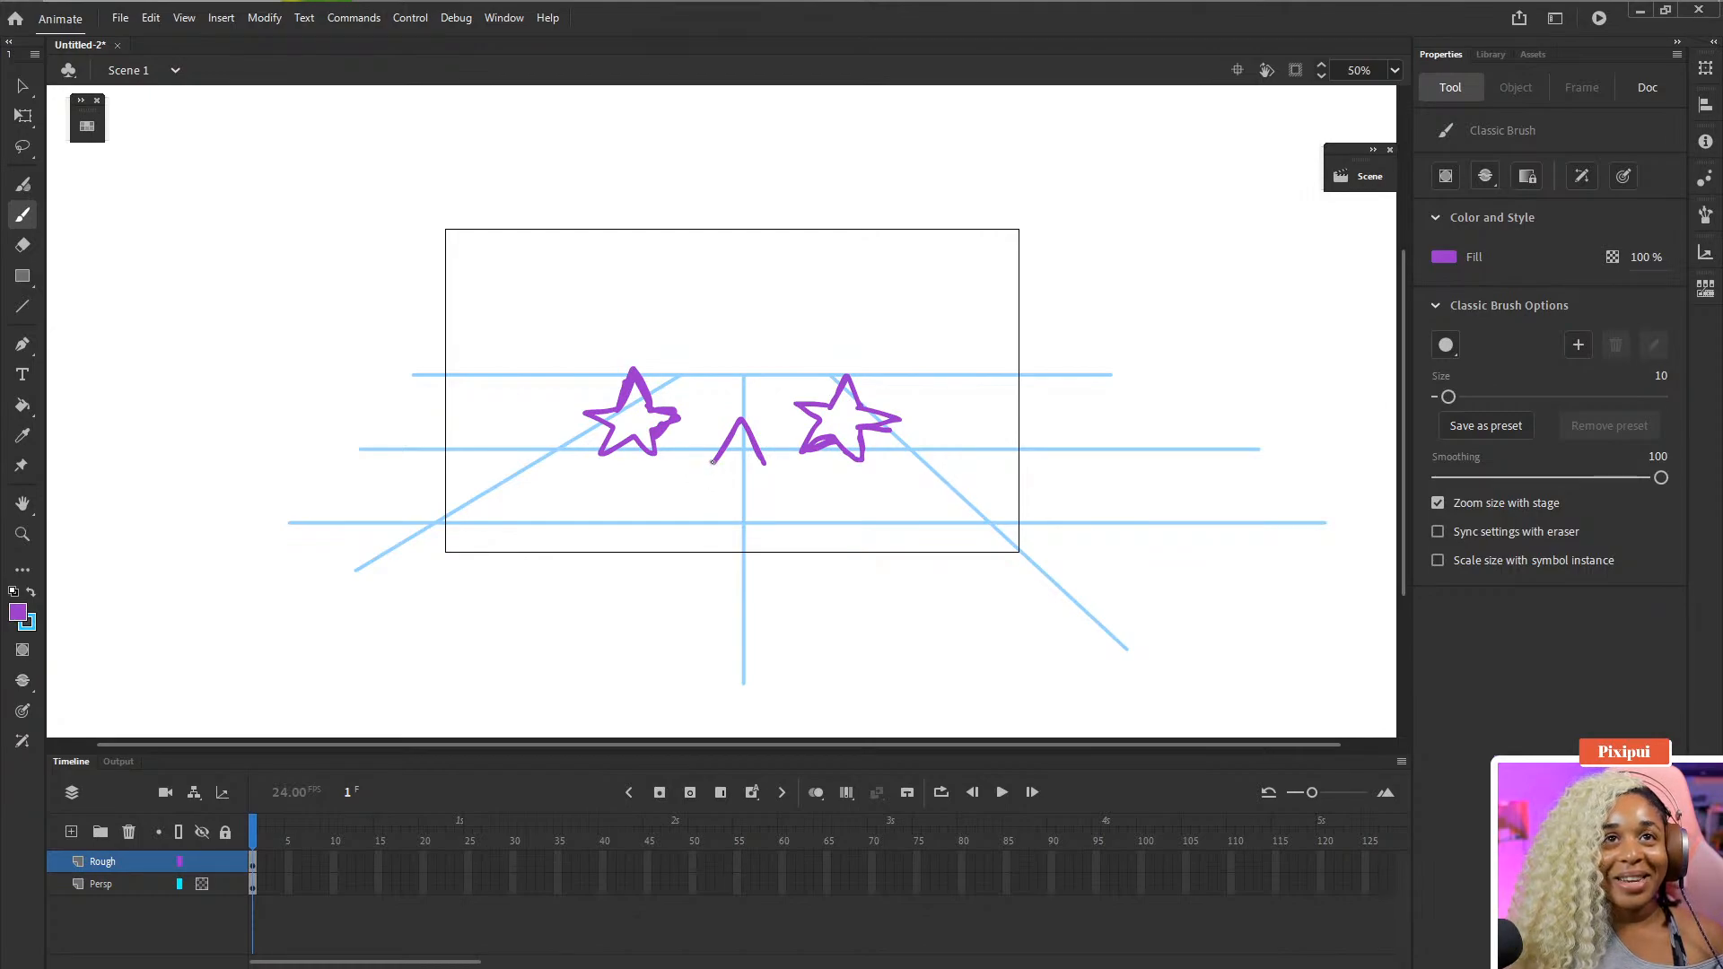
mouse_move(710, 462)
left_mouse_down()
mouse_move(712, 486)
mouse_move(692, 516)
mouse_move(726, 489)
mouse_move(773, 516)
mouse_move(769, 490)
mouse_move(776, 516)
mouse_move(770, 482)
mouse_move(804, 480)
mouse_move(780, 464)
mouse_move(810, 466)
mouse_move(763, 460)
mouse_move(795, 482)
left_mouse_up()
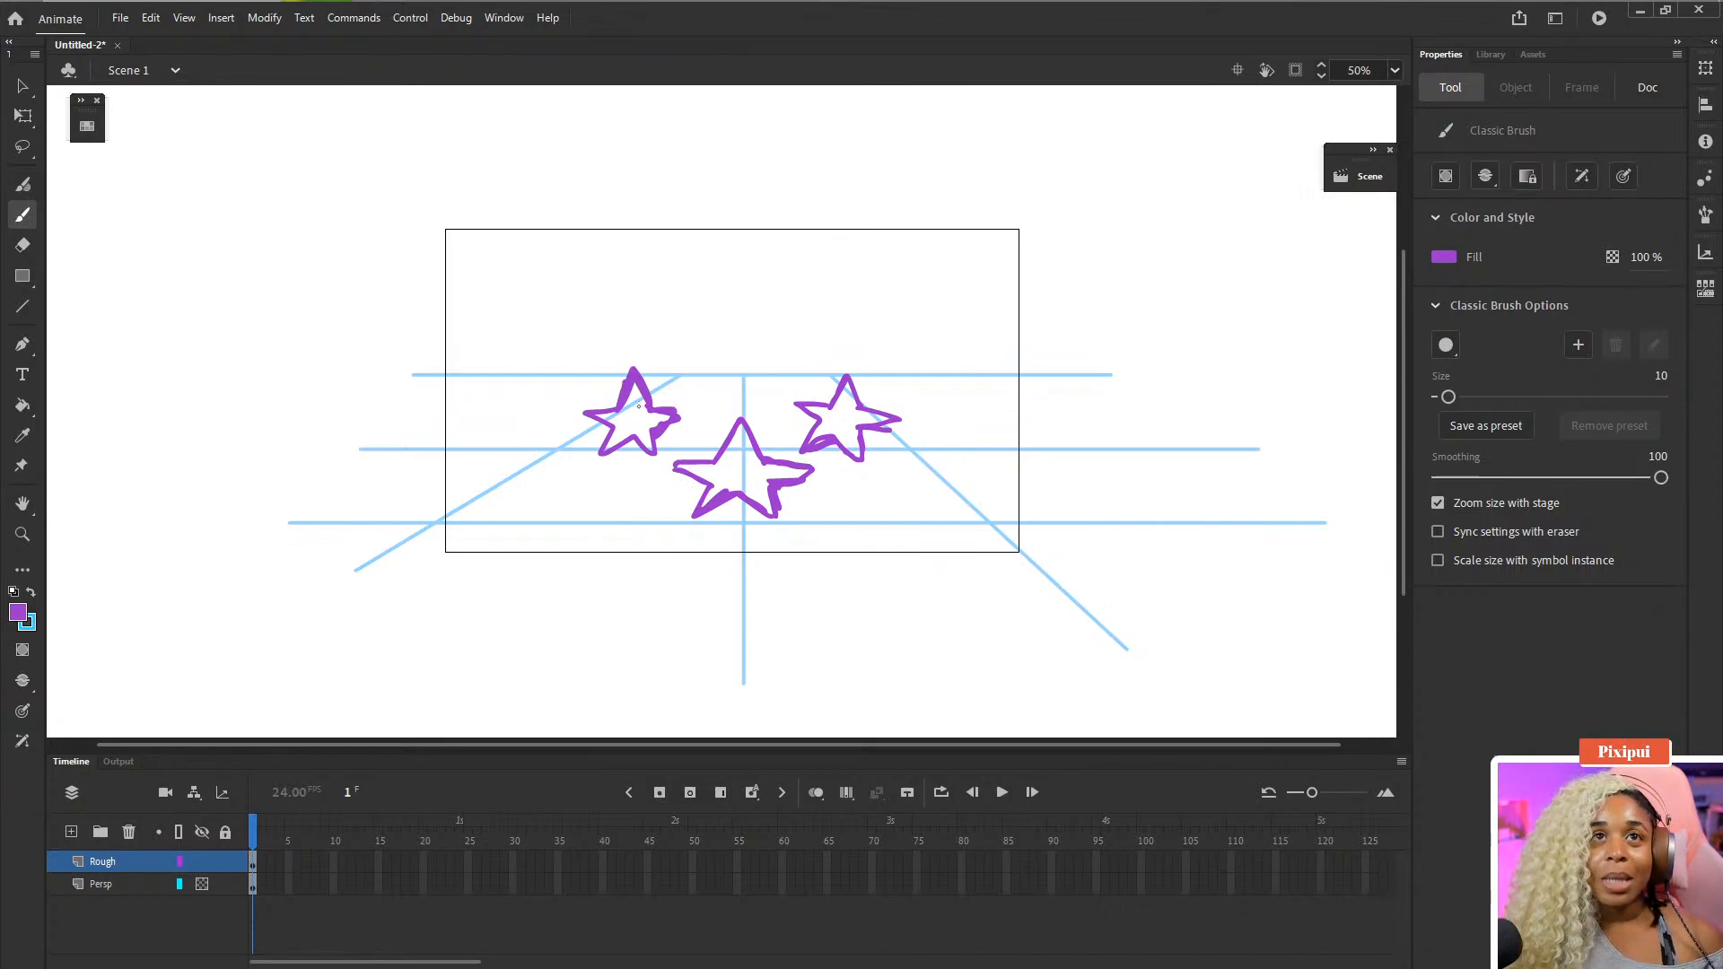
- Number the three stars 1, 2 and 3 inside their outlines
left_click_drag(628, 403, 650, 424)
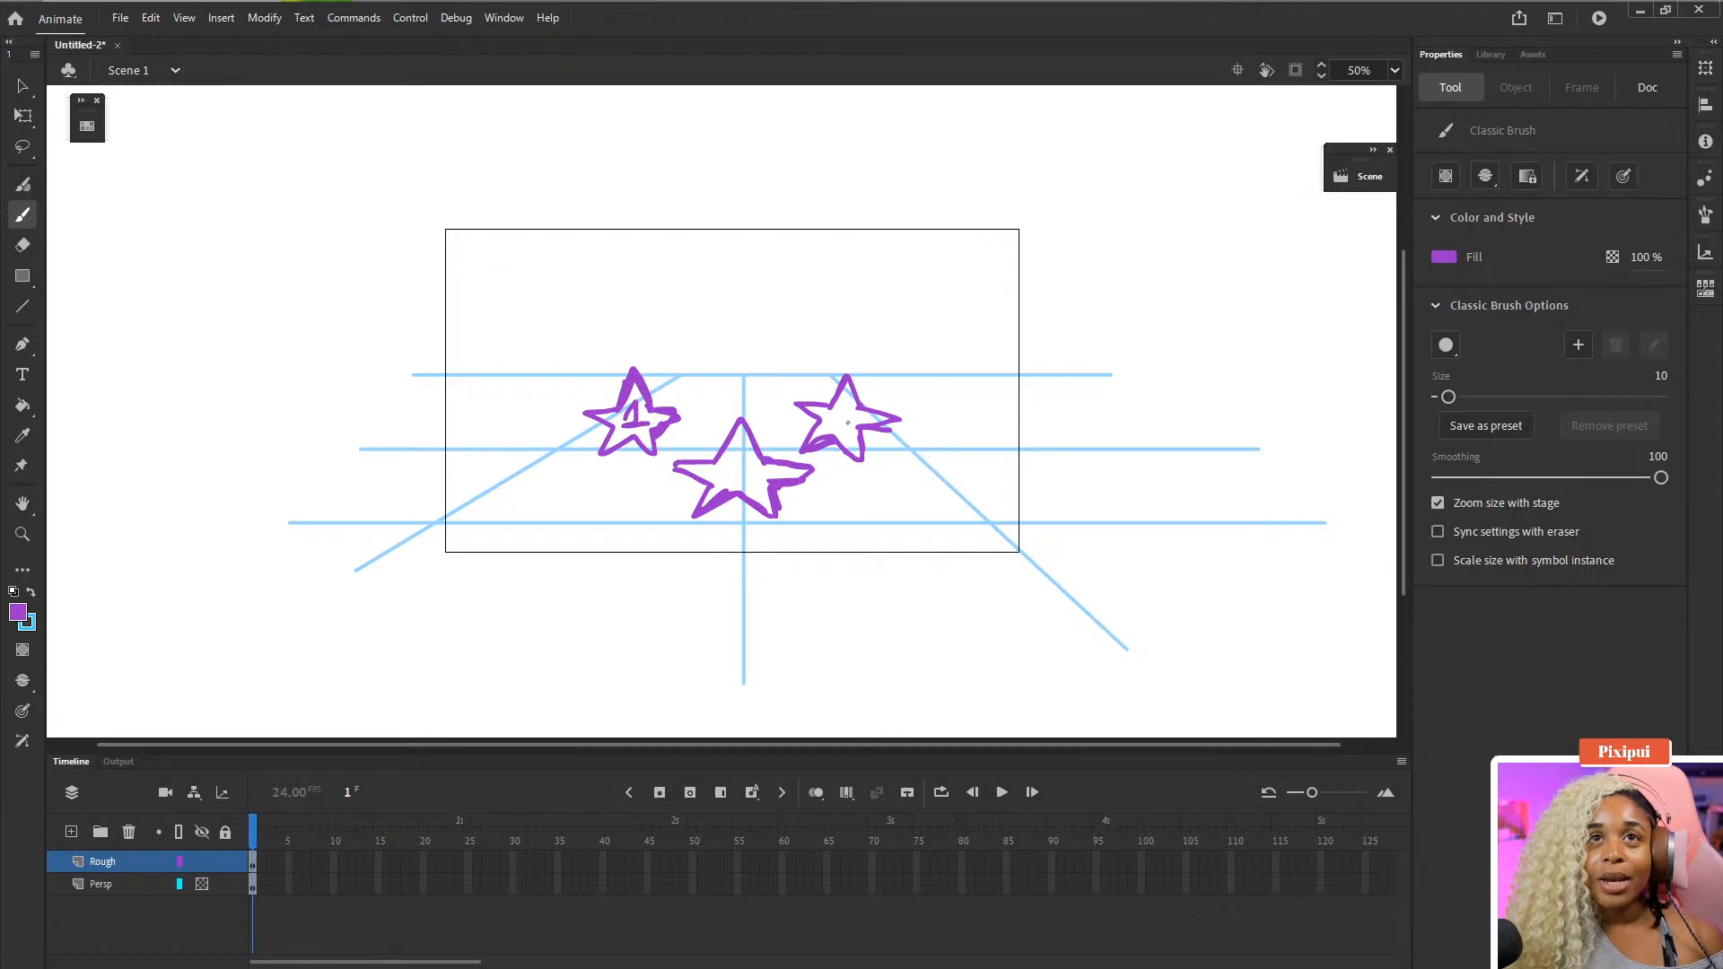
left_click_drag(838, 406, 858, 431)
left_click_drag(725, 469, 734, 487)
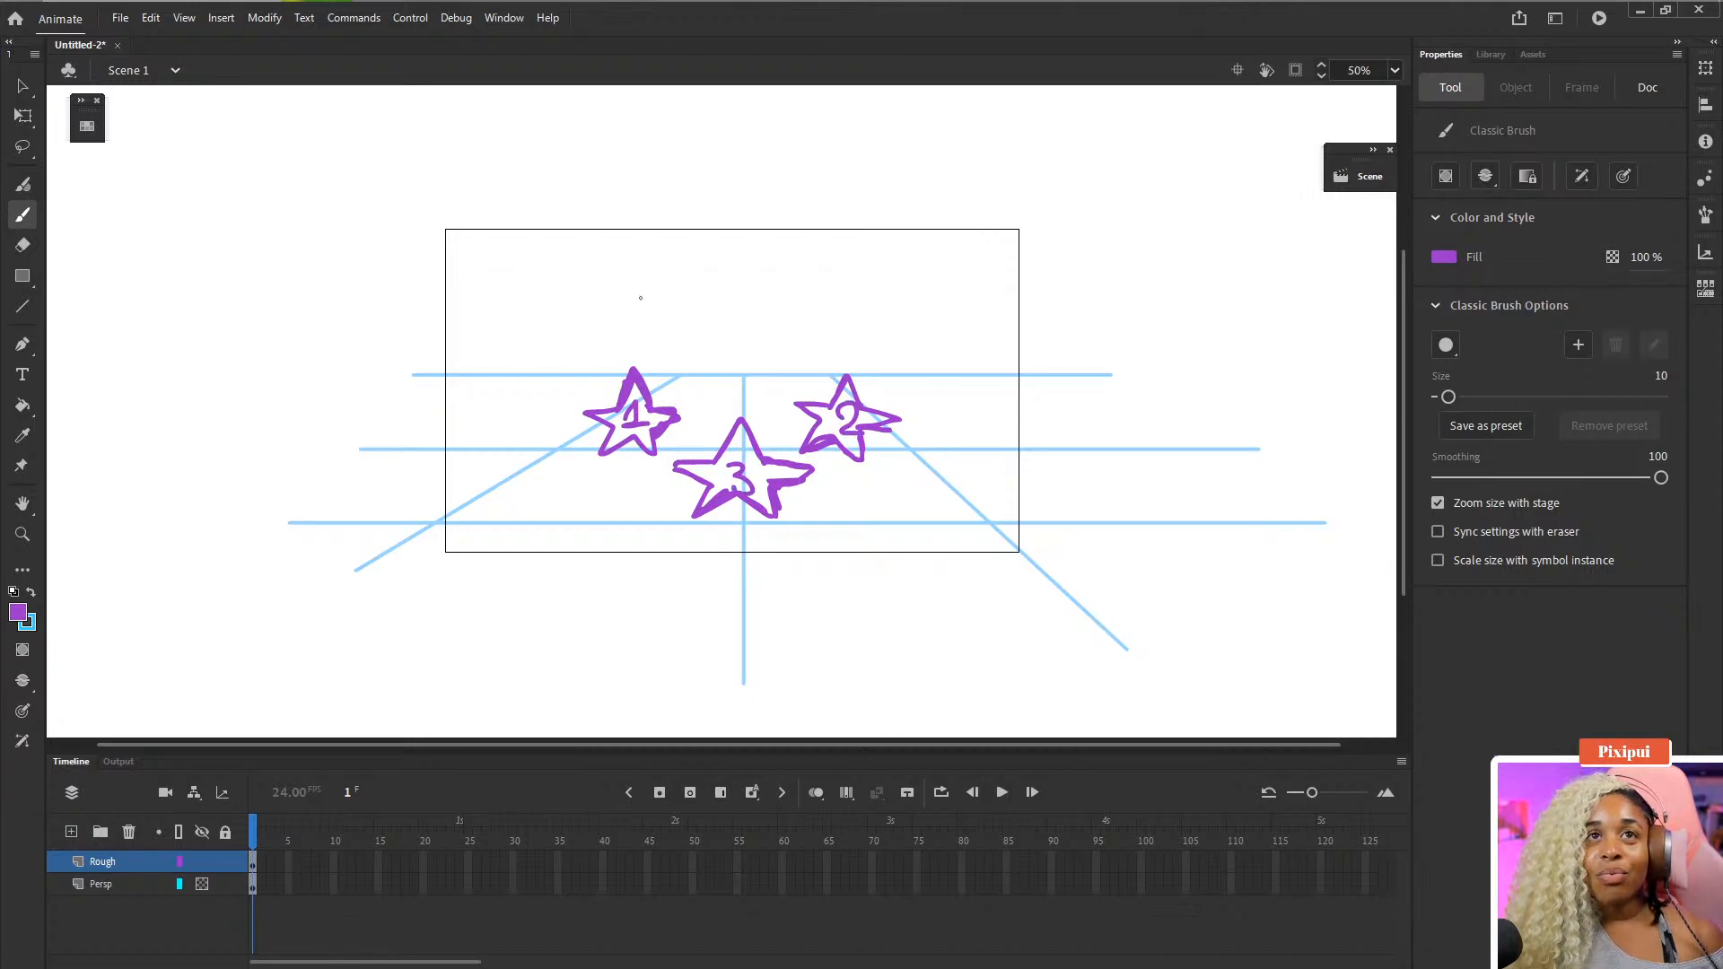
- Sketch arcing motion paths between the stars and undo them
mouse_move(640, 366)
left_mouse_down()
mouse_move(655, 312)
mouse_move(714, 279)
mouse_move(772, 296)
mouse_move(837, 382)
mouse_move(797, 323)
mouse_move(749, 364)
mouse_move(734, 420)
mouse_move(726, 359)
mouse_move(661, 363)
left_mouse_up()
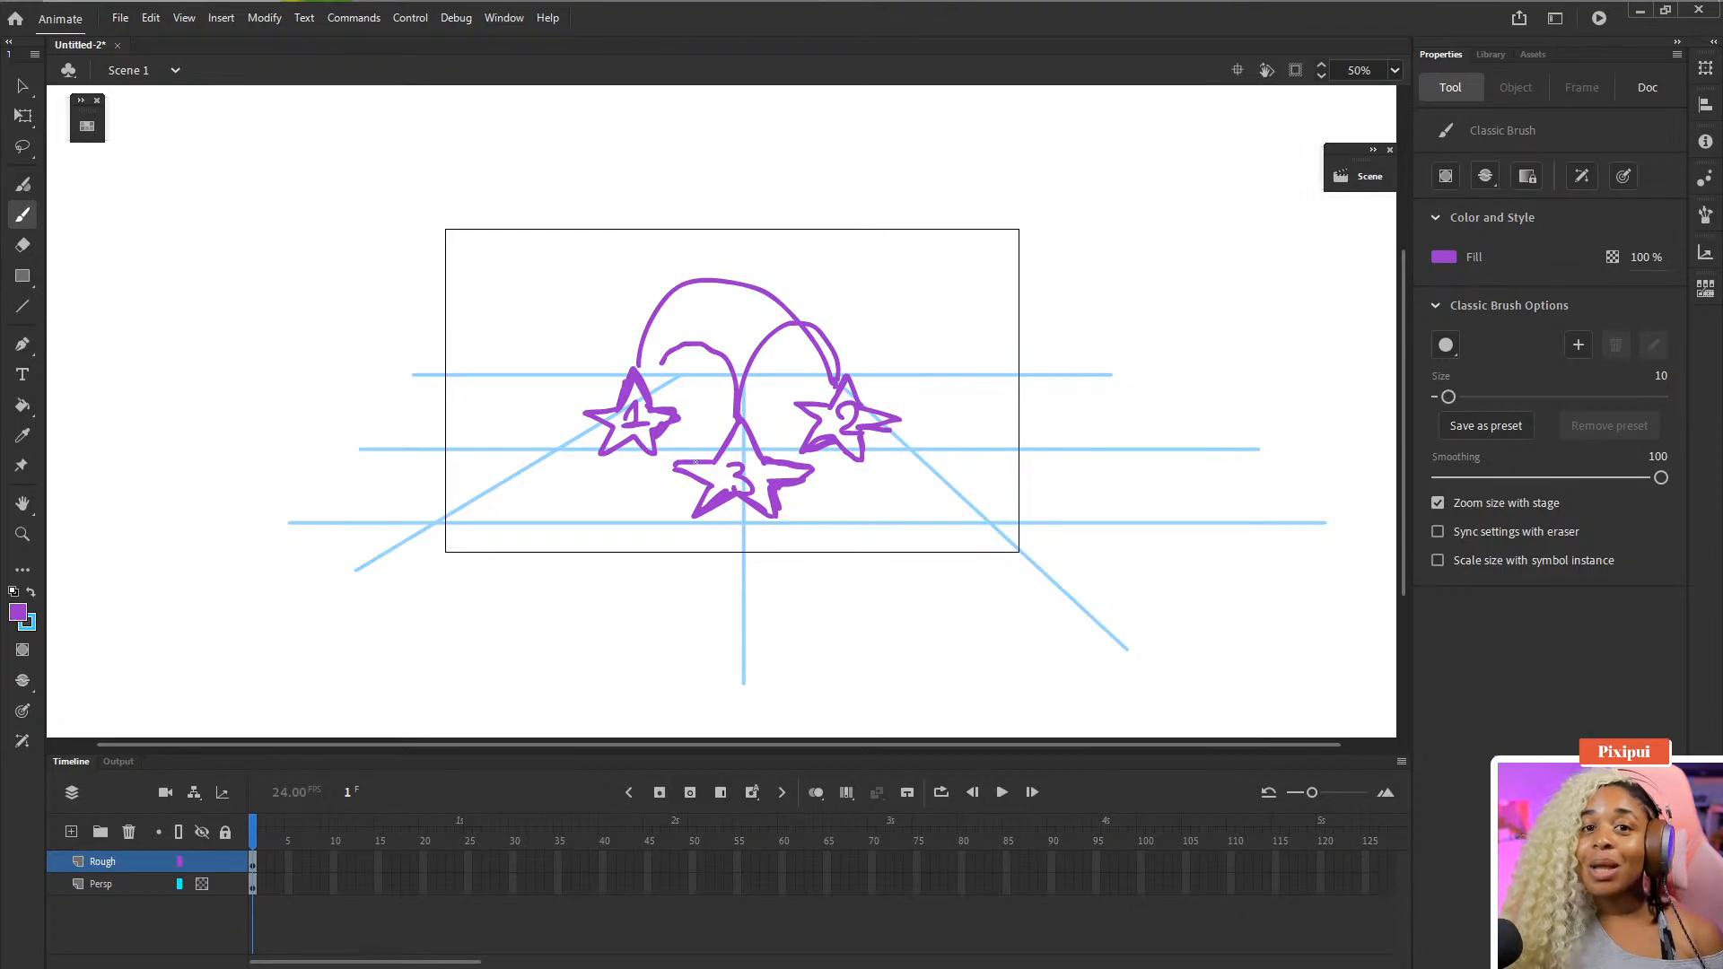
key("ctrl+z")
key("ctrl+z")
key("ctrl+z")
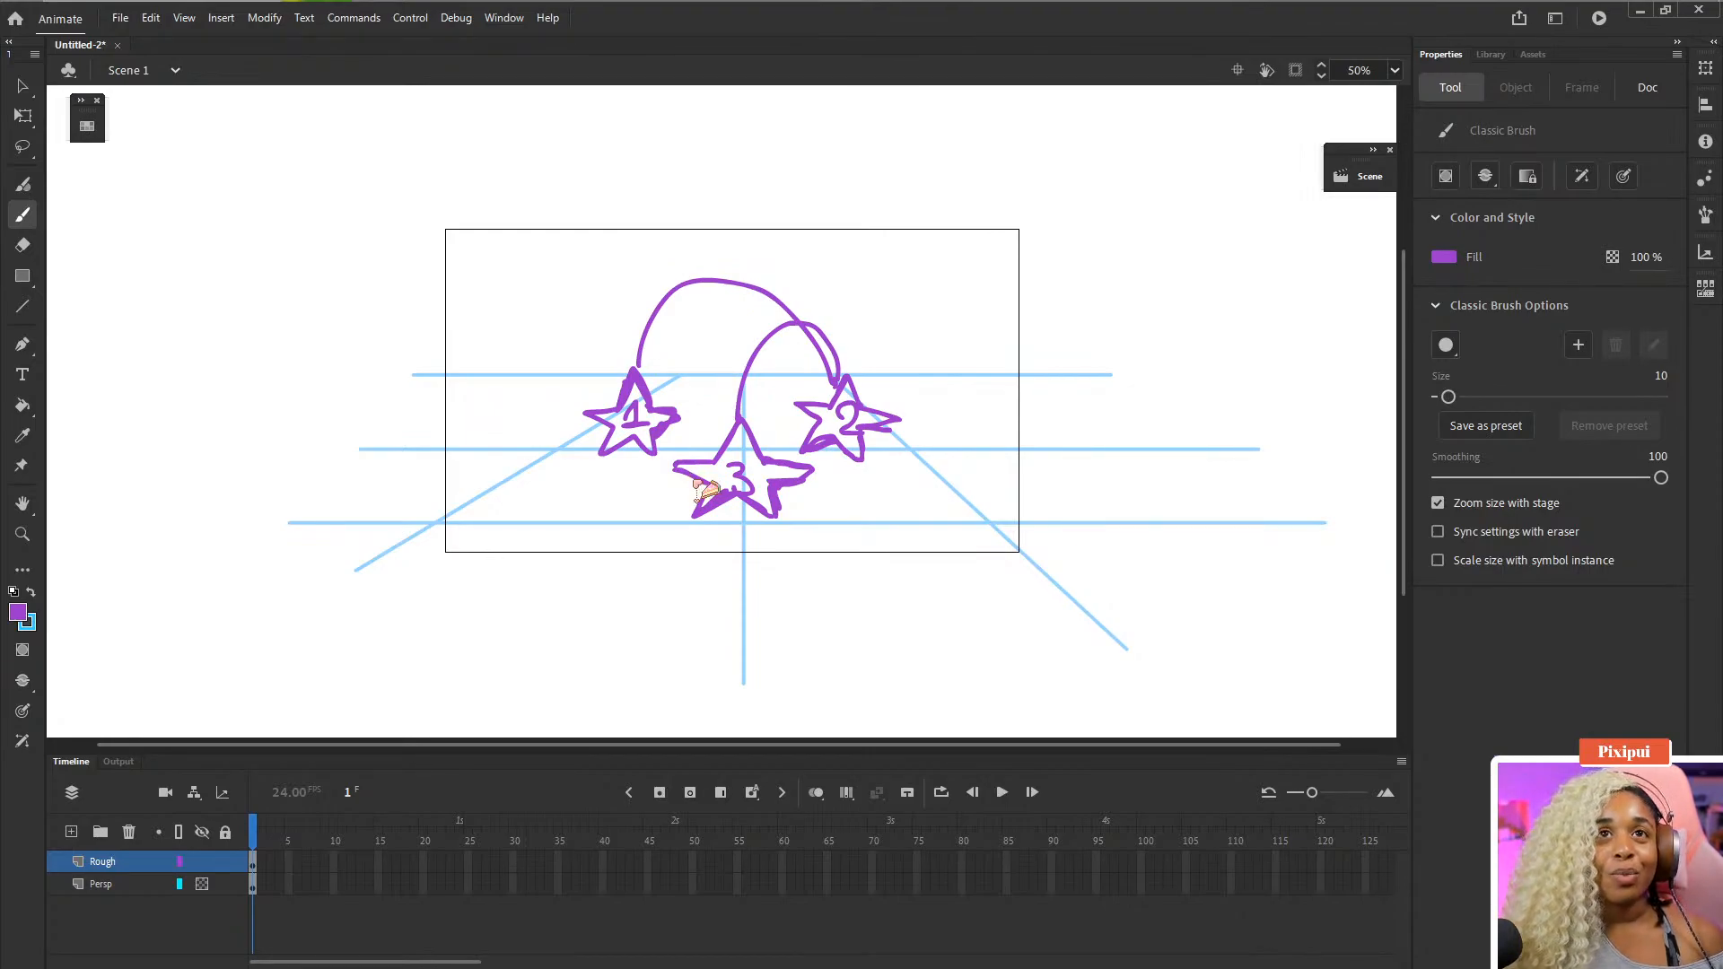
- Add a new layer, move it to the top of the layer stack, and name it Star
left_click(131, 886)
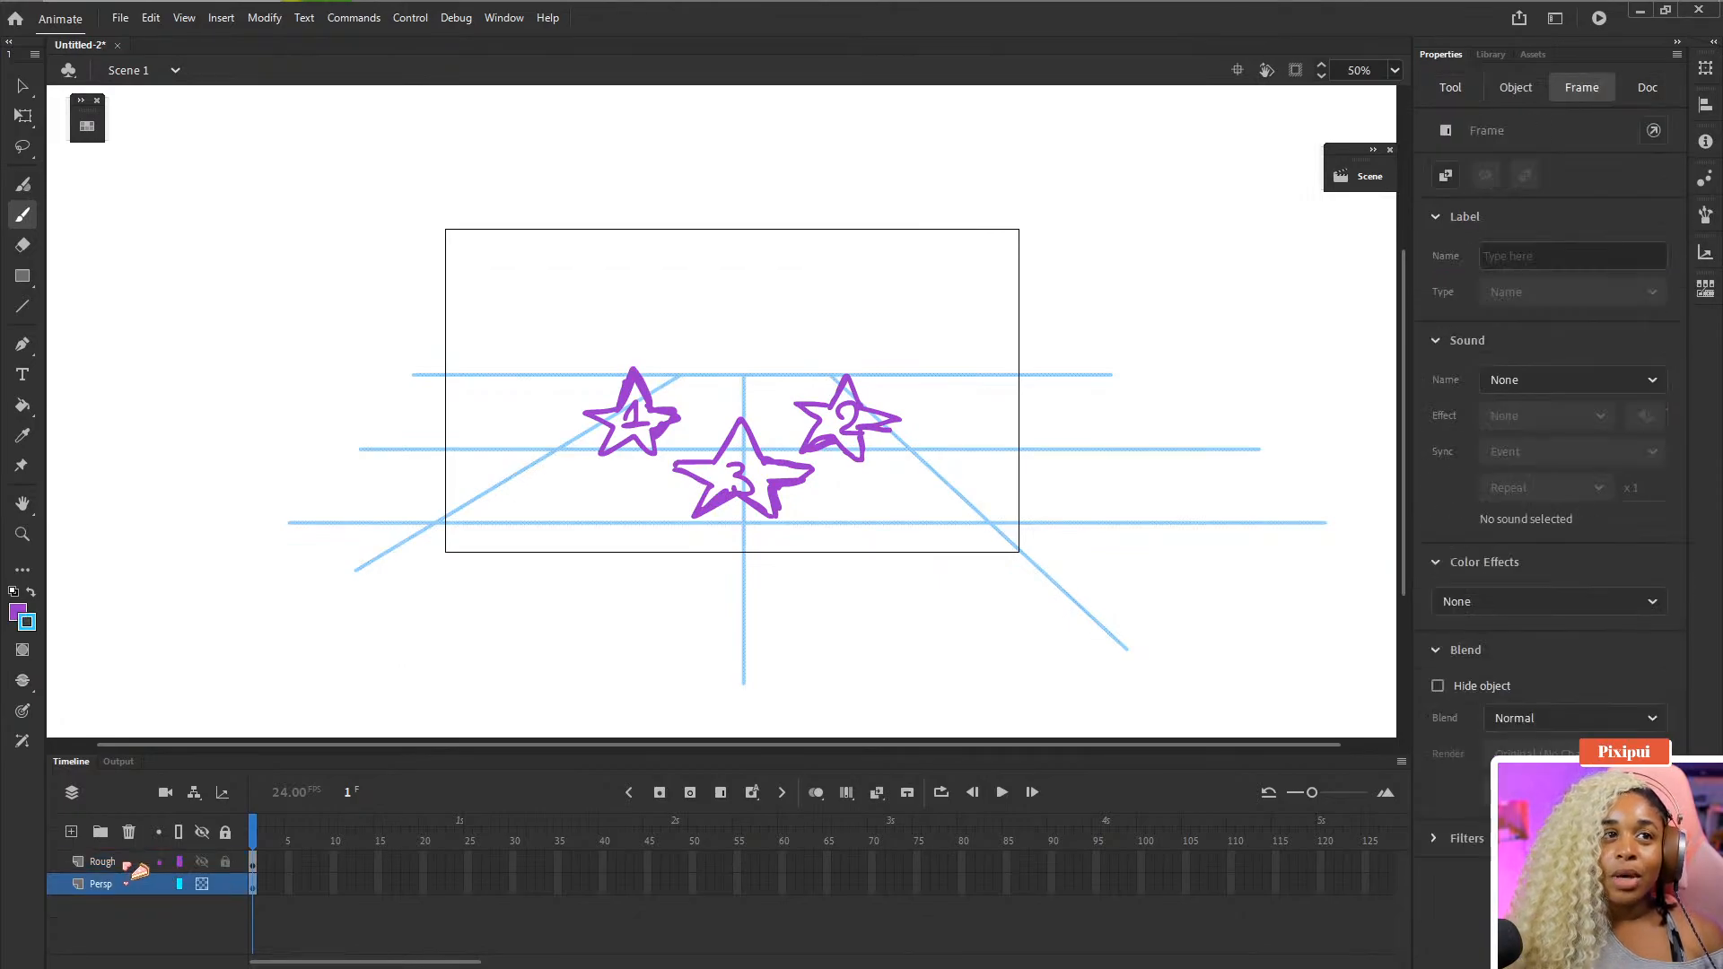
left_click(270, 844)
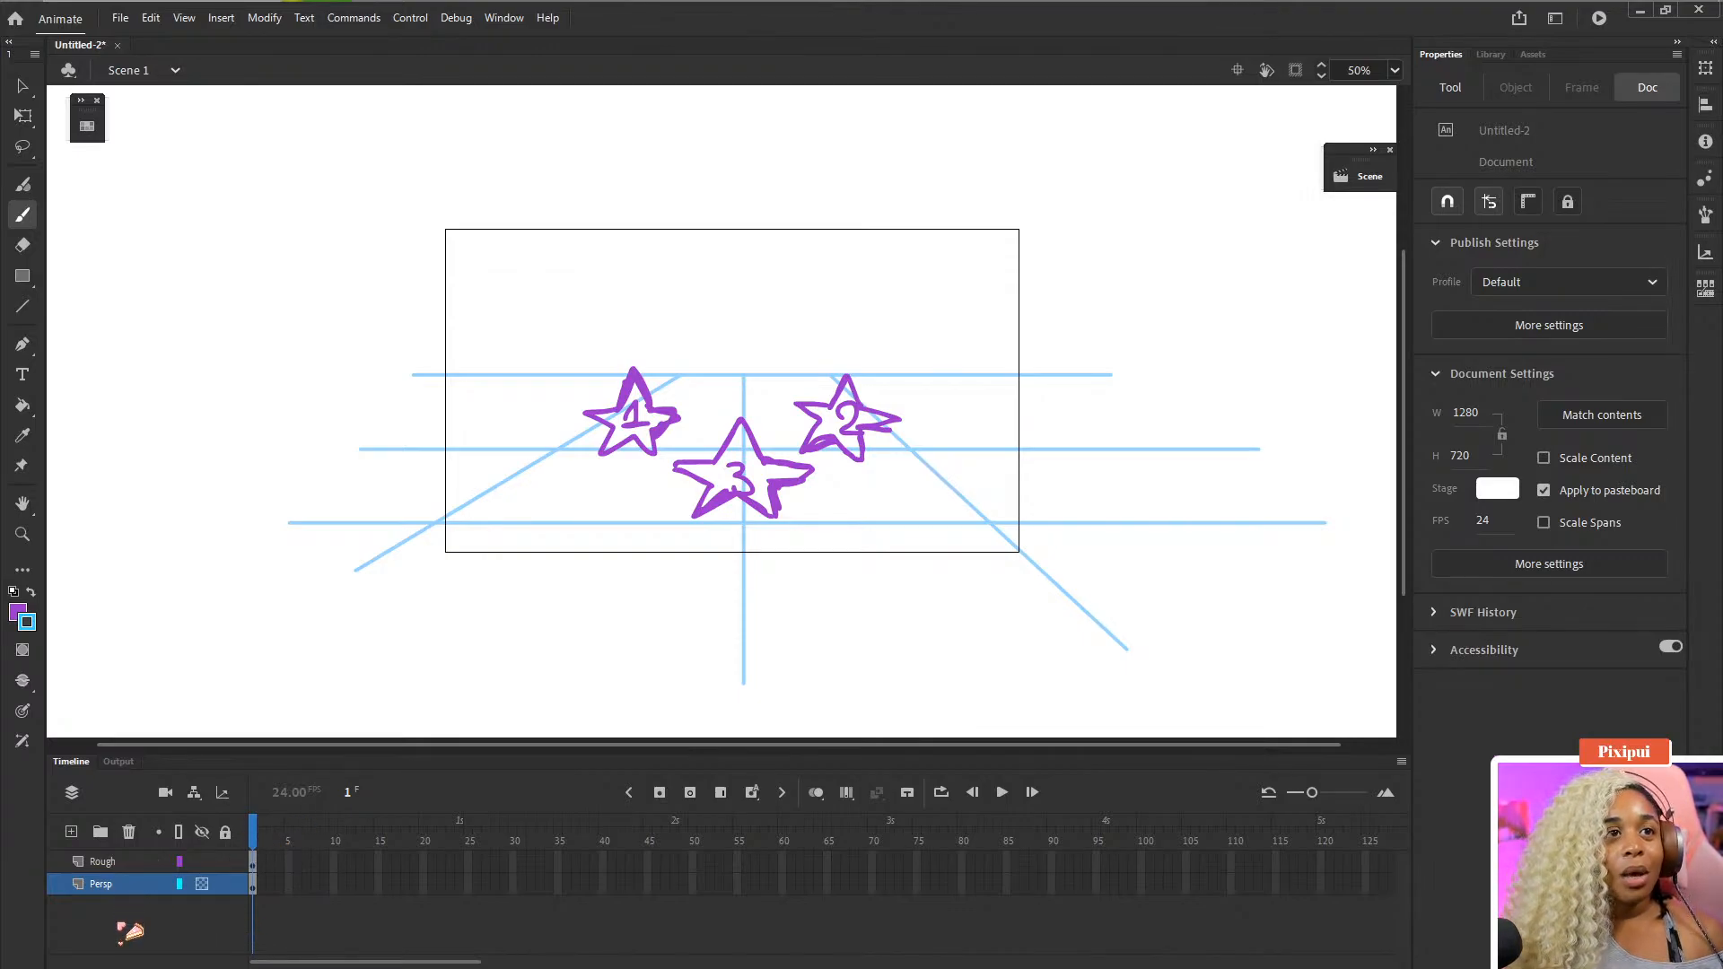
left_click(71, 832)
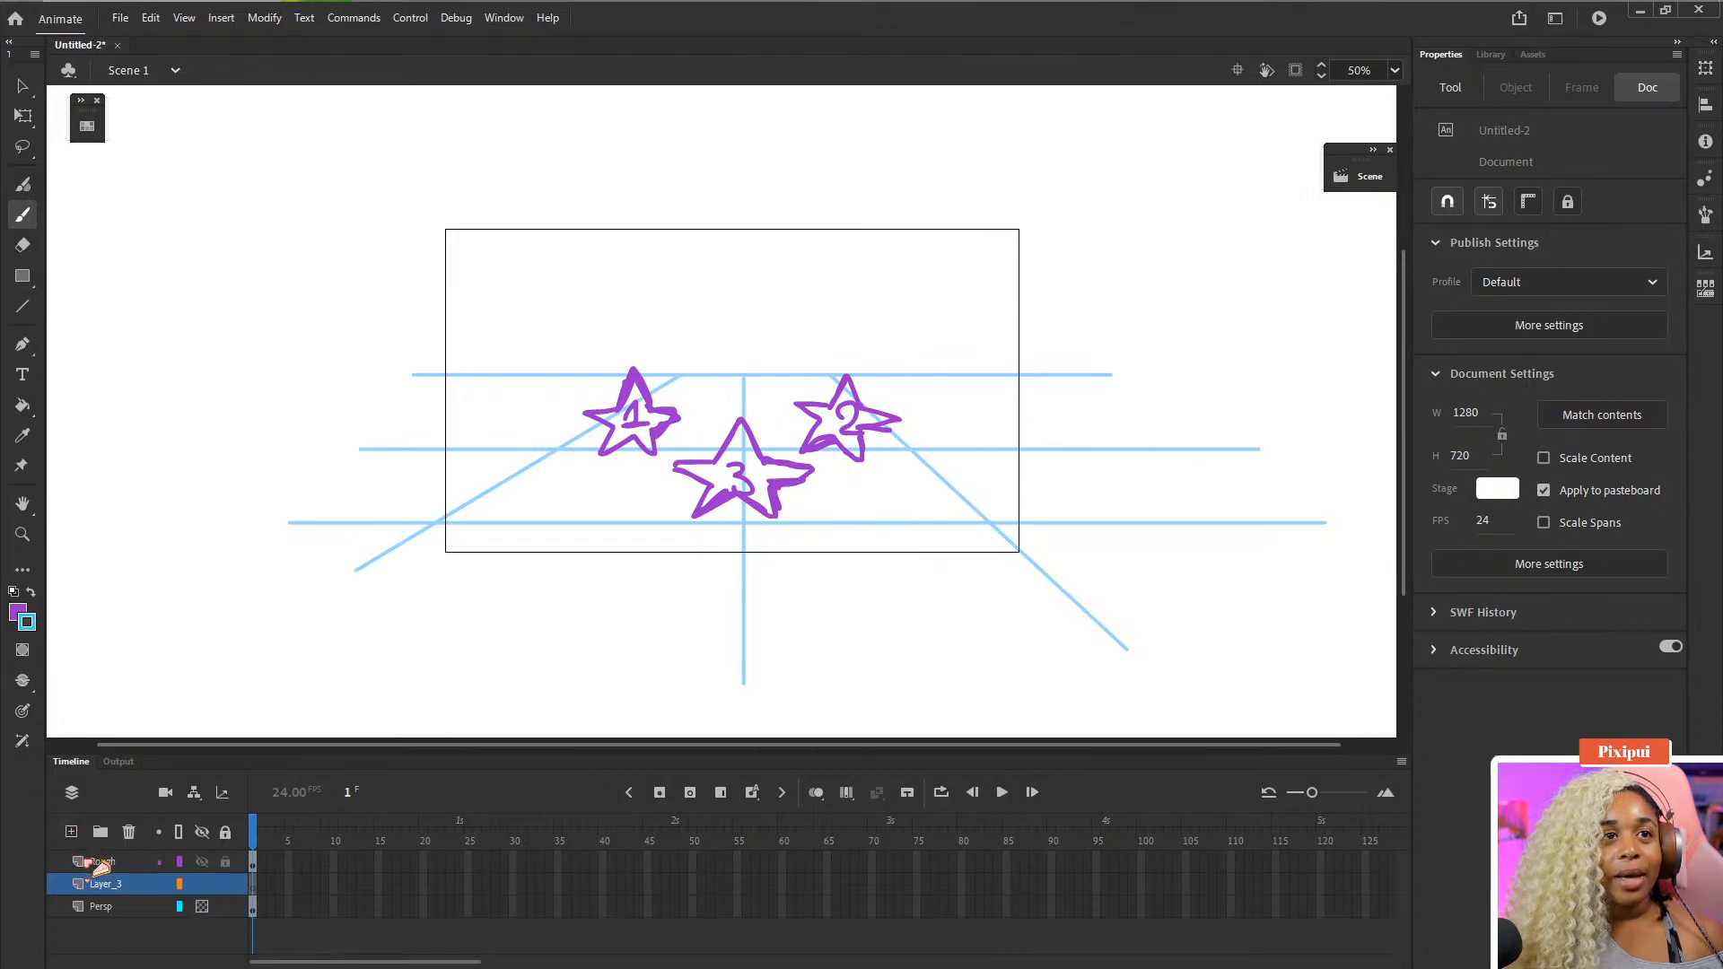
left_click_drag(95, 884, 106, 853)
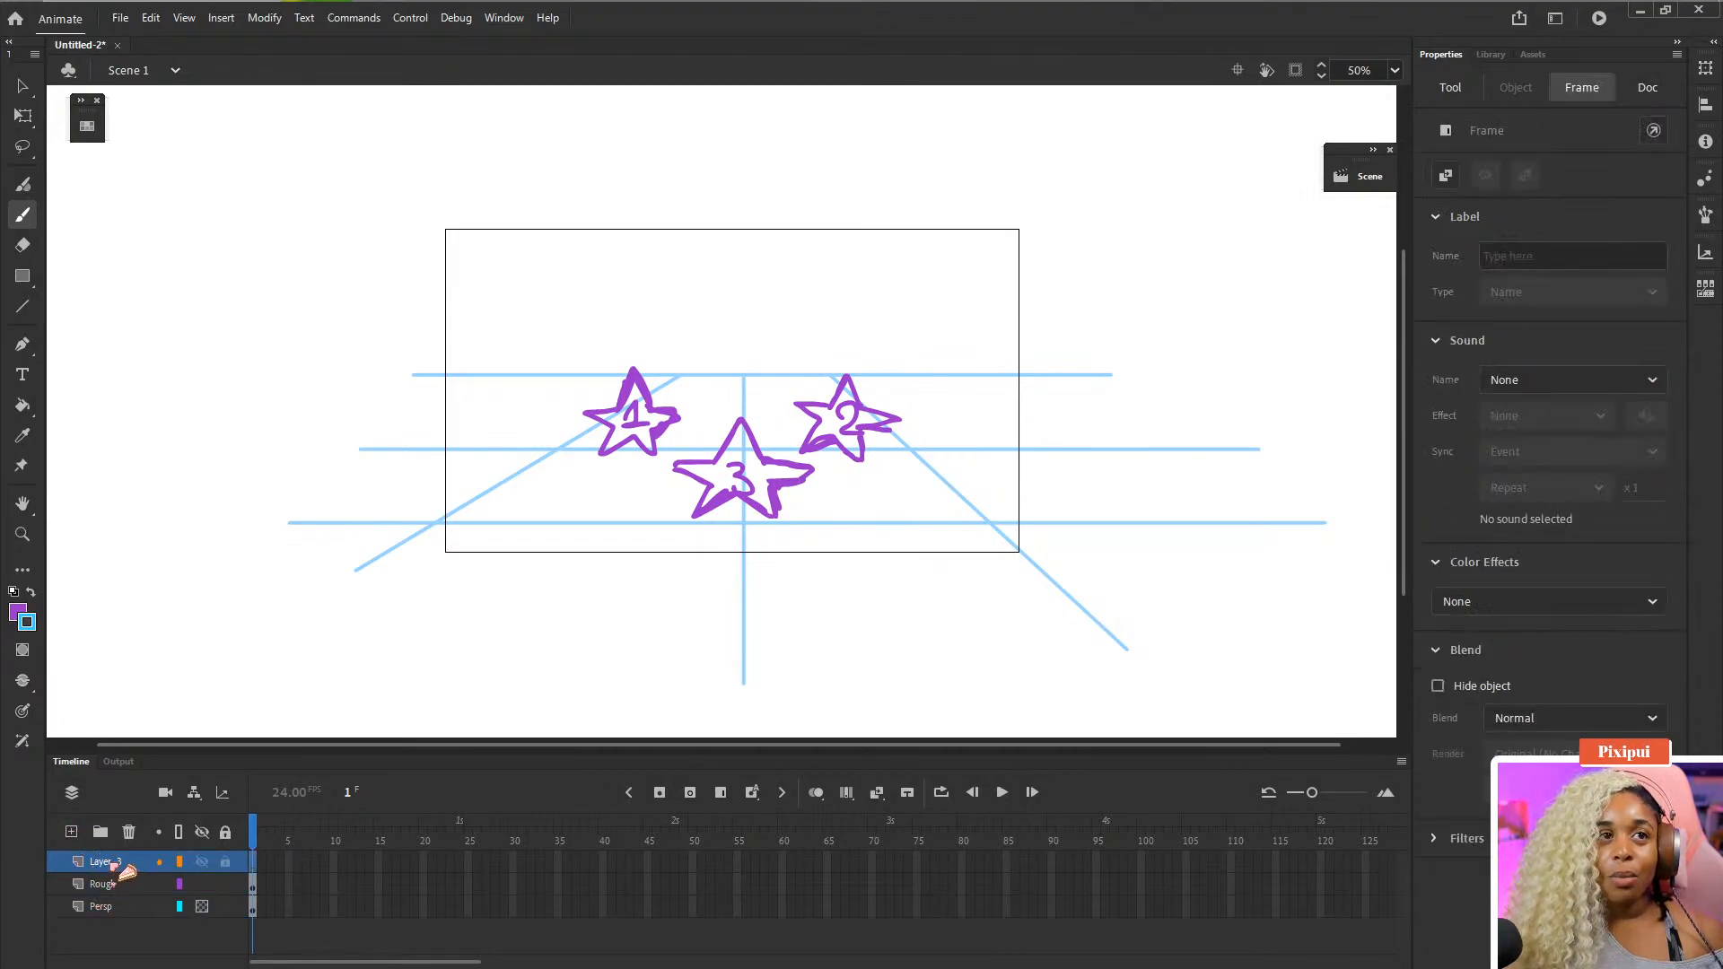
double_click(105, 861)
type("Star")
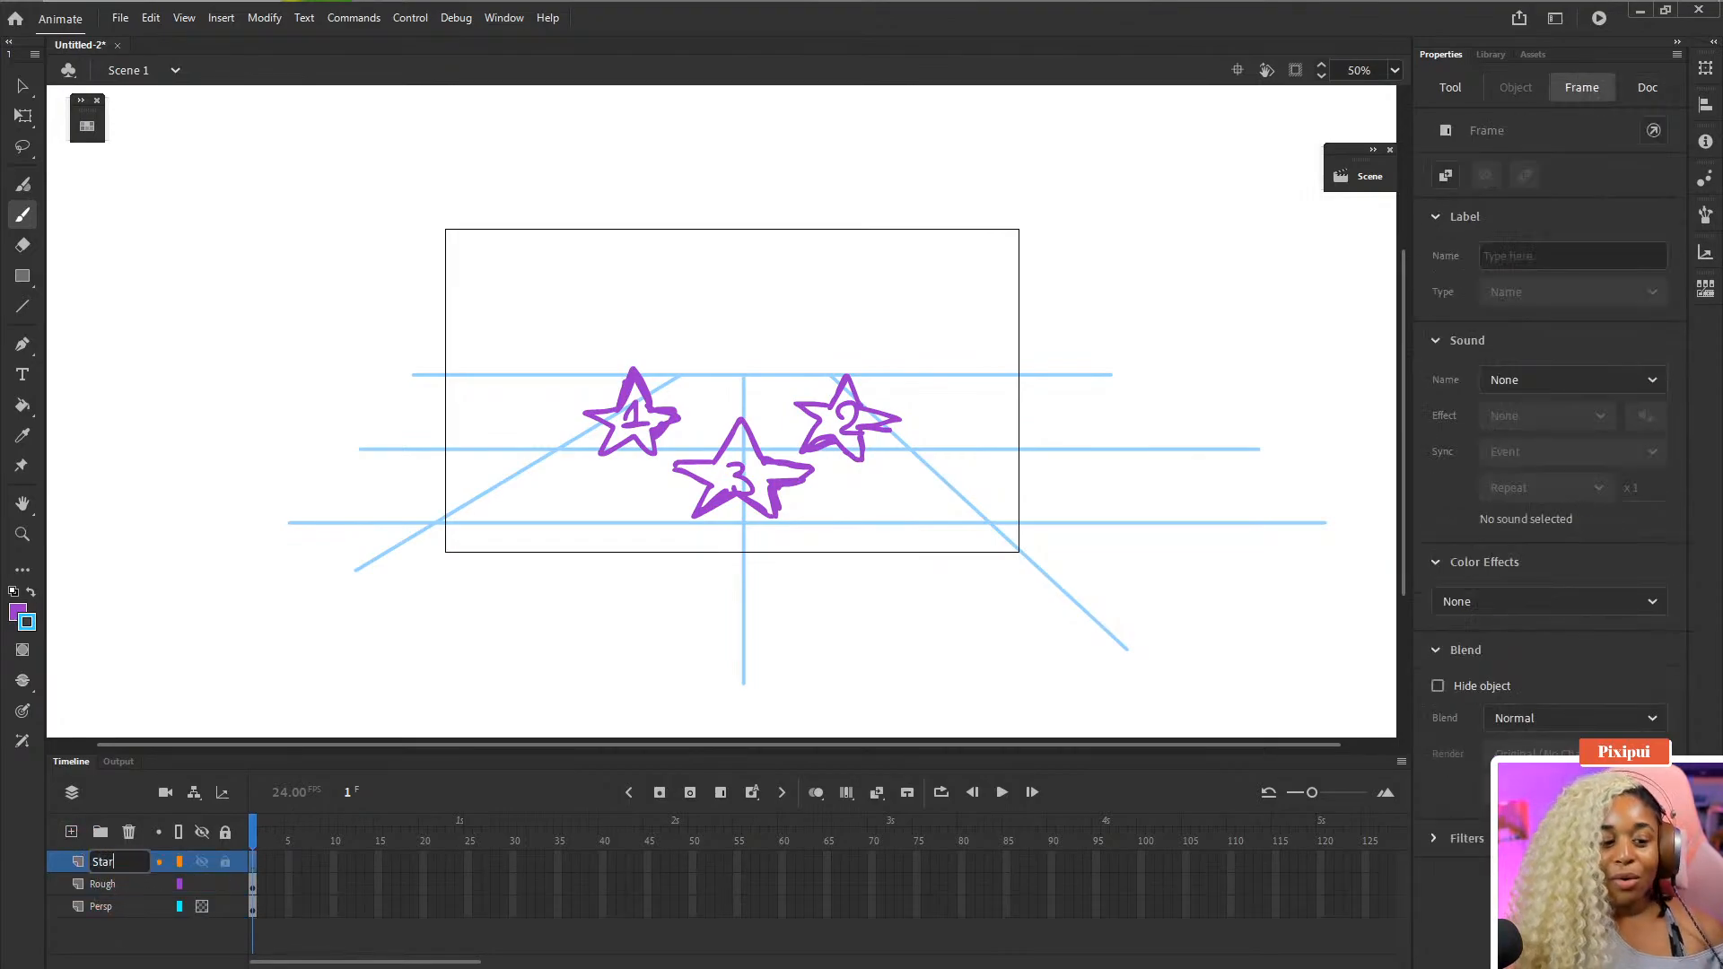
key("Return")
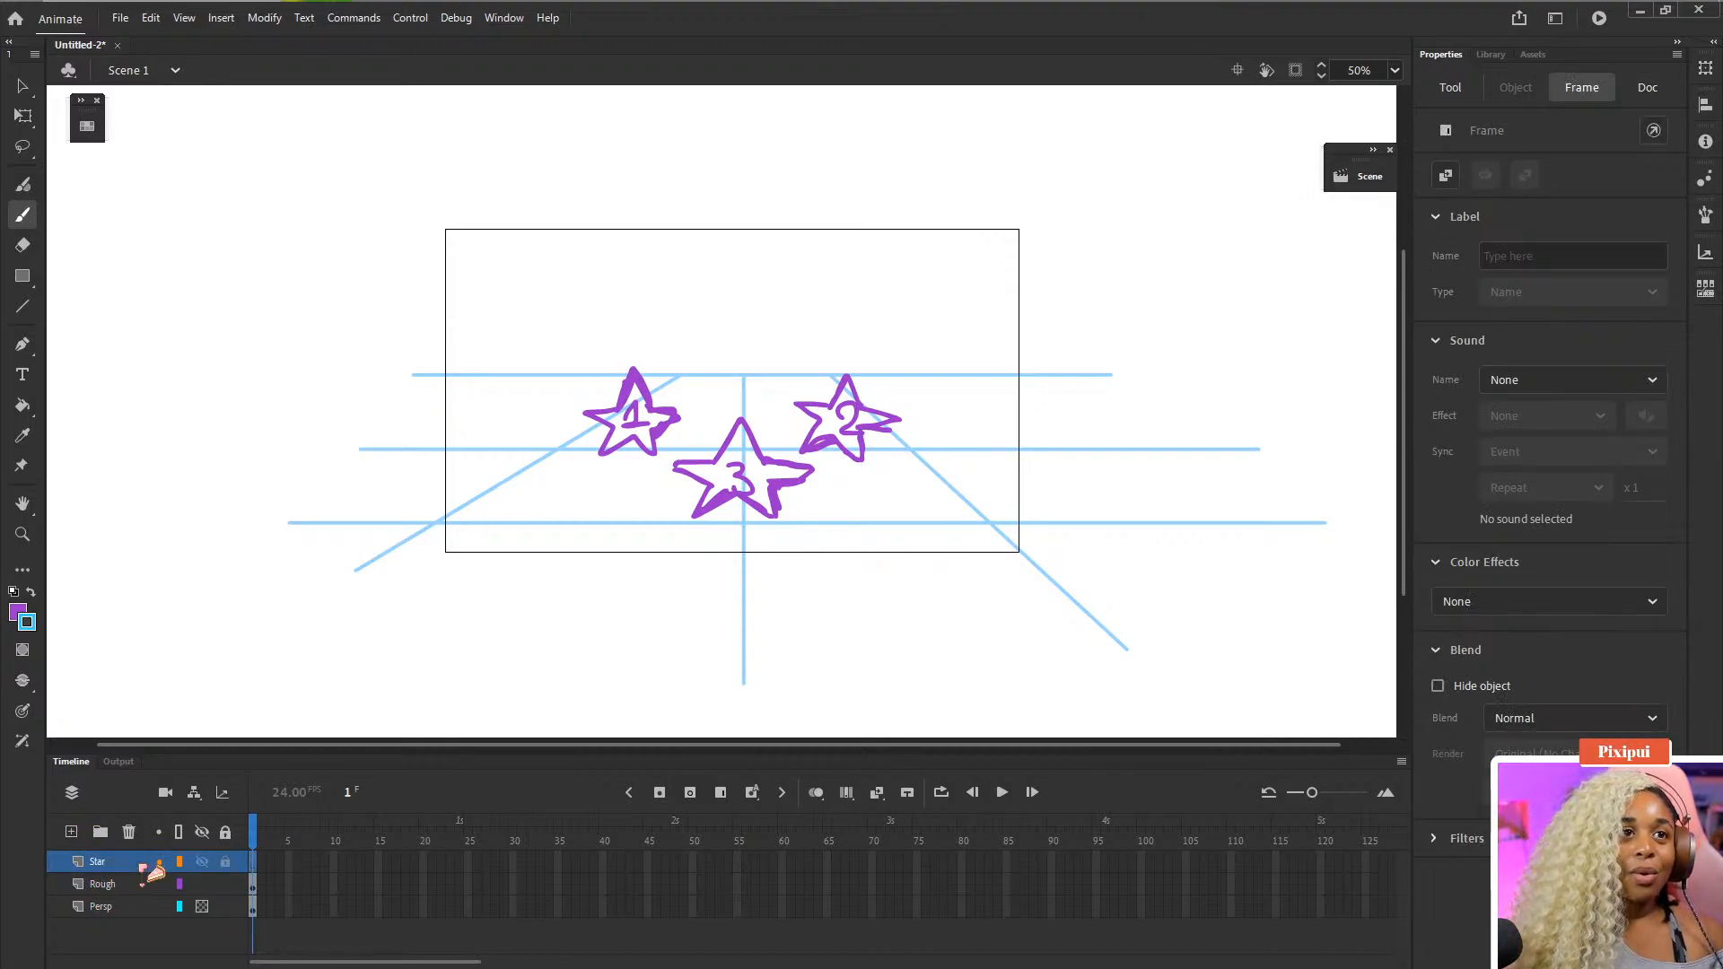
- Extend both the Rough and Persp layers to frame 15 by inserting frames
left_click(148, 886)
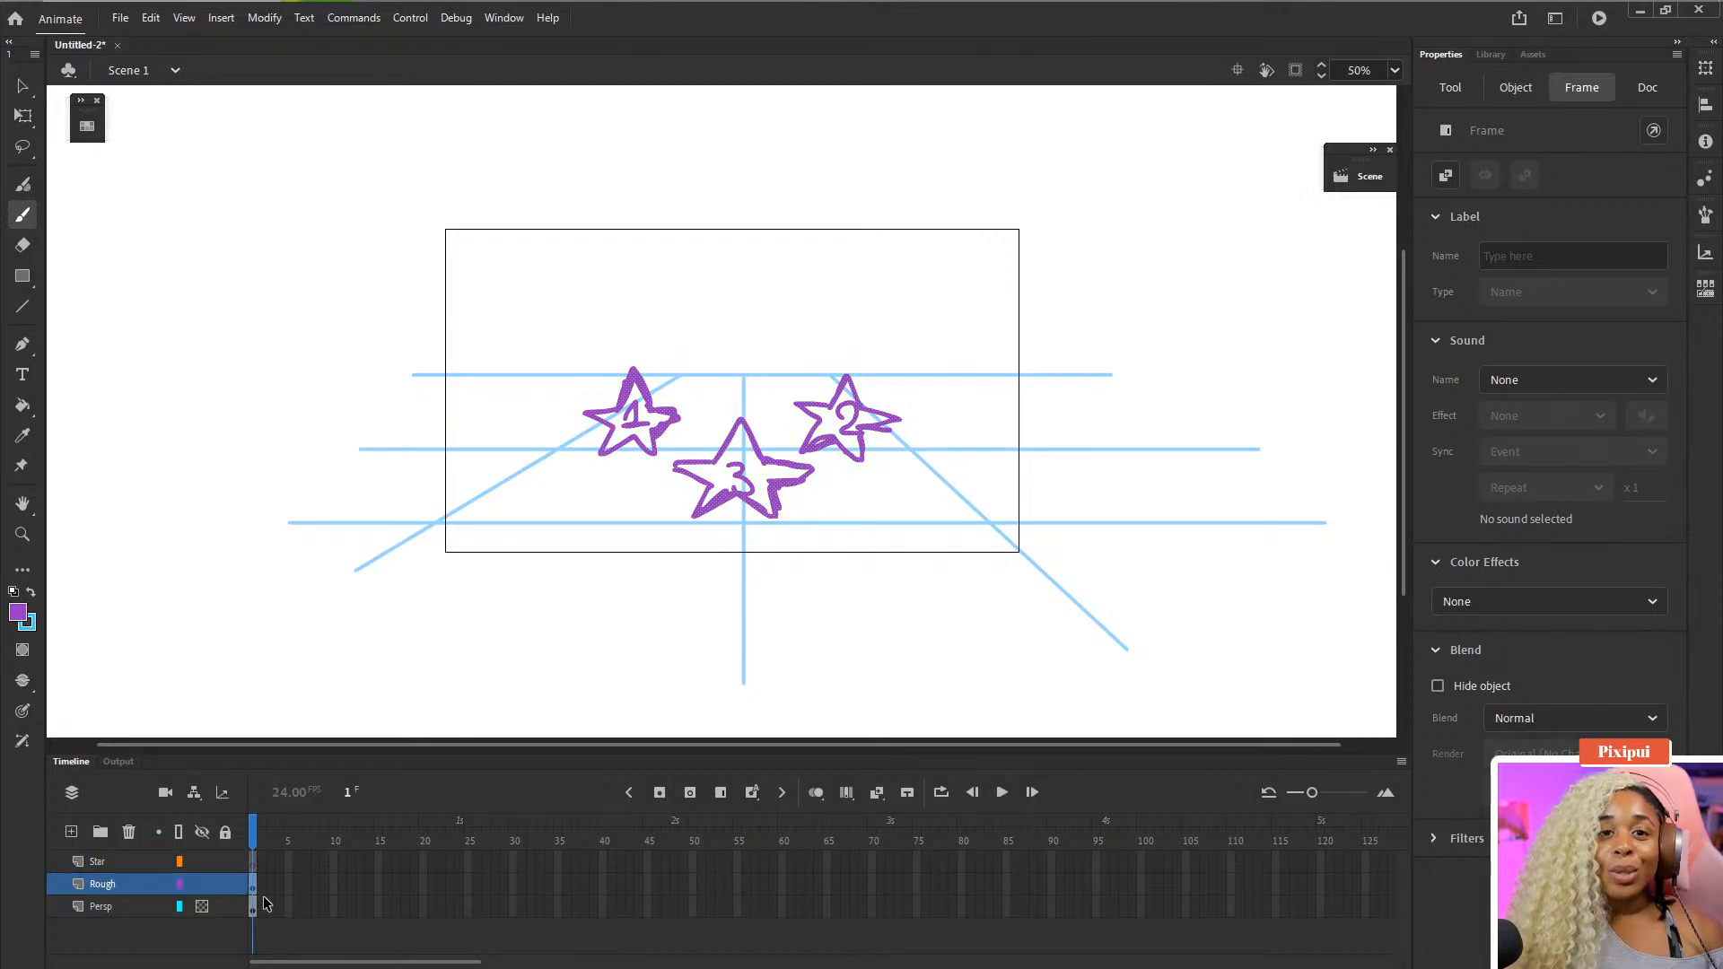
left_click(126, 911, "shift")
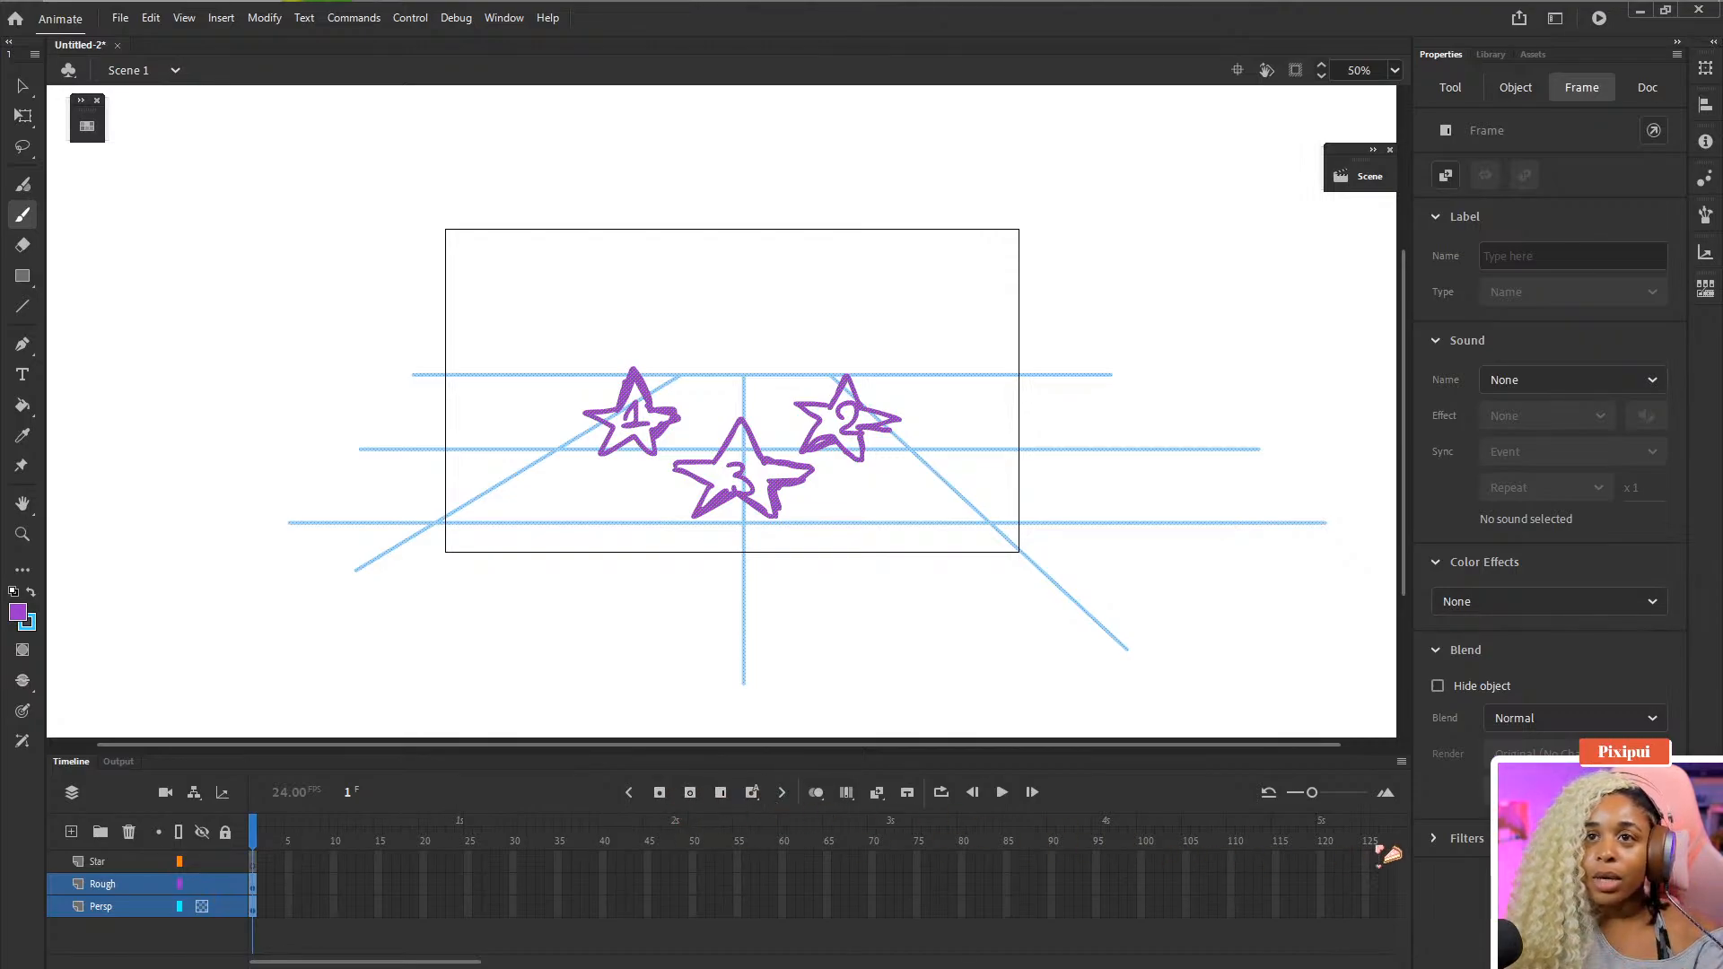
left_click(1401, 761)
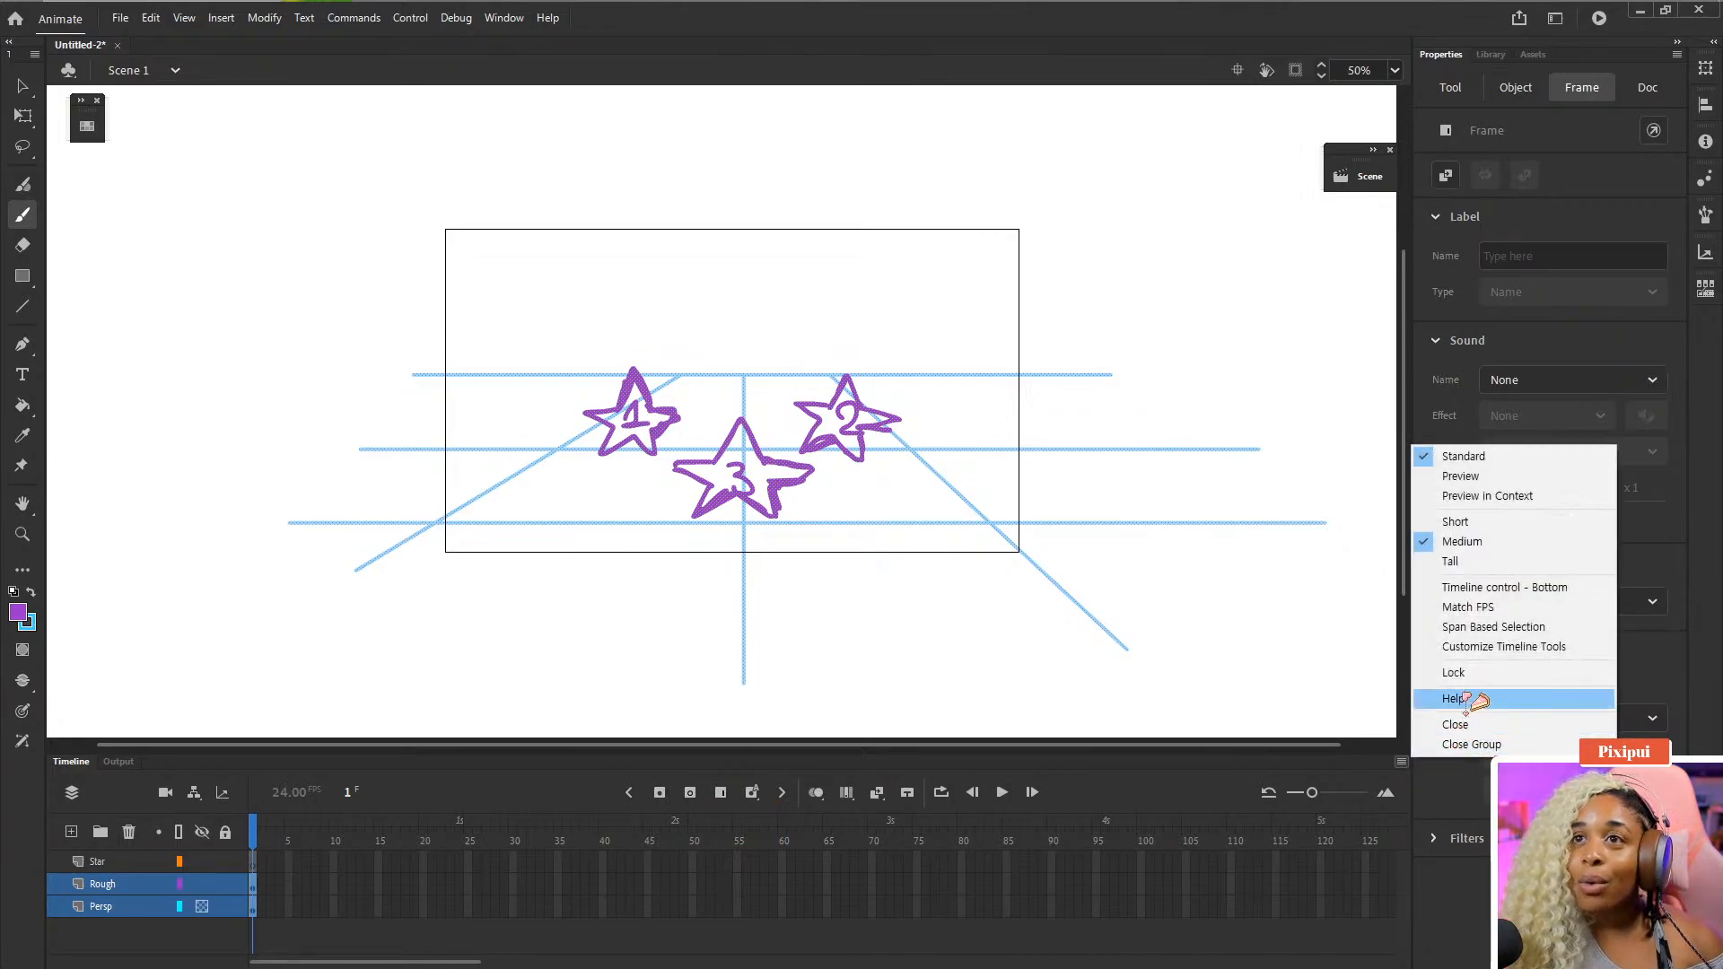
left_click(1493, 647)
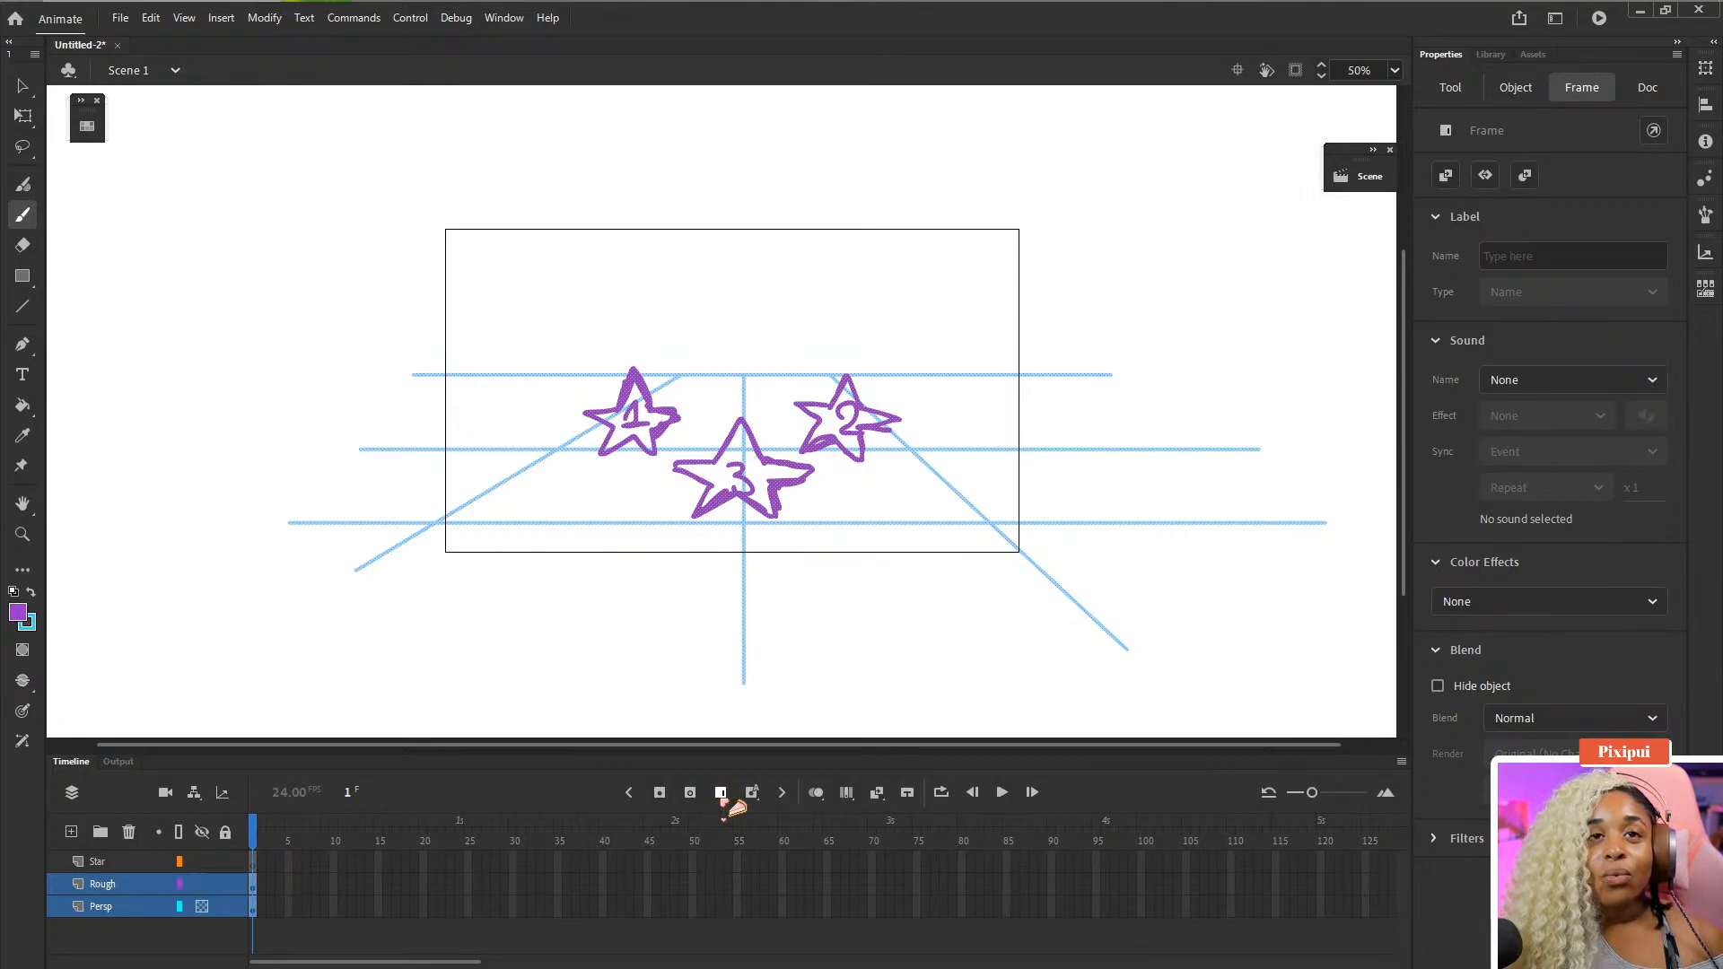
left_click(723, 801)
left_click(723, 801)
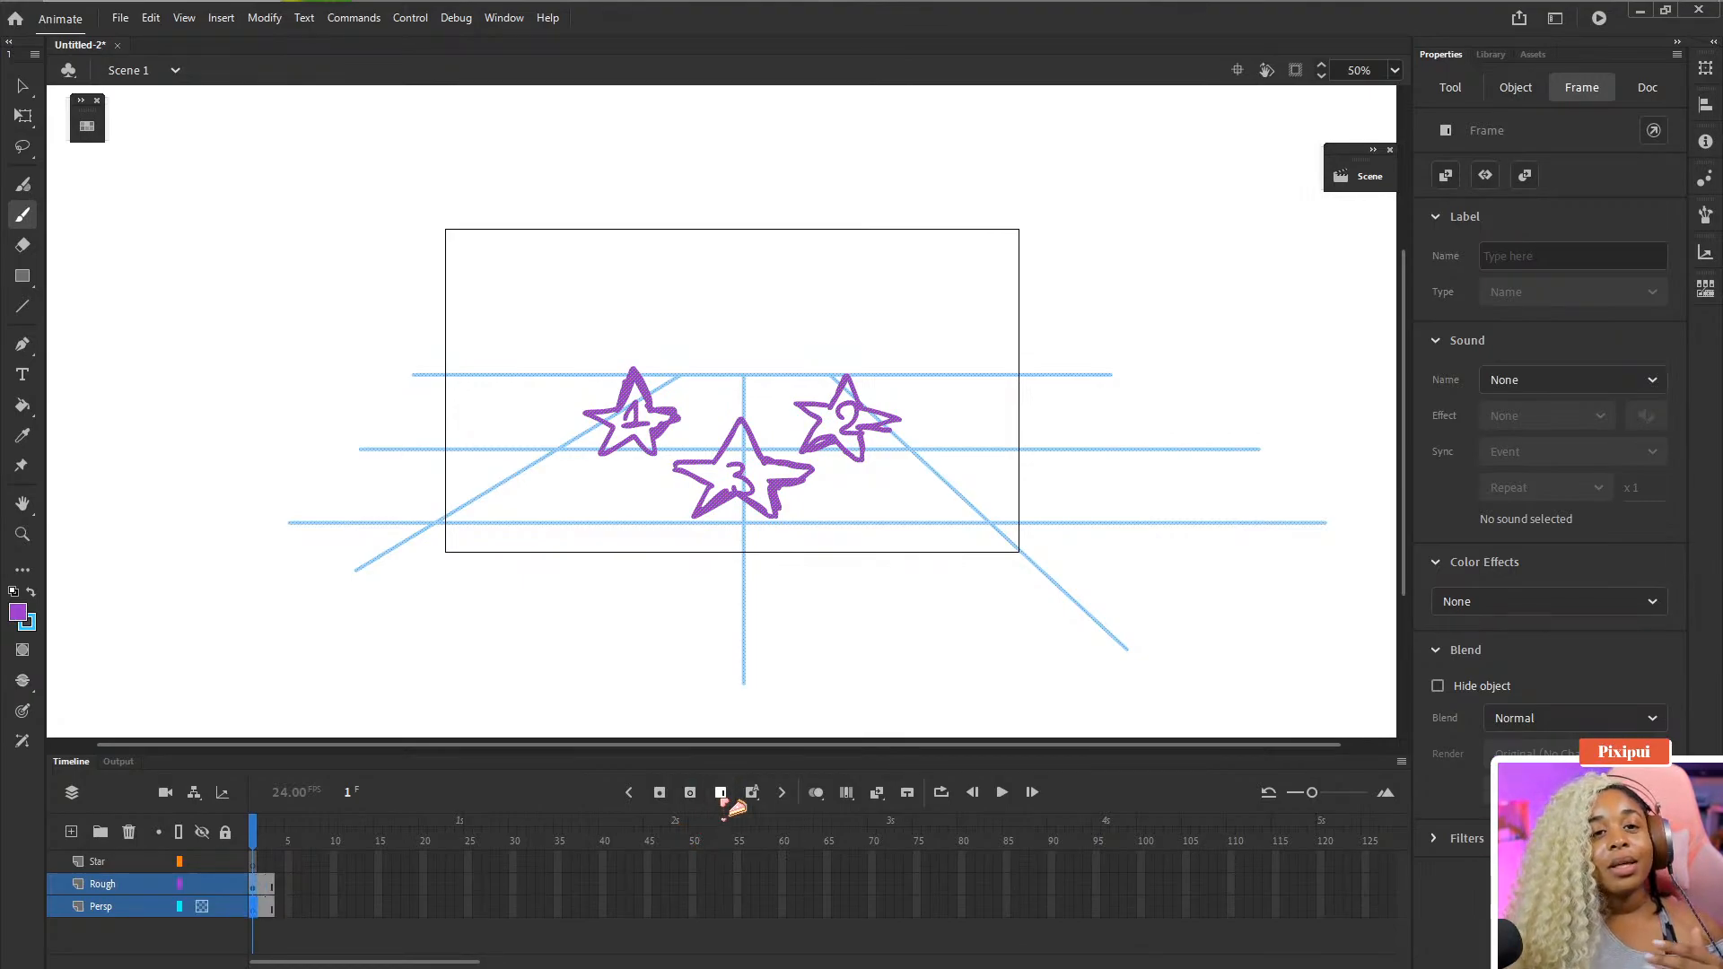
left_click(724, 801)
left_click(723, 801)
left_click(723, 801)
left_click(723, 801)
left_click(723, 801)
left_click(724, 802)
left_click(723, 801)
left_click(723, 801)
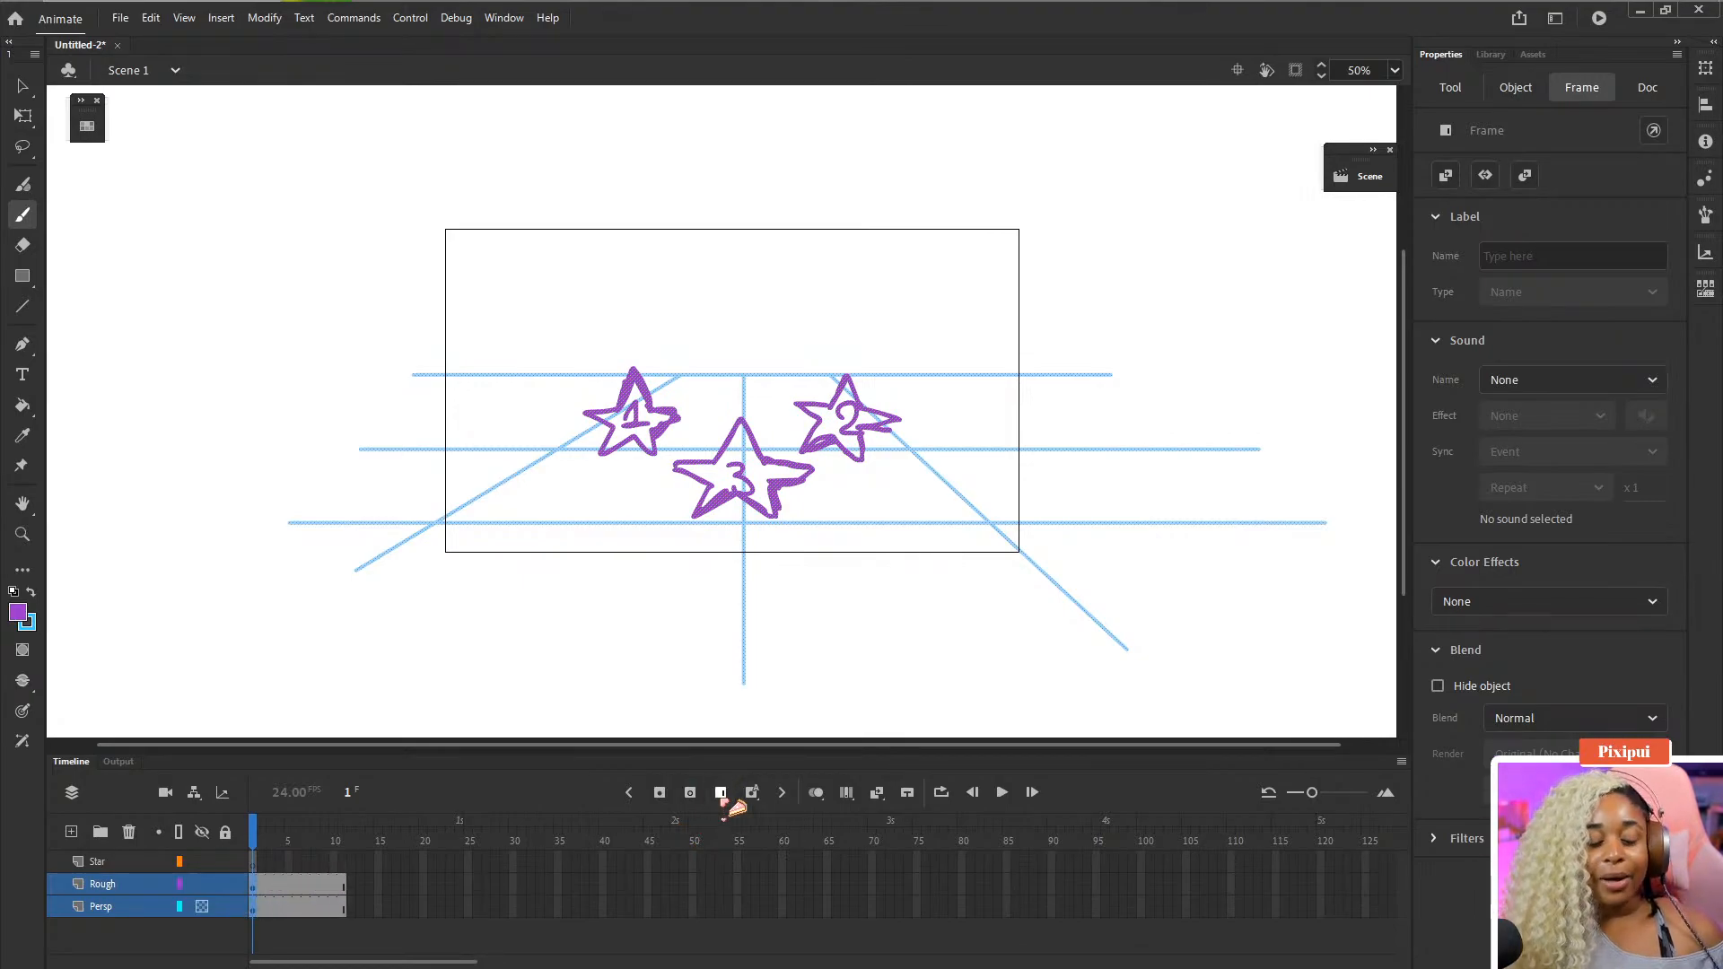
left_click(723, 801)
left_click(723, 801)
left_click(723, 801)
left_click(723, 801)
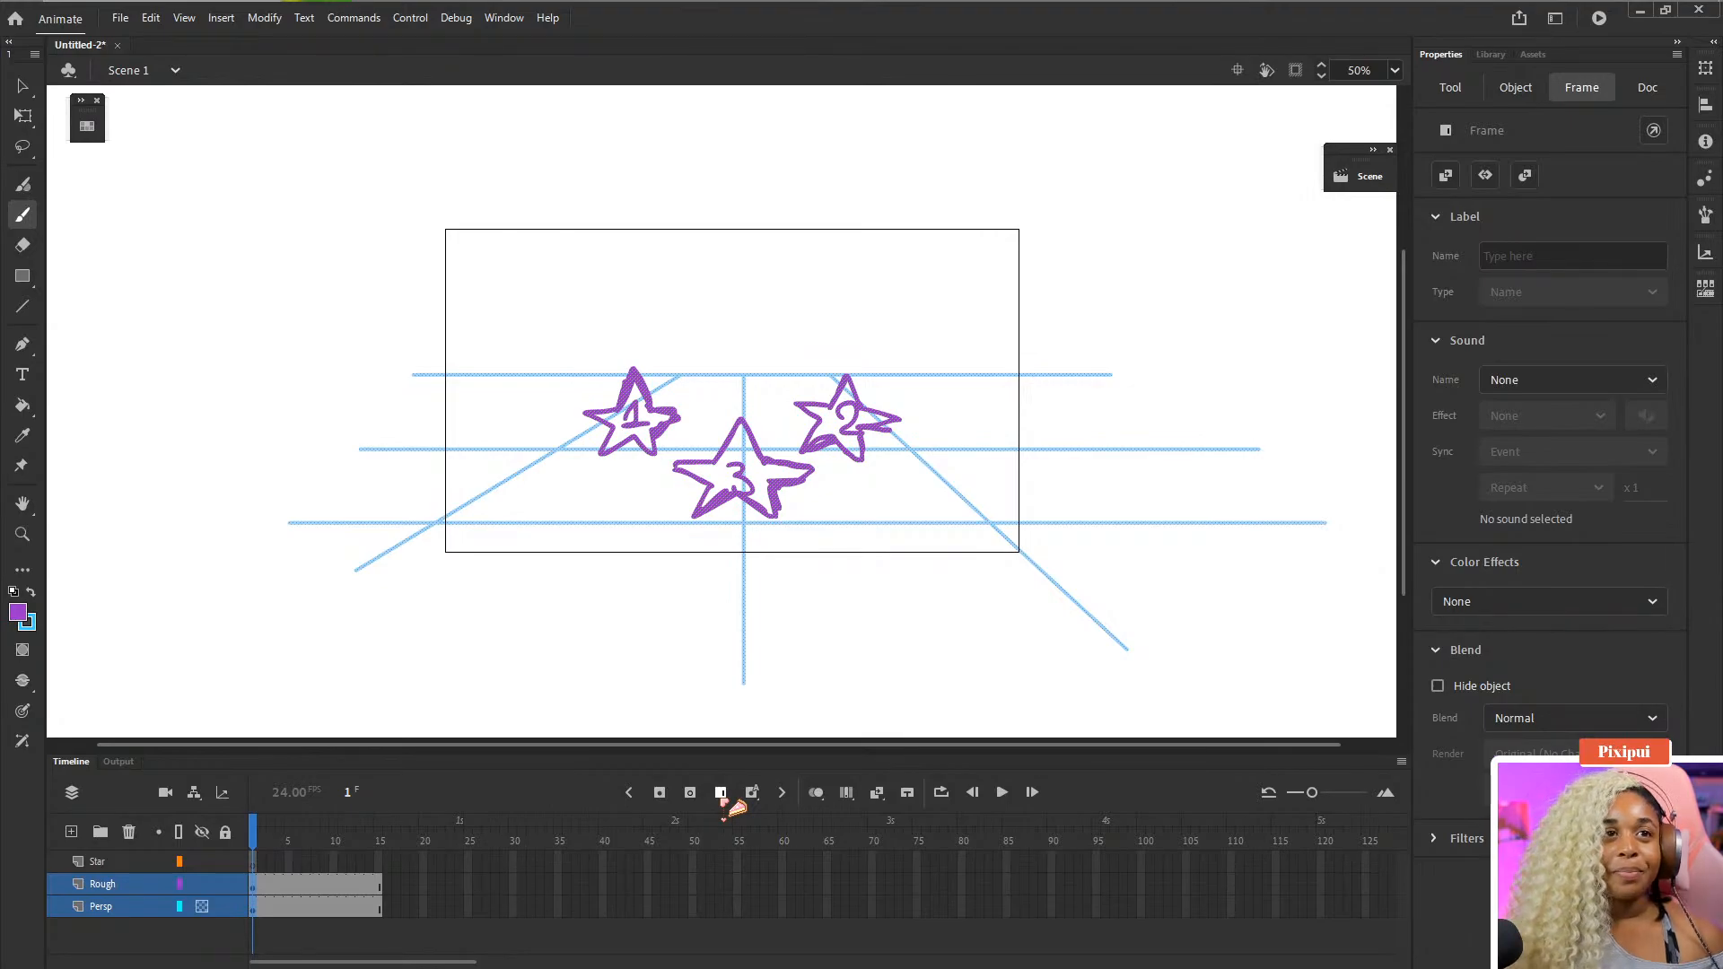
- Play back the timeline from the start
key("Return")
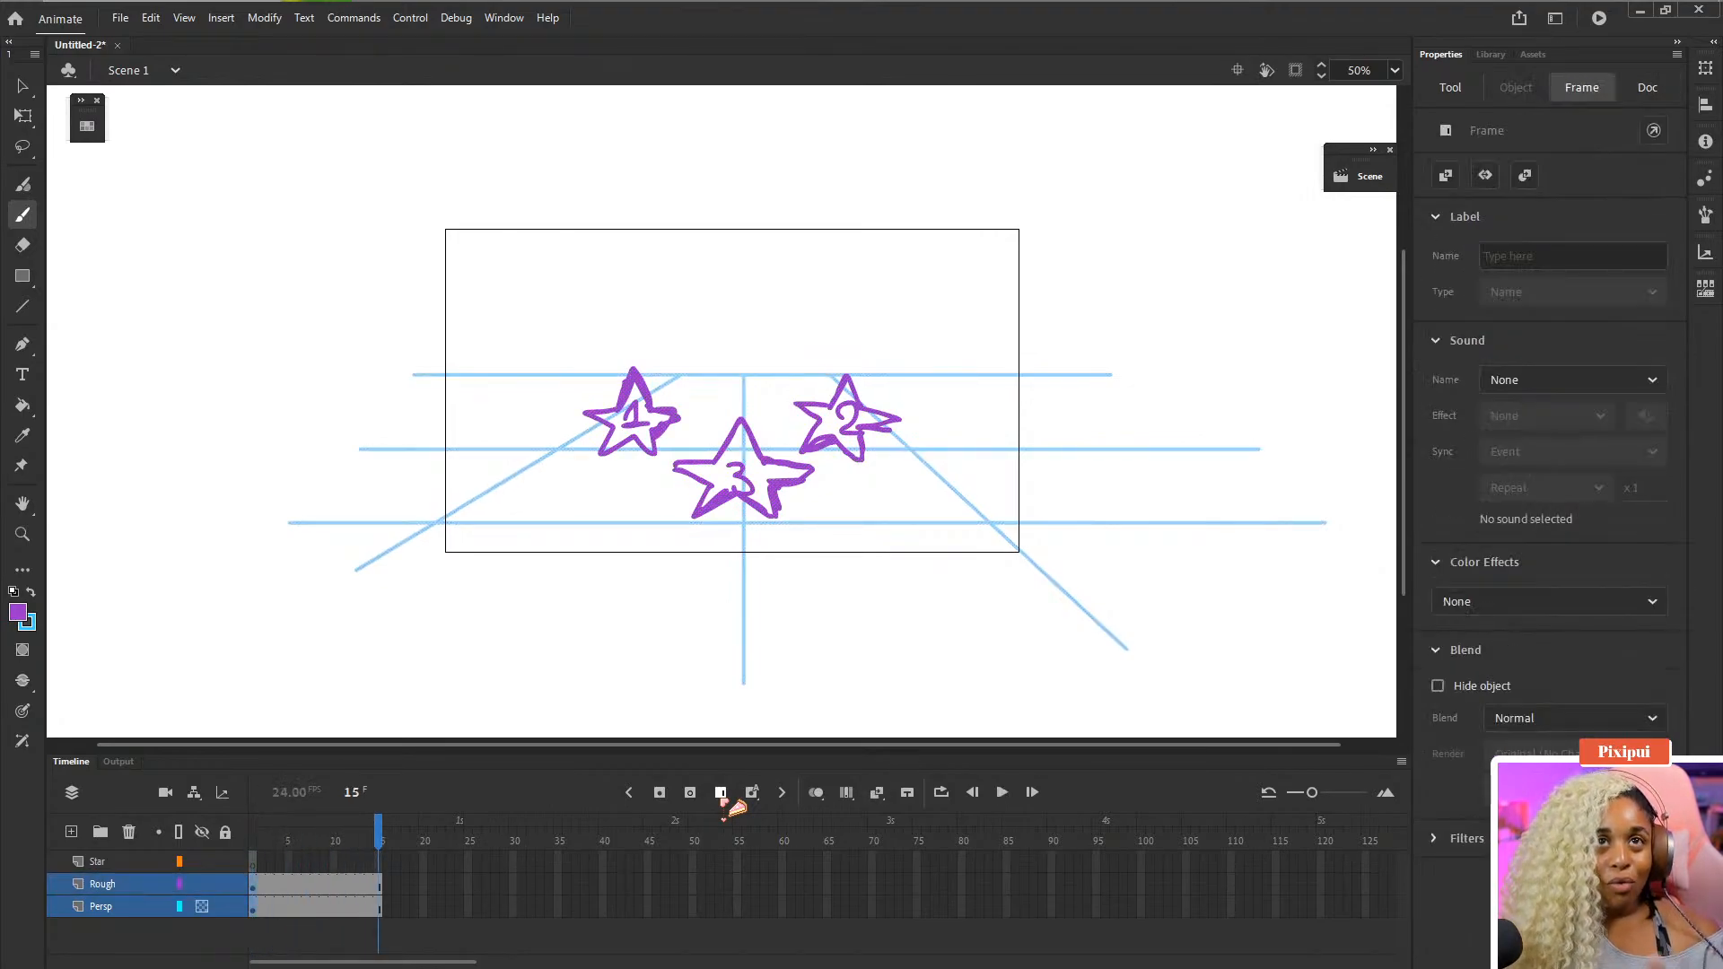
key("Return")
key("Return")
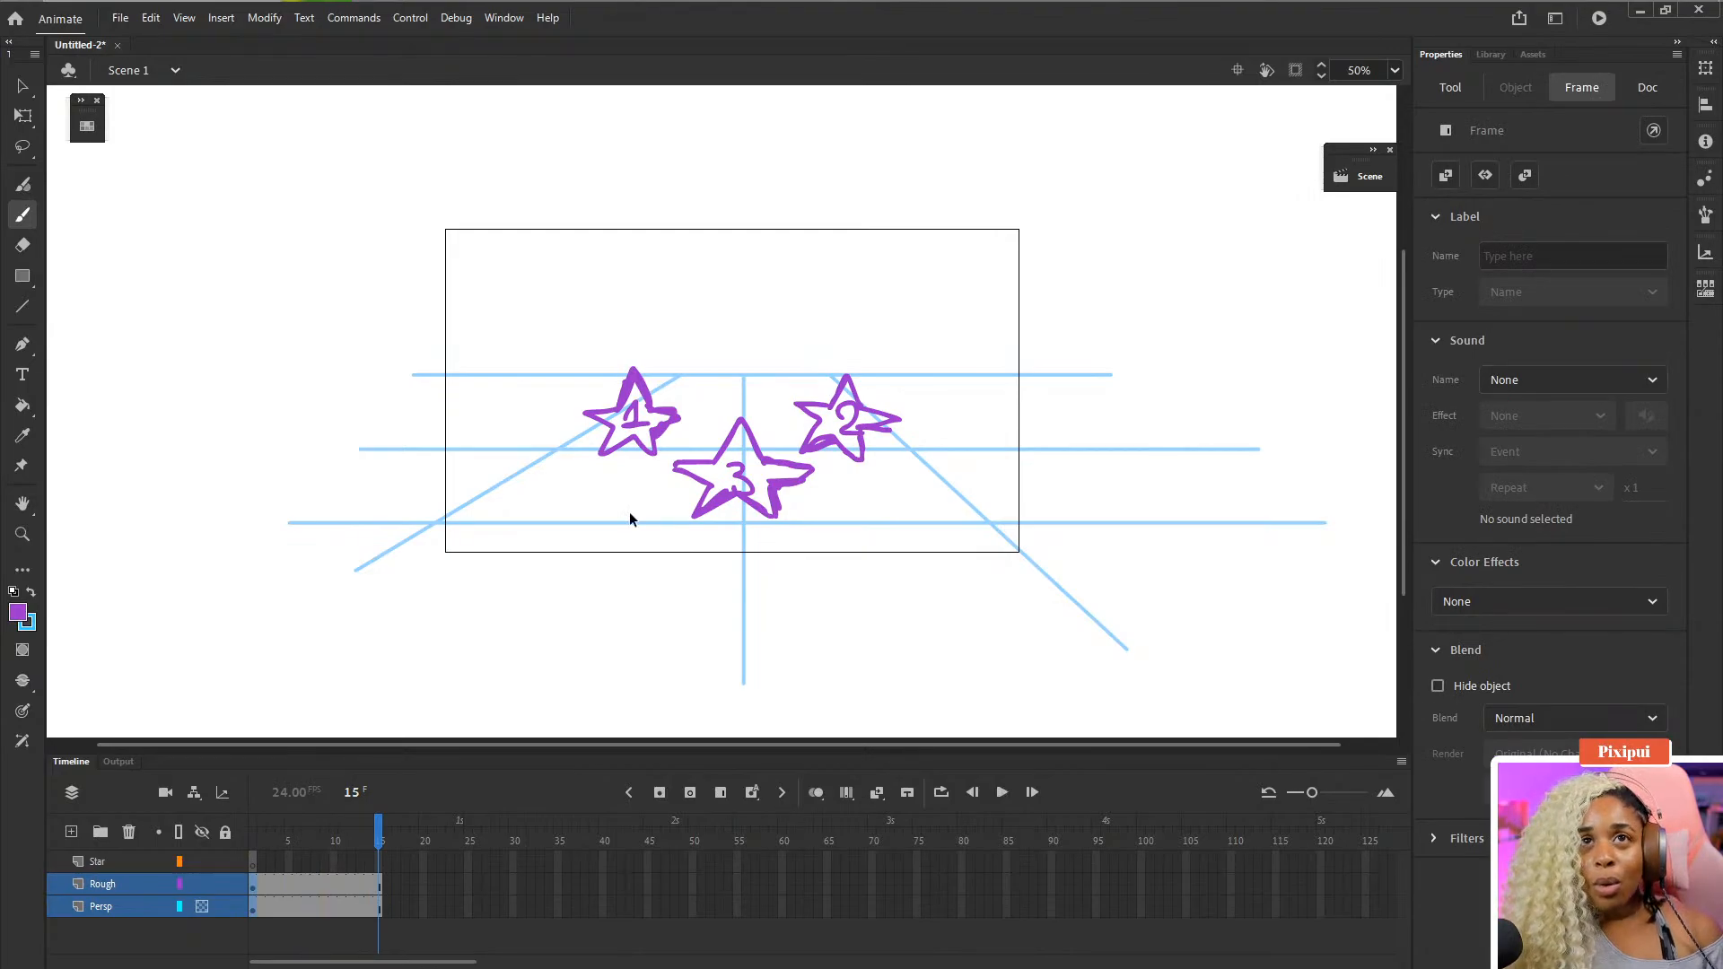
- Toggle clipping of content outside the stage on and off
key("ctrl+equal")
left_click_drag(630, 512, 611, 444)
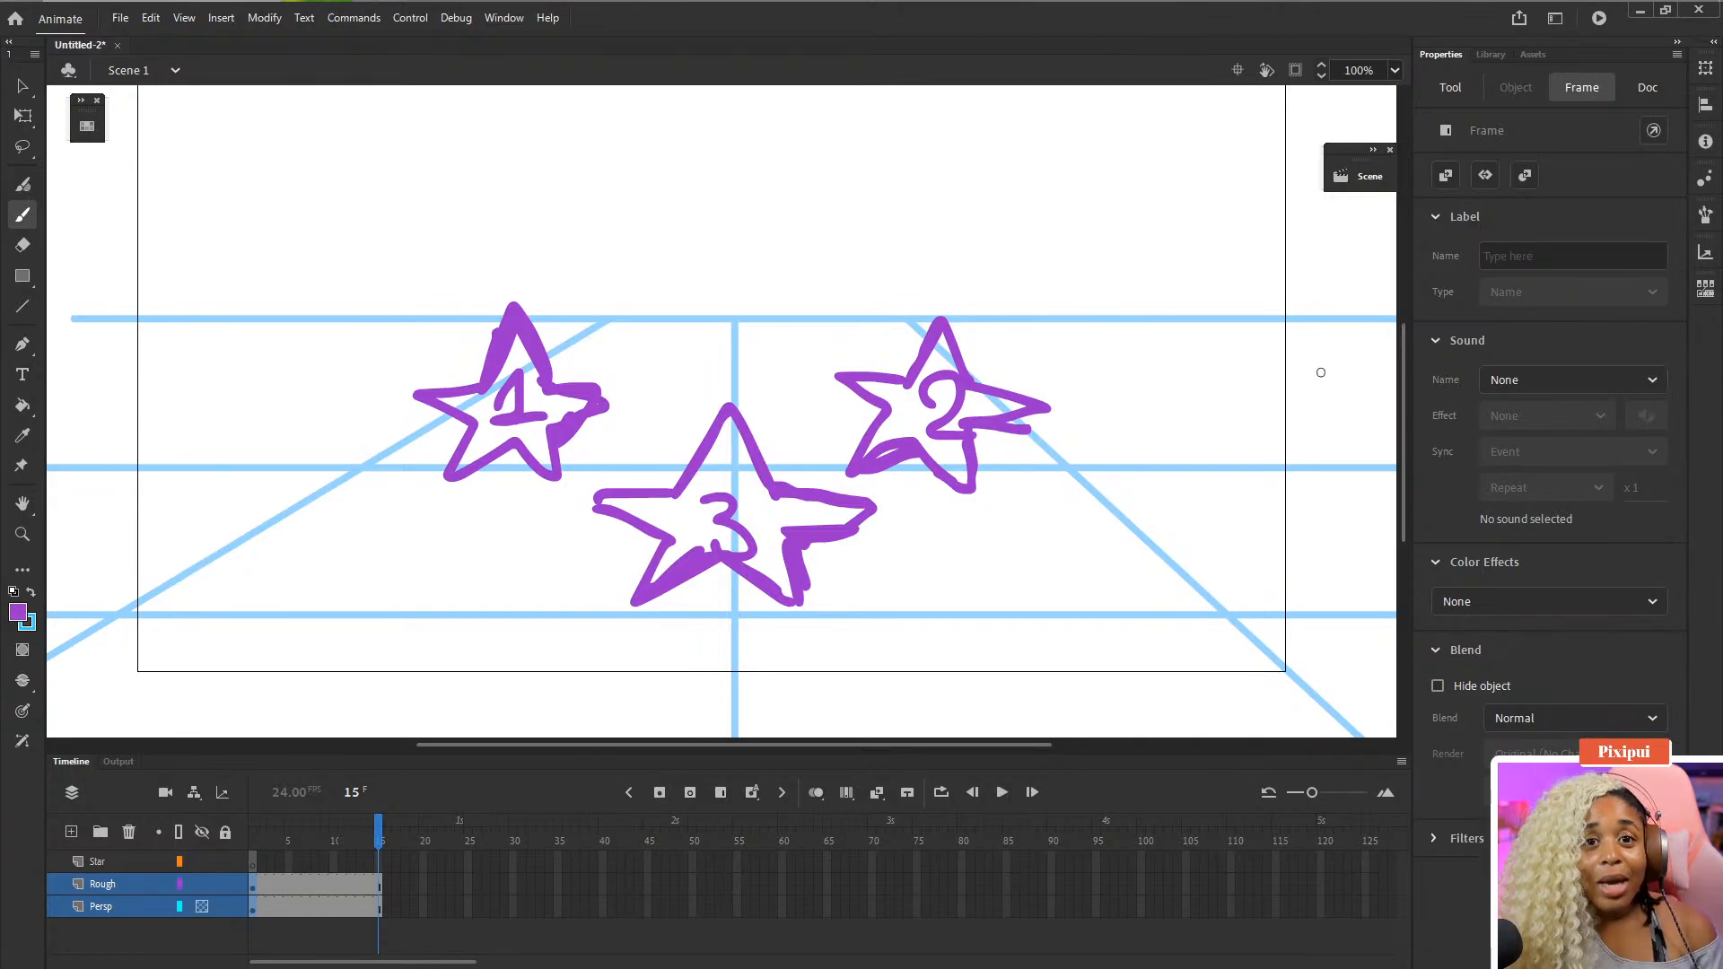
key("ctrl+minus")
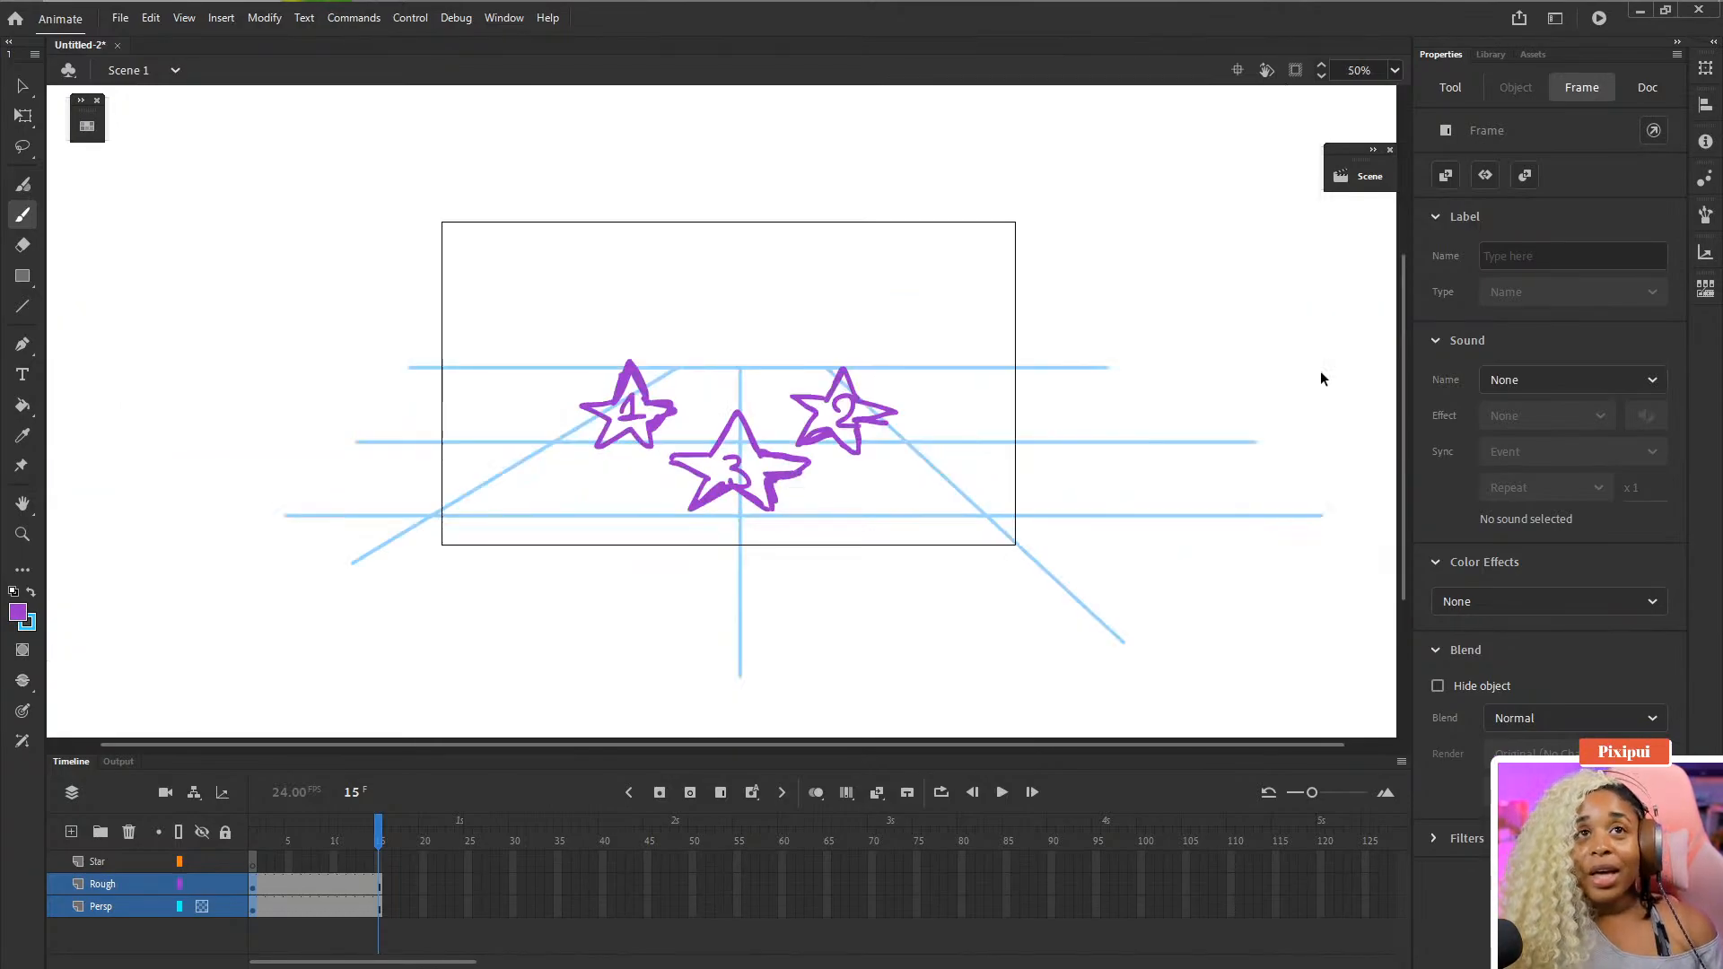
left_click(1298, 74)
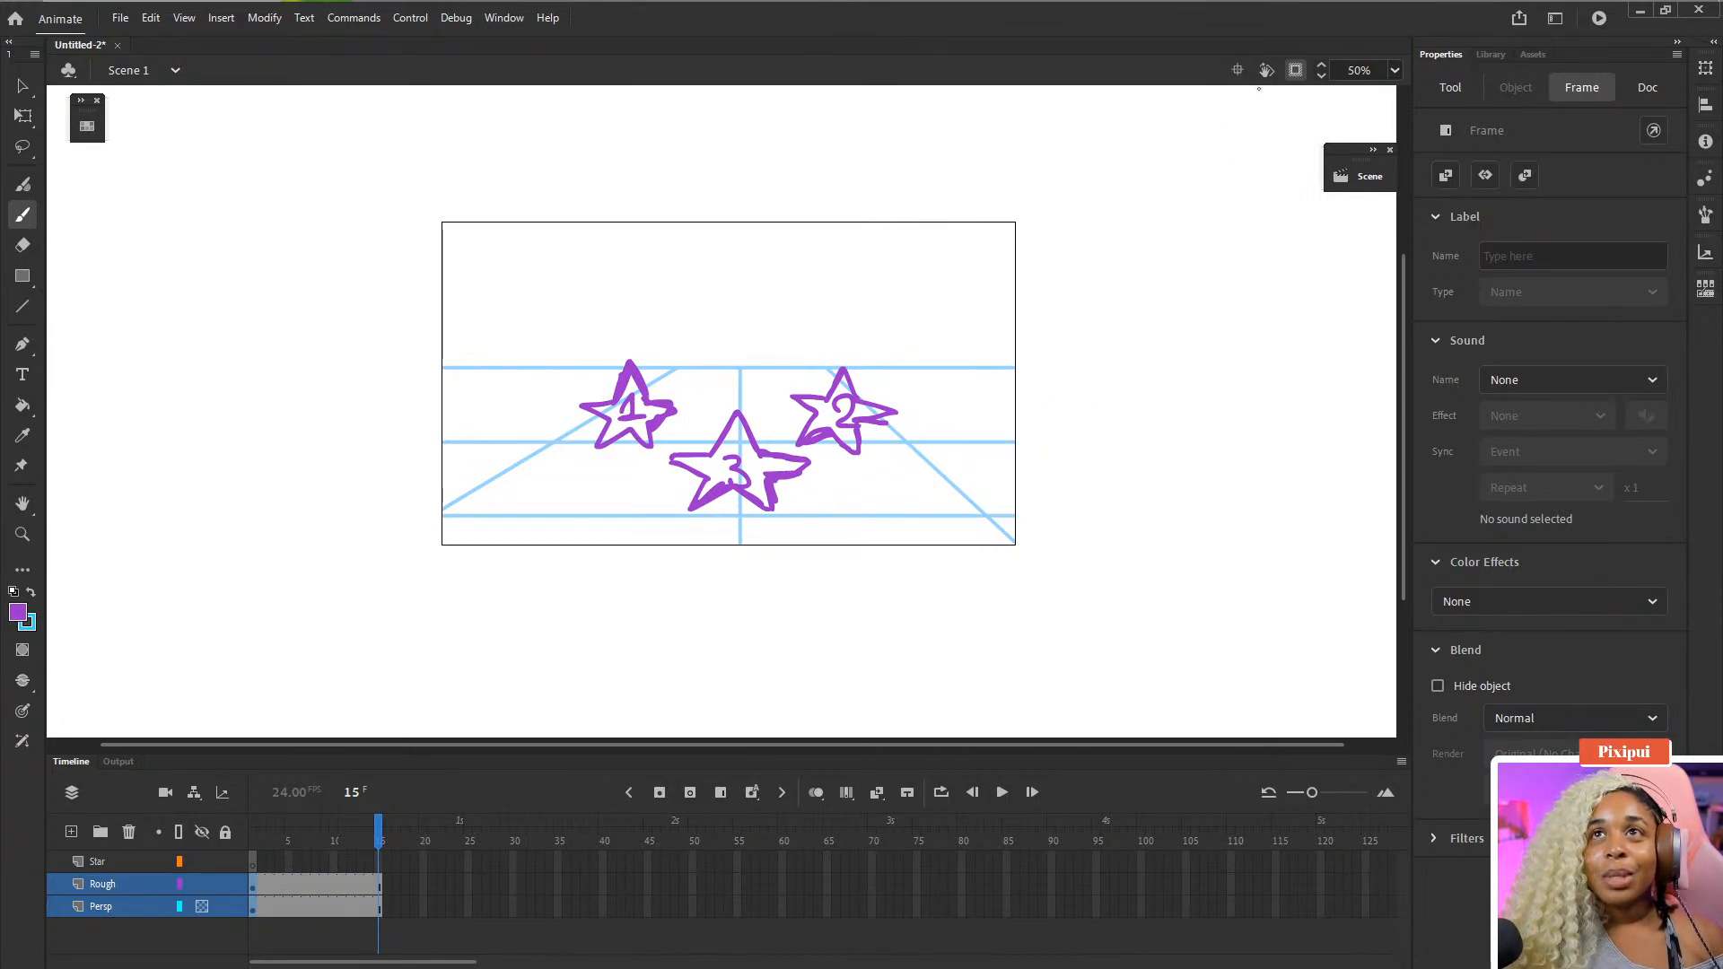
left_click(1295, 70)
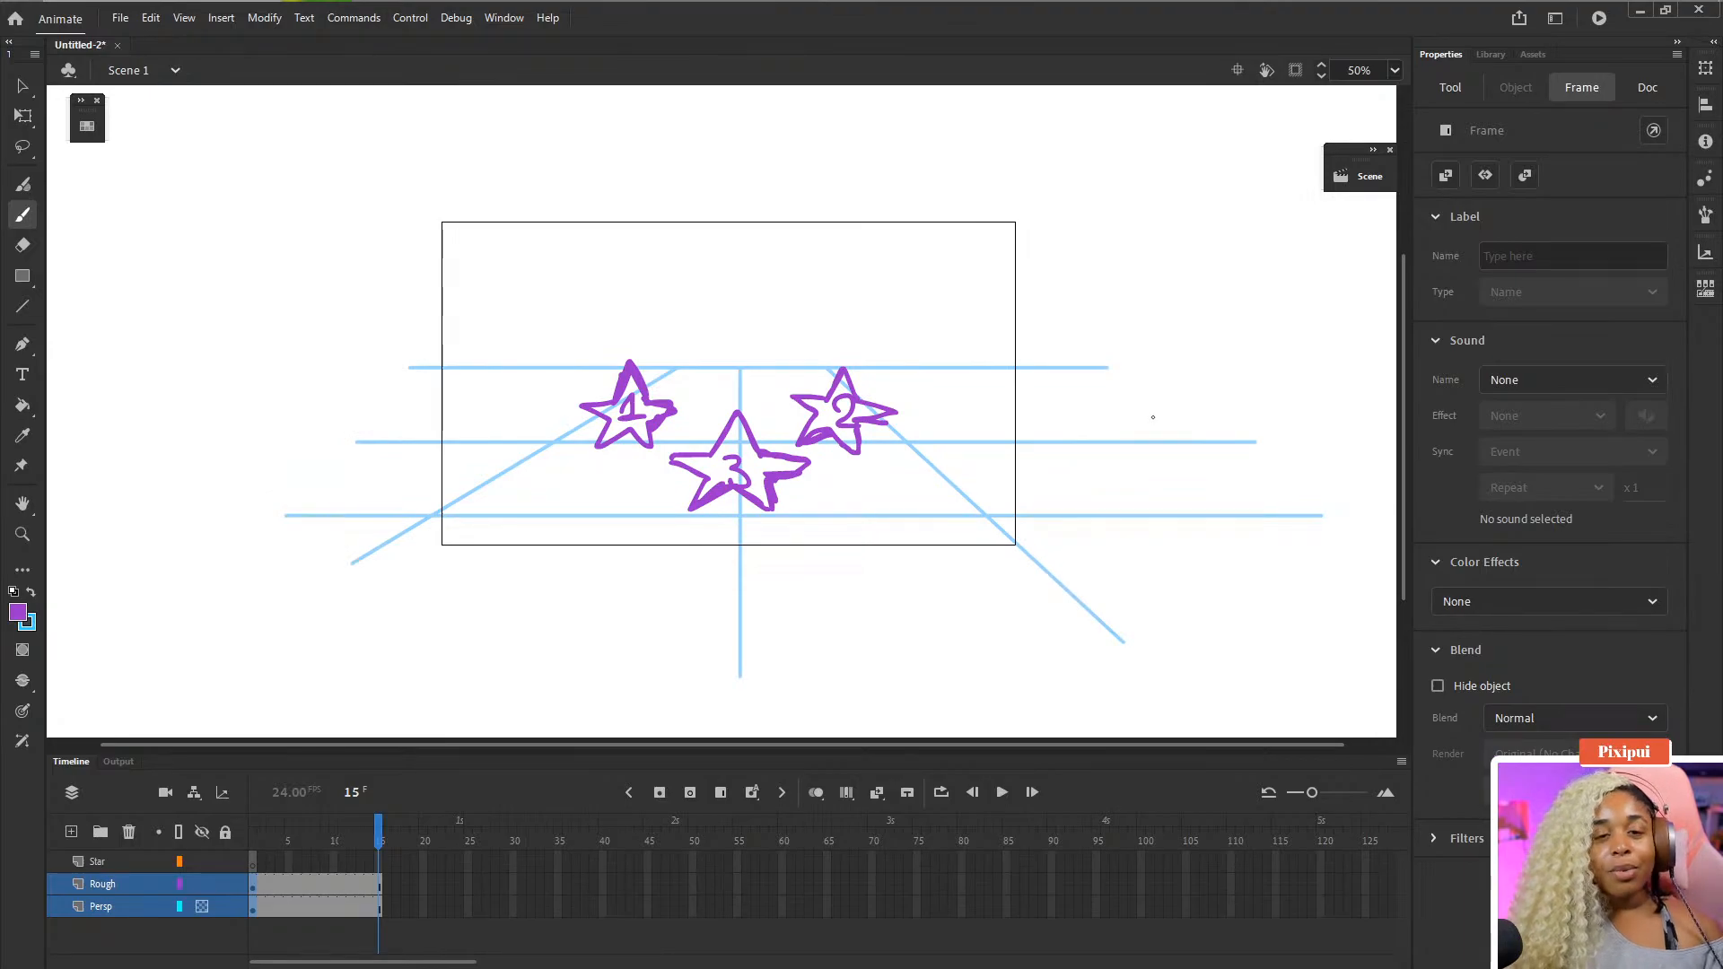
- Sketch a frame note beside the stage on the Persp layer, undo it, and return to frame 1
left_click(317, 842)
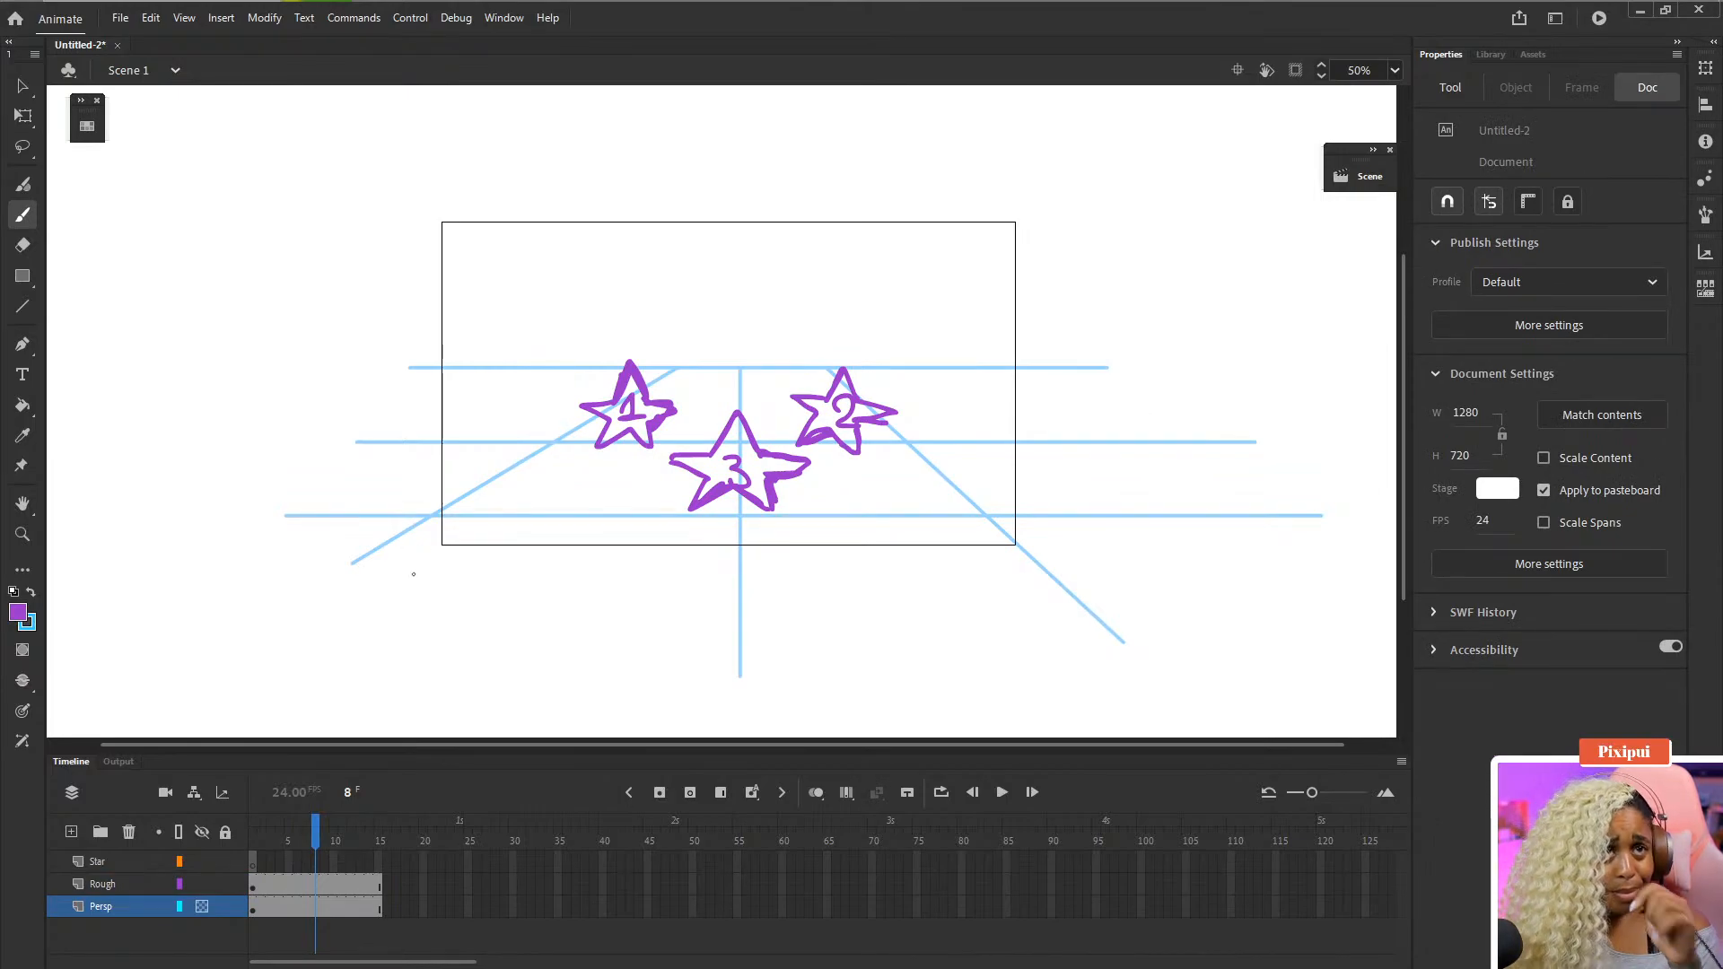
mouse_move(280, 364)
left_mouse_down()
mouse_move(269, 403)
mouse_move(292, 429)
mouse_move(340, 399)
left_mouse_up()
left_click_drag(314, 823, 269, 837)
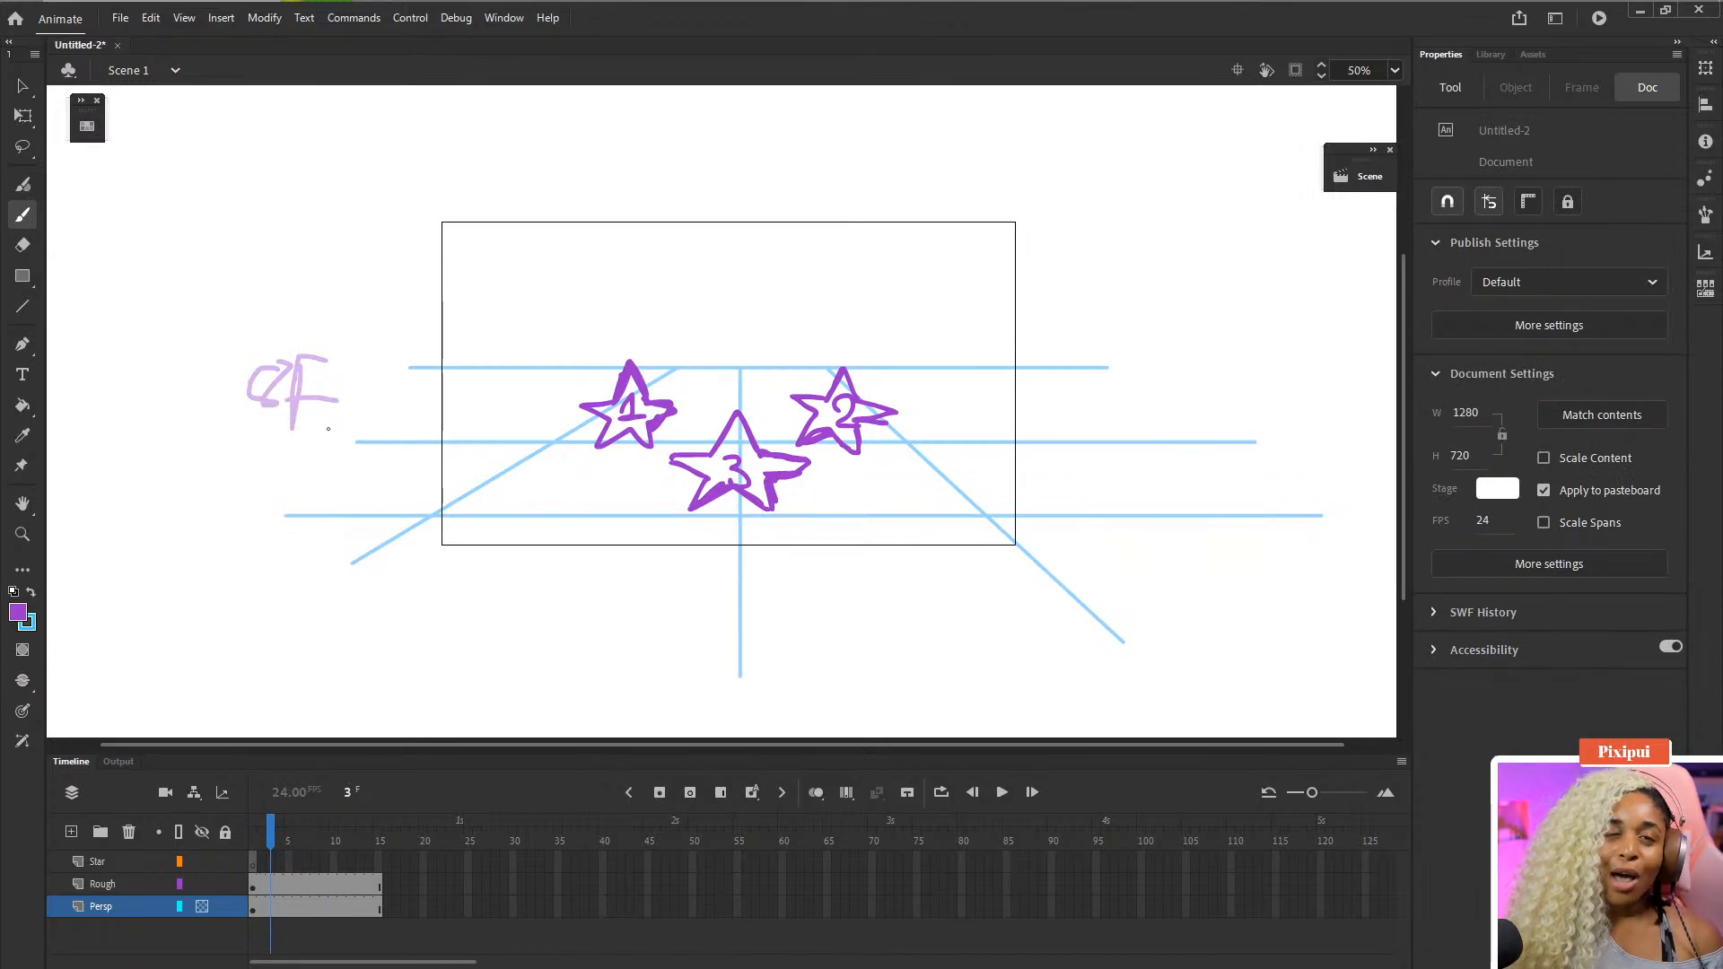
key("ctrl+z")
key("ctrl+z")
key("ctrl+z")
key("ctrl+z")
key("ctrl+z")
key("ctrl+z")
key("ctrl+z")
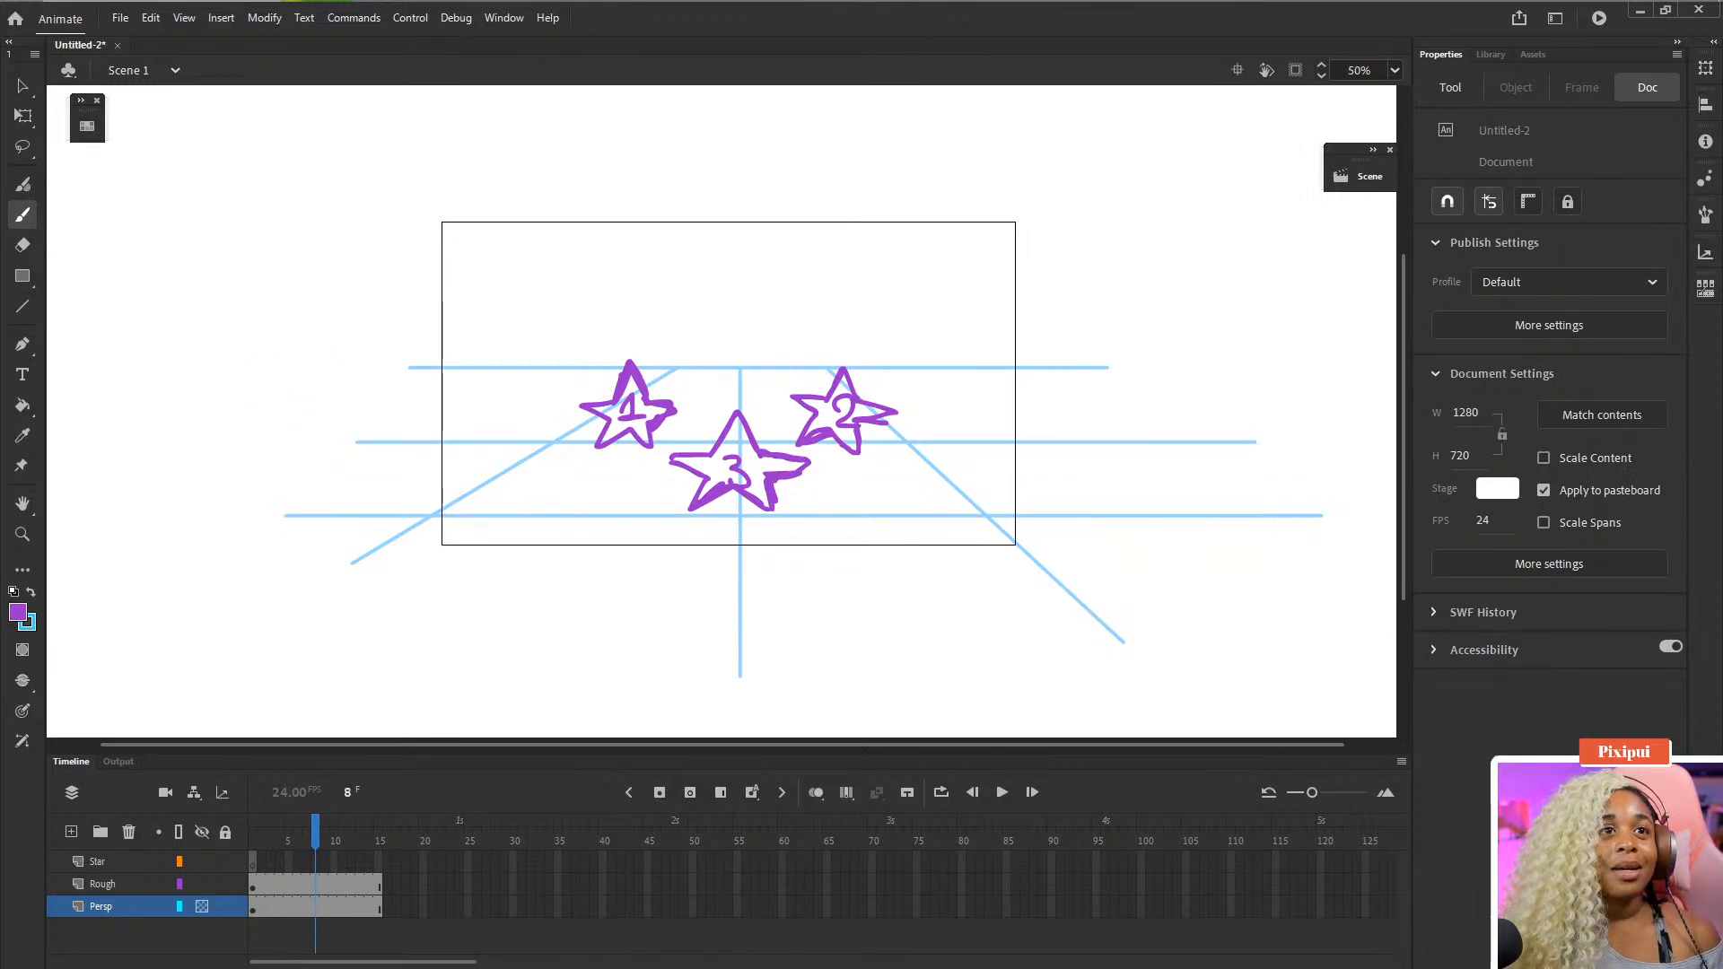
left_click_drag(287, 837, 243, 842)
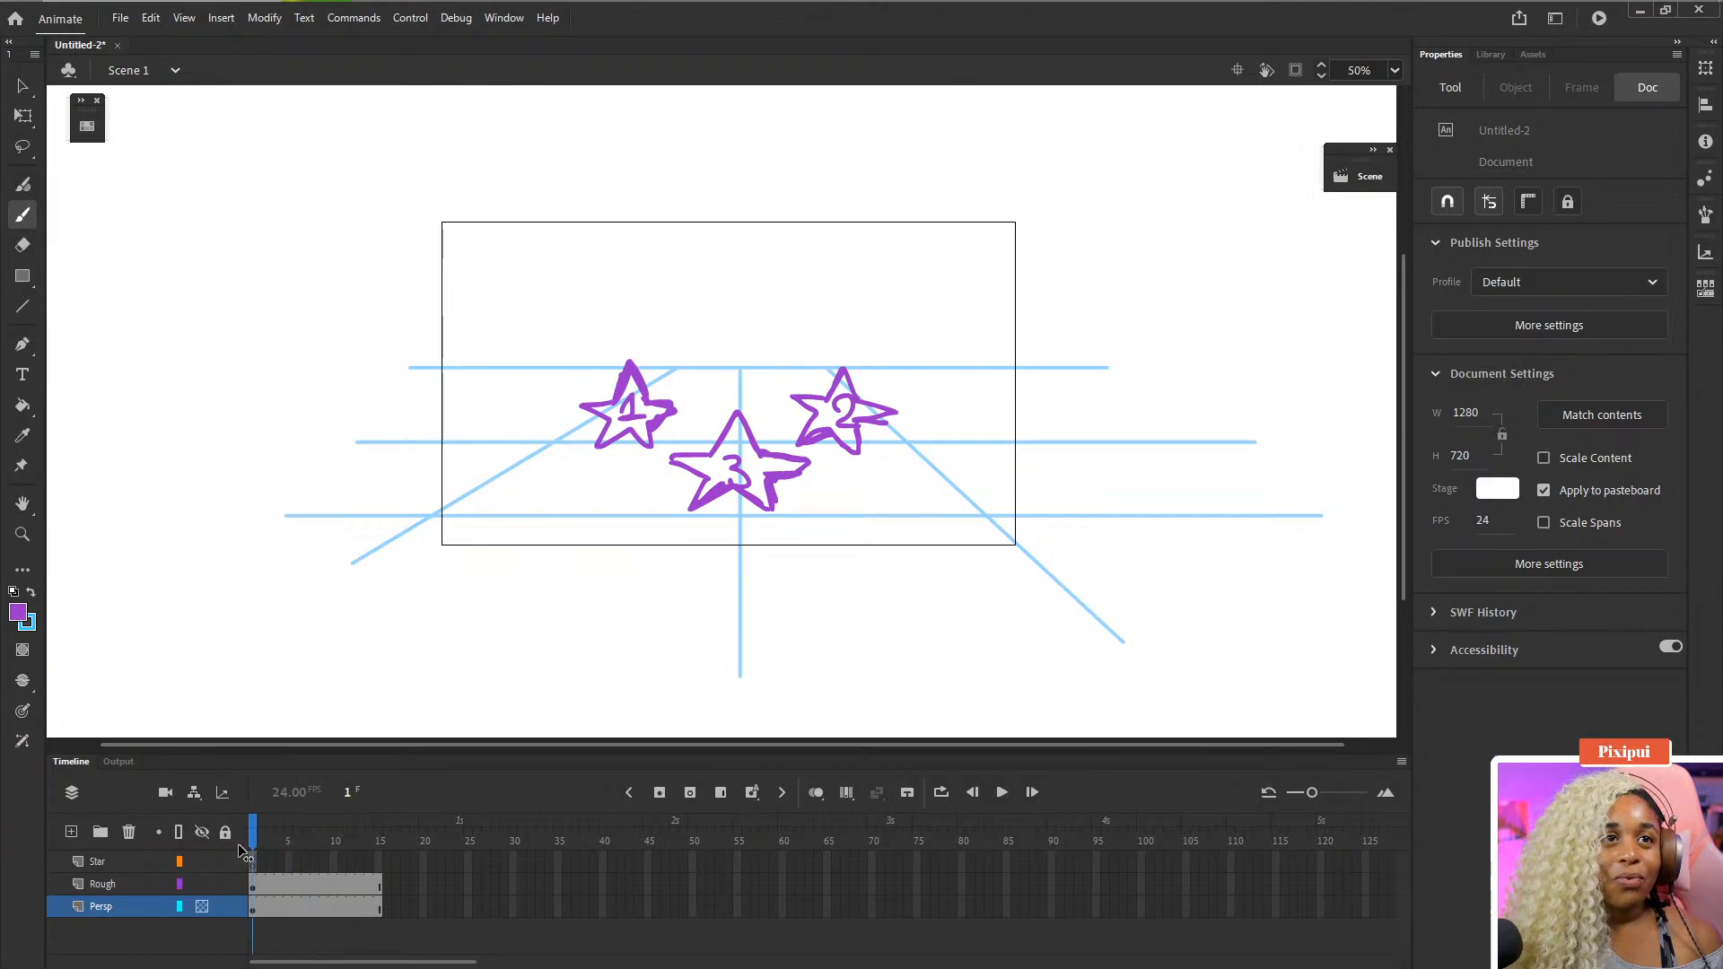
- Select the Star layer and set up the Classic Brush with a light orange fill and a size of 30
left_click(109, 863)
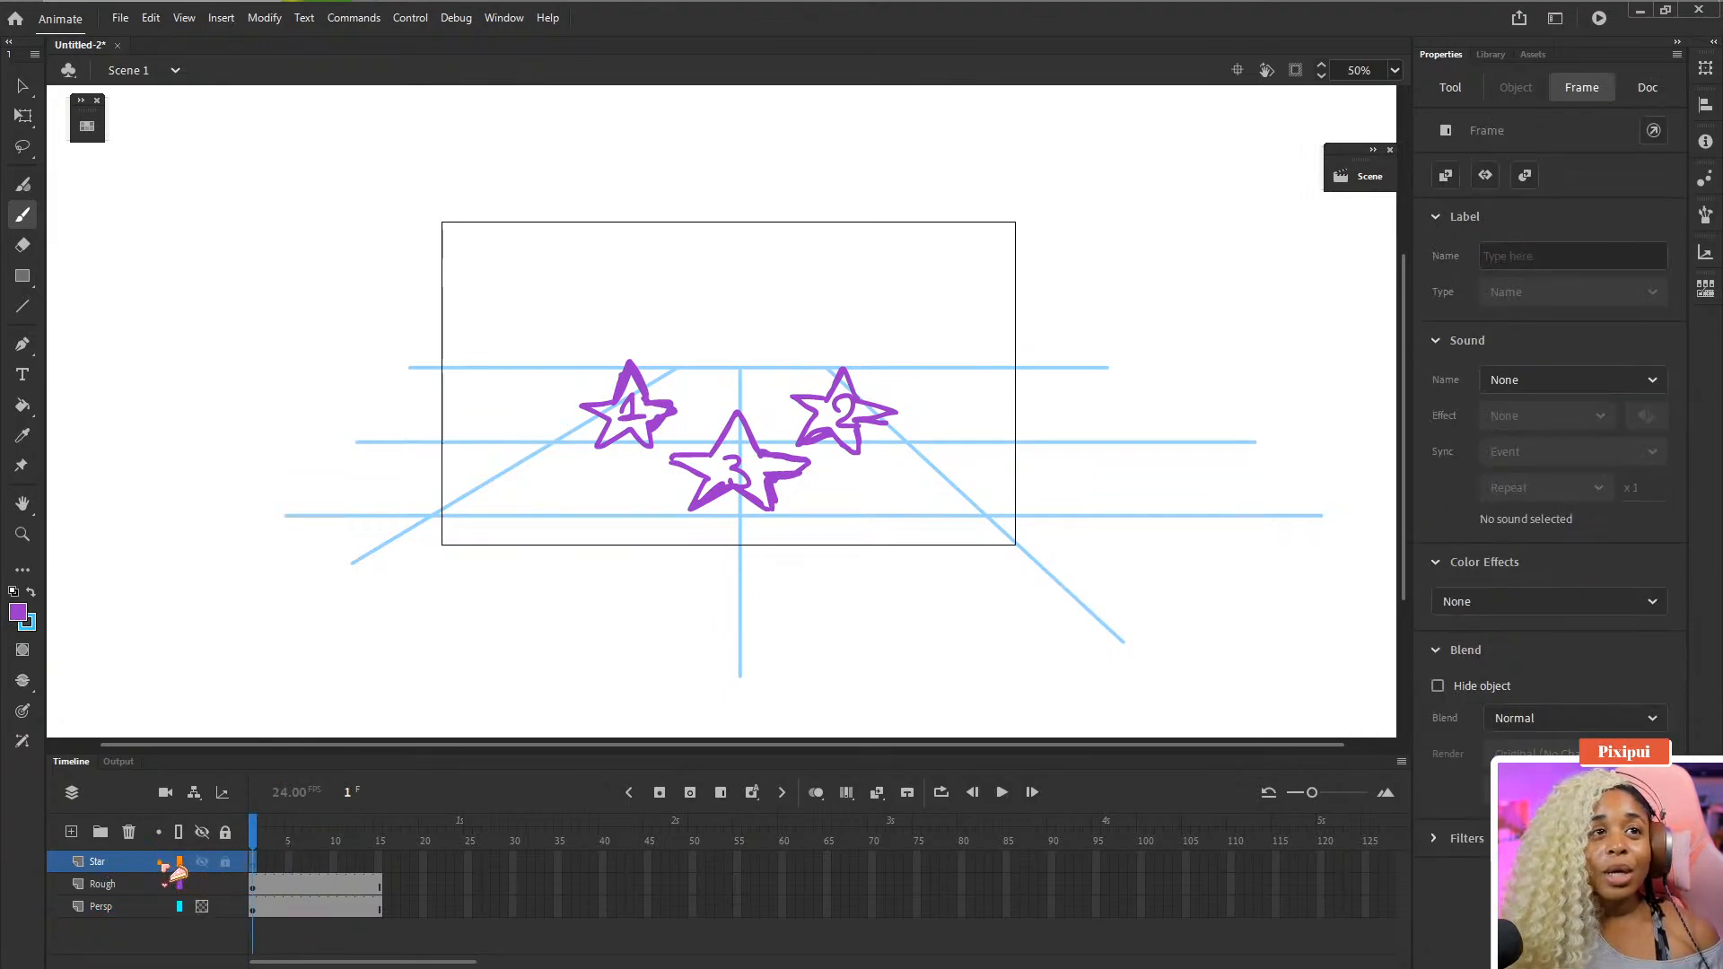
left_click(161, 863)
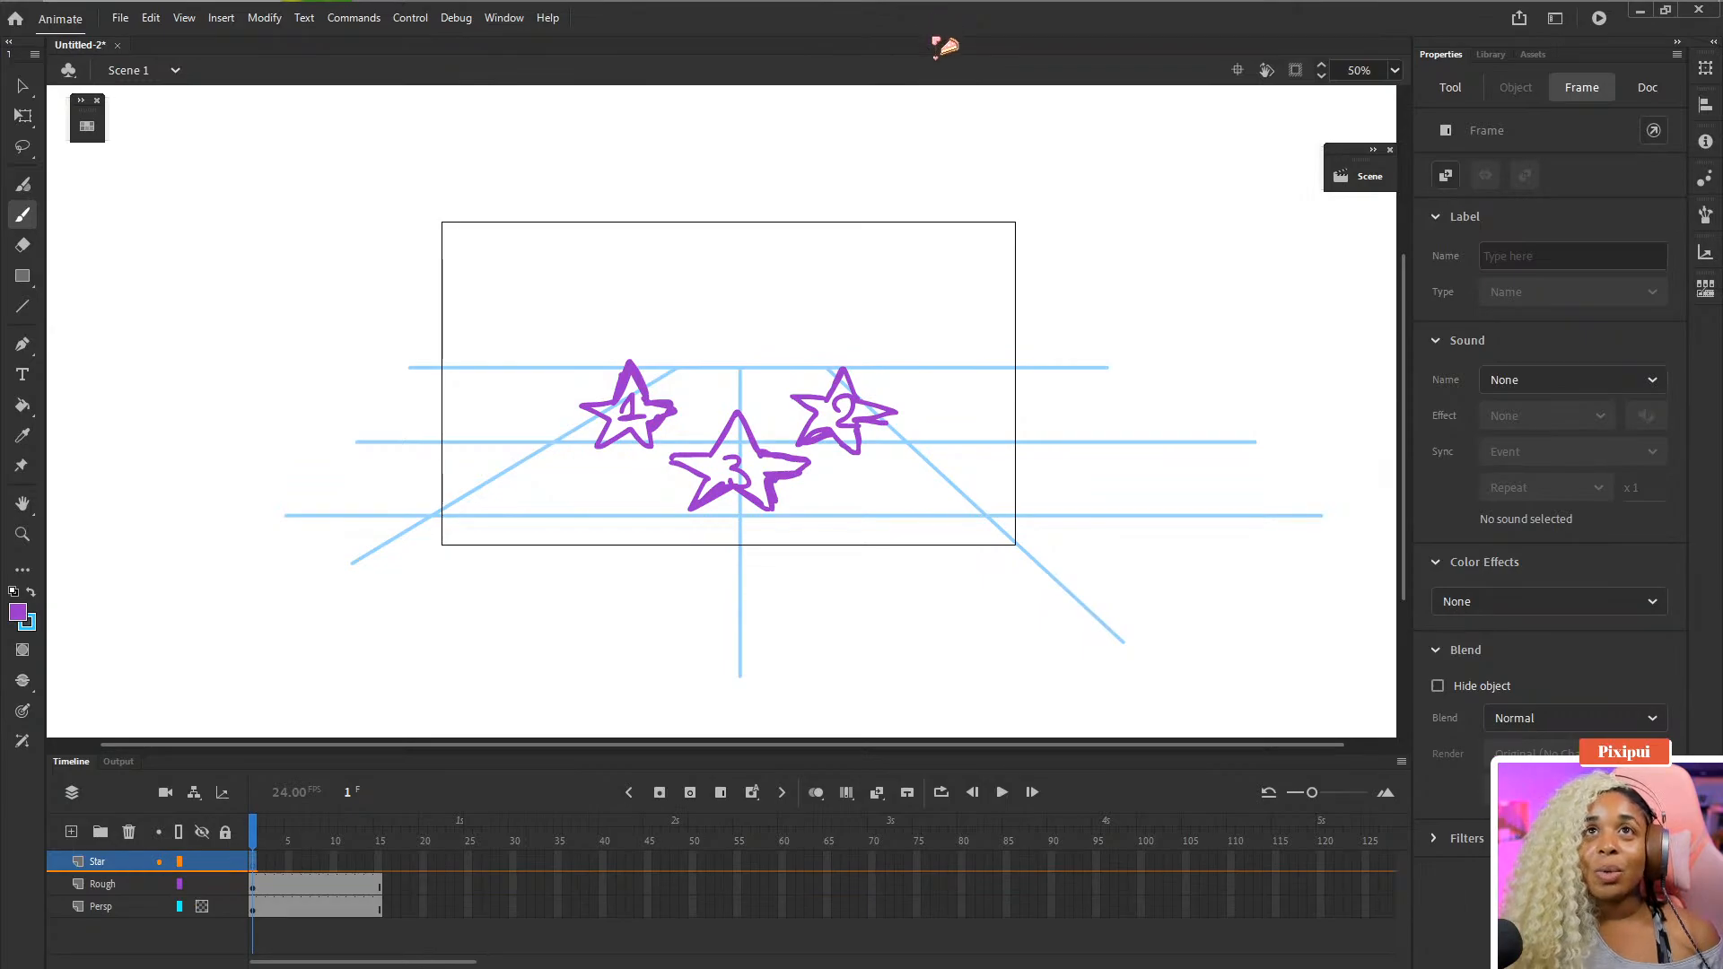
left_click_drag(871, 414, 872, 377)
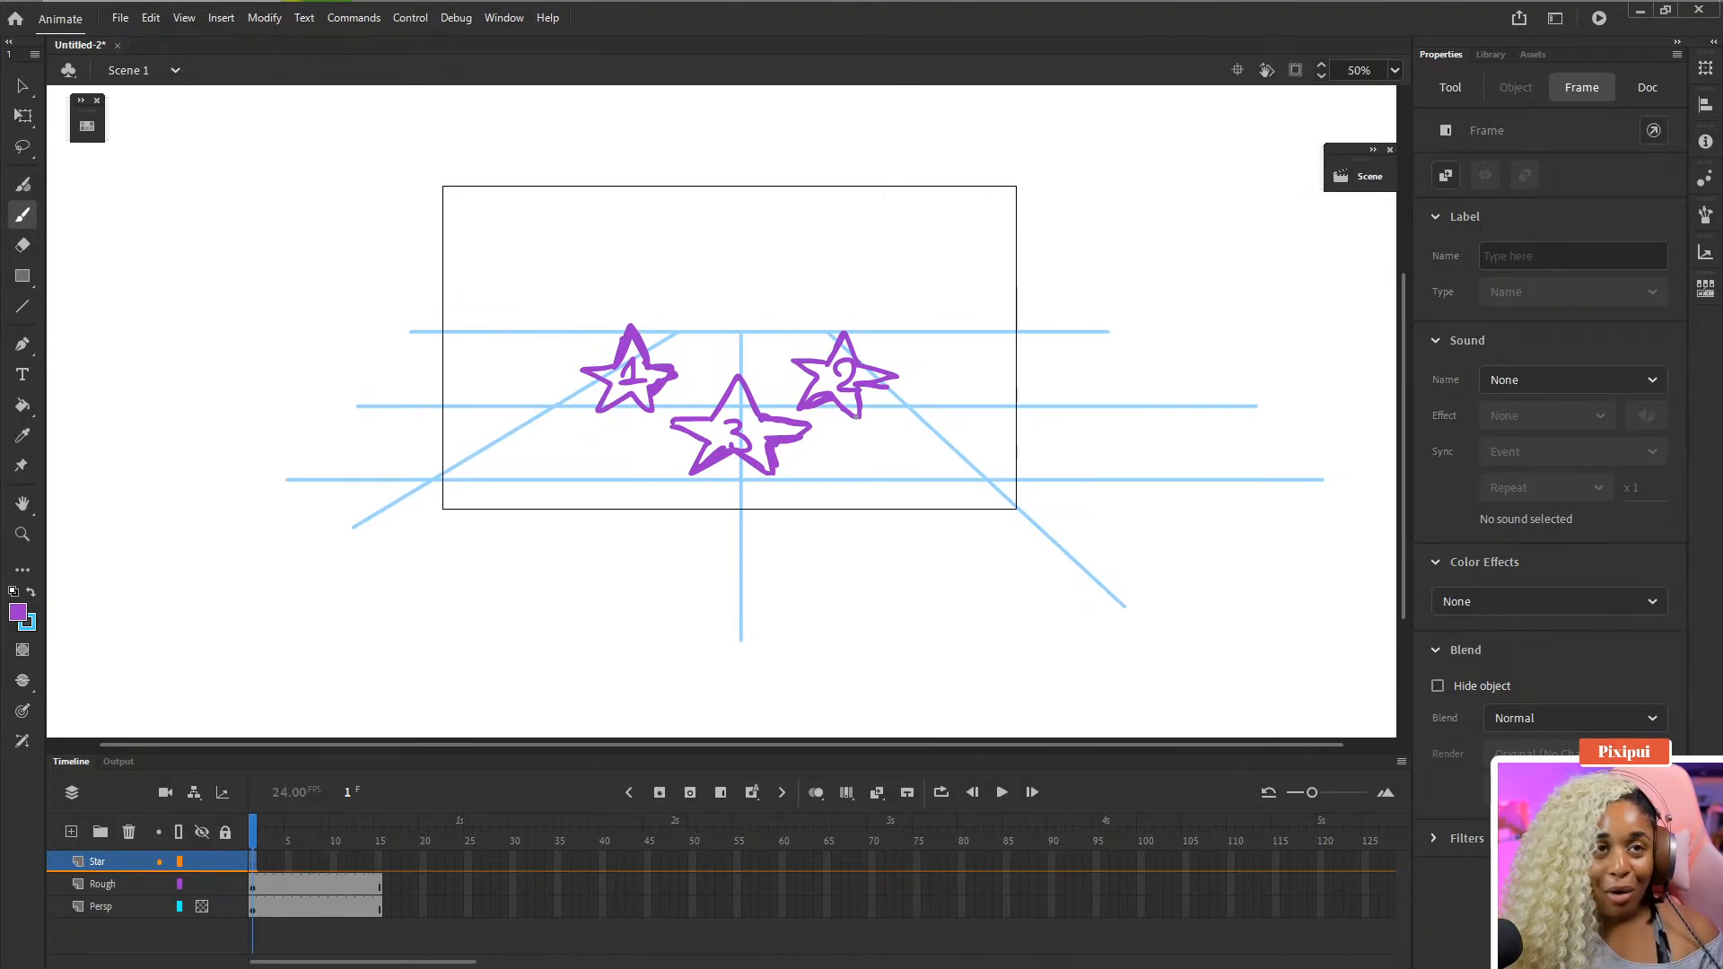
left_click(18, 611)
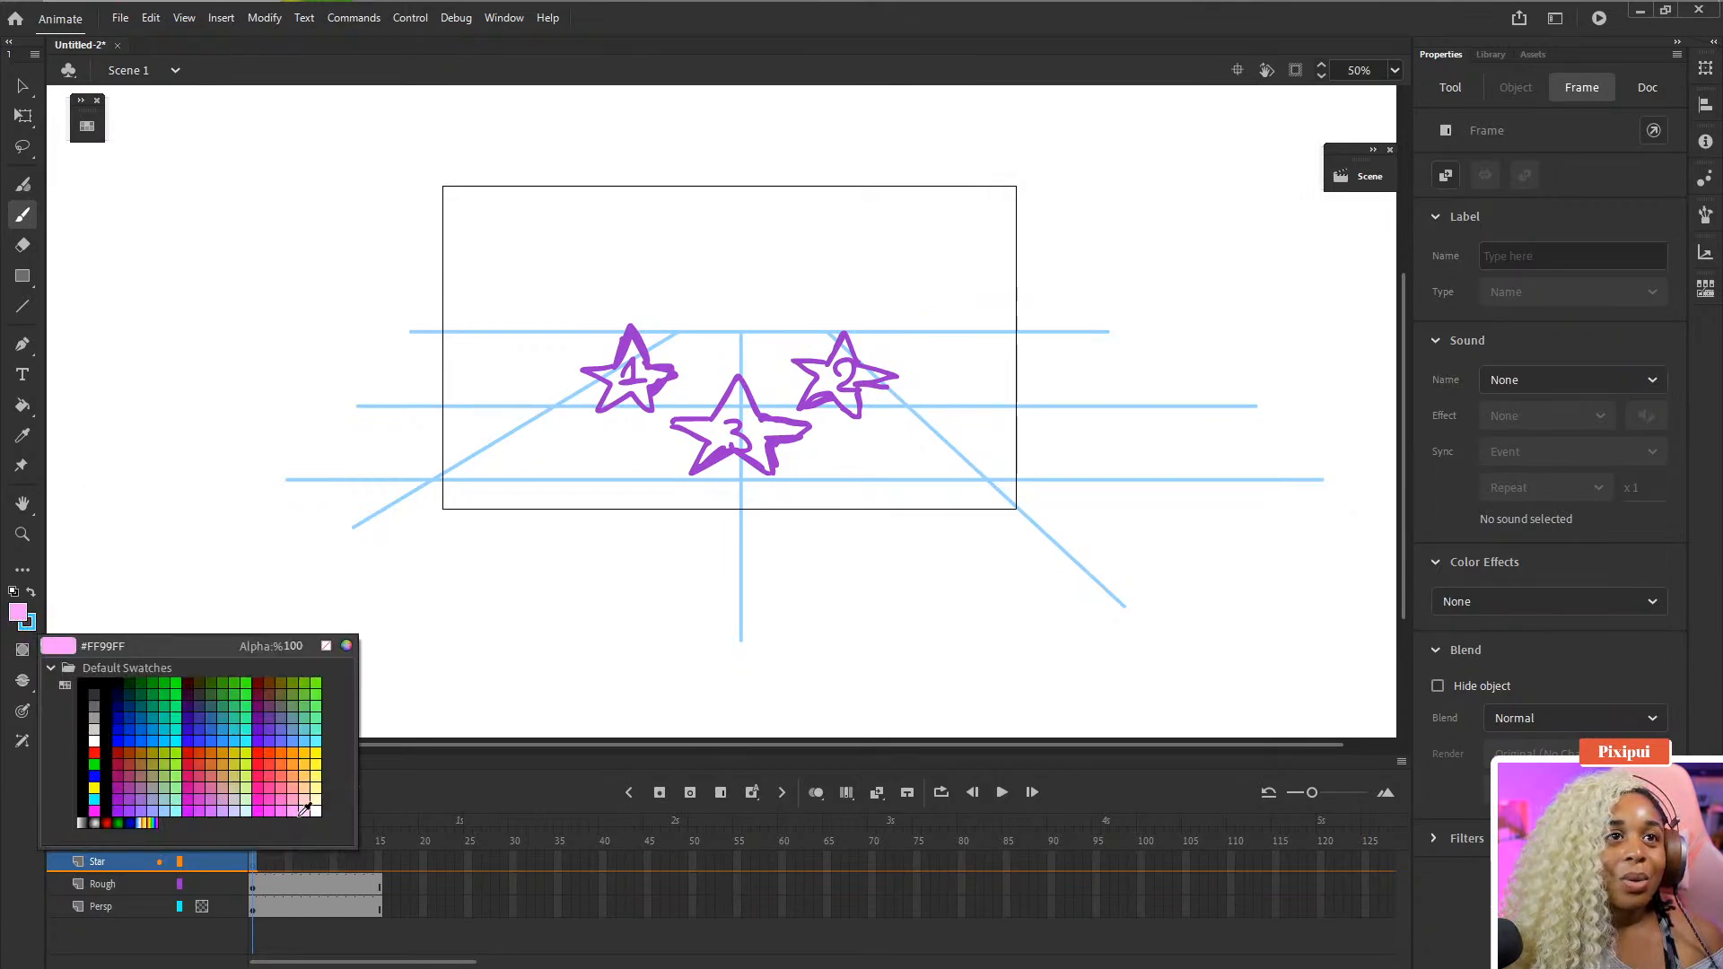
left_click(312, 768)
key("b")
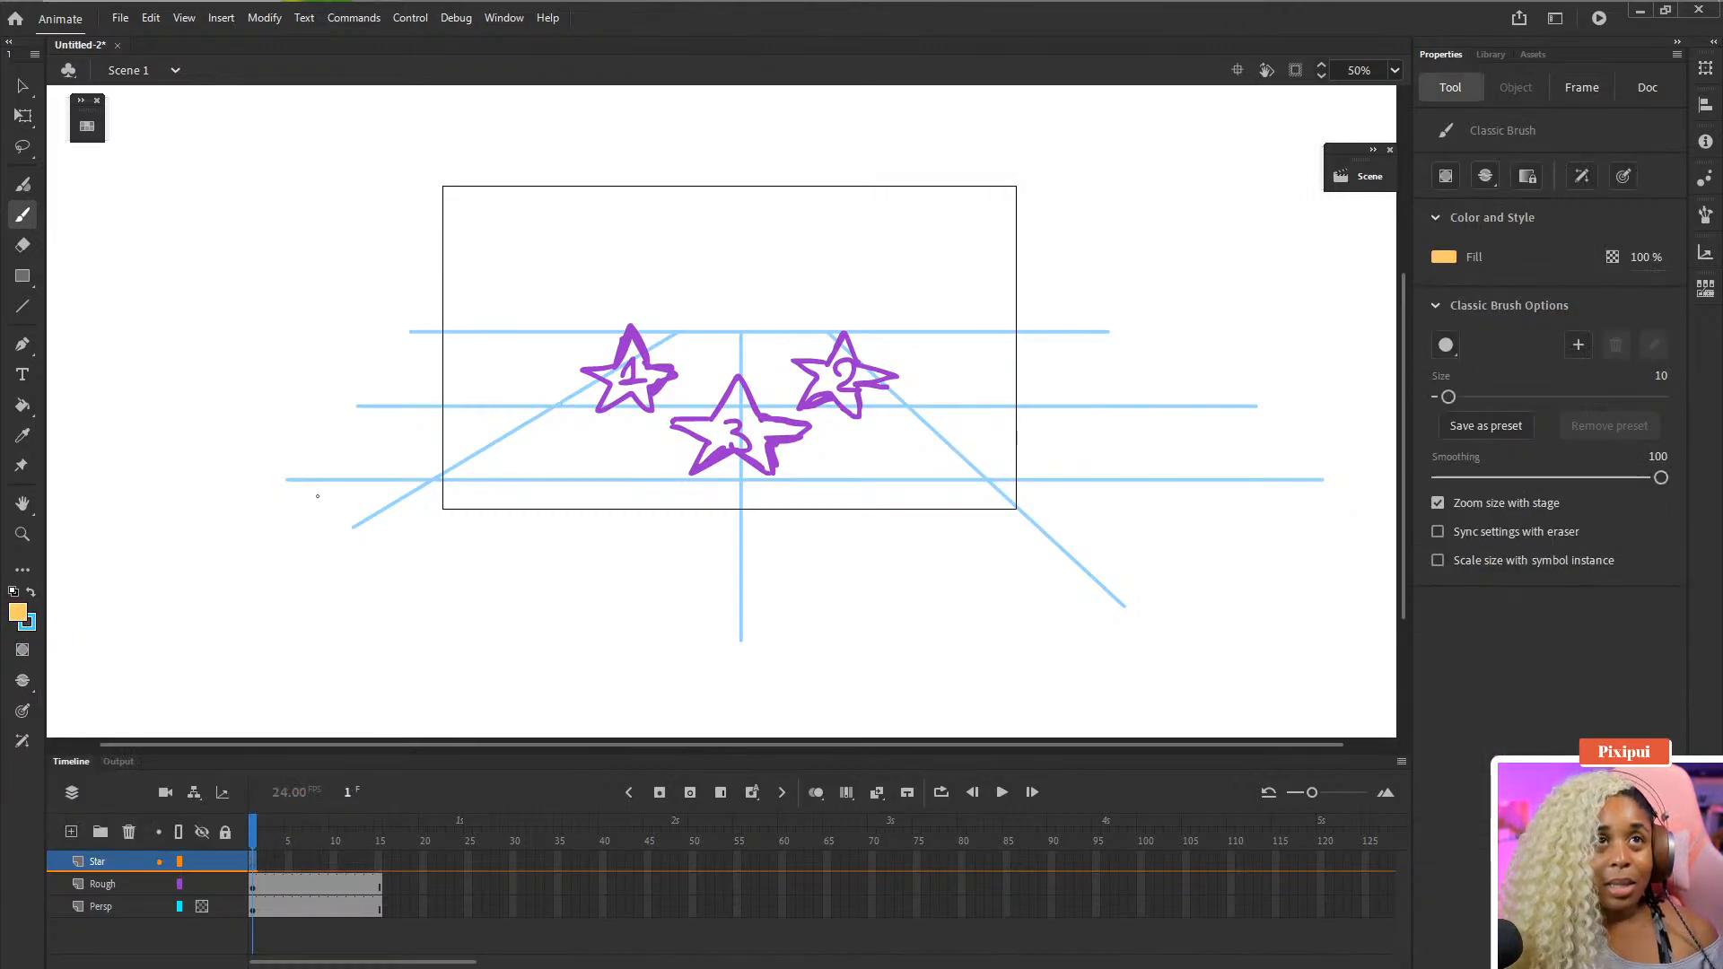
right_click(345, 353)
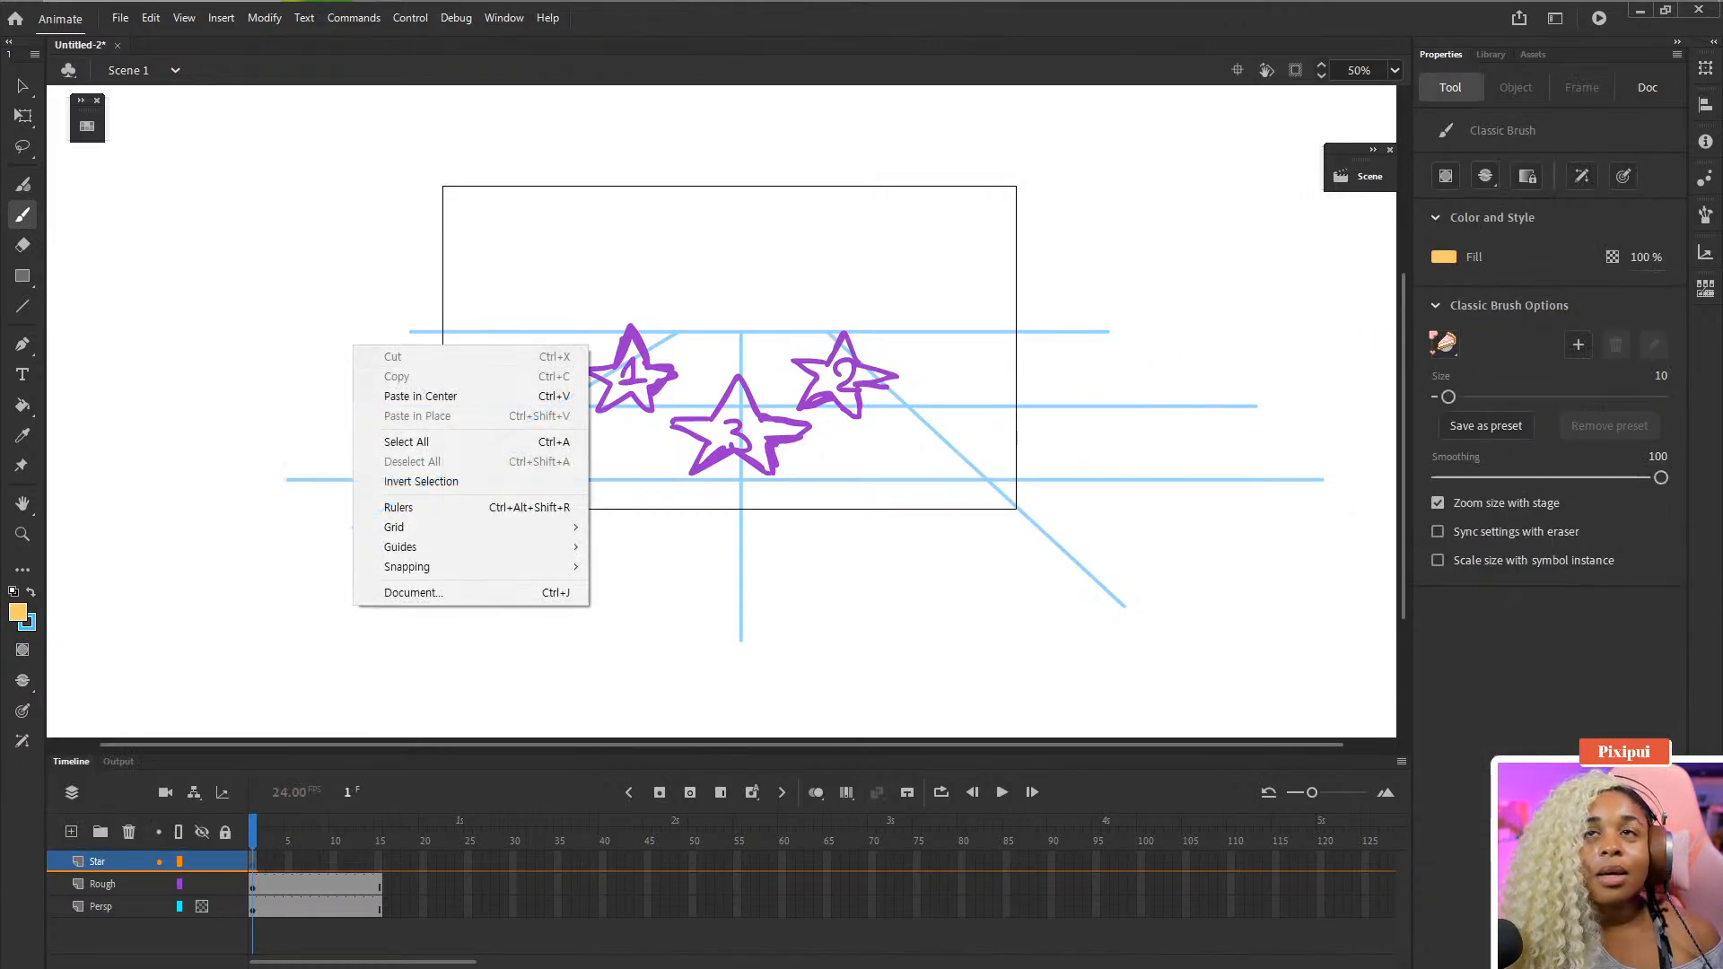
left_click(1659, 376)
type("30")
key("Return")
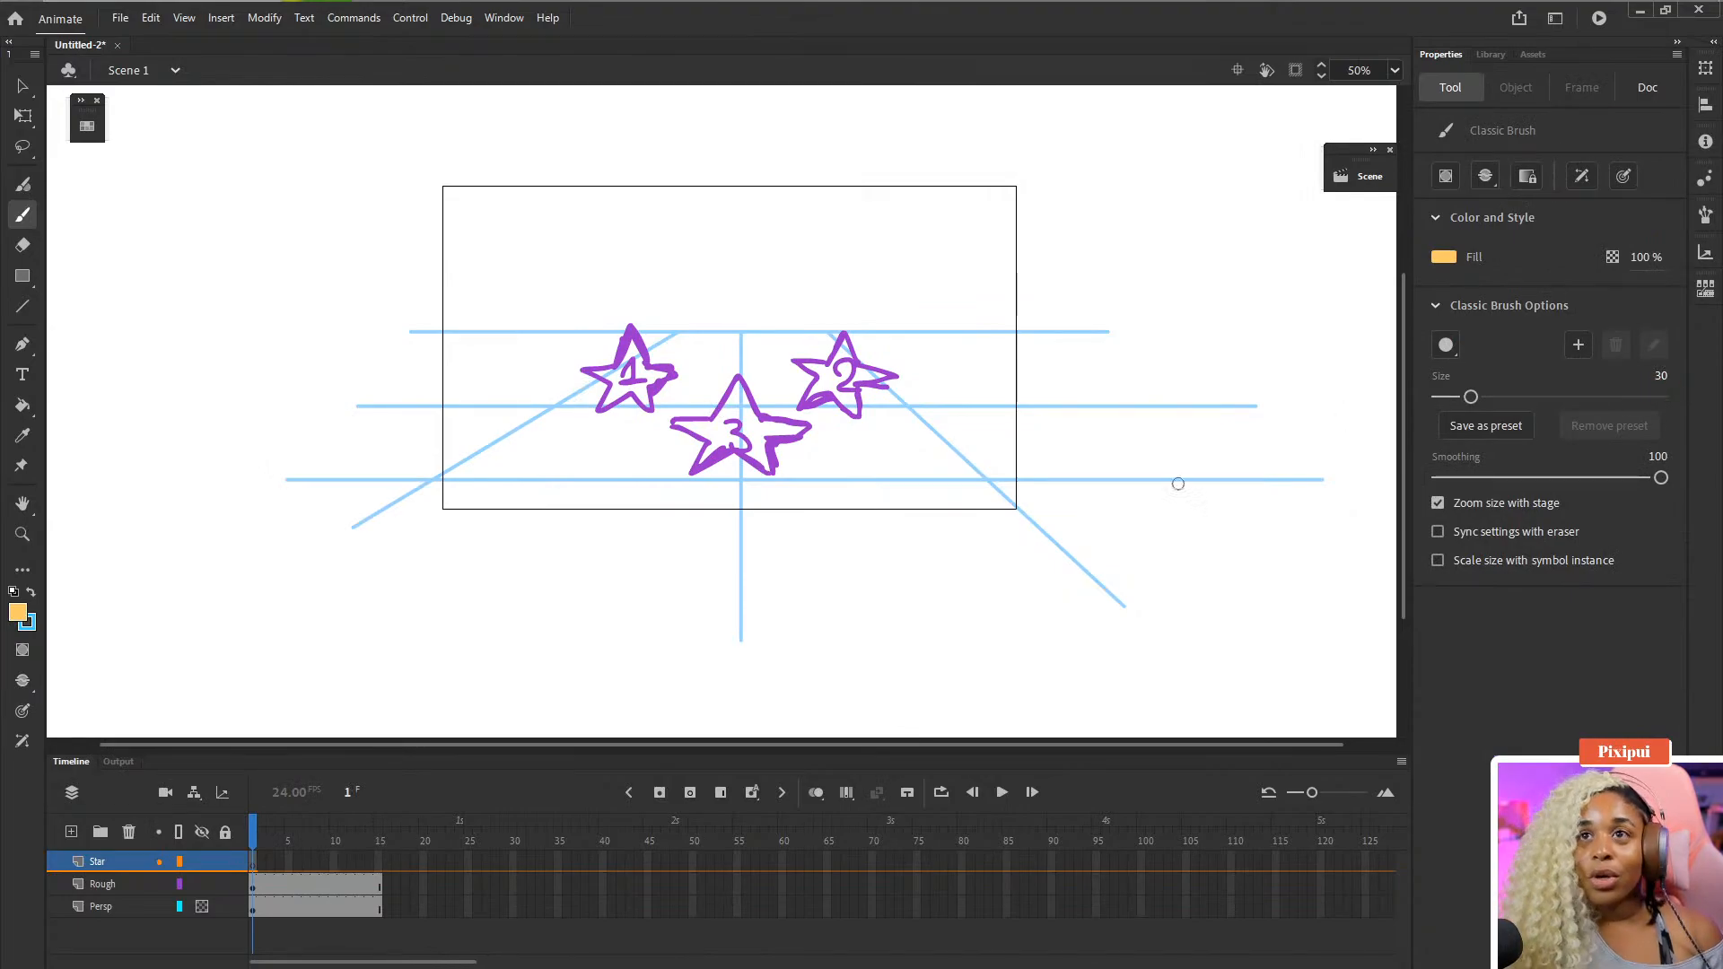
- Draw trial brush strokes on the Star layer, undoing some, and zoom in to compare stroke width
mouse_move(375, 562)
left_mouse_down()
mouse_move(591, 583)
mouse_move(679, 642)
left_mouse_up()
mouse_move(359, 455)
left_mouse_down()
mouse_move(262, 511)
mouse_move(453, 659)
left_mouse_up()
key("ctrl+z")
key("ctrl+z")
left_click_drag(490, 401, 630, 507)
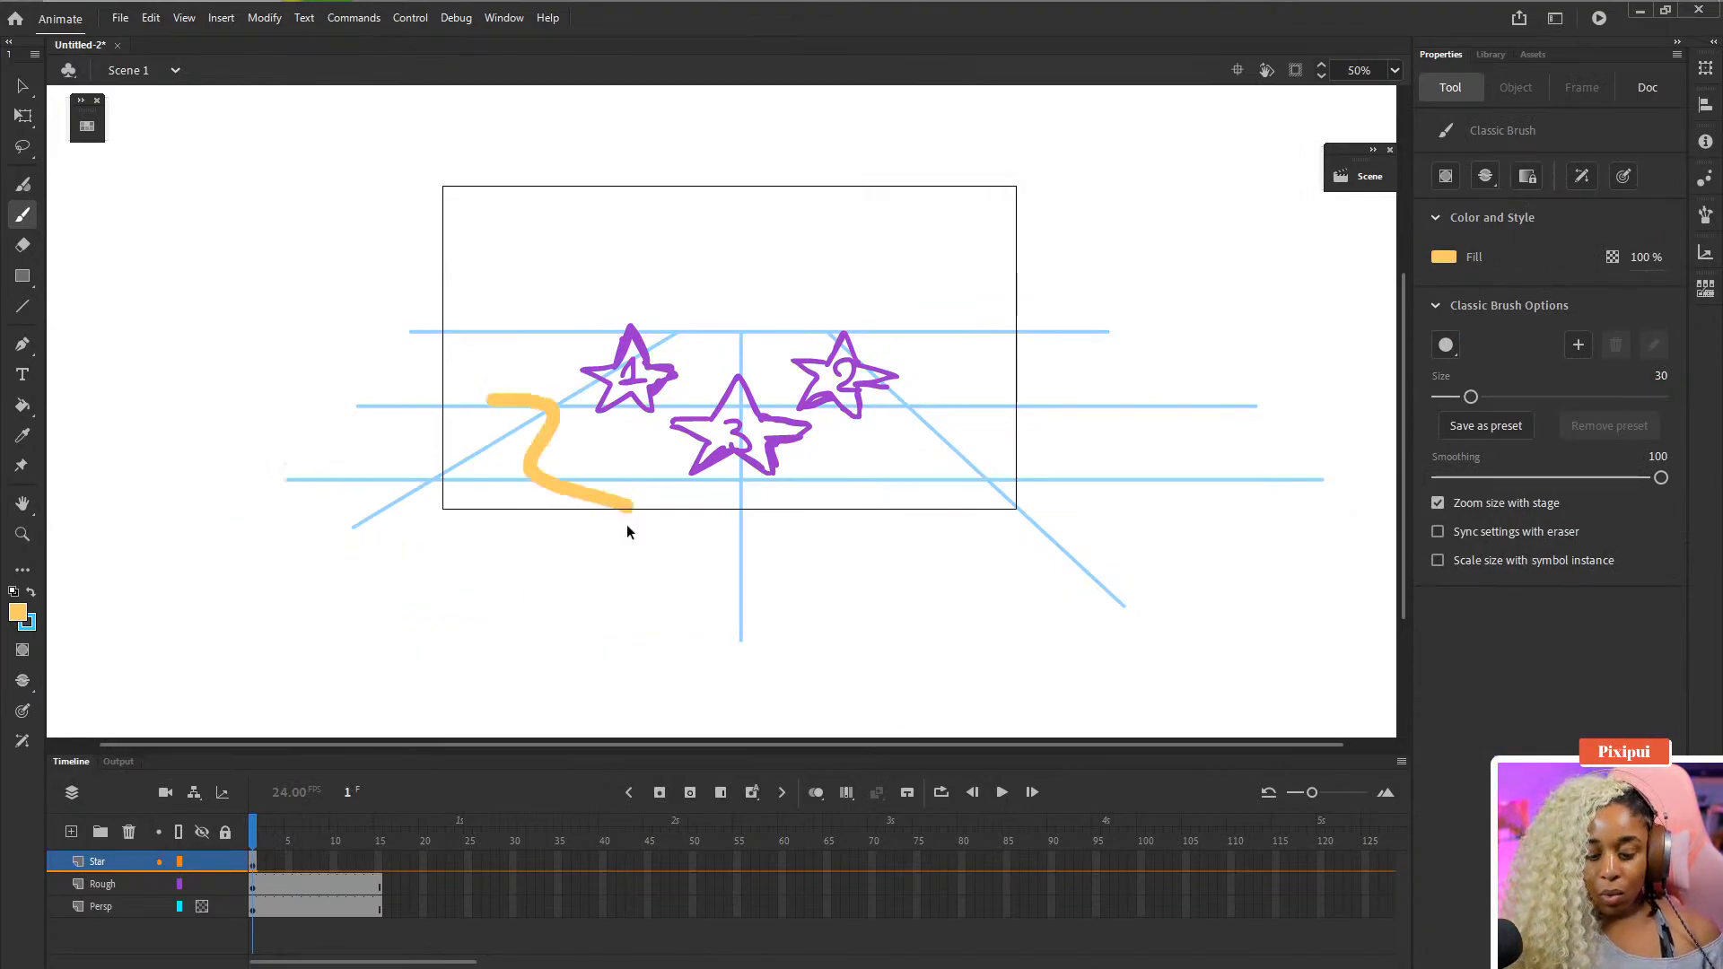
key("ctrl+=")
mouse_move(332, 229)
left_mouse_down()
mouse_move(399, 307)
mouse_move(399, 401)
left_mouse_up()
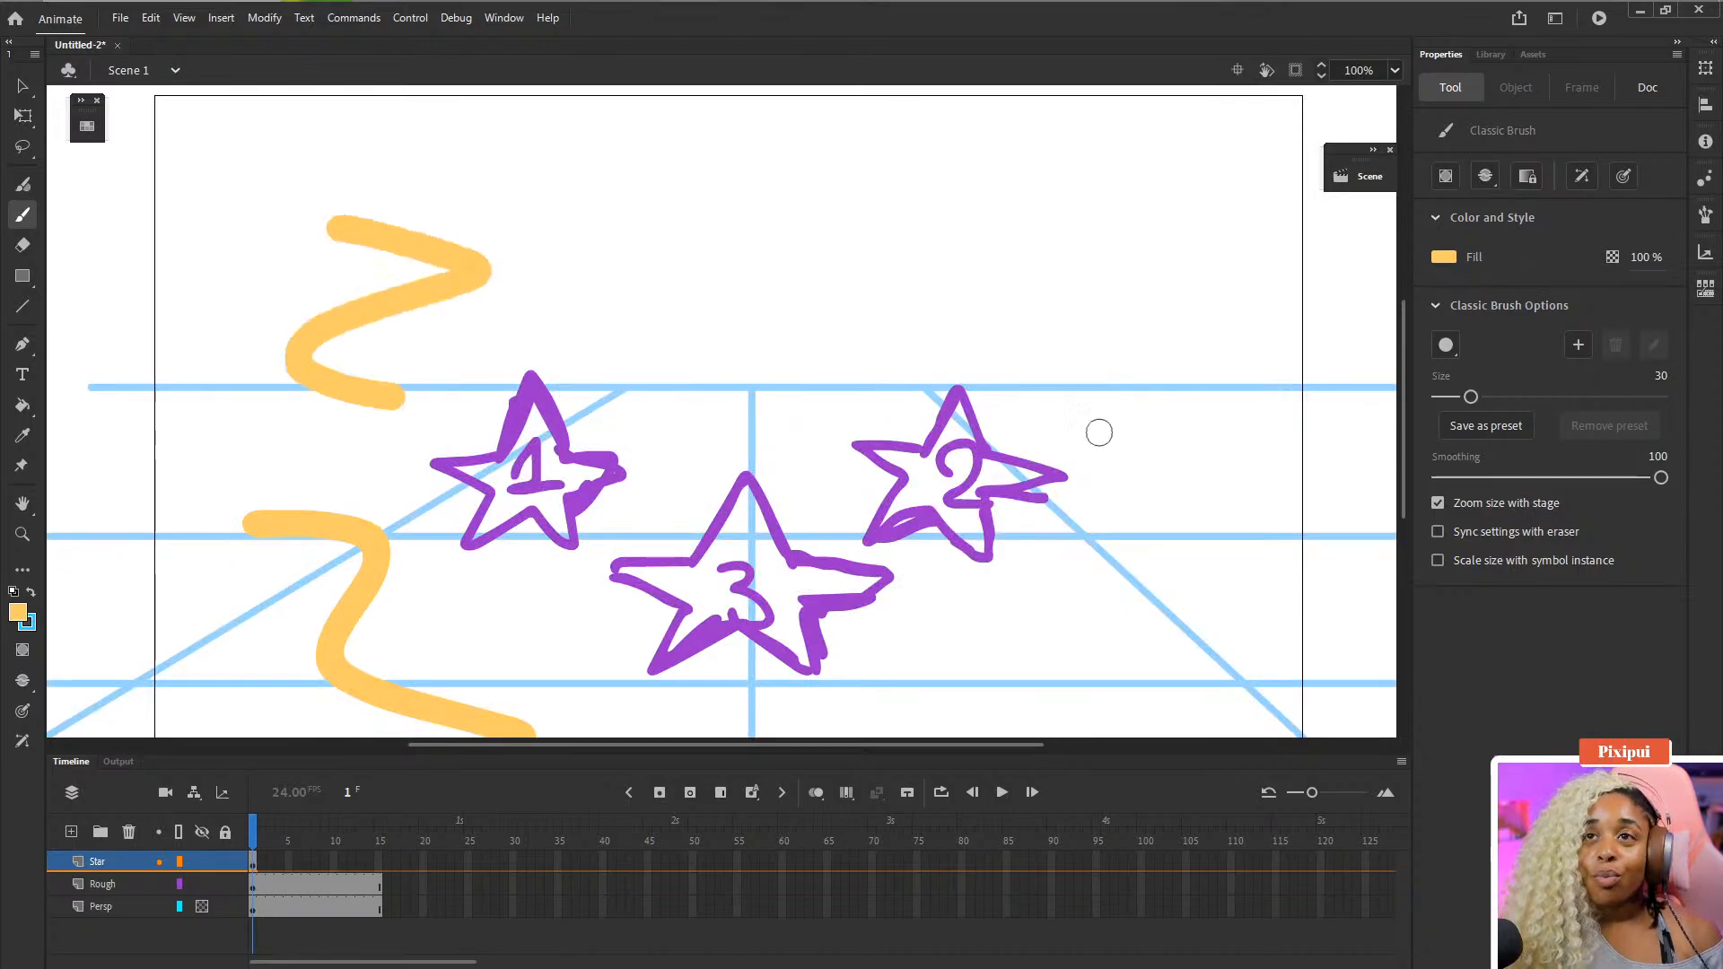
- Turn off Zoom size with stage, draw strokes at two zoom levels, and undo all the trial strokes
left_click(1438, 502)
left_click_drag(742, 218, 807, 364)
mouse_move(1197, 435)
left_mouse_down()
mouse_move(1112, 498)
mouse_move(1178, 684)
left_mouse_up()
key("ctrl+minus")
mouse_move(984, 380)
left_mouse_down()
mouse_move(1026, 620)
mouse_move(1395, 722)
left_mouse_up()
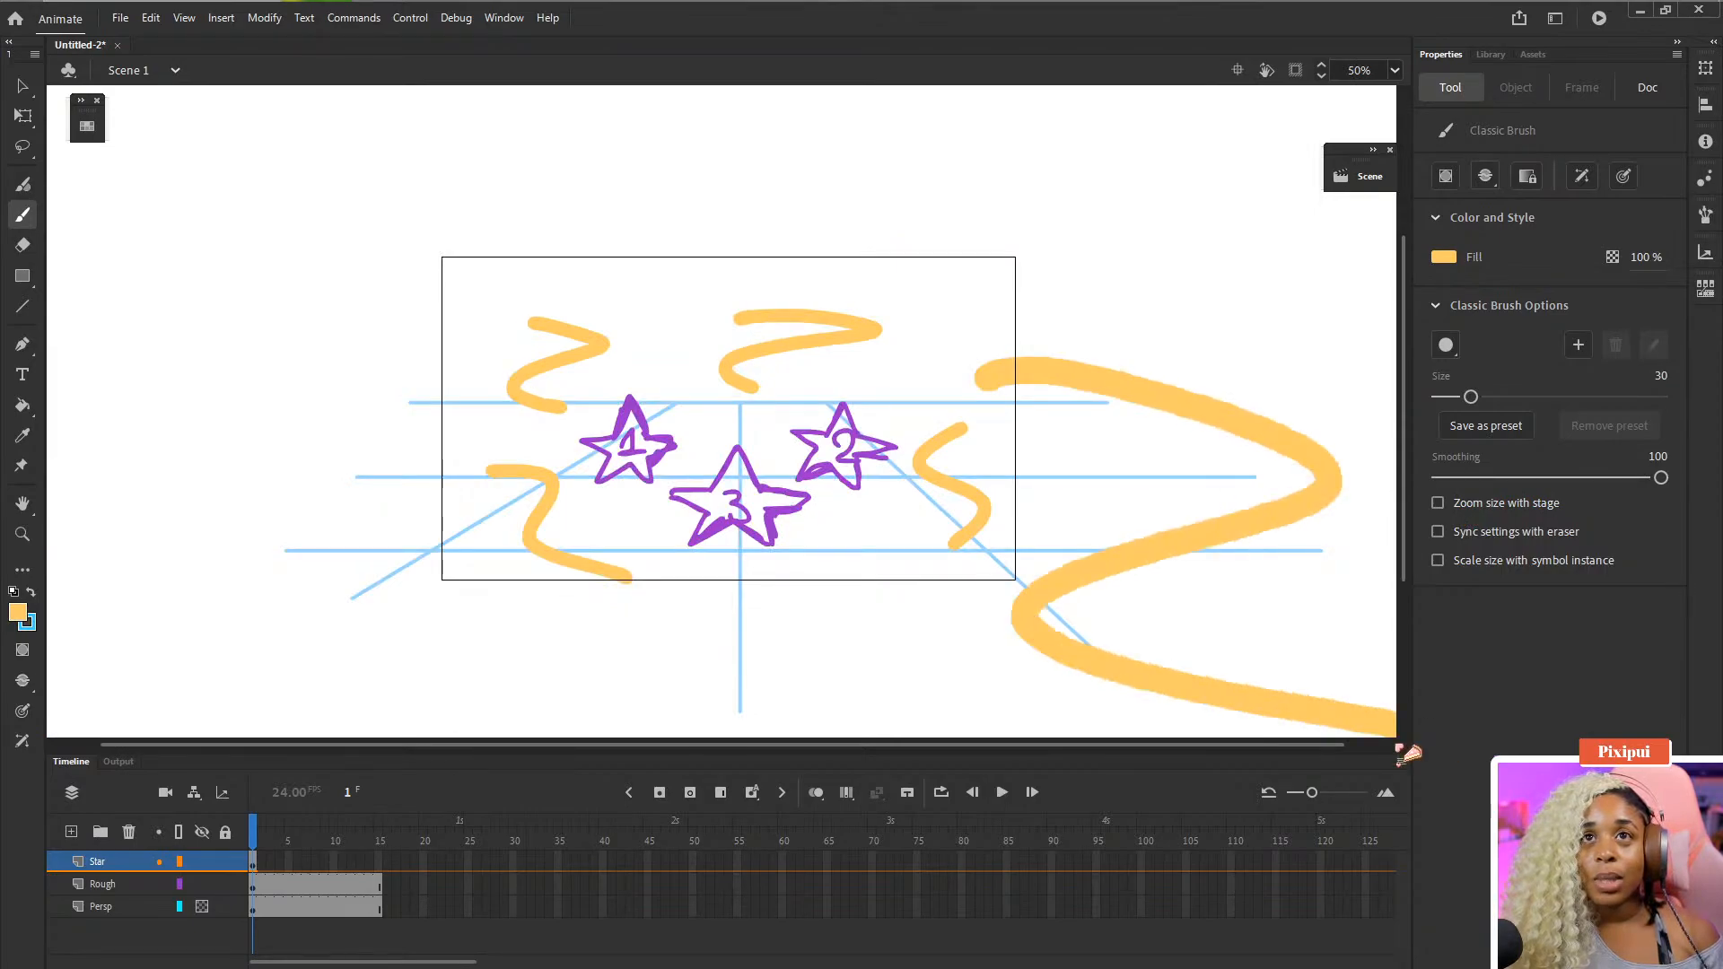
key("ctrl+z")
key("ctrl+z")
key("ctrl+z")
key("ctrl+z")
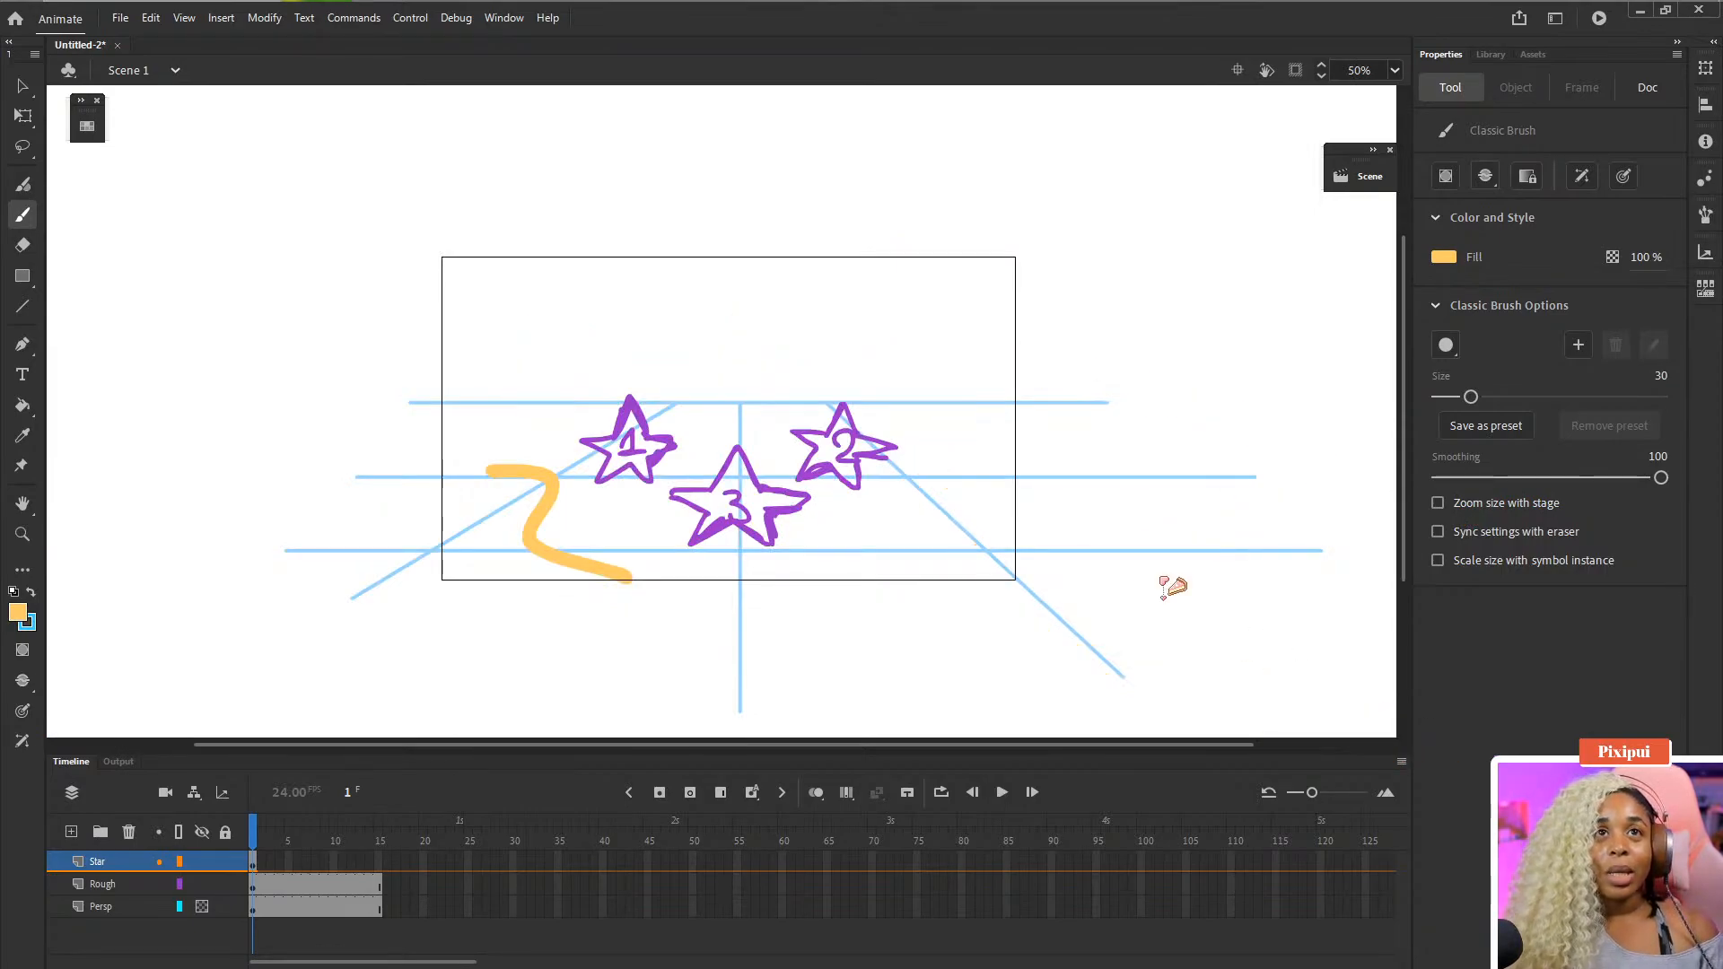
key("ctrl+z")
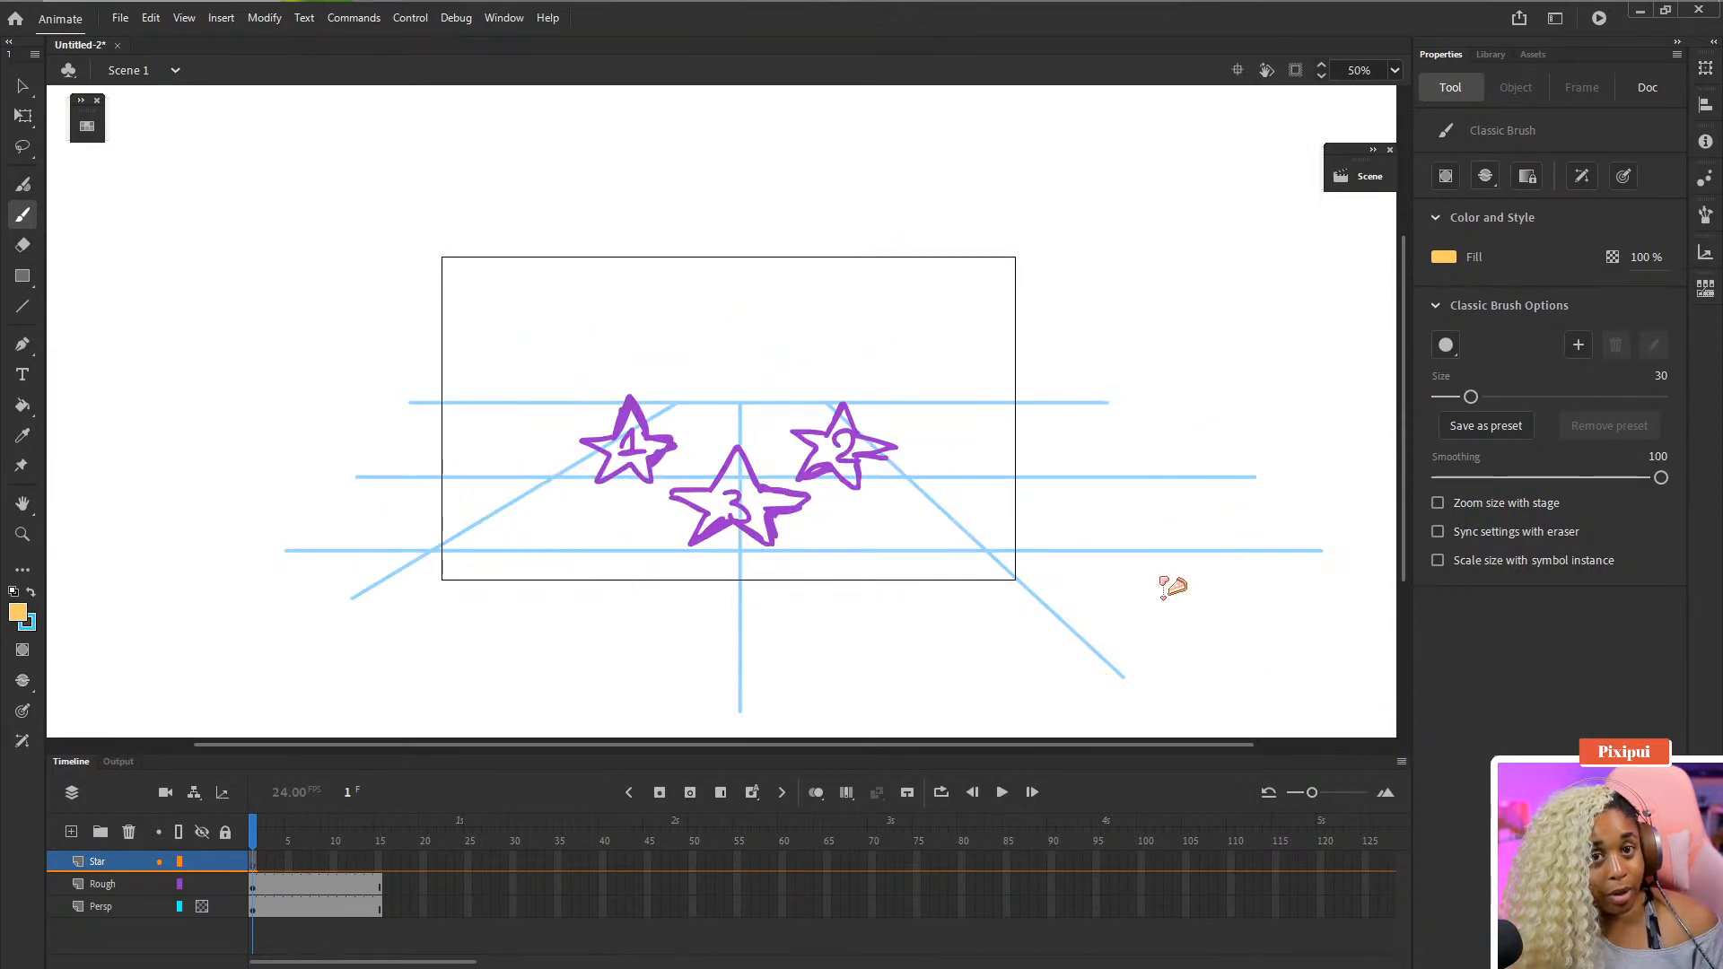
- Turn Zoom size with stage back on and draw a trial stroke, then undo it
left_click(1494, 505)
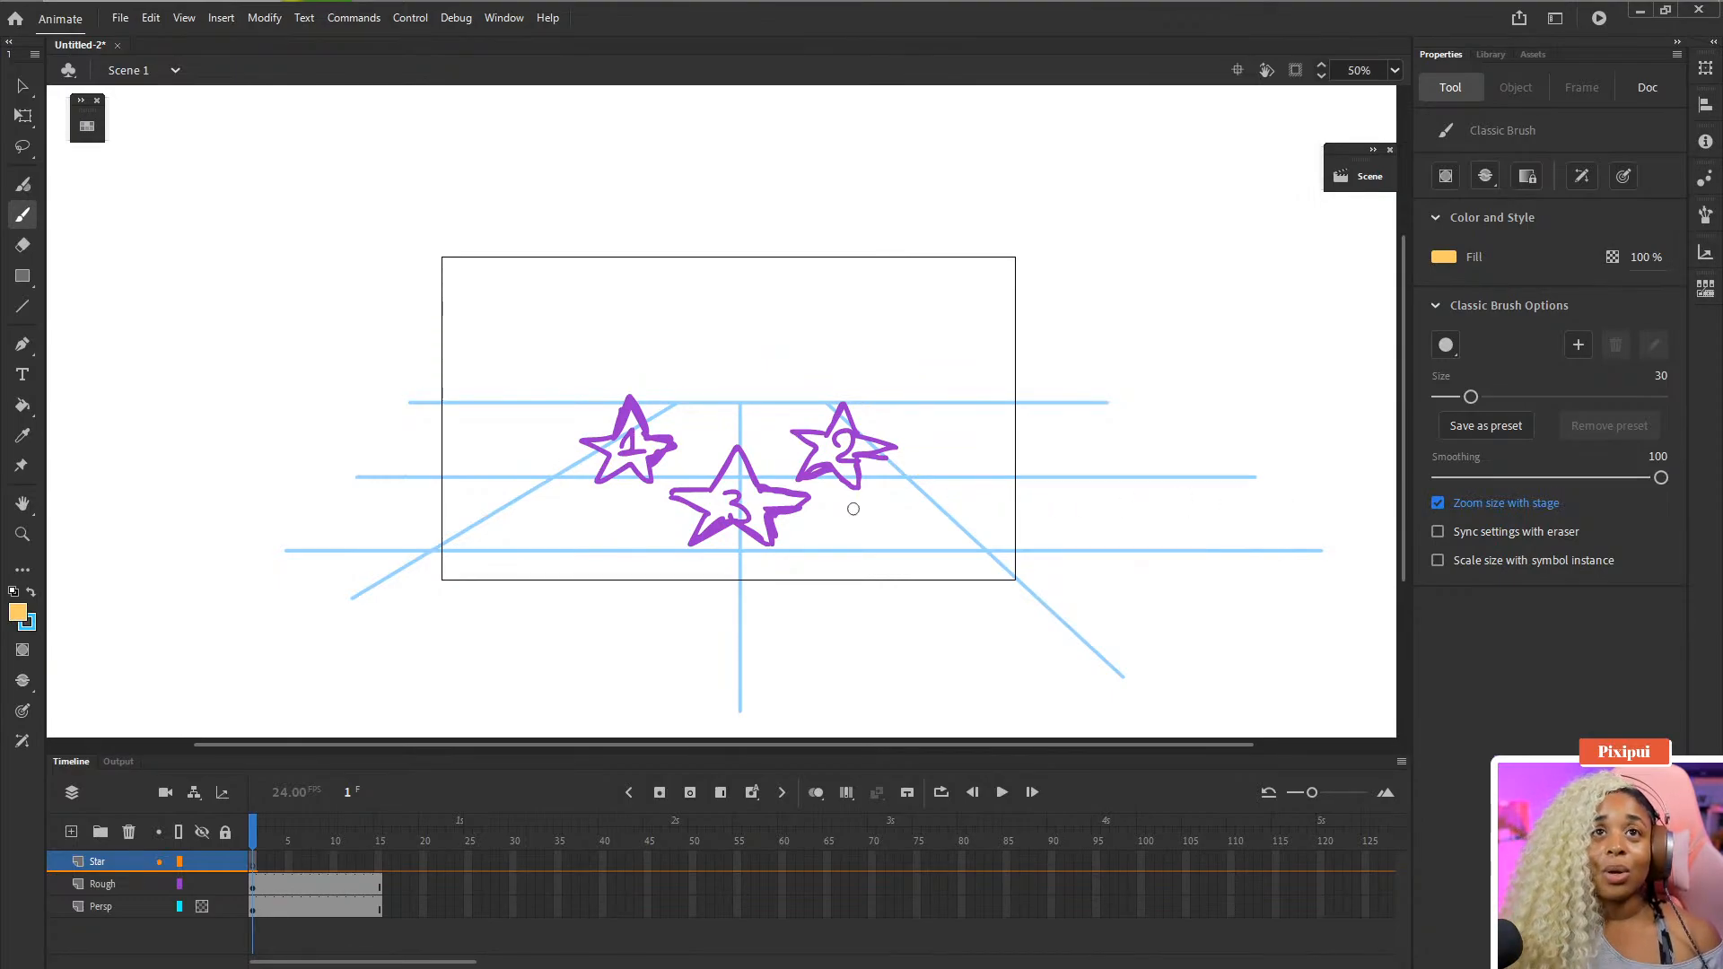
mouse_move(646, 341)
left_mouse_down()
mouse_move(713, 475)
mouse_move(961, 338)
left_mouse_up()
key("ctrl+z")
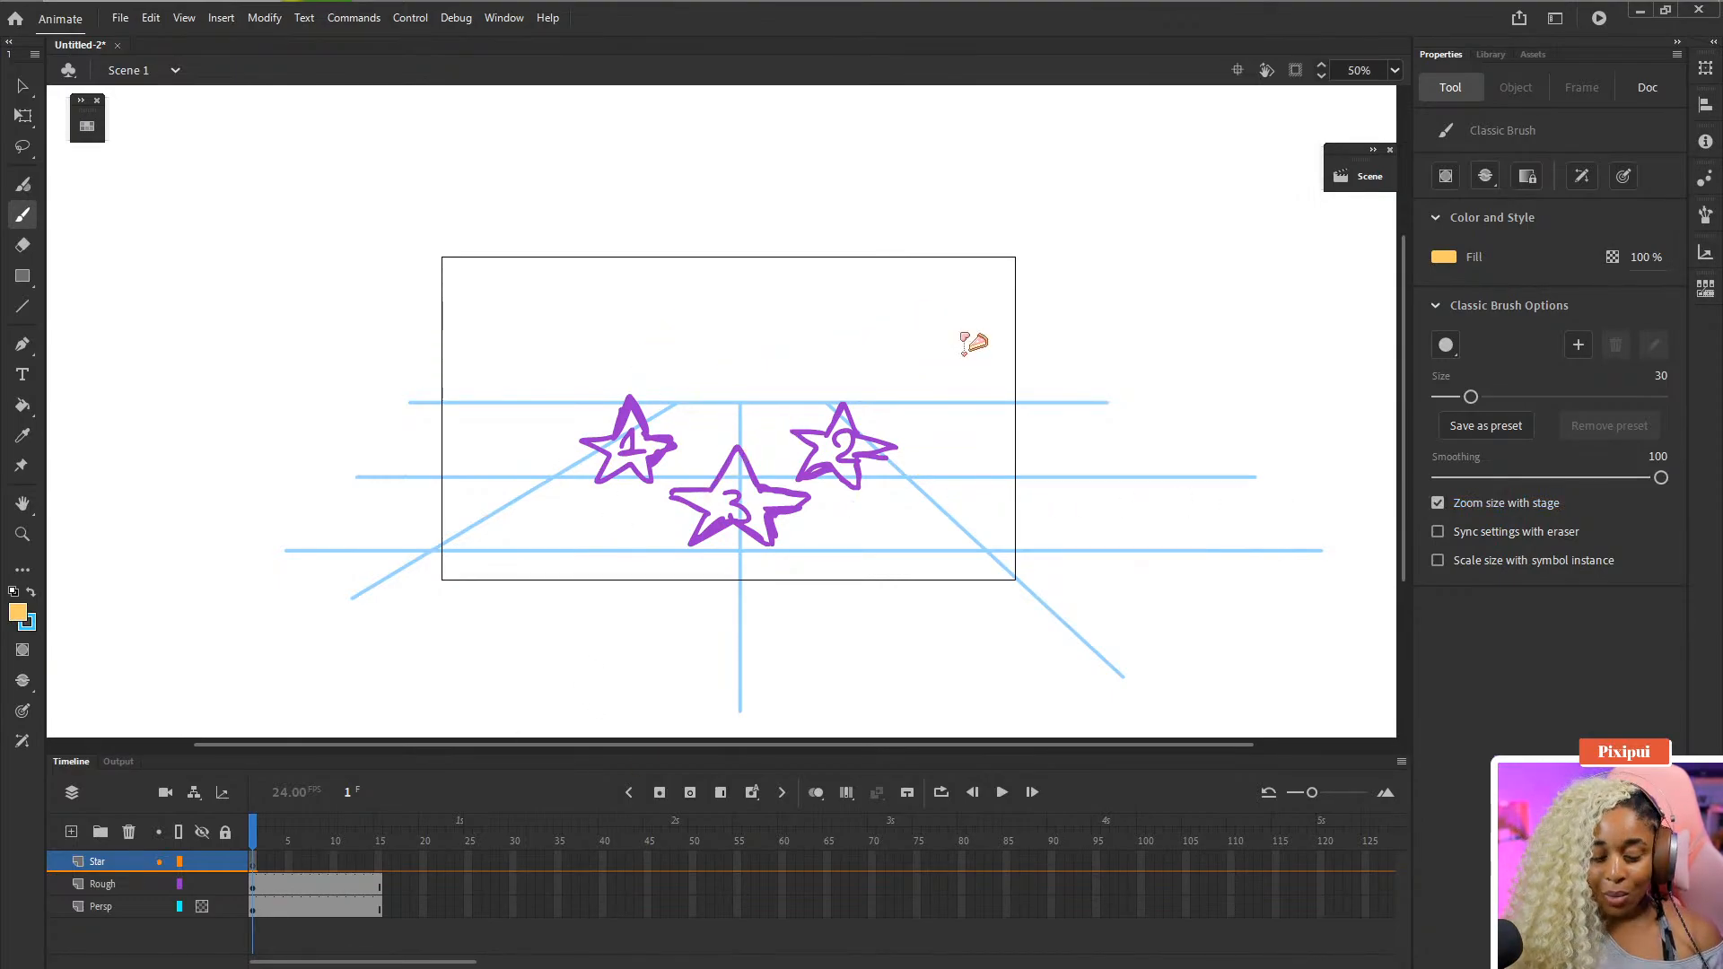
- Change the brush fill colour to yellow #FBD213 in the Color Picker
key("ctrl+=")
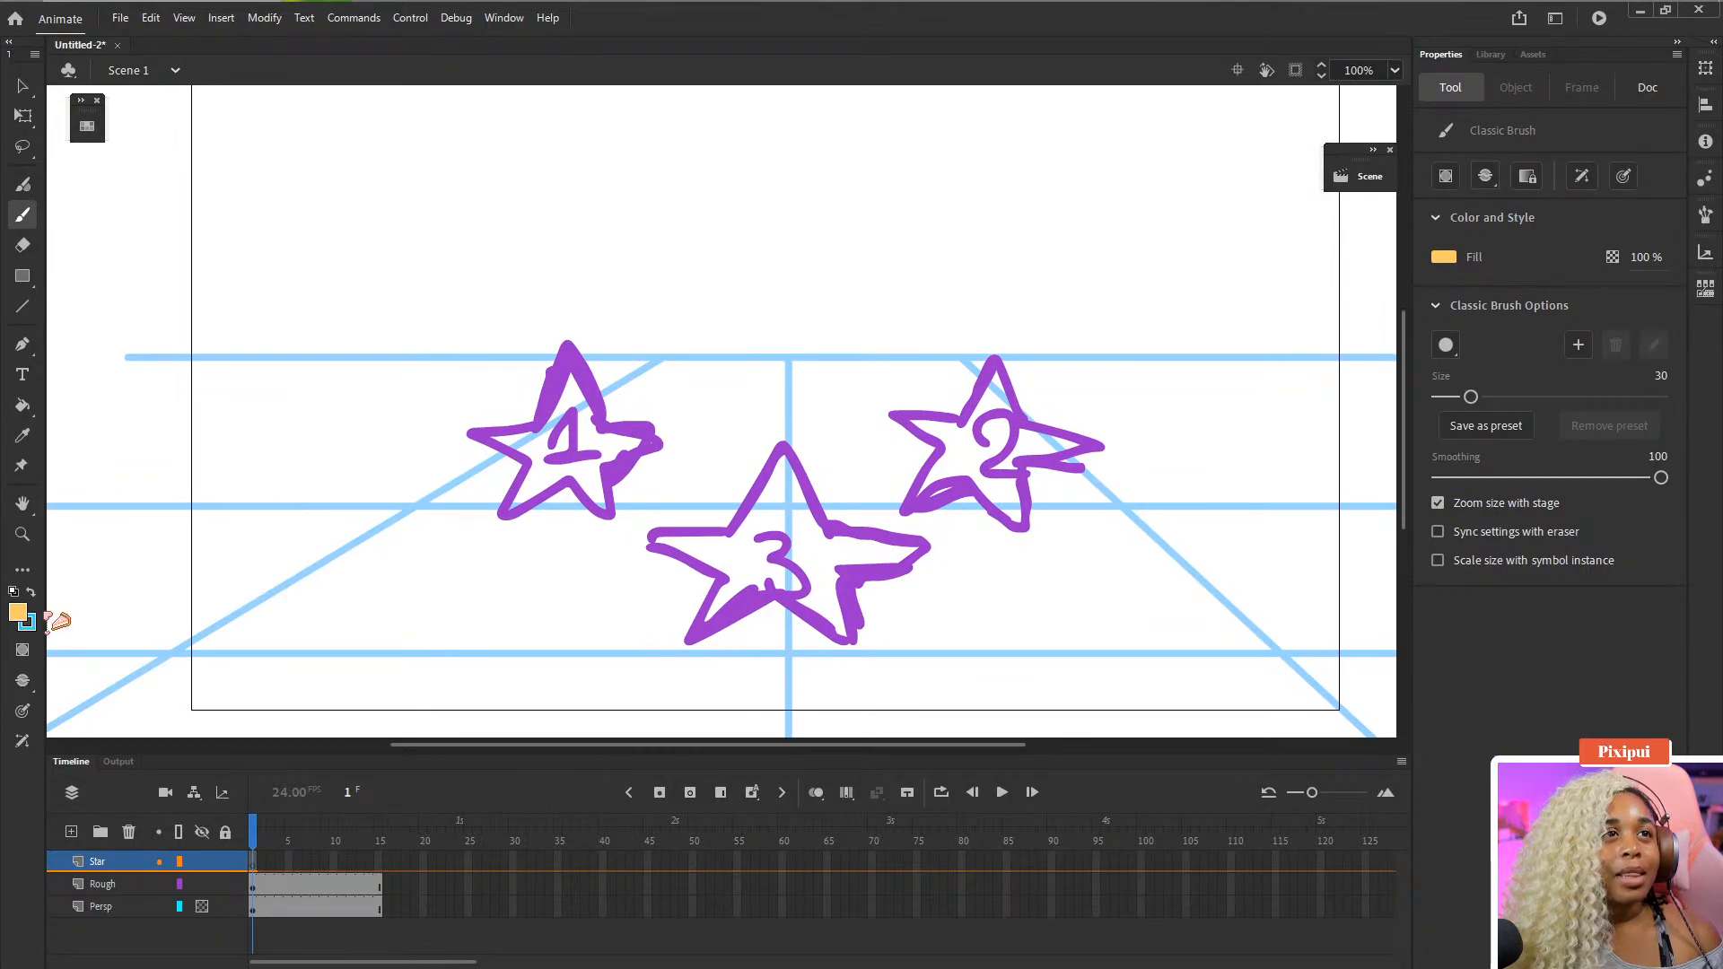
left_click(18, 612)
left_click(357, 660)
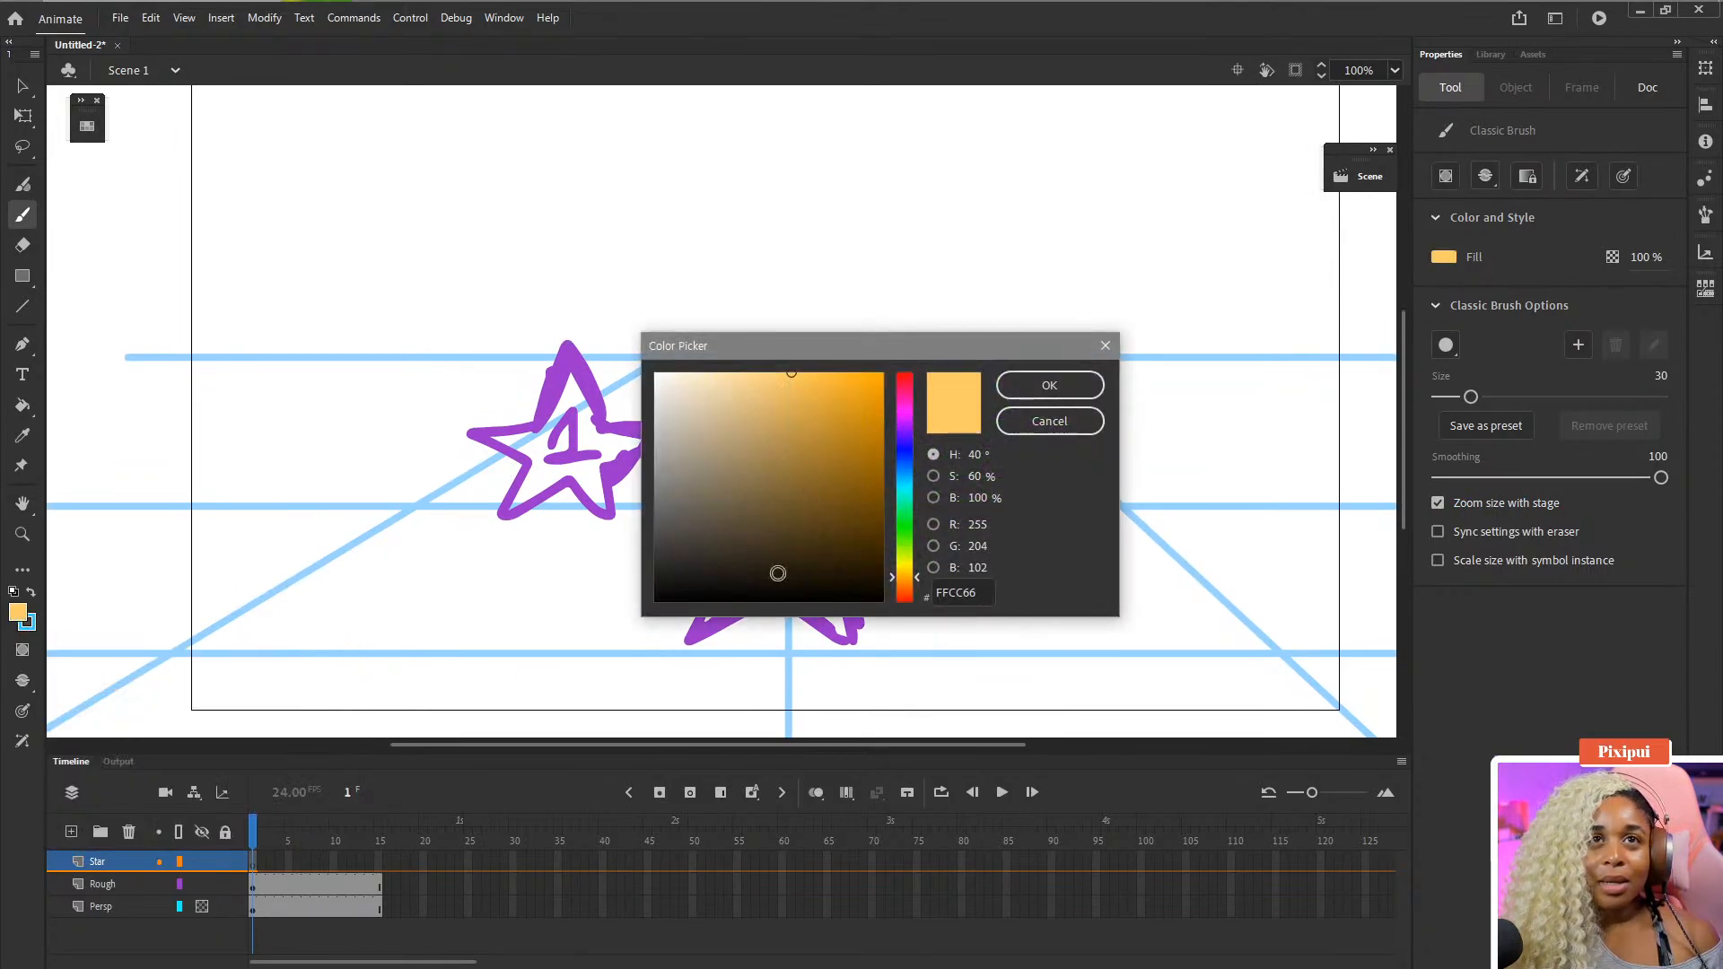
left_click(921, 576)
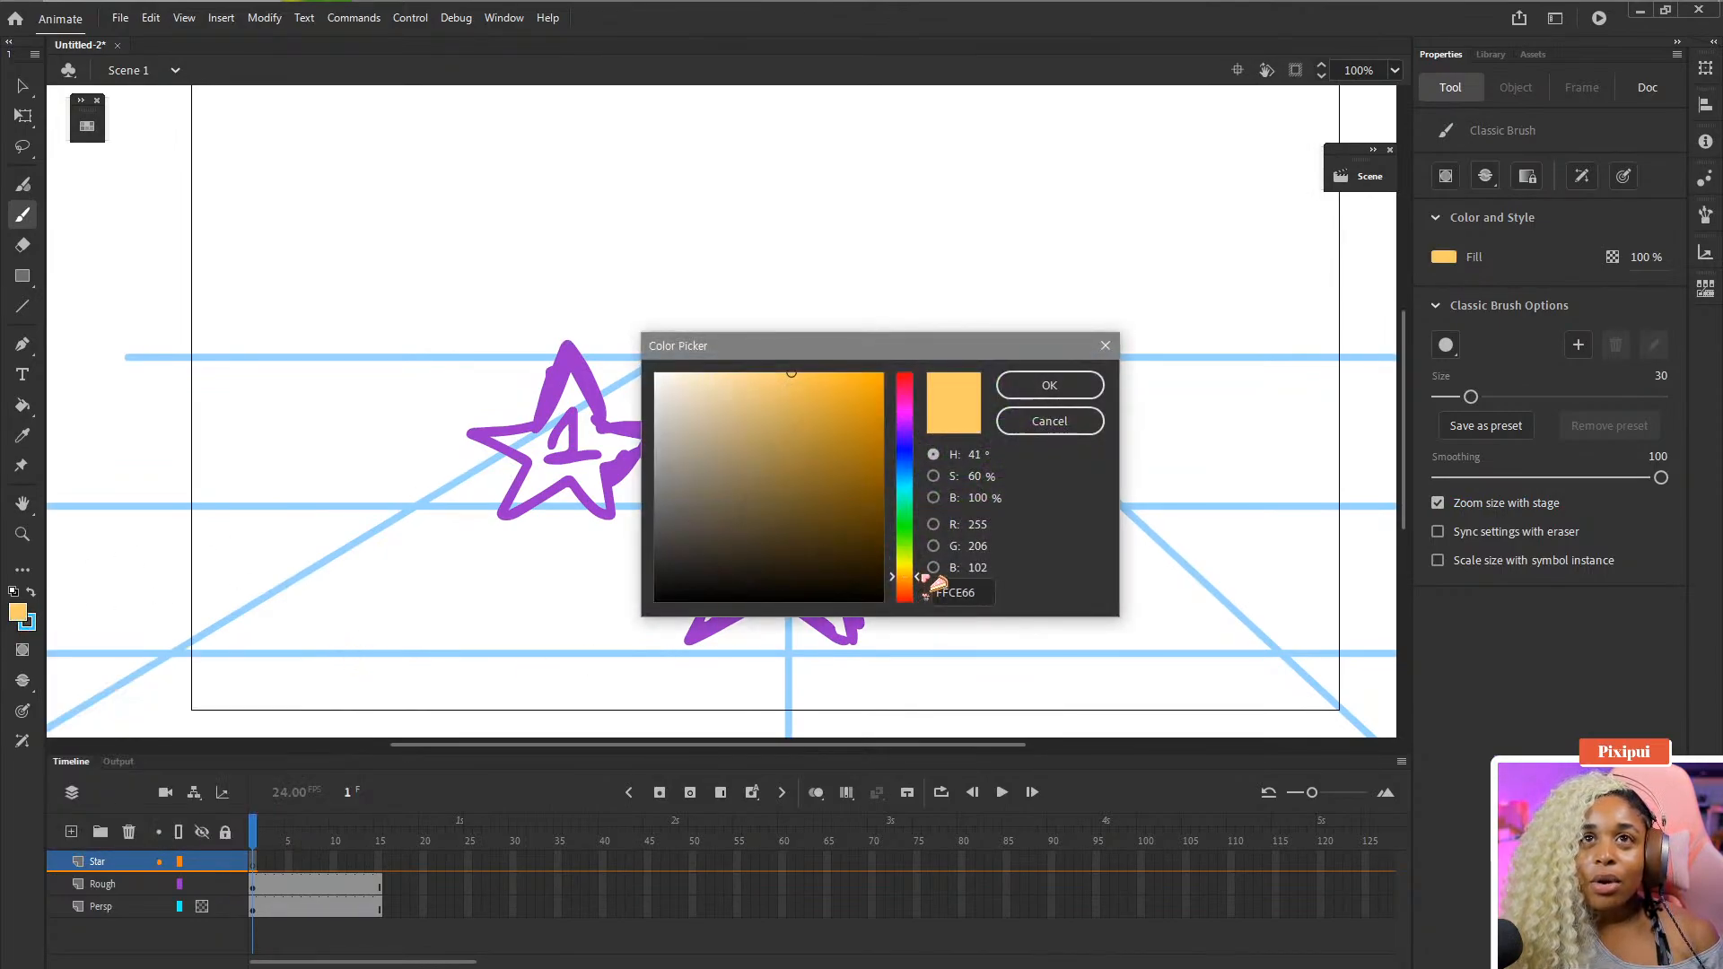
left_click_drag(921, 576, 920, 574)
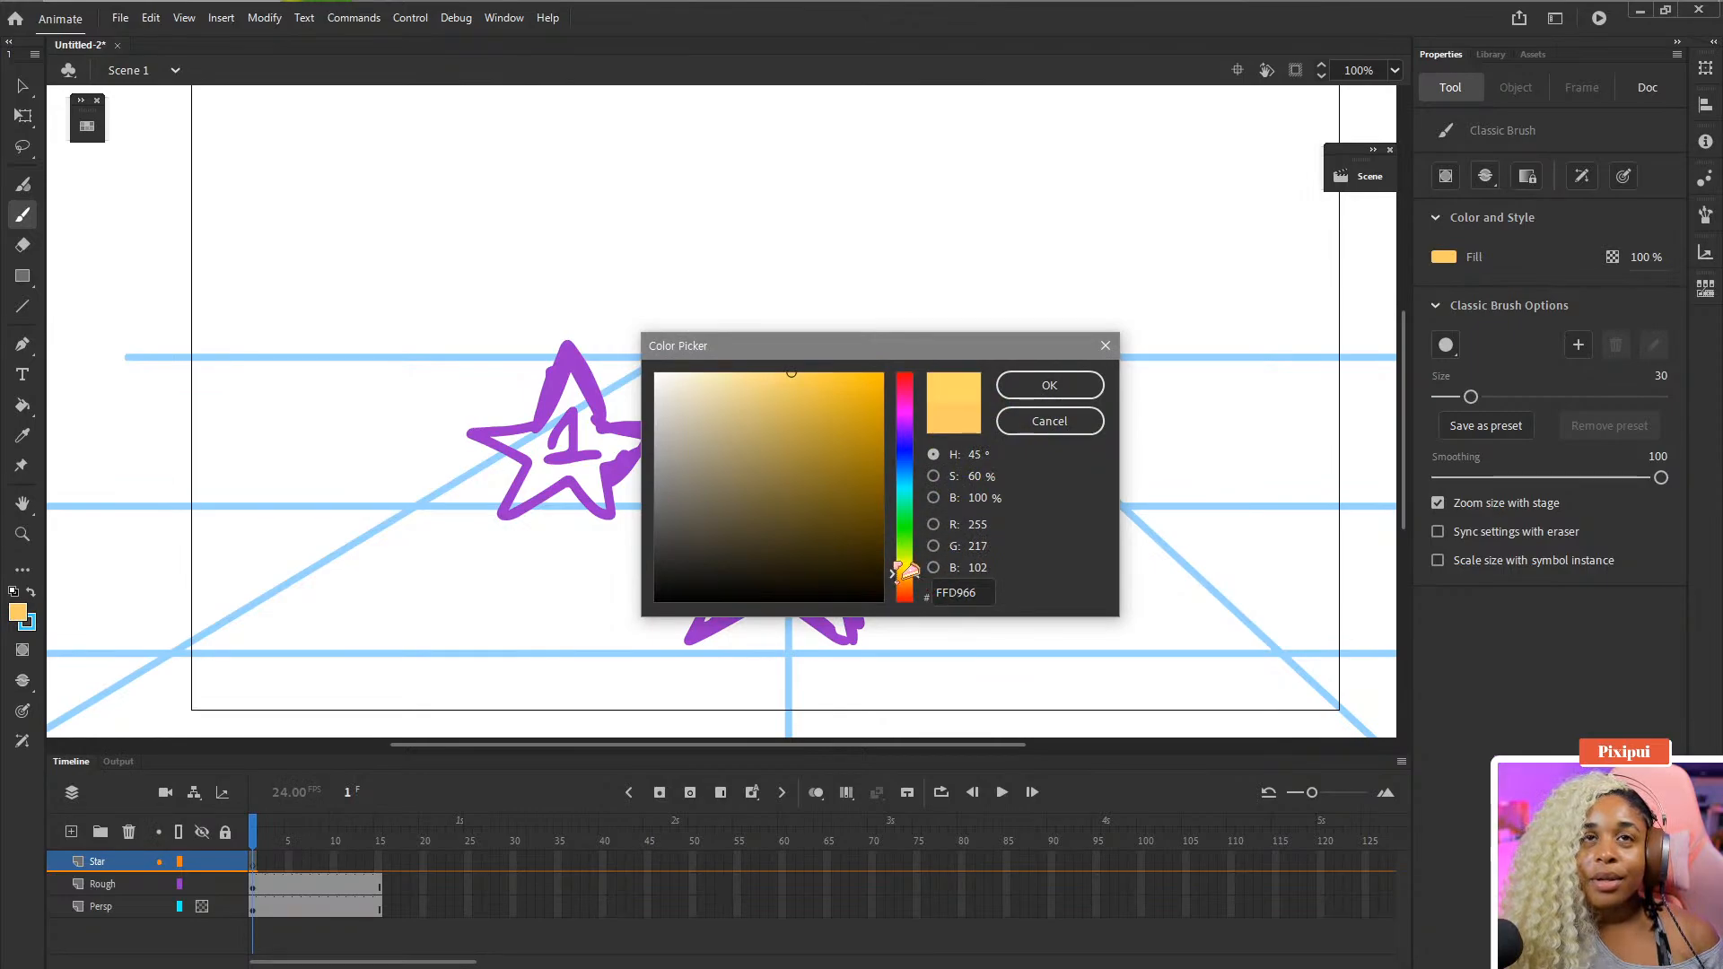
left_click(902, 581)
left_click(827, 398)
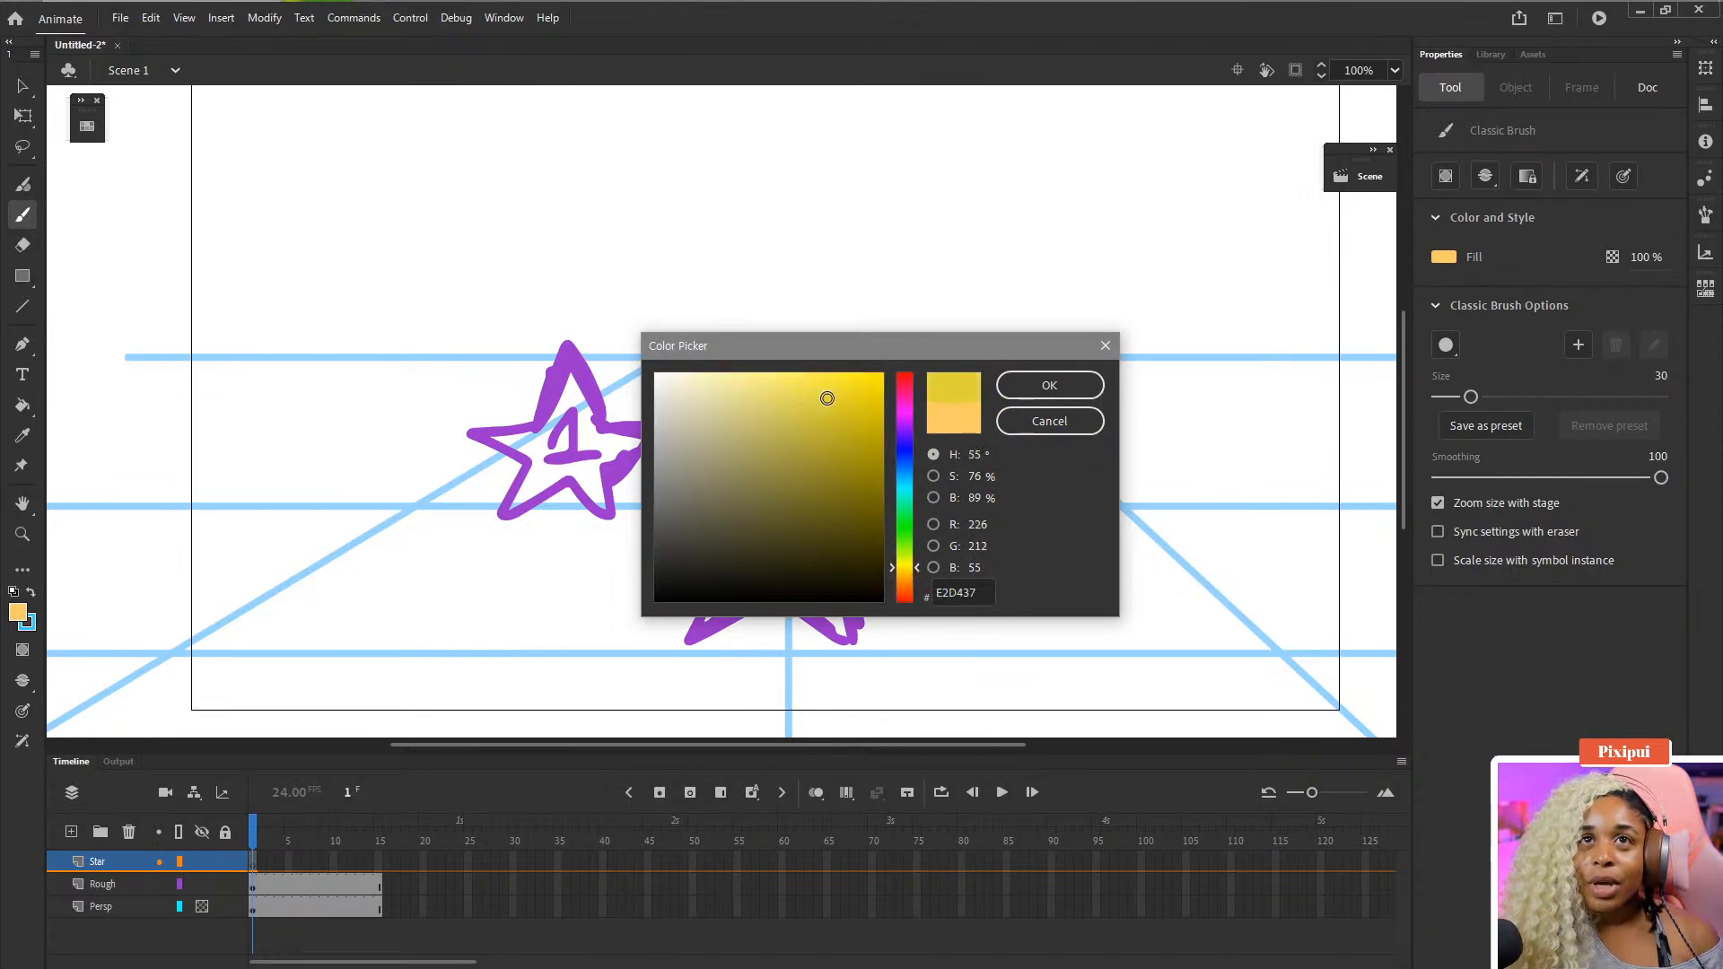
left_click(906, 573)
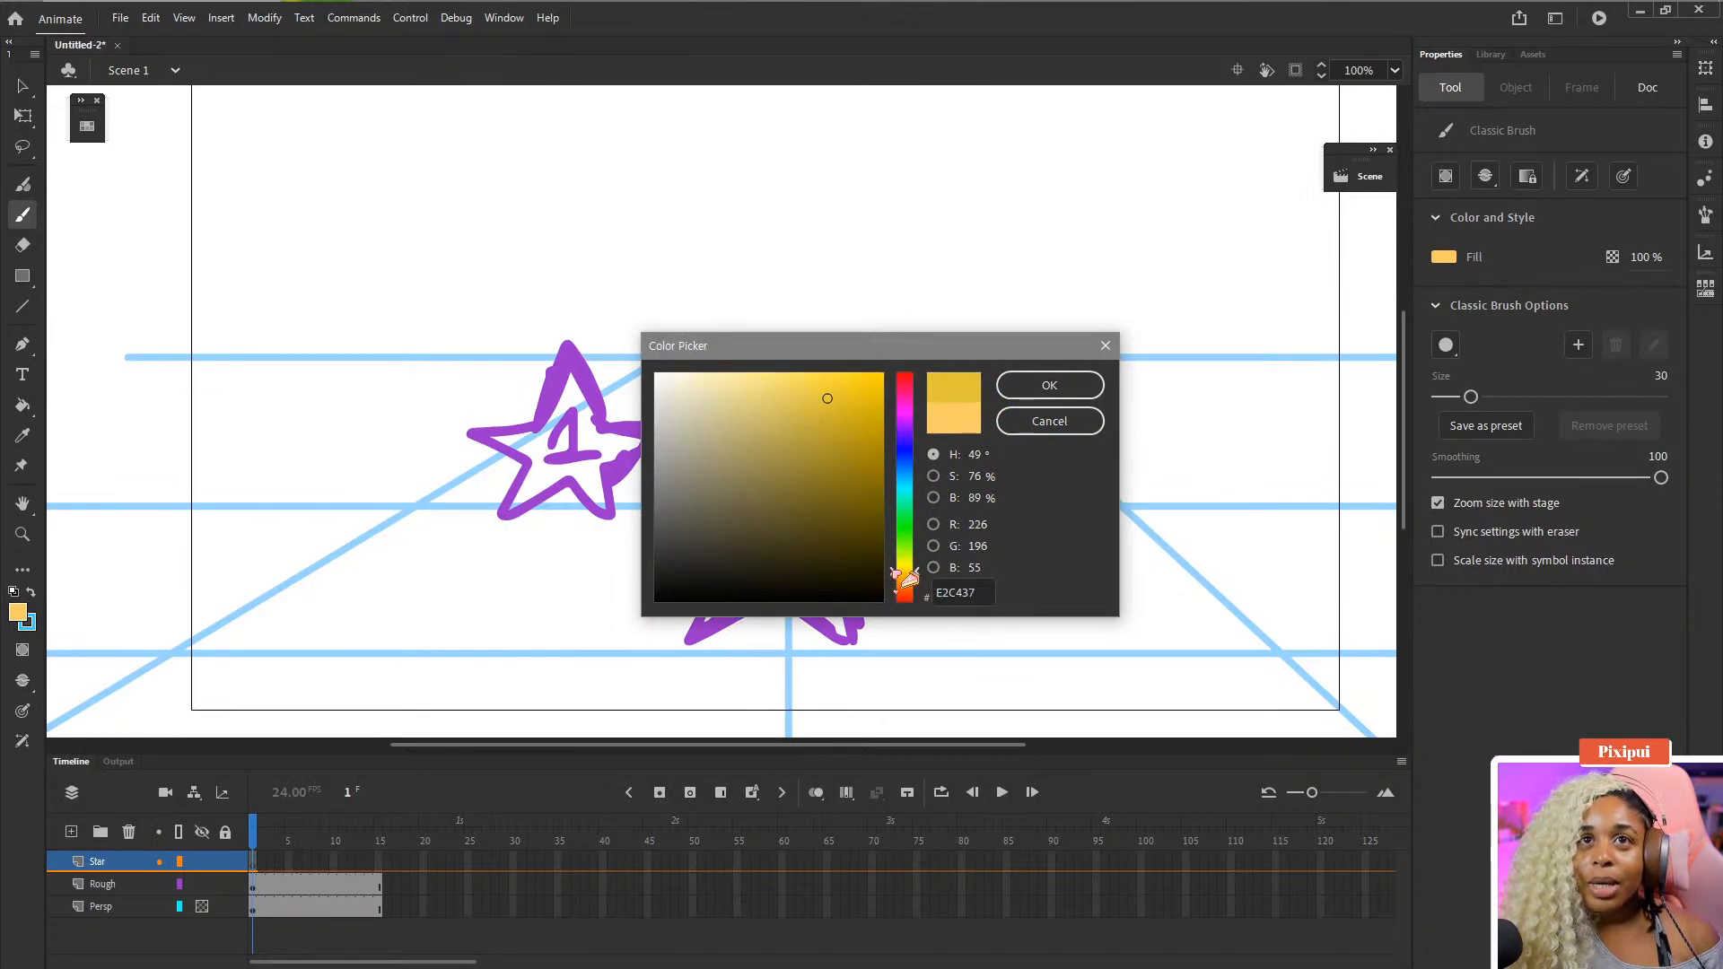
left_click(1041, 384)
- Draw a trial yellow stroke over the stars, undo it, and select the Star layer's first frame
left_click_drag(476, 304, 905, 386)
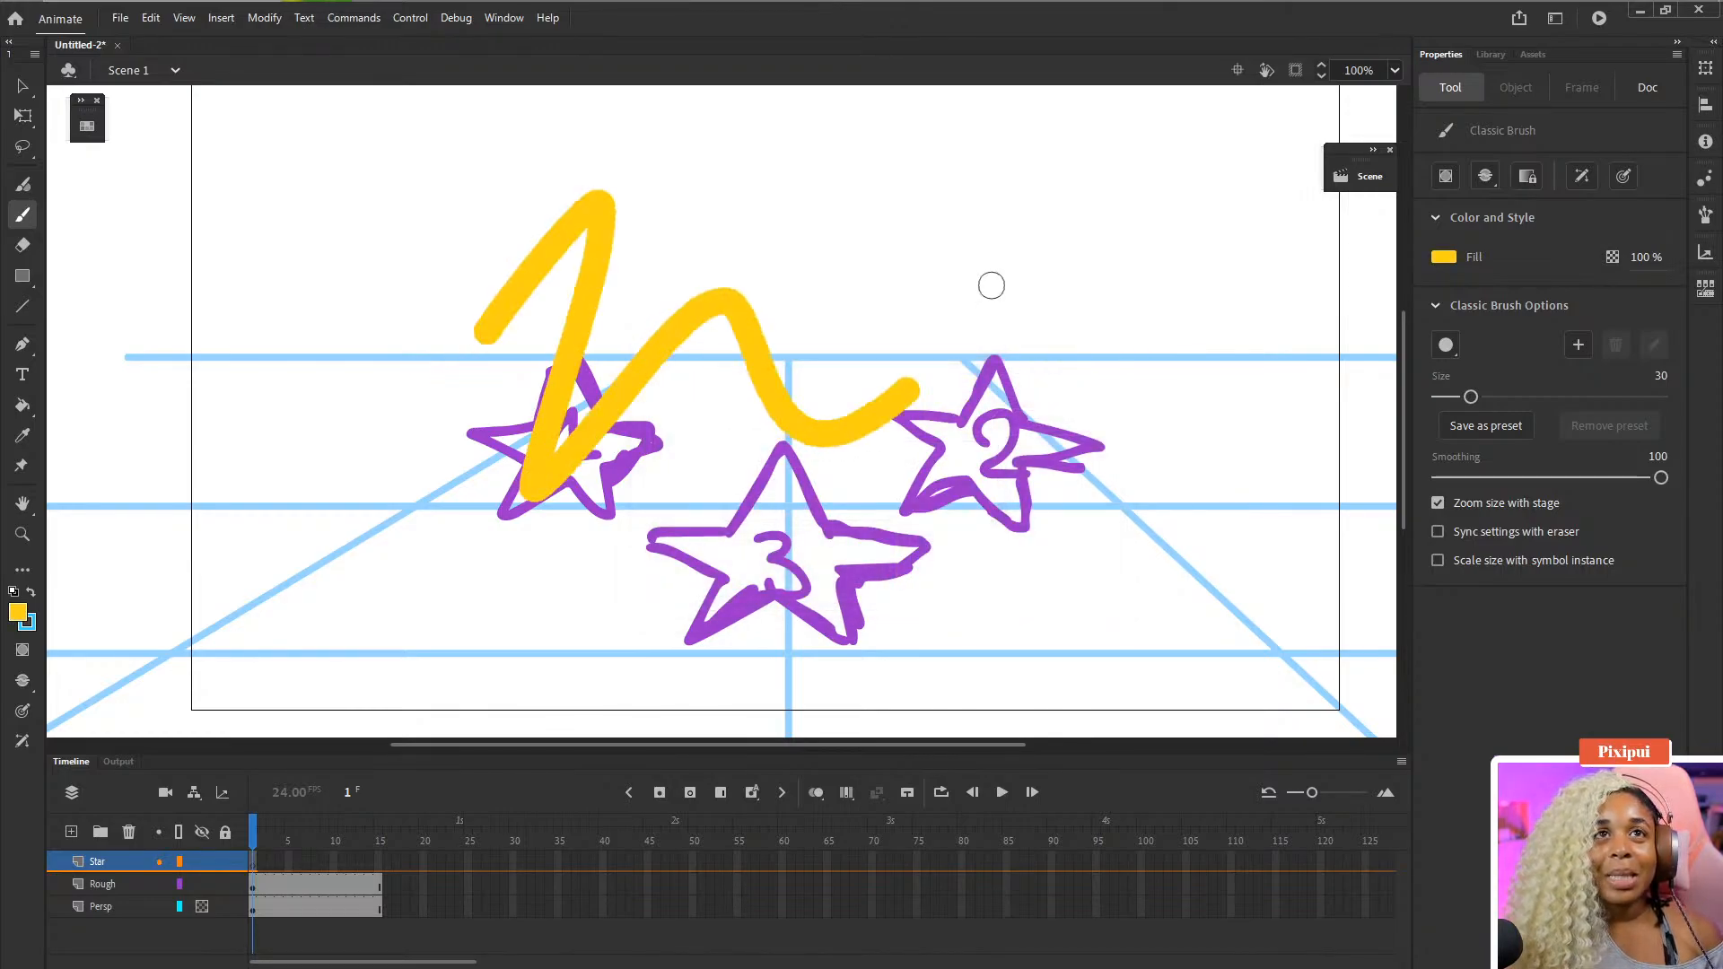
key("ctrl+z")
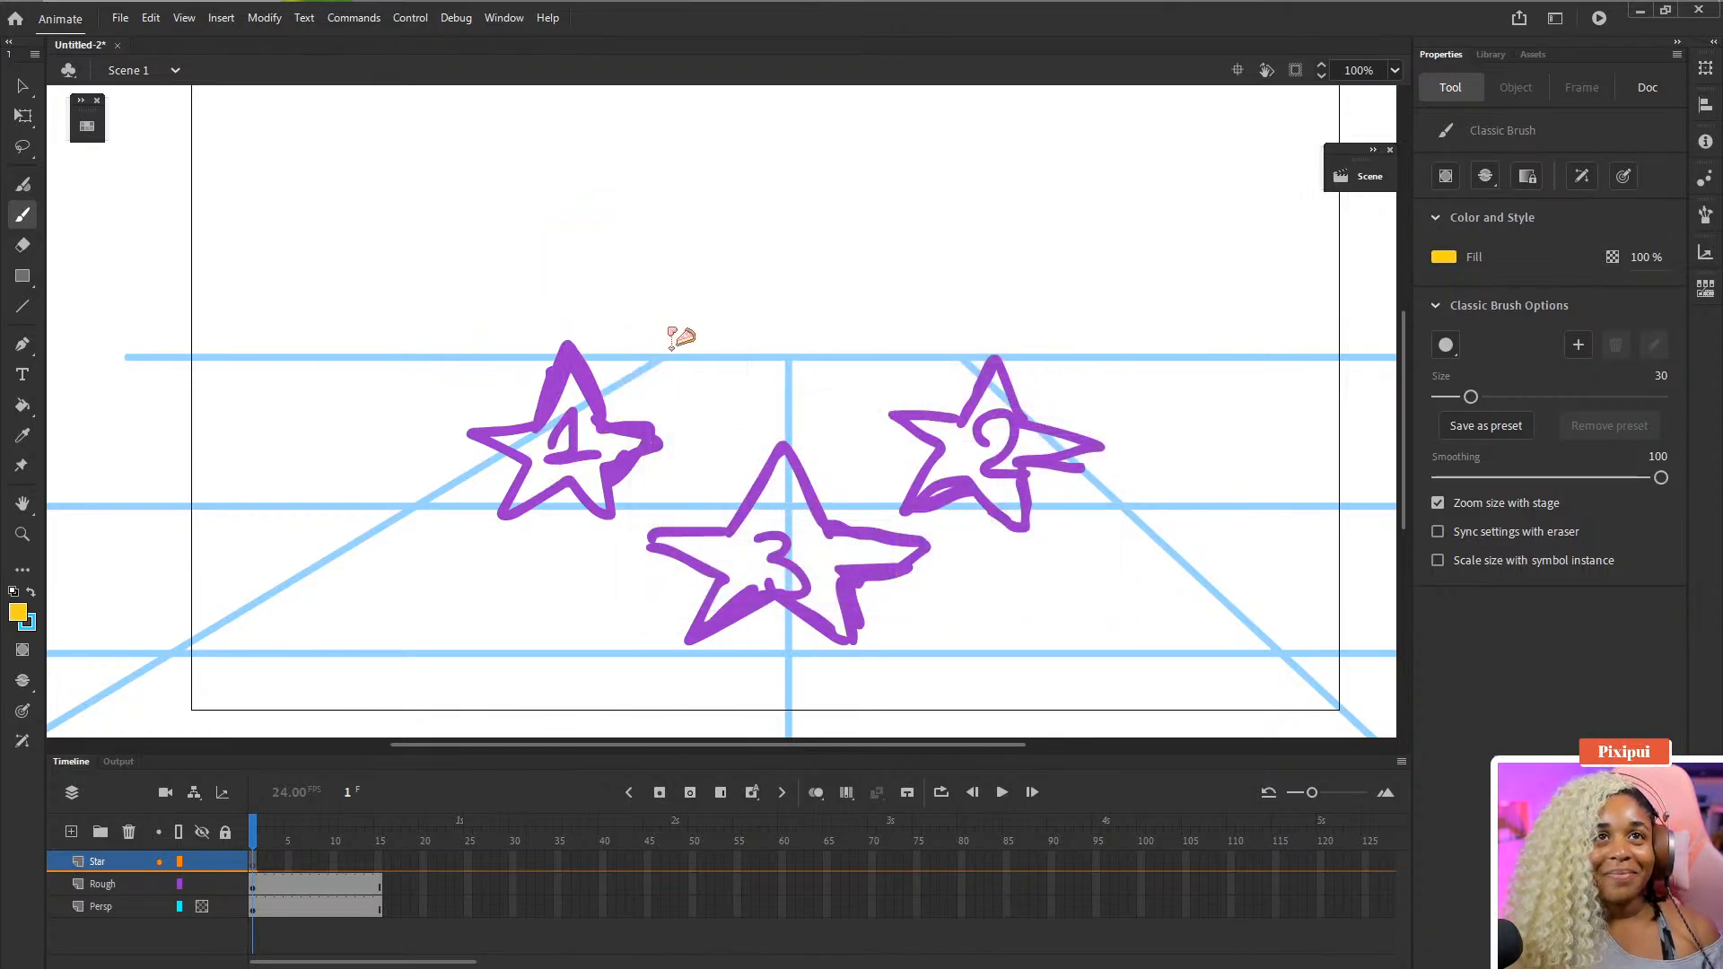
left_click(254, 863)
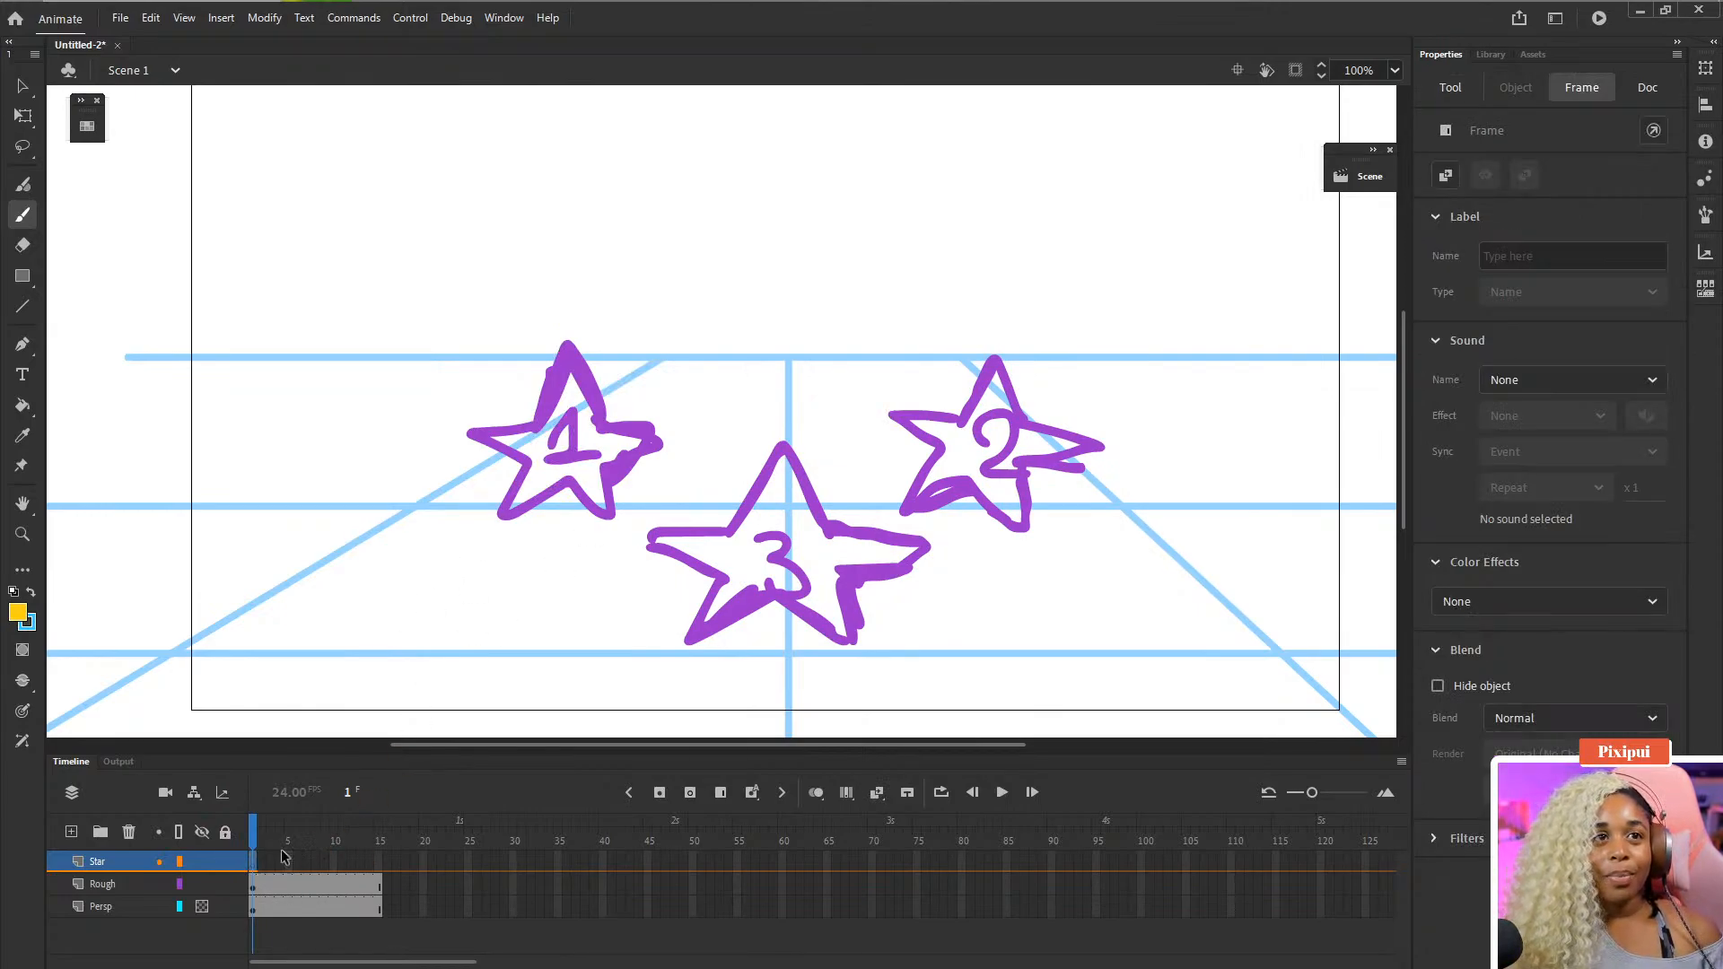
- Set the Rough layer's visibility to 50% opacity in its Layer Properties
left_click(119, 887)
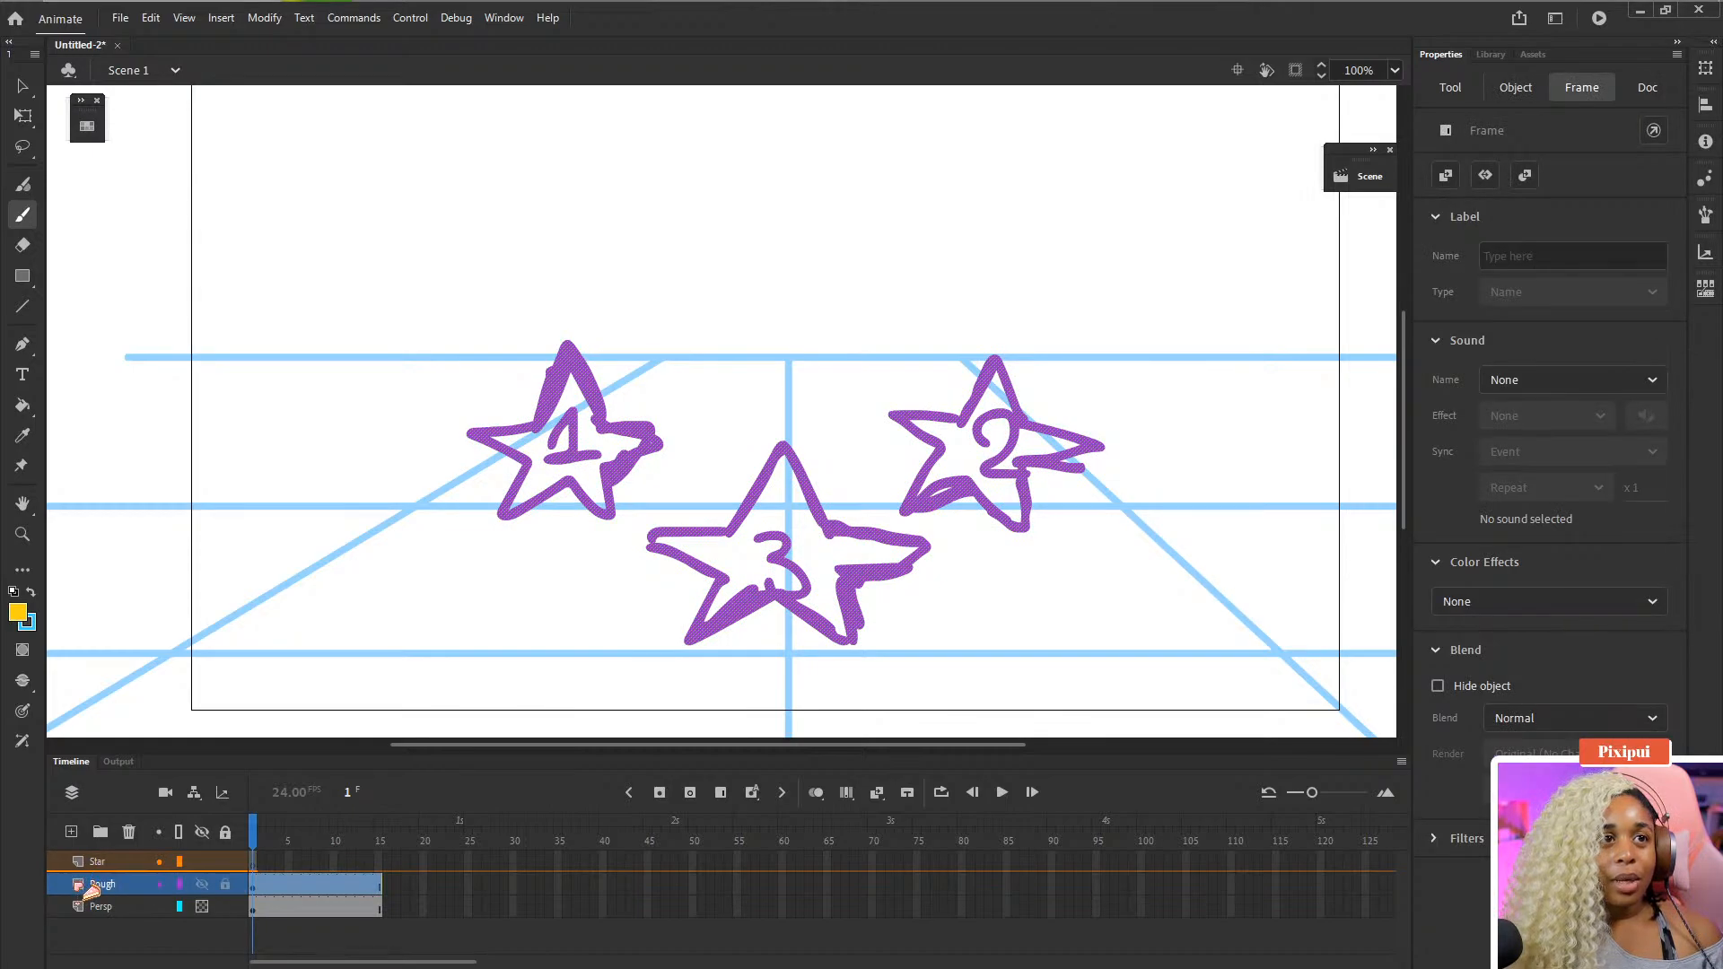
double_click(78, 884)
left_click(861, 423)
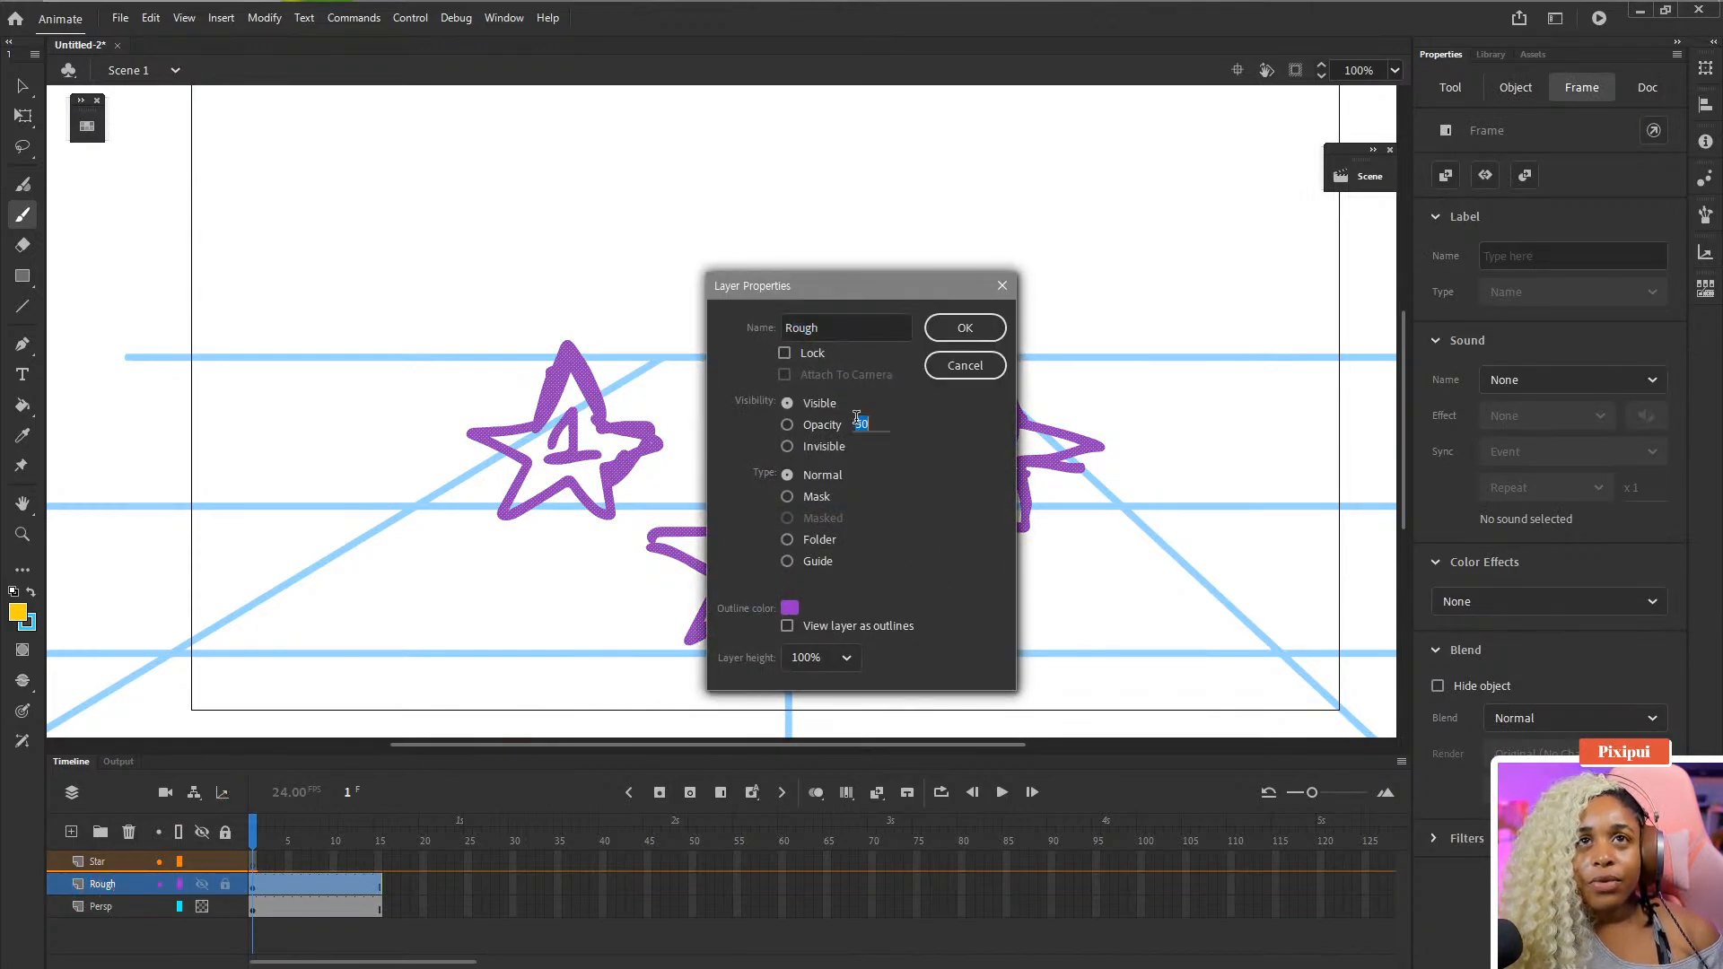
left_click(964, 330)
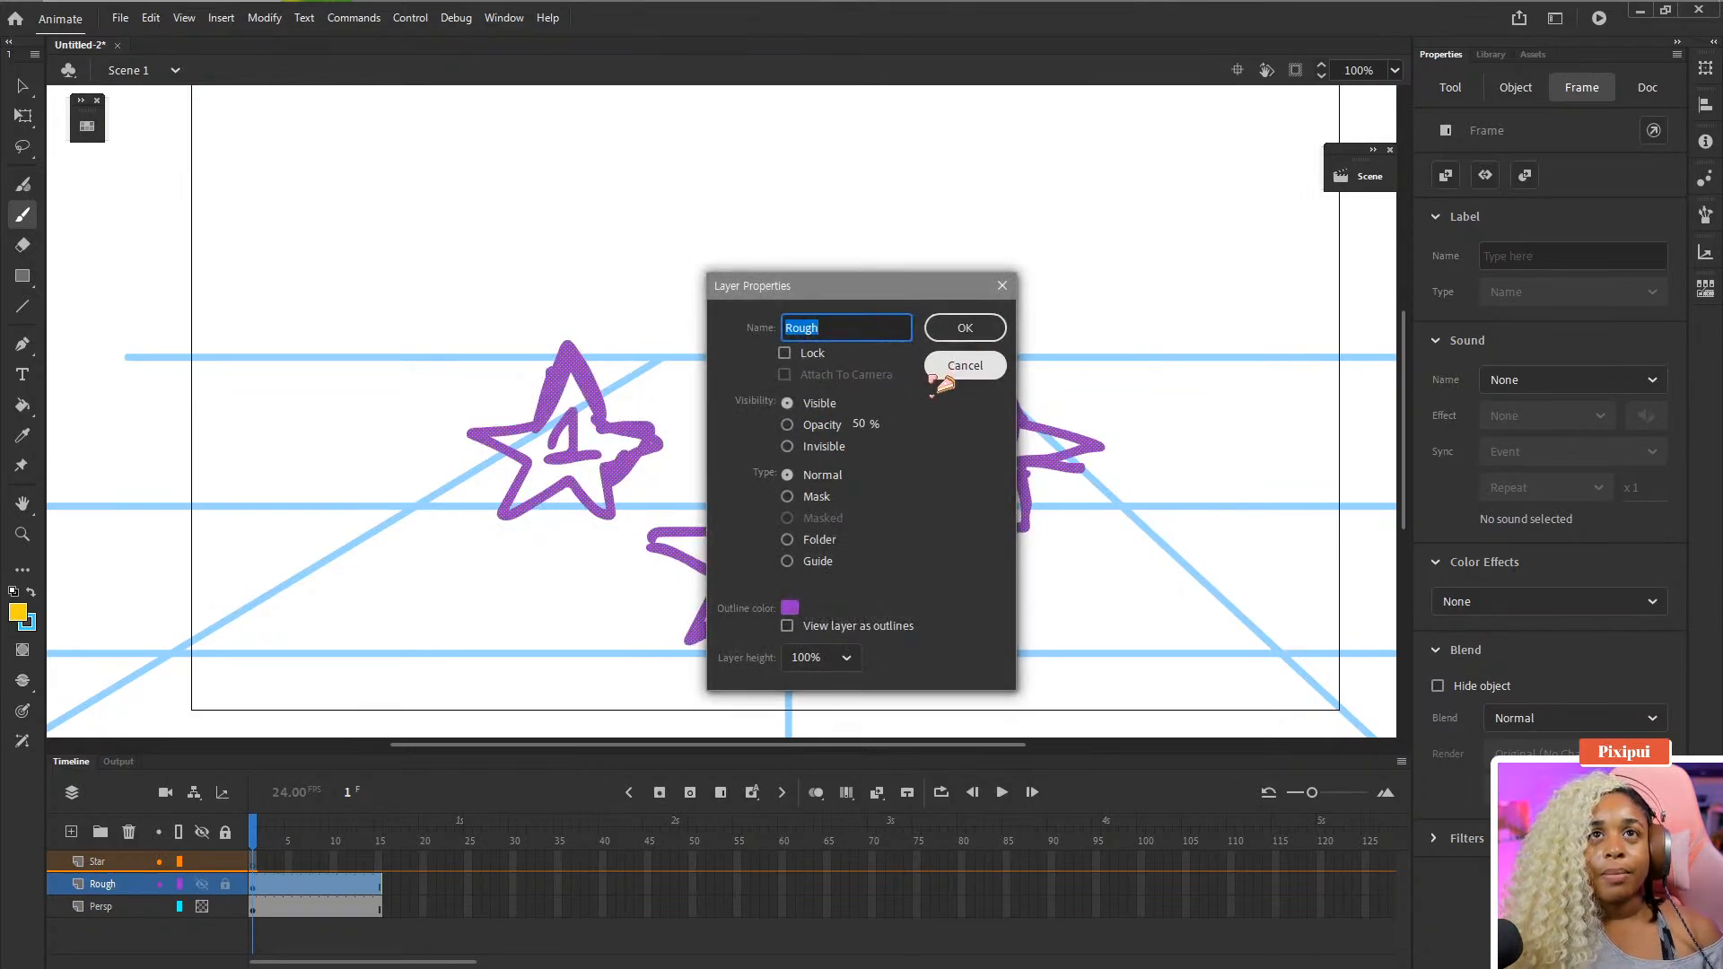
left_click(830, 424)
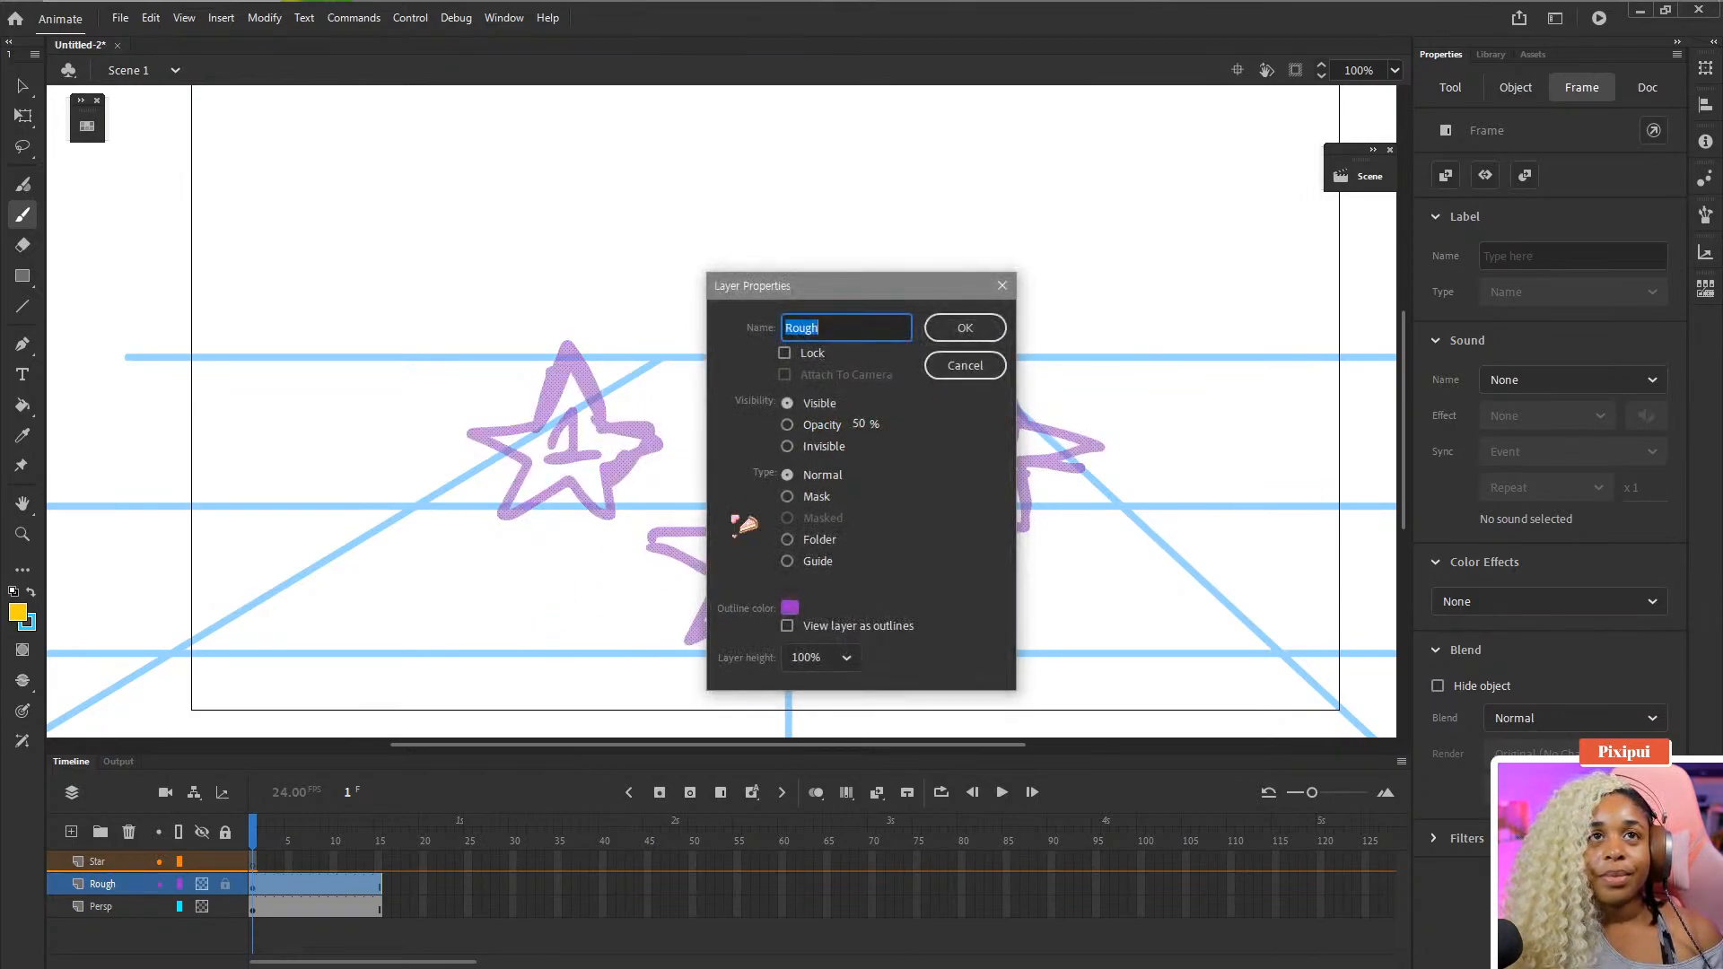
key("Return")
- Lock the Rough and Persp layers, select the Star layer's first frame, and save the document
left_click(126, 862)
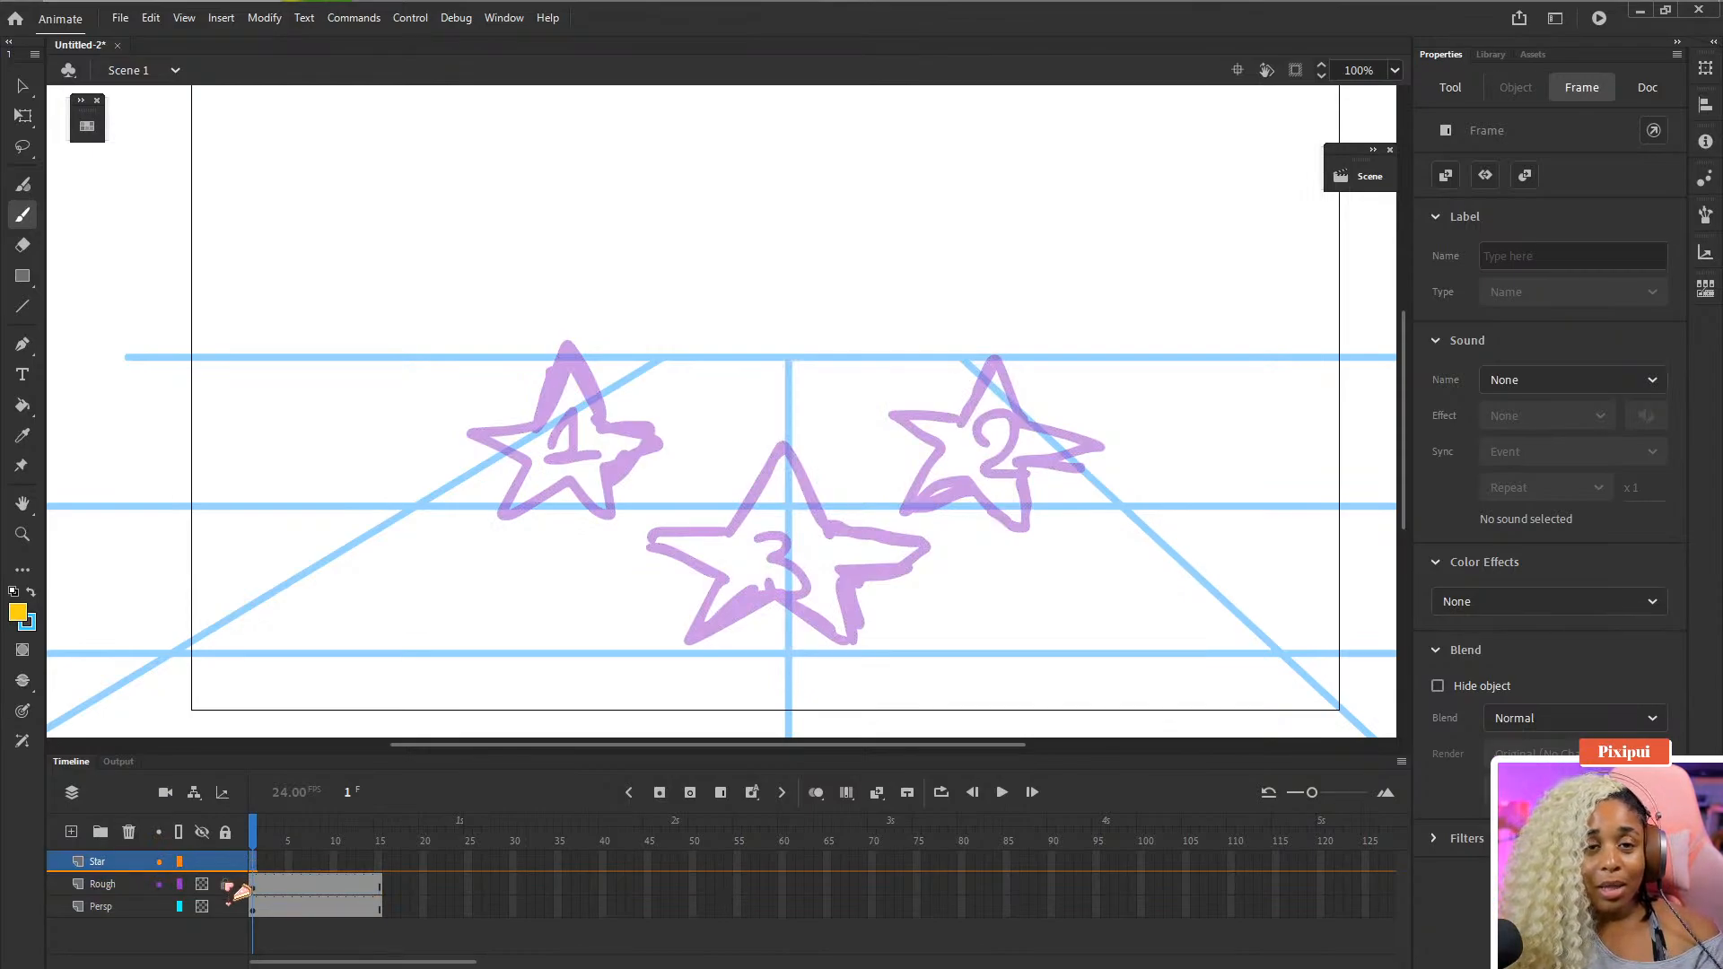
left_click(226, 884)
left_click(226, 906)
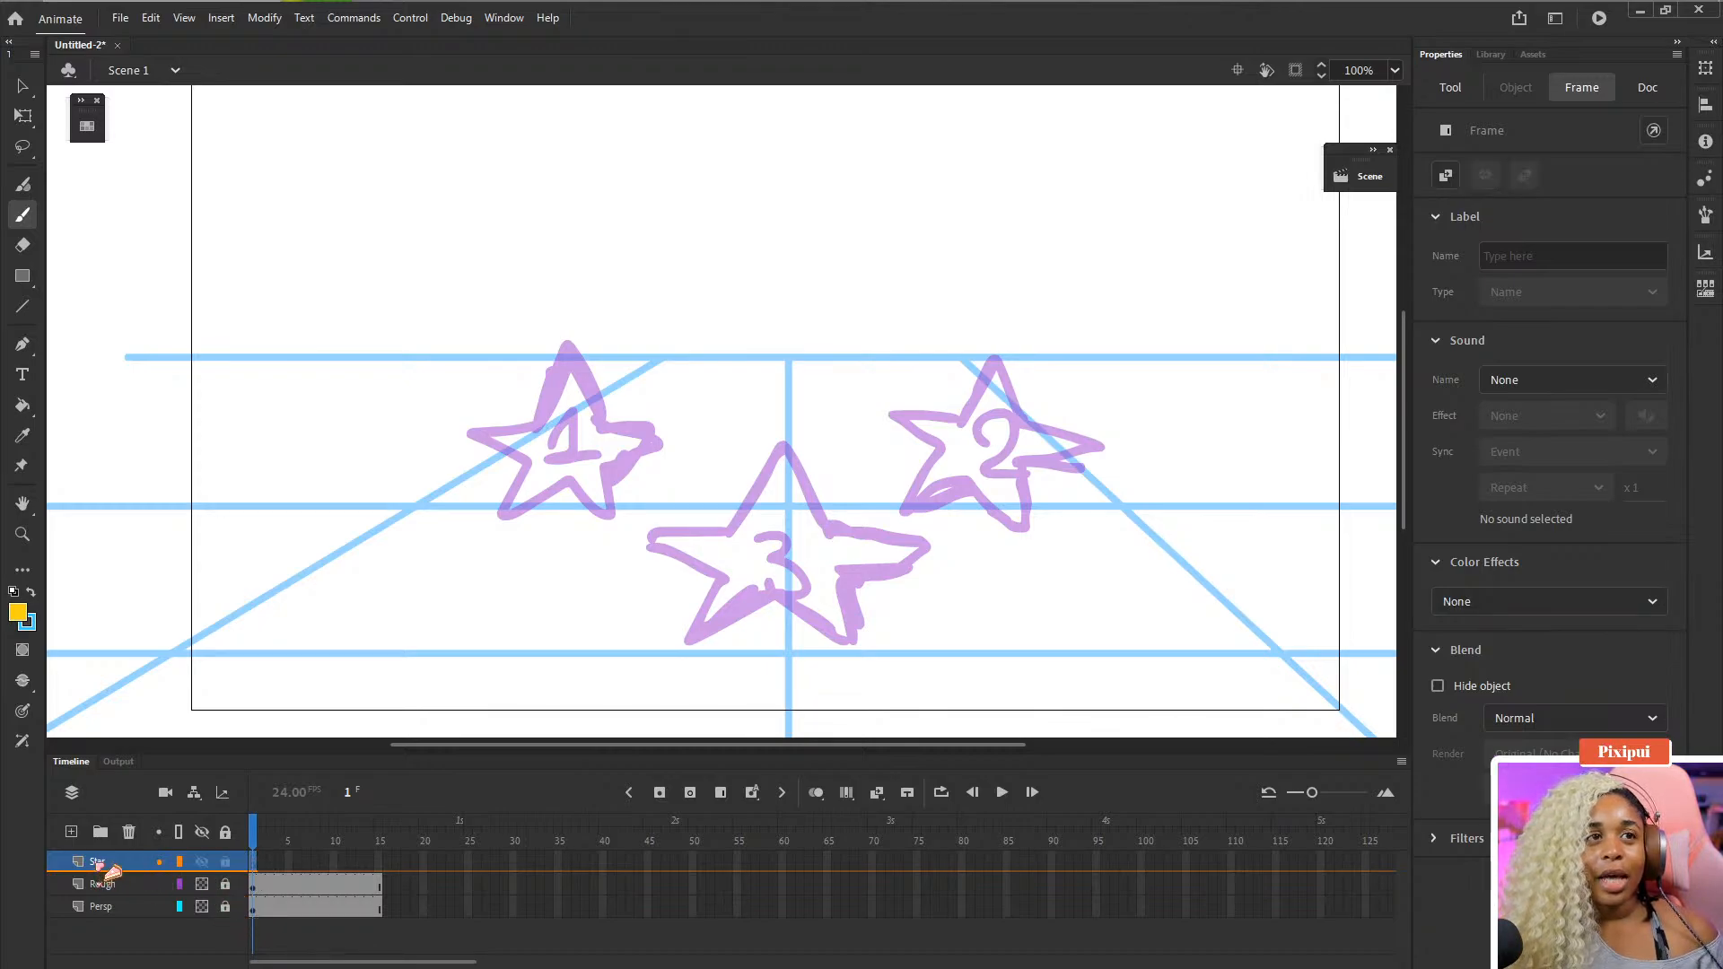
left_click(256, 863)
left_click(257, 863)
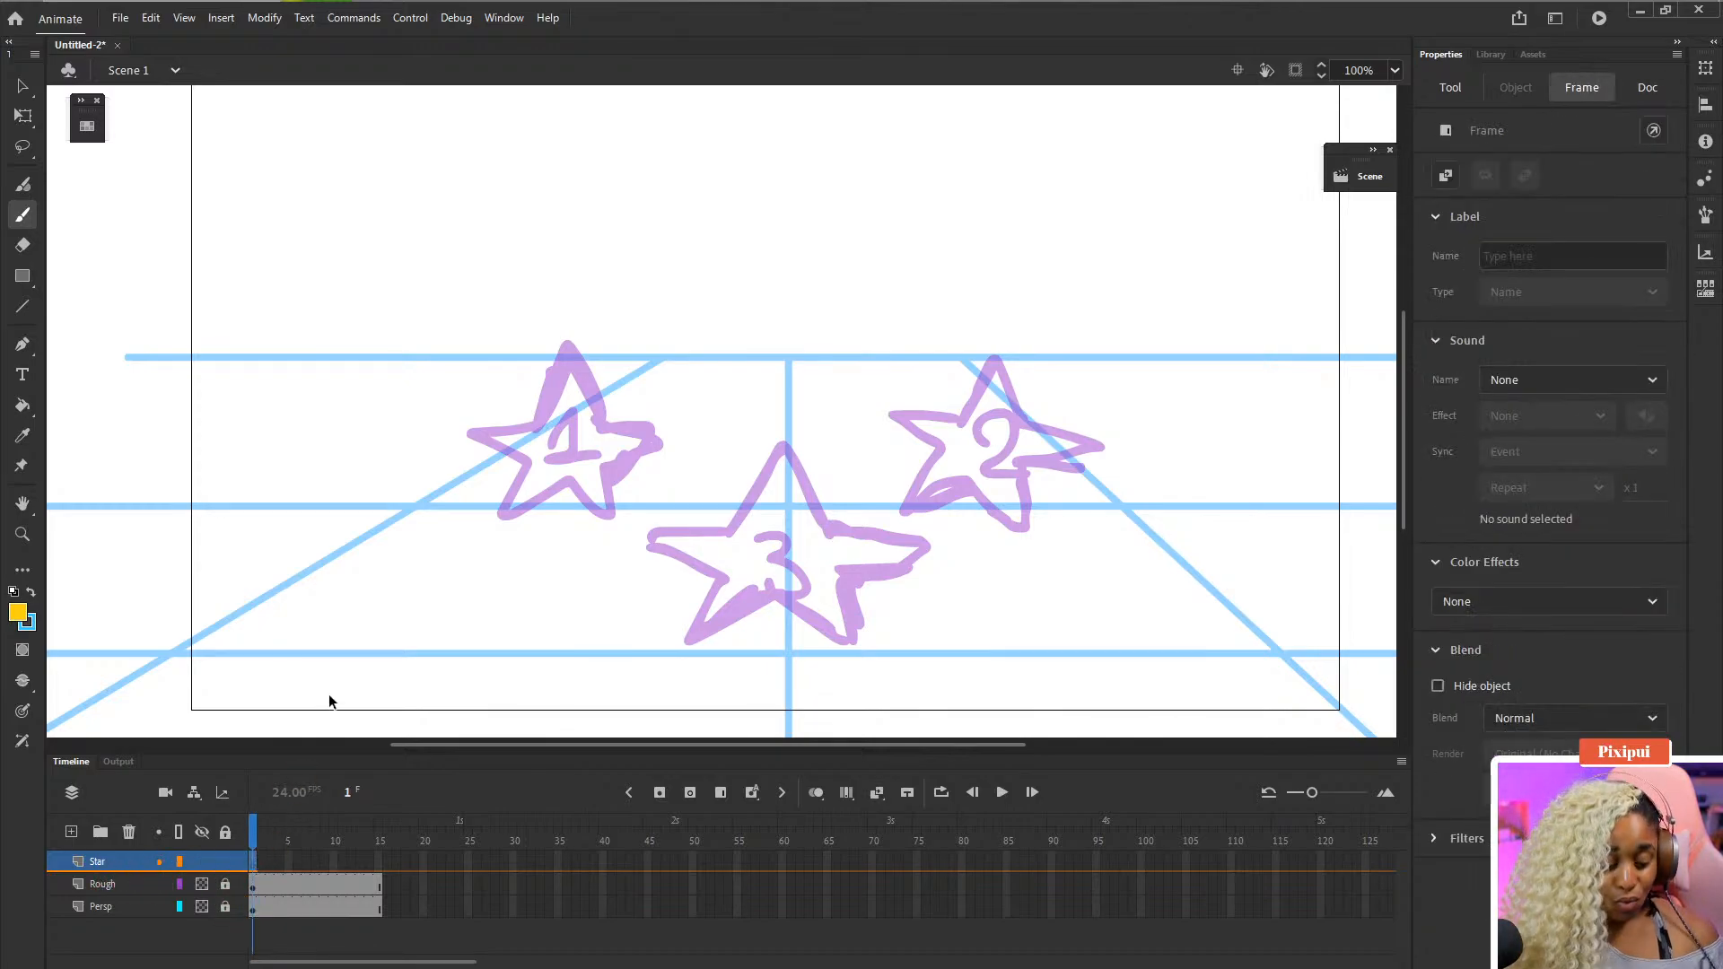
key("ctrl+s")
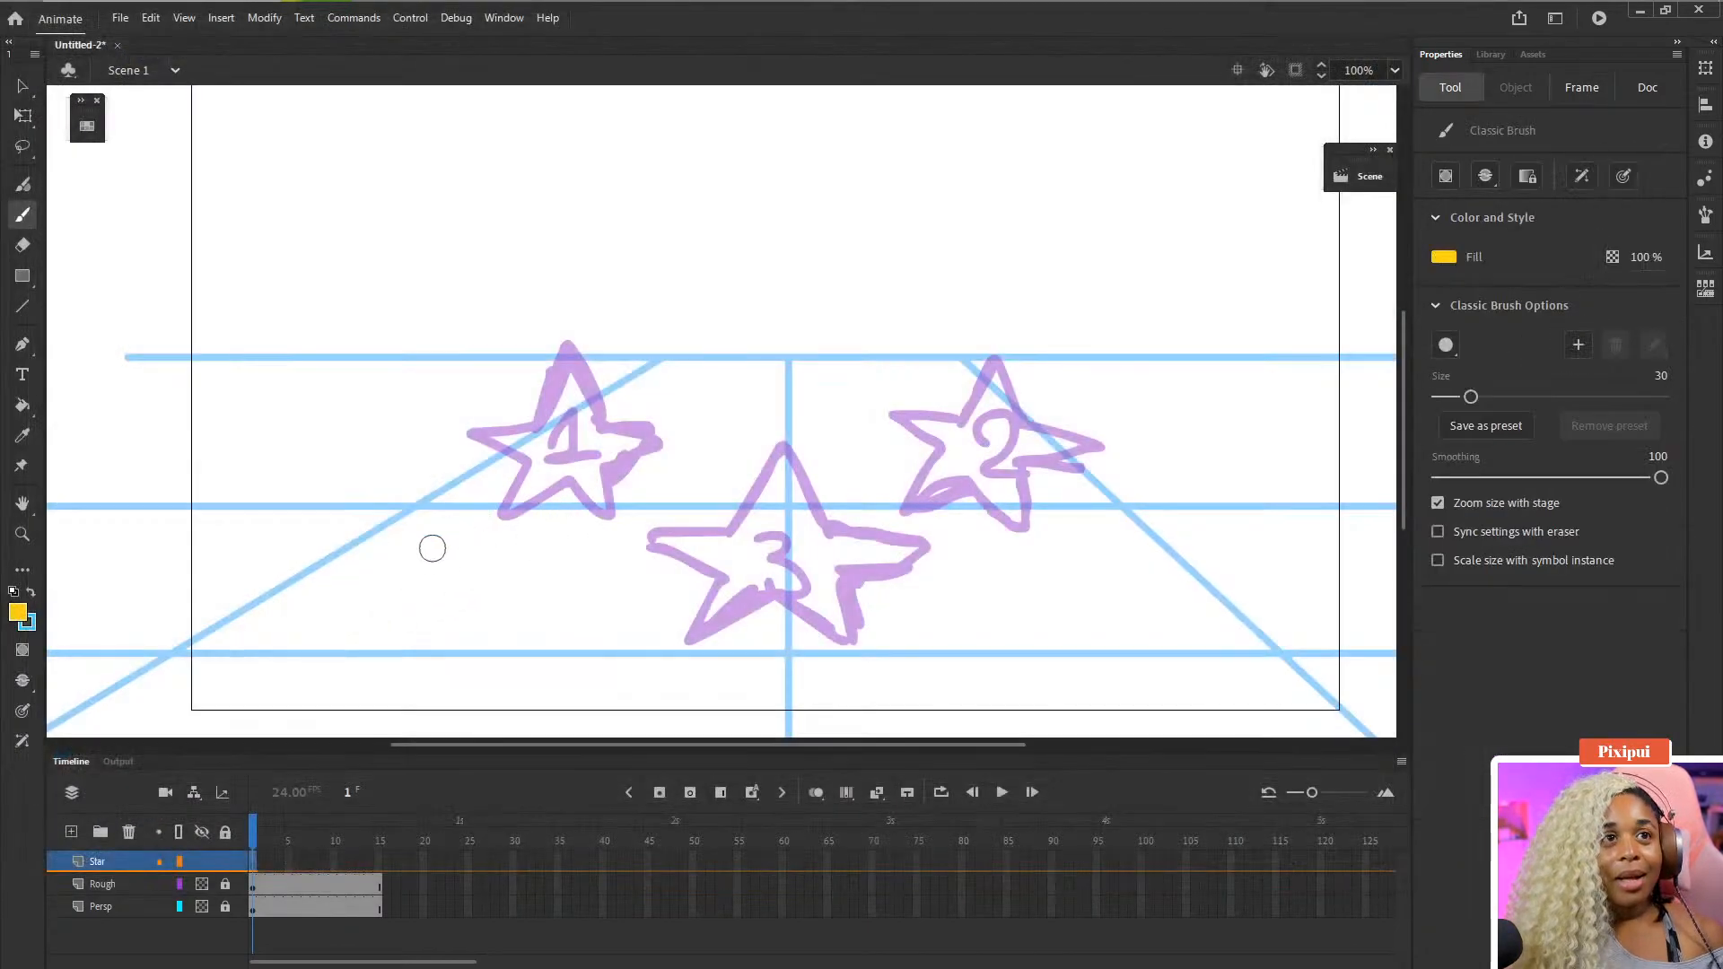
- Trace the outline of star 1 in yellow on the Star layer's first frame, reducing the brush size to 11
left_click(252, 860)
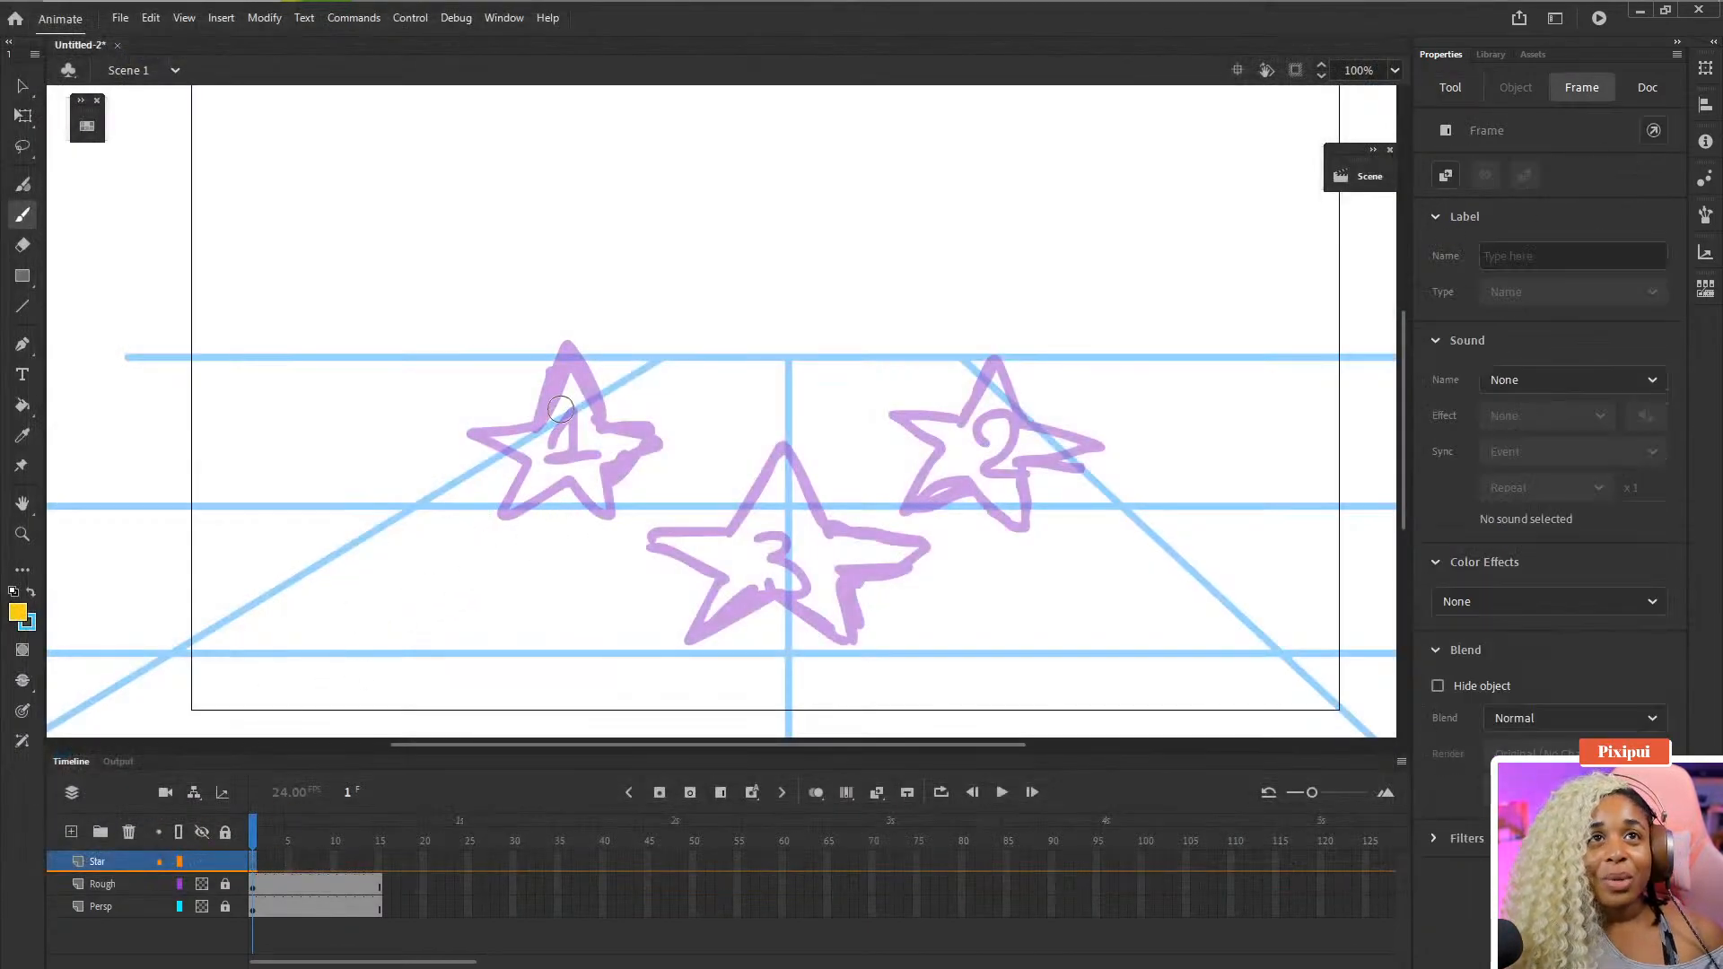
left_click_drag(562, 402, 573, 357)
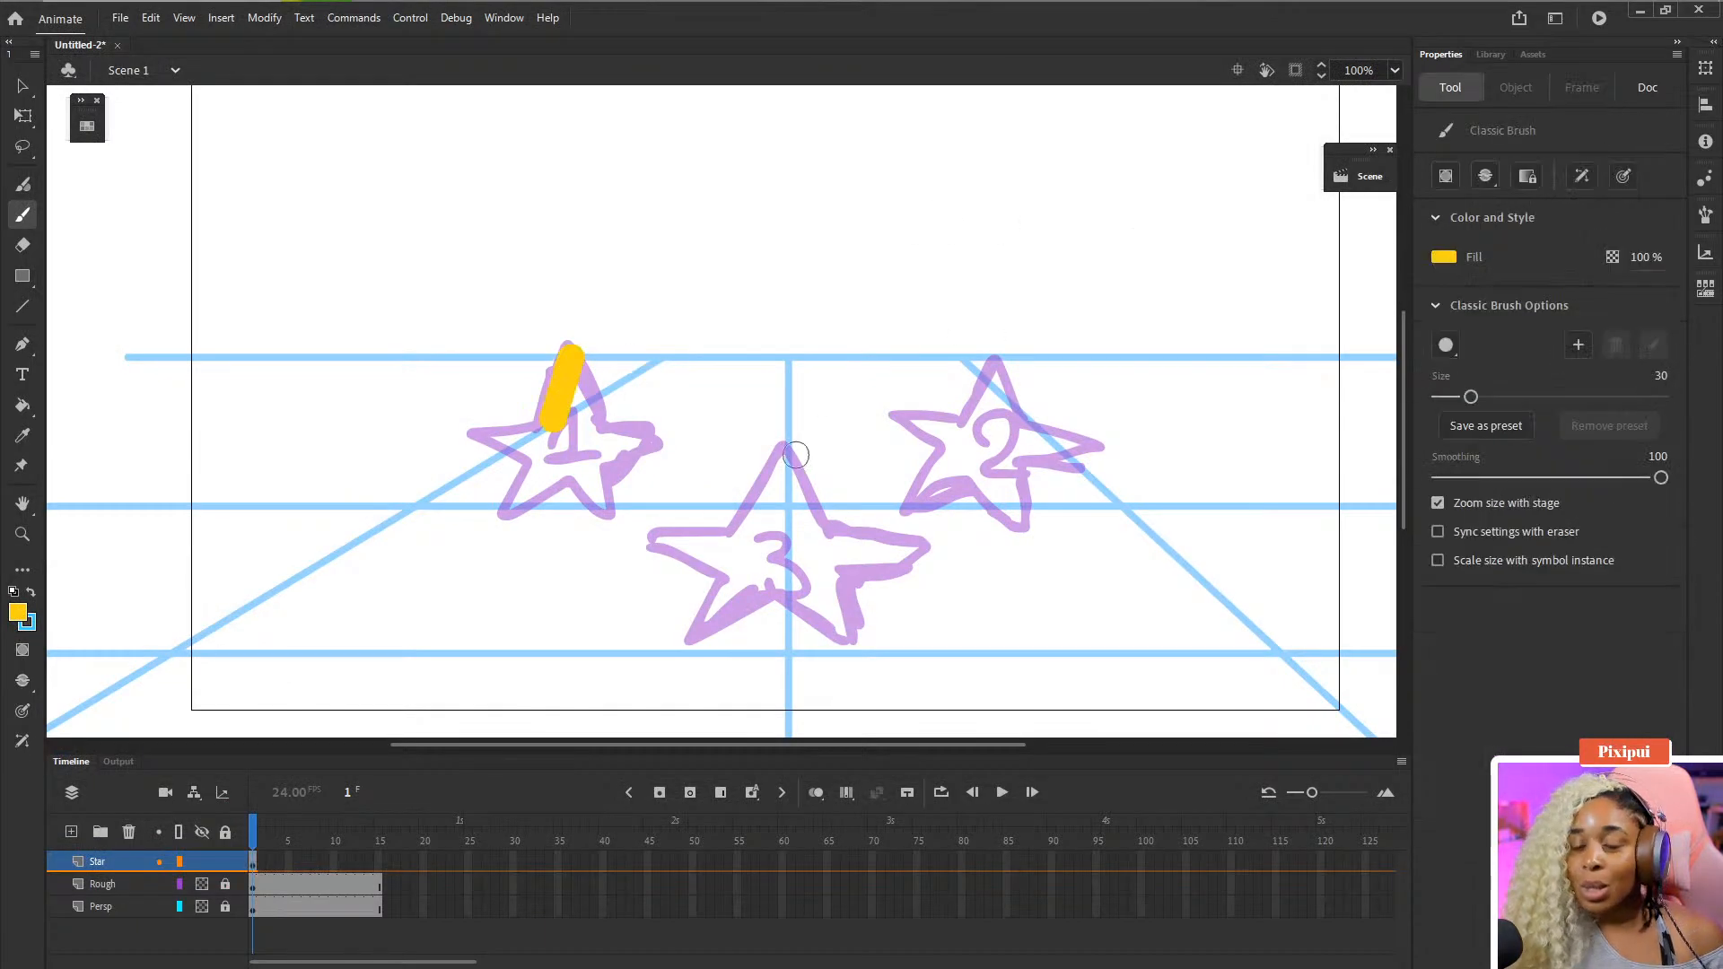
key("bracketleft")
key("bracketleft")
key("bracketleft")
key("bracketleft")
key("bracketleft")
key("bracketleft")
key("bracketleft")
key("bracketleft")
key("bracketleft")
key("bracketleft")
key("bracketleft")
key("bracketleft")
key("bracketleft")
key("bracketleft")
key("bracketleft")
key("bracketleft")
key("bracketleft")
key("bracketleft")
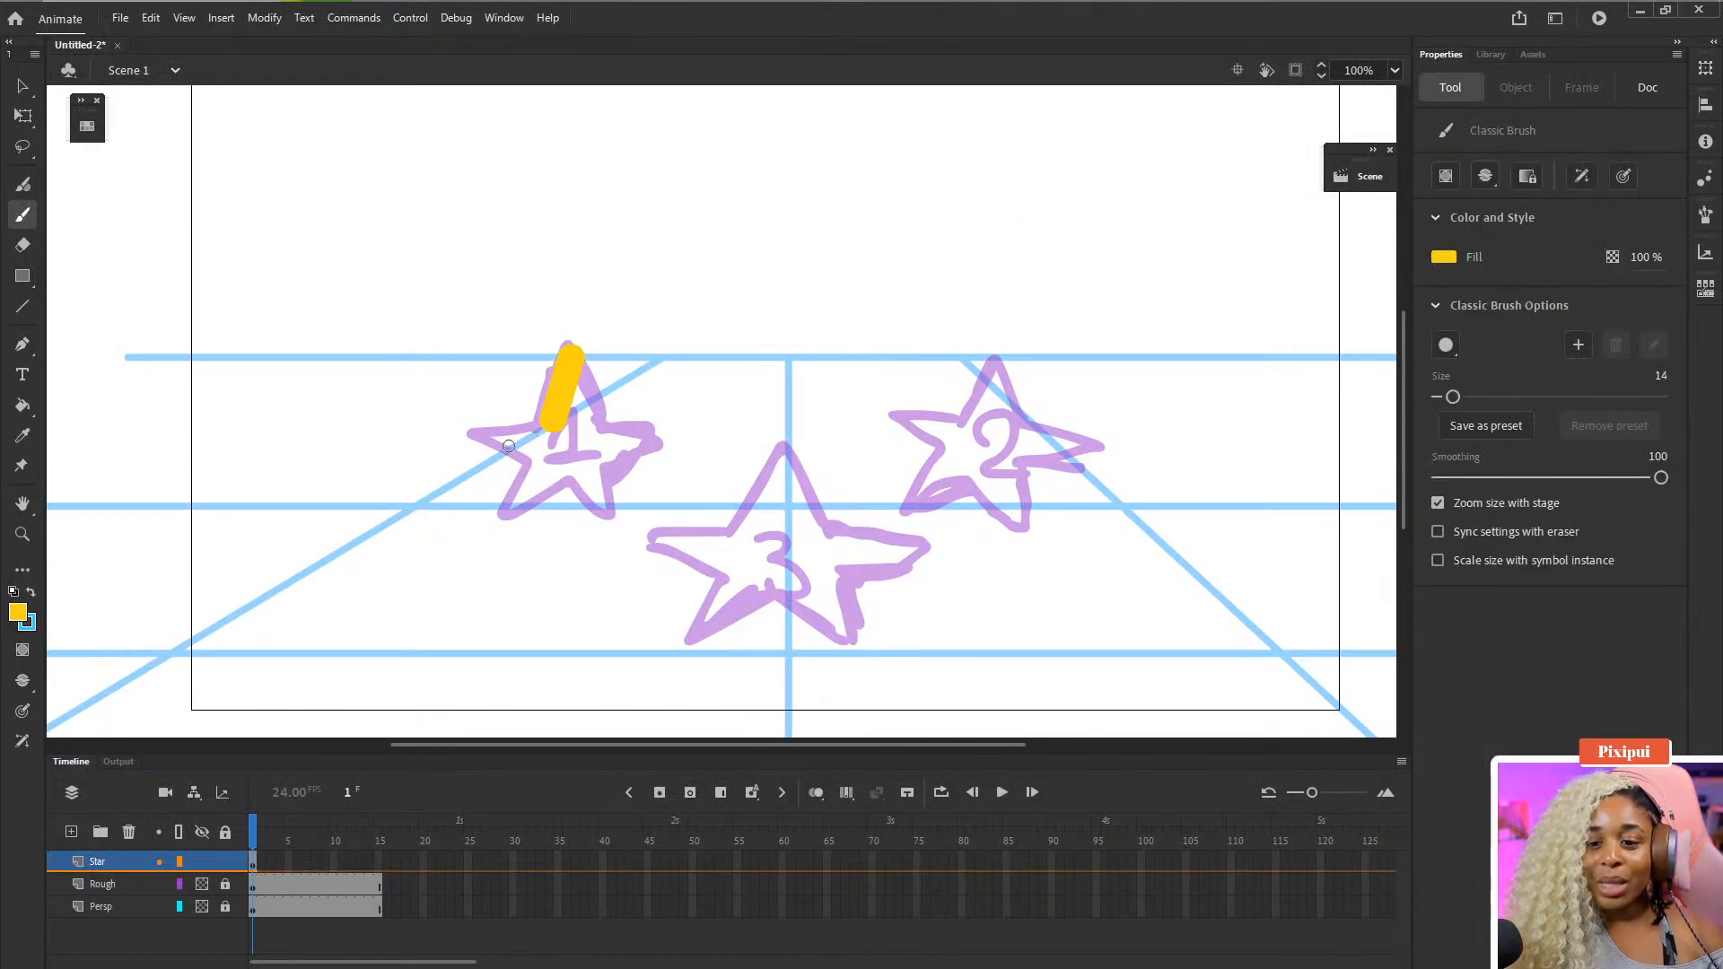
left_click_drag(543, 426, 485, 432)
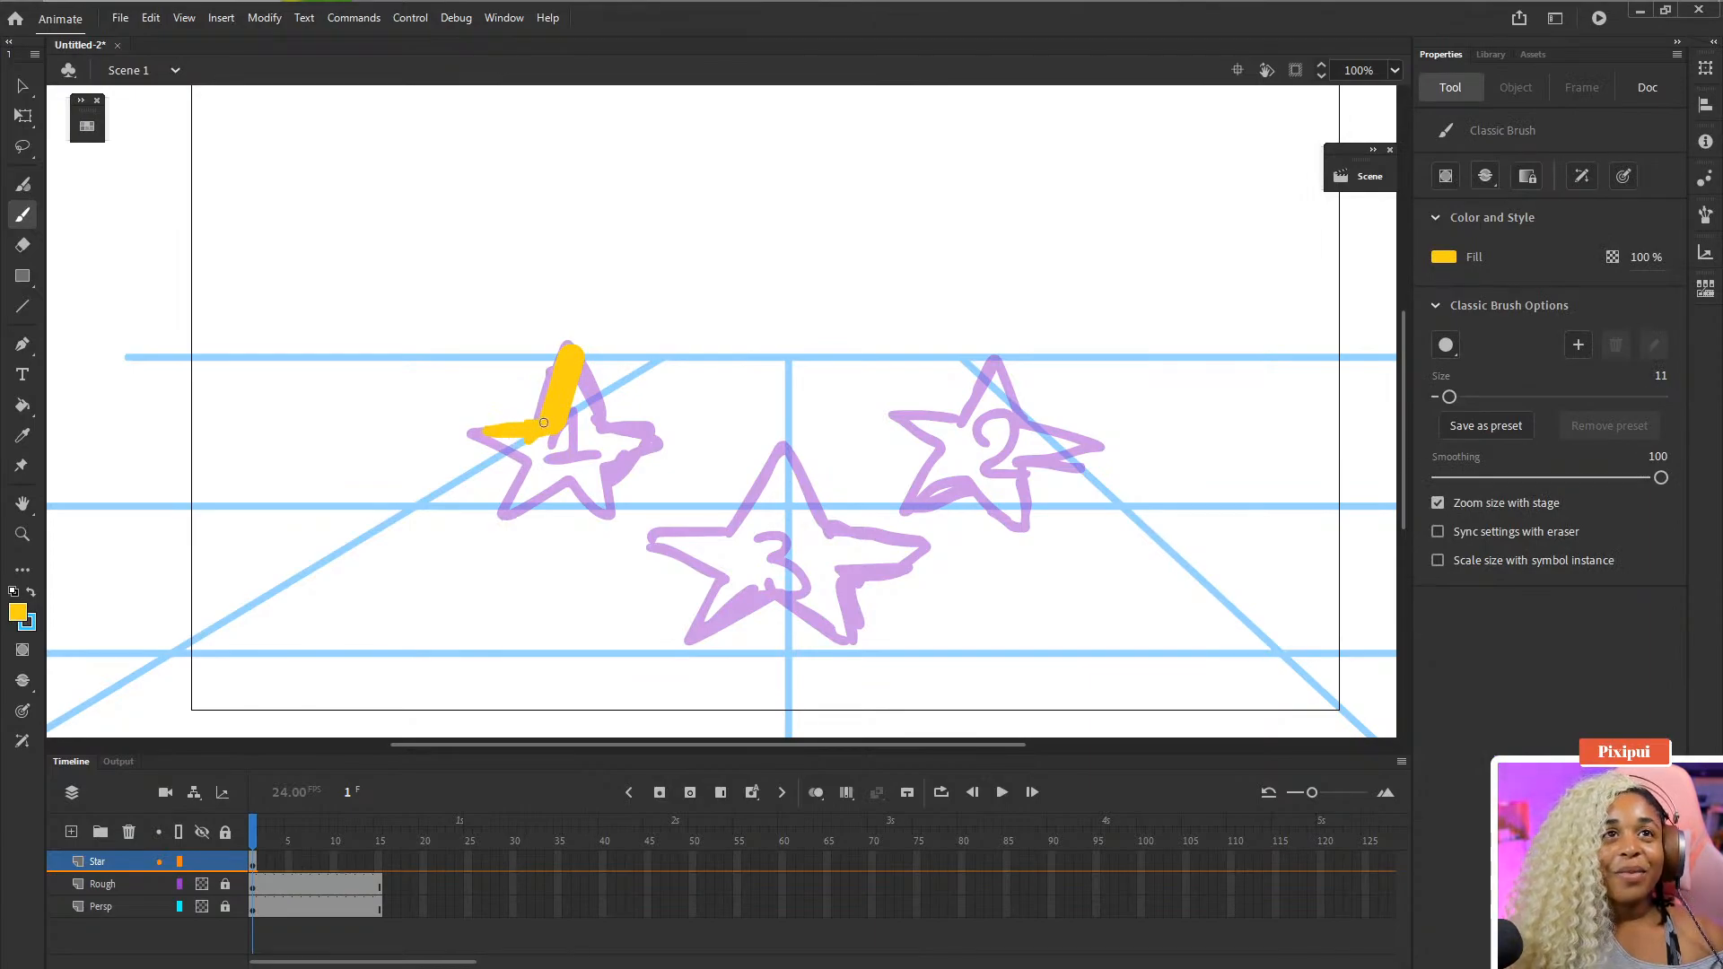
mouse_move(489, 427)
left_mouse_down()
mouse_move(472, 427)
mouse_move(538, 462)
left_mouse_up()
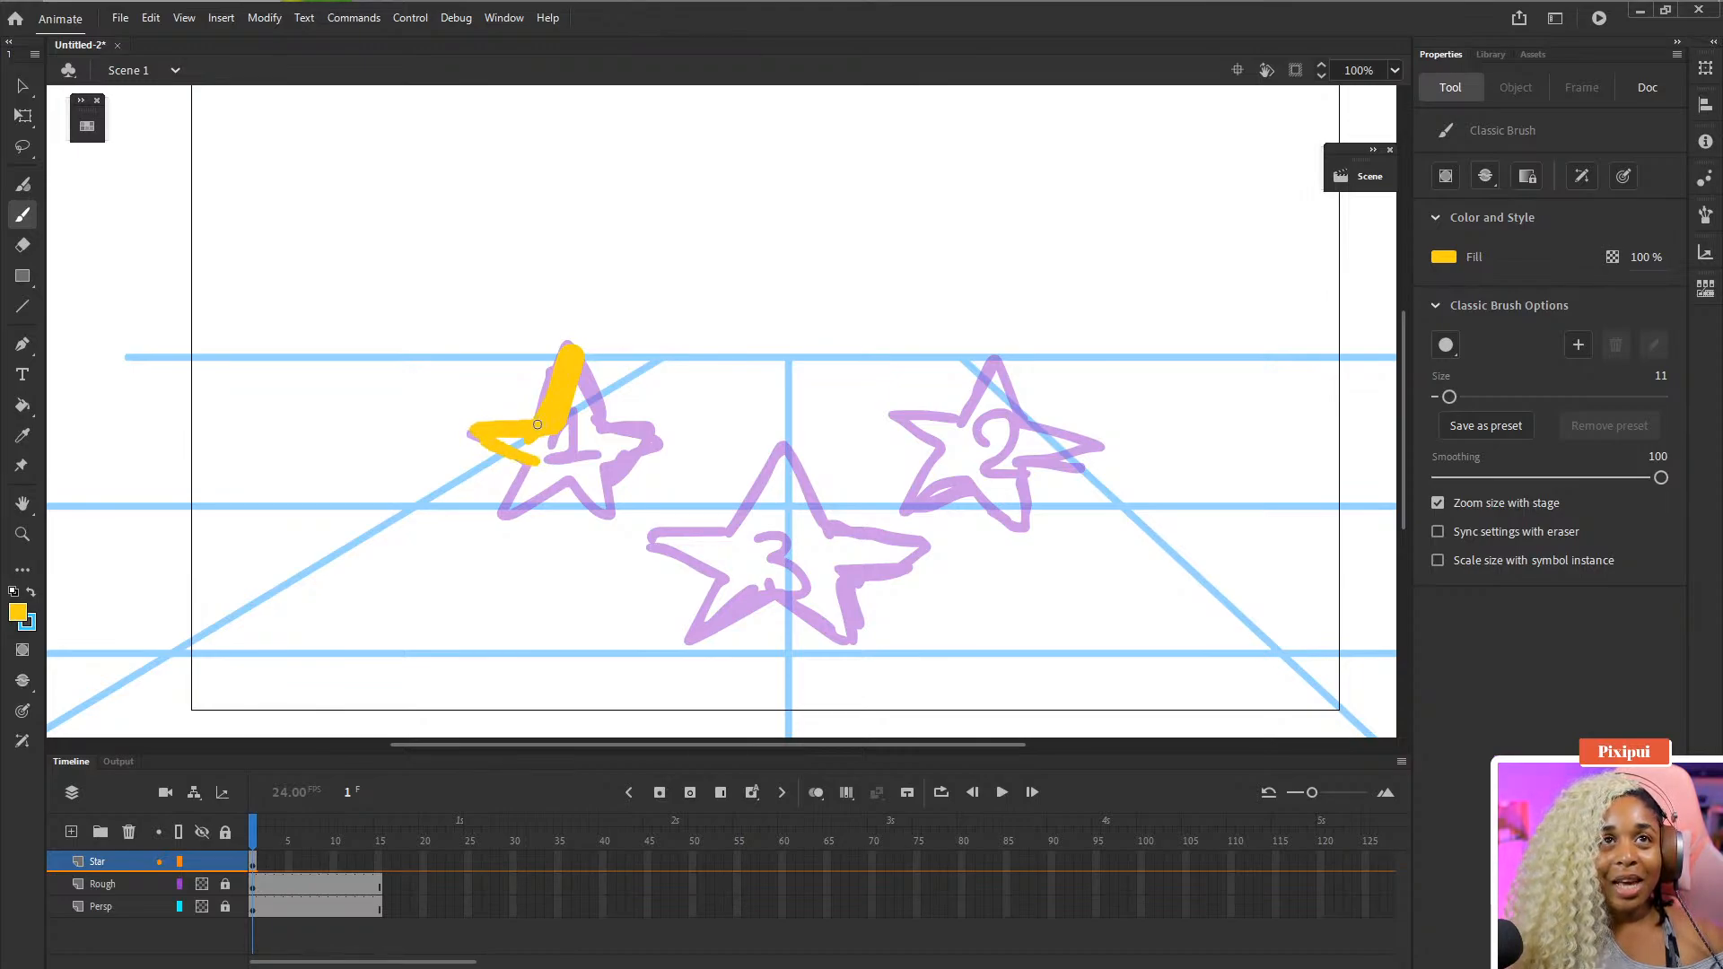
left_click_drag(537, 423, 467, 422)
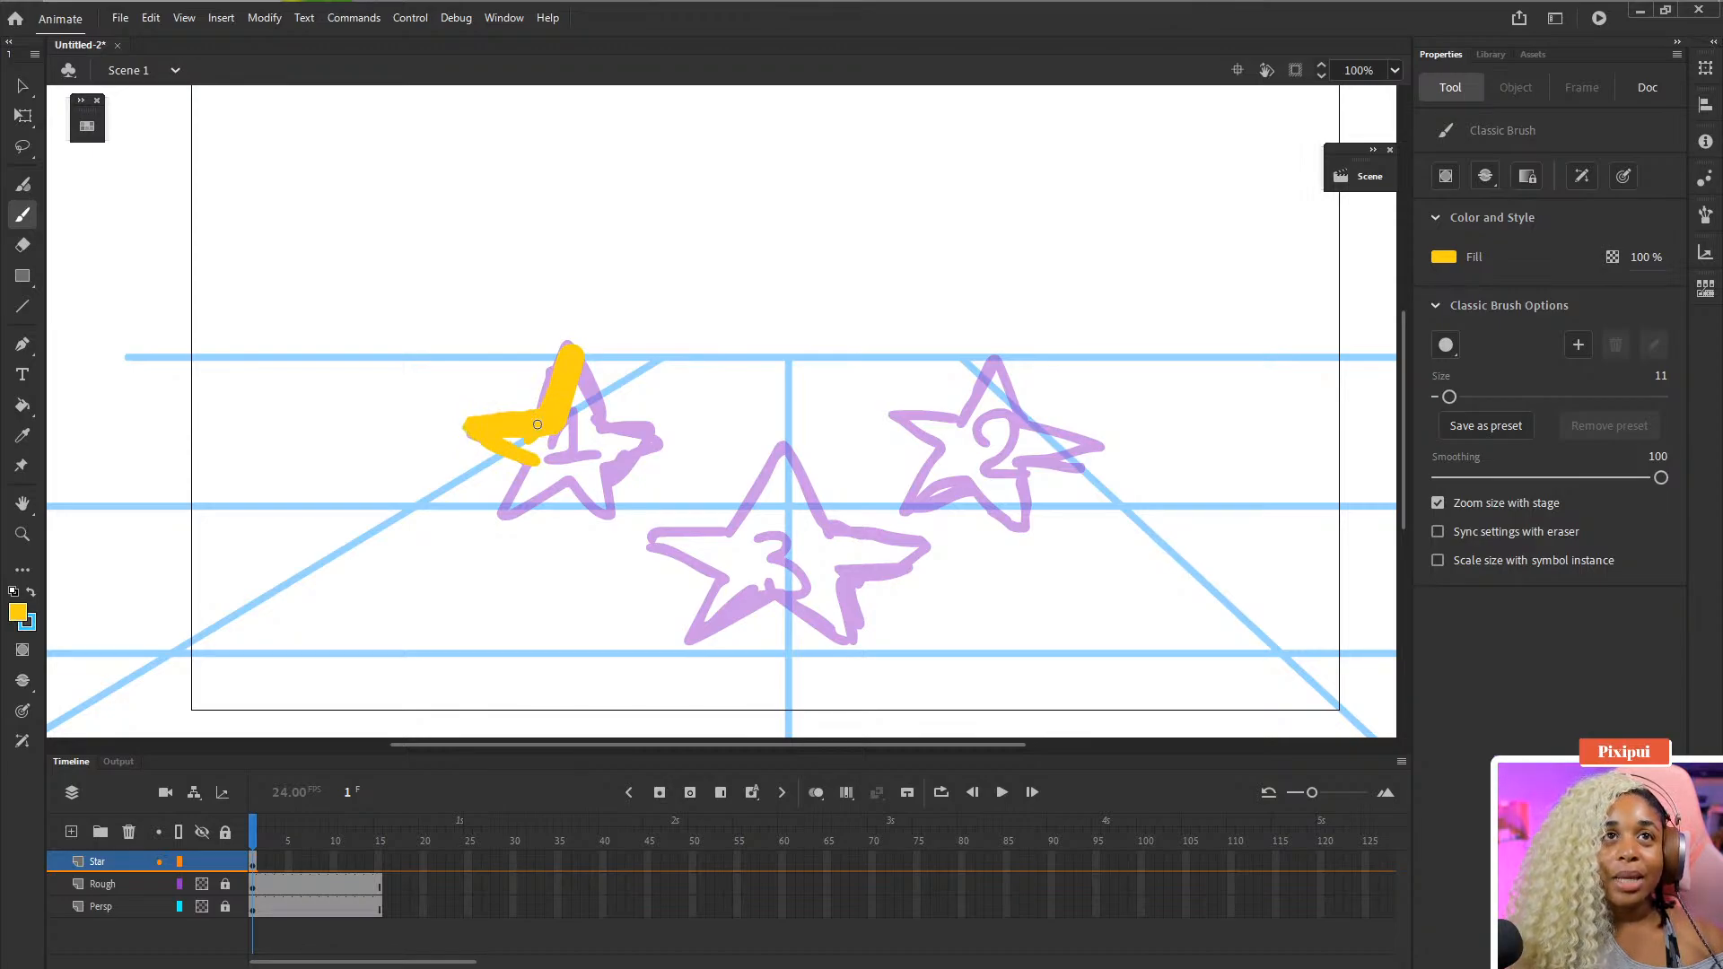
left_click_drag(528, 464, 501, 509)
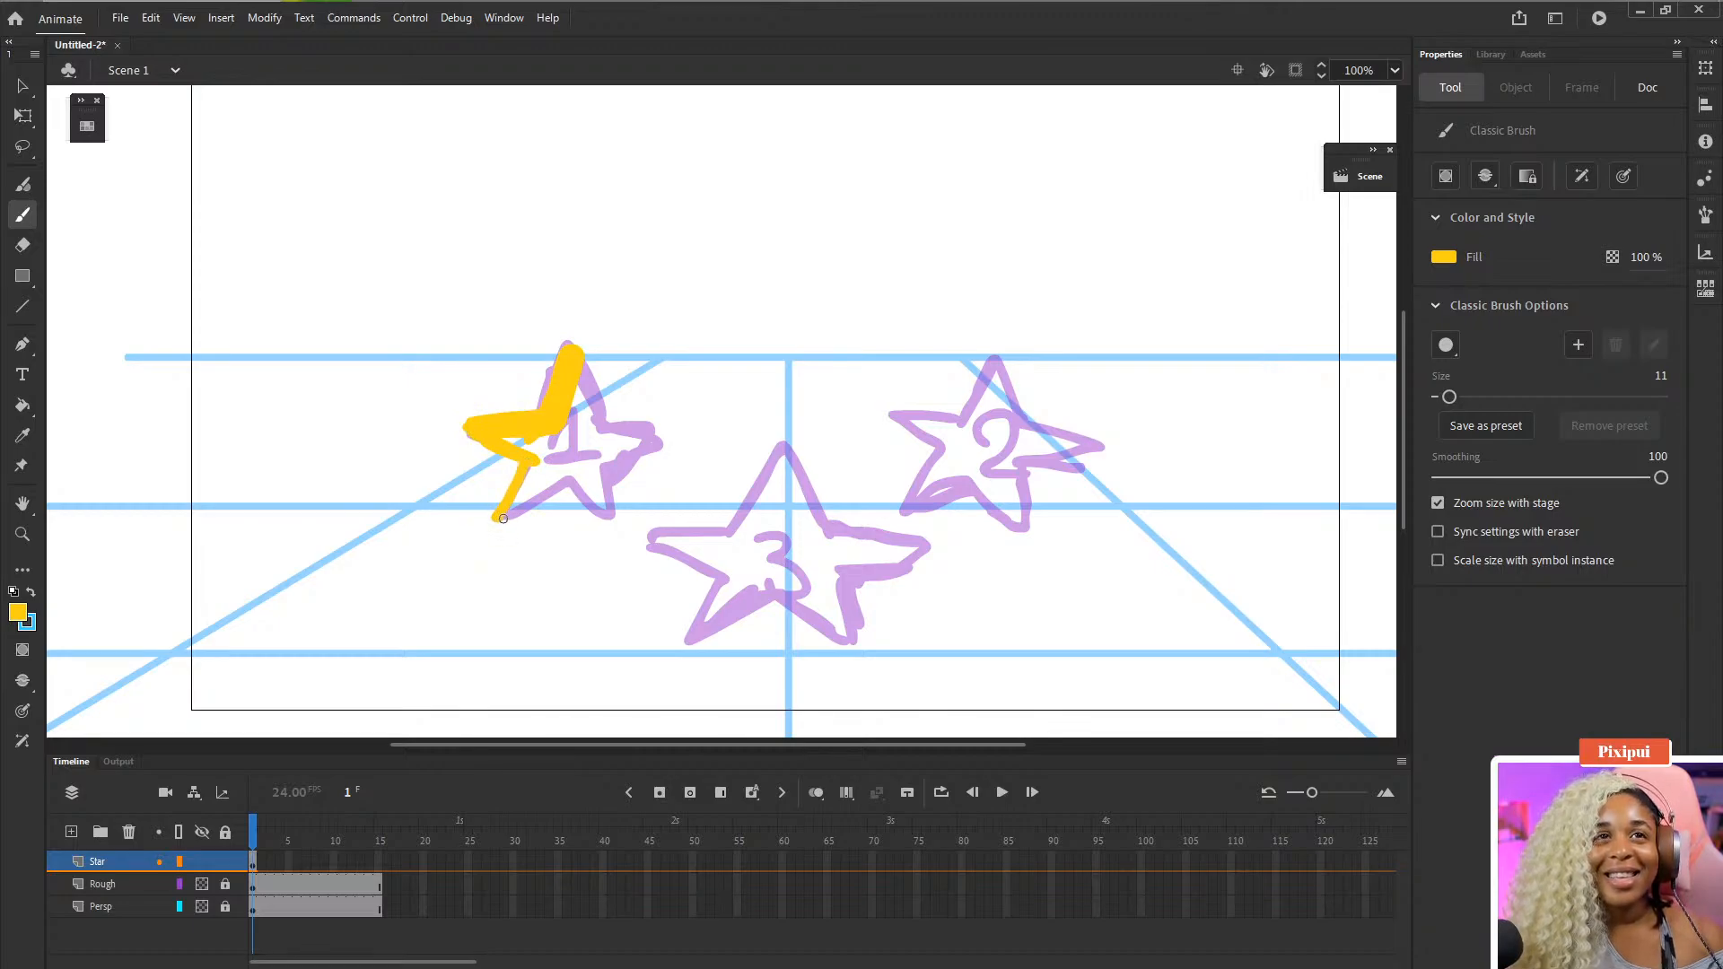
mouse_move(498, 518)
left_mouse_down()
mouse_move(570, 475)
mouse_move(509, 487)
mouse_move(525, 455)
mouse_move(603, 518)
mouse_move(621, 459)
mouse_move(655, 441)
left_mouse_up()
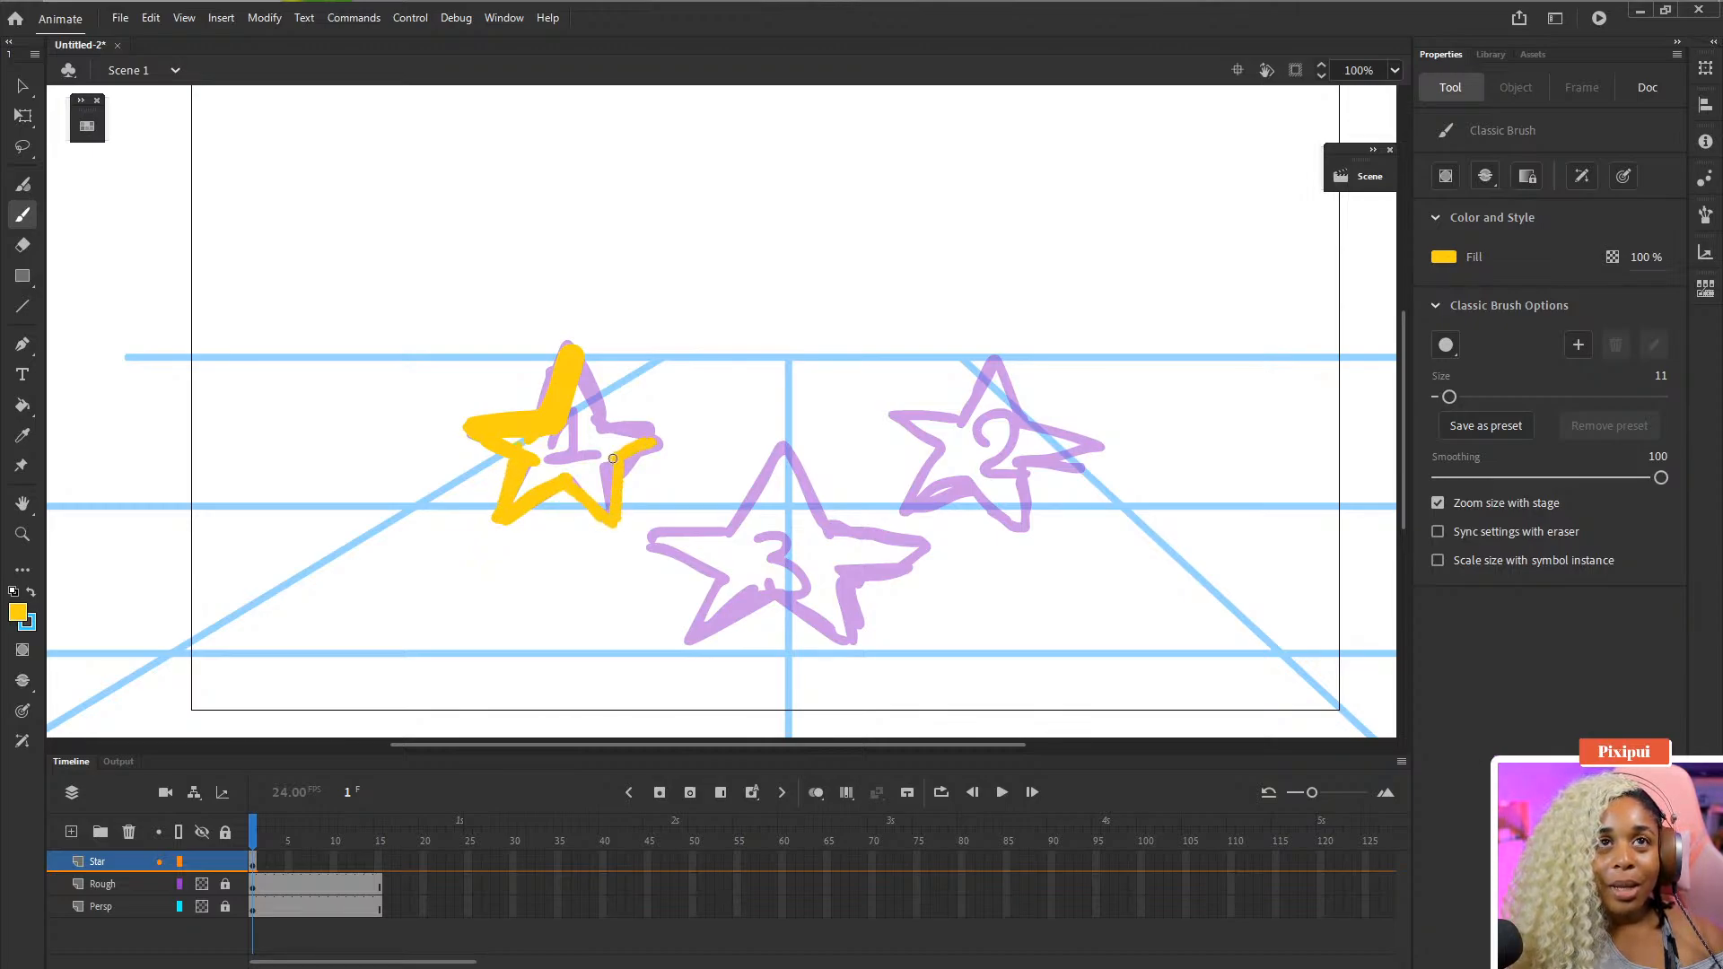
left_click_drag(588, 370, 599, 419)
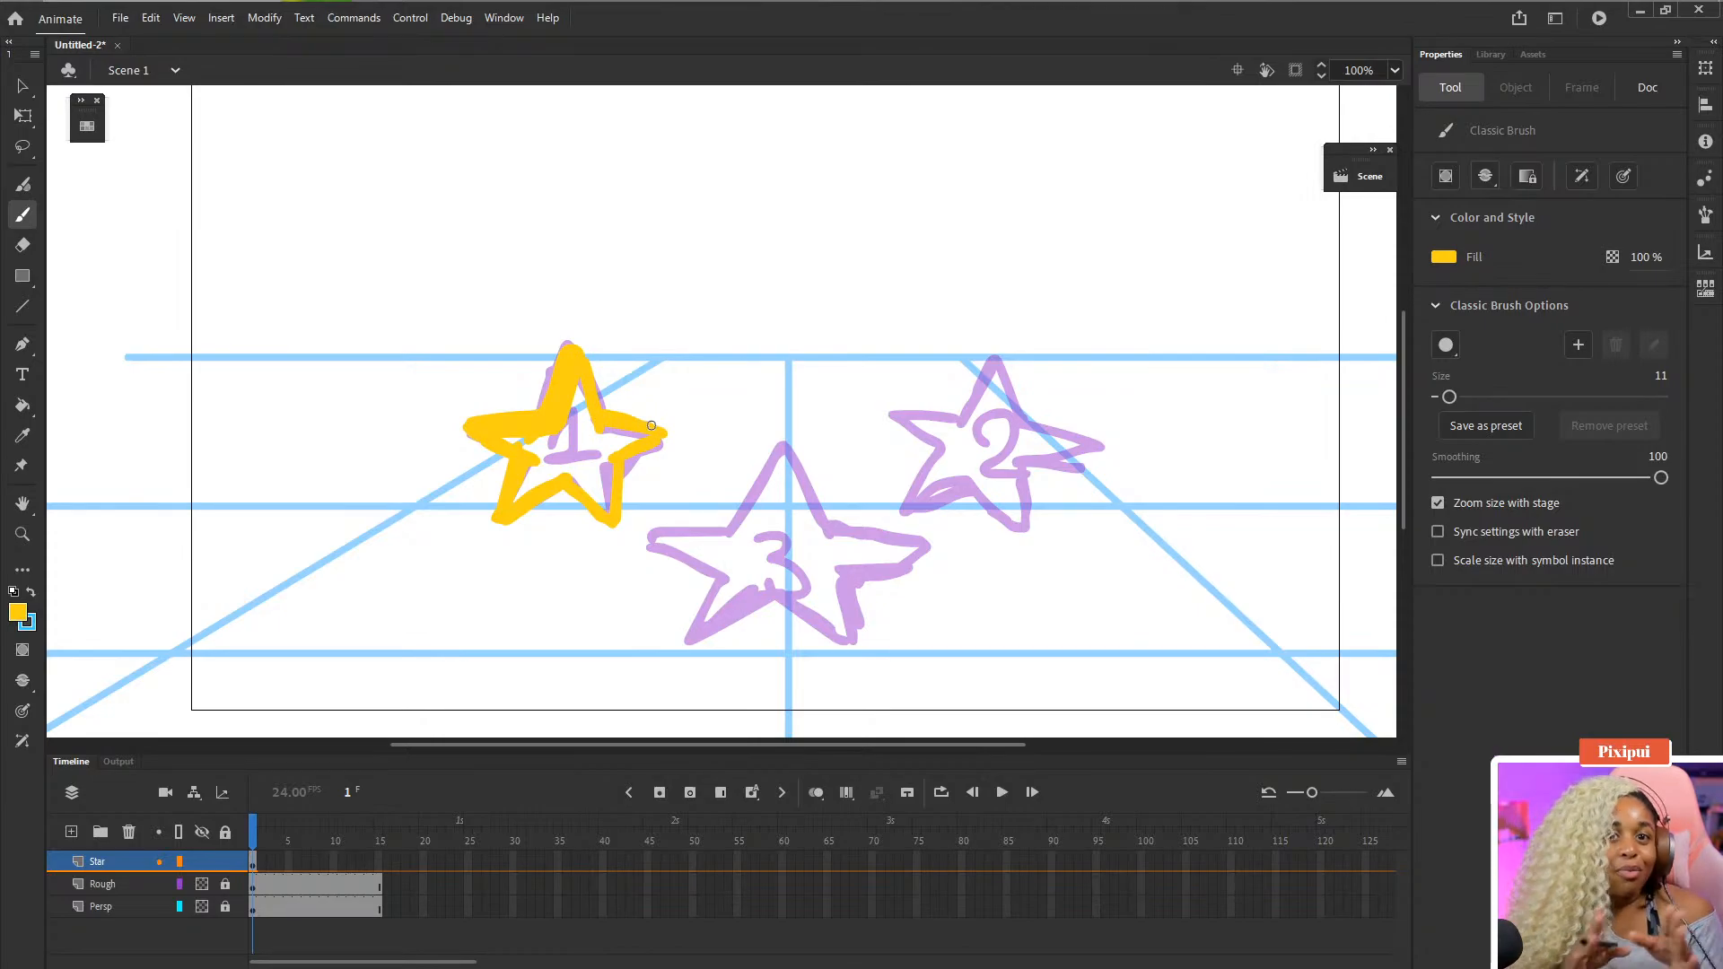
- Fill the inside of star 1 with yellow using the Paint Bucket
key("k")
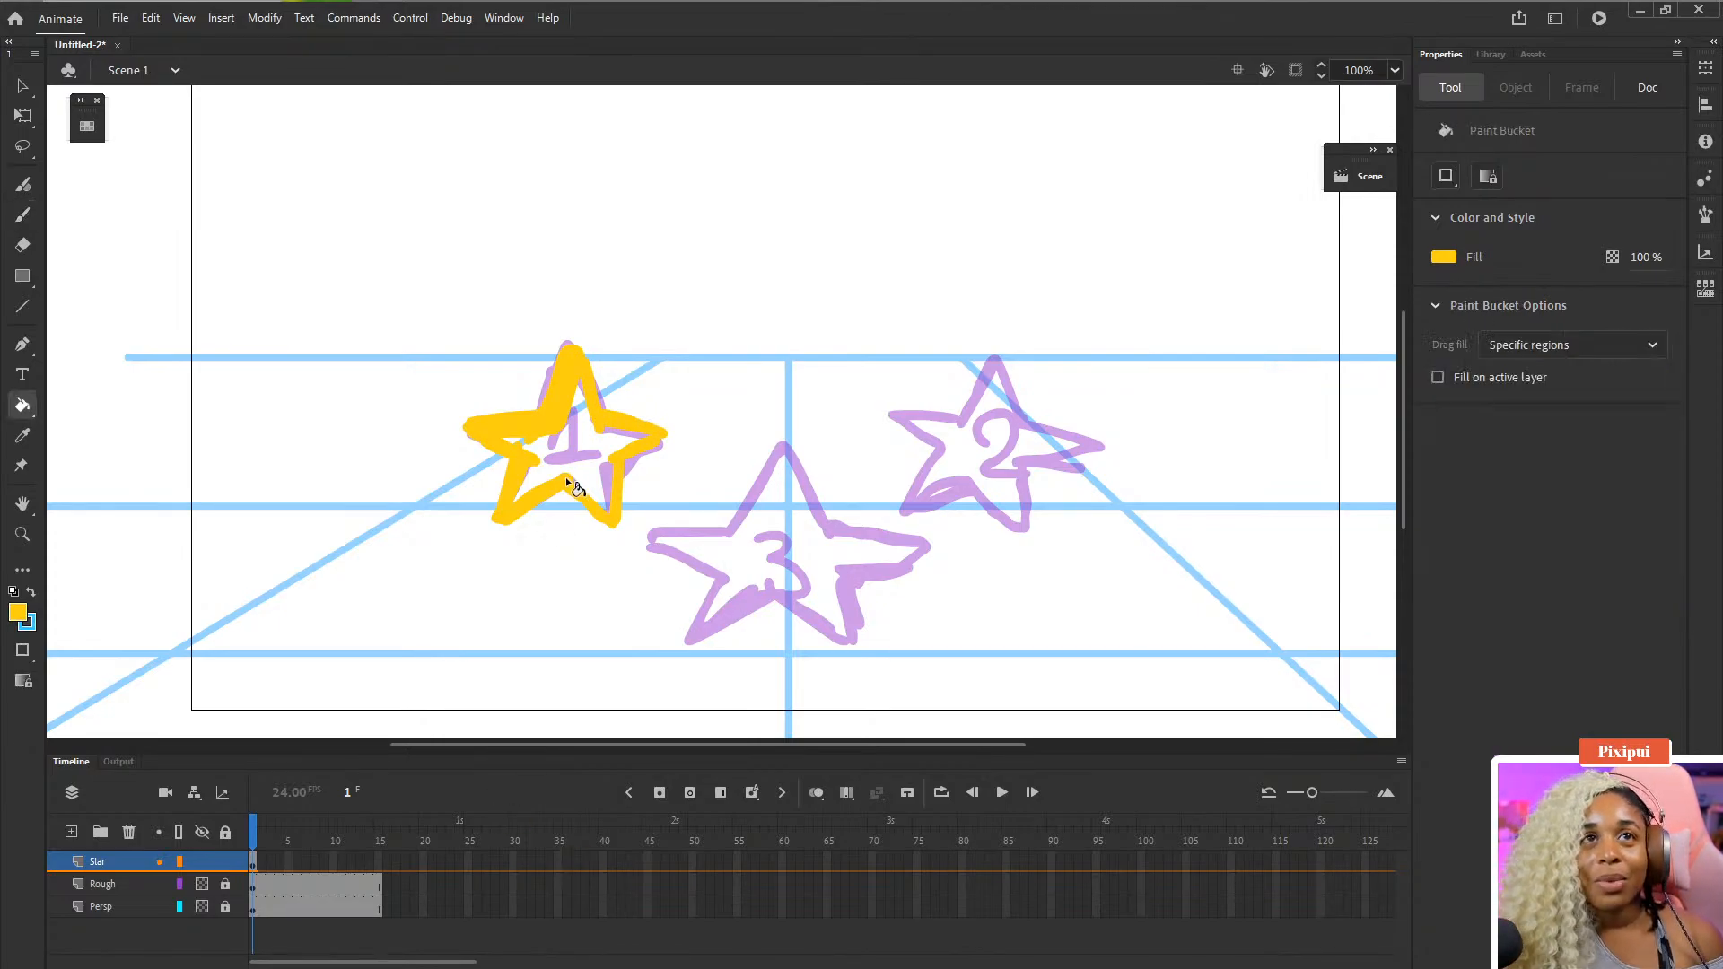
key("b")
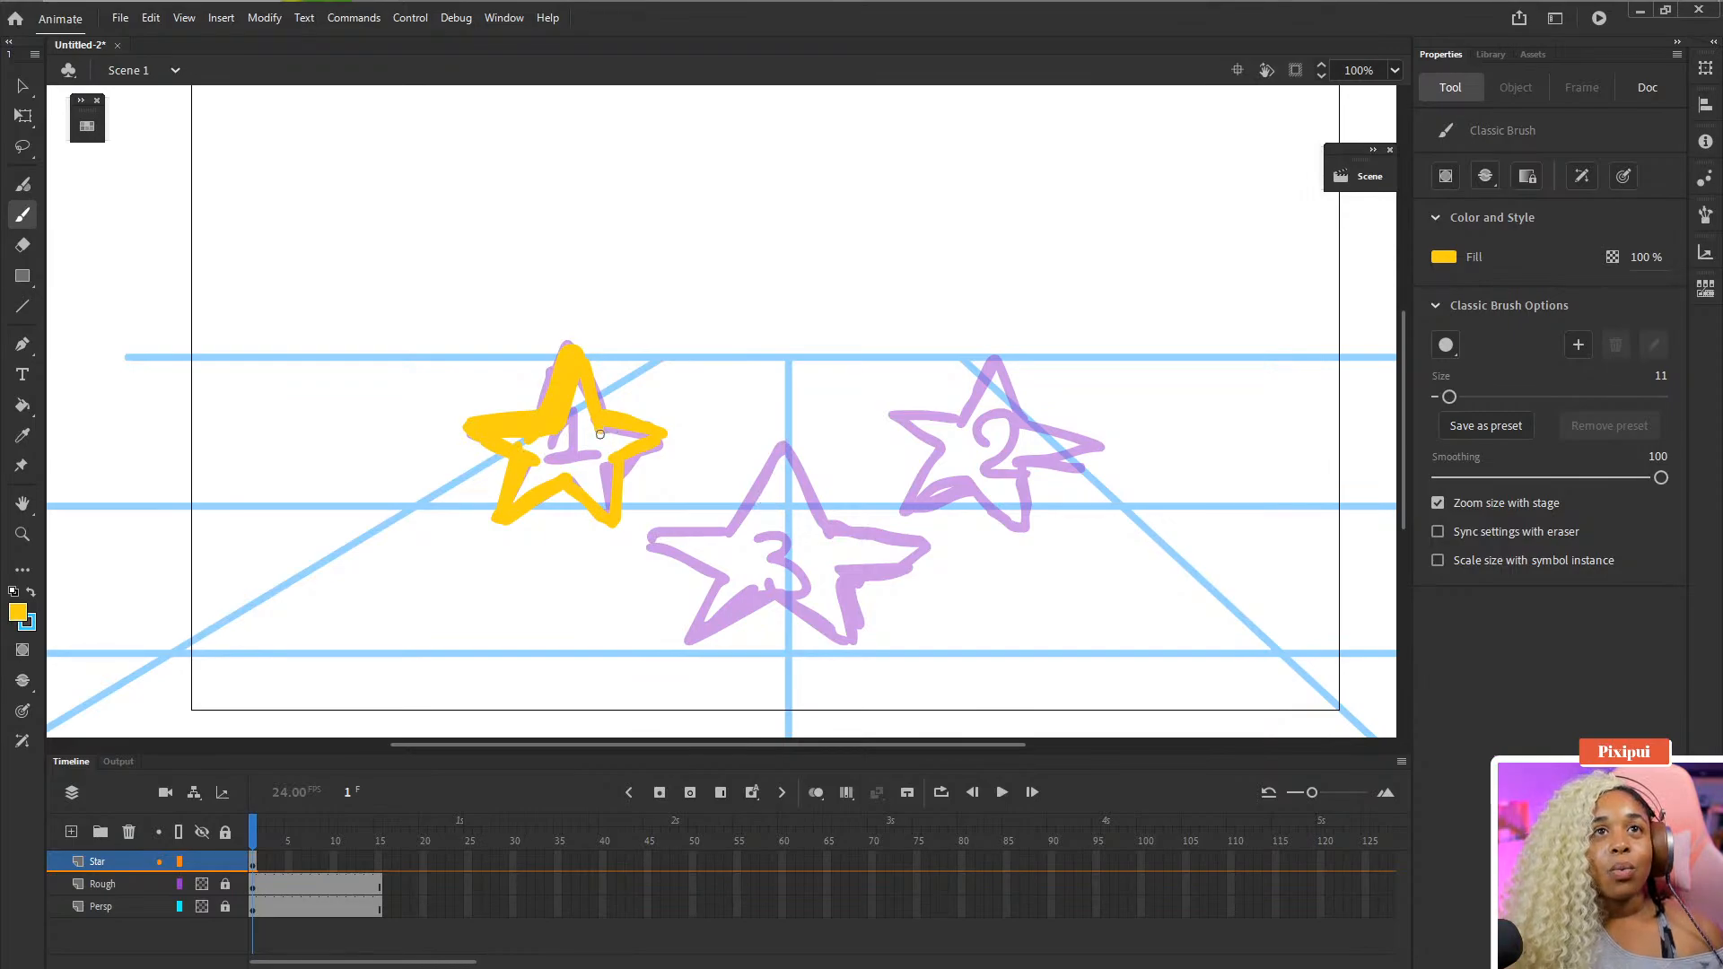
scroll(600, 434, "down", 2)
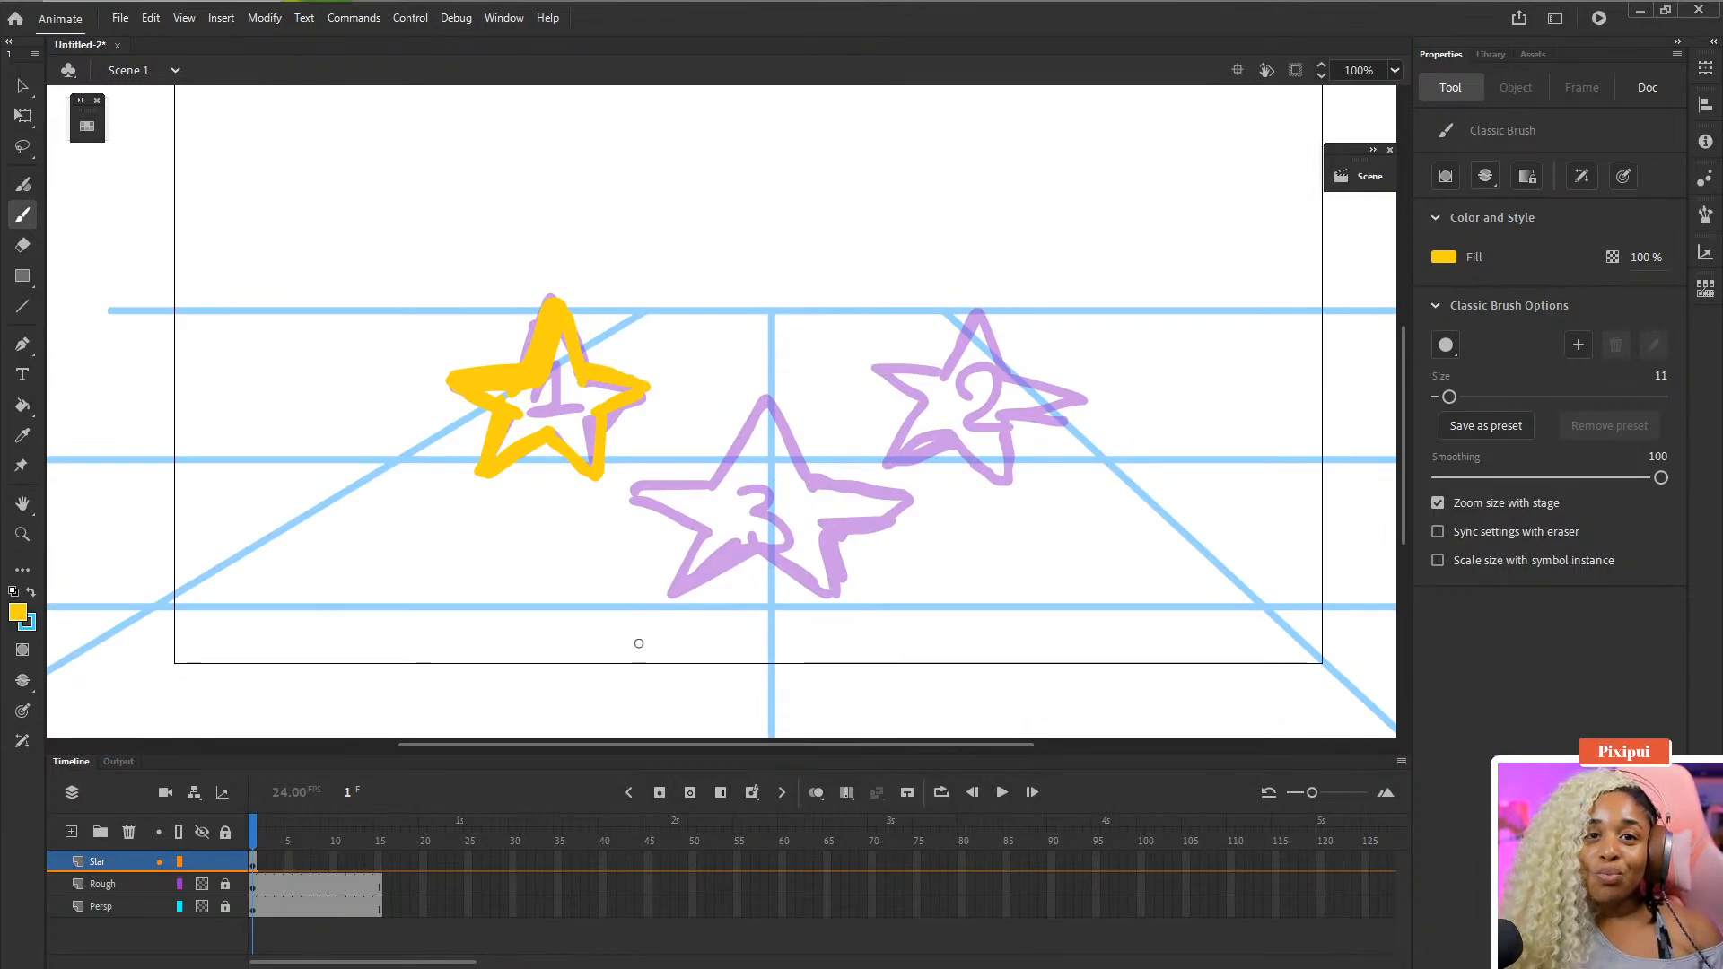
key("k")
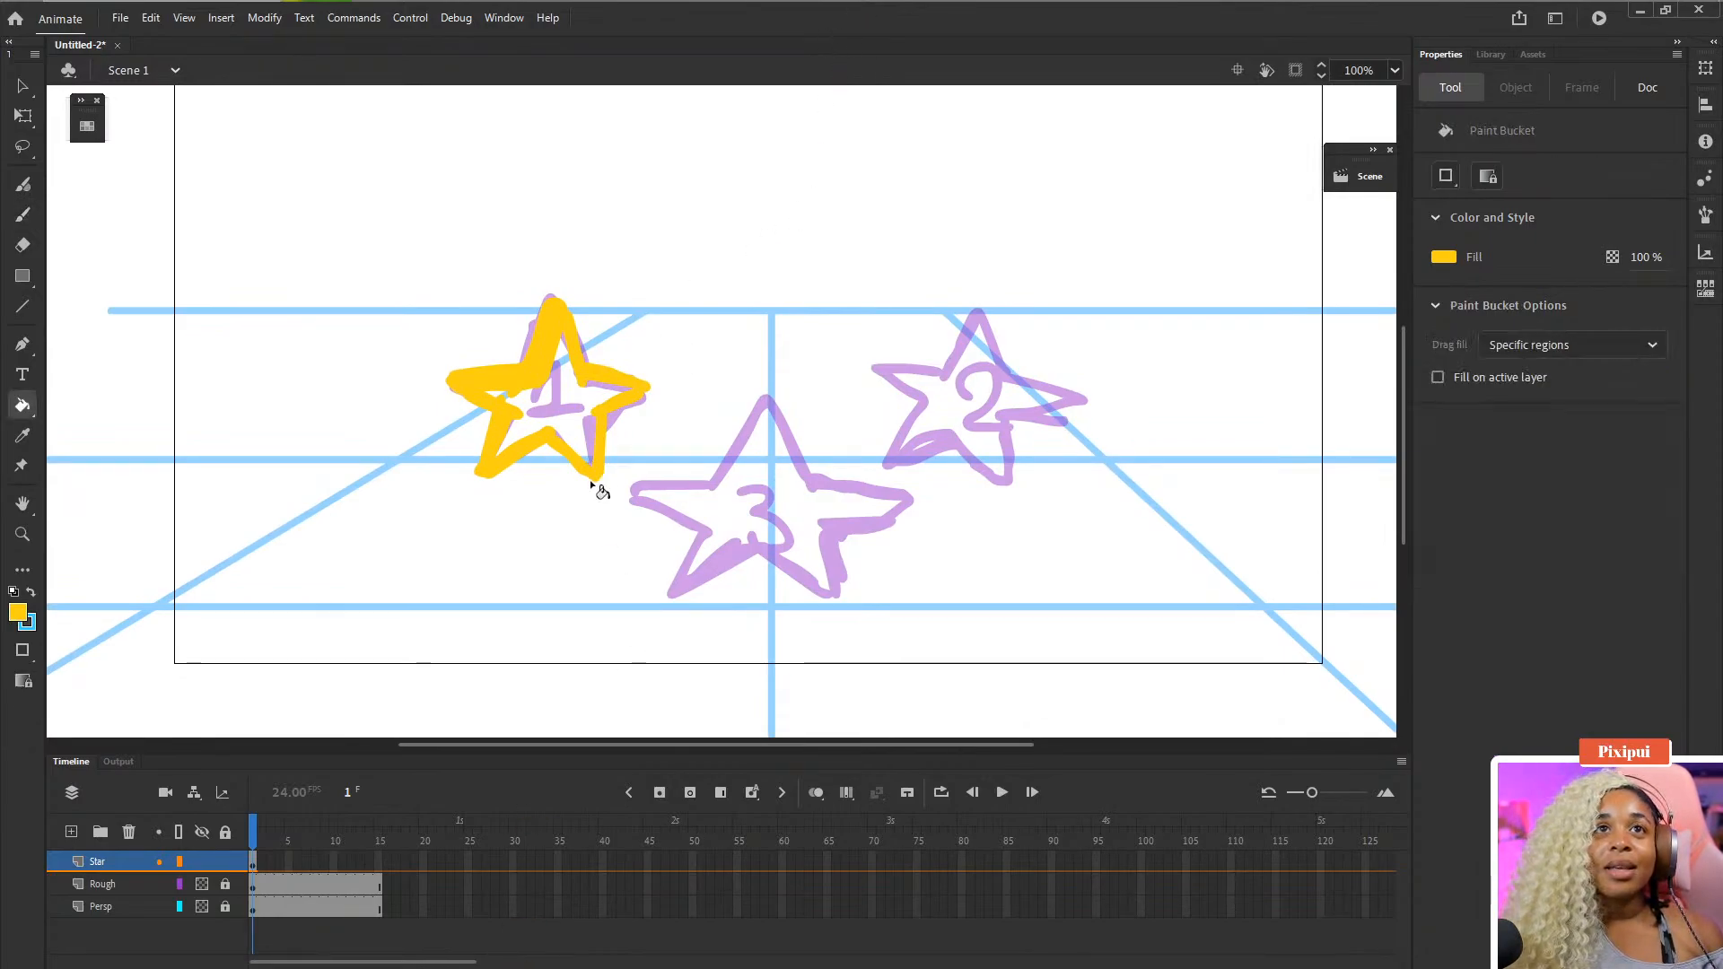
left_click(576, 409)
mouse_move(765, 480)
left_mouse_down()
mouse_move(787, 521)
mouse_move(770, 494)
left_mouse_up()
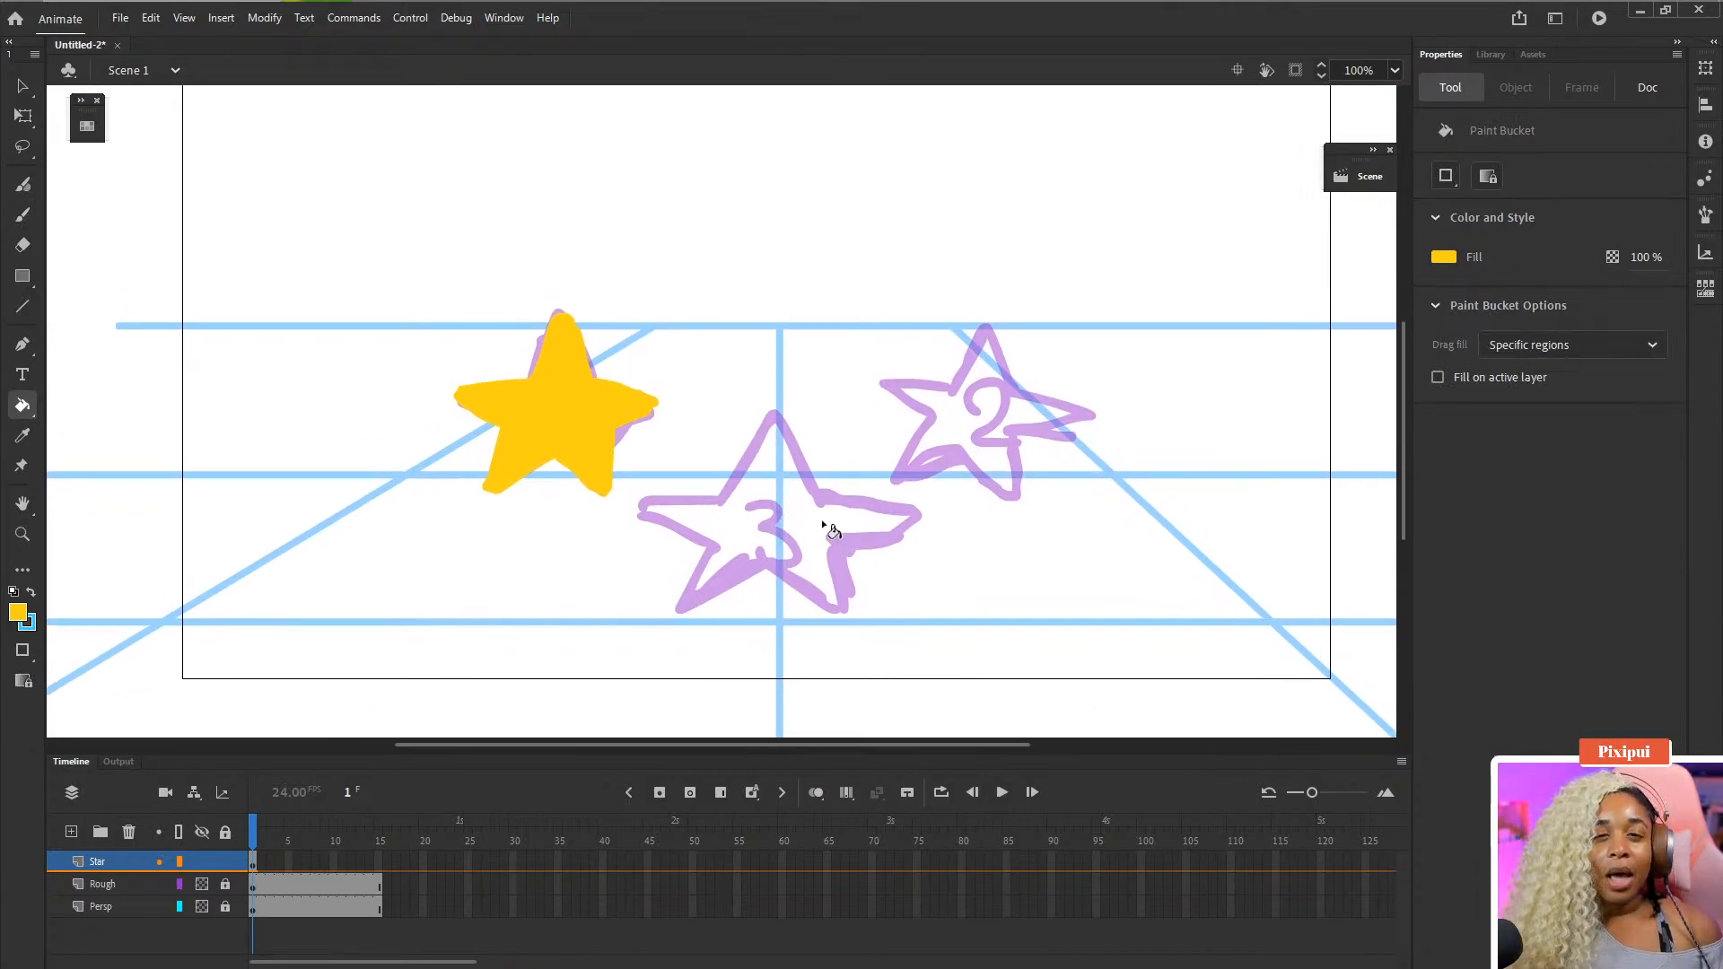
- Extend the Star layer's first keyframe with added frames and move the playhead to frame 6
left_click(255, 862)
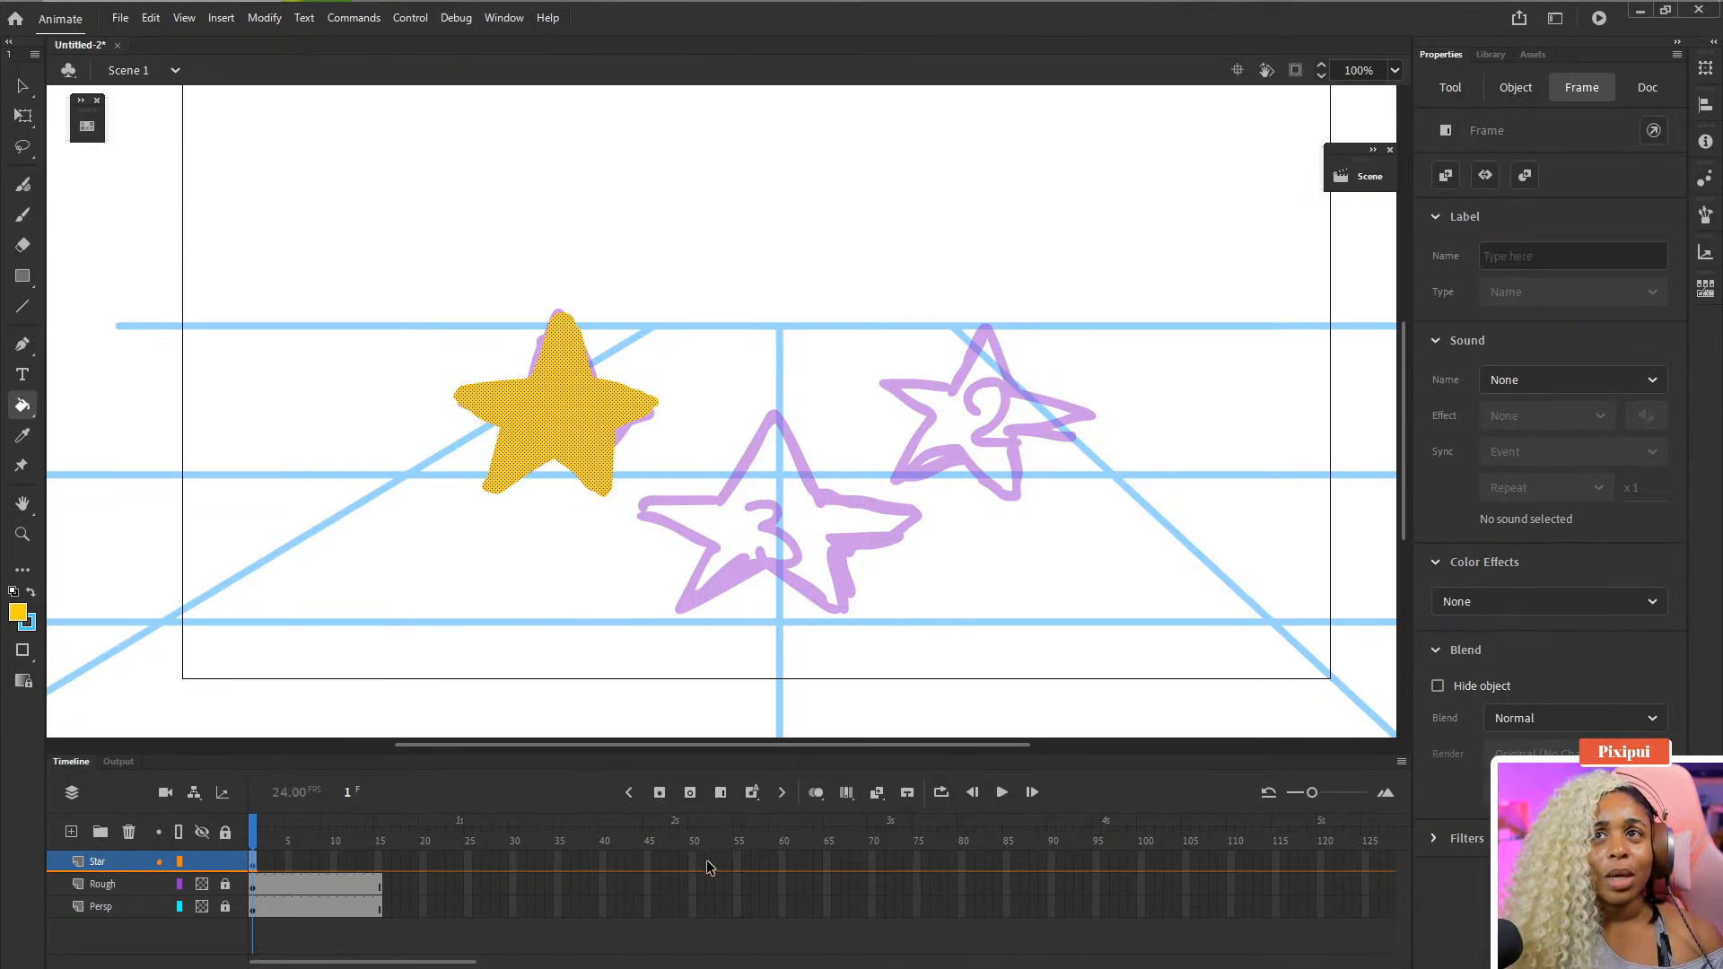
key("F5")
key("F5")
key("F5")
key("F5")
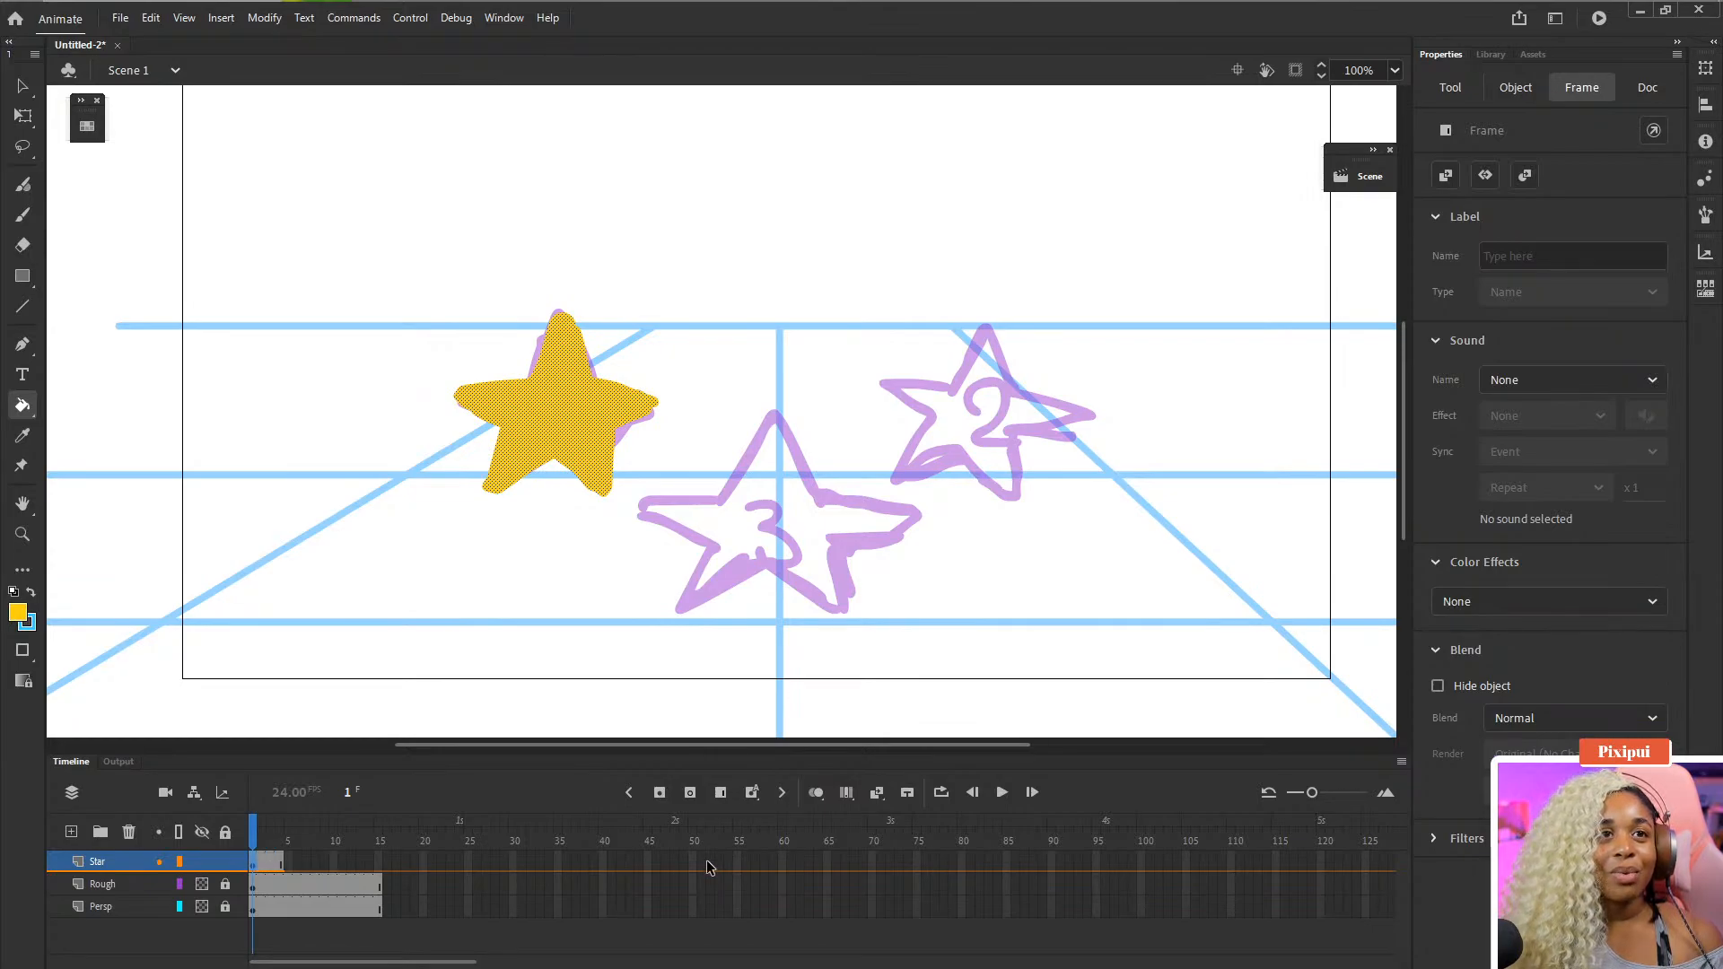
key("period")
key("period")
key("period")
key("period")
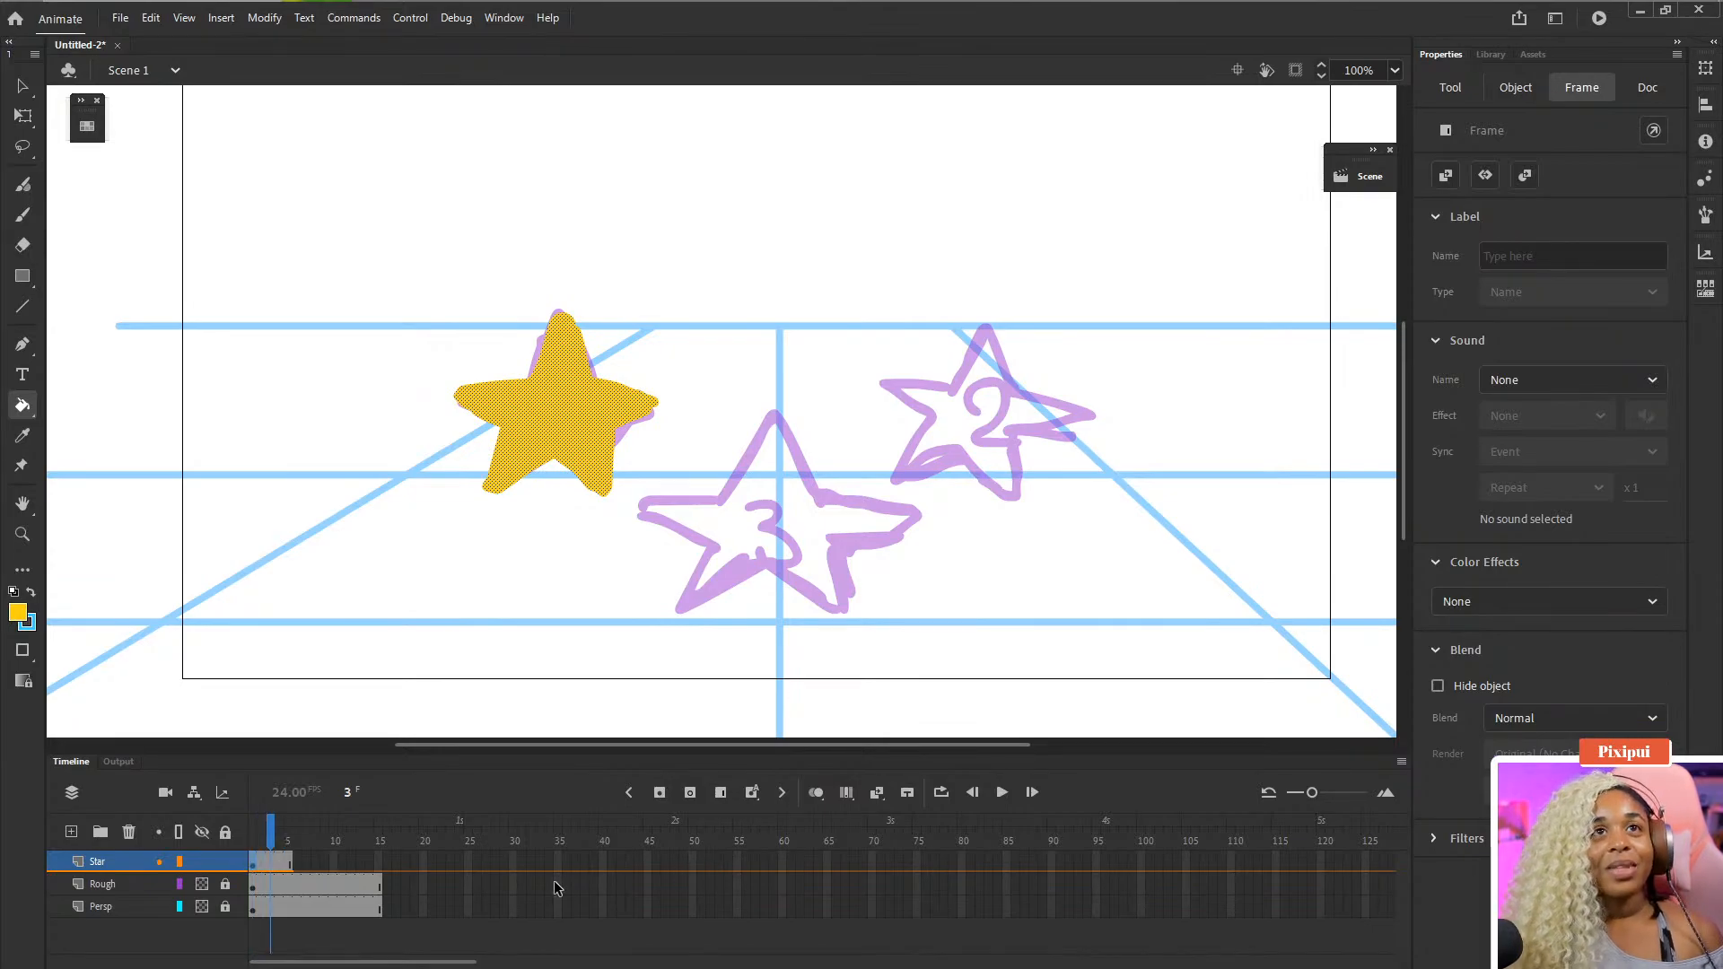
key("period")
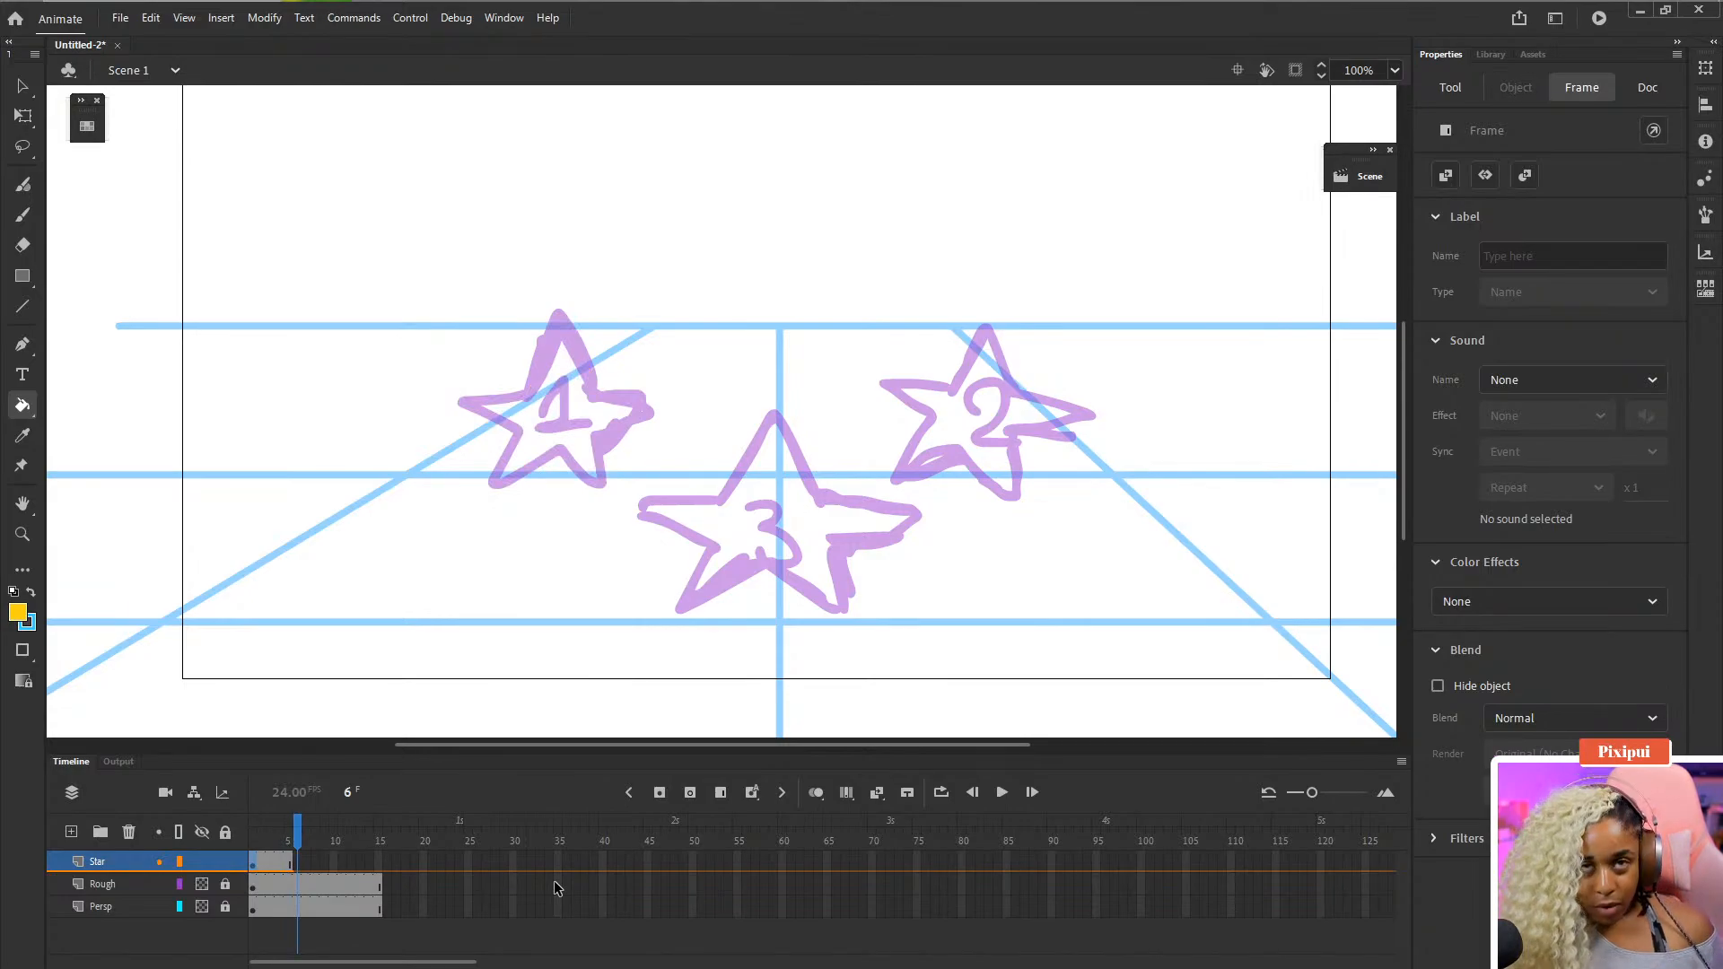
left_click(297, 867)
left_click(285, 861)
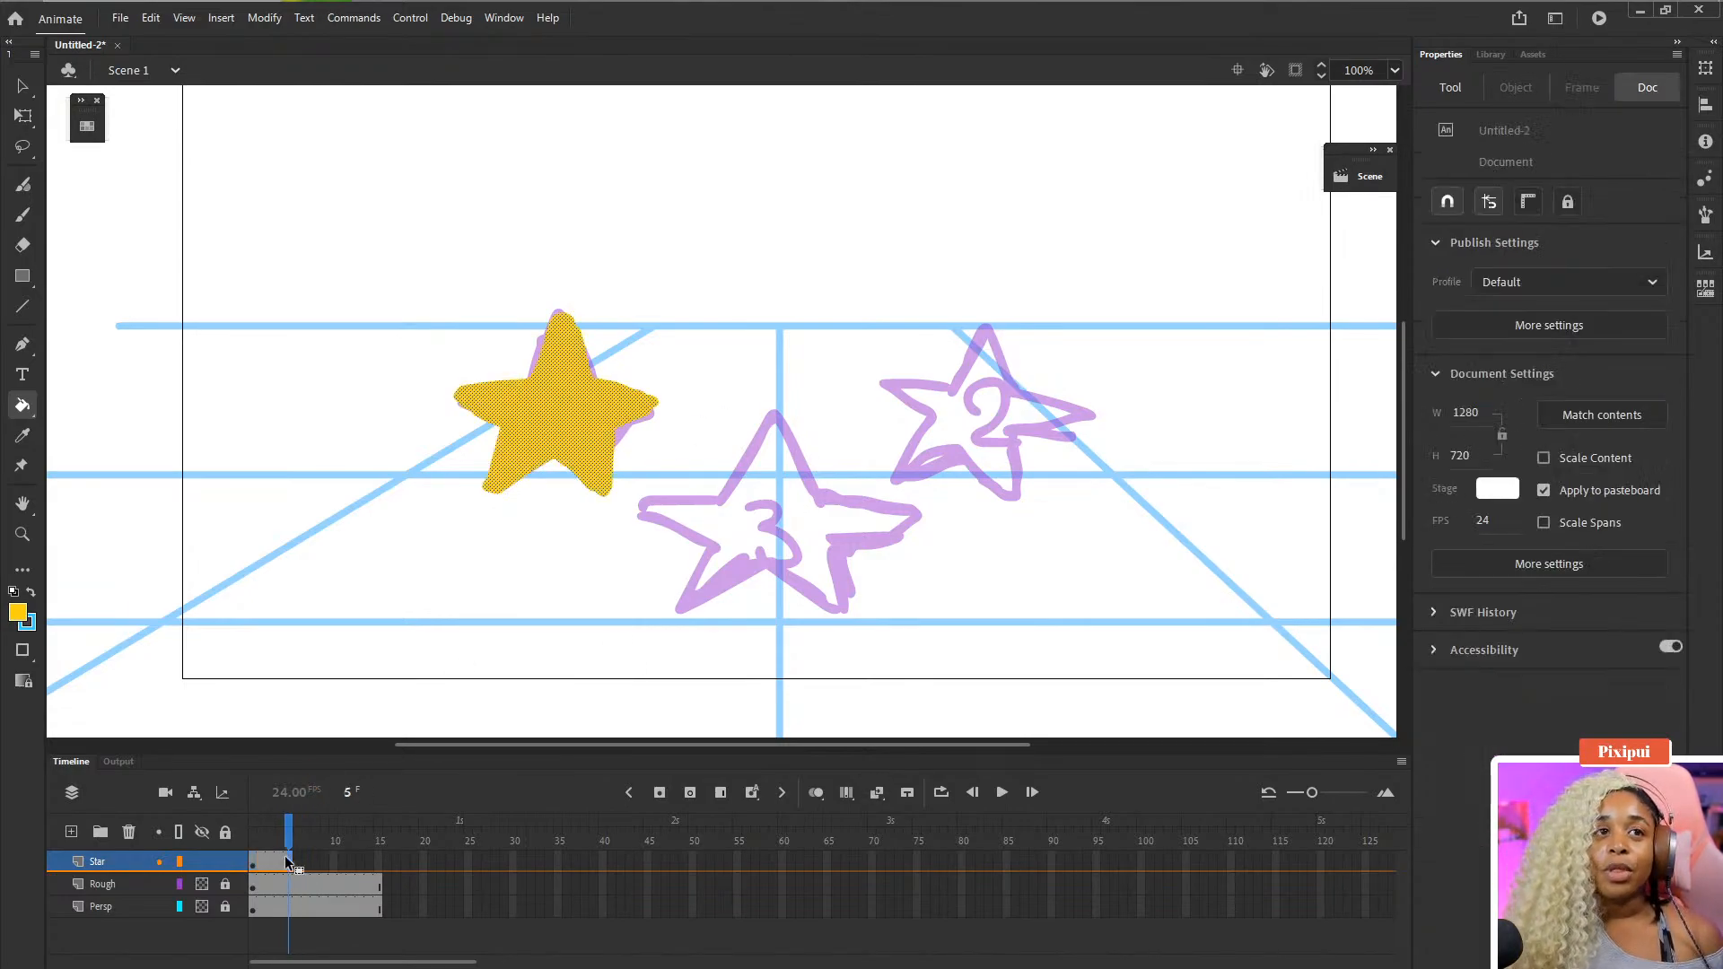
key("b")
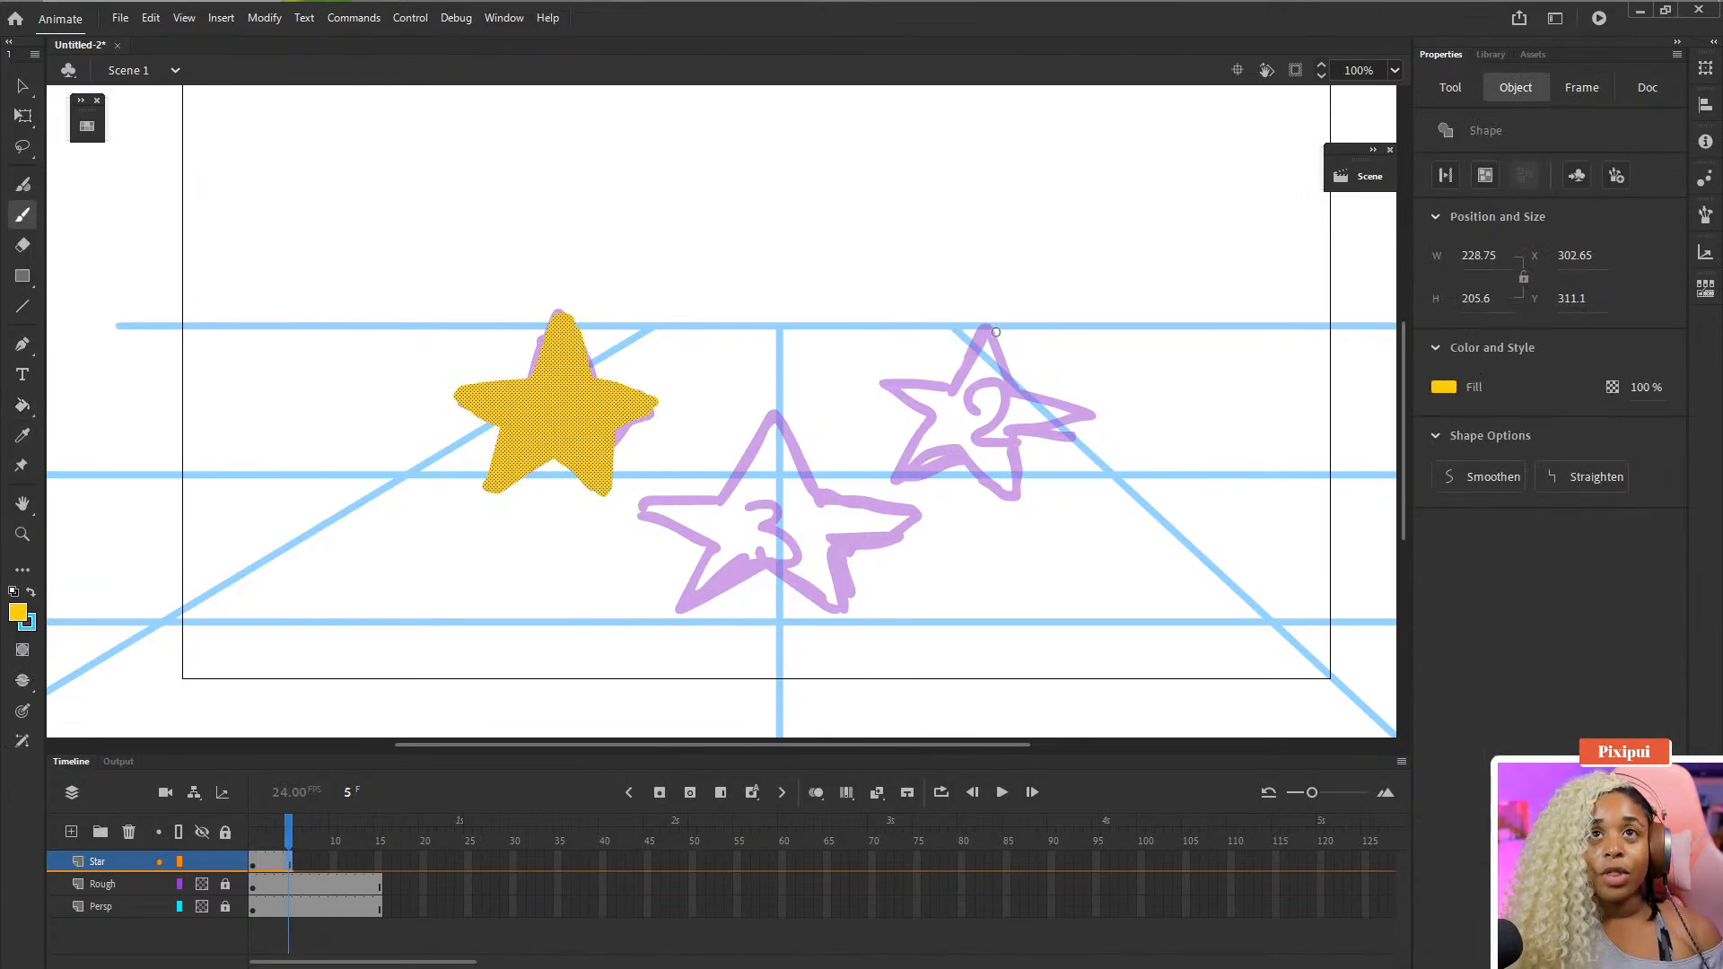
mouse_move(985, 329)
left_mouse_down()
mouse_move(931, 406)
mouse_move(876, 386)
mouse_move(922, 429)
mouse_move(888, 482)
mouse_move(973, 470)
mouse_move(1004, 491)
mouse_move(1014, 432)
mouse_move(1069, 416)
mouse_move(952, 310)
left_mouse_up()
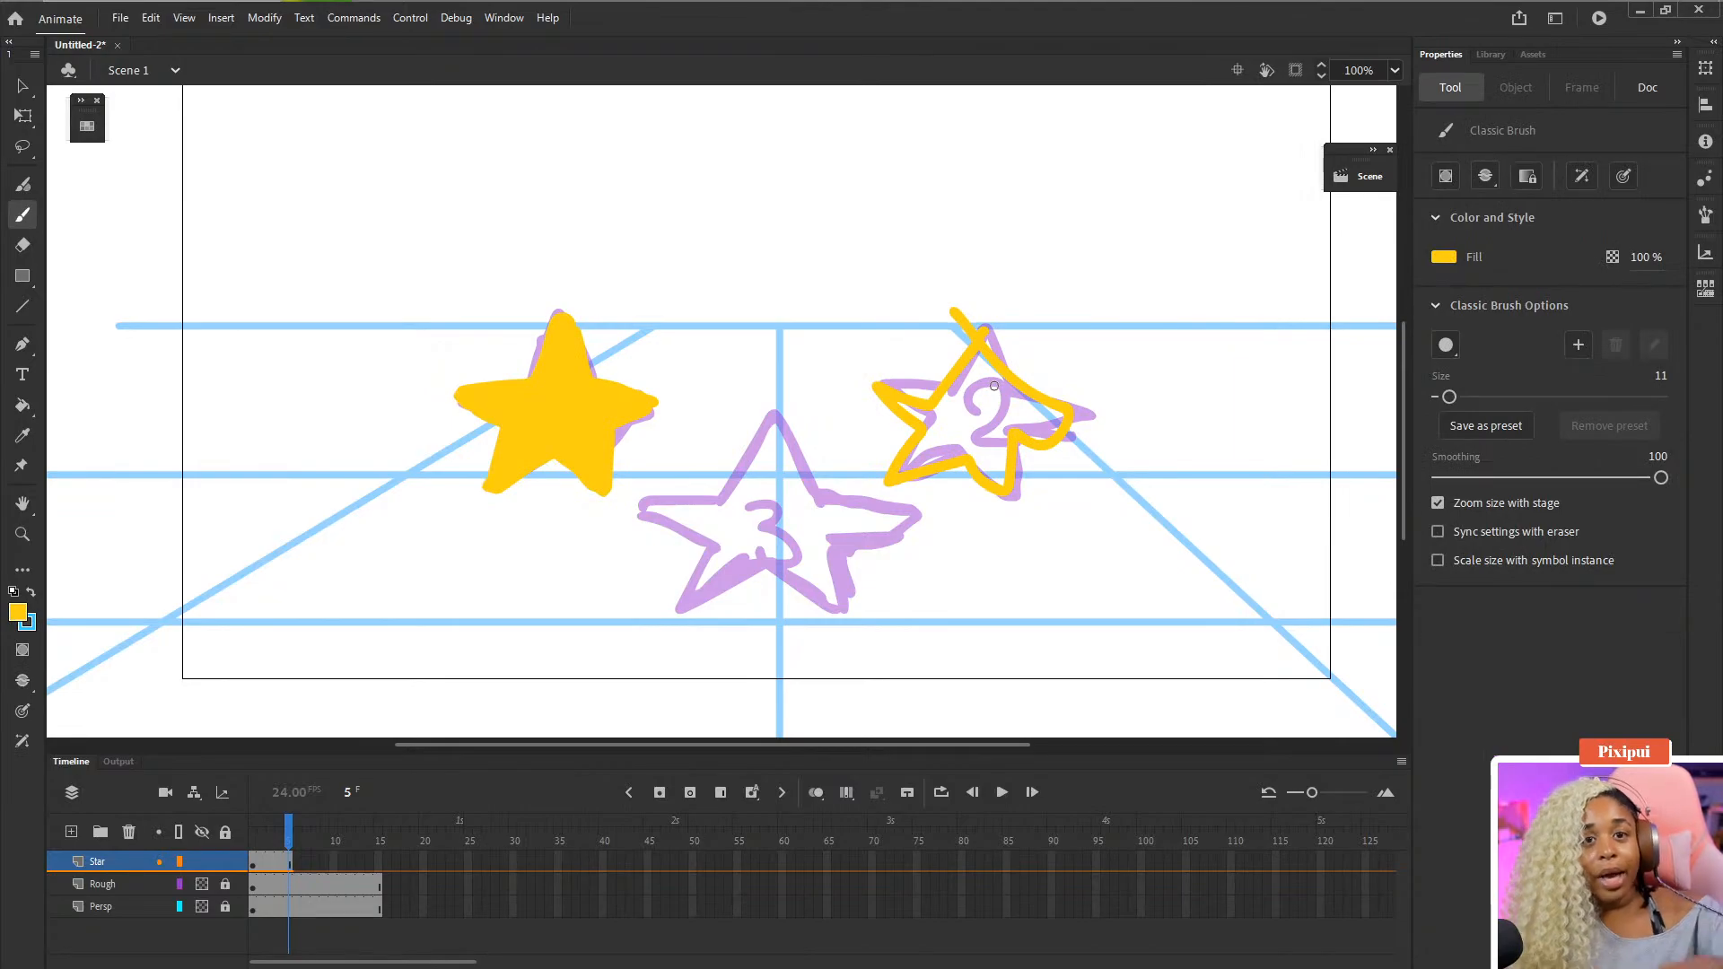
key("ctrl+z")
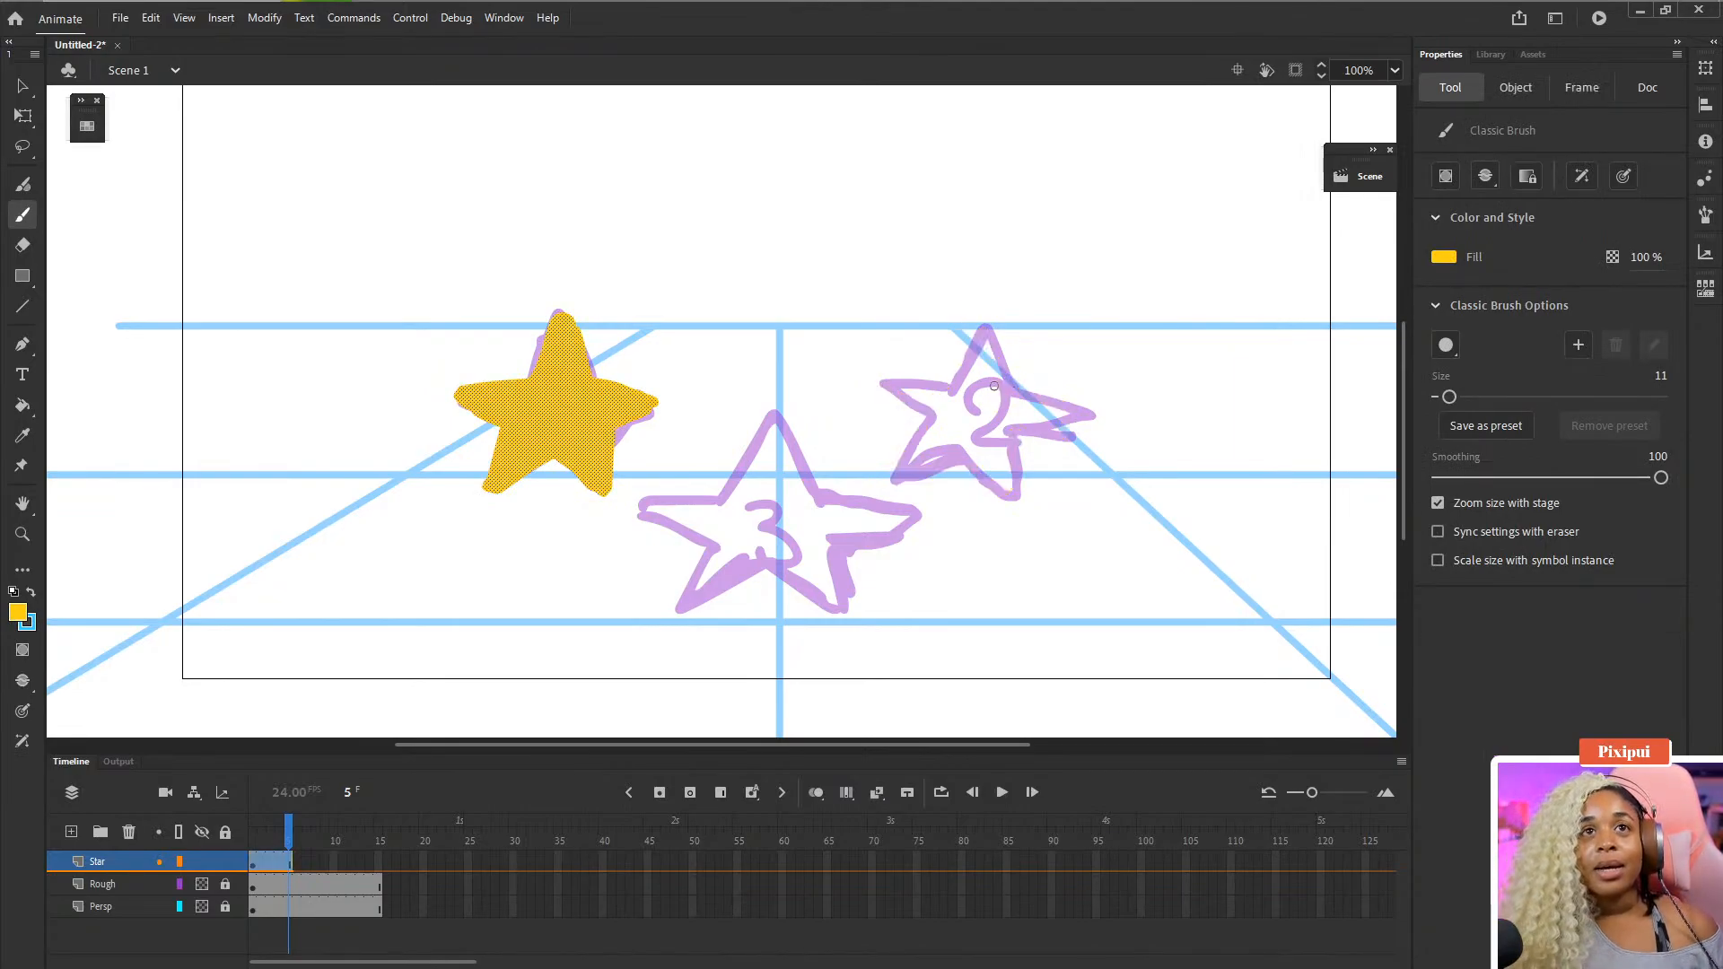
- Insert a blank keyframe at frame 6 of the Star layer and save the document
left_click(298, 867)
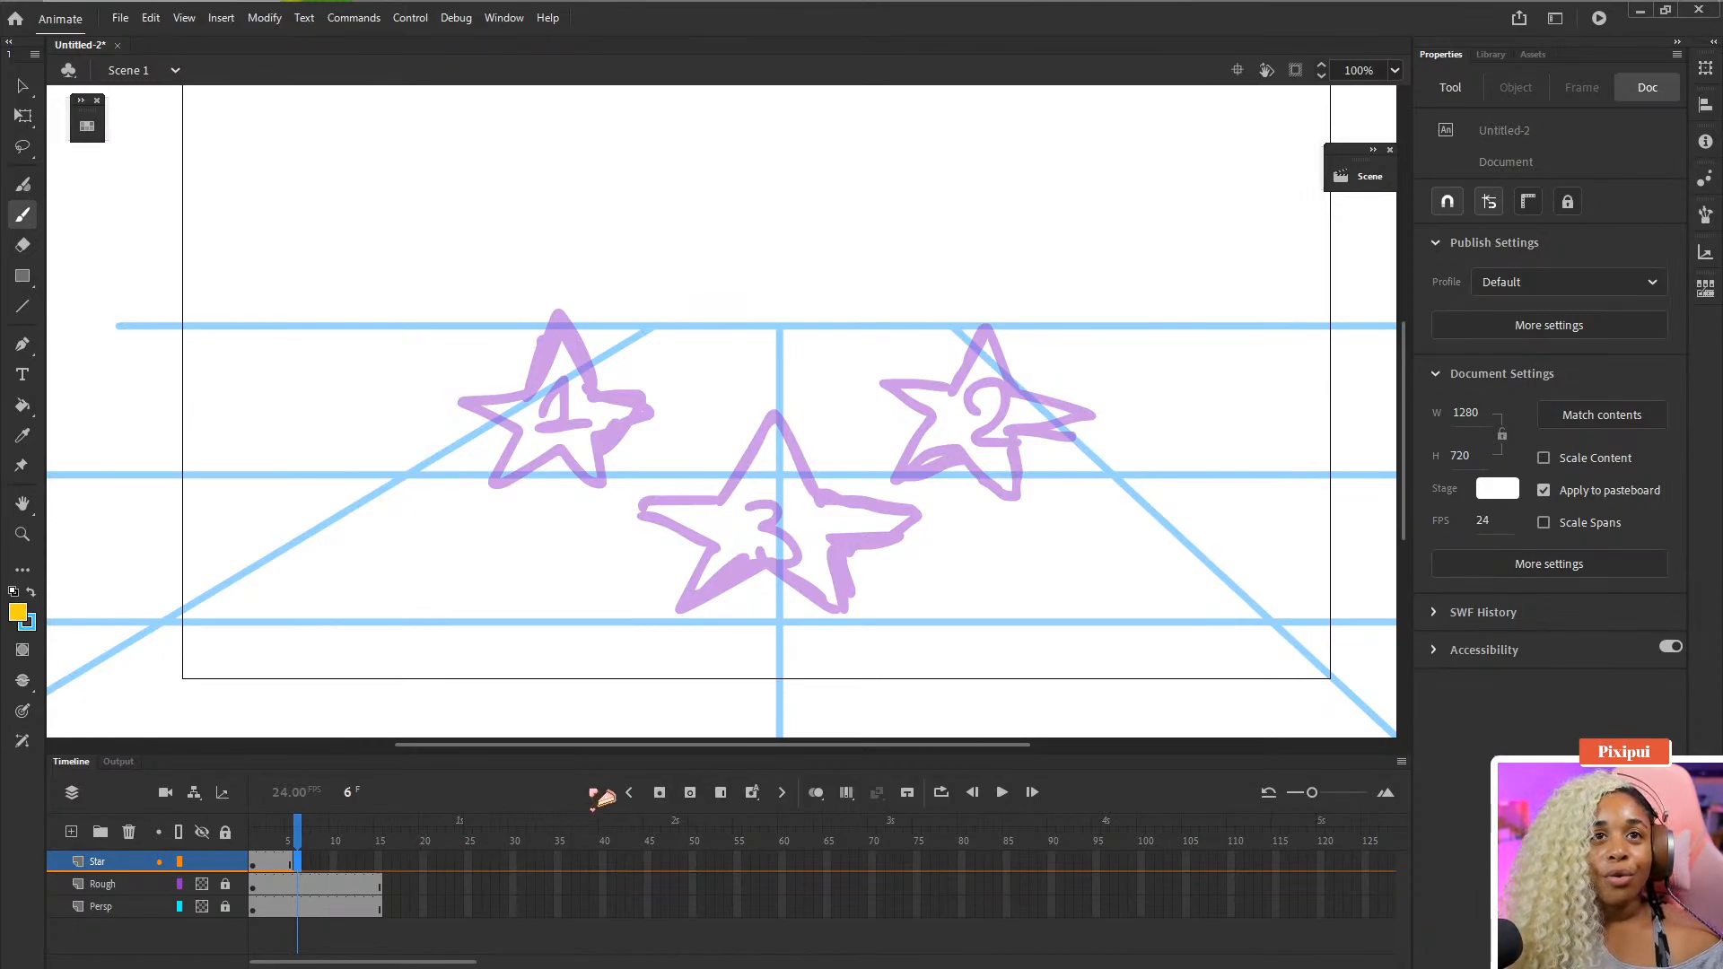
left_click(693, 794)
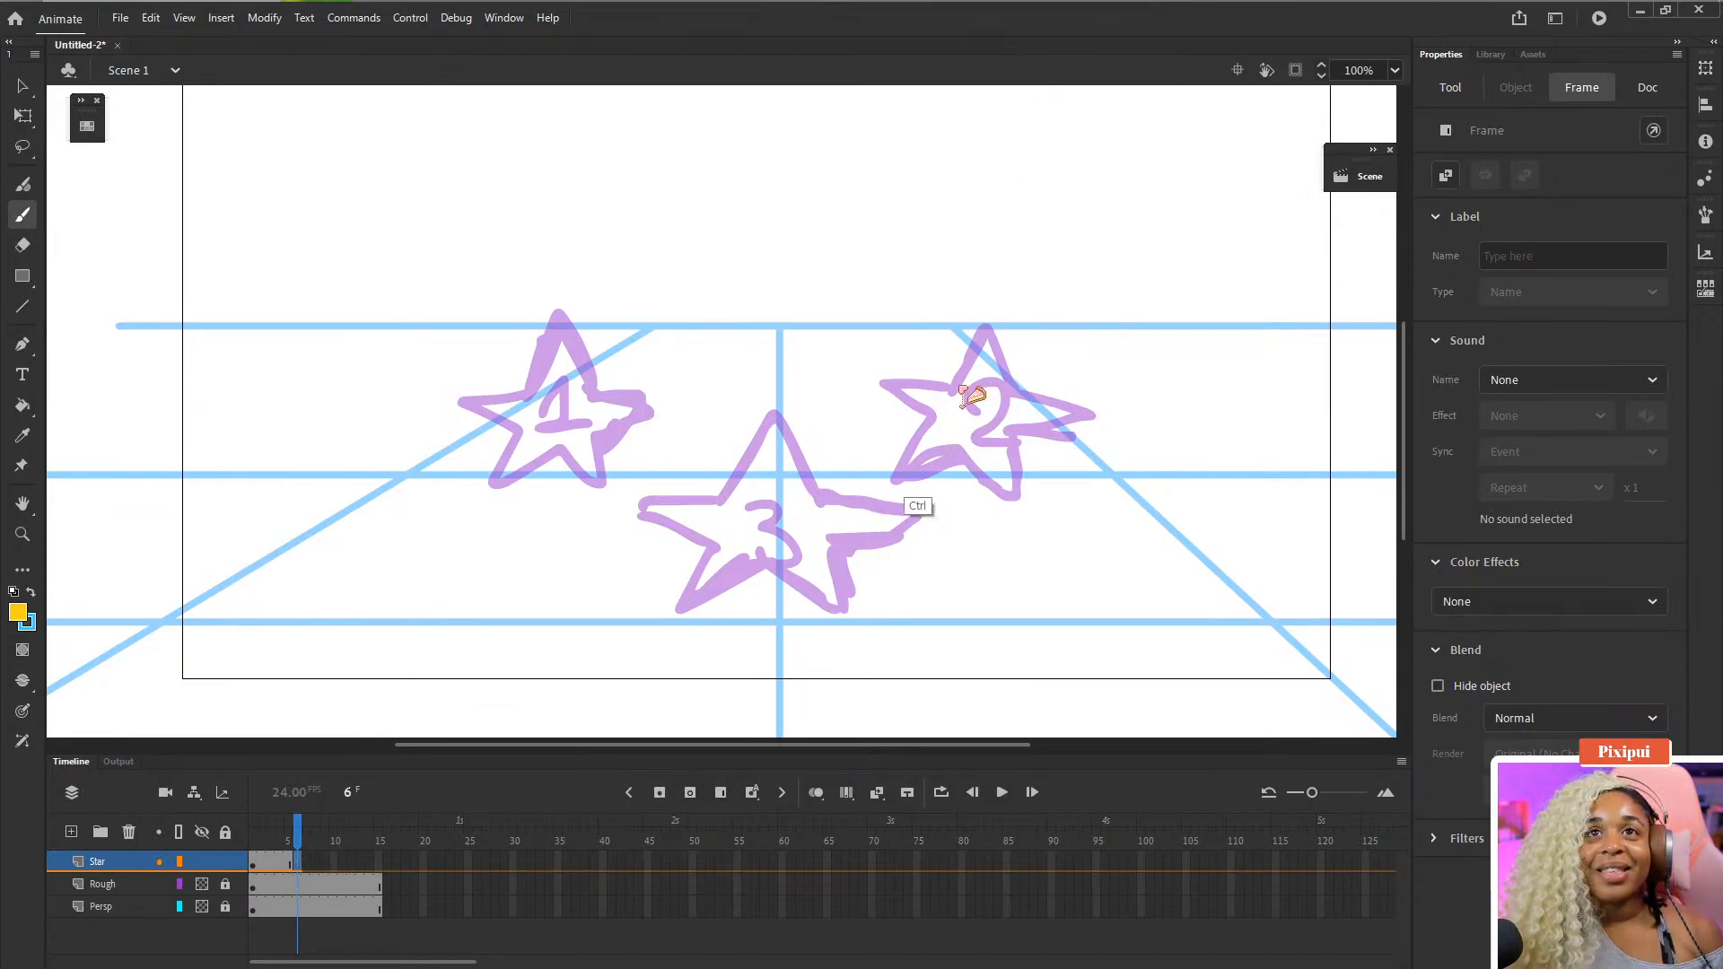
key("ctrl+s")
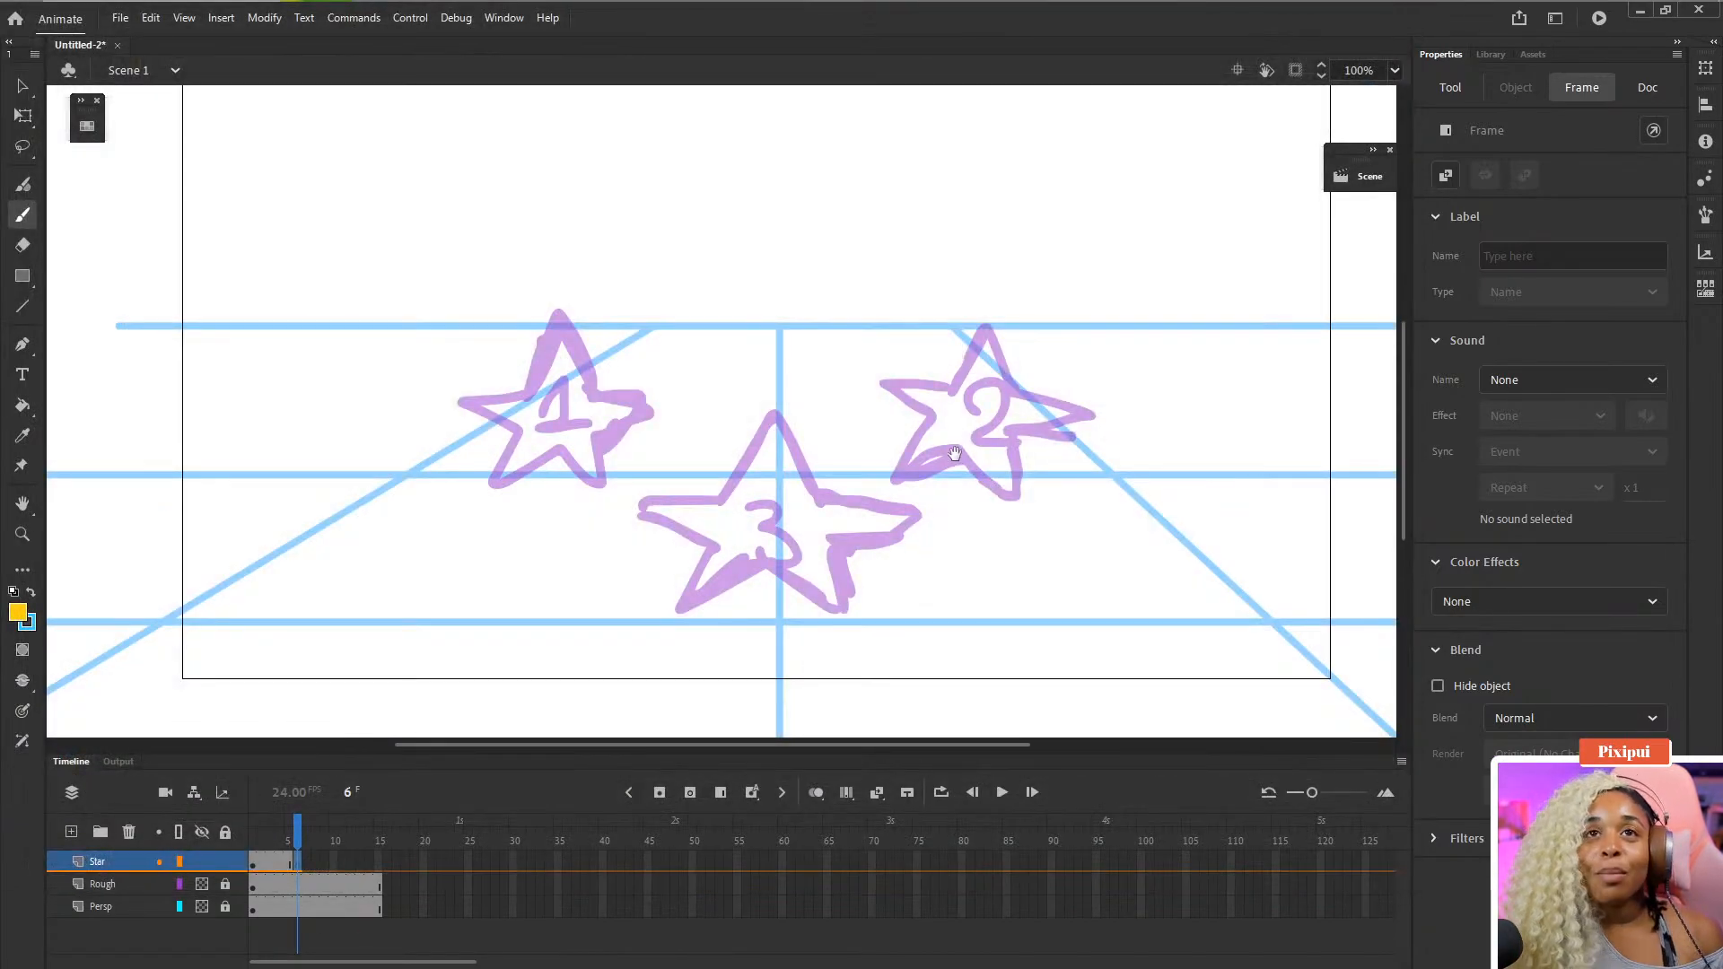
- Trace the outline of star 2 in yellow on the new frame 6 keyframe
left_click_drag(953, 452, 920, 420)
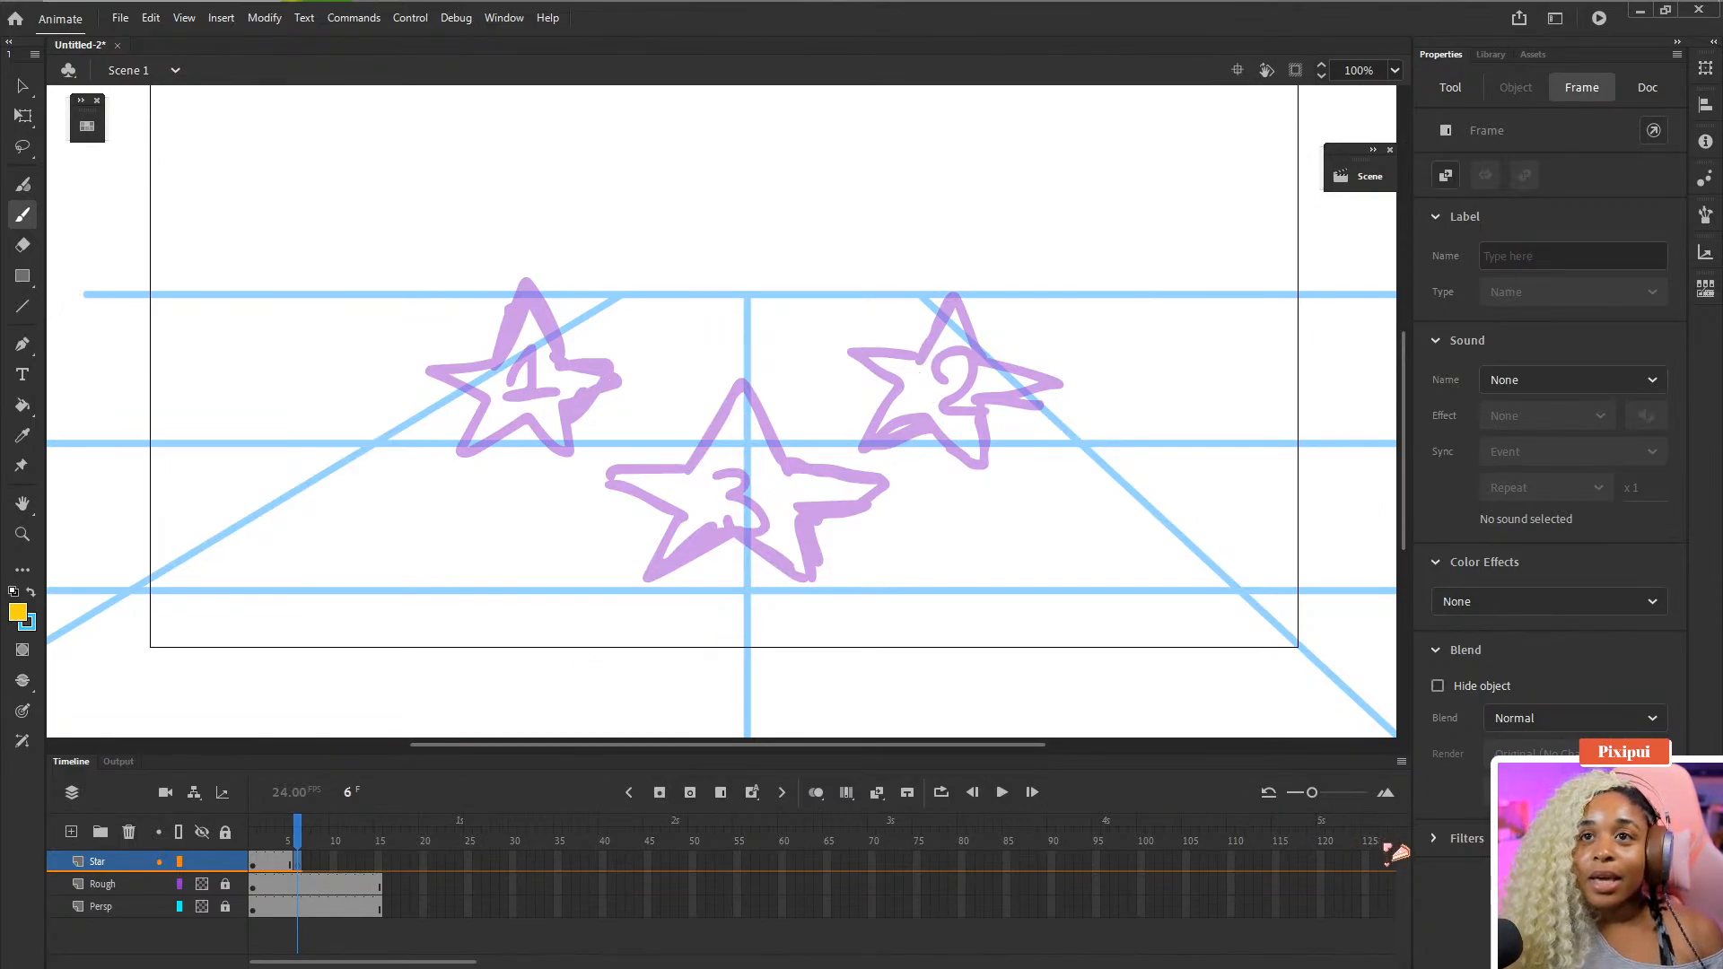
left_click(1385, 794)
left_click(1385, 793)
left_click(1385, 793)
left_click(1385, 794)
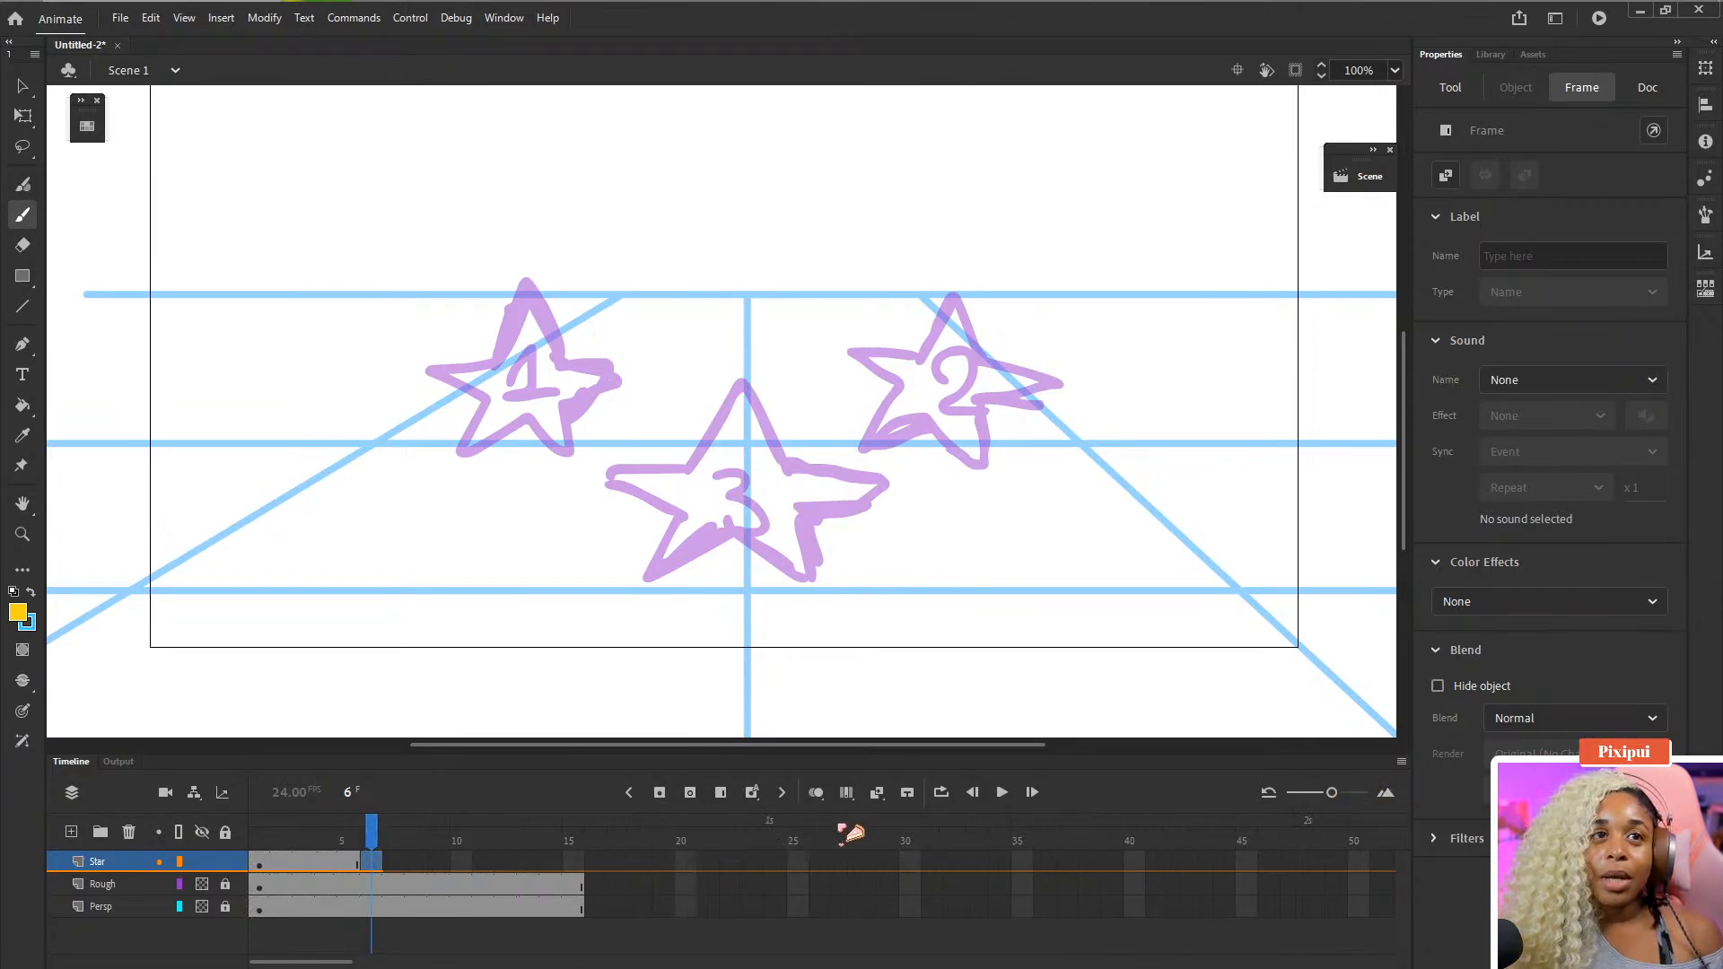
left_click(1386, 793)
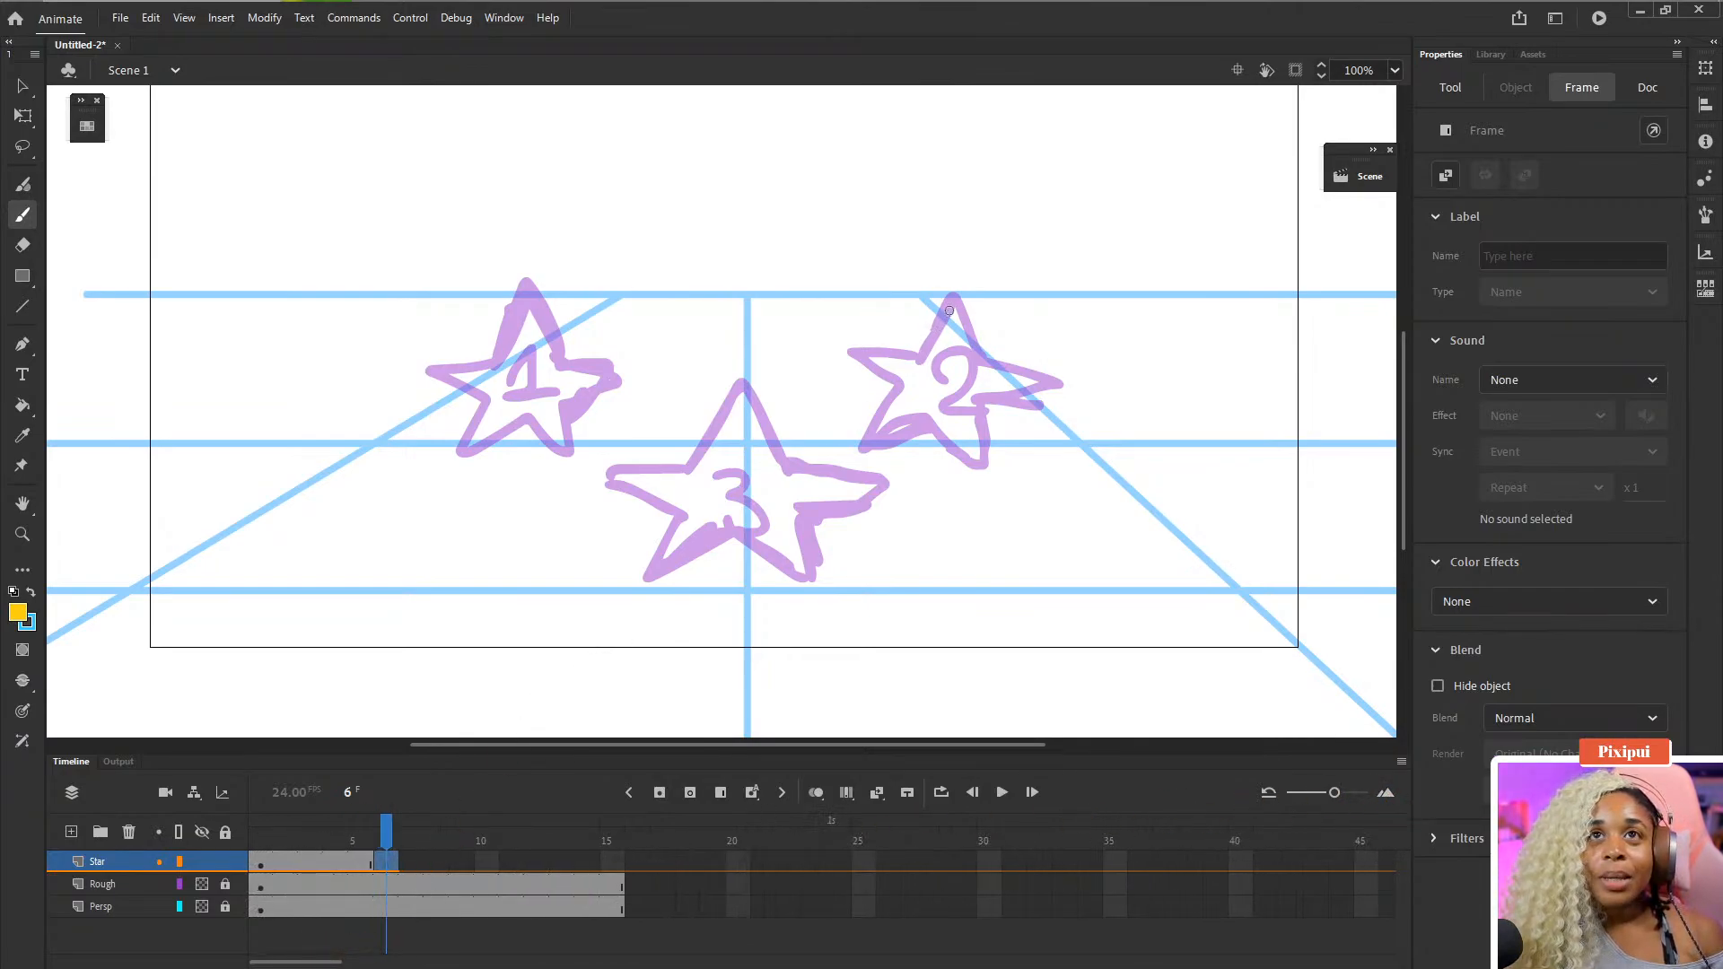
mouse_move(948, 310)
left_mouse_down()
mouse_move(922, 355)
mouse_move(891, 349)
left_mouse_up()
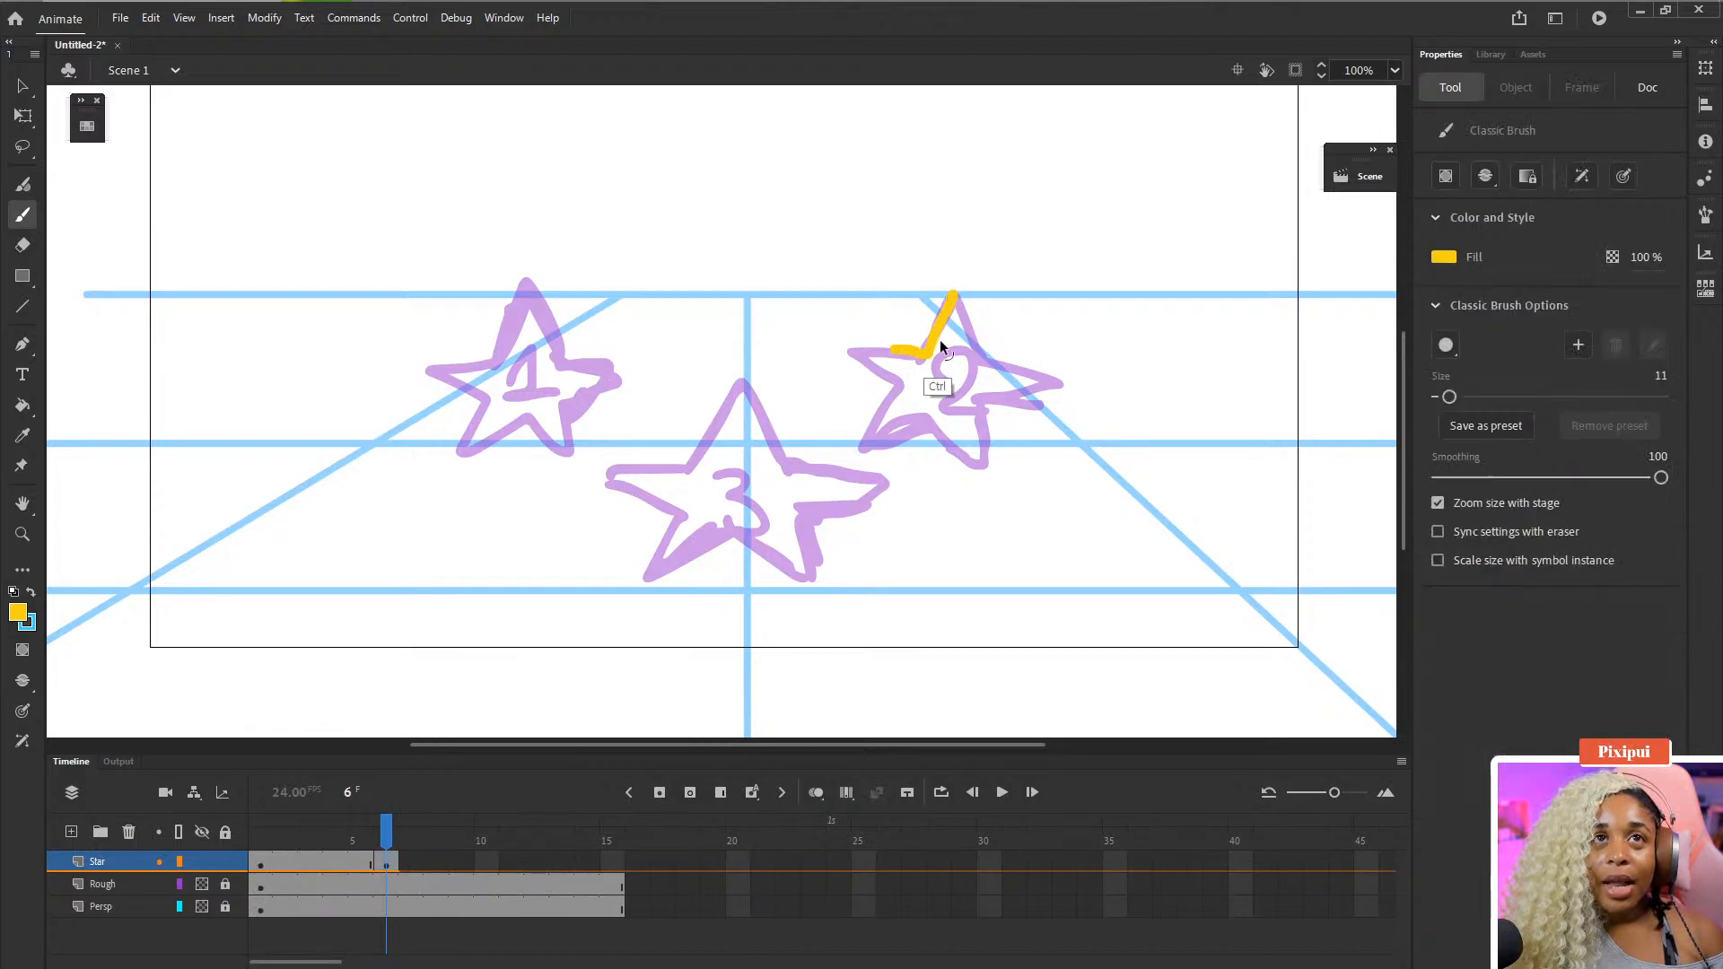
key("ctrl+z")
mouse_move(950, 296)
left_mouse_down()
mouse_move(922, 361)
mouse_move(852, 365)
mouse_move(897, 397)
mouse_move(866, 457)
mouse_move(938, 421)
mouse_move(991, 469)
mouse_move(993, 406)
mouse_move(1043, 381)
left_mouse_up()
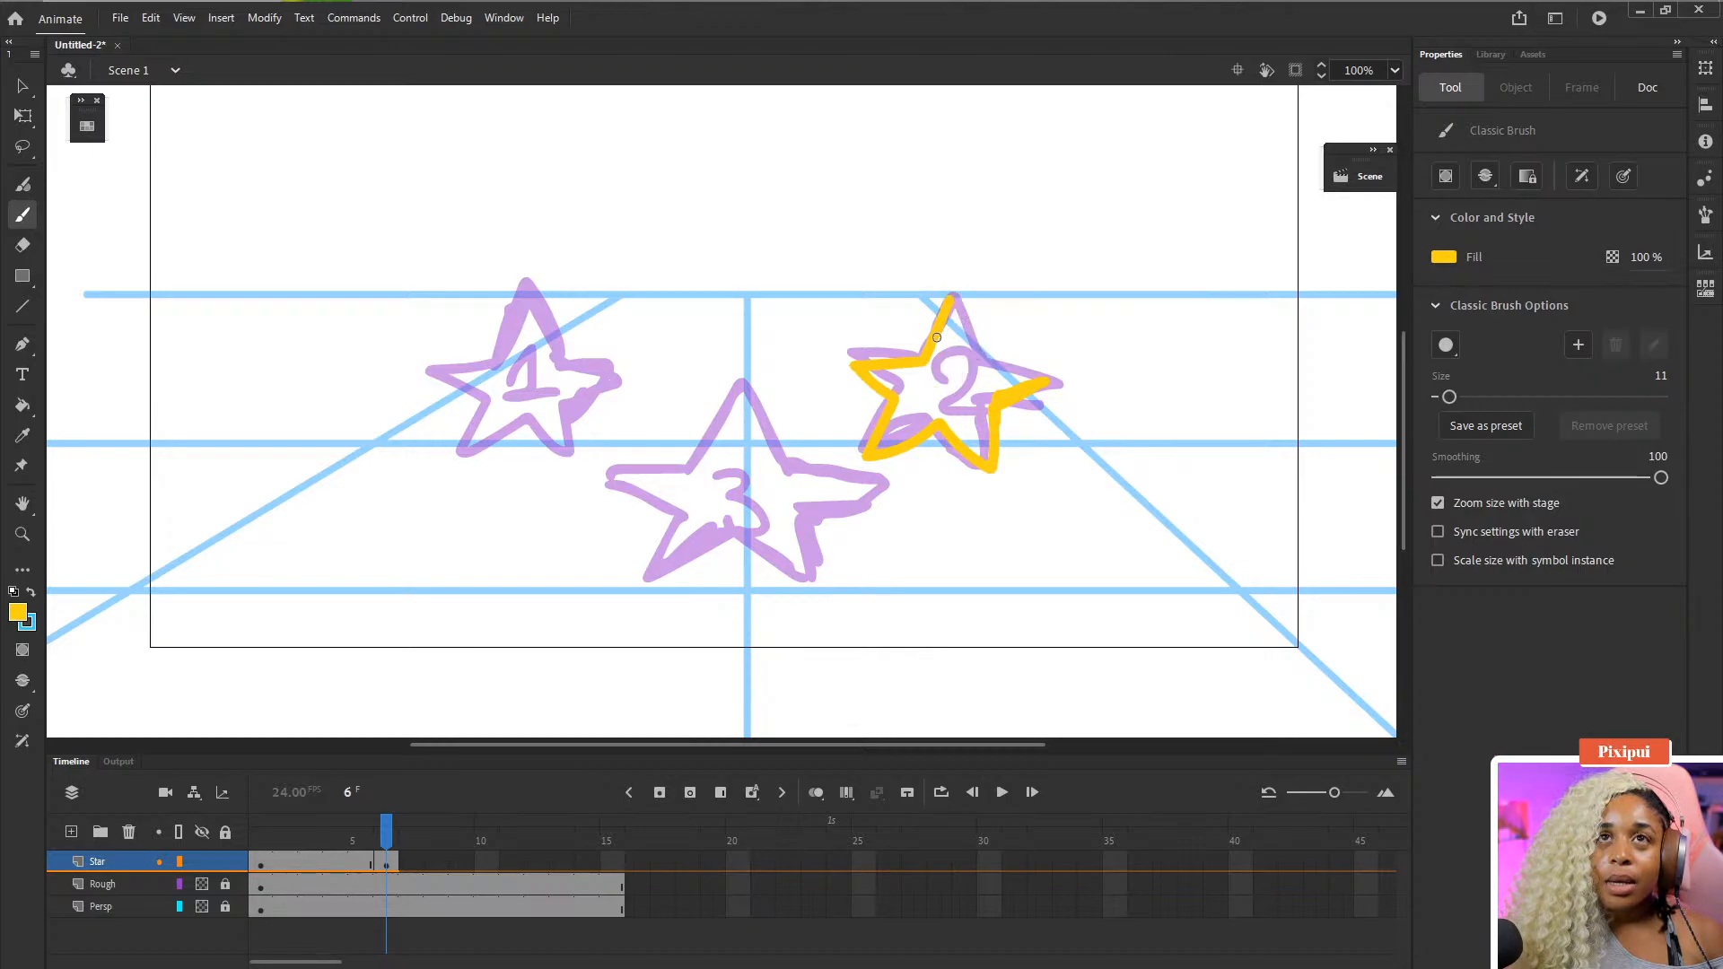
mouse_move(936, 337)
left_mouse_down()
mouse_move(957, 287)
mouse_move(980, 354)
left_mouse_up()
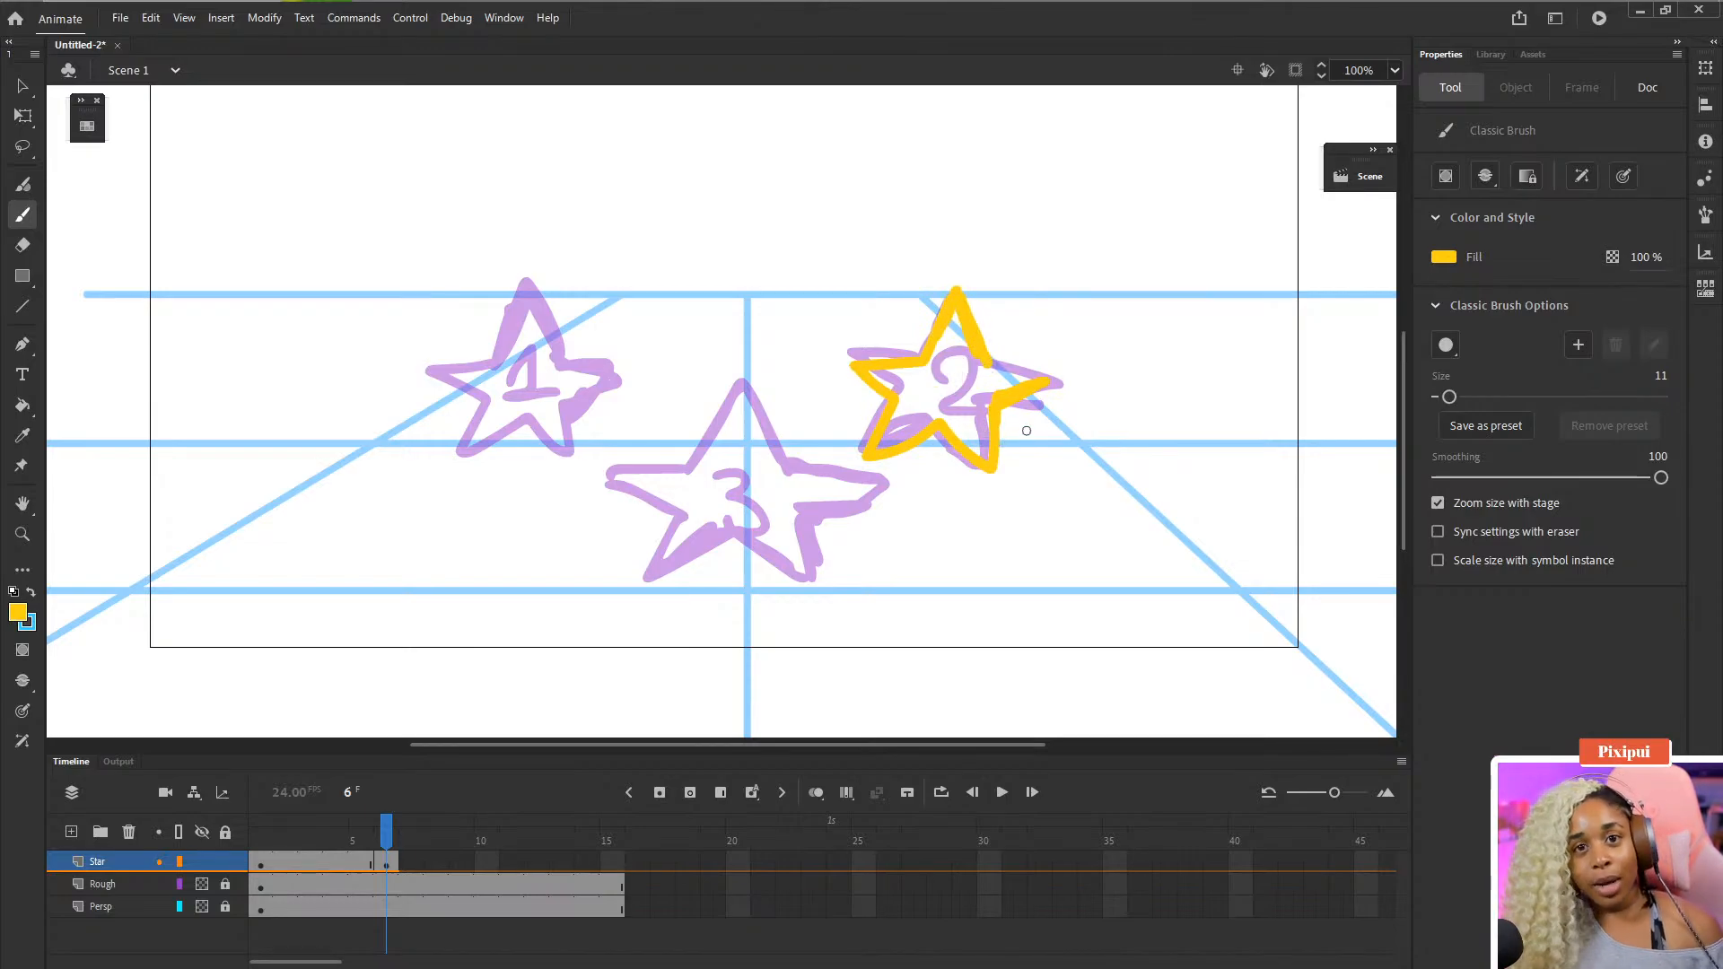
left_click_drag(986, 359, 1045, 372)
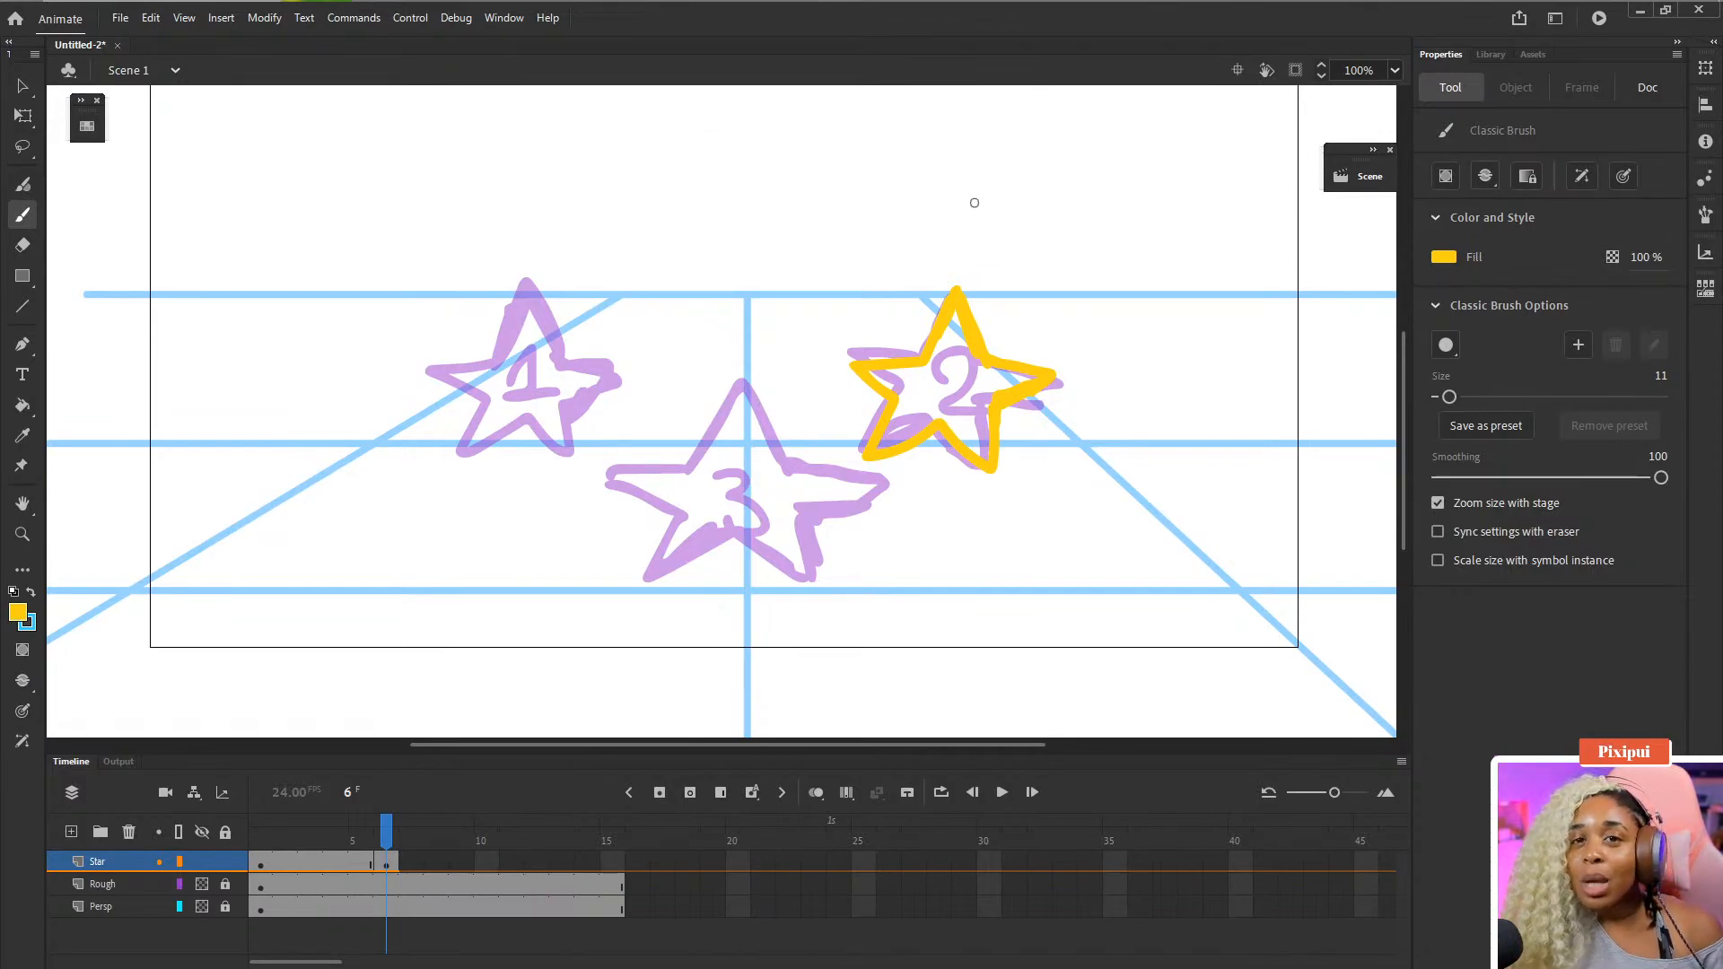
mouse_move(953, 208)
left_mouse_down()
mouse_move(1008, 247)
mouse_move(950, 278)
left_mouse_up()
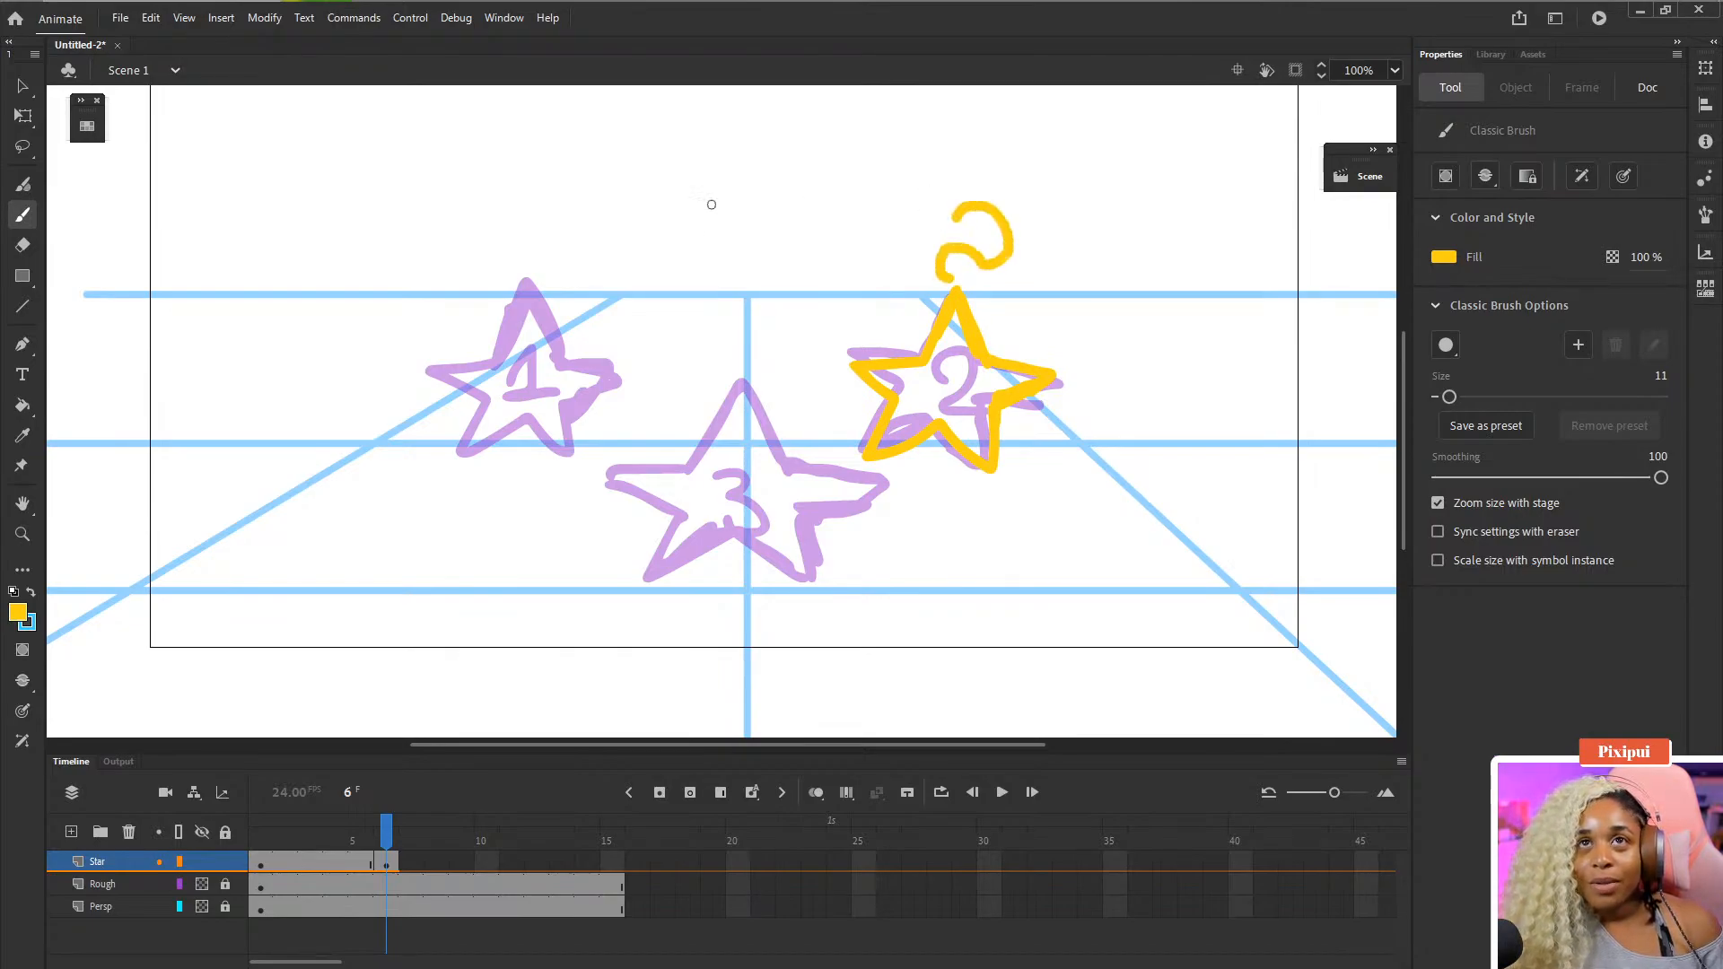
mouse_move(589, 380)
left_mouse_down()
mouse_move(917, 184)
mouse_move(780, 574)
mouse_move(1099, 599)
left_mouse_up()
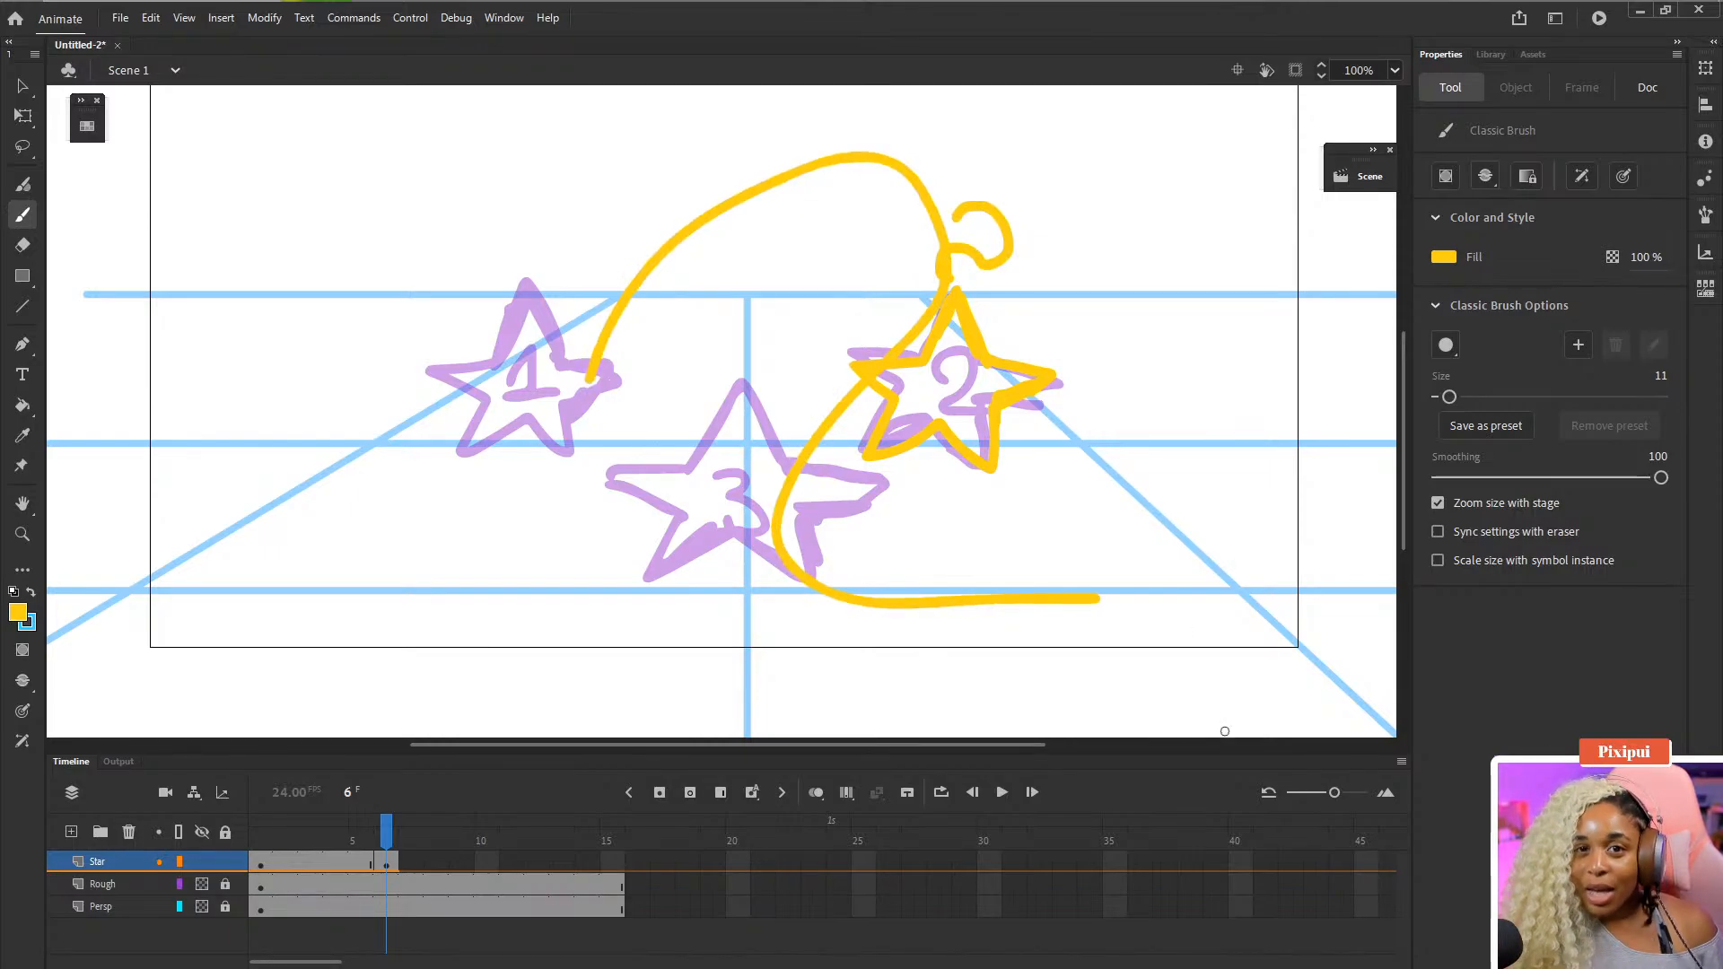
key("ctrl+z")
key("ctrl+z")
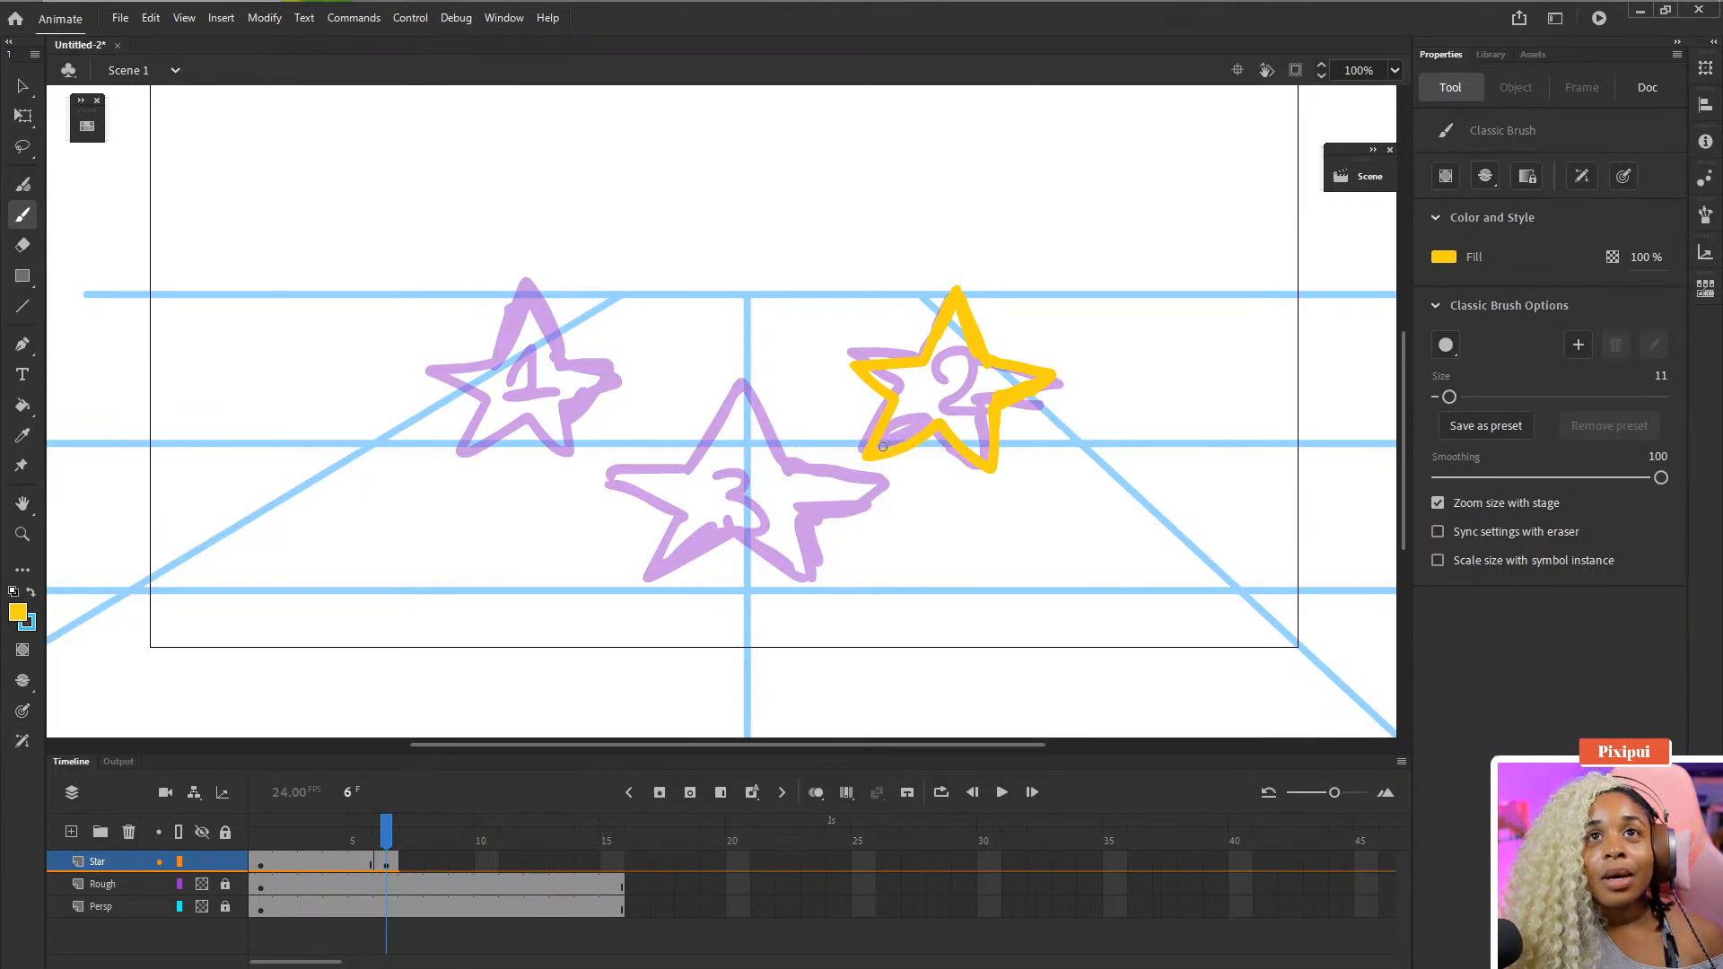
- Fill the inside of star 2 with yellow using the Paint Bucket, then return to the Brush
key("k")
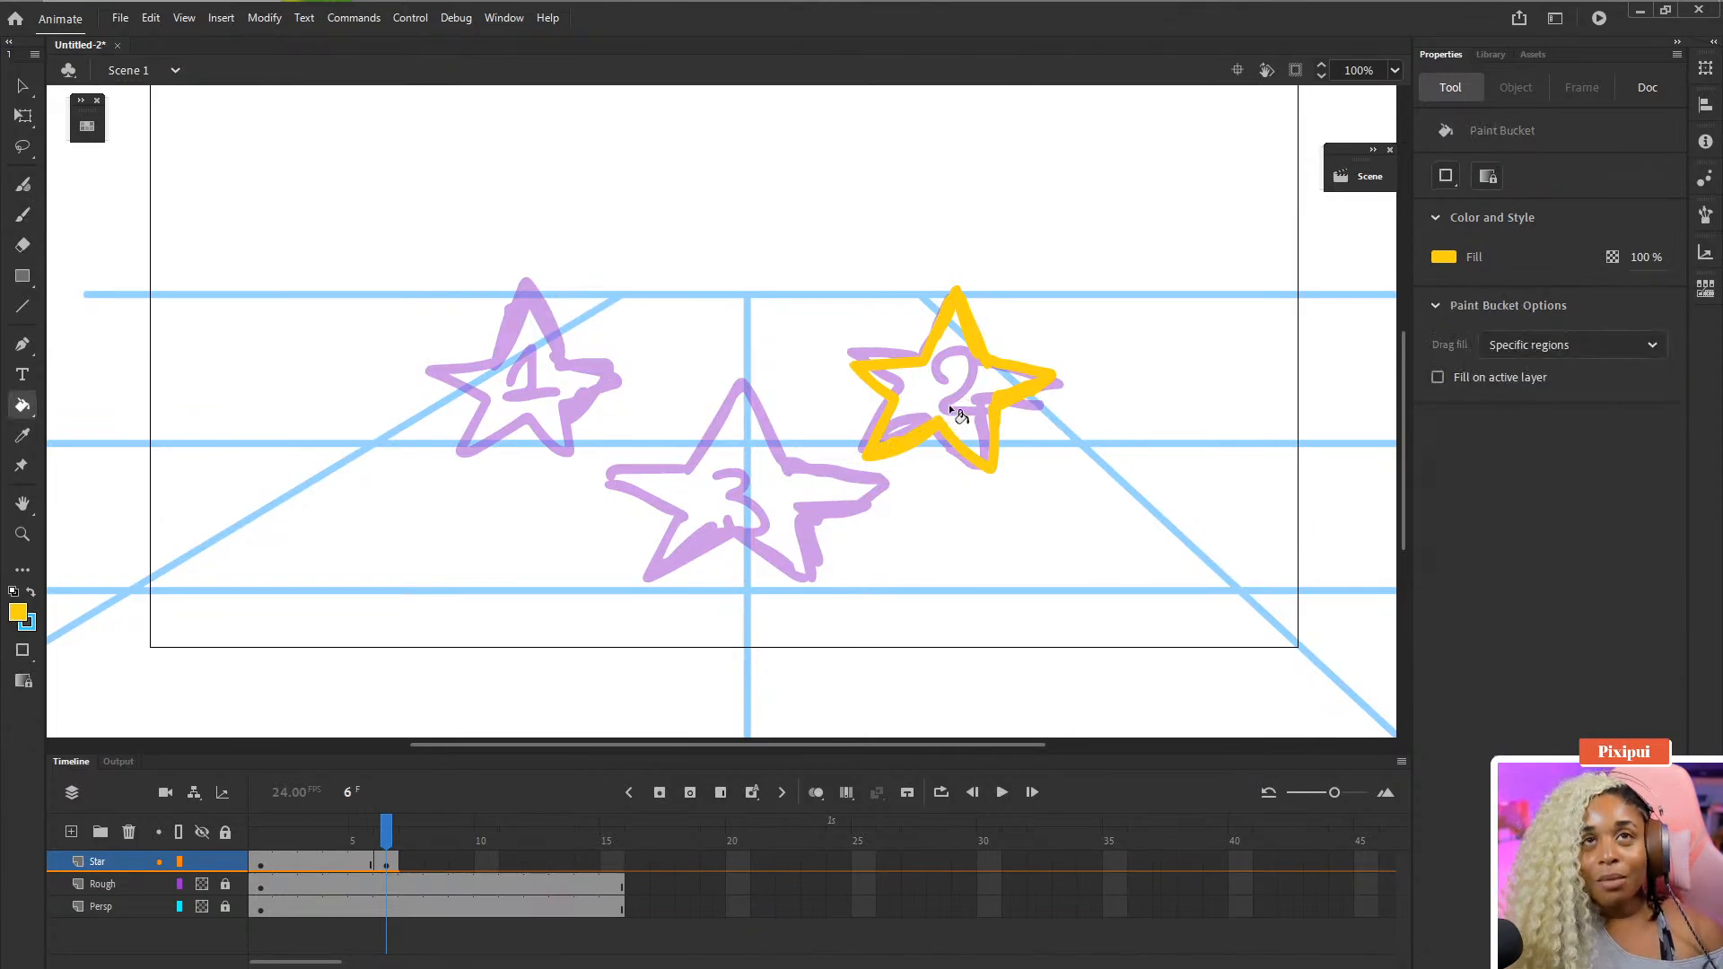
left_click(979, 409)
key("b")
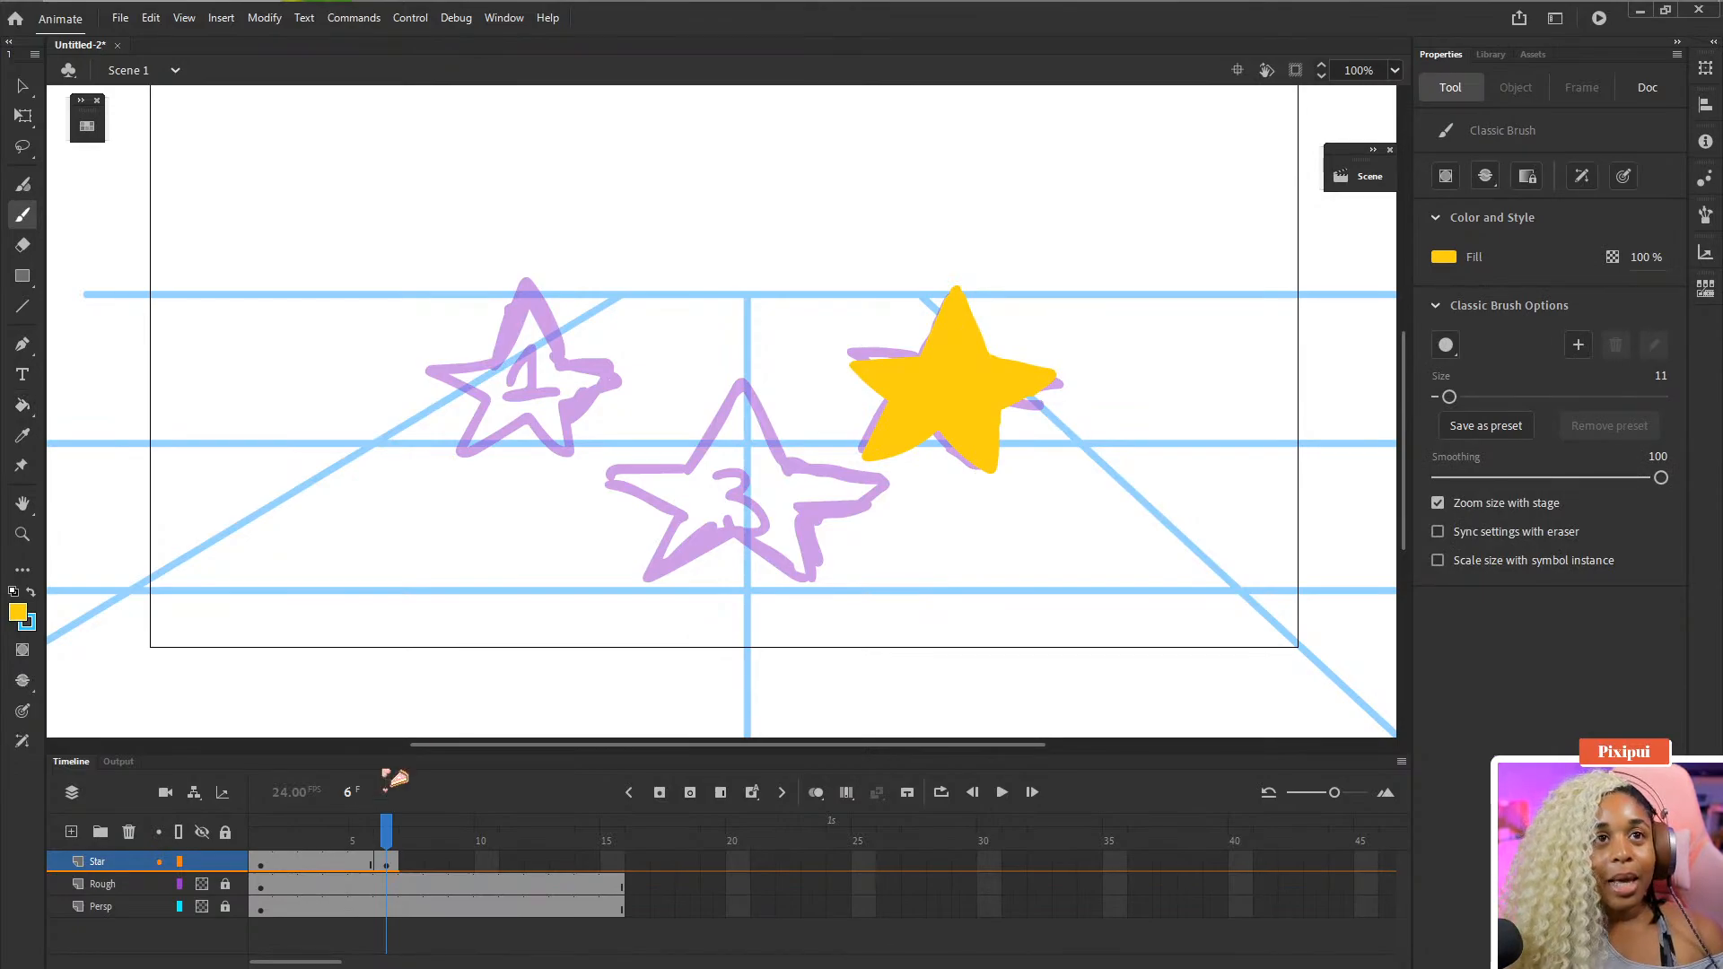
- Extend the Star layer's frame 6 keyframe with four added frames
left_click(385, 862)
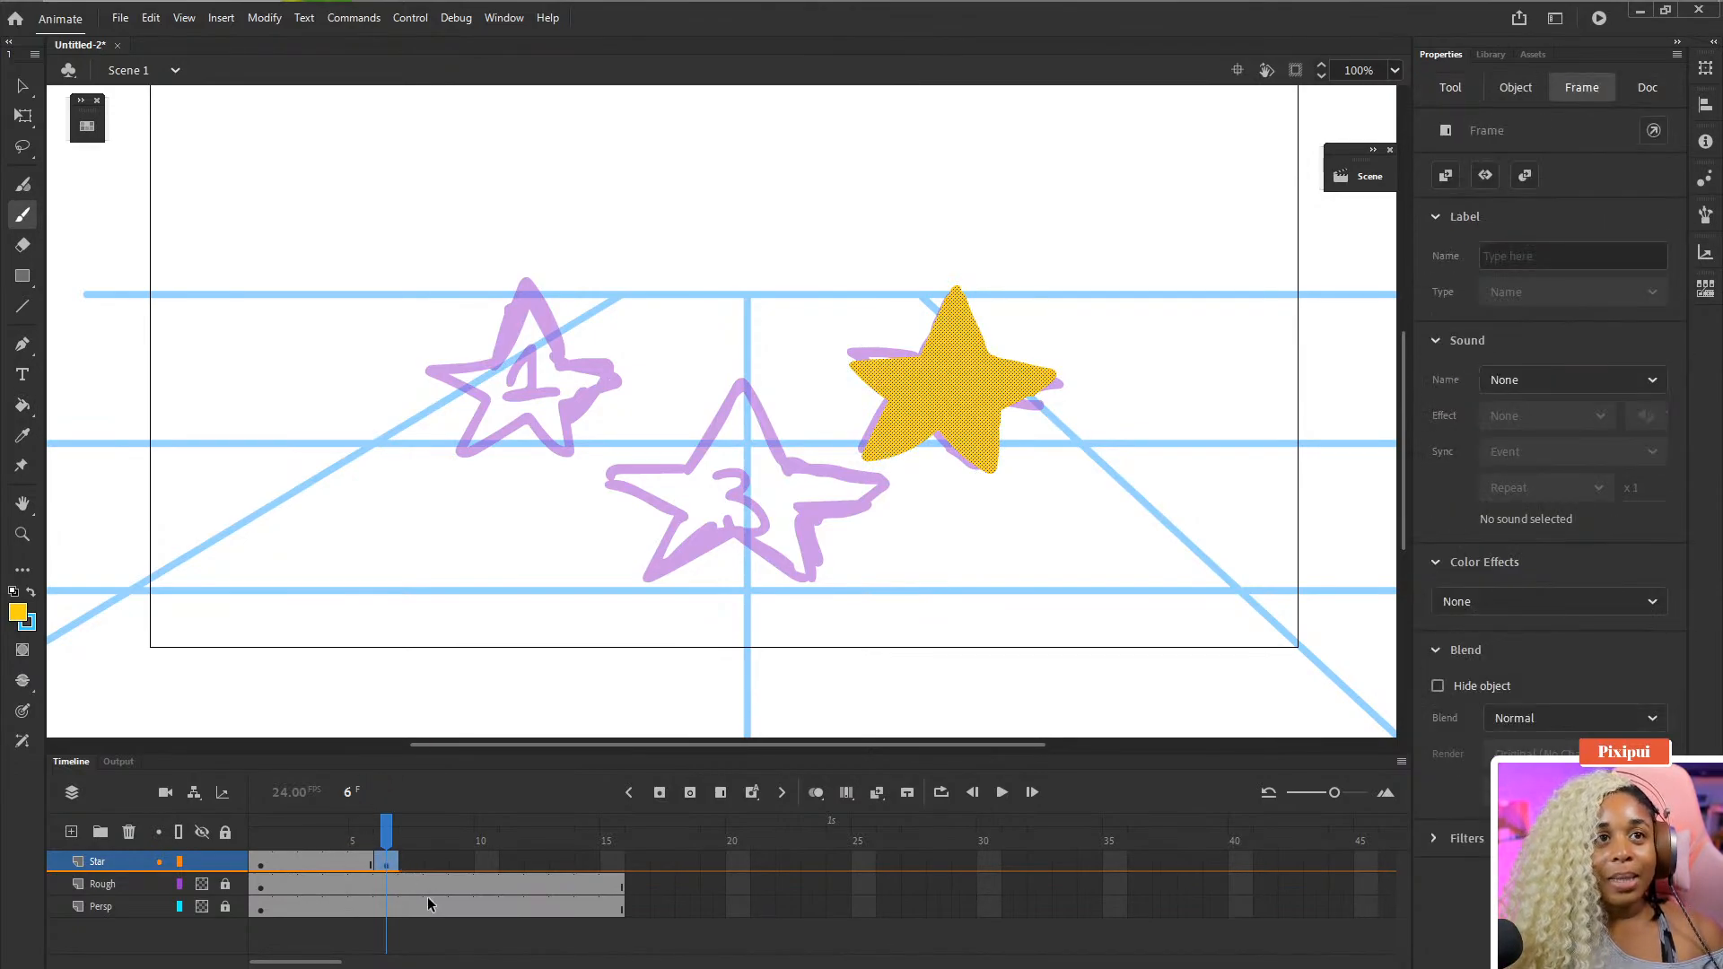
key("F5")
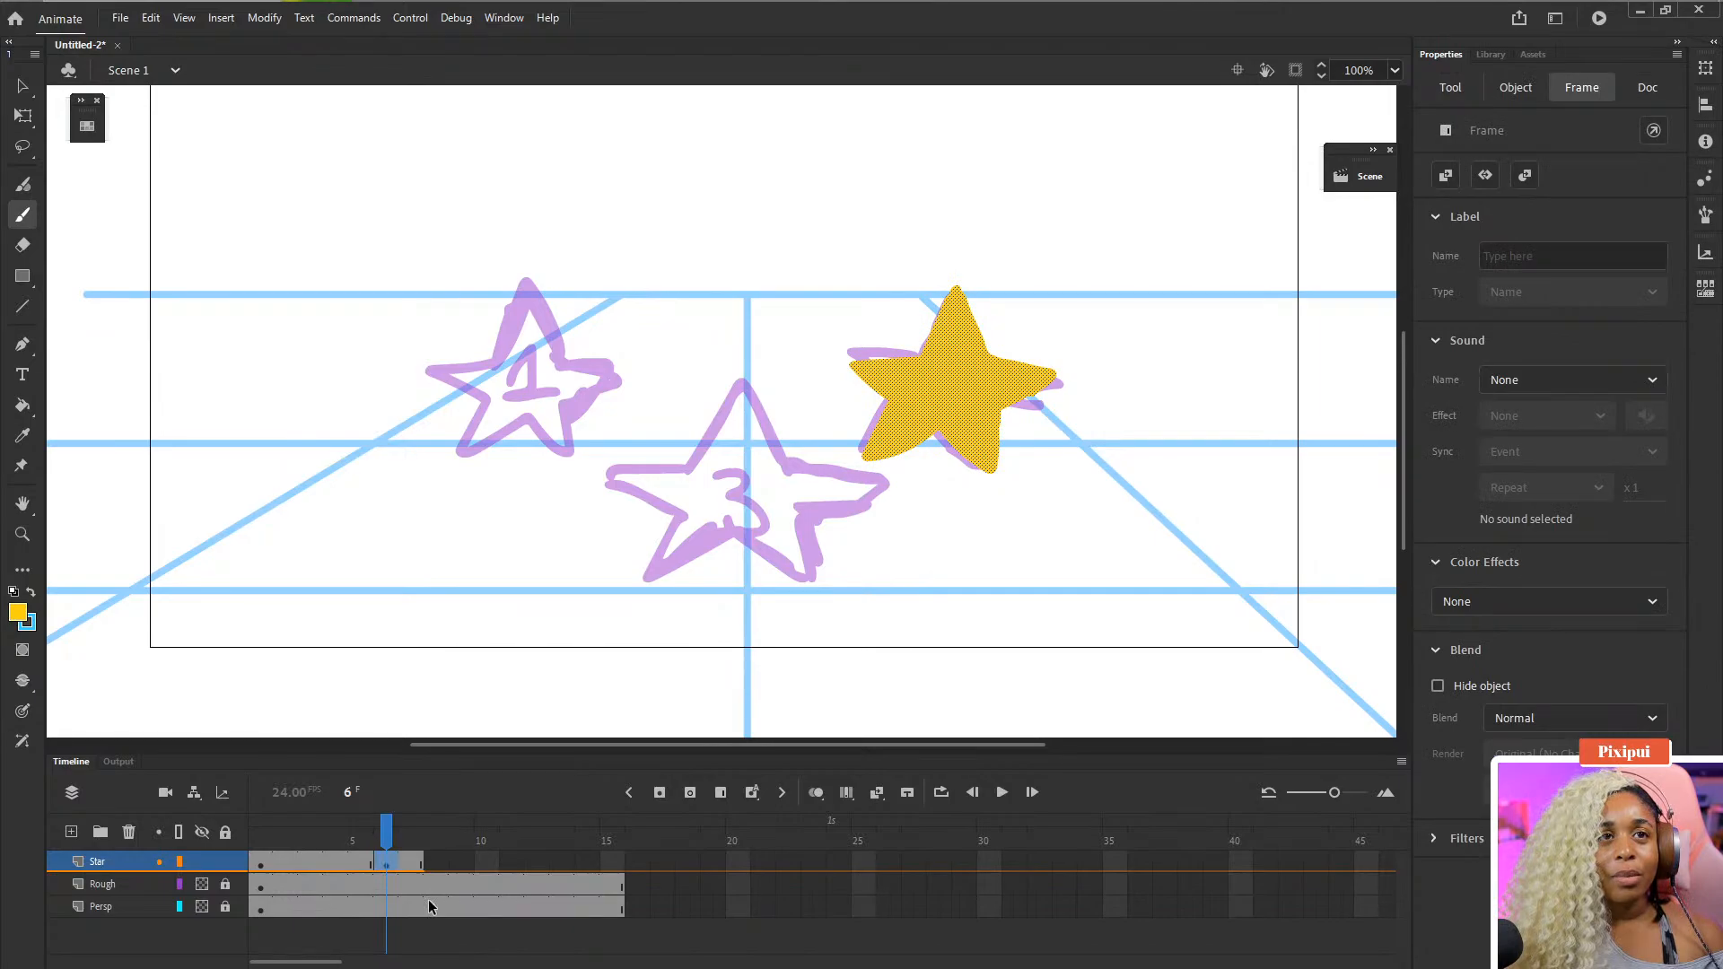
key("F5")
key("F5")
key("F5")
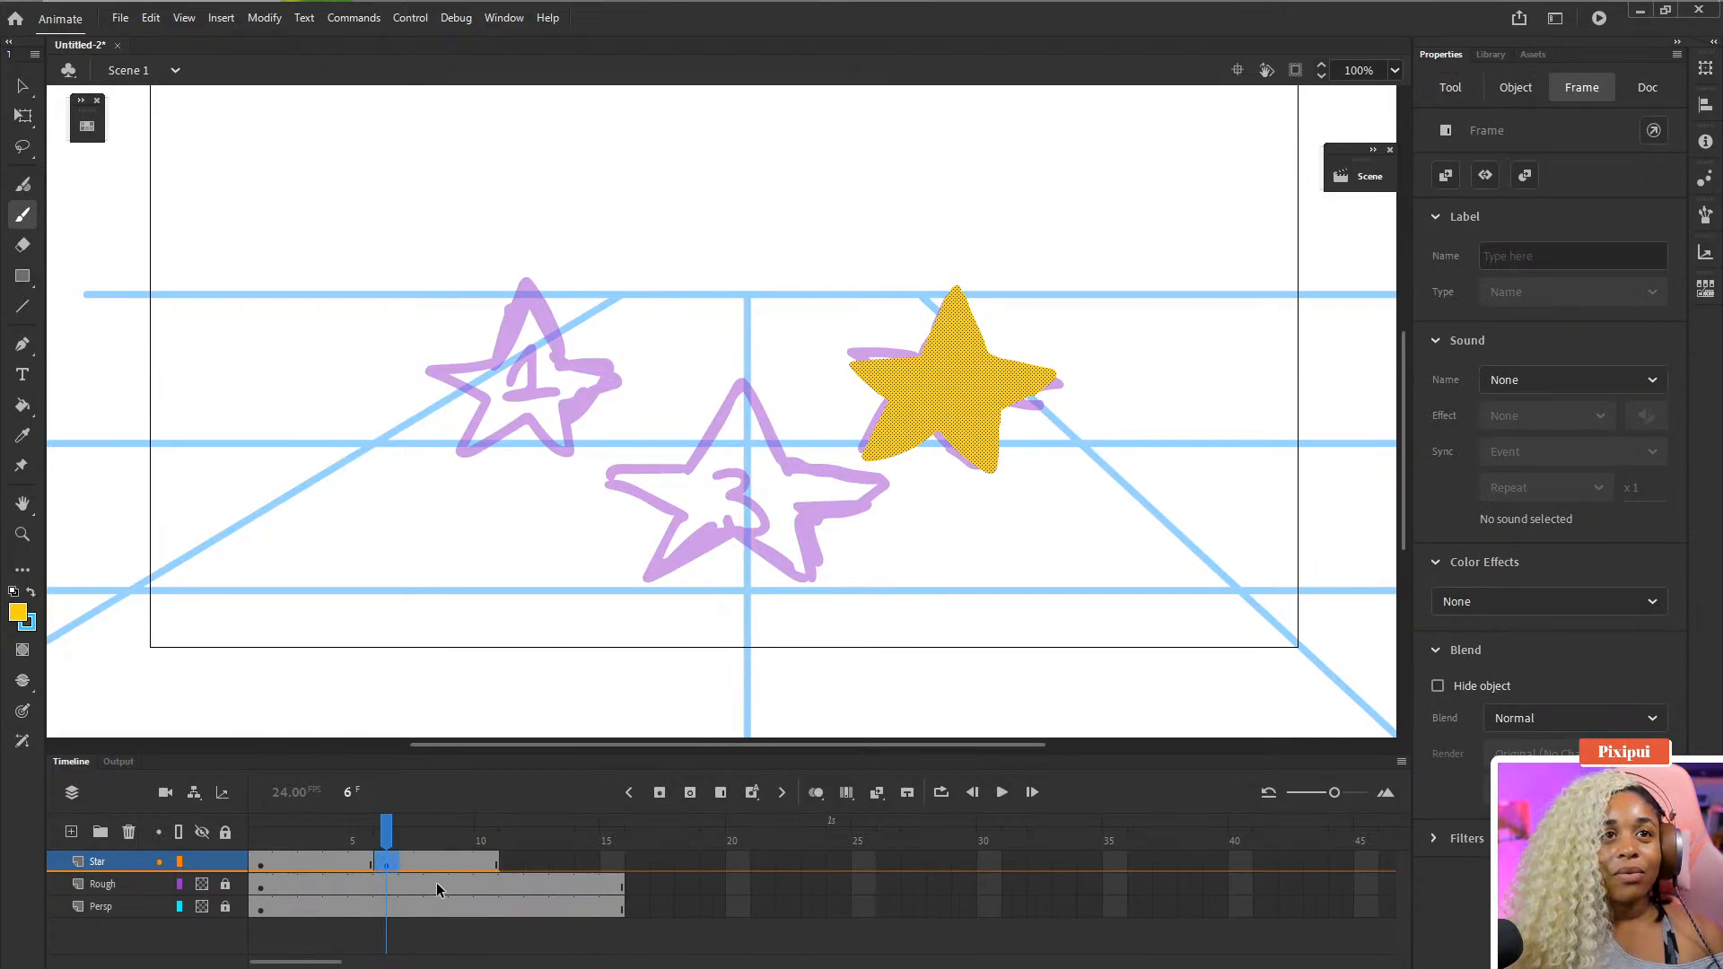
- Insert a blank keyframe at frame 11 of the Star layer and extend it with three frames
left_click(484, 836)
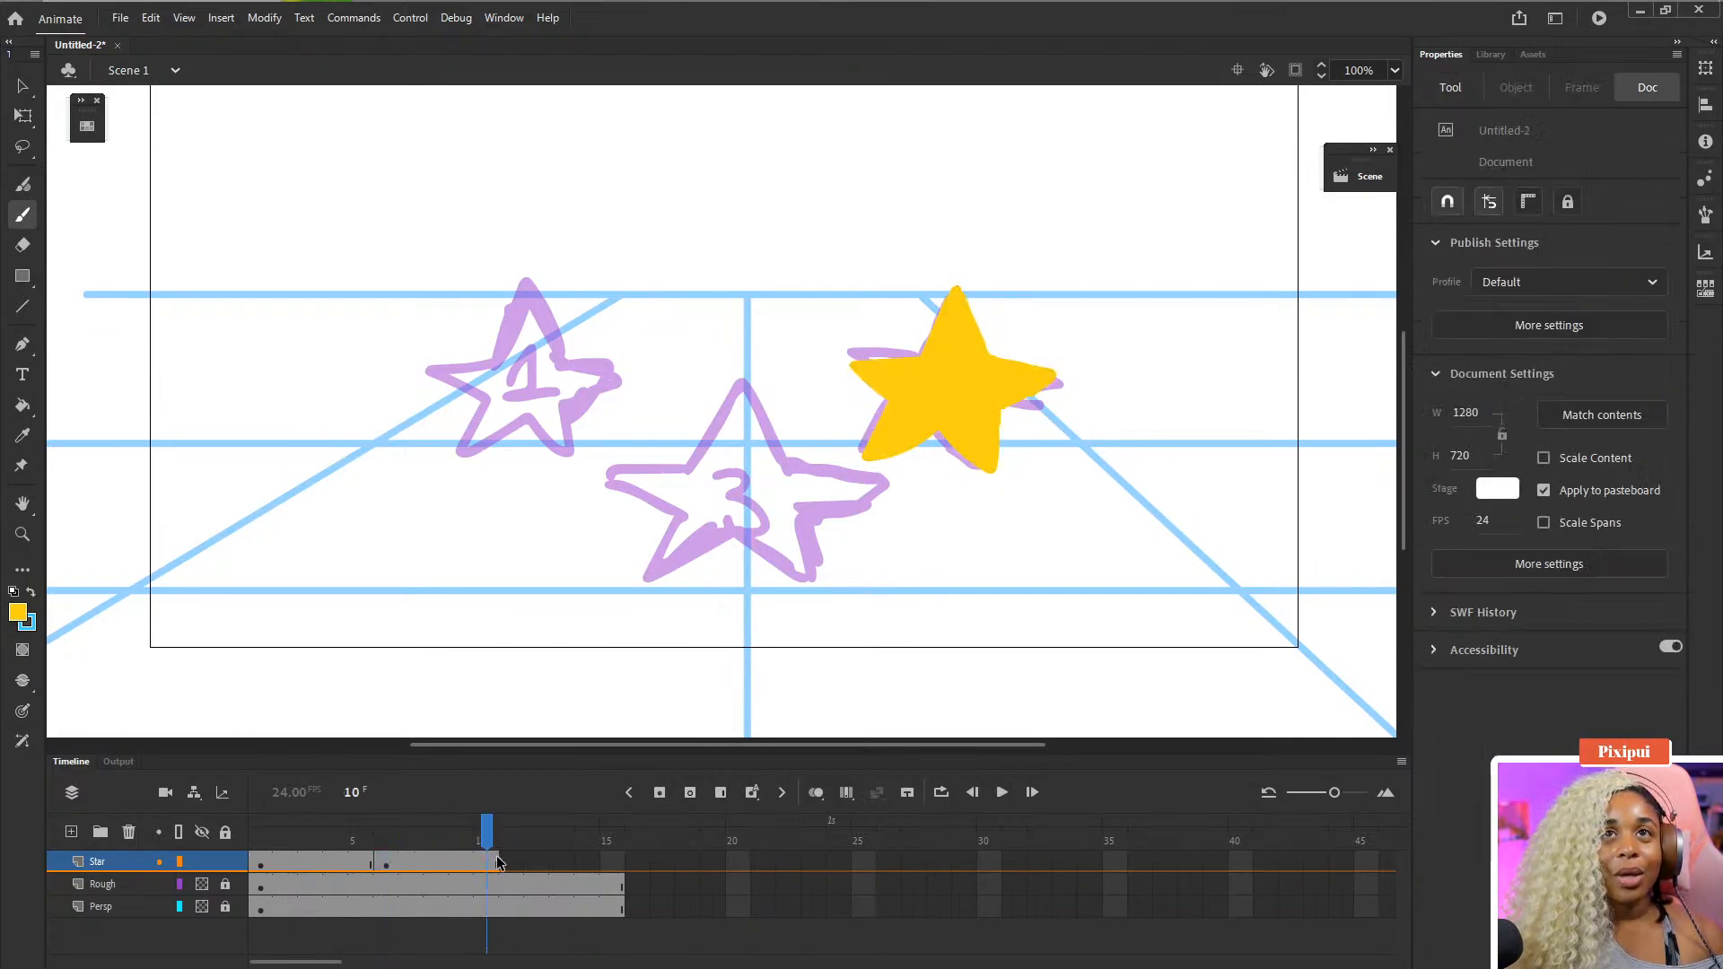
left_click(505, 862)
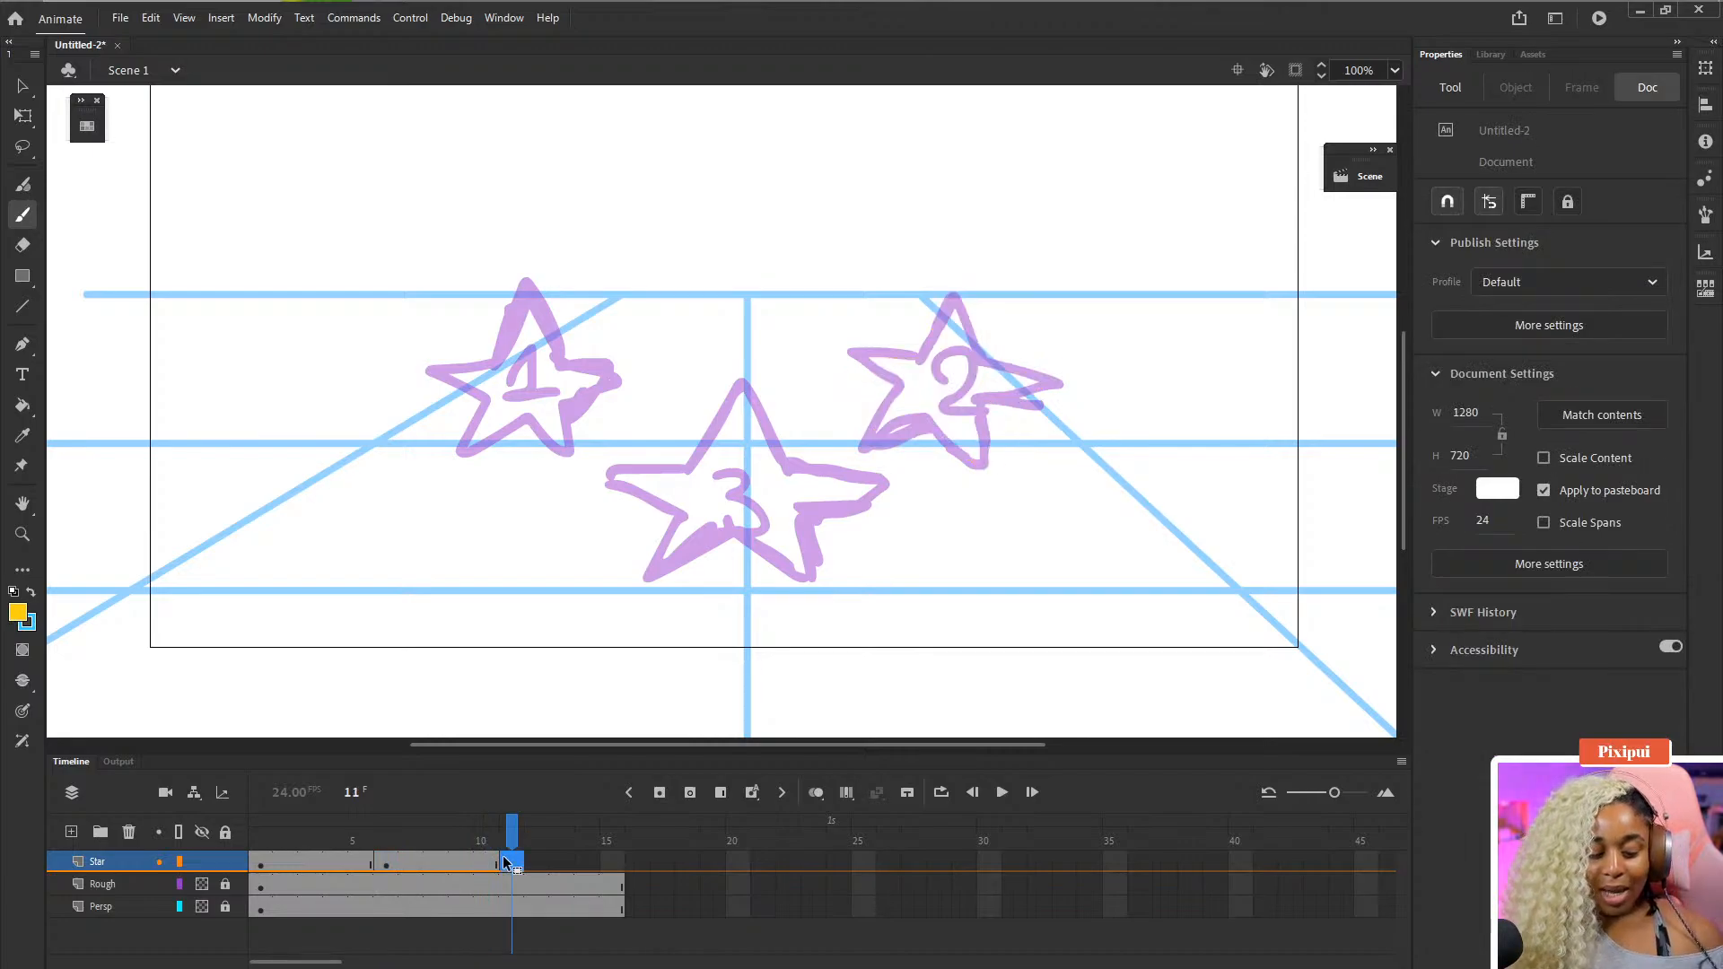
left_click(709, 795)
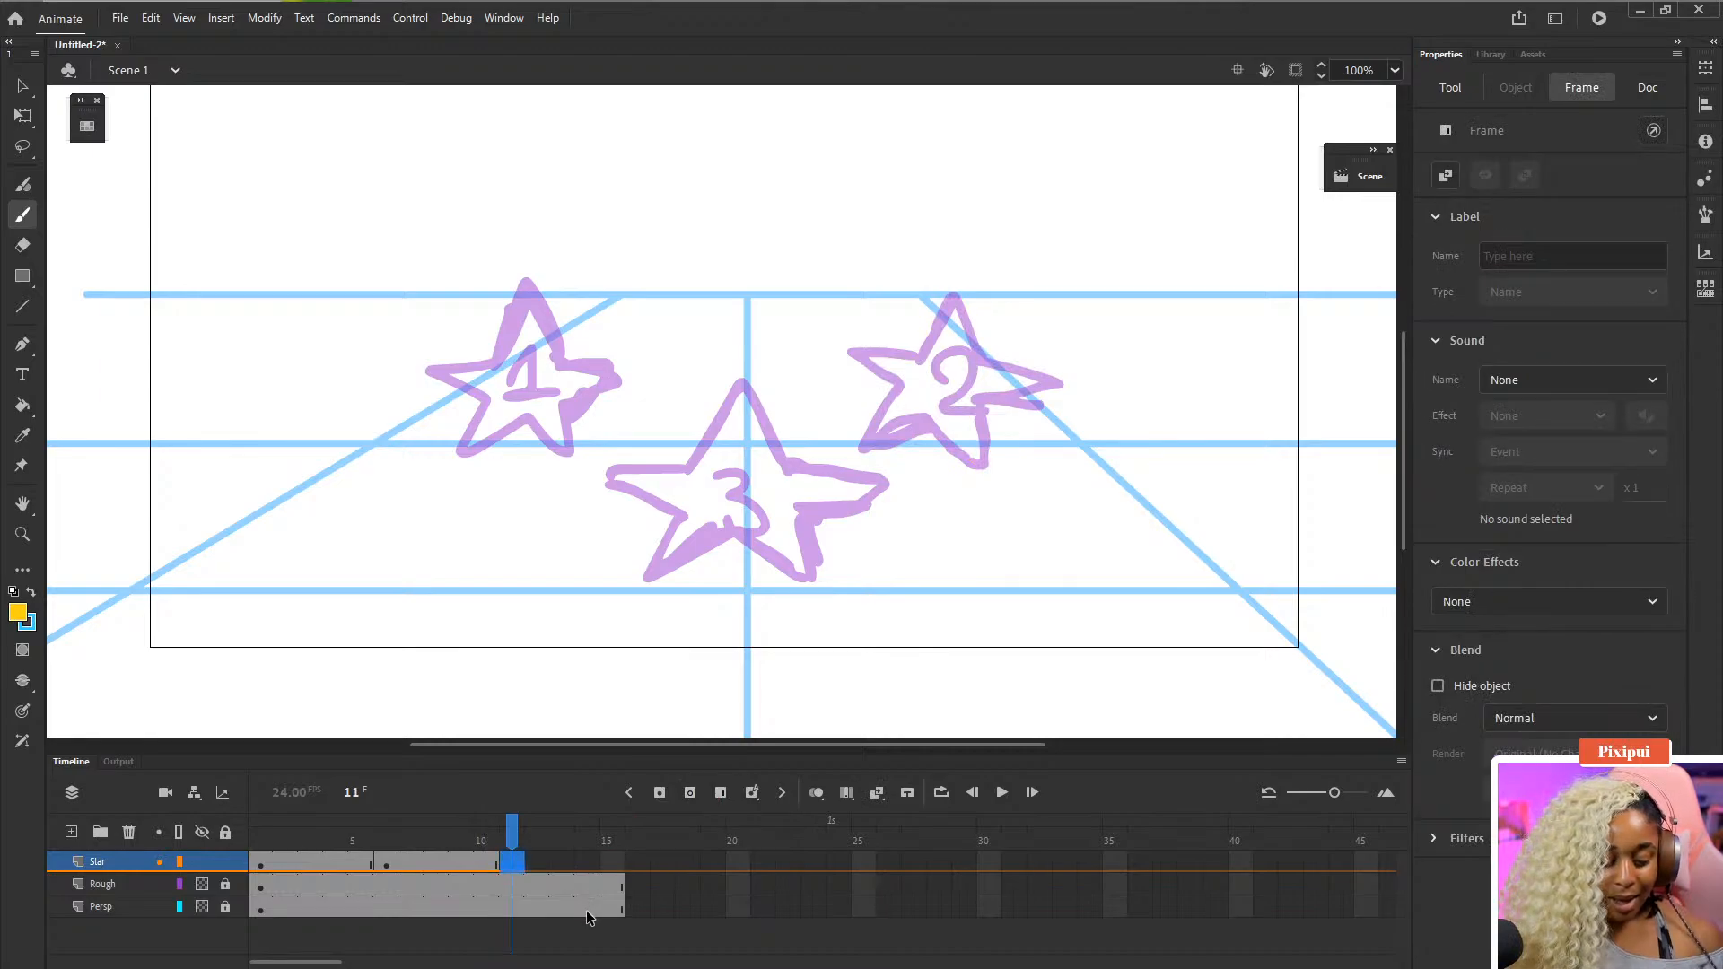
key("F5")
key("F5")
key("F5")
key("F5")
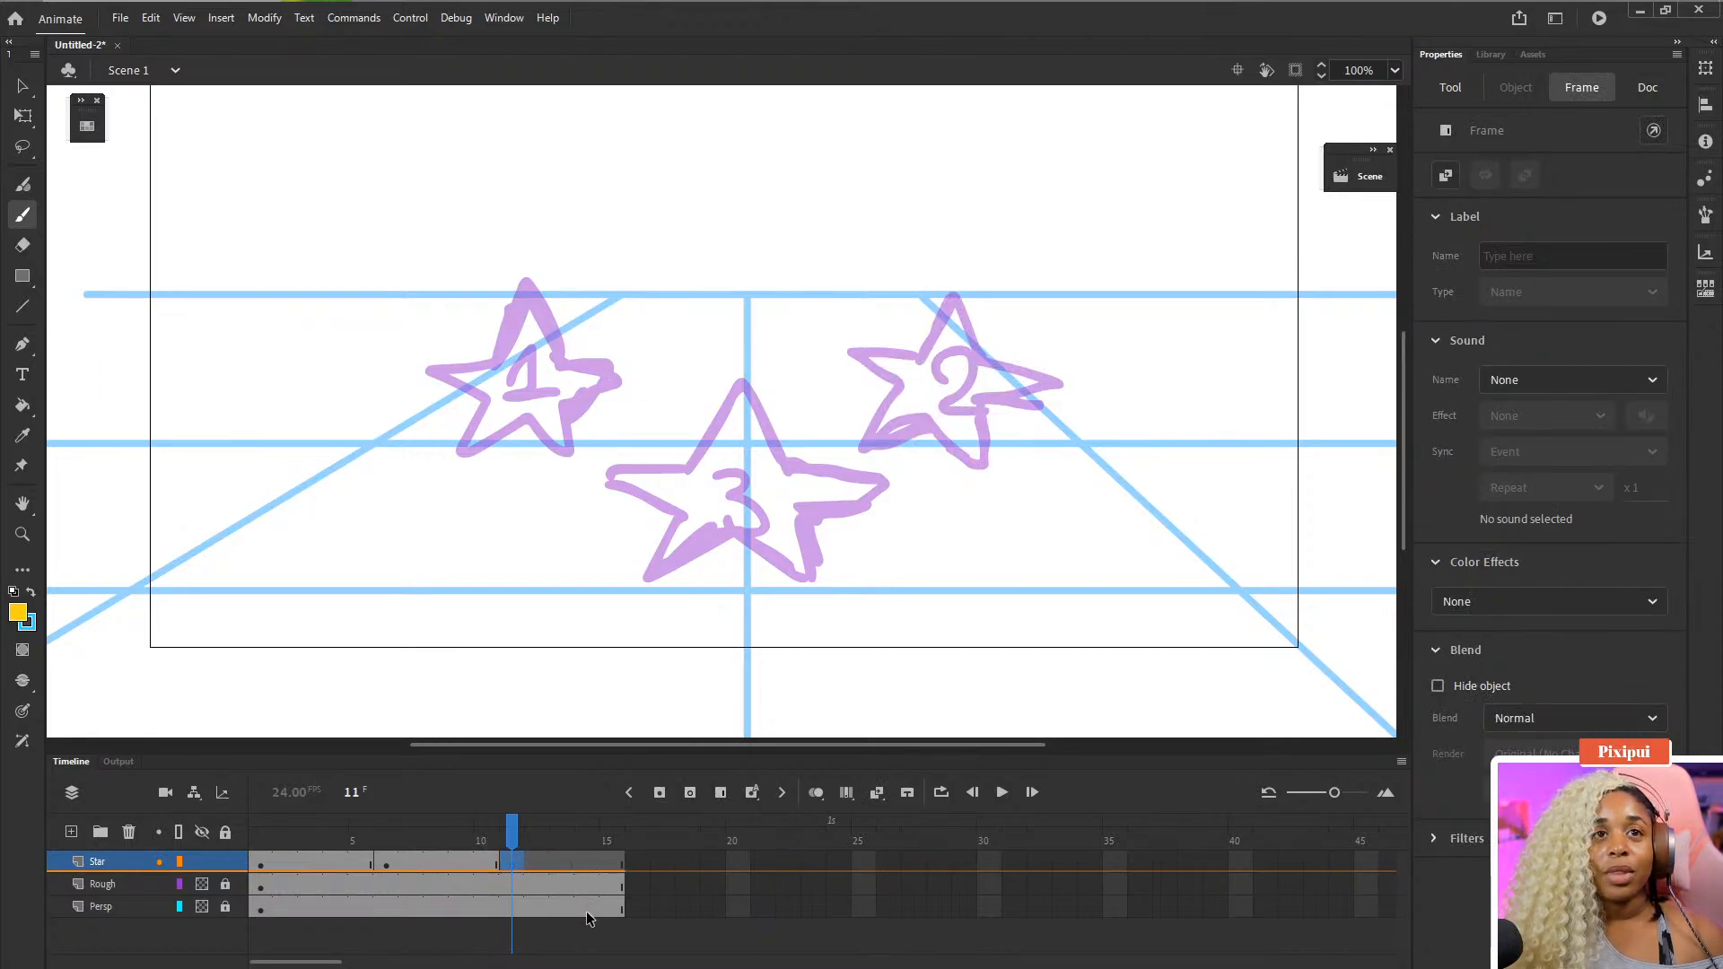
- Trace the outline of star 3 in yellow on the frame 11 keyframe
key("space")
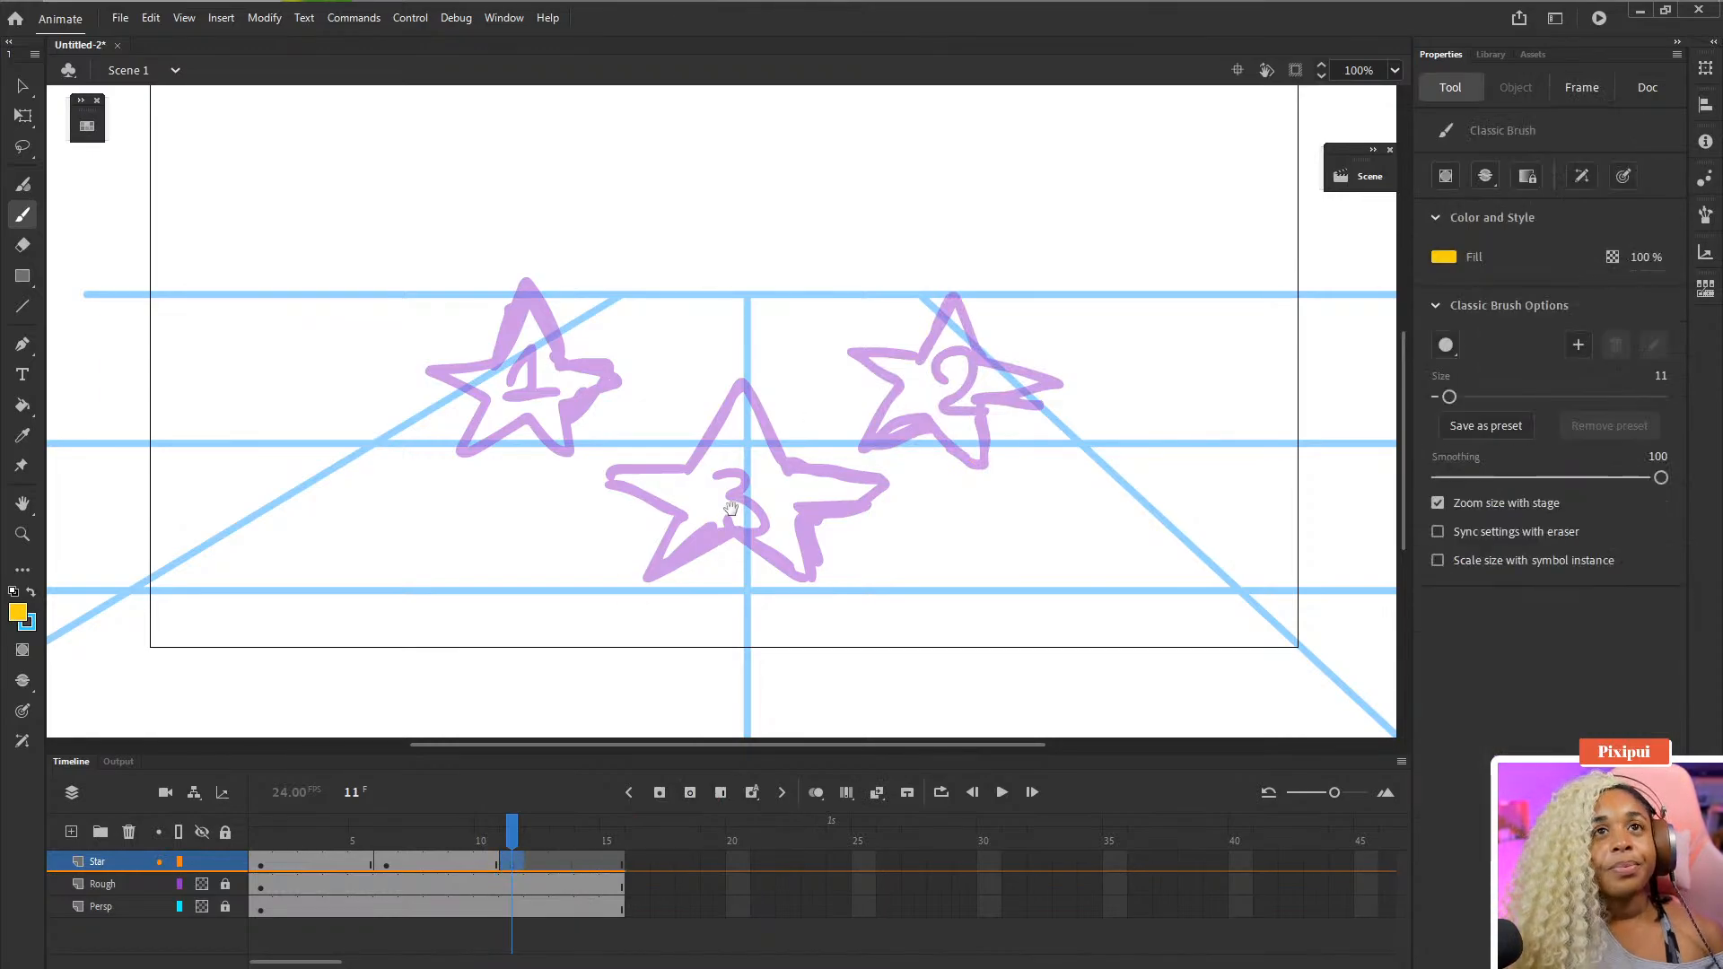
left_click_drag(730, 487, 731, 466)
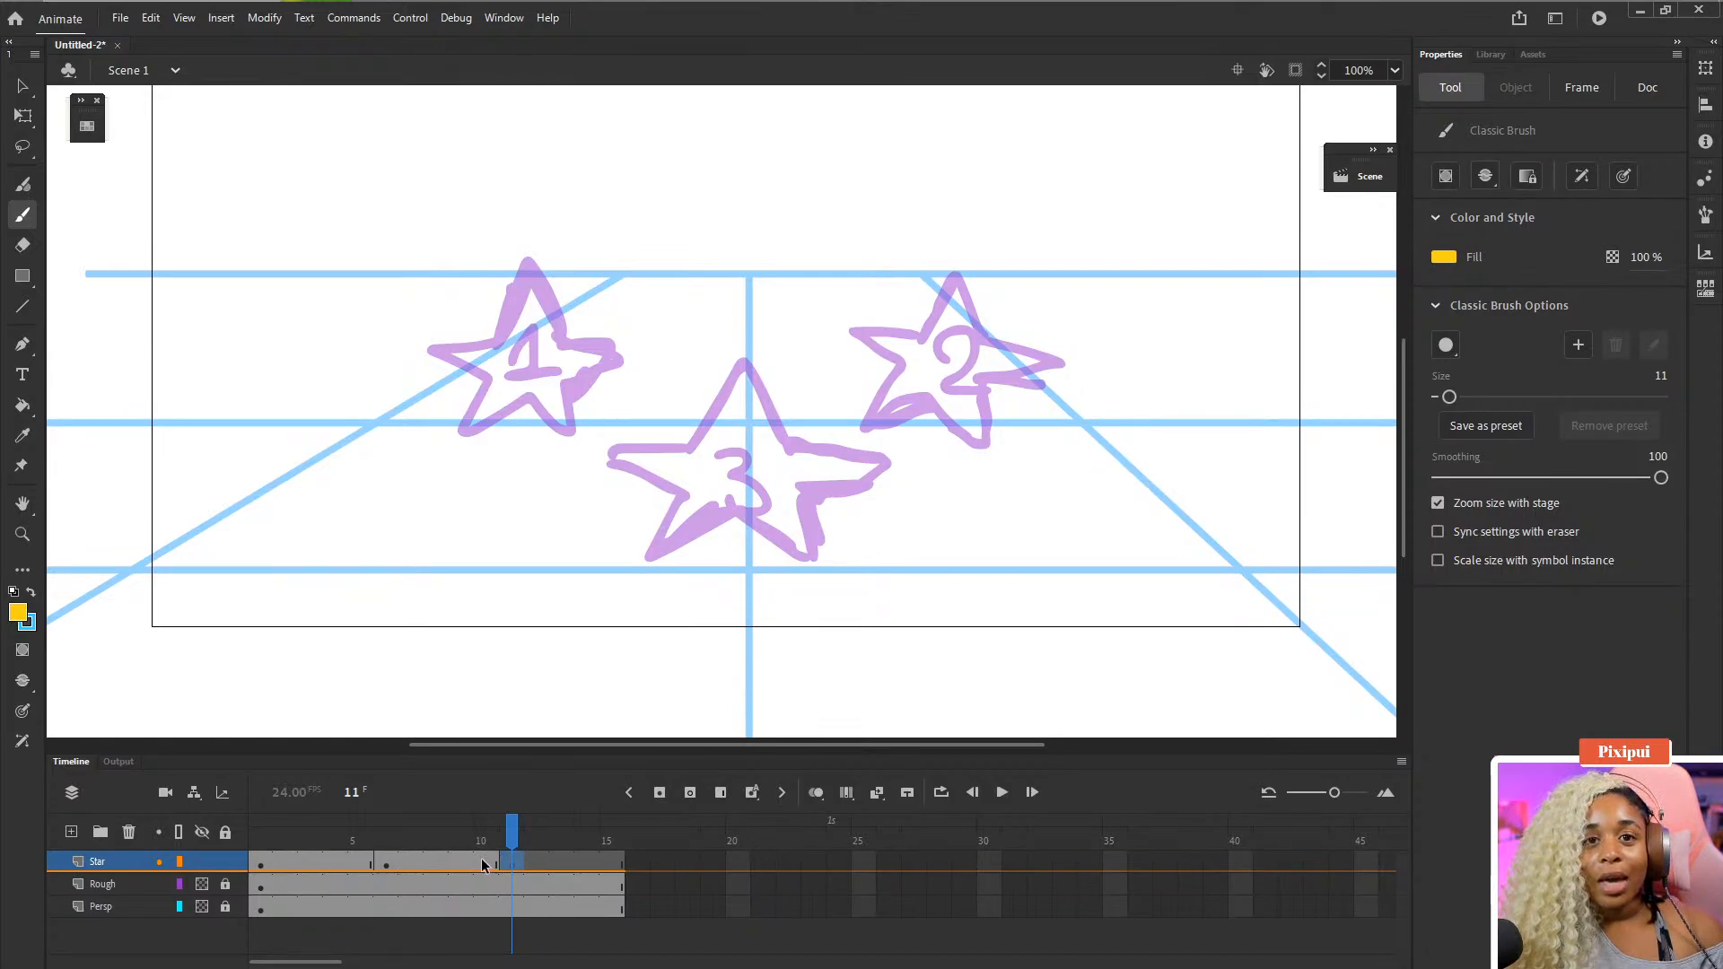
left_click(395, 865)
left_click(411, 866)
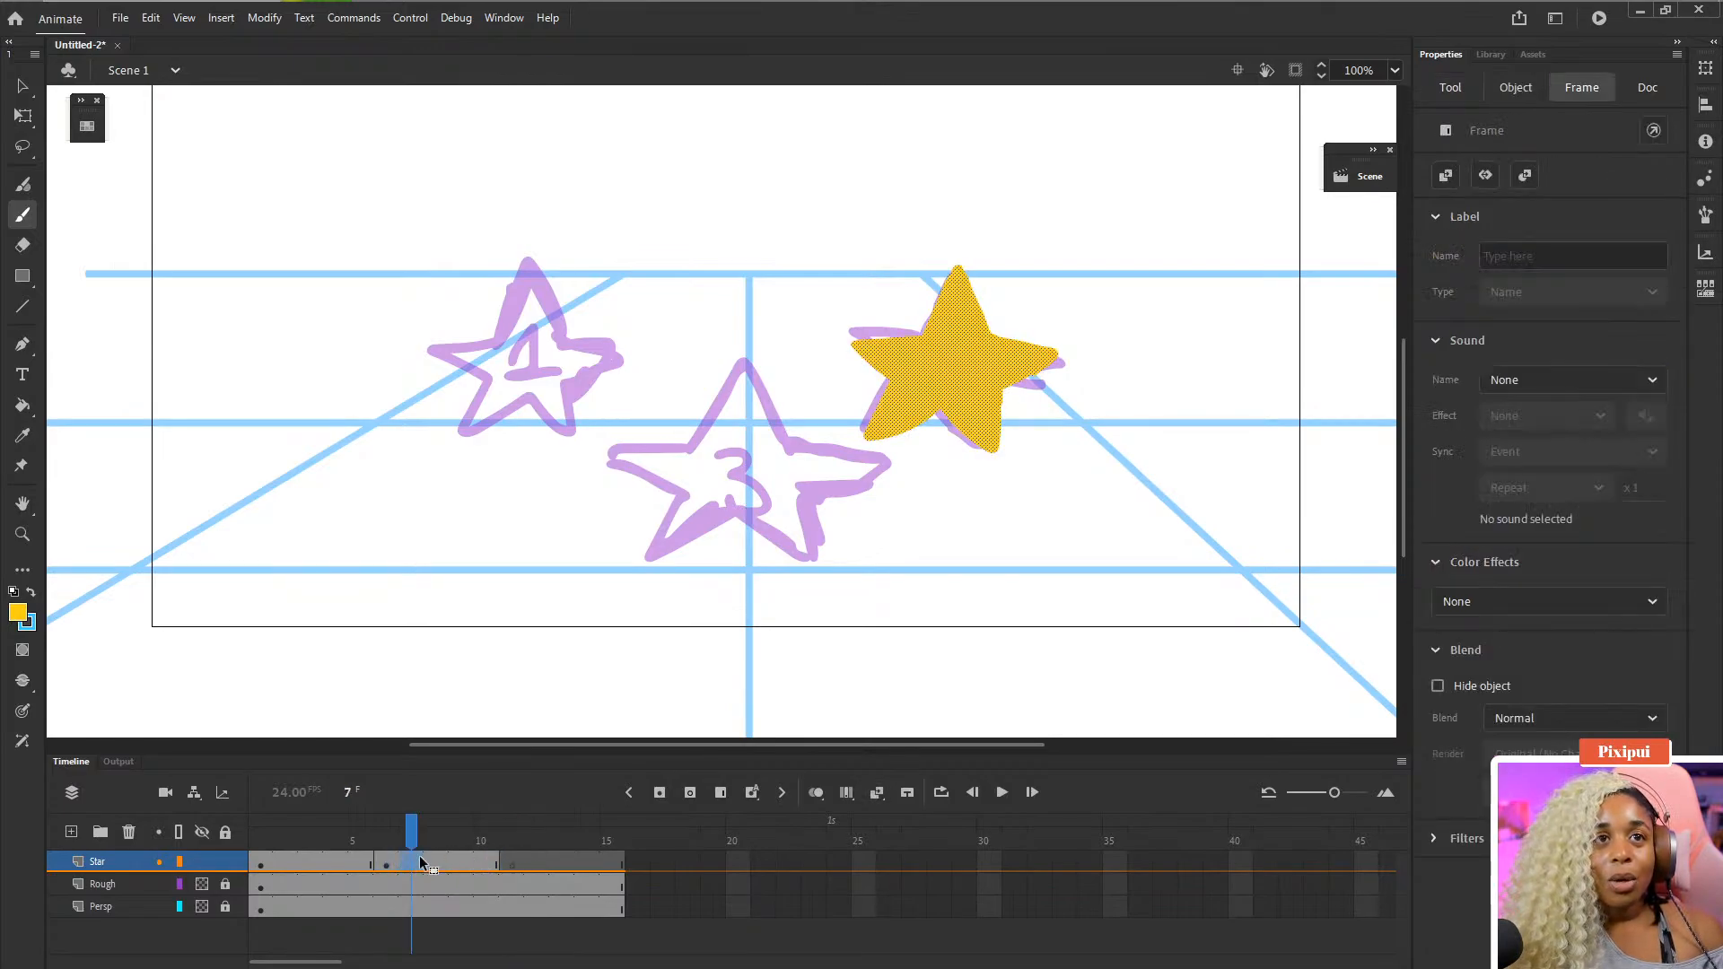
left_click(482, 868)
left_click(514, 866)
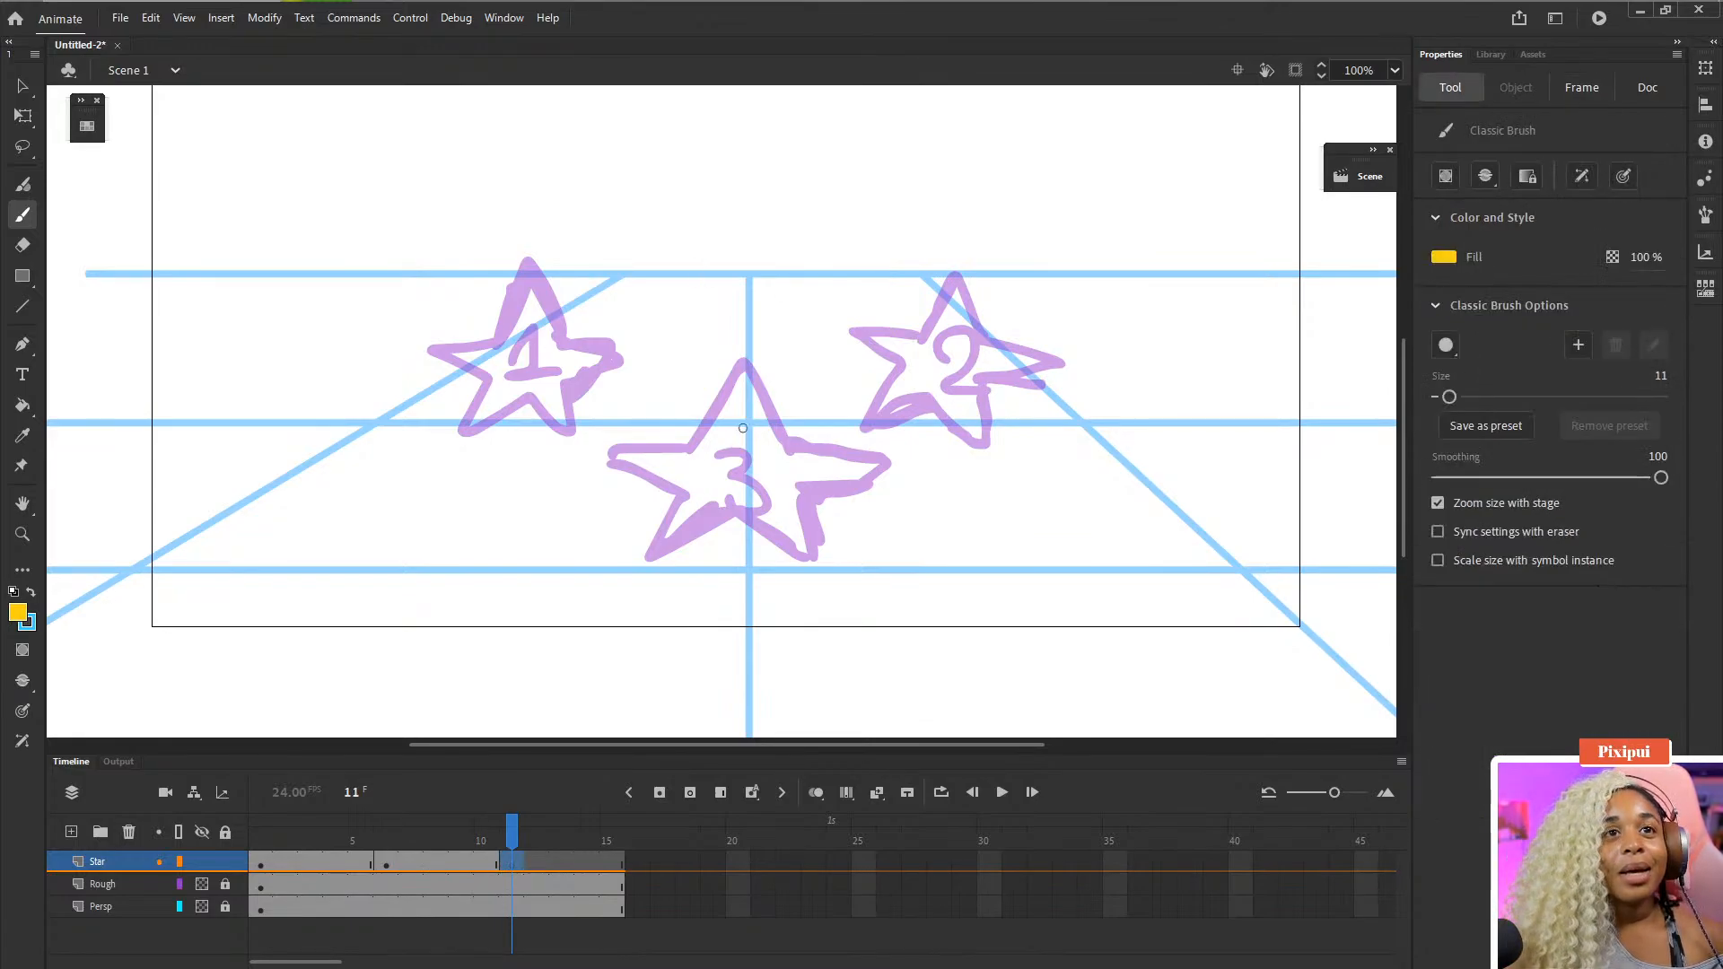
mouse_move(740, 359)
left_mouse_down()
mouse_move(705, 433)
mouse_move(613, 444)
mouse_move(679, 505)
mouse_move(643, 567)
mouse_move(740, 510)
mouse_move(809, 571)
left_mouse_up()
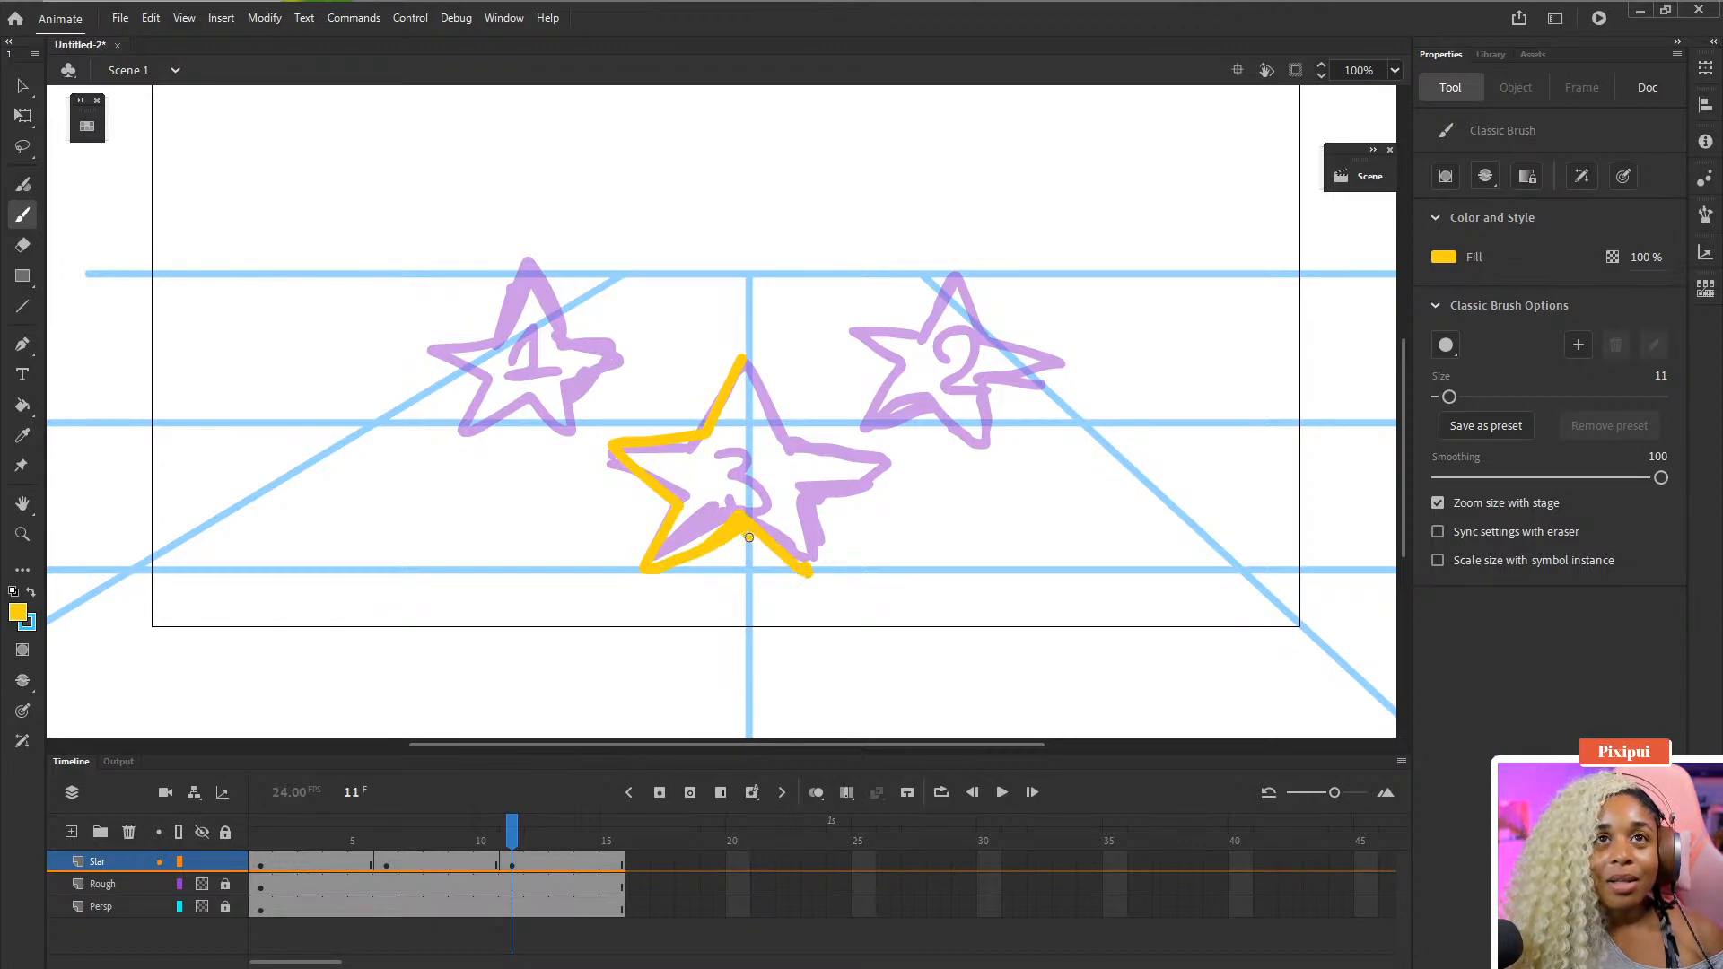
left_click_drag(747, 538, 810, 571)
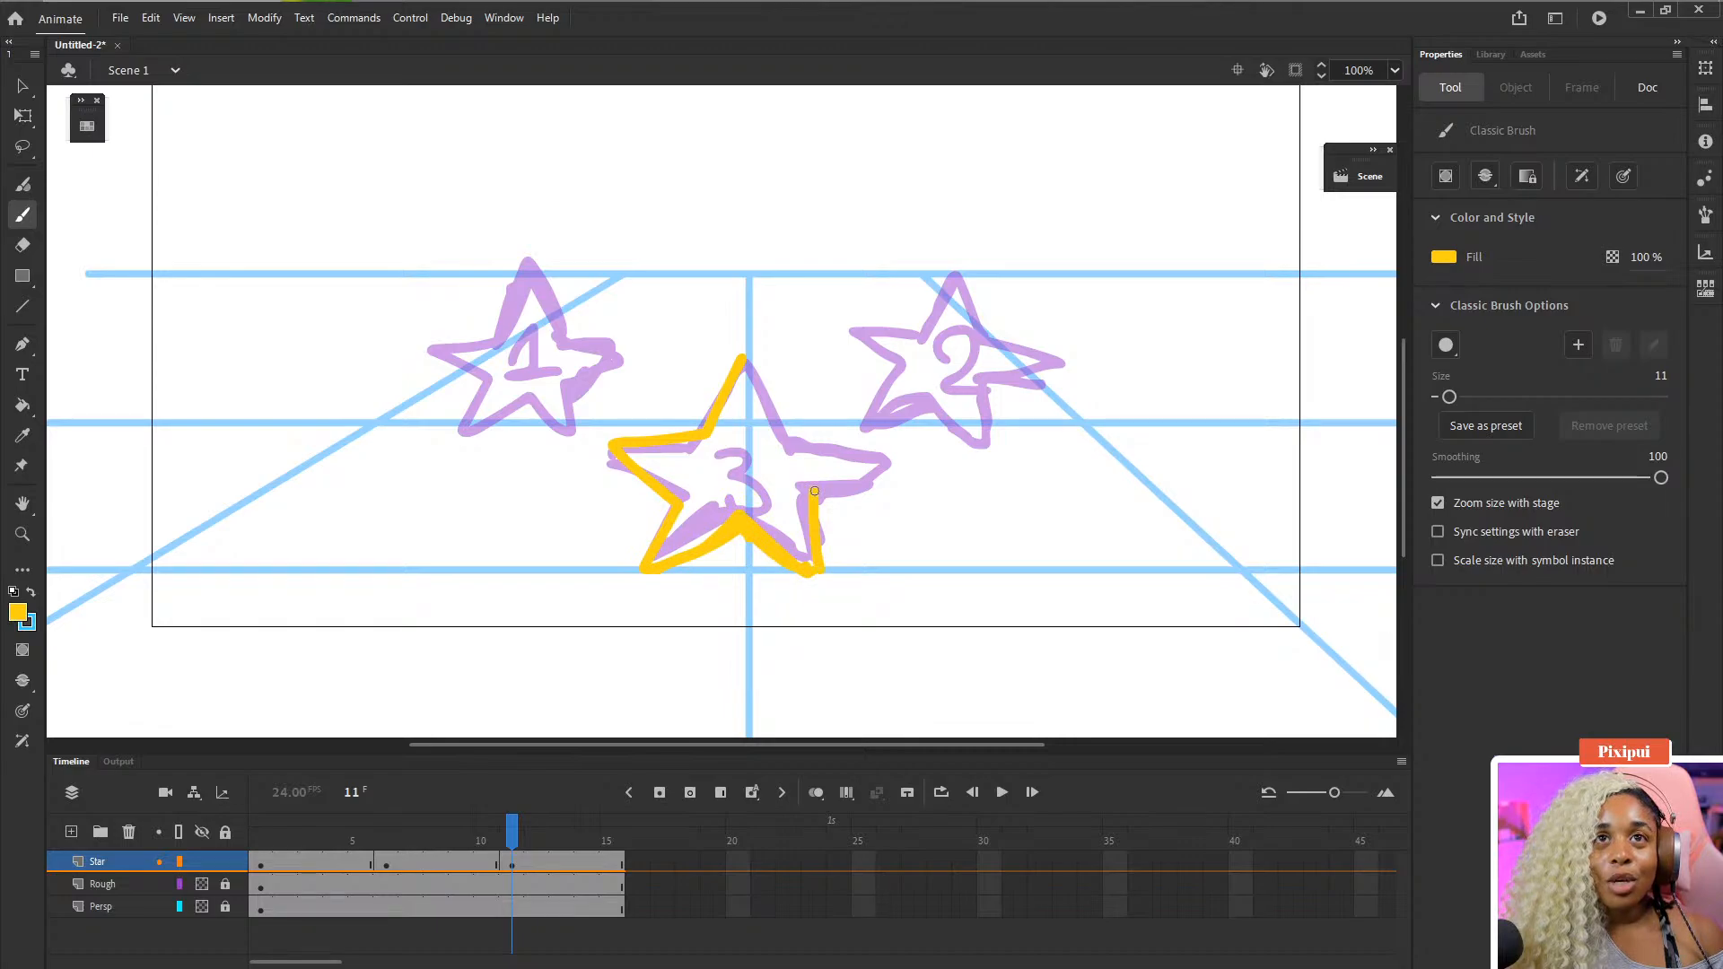
left_click_drag(815, 498, 880, 469)
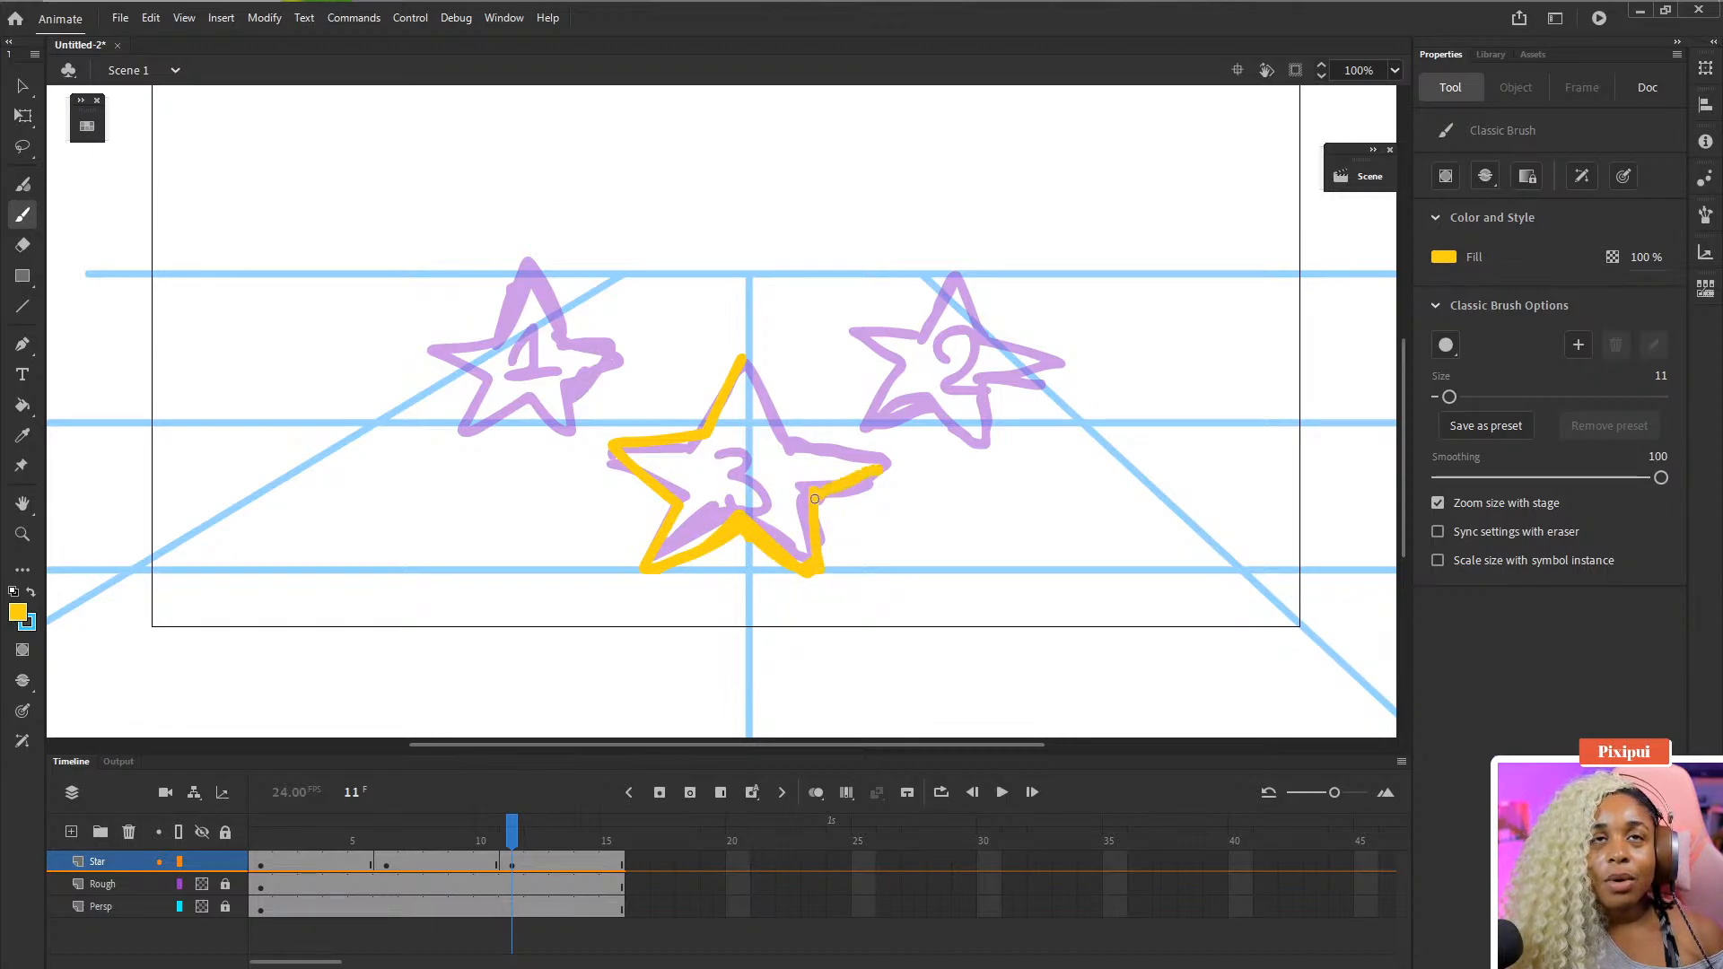
mouse_move(751, 367)
left_mouse_down()
mouse_move(793, 441)
mouse_move(891, 447)
left_mouse_up()
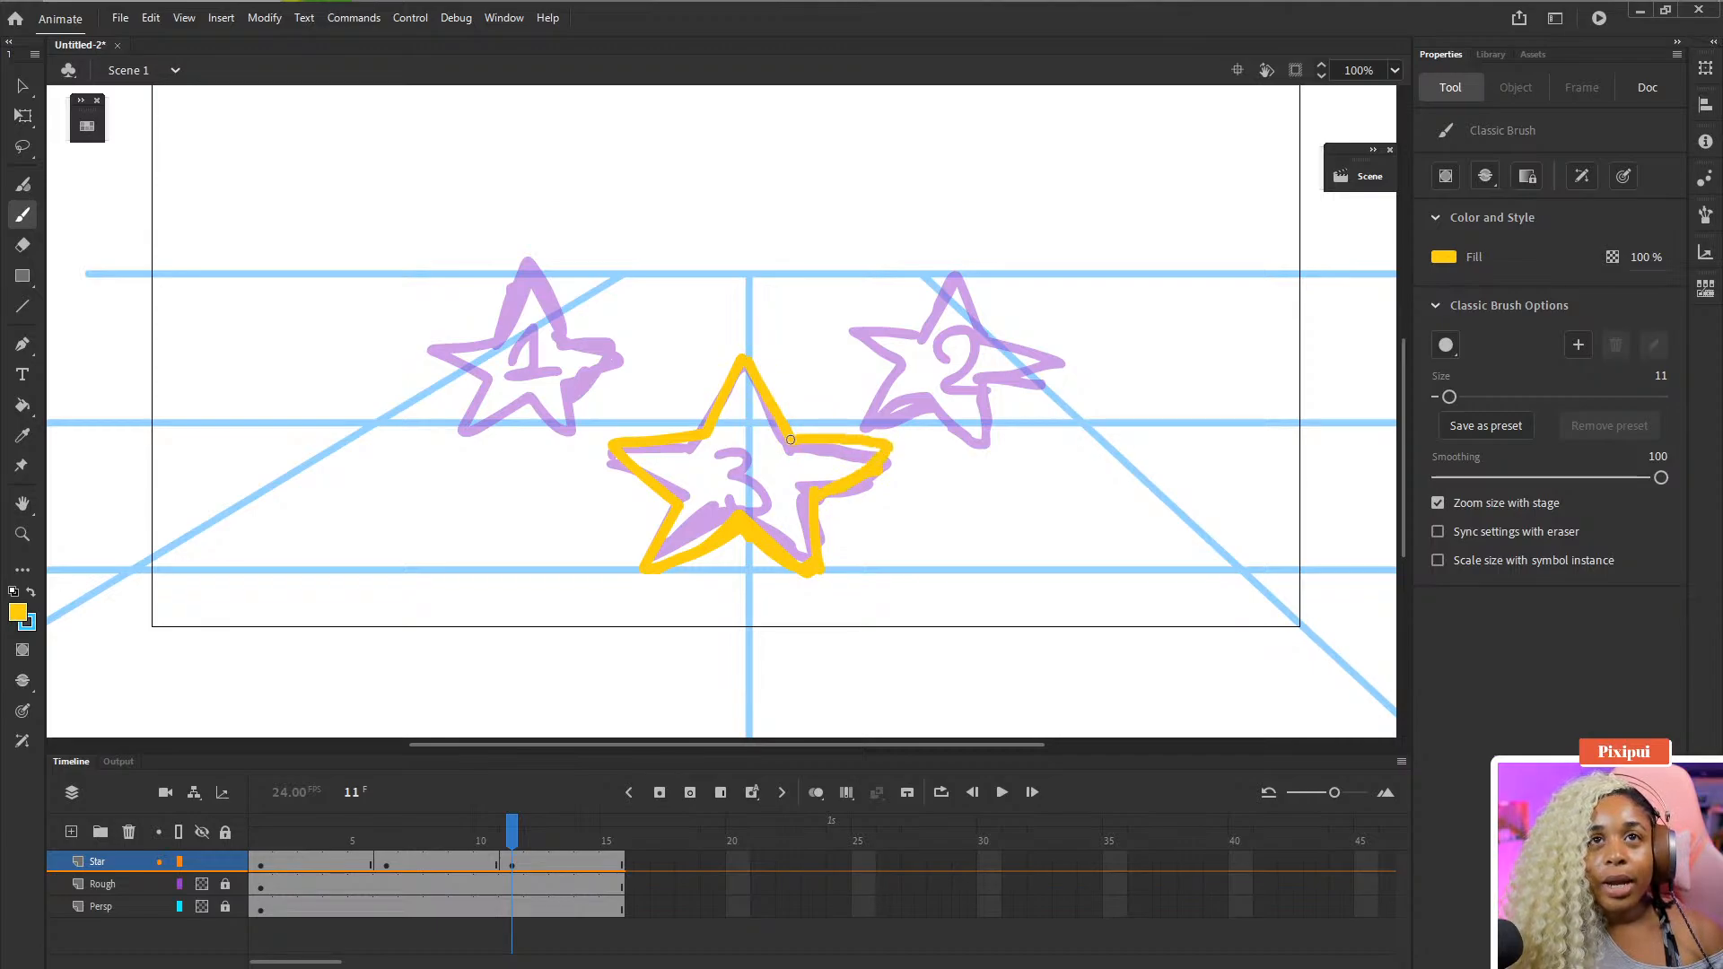
- Fill the inside of star 3 with yellow using the Paint Bucket
key("e")
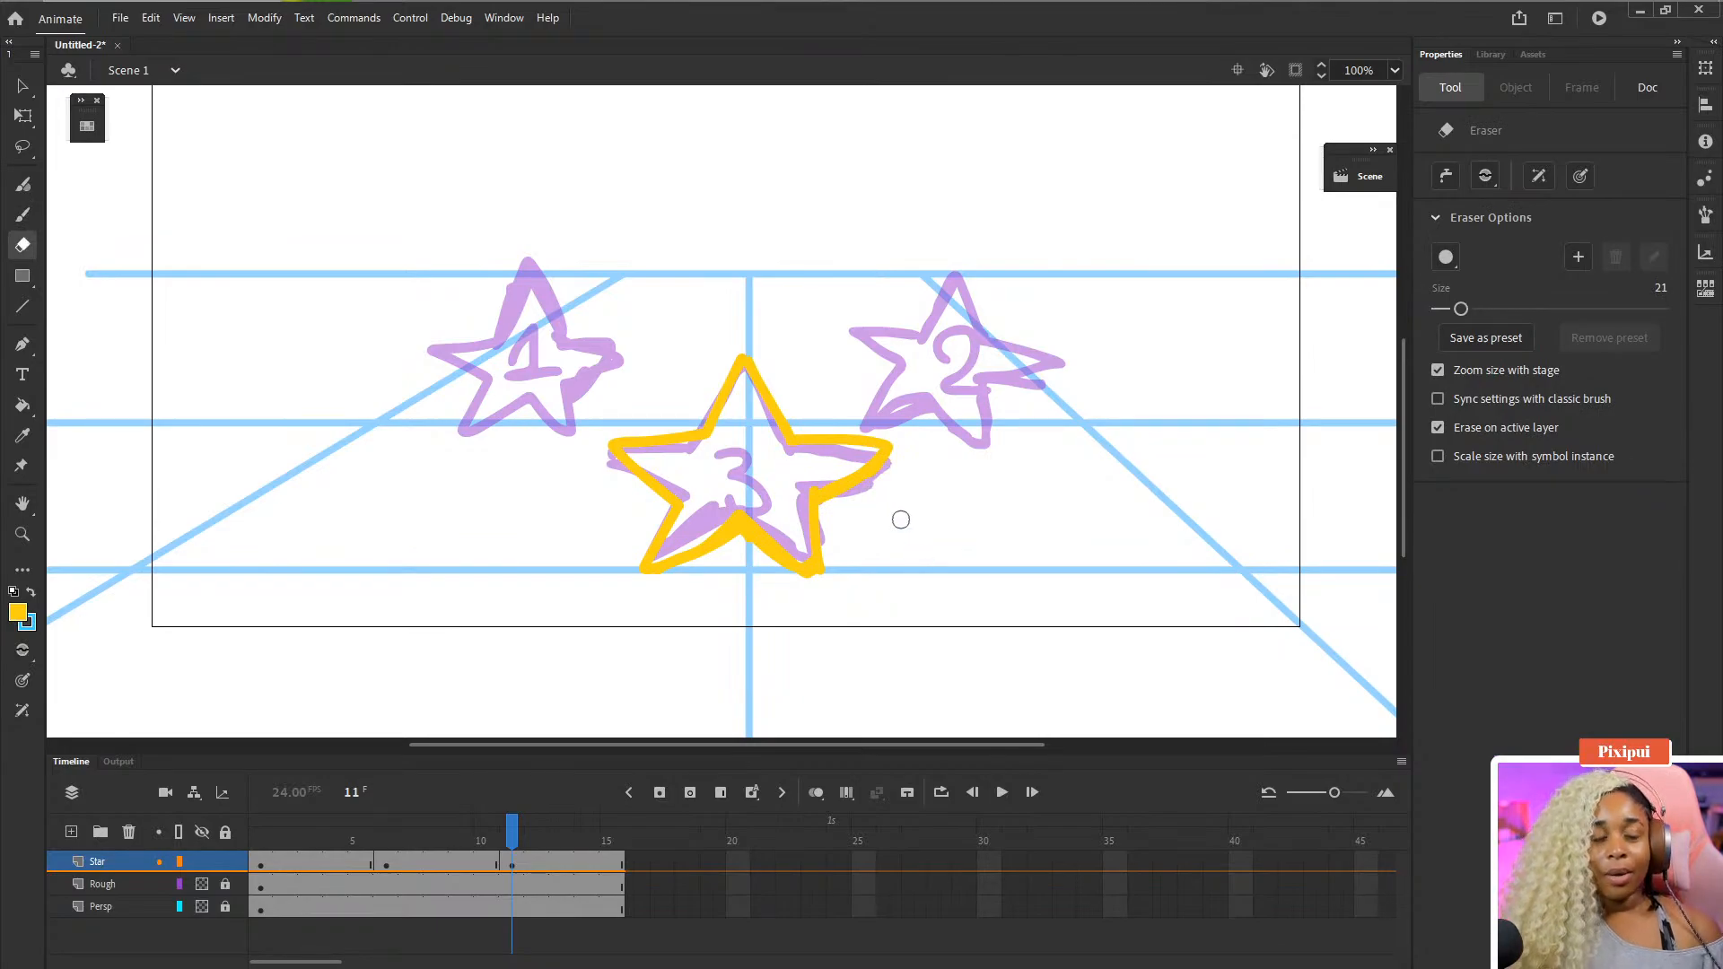
key("k")
left_click(763, 462)
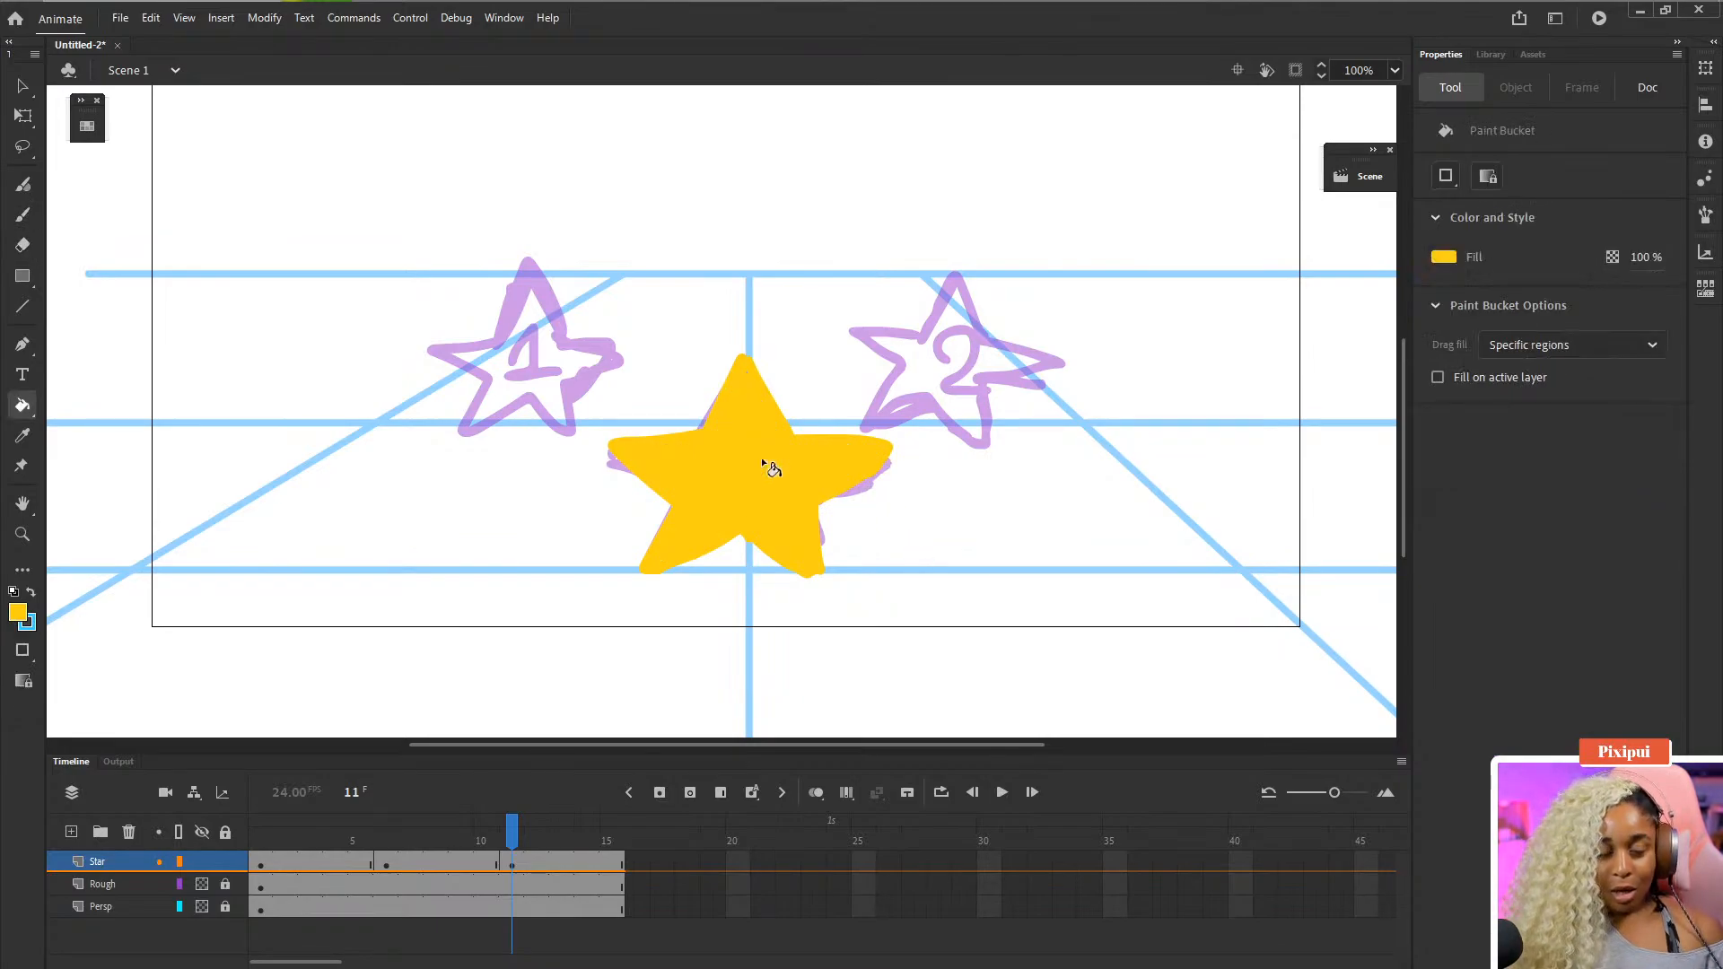
- Clean up the bottom edges of star 3's fill with the Eraser and Brush
key("ctrl+equal")
key("e")
left_click_drag(801, 577, 767, 359)
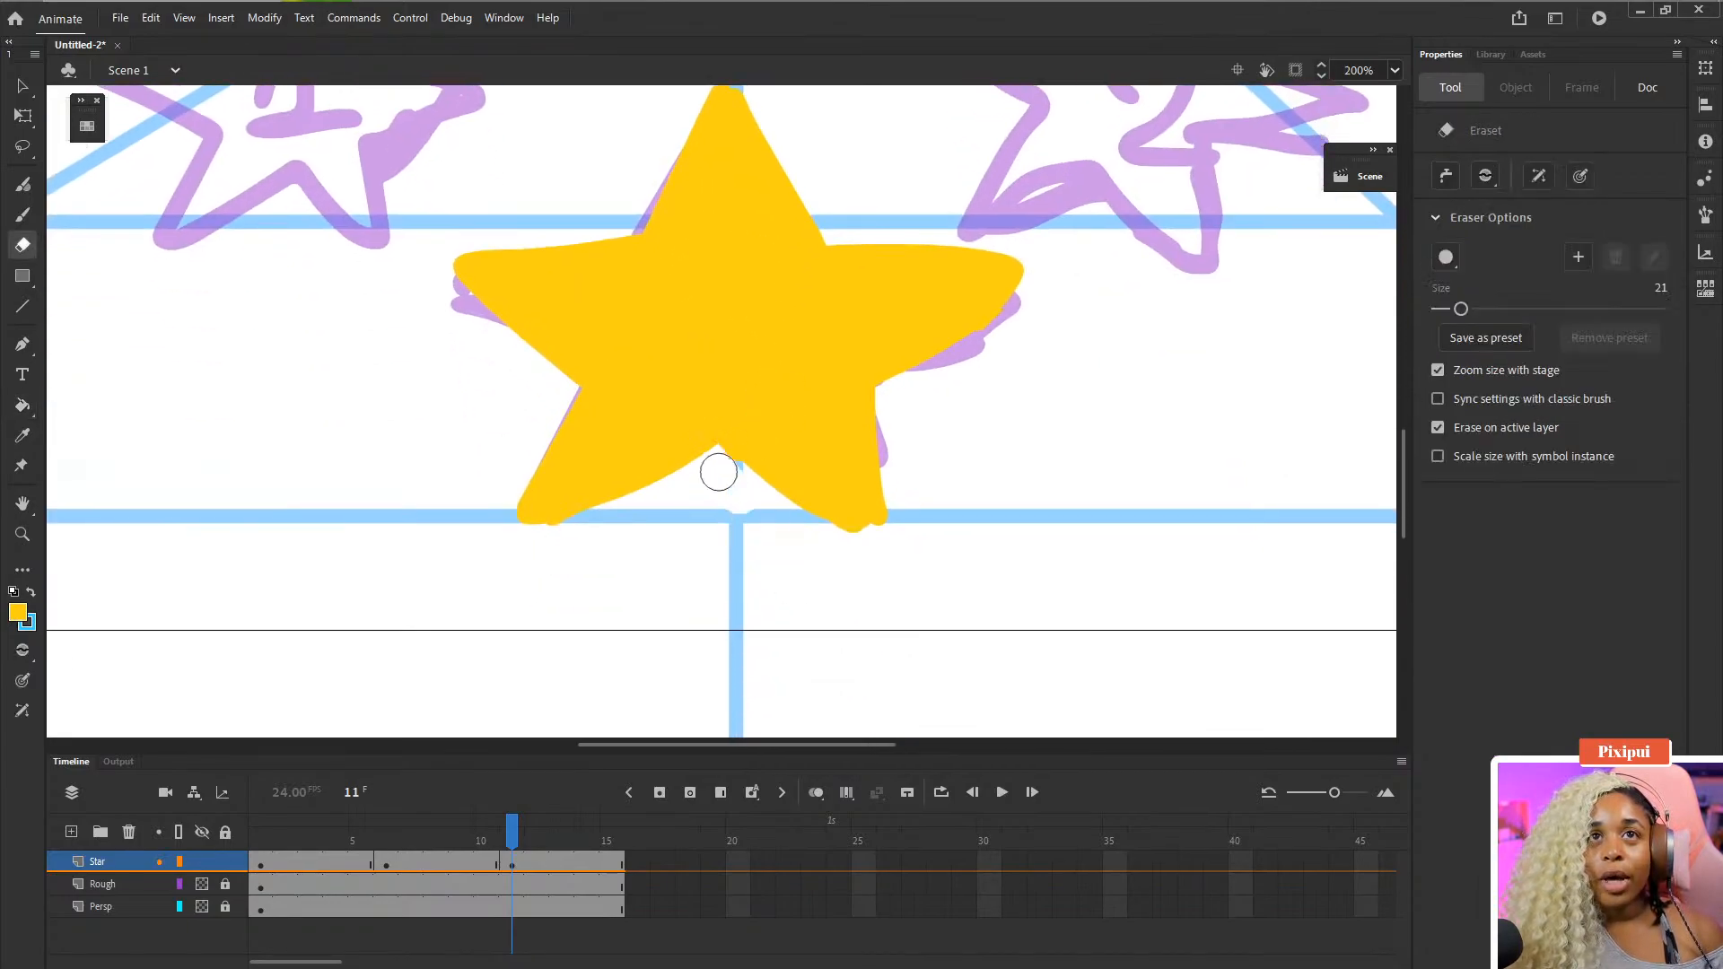
left_click_drag(719, 471, 715, 469)
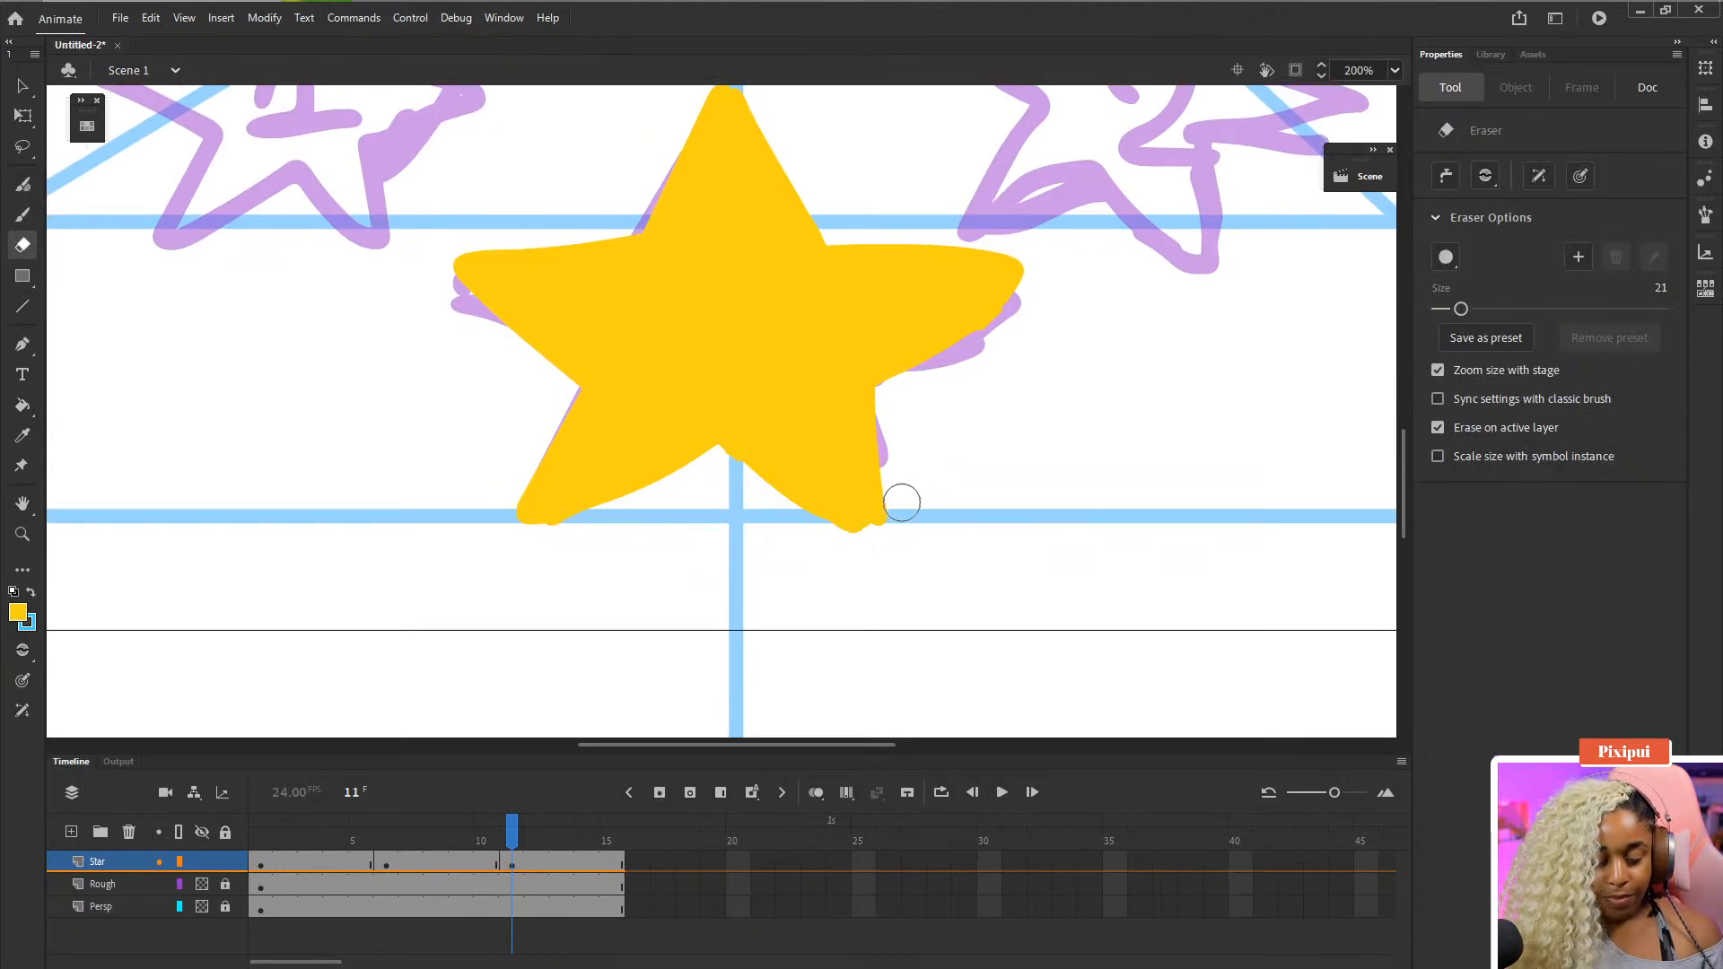
key("b")
left_click_drag(870, 526, 852, 516)
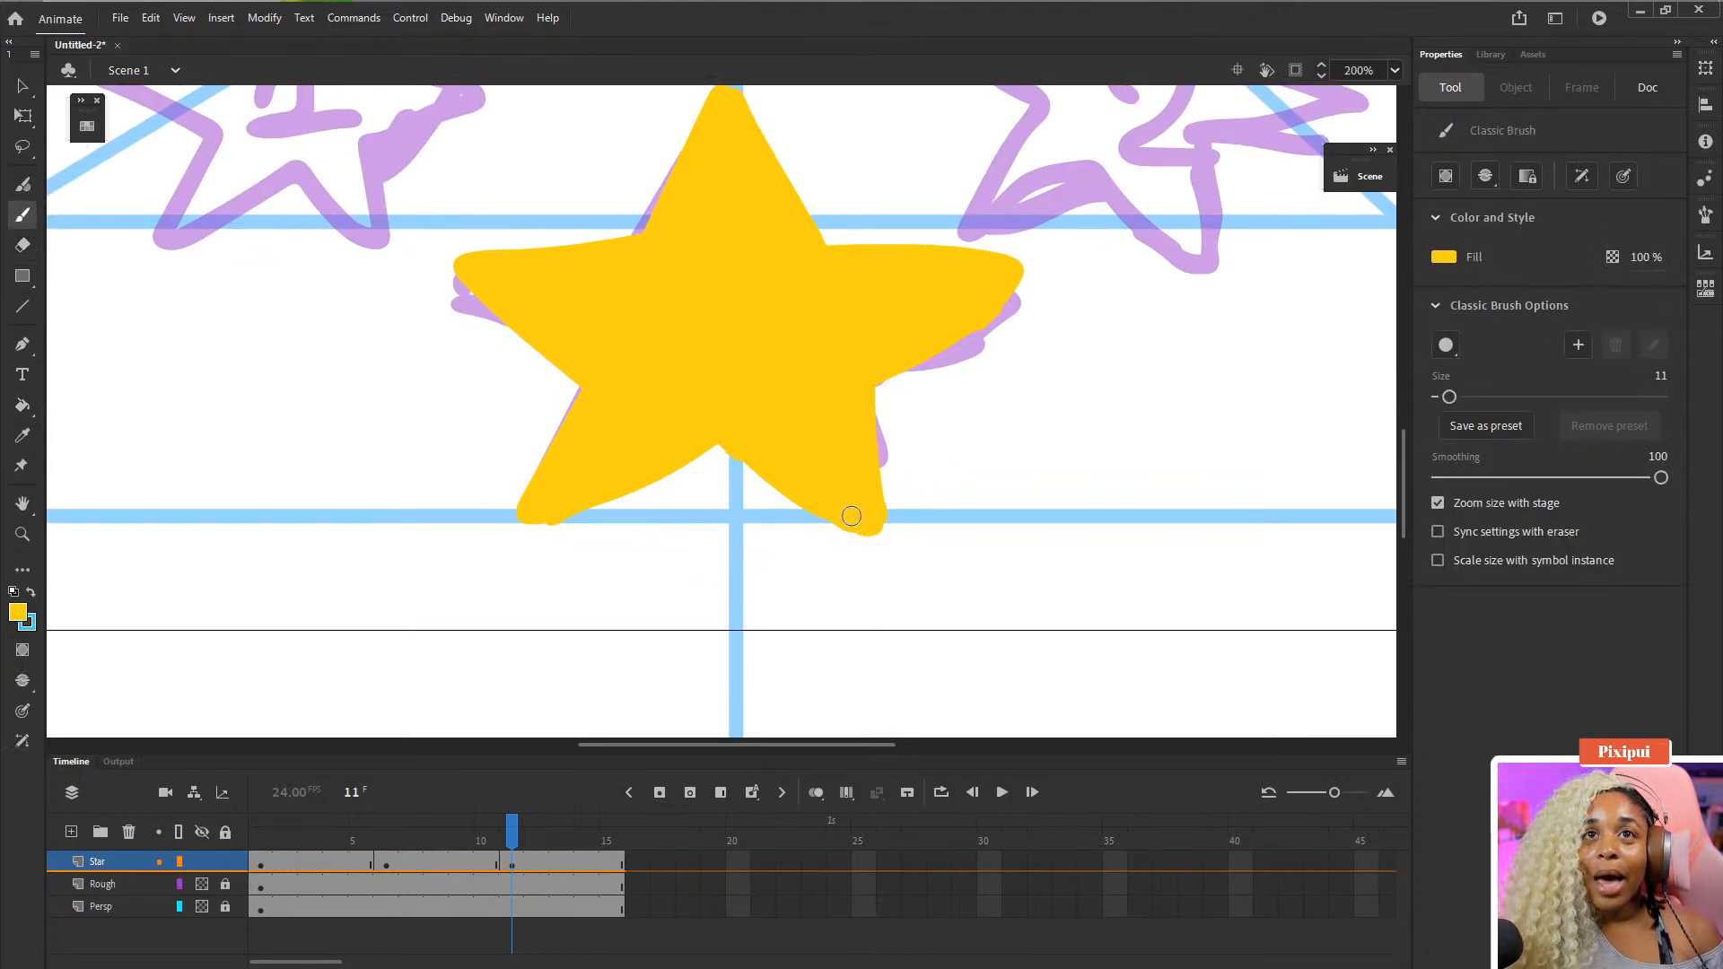
- Narrow star 3 horizontally with Free Transform to about 288 px wide
key("ctrl+0")
key("ctrl+minus")
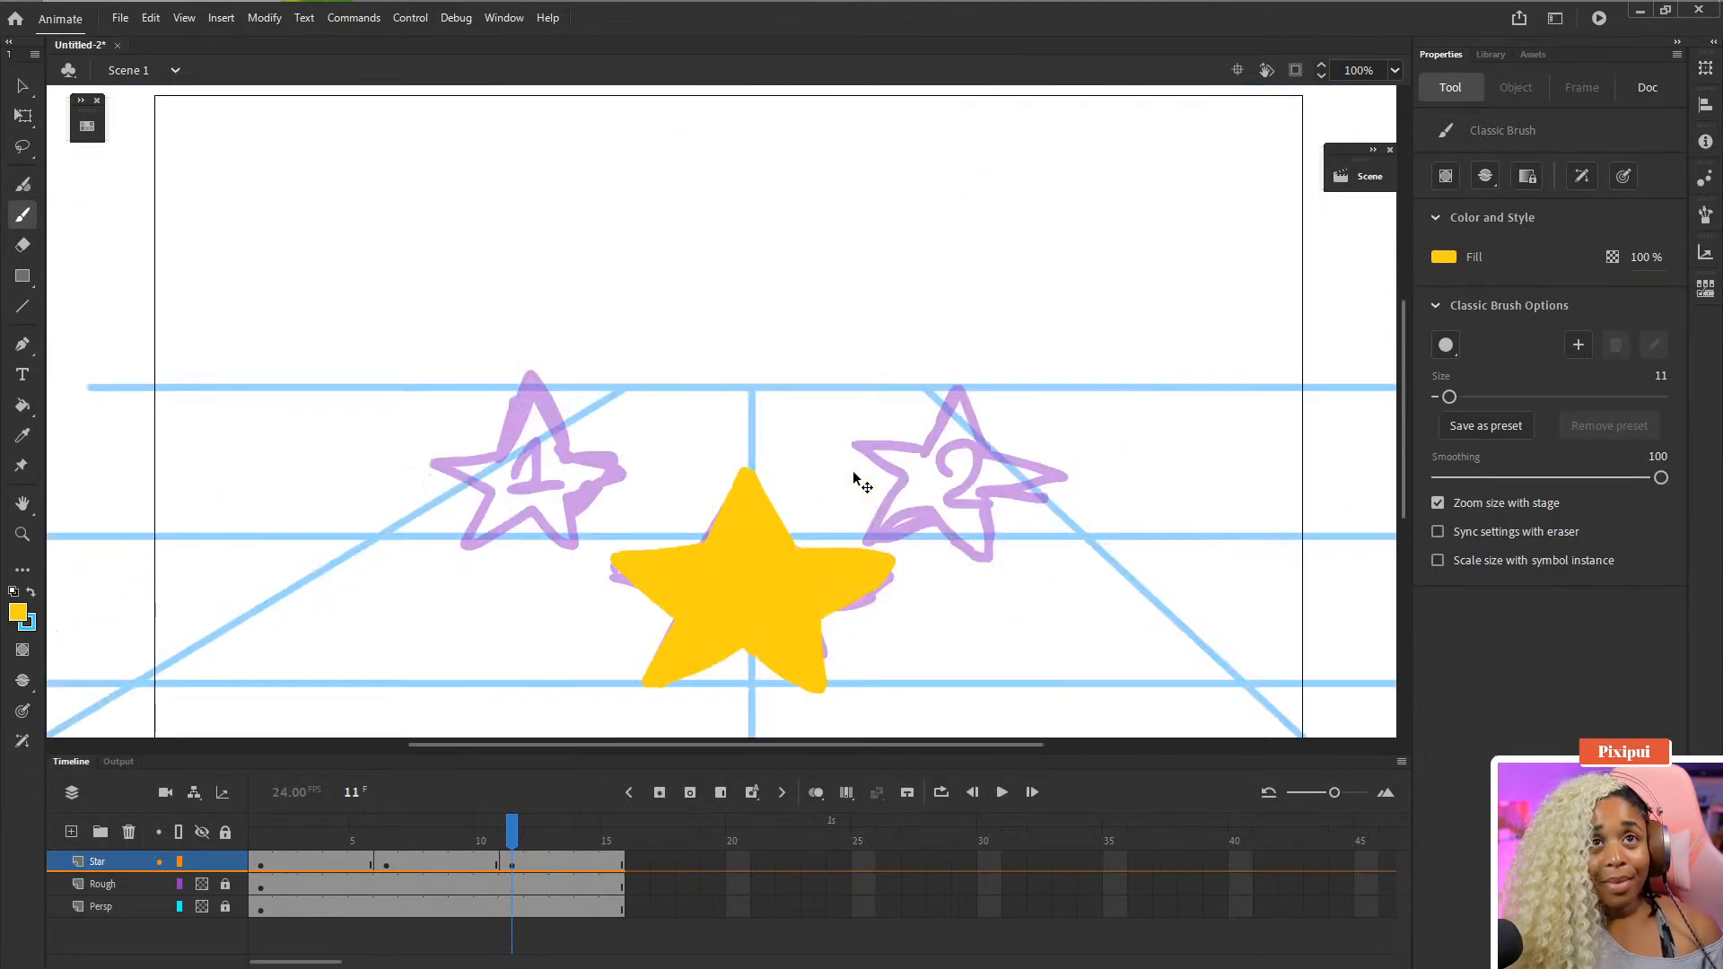
key("ctrl+minus")
key("ctrl+equal")
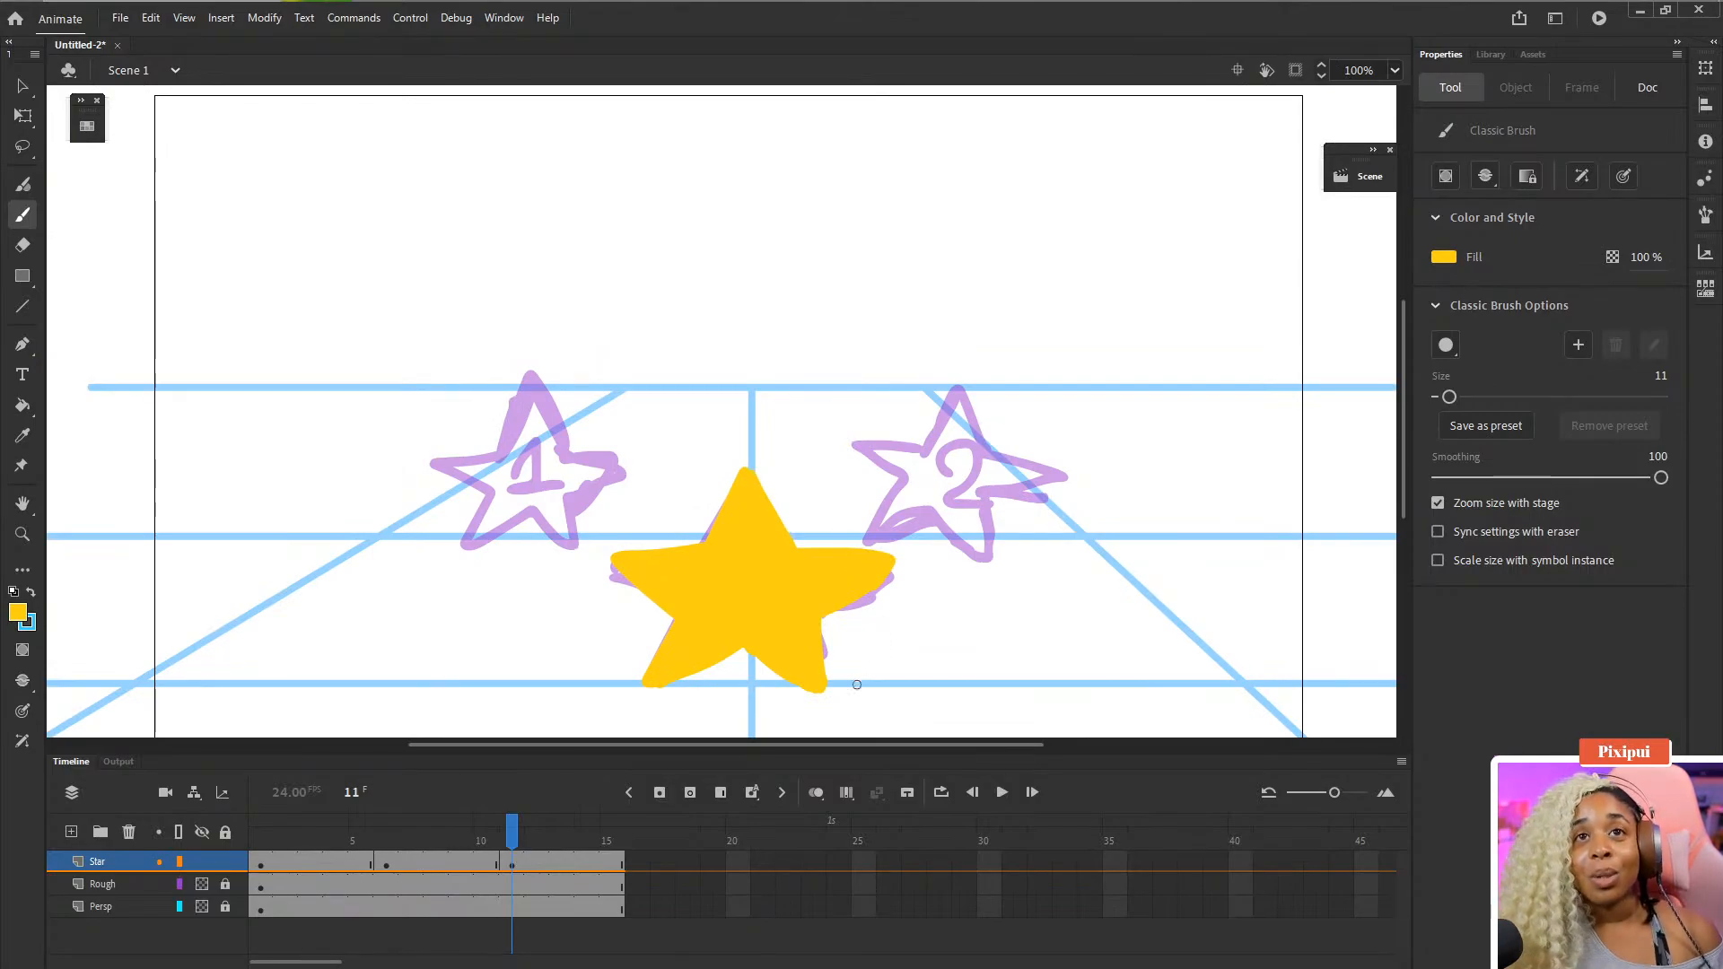
key("w")
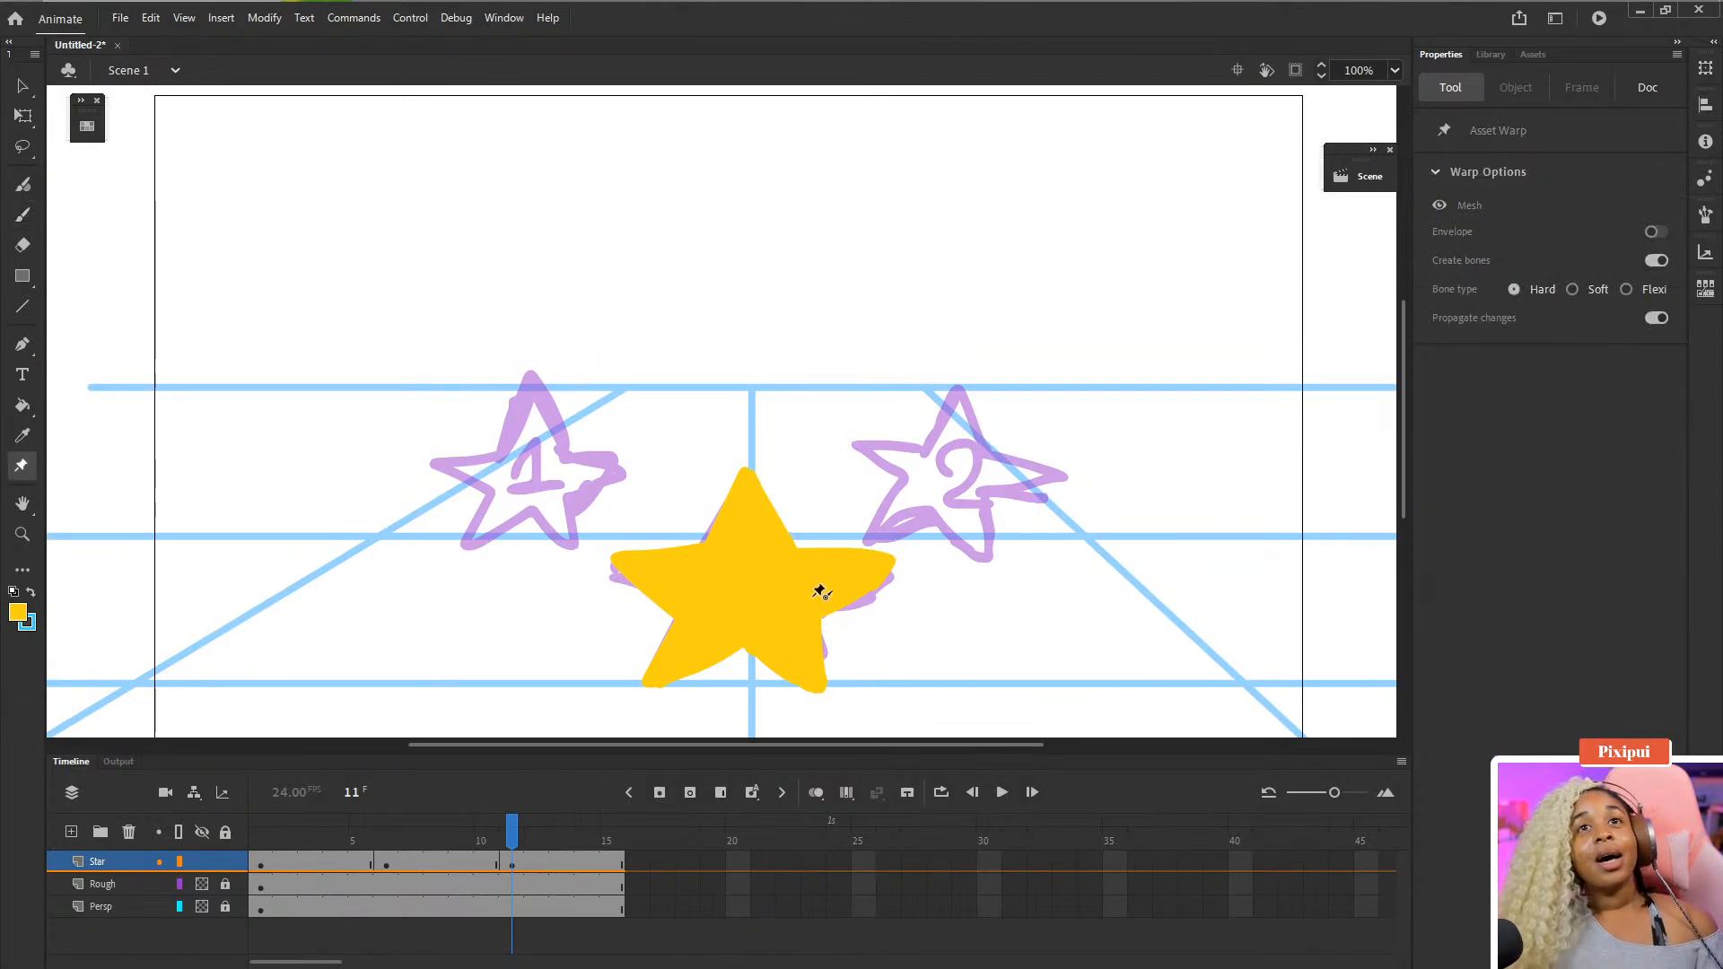
key("q")
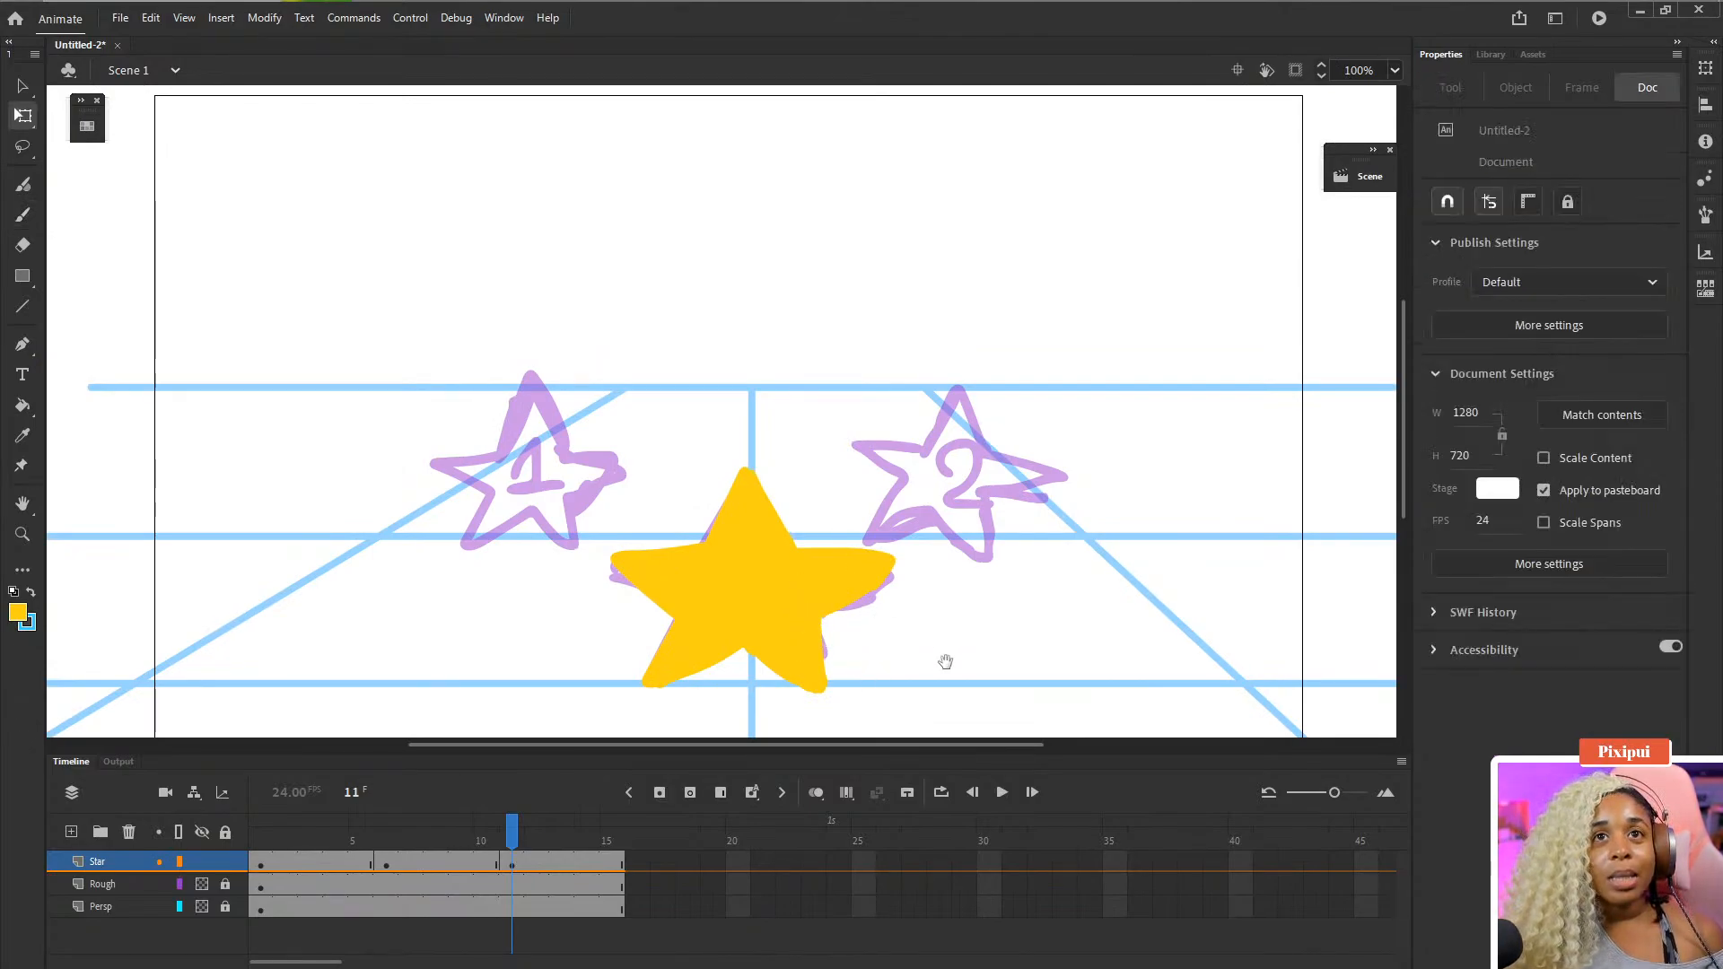
left_click_drag(944, 661, 921, 512)
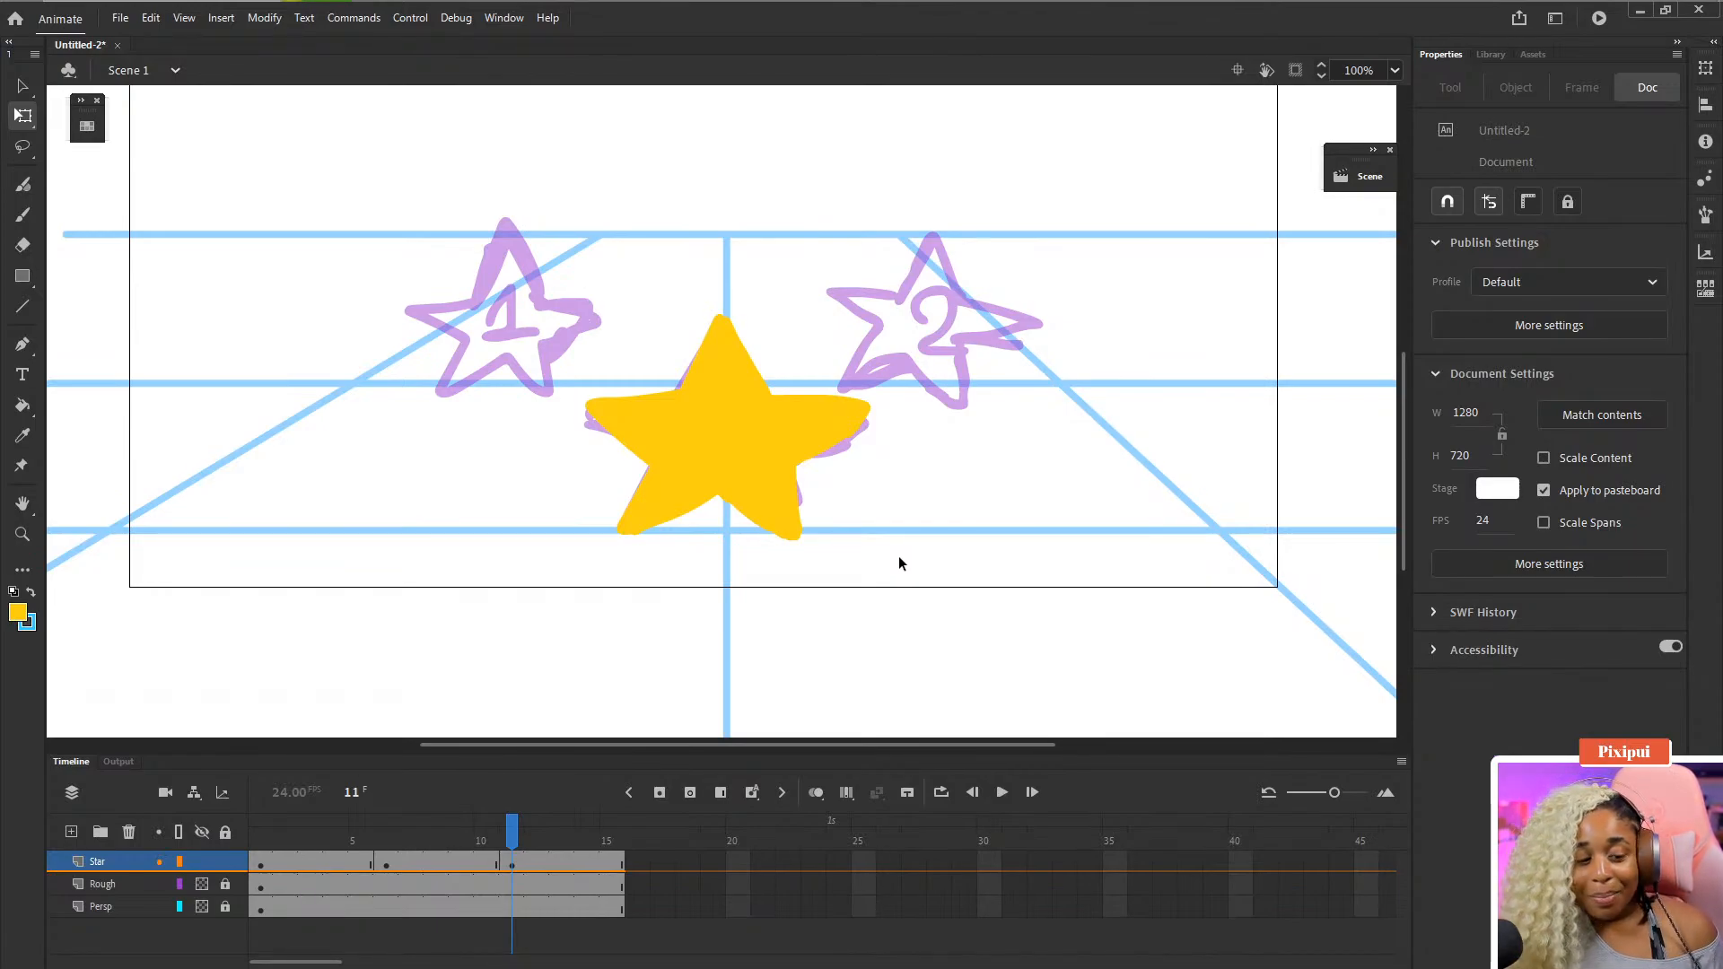
scroll(876, 567, "up", 4)
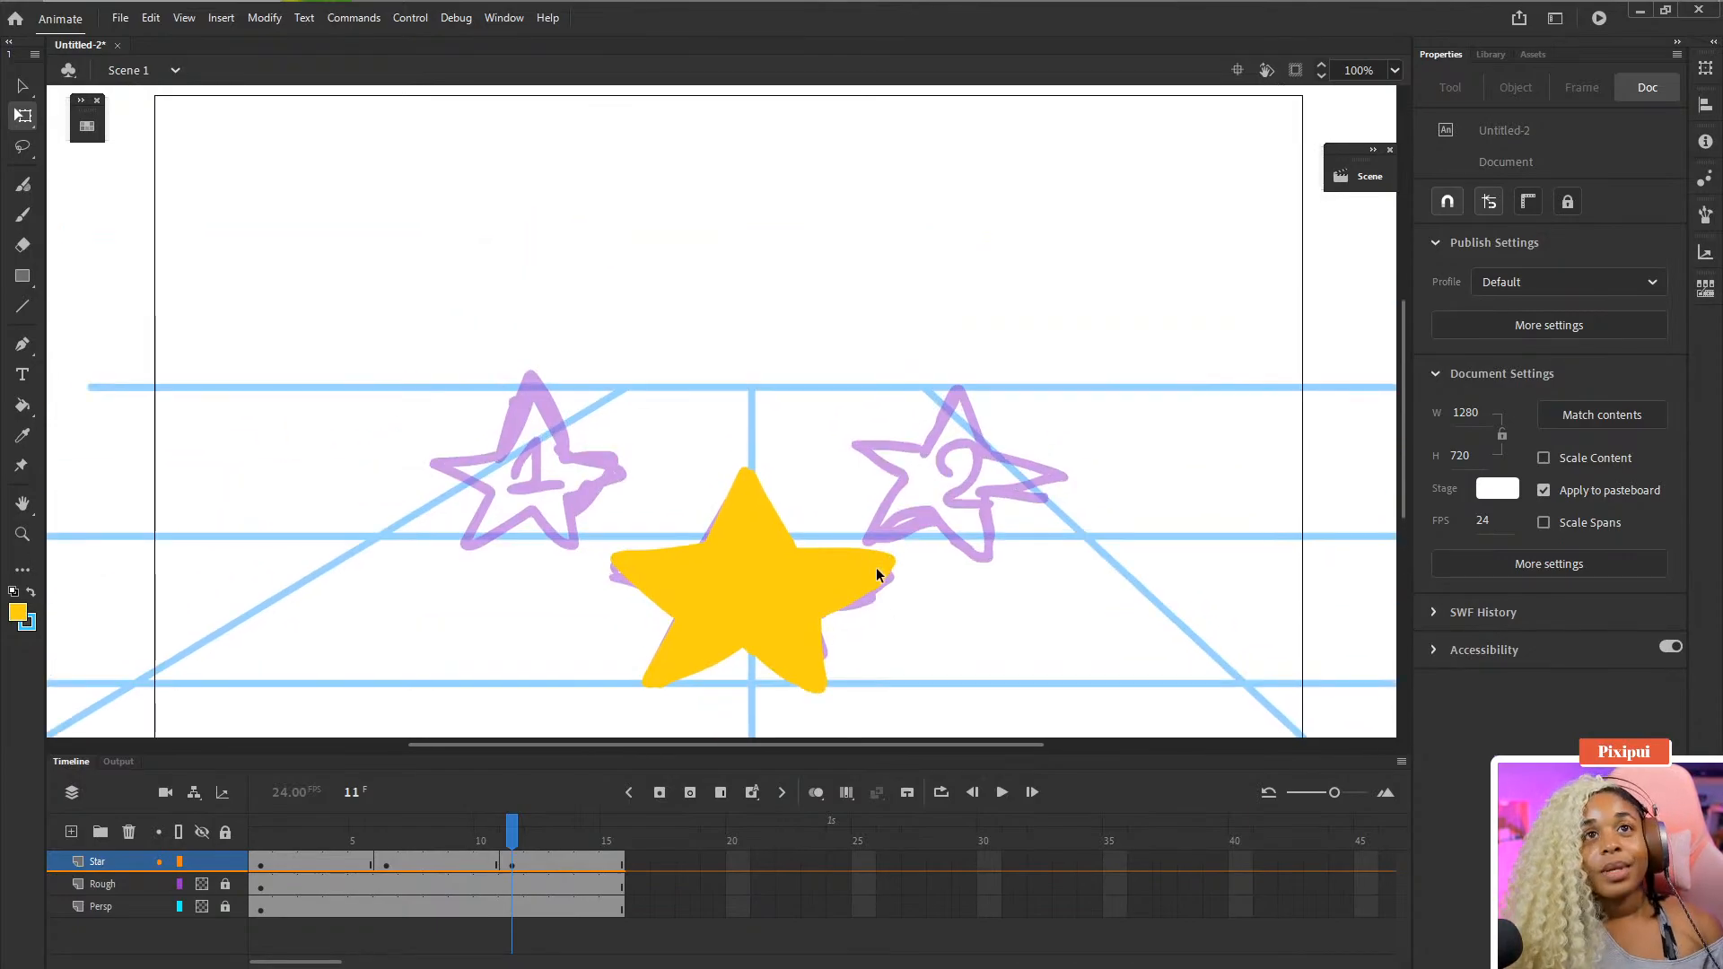
key("ctrl+minus")
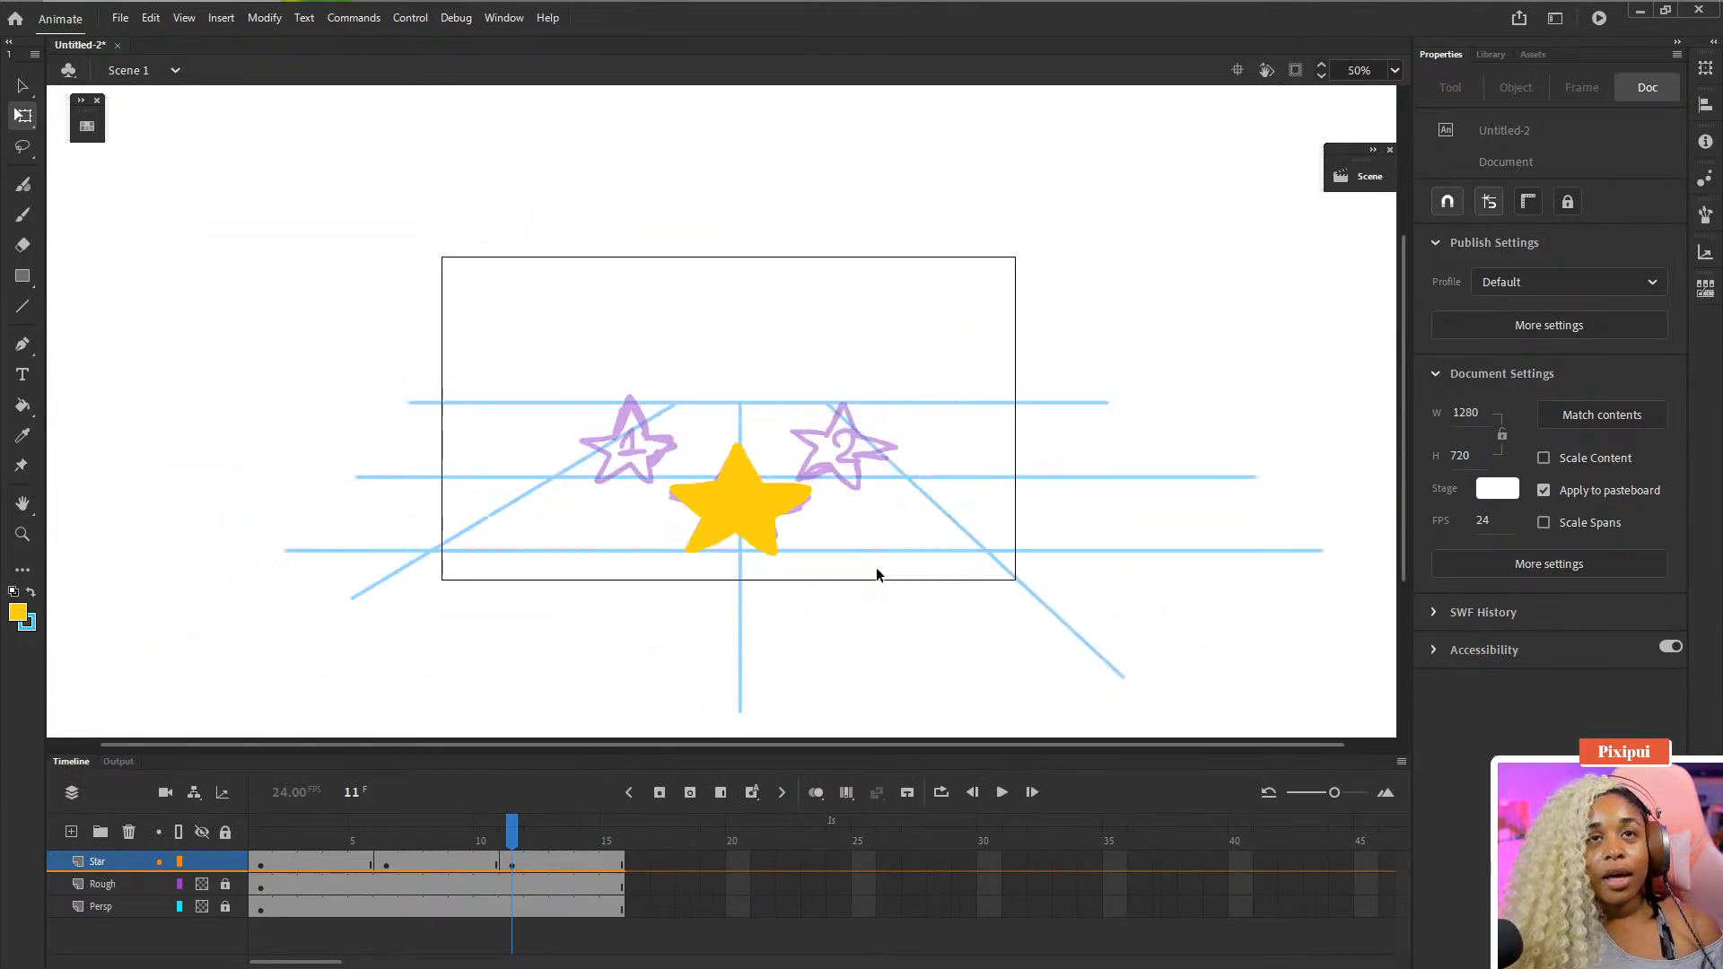
key("ctrl+equal")
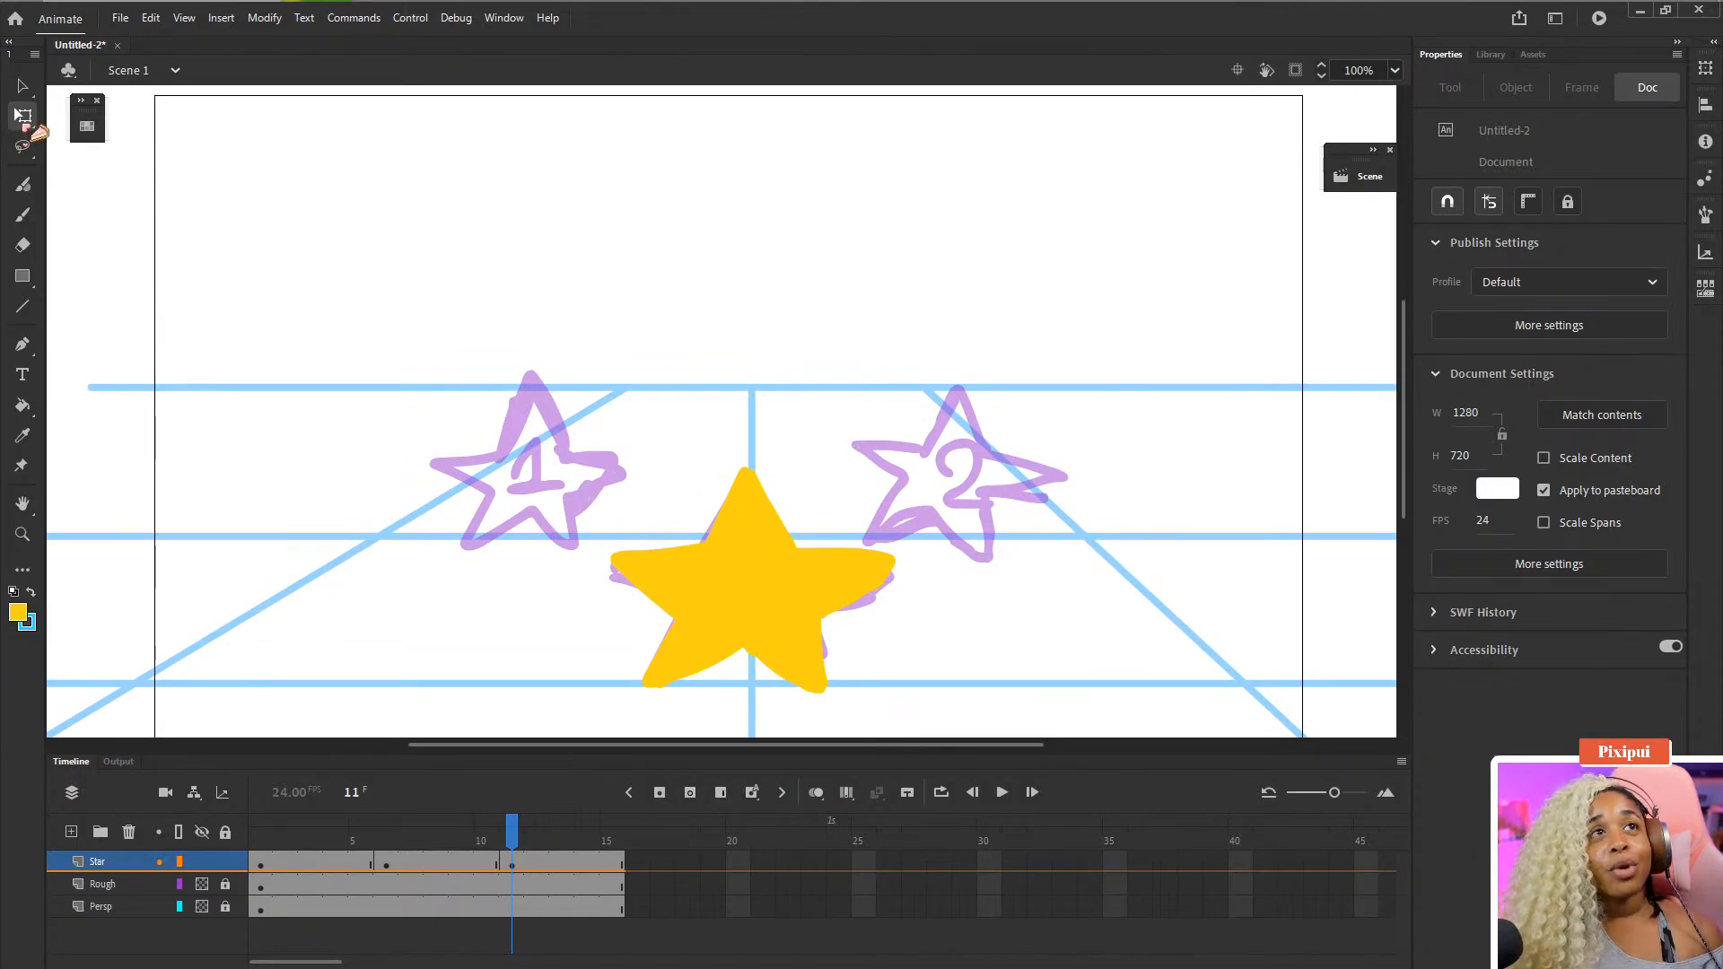
left_click(789, 615)
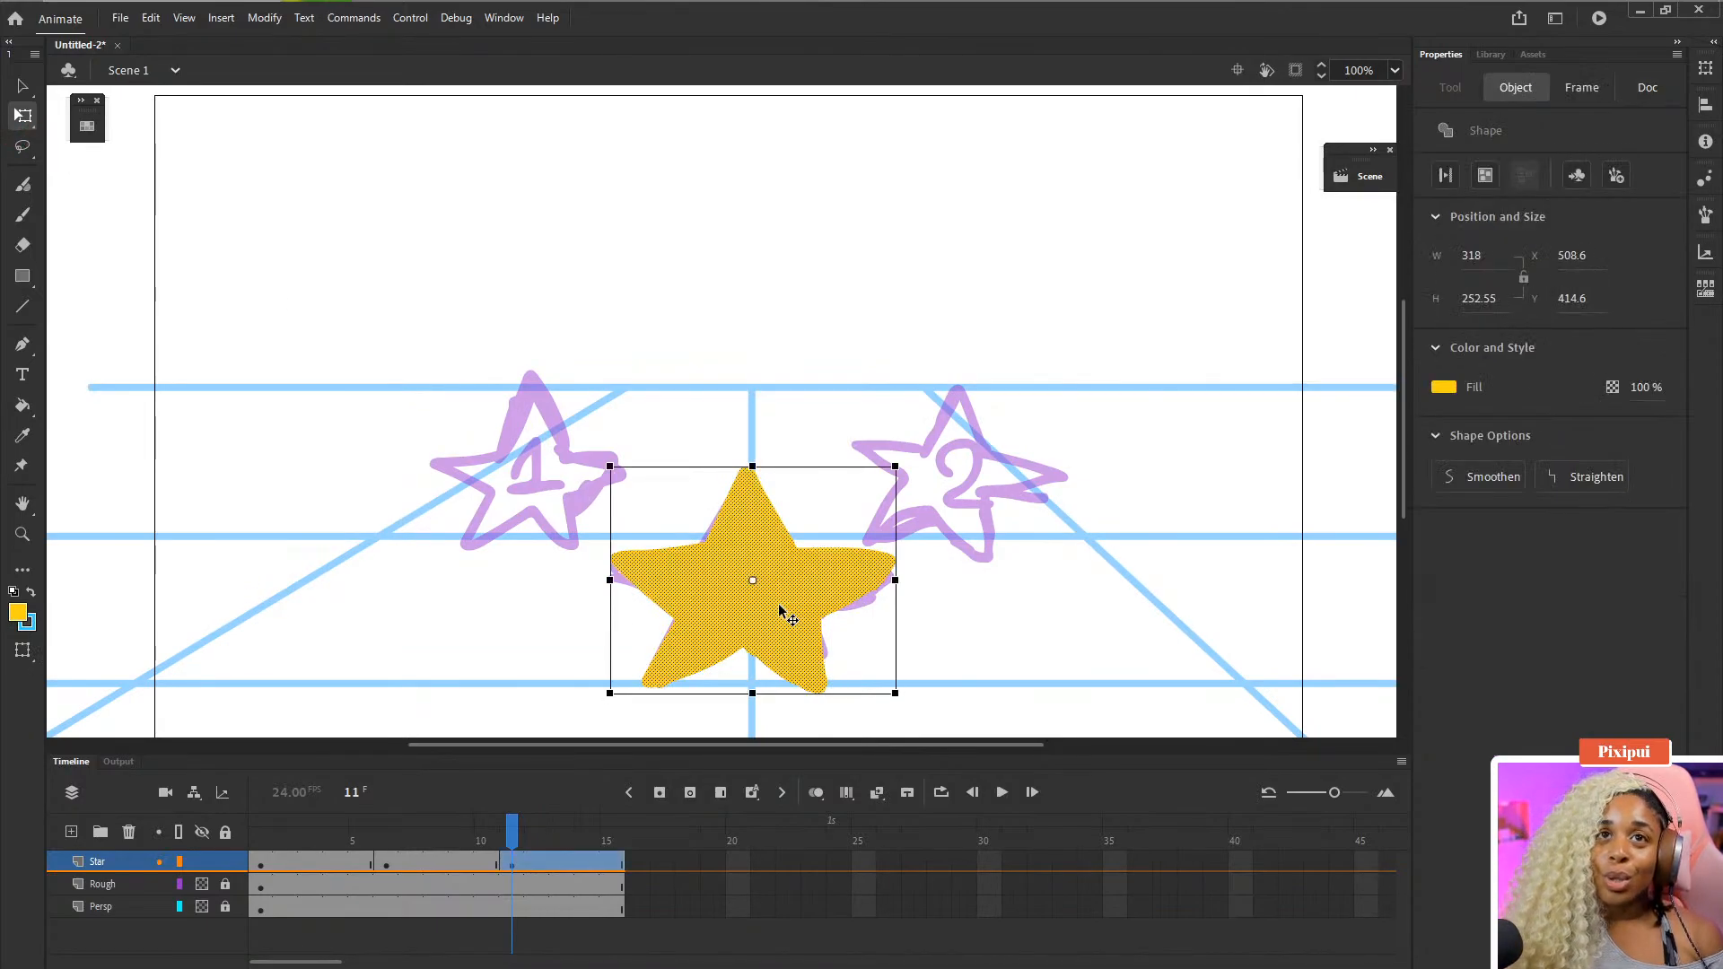
left_click_drag(897, 580, 888, 585)
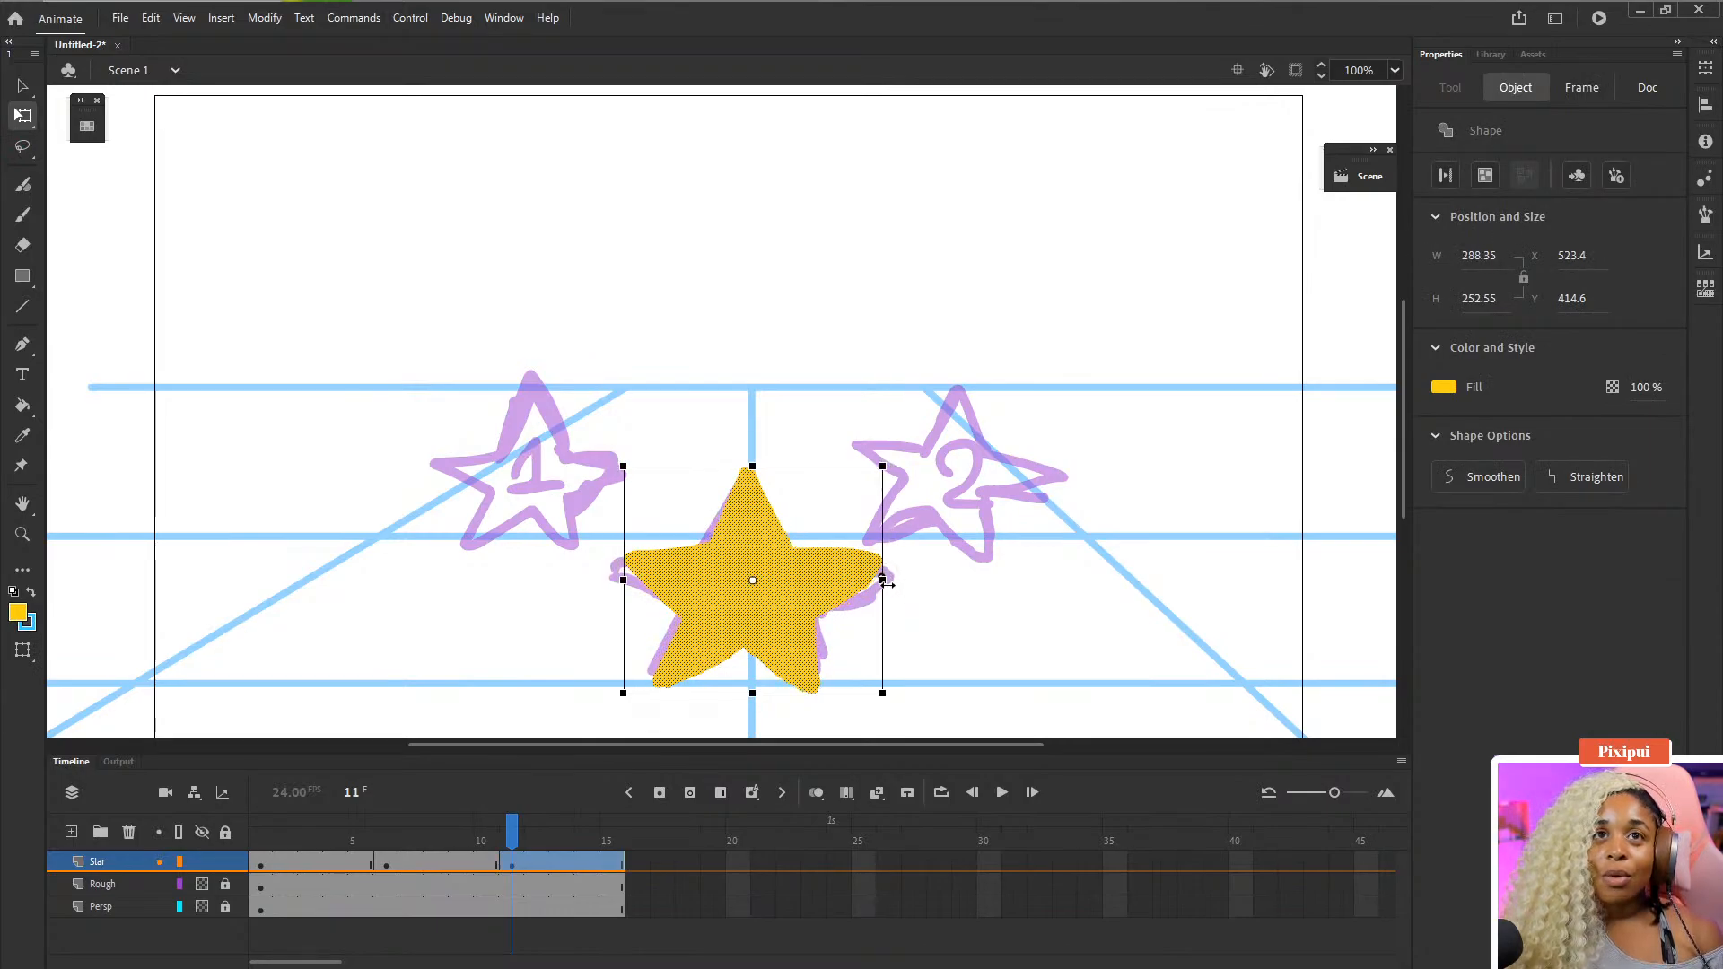
left_click(981, 596)
- Nudge star 3's right edge slightly inward with Free Transform, then deselect it
key("ctrl+minus")
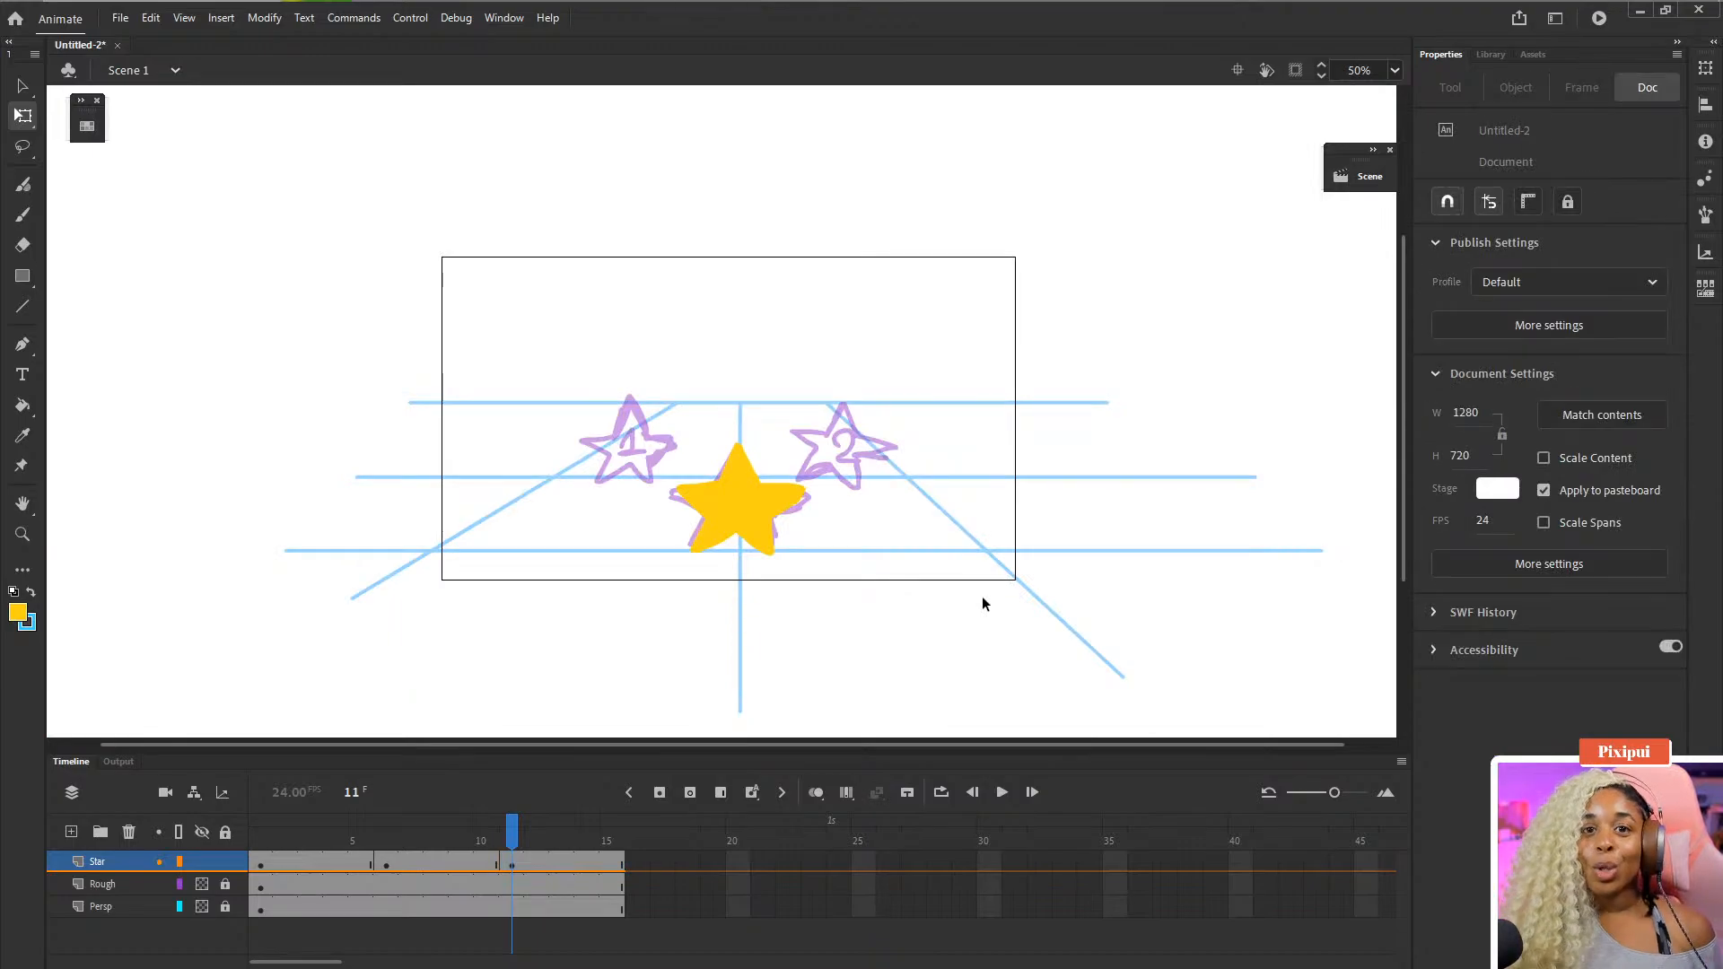
key("ctrl+equal")
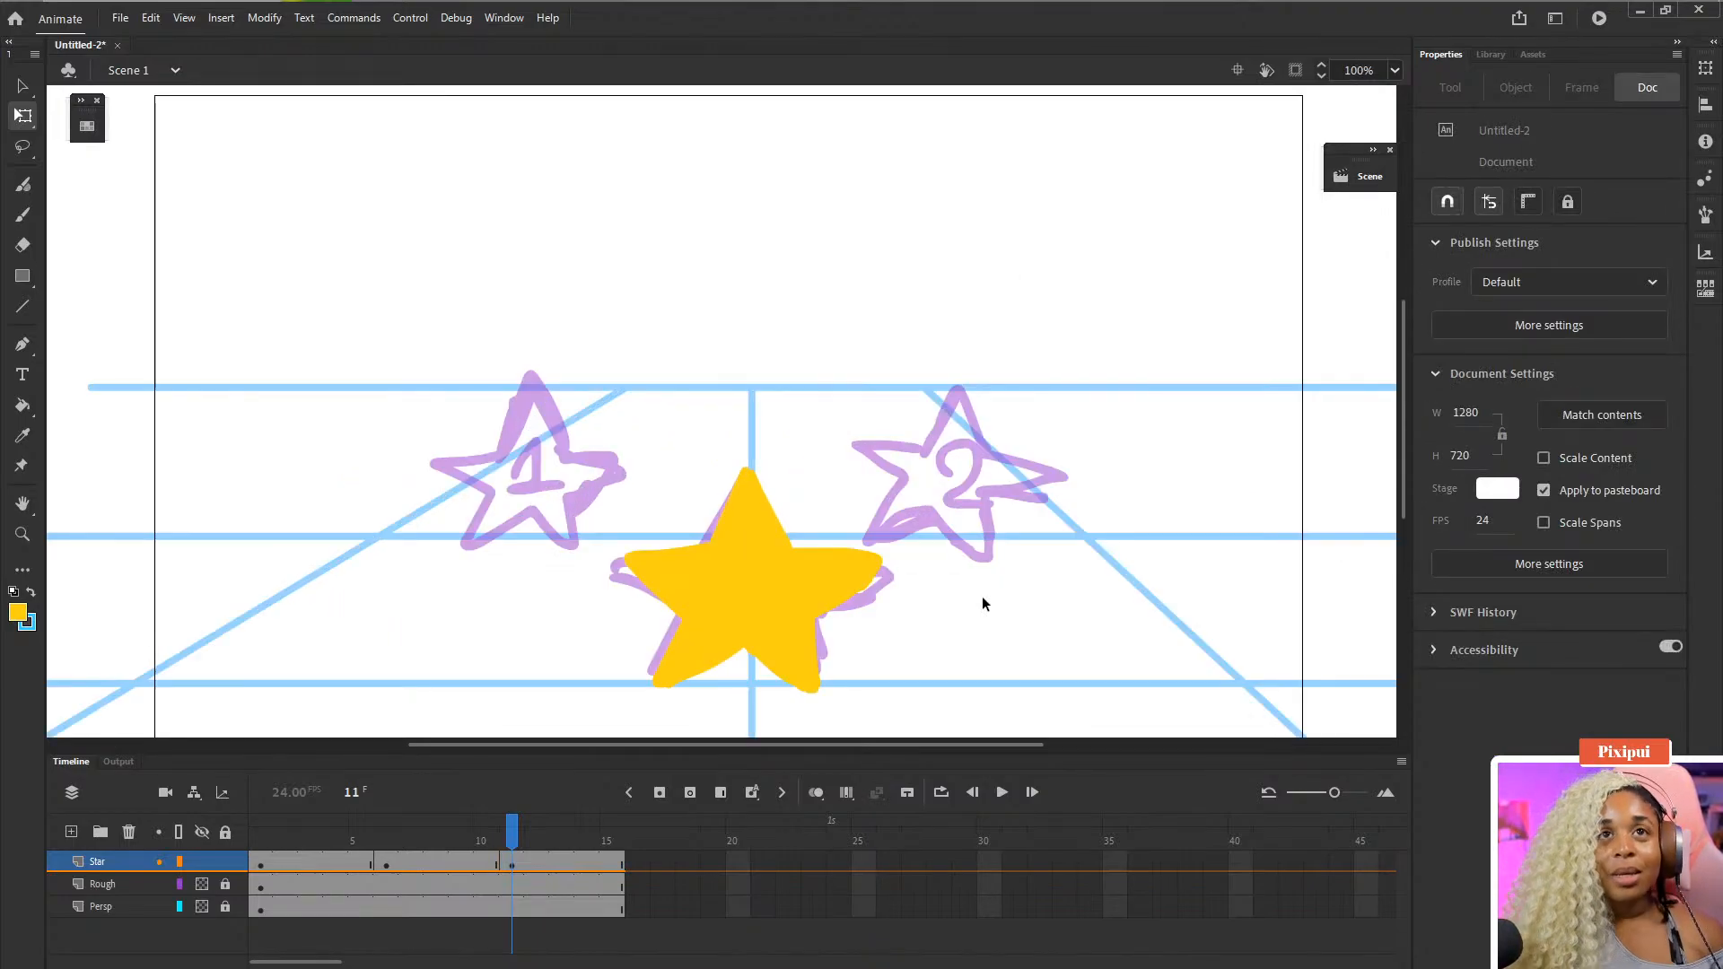
scroll(974, 583, "down", 1)
left_click(801, 560)
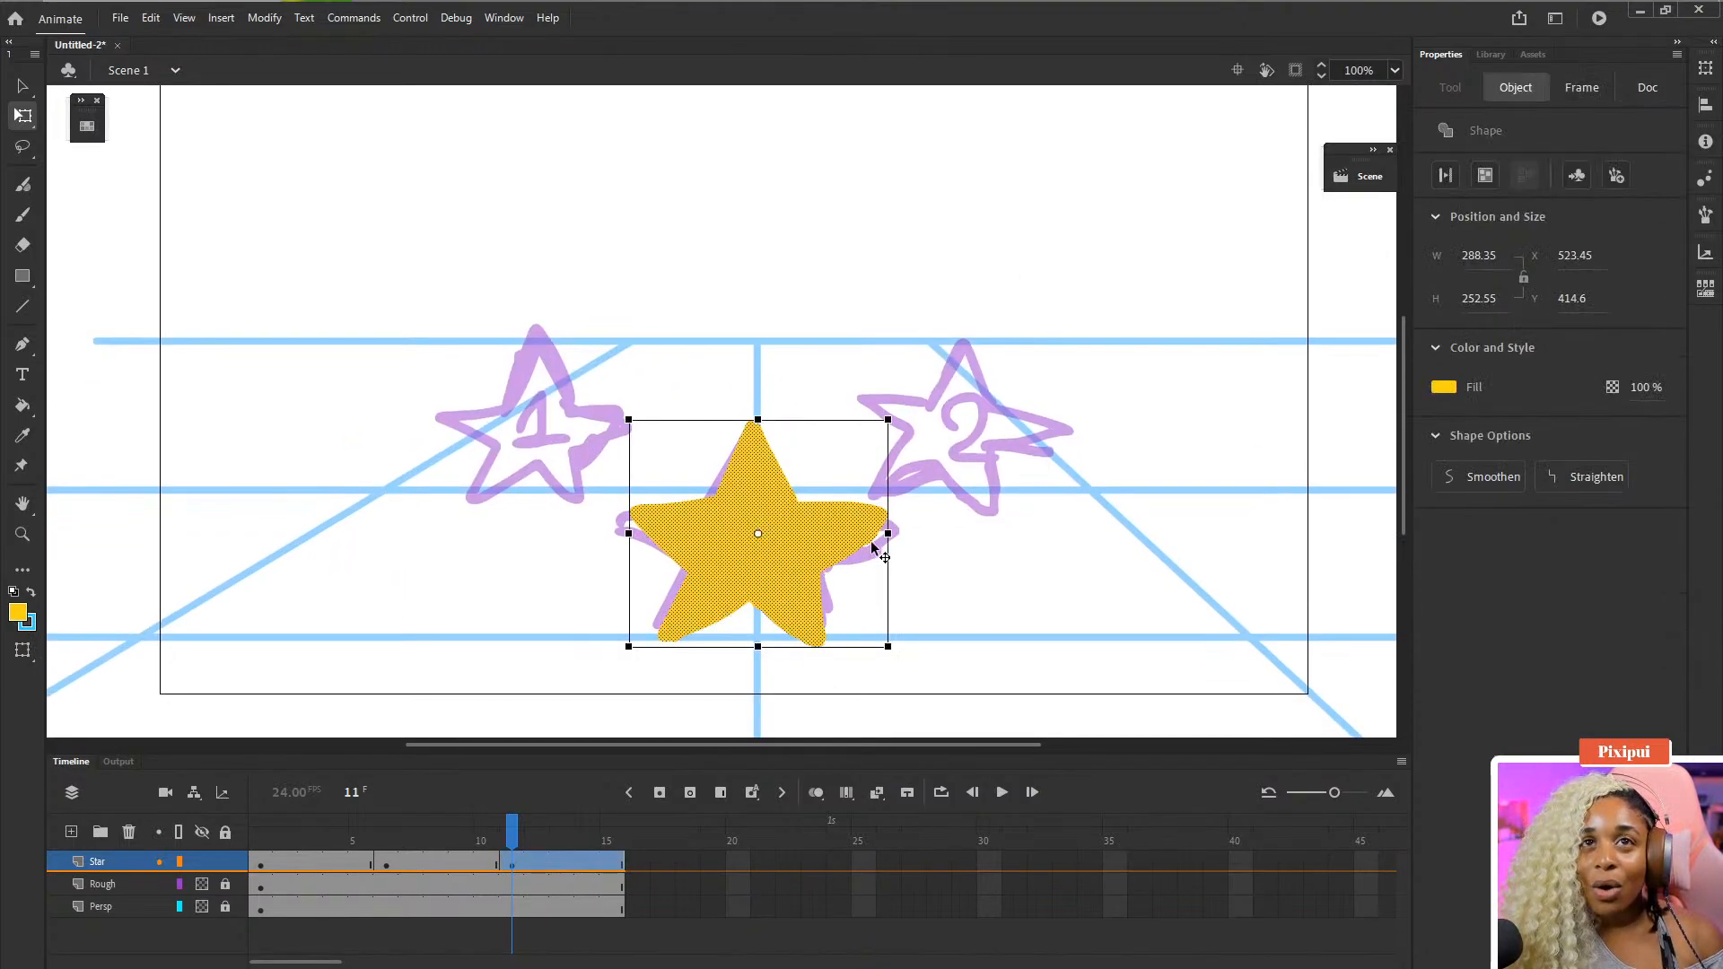
left_click_drag(886, 534, 878, 537)
left_click(993, 610)
scroll(630, 585, "down", 4)
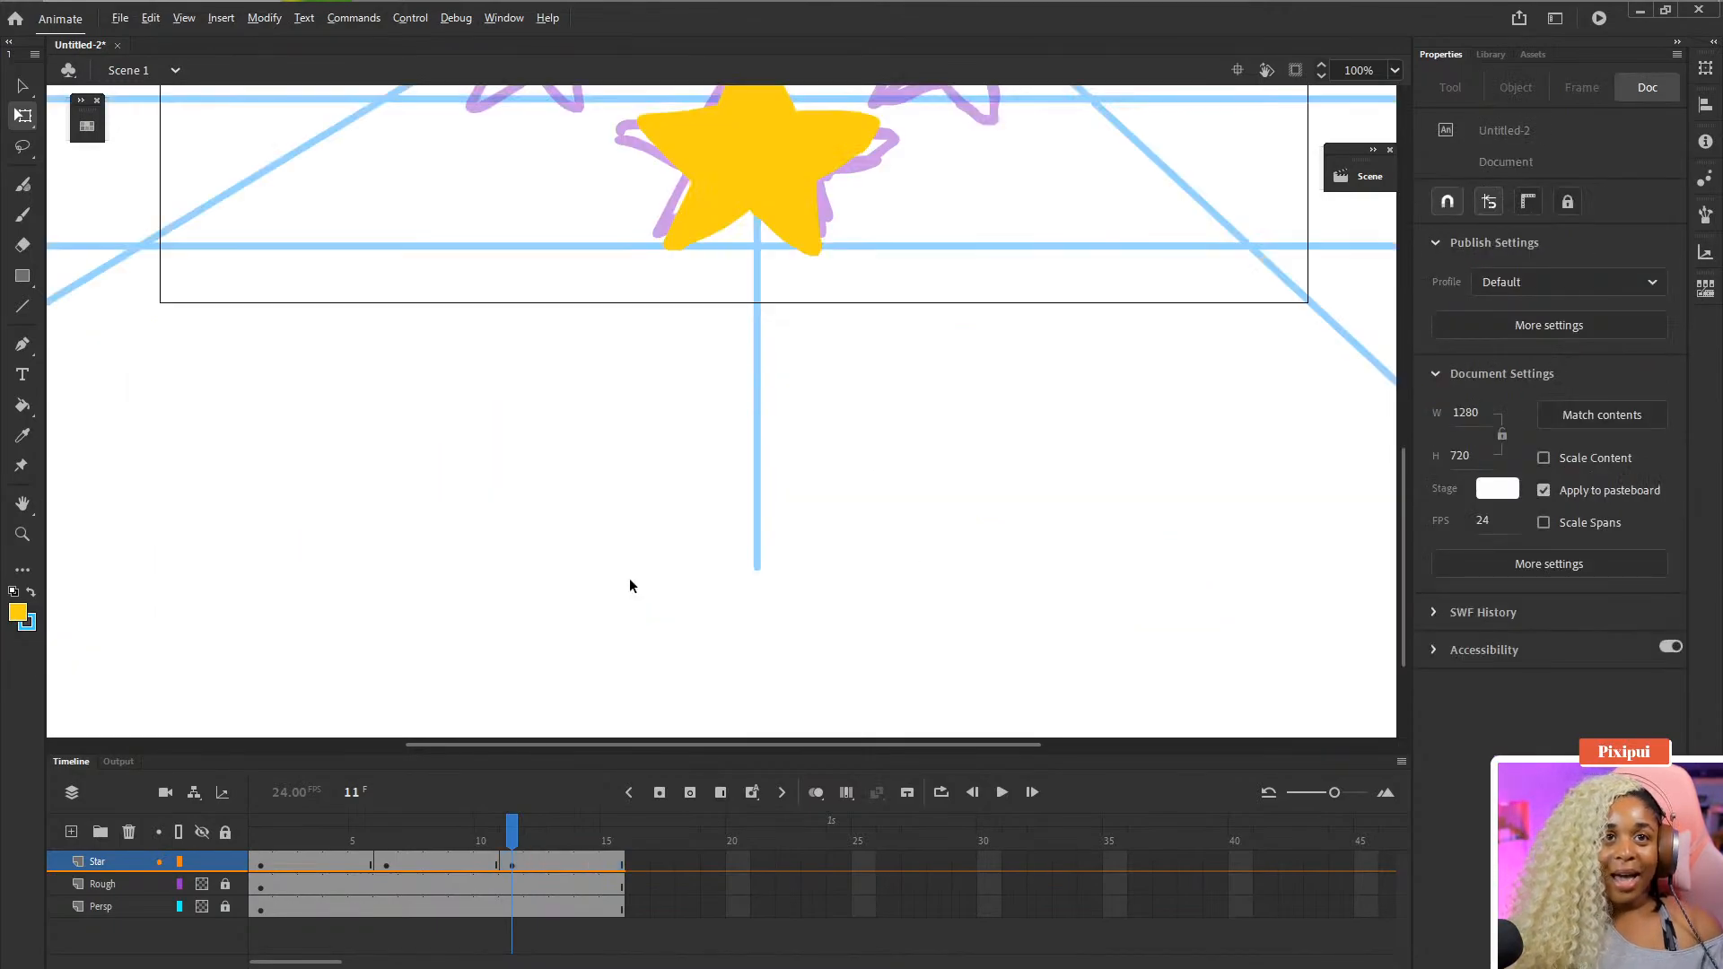
scroll(630, 585, "up", 4)
scroll(630, 585, "up", 1)
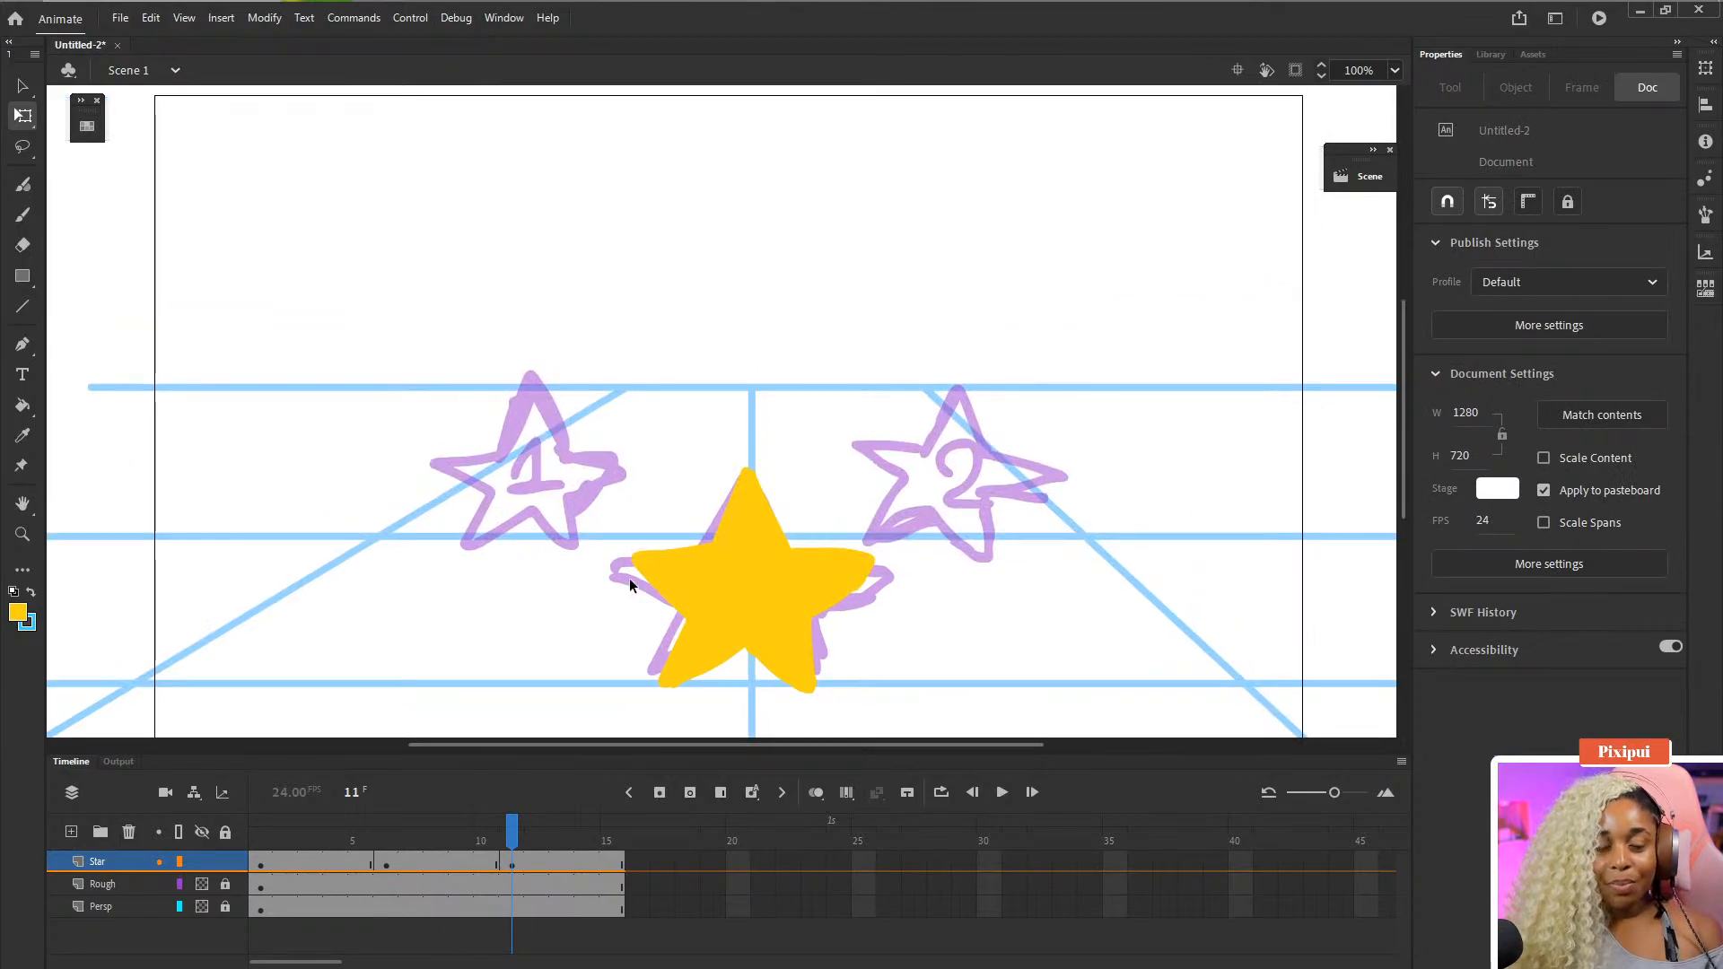
- Play back the animation on the timeline to preview the three stars appearing
key("Return")
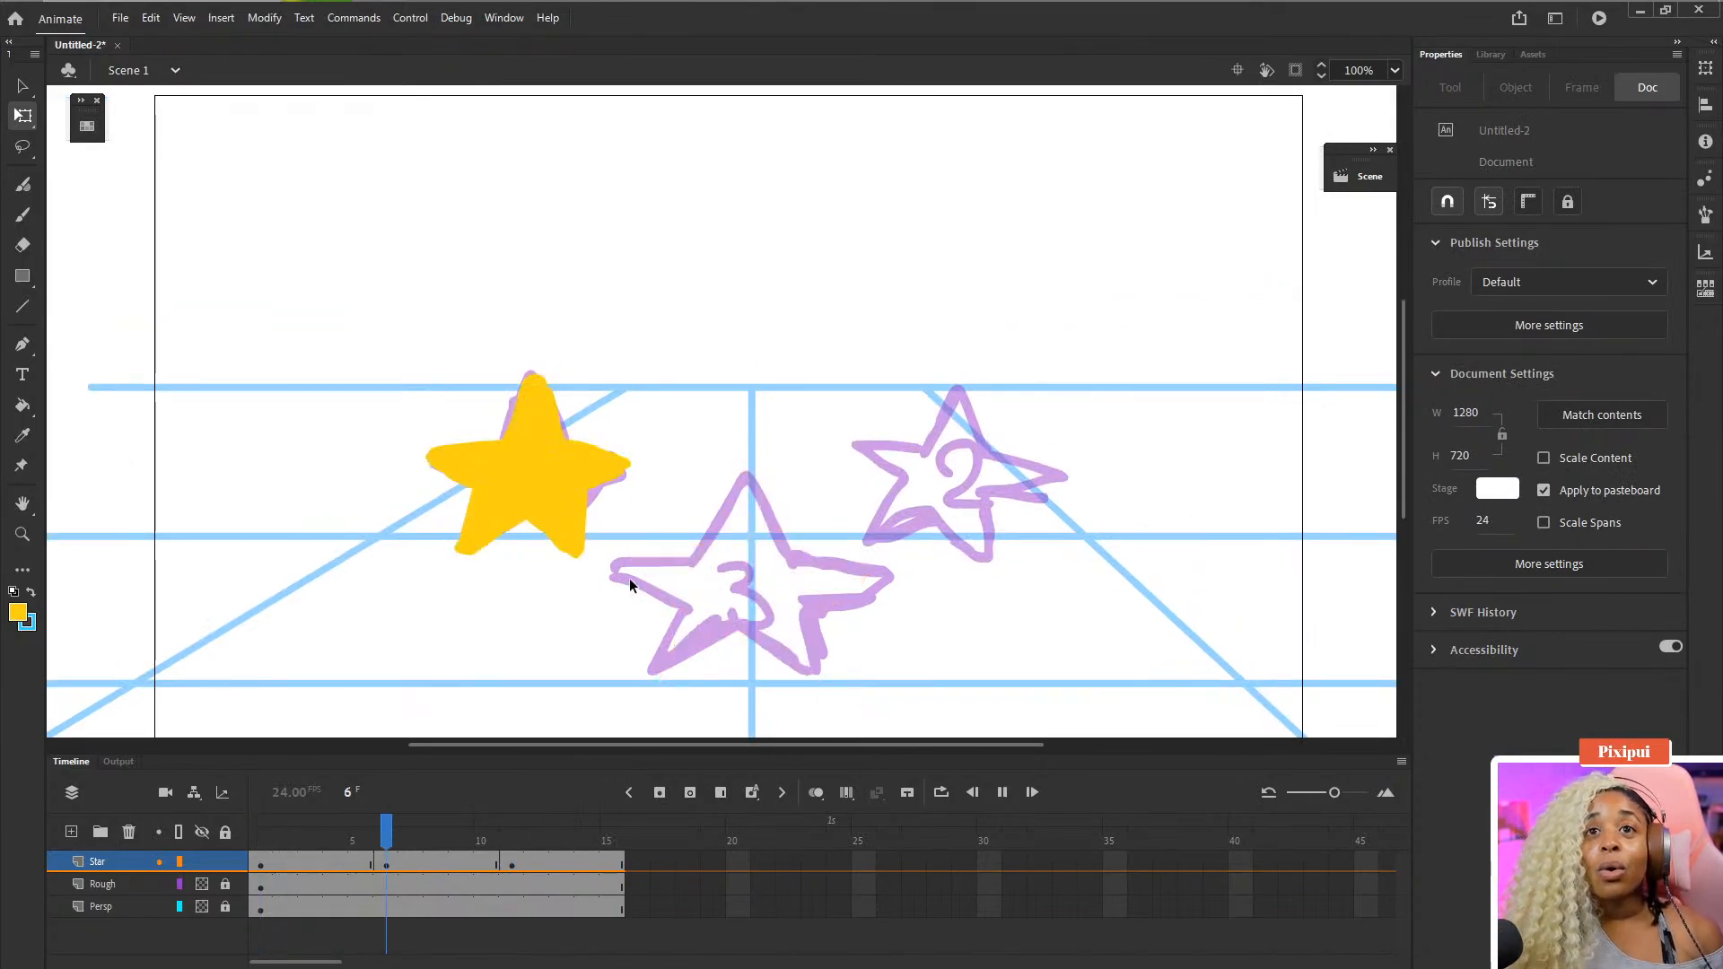
left_click(1003, 793)
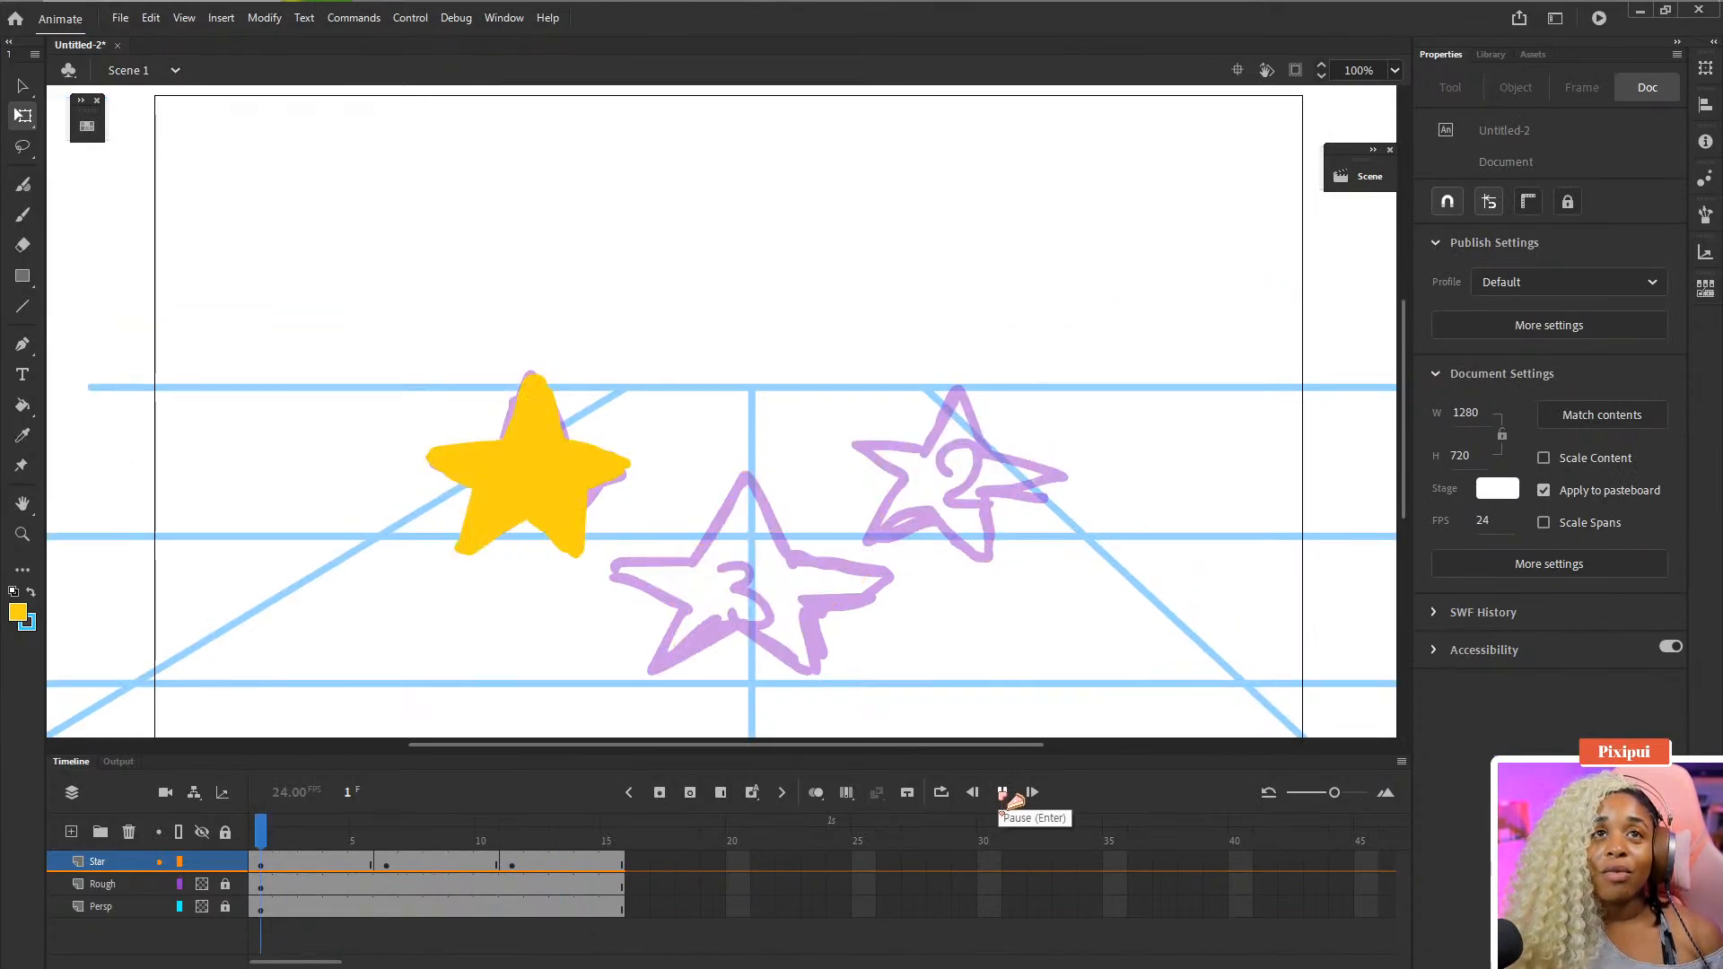
left_click(1002, 793)
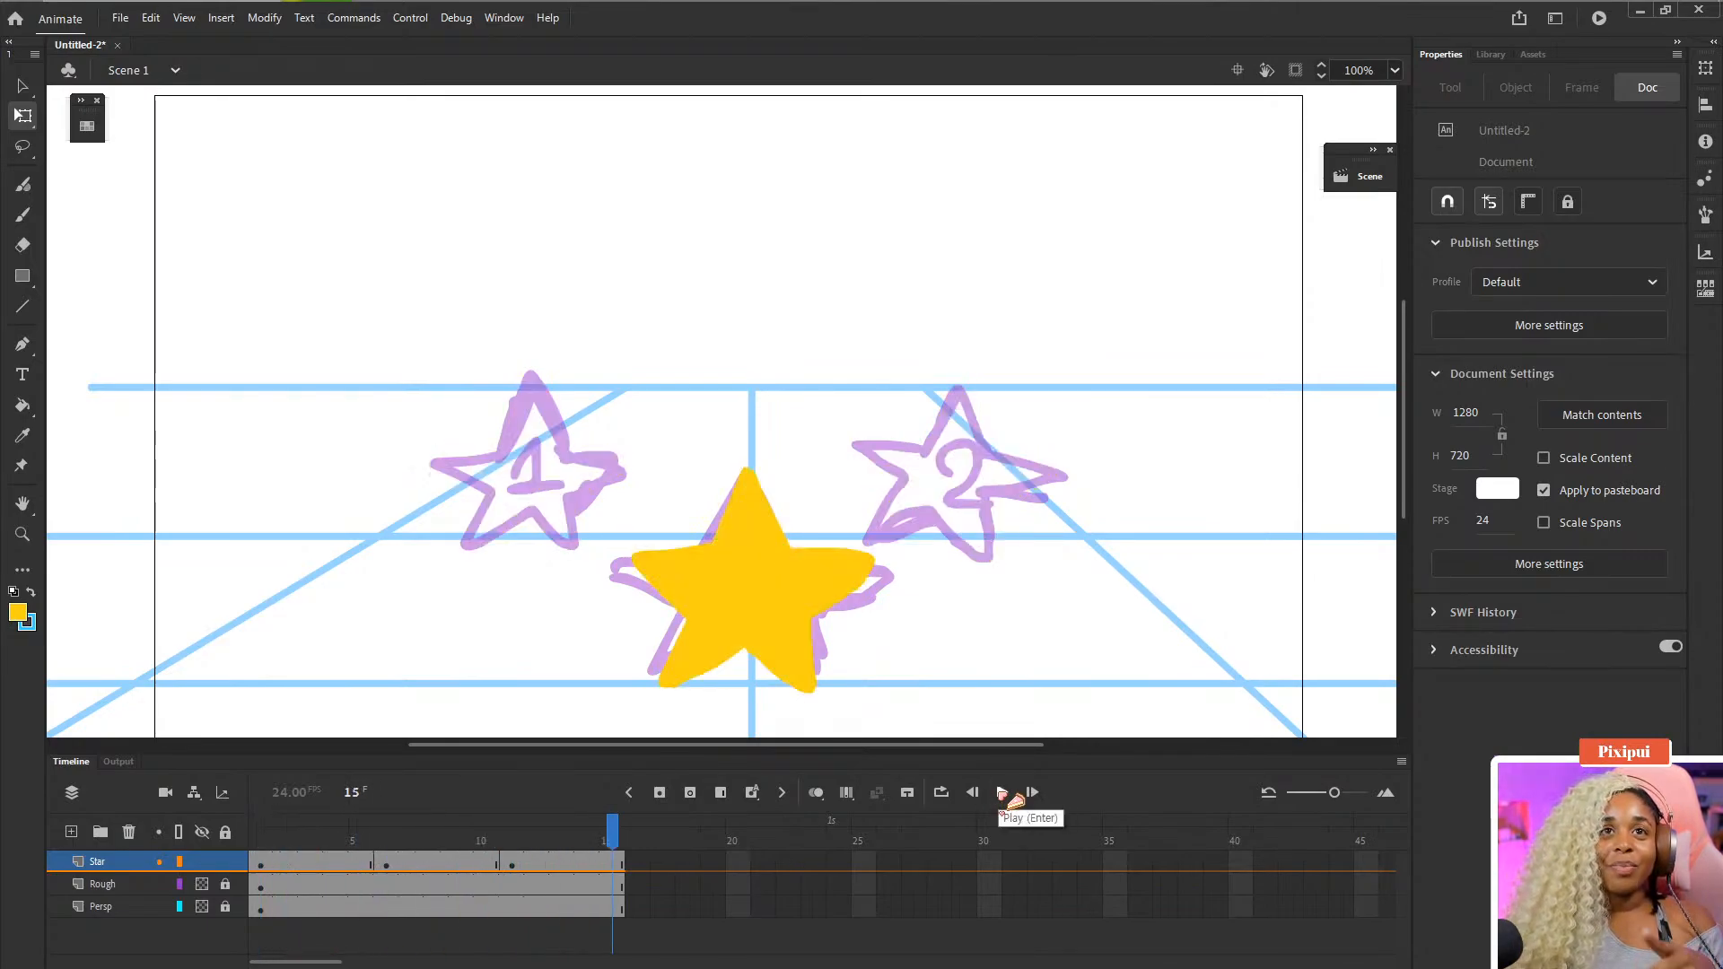
left_click(1003, 794)
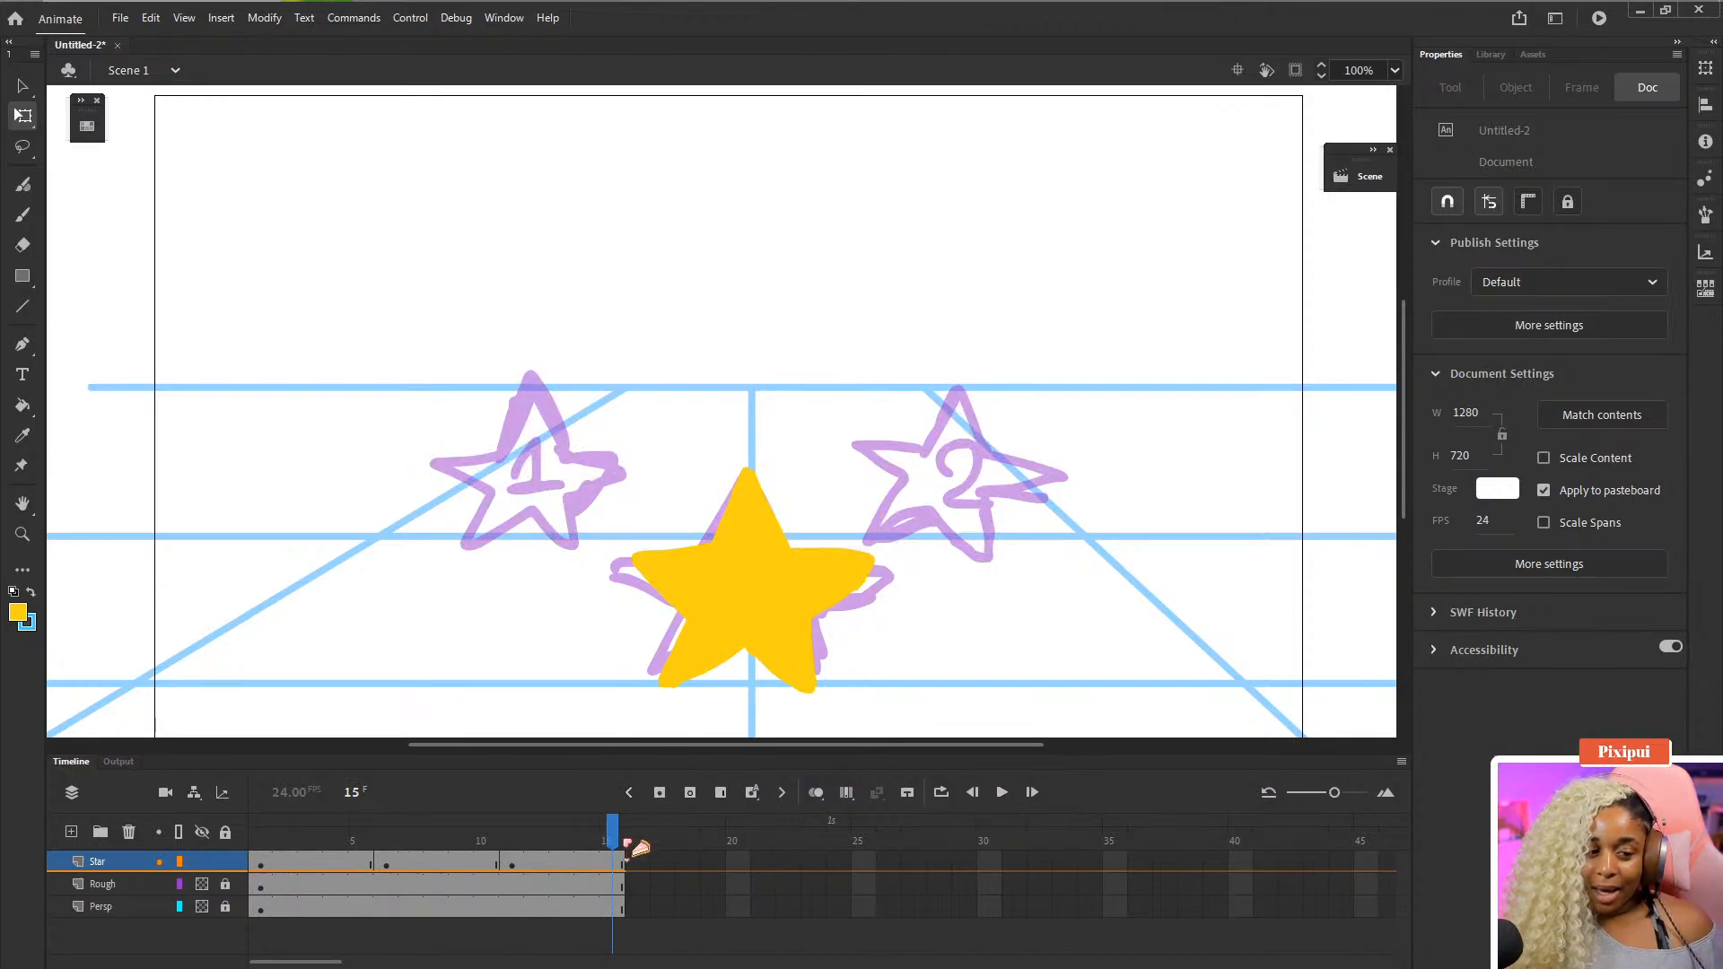
left_click(639, 863)
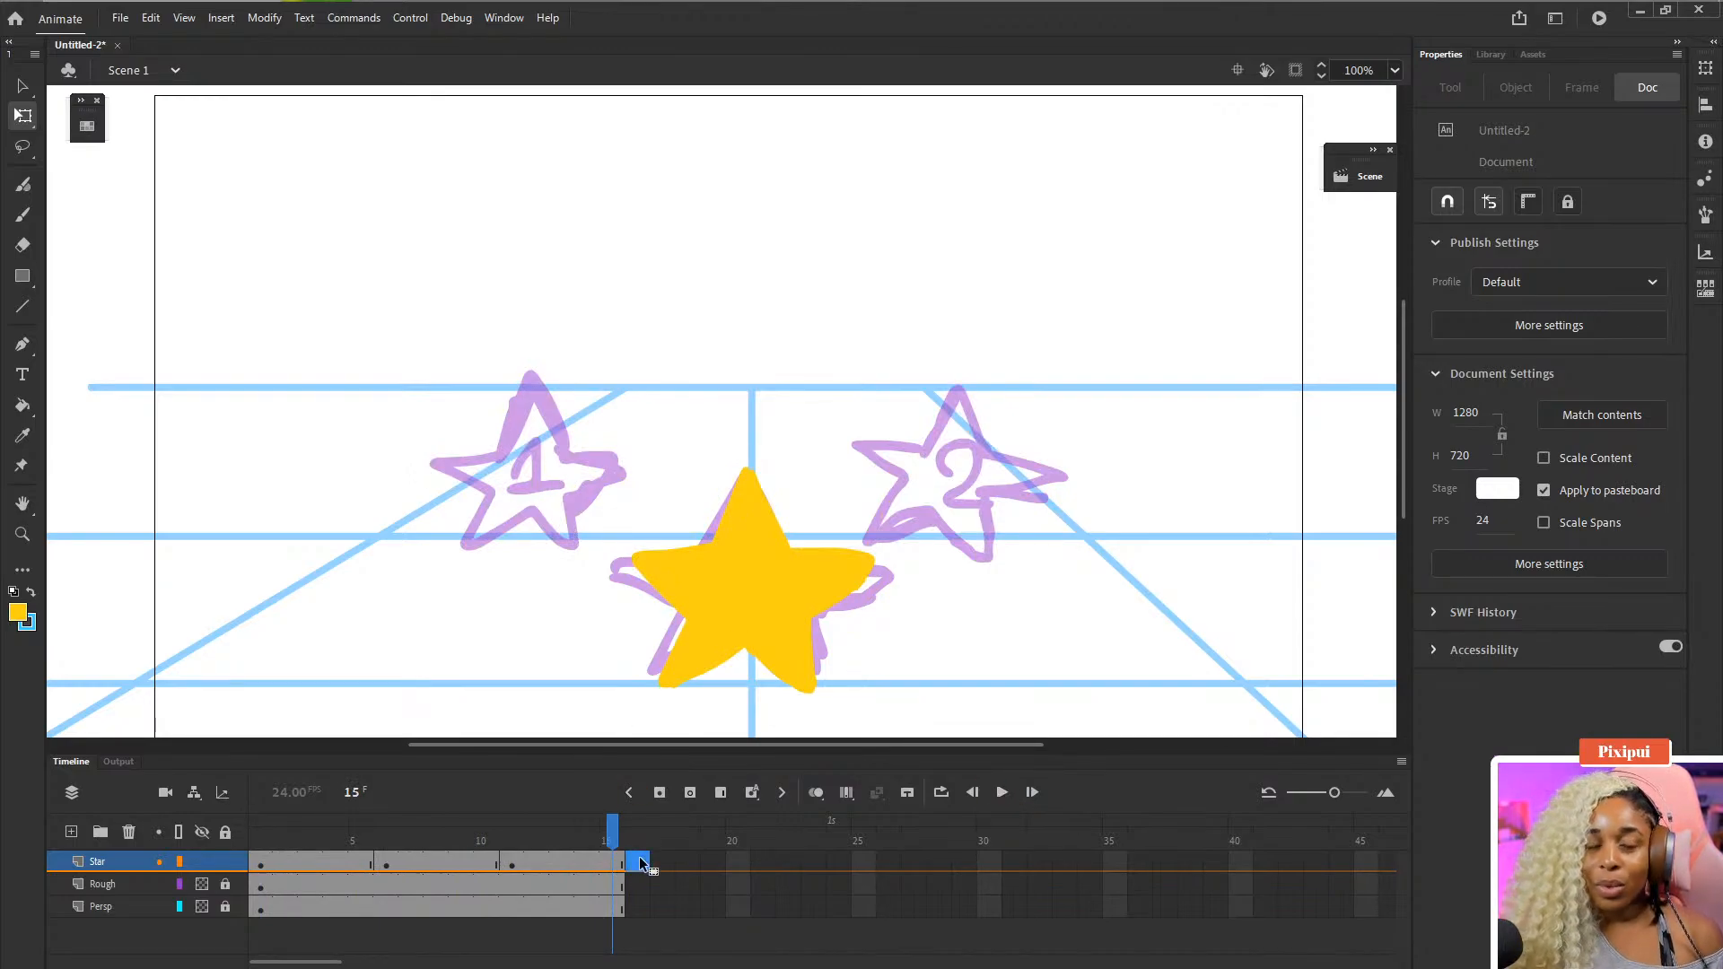
mouse_move(644, 890)
left_mouse_down()
mouse_move(645, 863)
mouse_move(642, 914)
left_mouse_up()
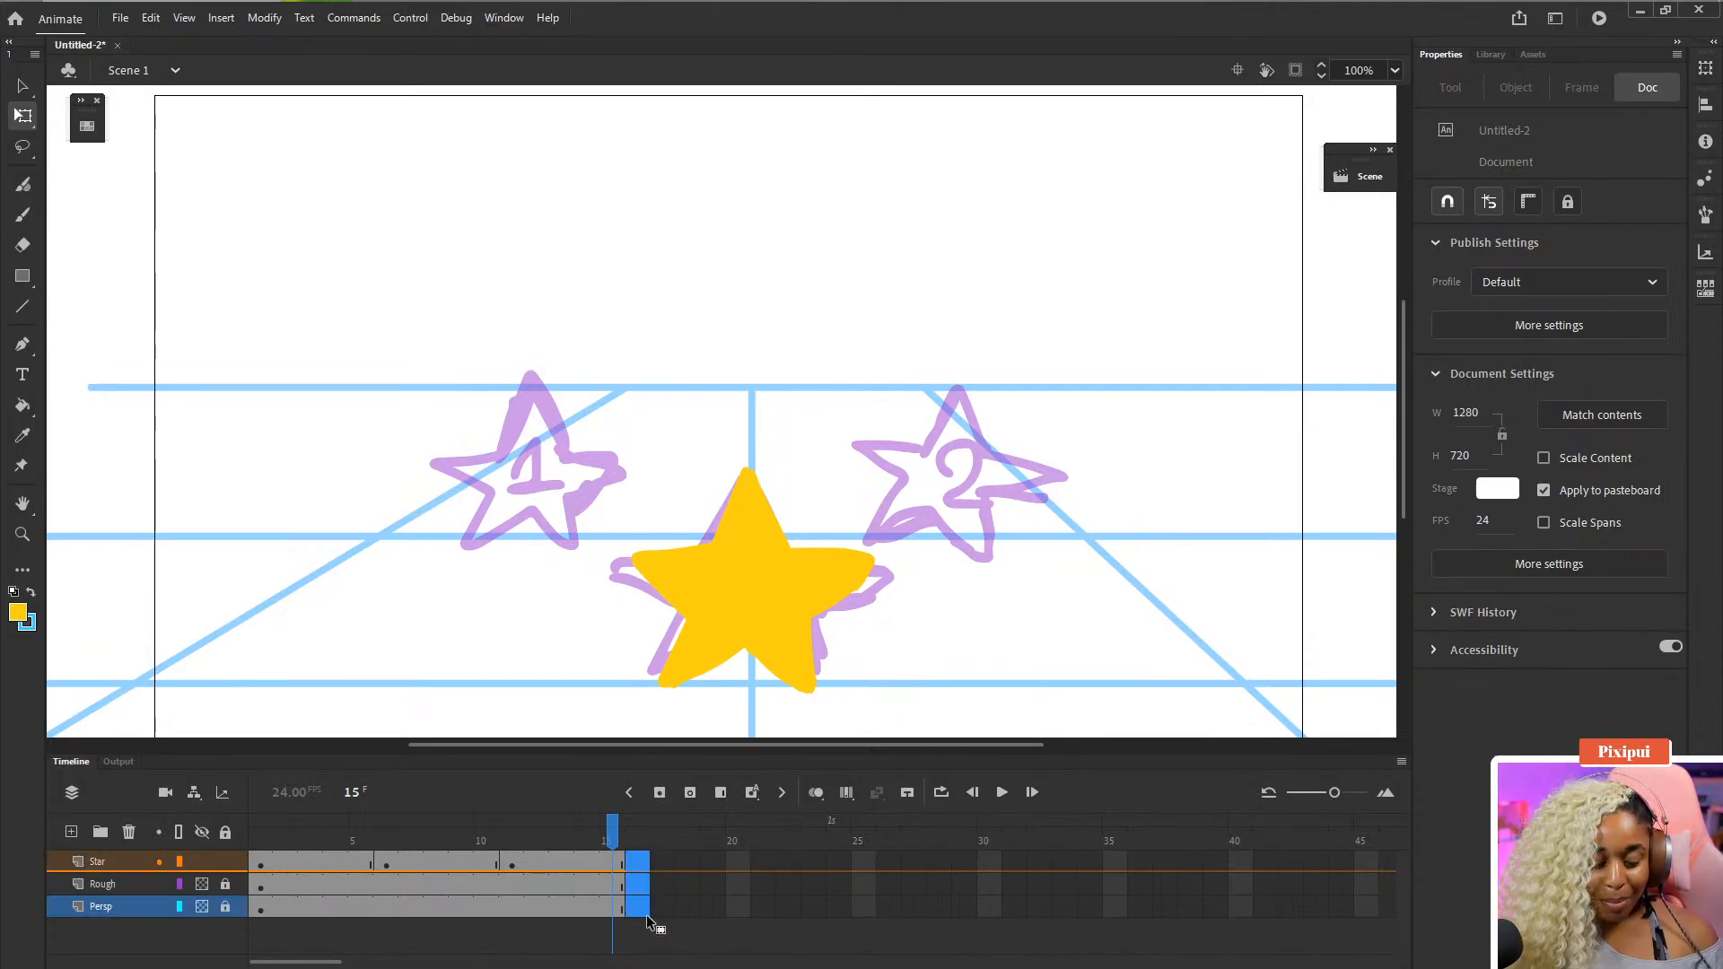
left_click(646, 913)
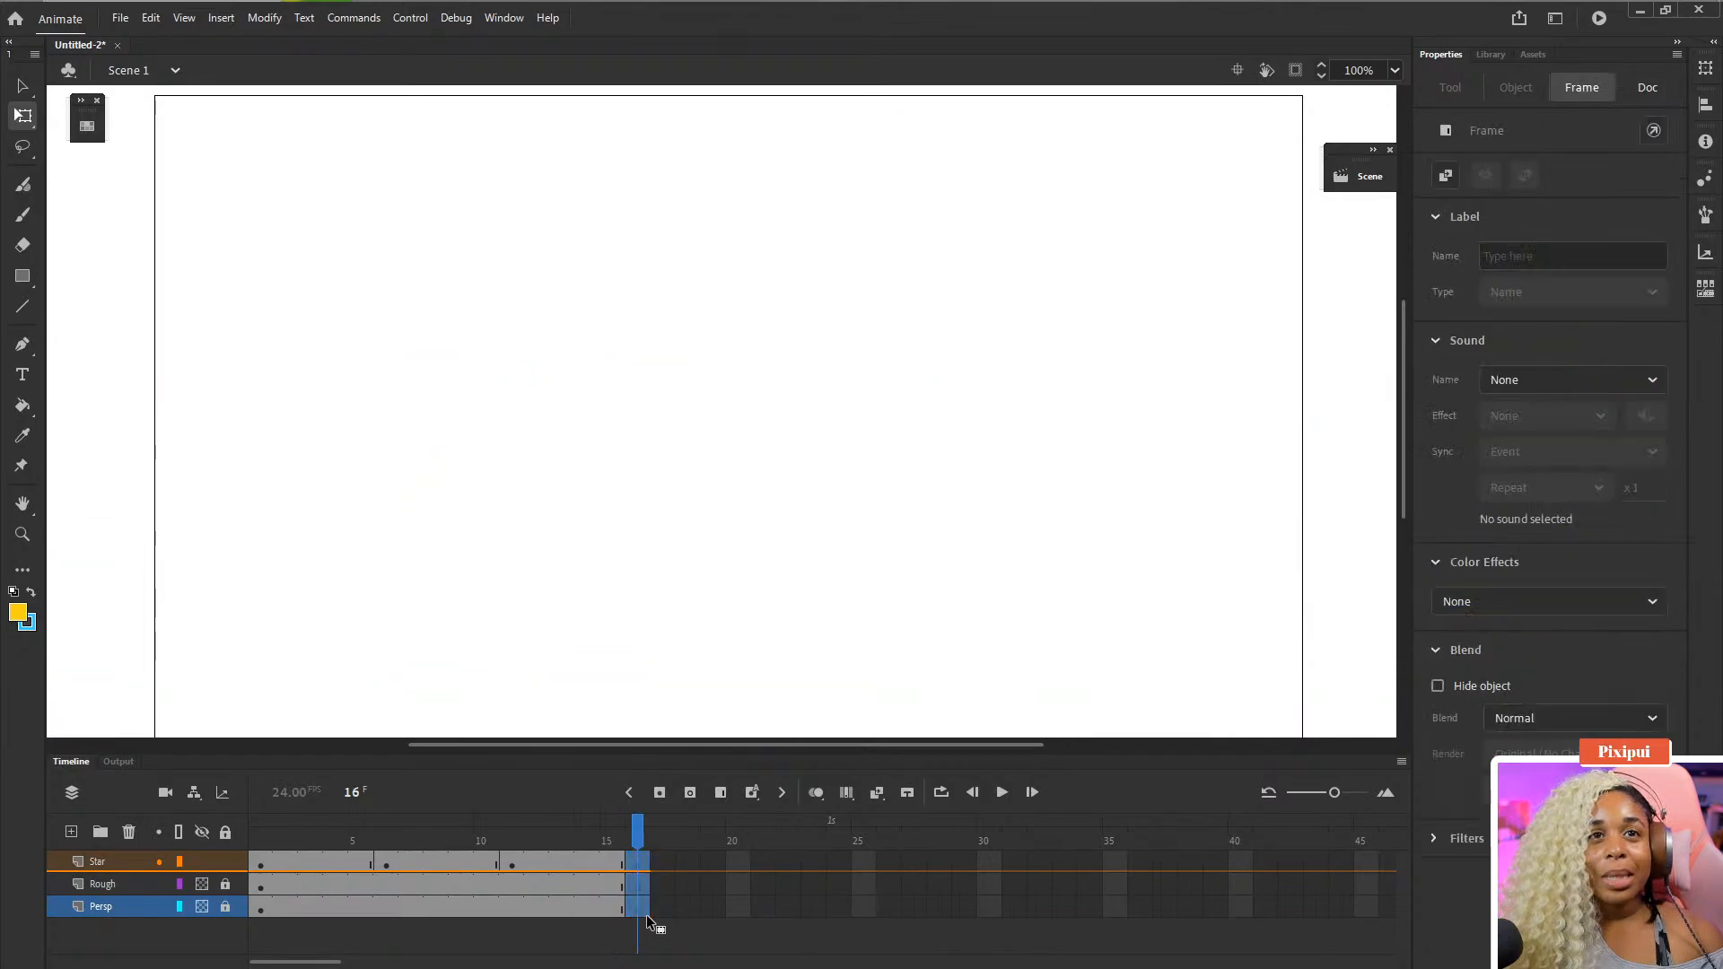
key("comma")
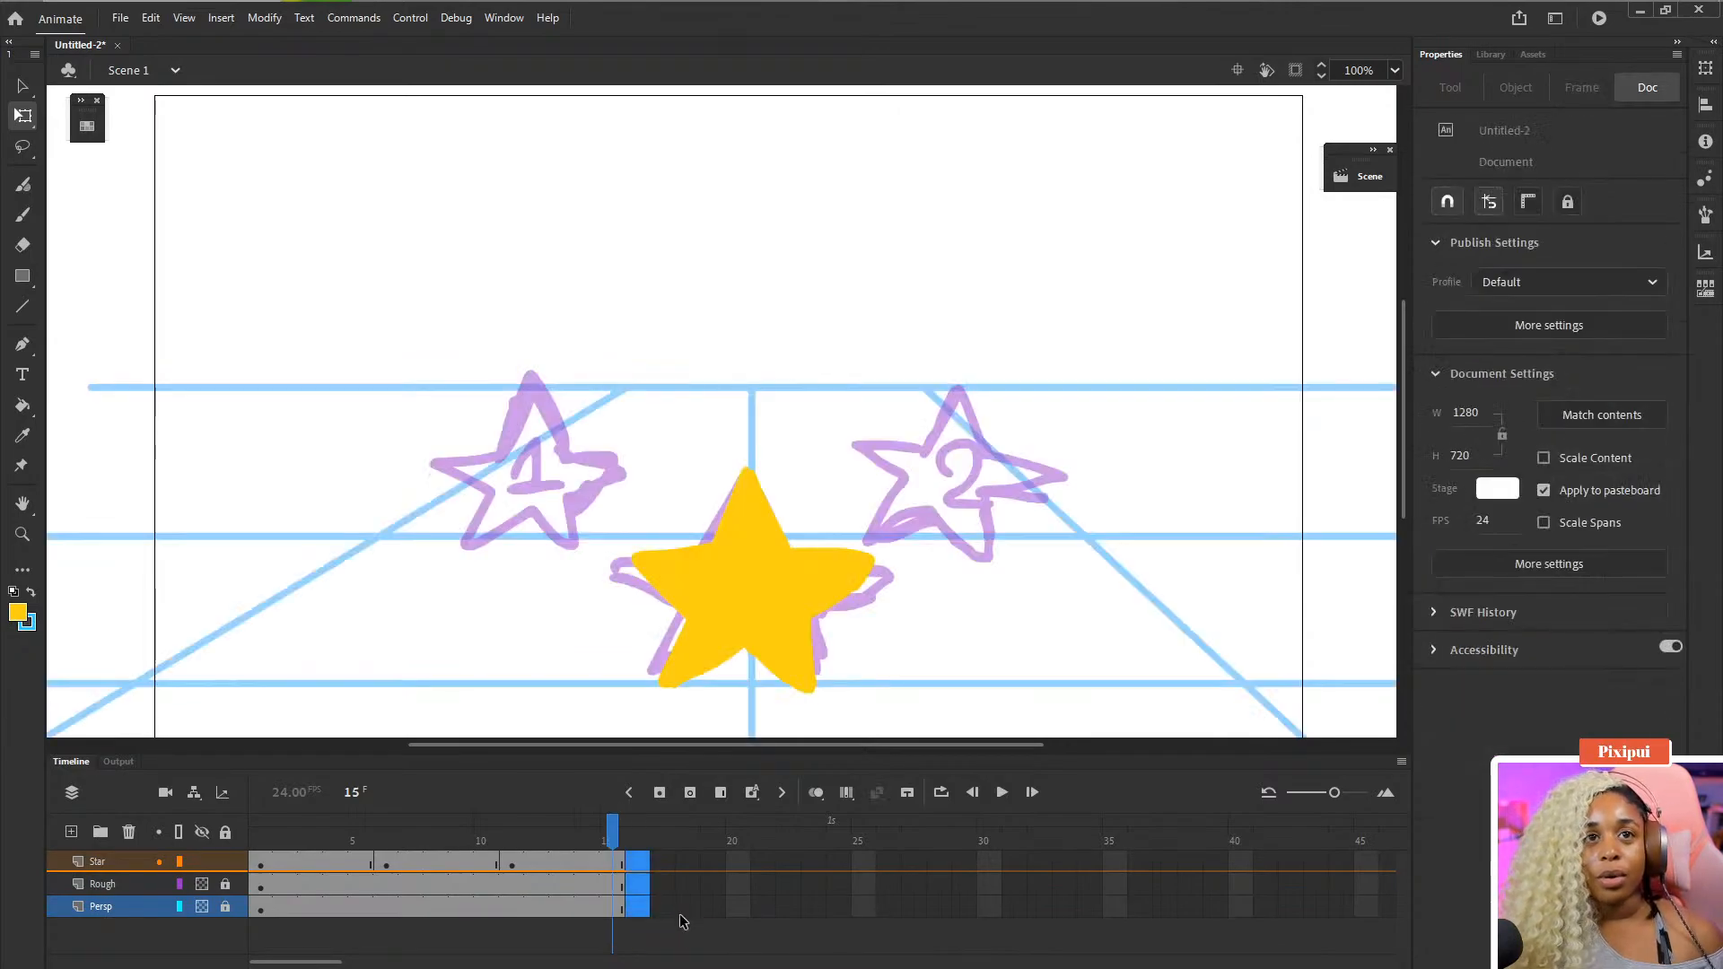
left_click(648, 863)
left_click(646, 874)
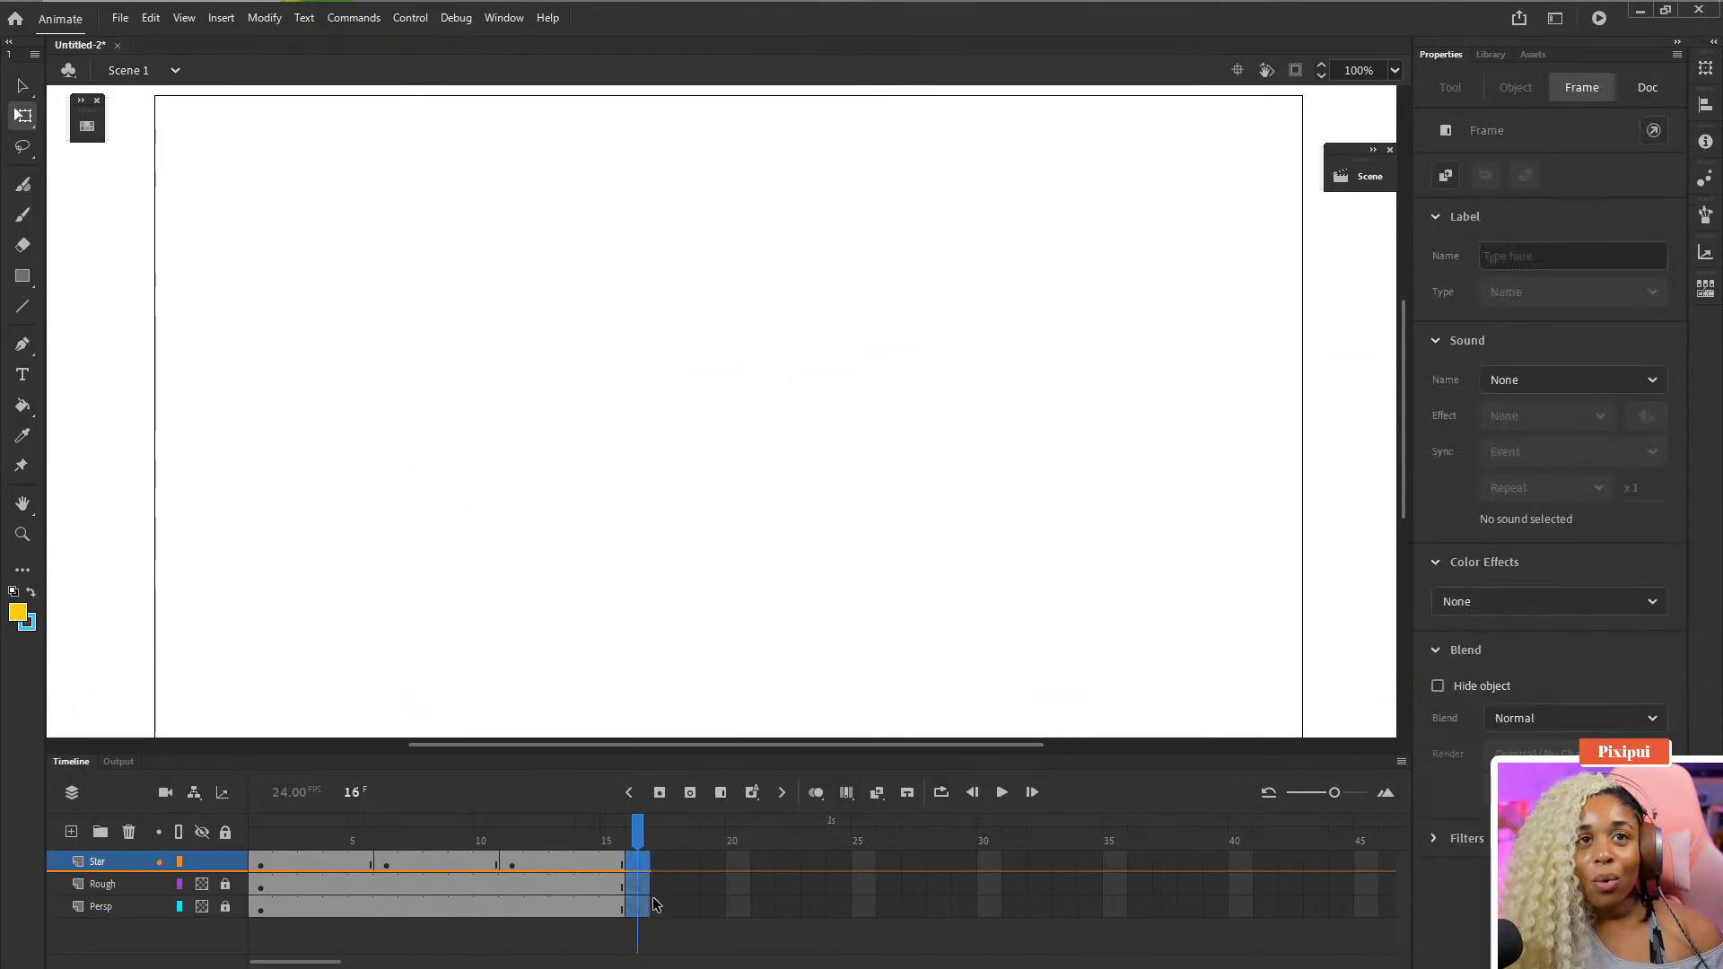
left_click(595, 884)
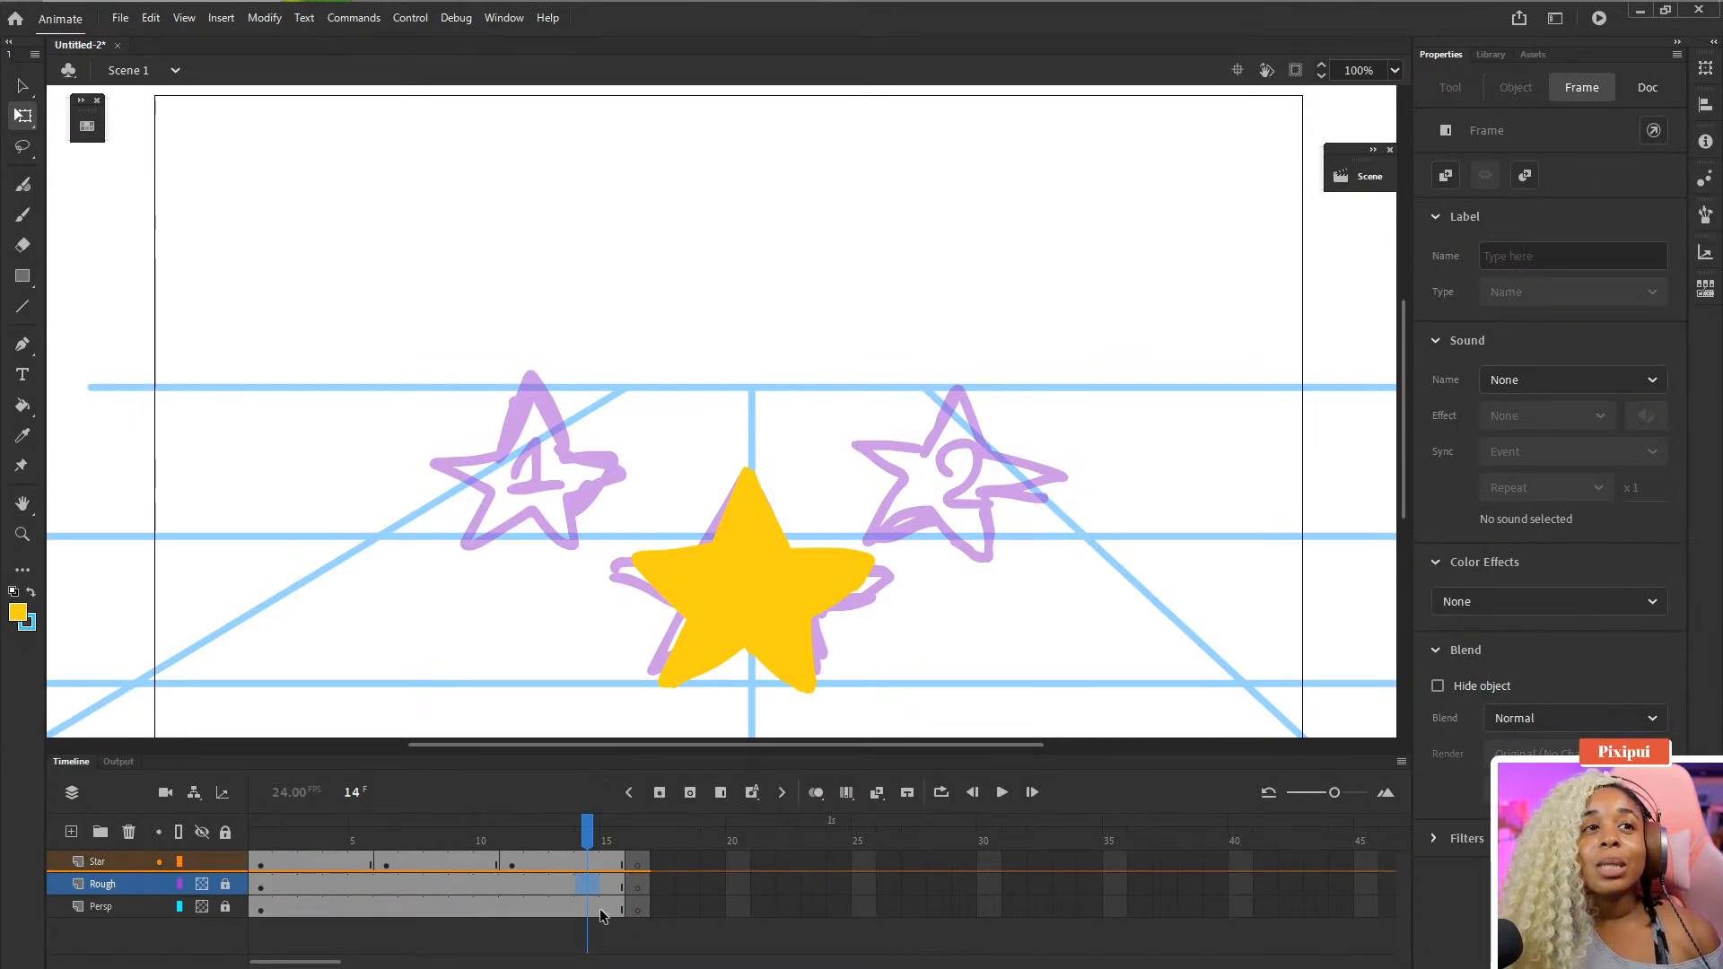
key("ctrl+z")
key("ctrl+z")
- Extend the Rough and Persp layers with inserted frames up to frame 20
left_click(617, 886)
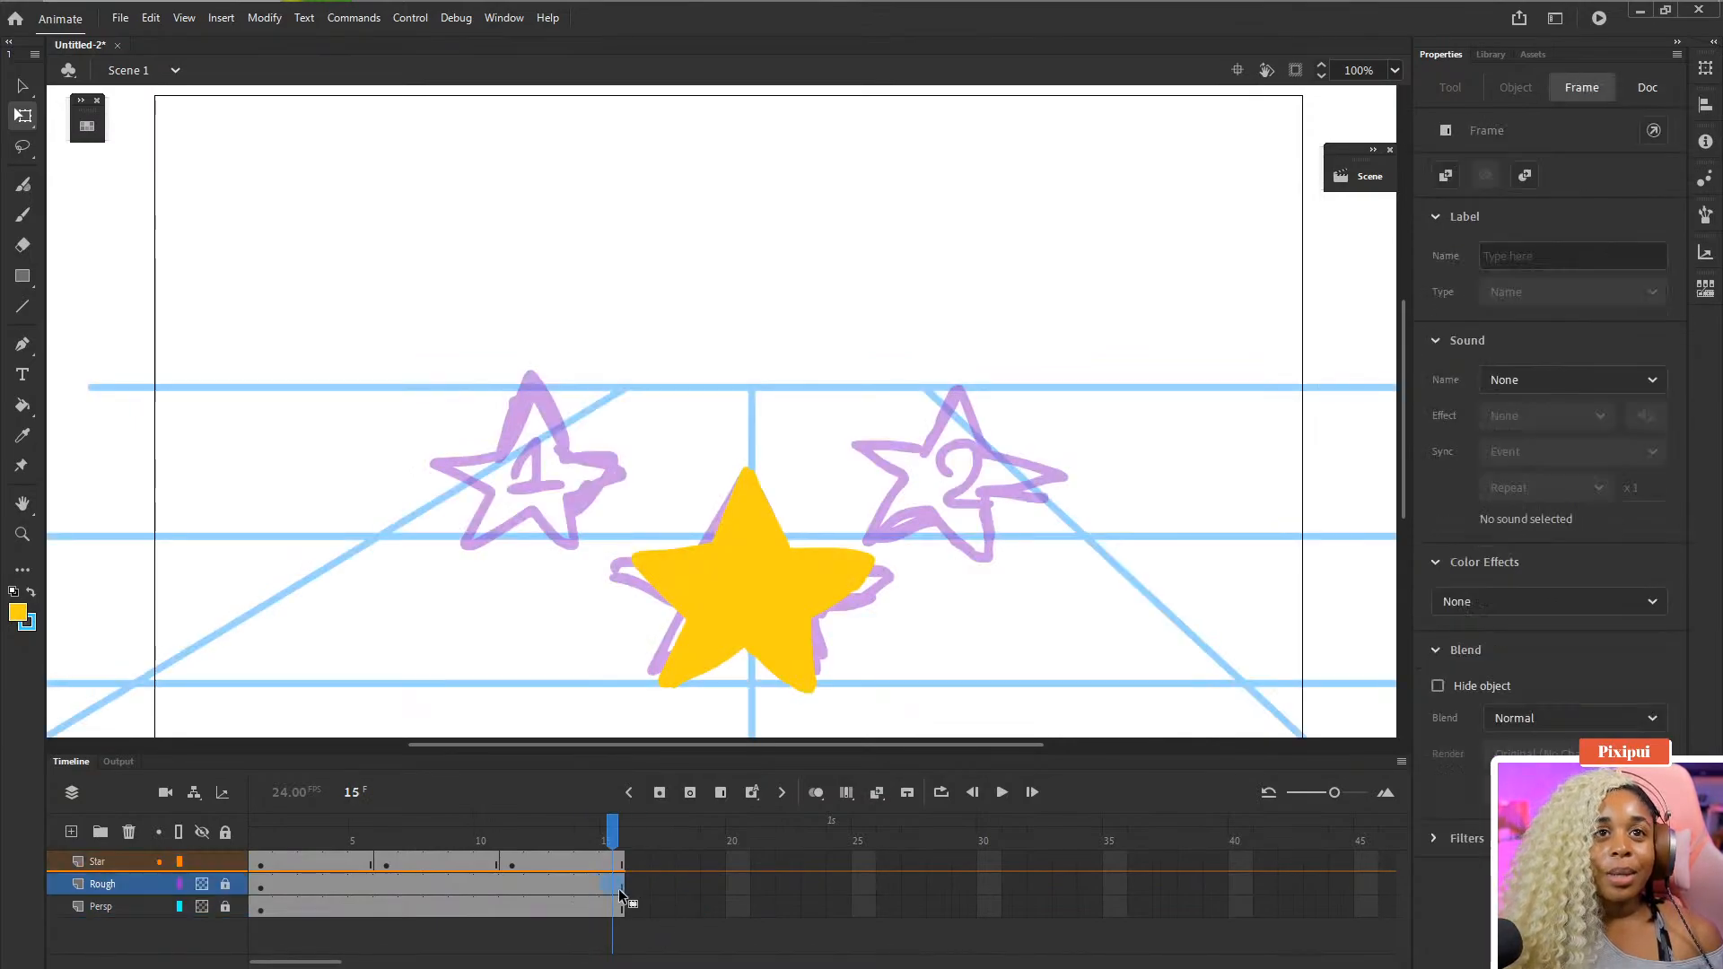
left_click(617, 908)
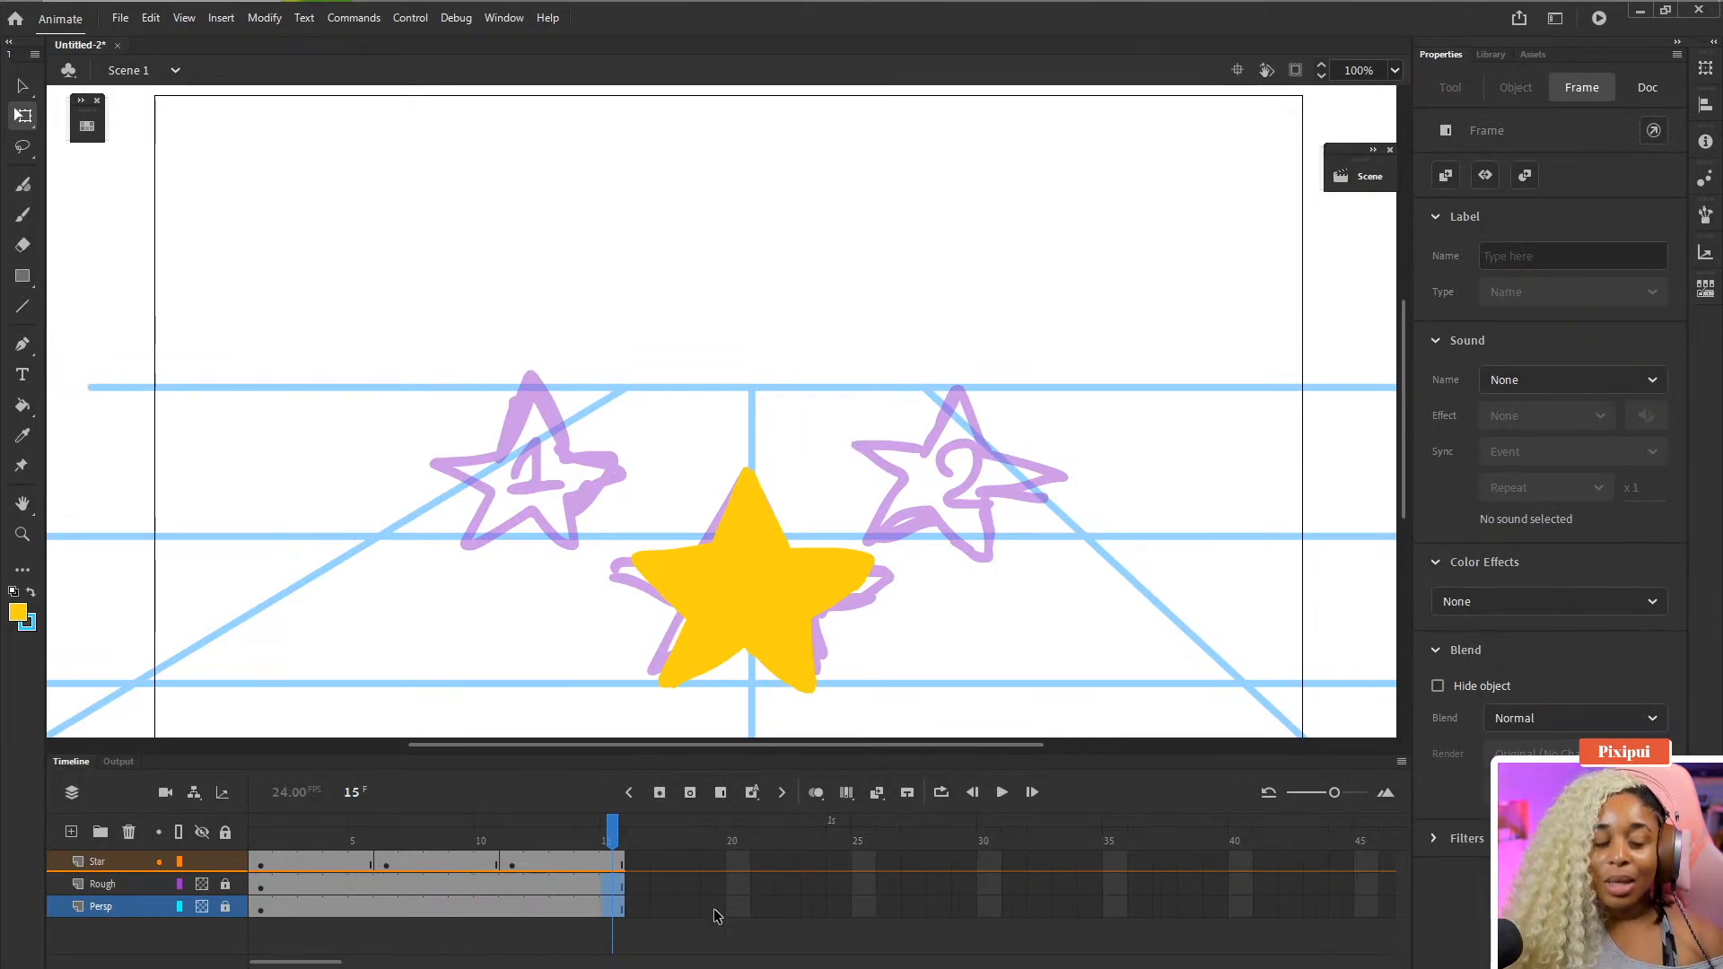
key("F5")
key("F5")
key("F5")
key("F5")
key("F5")
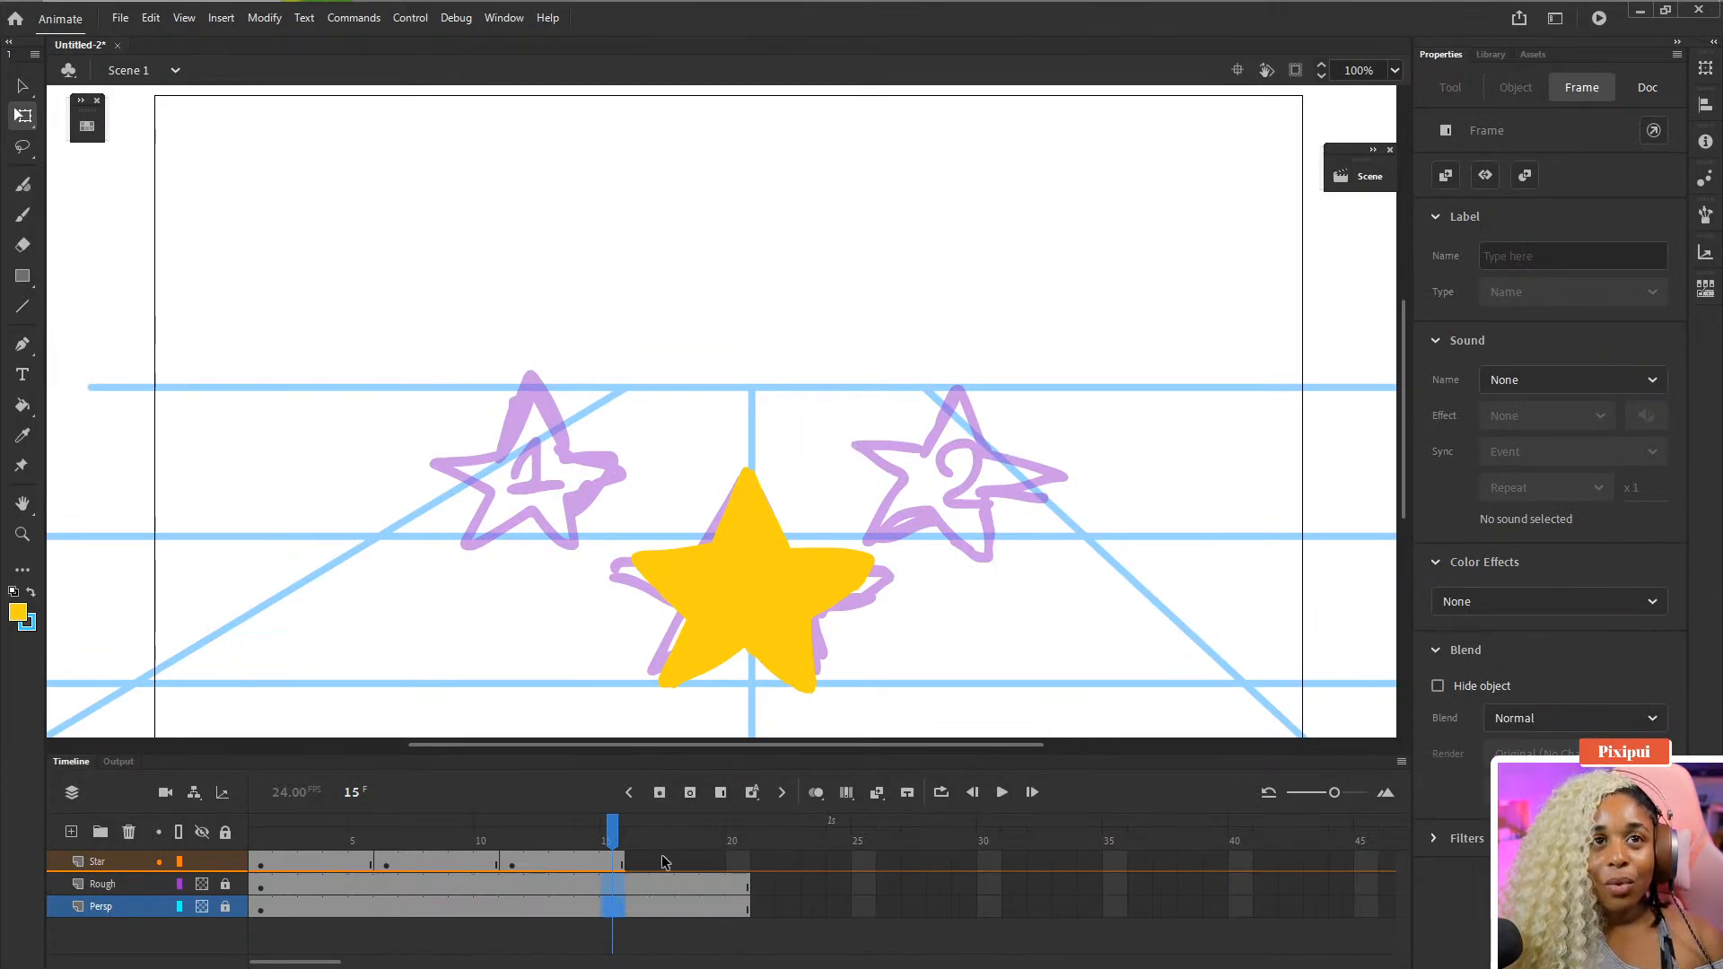
- Insert a blank keyframe at frame 16 on the Star layer and extend that layer to frame 20
left_click(655, 861)
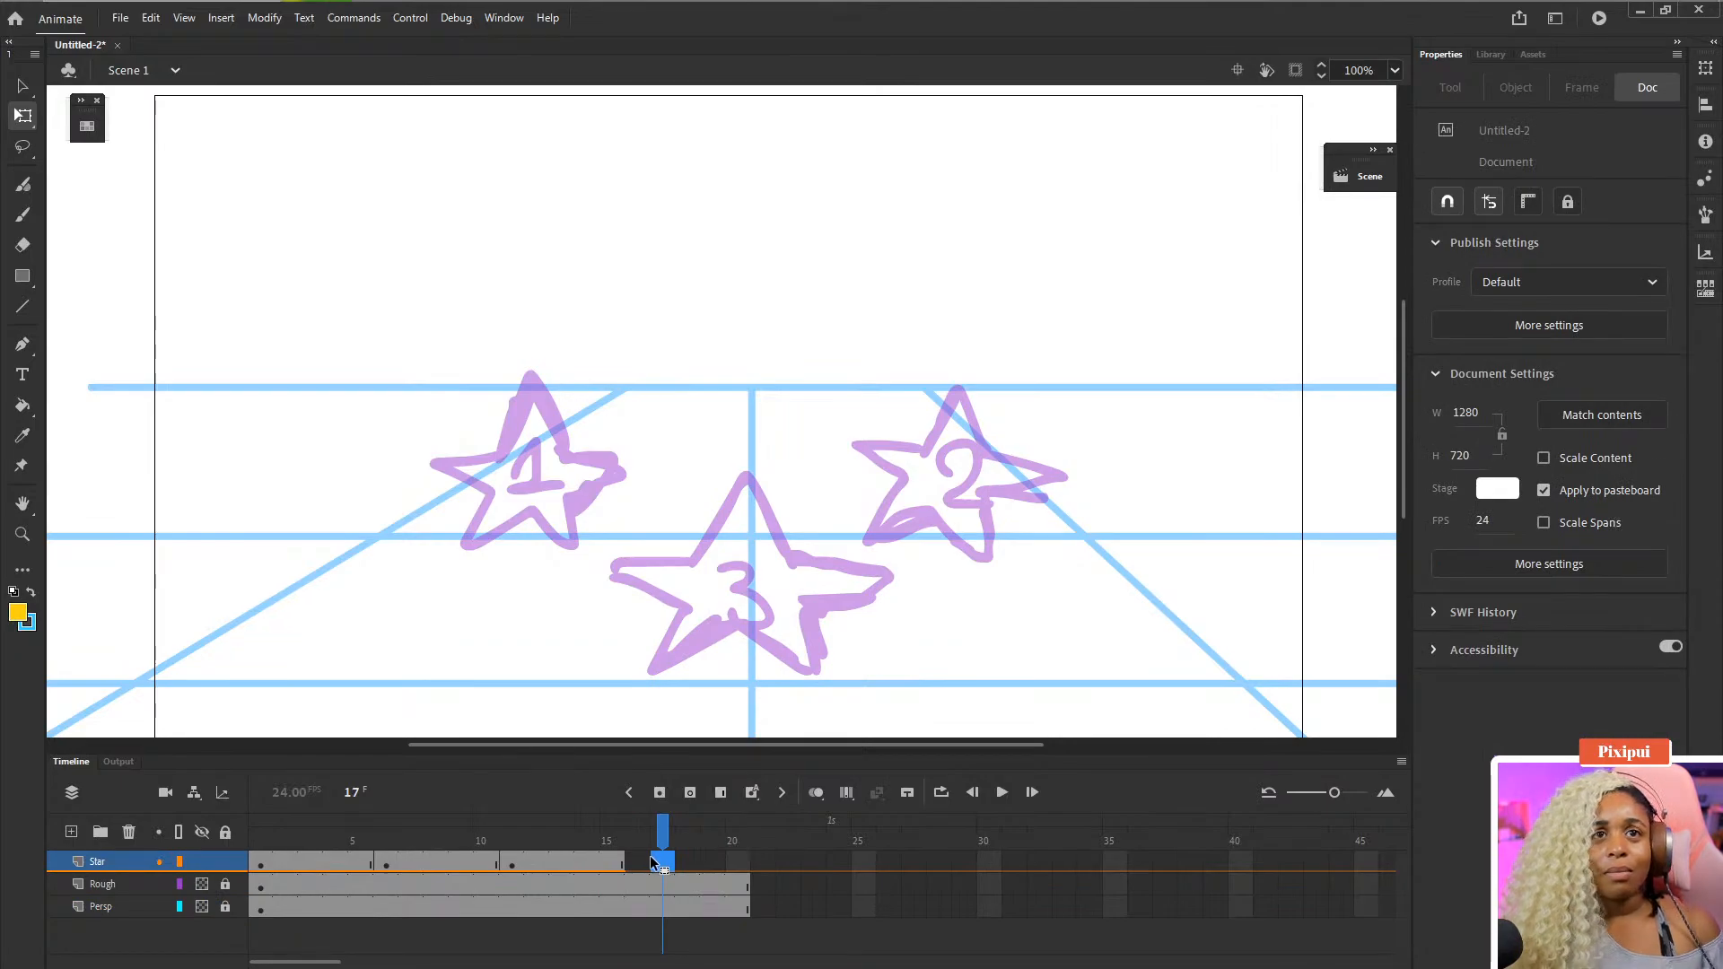
left_click(633, 861)
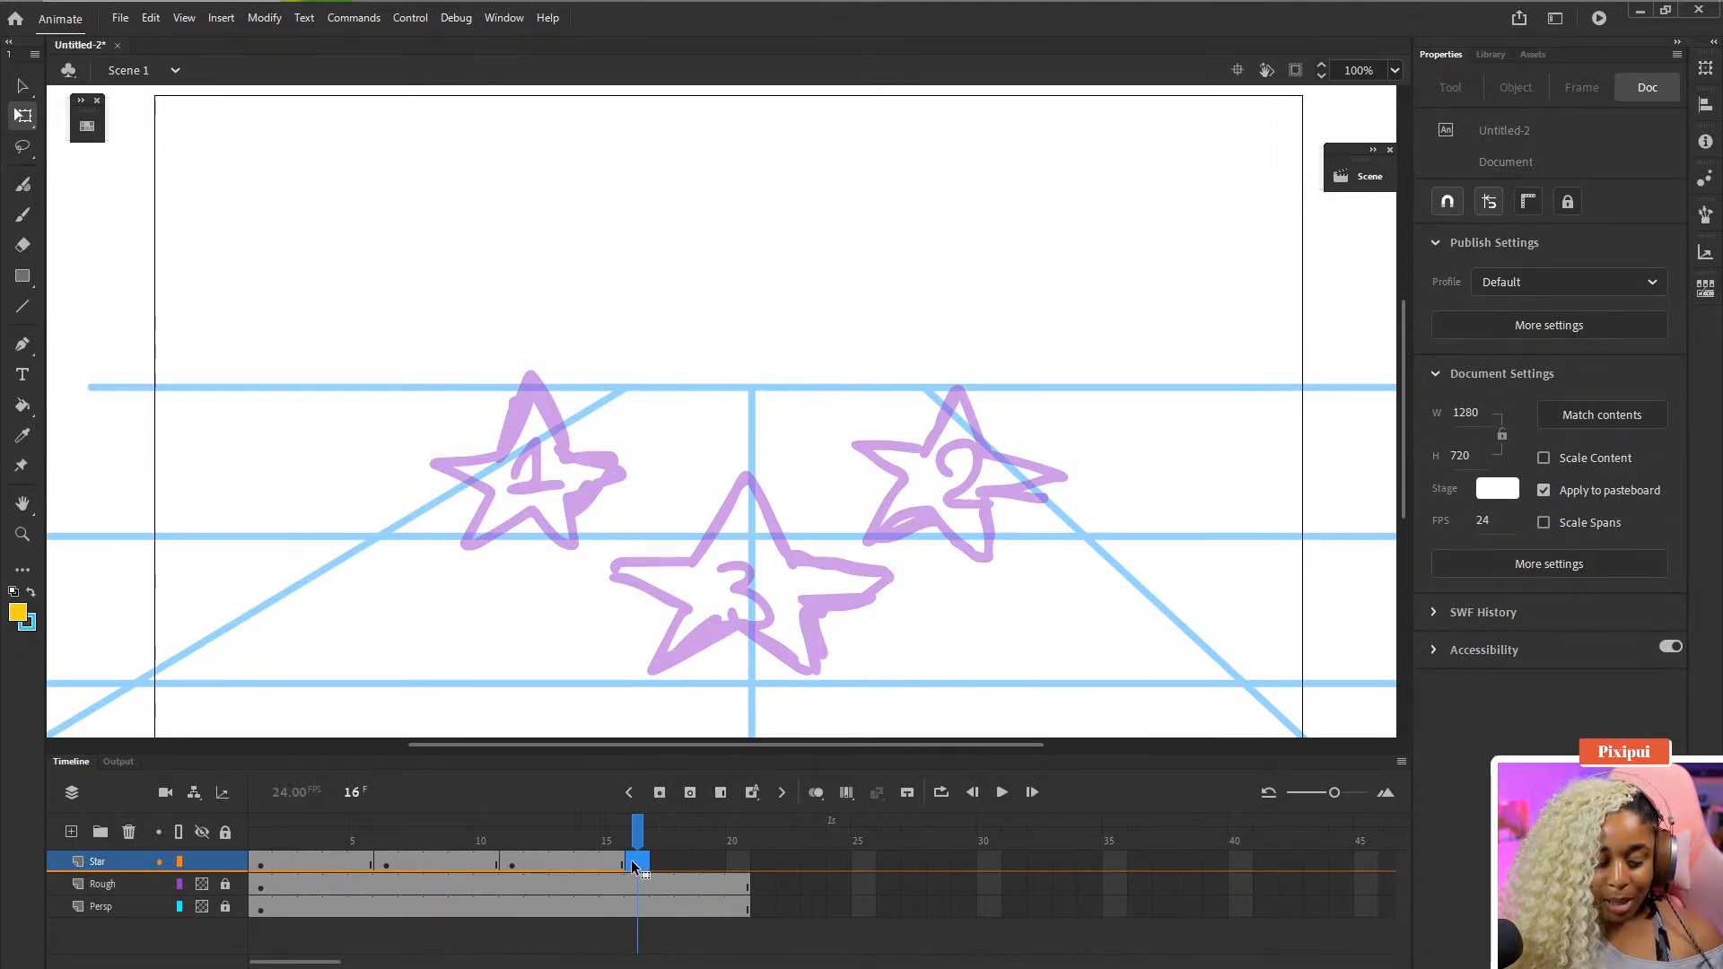
key("F7")
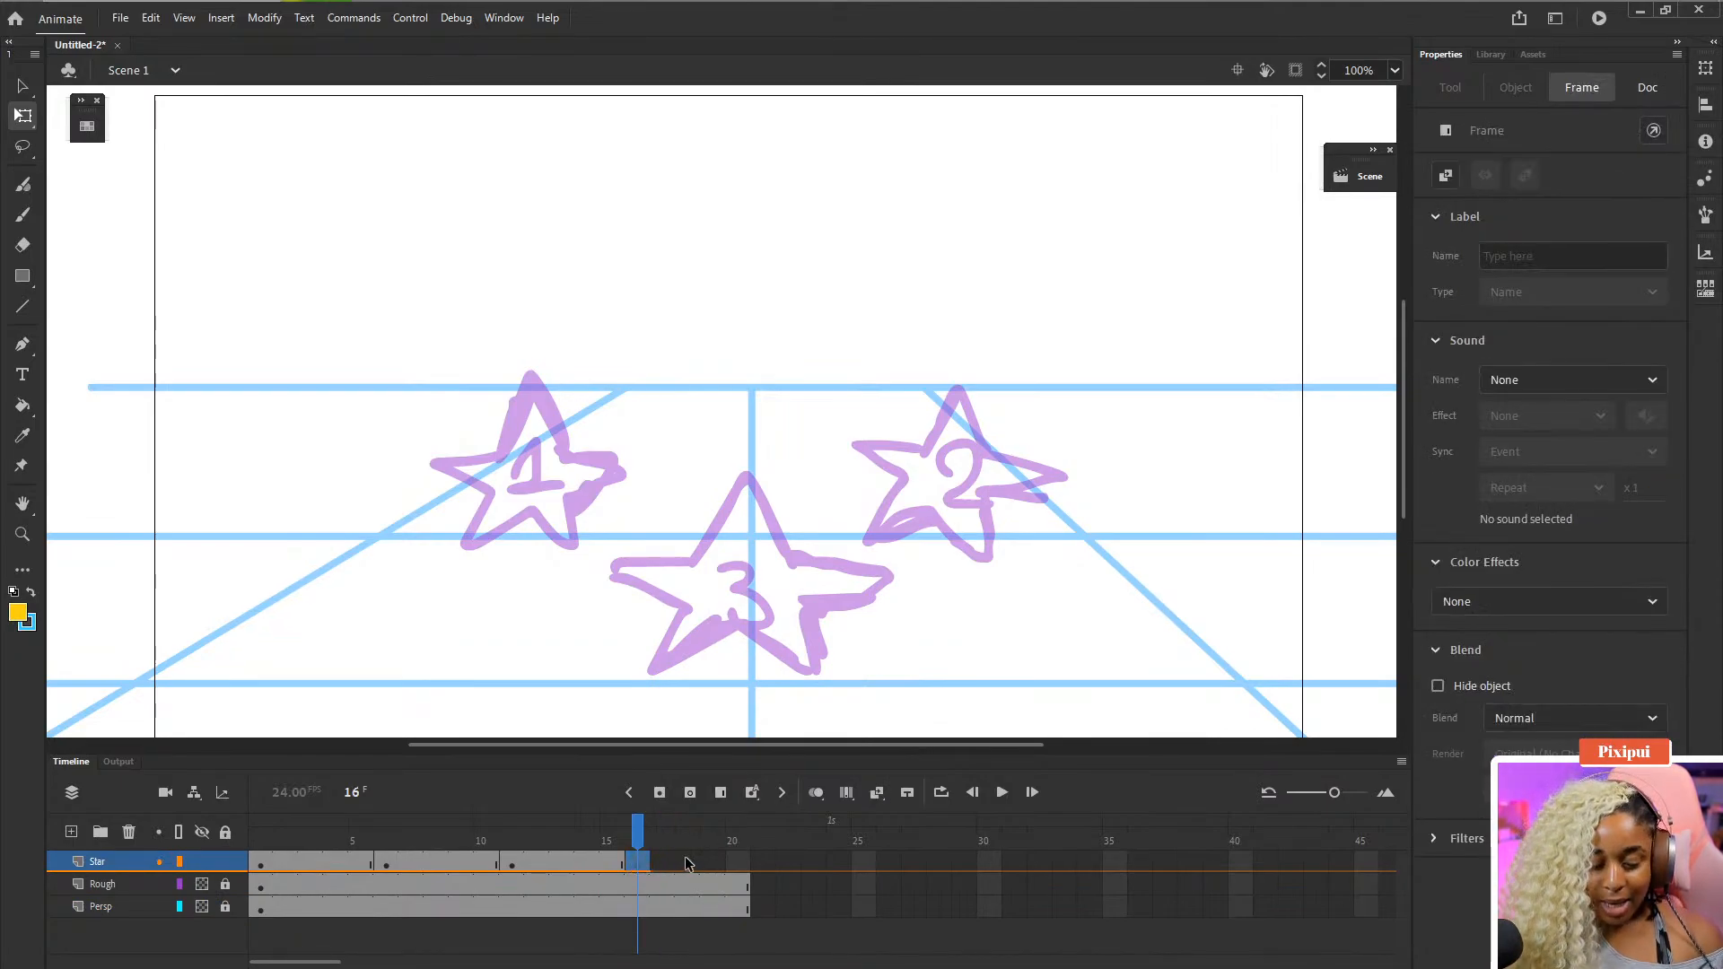
left_click(673, 859)
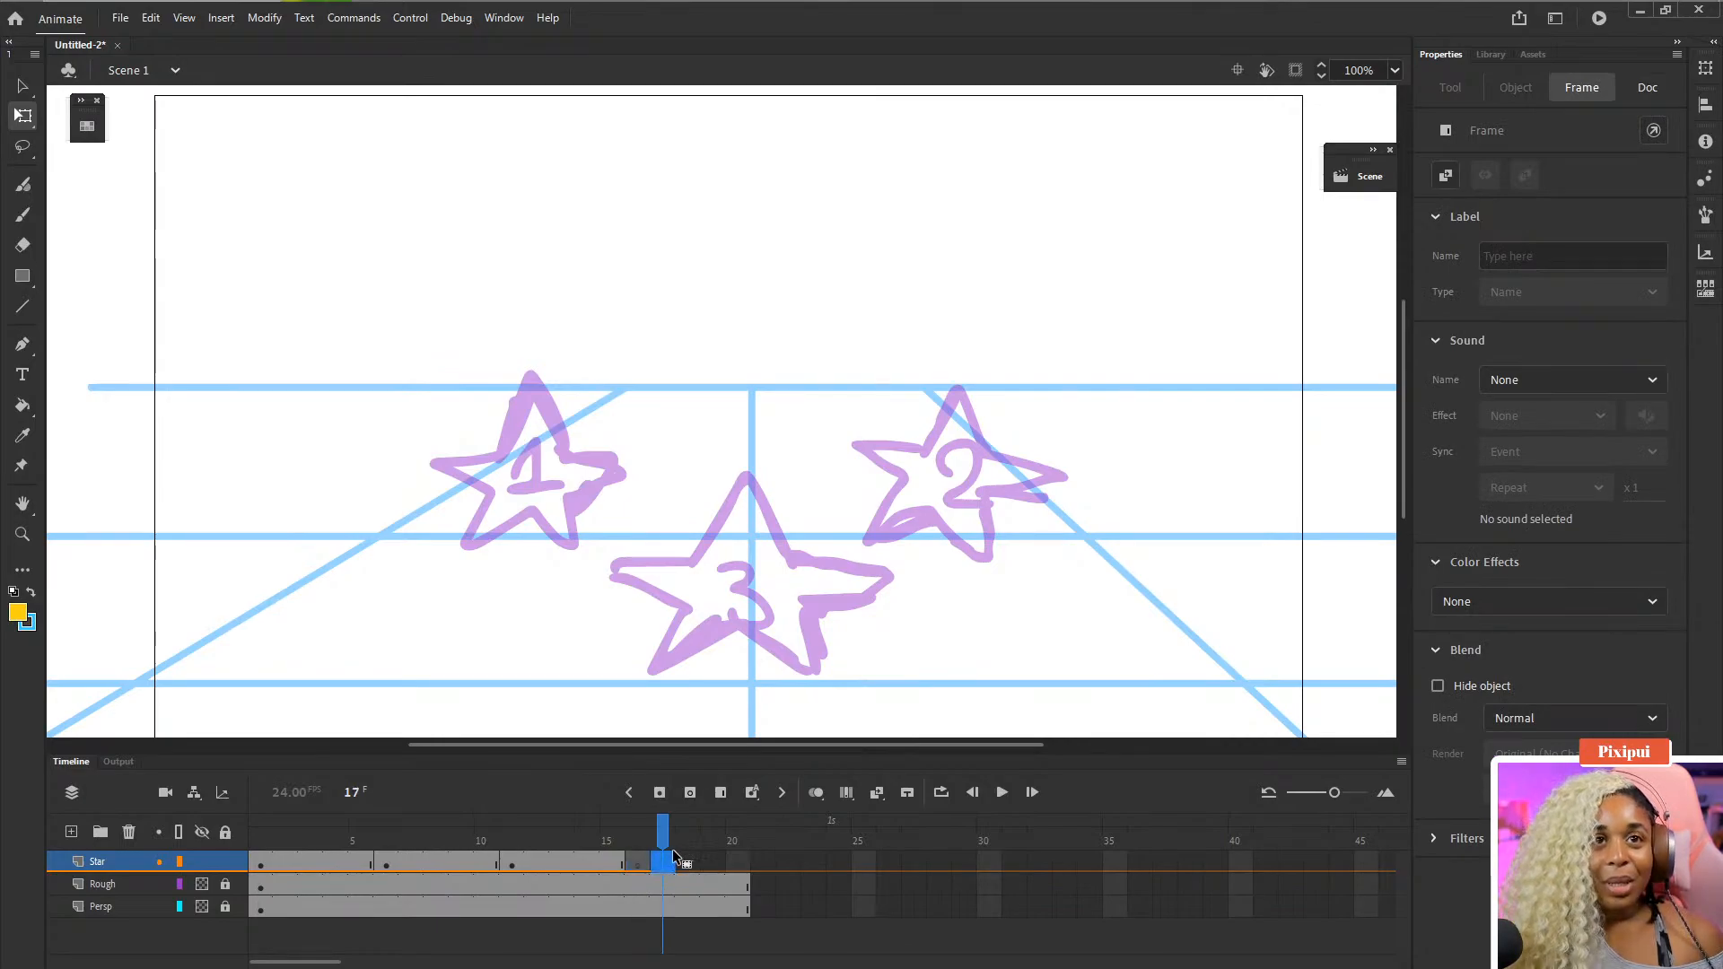
left_click(646, 864)
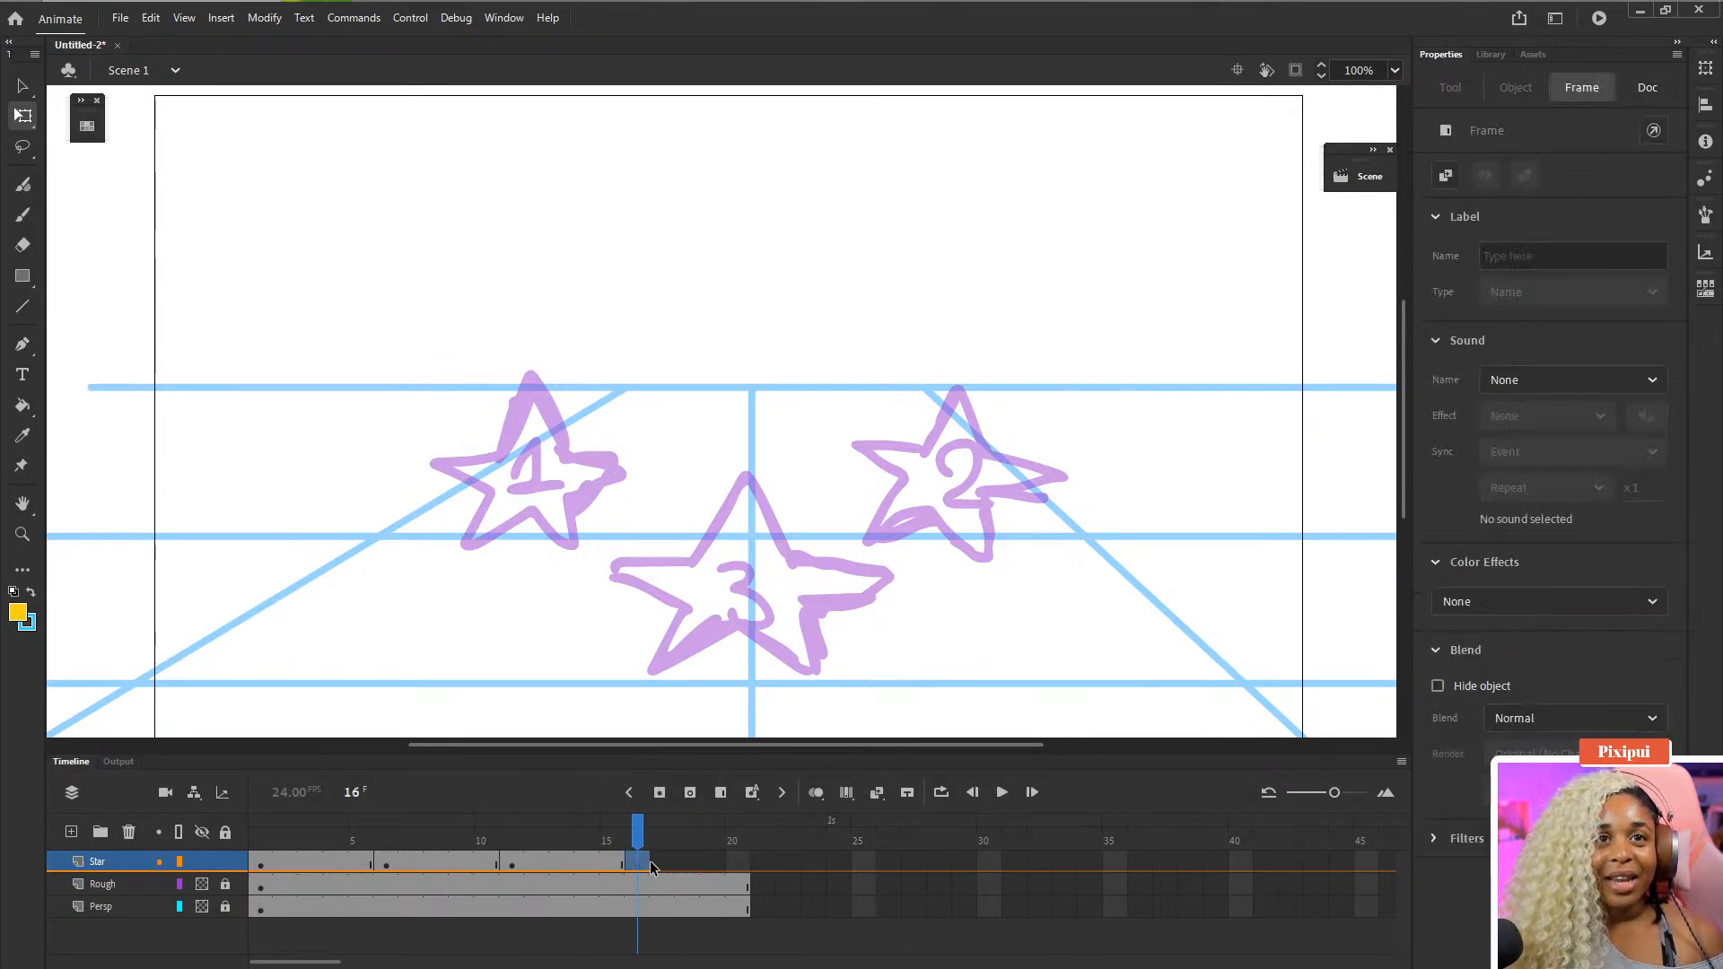
key("ctrl+minus")
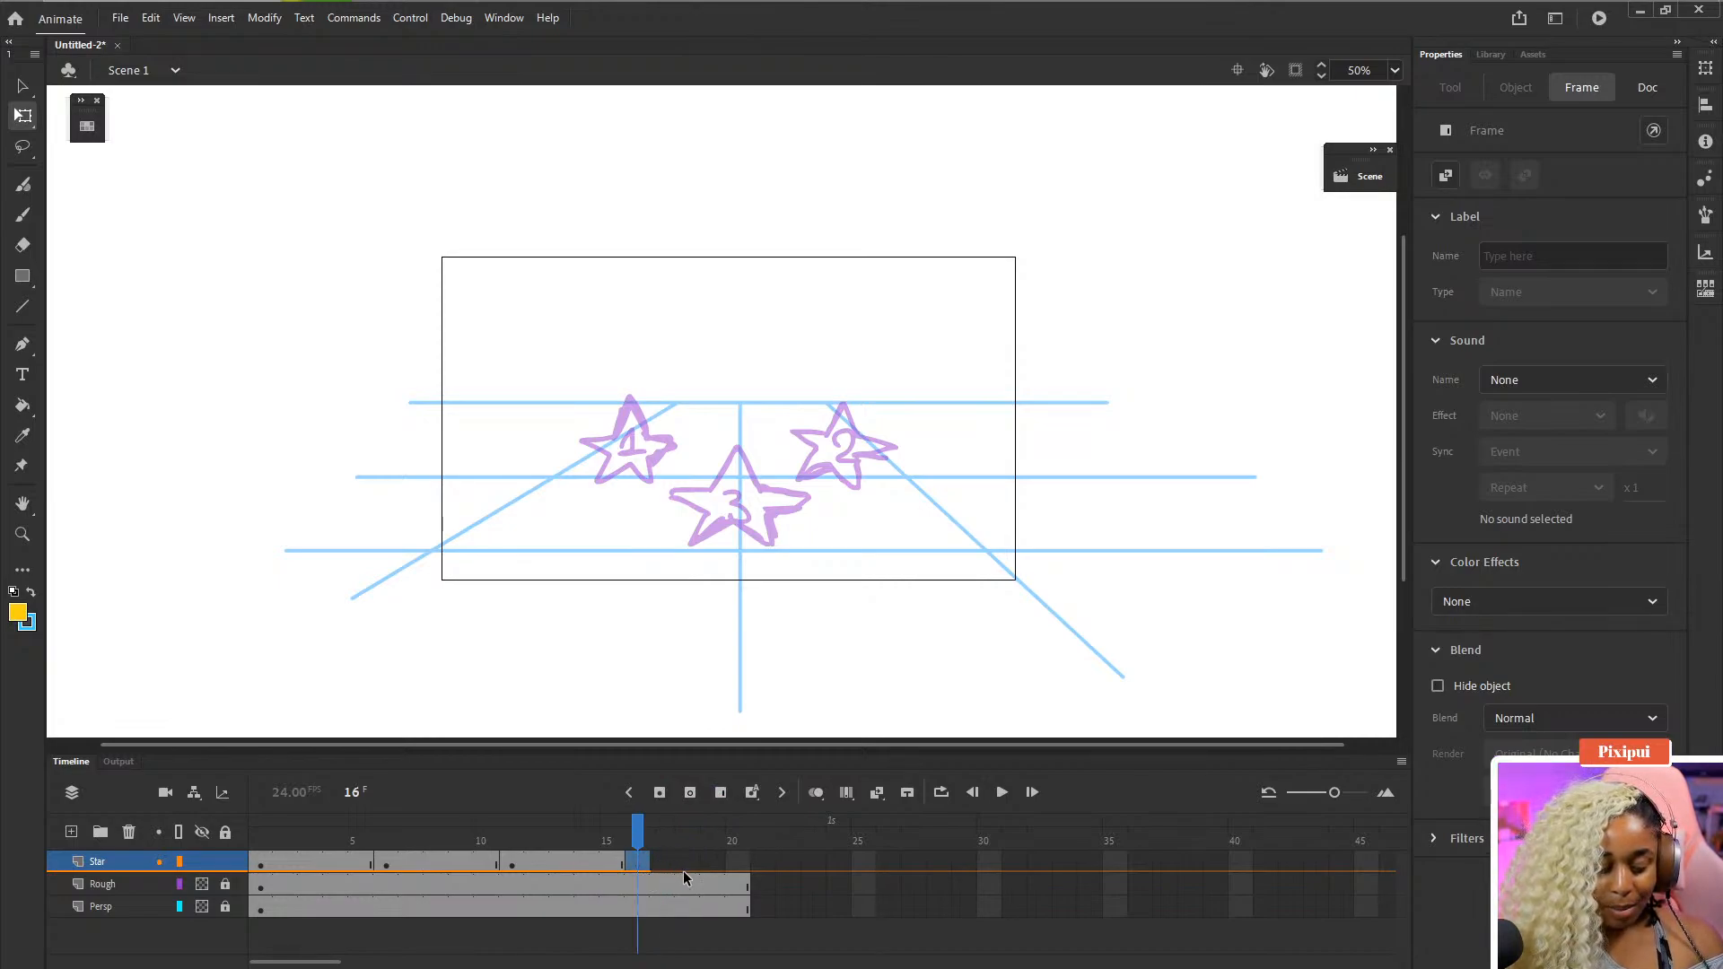
key("F5")
key("F5")
key("F5")
key("F5")
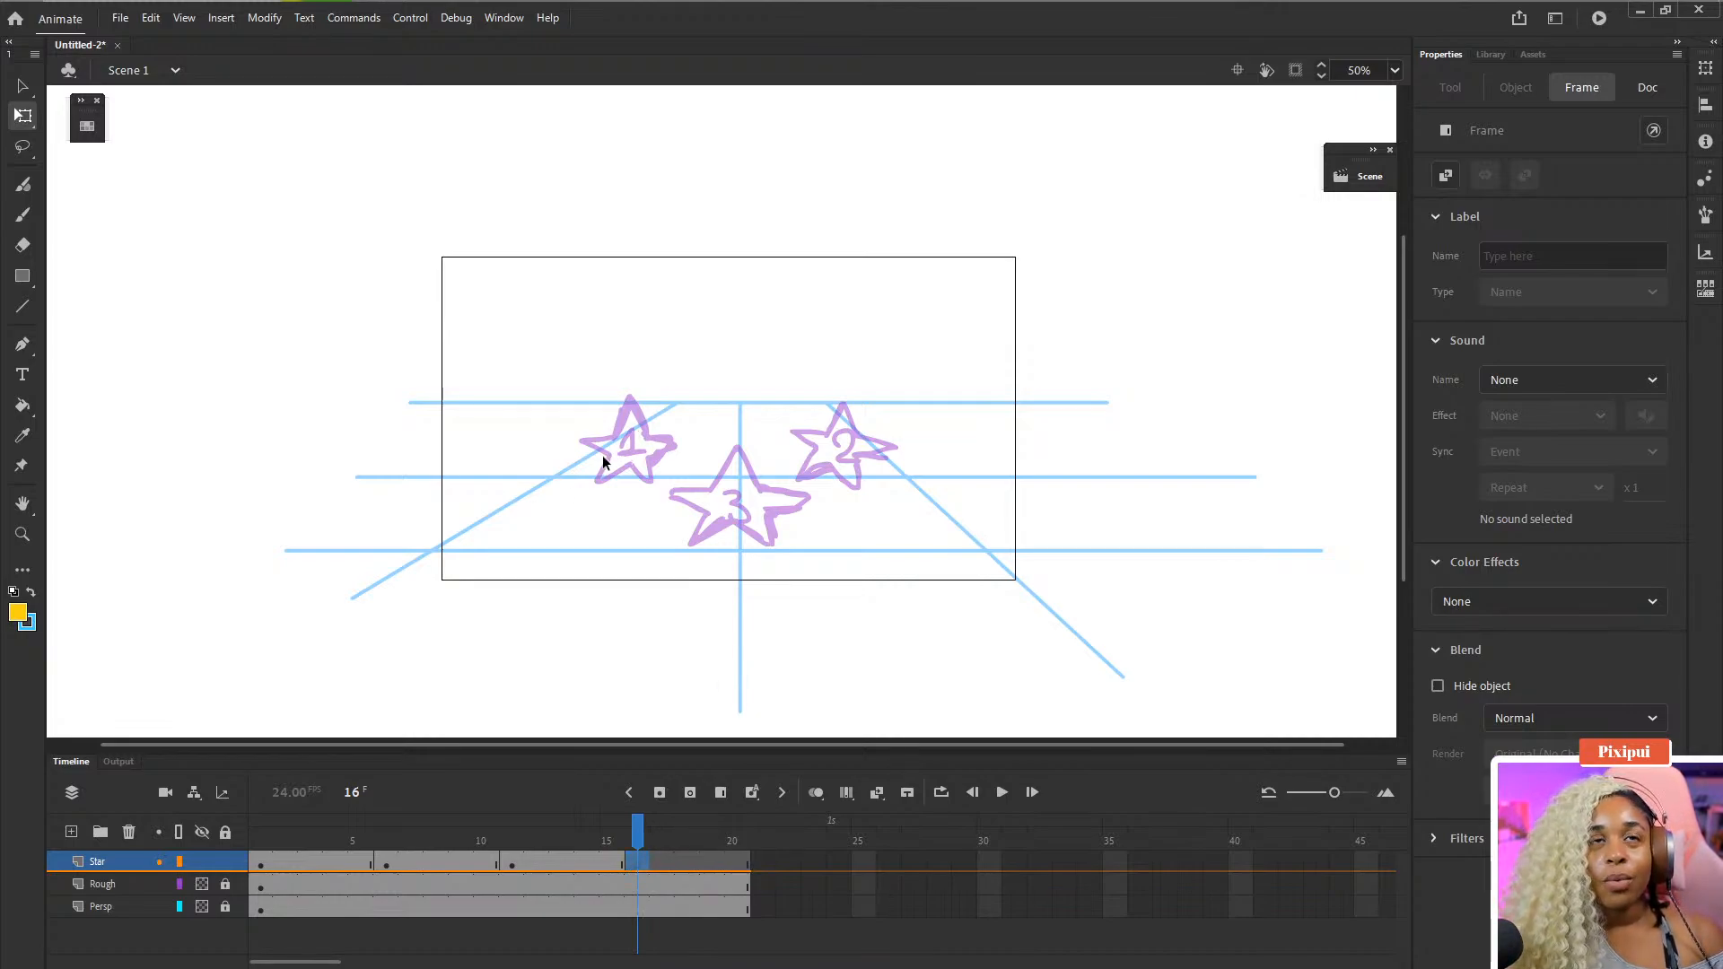
- Copy the Star layer's frame 1 keyframe with star 1 and paste it at frame 16
left_click_drag(628, 475, 611, 439)
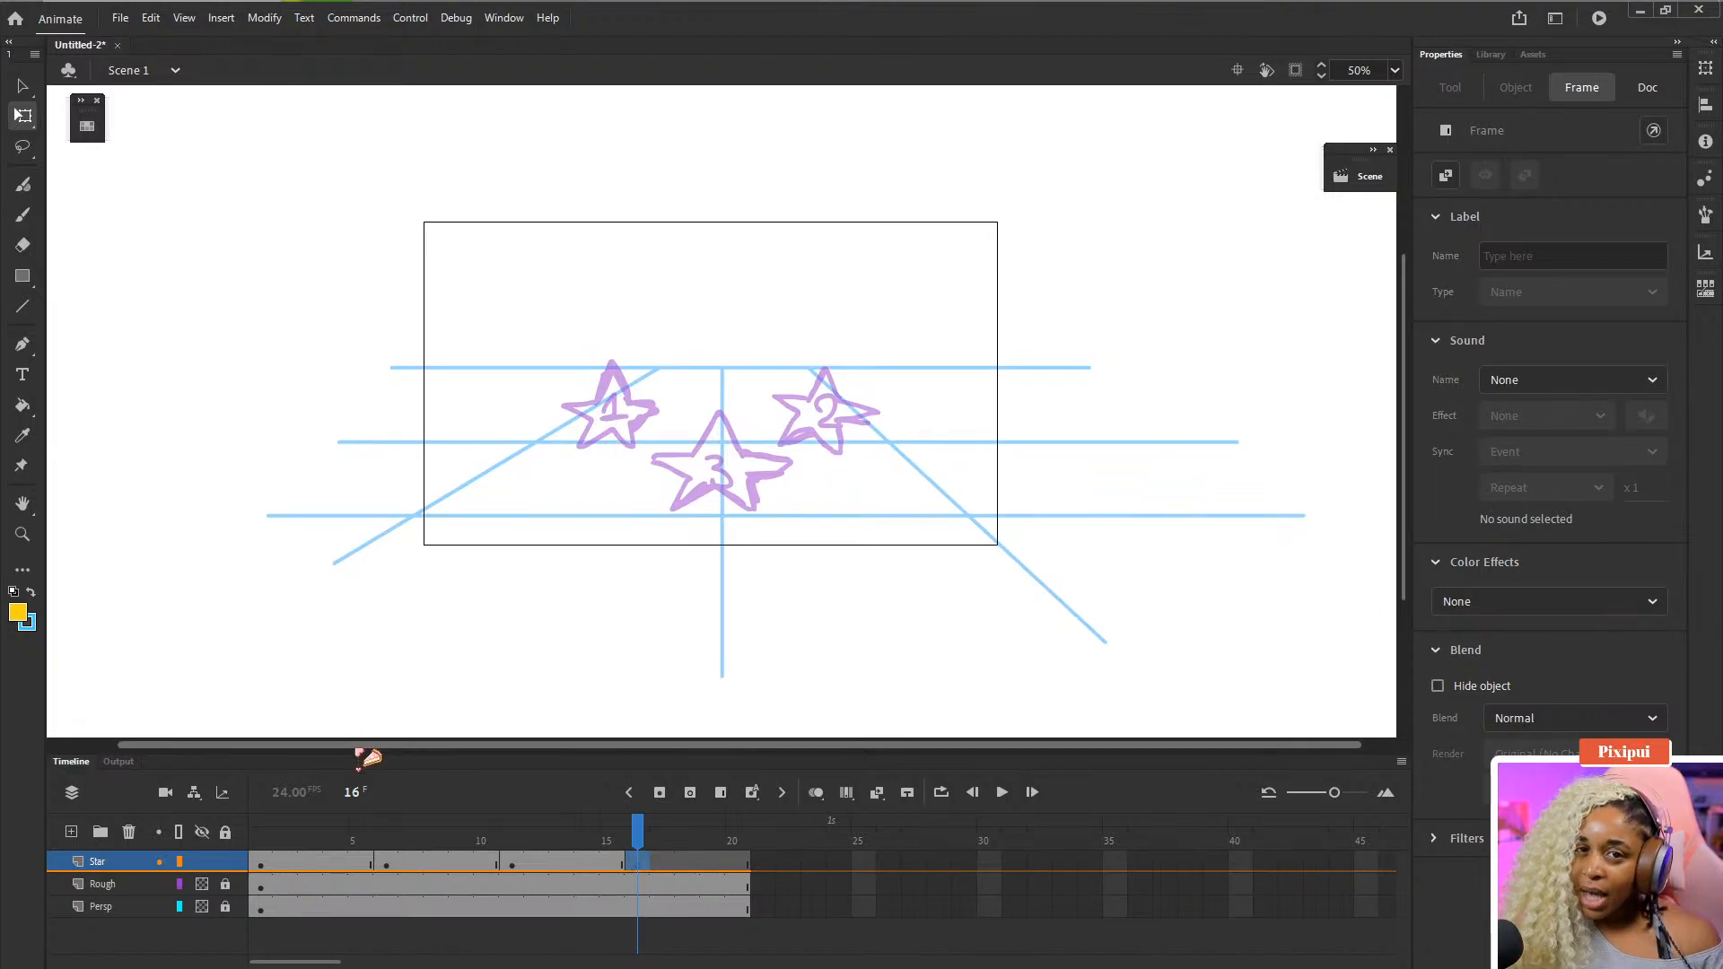
left_click(261, 860)
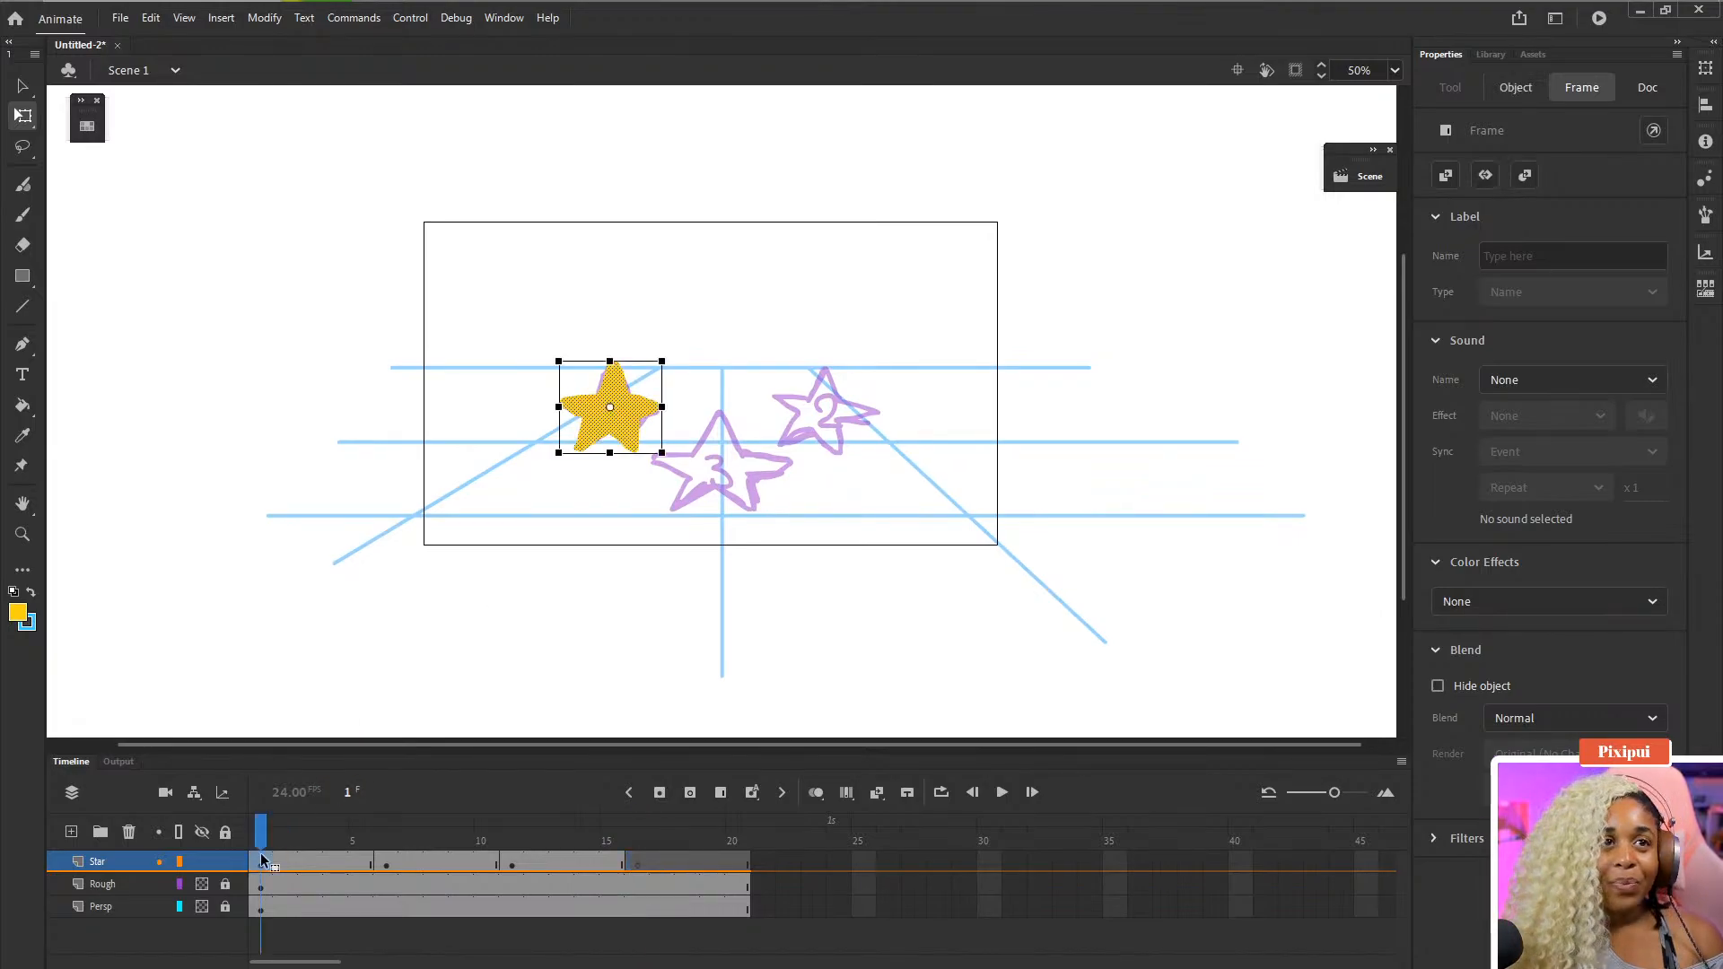
right_click(263, 862)
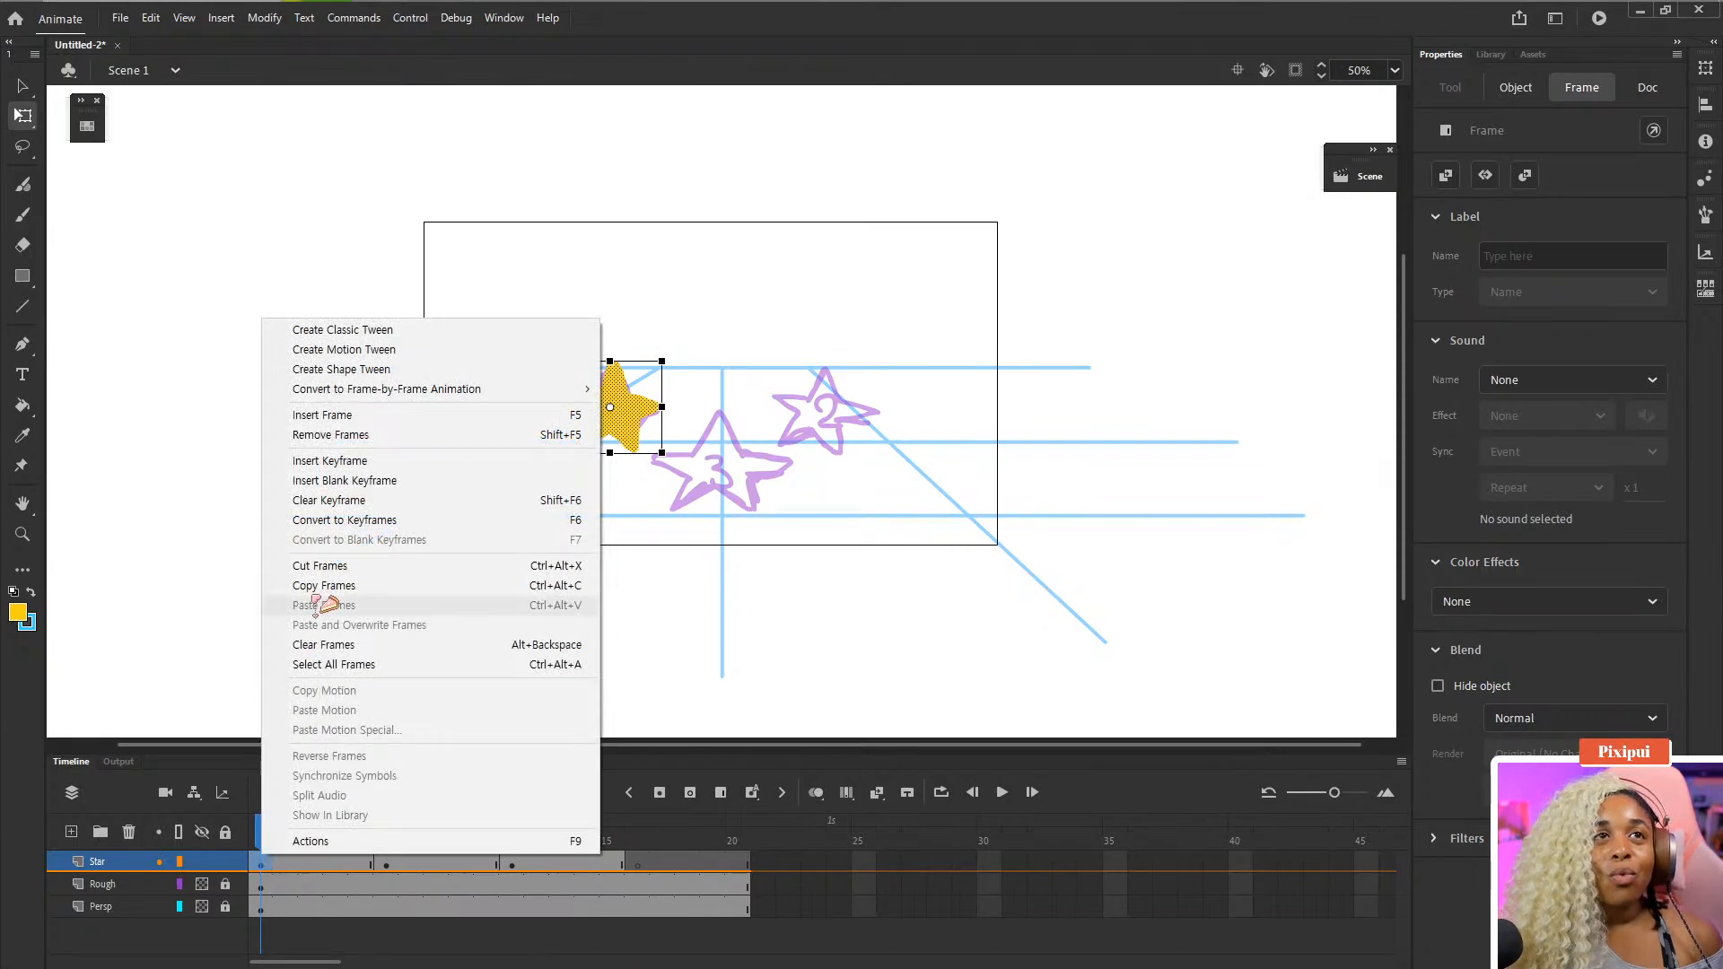
left_click(375, 586)
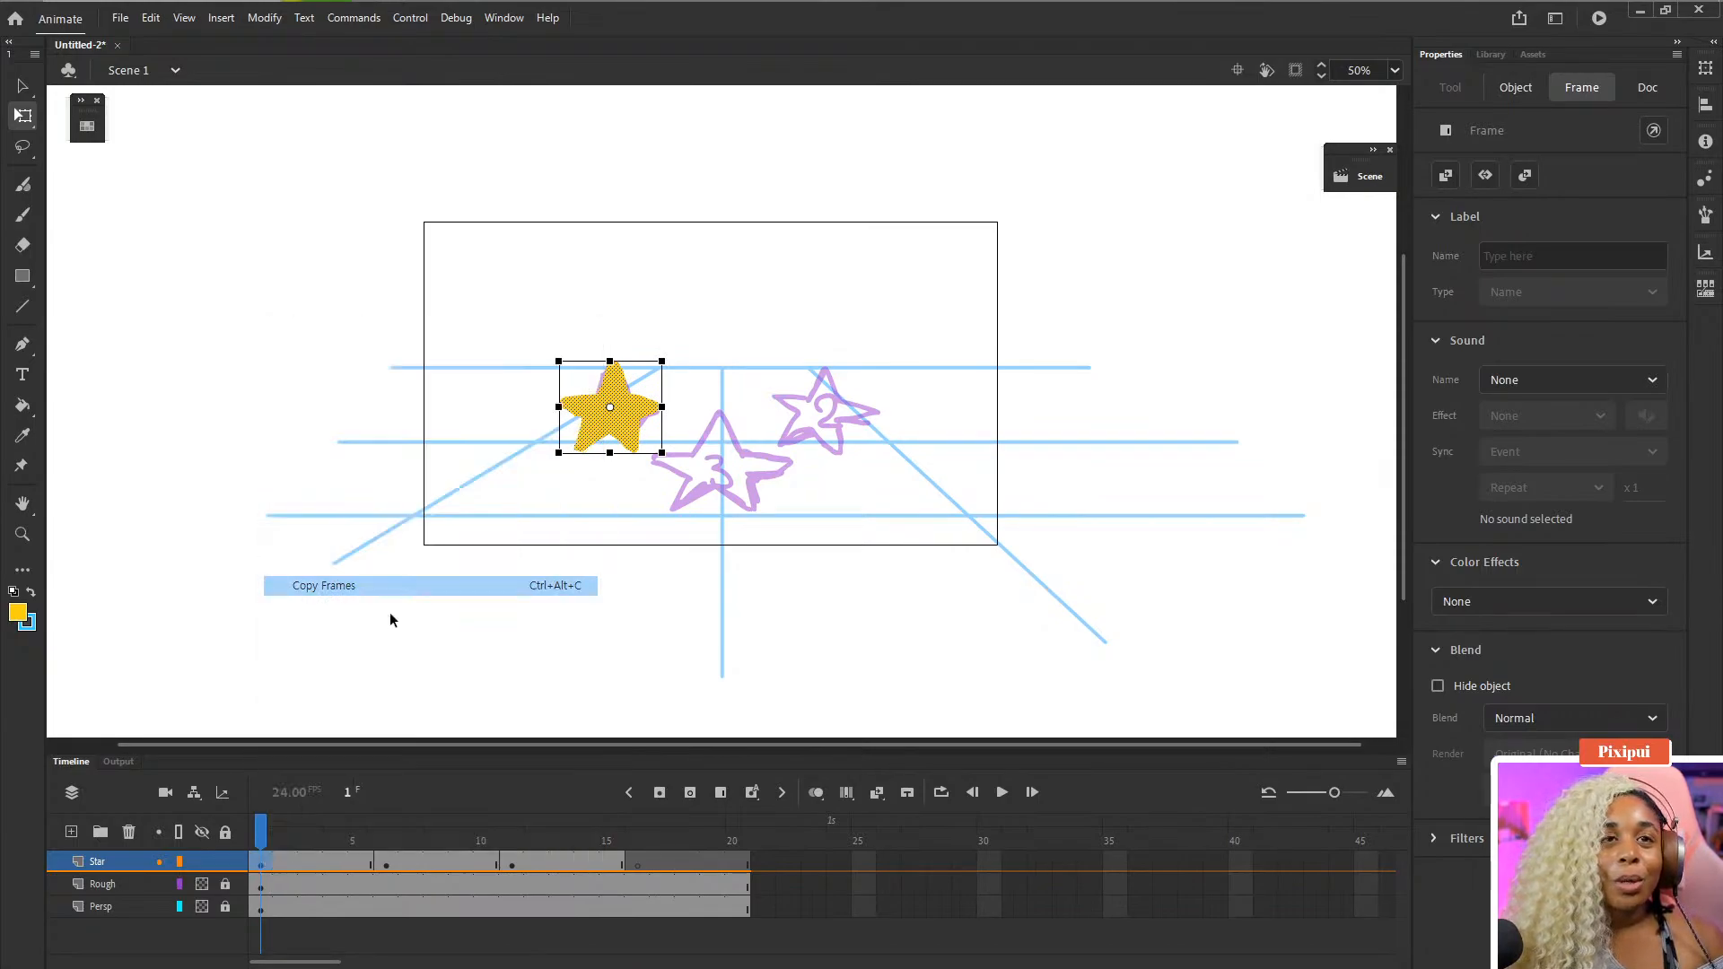
right_click(638, 863)
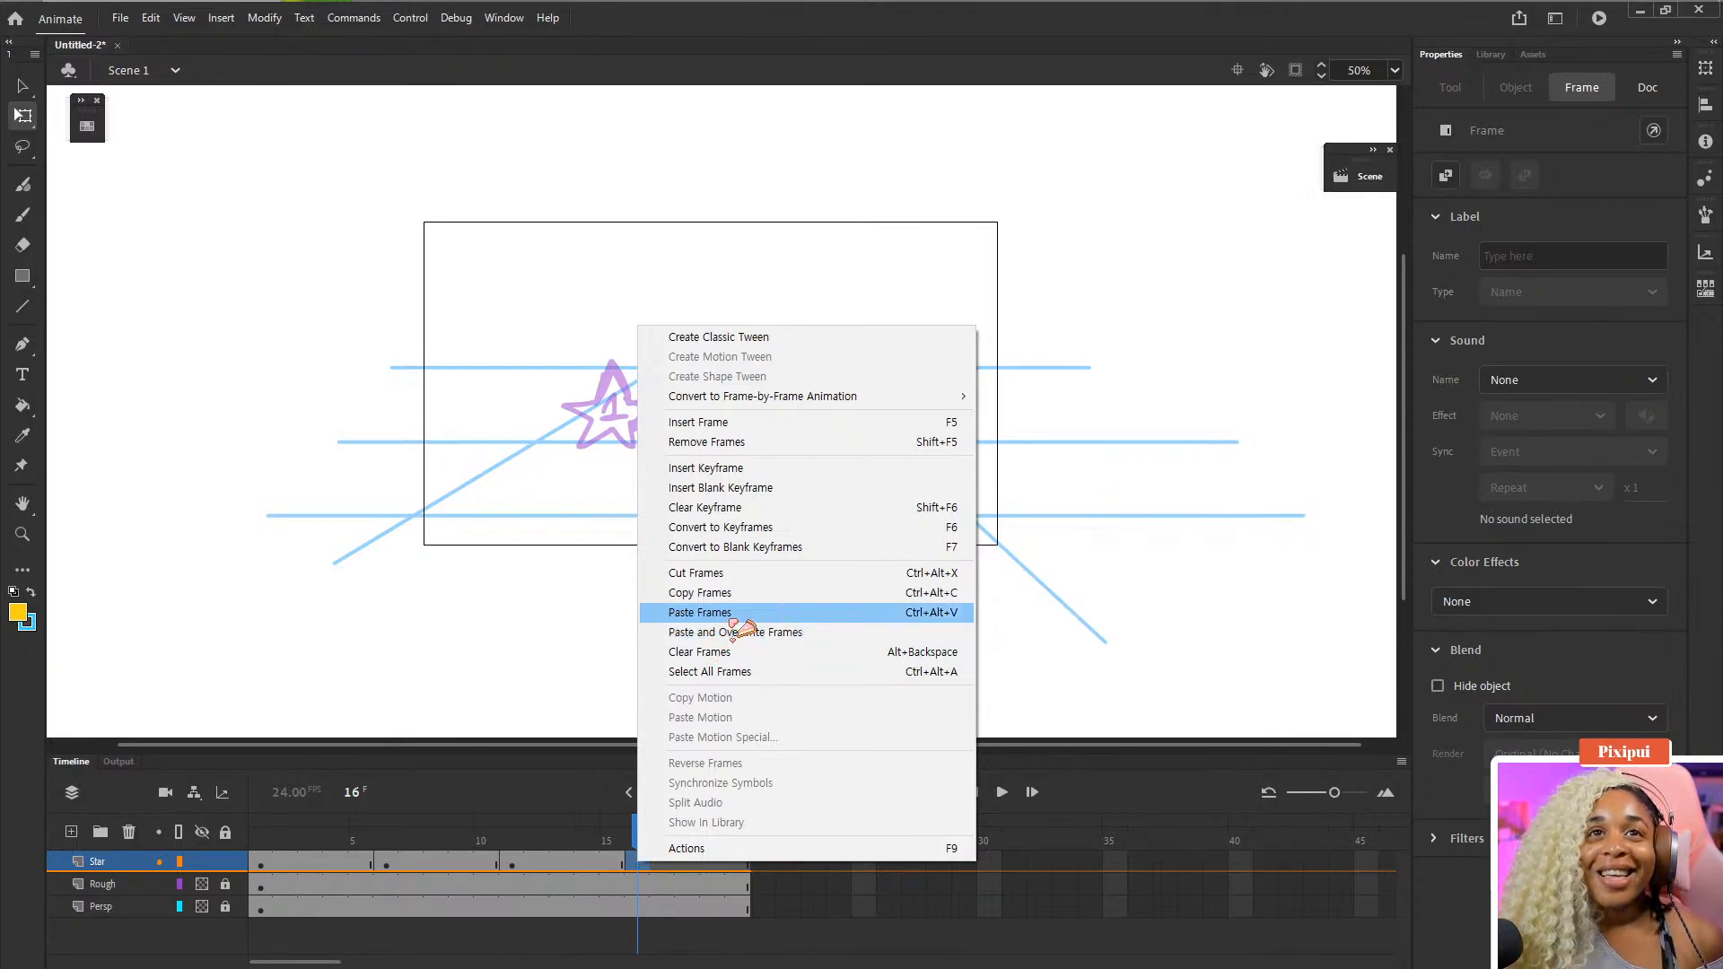
left_click(732, 613)
- Rewind the playhead to the start and play the animation to preview it
left_click_drag(641, 826, 224, 839)
key("Return")
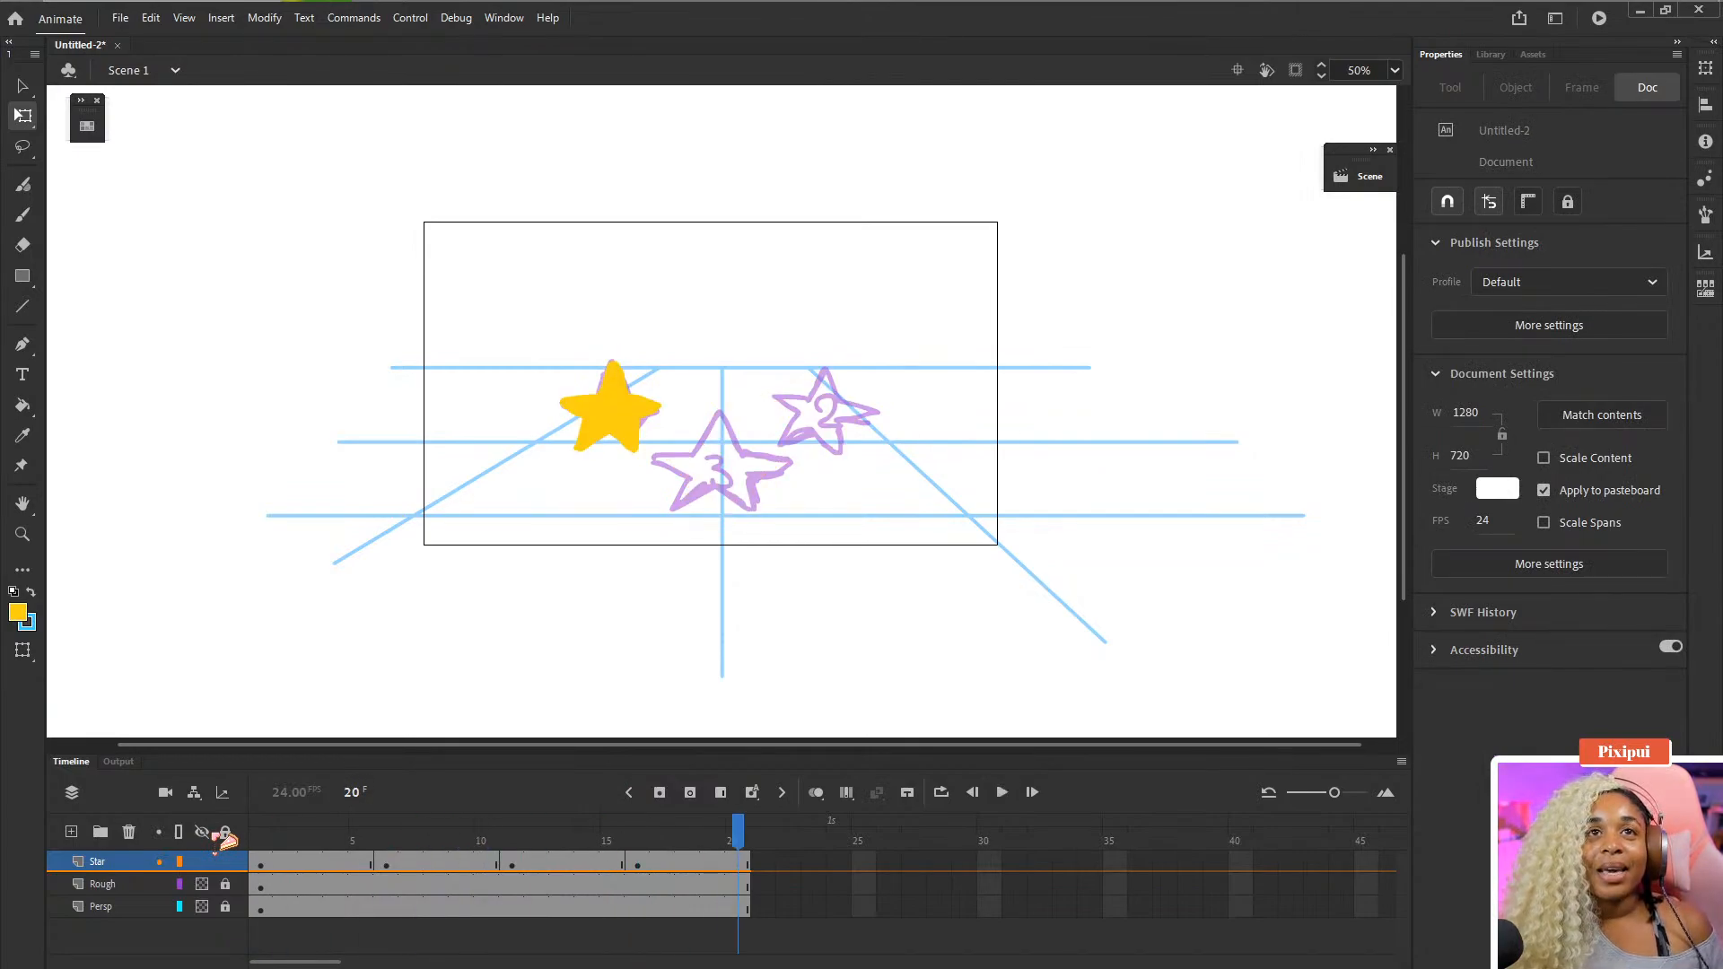
key("Return")
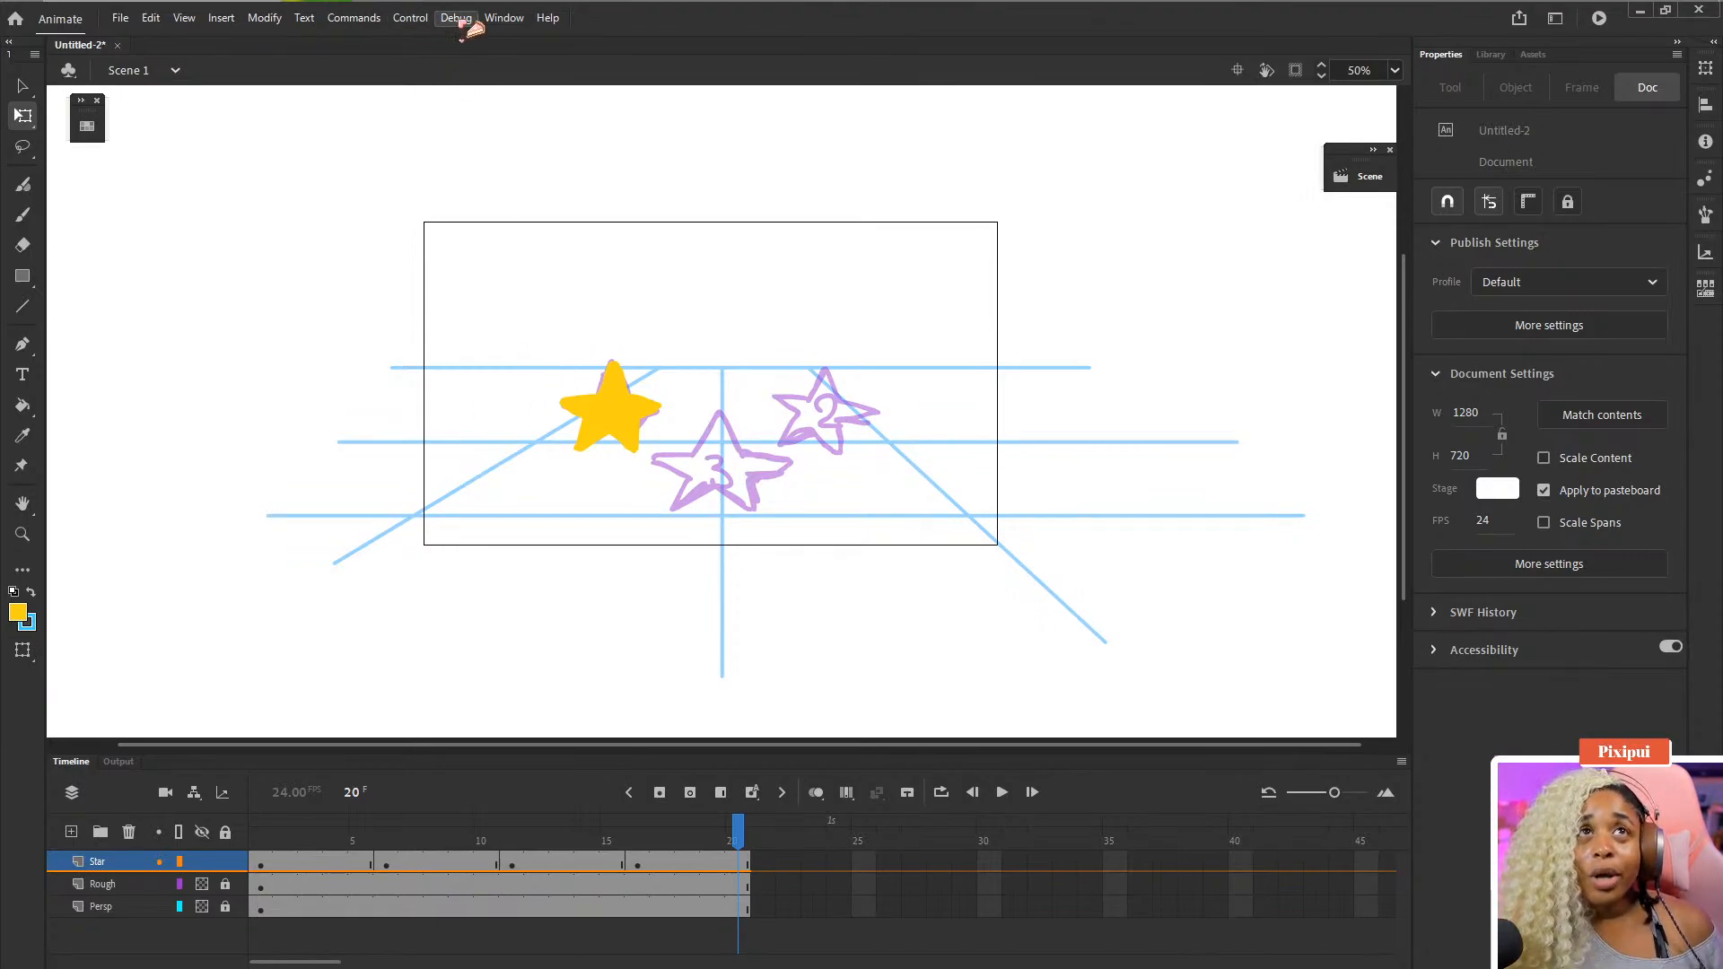
- Turn on Loop Playback and play the animation
left_click(496, 20)
mouse_move(418, 21)
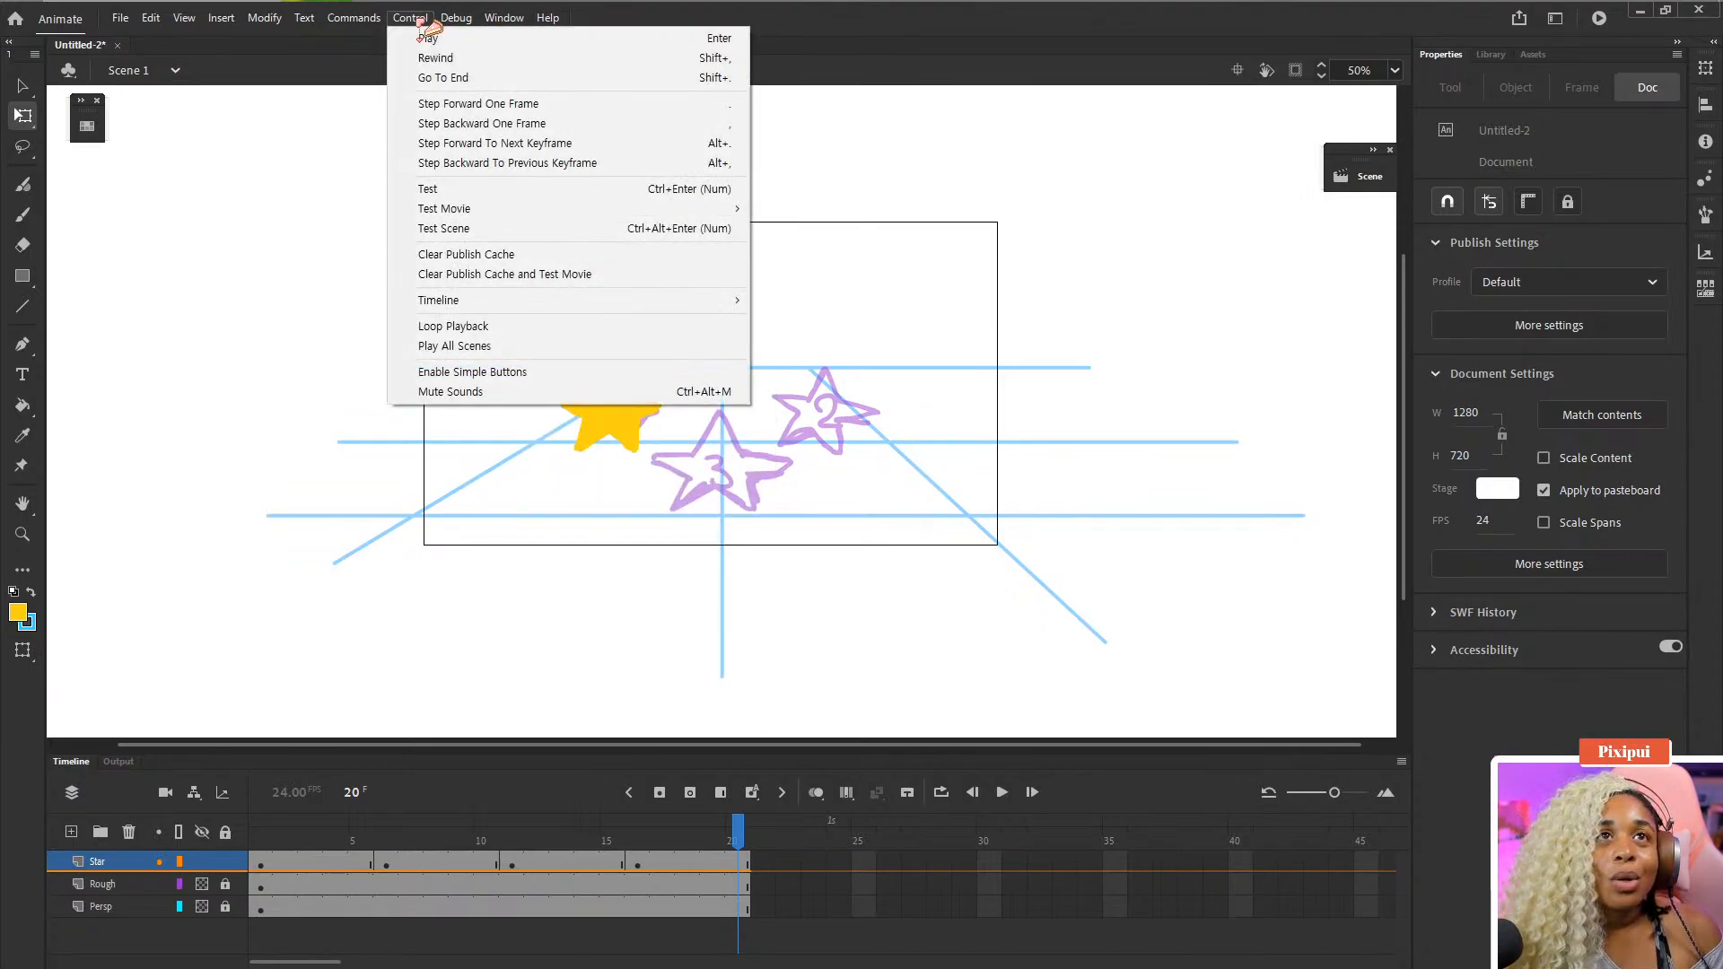
left_click(459, 325)
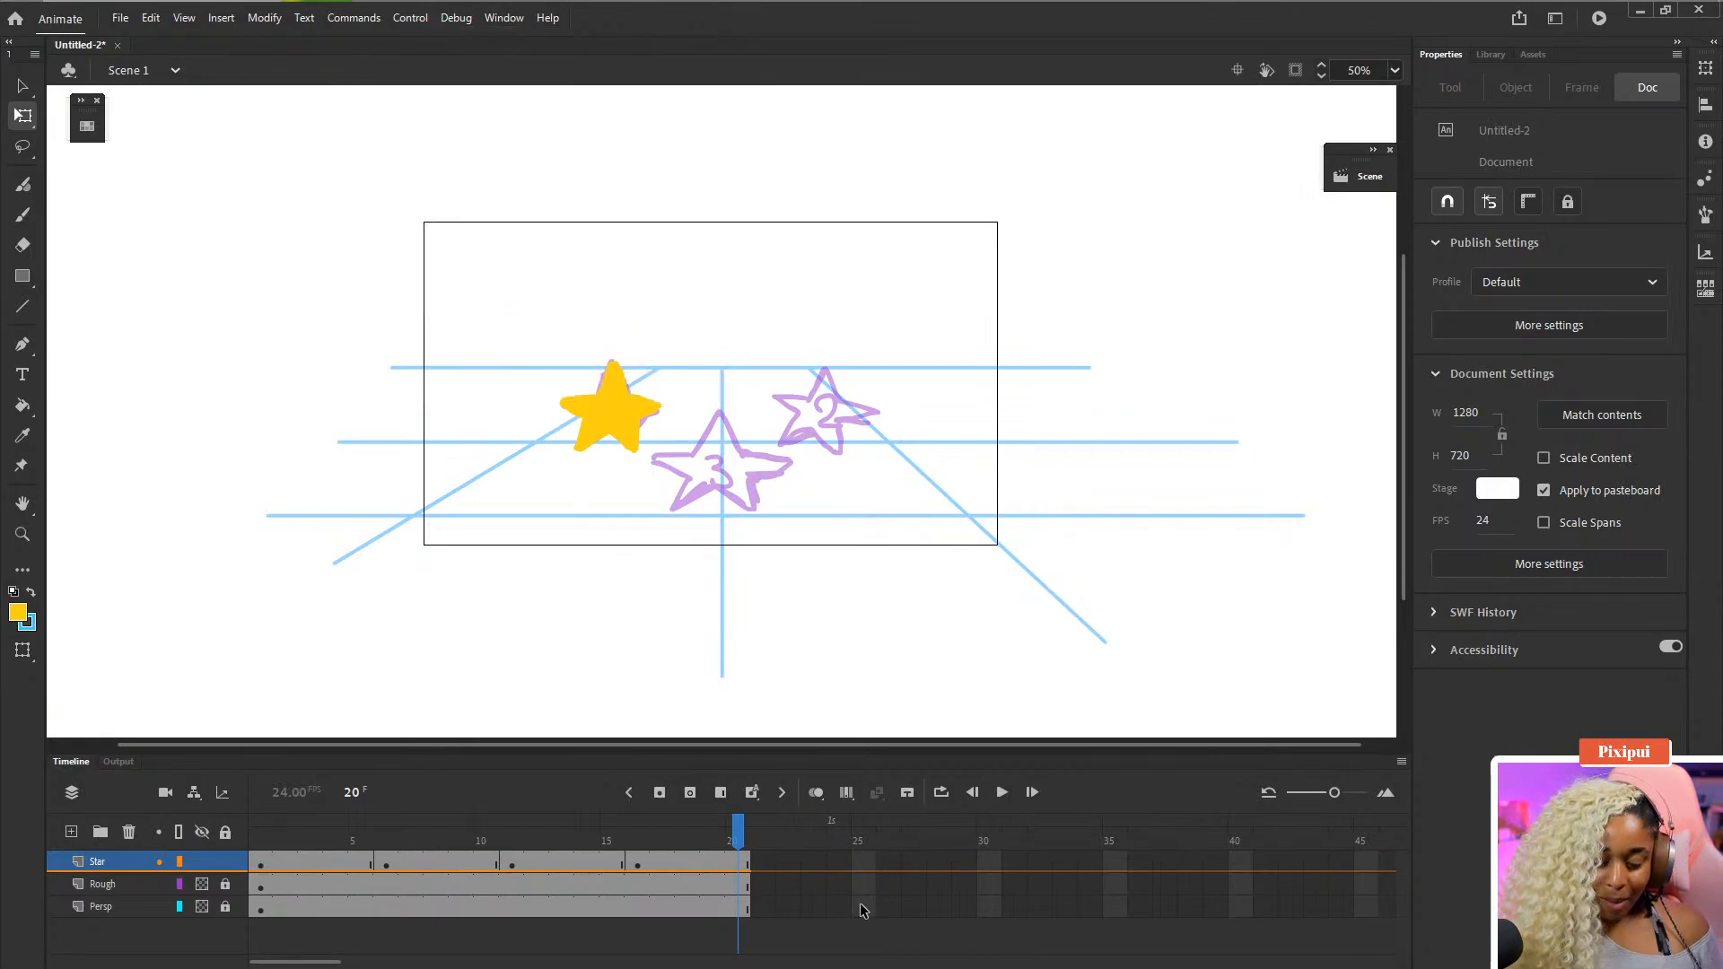
key("Return")
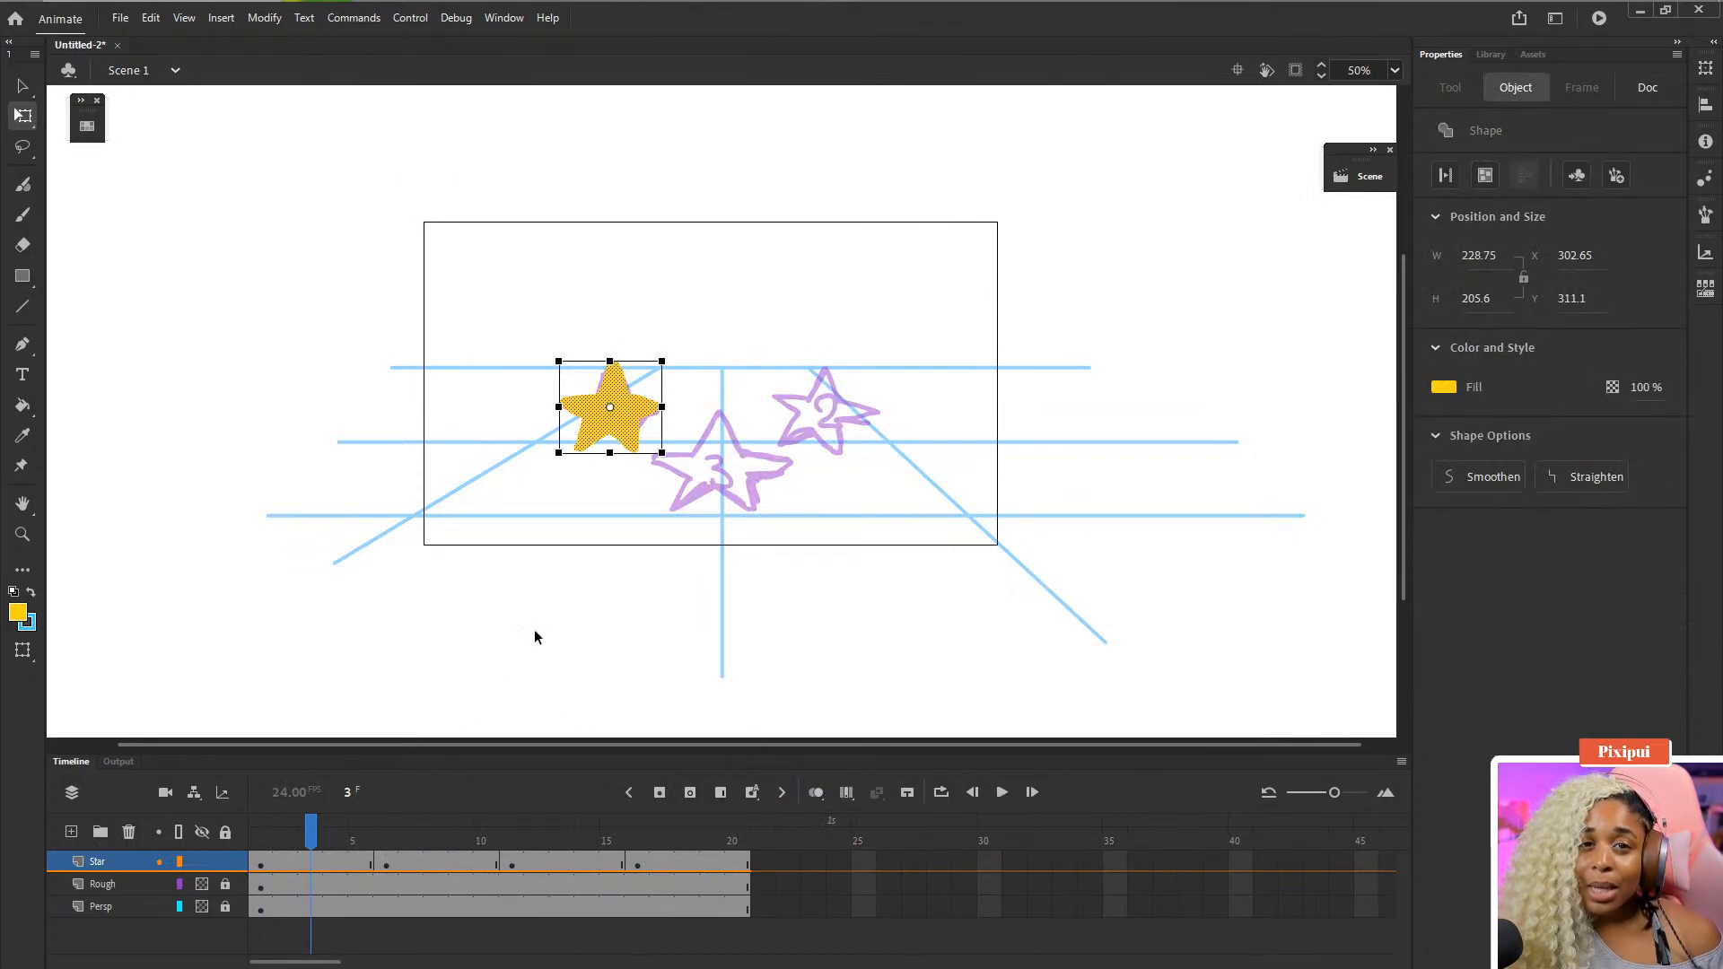
- Start saving the document, cancel the save dialog, and play the looping animation again
left_click(262, 319)
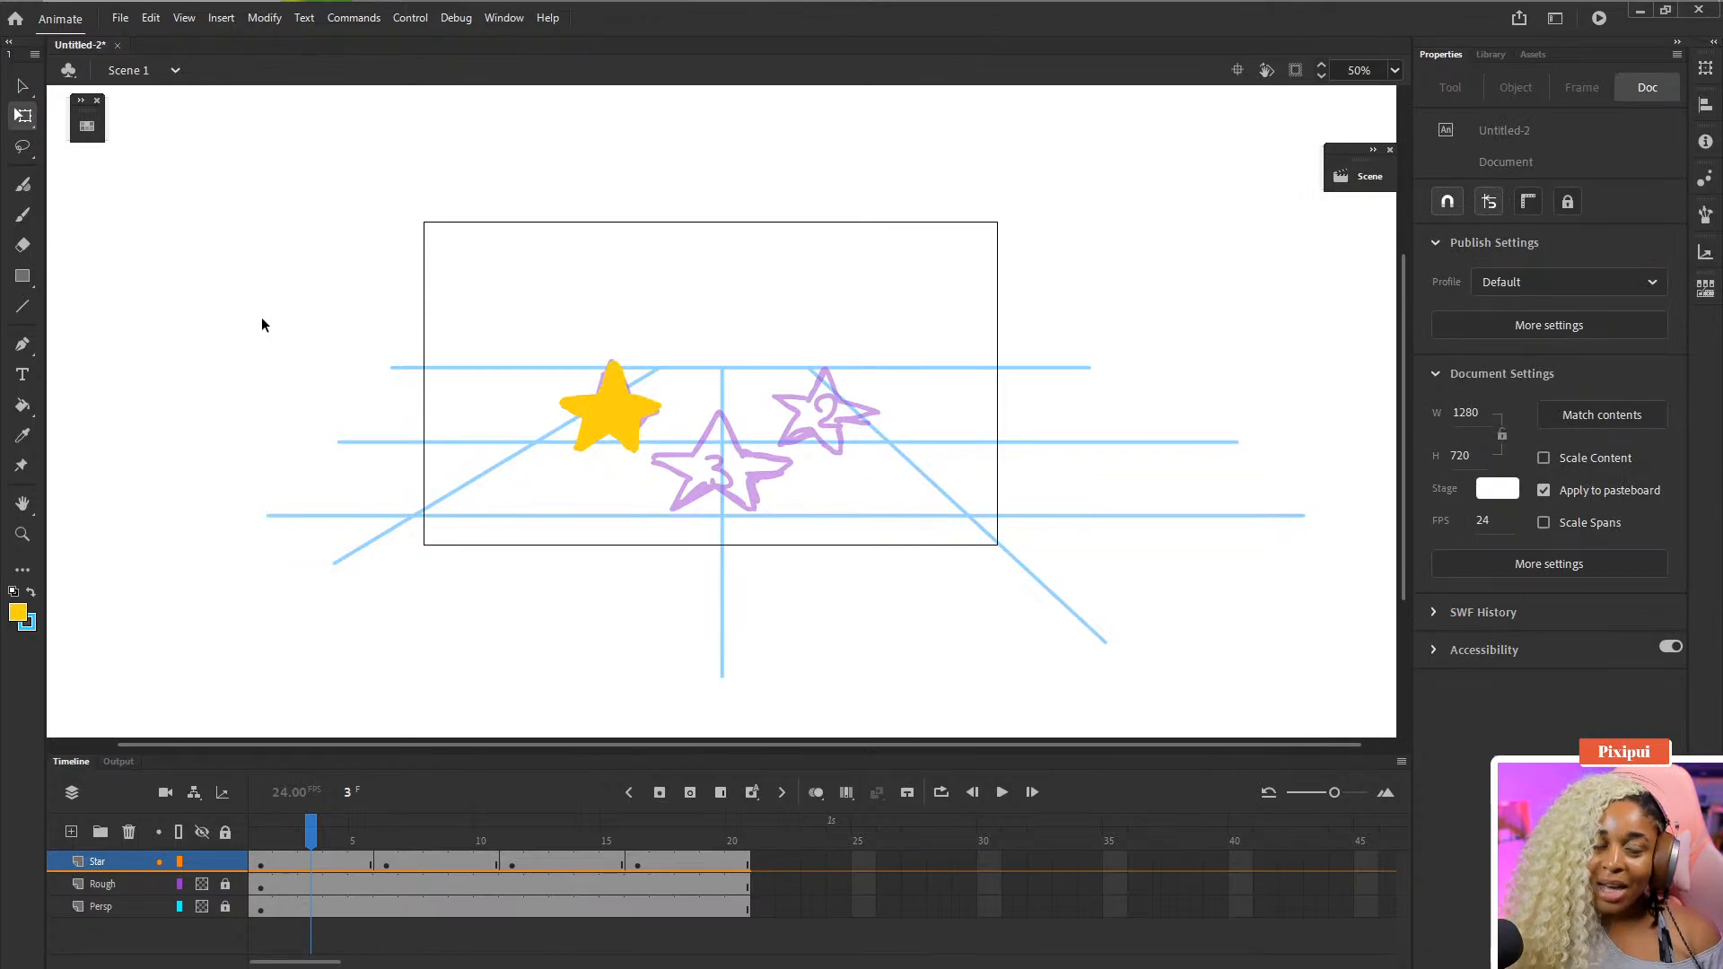
key("ctrl+s")
key("Escape")
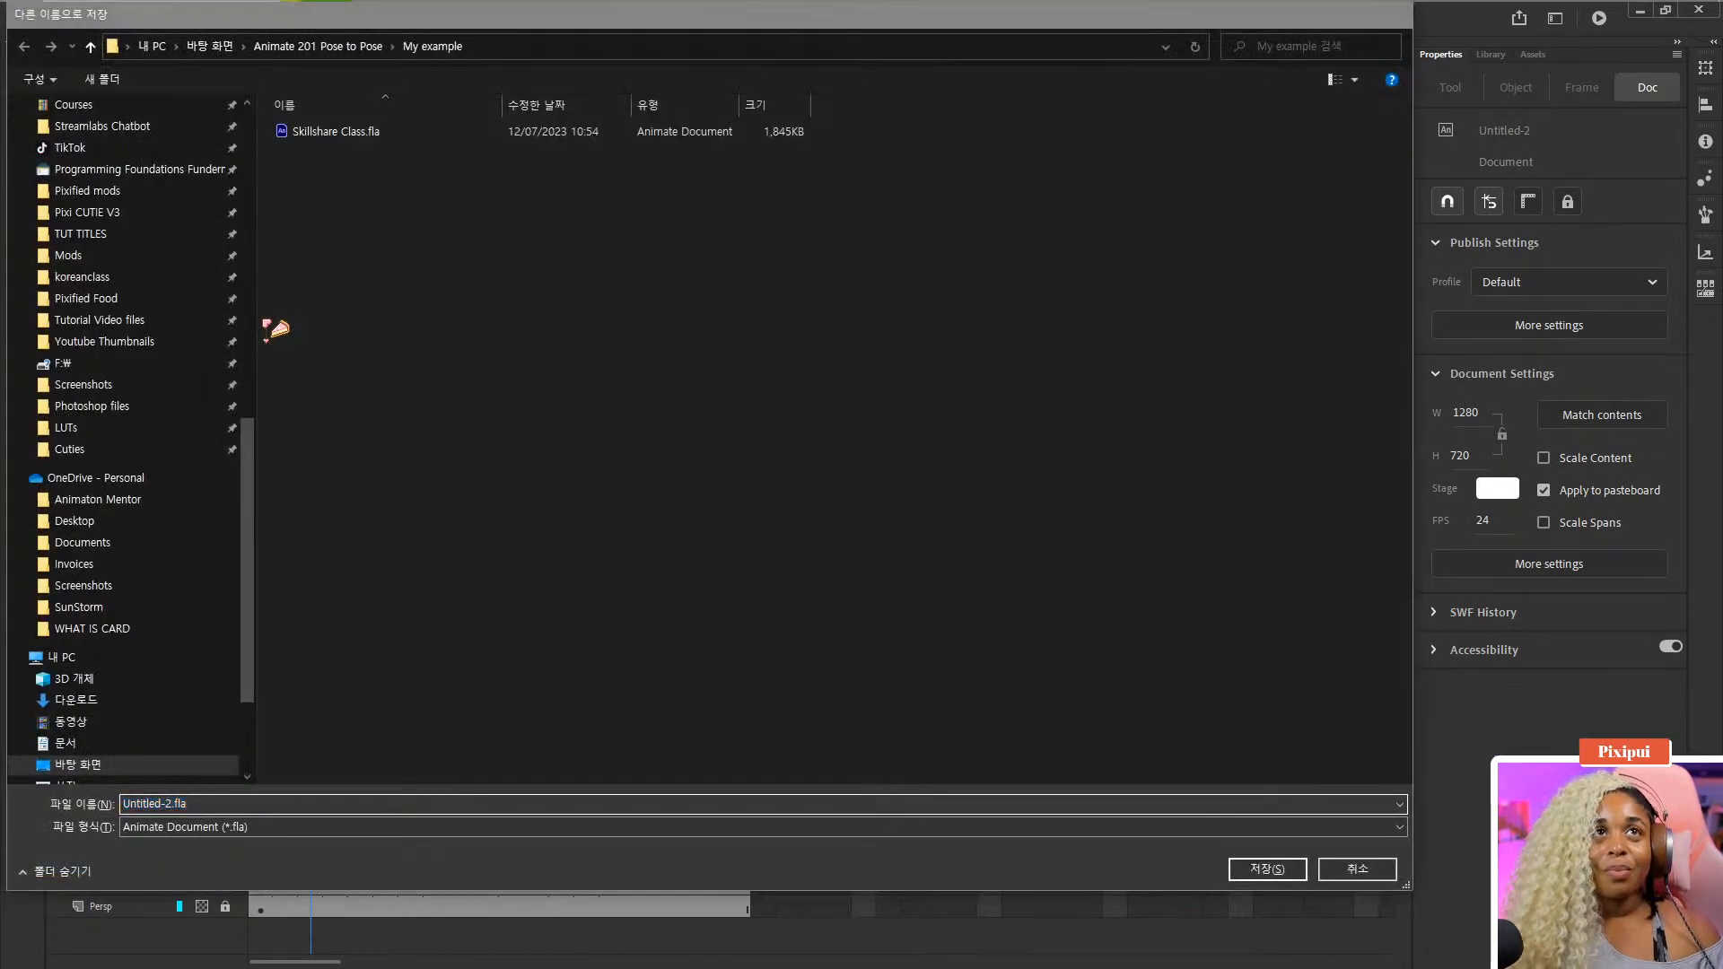
key("Return")
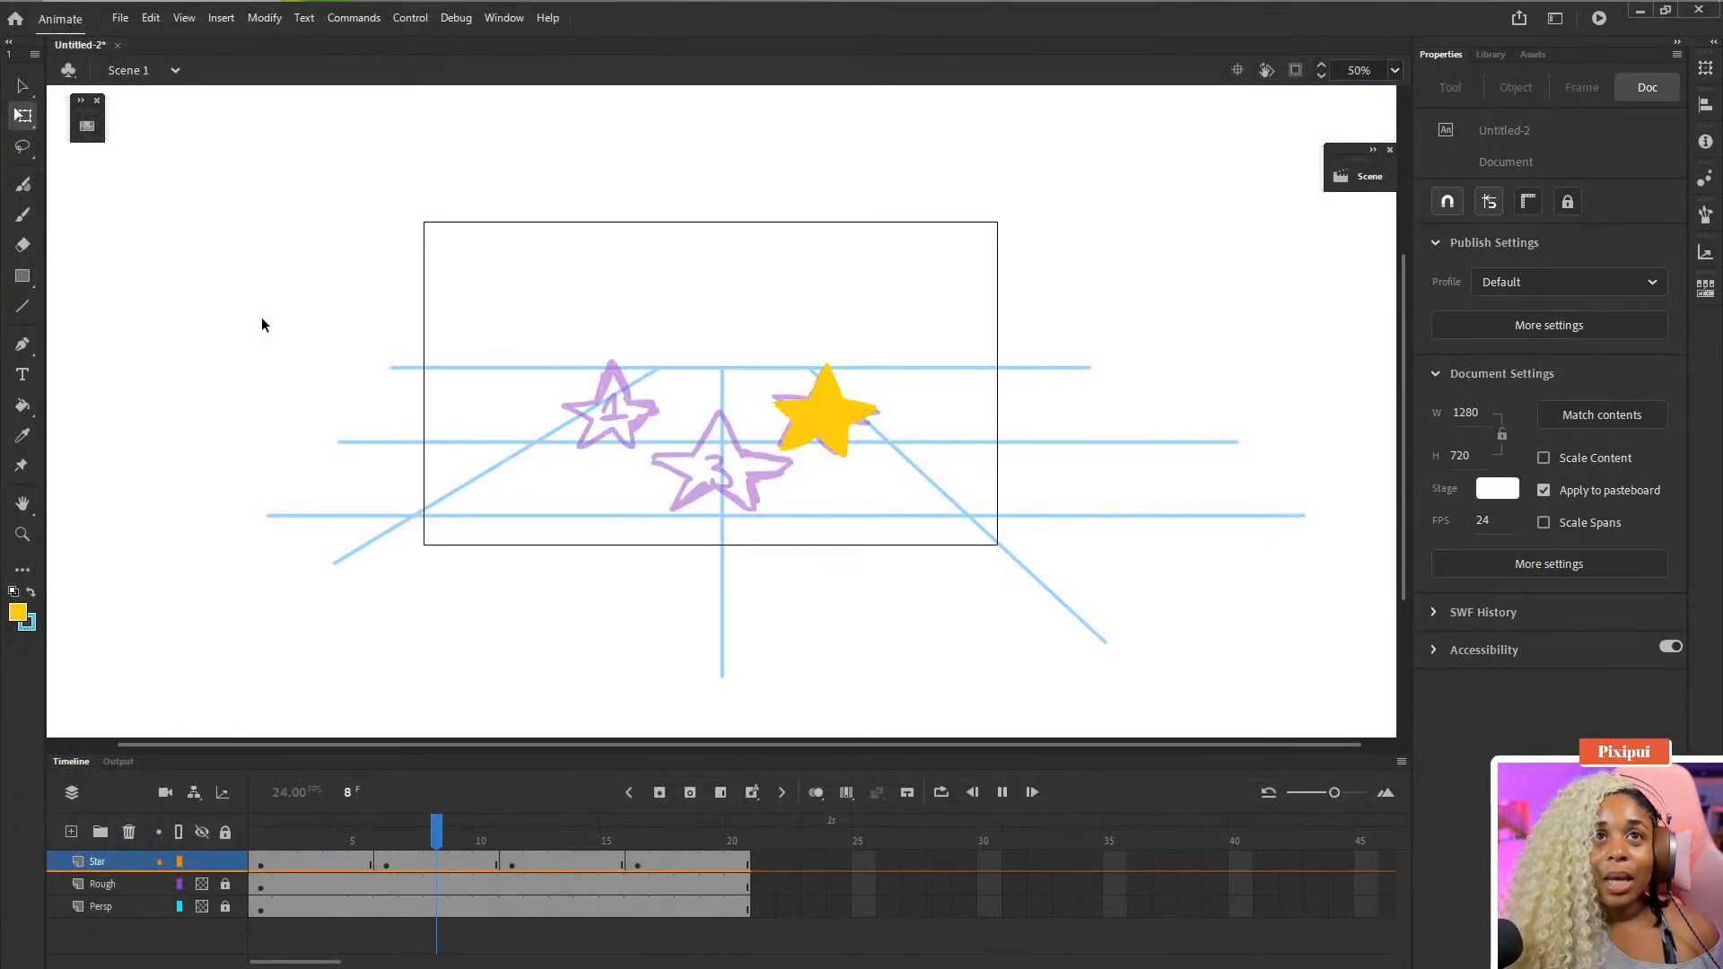
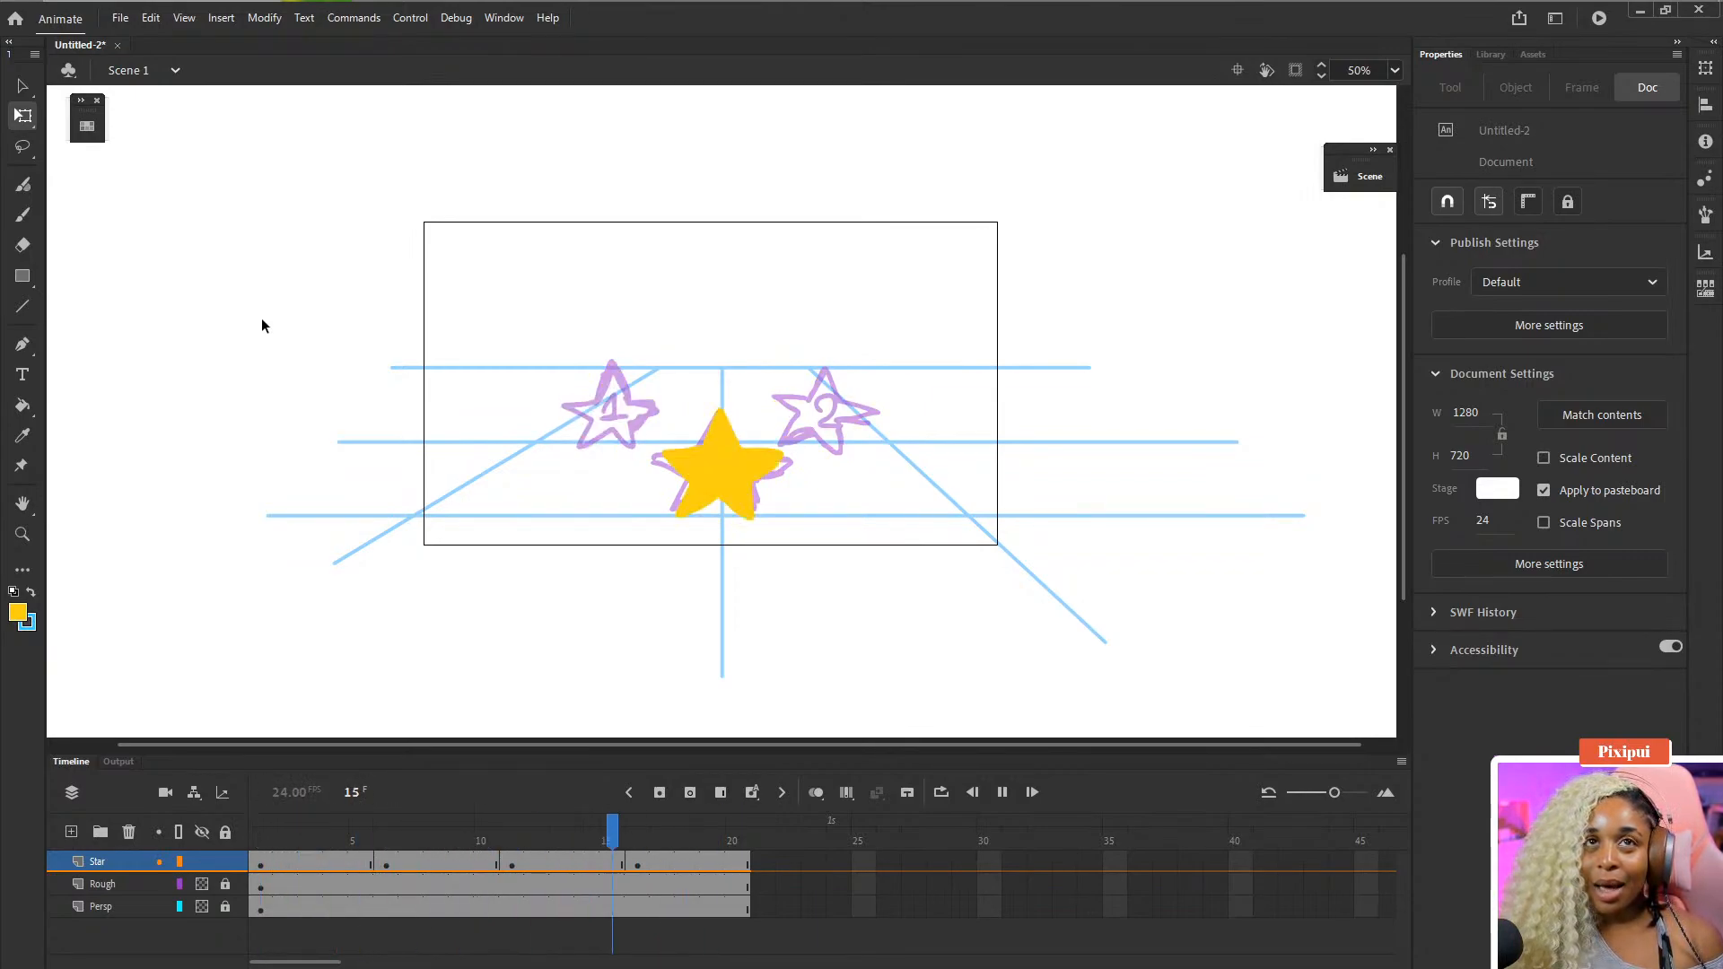
- Stop playback and zoom the stage to 100% on frame 3 of the Star layer
key("Return")
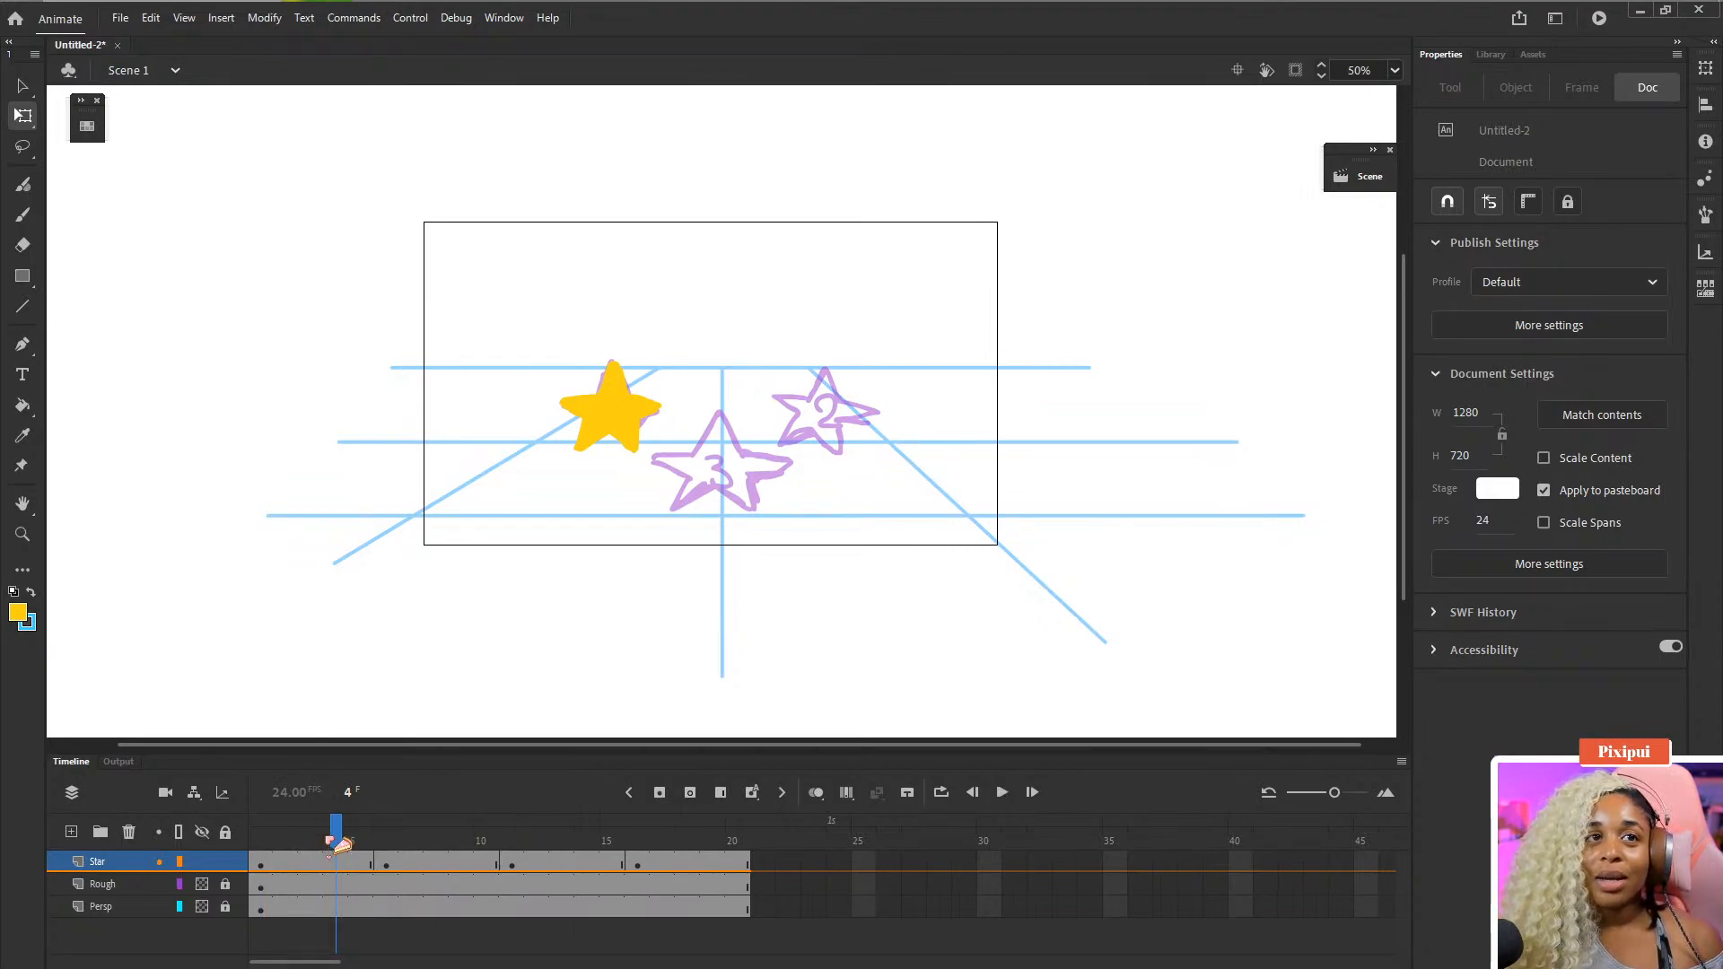
left_click(318, 863)
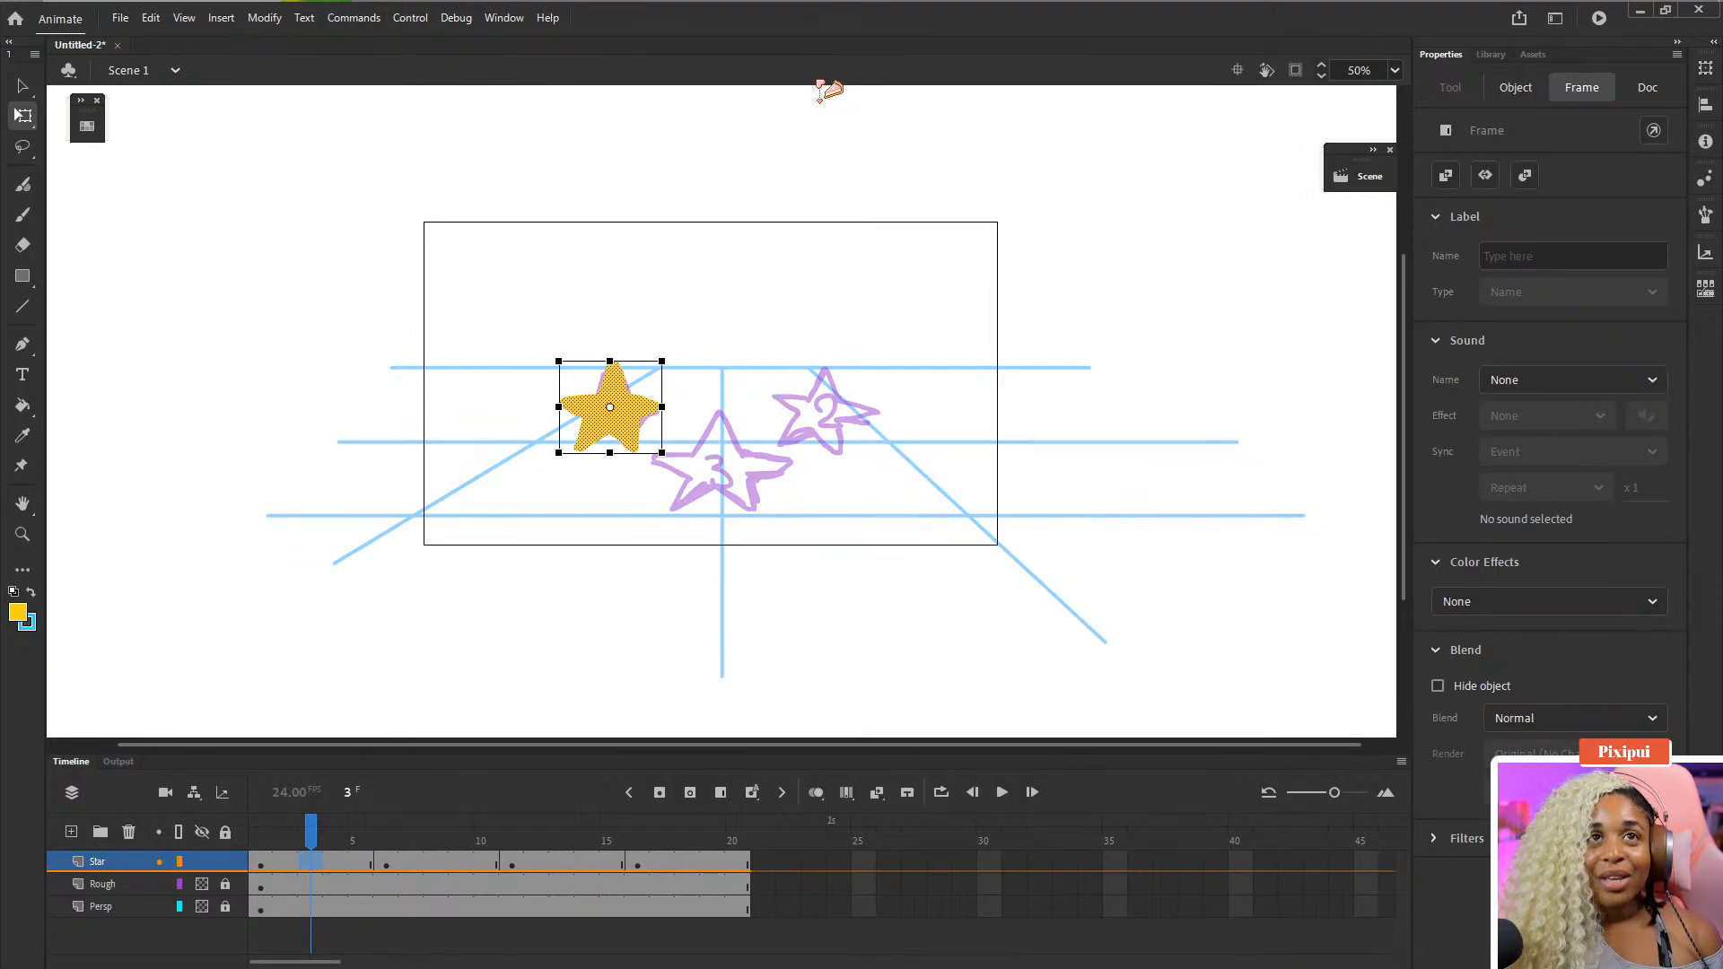
key("ctrl+=")
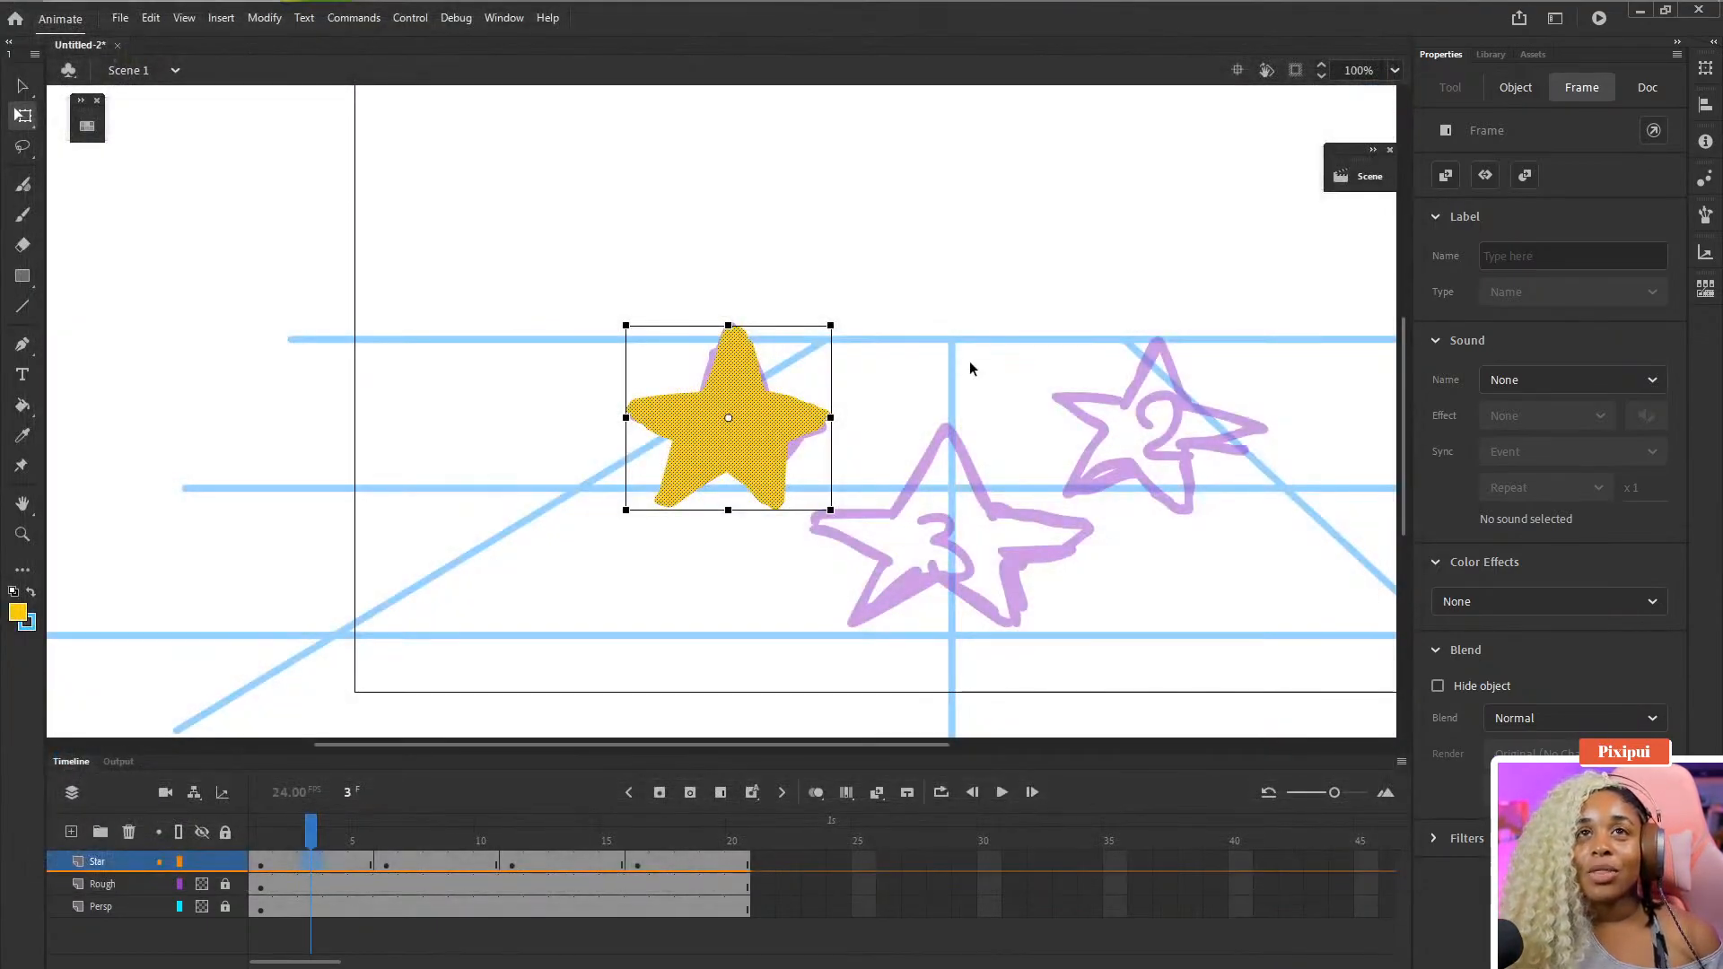
left_click_drag(969, 368, 774, 381)
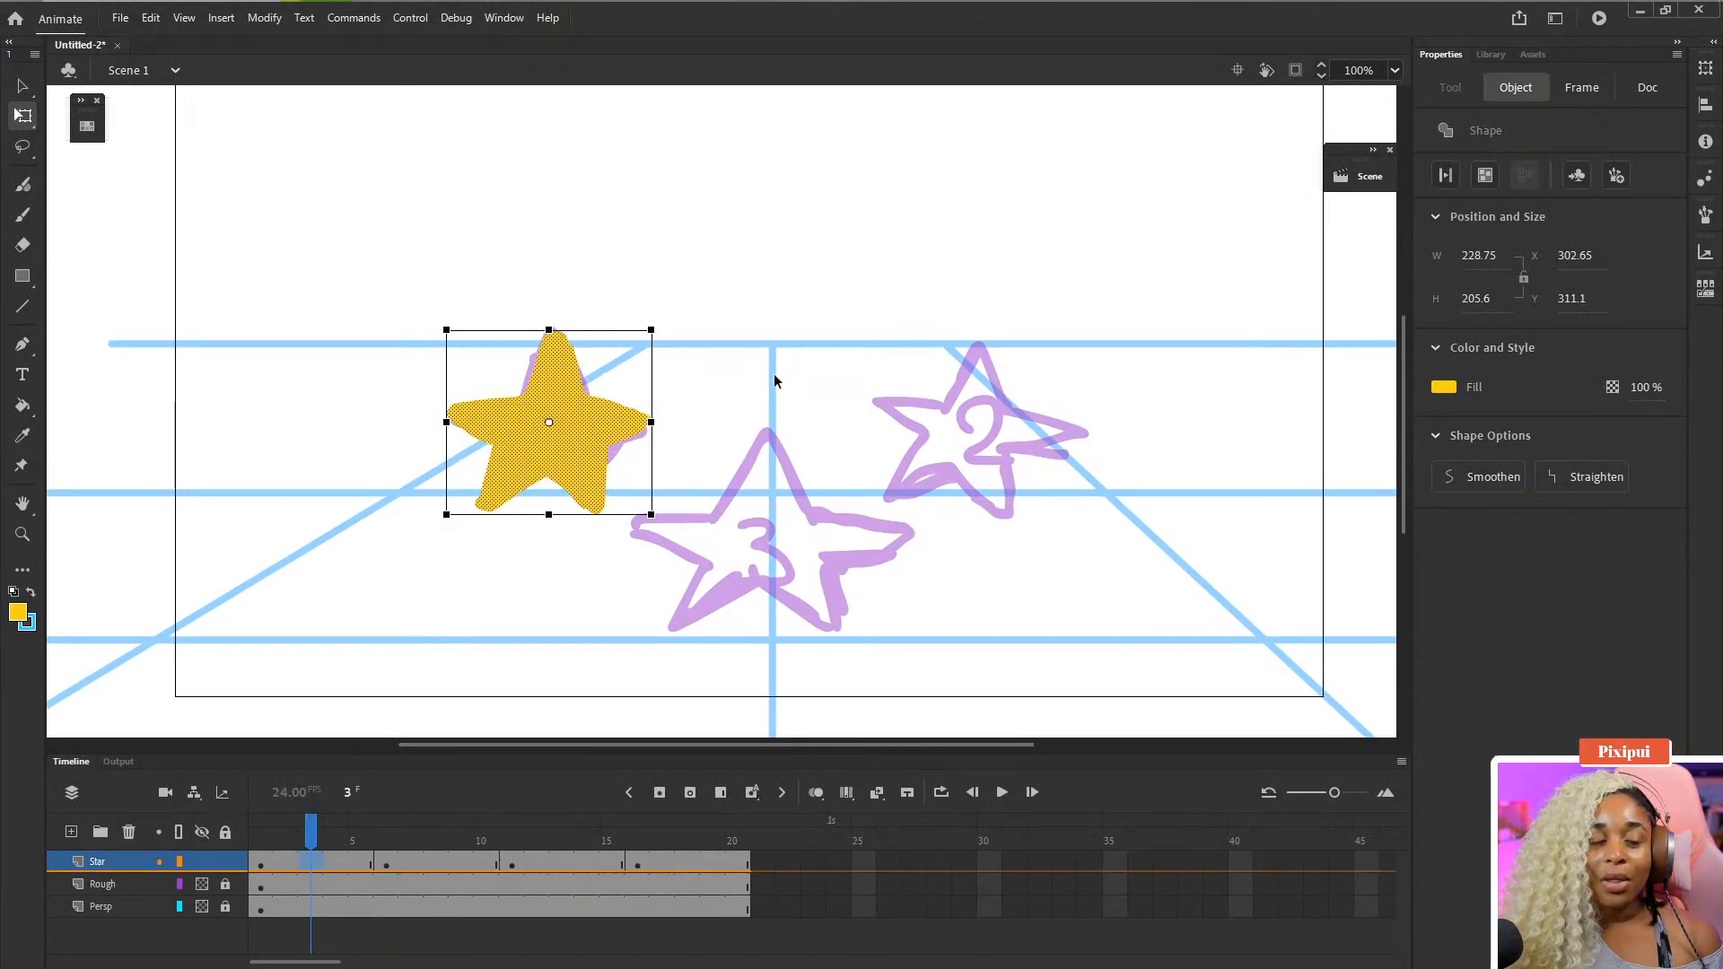
- Save the document as Untitled-2.fla
key("ctrl+s")
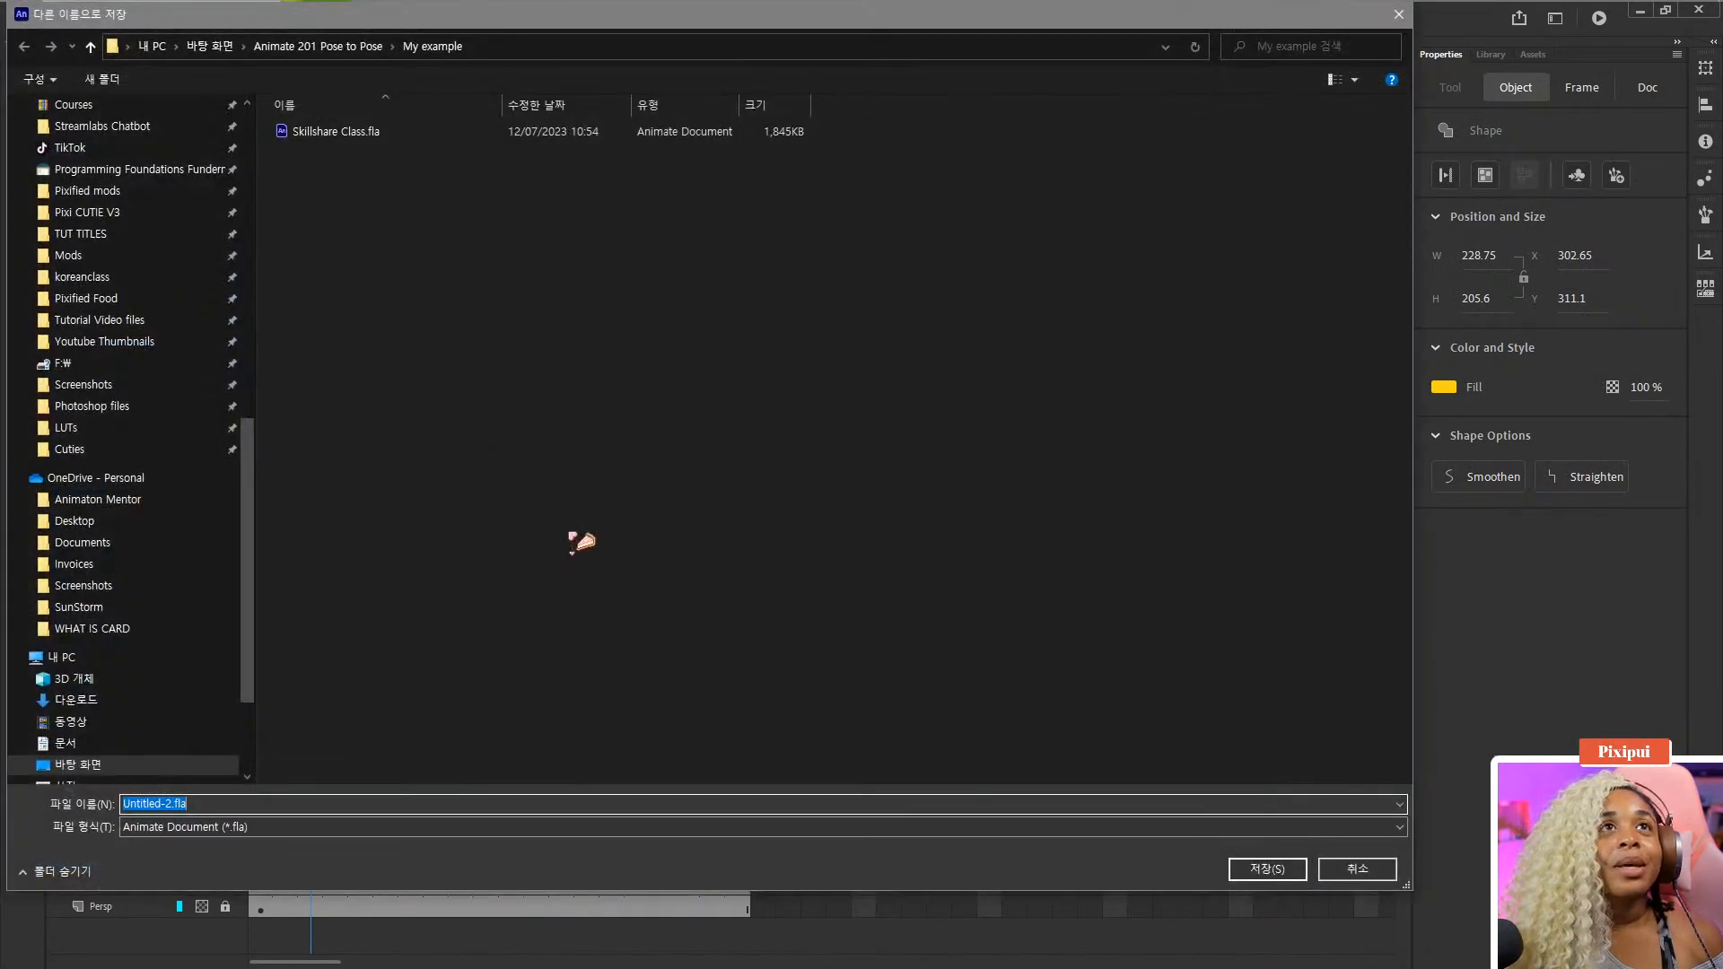
left_click(1266, 869)
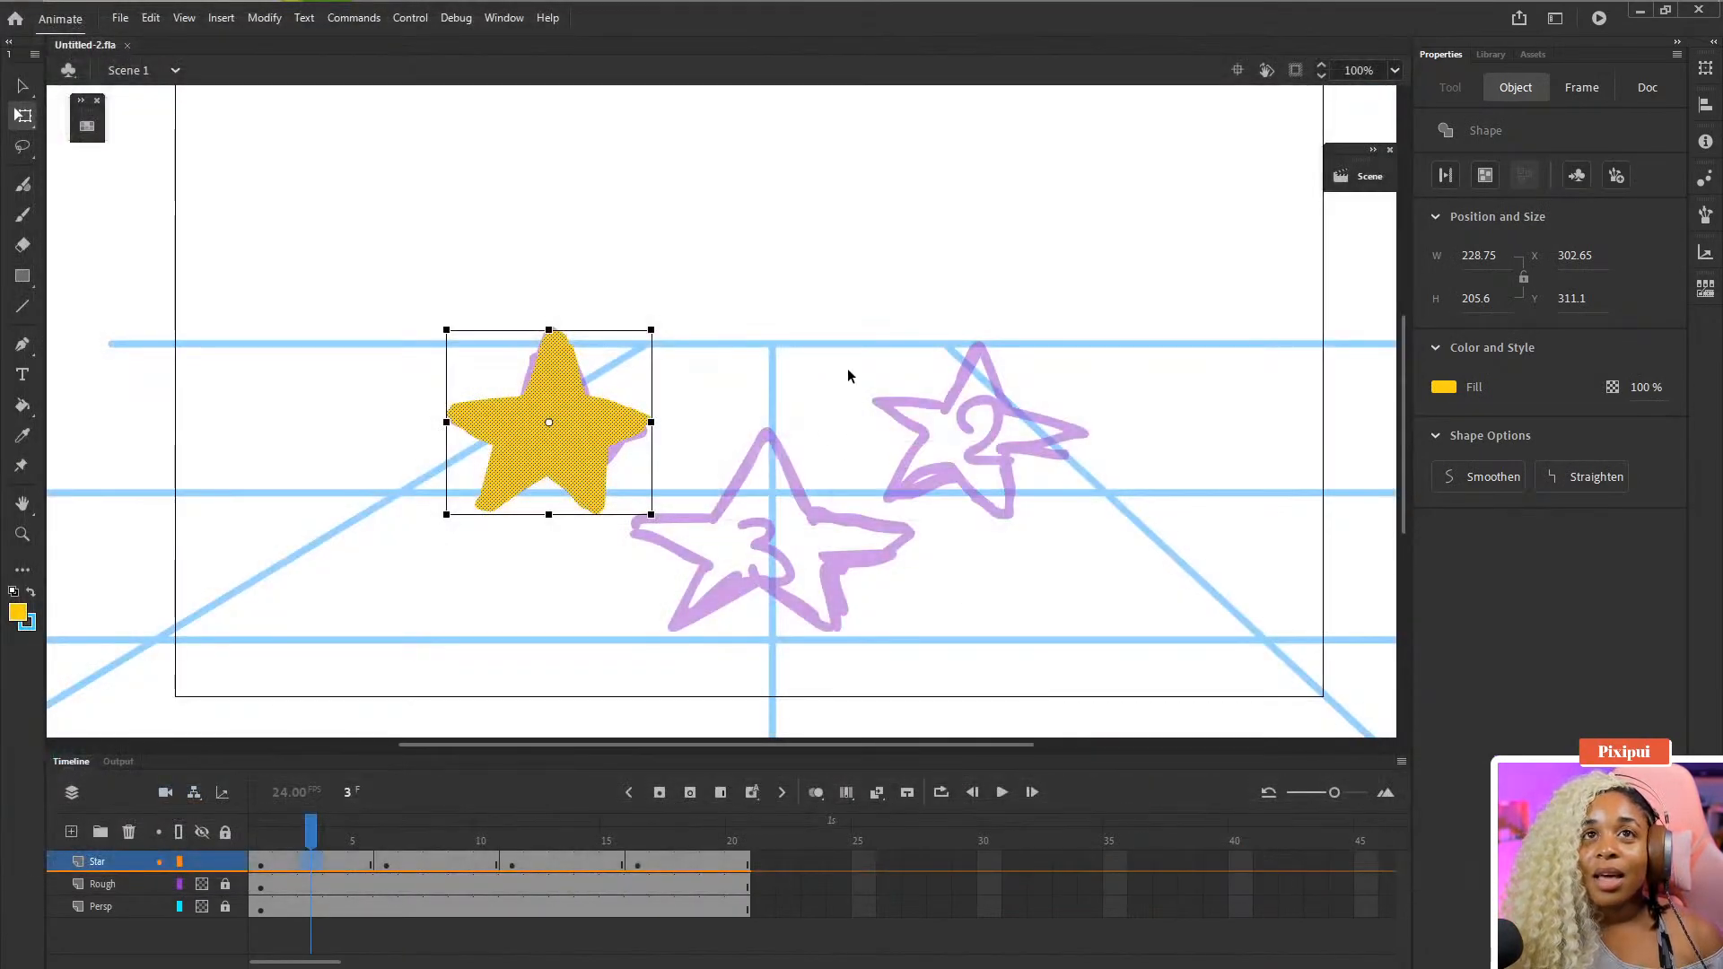
- Step frame by frame and scrub through the Star layer's timeline to review the star timing
left_click_drag(834, 357, 801, 345)
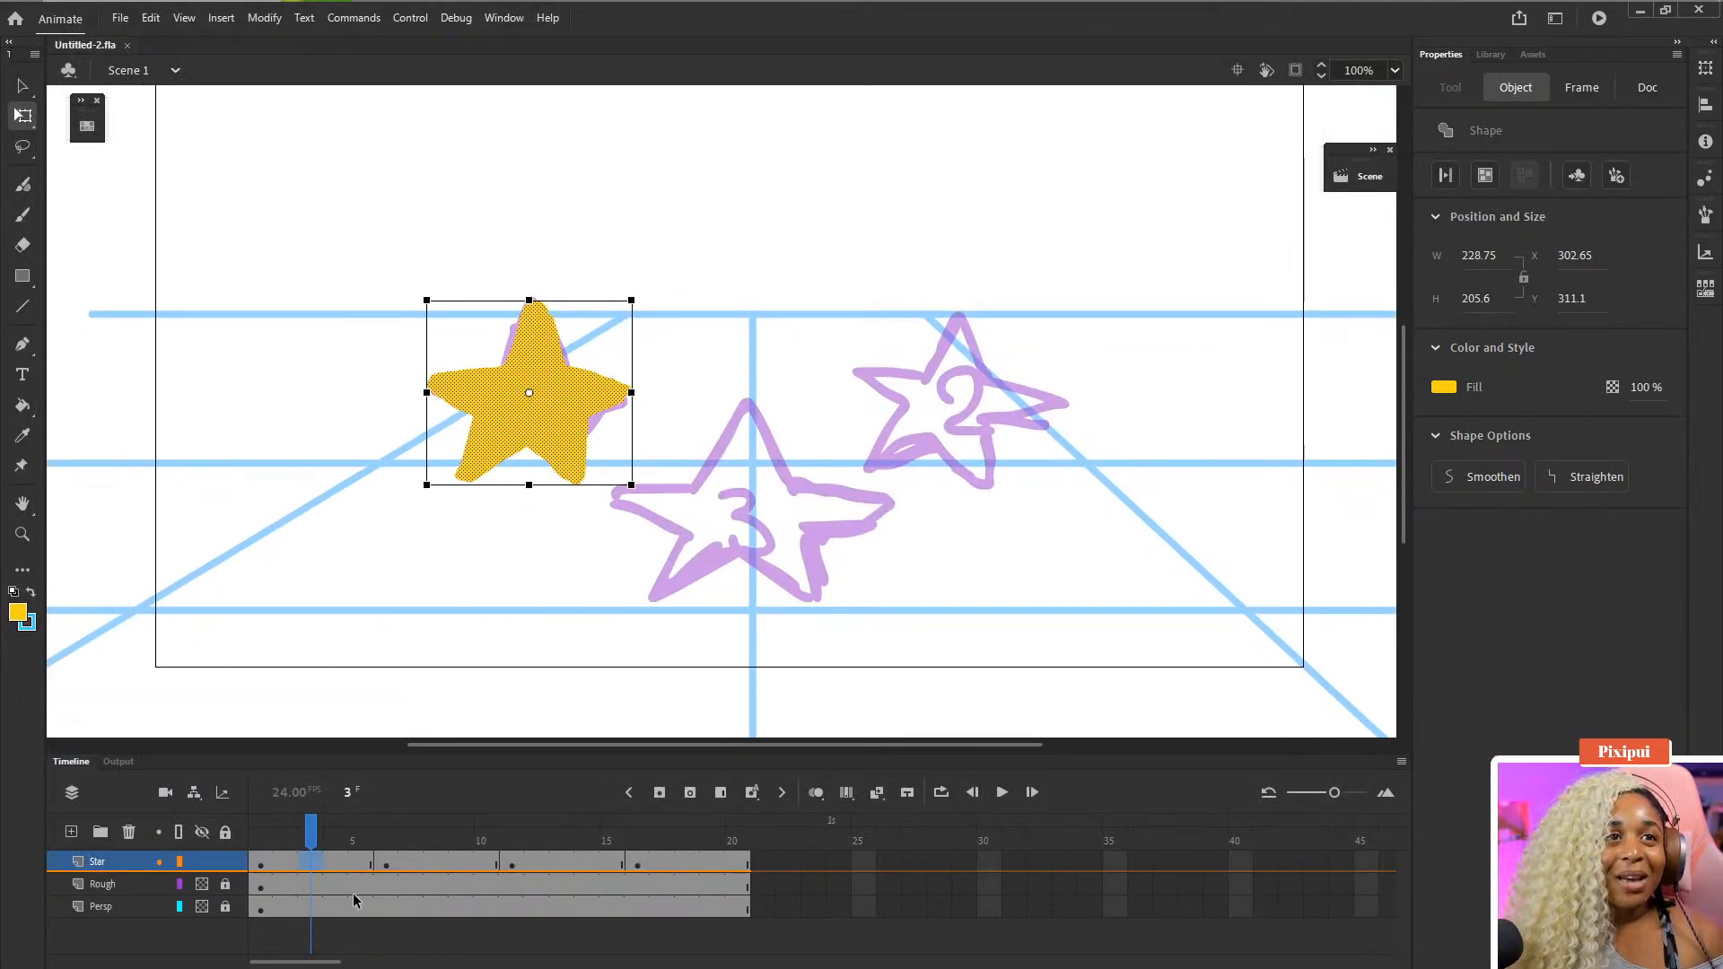
left_click(263, 867)
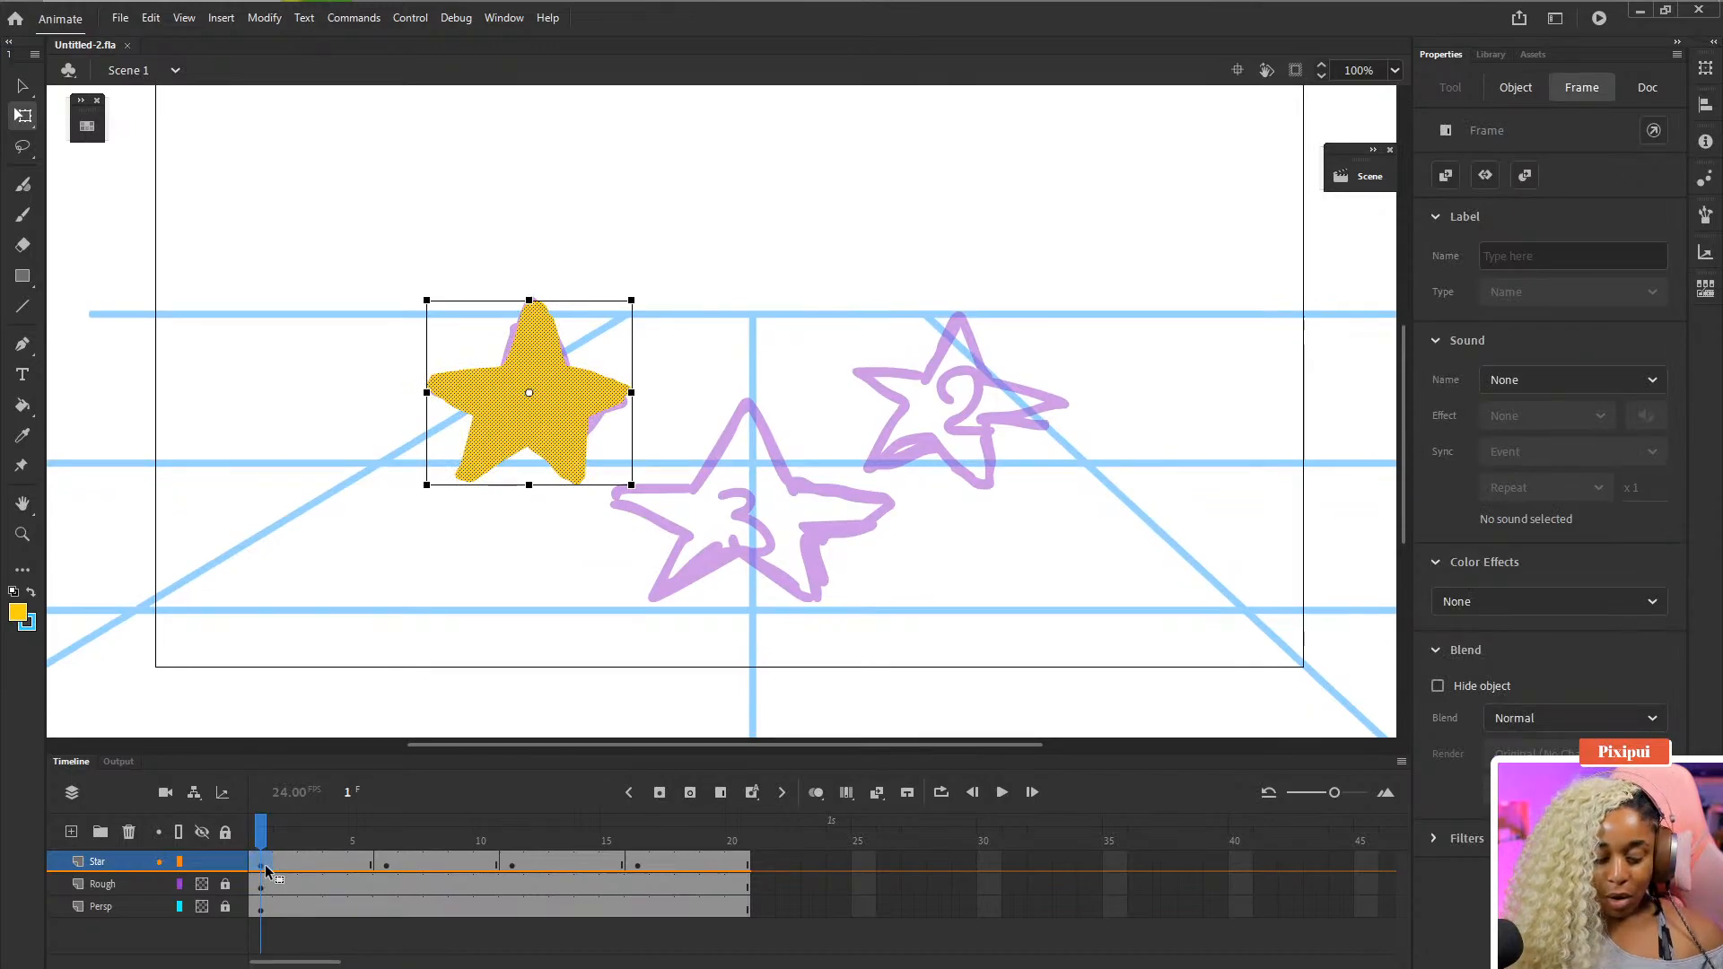
left_click(283, 868)
left_click(303, 871)
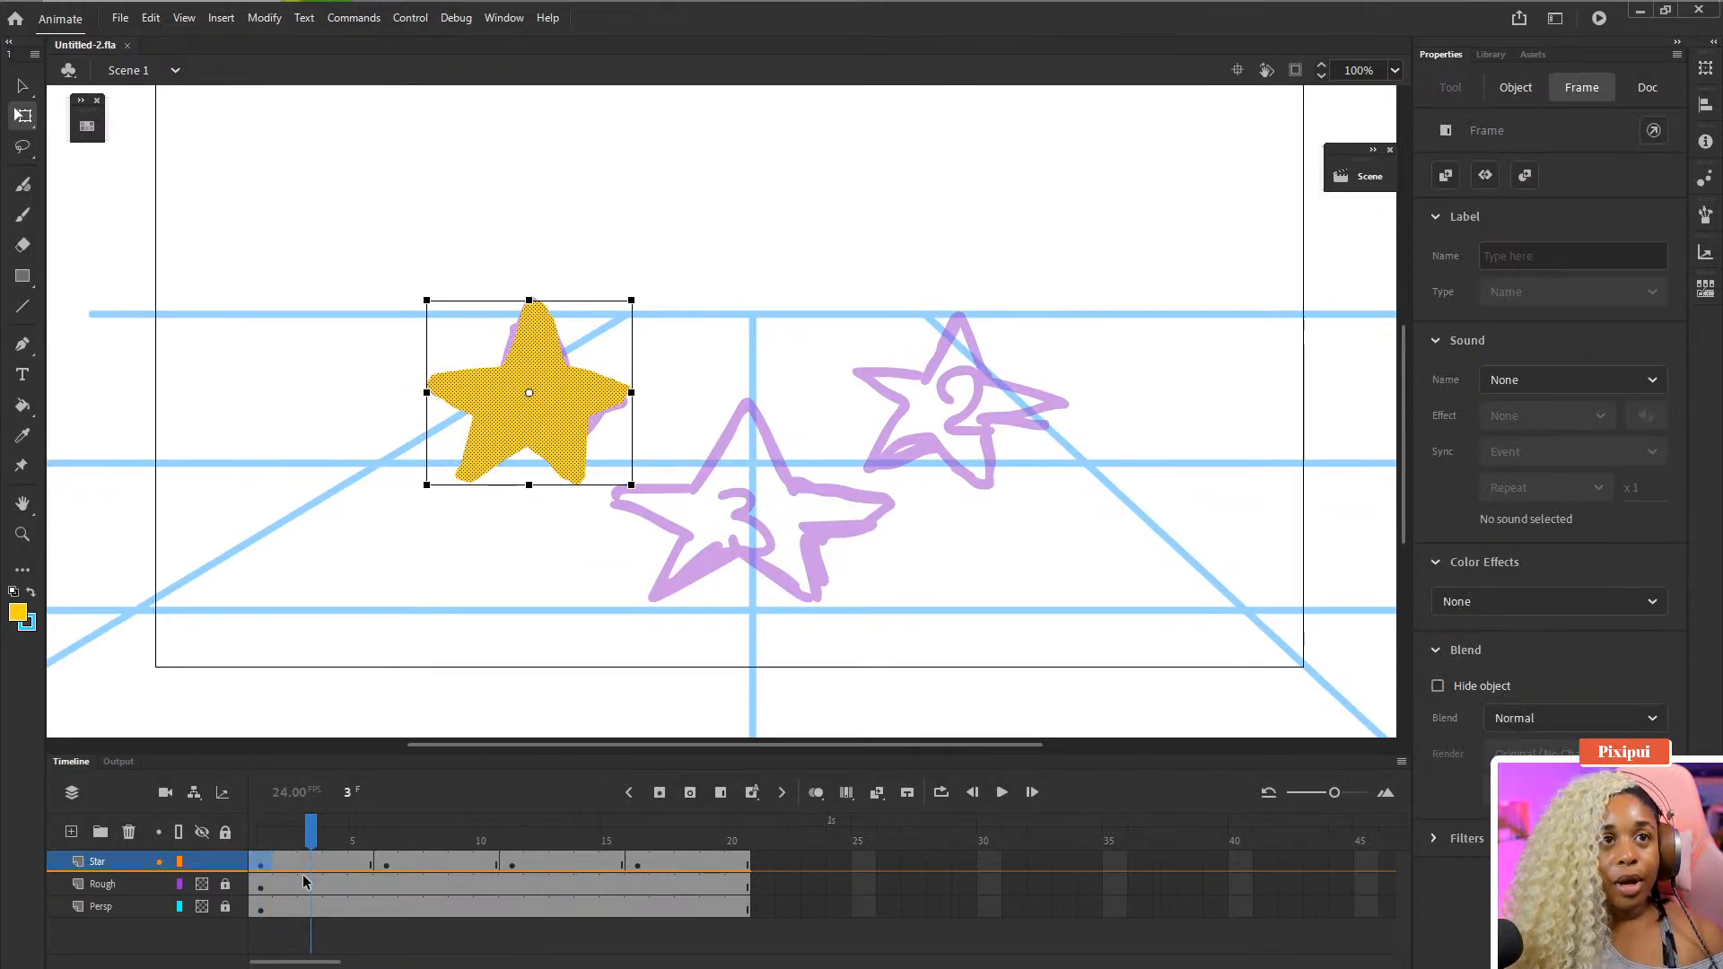
key("period")
key("period")
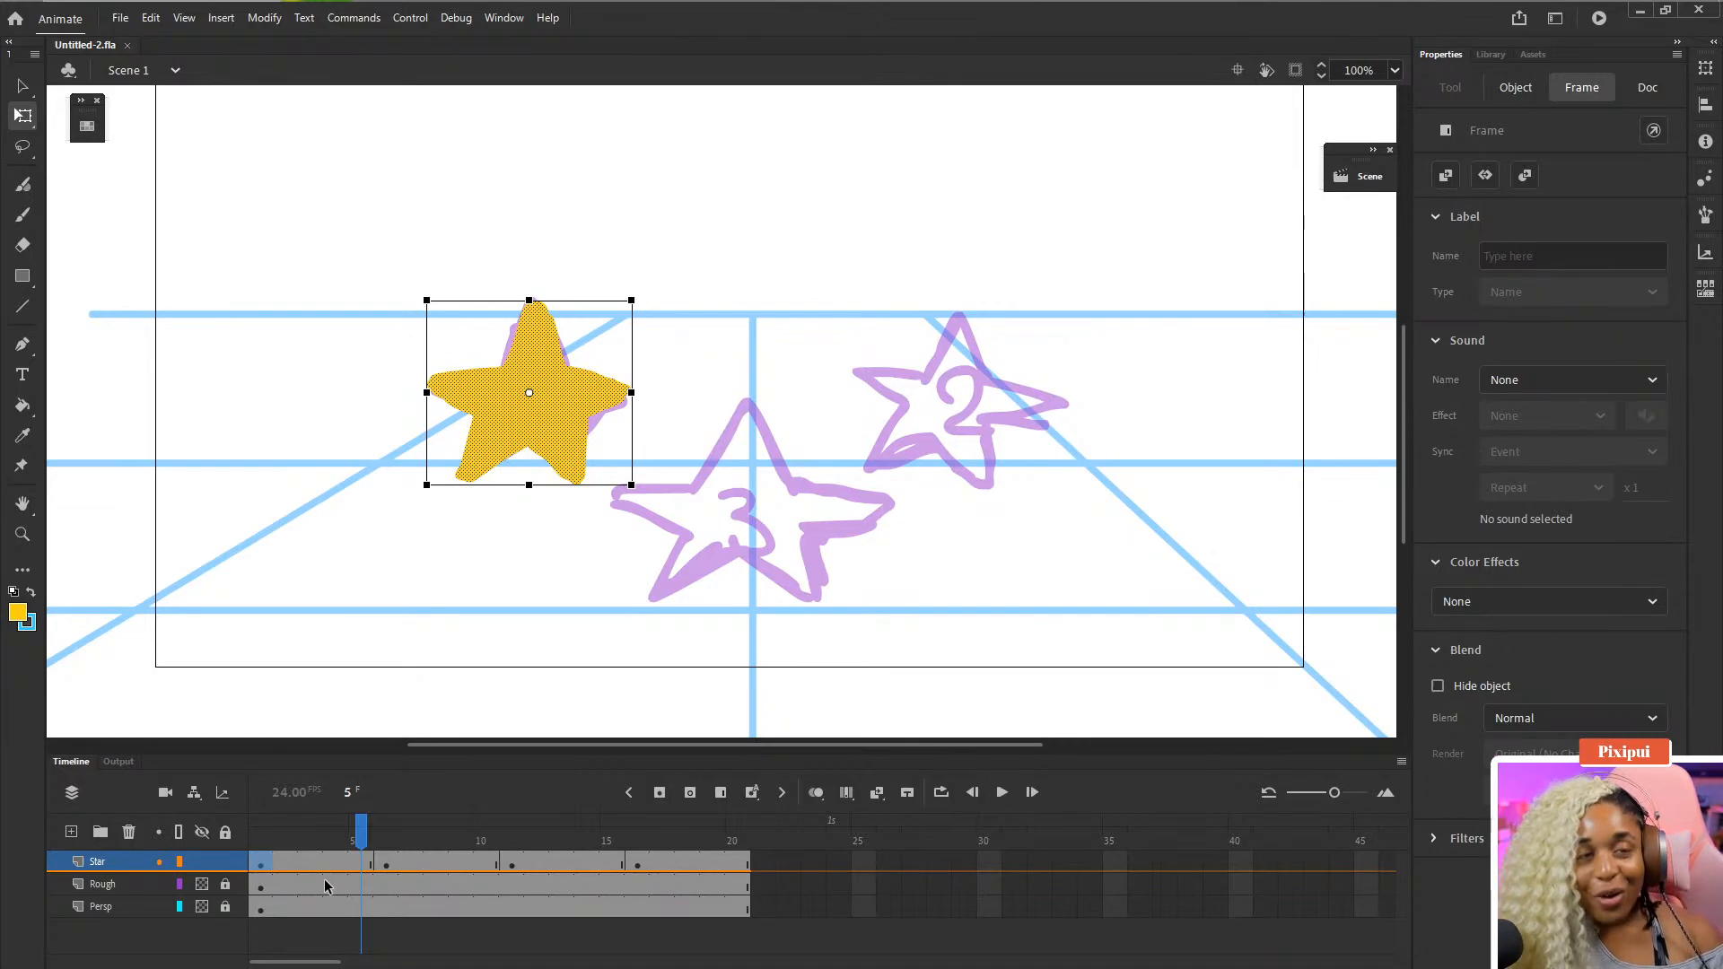
key("comma")
key("comma")
key("comma")
key("comma")
key("period")
key("period")
key("period")
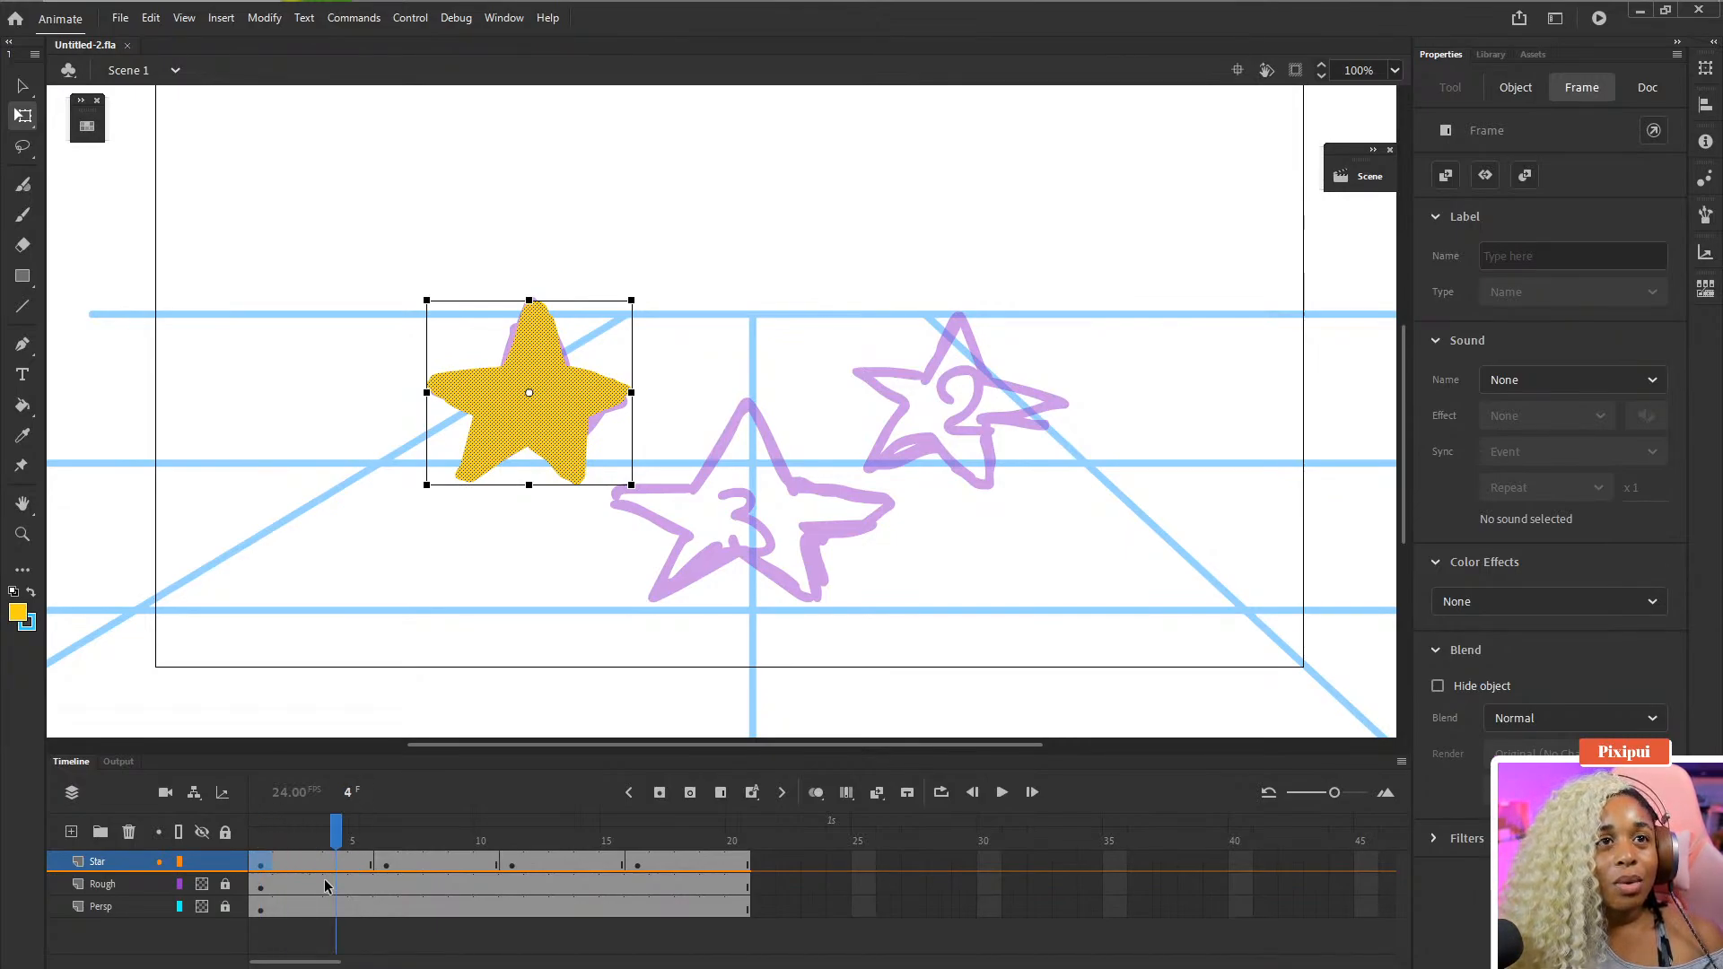
key("period")
key("comma")
key("comma")
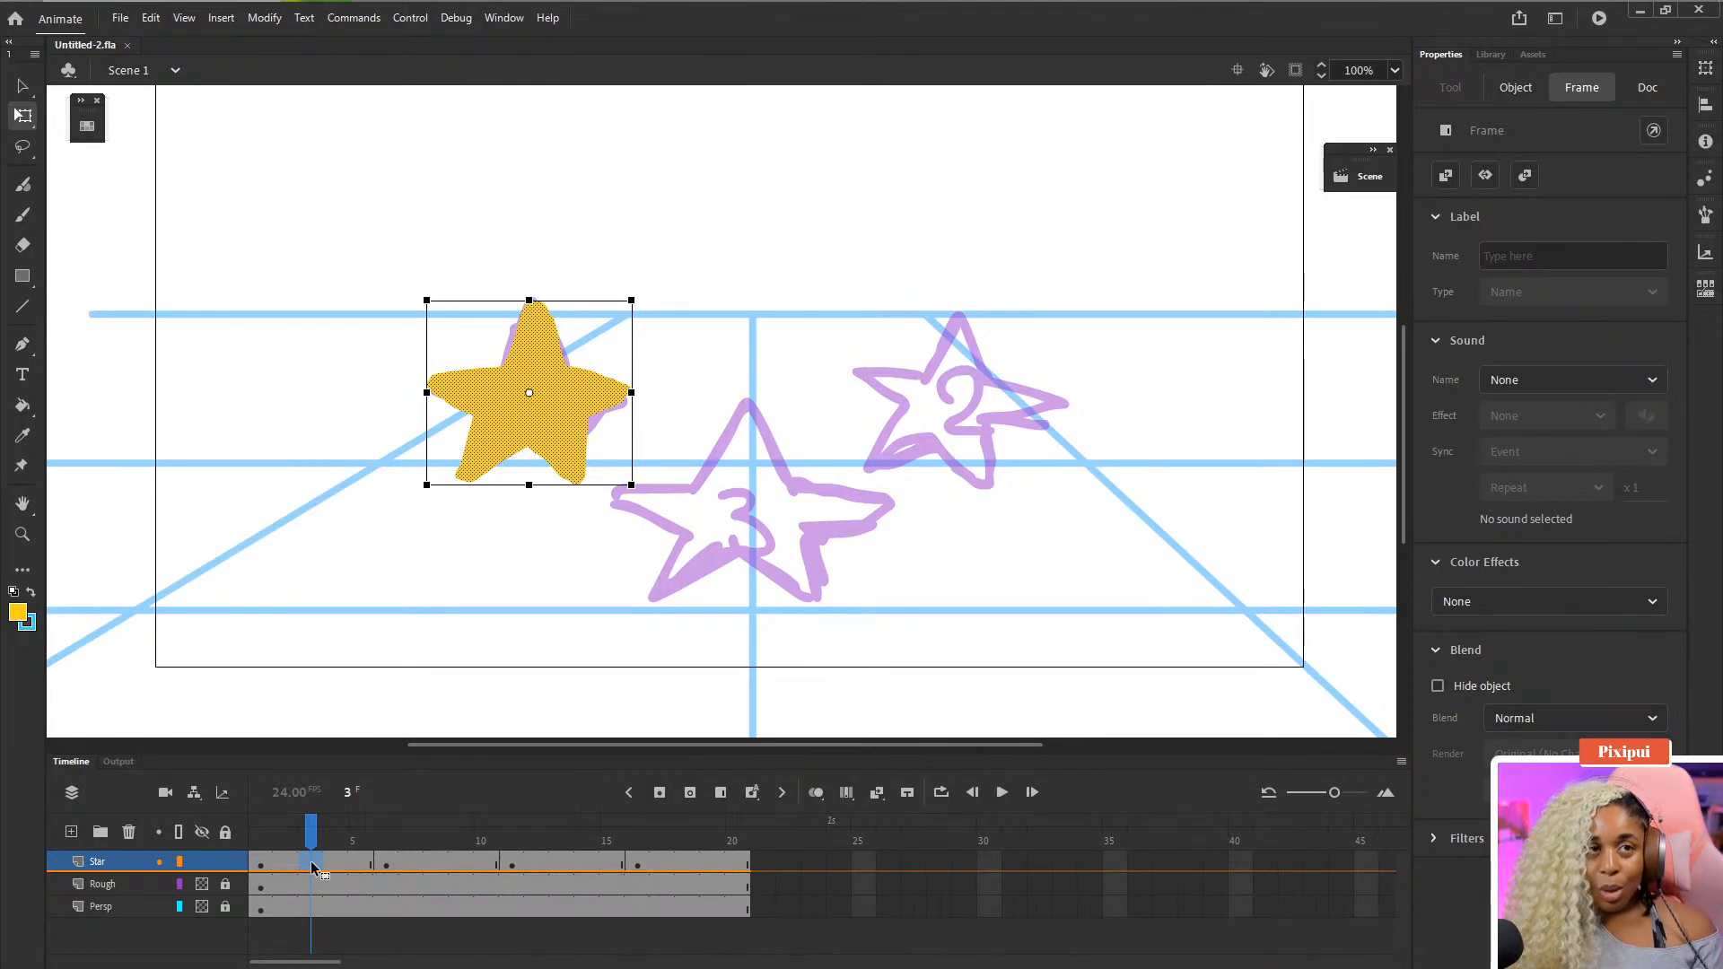
left_click_drag(422, 844, 536, 838)
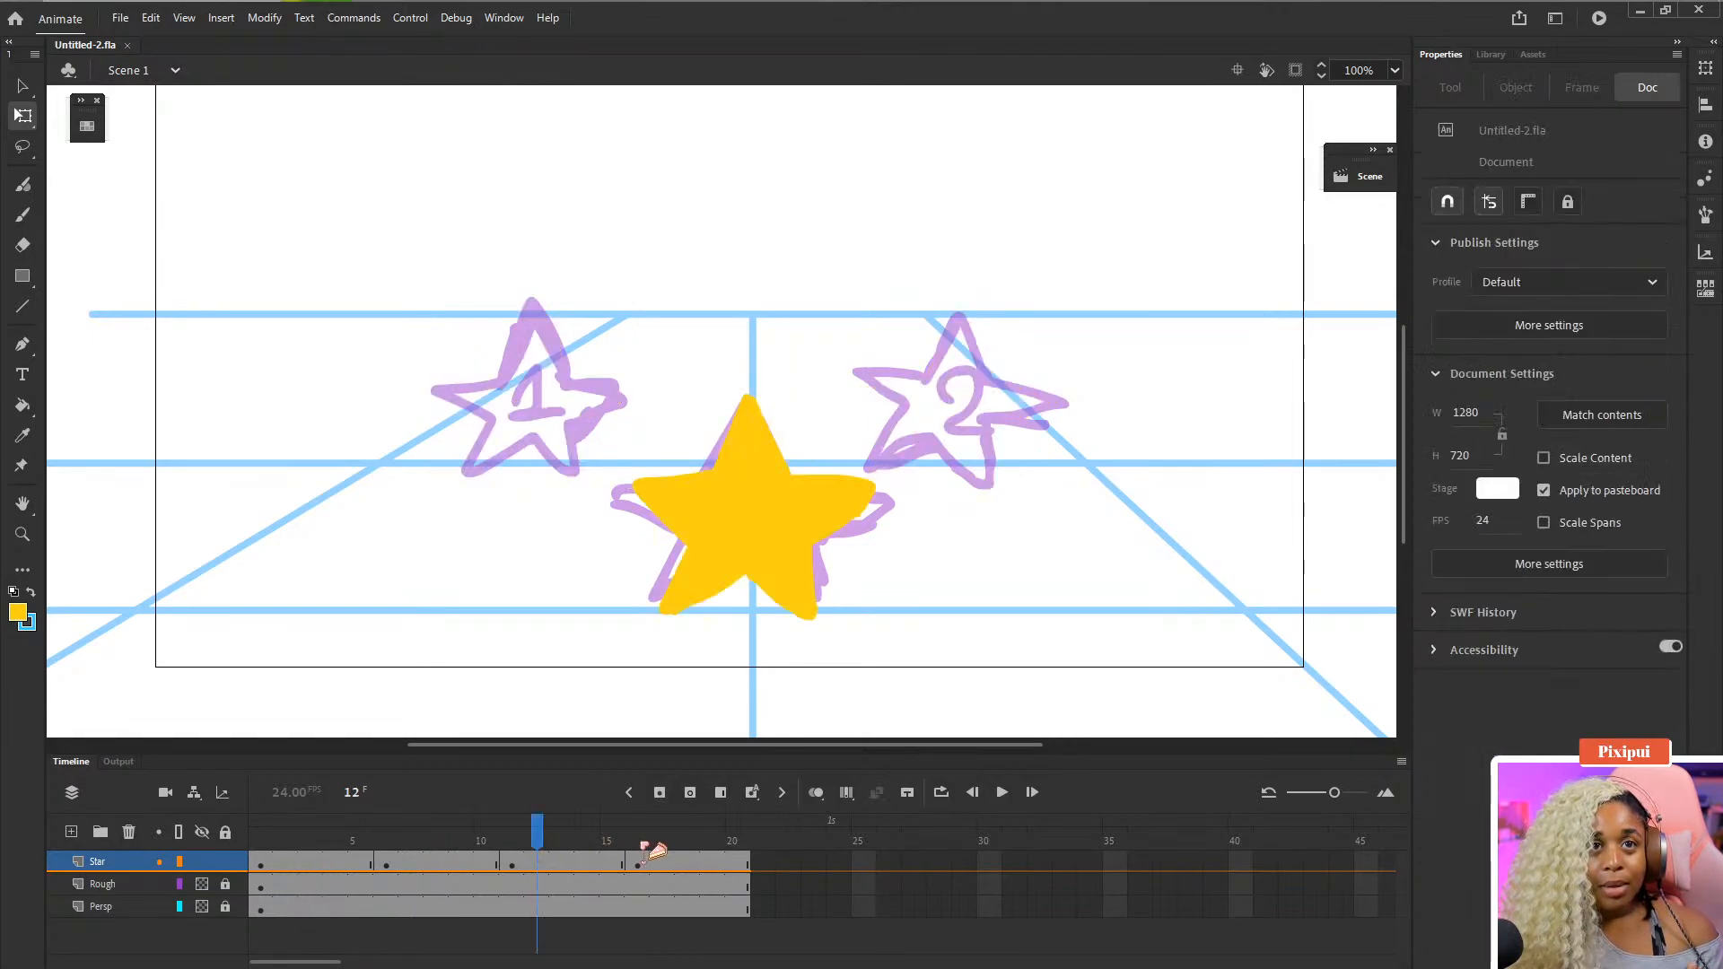
left_click(311, 839)
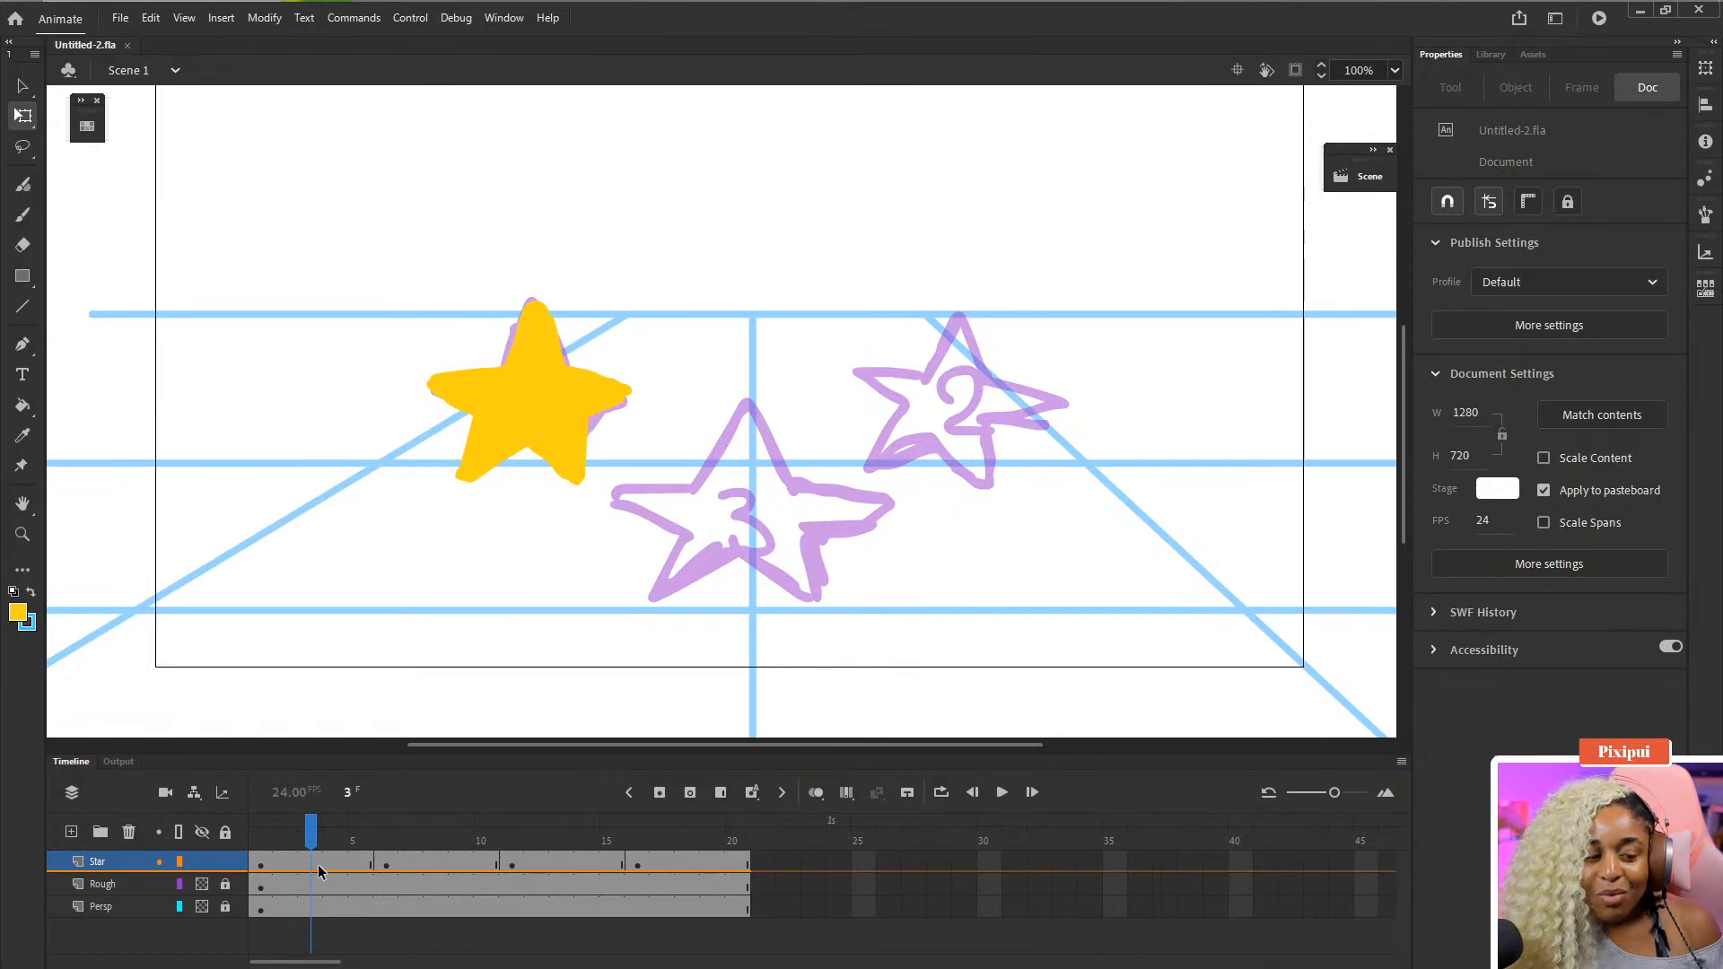
left_click(311, 867)
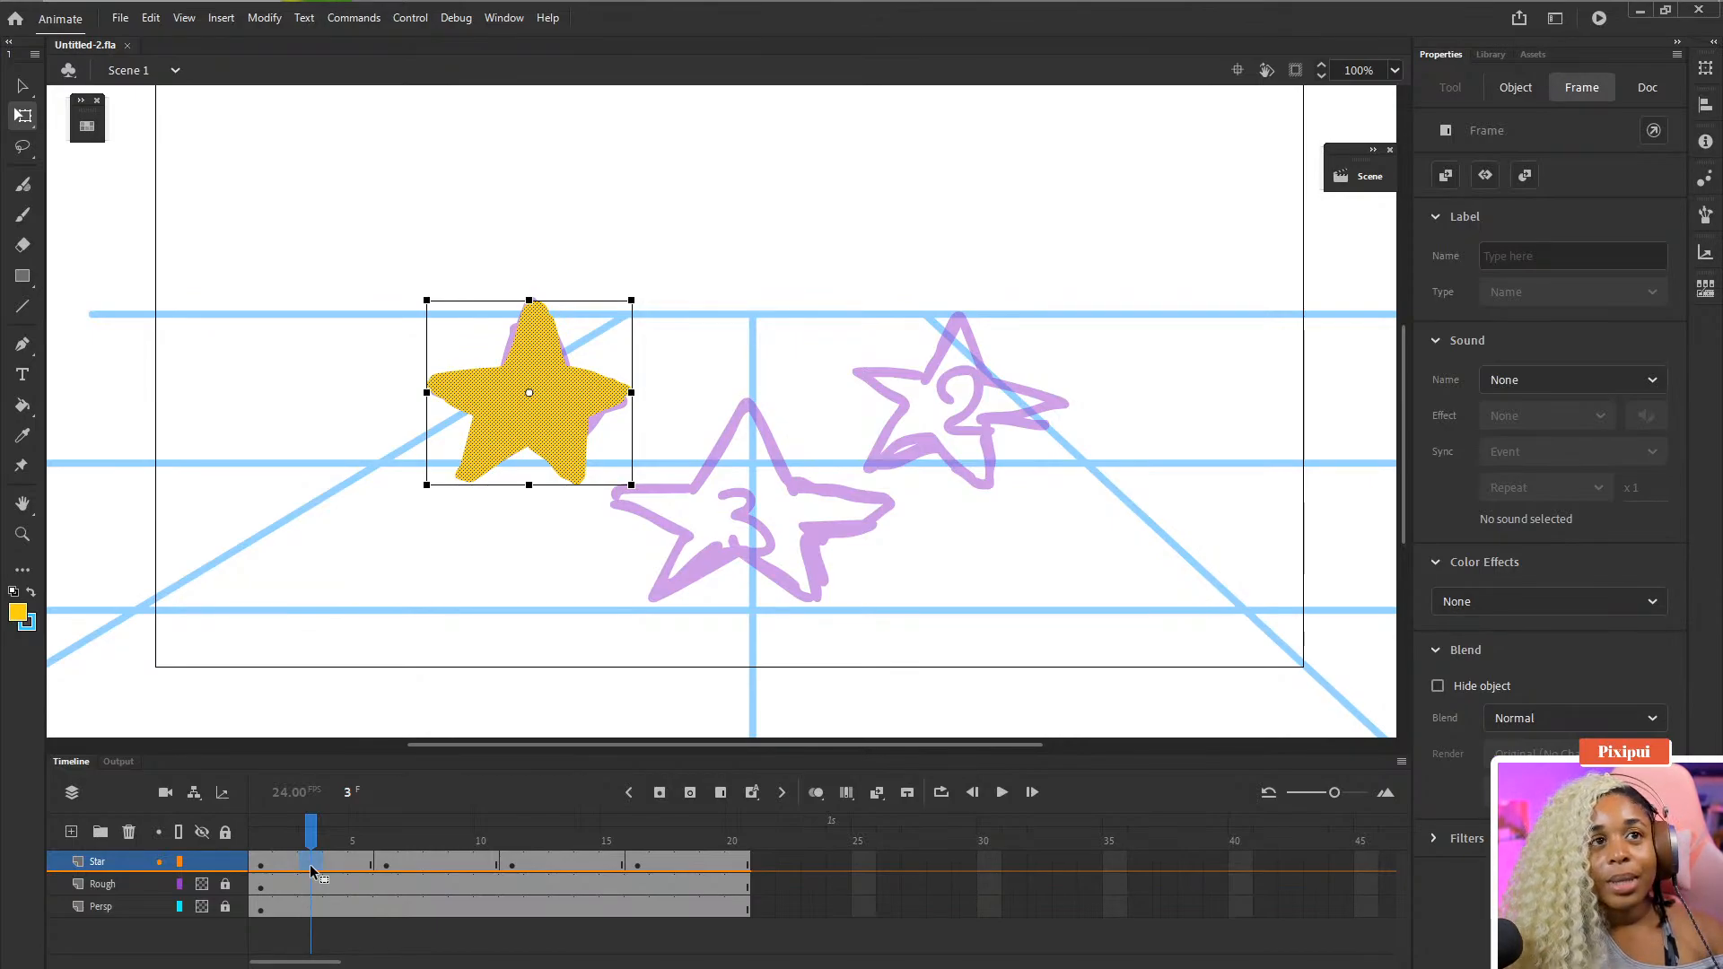
- Insert a blank keyframe at frame 3 on the Star layer
key("F7")
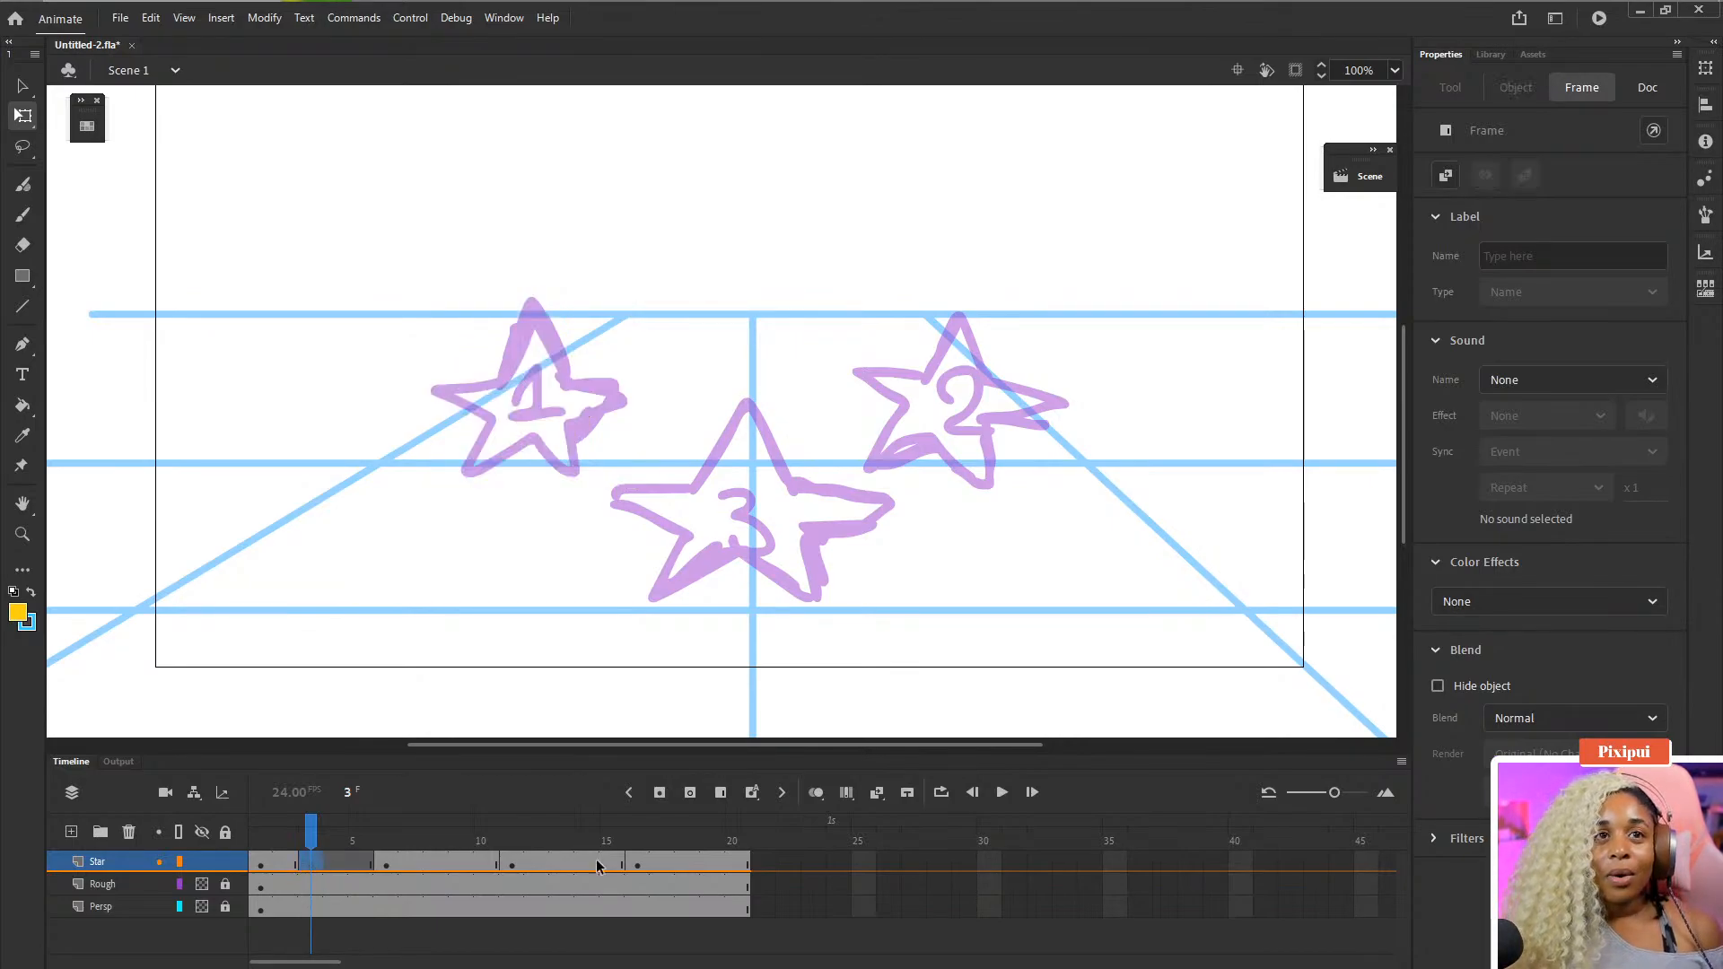
key("ctrl+z")
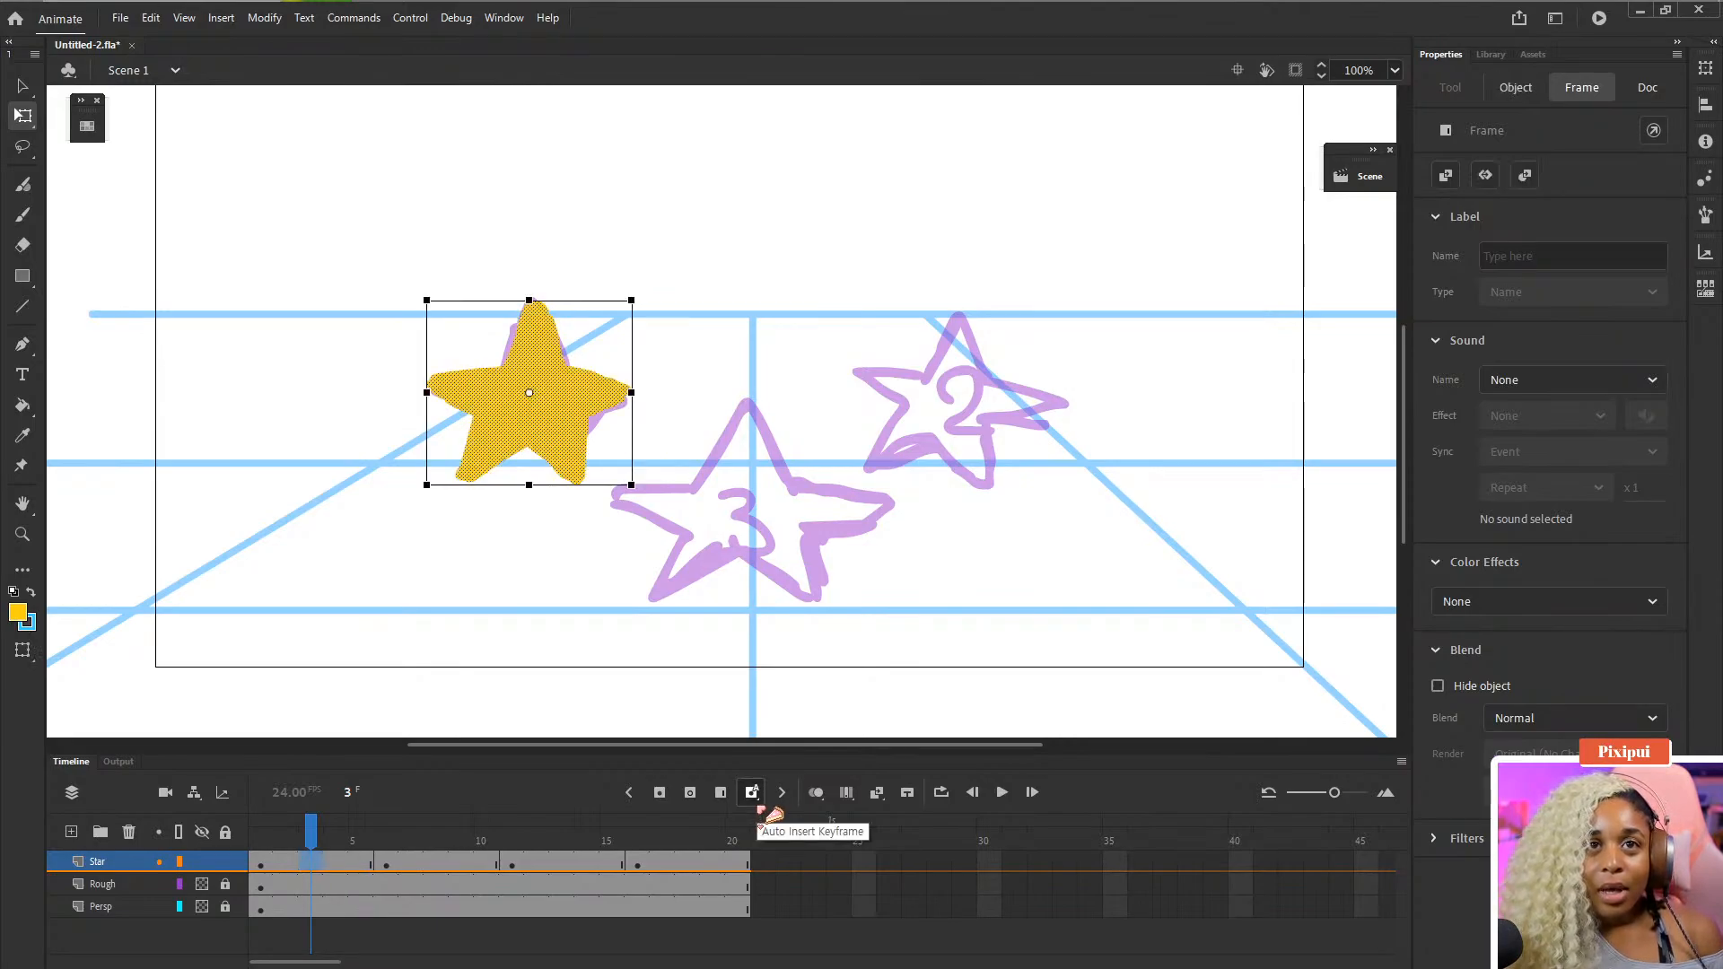
left_click(703, 795)
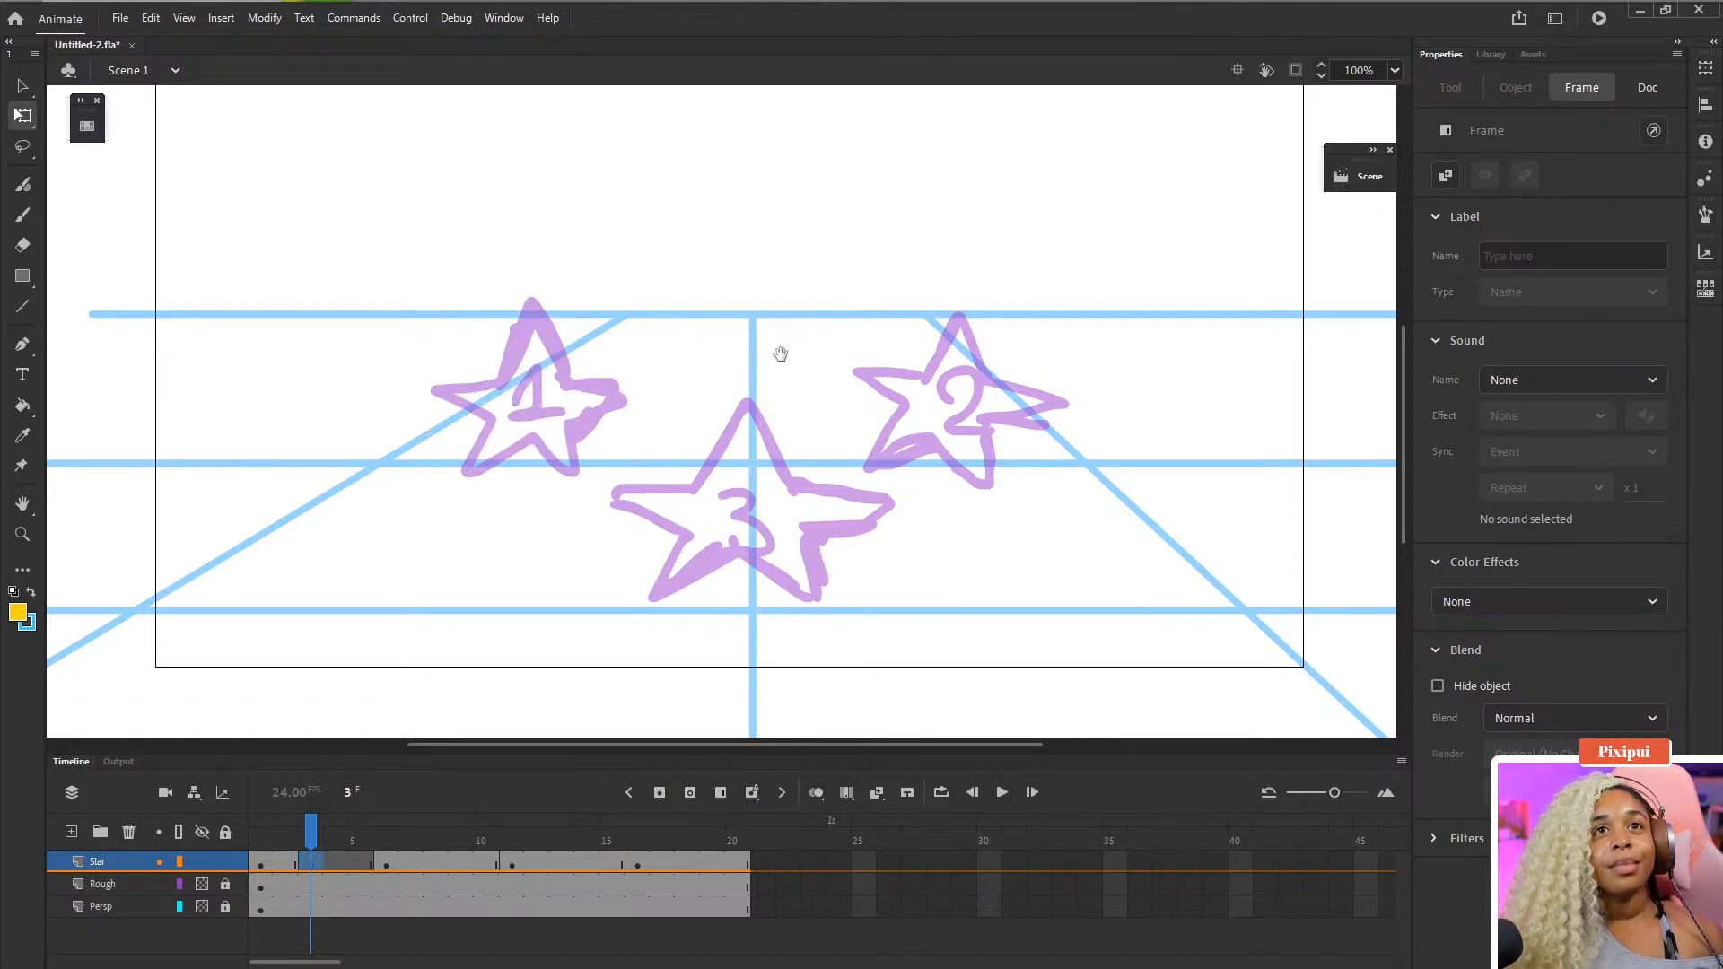
- Turn on onion skinning and widen its markers to show the frames around frame 3
left_click_drag(779, 354, 744, 399)
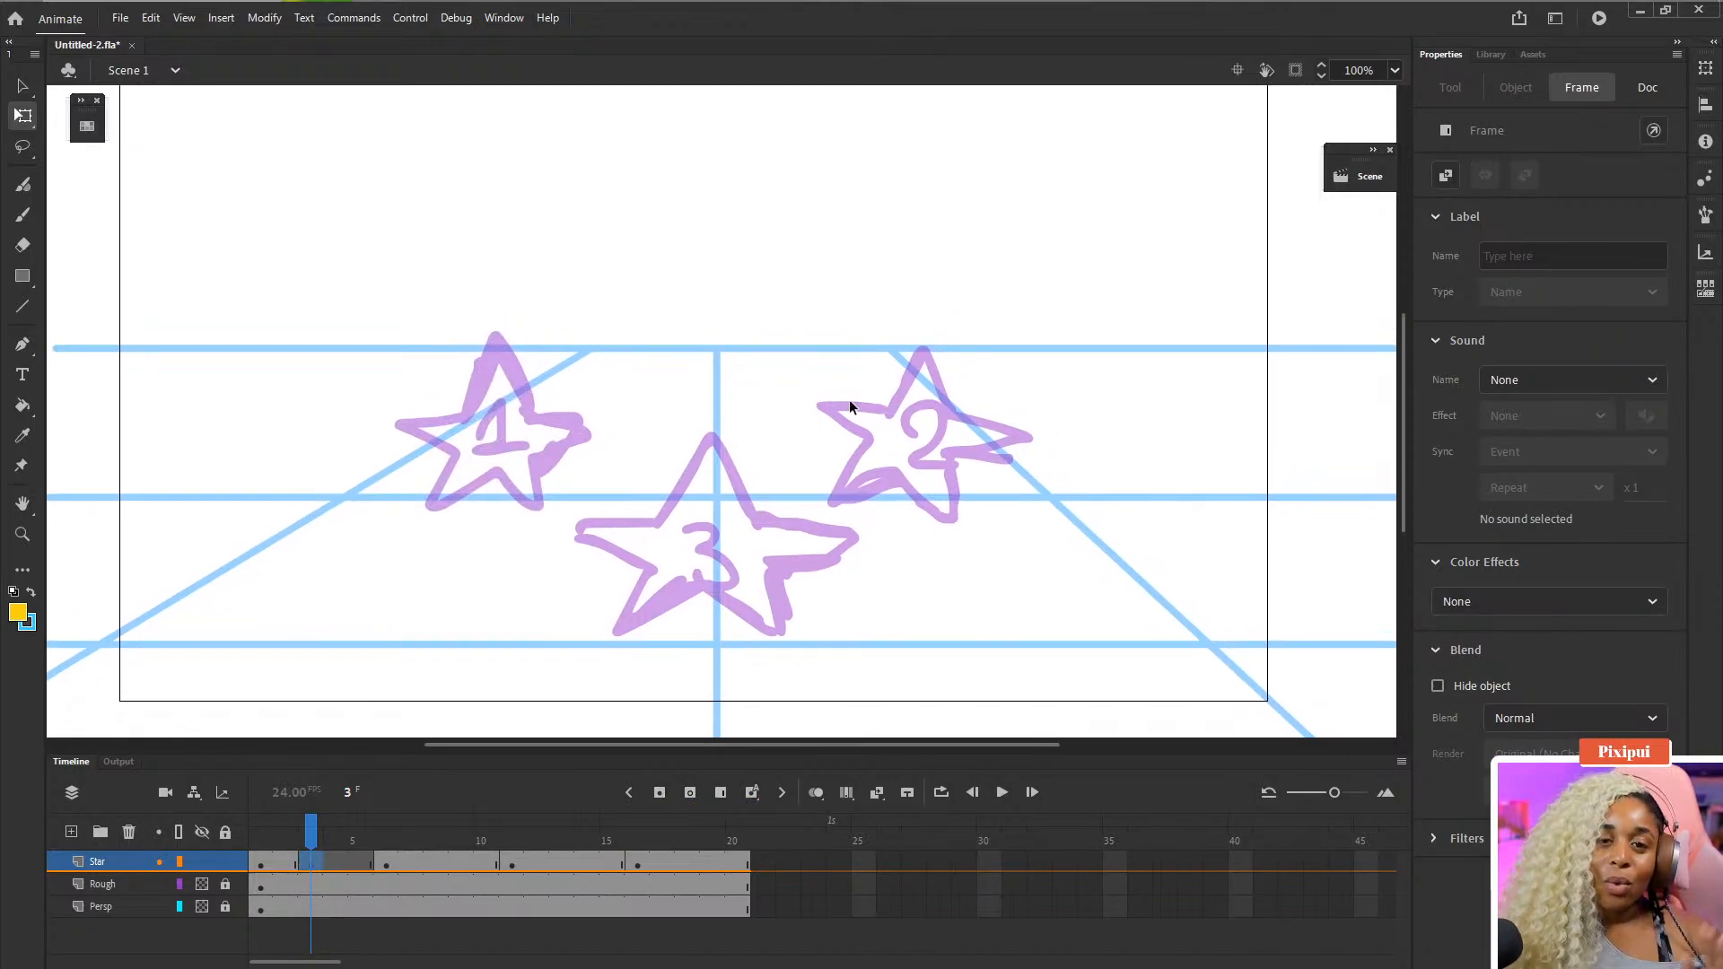
left_click(818, 795)
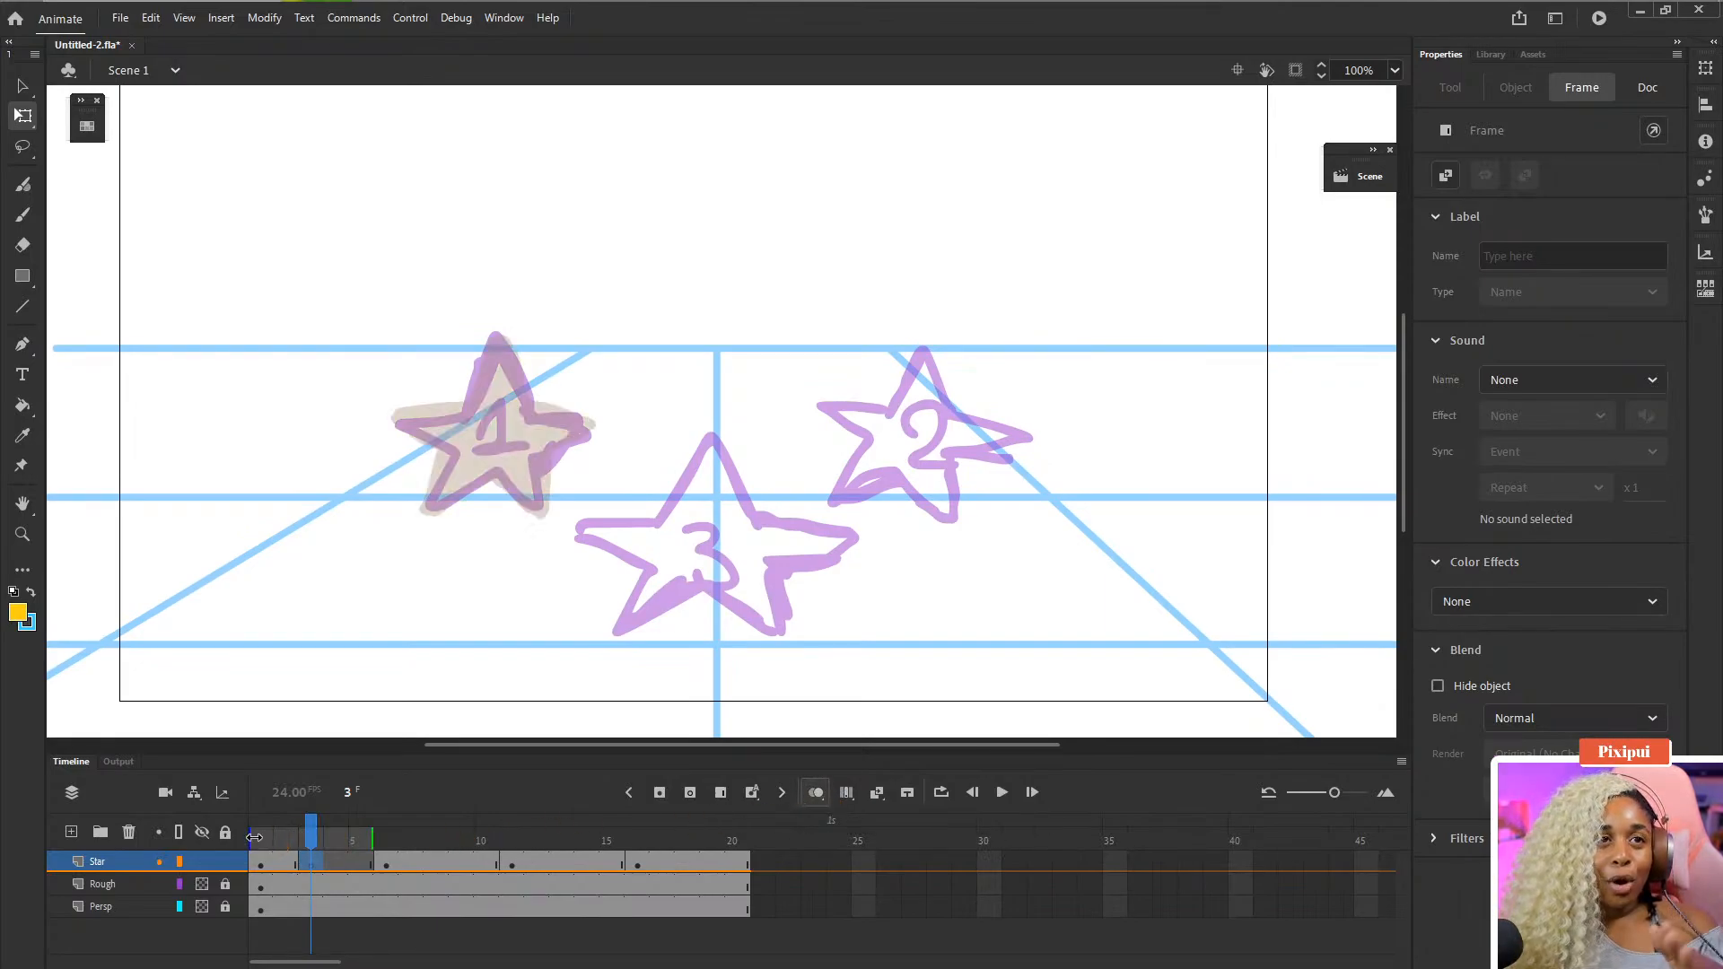
left_click_drag(255, 837, 275, 838)
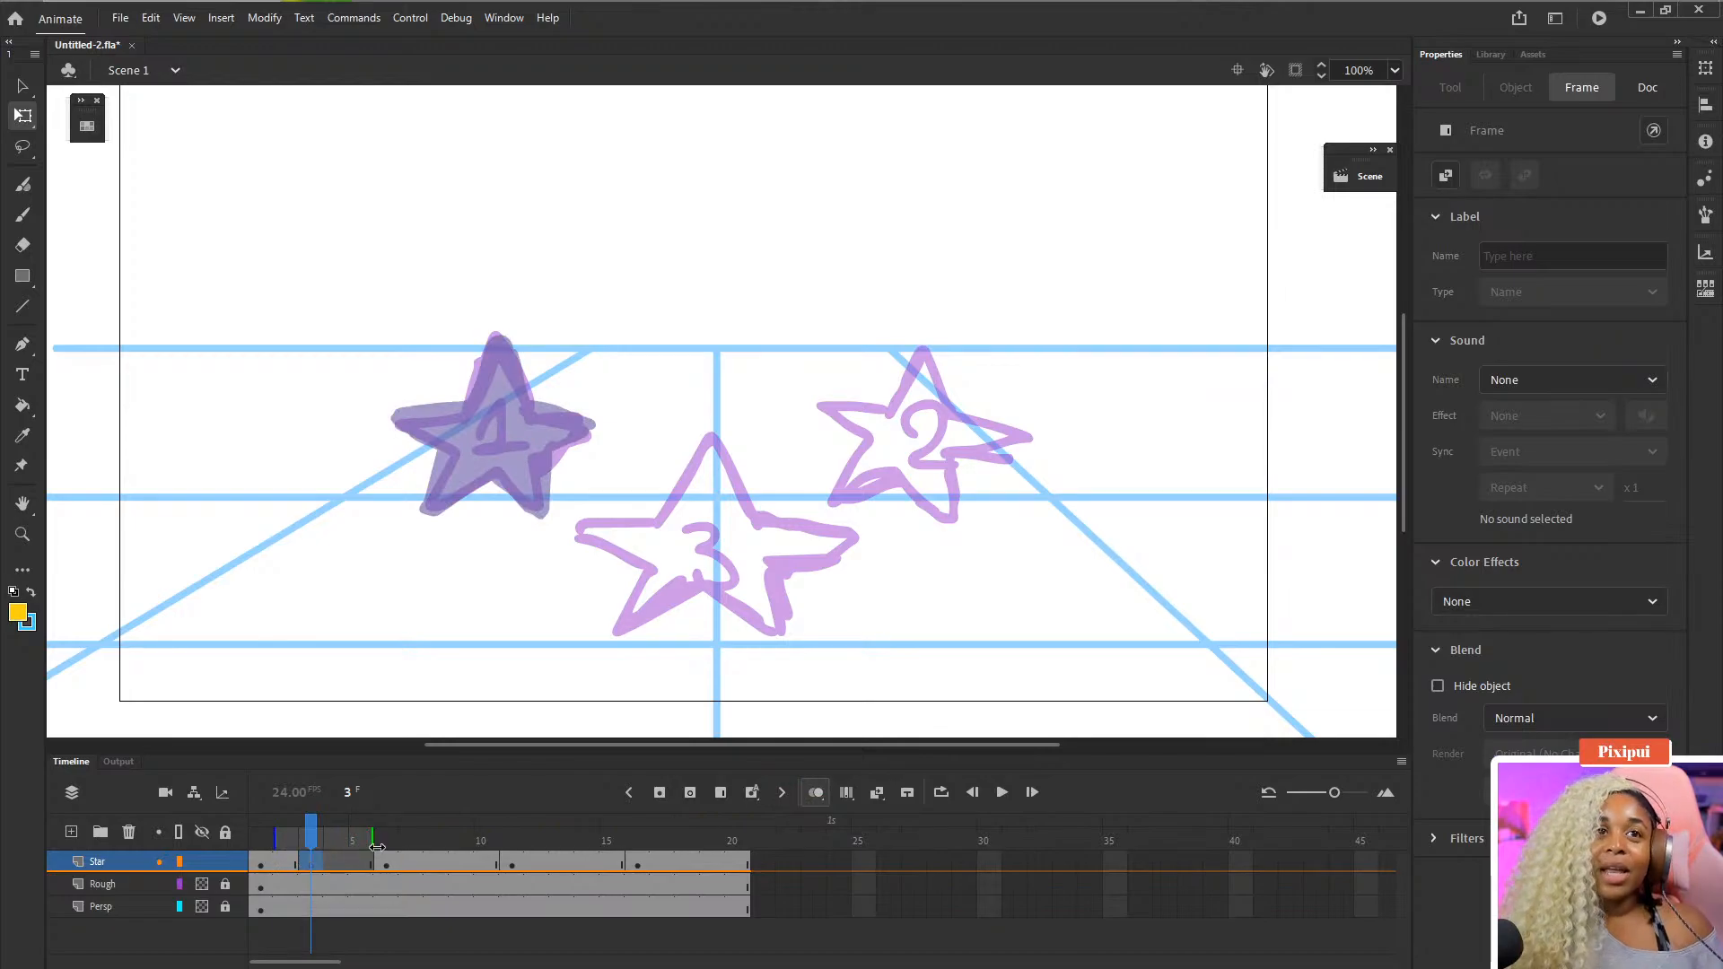
mouse_move(374, 835)
left_mouse_down()
mouse_move(666, 837)
mouse_move(414, 838)
mouse_move(422, 850)
left_mouse_up()
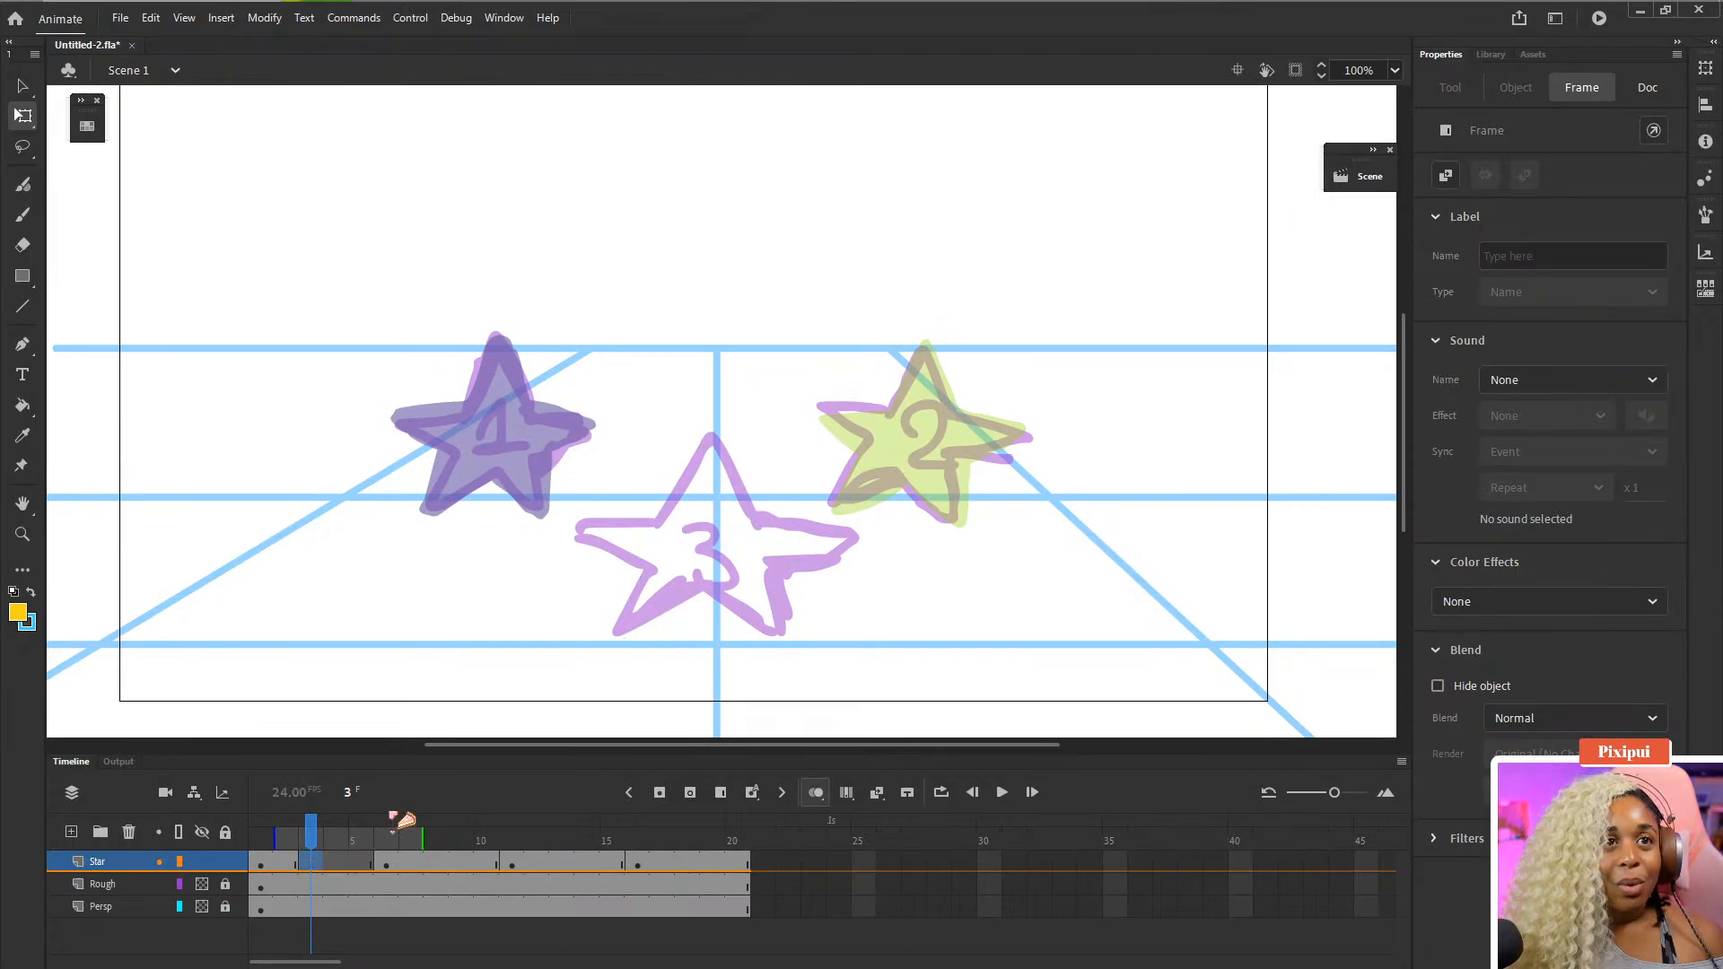
- Set the Rough layer's opacity to 70 in its layer properties
left_click_drag(678, 502, 671, 527)
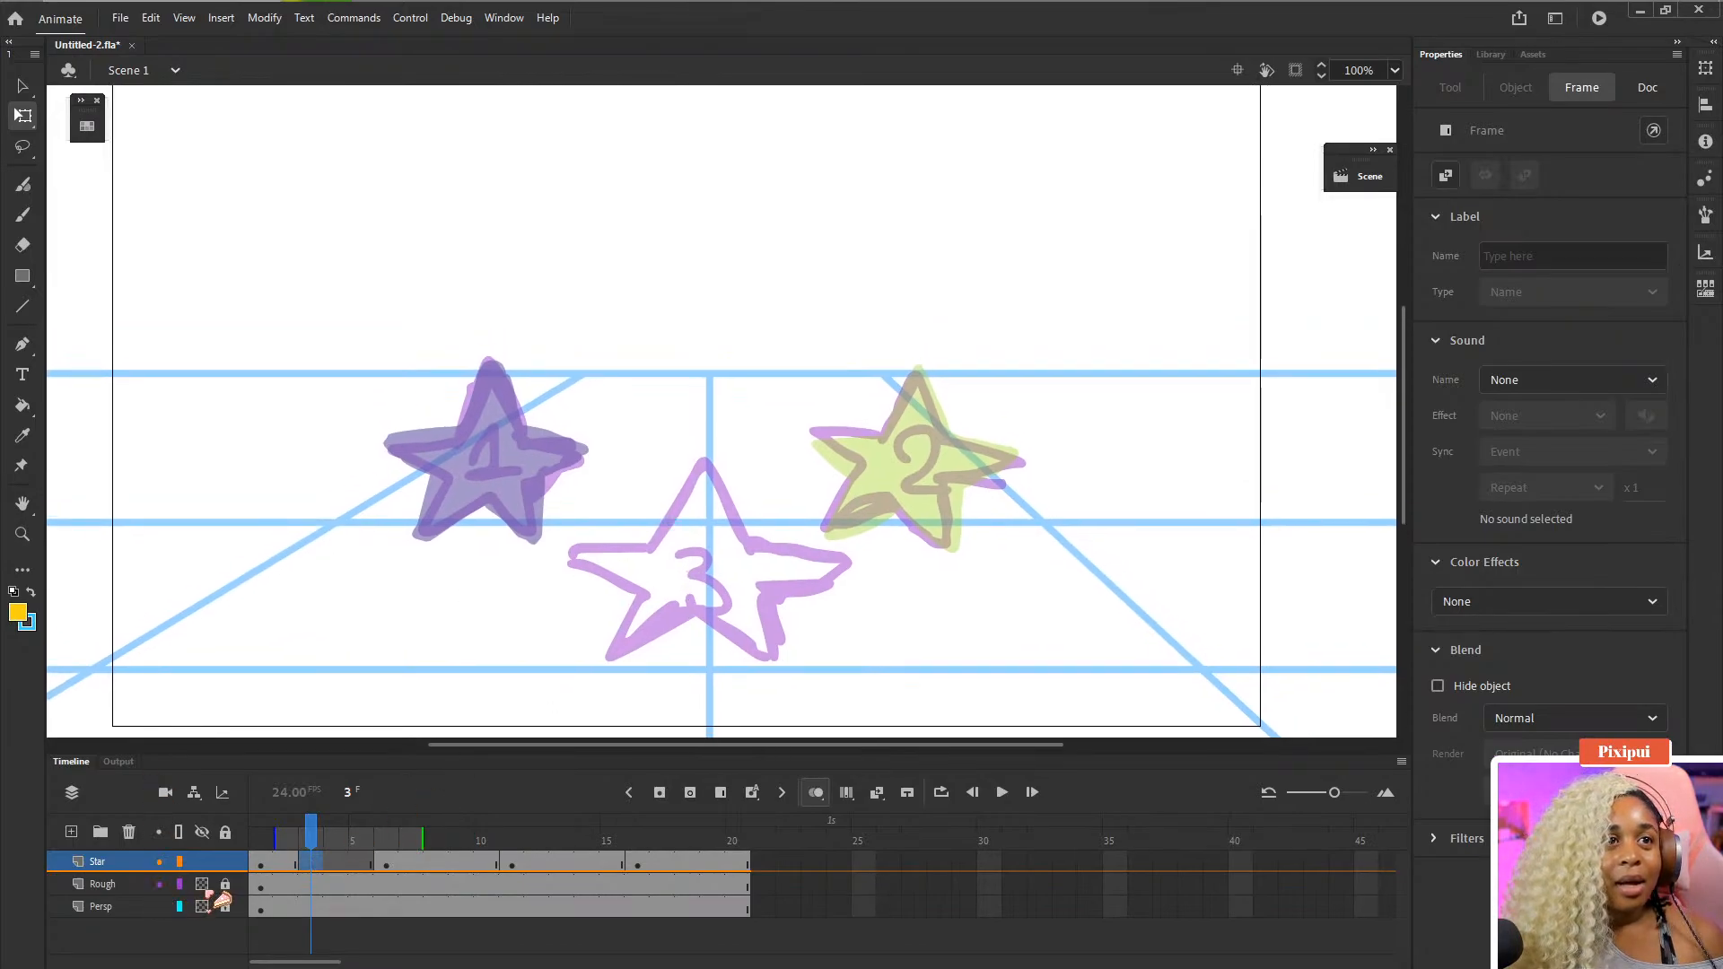
double_click(79, 884)
left_click(861, 423)
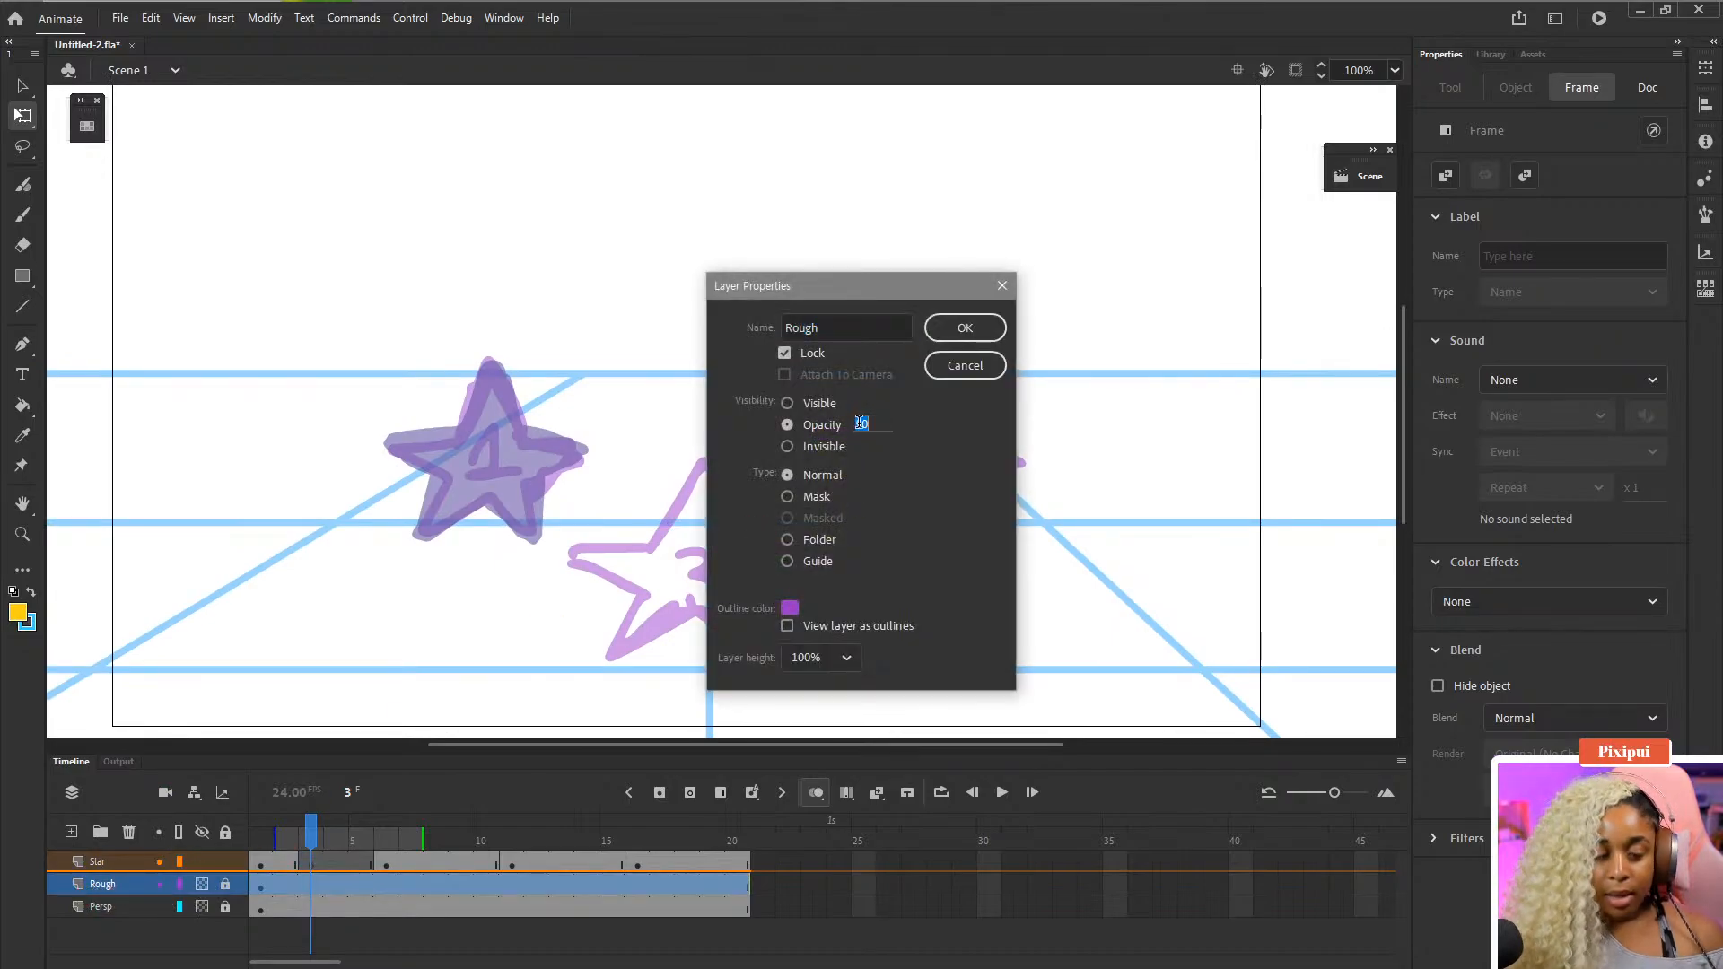
key("Return")
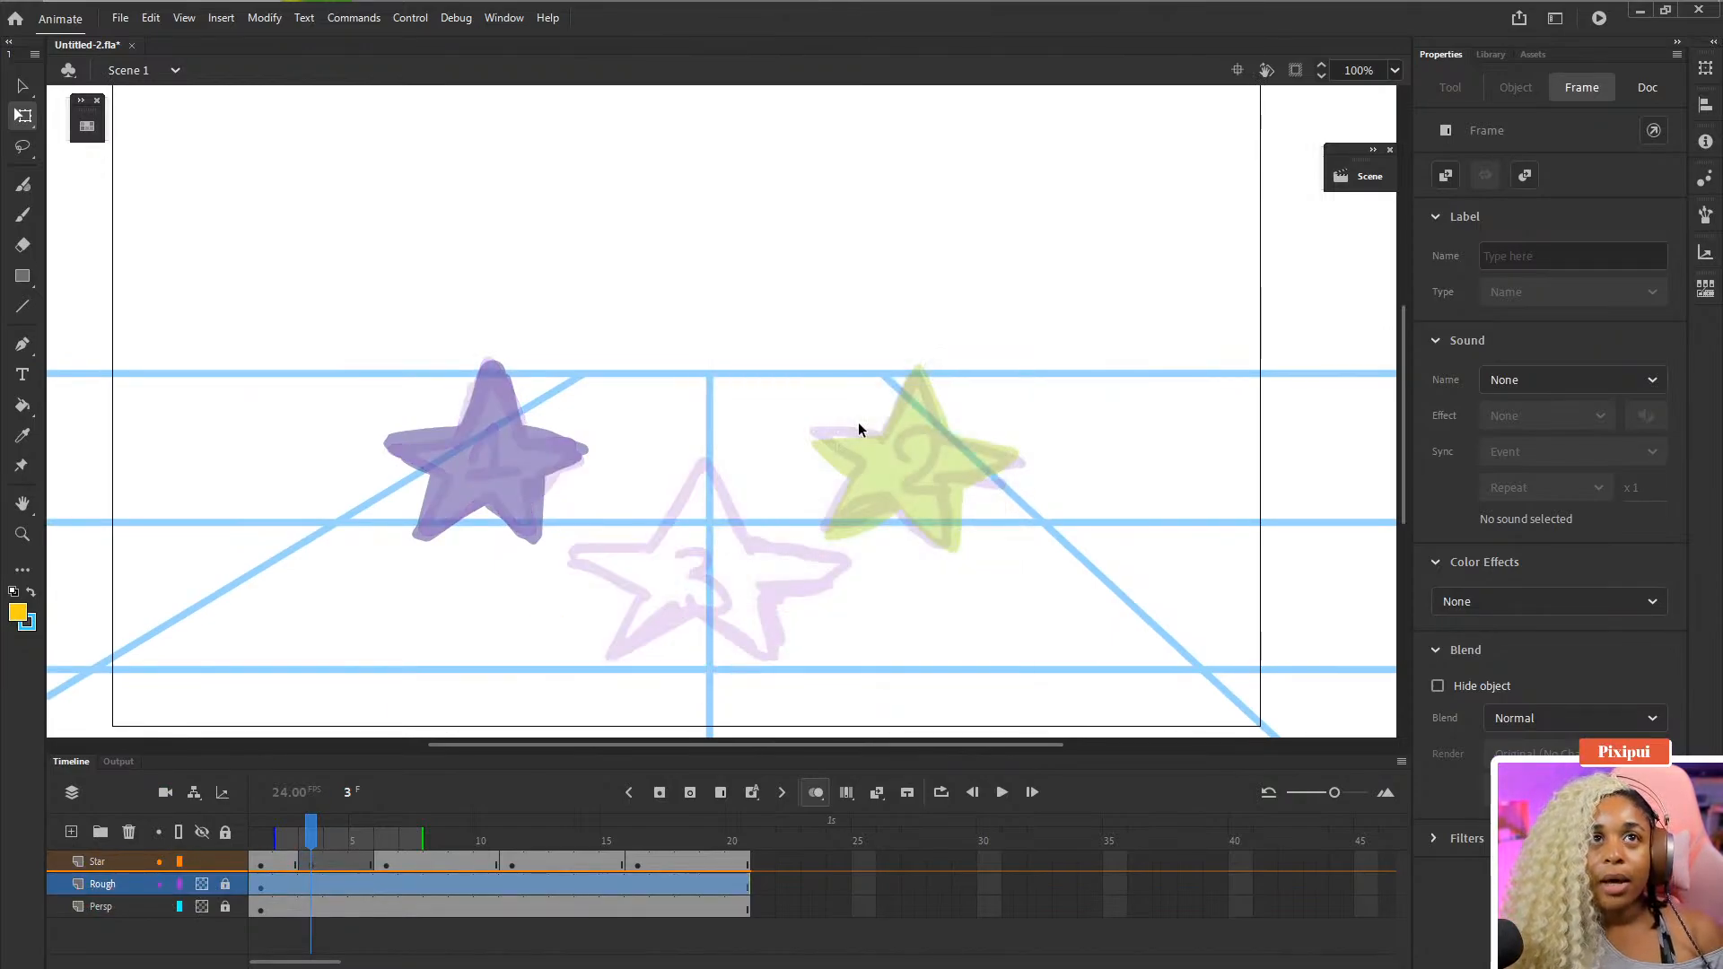
- Select the Rough layer and hide the Star layer
mouse_move(314, 836)
left_mouse_down()
mouse_move(288, 841)
mouse_move(310, 841)
left_mouse_up()
left_click(492, 498)
left_click(106, 886)
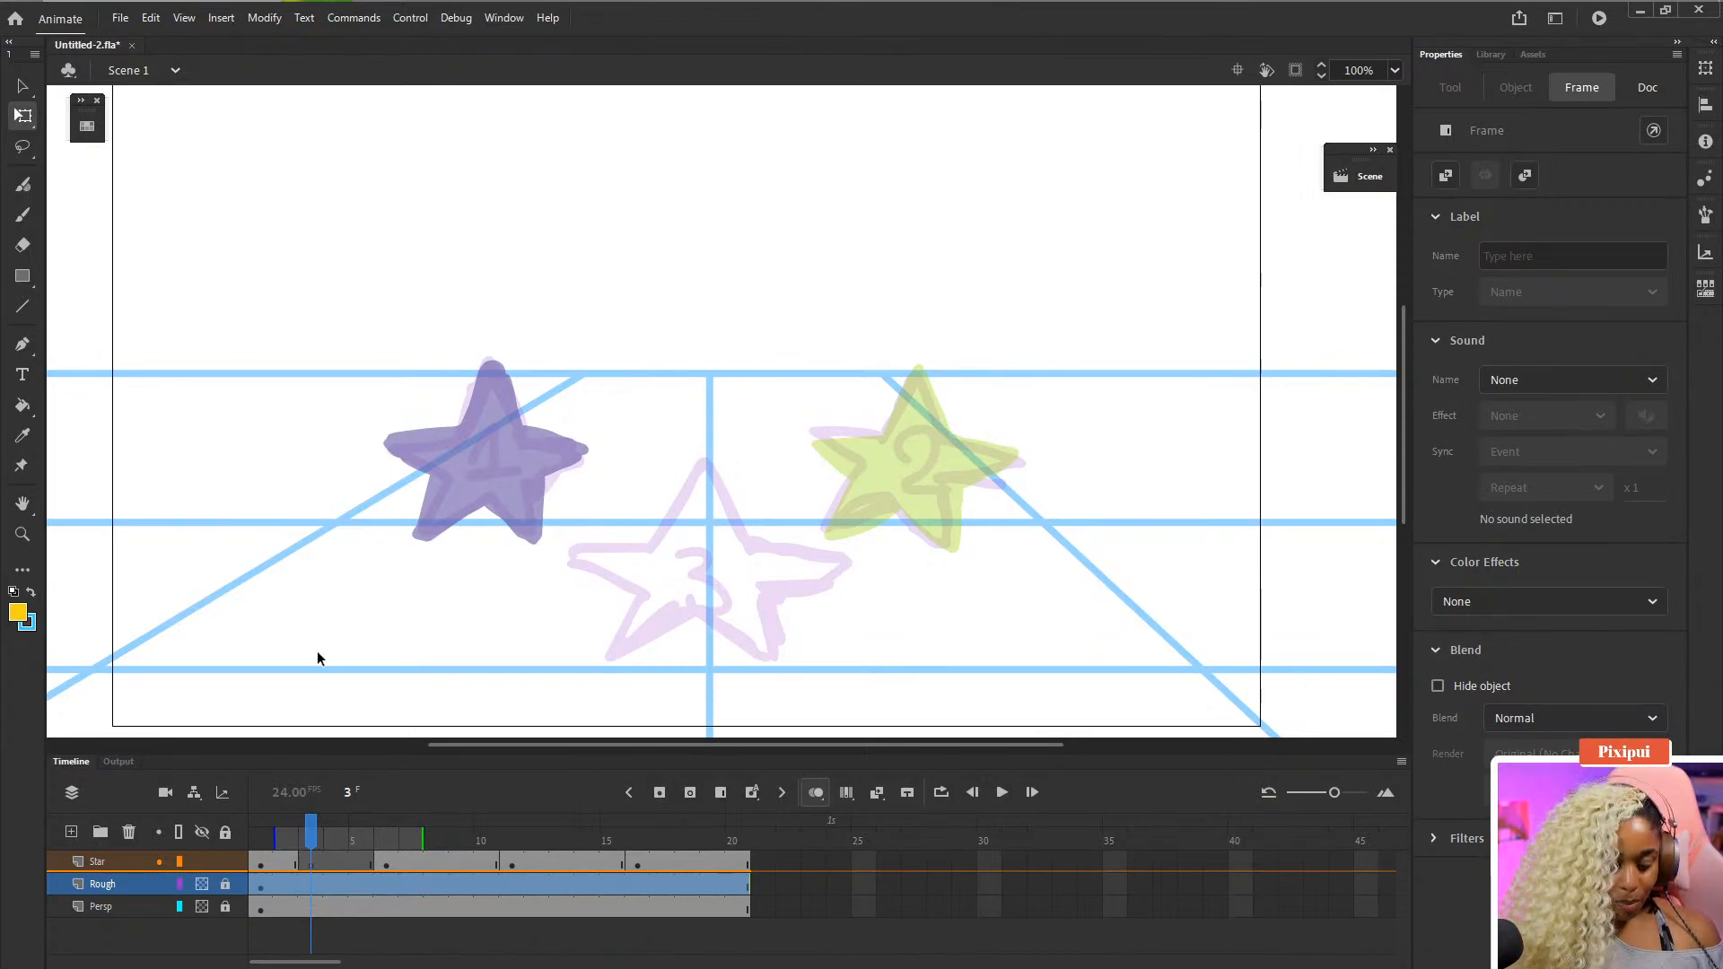
left_click(202, 862)
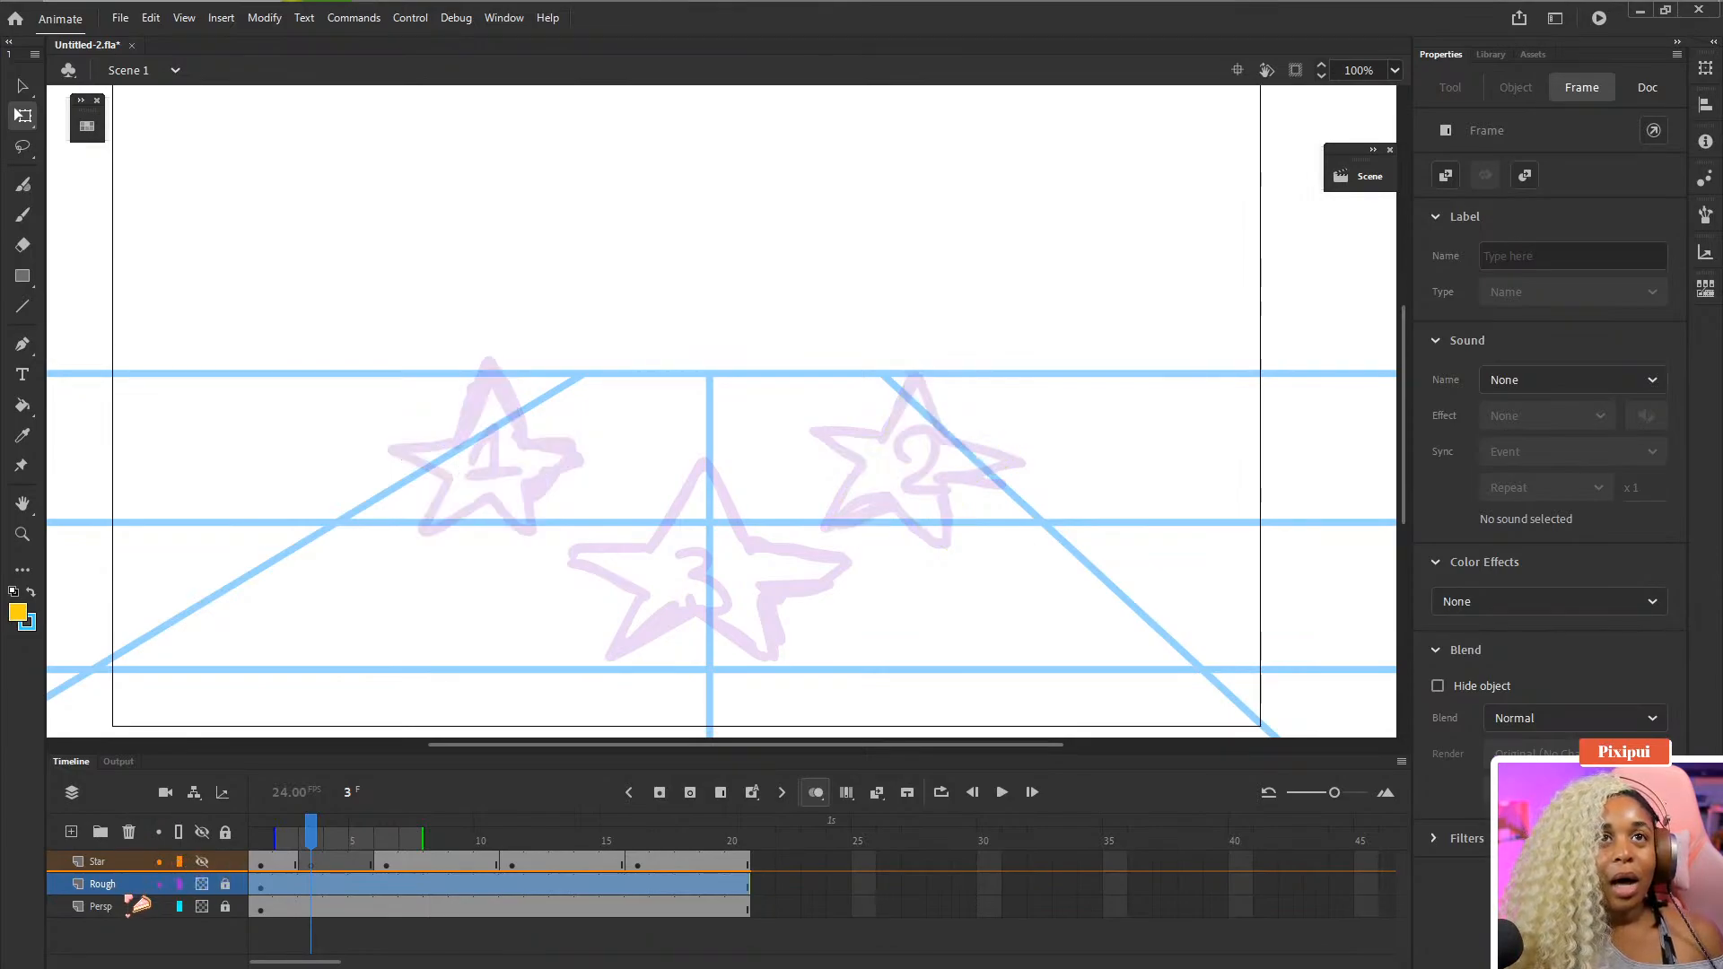
- Set the fill color to red #FF0000 and switch to the Brush tool
left_click(31, 592)
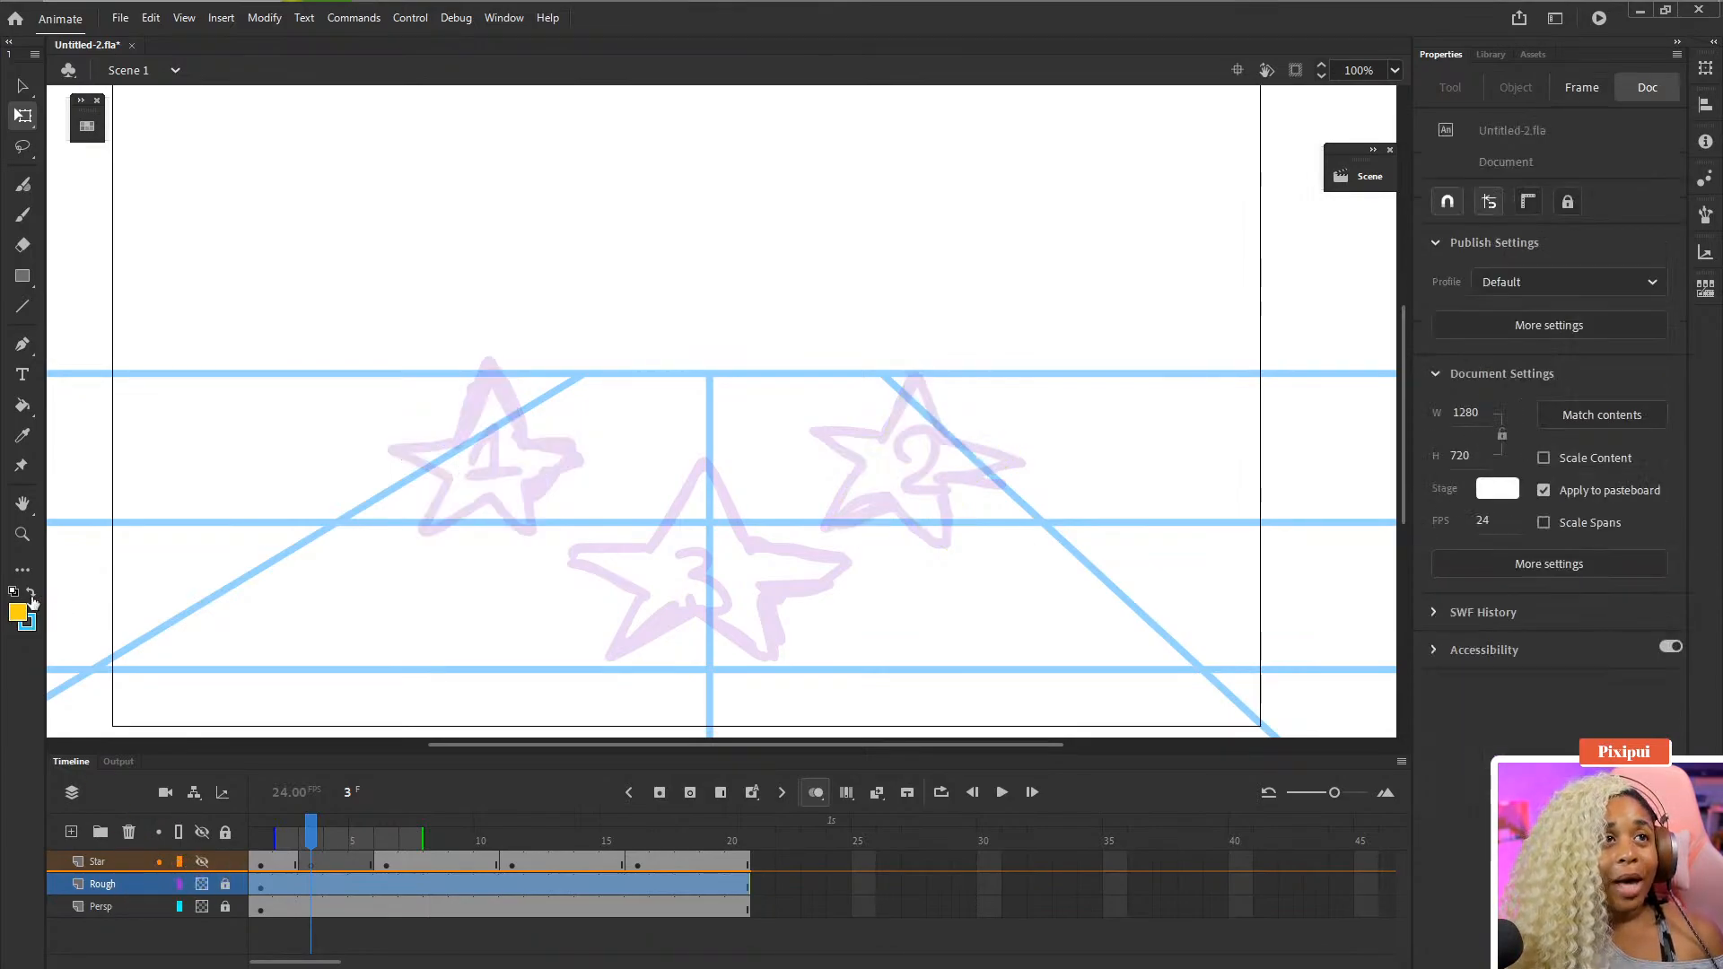
left_click(30, 619)
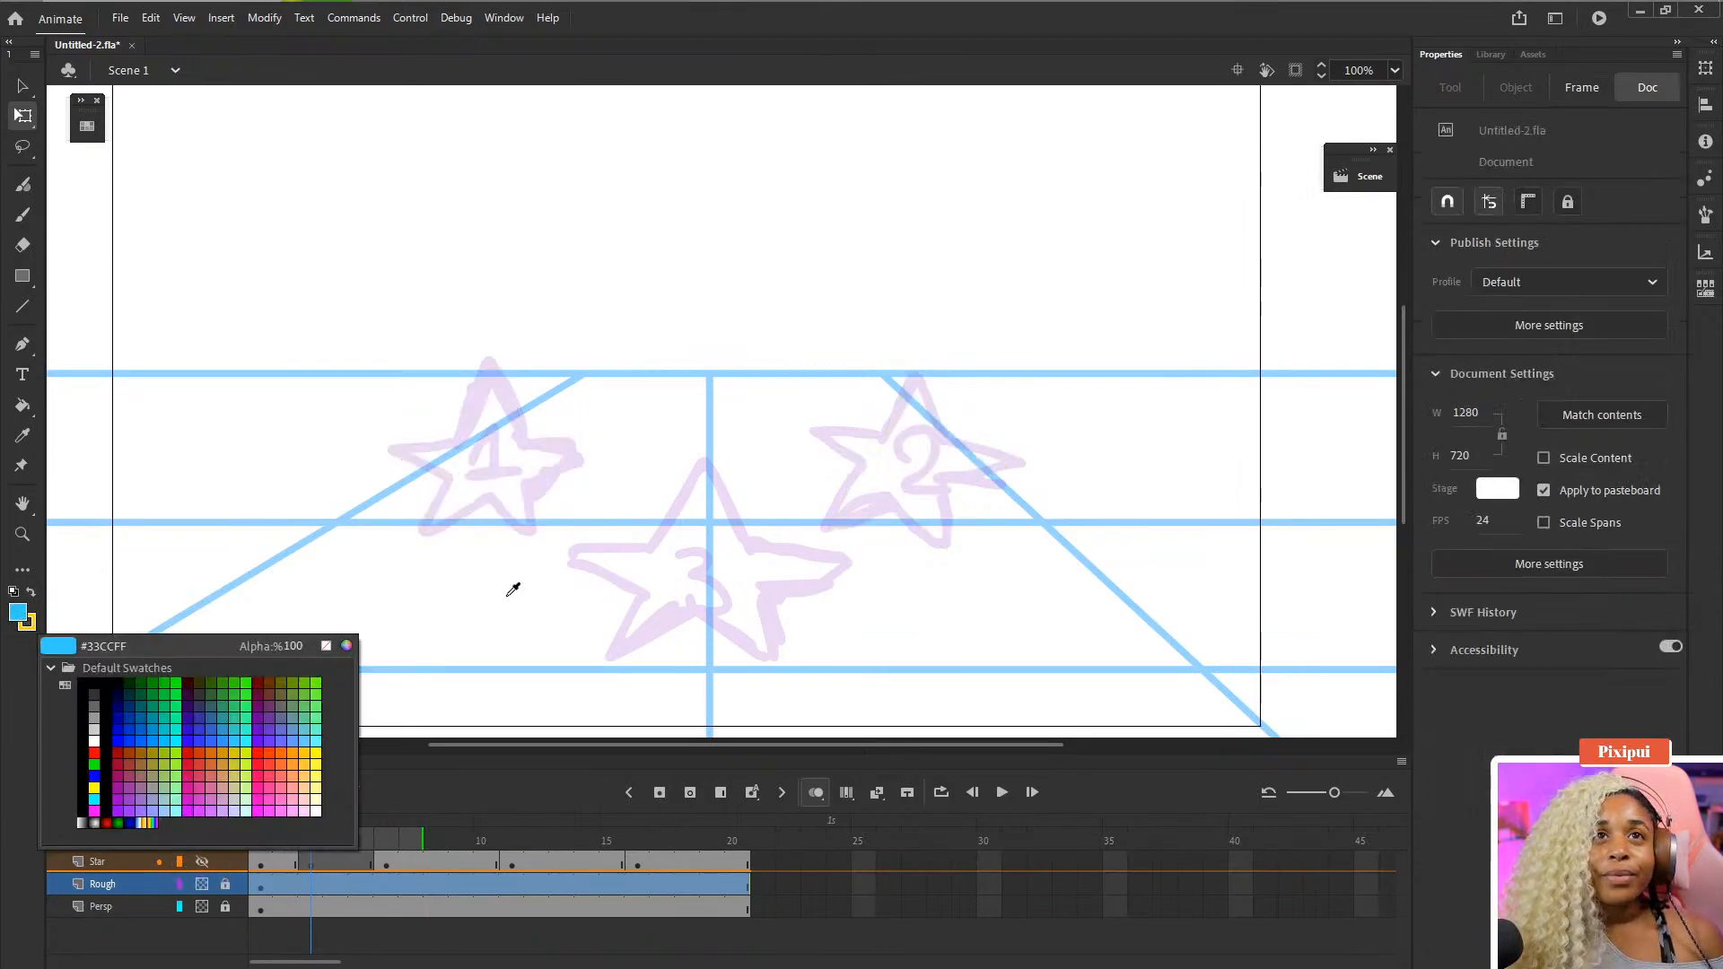
left_click(260, 750)
key("b")
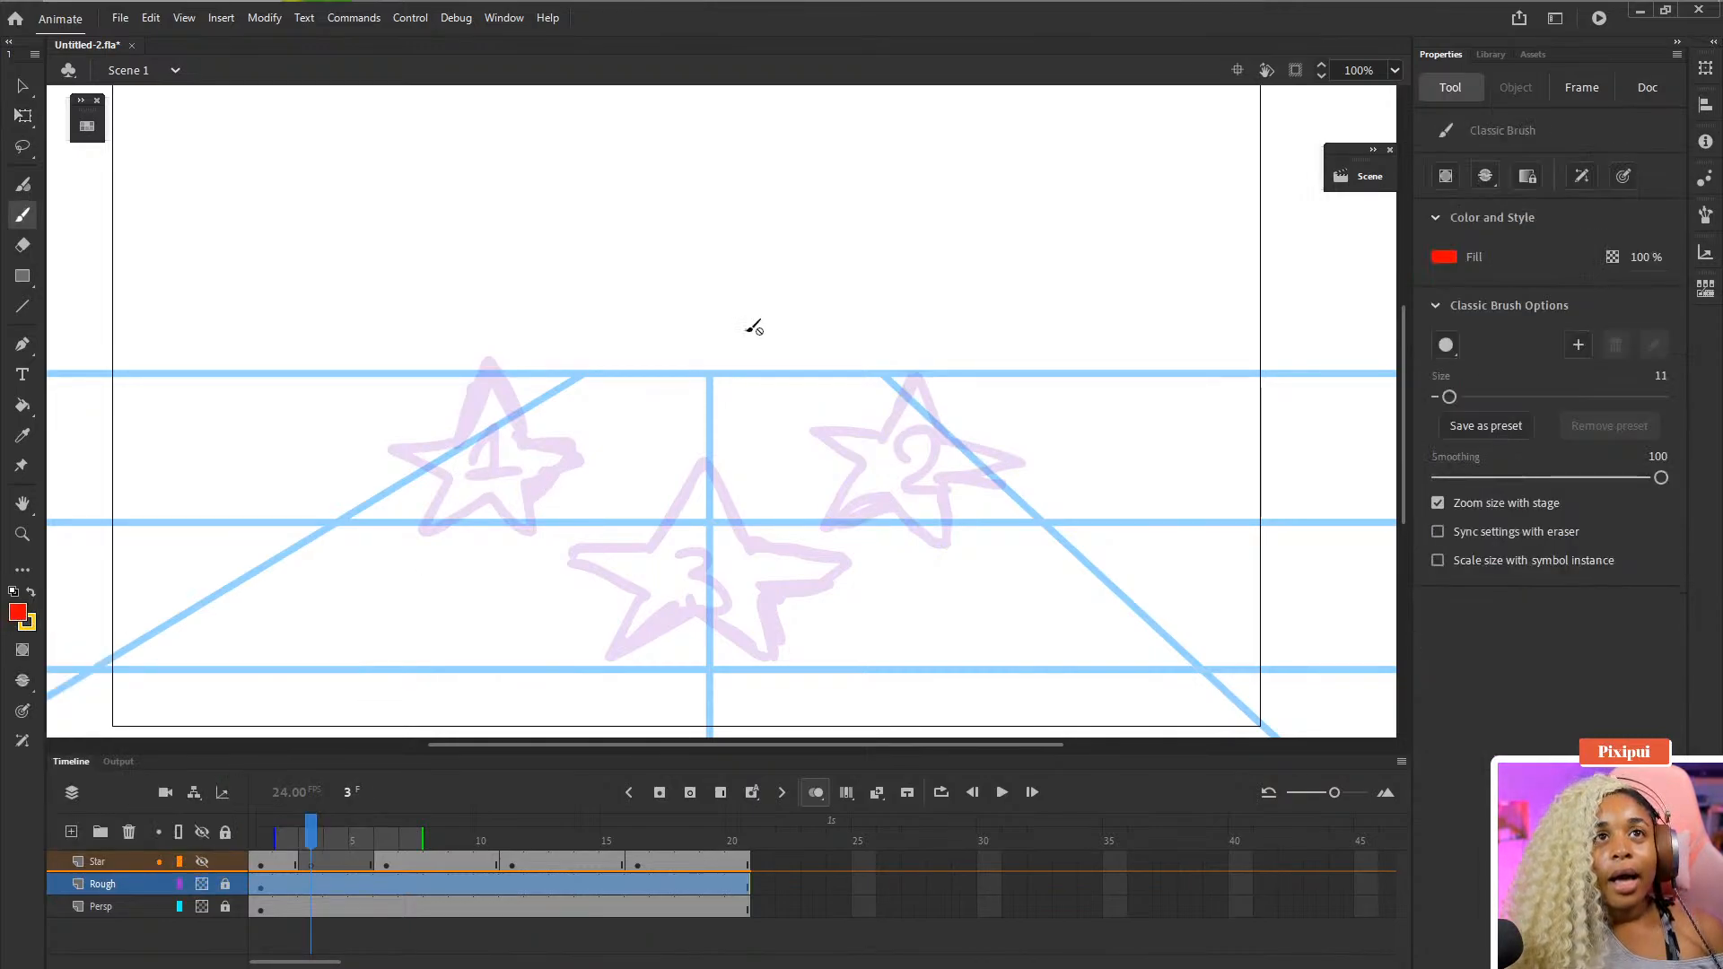
- Unlock the Rough layer at frame 1 and brush a red arc from star 1 to star 2
left_click(226, 883)
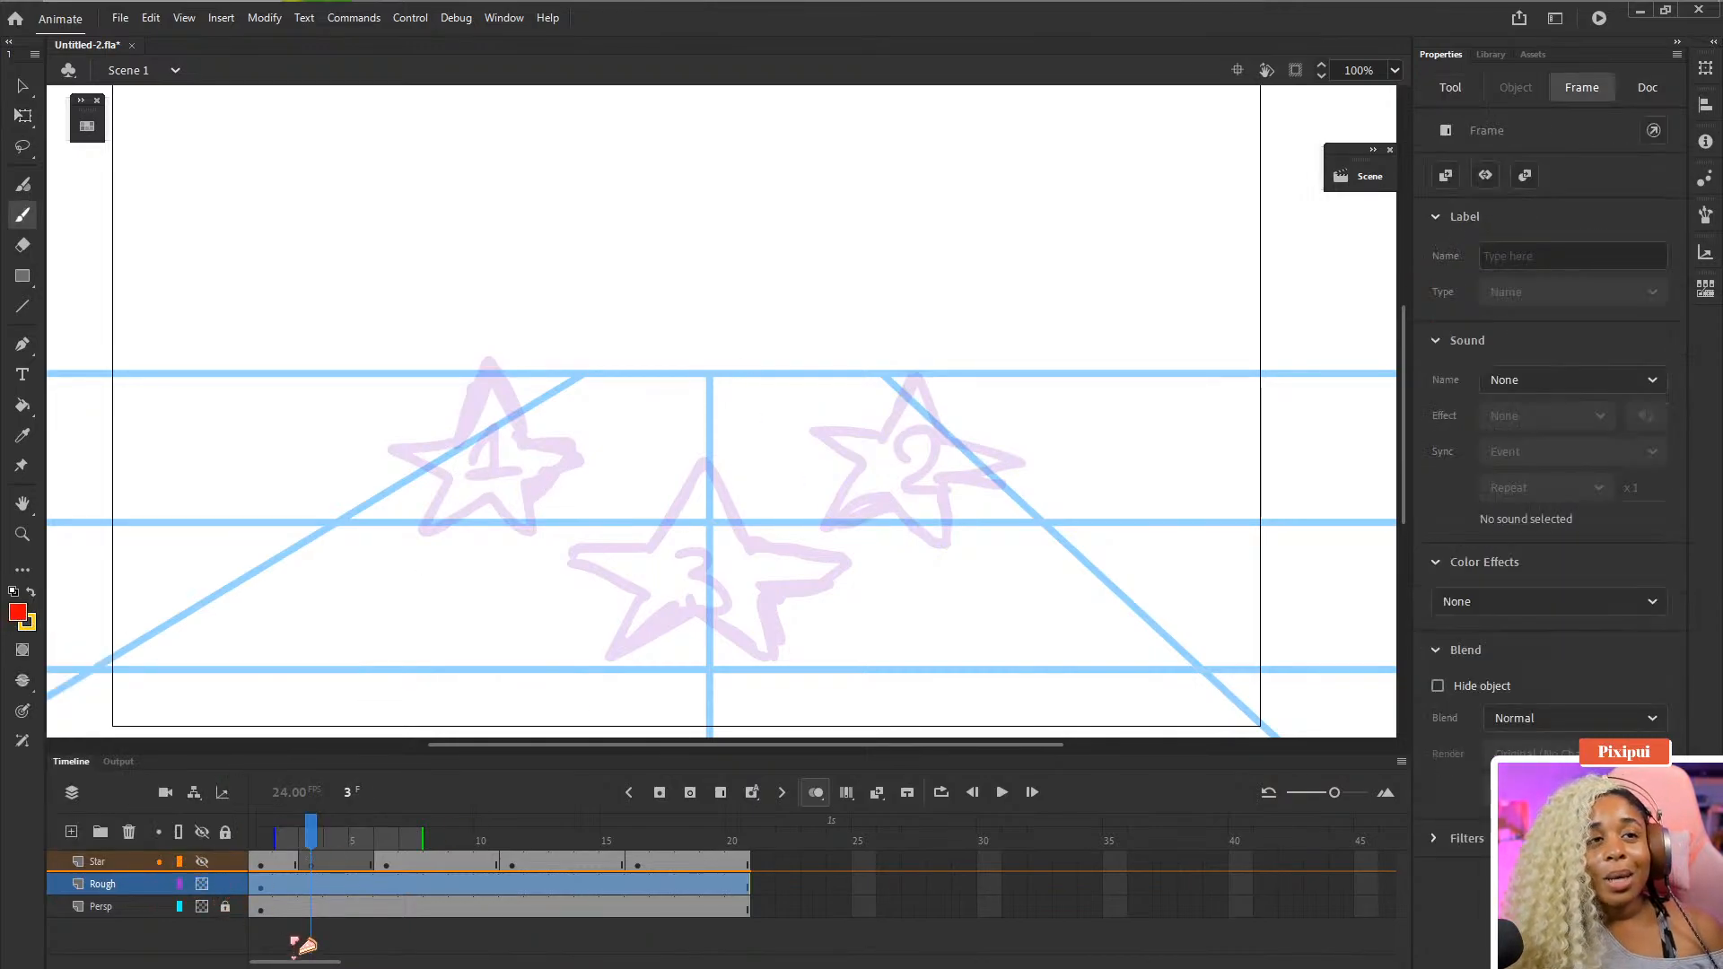
left_click(261, 886)
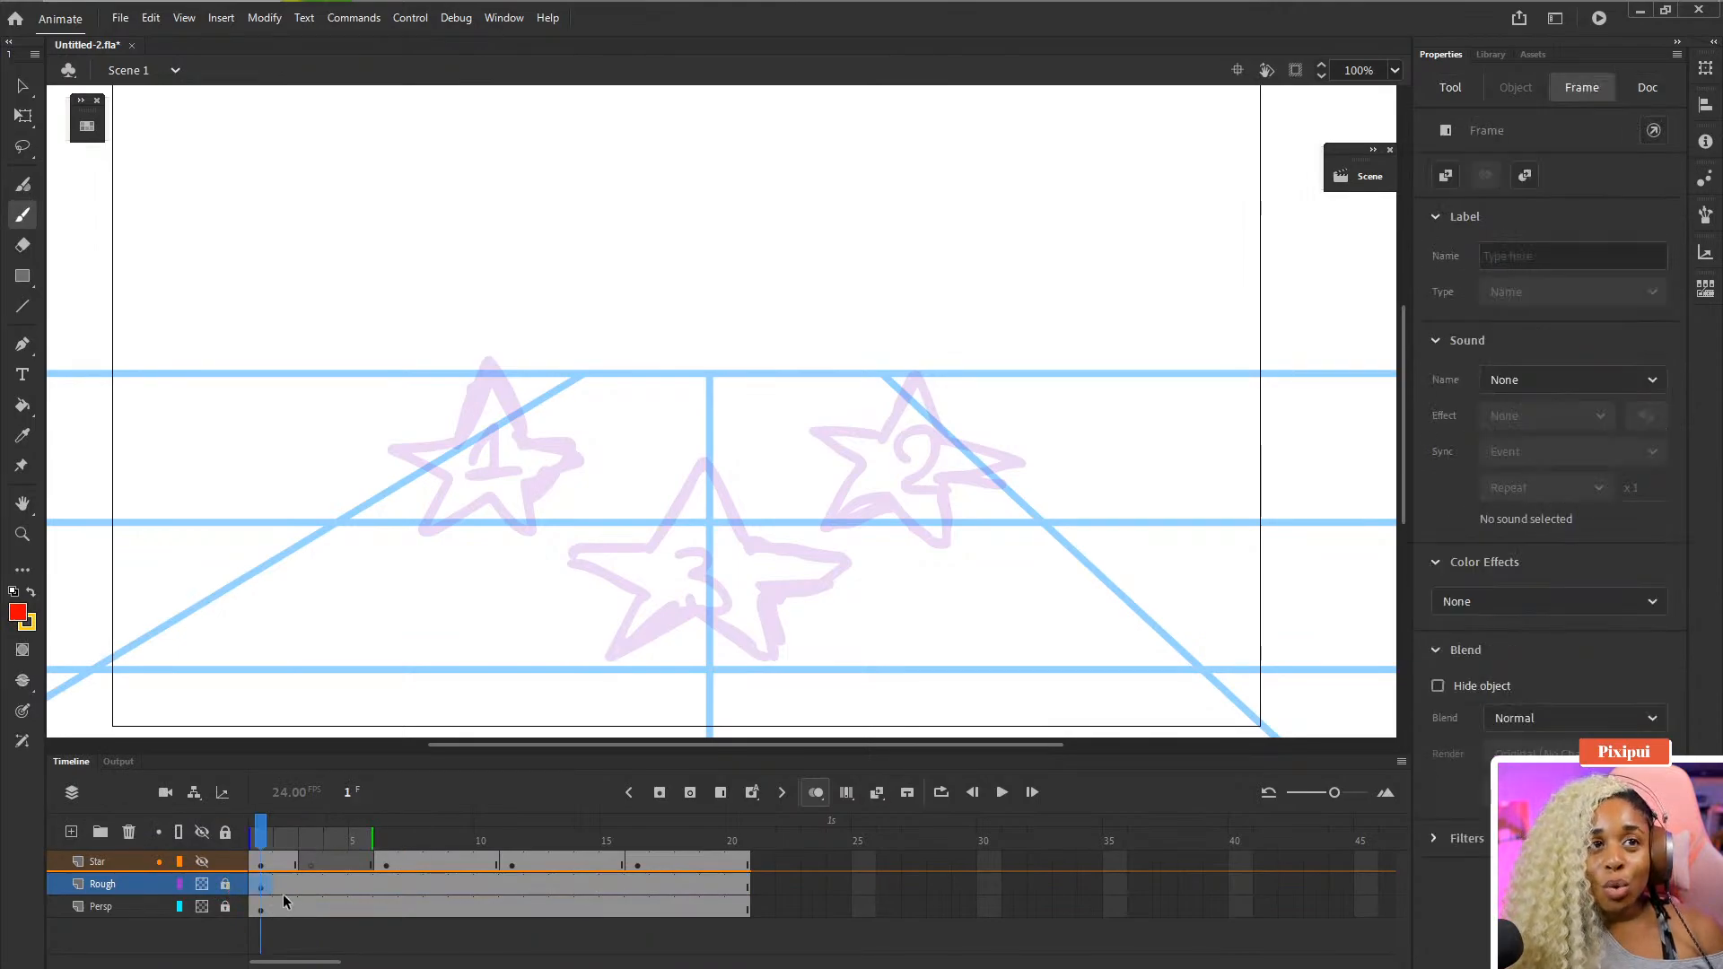
left_click(453, 523)
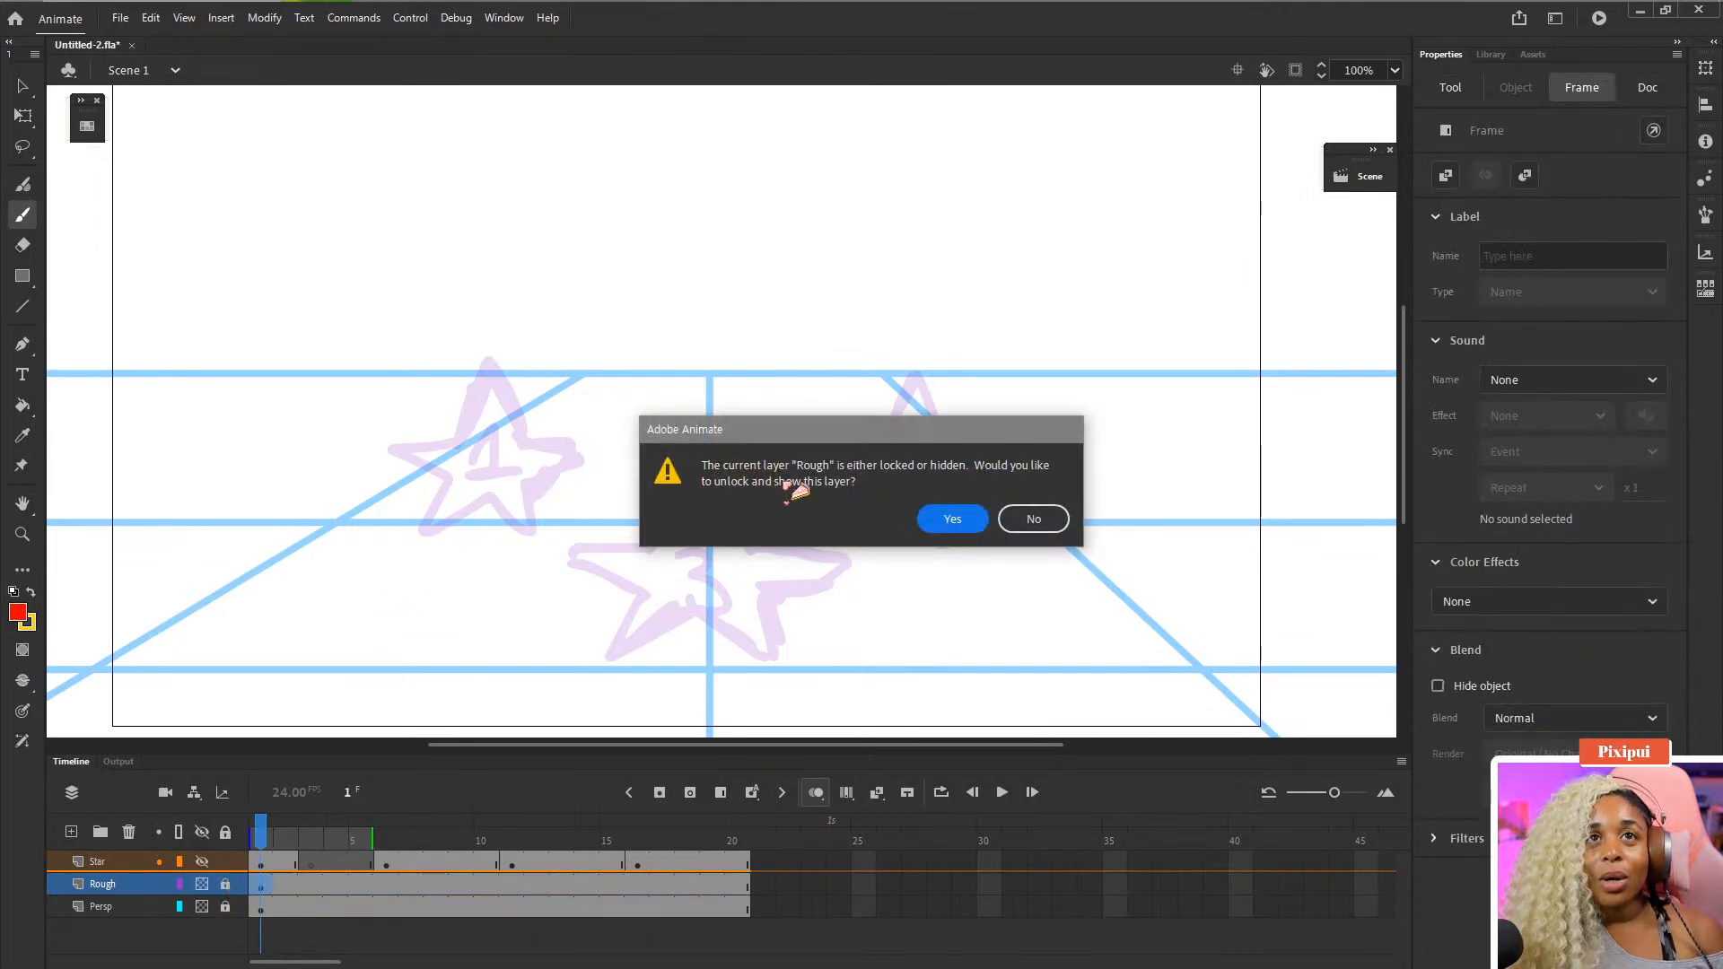
left_click(953, 520)
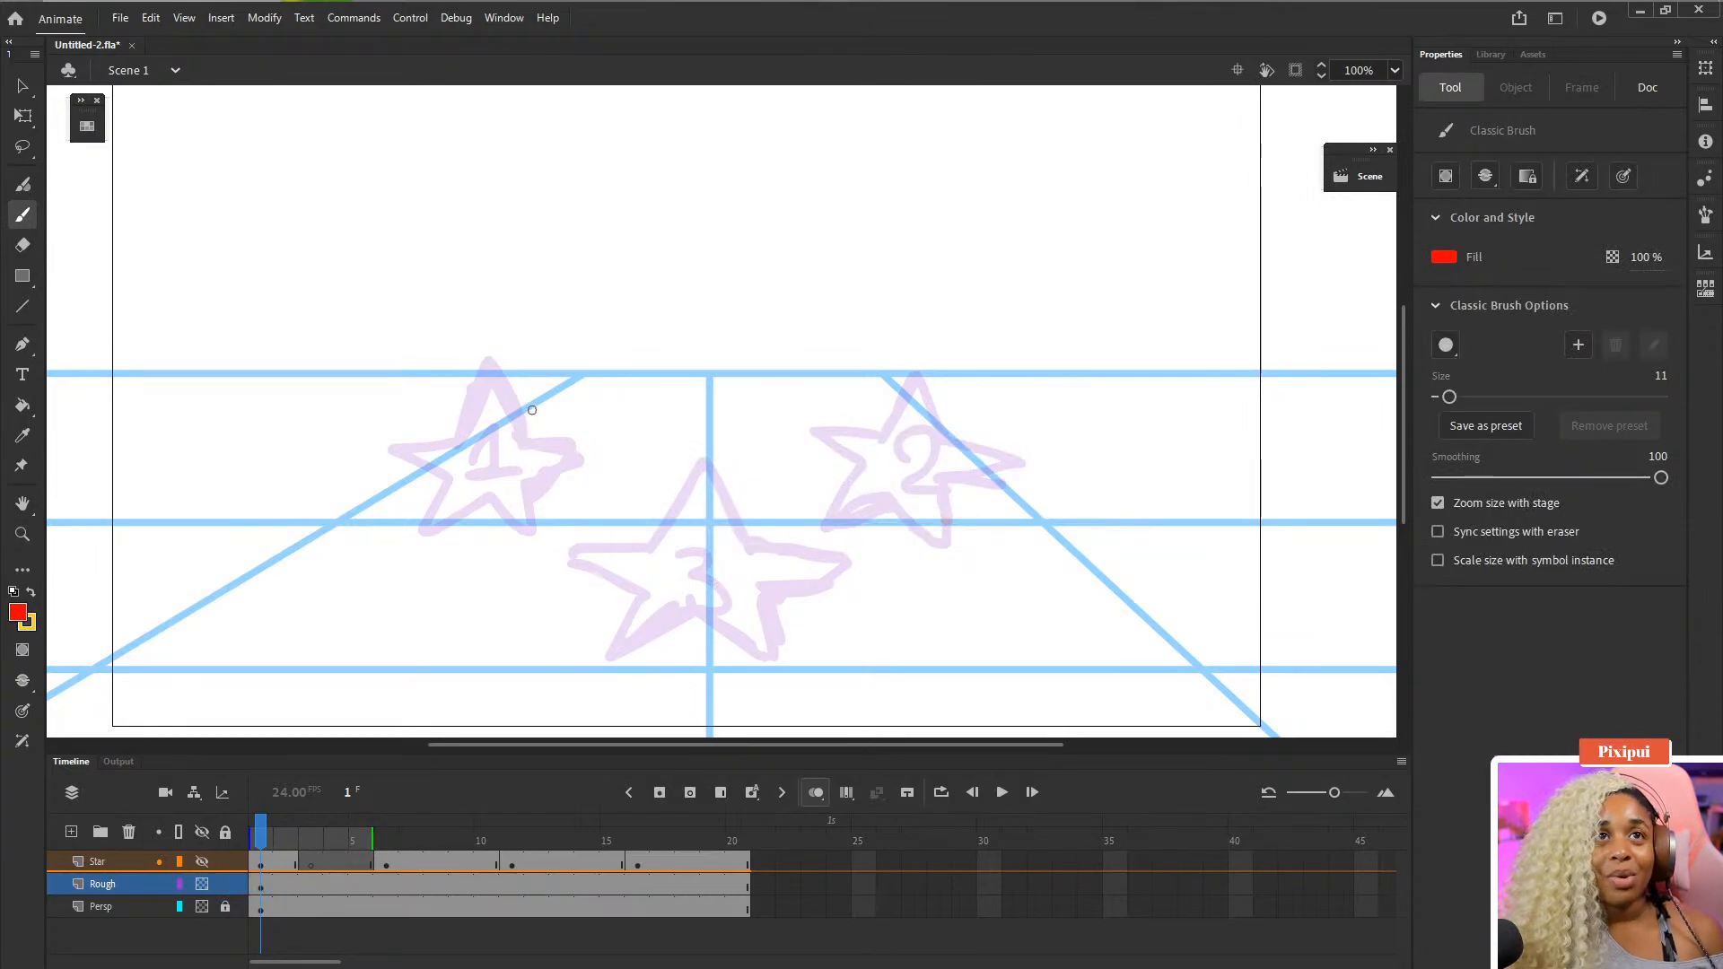
mouse_move(518, 382)
left_mouse_down()
mouse_move(581, 273)
mouse_move(704, 232)
mouse_move(803, 272)
mouse_move(876, 400)
left_mouse_up()
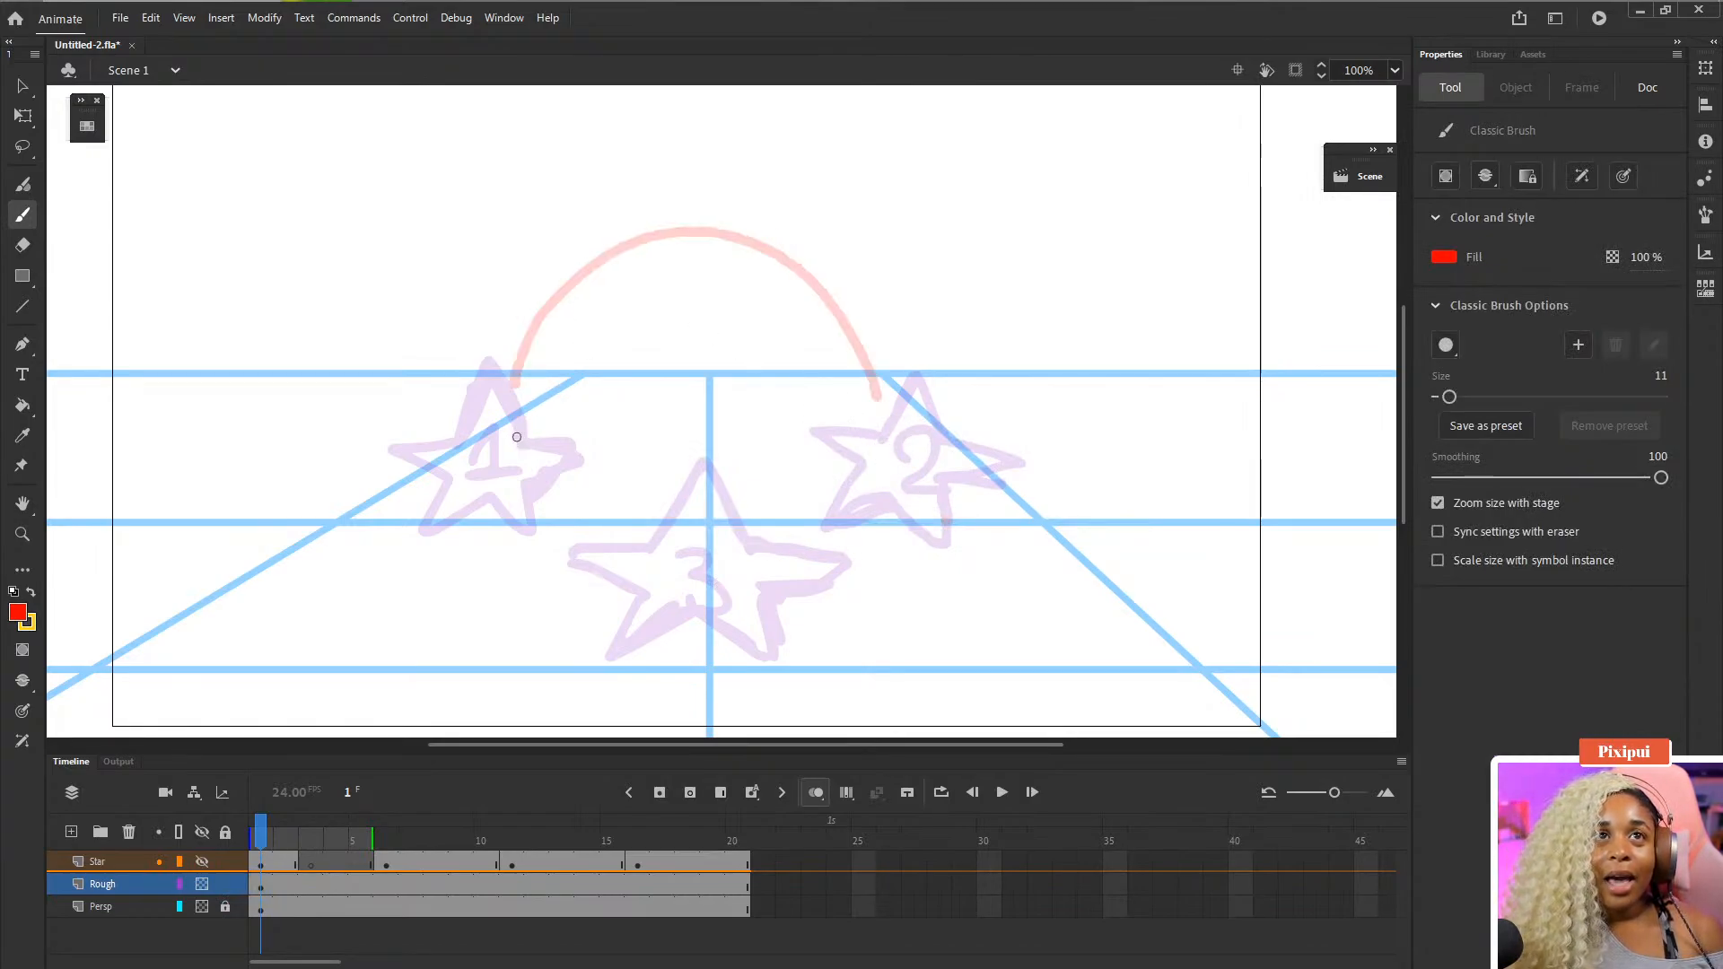
- Brush a second red arc on the Rough layer from star 2 down to star 3
key("ctrl+z")
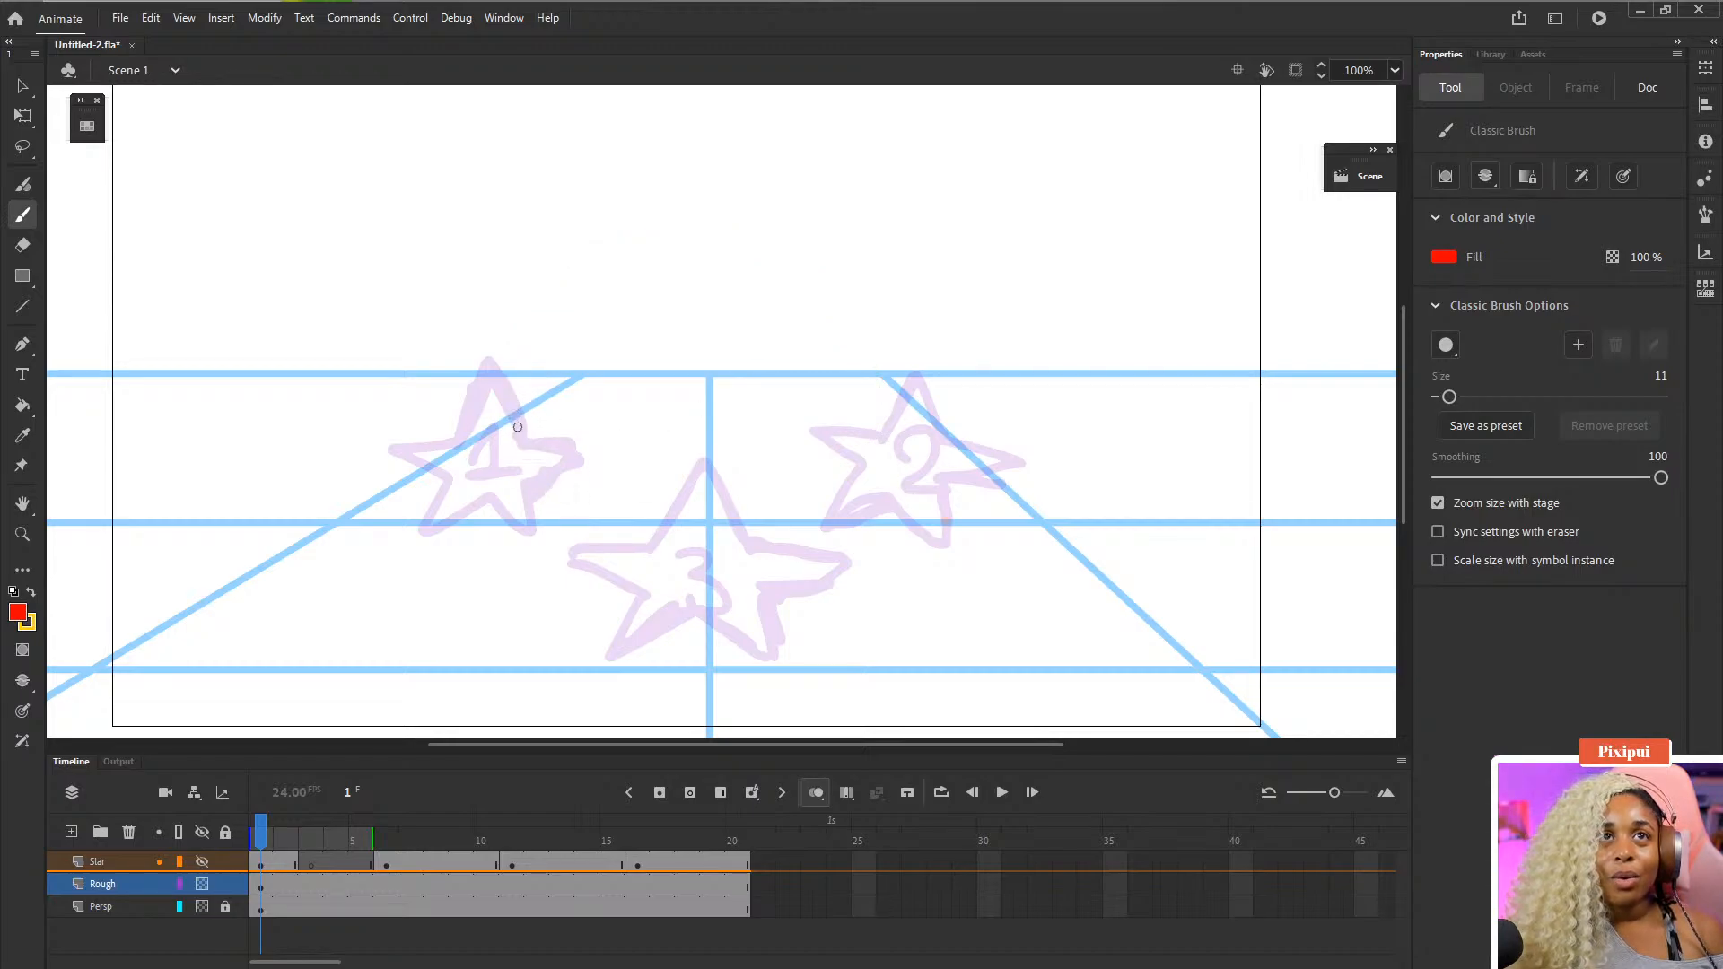
key("ctrl+y")
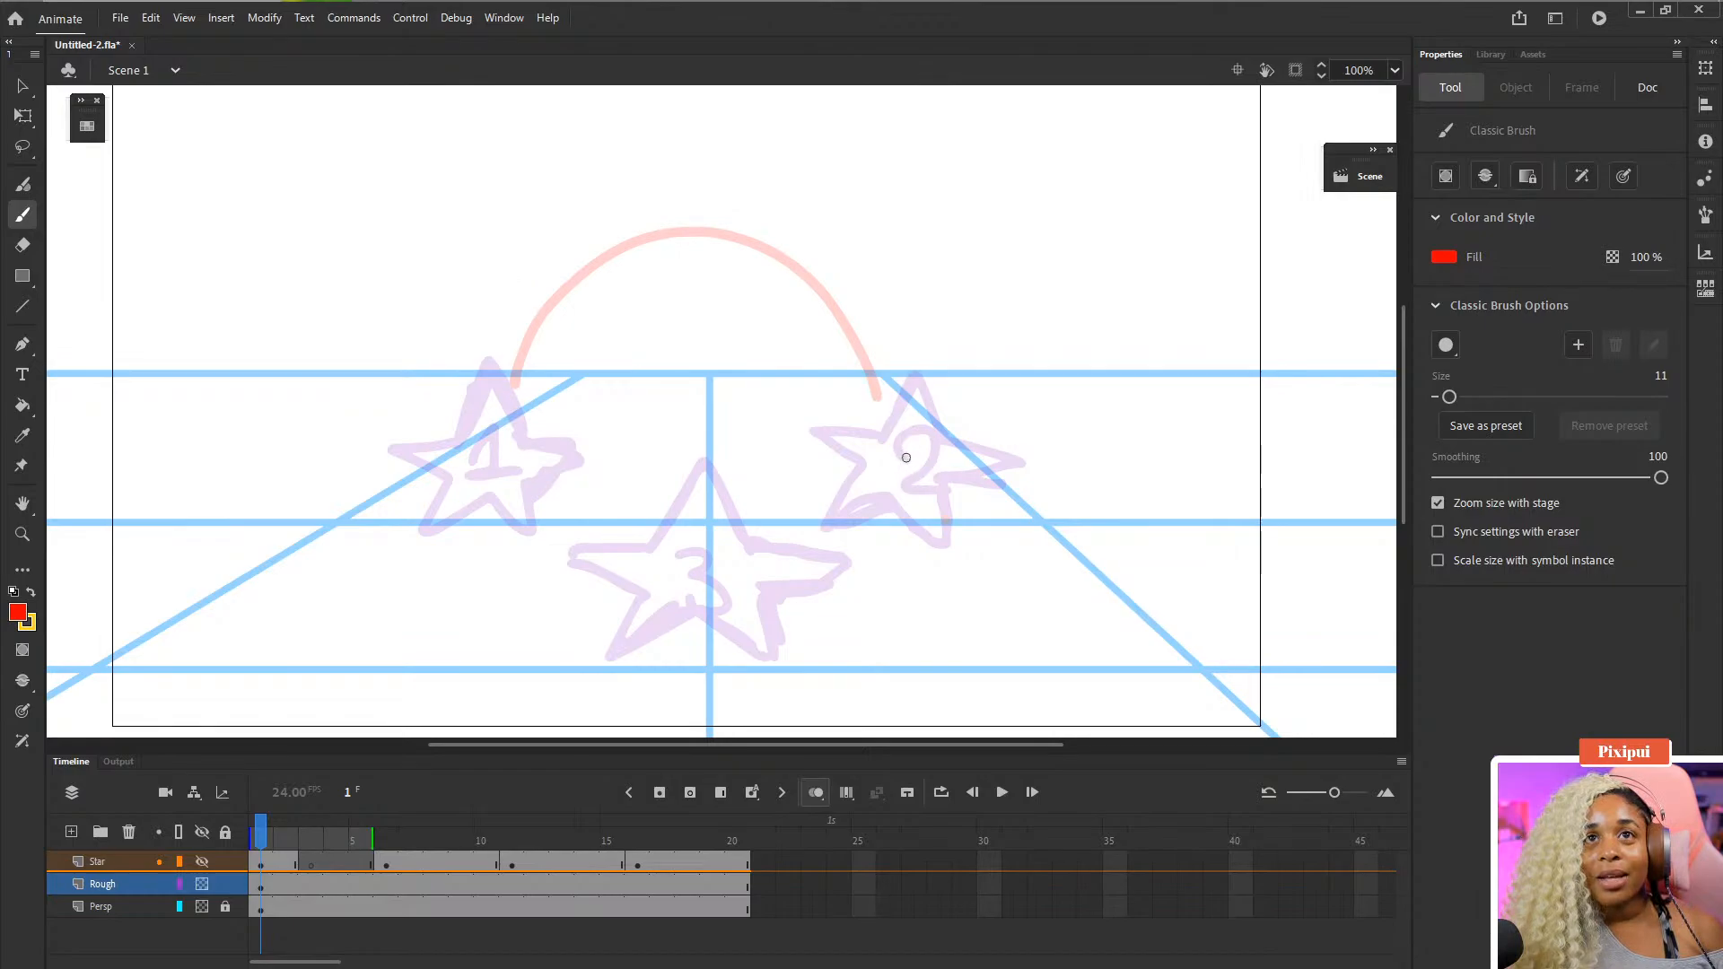
mouse_move(907, 458)
left_mouse_down()
mouse_move(861, 361)
mouse_move(803, 328)
mouse_move(752, 383)
mouse_move(738, 511)
mouse_move(695, 503)
mouse_move(640, 388)
mouse_move(564, 371)
mouse_move(517, 441)
left_mouse_up()
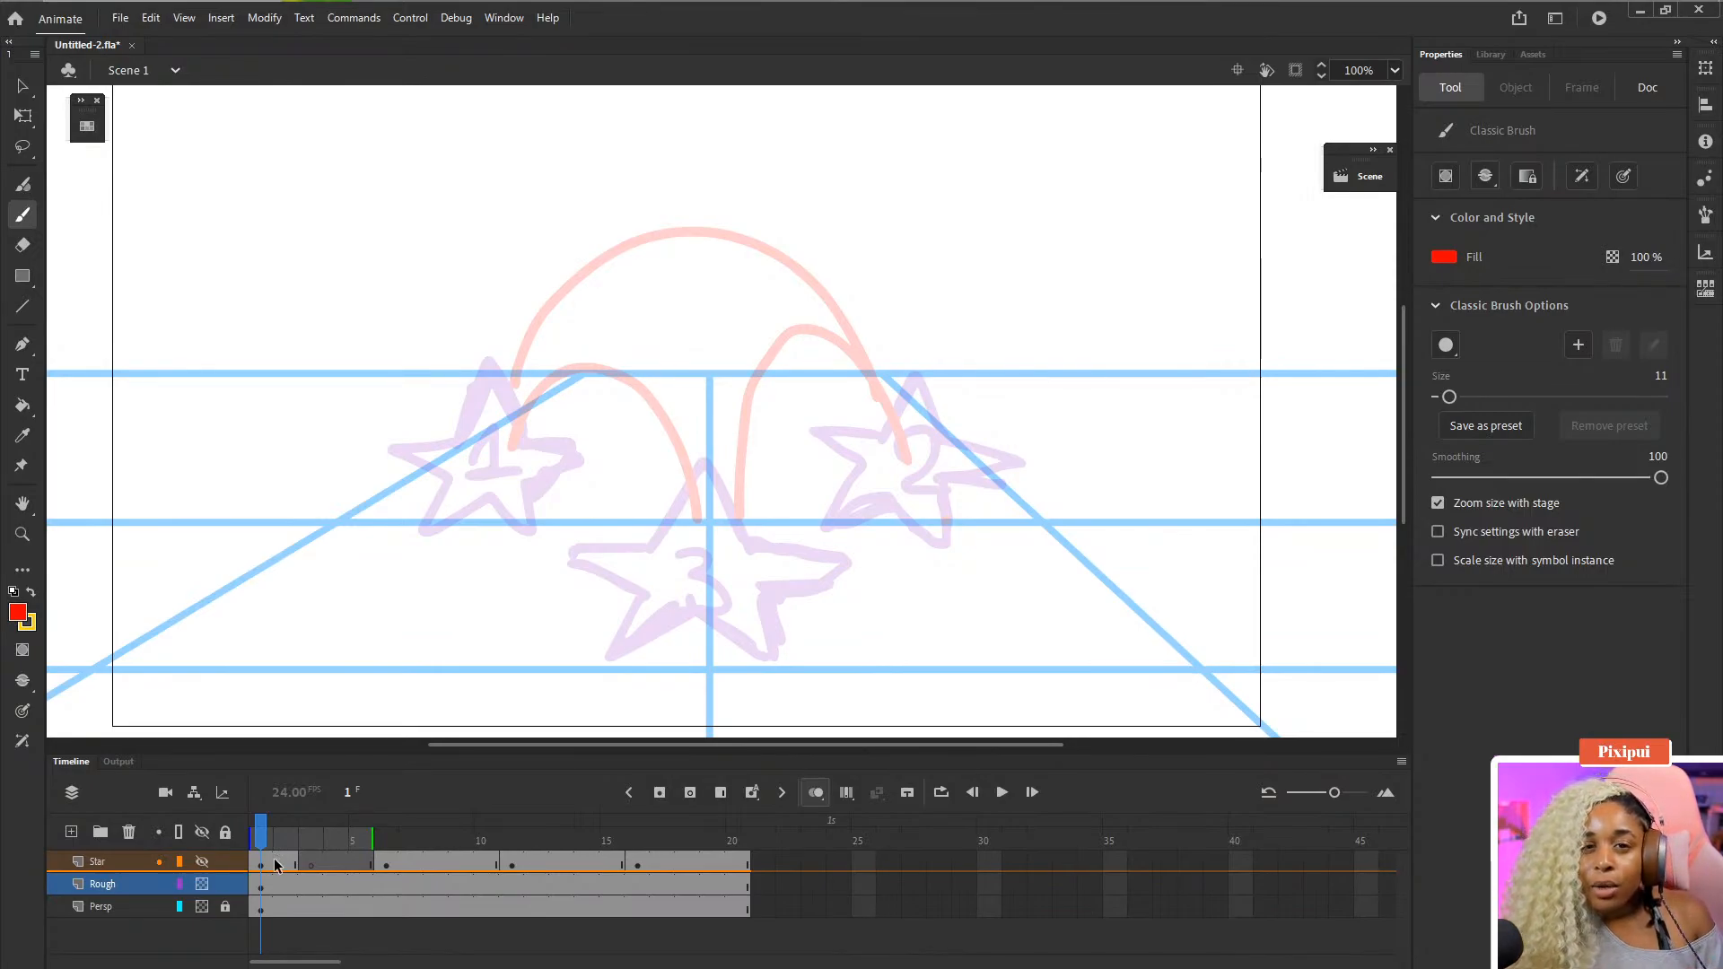
- Go to frame 3, show the Star layer, lock the Rough layer, and swap the fill color to yellow
left_click(313, 857)
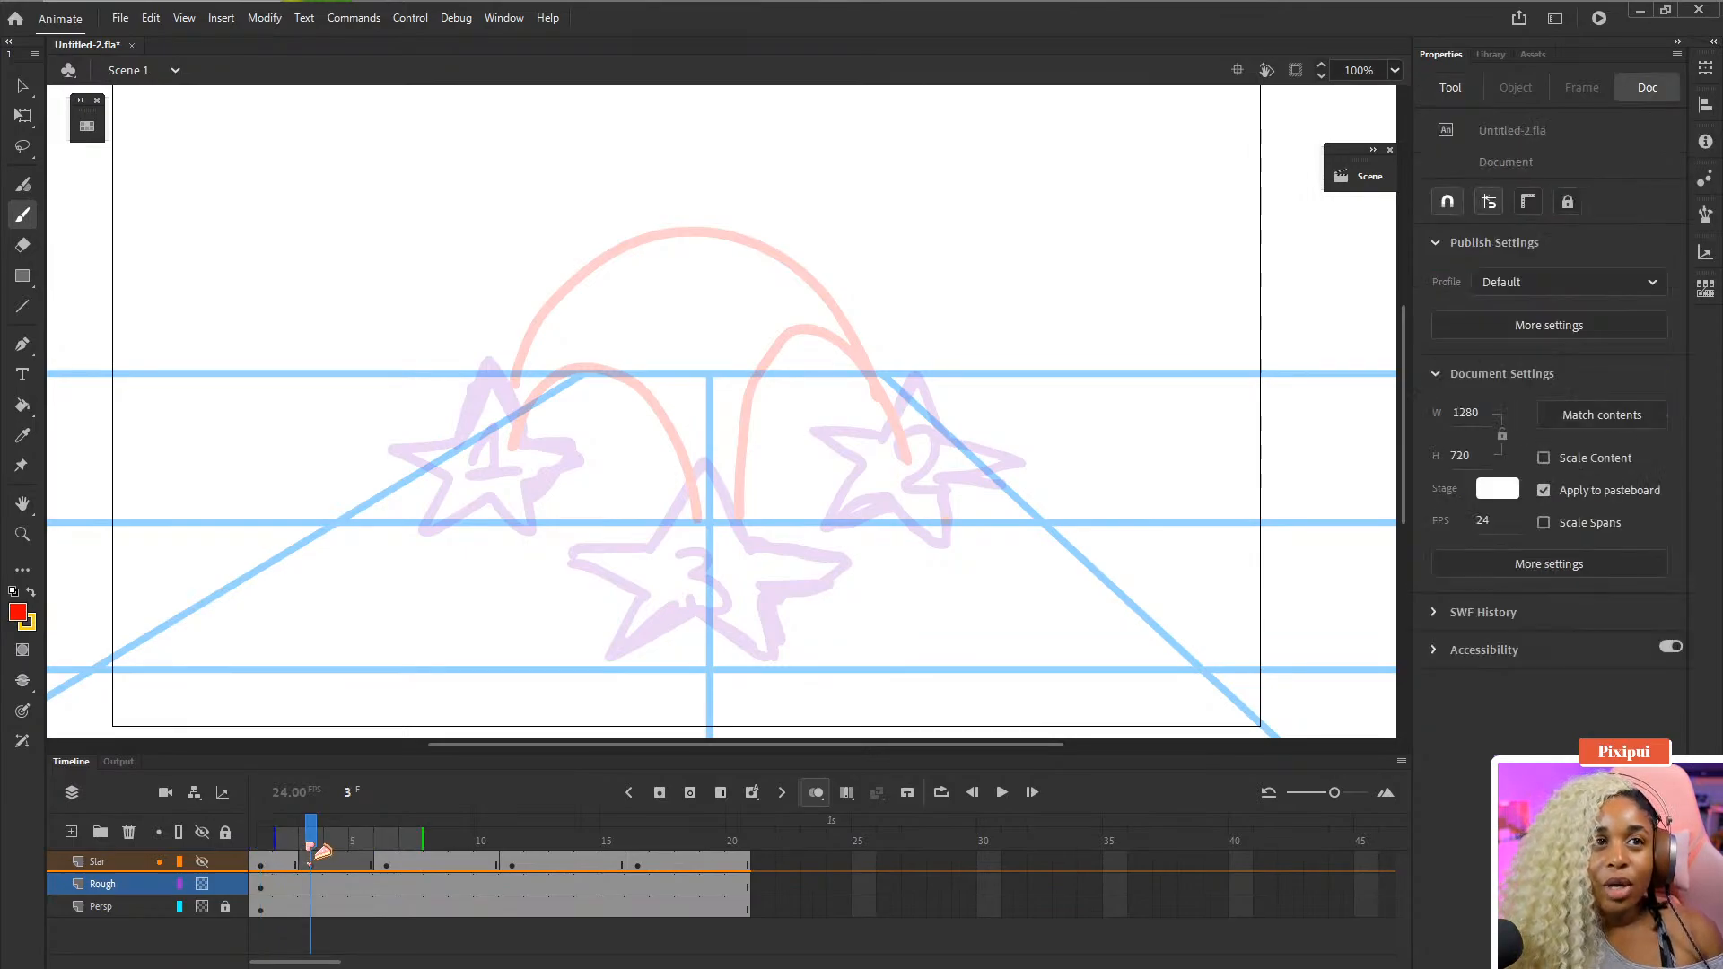
left_click(203, 862)
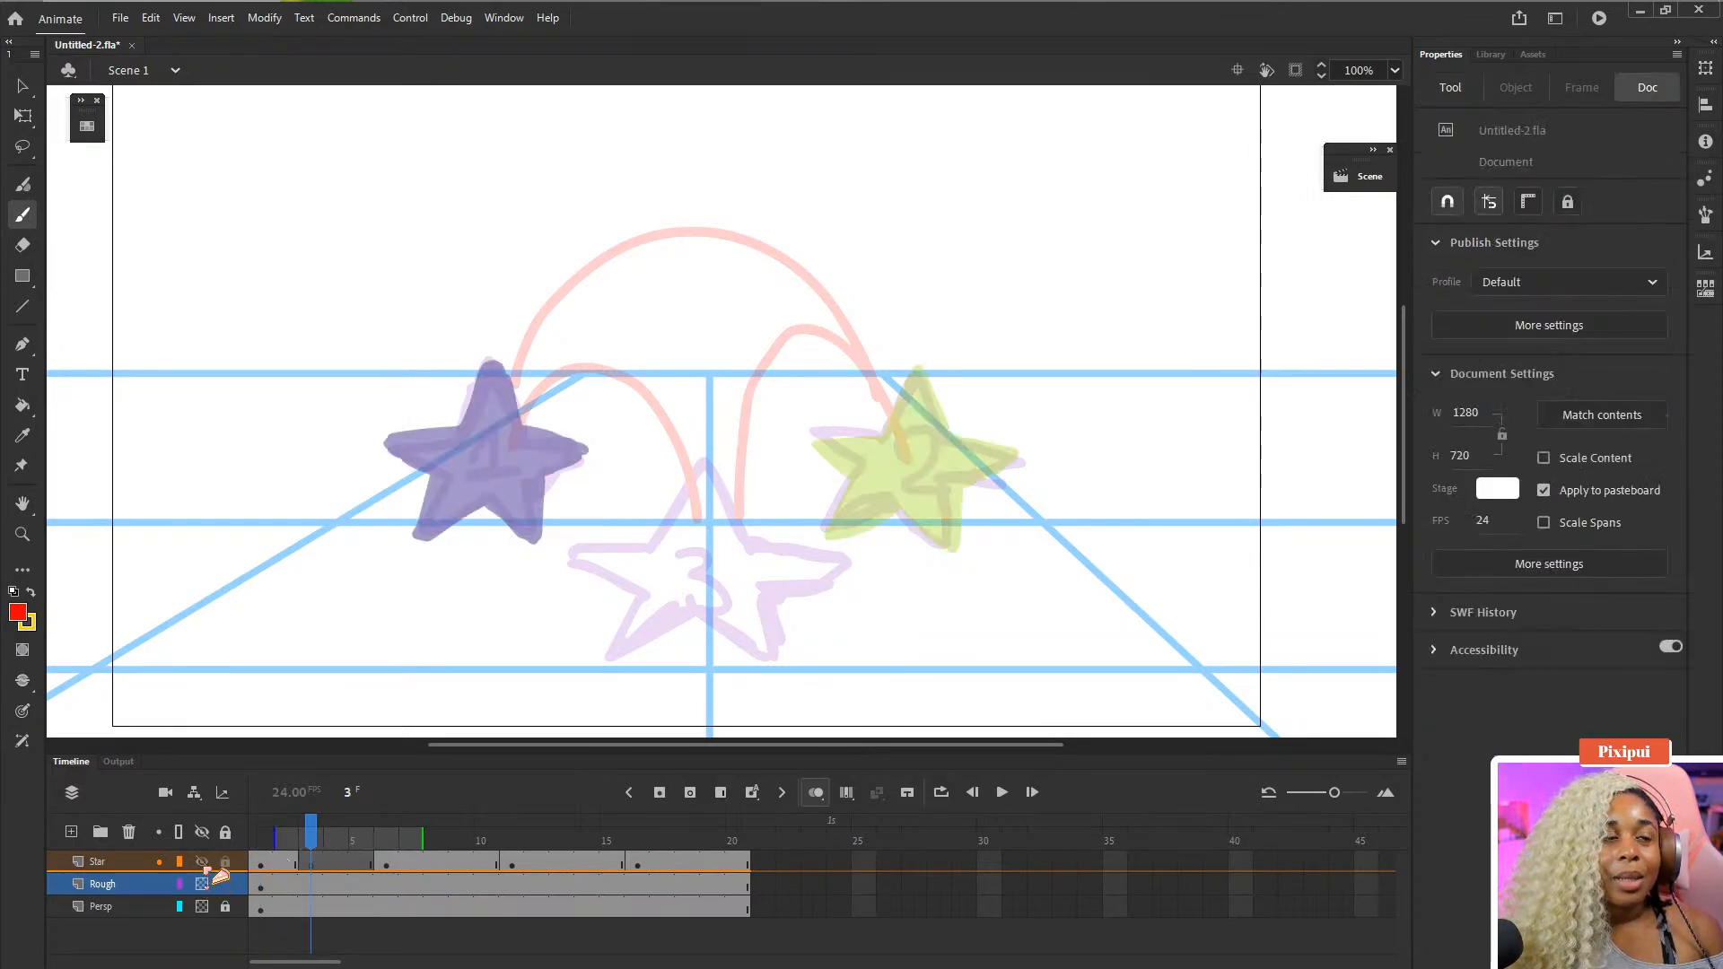
left_click(225, 886)
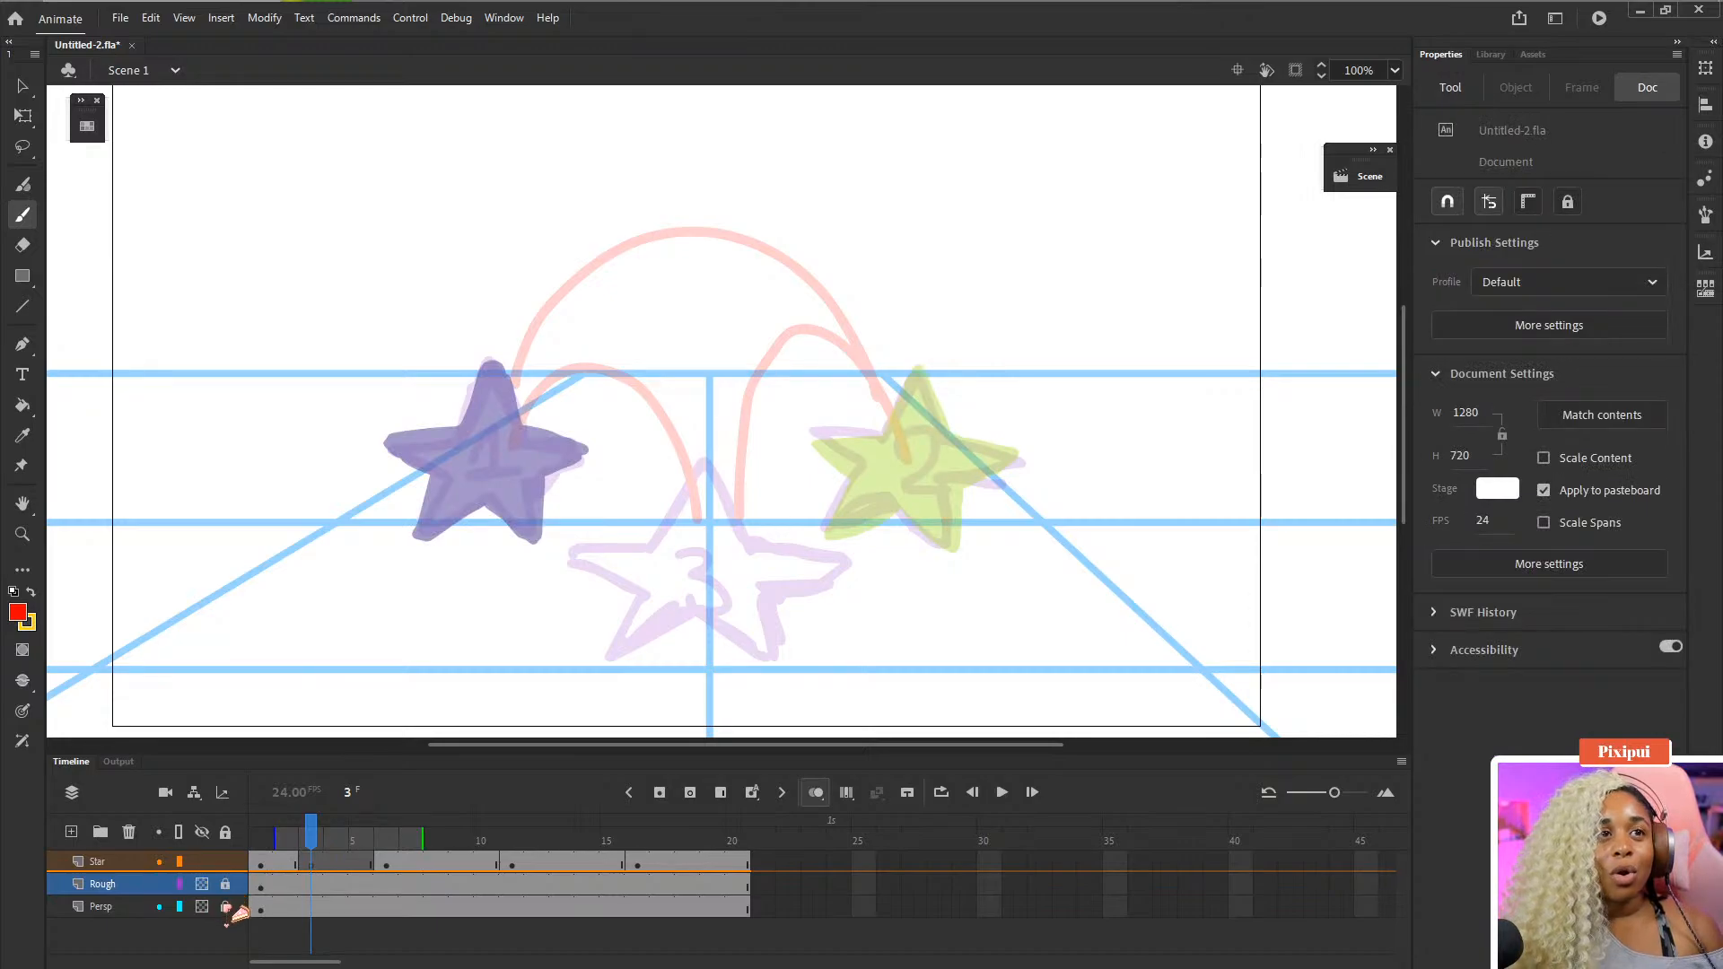
left_click(225, 907)
key("x")
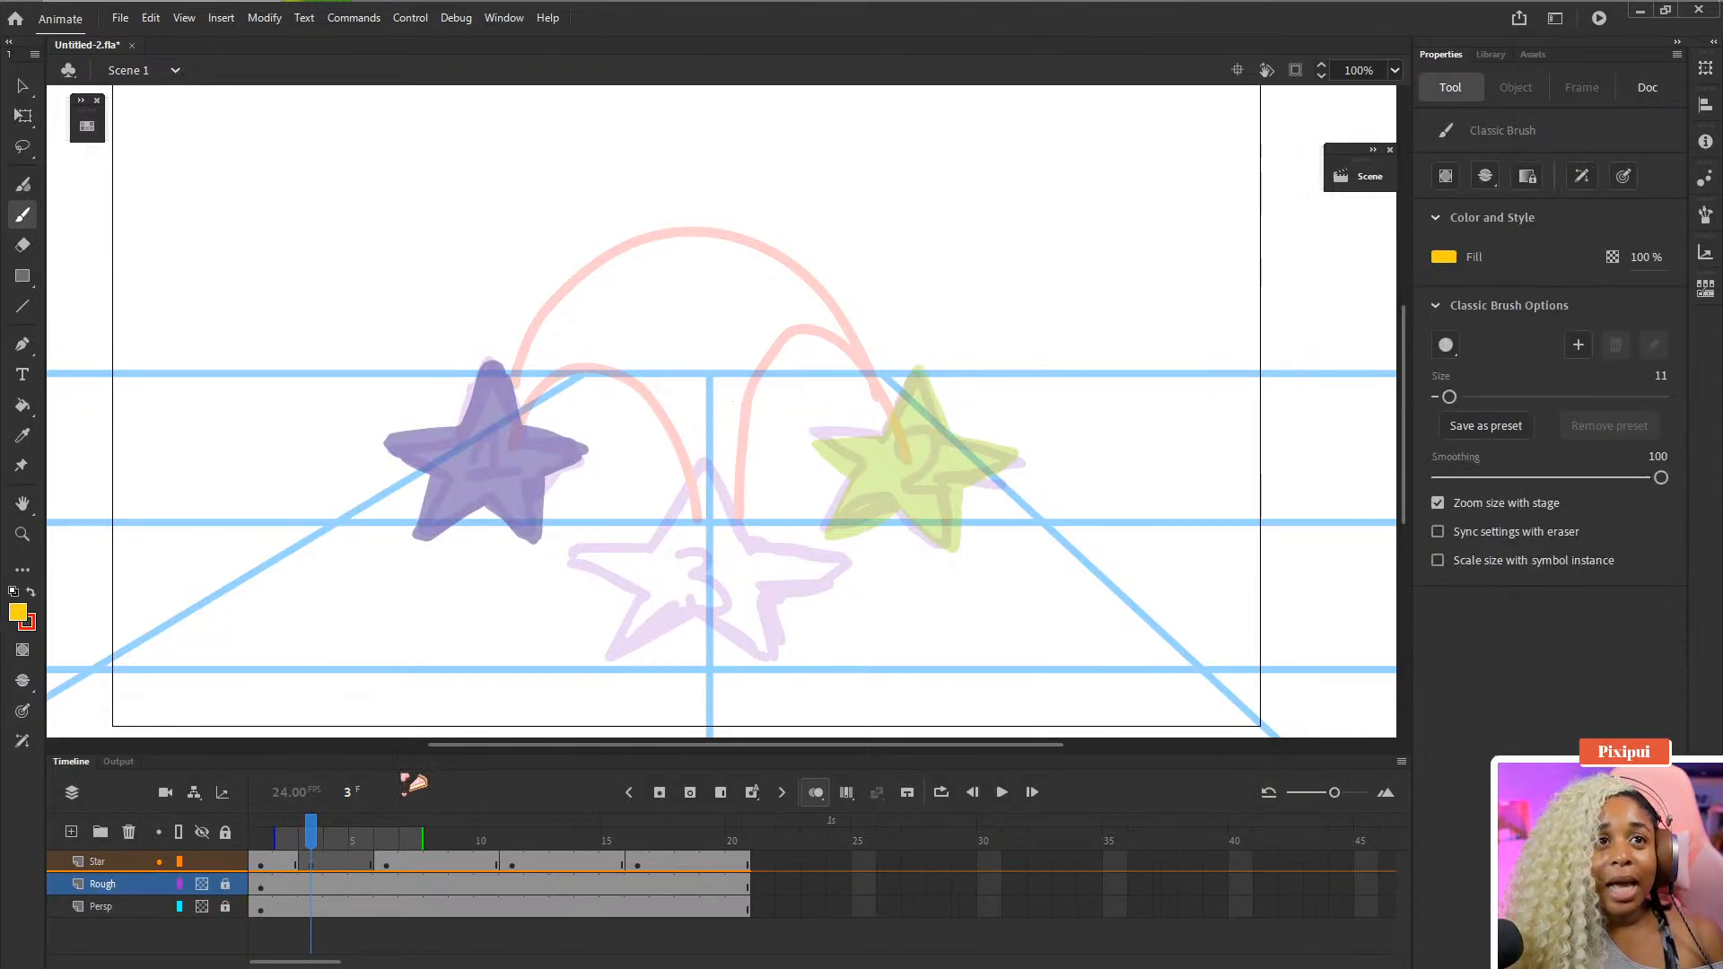
left_click(316, 866)
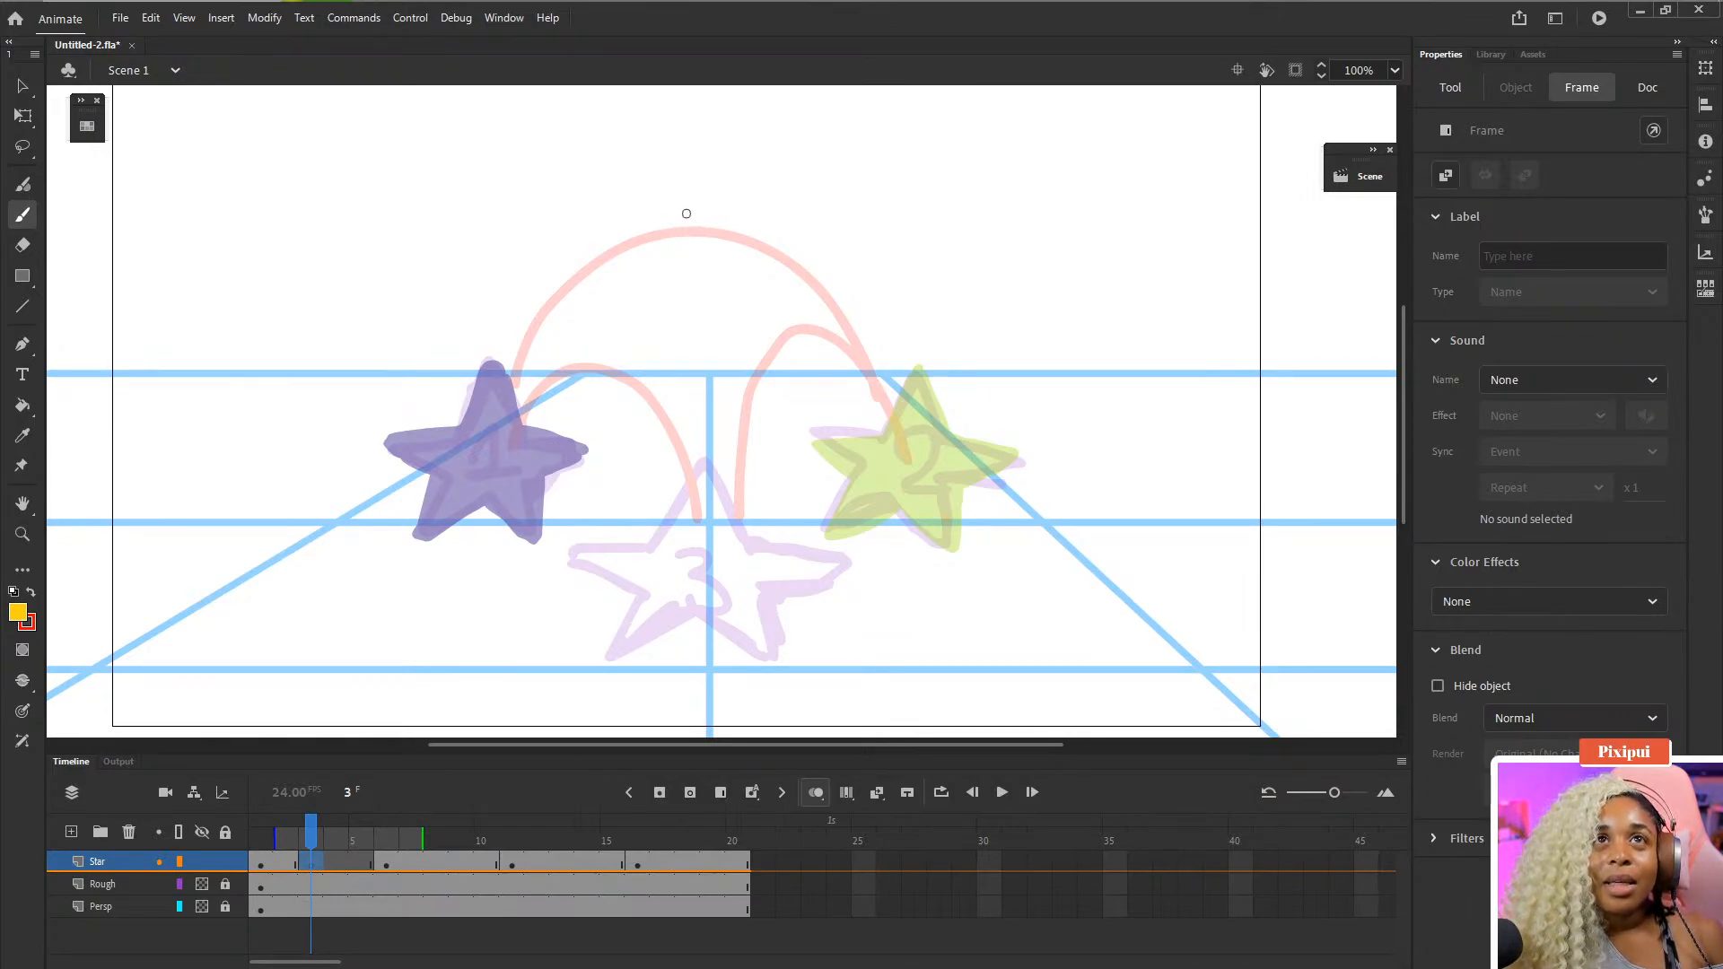
mouse_move(682, 216)
left_mouse_down()
mouse_move(674, 203)
mouse_move(686, 229)
left_mouse_up()
key("ctrl+z")
key("ctrl+z")
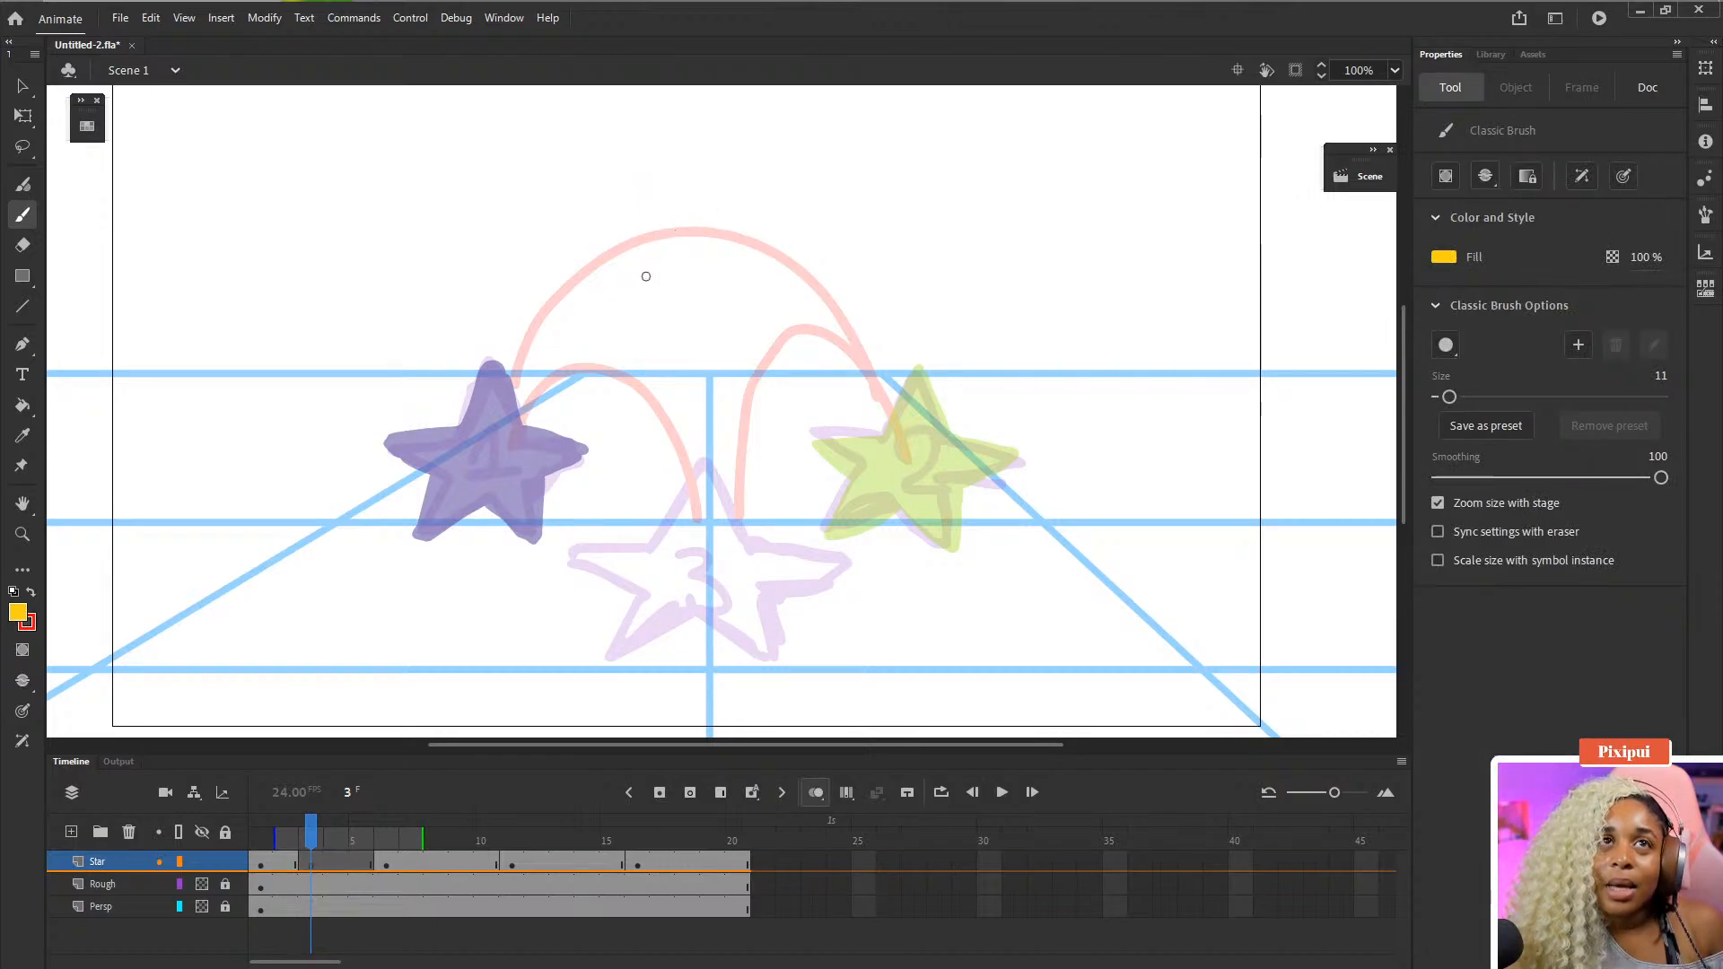
- Brush a yellow in-between star outline at the first arc's peak on the Star layer's frame 3
left_click_drag(691, 206, 641, 312)
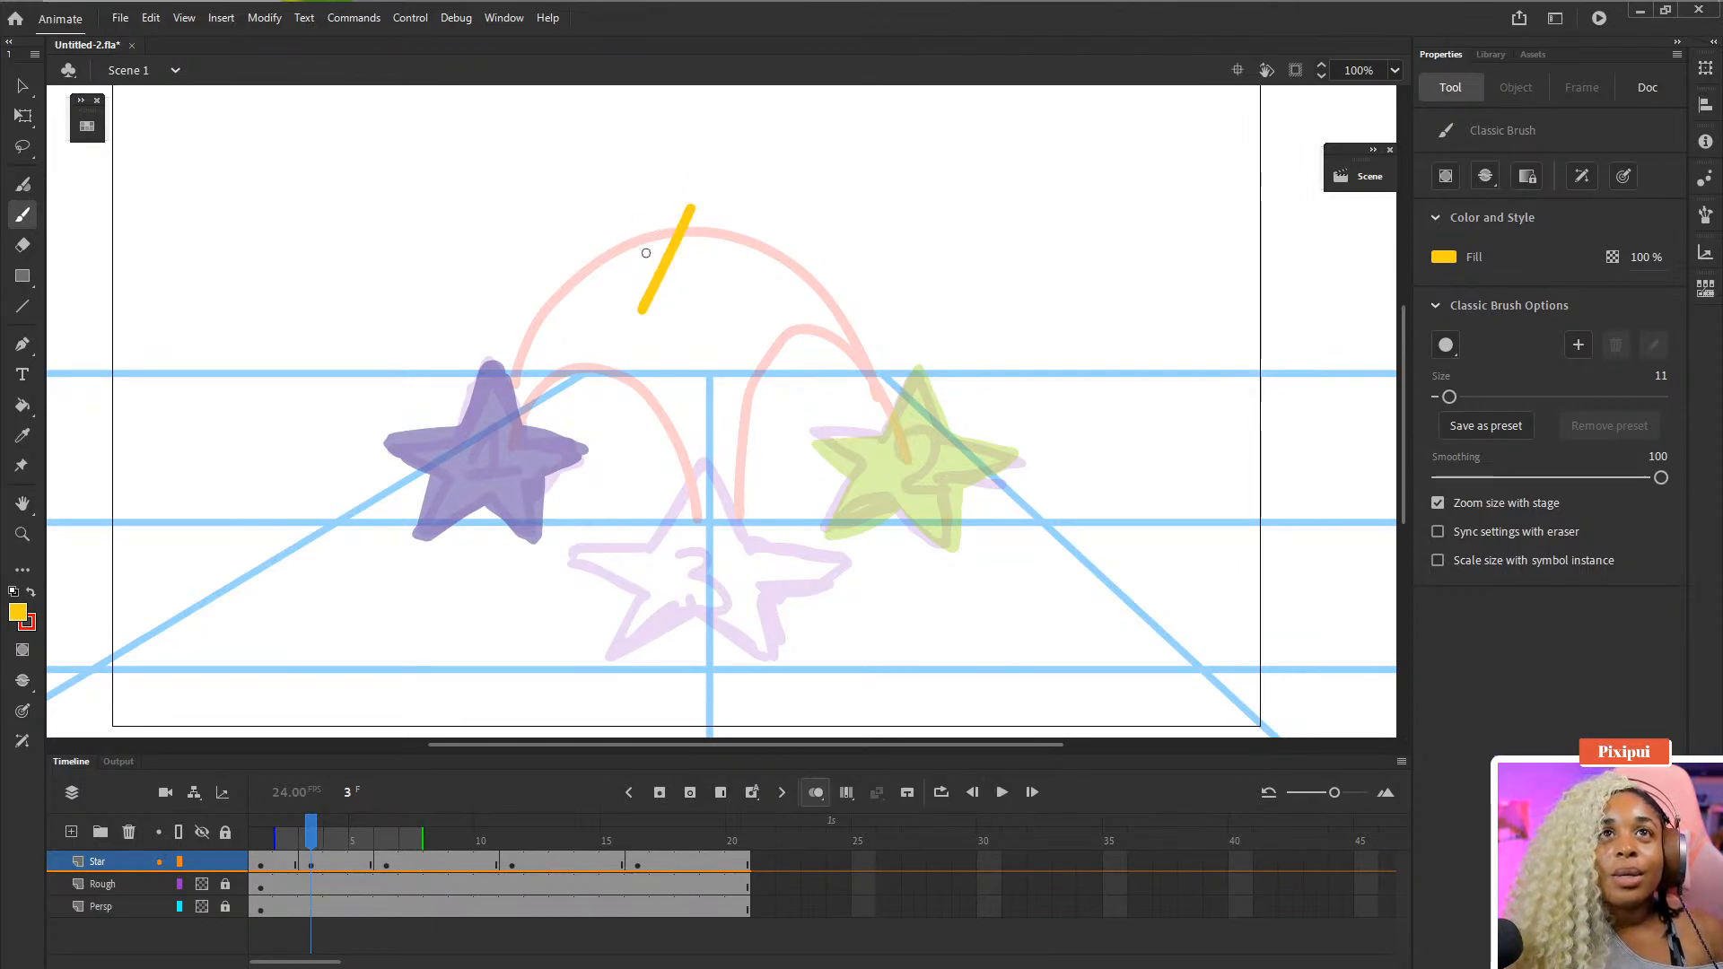
left_click_drag(646, 253, 642, 252)
key("ctrl+z")
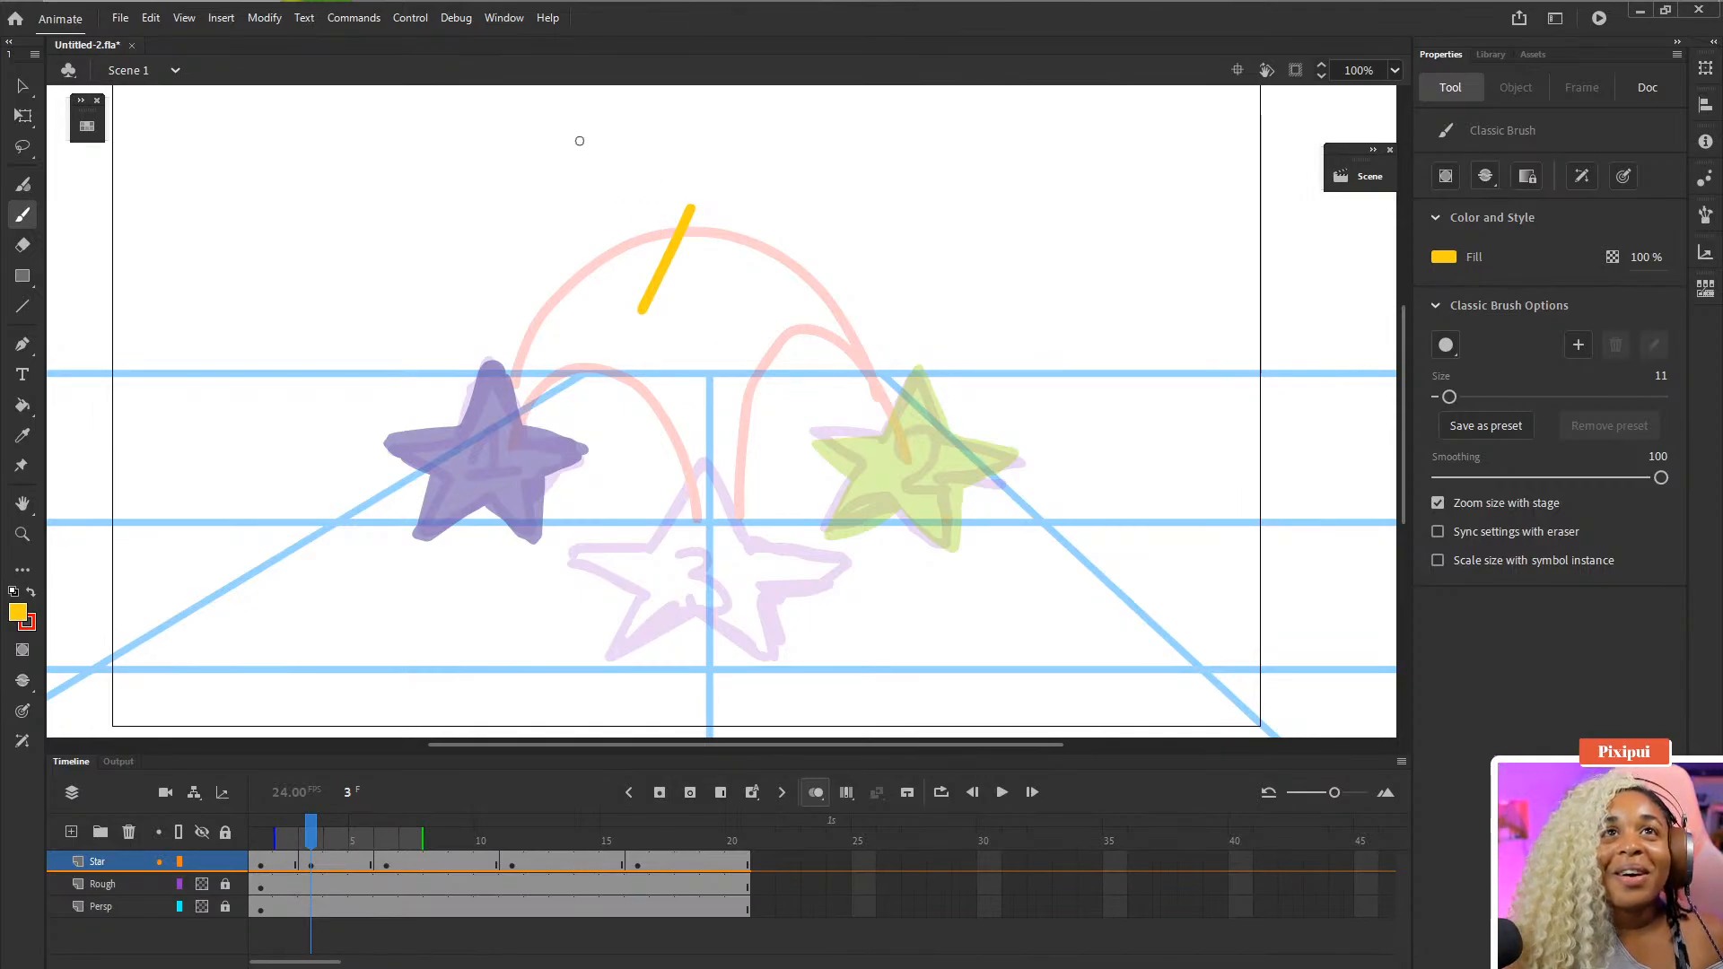
mouse_move(664, 257)
left_mouse_down()
mouse_move(651, 194)
mouse_move(642, 290)
mouse_move(738, 202)
mouse_move(718, 253)
mouse_move(670, 274)
left_mouse_up()
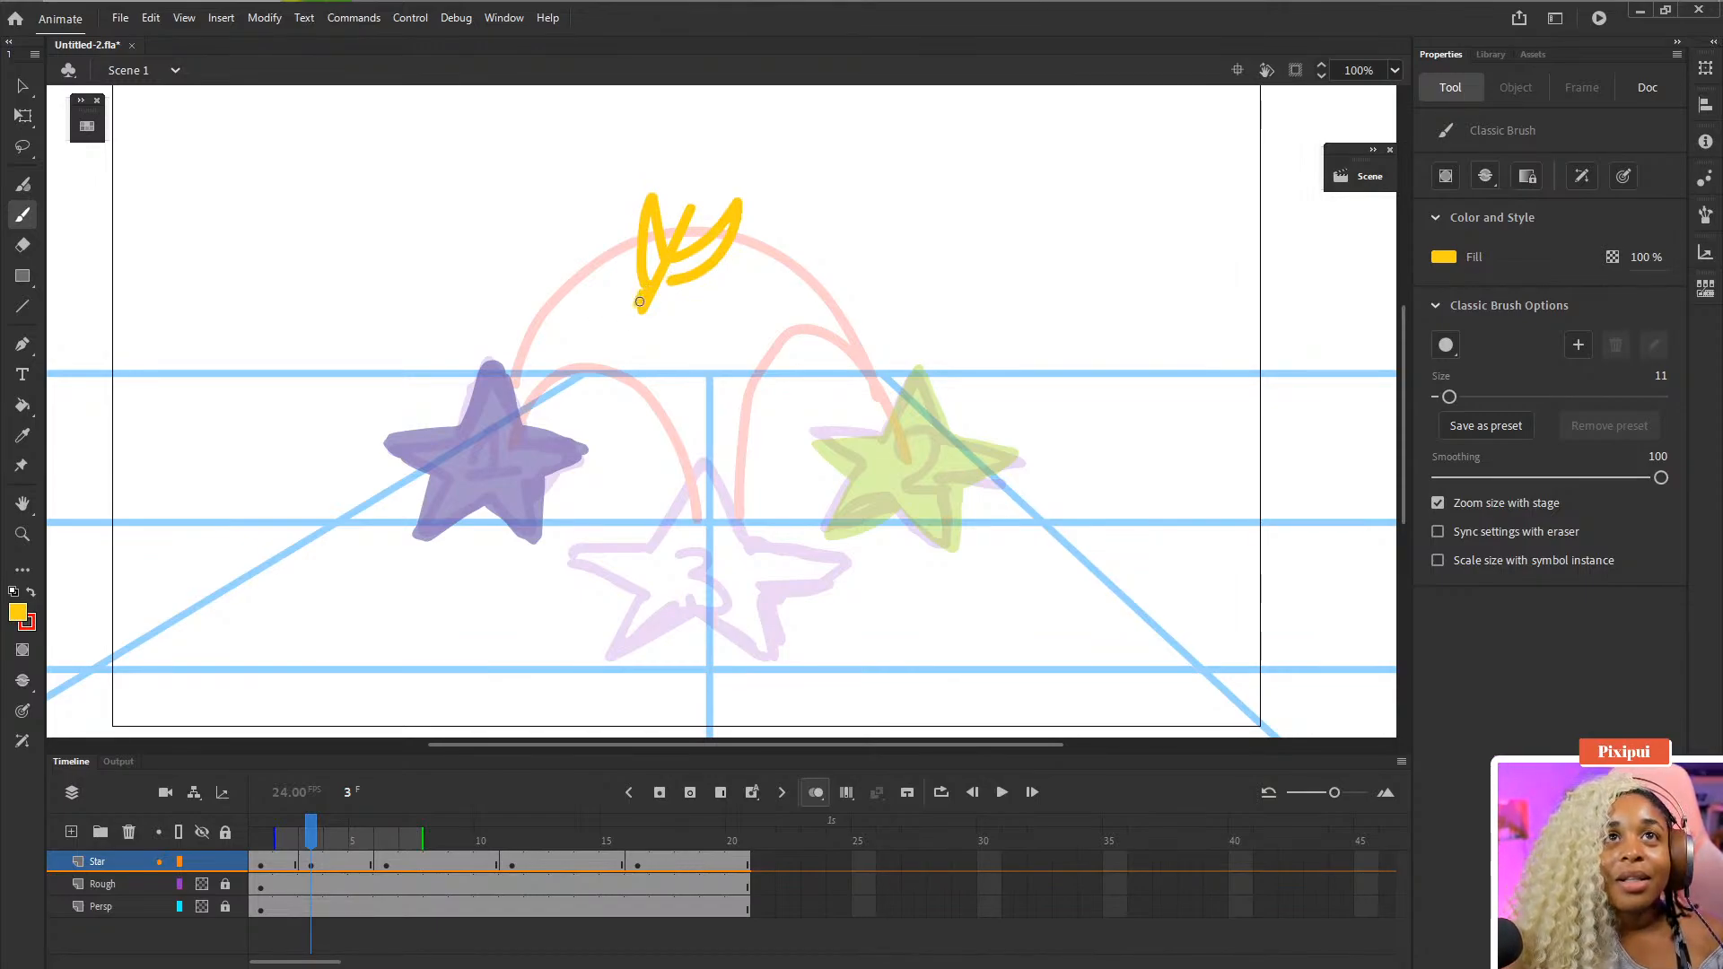
mouse_move(640, 303)
left_mouse_down()
mouse_move(593, 361)
mouse_move(646, 288)
mouse_move(635, 329)
mouse_move(686, 282)
mouse_move(648, 325)
left_mouse_up()
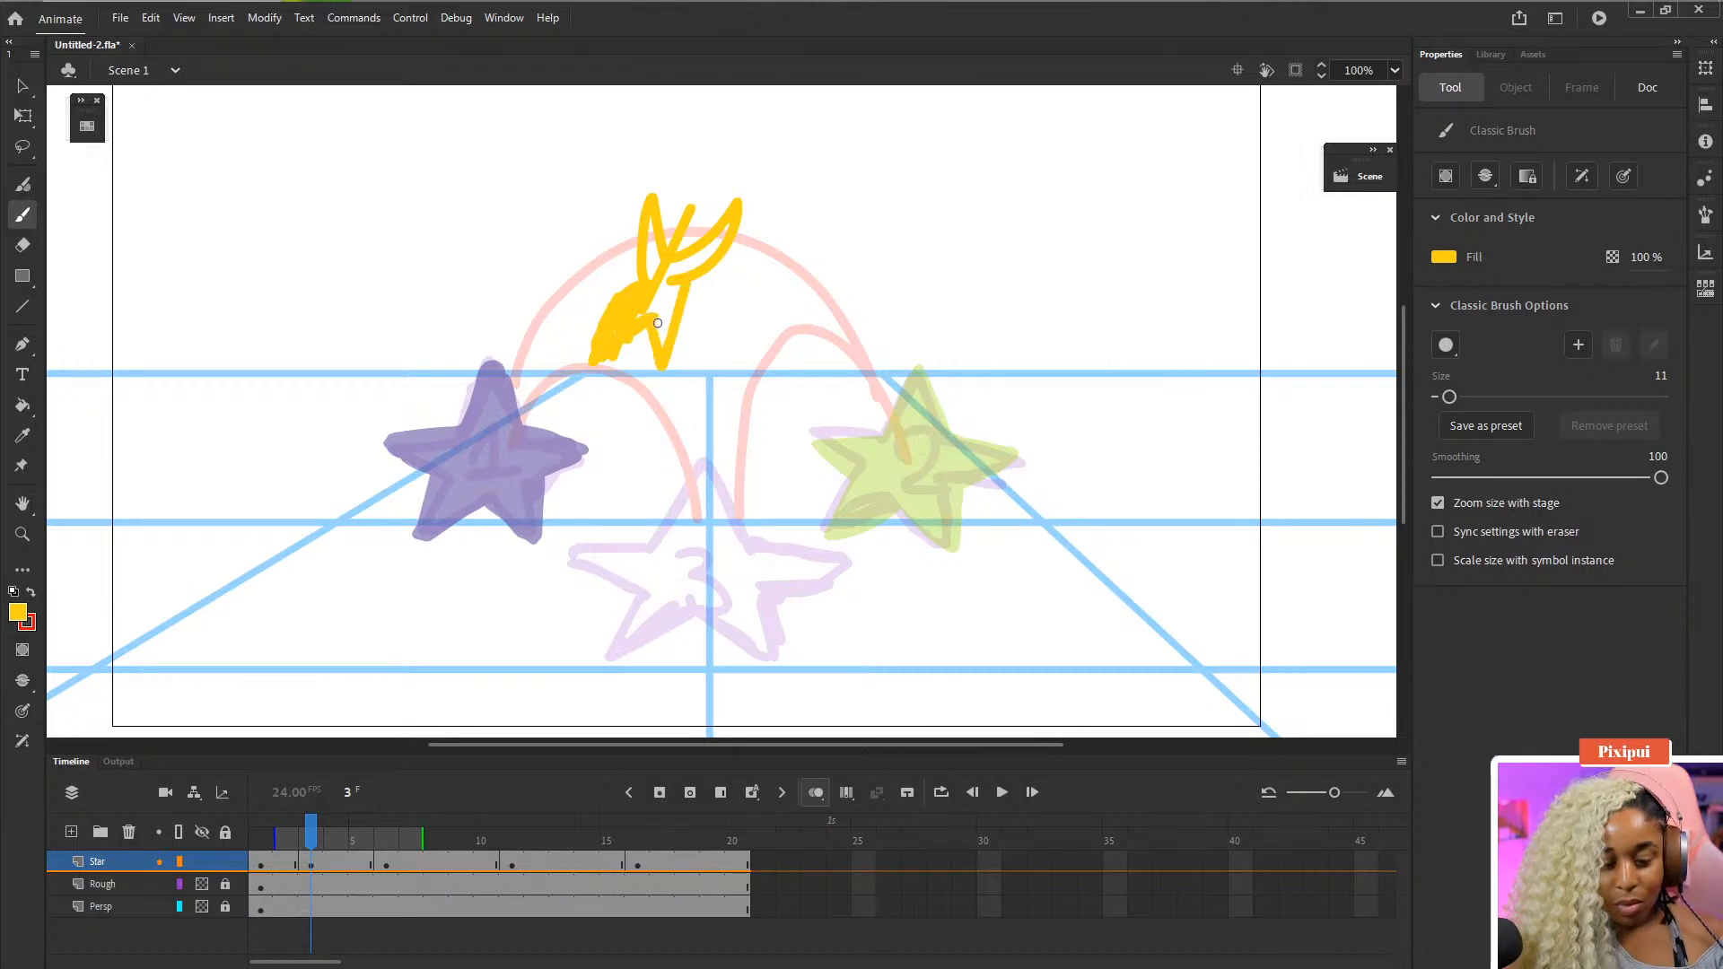
- Fill the new frame 3 star with yellow using the Paint Bucket and touch up its top point with the brush
key("k")
left_click(660, 310)
left_click(655, 256)
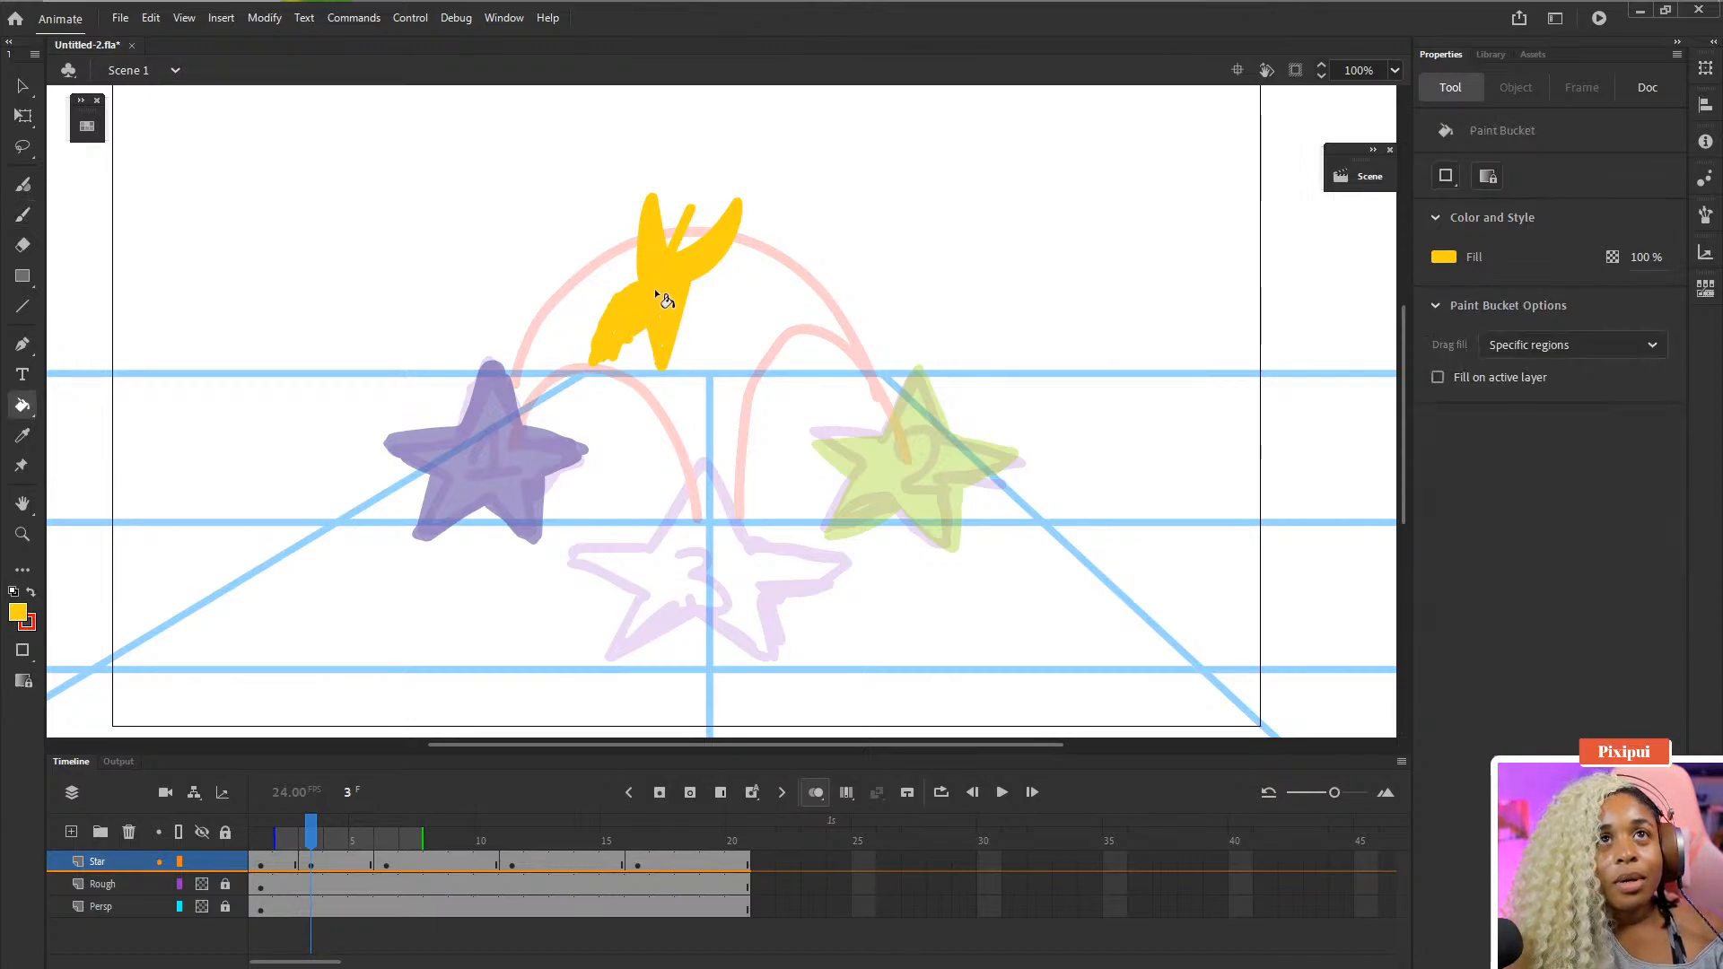
key("e")
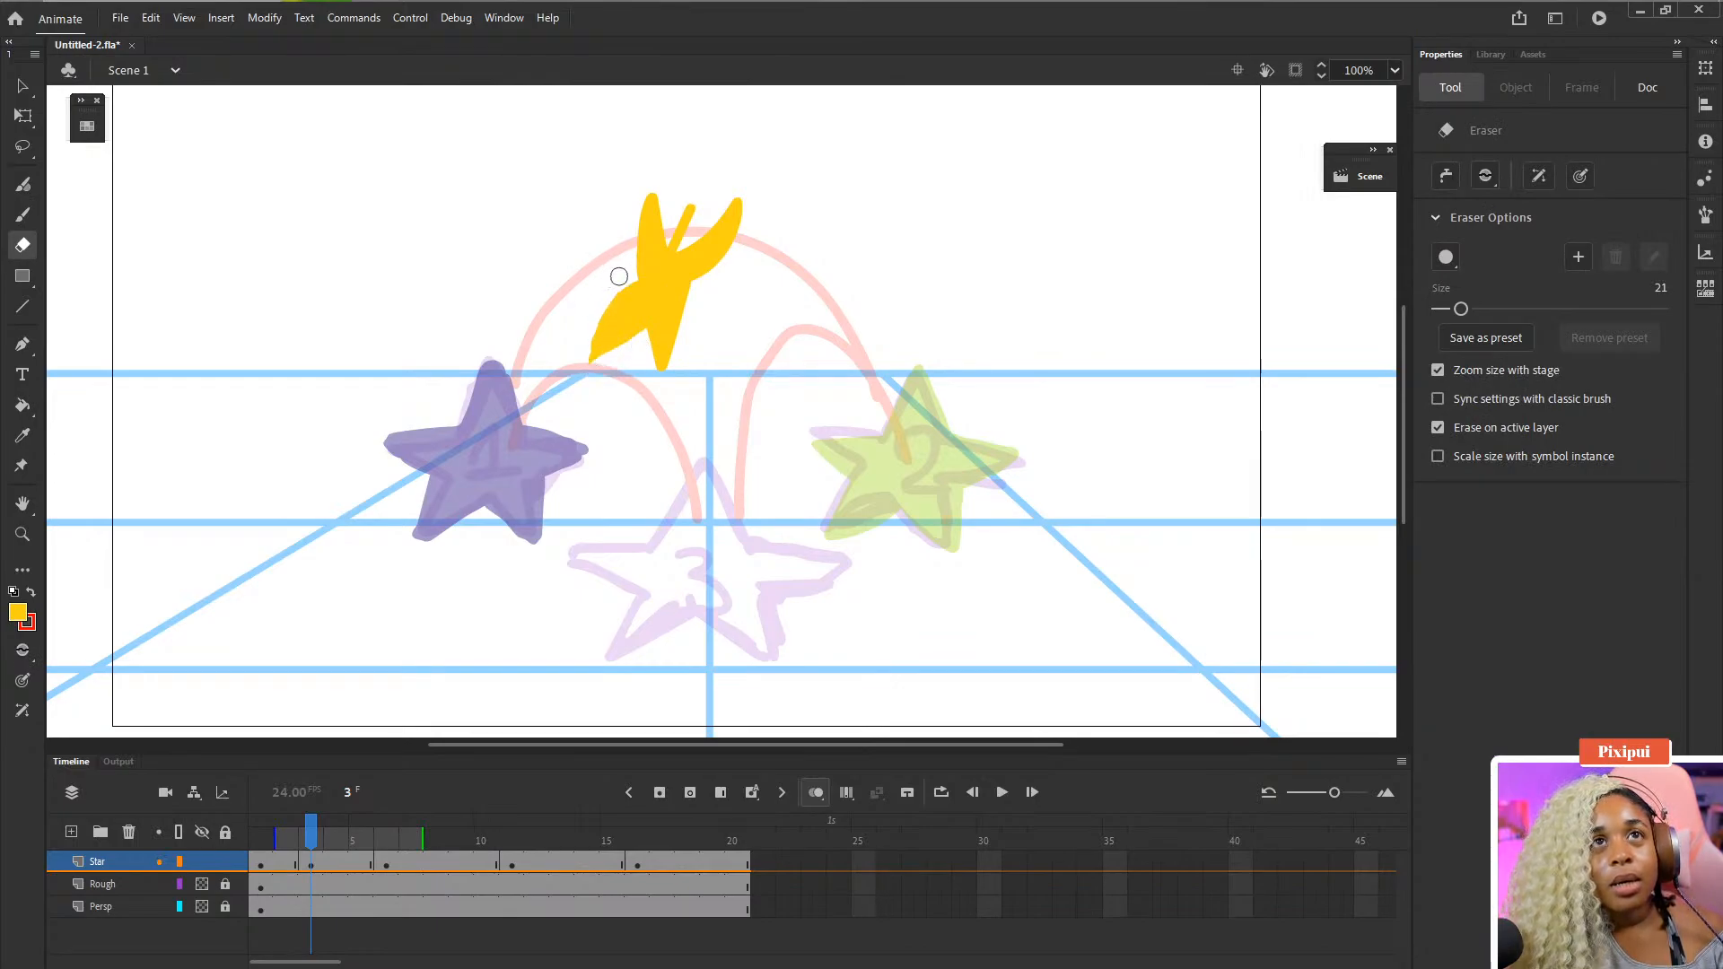
key("b")
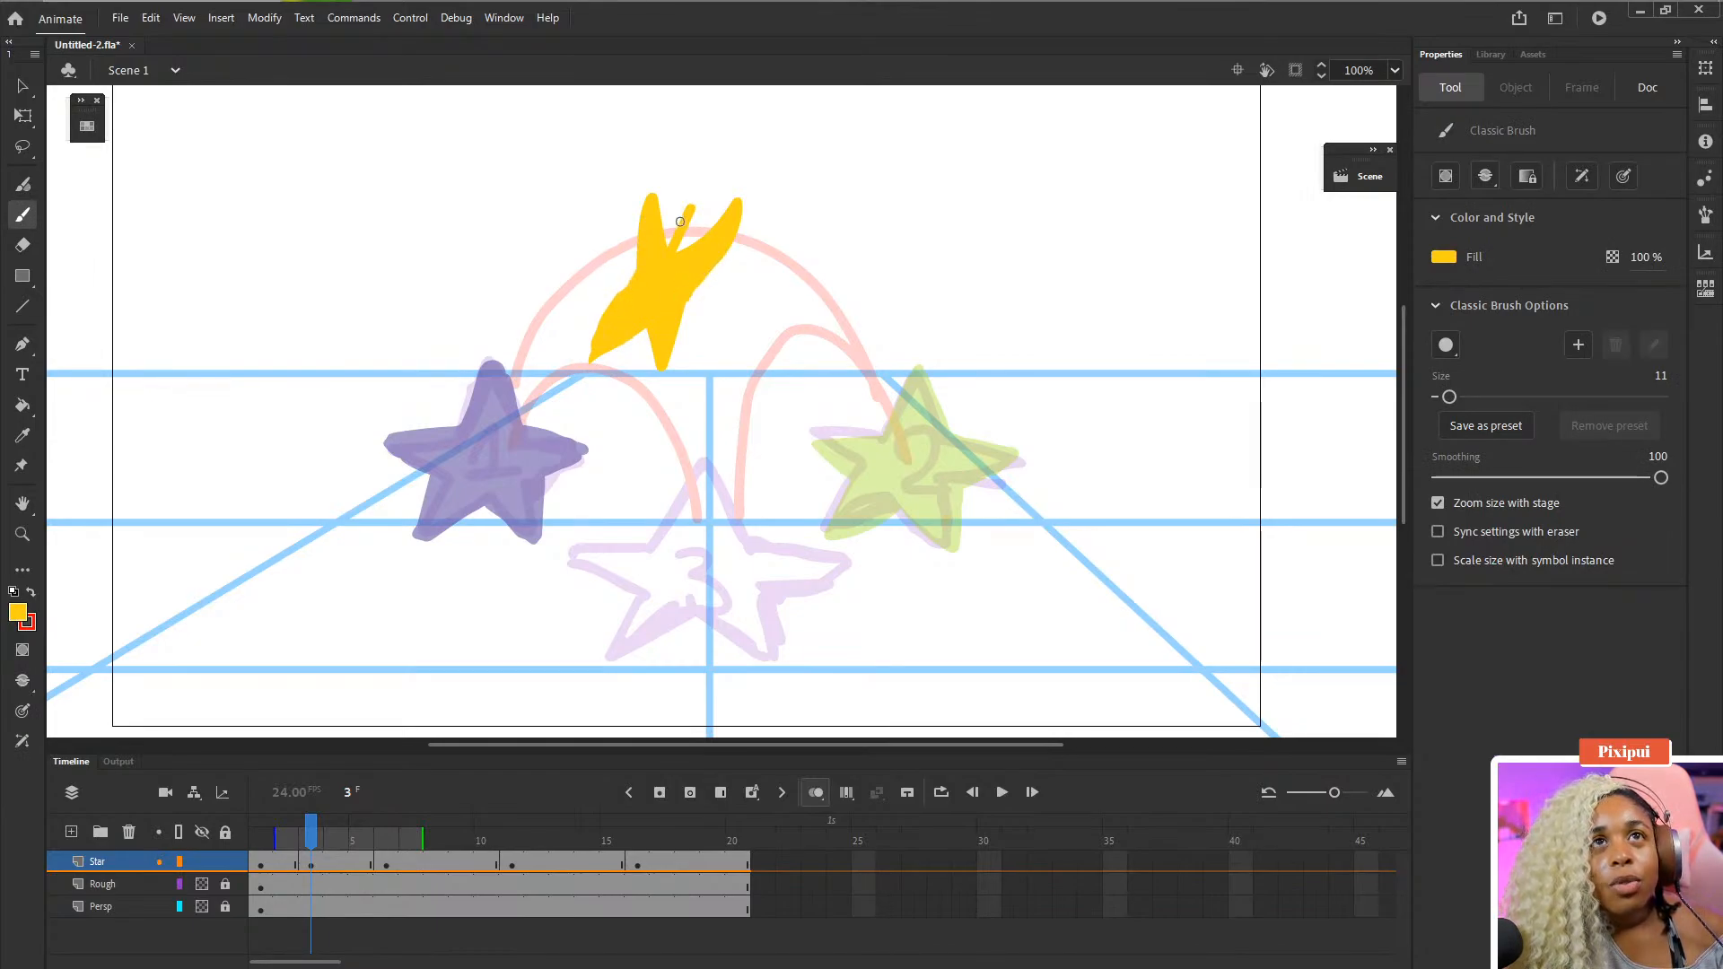
mouse_move(680, 221)
left_mouse_down()
mouse_move(657, 236)
mouse_move(695, 241)
mouse_move(681, 251)
left_mouse_up()
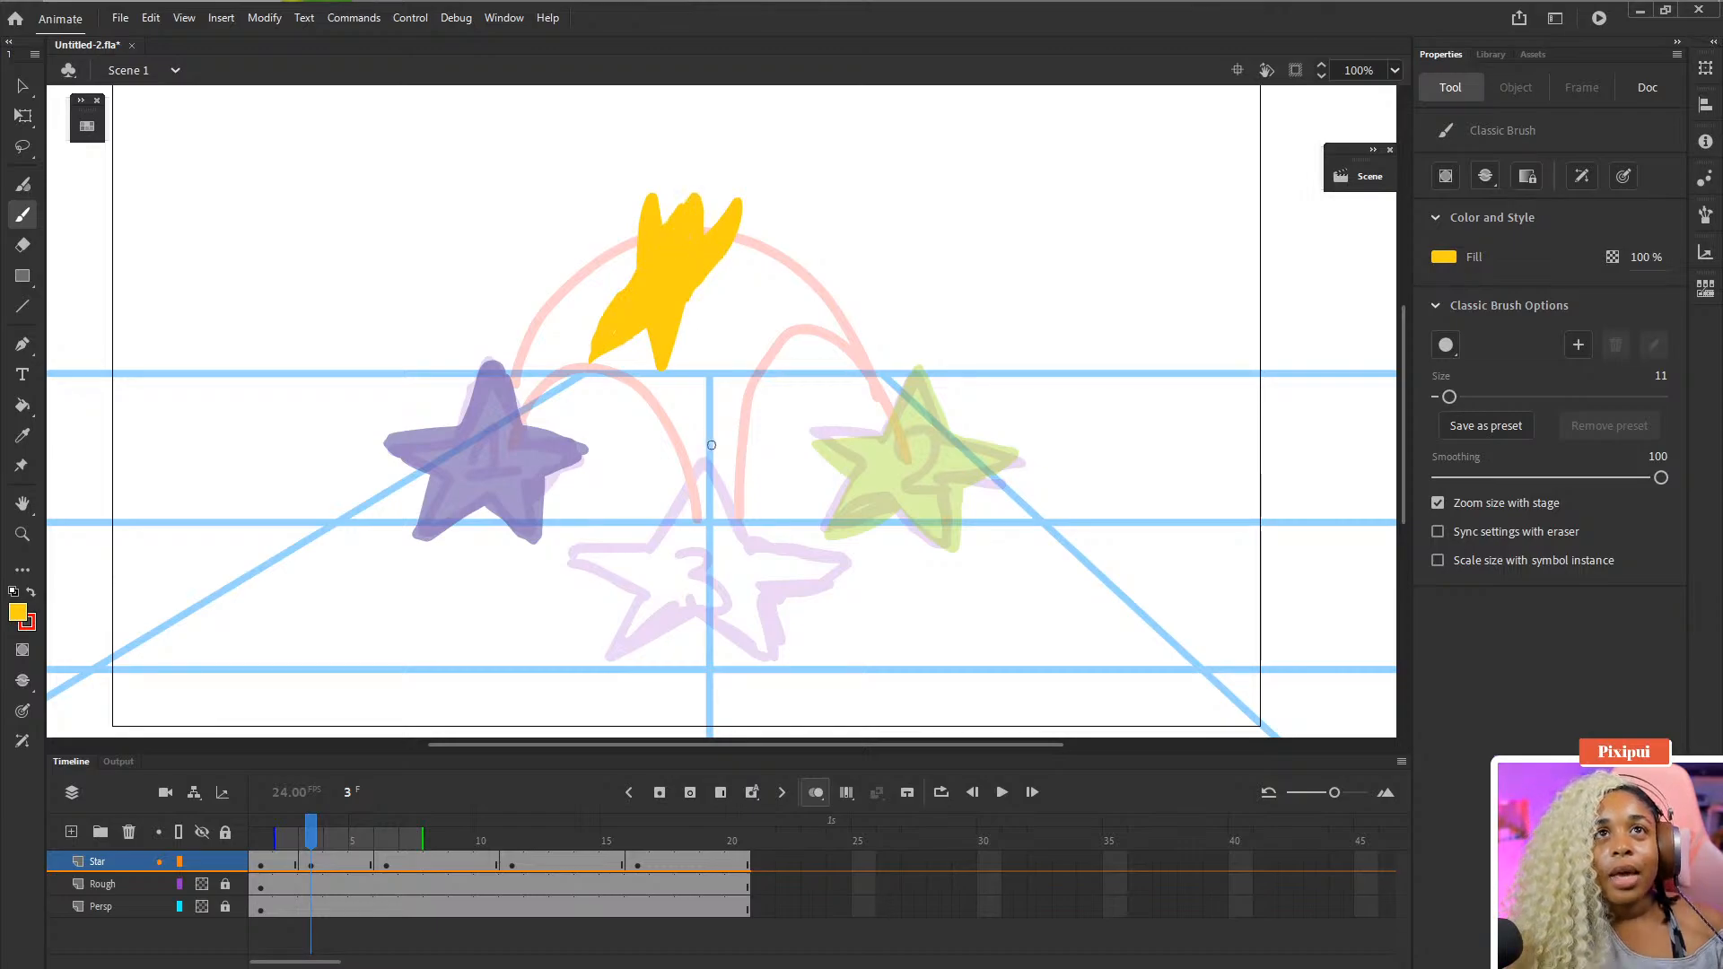
- Step back and forth through frames 2 to 8 to review the star's motion along the arcs
key("comma")
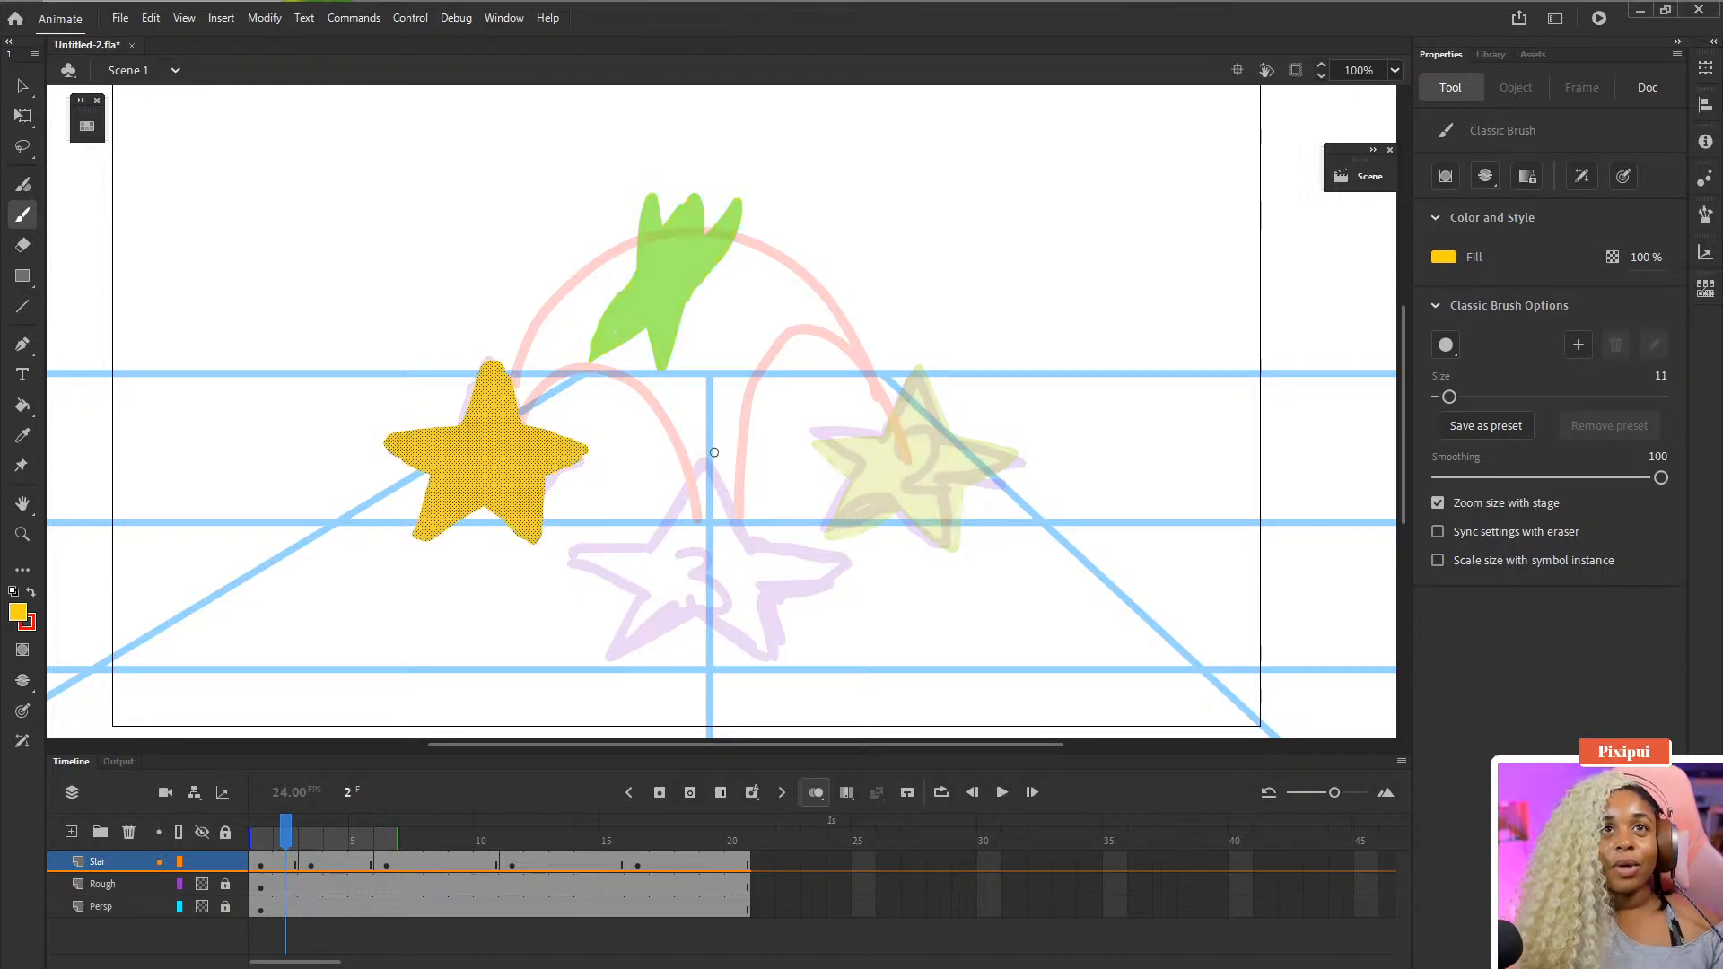
key("period")
key("comma")
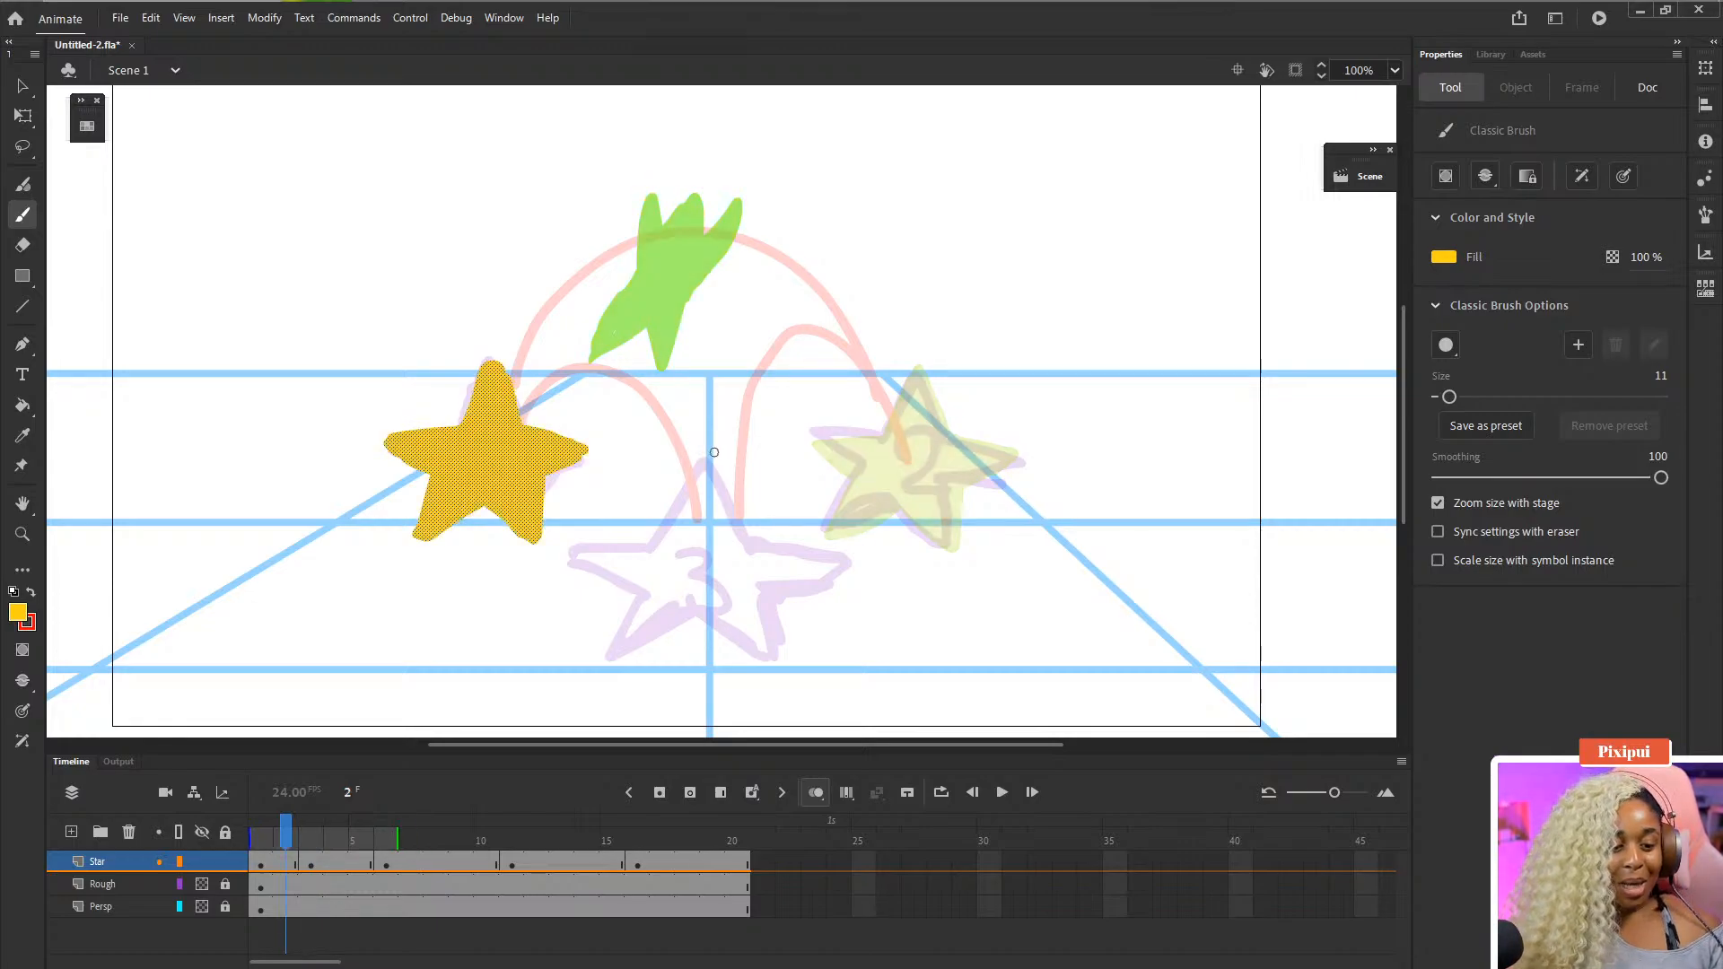
key("period")
key("period")
key("period")
key("period")
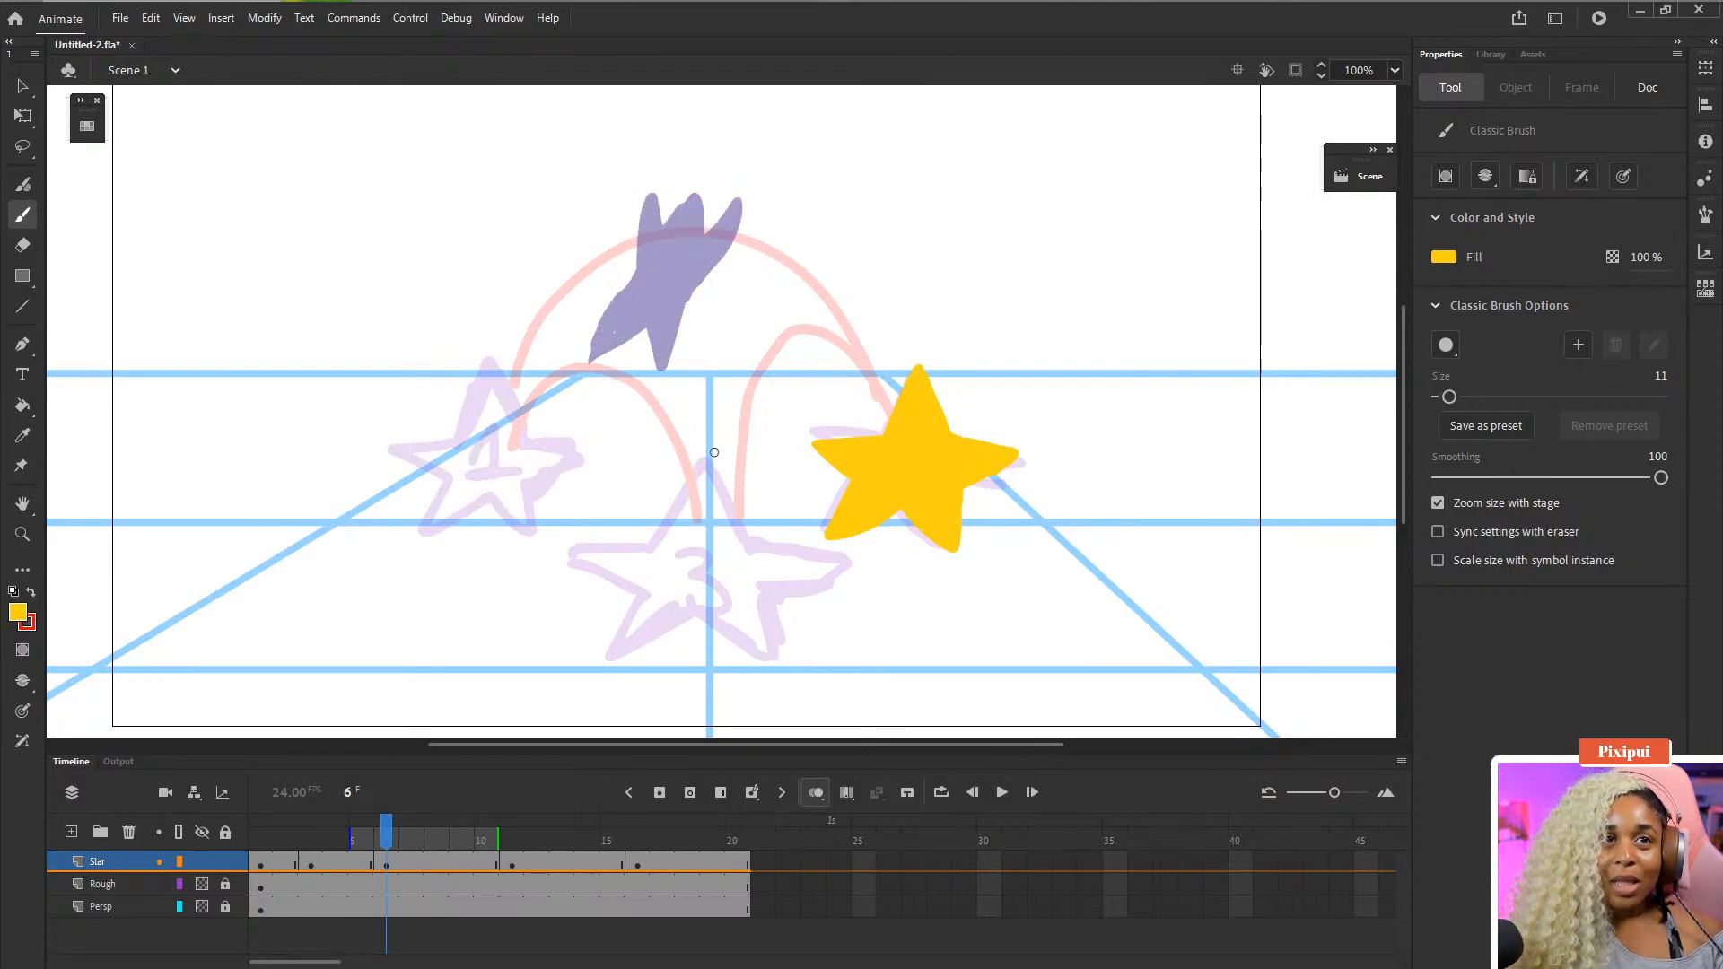
key("period")
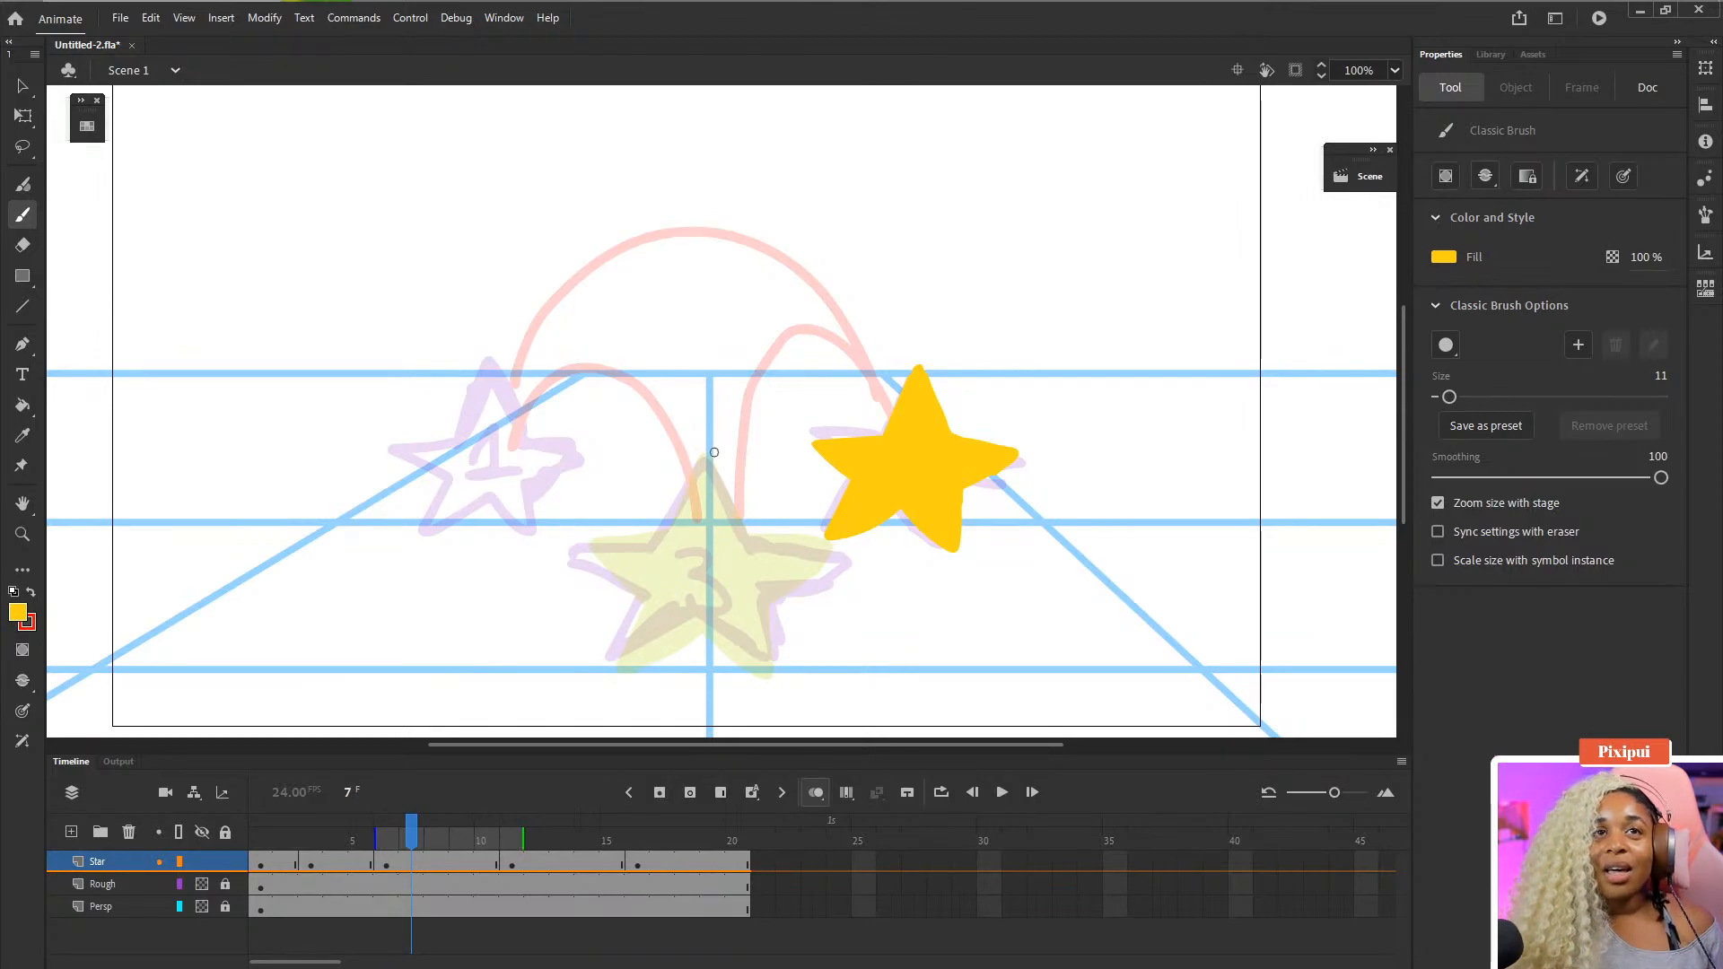
key("comma")
key("comma")
key("comma")
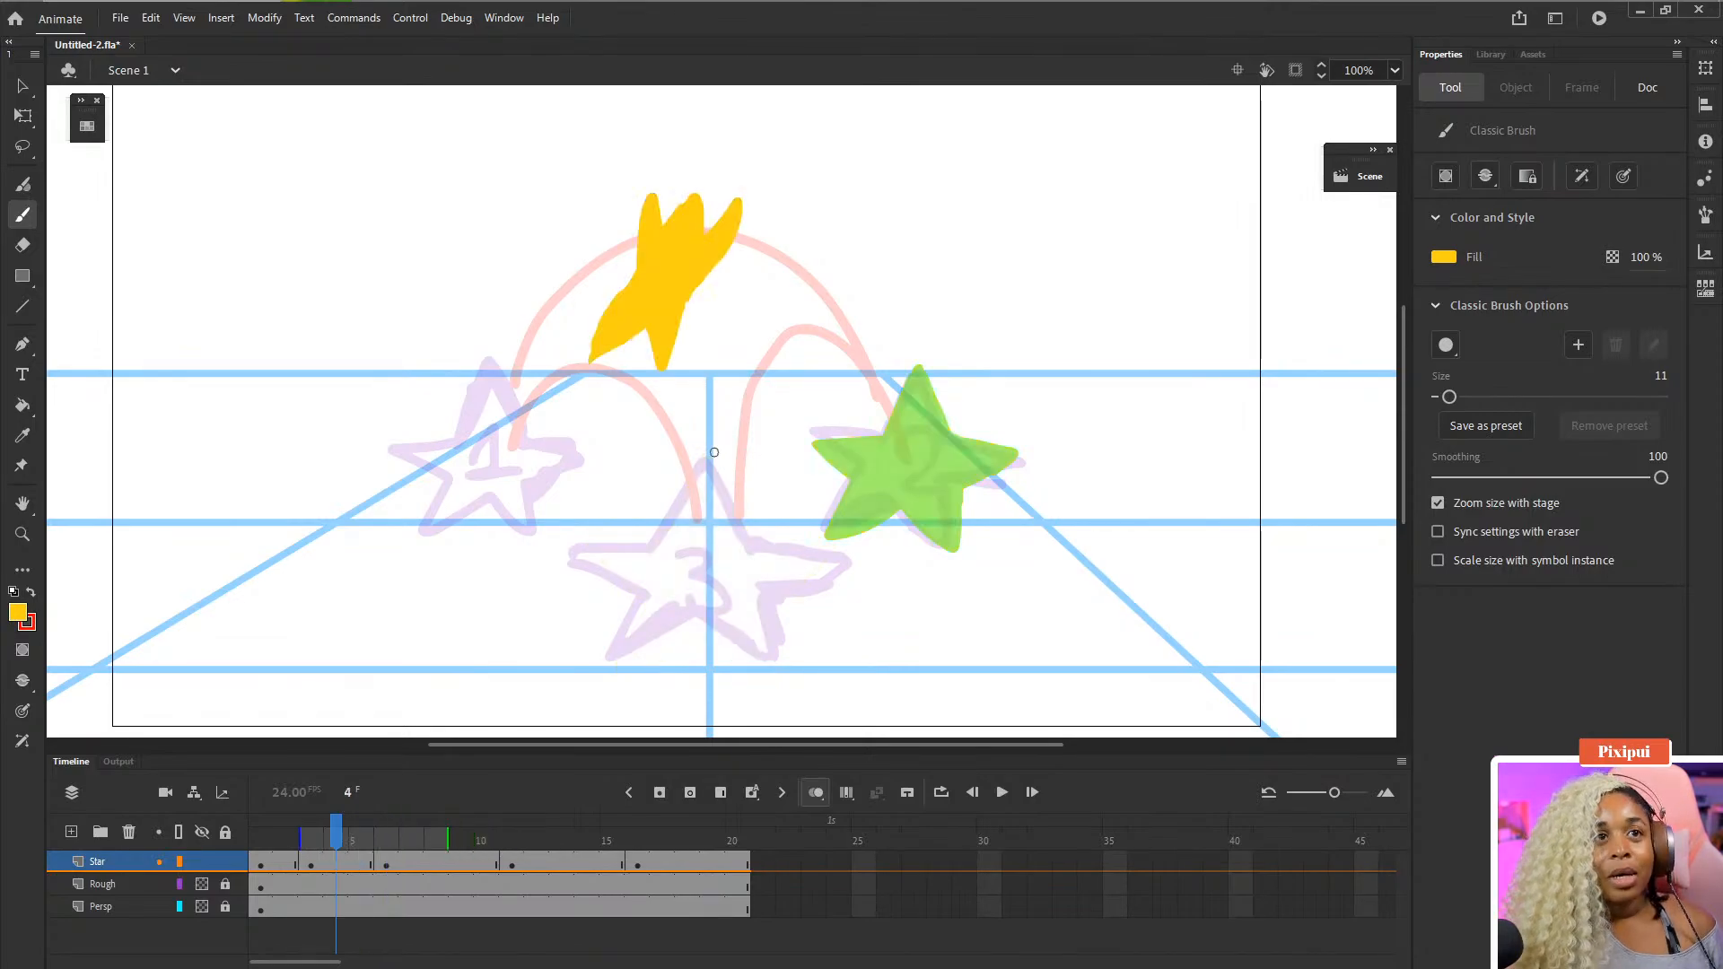
key("comma")
key("comma")
key("period")
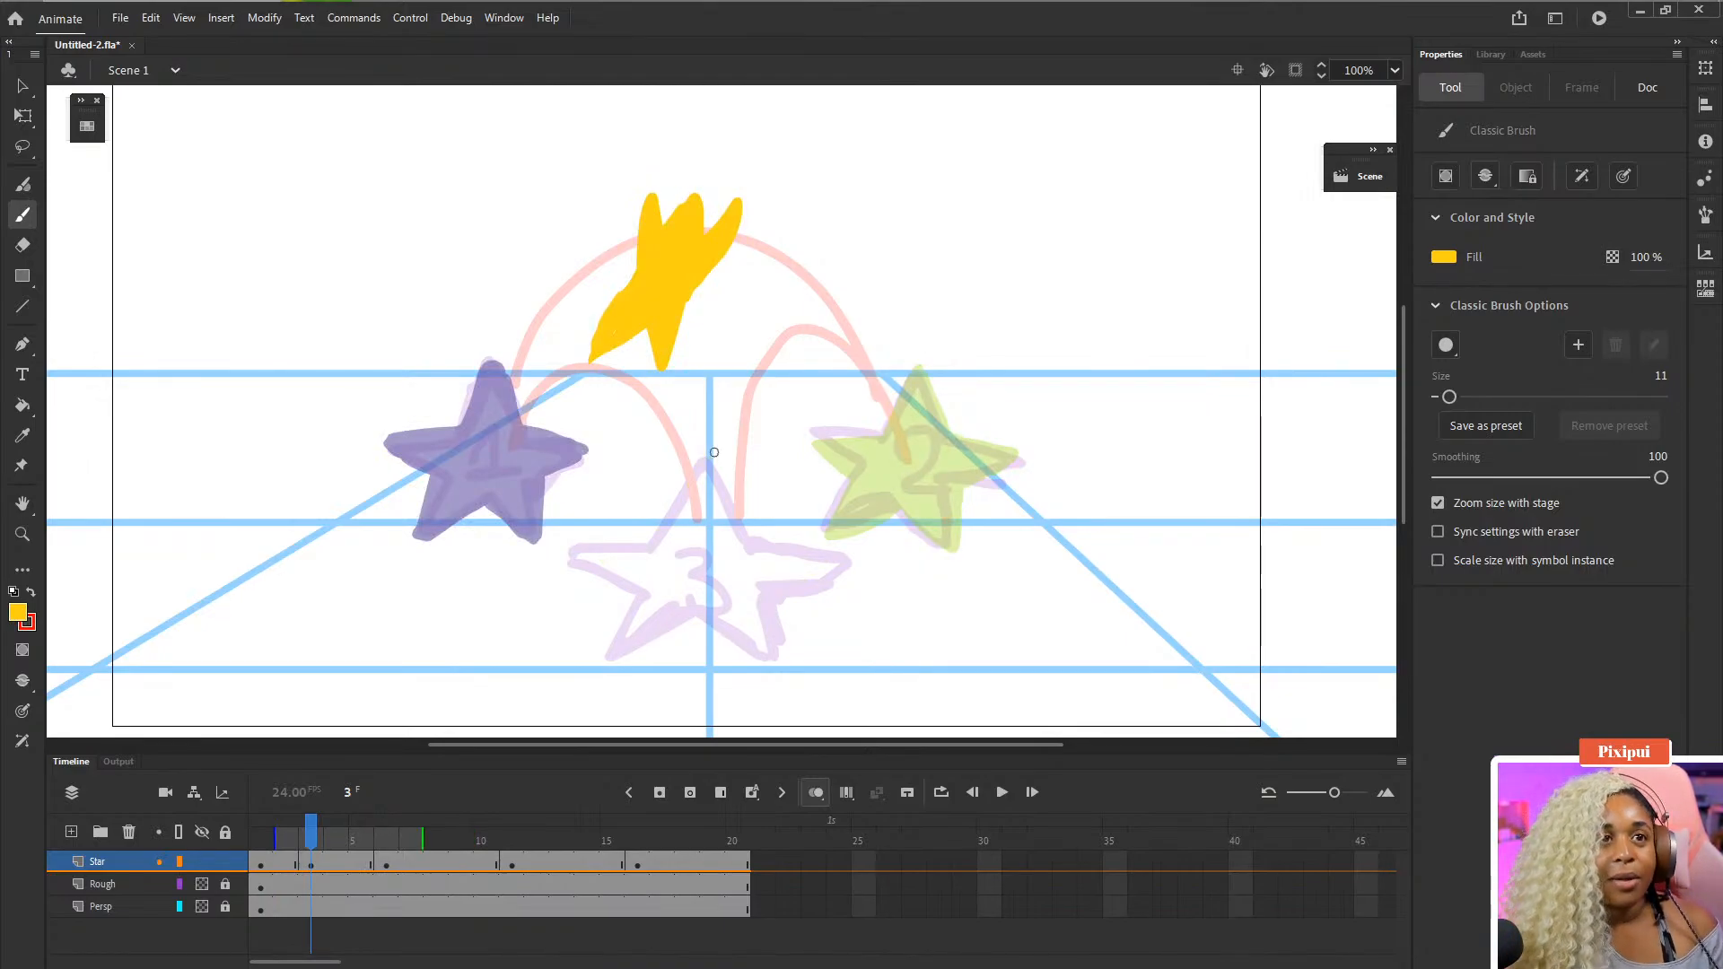
key("period")
key("period")
key("period")
key("period")
key("period")
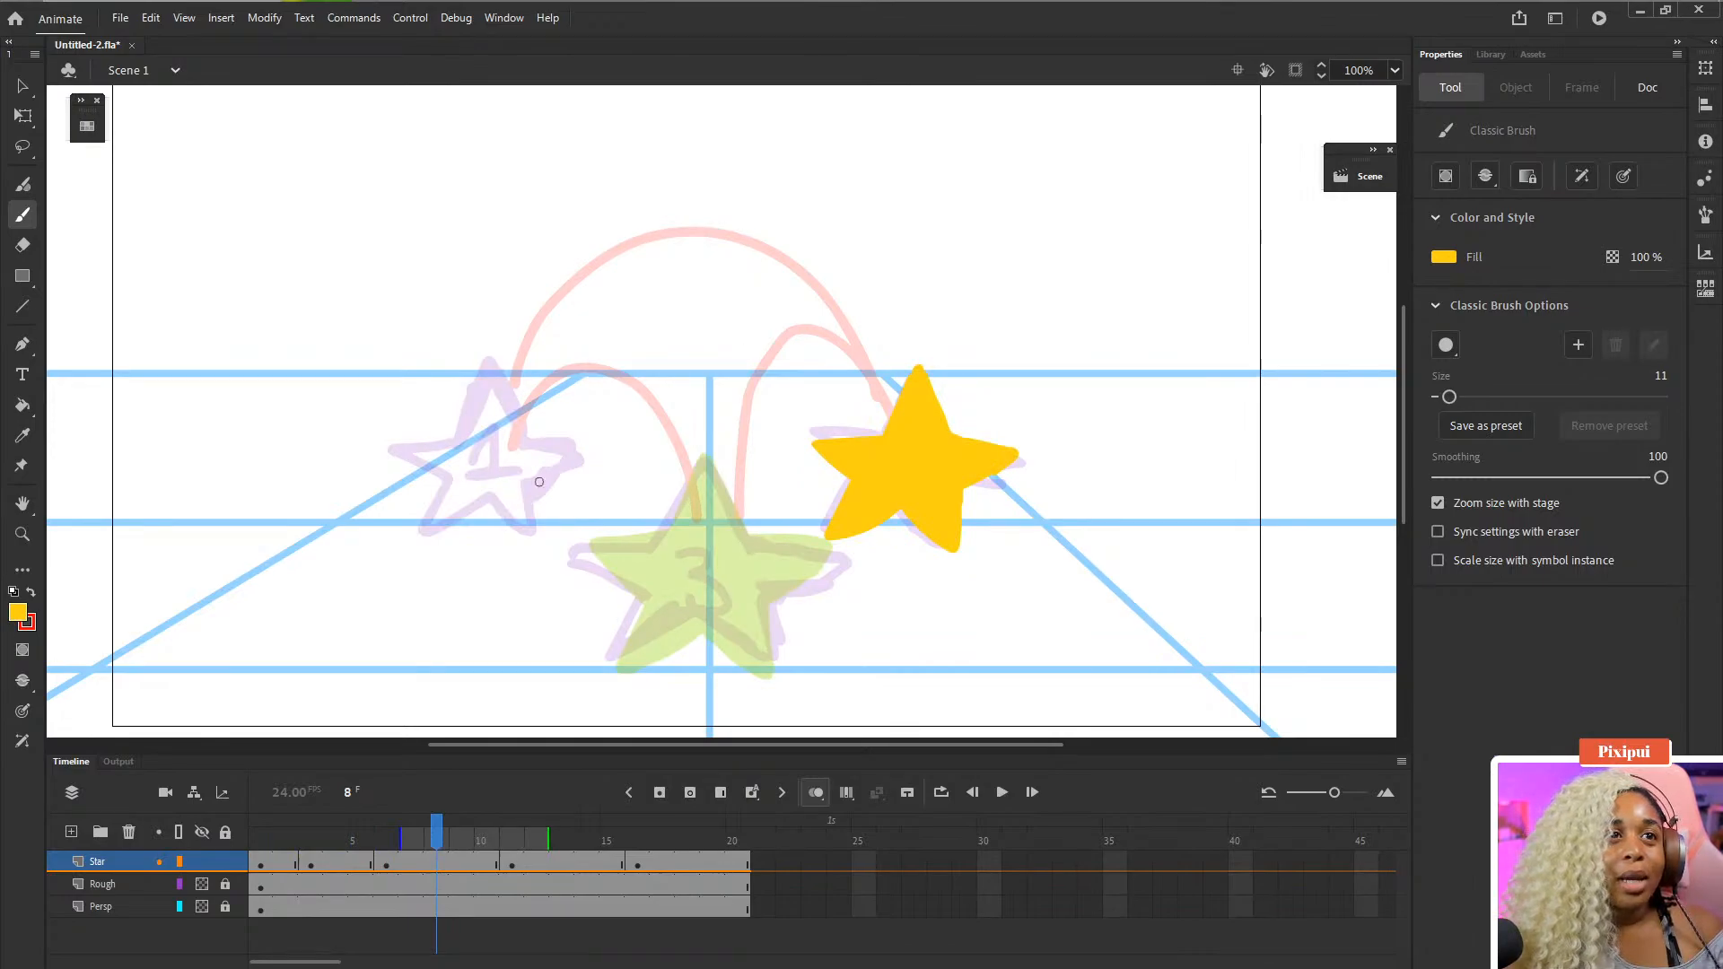
- Clear the drawing on the Star layer's frame 8 and brush a new yellow star outline on the second arc near star 2
left_click(436, 863)
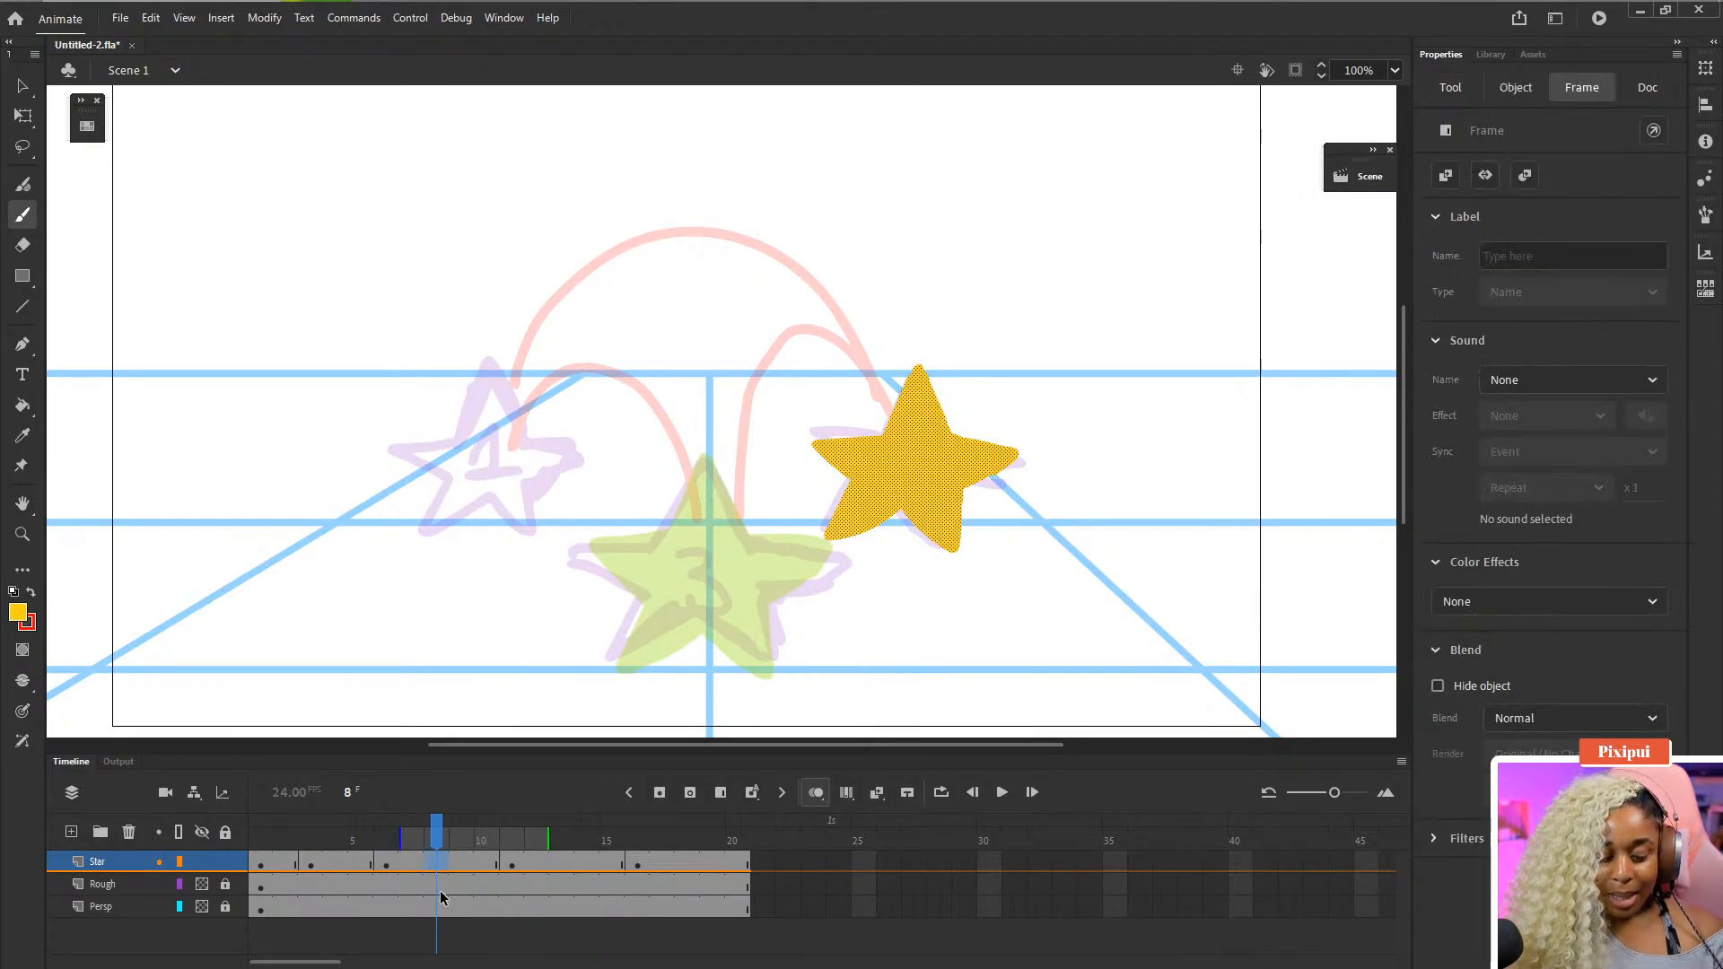
key("Delete")
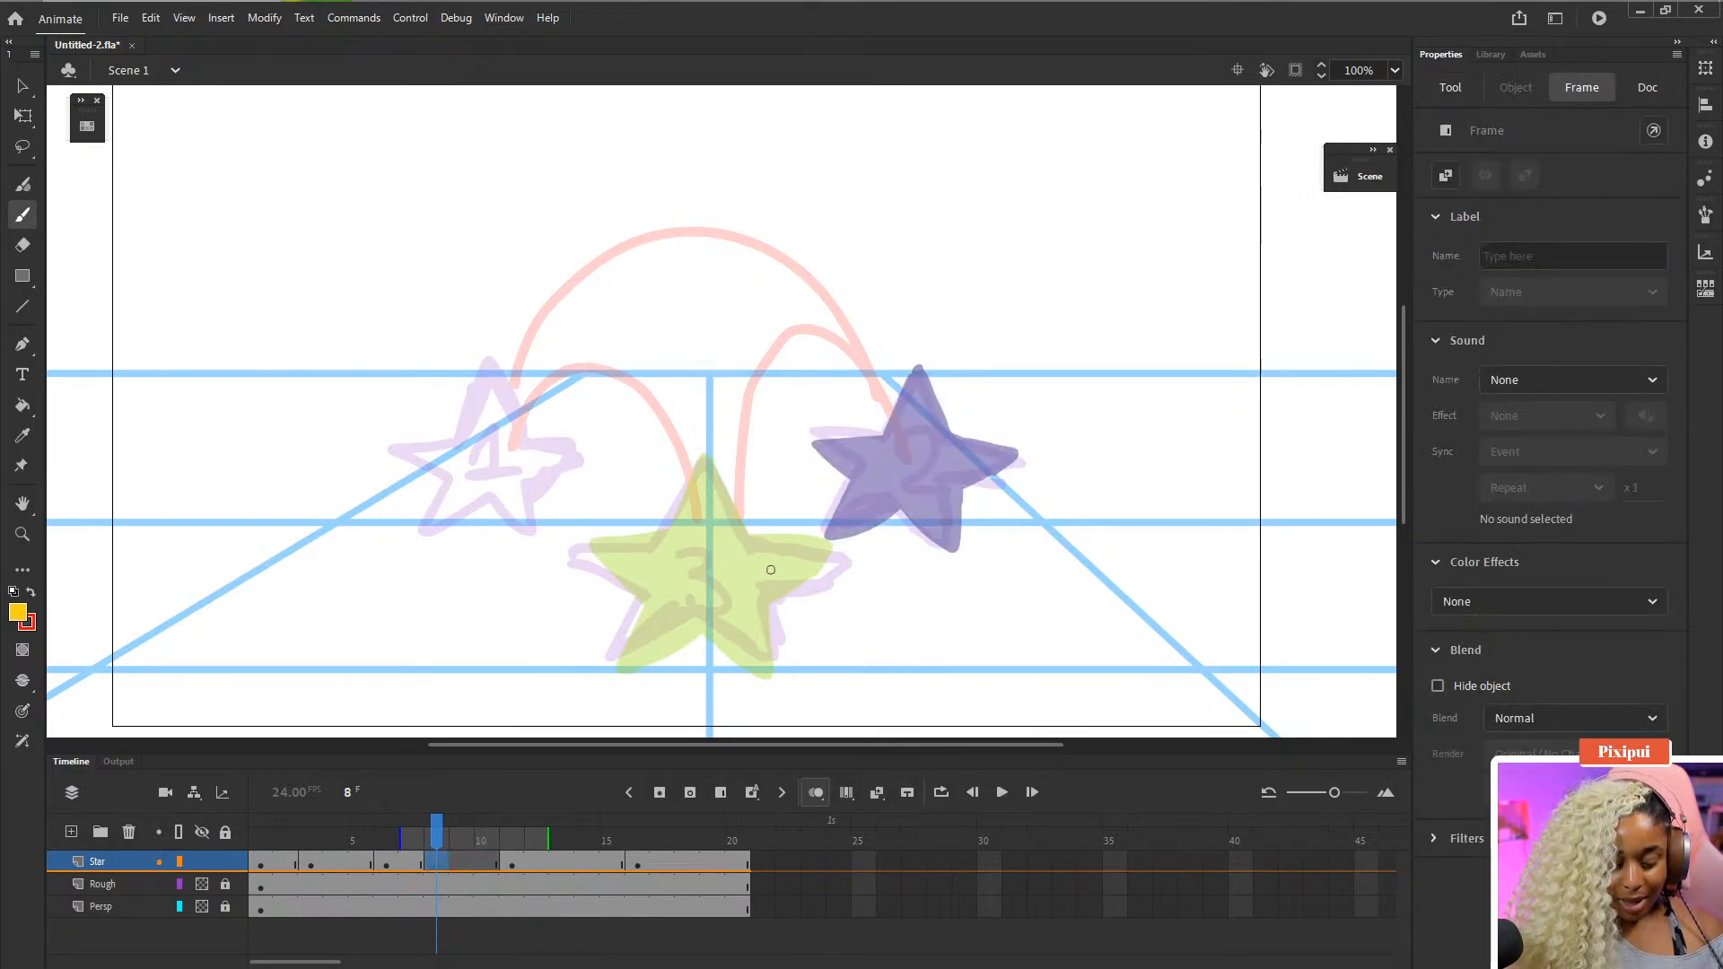
key("b")
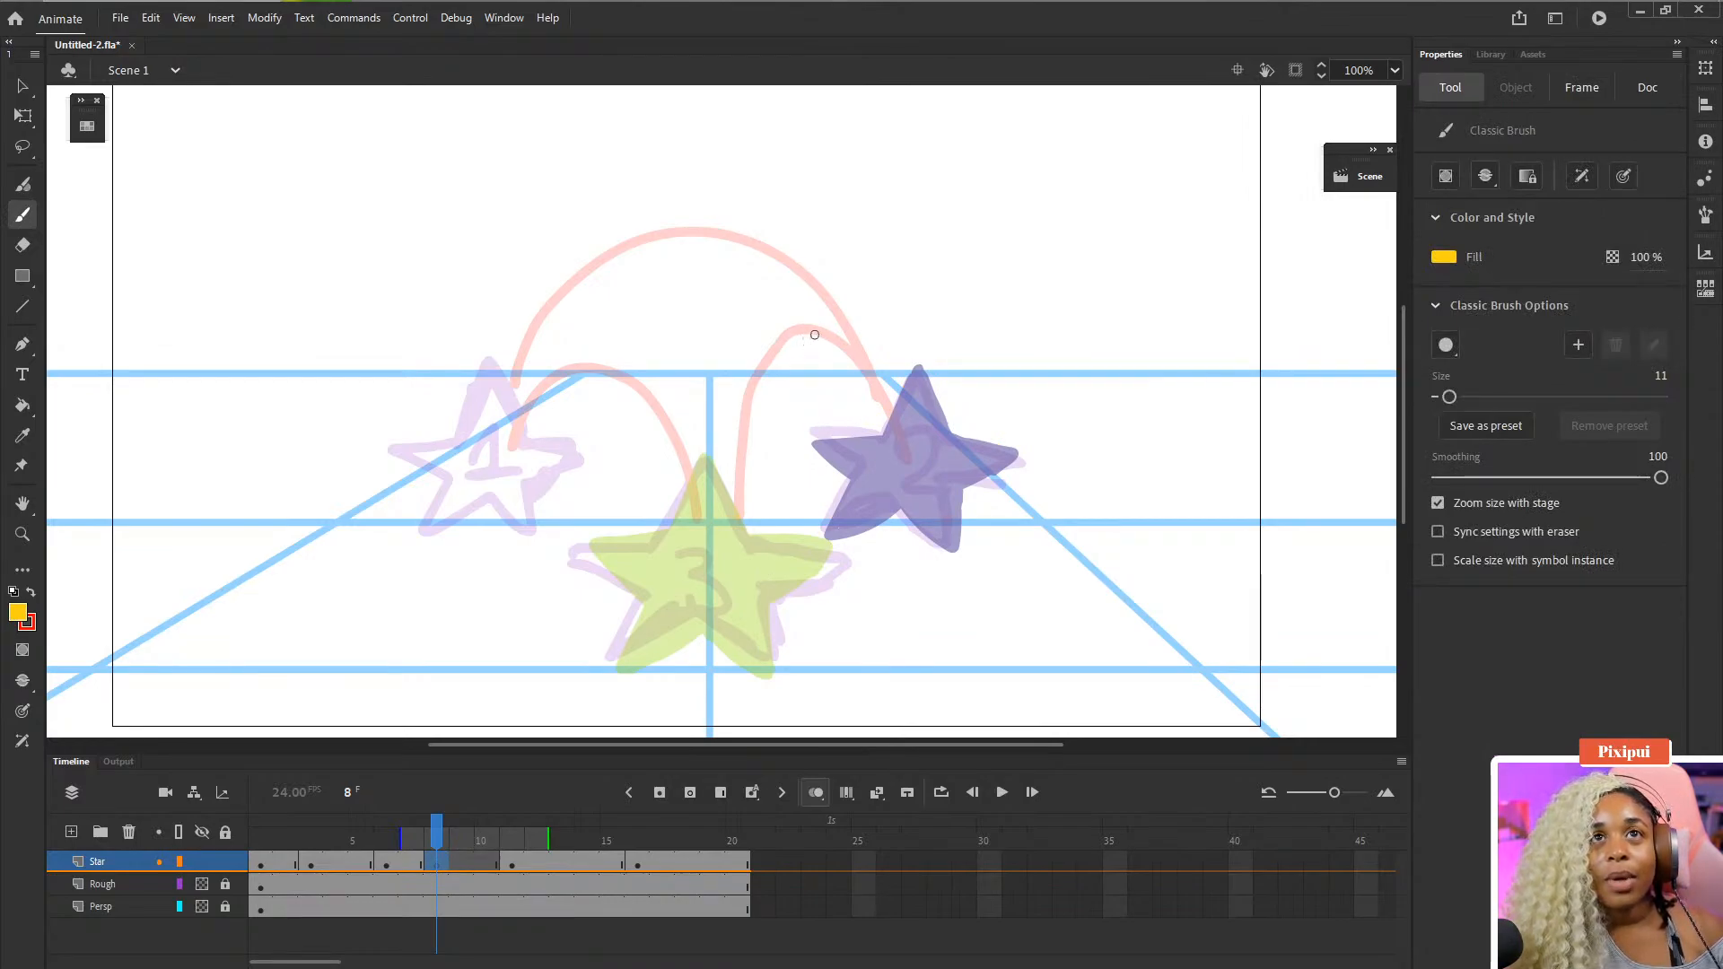
mouse_move(809, 342)
left_mouse_down()
mouse_move(821, 293)
mouse_move(845, 350)
mouse_move(817, 365)
mouse_move(814, 349)
mouse_move(814, 365)
mouse_move(775, 334)
mouse_move(796, 390)
mouse_move(879, 324)
left_mouse_up()
mouse_move(879, 325)
left_mouse_down()
mouse_move(848, 355)
mouse_move(880, 369)
mouse_move(870, 387)
left_mouse_up()
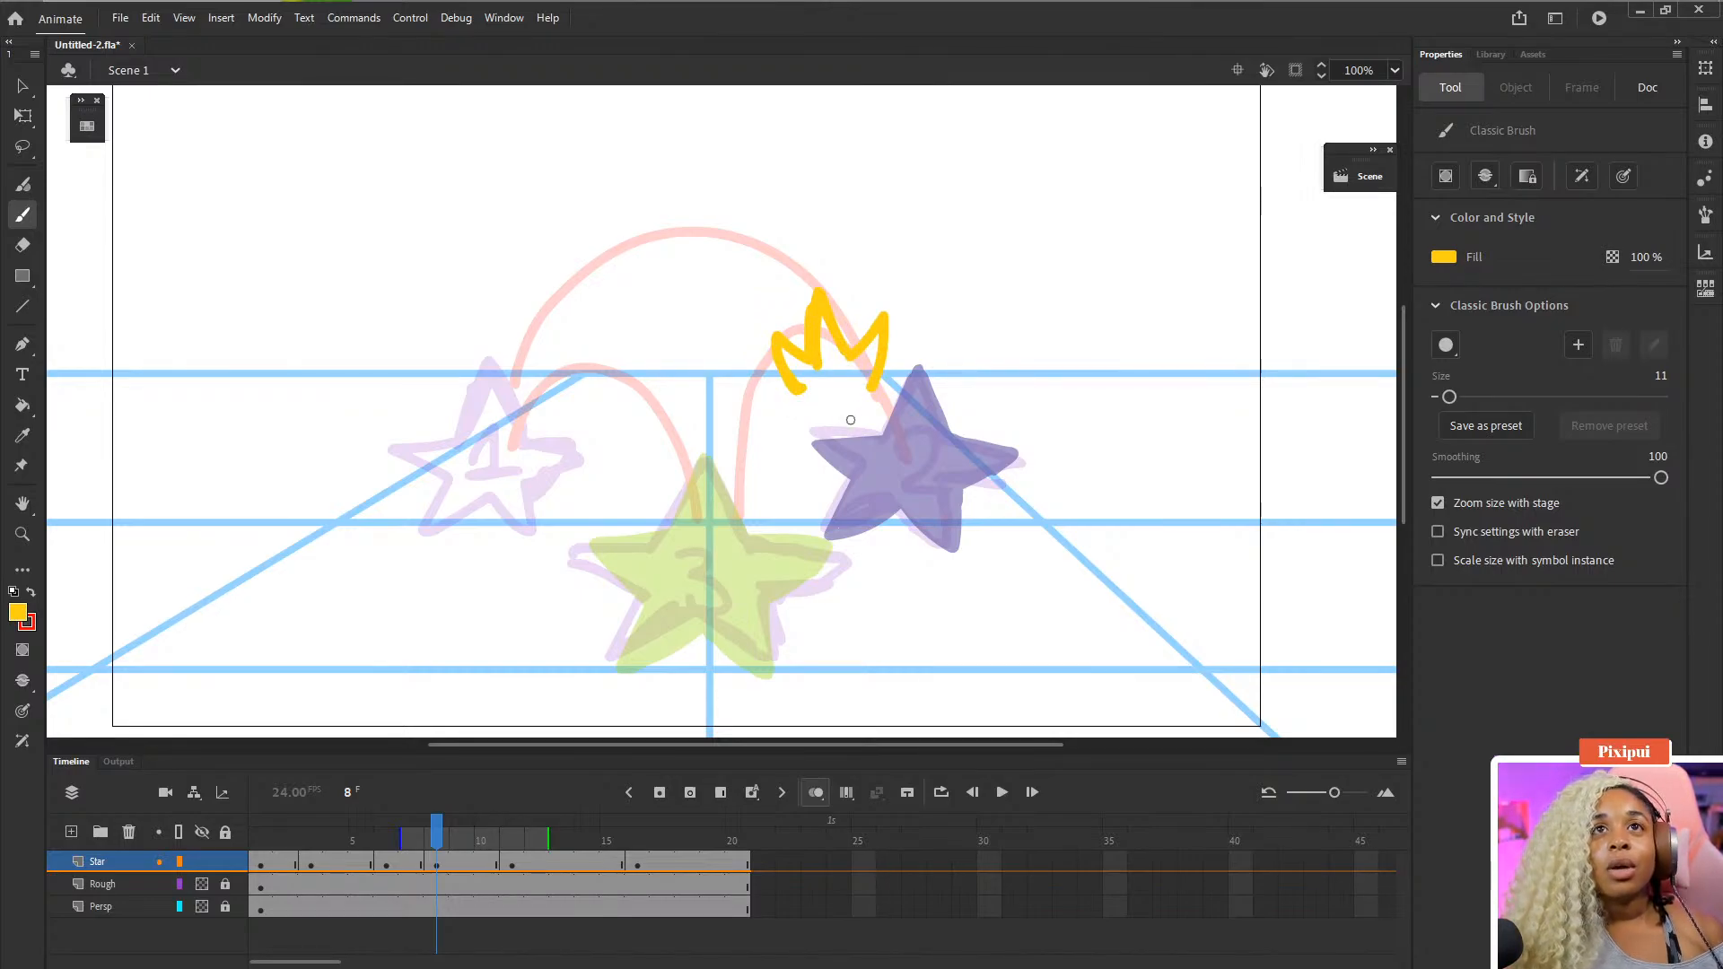
mouse_move(820, 349)
left_mouse_down()
mouse_move(844, 413)
mouse_move(851, 396)
mouse_move(829, 440)
mouse_move(884, 442)
left_mouse_up()
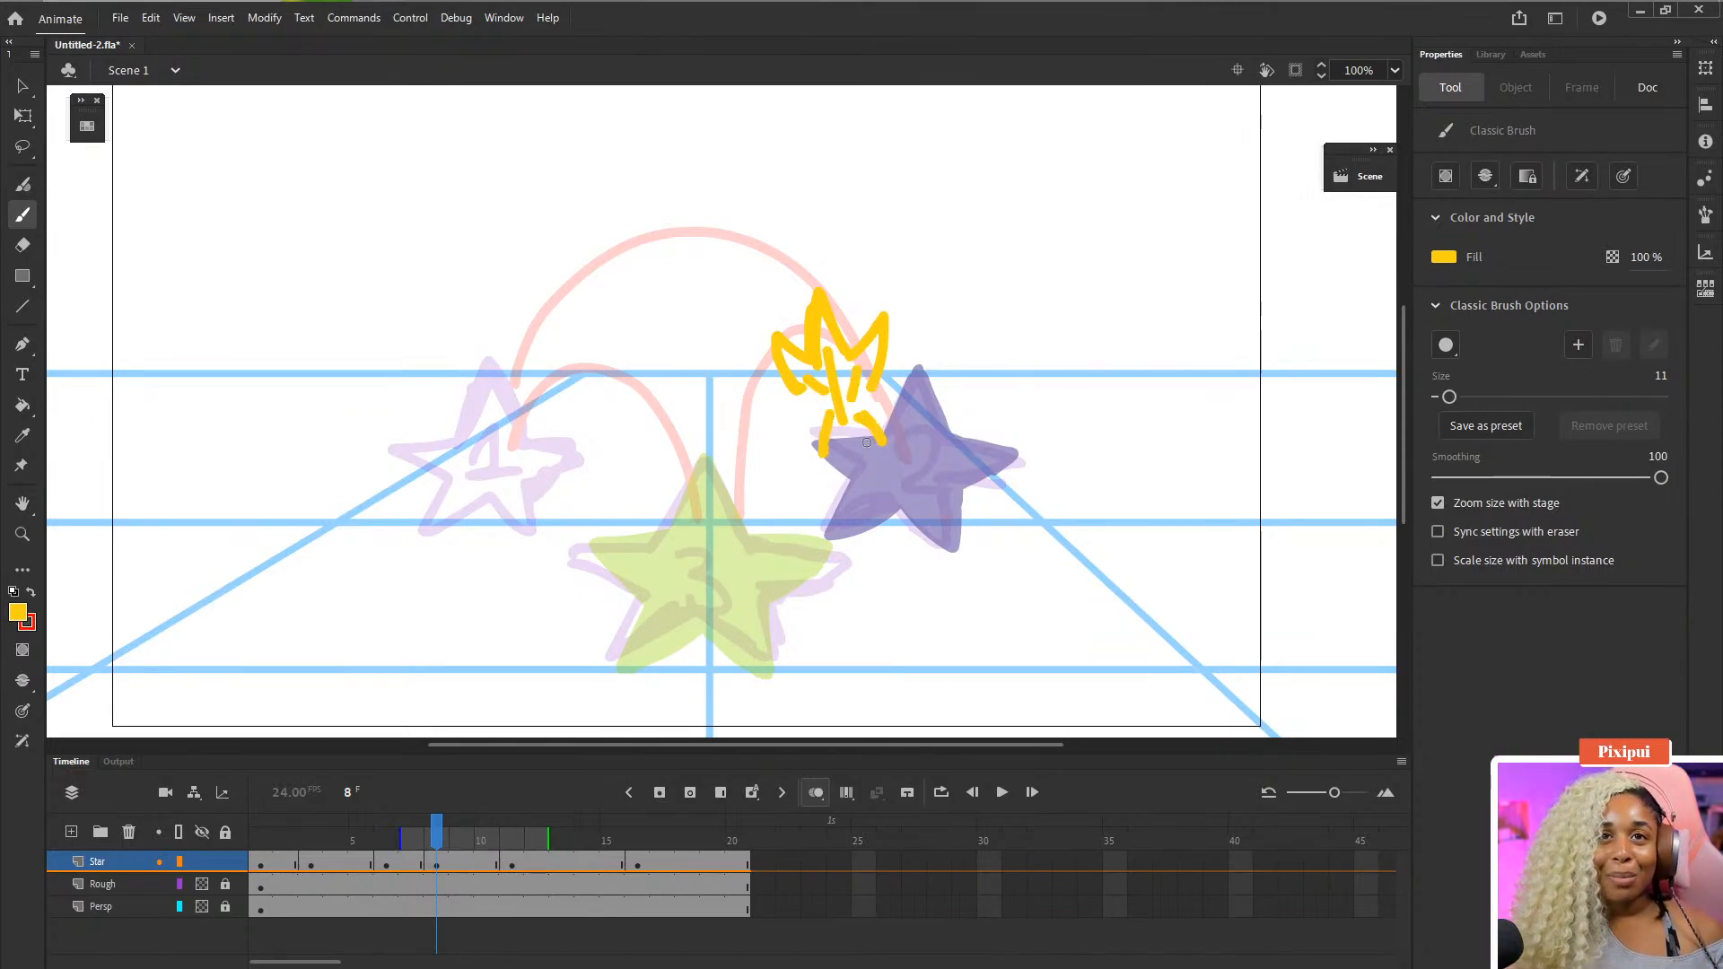
mouse_move(797, 387)
left_mouse_down()
mouse_move(815, 402)
mouse_move(815, 468)
mouse_move(875, 415)
mouse_move(866, 401)
left_mouse_up()
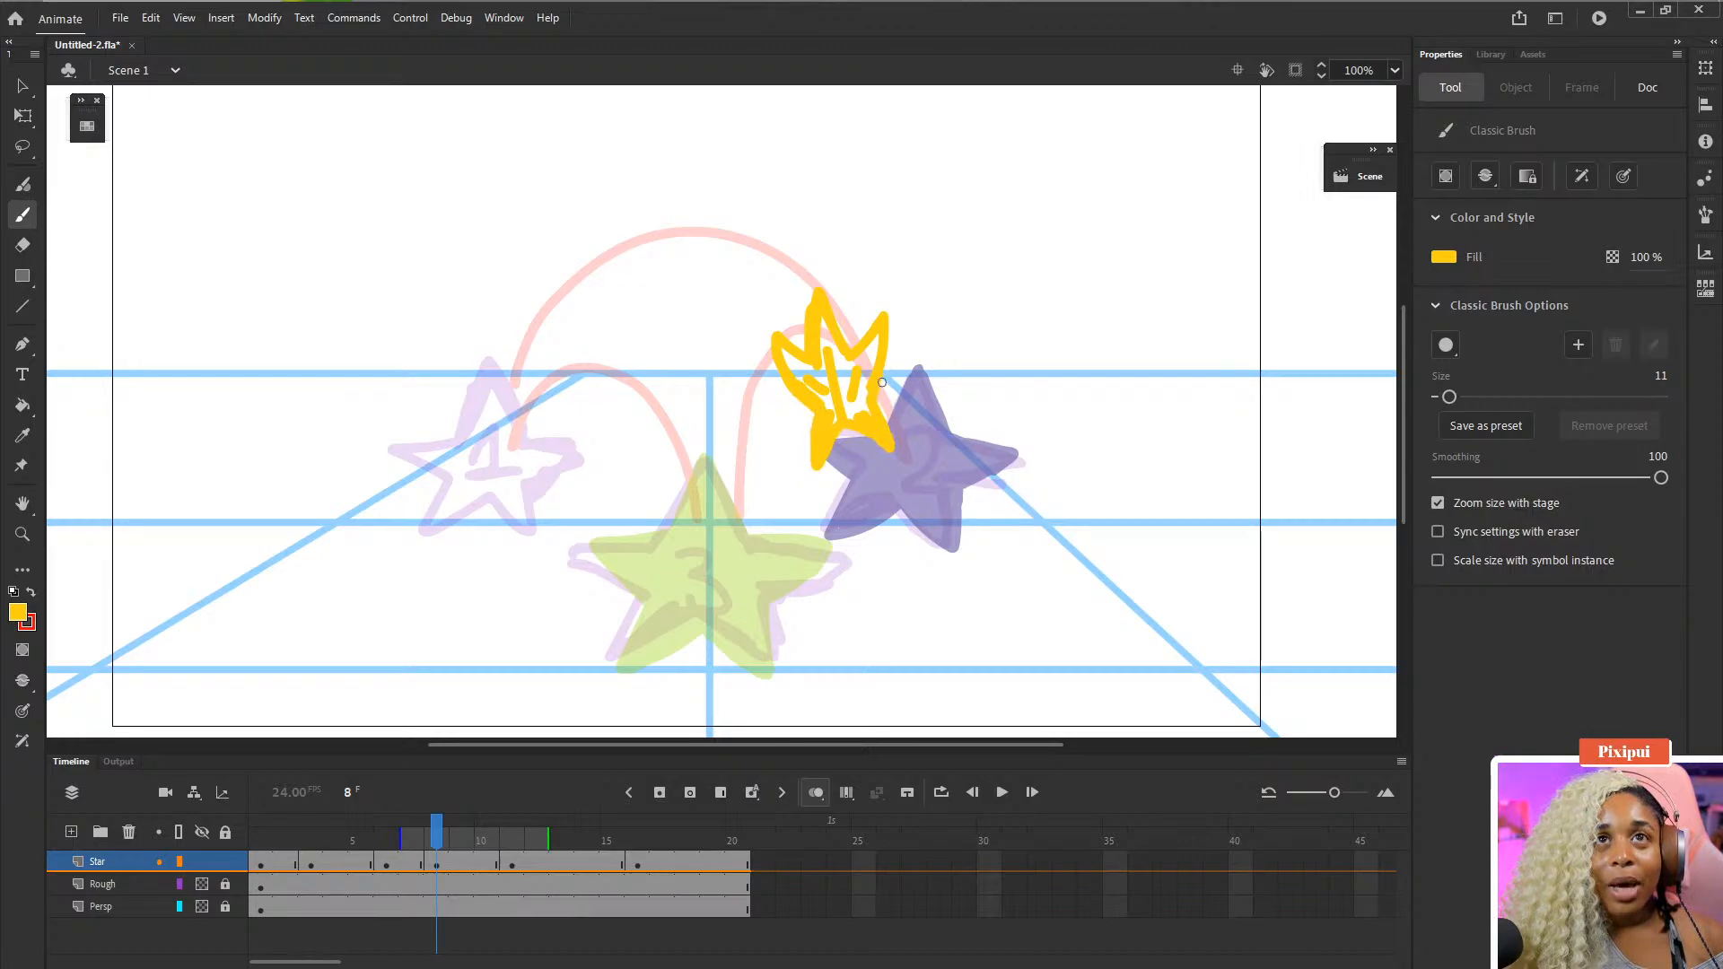
- Fill the frame 8 star with yellow and clean up its lower edge with the brush and eraser
key("k")
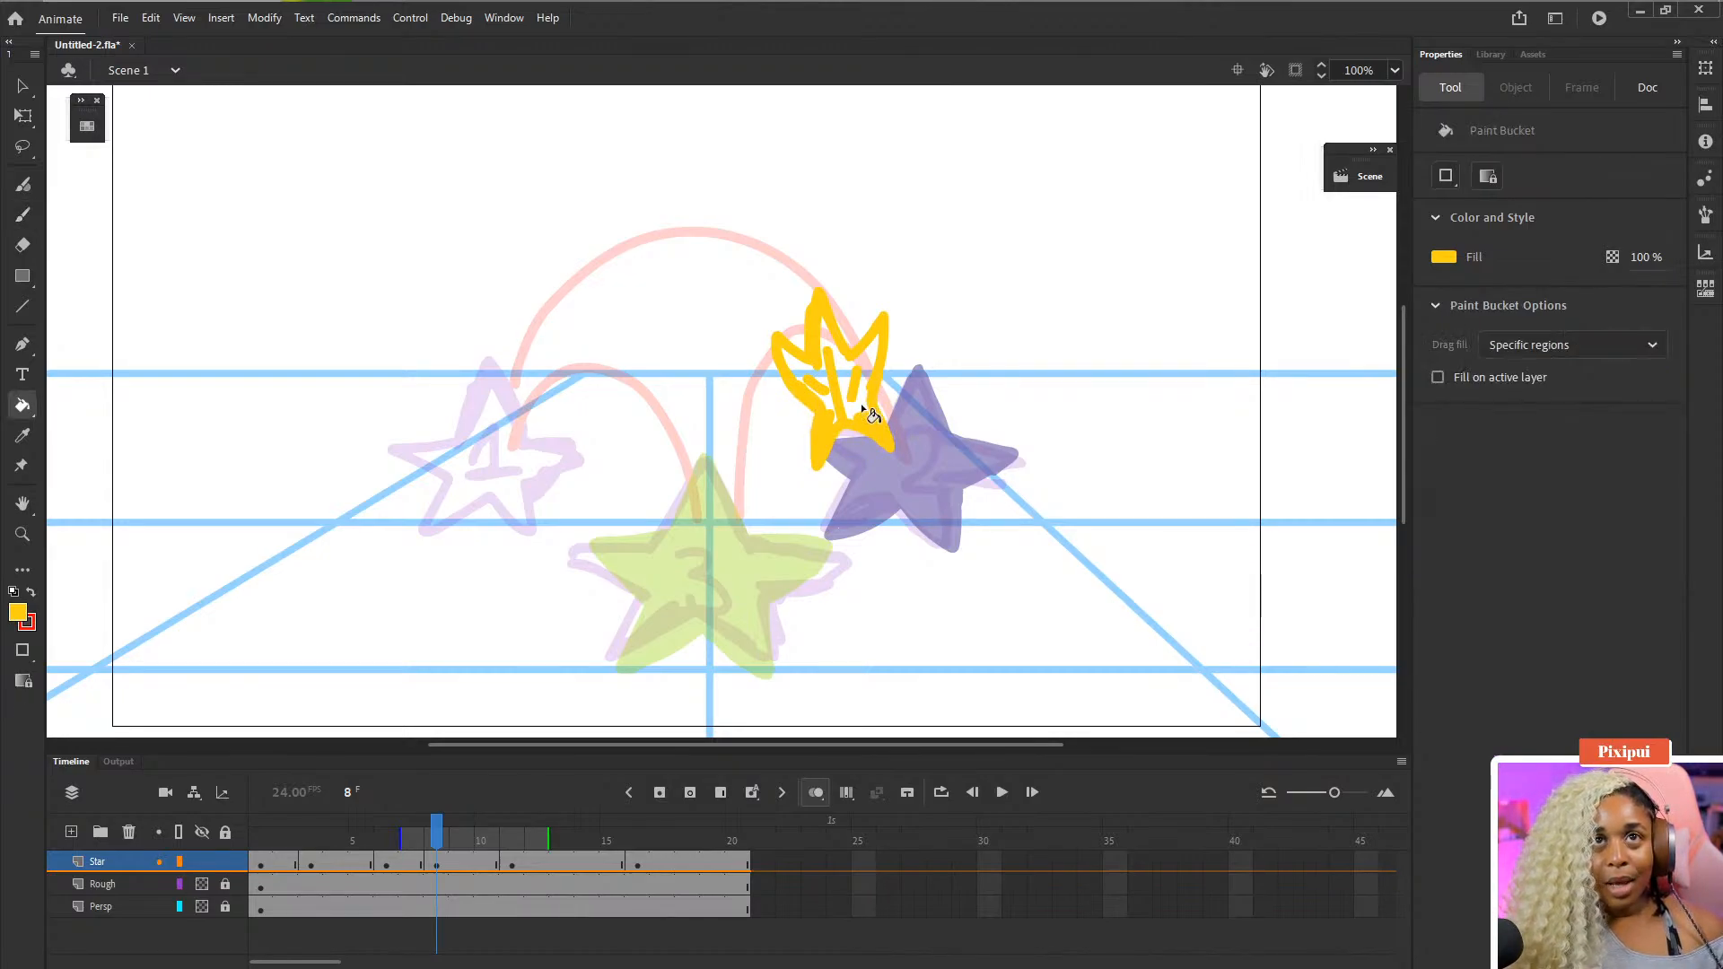
left_click(862, 408)
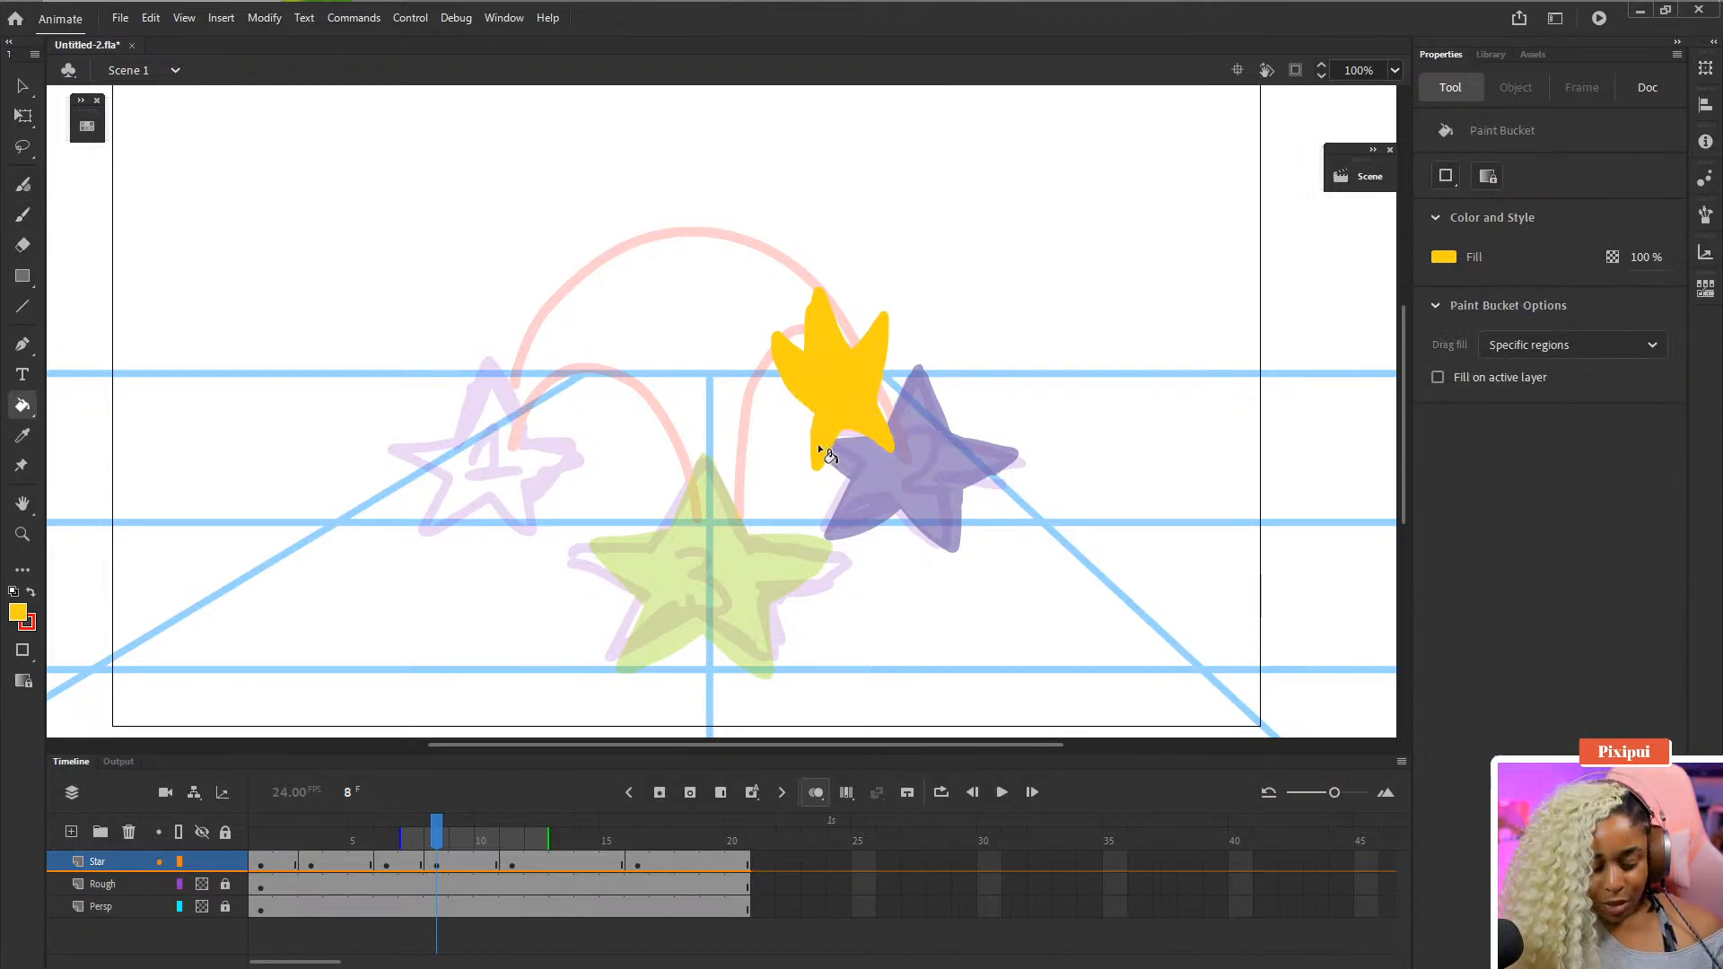
key("b")
left_click_drag(819, 419, 834, 462)
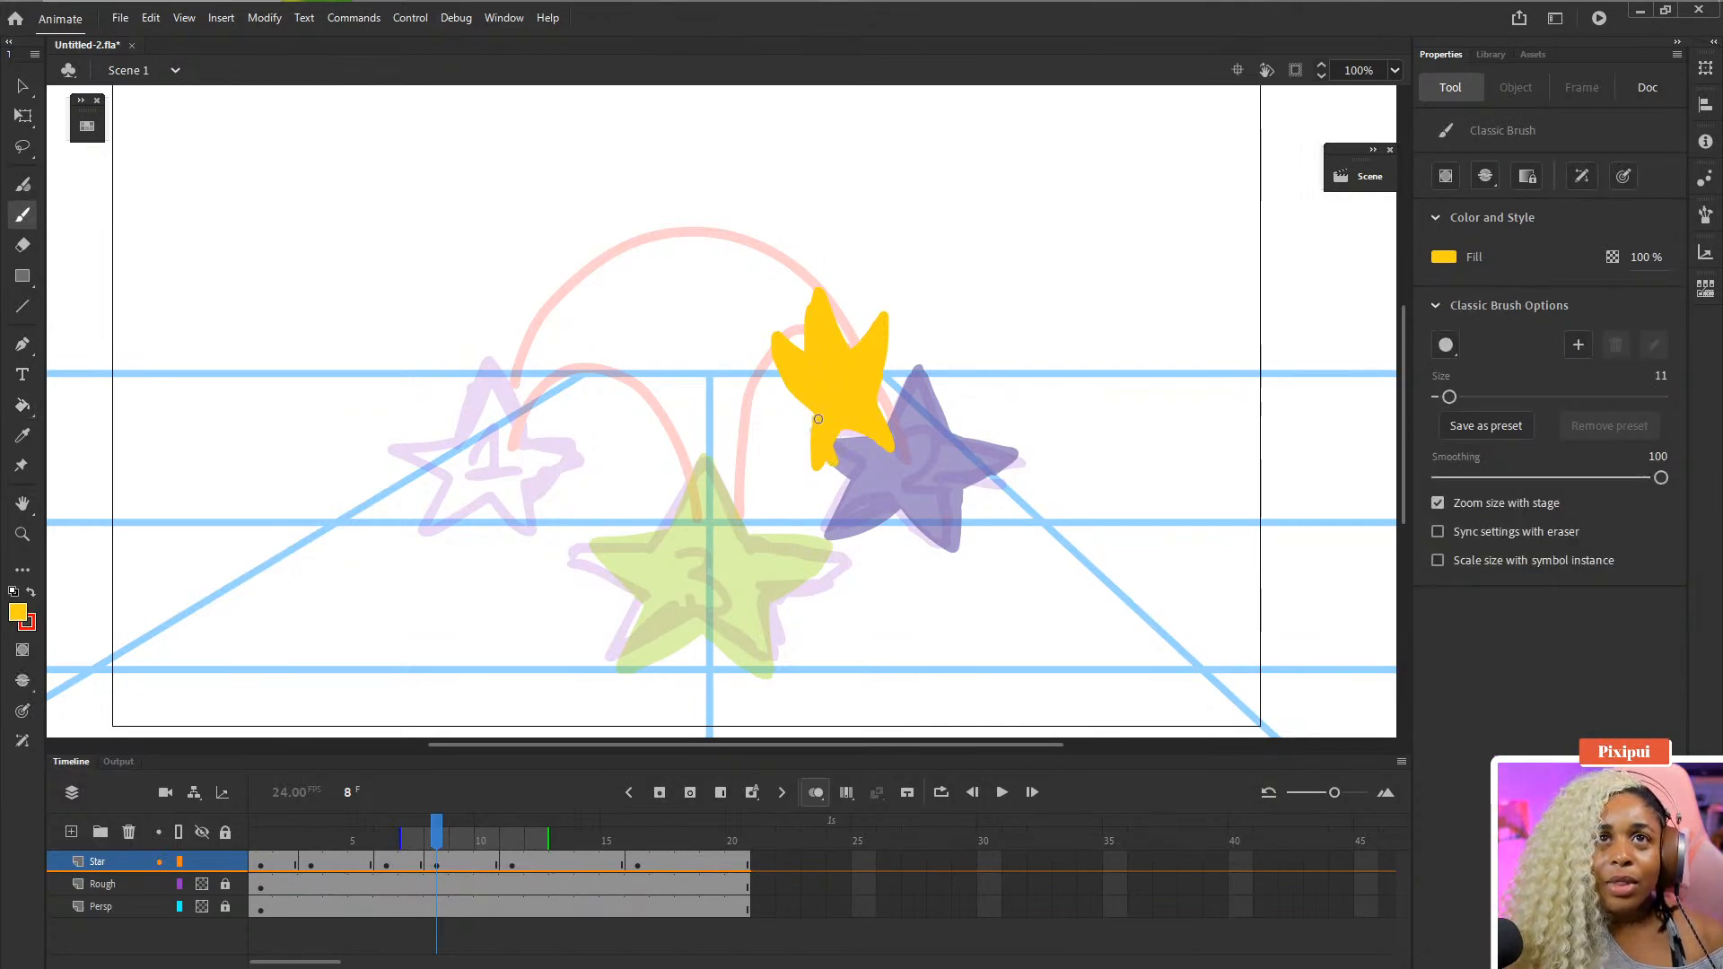
key("e")
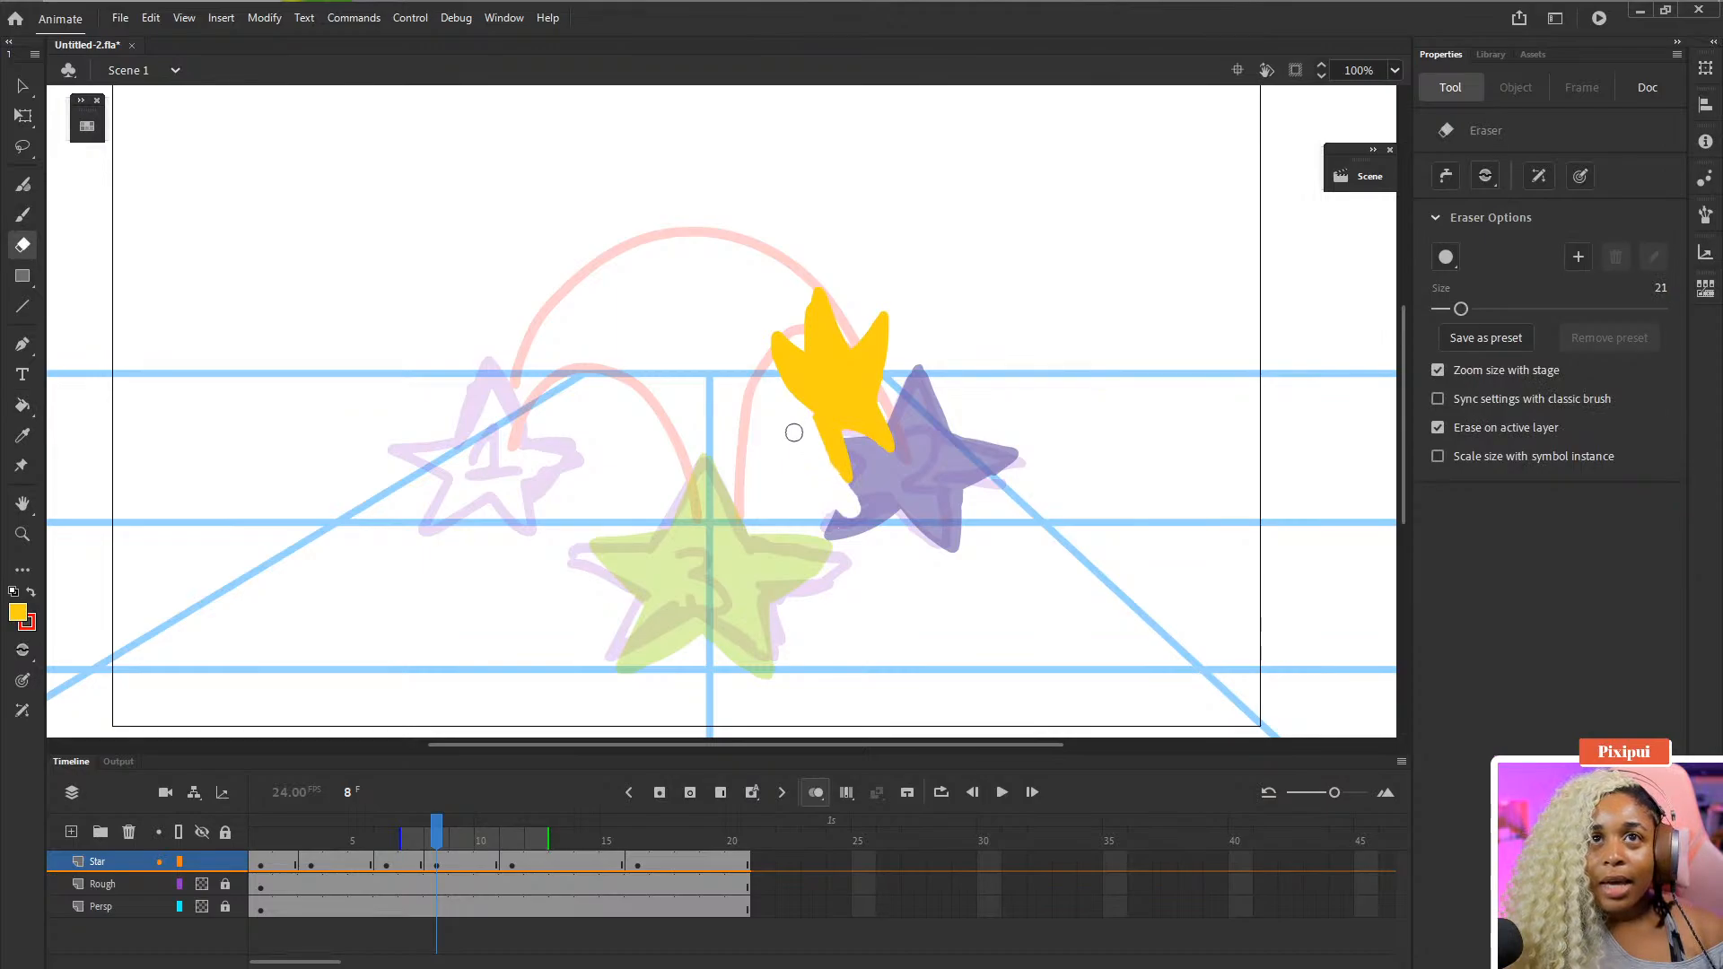
left_click_drag(793, 433, 835, 473)
key("b")
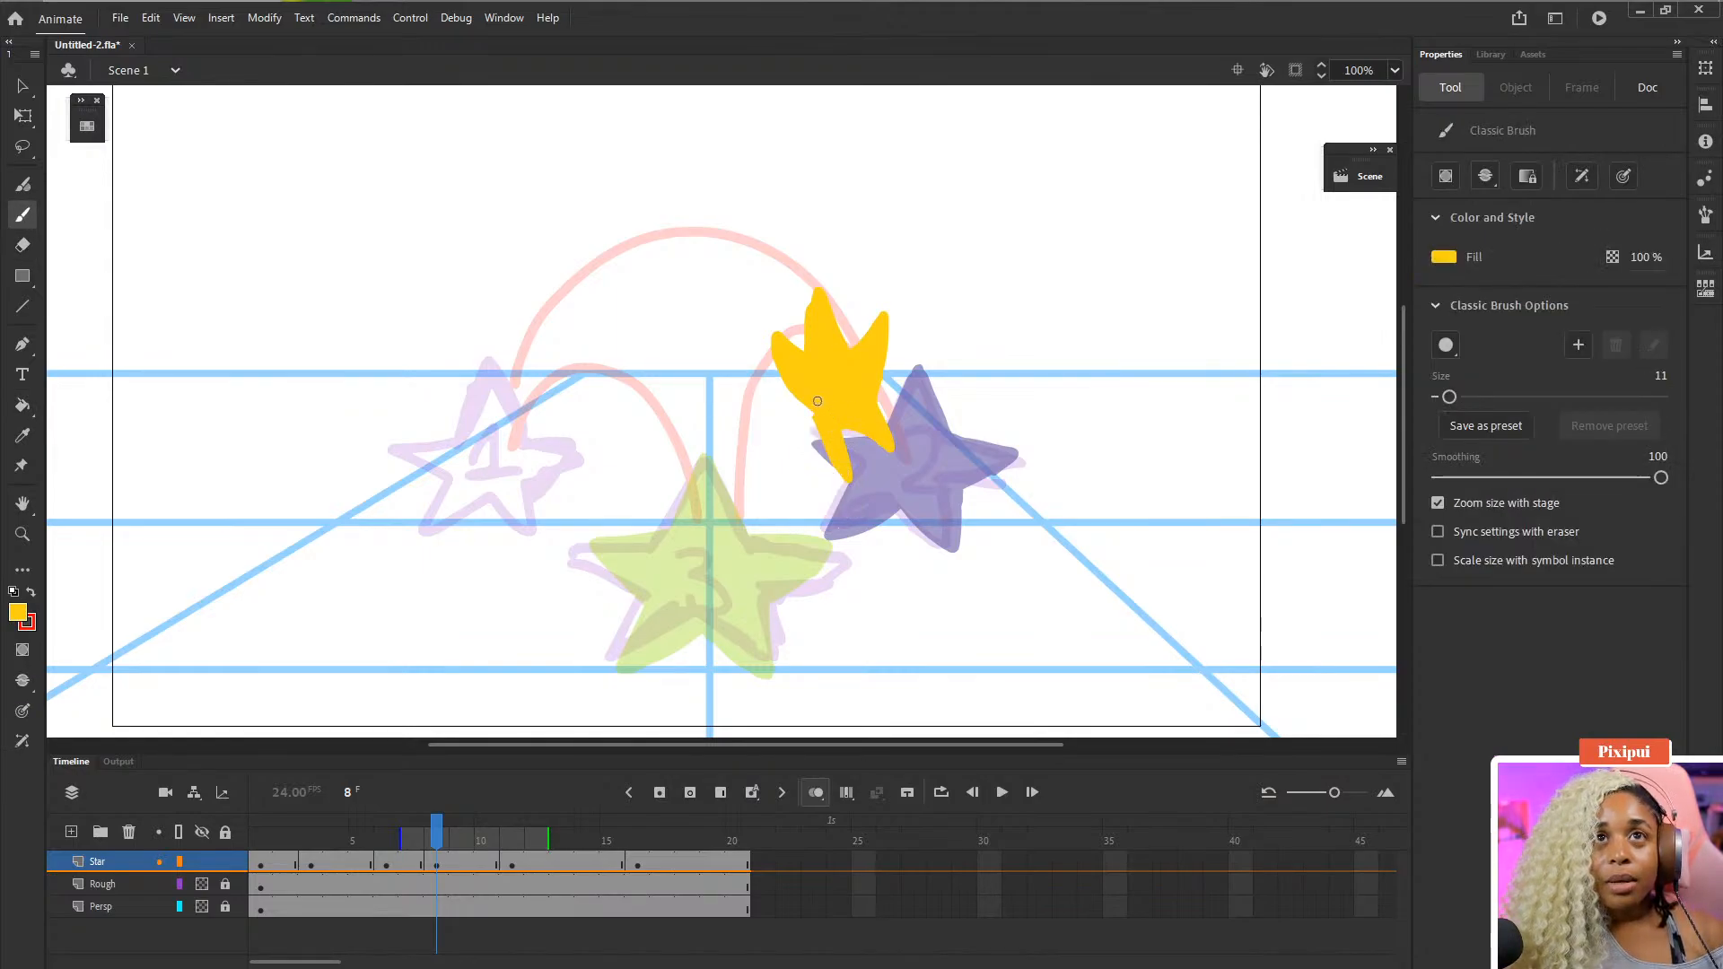
- Erase and retouch the inner edge of the frame 8 star where it overlaps the purple onion-skin star
key("e")
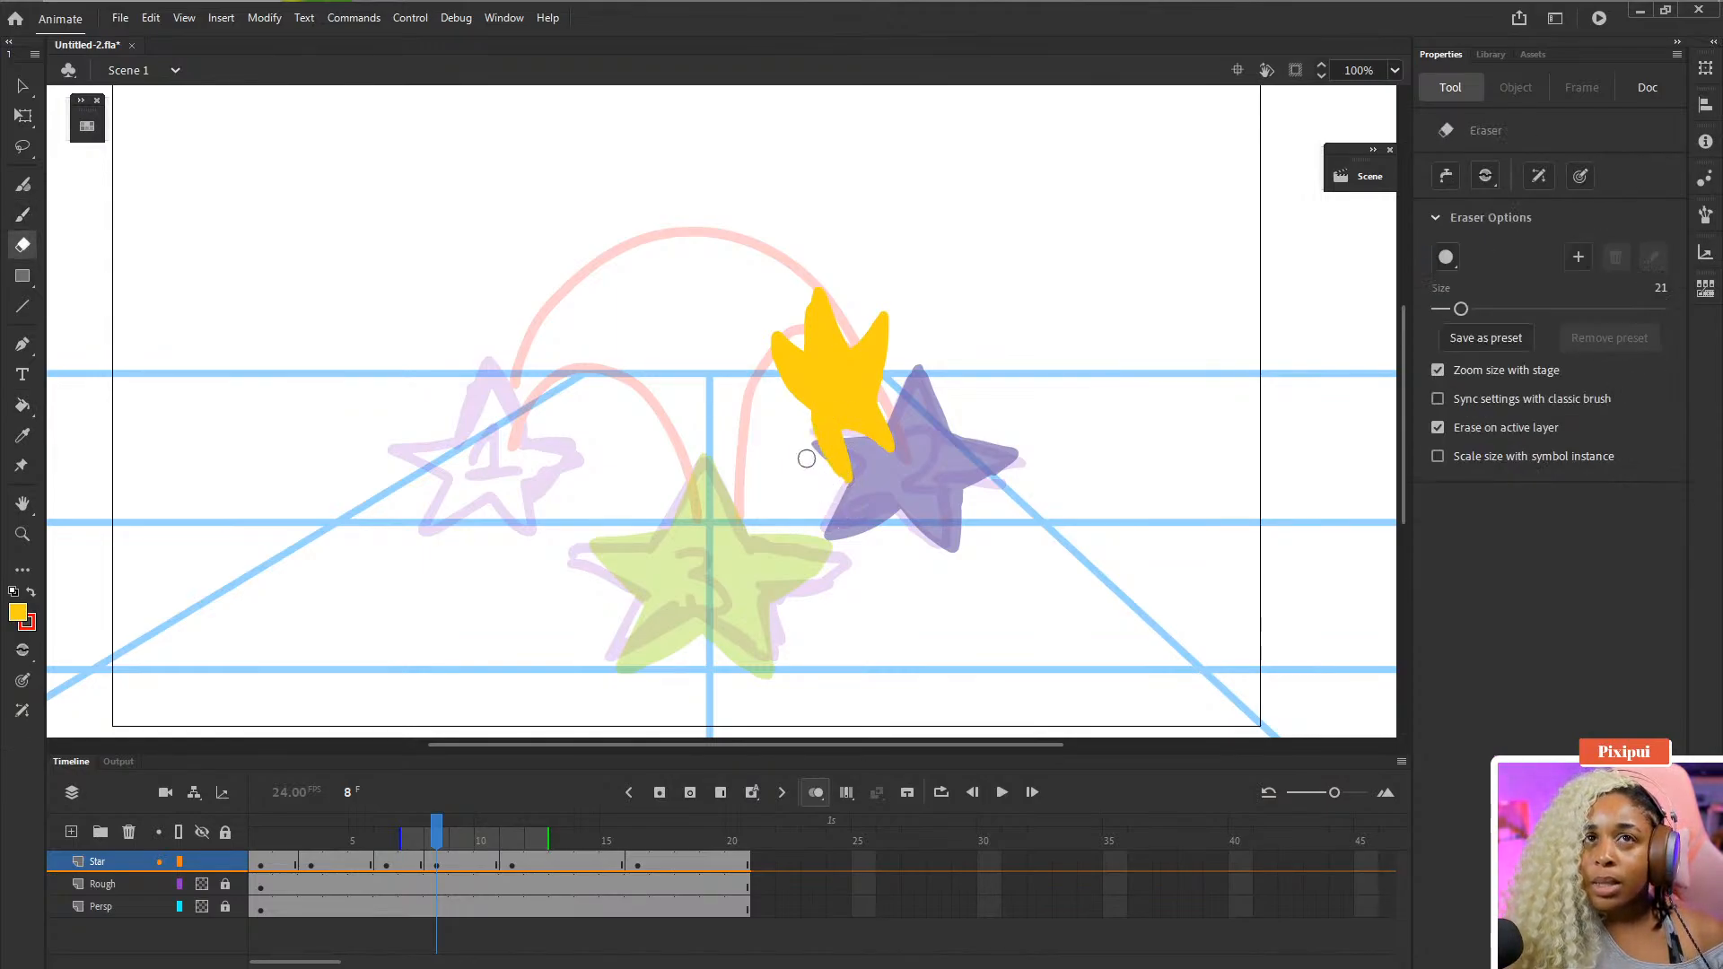
left_click_drag(842, 492, 805, 456)
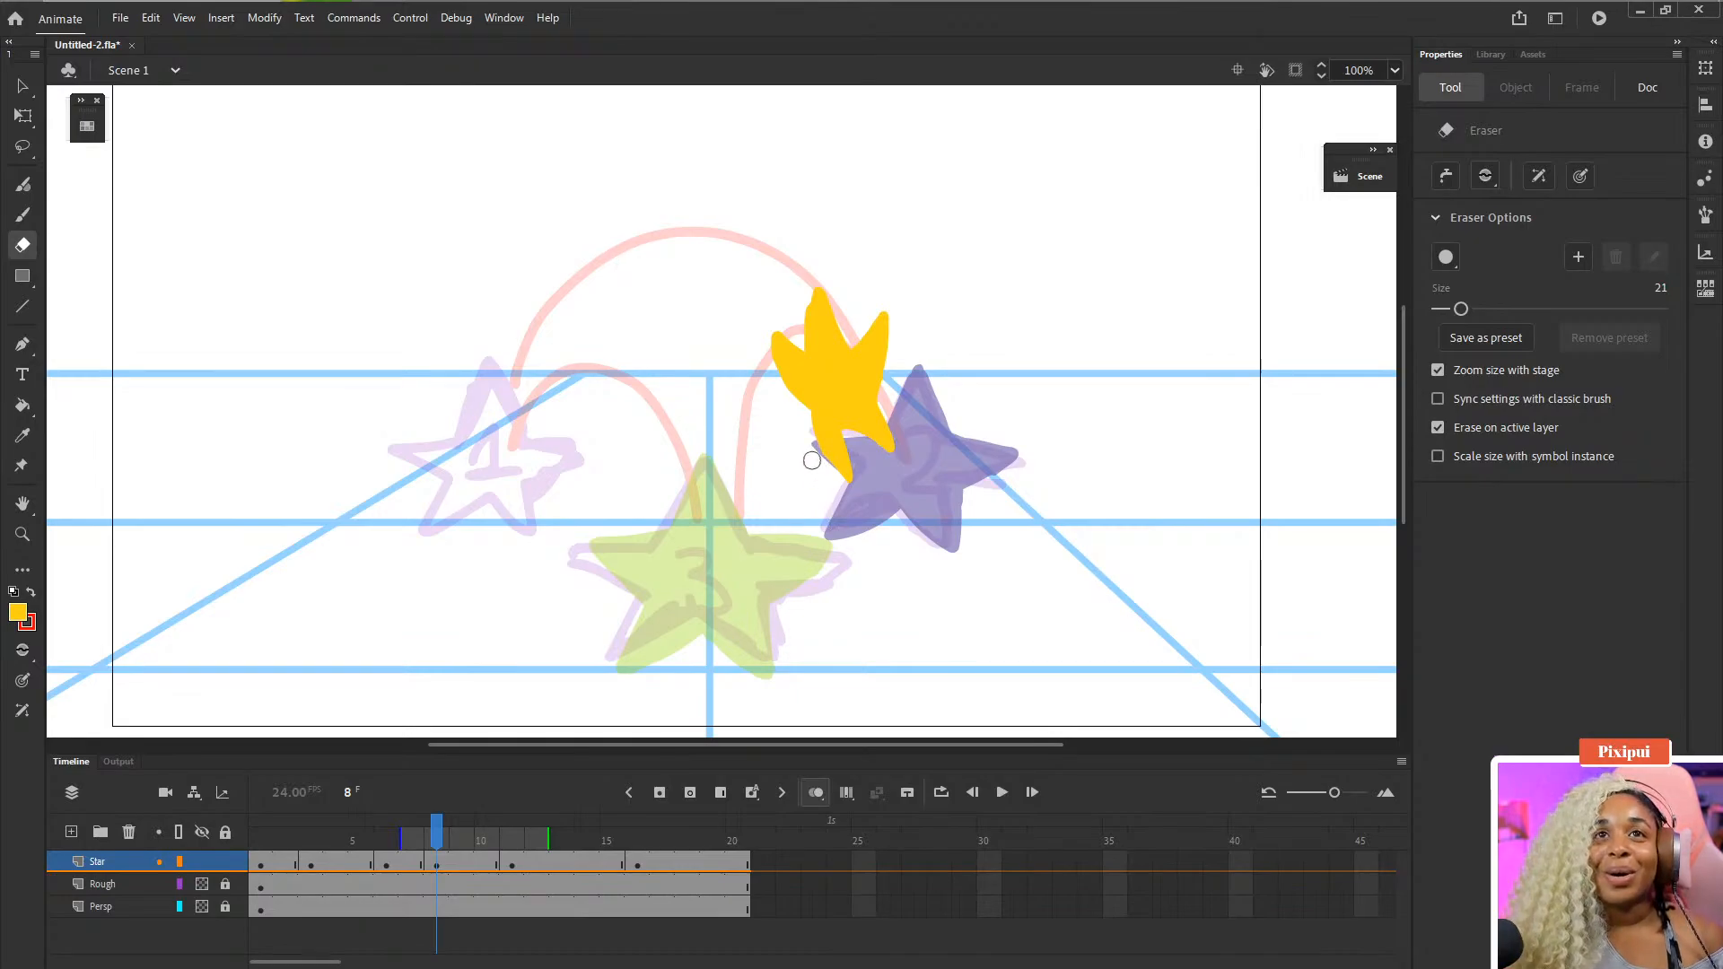
left_click_drag(800, 430, 798, 428)
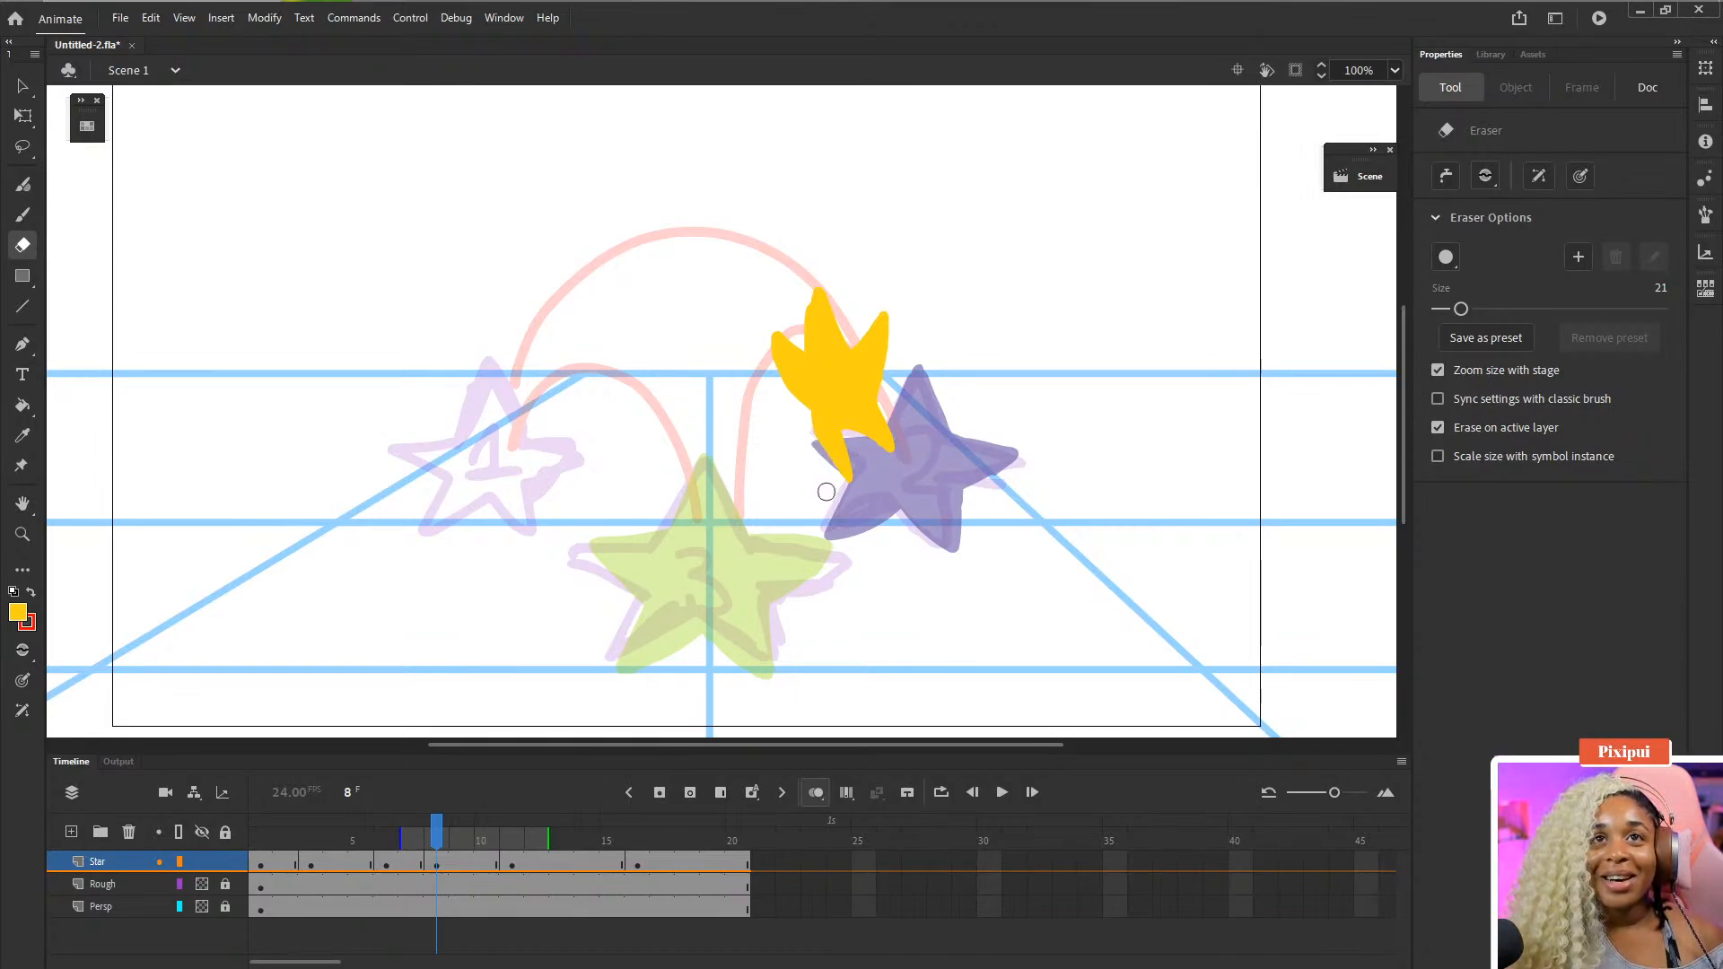
key("b")
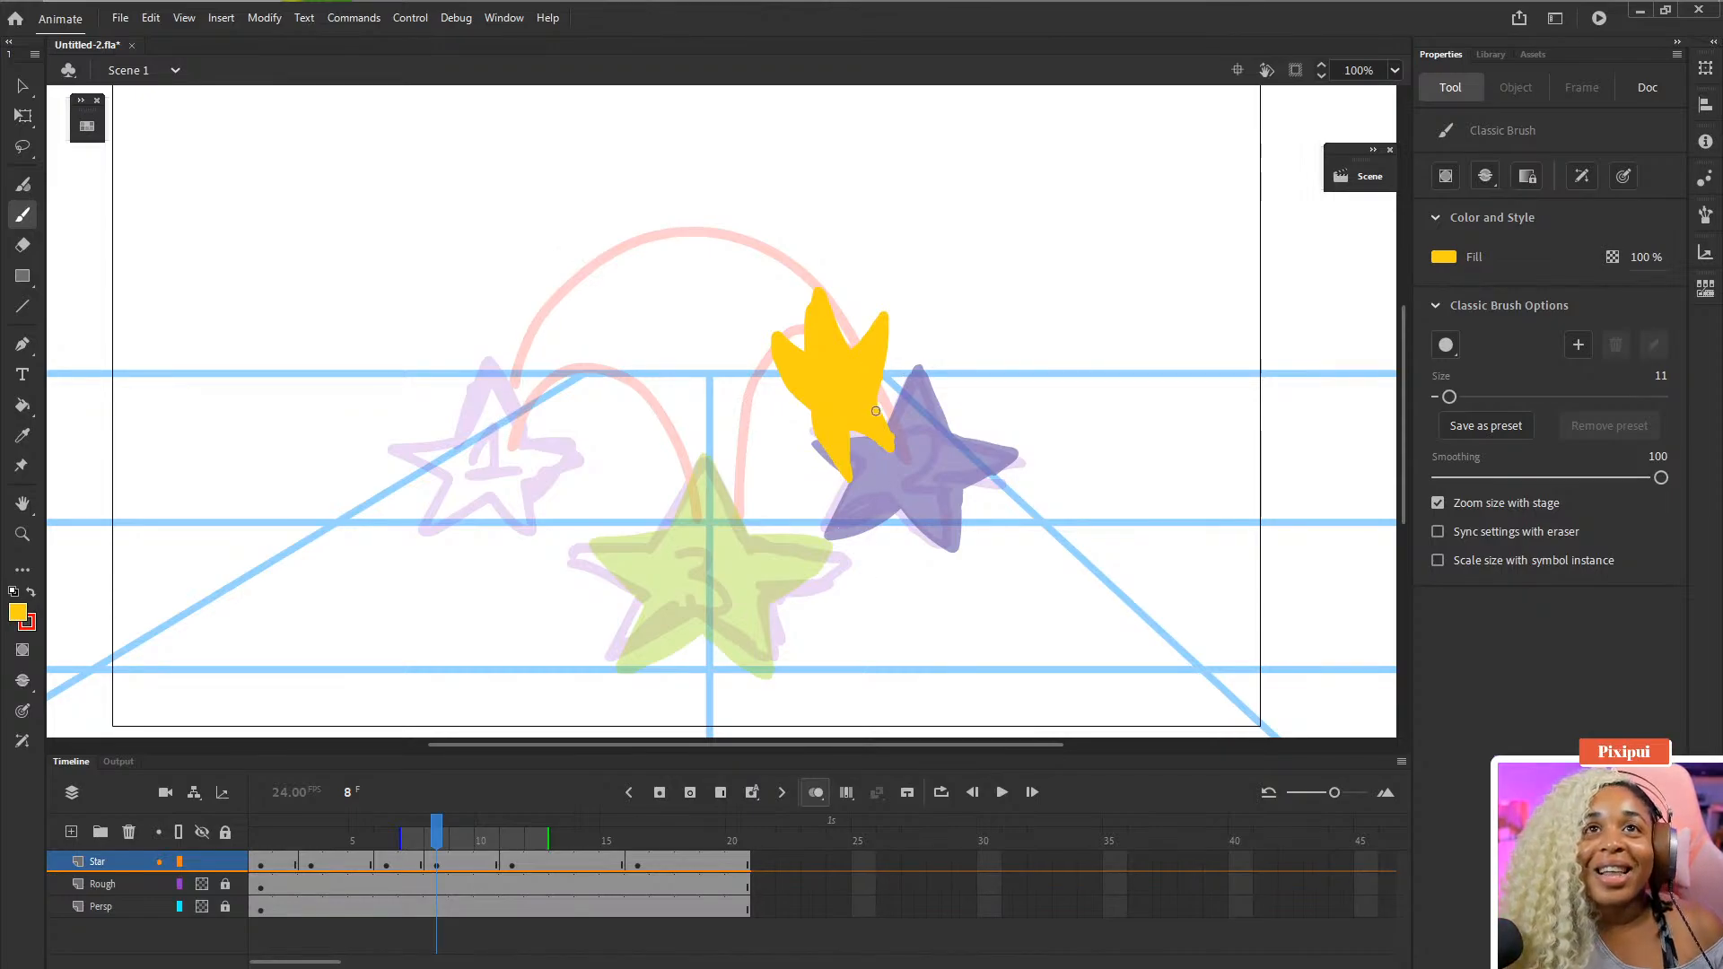
left_click_drag(904, 459, 870, 399)
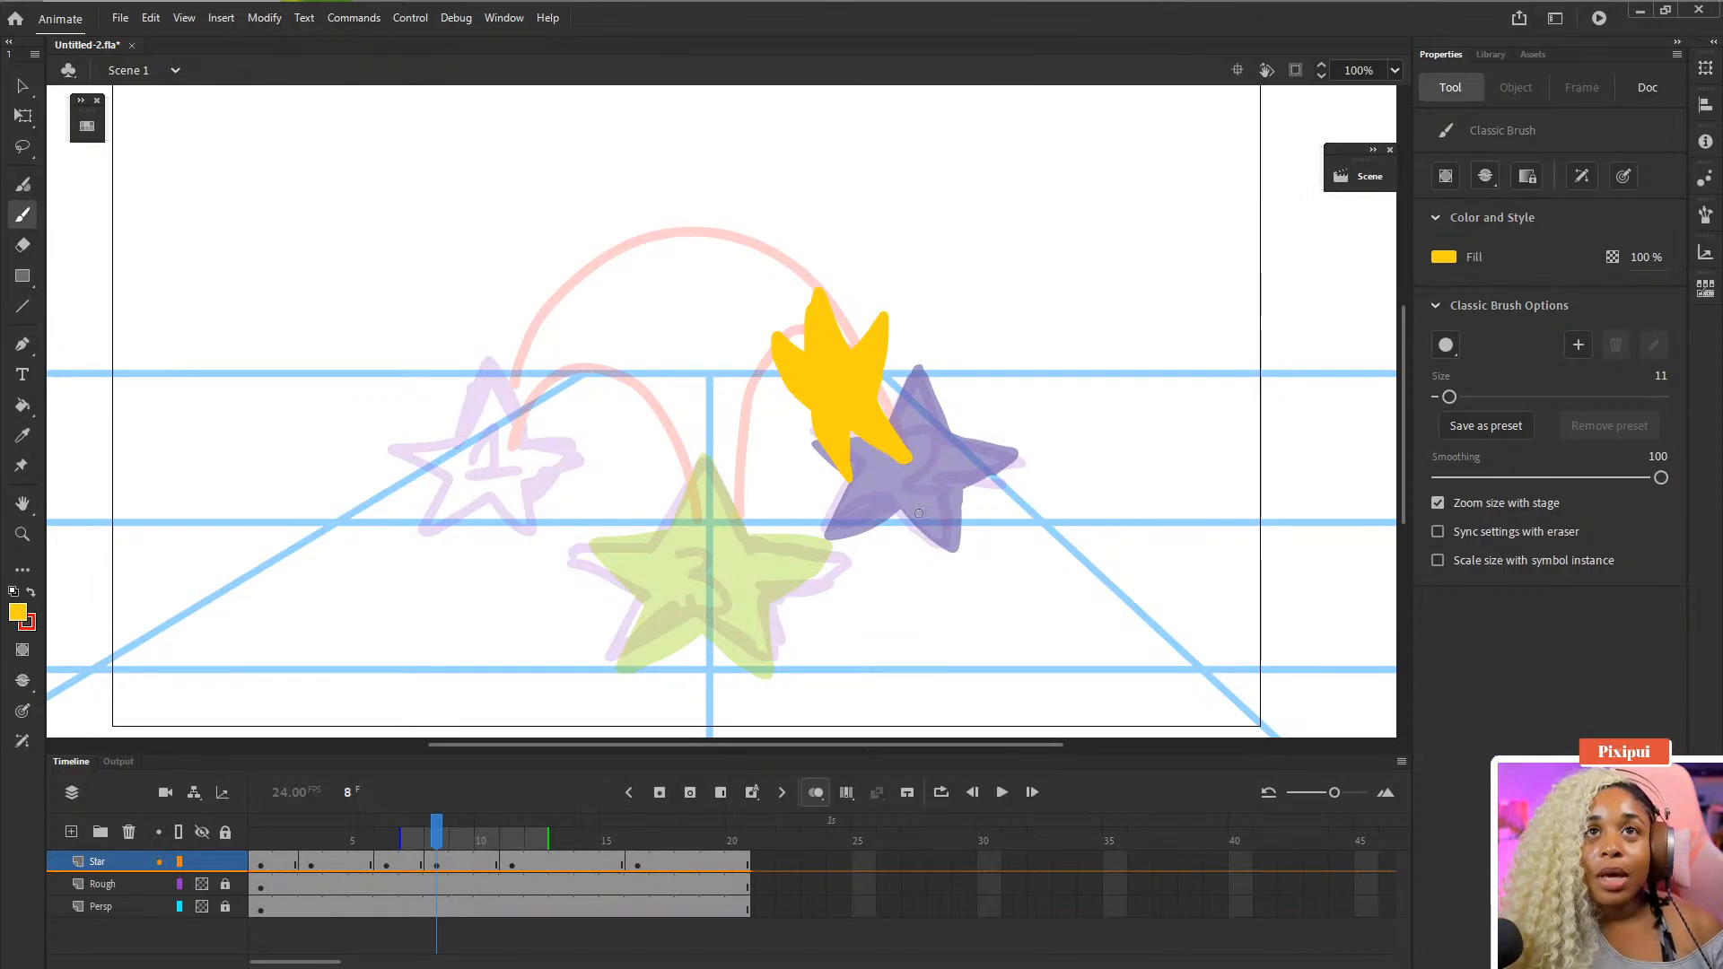
- Scale the frame 8 star up slightly with Free Transform to about 169 by 234 px
key("w")
key("q")
left_click(867, 408)
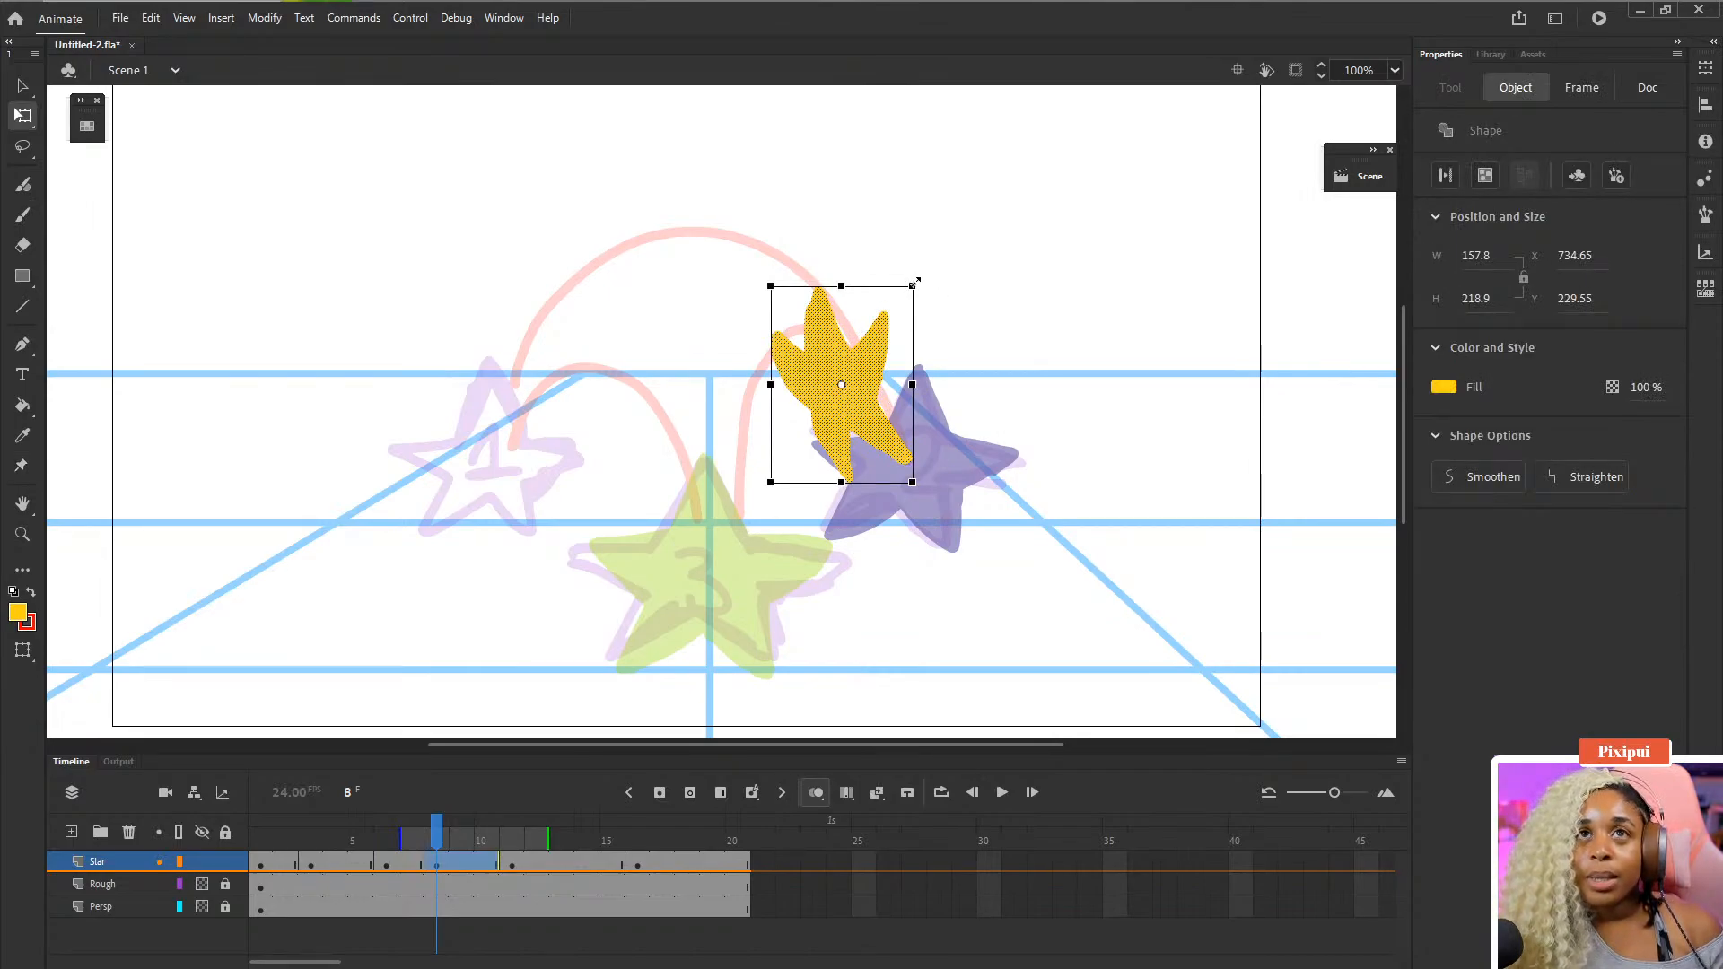
mouse_move(914, 285)
left_mouse_down()
mouse_move(864, 357)
mouse_move(922, 279)
left_mouse_up()
key("ctrl+z")
key("ctrl+z")
key("ctrl+z")
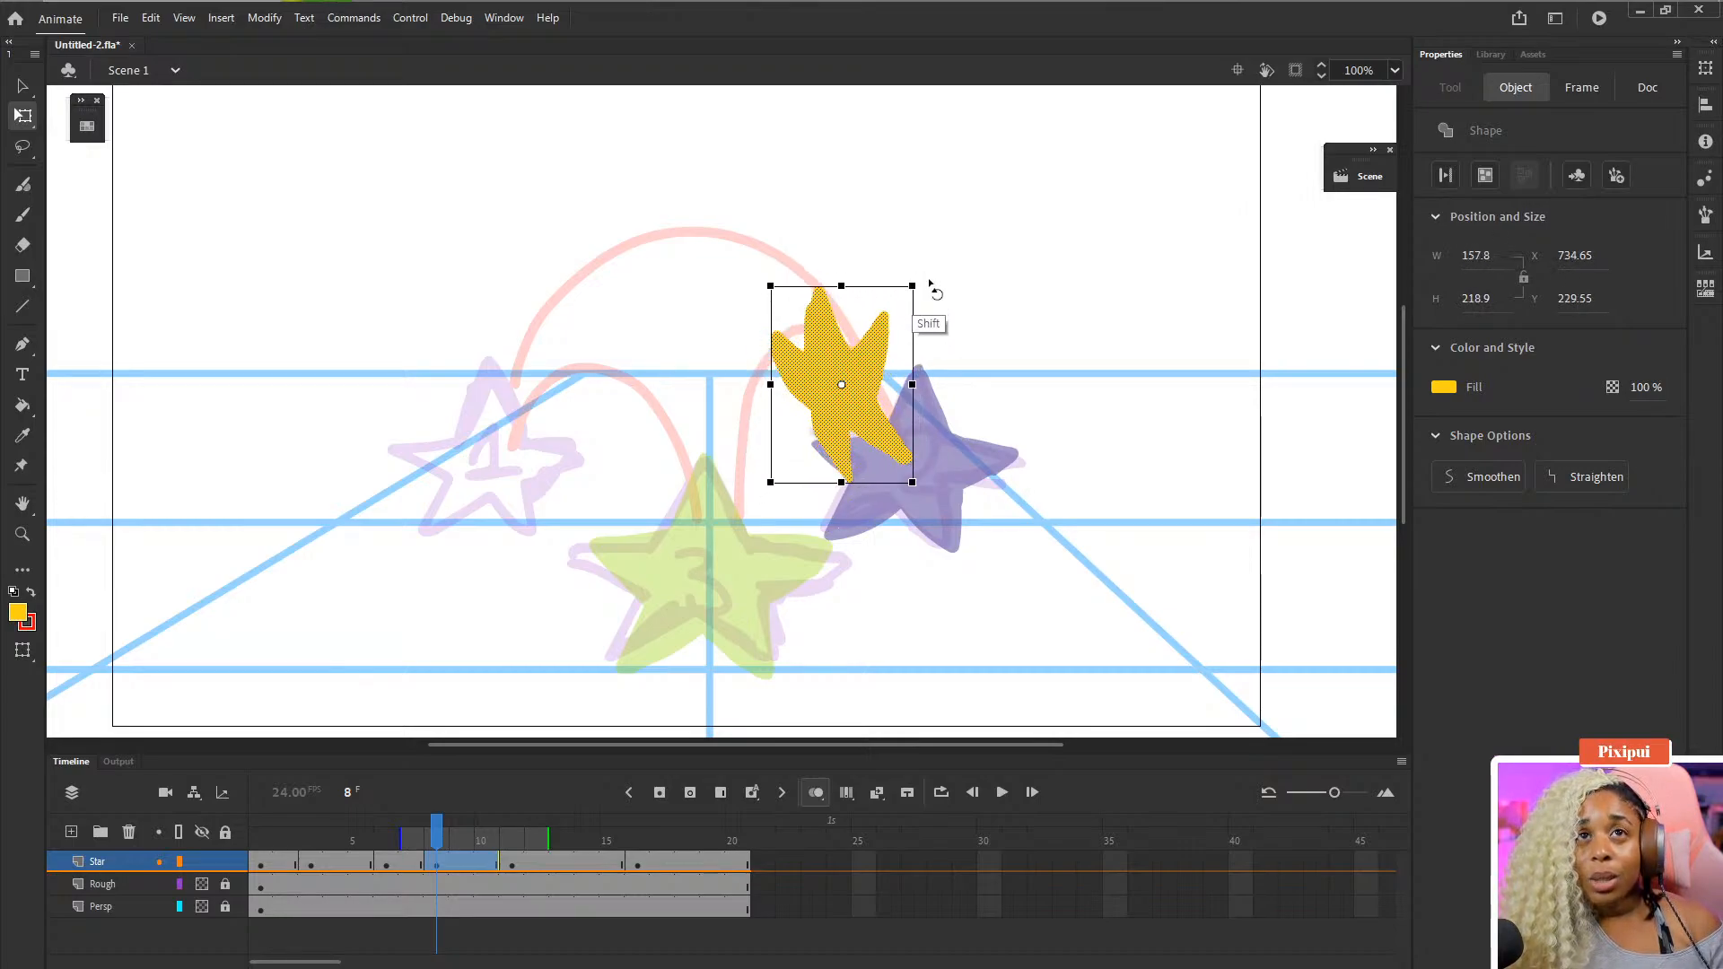
key("ctrl+=")
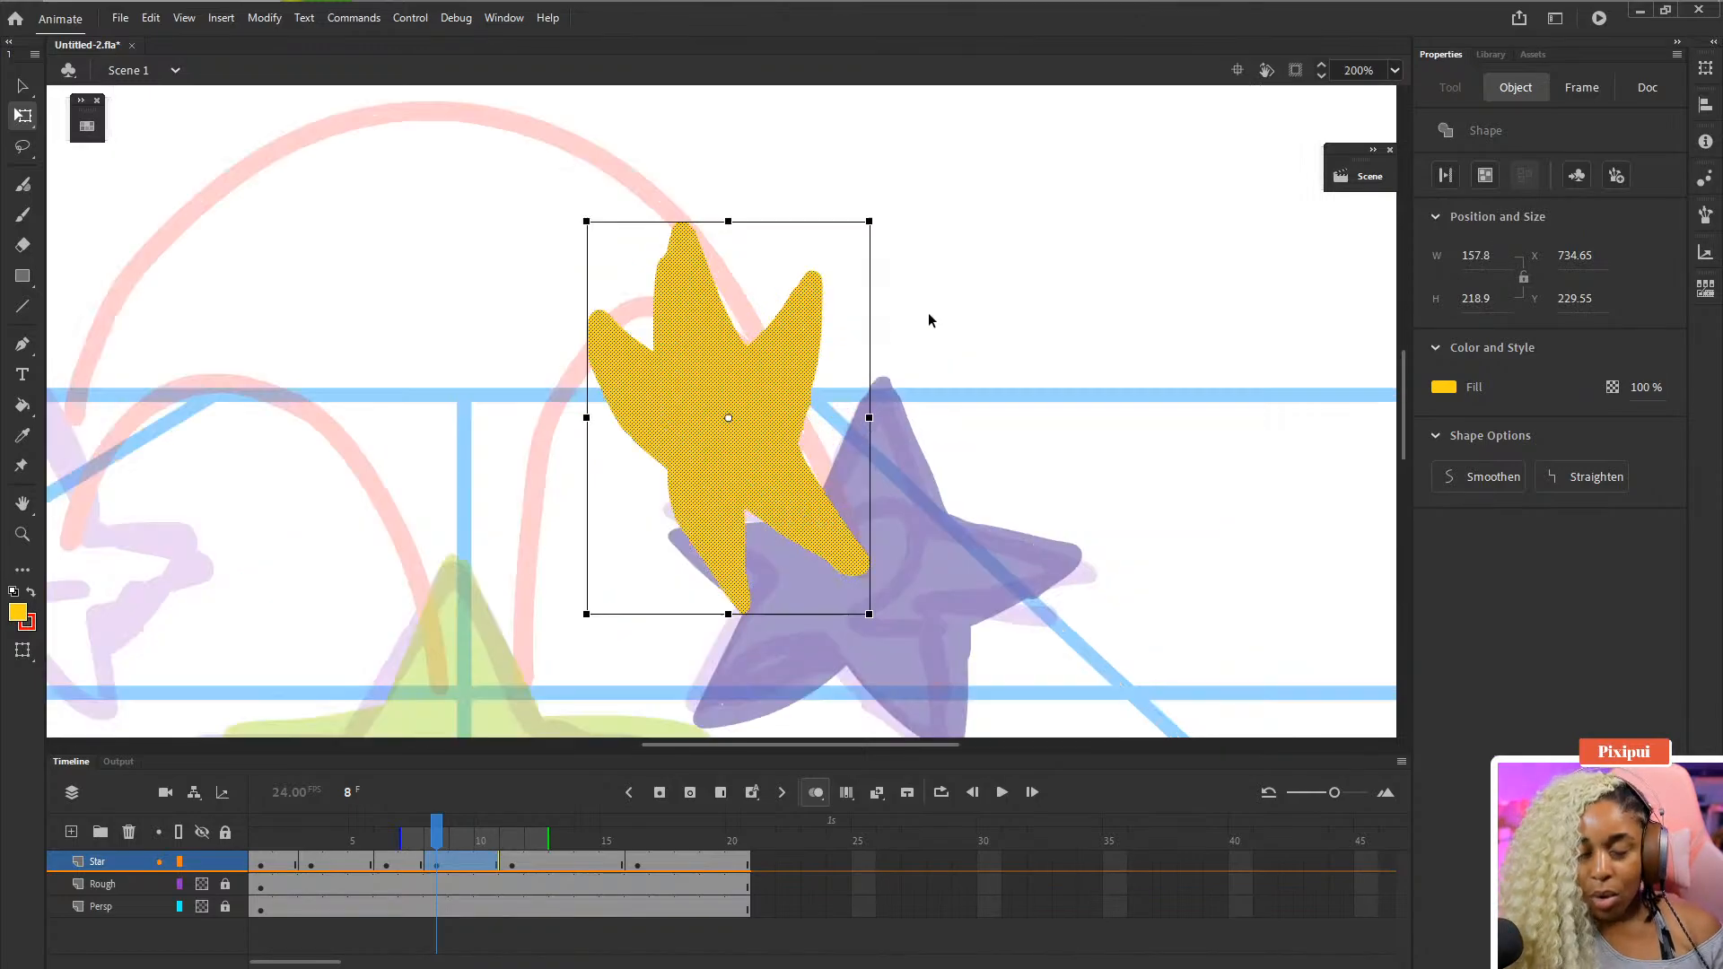
left_click_drag(875, 218, 892, 211)
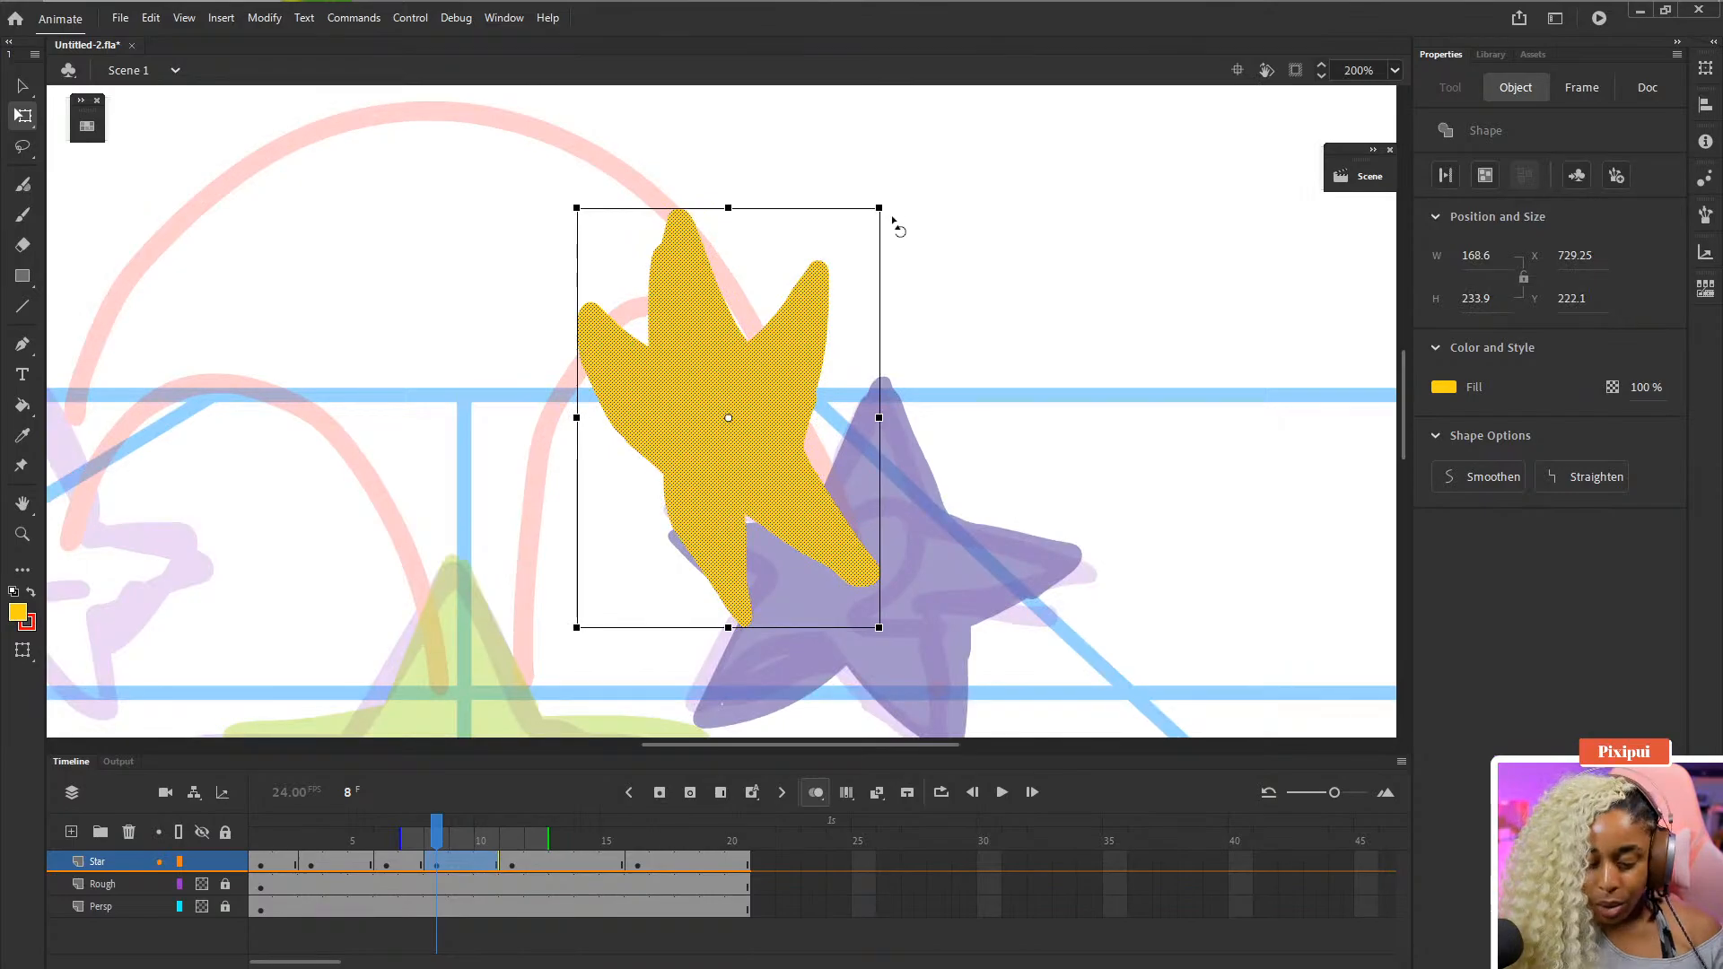
key("ctrl+0")
key("ctrl+-")
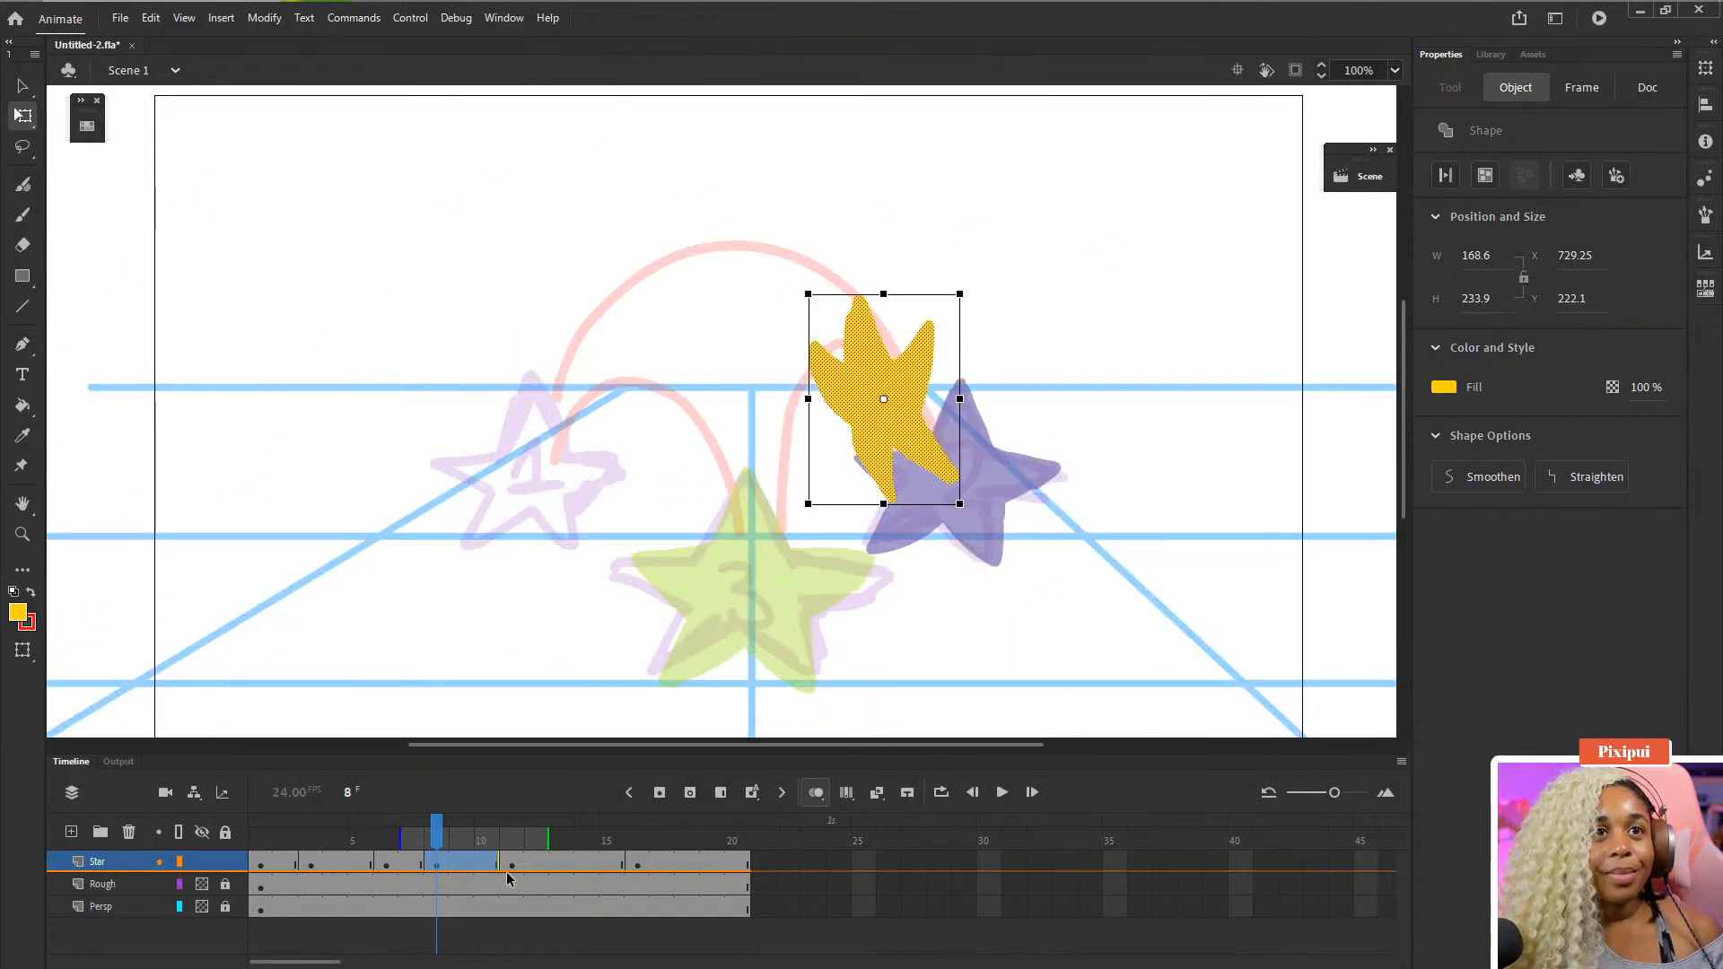
- Step through the Star layer keyframes from frame 2 to frame 13 to review the star positions
left_click(538, 866)
left_click(289, 867)
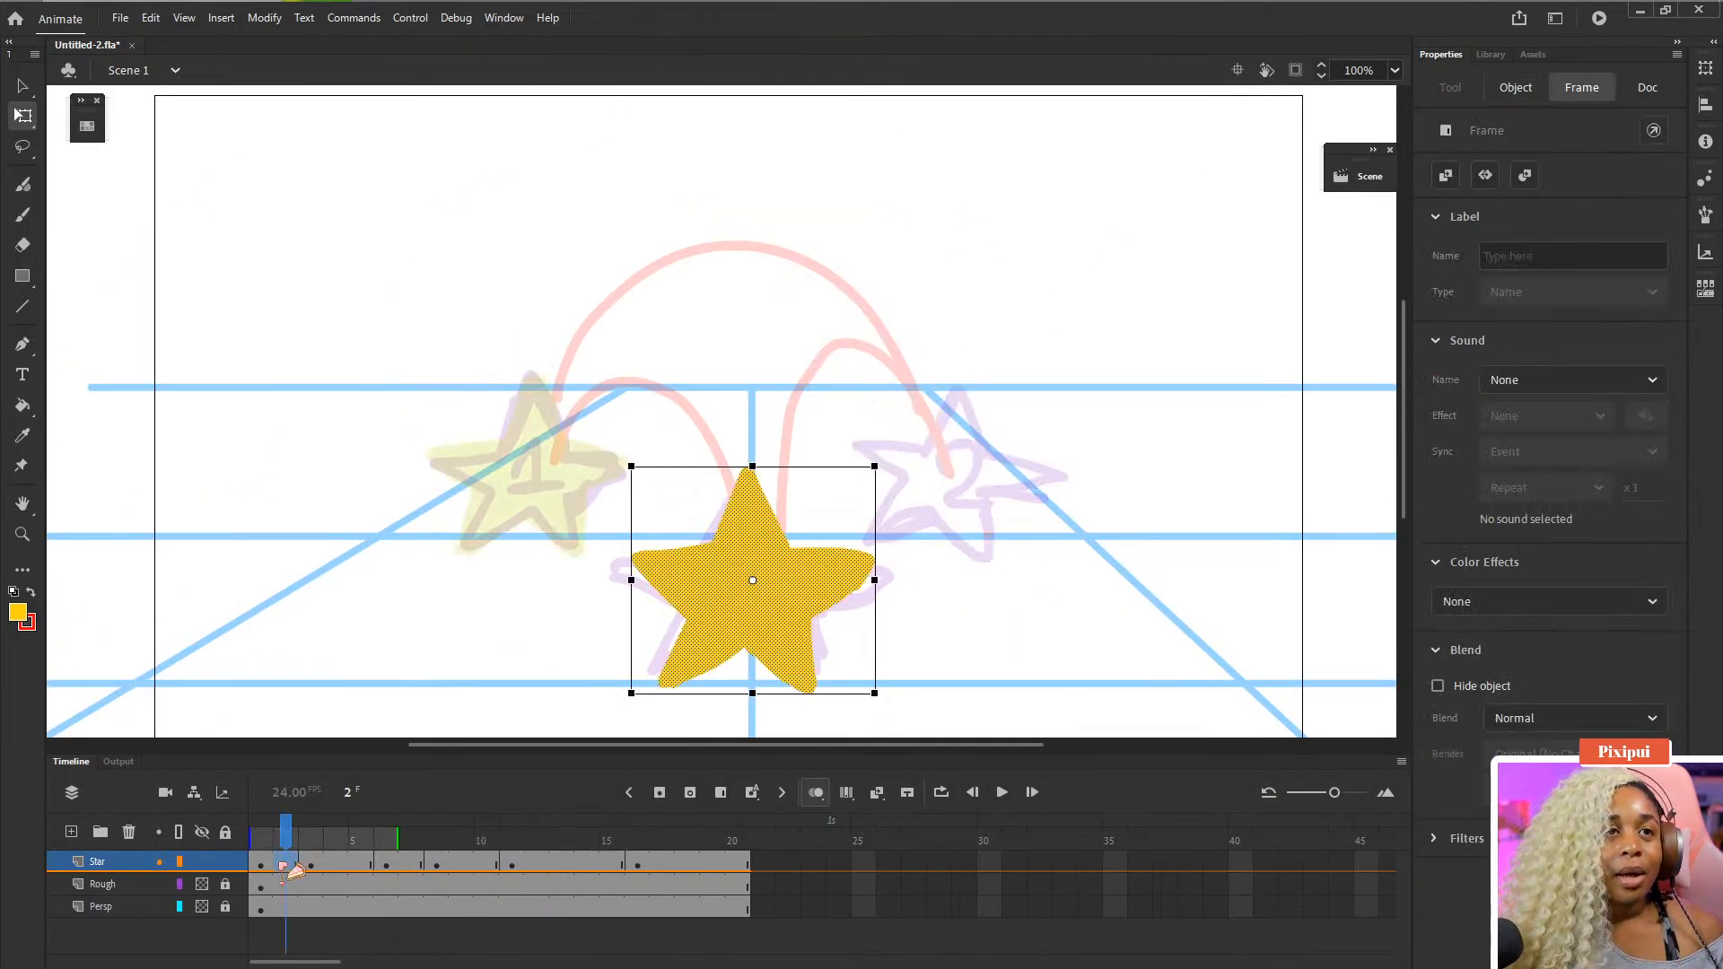
left_click(310, 867)
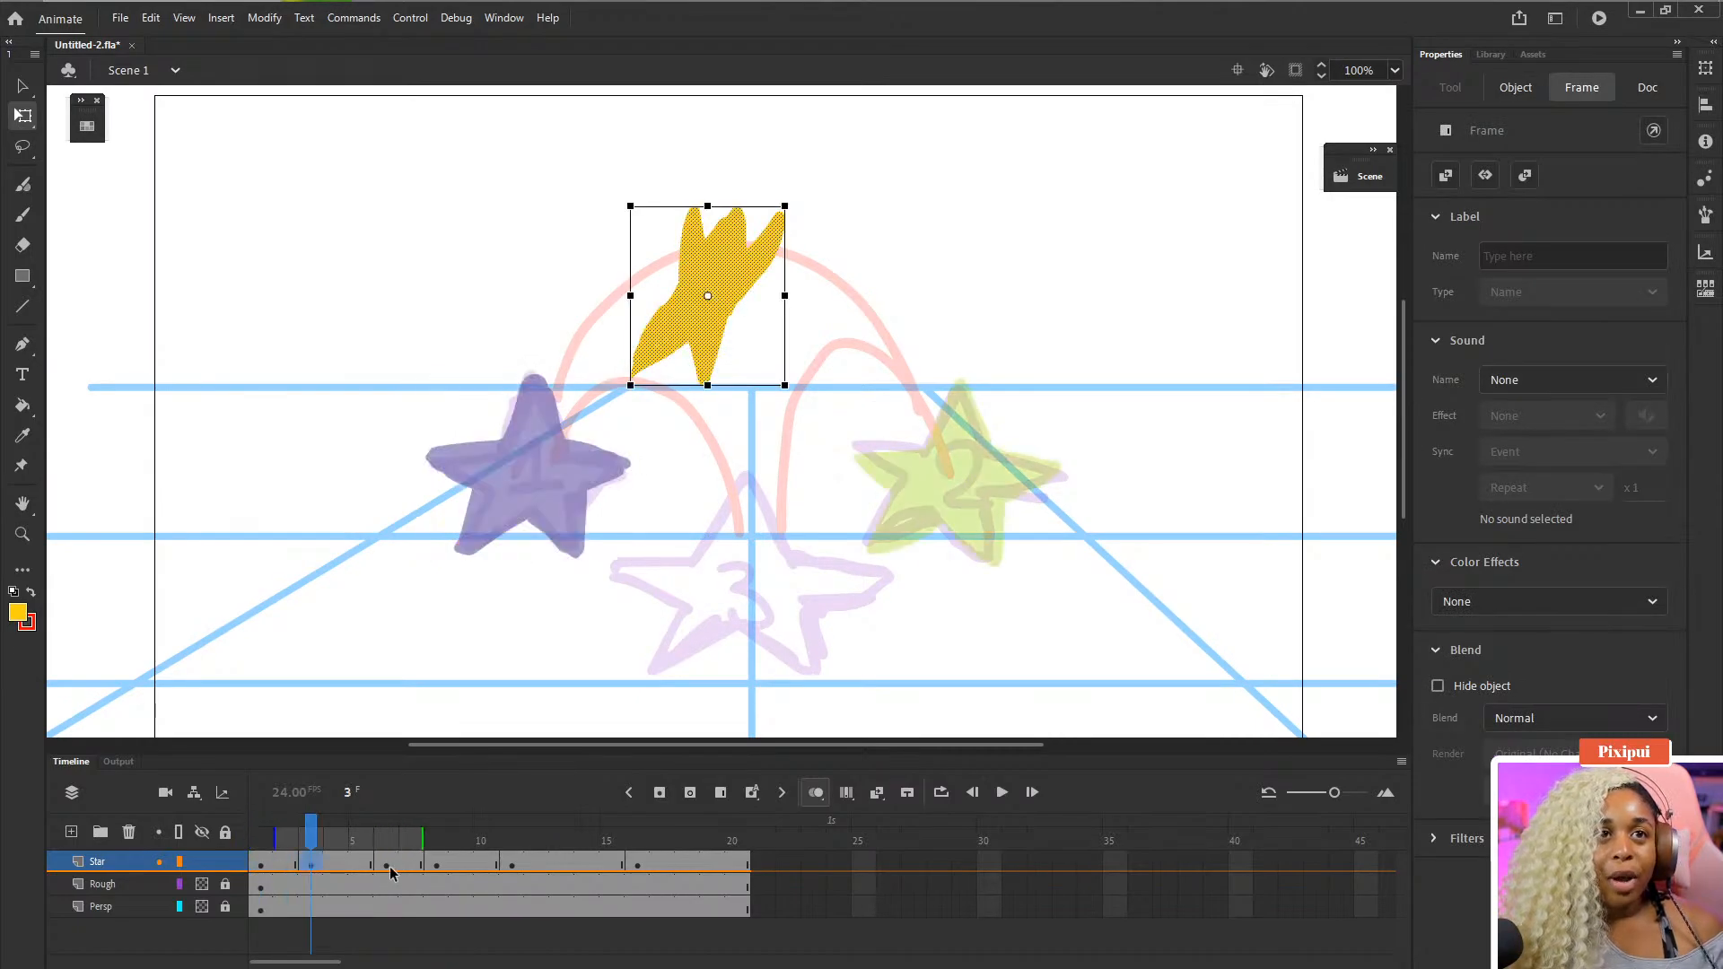
left_click(386, 867)
left_click(438, 867)
left_click(441, 866)
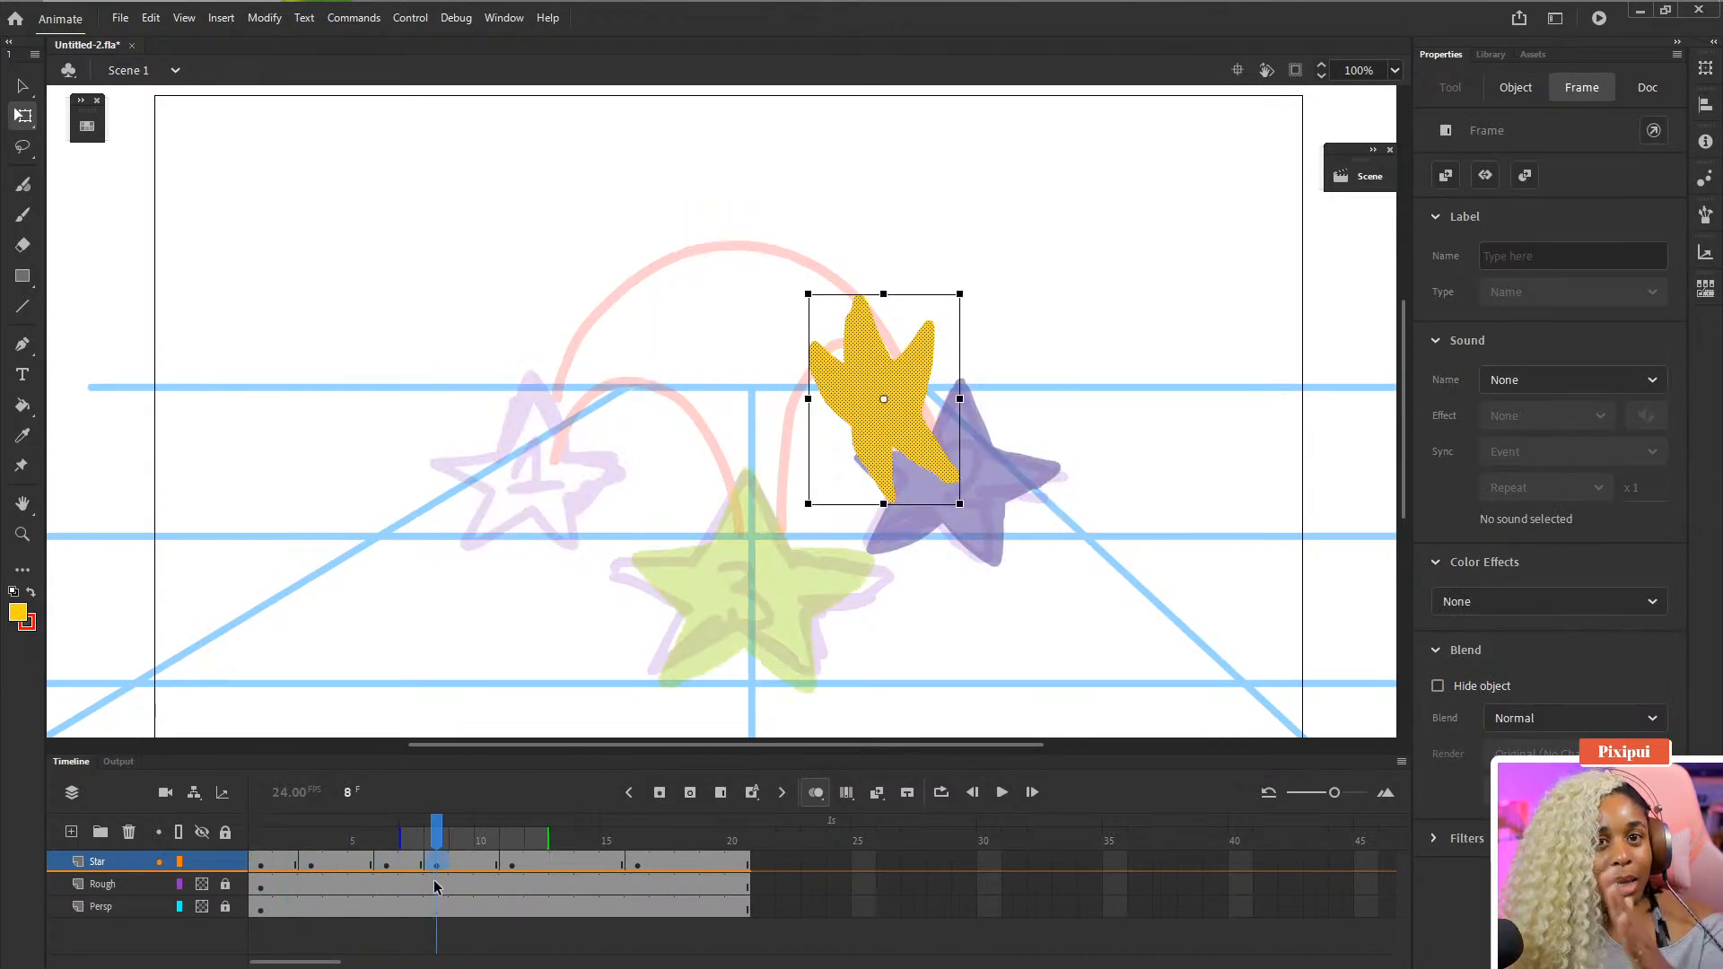
left_click(551, 867)
scroll(690, 664, "down", 2)
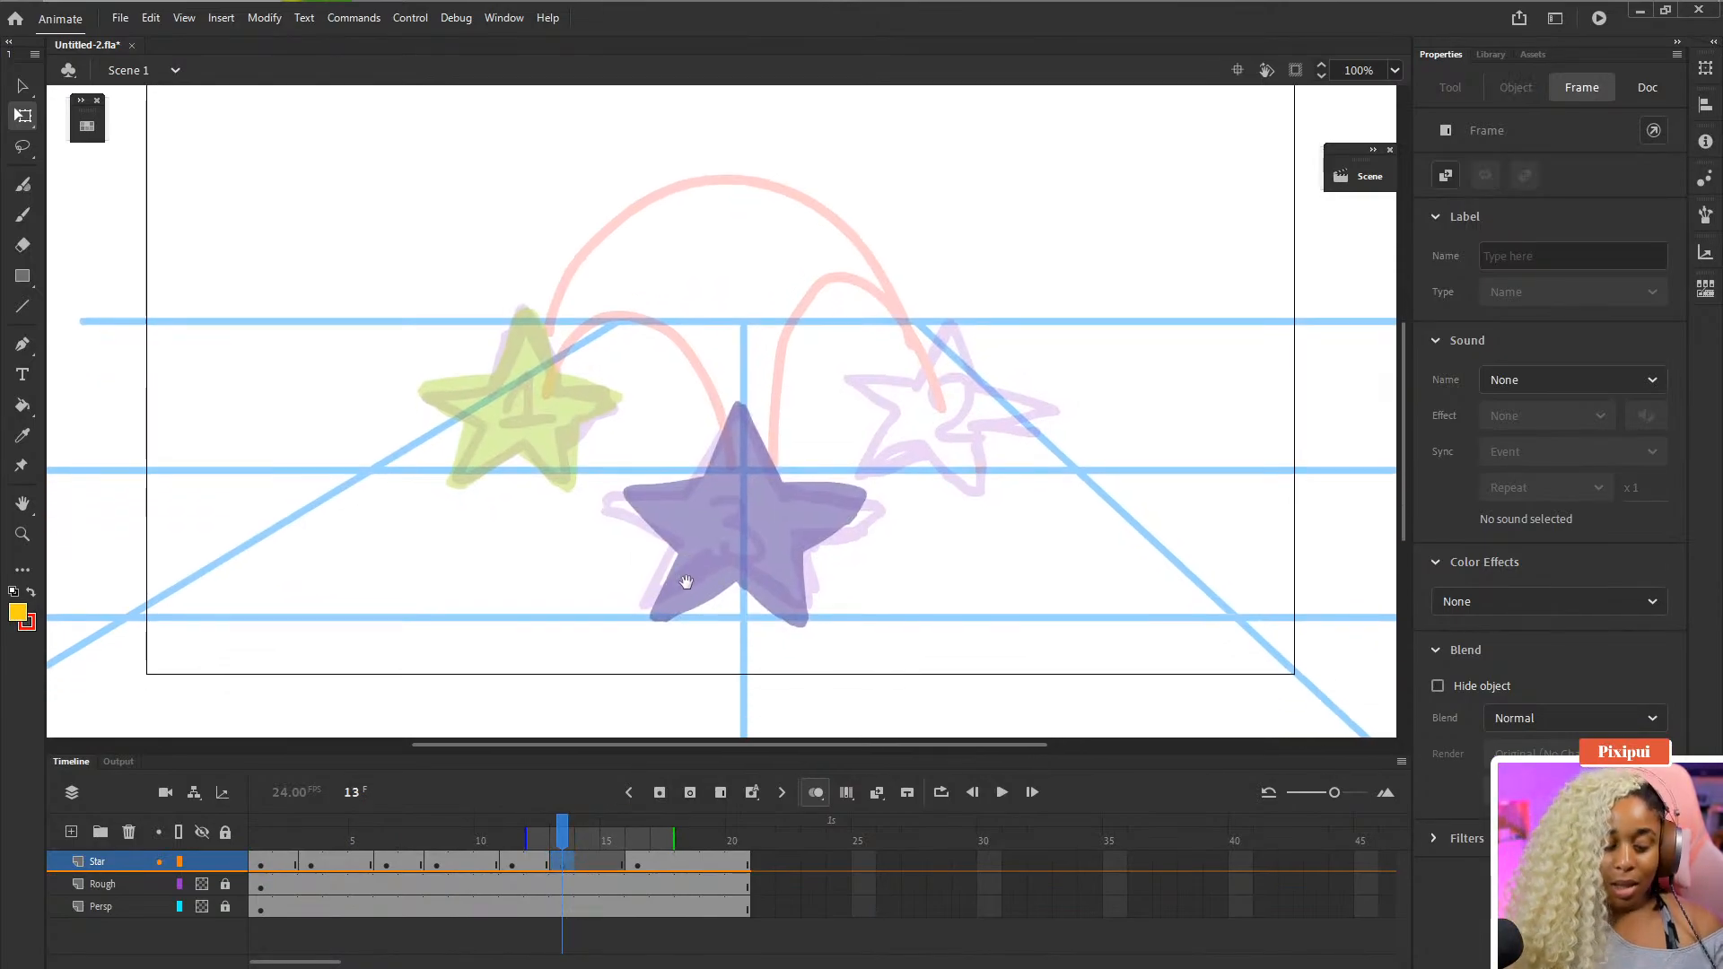
- Insert a blank keyframe at frame 13 on the Star layer and narrow the onion skin range
key("b")
left_click(750, 493)
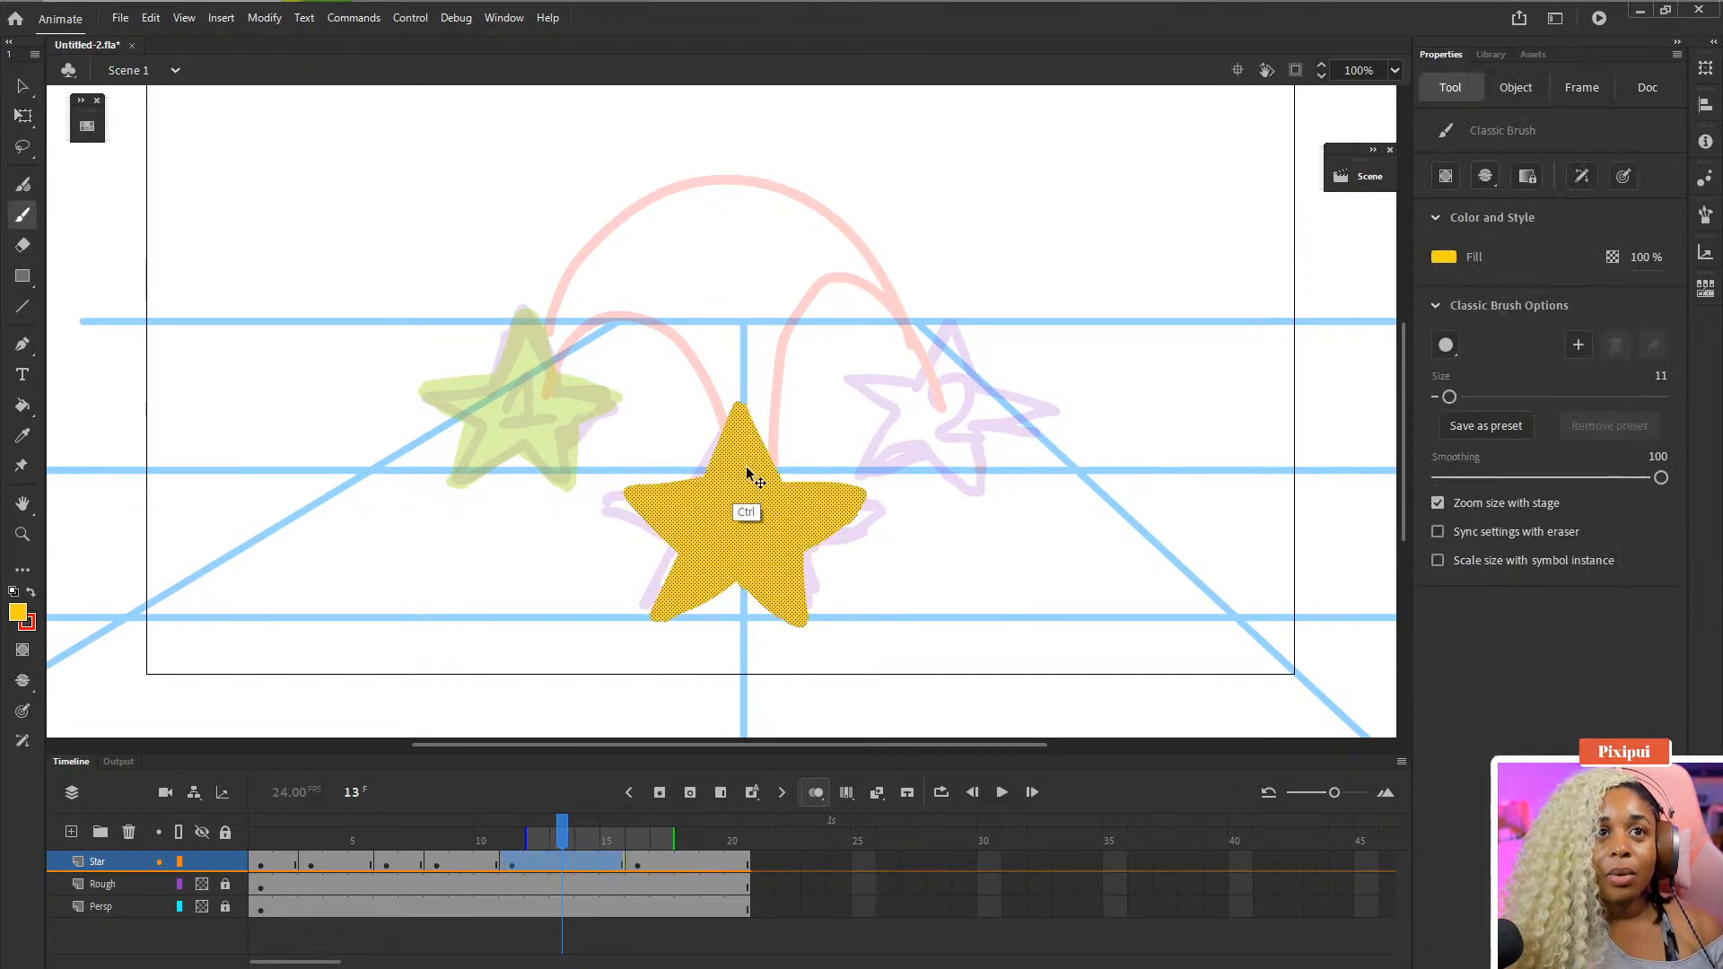
key("F7")
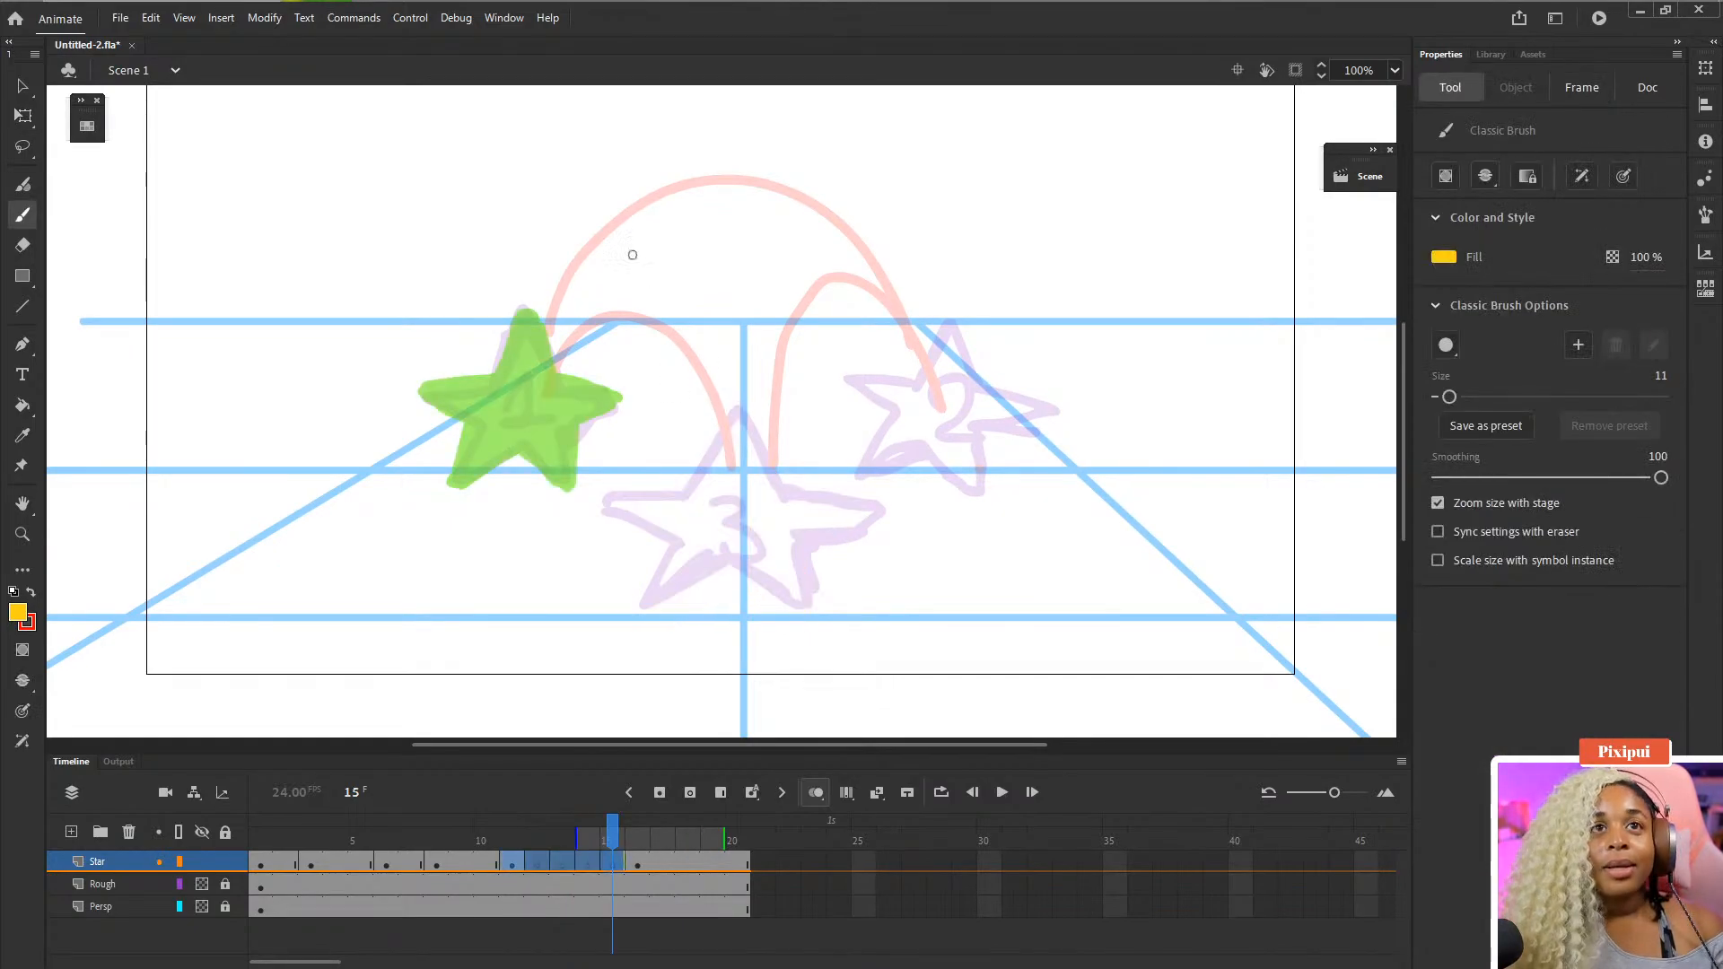
key("ctrl+z")
left_click(539, 925)
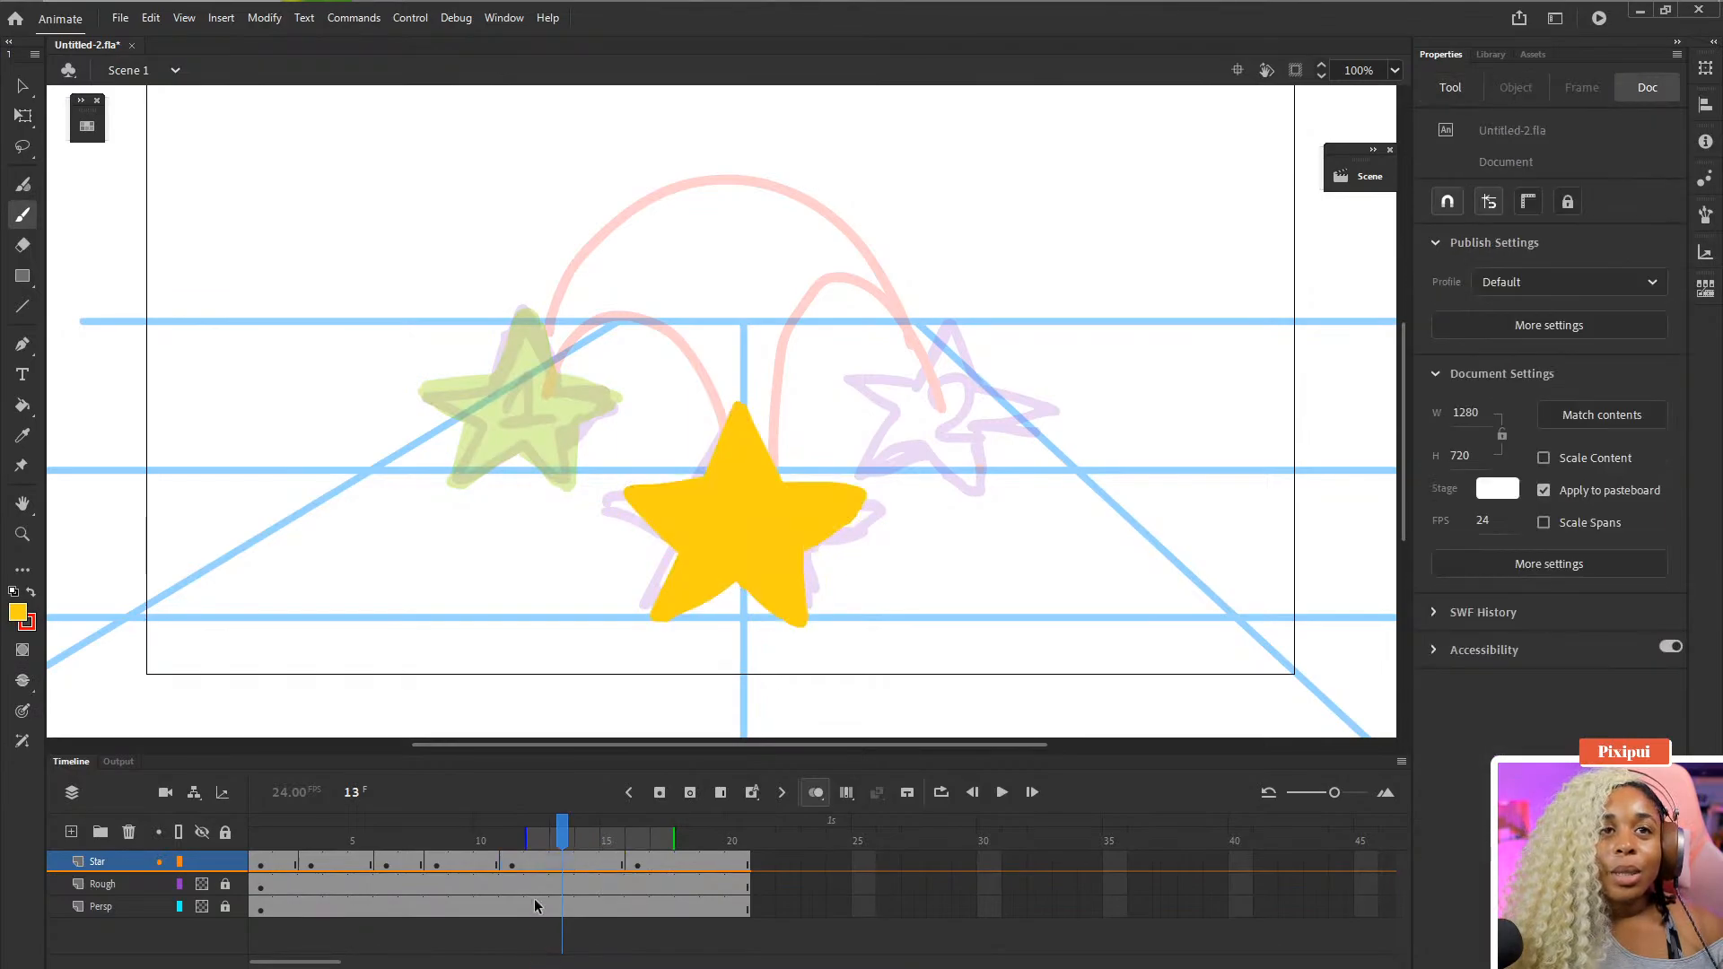
left_click(560, 862)
key("F7")
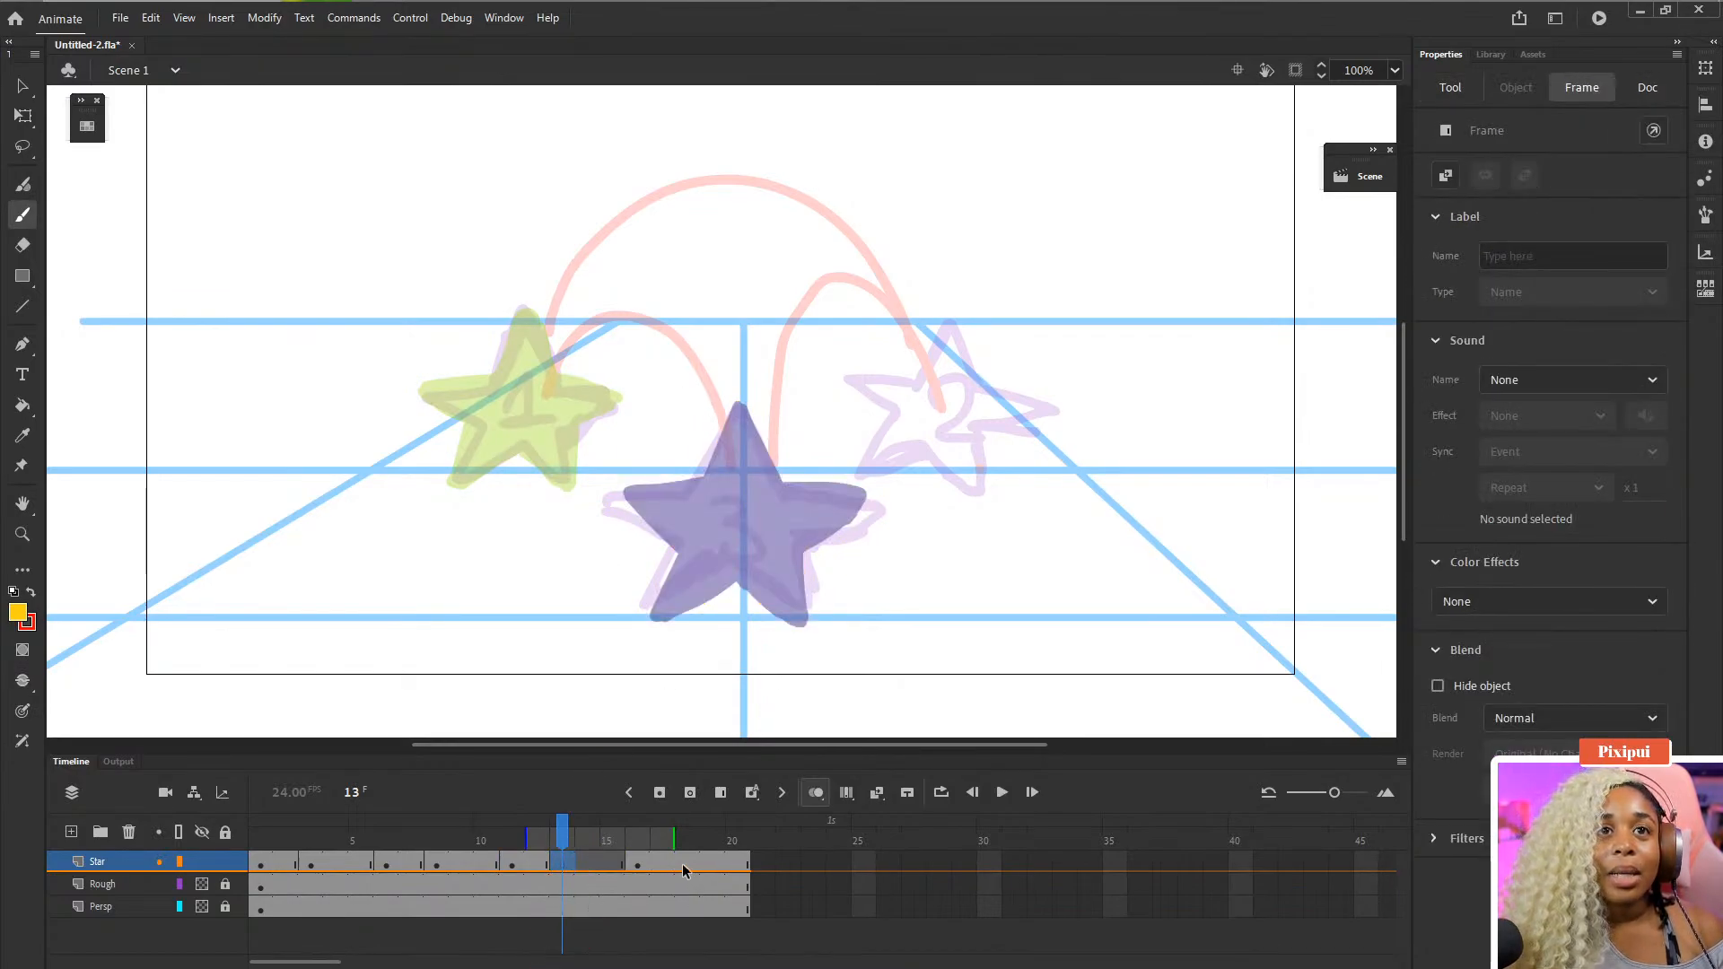
left_click_drag(673, 837, 648, 837)
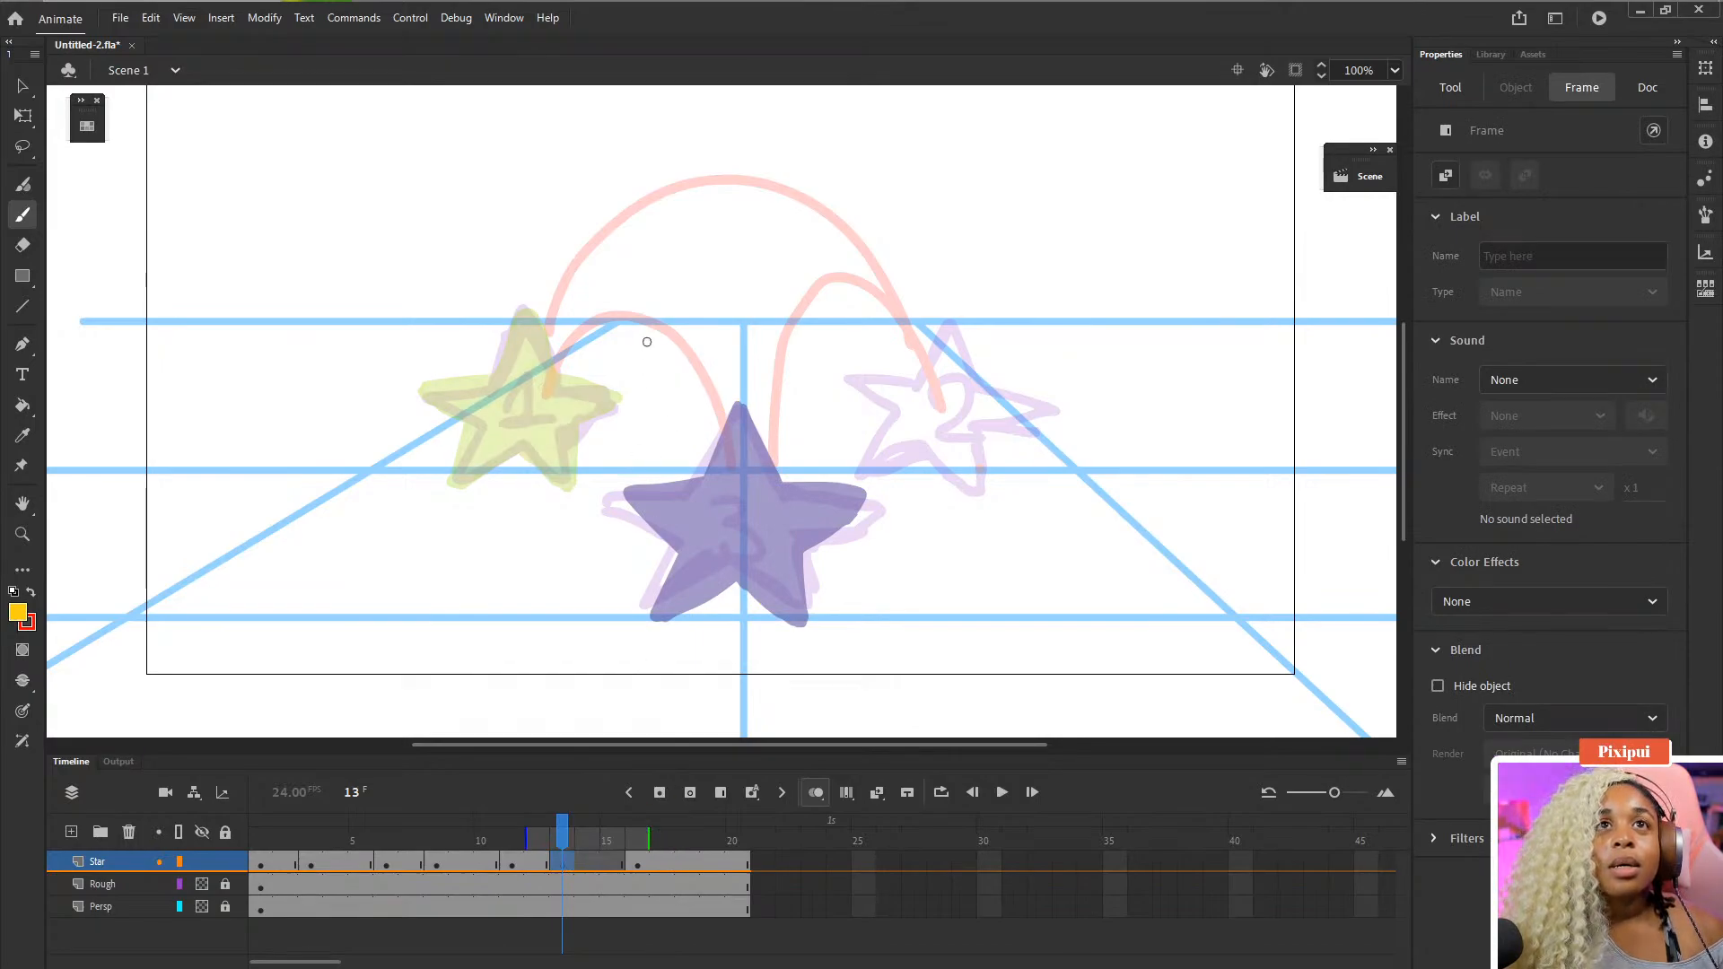
- Brush a new yellow star outline at frame 13 on the first arc, between star 1 and star 3
mouse_move(642, 291)
left_mouse_down()
mouse_move(640, 357)
mouse_move(672, 346)
mouse_move(677, 380)
mouse_move(647, 376)
mouse_move(688, 340)
left_mouse_up()
mouse_move(662, 401)
left_mouse_down()
mouse_move(662, 417)
mouse_move(708, 408)
left_mouse_up()
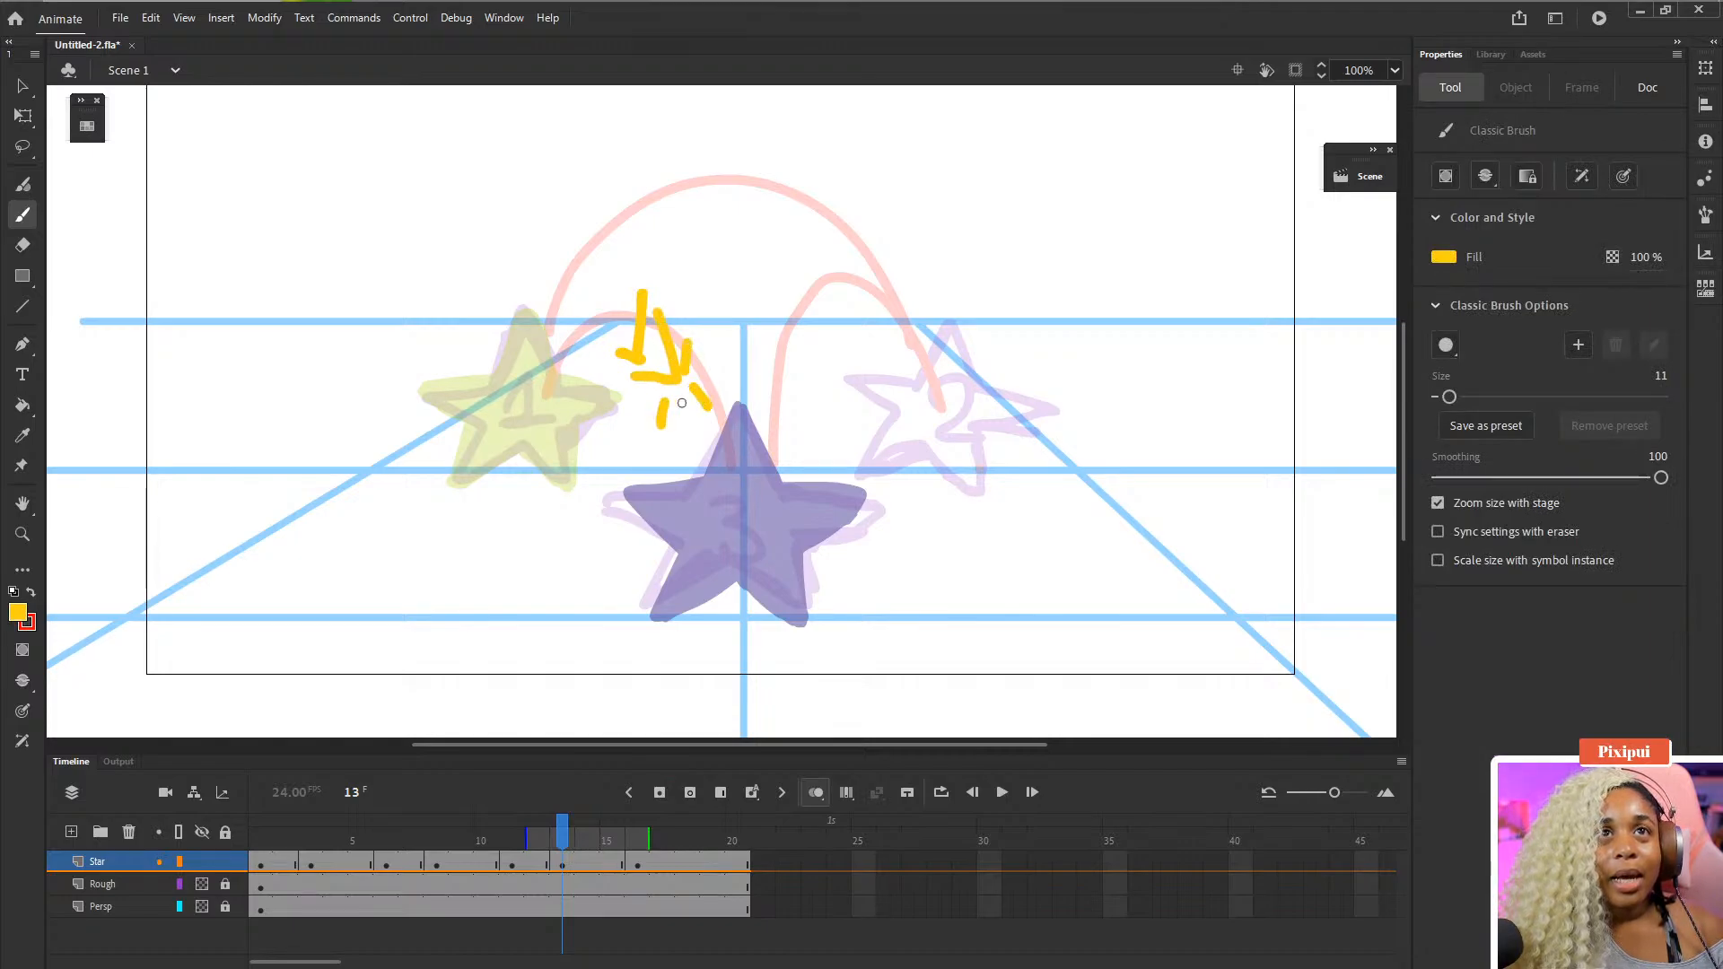
mouse_move(627, 353)
left_mouse_down()
mouse_move(671, 453)
mouse_move(675, 400)
mouse_move(660, 398)
mouse_move(660, 466)
left_mouse_up()
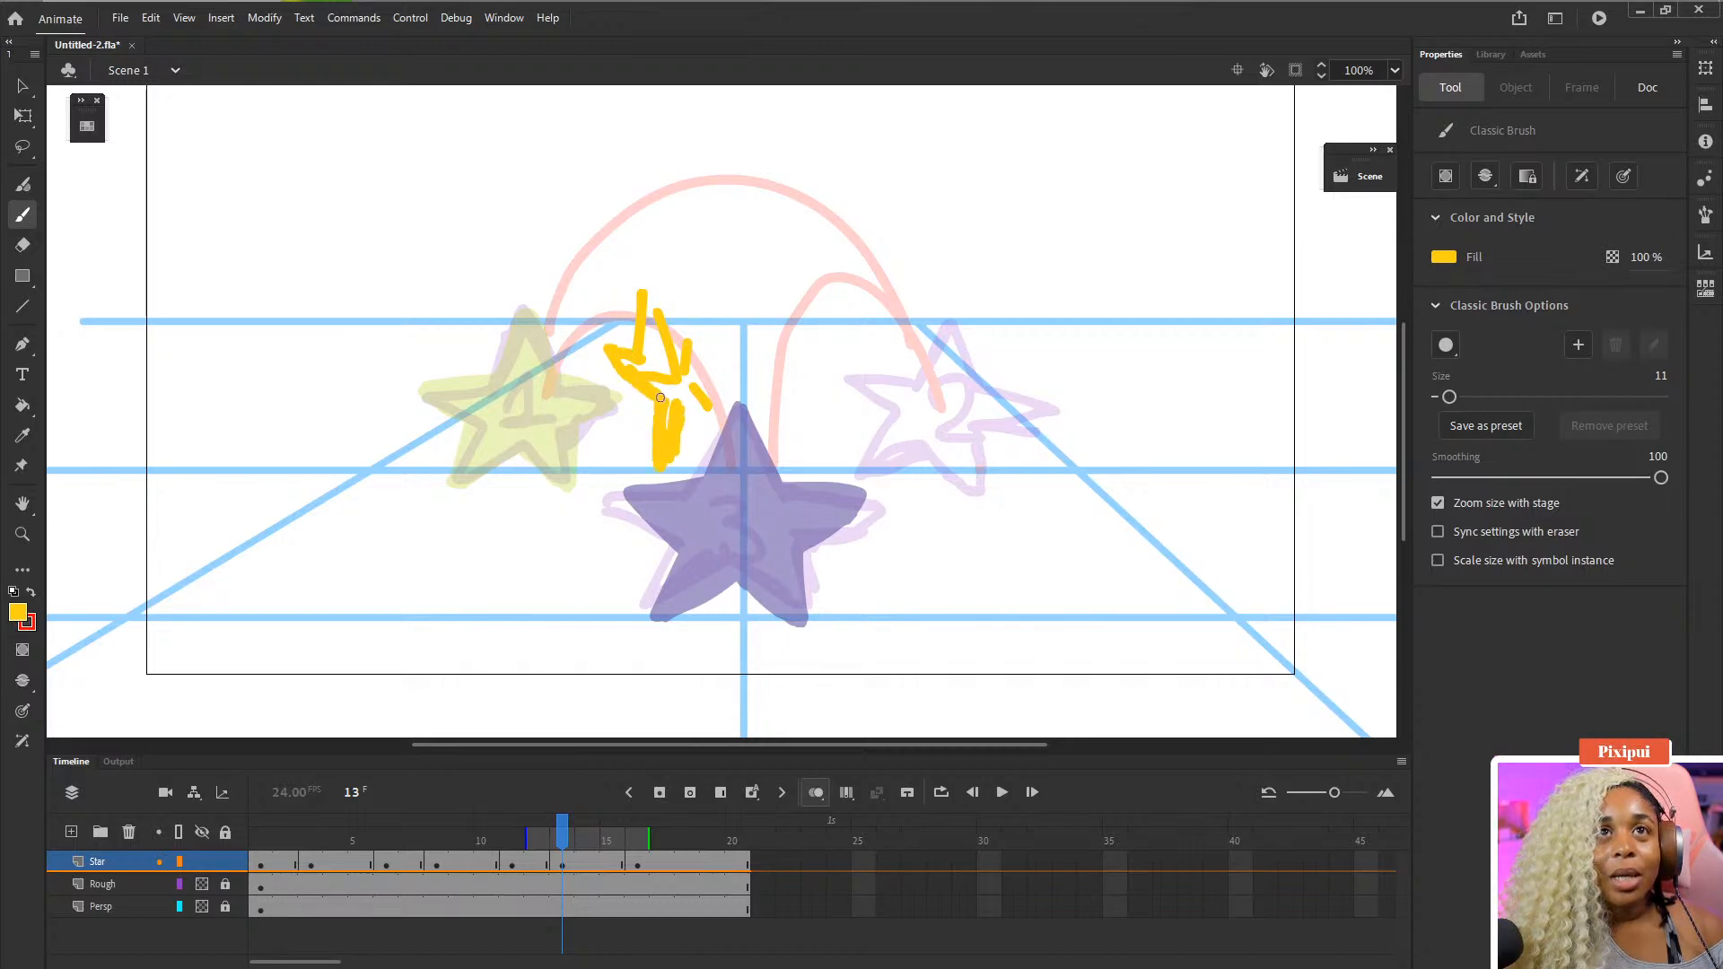
mouse_move(707, 406)
left_mouse_down()
mouse_move(744, 438)
mouse_move(712, 299)
mouse_move(693, 335)
mouse_move(642, 285)
left_mouse_up()
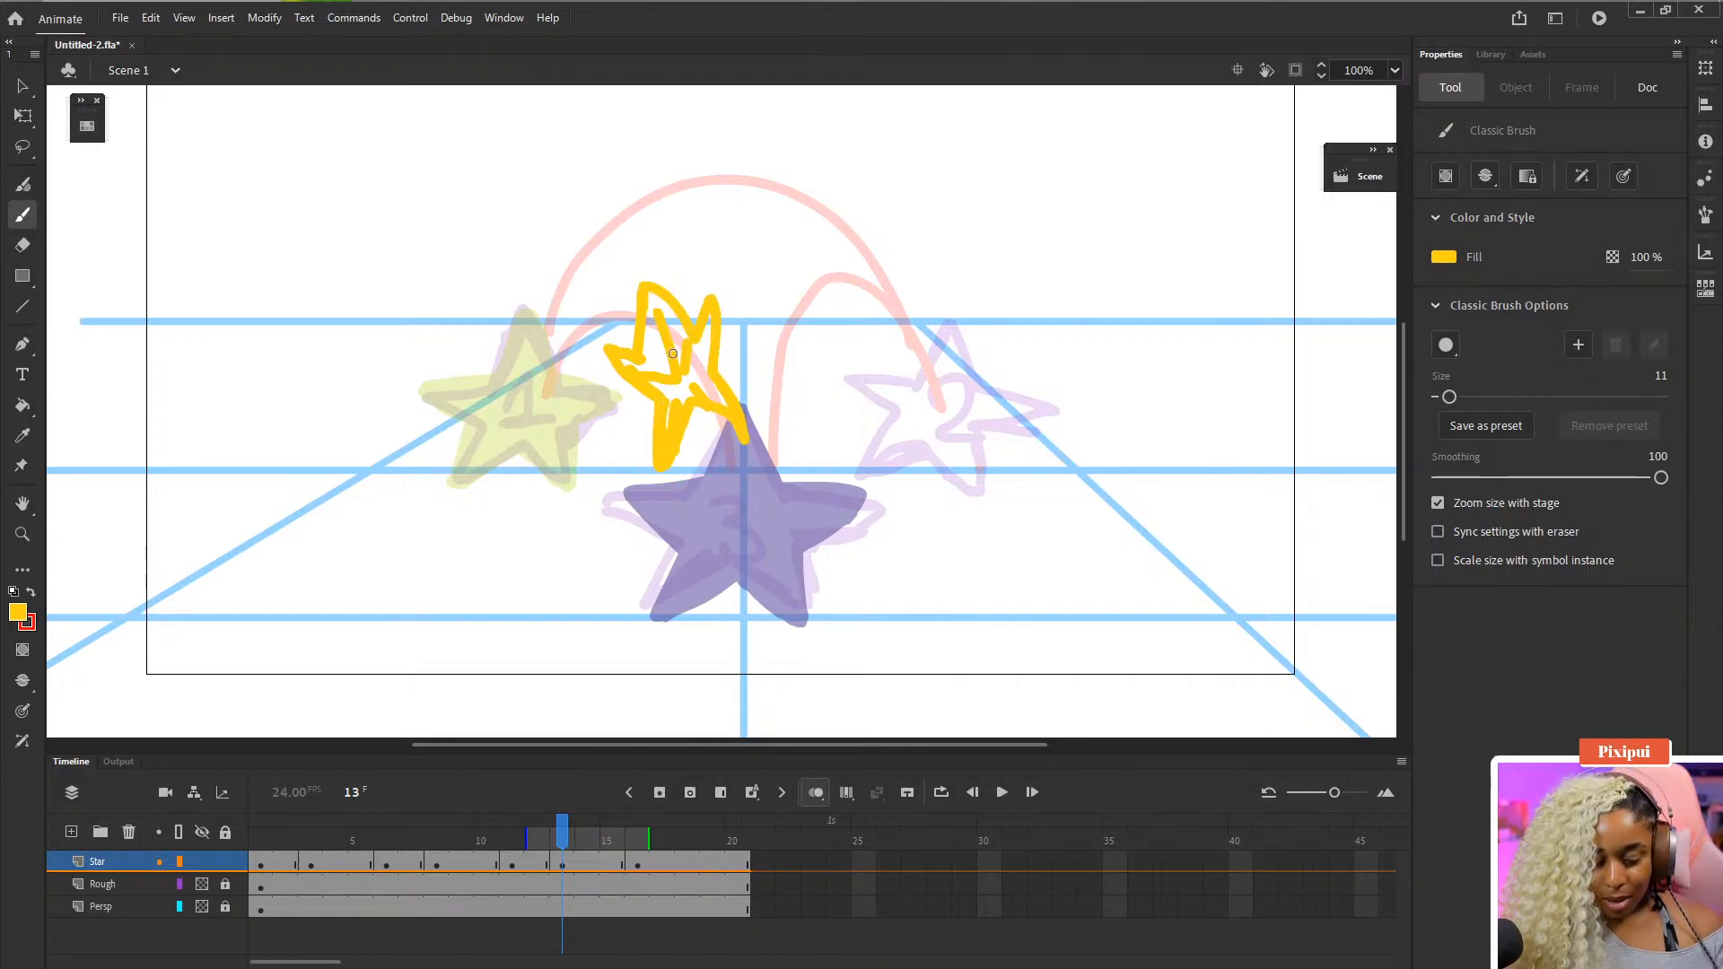
- Fill the frame 13 star with yellow using the Paint Bucket and erase a stray edge
key("k")
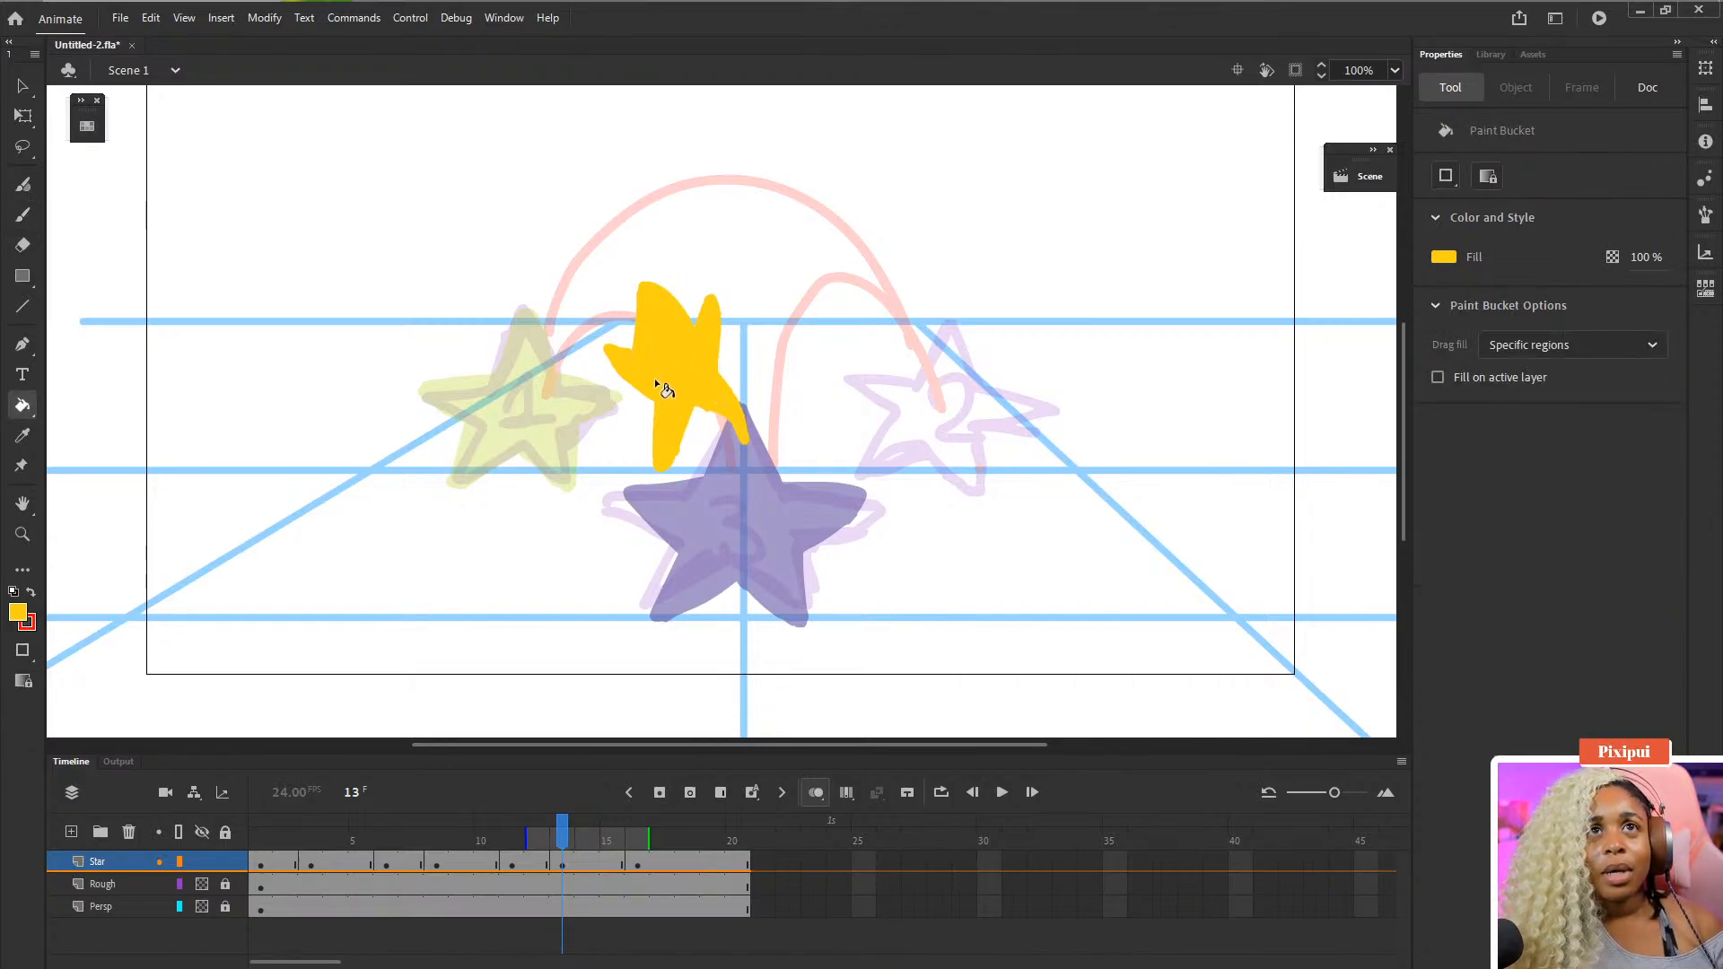
key("e")
mouse_move(716, 377)
left_mouse_down()
mouse_move(722, 442)
mouse_move(692, 434)
mouse_move(702, 455)
mouse_move(707, 415)
mouse_move(723, 435)
mouse_move(733, 413)
mouse_move(730, 438)
mouse_move(721, 364)
left_mouse_up()
key("b")
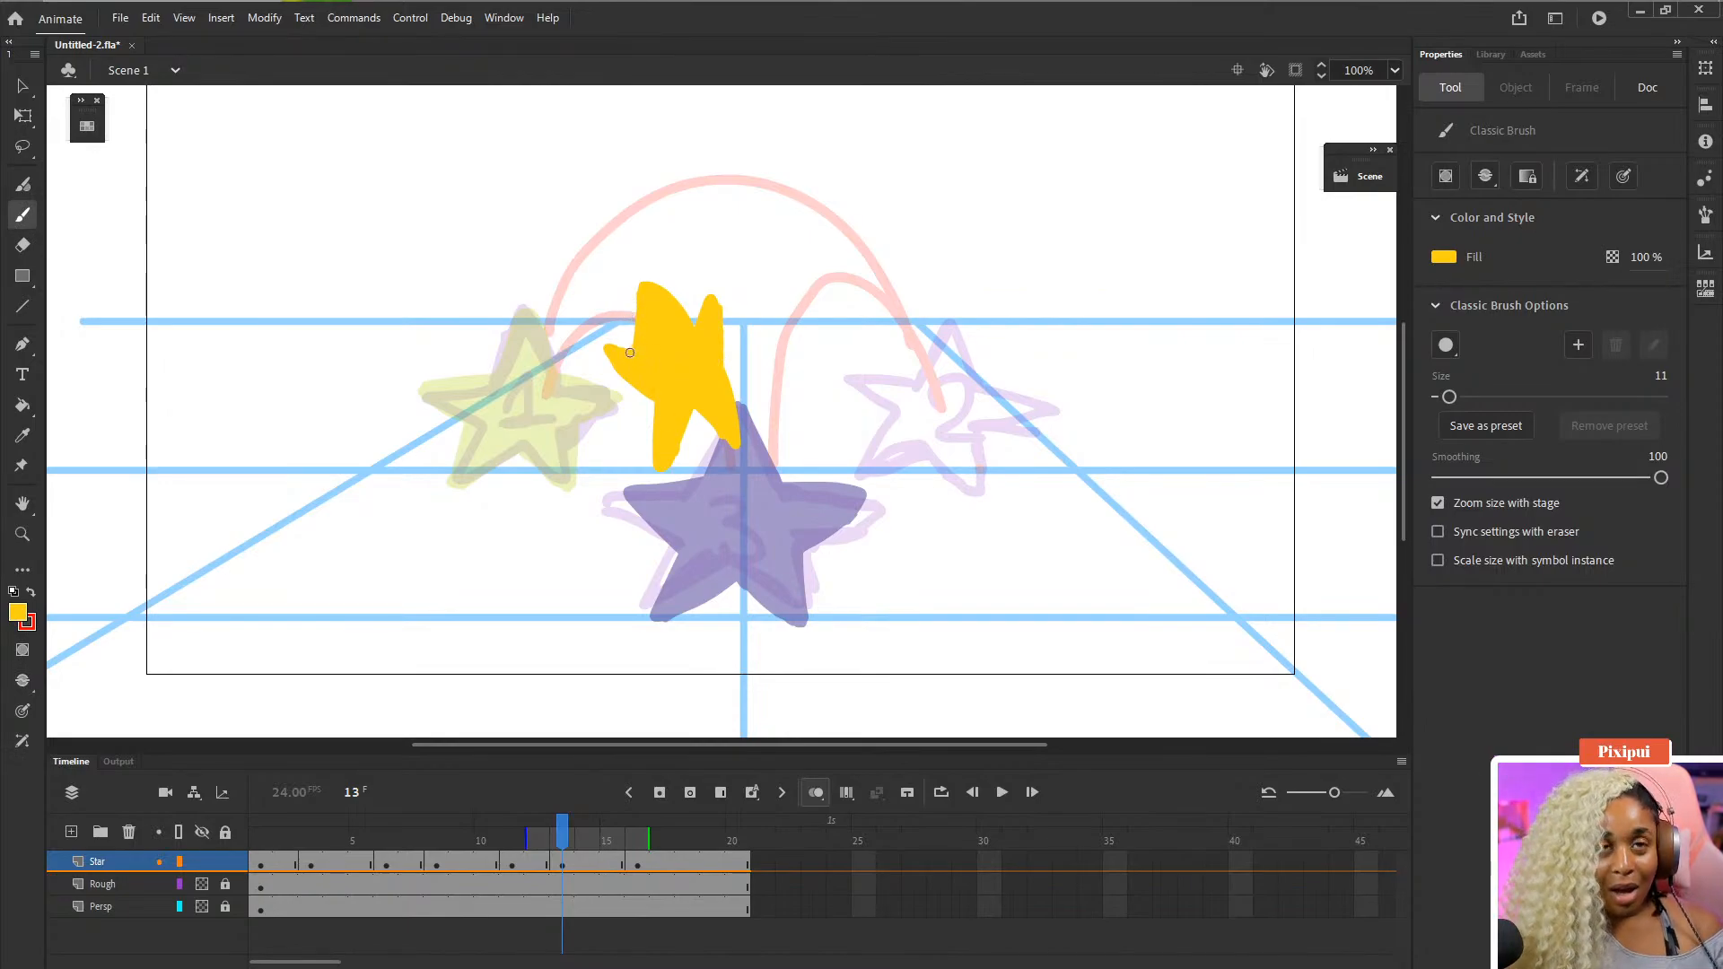
key("e")
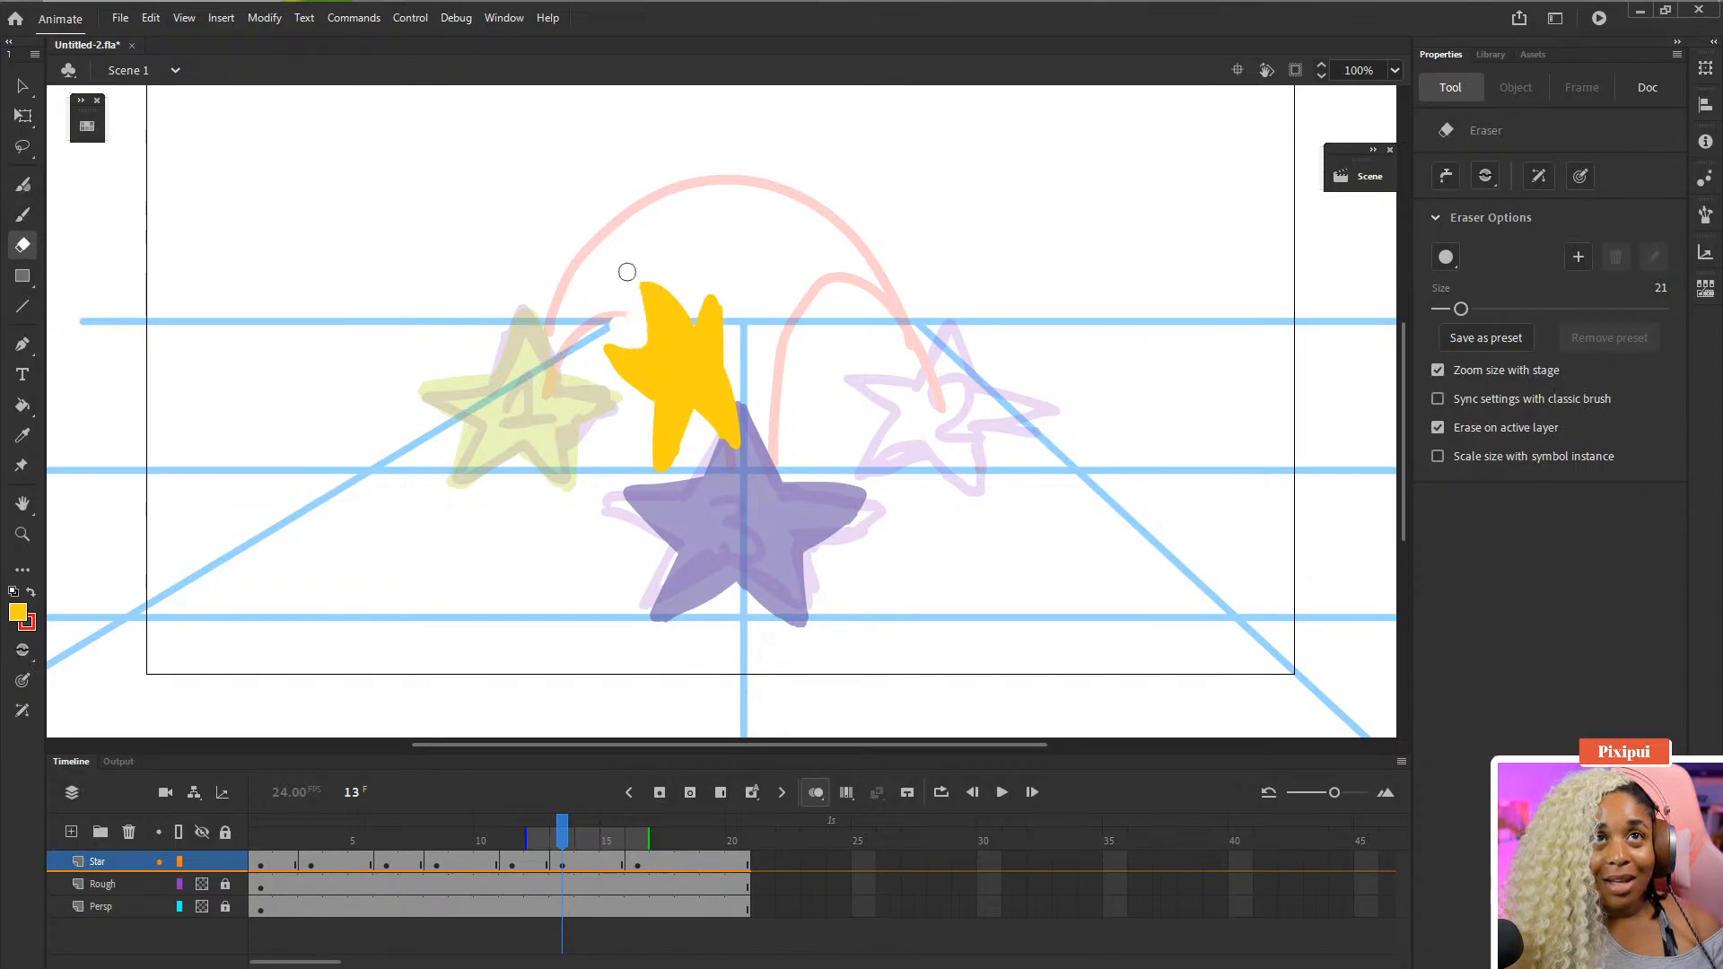
key("b")
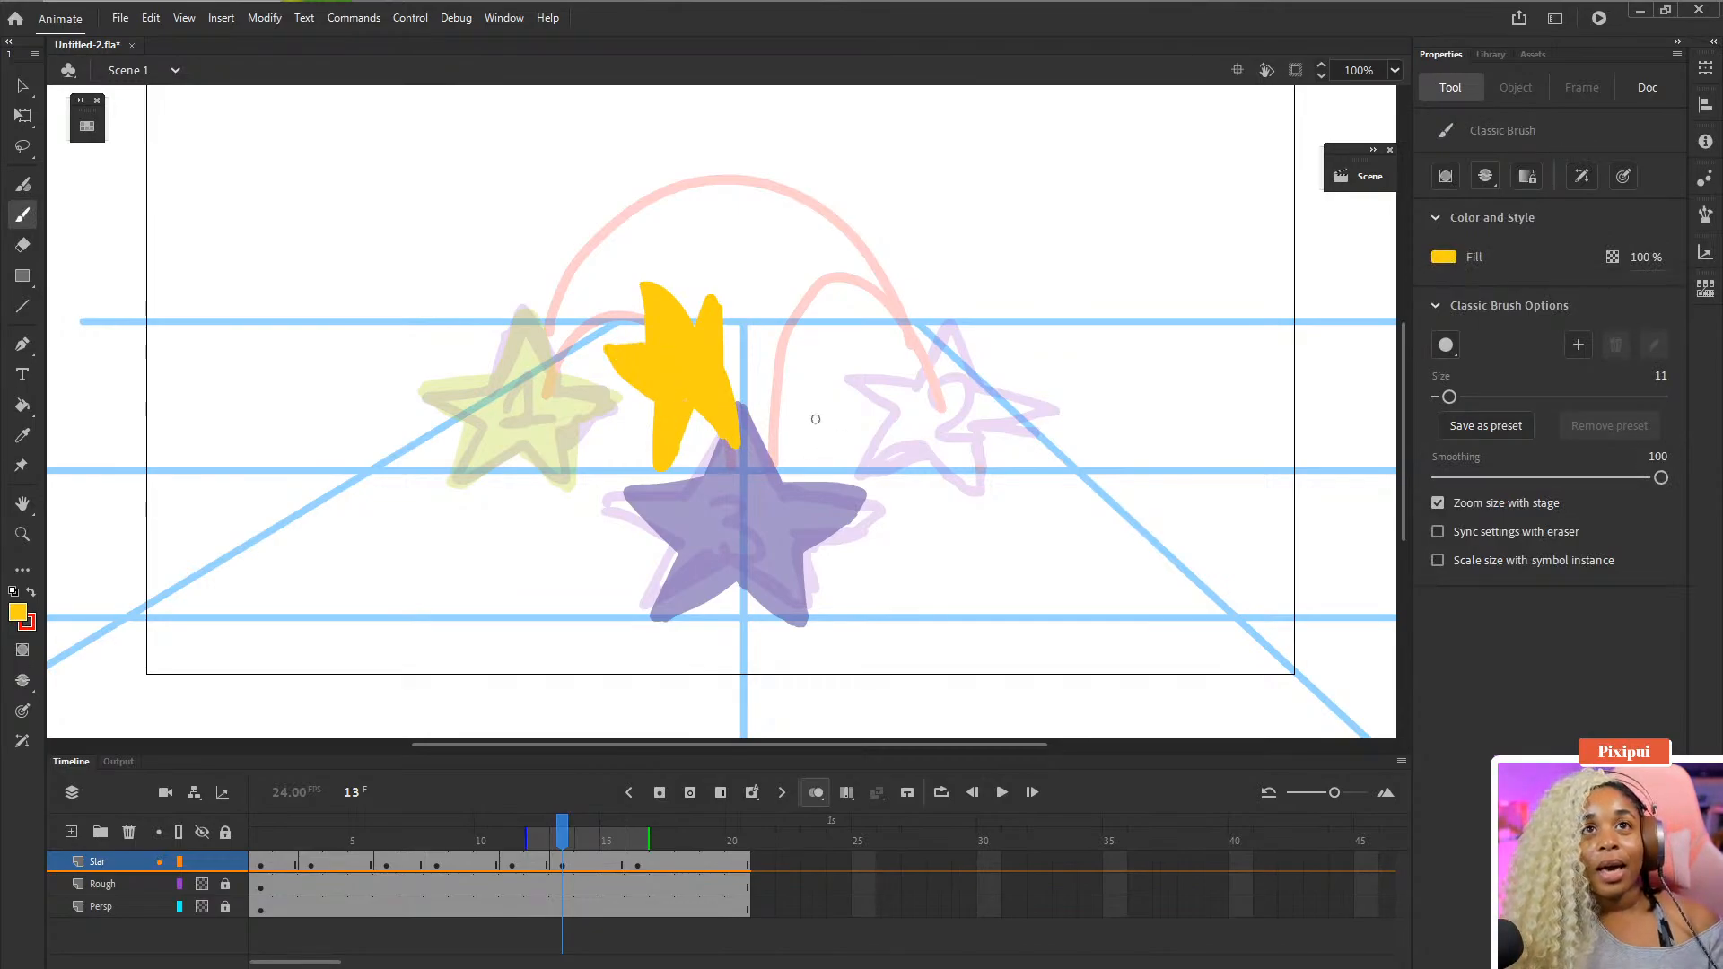
- Scale the frame 13 star up with Free Transform to about 173 by 240 px
key("q")
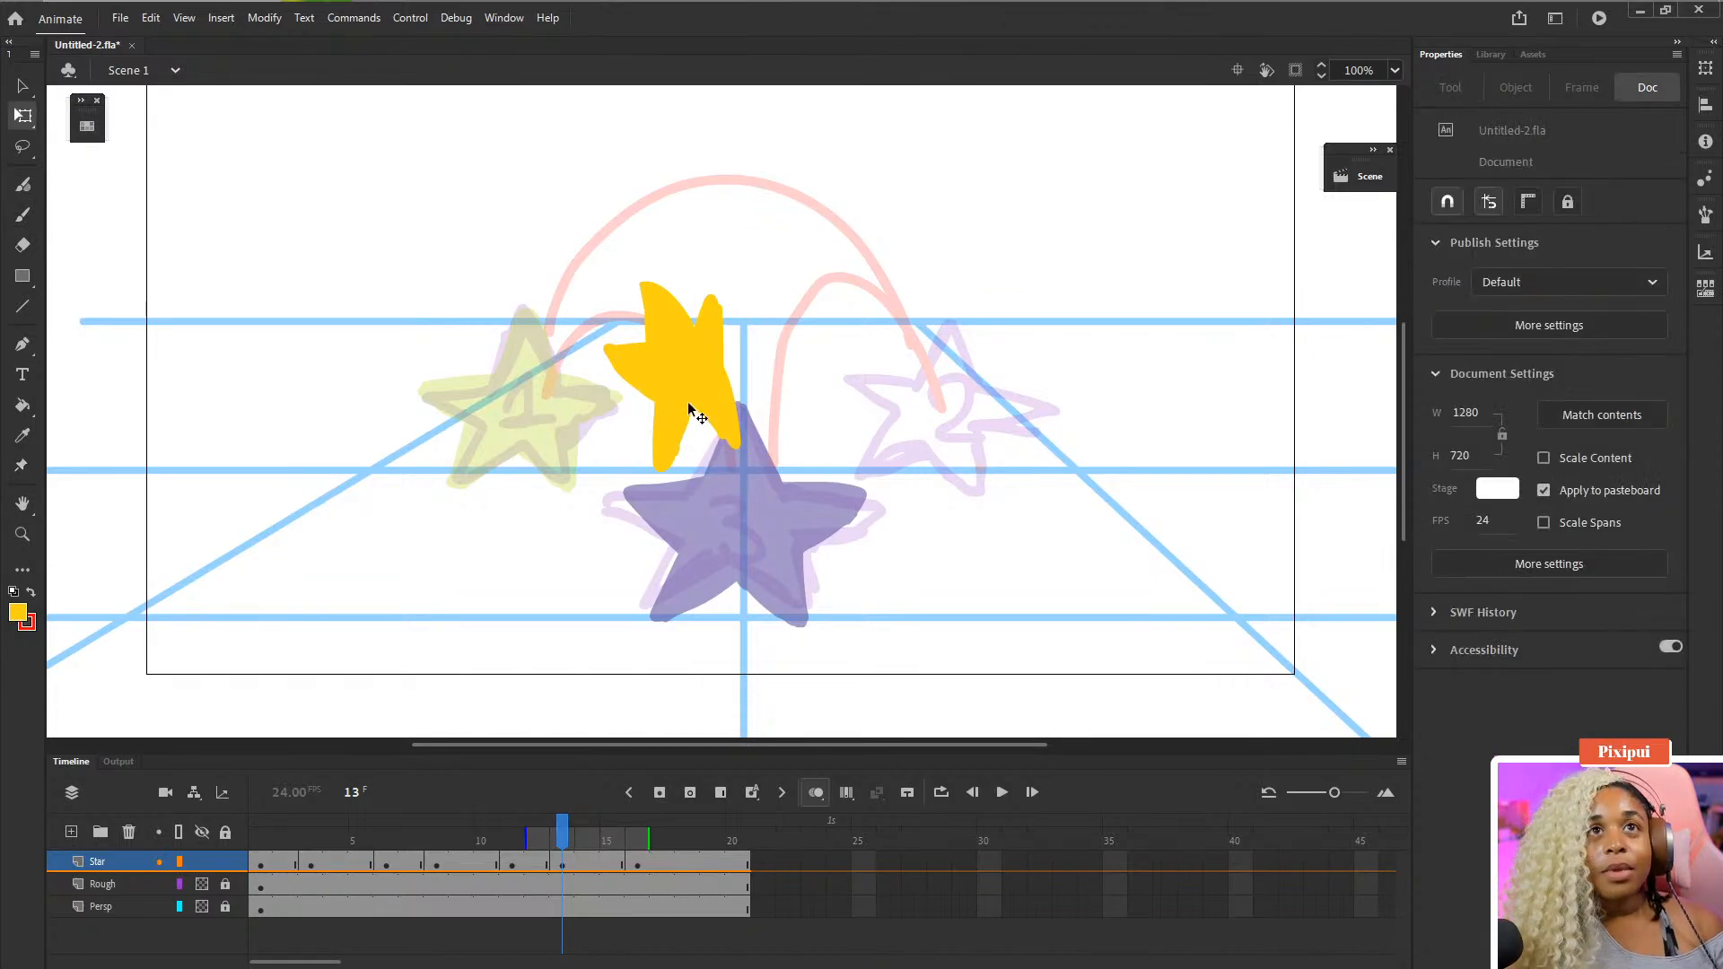
left_click(689, 404)
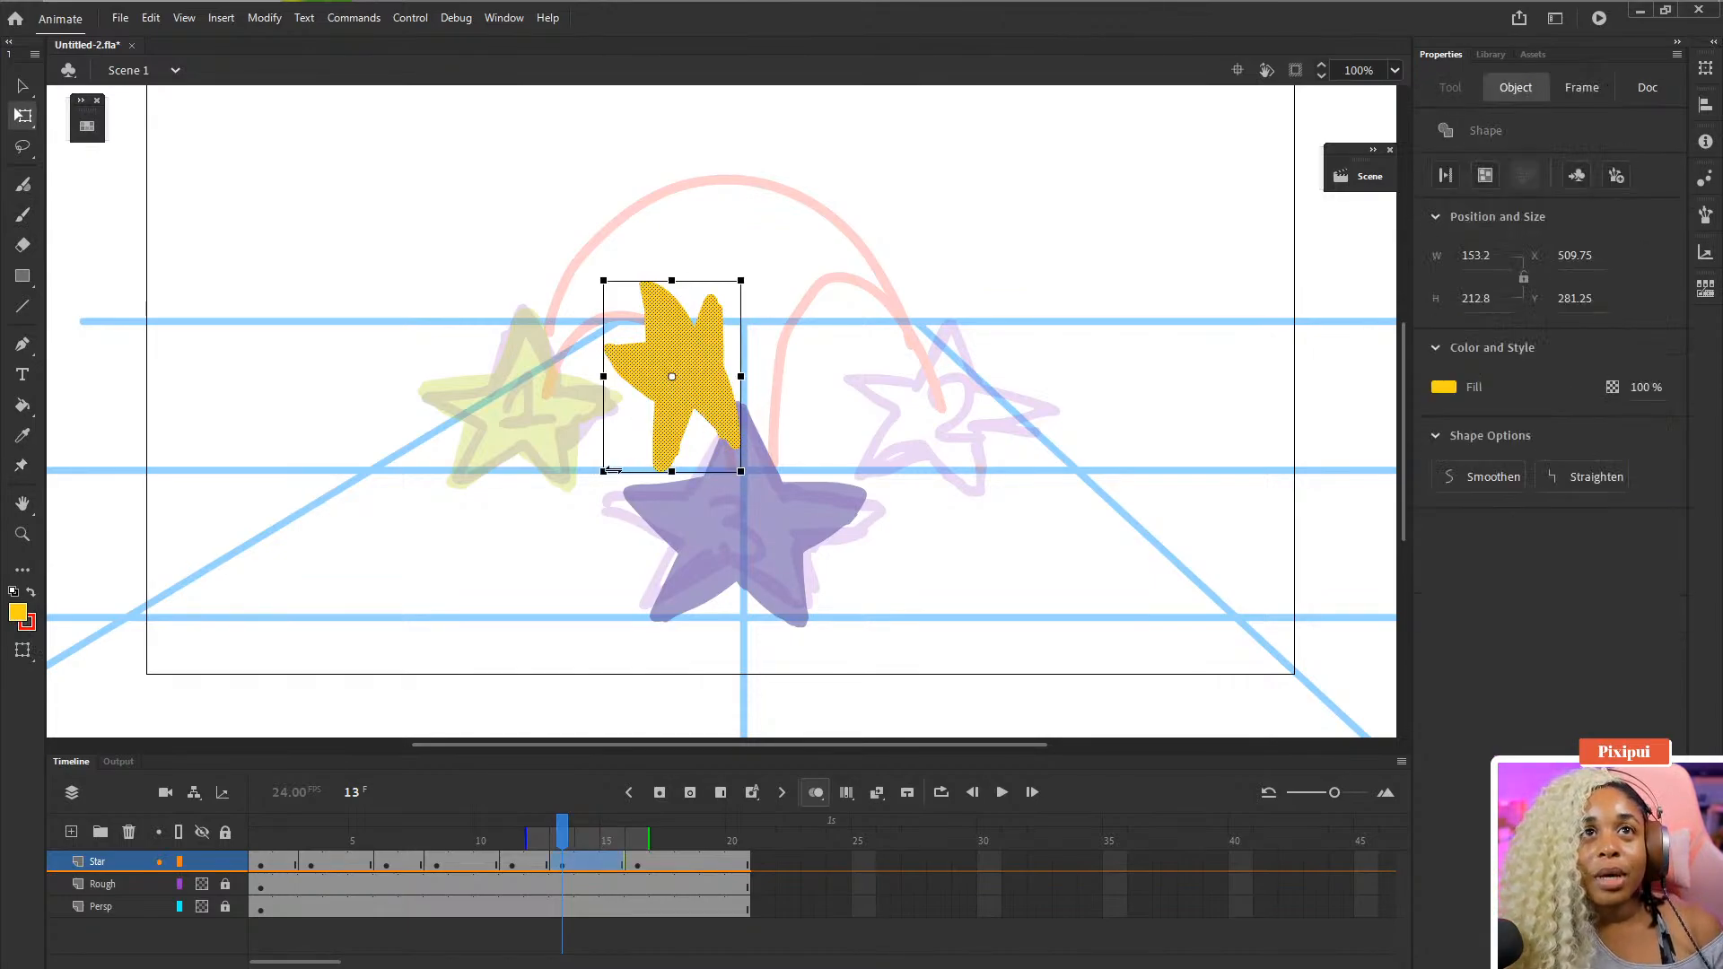
left_click_drag(603, 472, 594, 484)
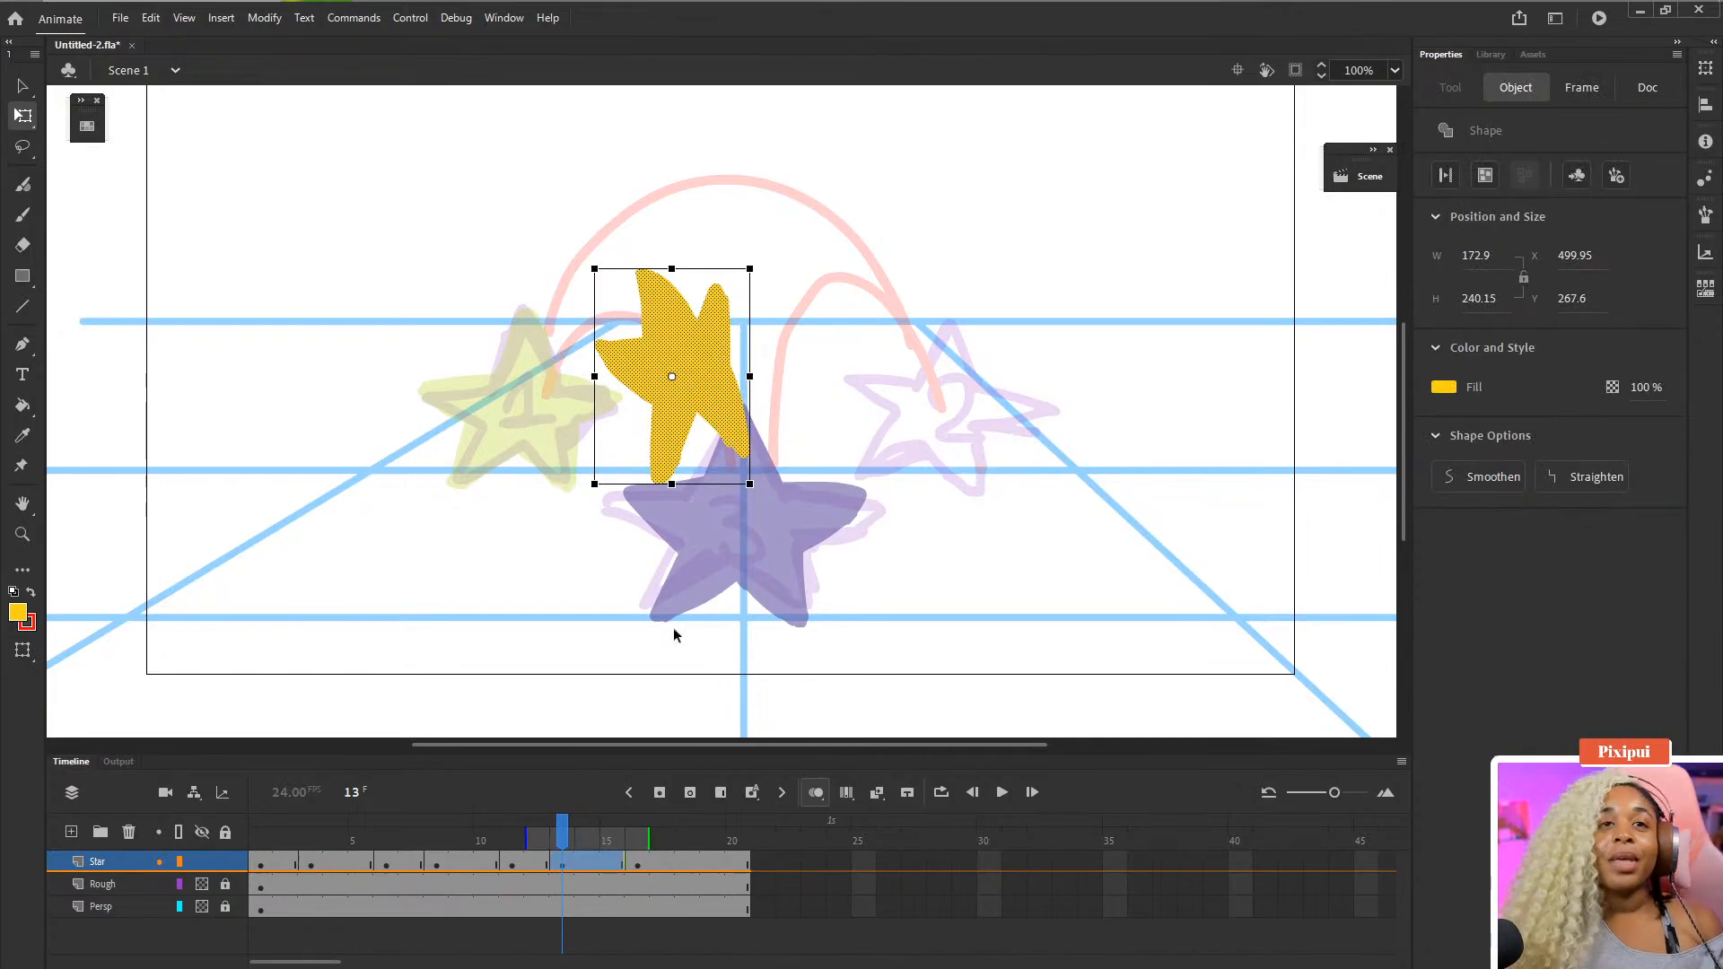
- Play the animation from frame 1 and scrub through the frames to review the new in-between stars
left_click_drag(612, 842, 269, 842)
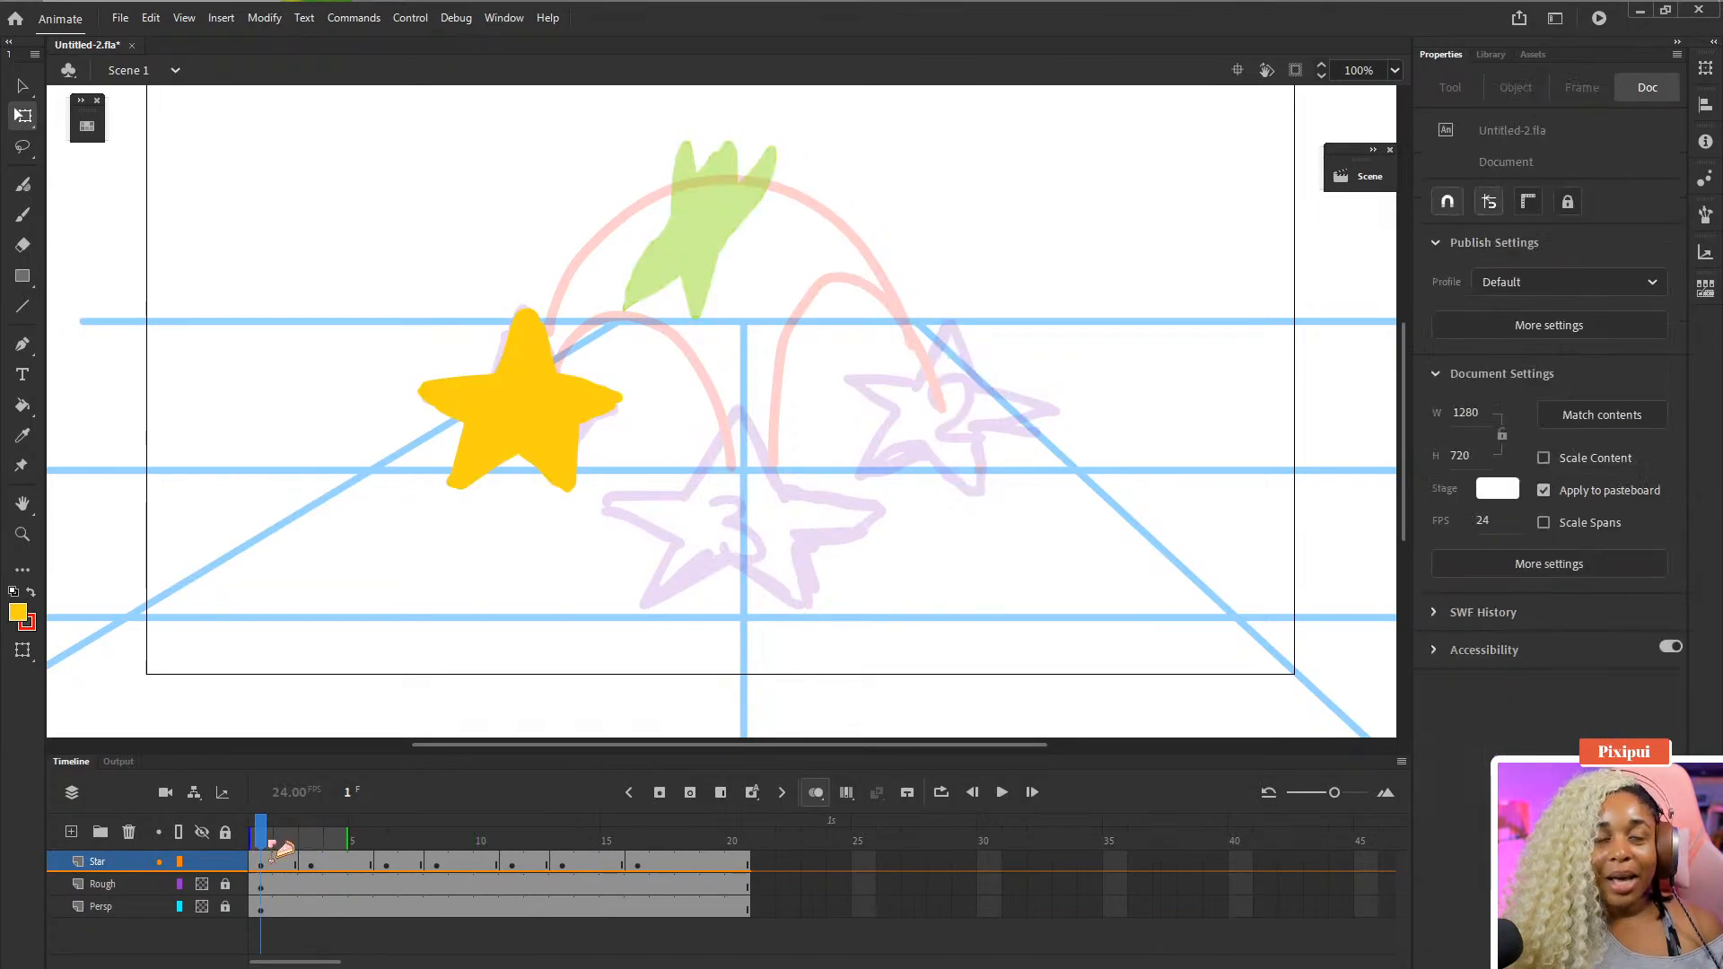
key("Return")
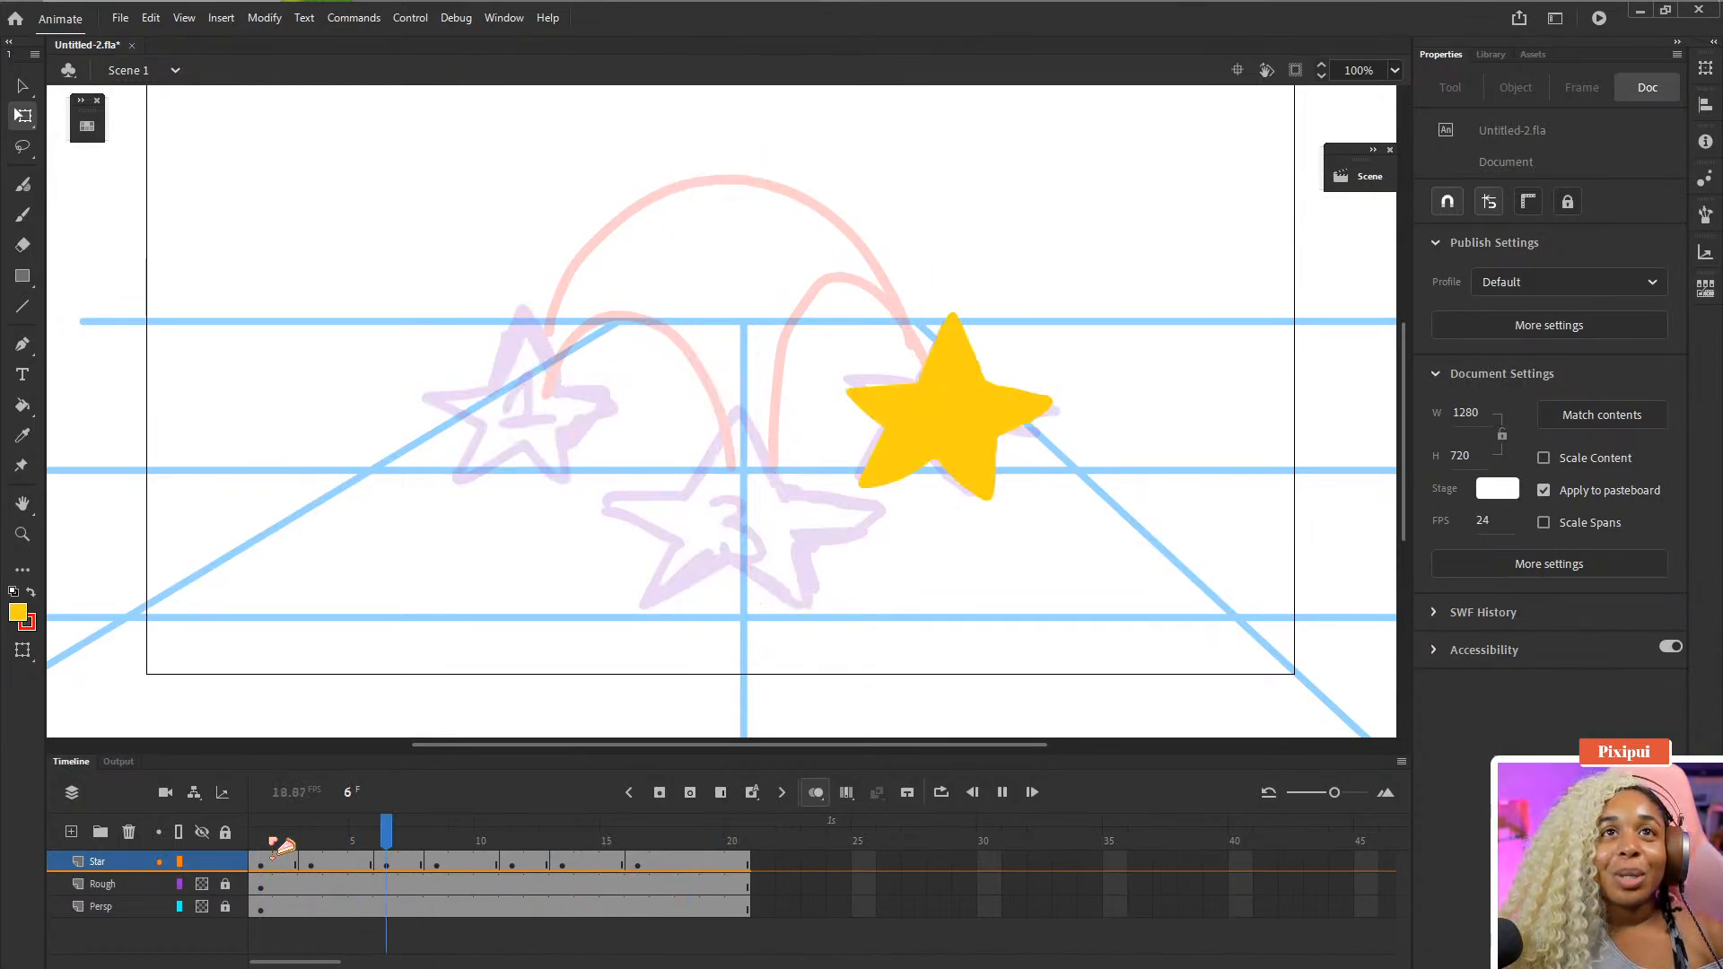
left_click_drag(529, 822, 578, 818)
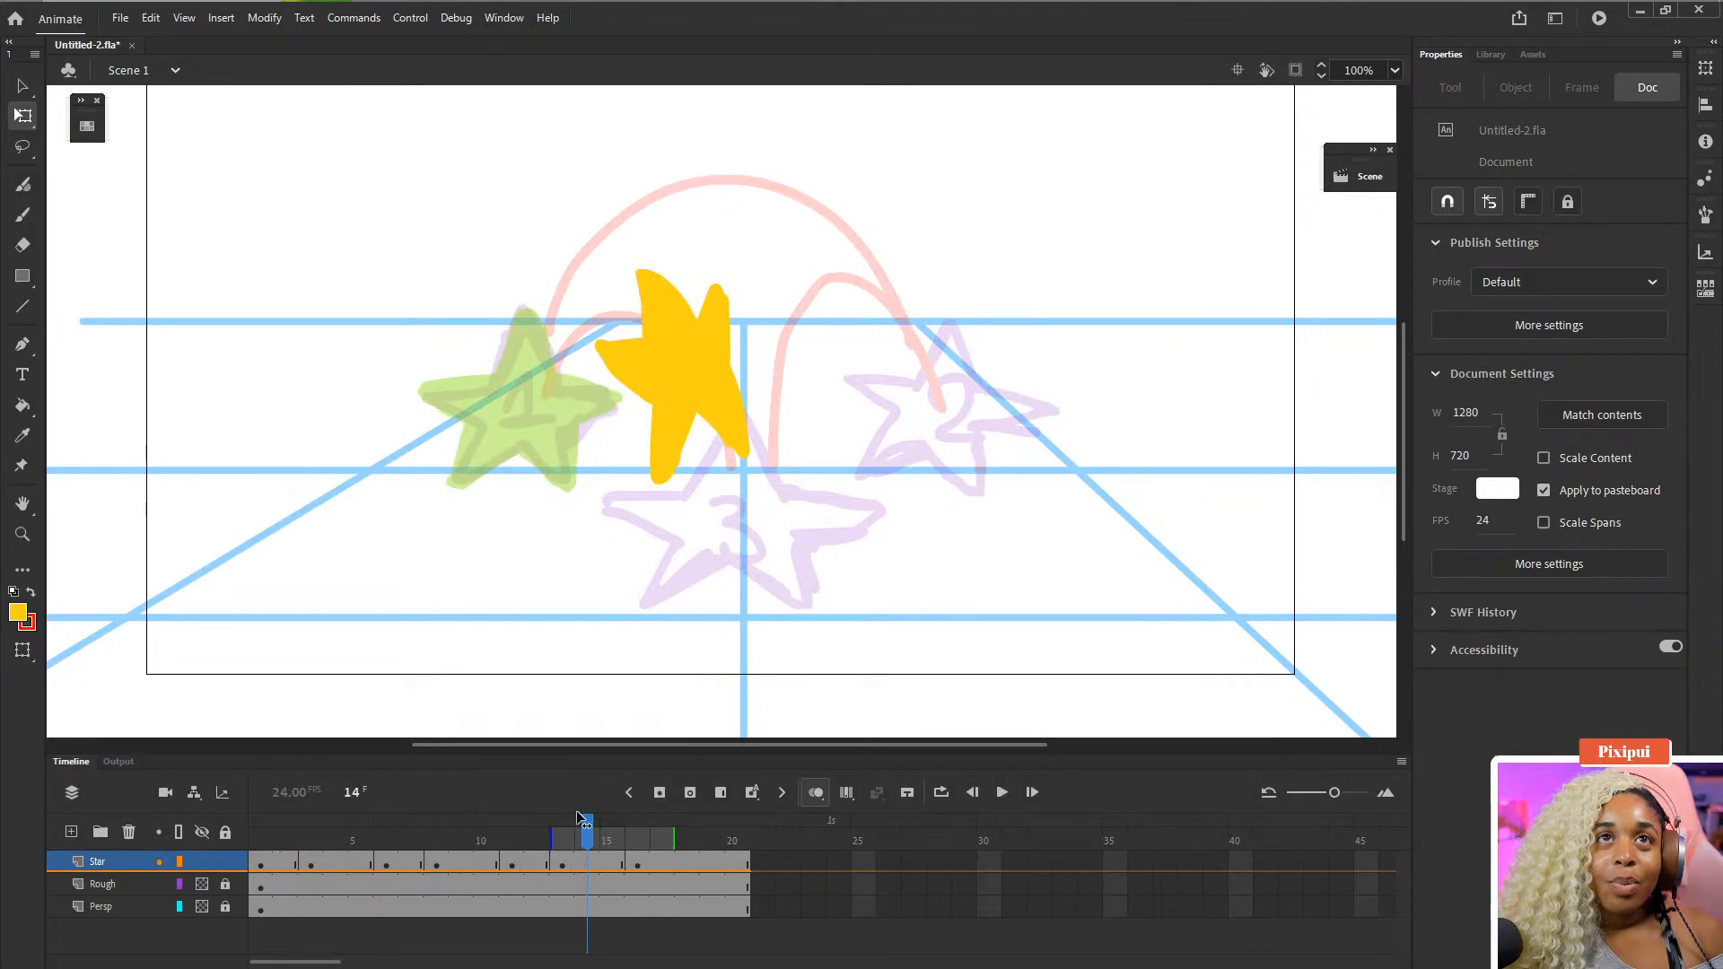
left_click(311, 827)
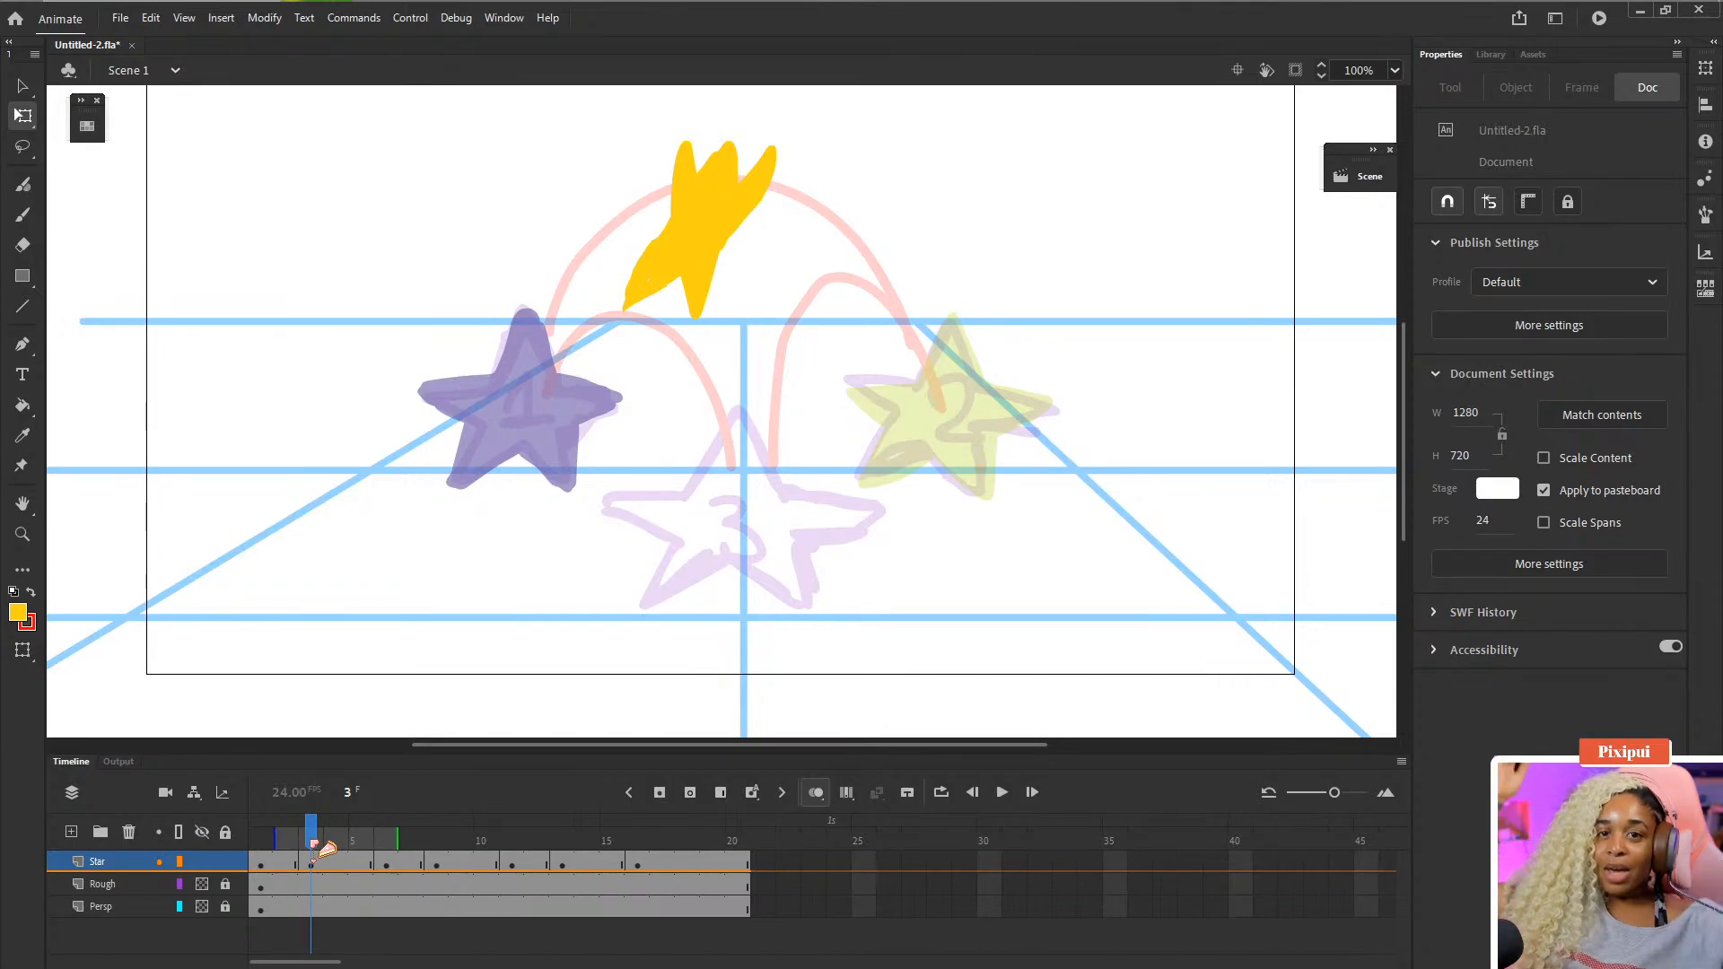
left_click(312, 905)
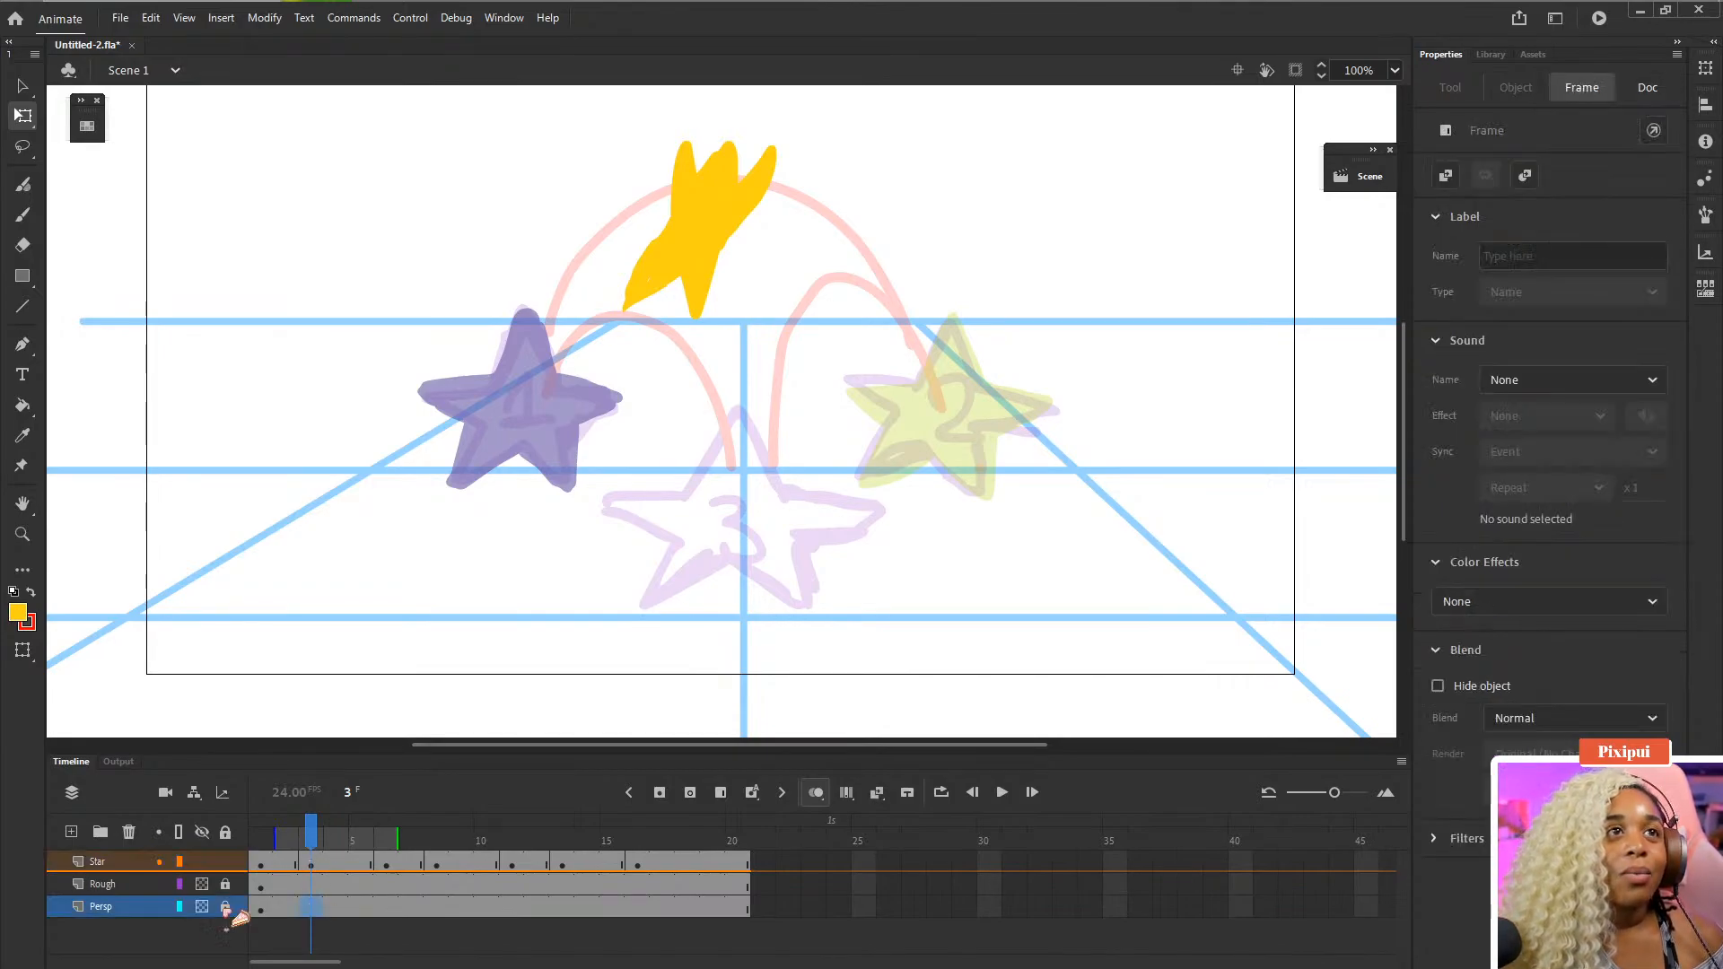
left_click(146, 940)
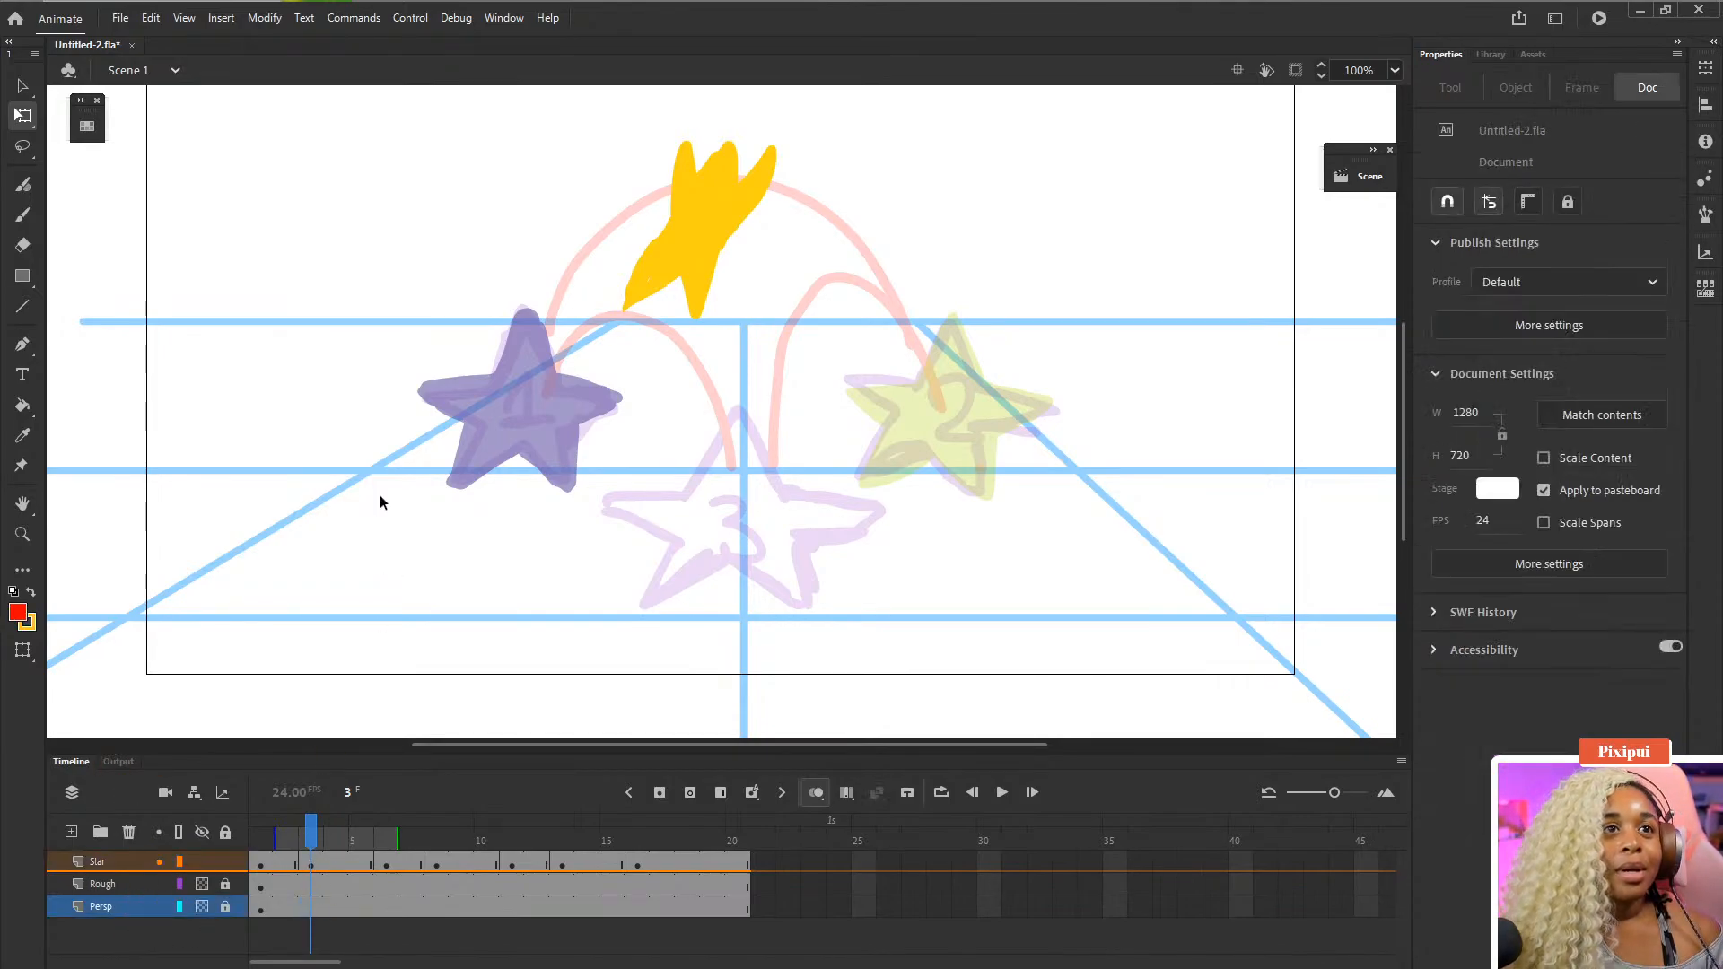
- Try erasing part of the rough arc on the Rough layer at frame 3
left_click(311, 884)
key("e")
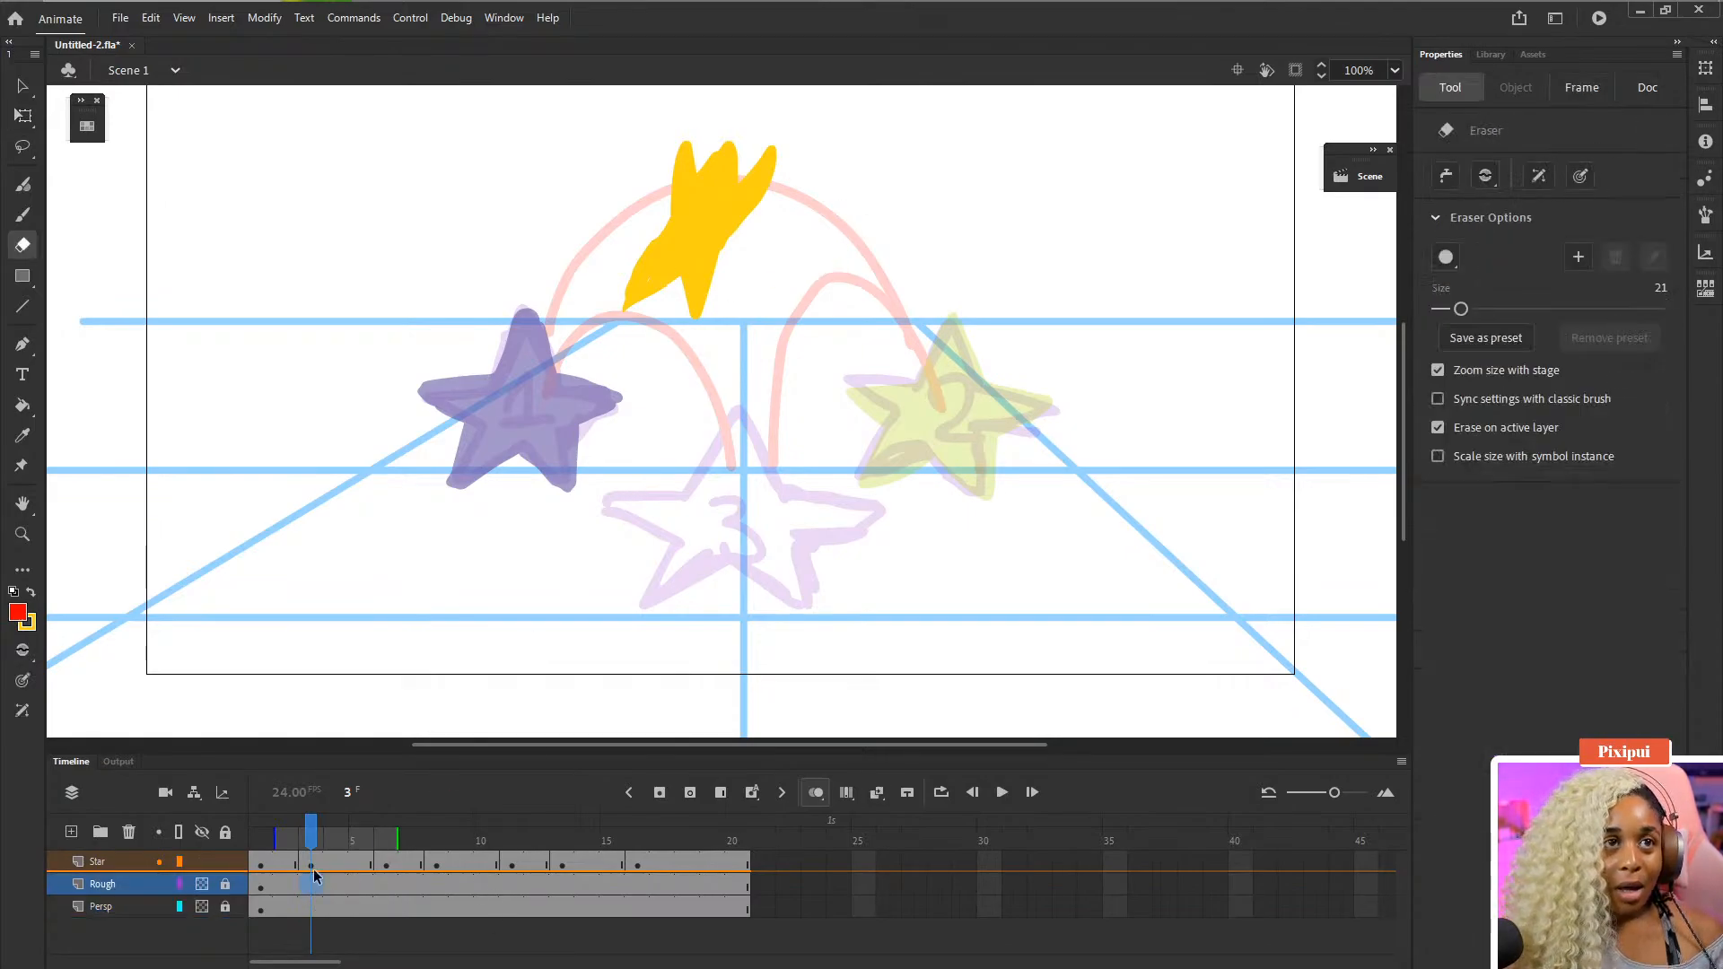
left_click(722, 490)
left_click(965, 519)
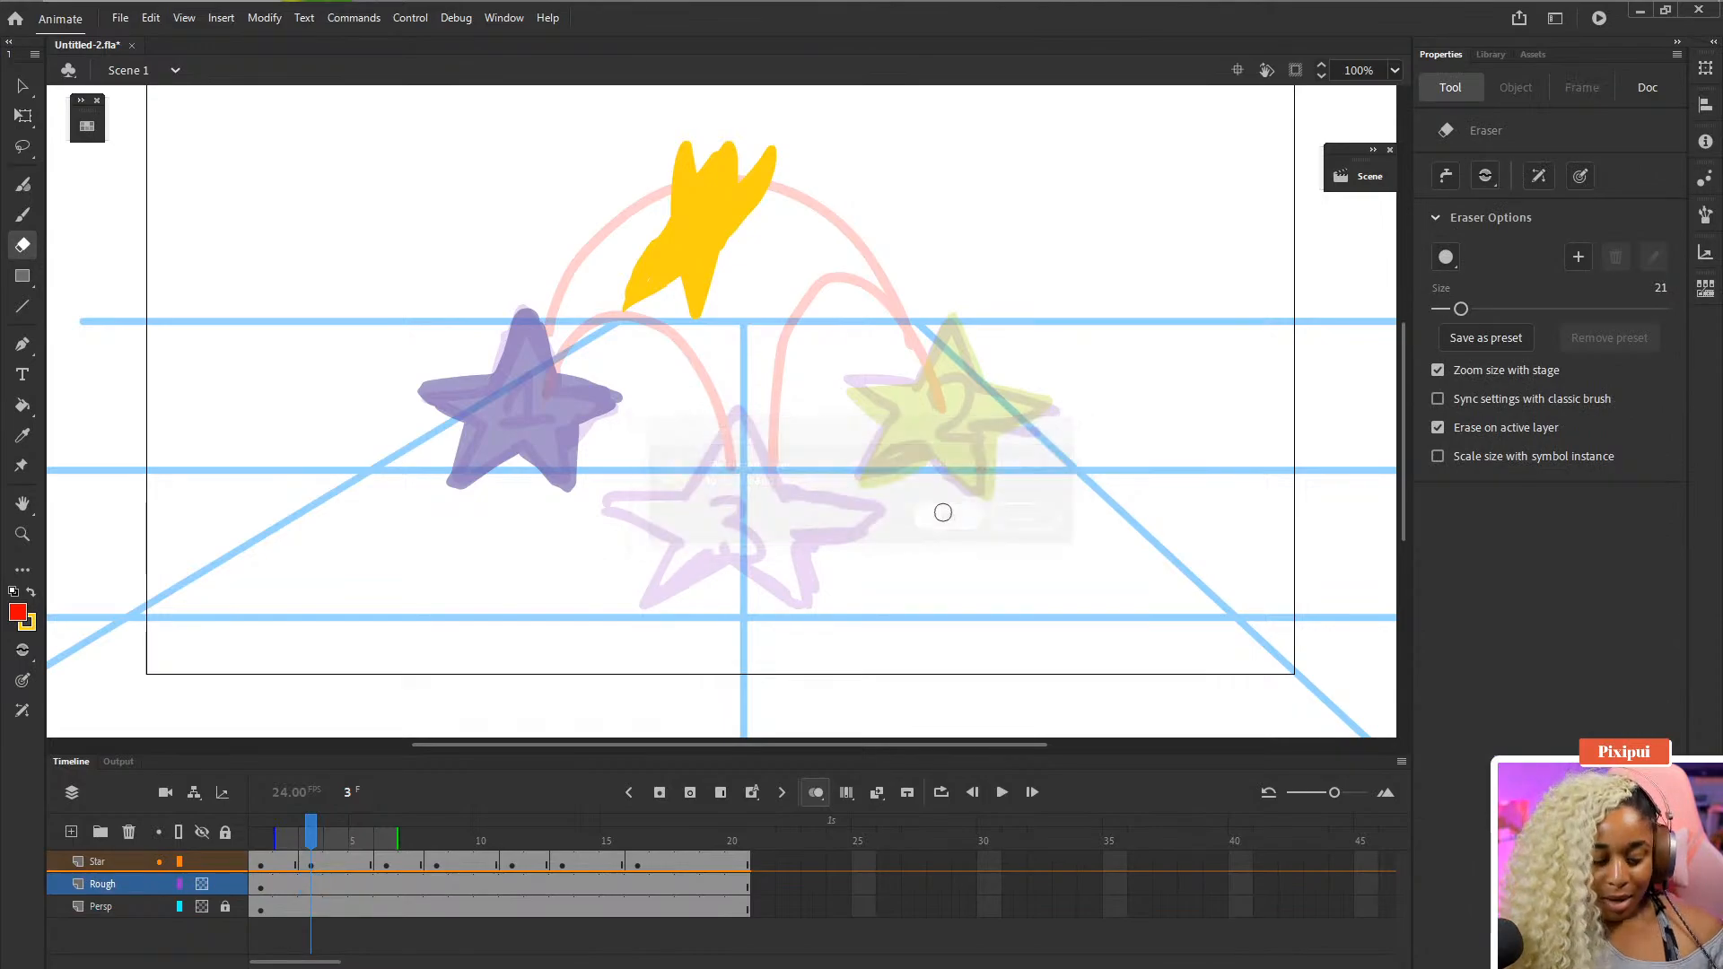
mouse_move(781, 215)
left_mouse_down()
mouse_move(815, 205)
mouse_move(857, 241)
mouse_move(888, 206)
left_mouse_up()
key("ctrl+z")
key("ctrl+z")
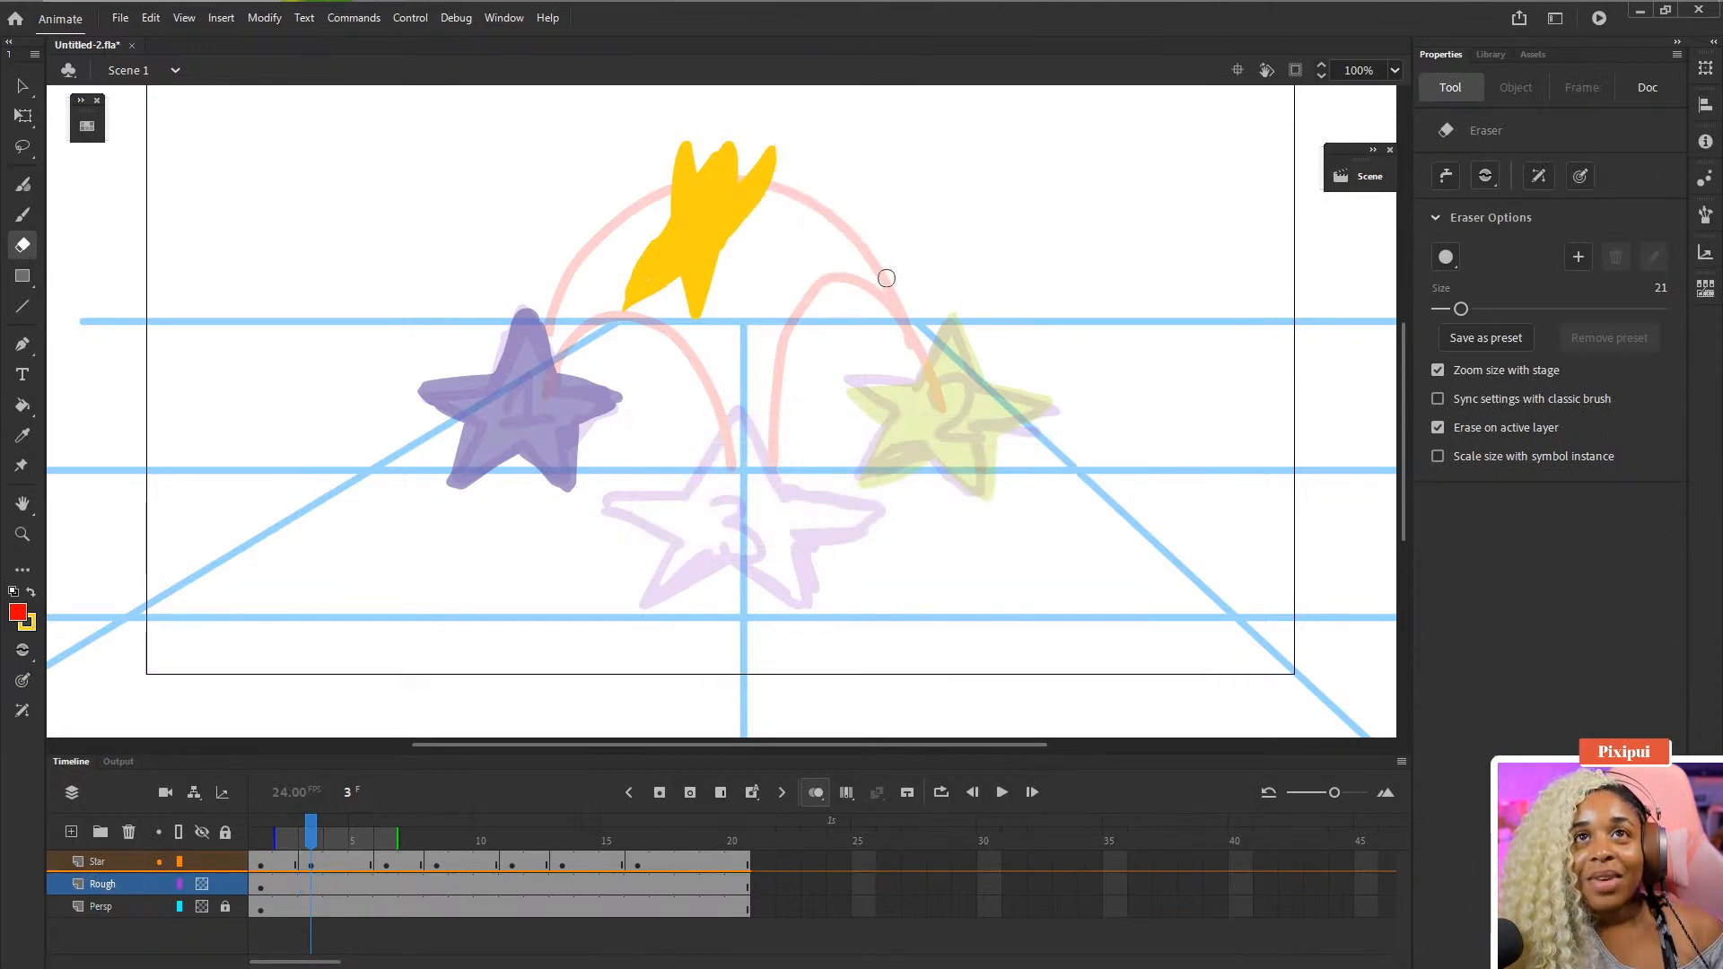
- Redraw the red rough arc on the Rough layer at frame 3, curving from the first arc's peak down to the right star
mouse_move(884, 273)
left_mouse_down()
mouse_move(762, 179)
mouse_move(885, 277)
left_mouse_up()
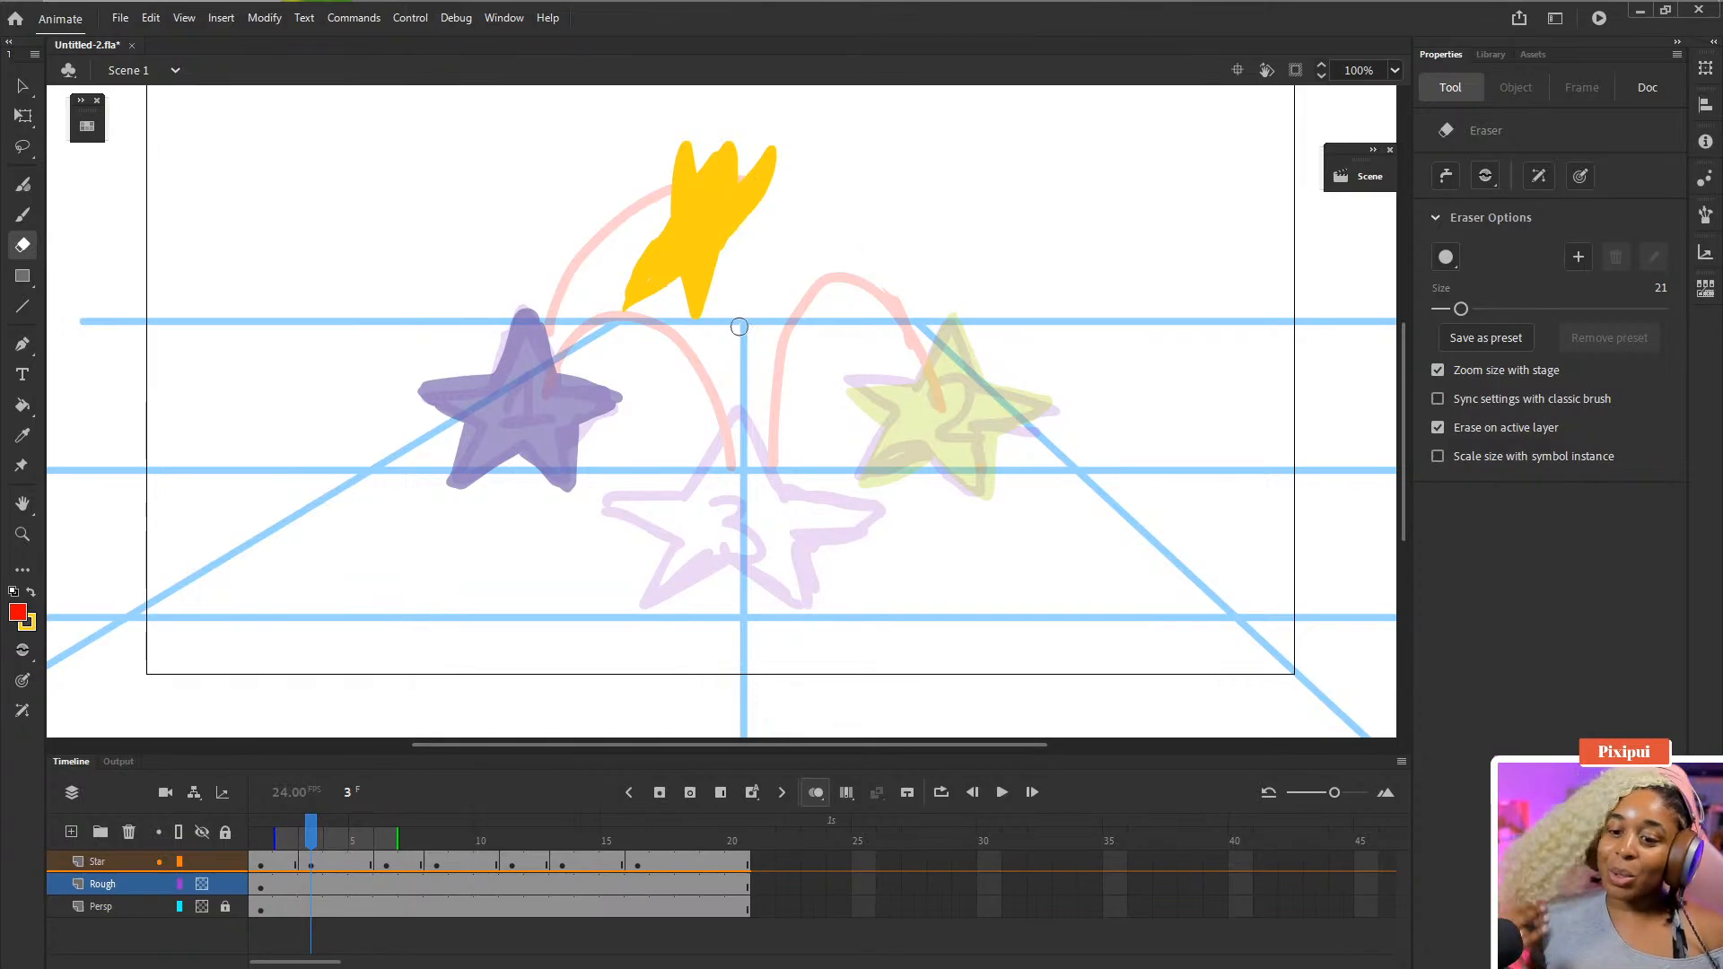
key("b")
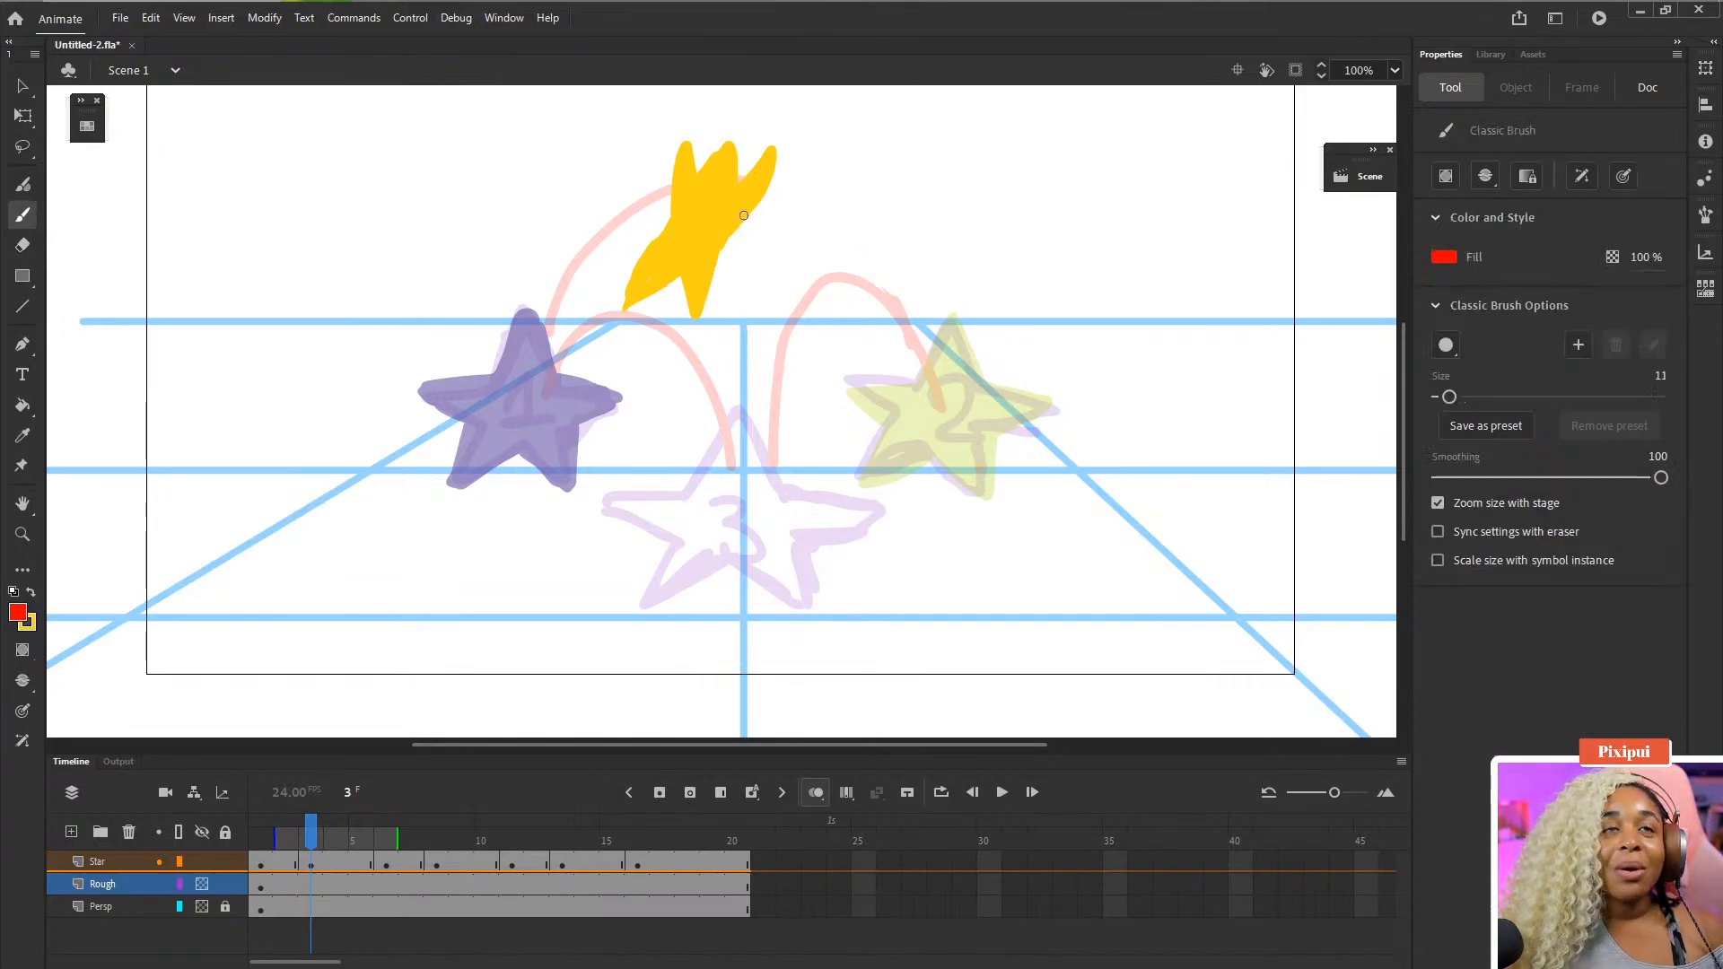
left_click_drag(714, 182, 752, 281)
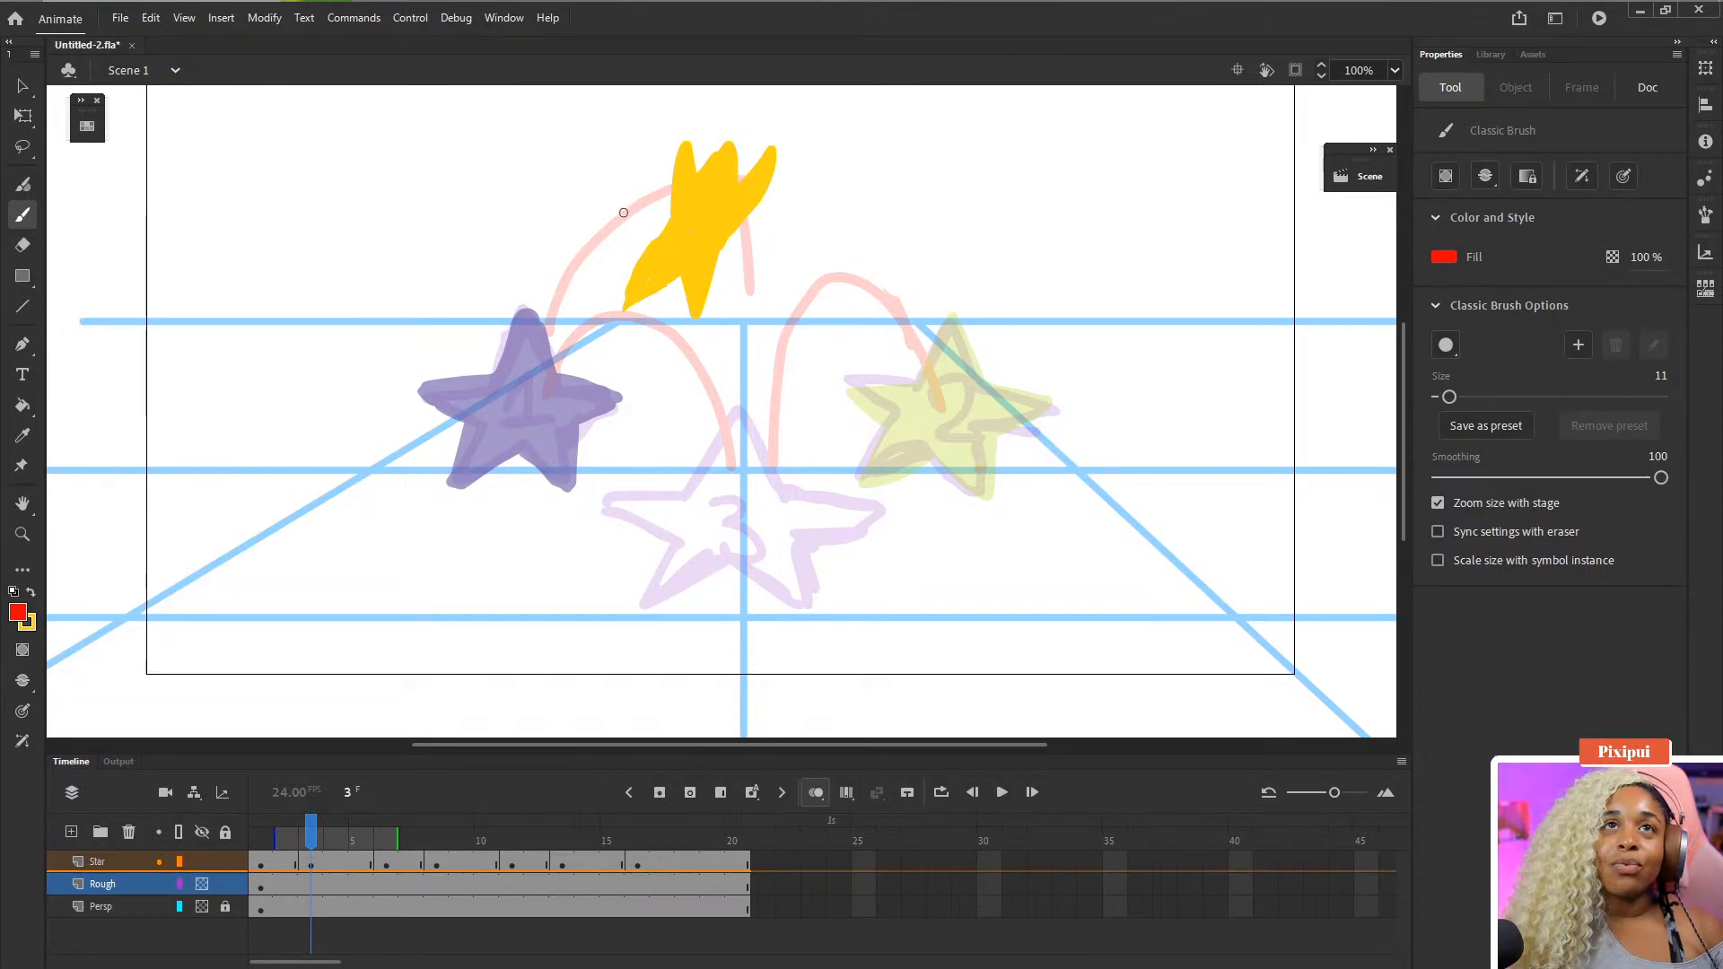
mouse_move(627, 217)
left_mouse_down()
mouse_move(713, 184)
mouse_move(739, 208)
mouse_move(775, 321)
mouse_move(773, 425)
mouse_move(957, 432)
left_mouse_up()
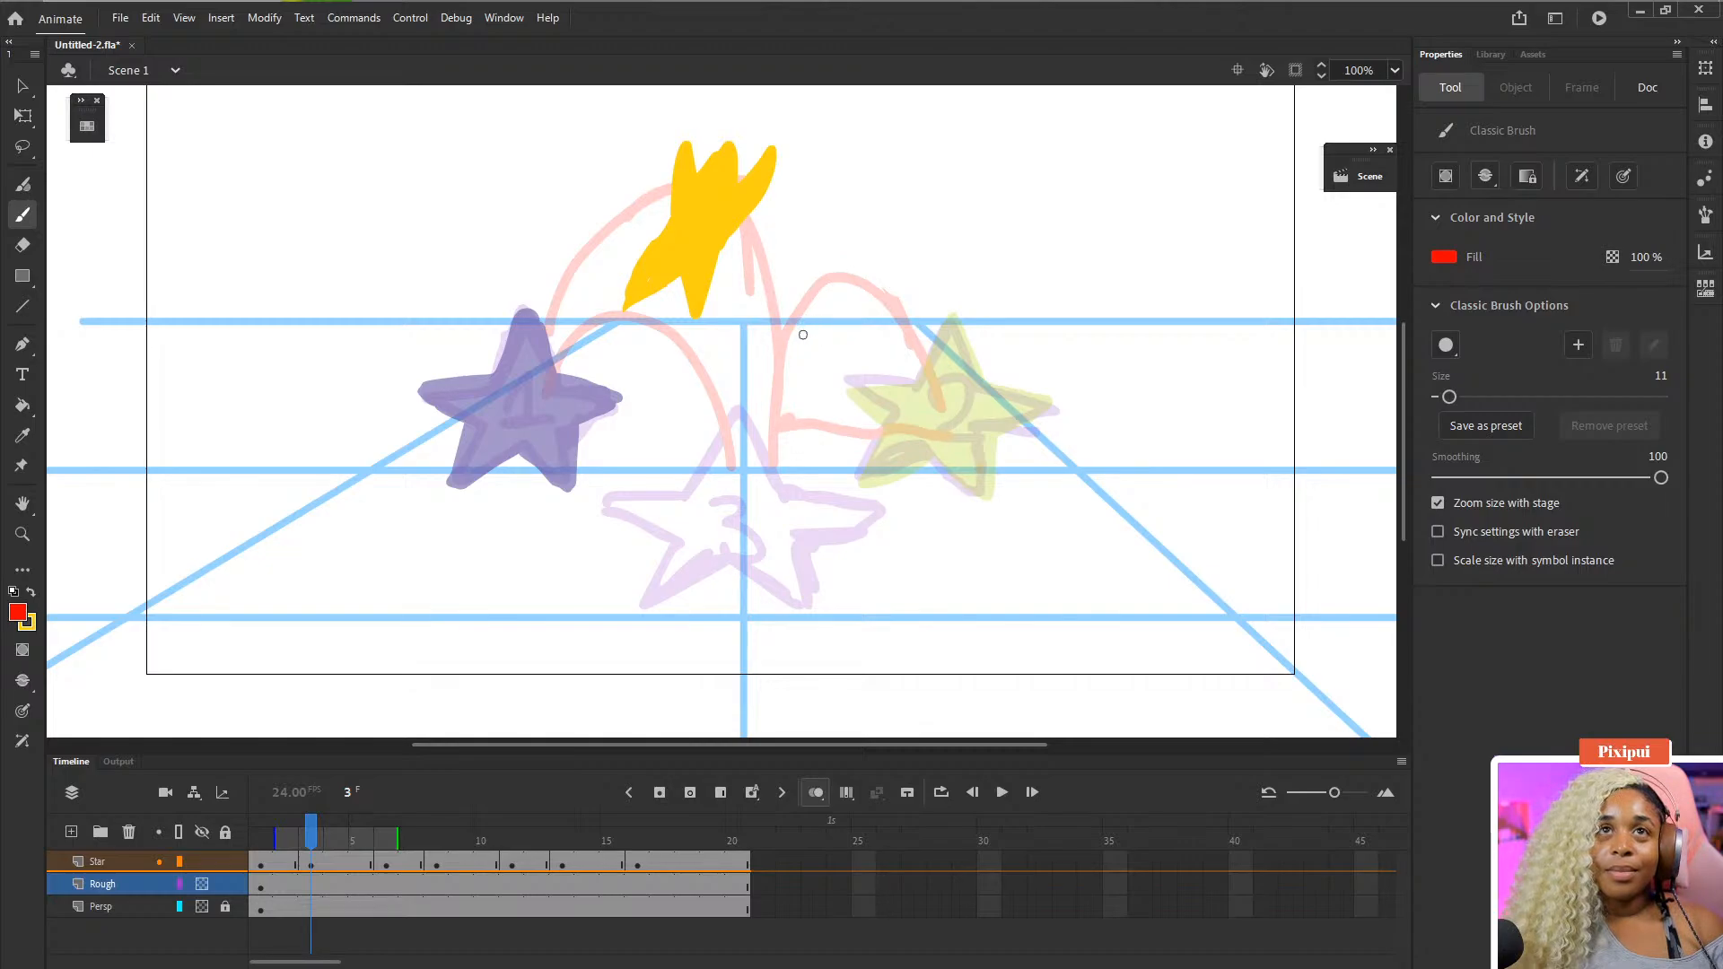
key("e")
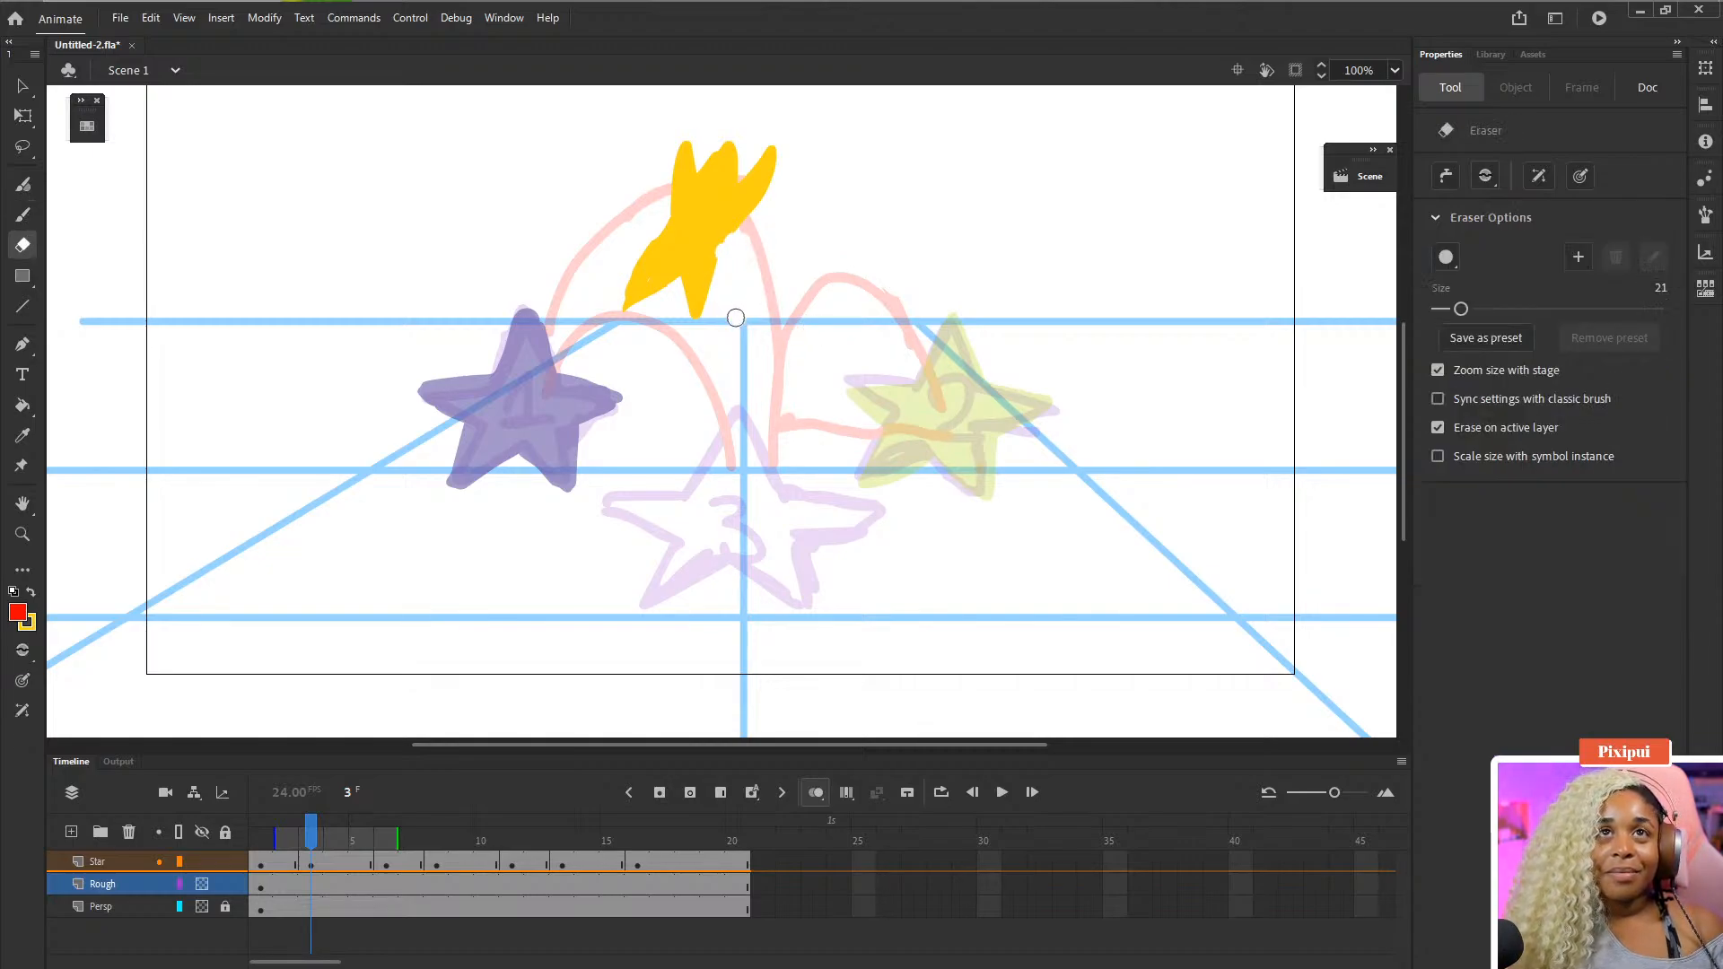
- Nudge the frame 3 yellow star up and left with Free Transform to about X 482, Y 110
left_click(308, 856)
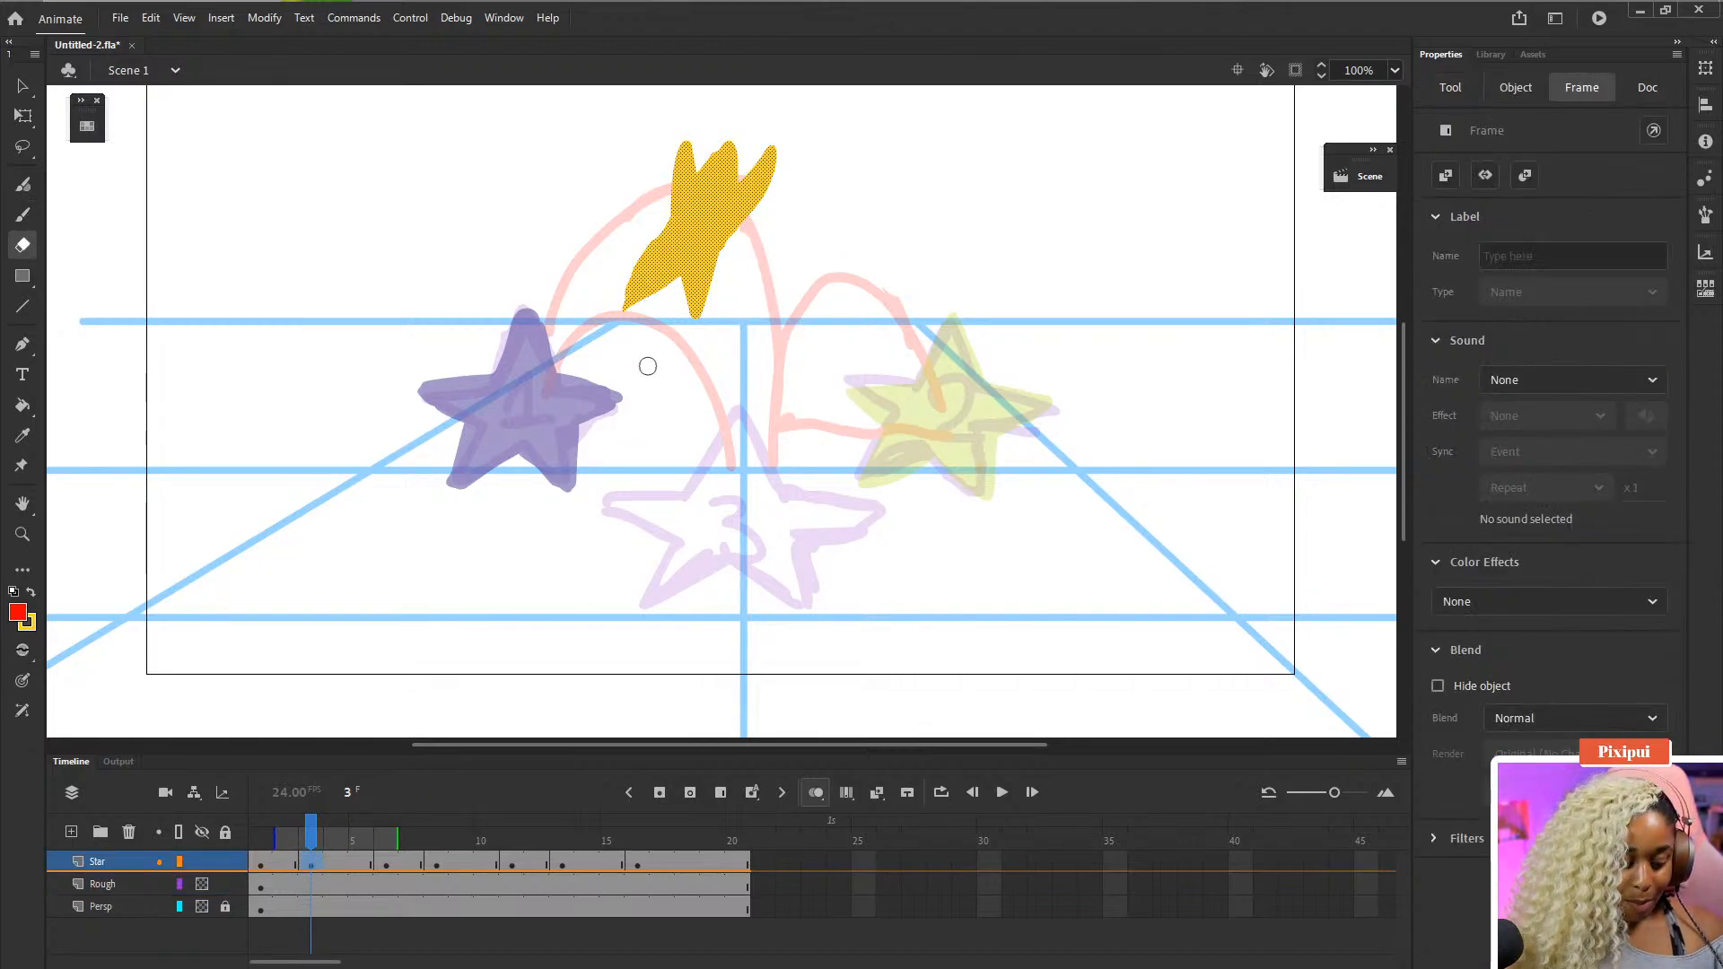
key("q")
key("Left")
key("Left")
key("Left")
key("Left")
key("Left")
key("Left")
key("Left")
key("Left")
key("Left")
key("Left")
key("Left")
key("Left")
key("Left")
key("Left")
key("Left")
key("Left")
key("Left")
key("Left")
key("Left")
key("Left")
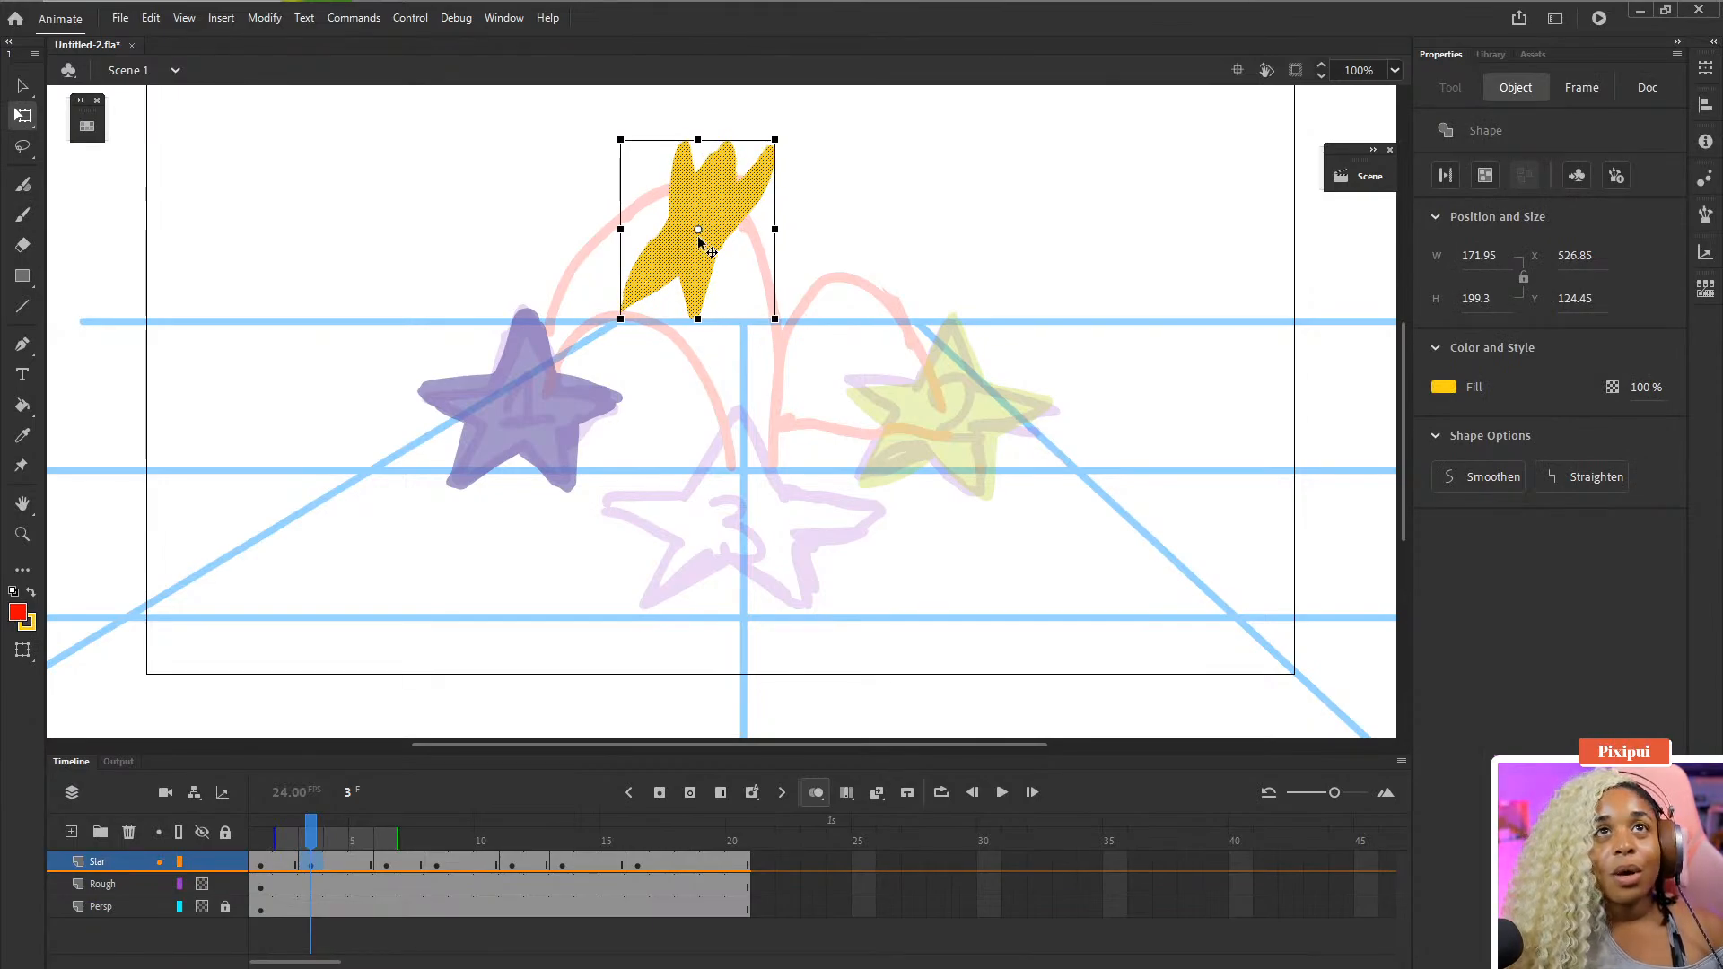
key("Up")
key("Up")
key("Left")
key("Left")
key("Left")
key("Left")
key("Left")
key("Left")
key("Left")
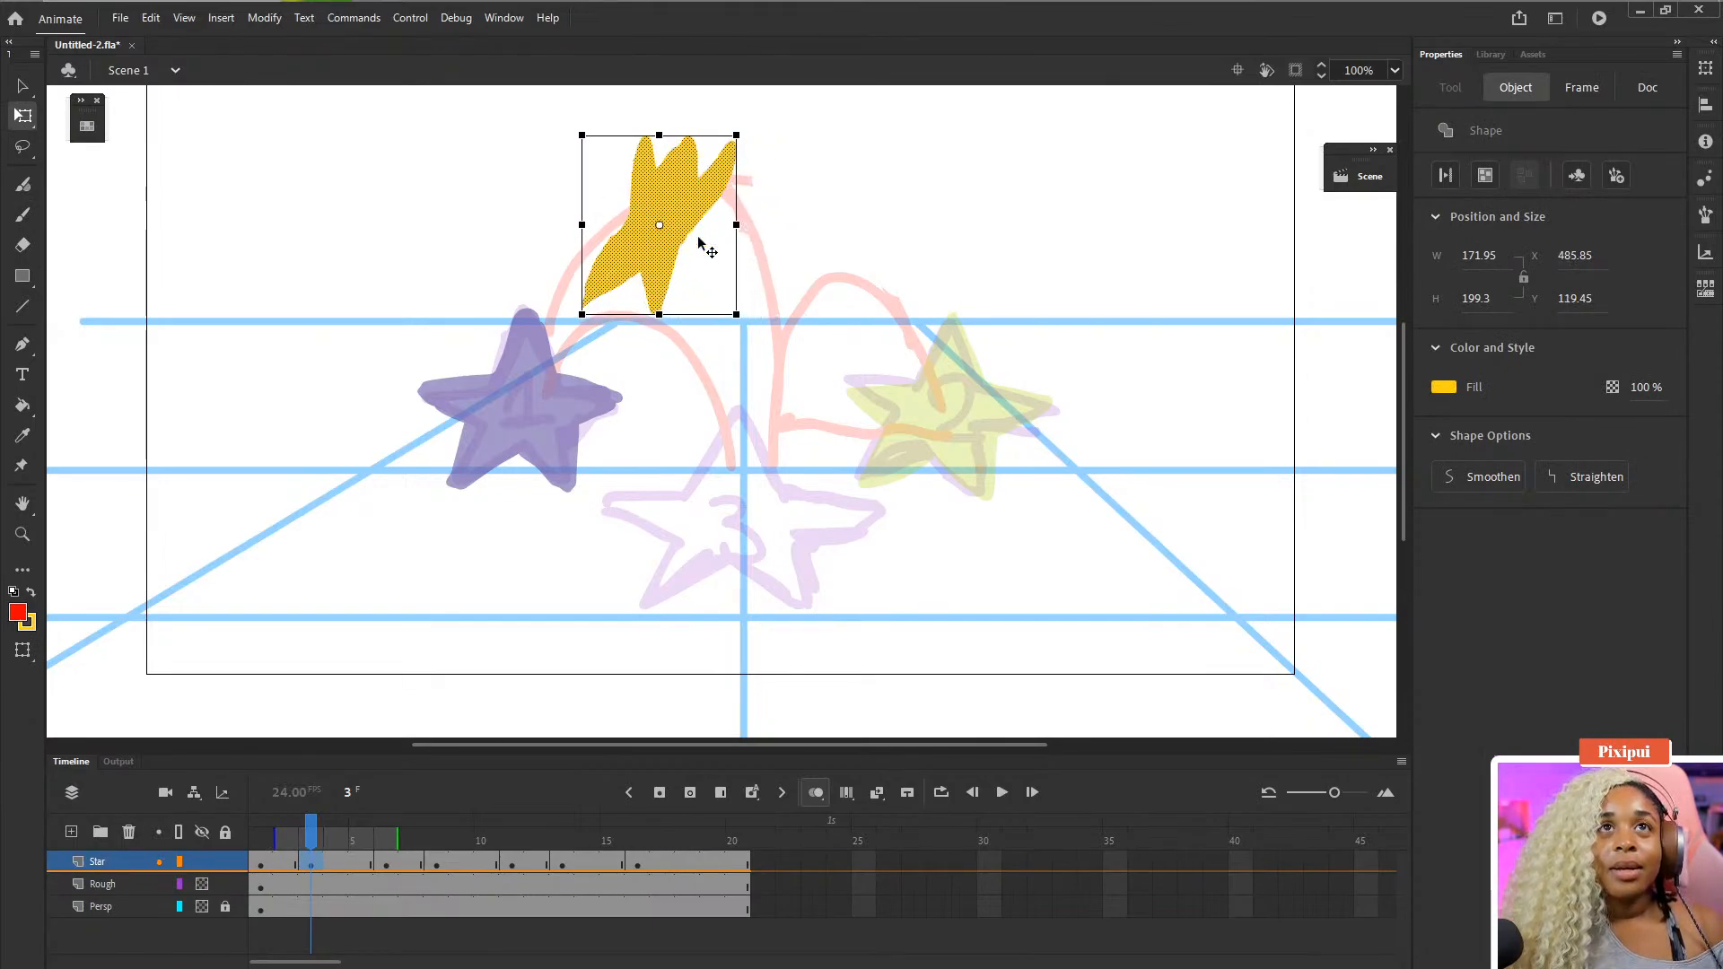
key("Up")
key("Up")
key("Up")
key("Up")
key("Up")
key("Up")
key("Up")
key("Up")
key("Up")
key("Up")
key("Up")
key("Up")
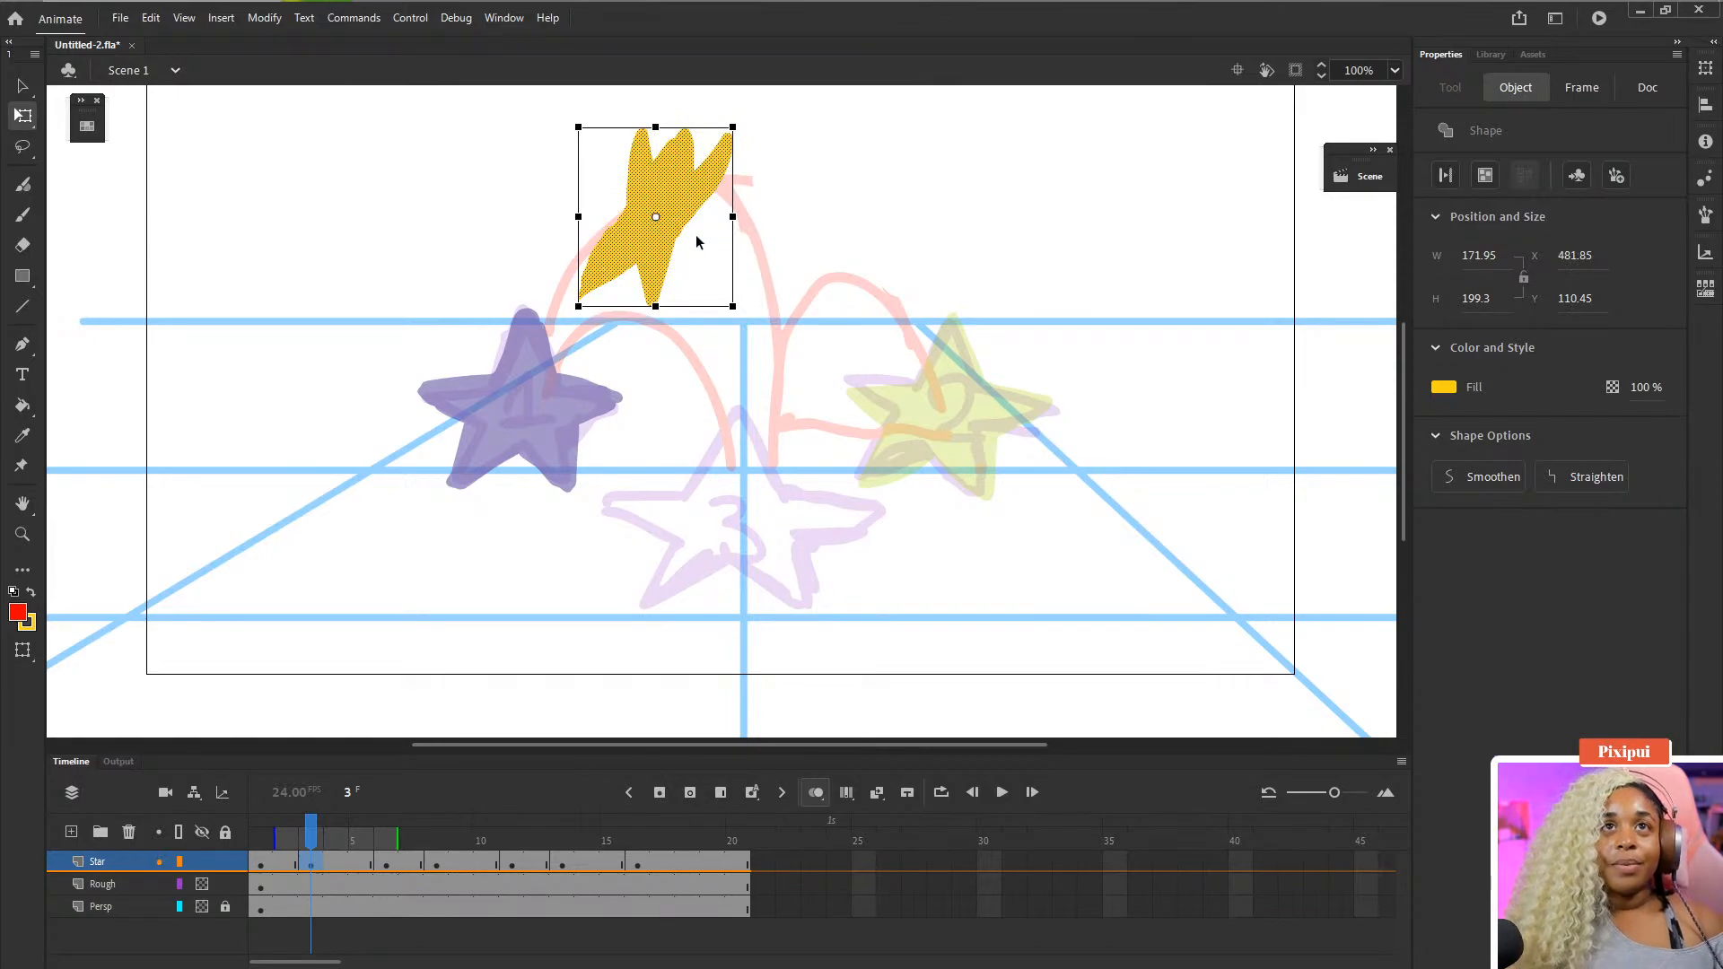
- Insert an extra frame at frame 5 on the Star layer to lengthen the timing
scroll(359, 937, "right", 5)
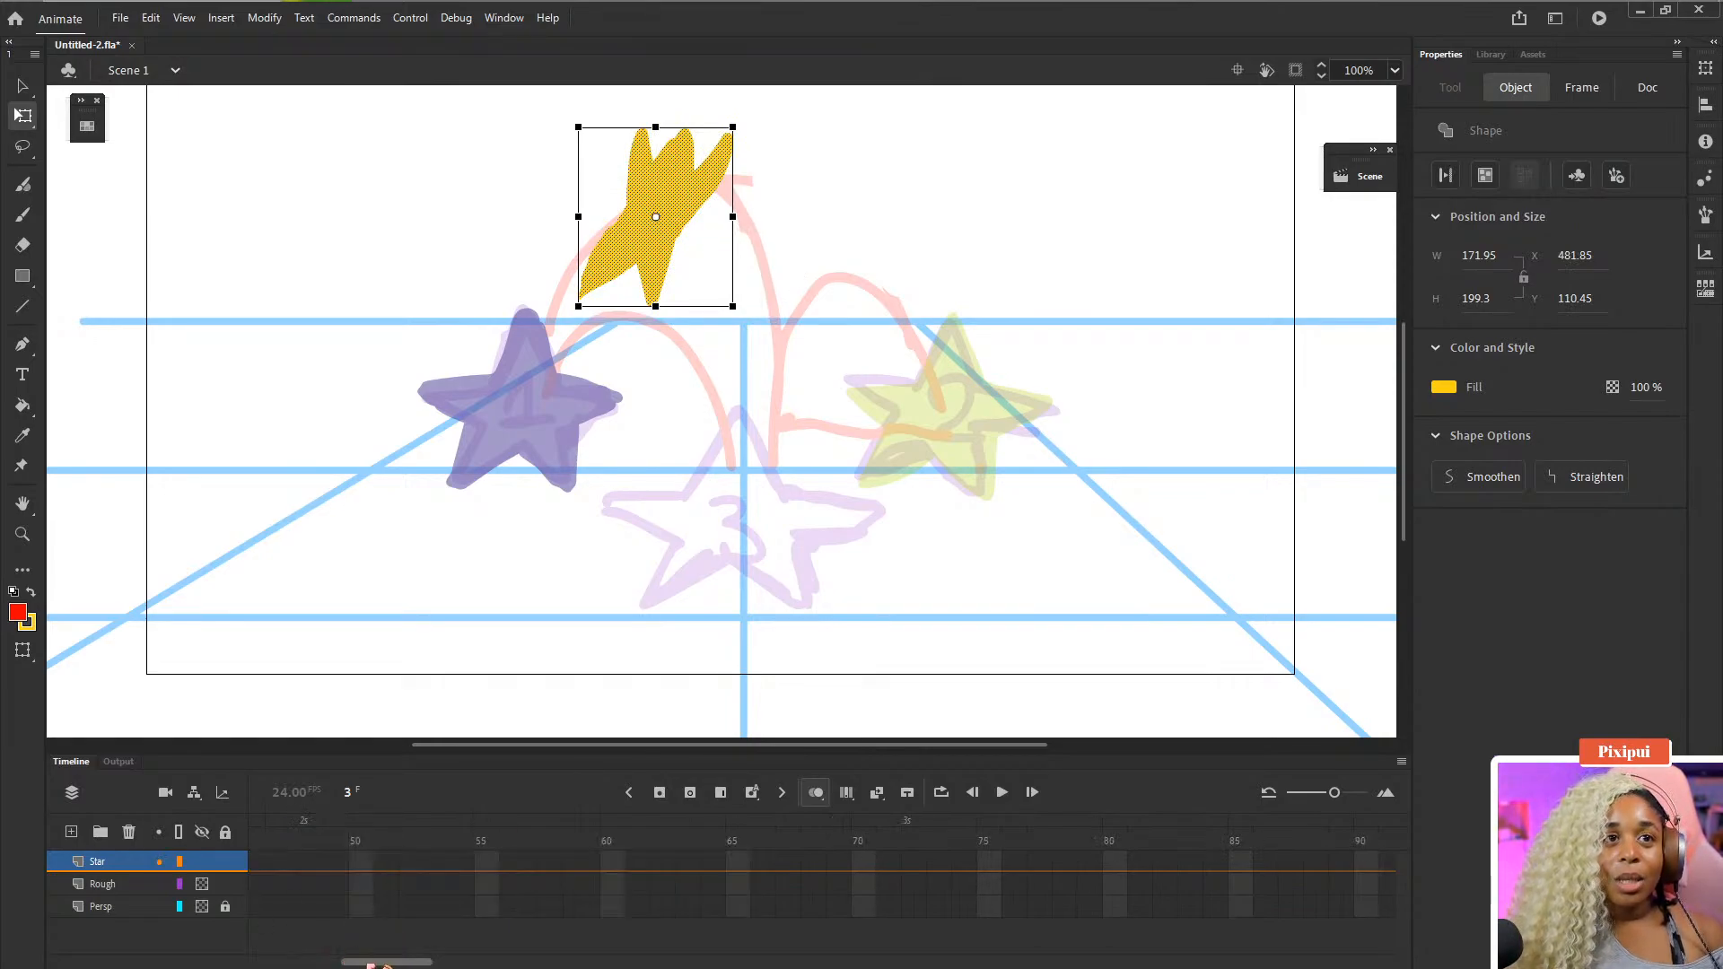
scroll(363, 938, "left", 5)
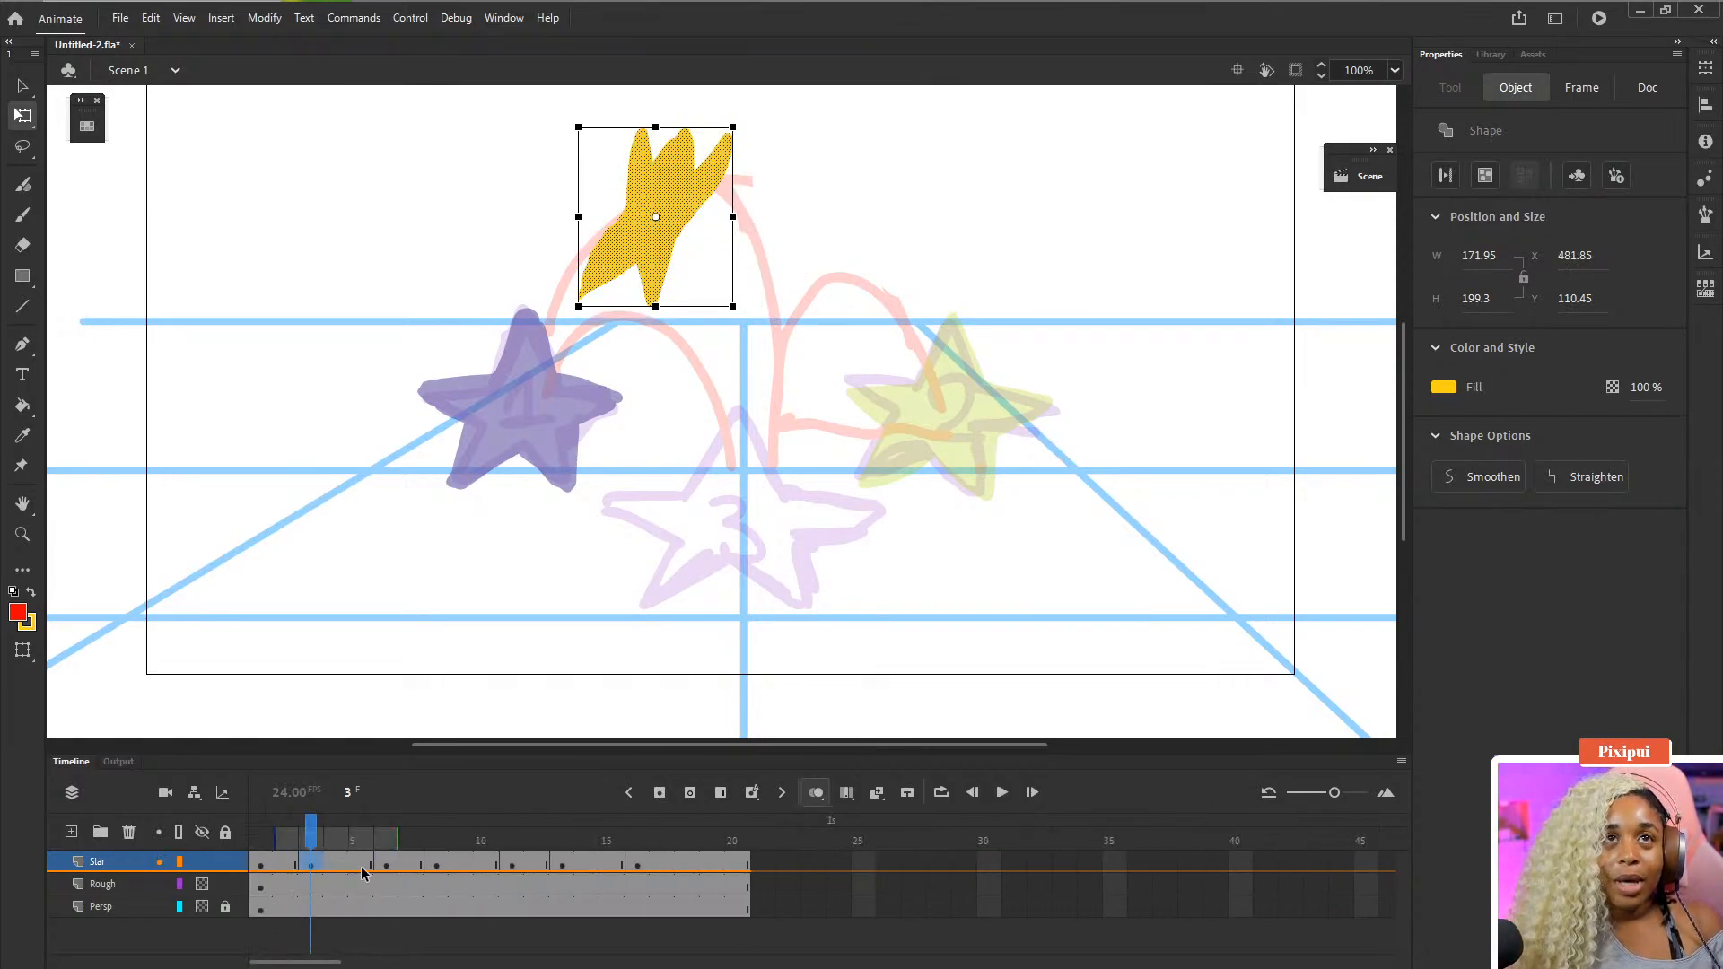
left_click(361, 864)
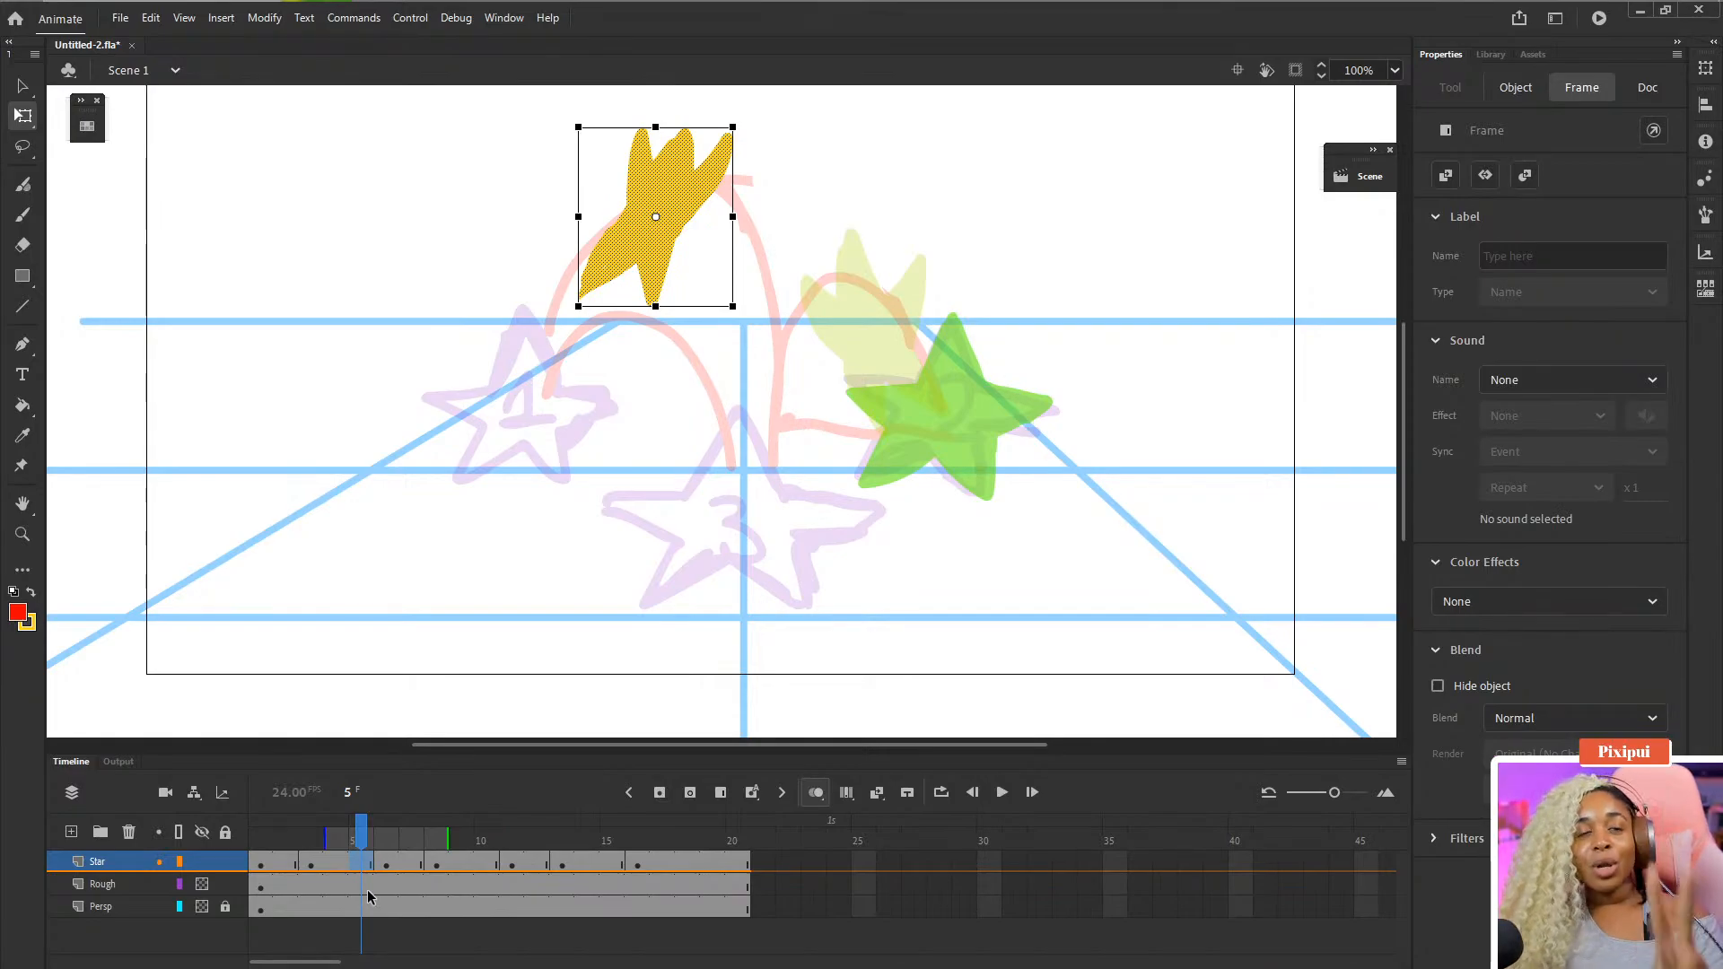
left_click(271, 866)
left_click(292, 866)
left_click(328, 868)
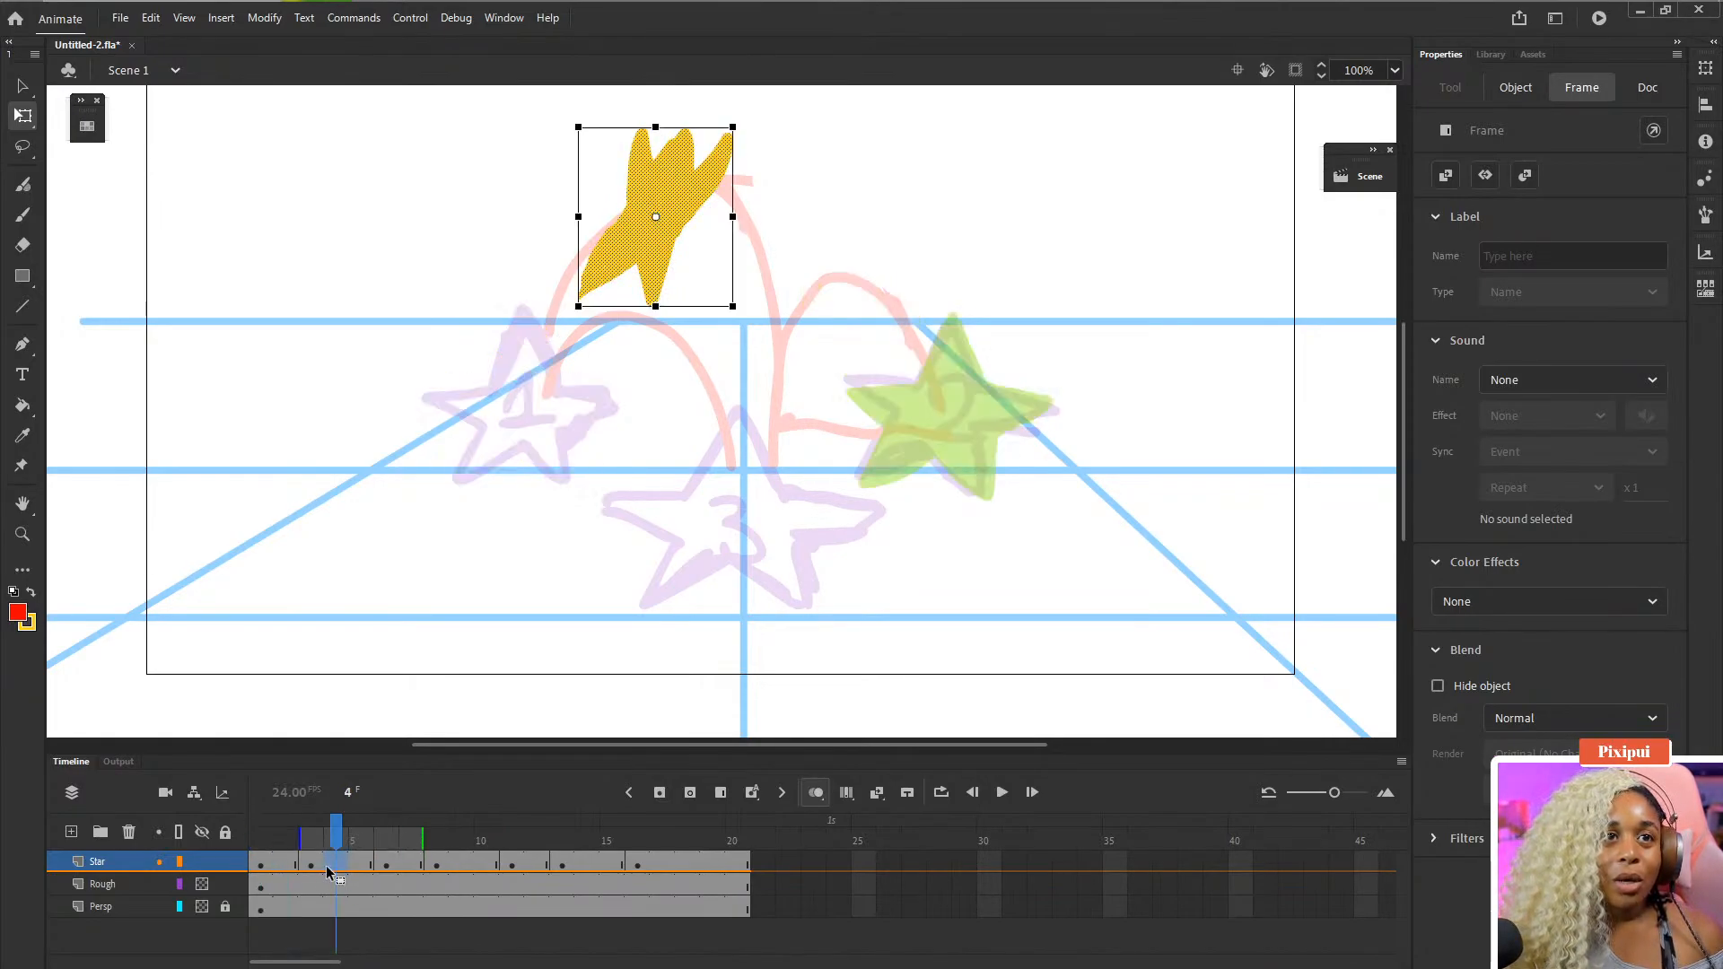
left_click(357, 867)
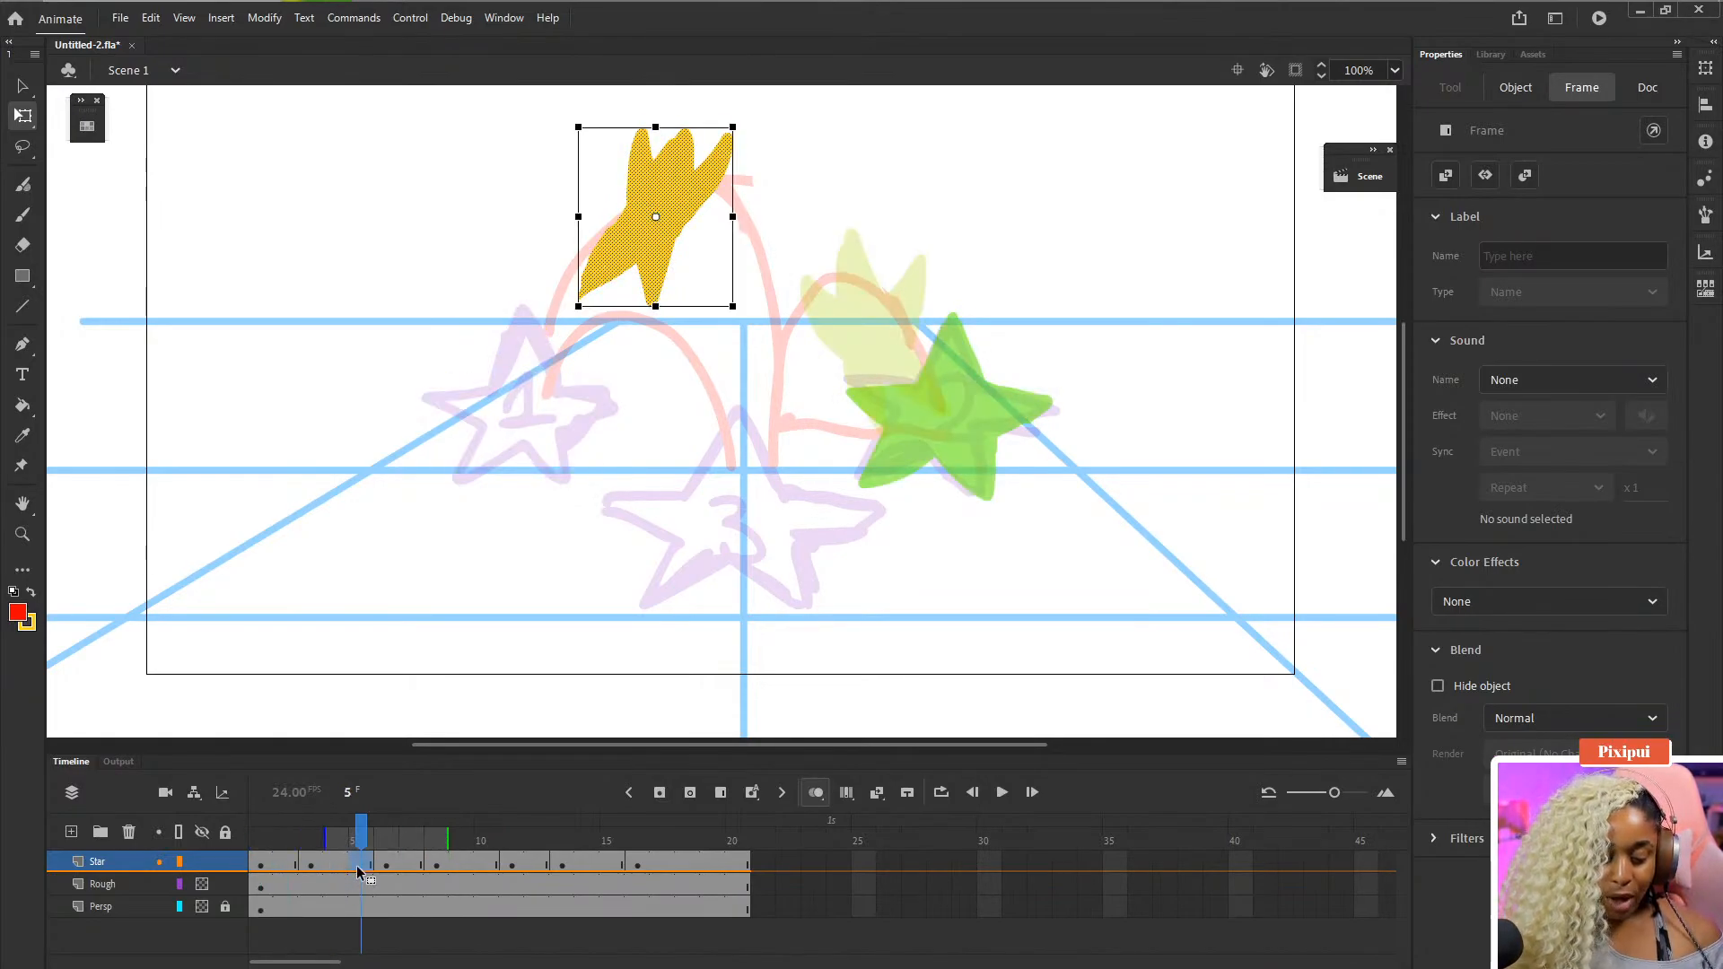
left_click(357, 867)
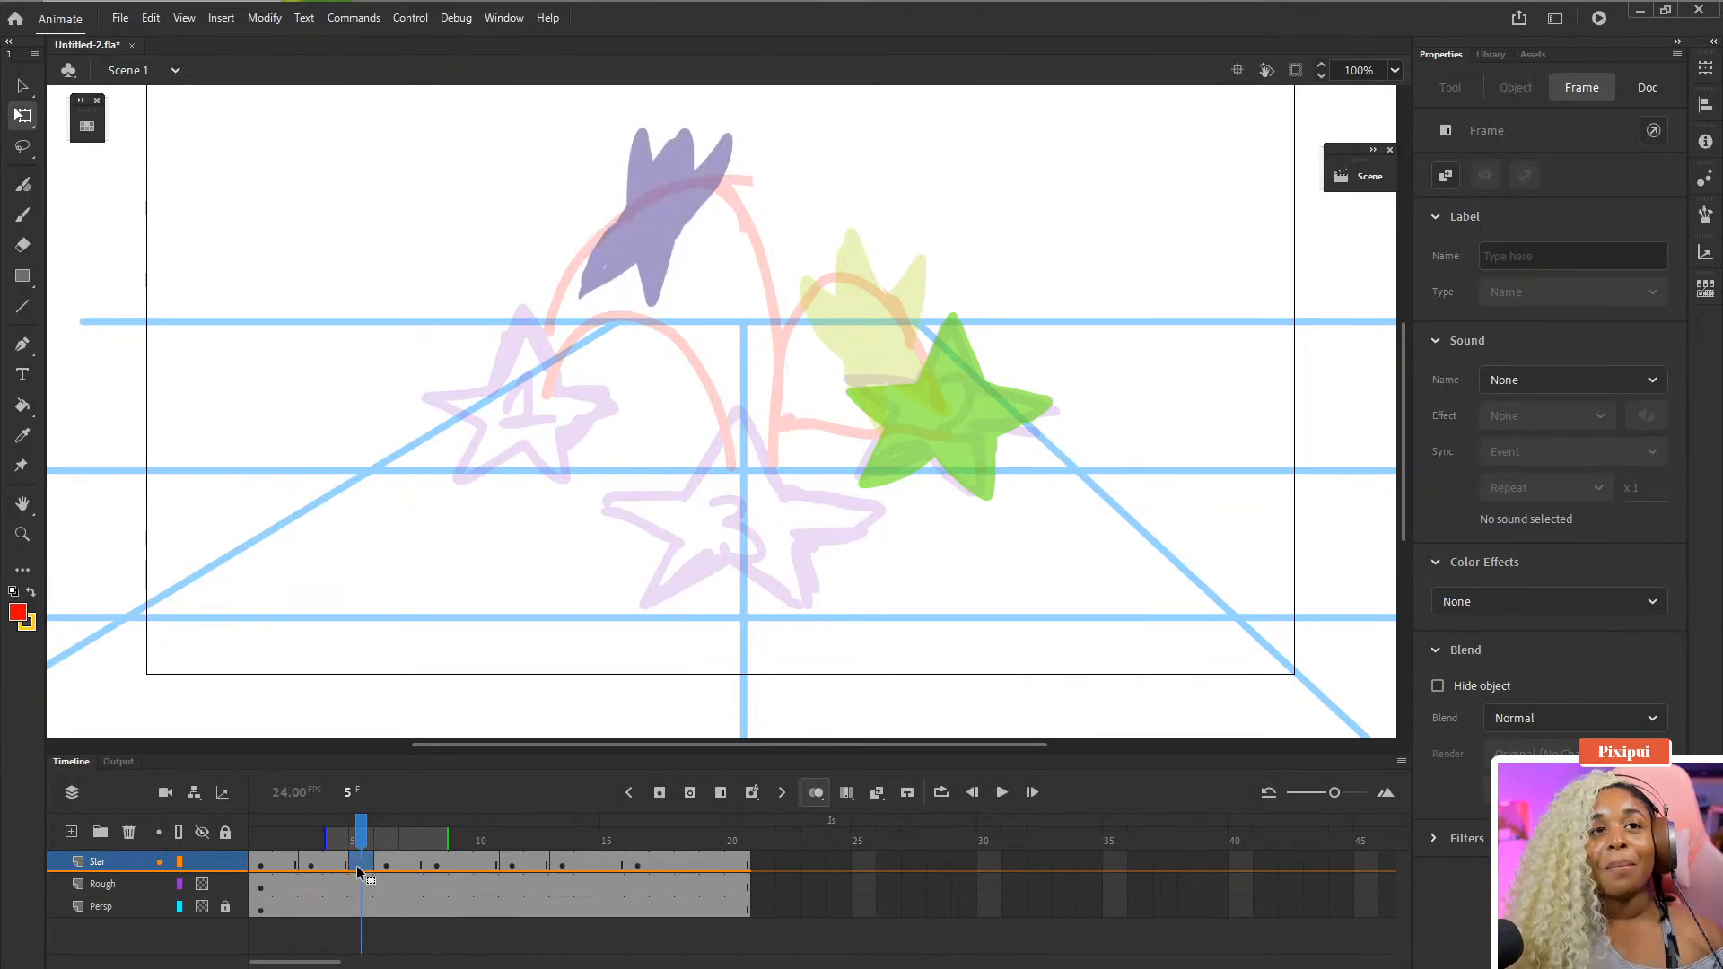
key("F5")
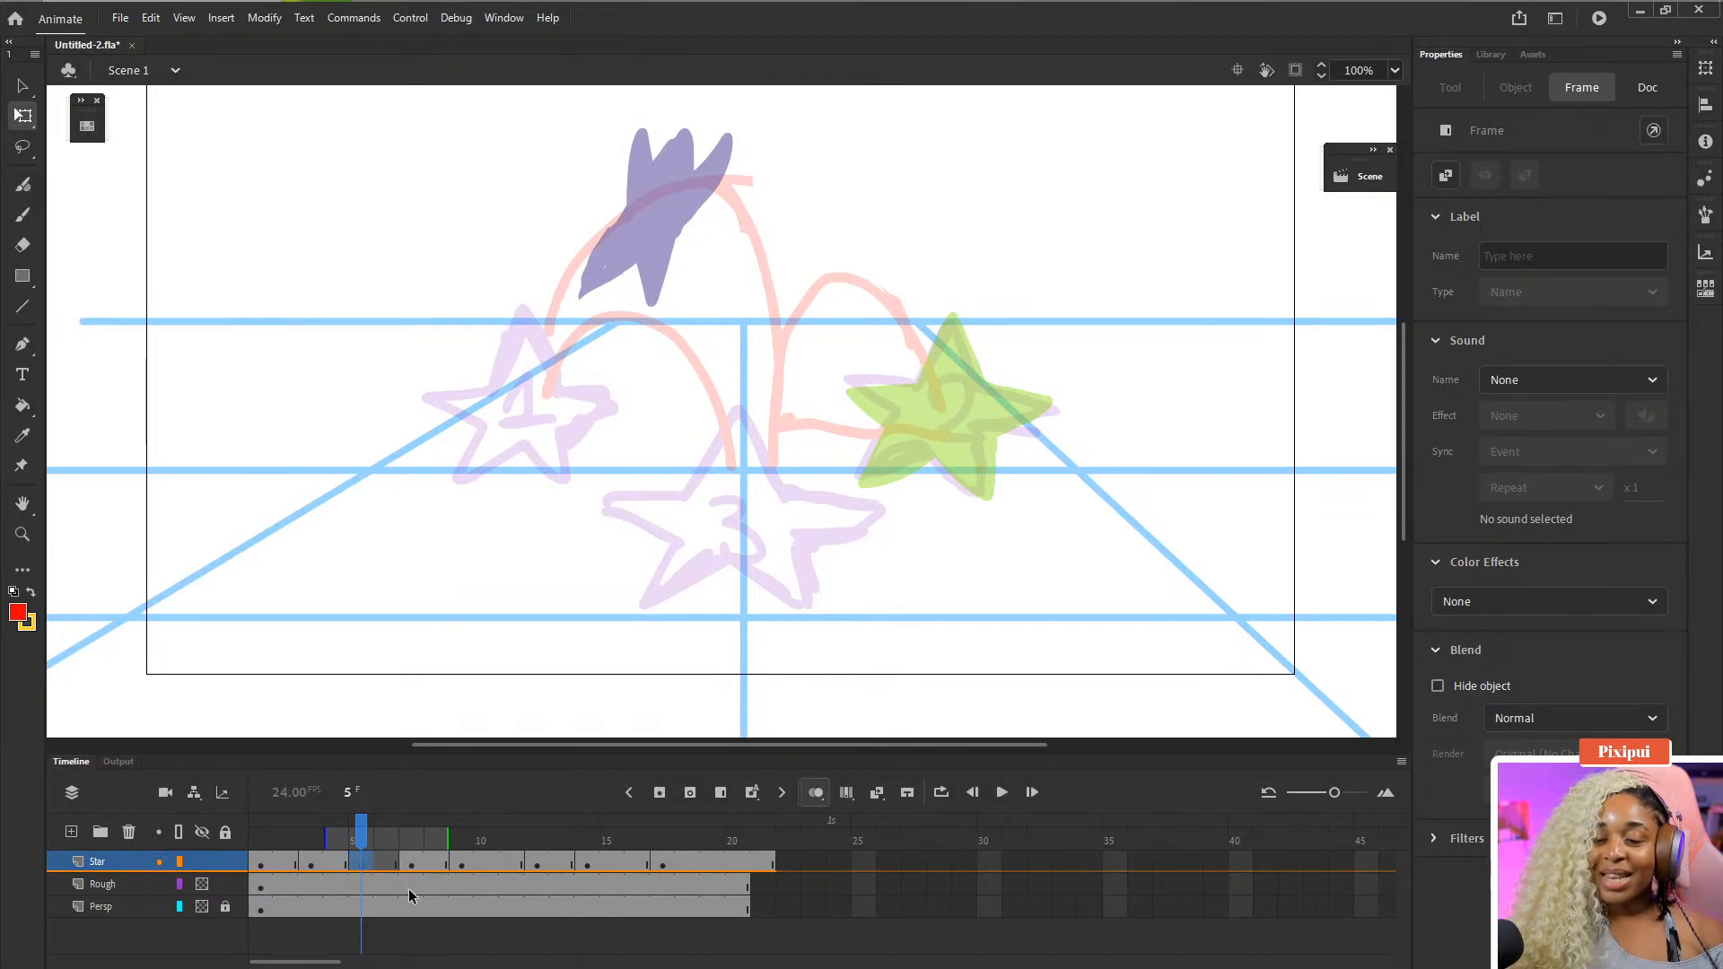
- Insert a frame on the Rough and Persp layers so they extend to match the Star layer
left_click_drag(555, 888, 558, 905)
key("F5")
left_click(406, 941)
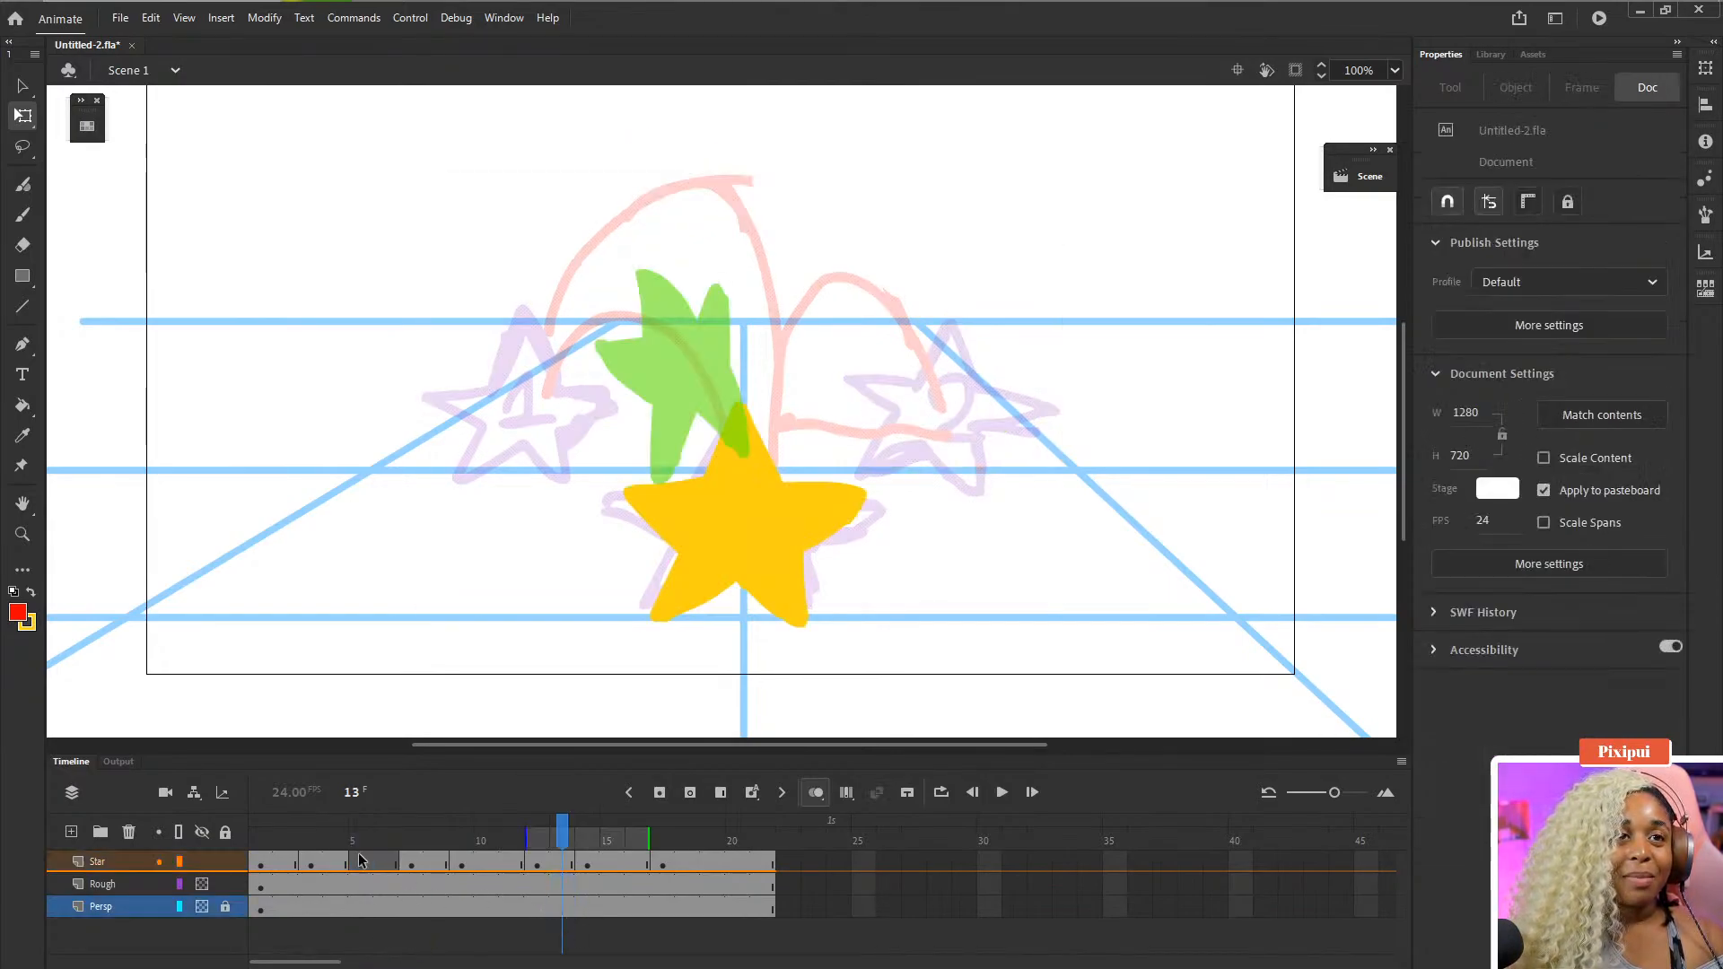
- Scrub through frames 2 to 5 of the Star layer and save the document
left_click(359, 859)
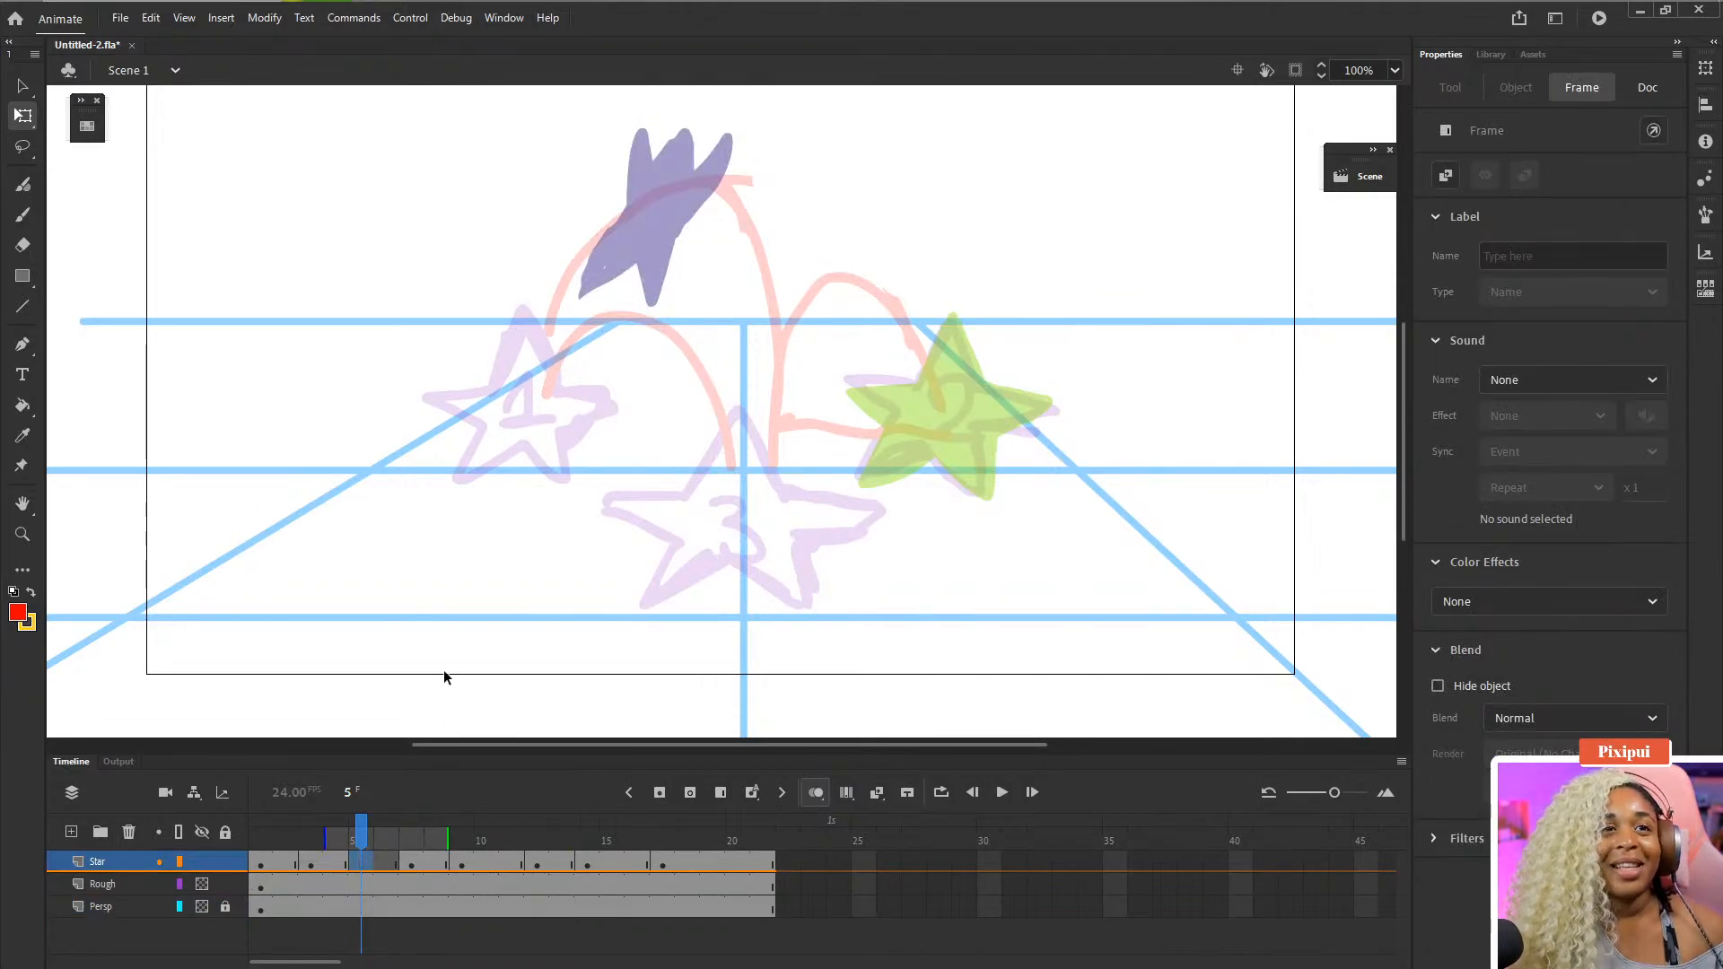
left_click(312, 864)
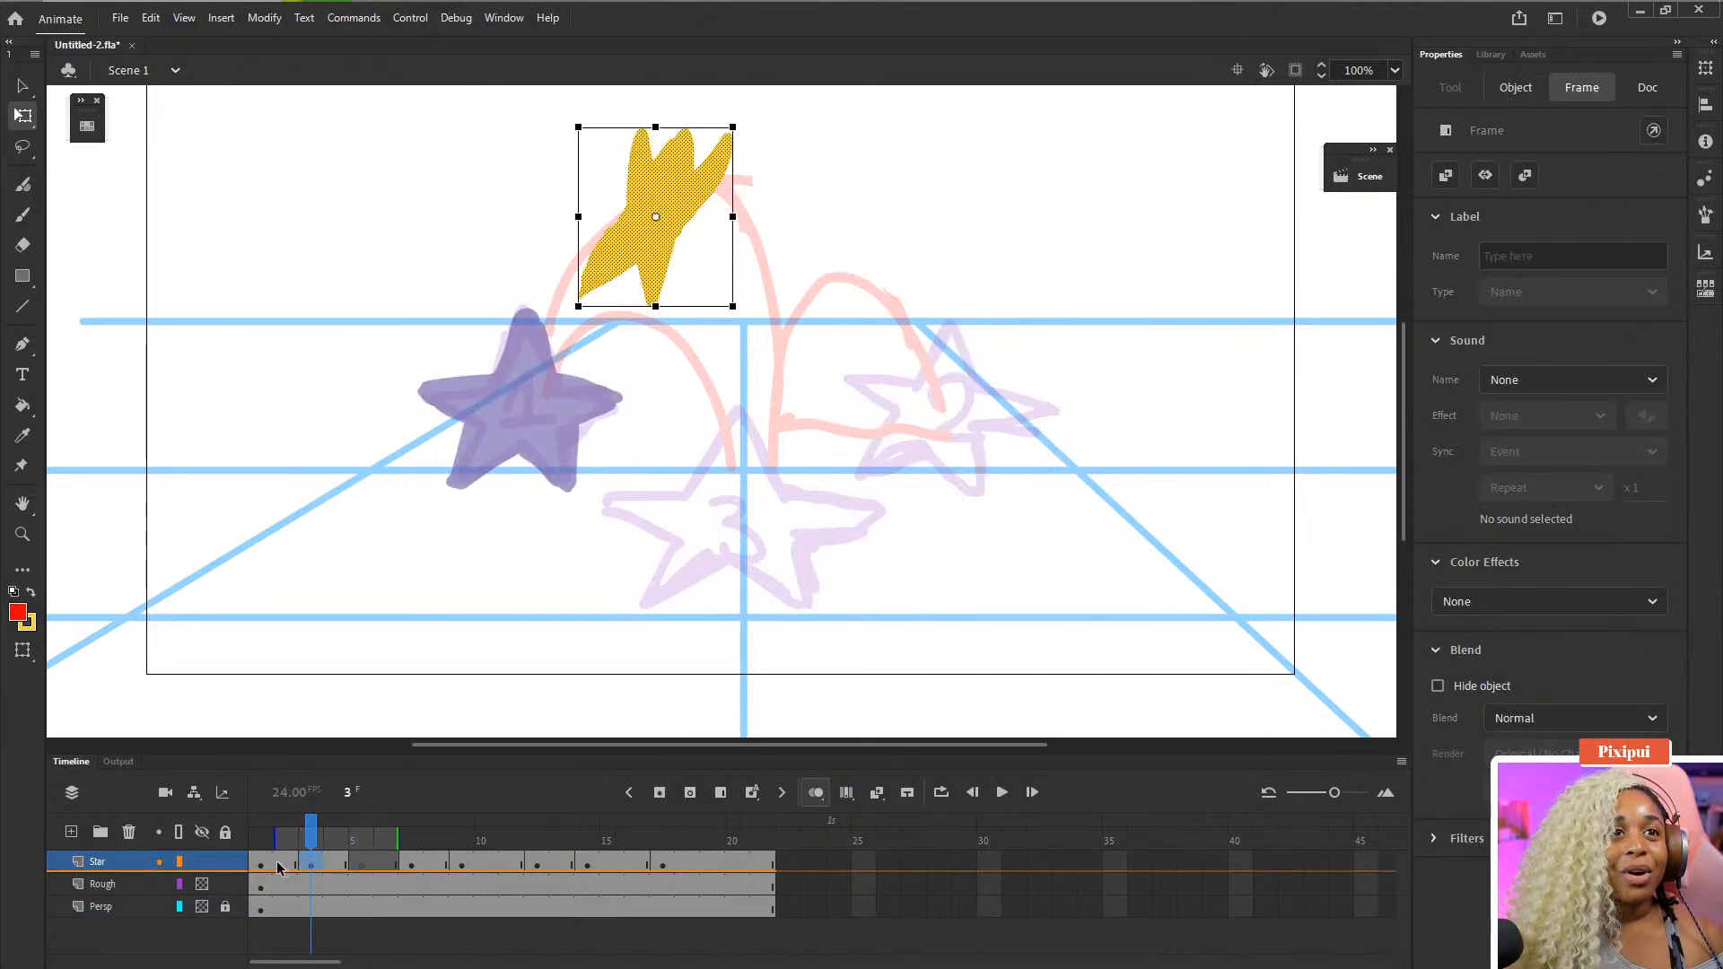
left_click(285, 864)
left_click(312, 865)
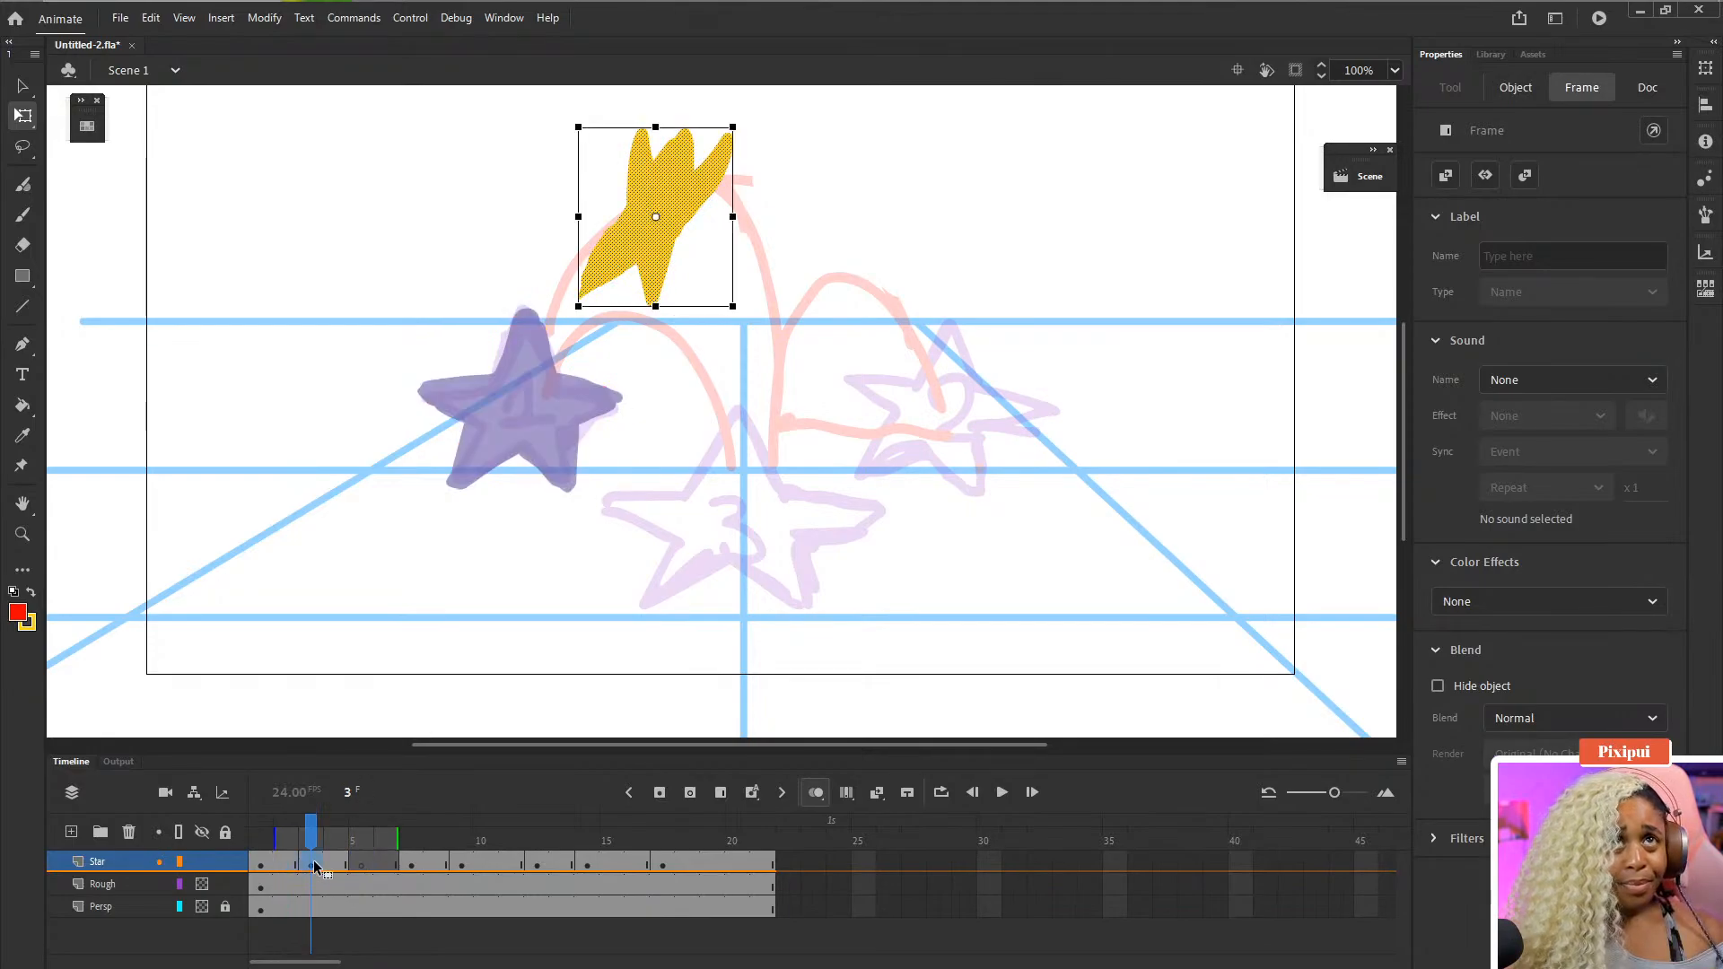
left_click(362, 866)
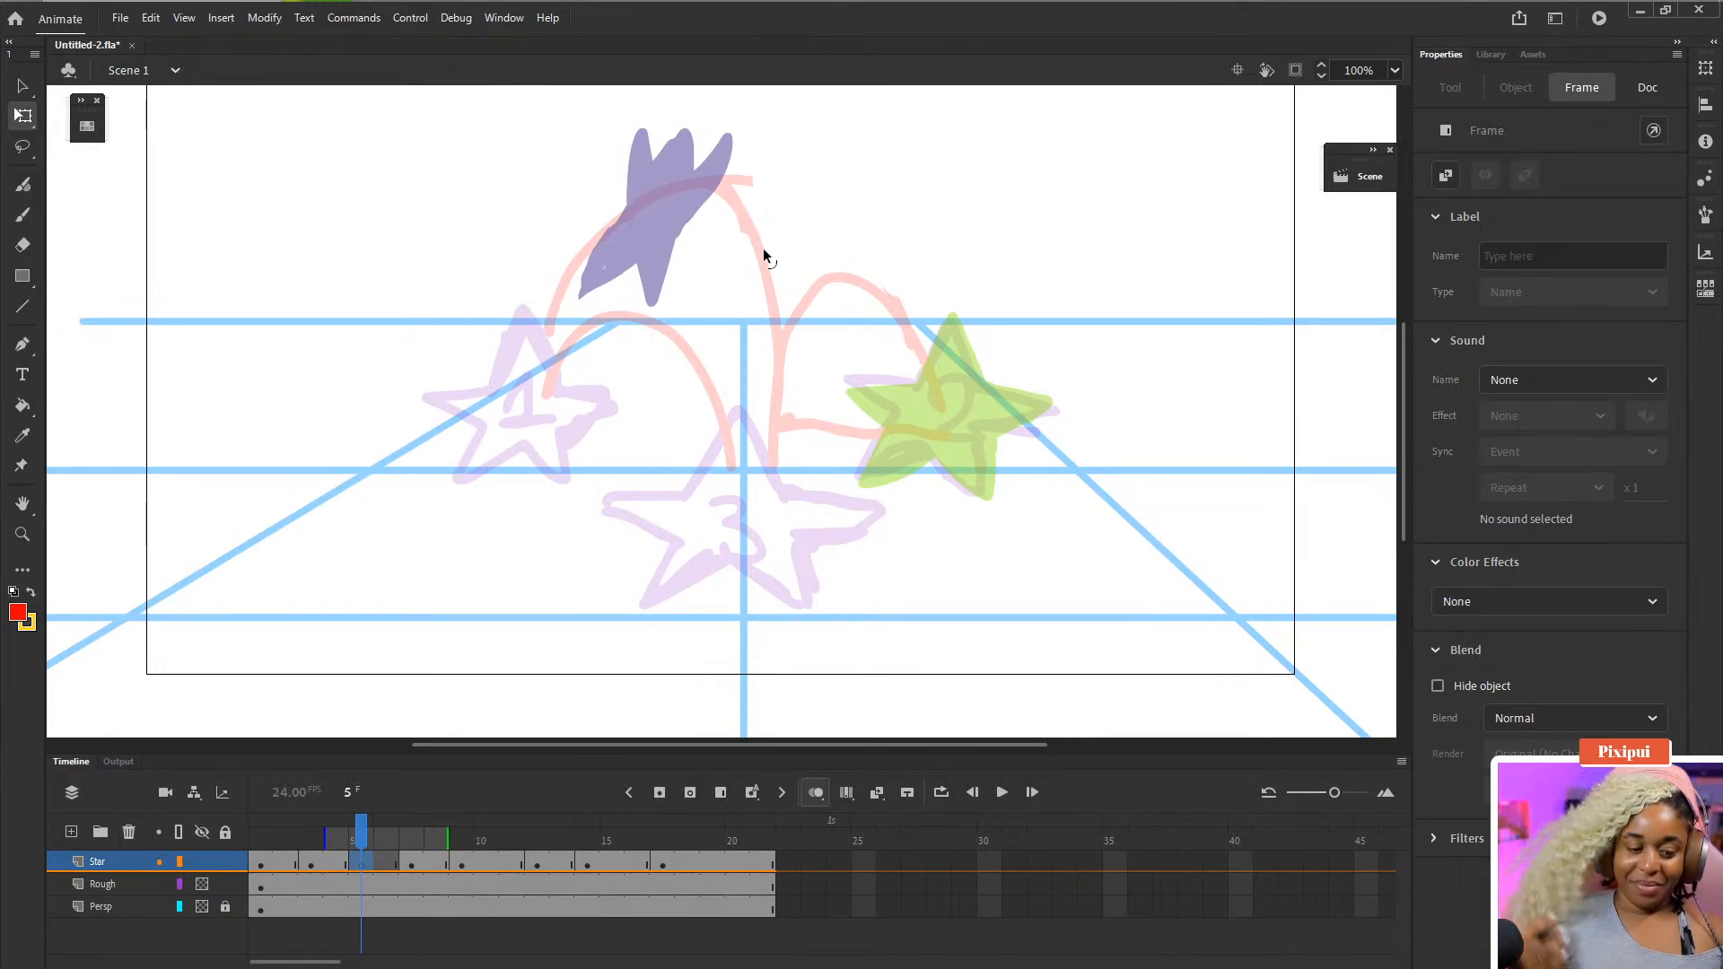
key("b")
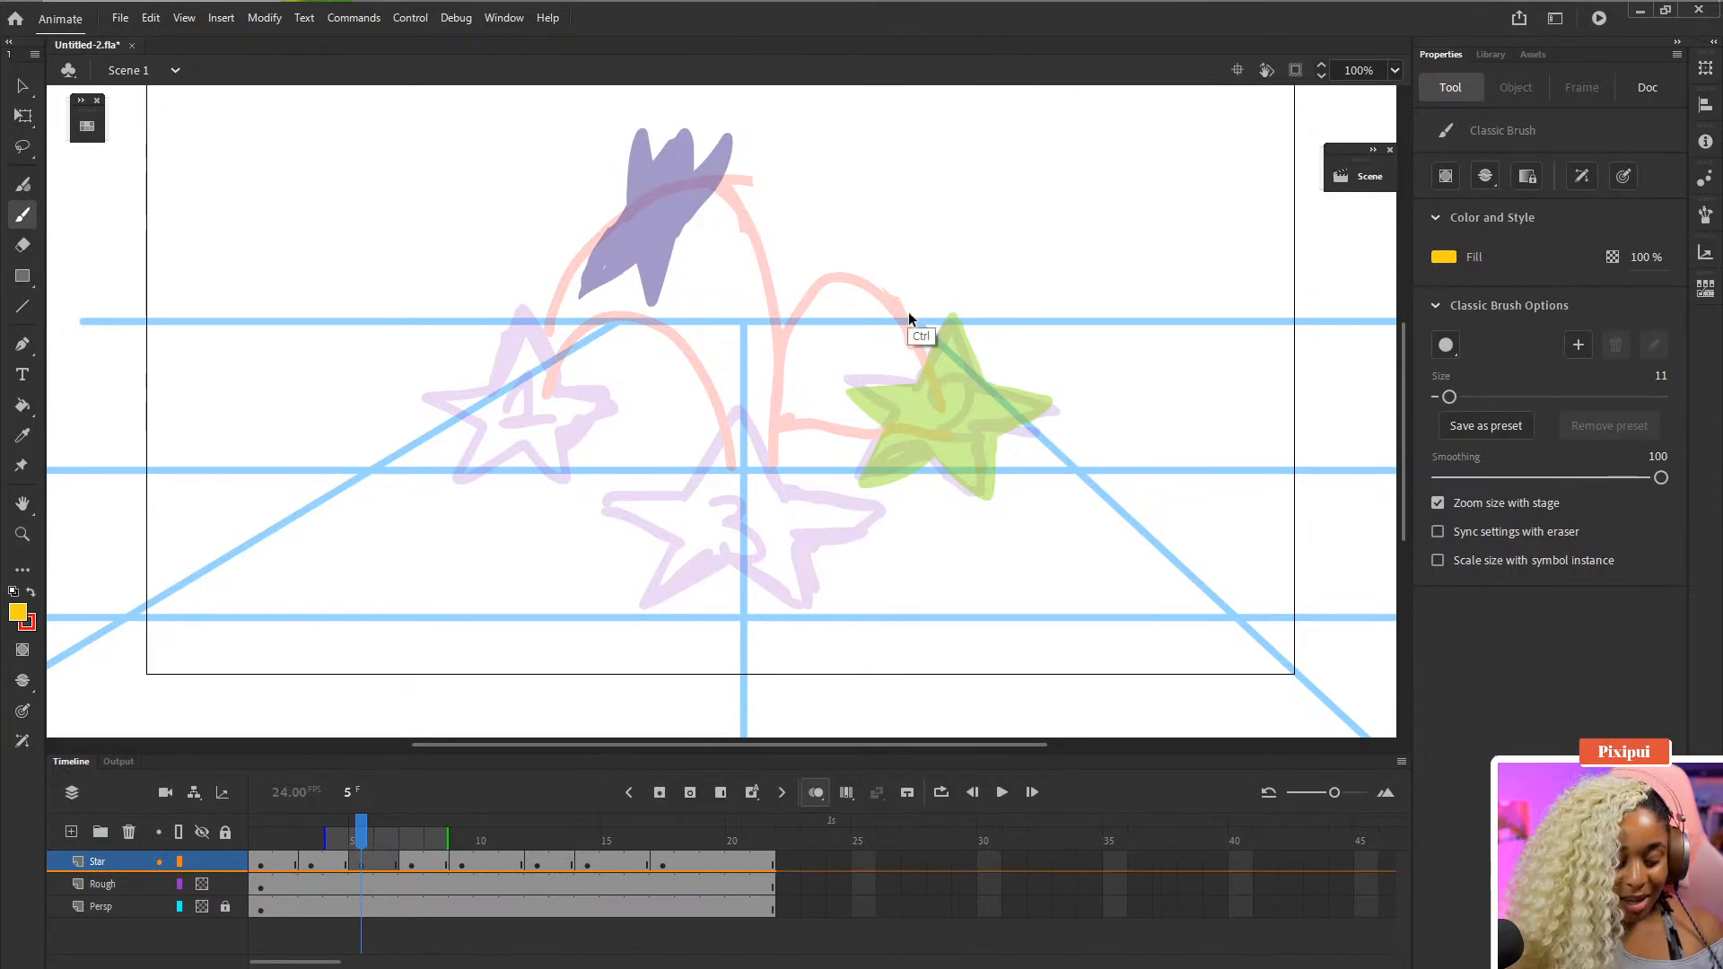
key("ctrl+s")
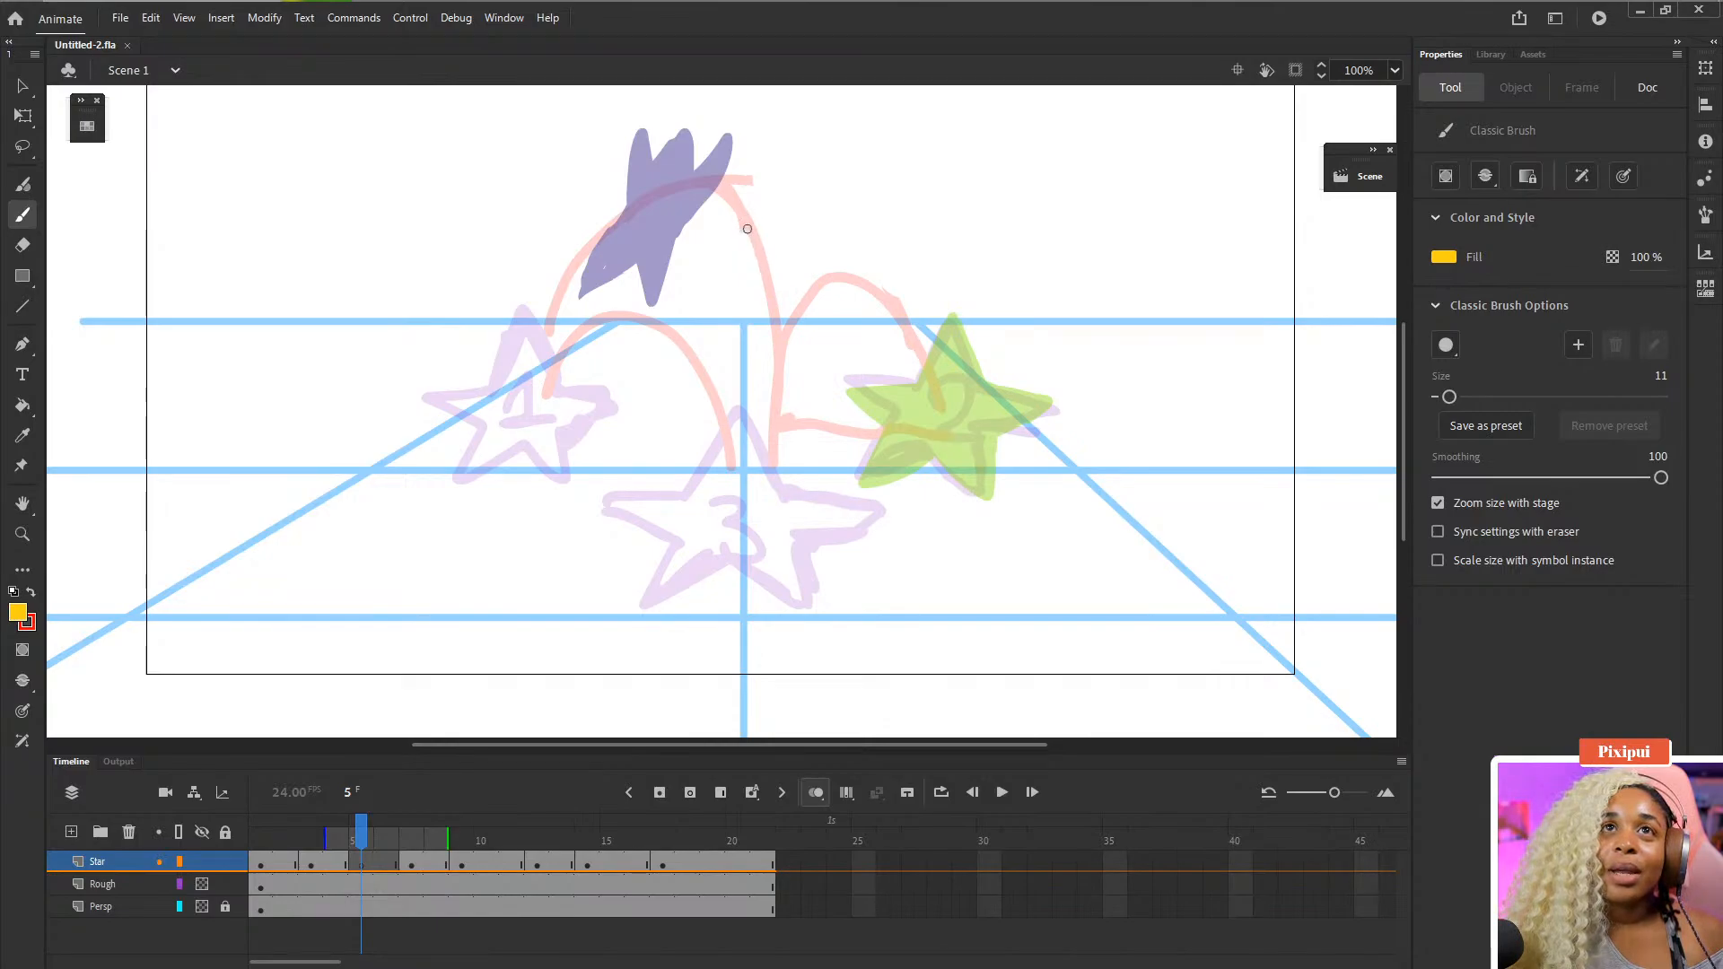
- Try brushing a yellow outline stroke for a new star at frame 5
left_click_drag(747, 225, 765, 279)
key("ctrl+z")
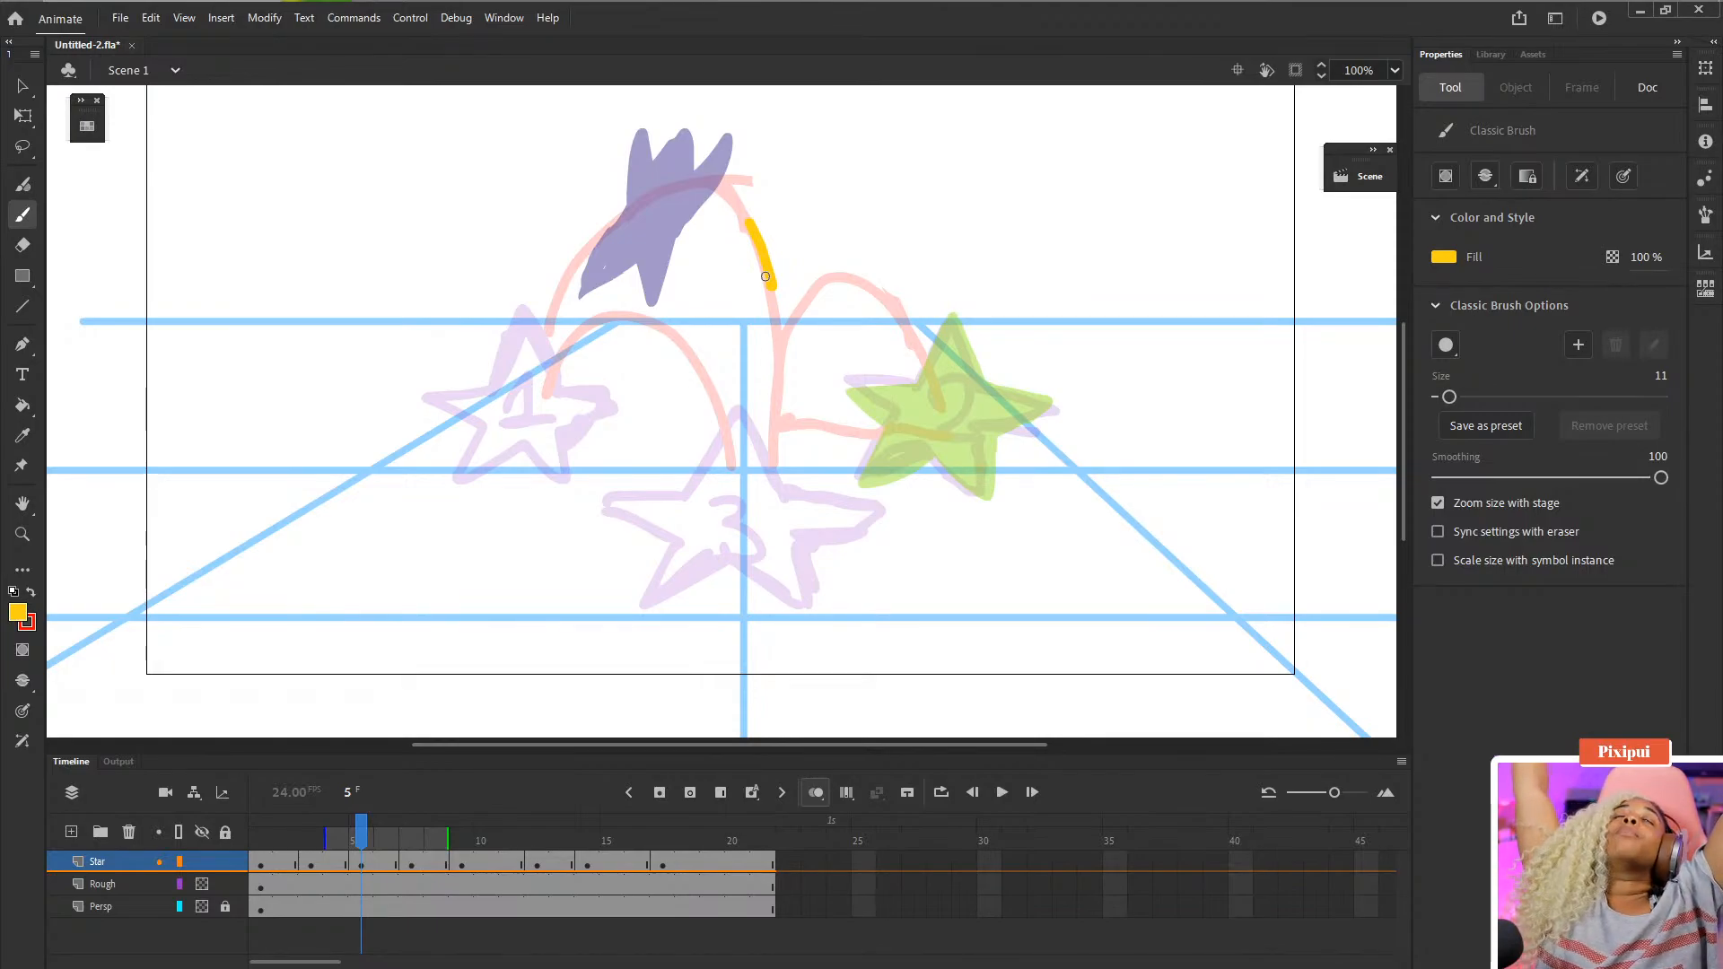
key("ctrl+z")
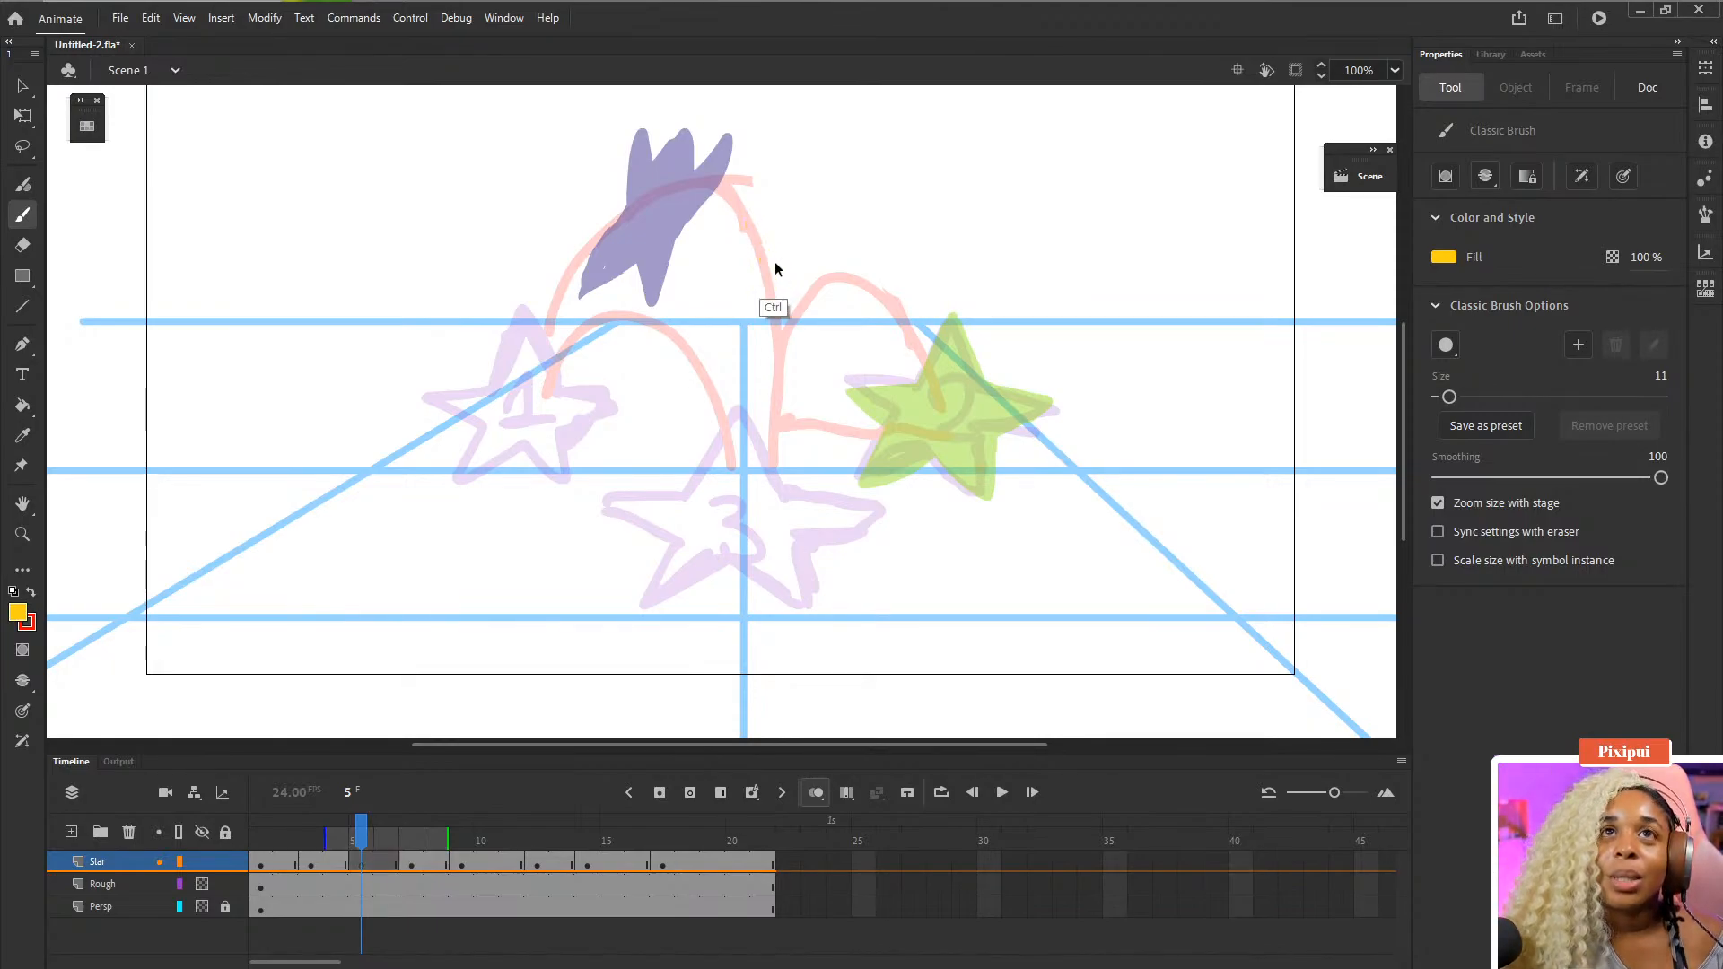
- Brush a yellow star outline at frame 5 on the arc between the purple star and the green star
left_click_drag(747, 226, 771, 330)
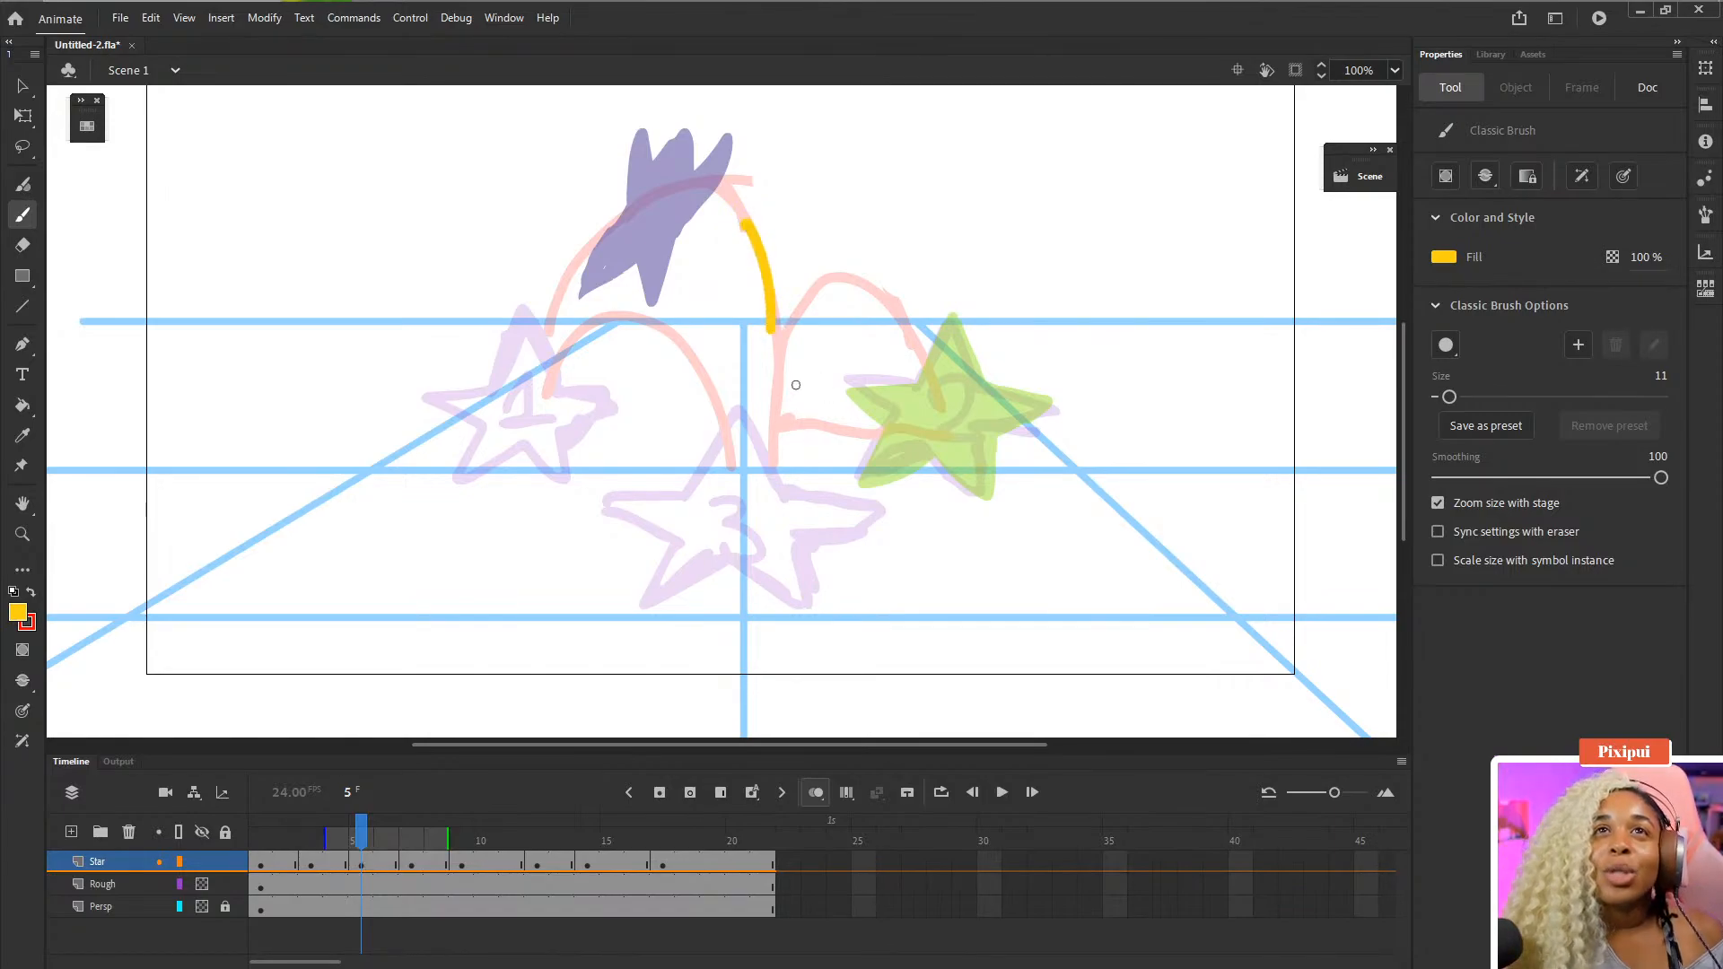
left_click_drag(748, 307, 764, 375)
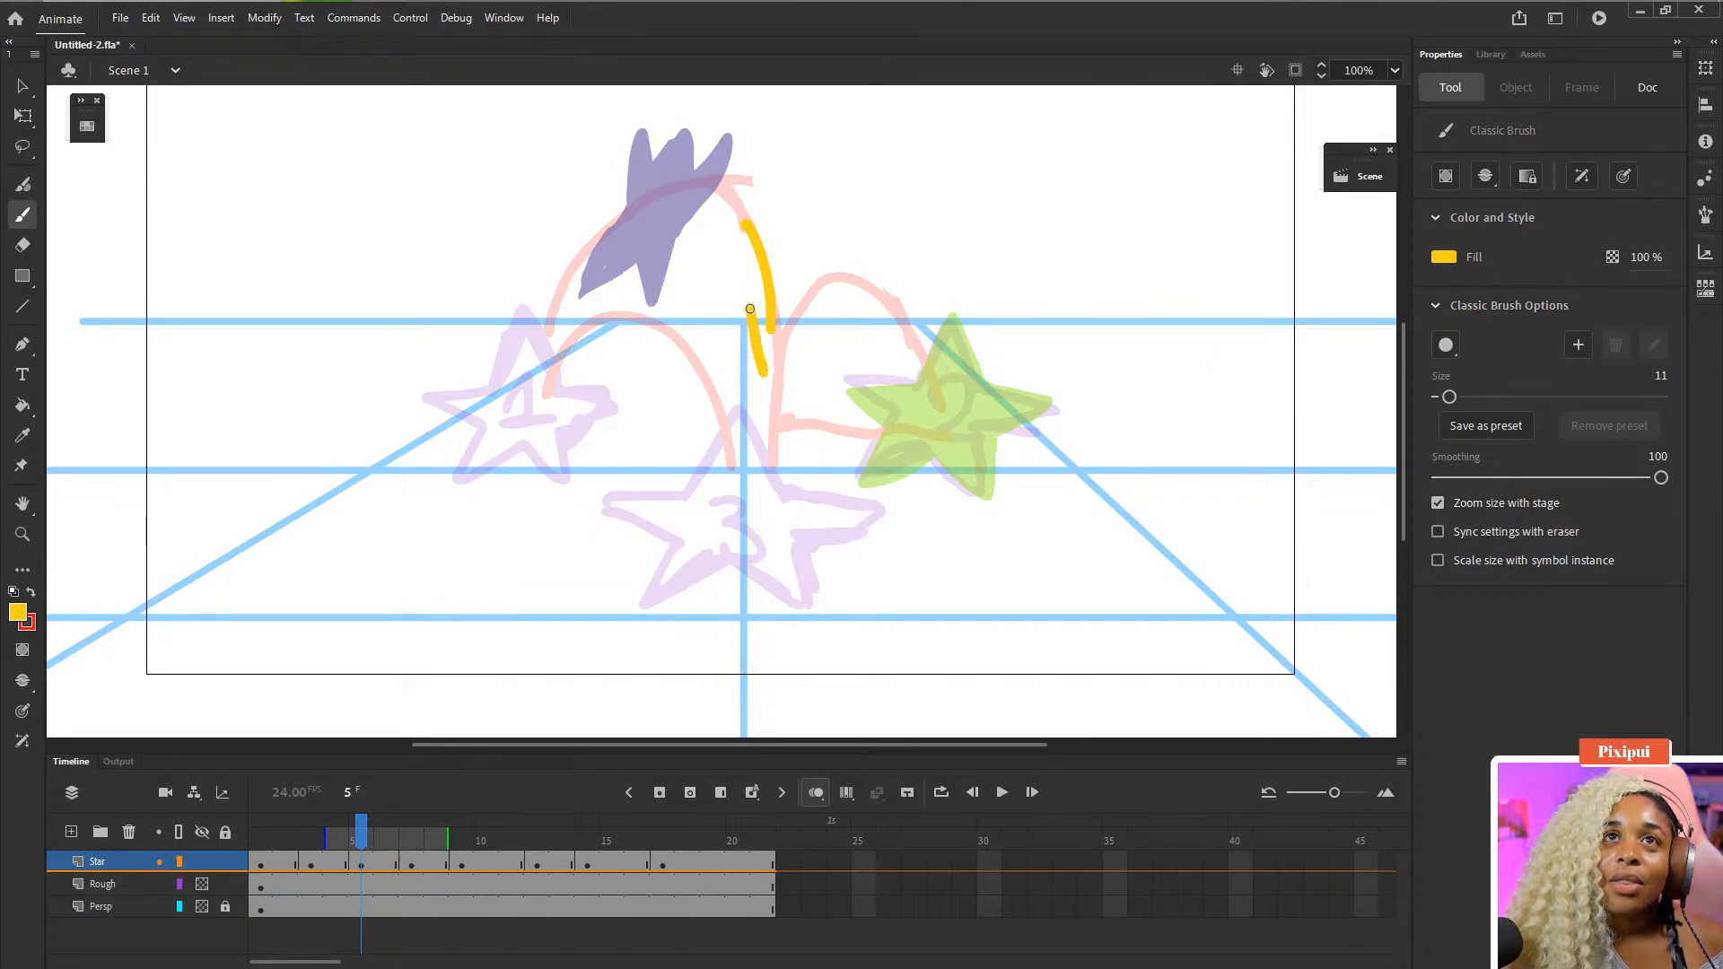
left_click_drag(798, 303, 786, 374)
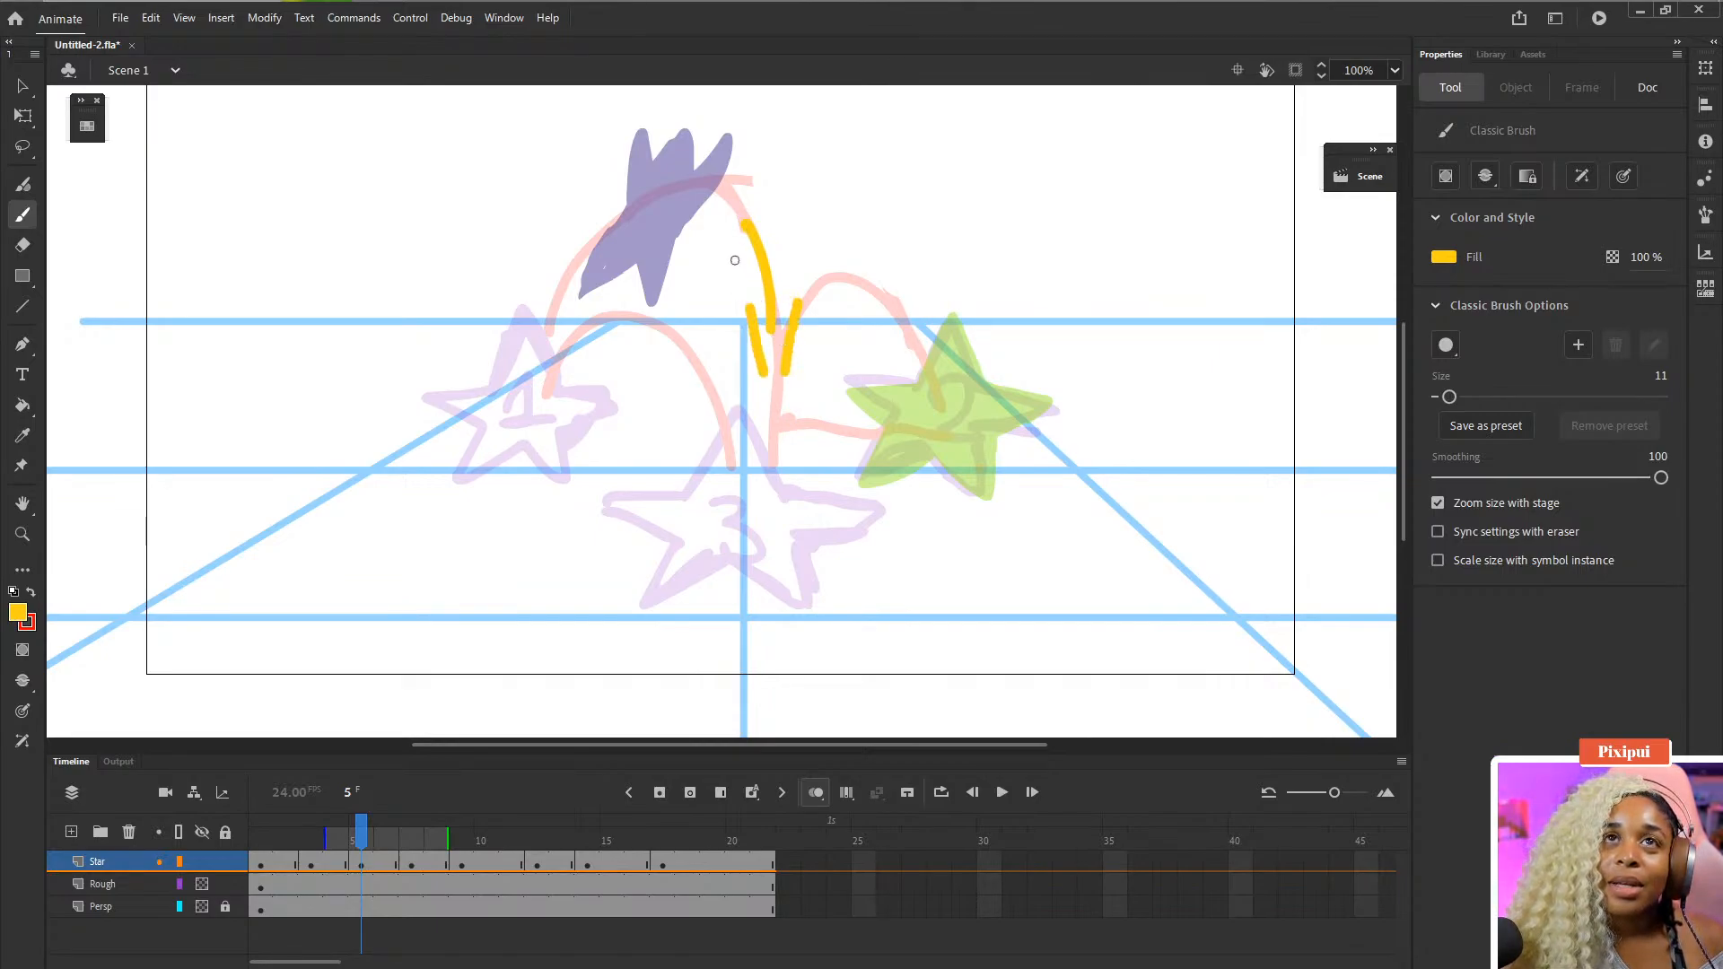
mouse_move(732, 265)
left_mouse_down()
mouse_move(709, 221)
mouse_move(761, 187)
mouse_move(741, 207)
mouse_move(737, 188)
mouse_move(747, 236)
mouse_move(760, 199)
mouse_move(735, 188)
mouse_move(761, 244)
mouse_move(742, 276)
mouse_move(771, 310)
left_mouse_up()
mouse_move(781, 235)
left_mouse_down()
mouse_move(797, 307)
mouse_move(785, 287)
left_mouse_up()
- Fill the frame 5 star with yellow using the Paint Bucket and erase stray edges around it
key("k")
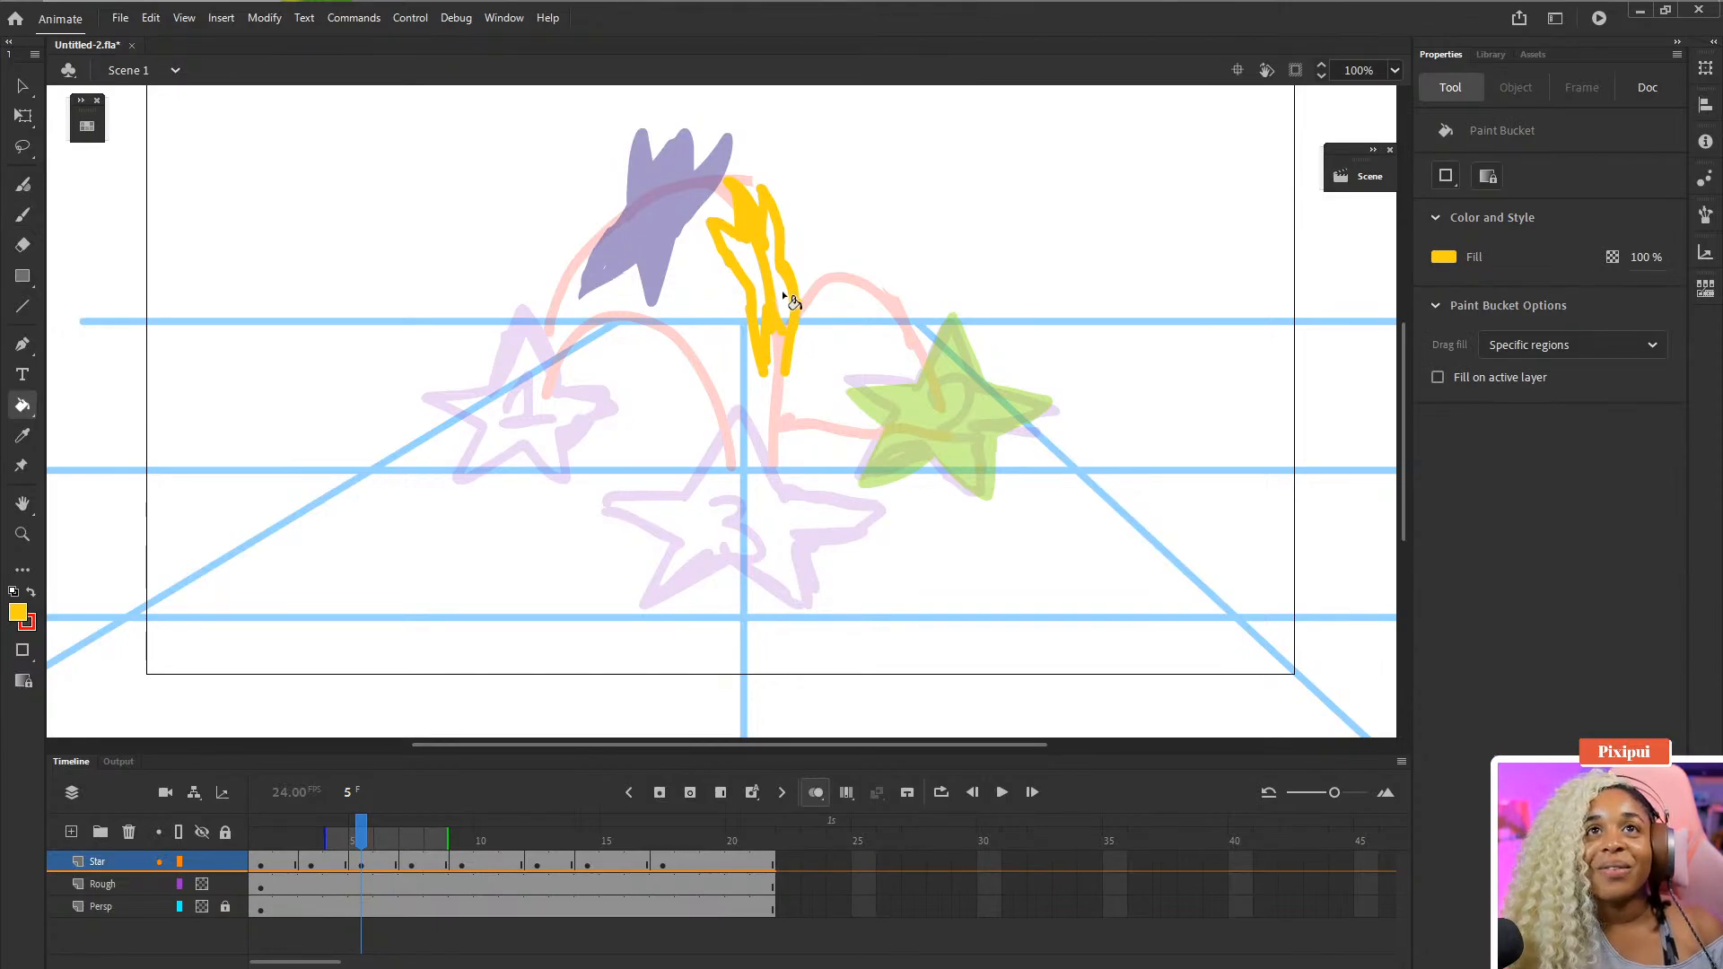
left_click(771, 288)
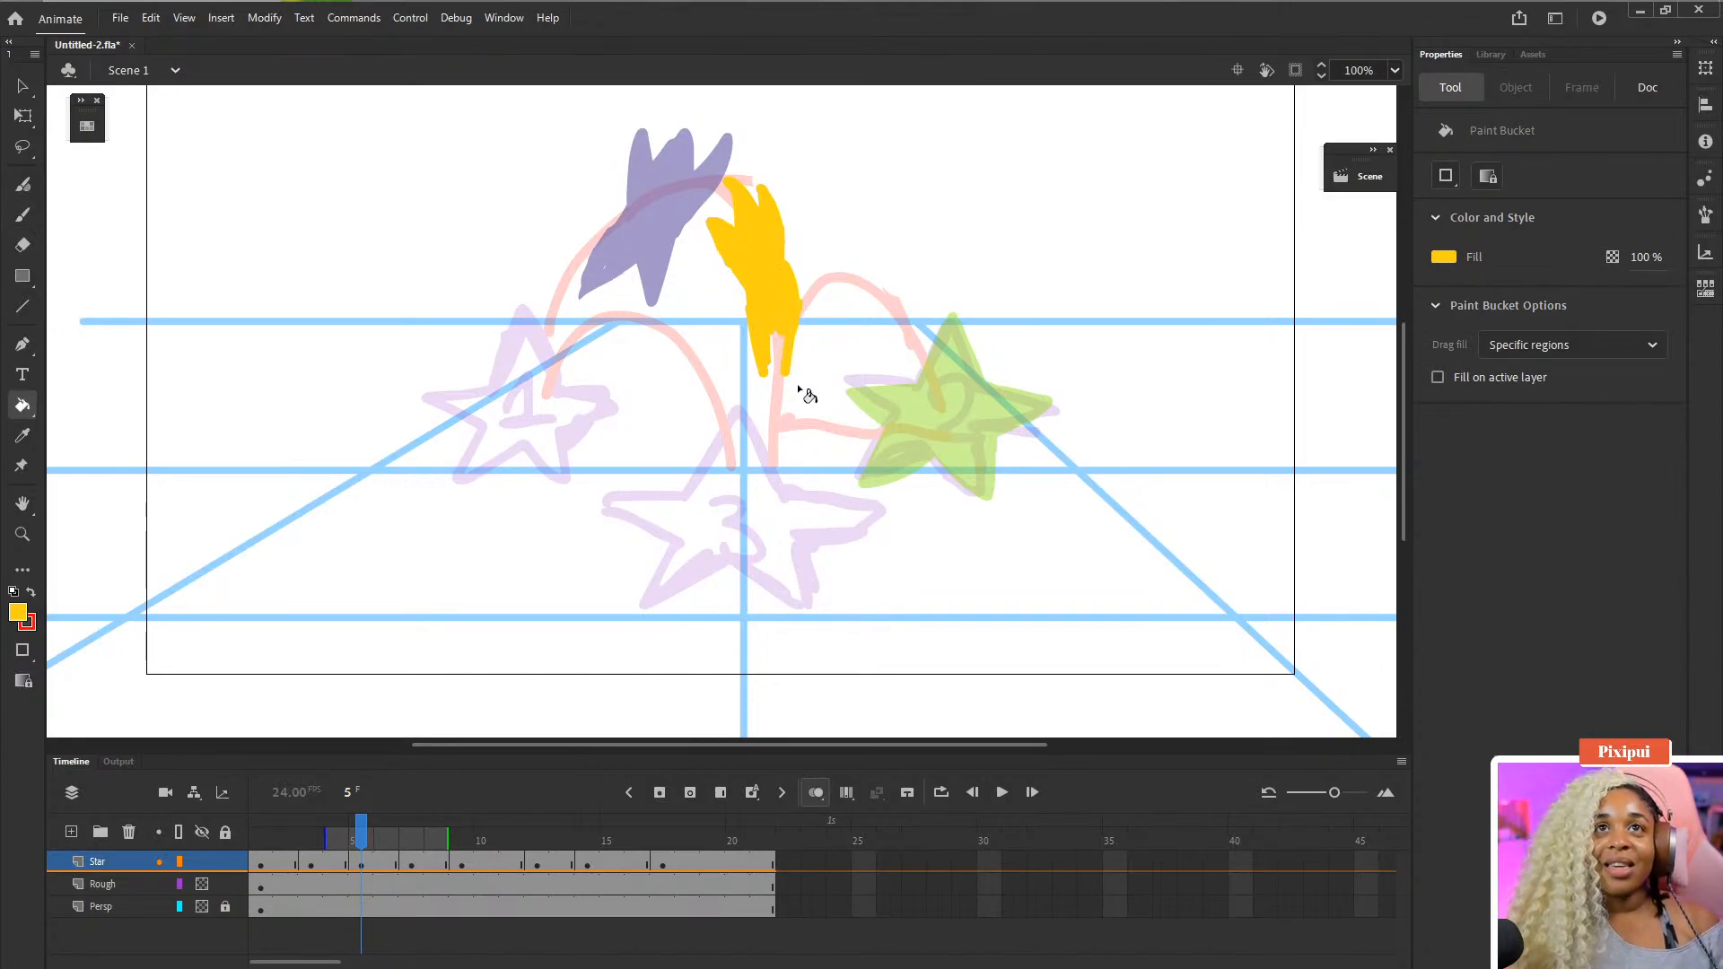
key("e")
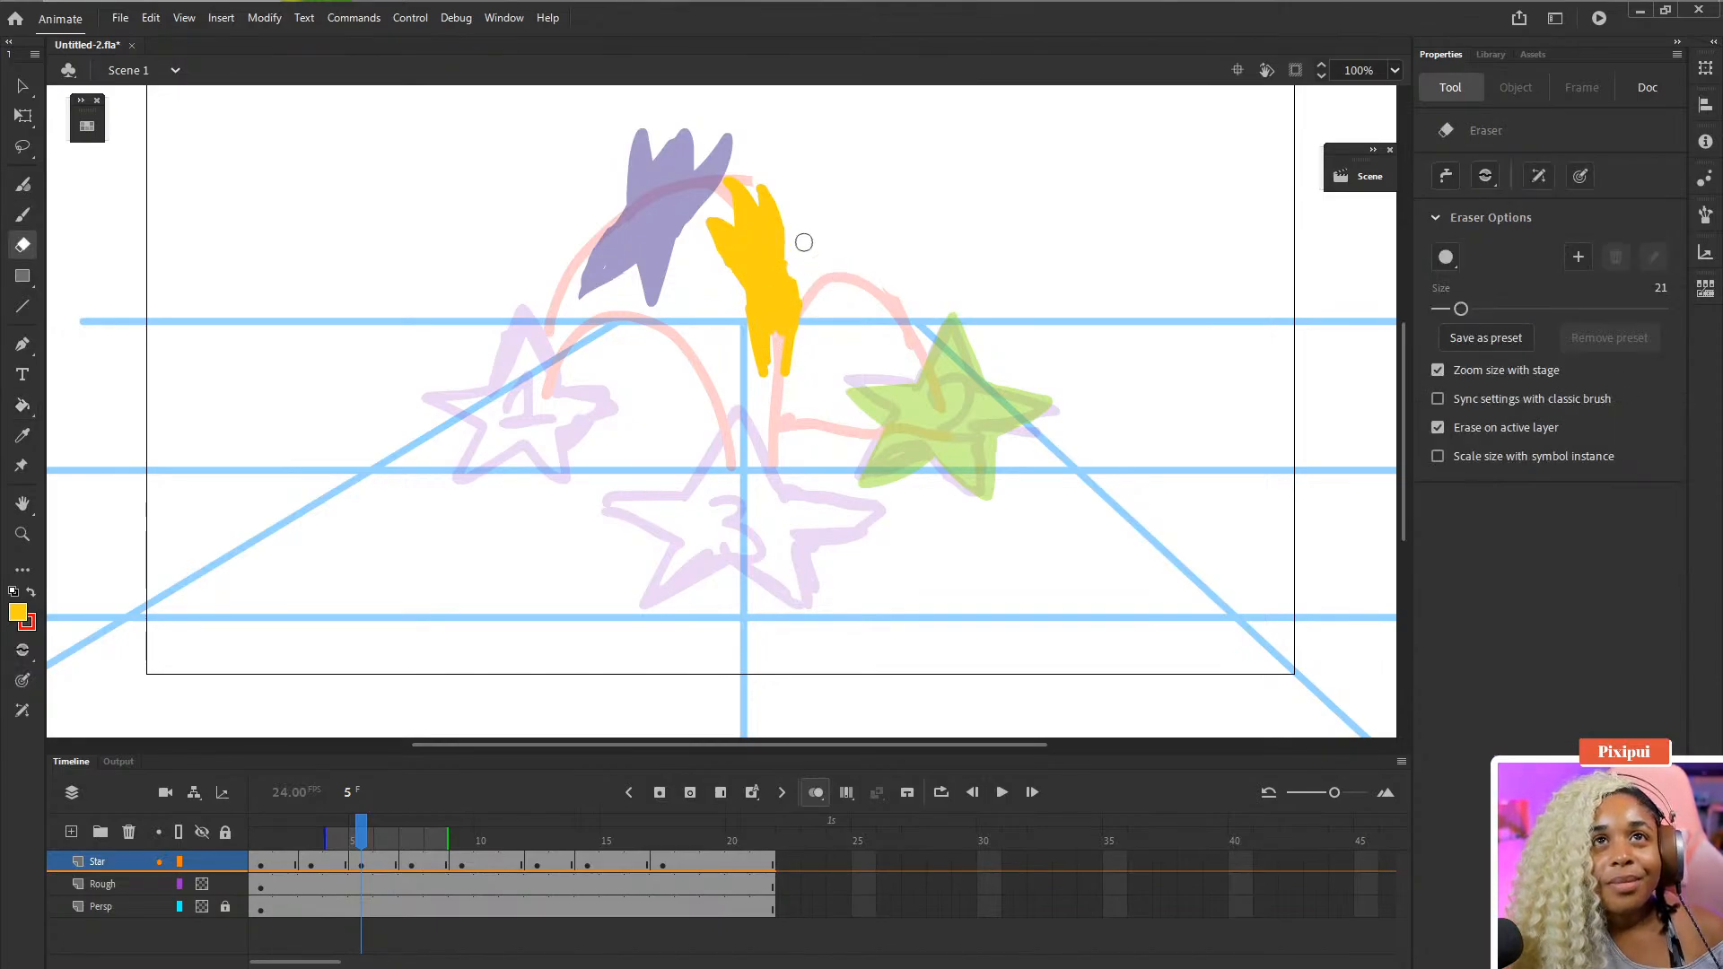
left_click_drag(804, 242, 804, 320)
mouse_move(797, 393)
left_mouse_down()
mouse_move(807, 330)
mouse_move(755, 294)
left_mouse_up()
key("b")
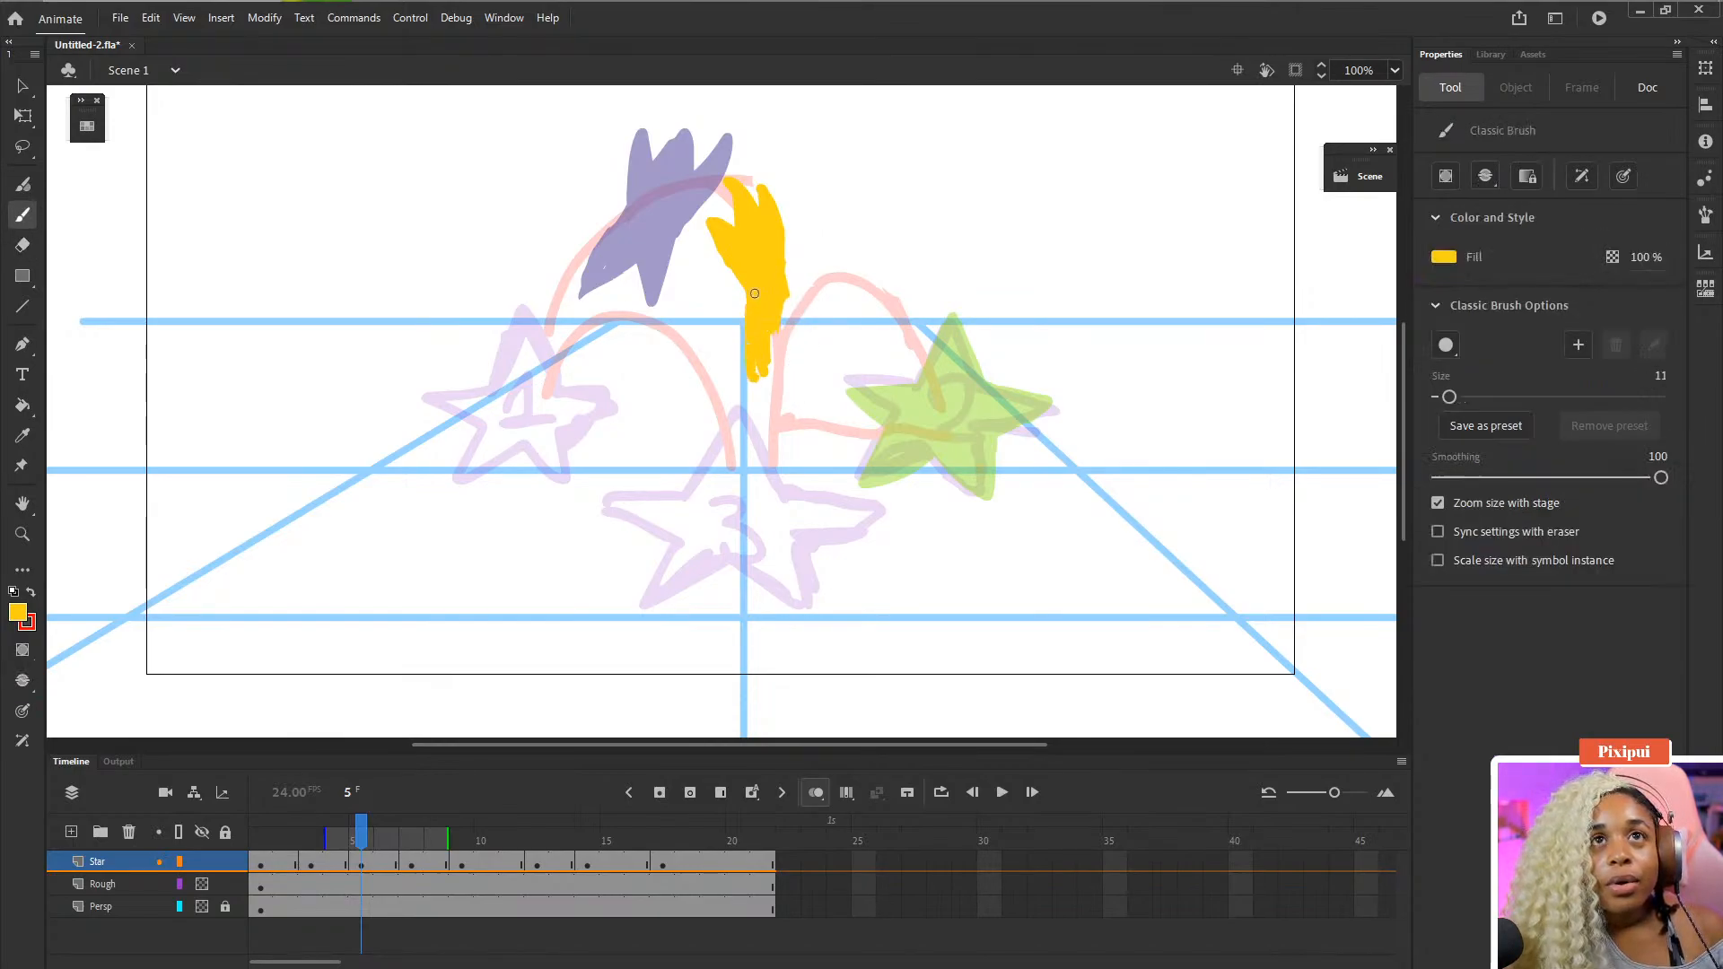
- Touch up the top of the yellow frame 5 star with the brush and save the document
key("e")
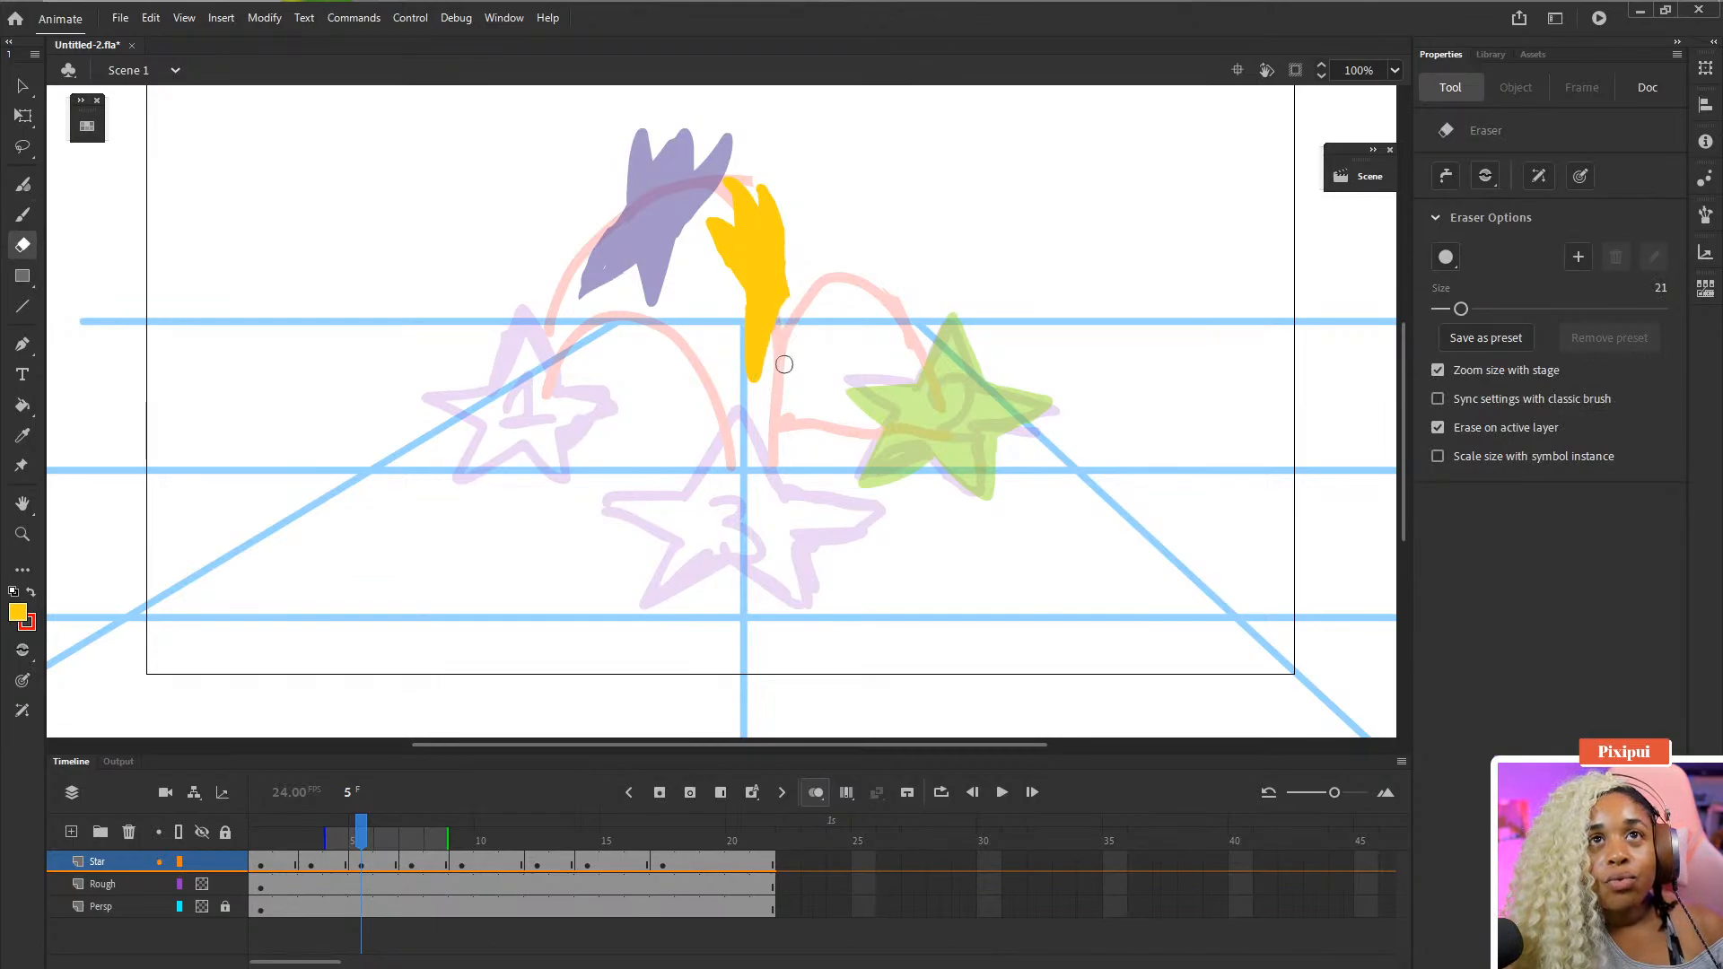
key("b")
mouse_move(786, 301)
left_mouse_down()
mouse_move(786, 378)
mouse_move(786, 293)
left_mouse_up()
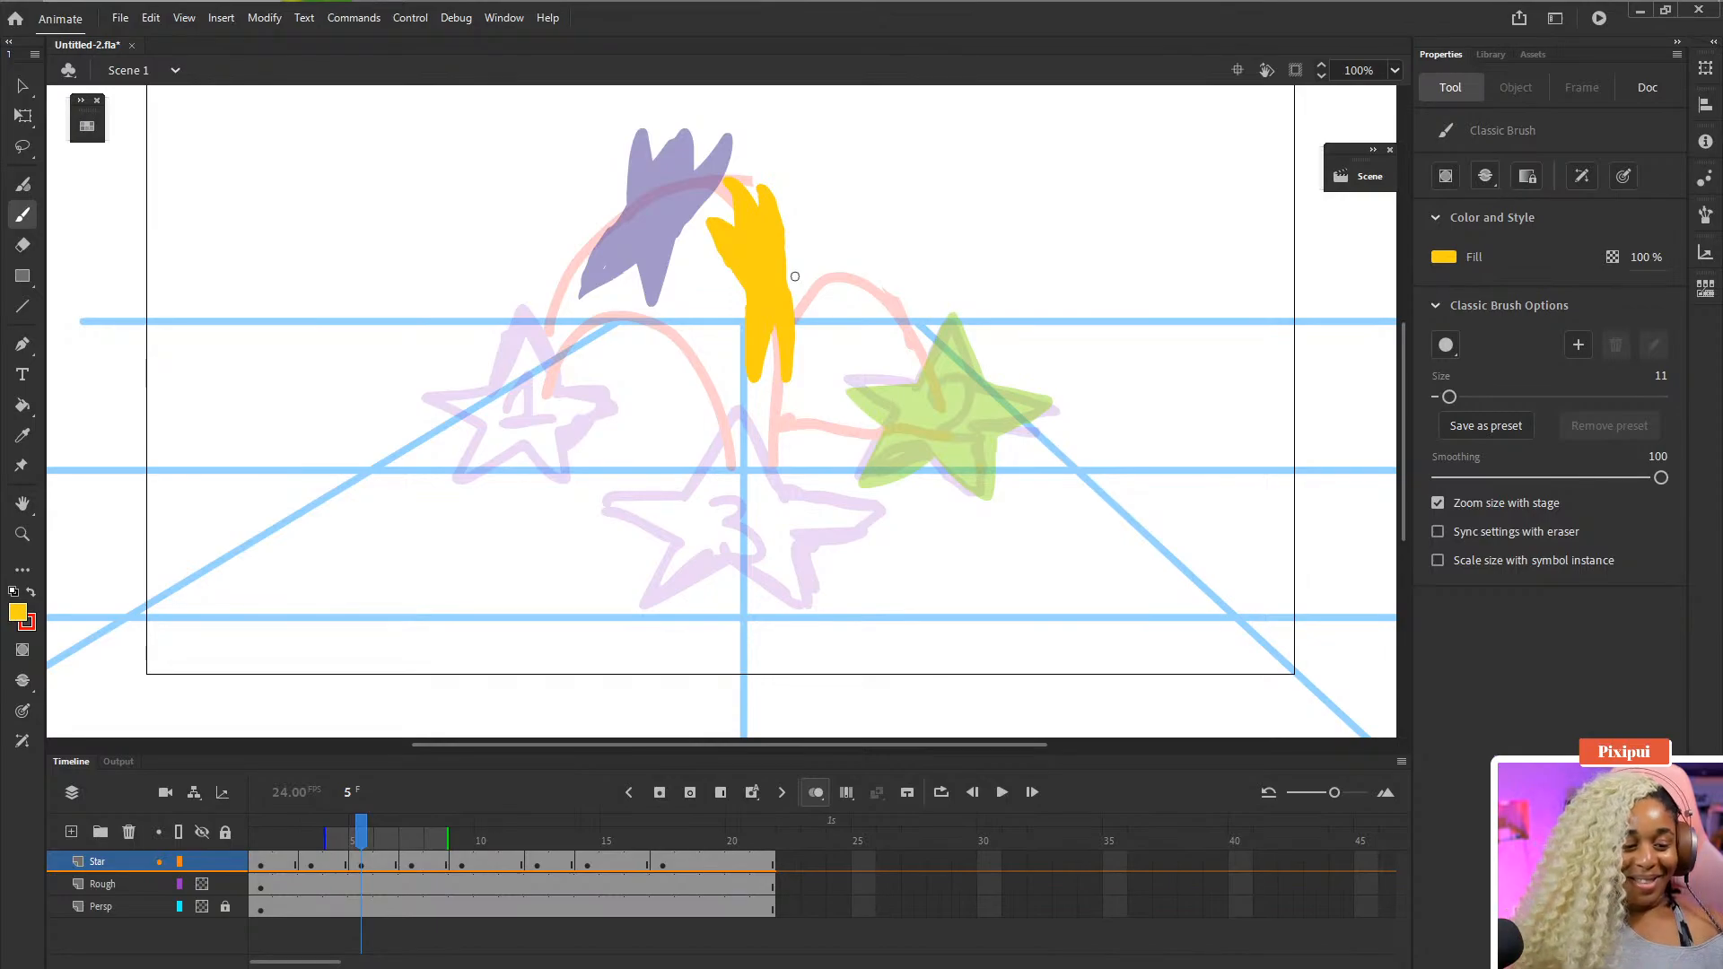
key("ctrl+s")
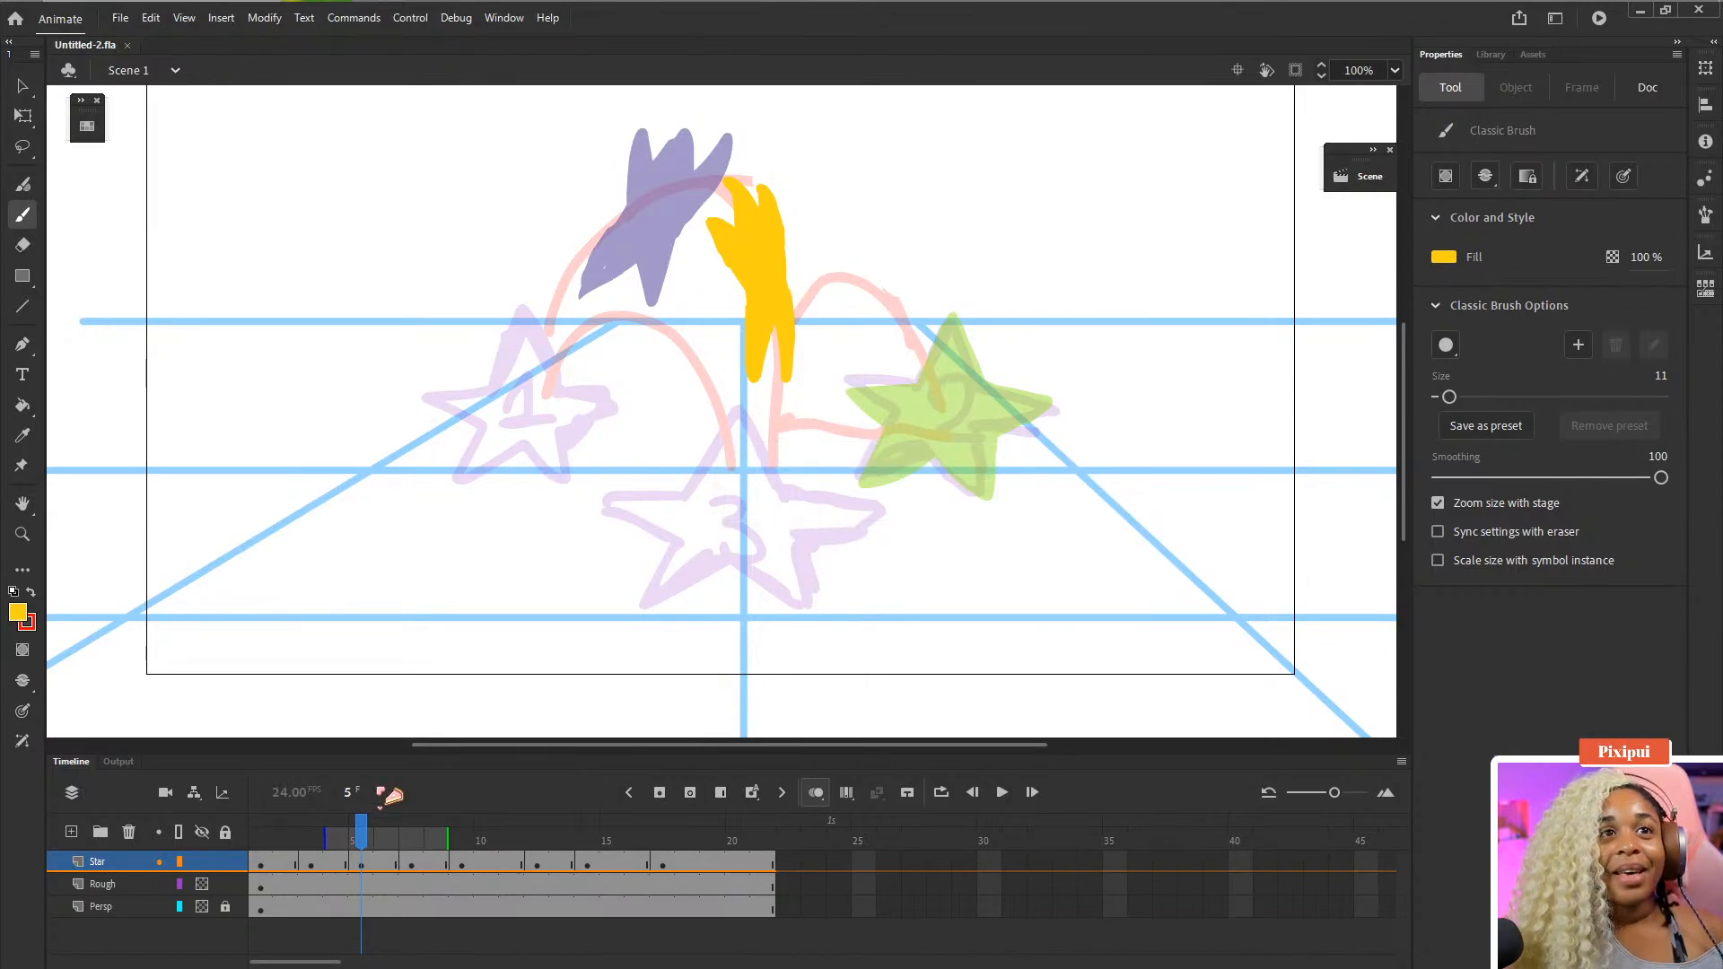
- Play the Star layer animation from frame 1 and step back and forth through frames 3 to 9 to review the motion
left_click_drag(307, 845, 361, 845)
left_click(260, 843)
key("Return")
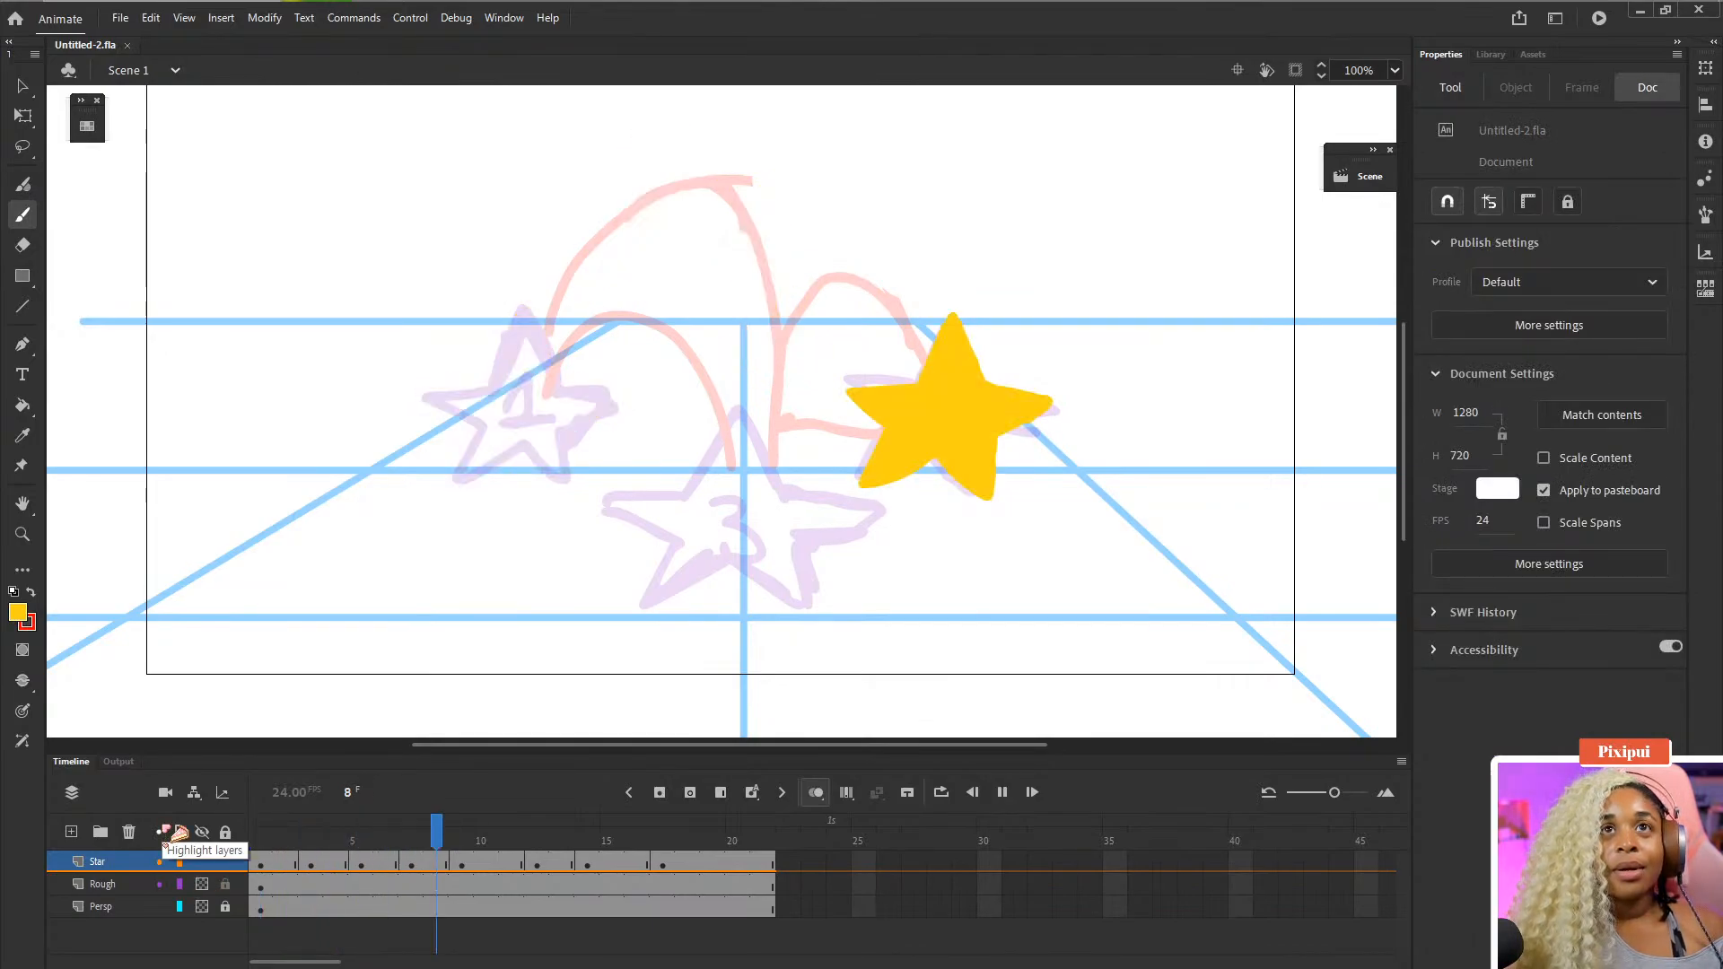
key("Return")
key("comma")
key("comma")
key("comma")
key("comma")
key("comma")
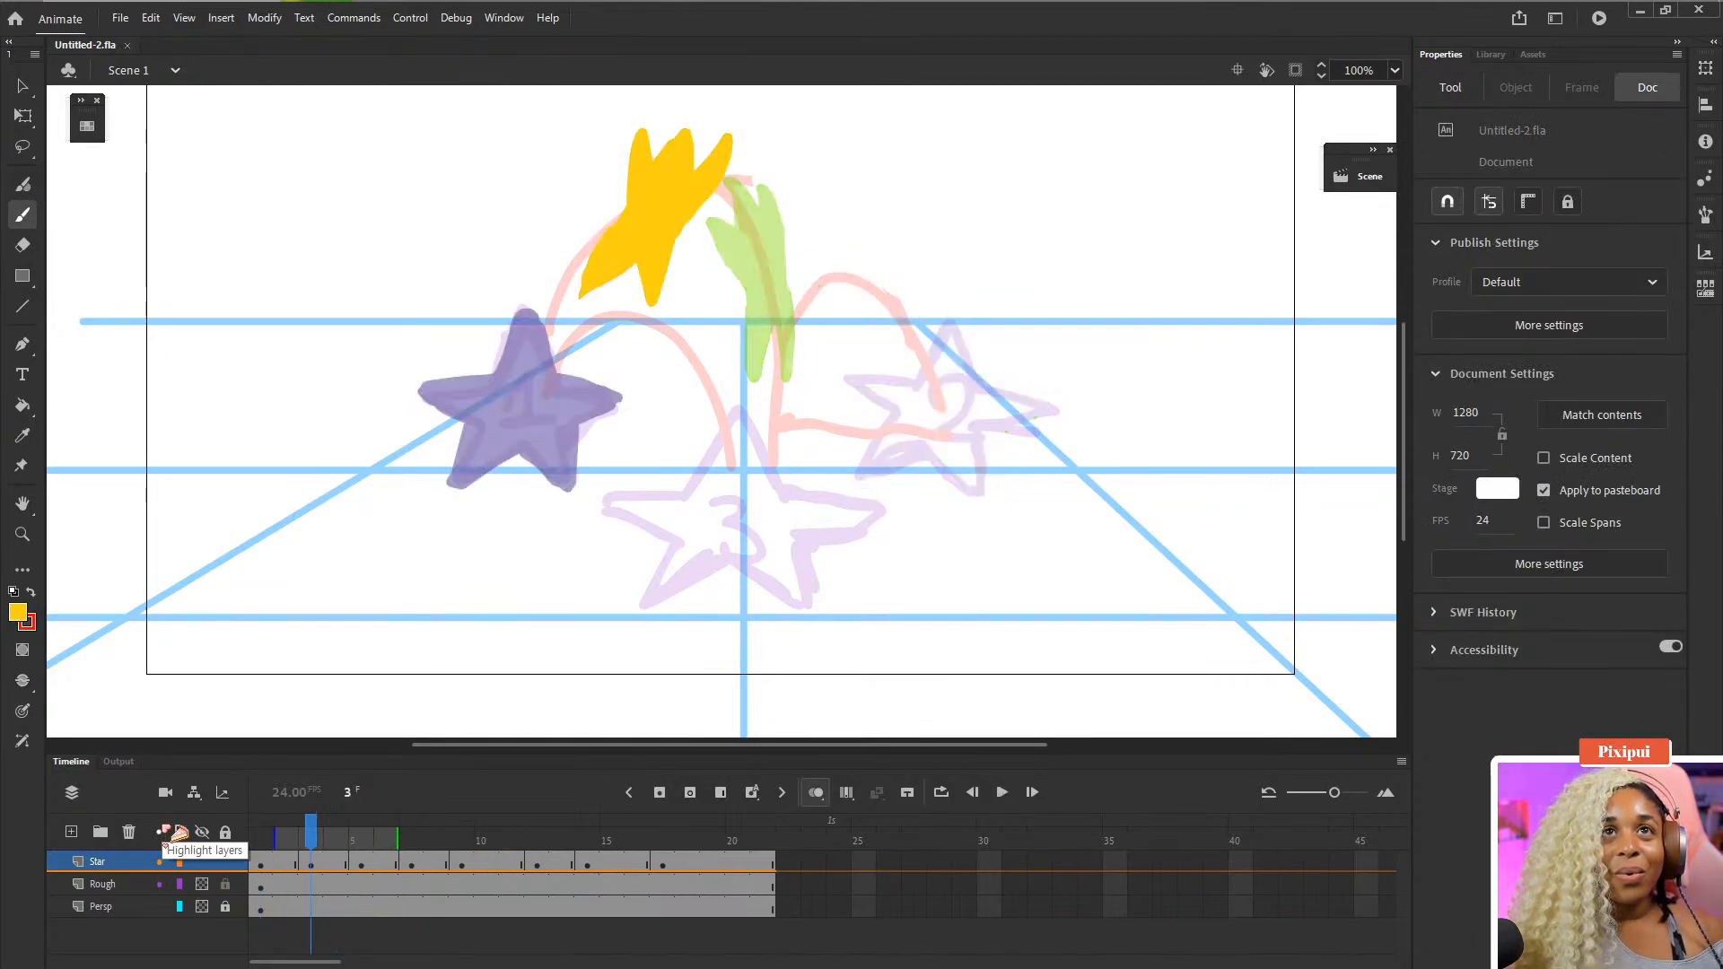
key("period")
key("period")
key("period")
key("period")
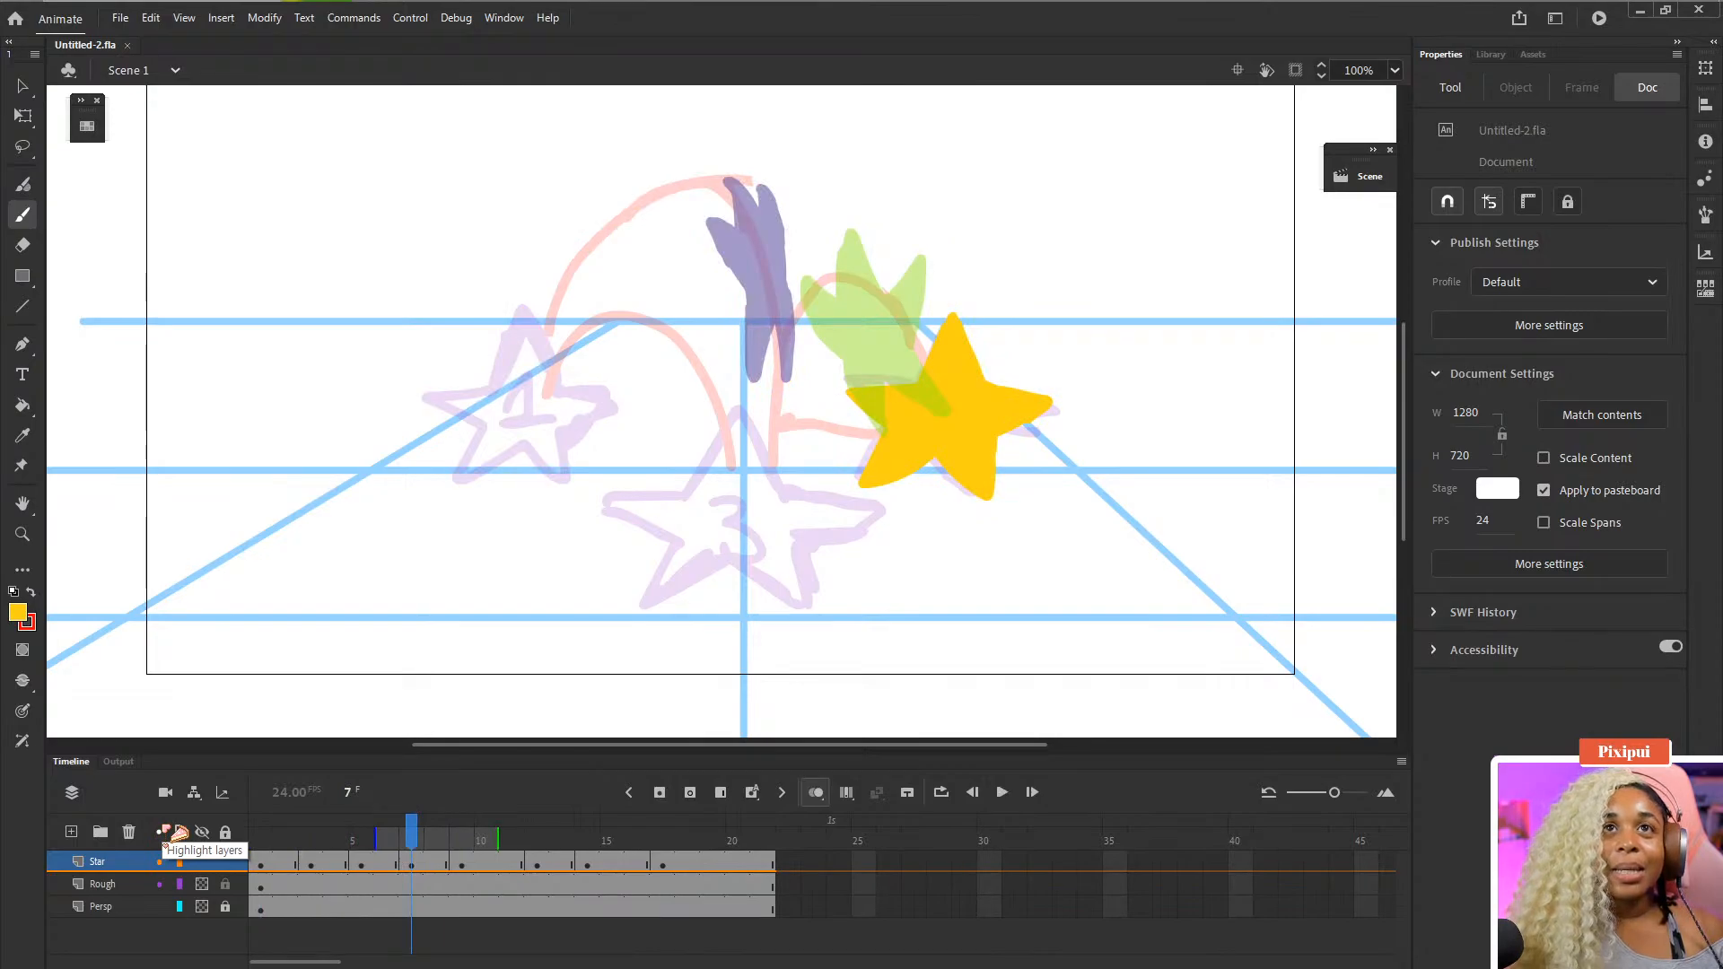
key("period")
key("comma")
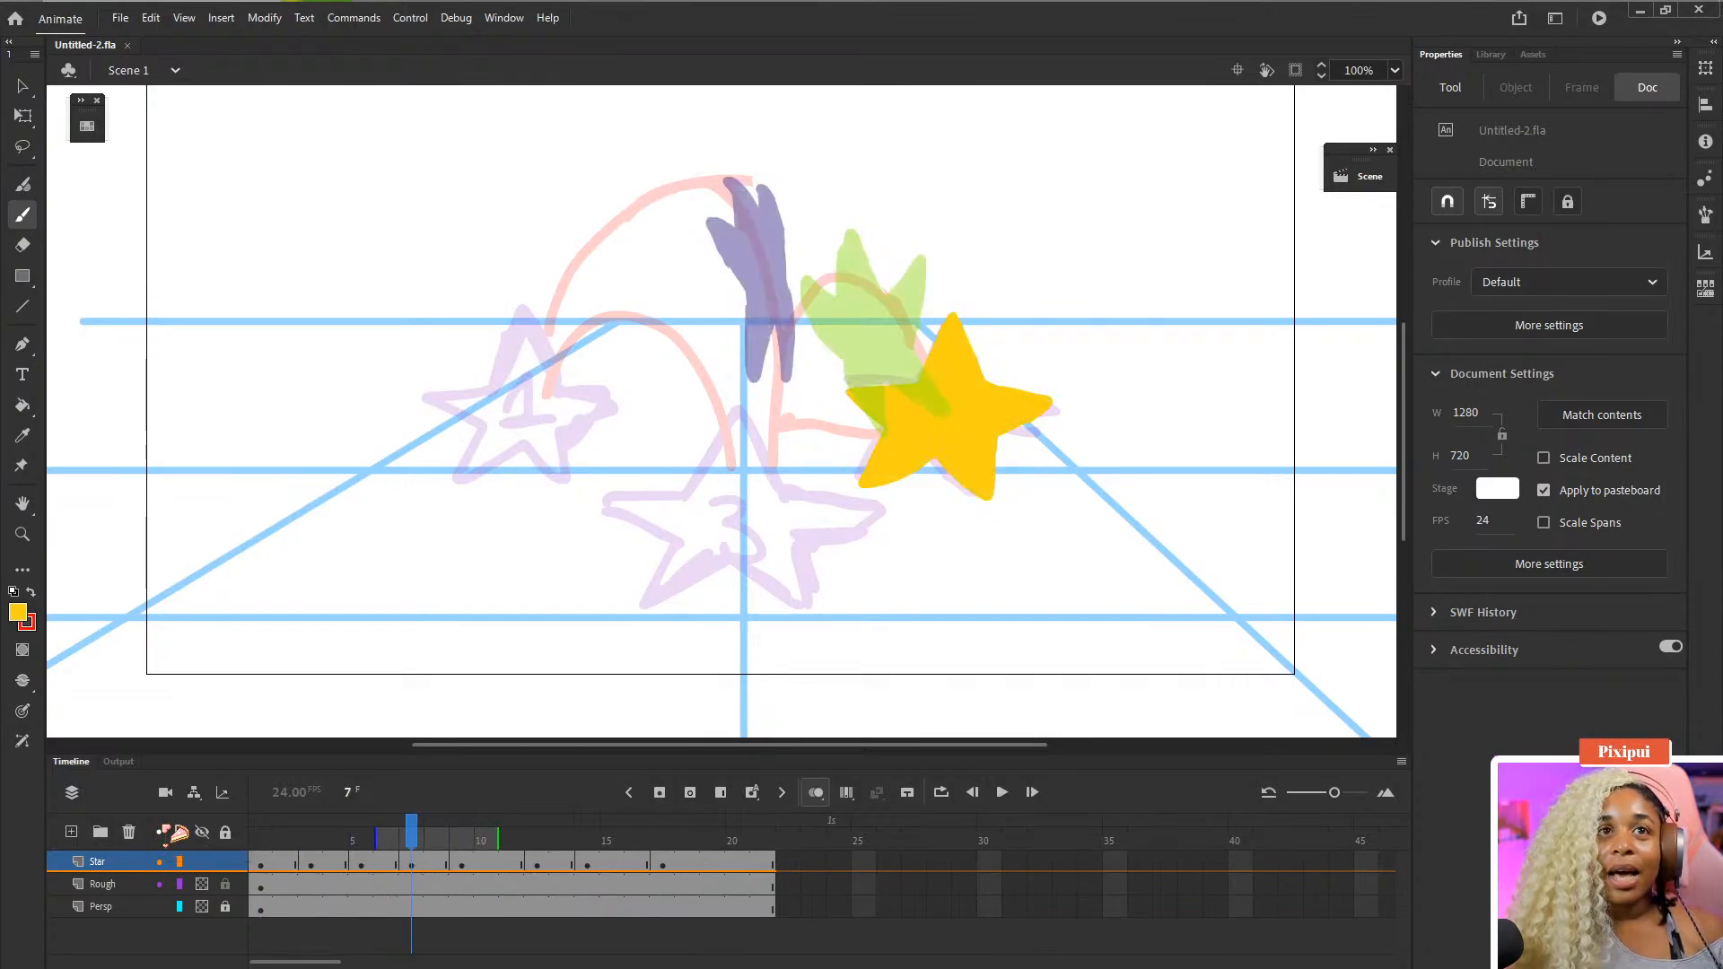
key("comma")
key("period")
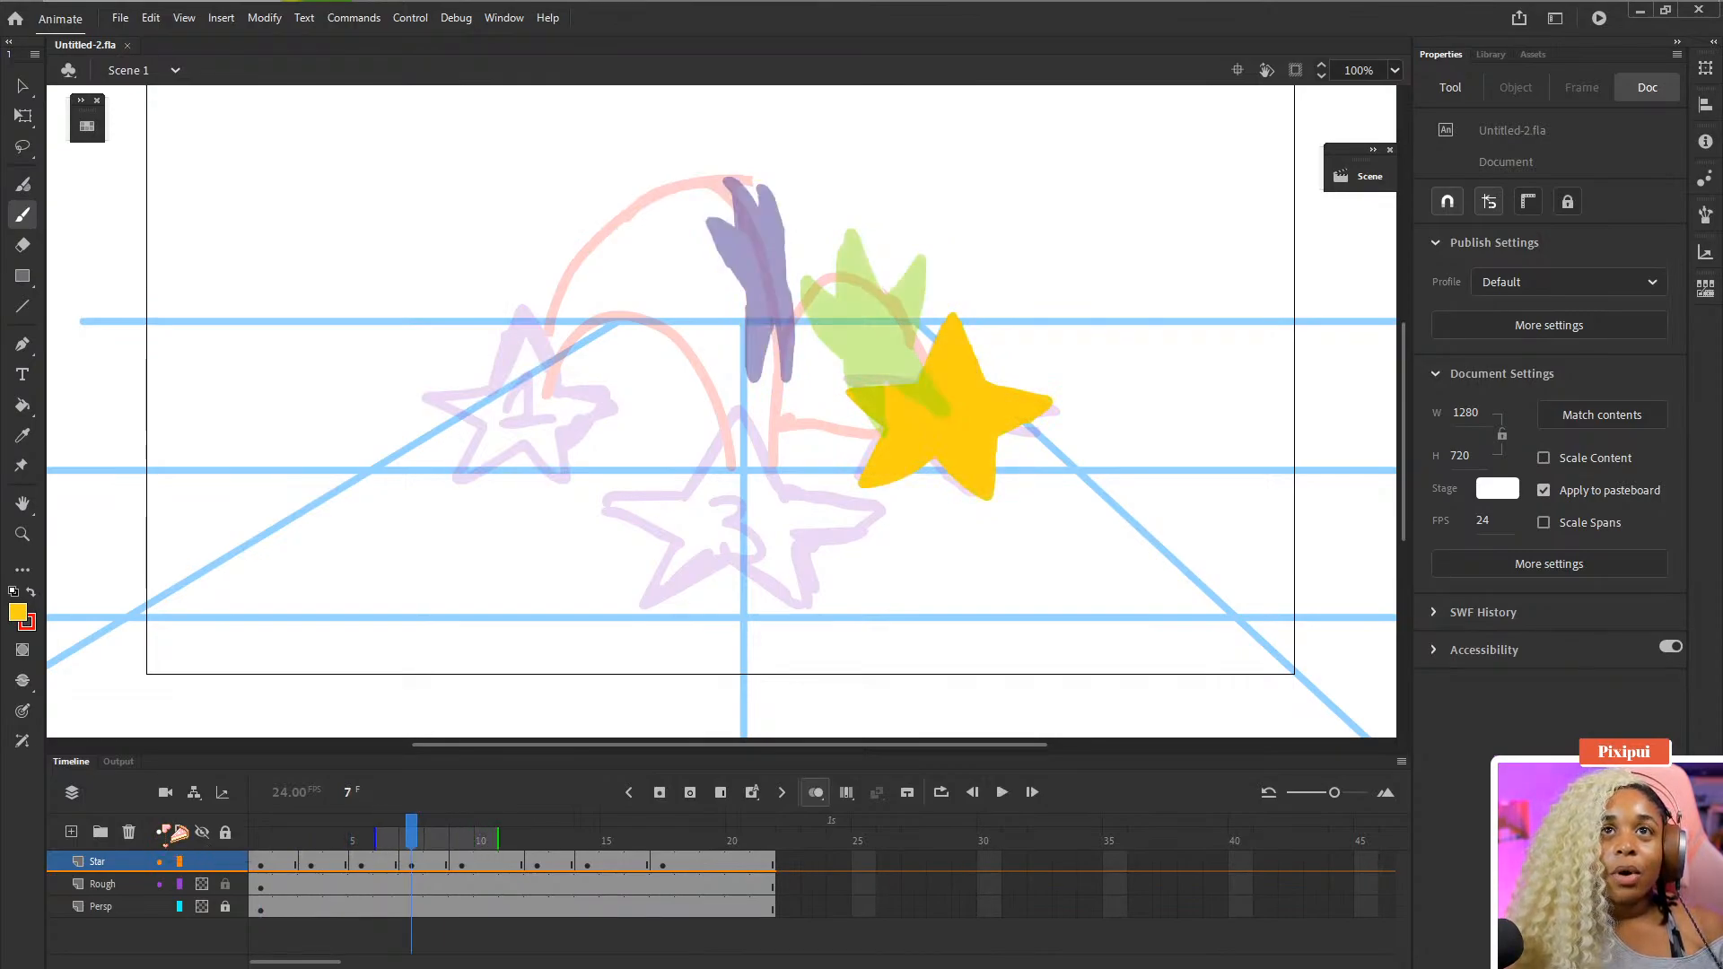
key("comma")
key("period")
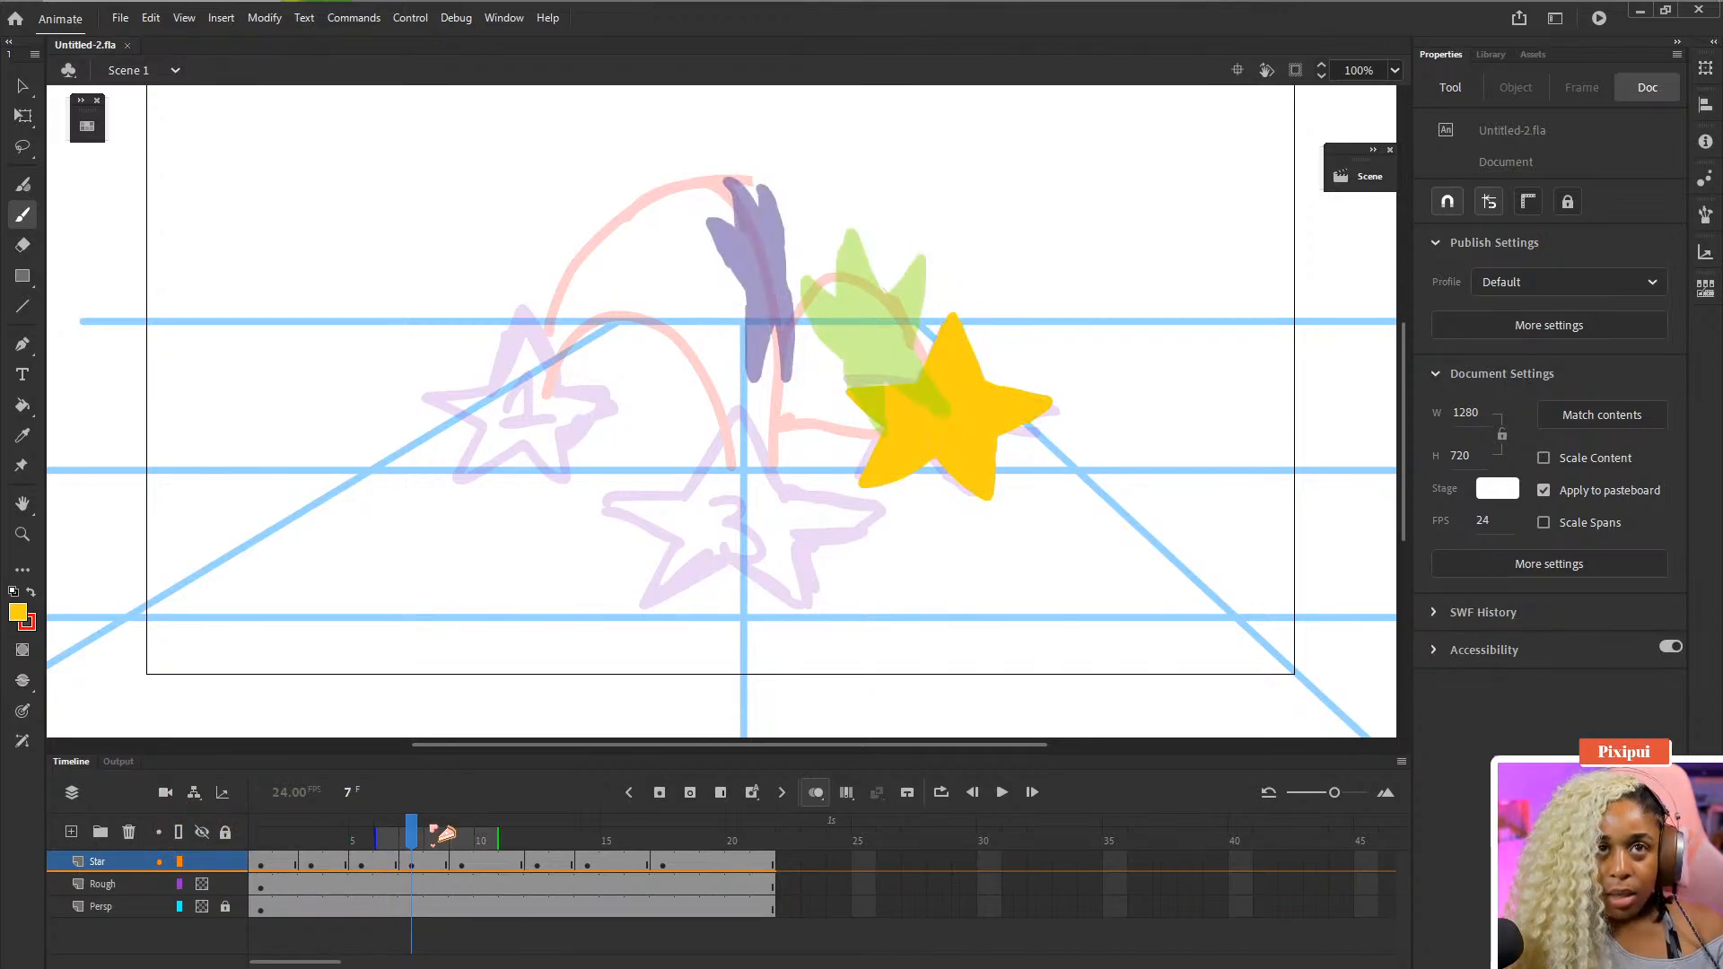
key("comma")
key("comma")
key("period")
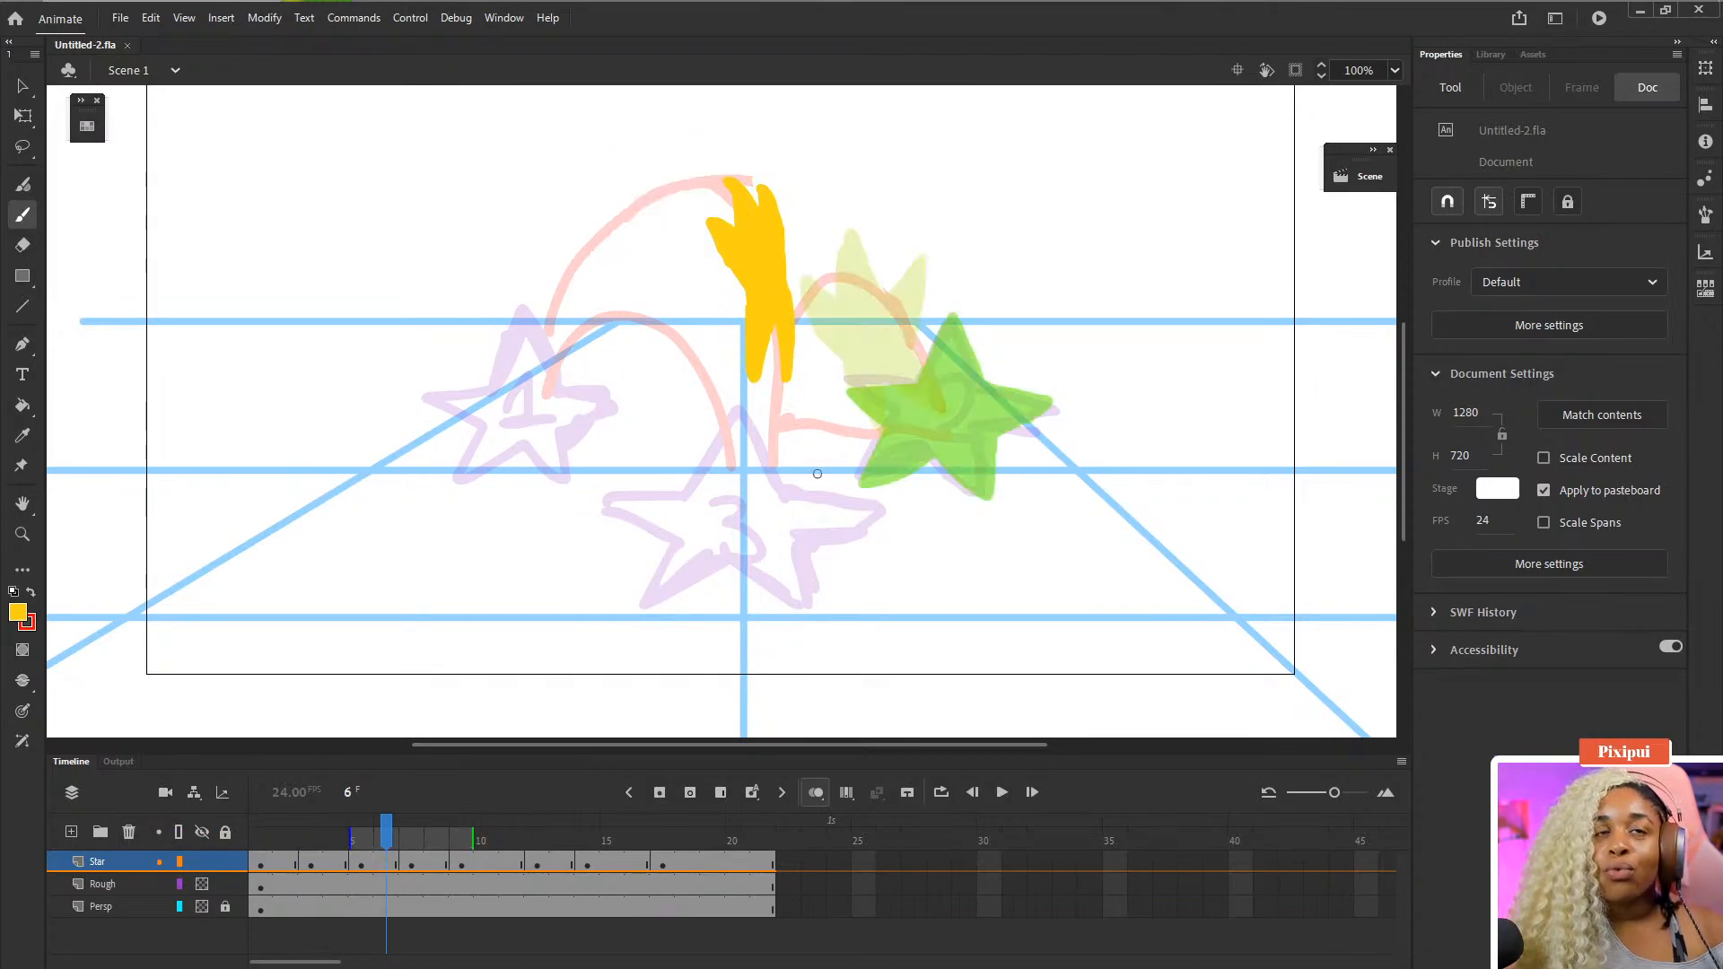
key("period")
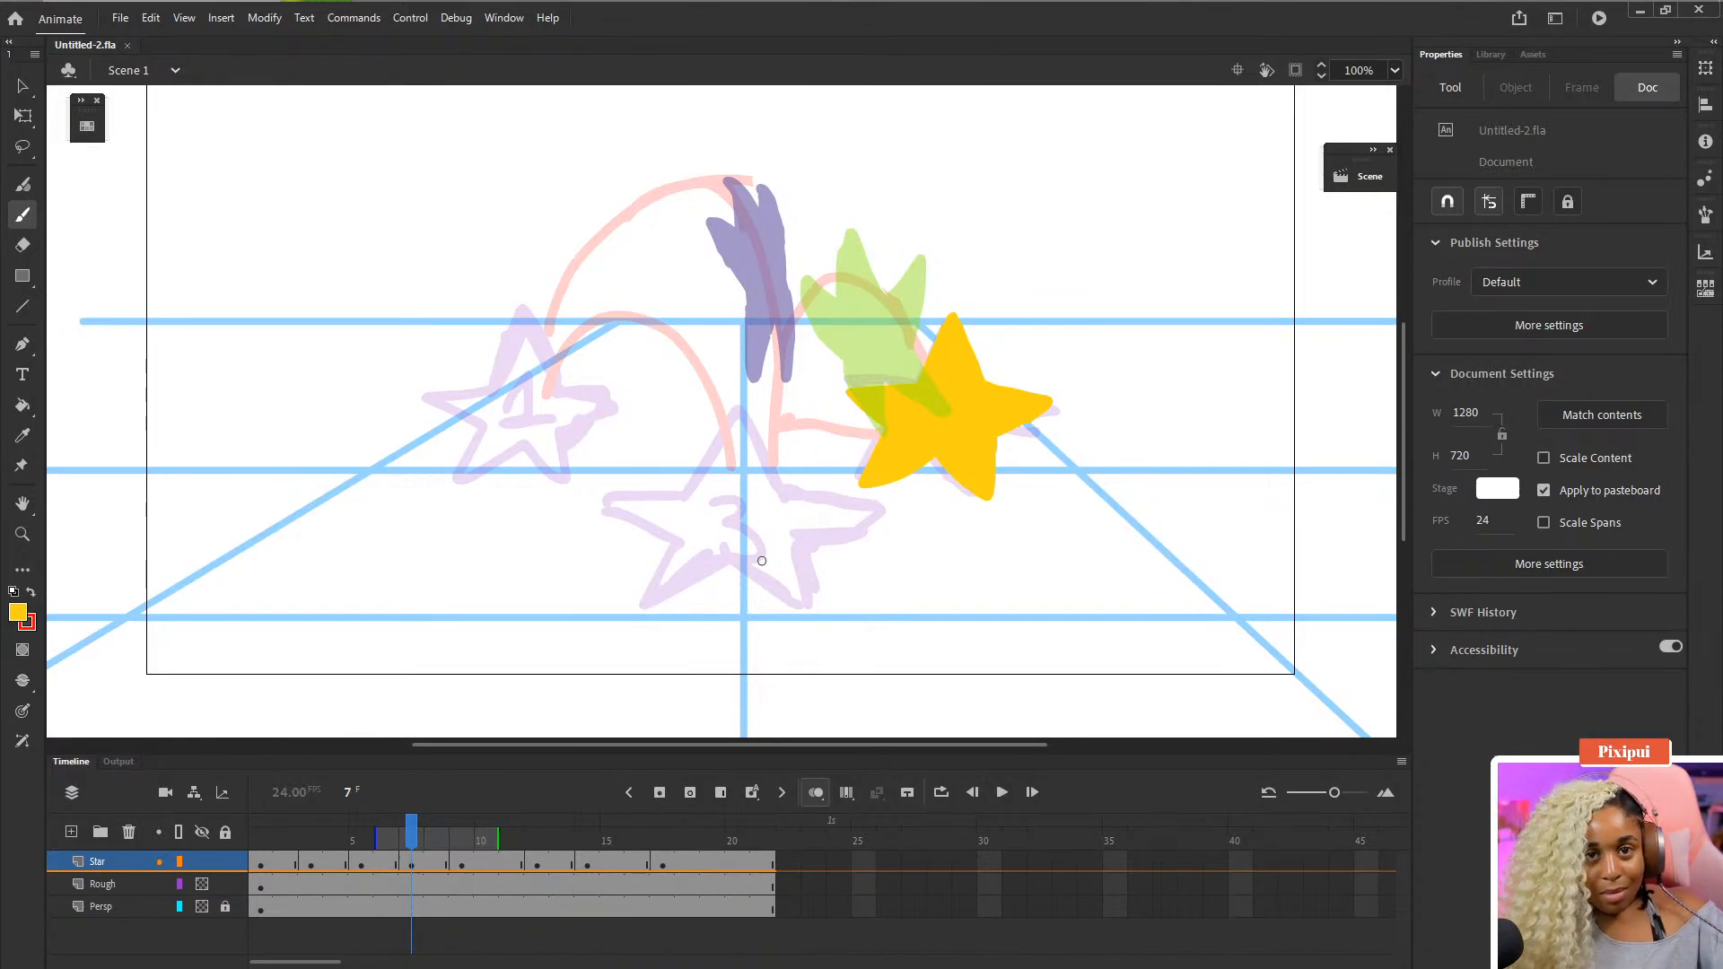
key("period")
key("period")
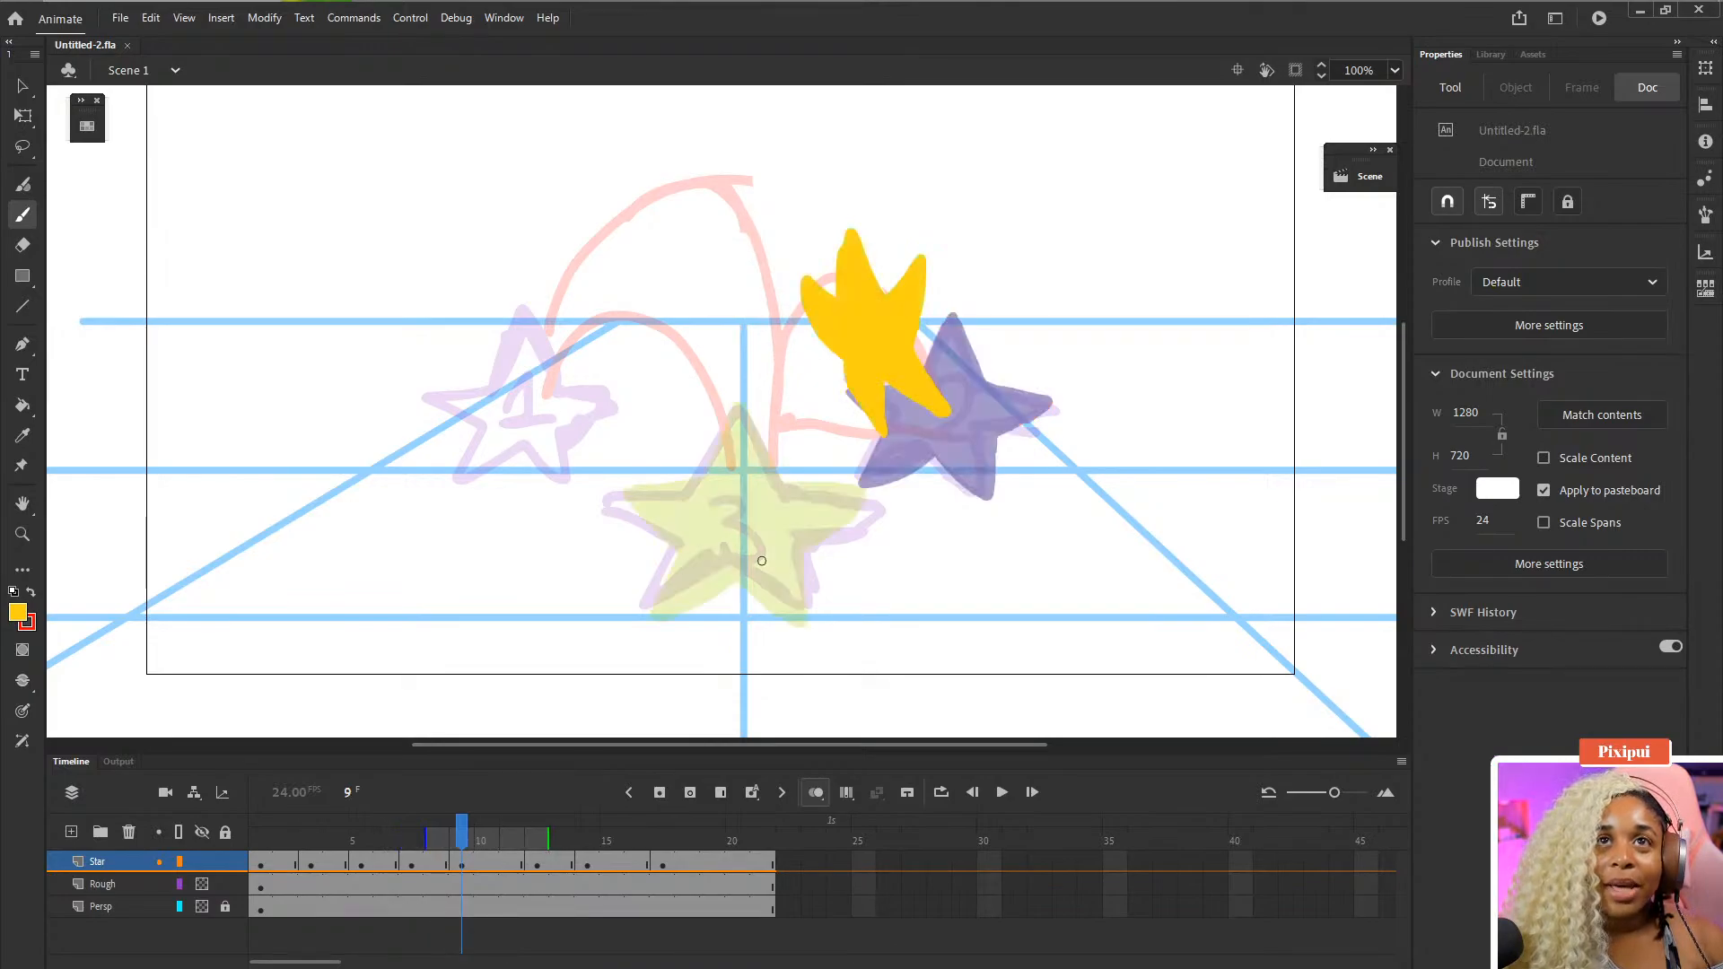
- Insert a frame and a blank keyframe at frame 11 of the Star layer
left_click_drag(436, 861, 498, 868)
left_click(498, 869)
left_click(508, 867)
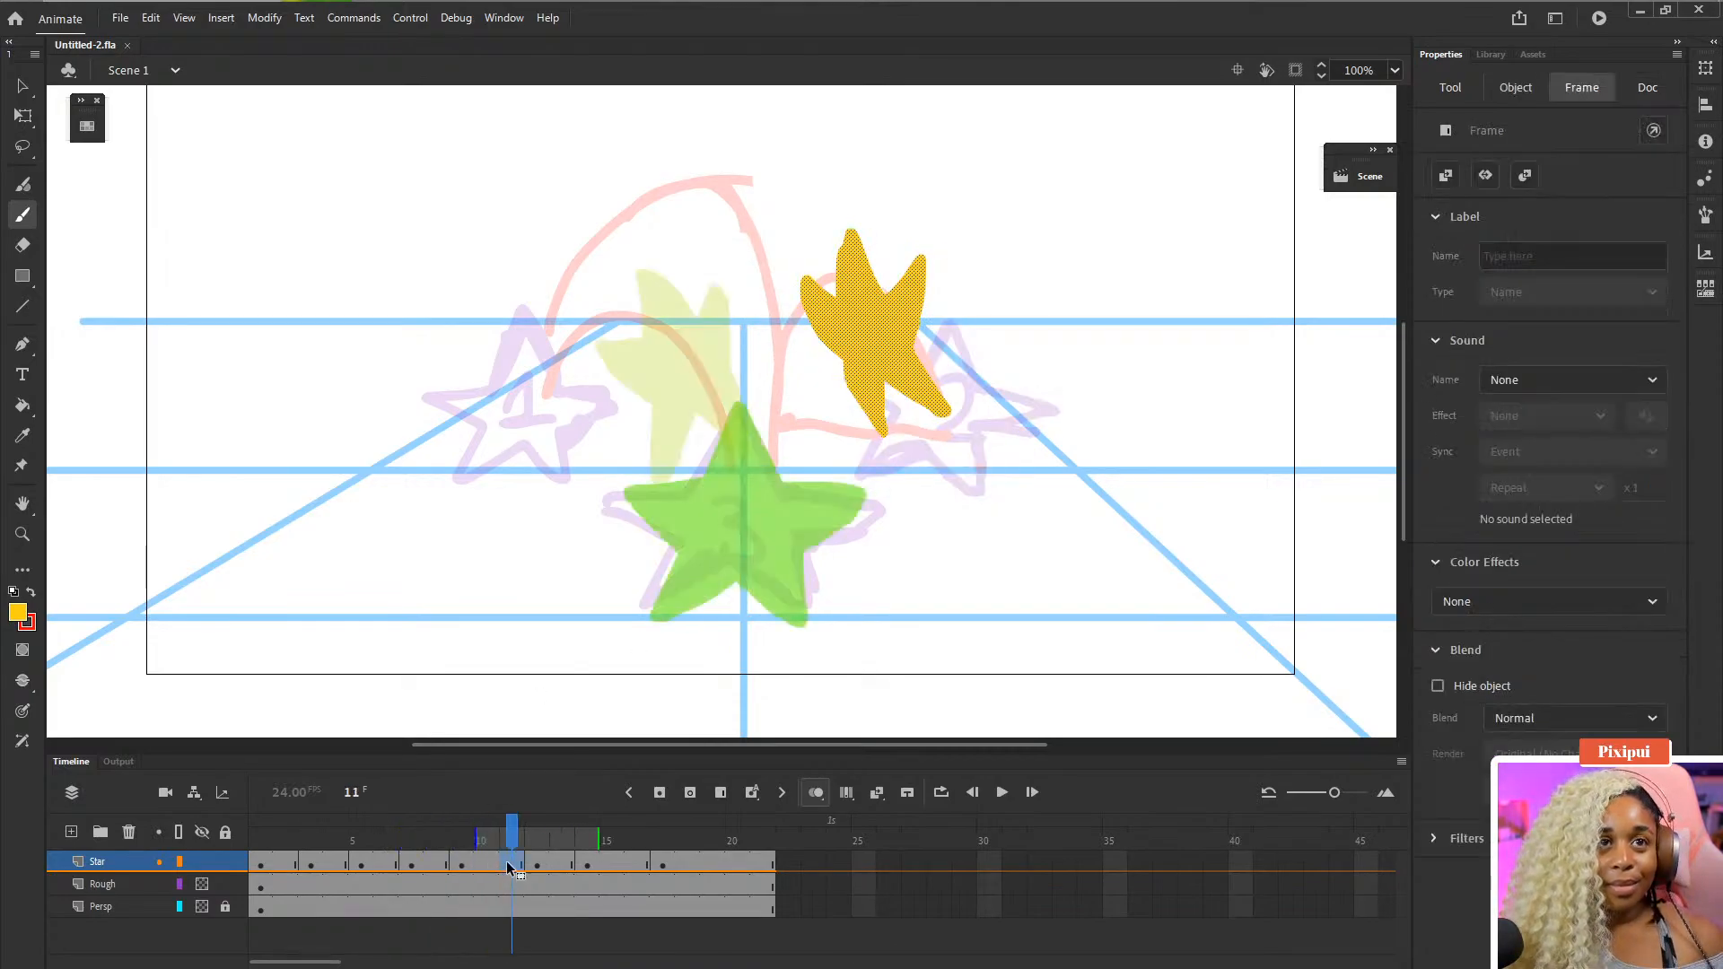
key("F5")
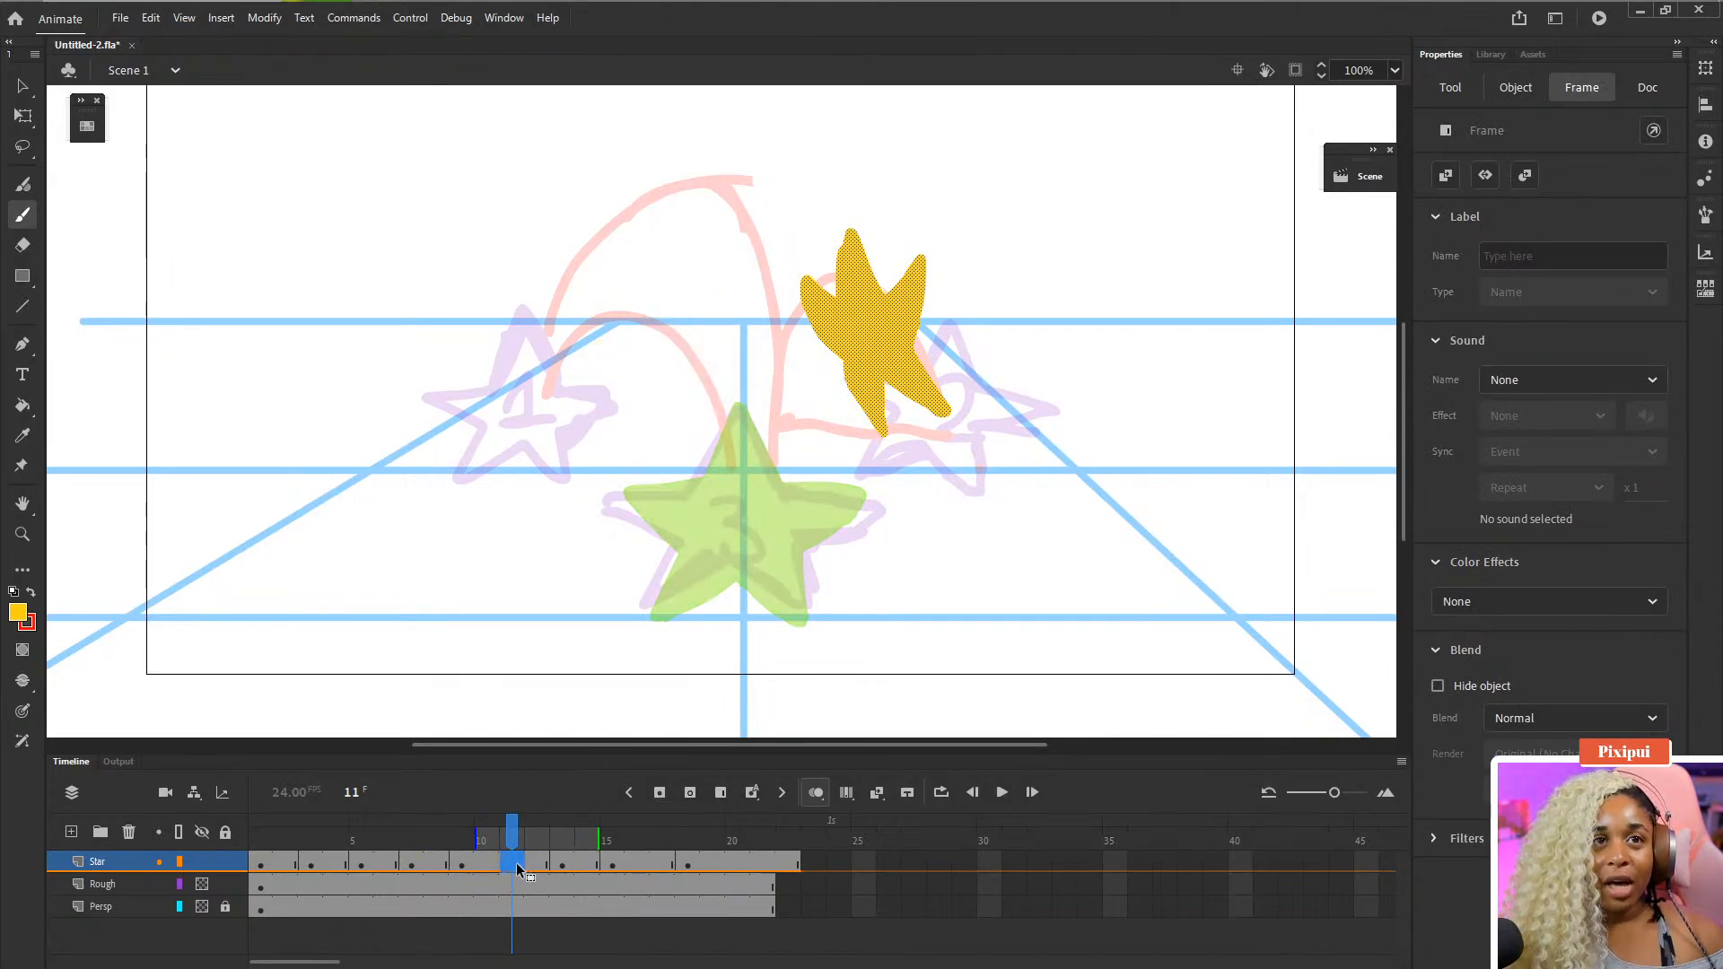
key("F7")
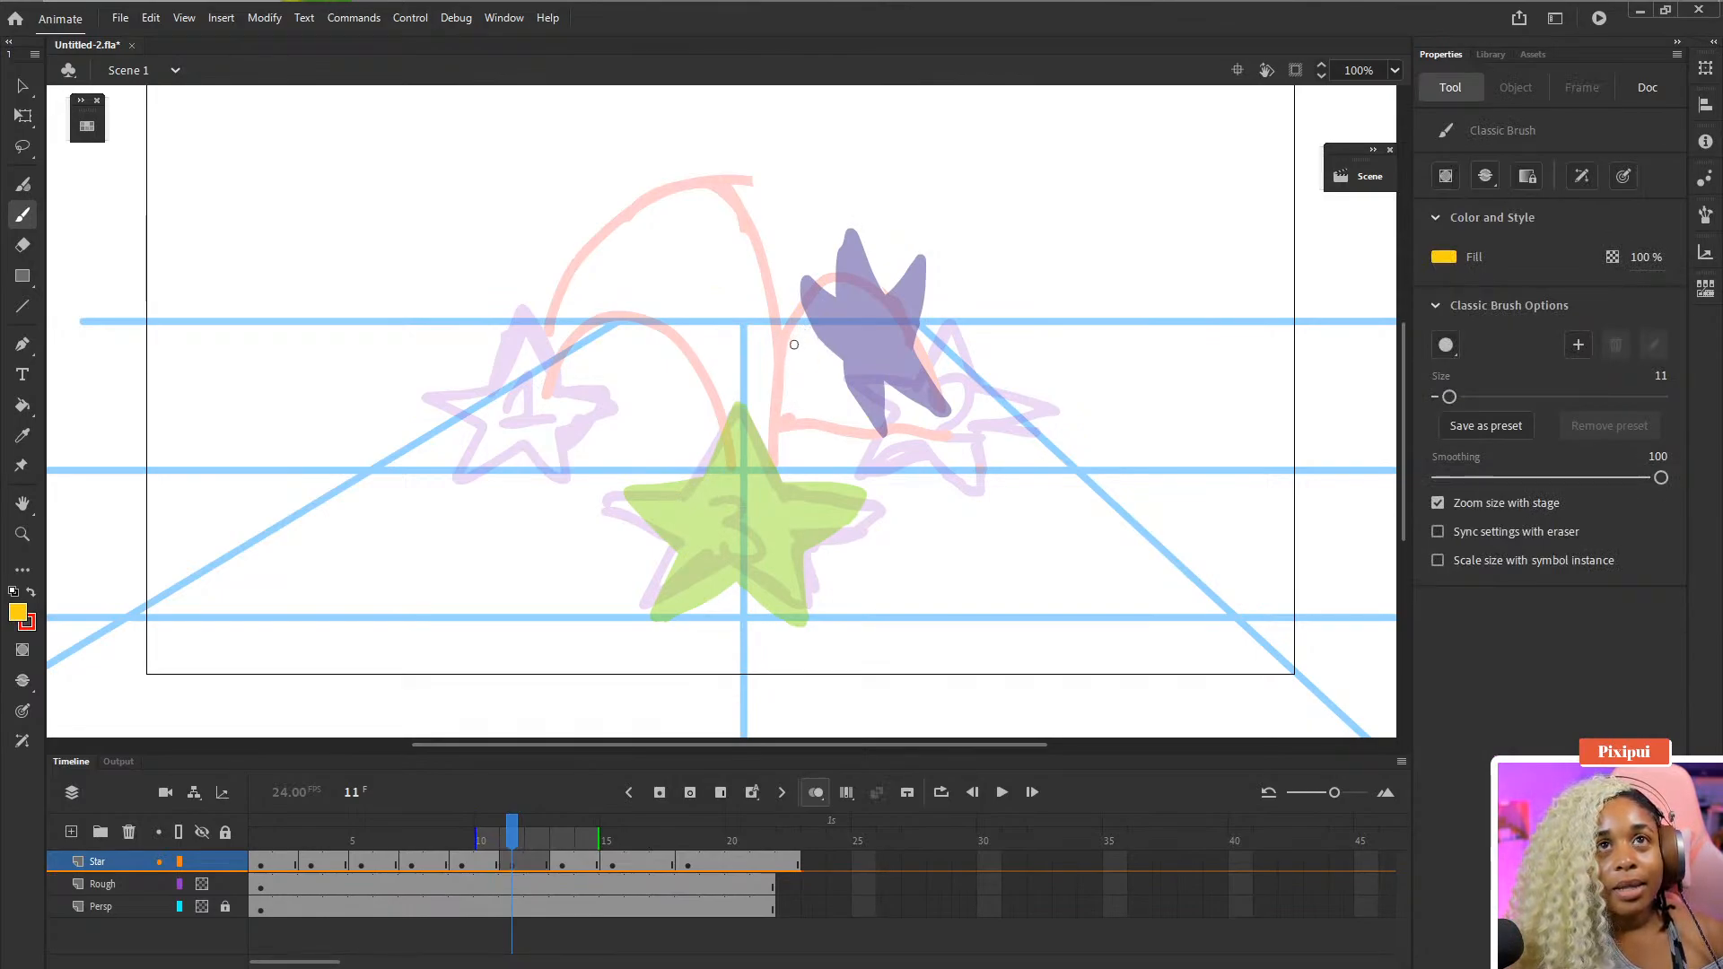
- Brush a yellow star outline at frame 11 between the purple and green stars and fill it with the Paint Bucket
left_click_drag(799, 338, 775, 439)
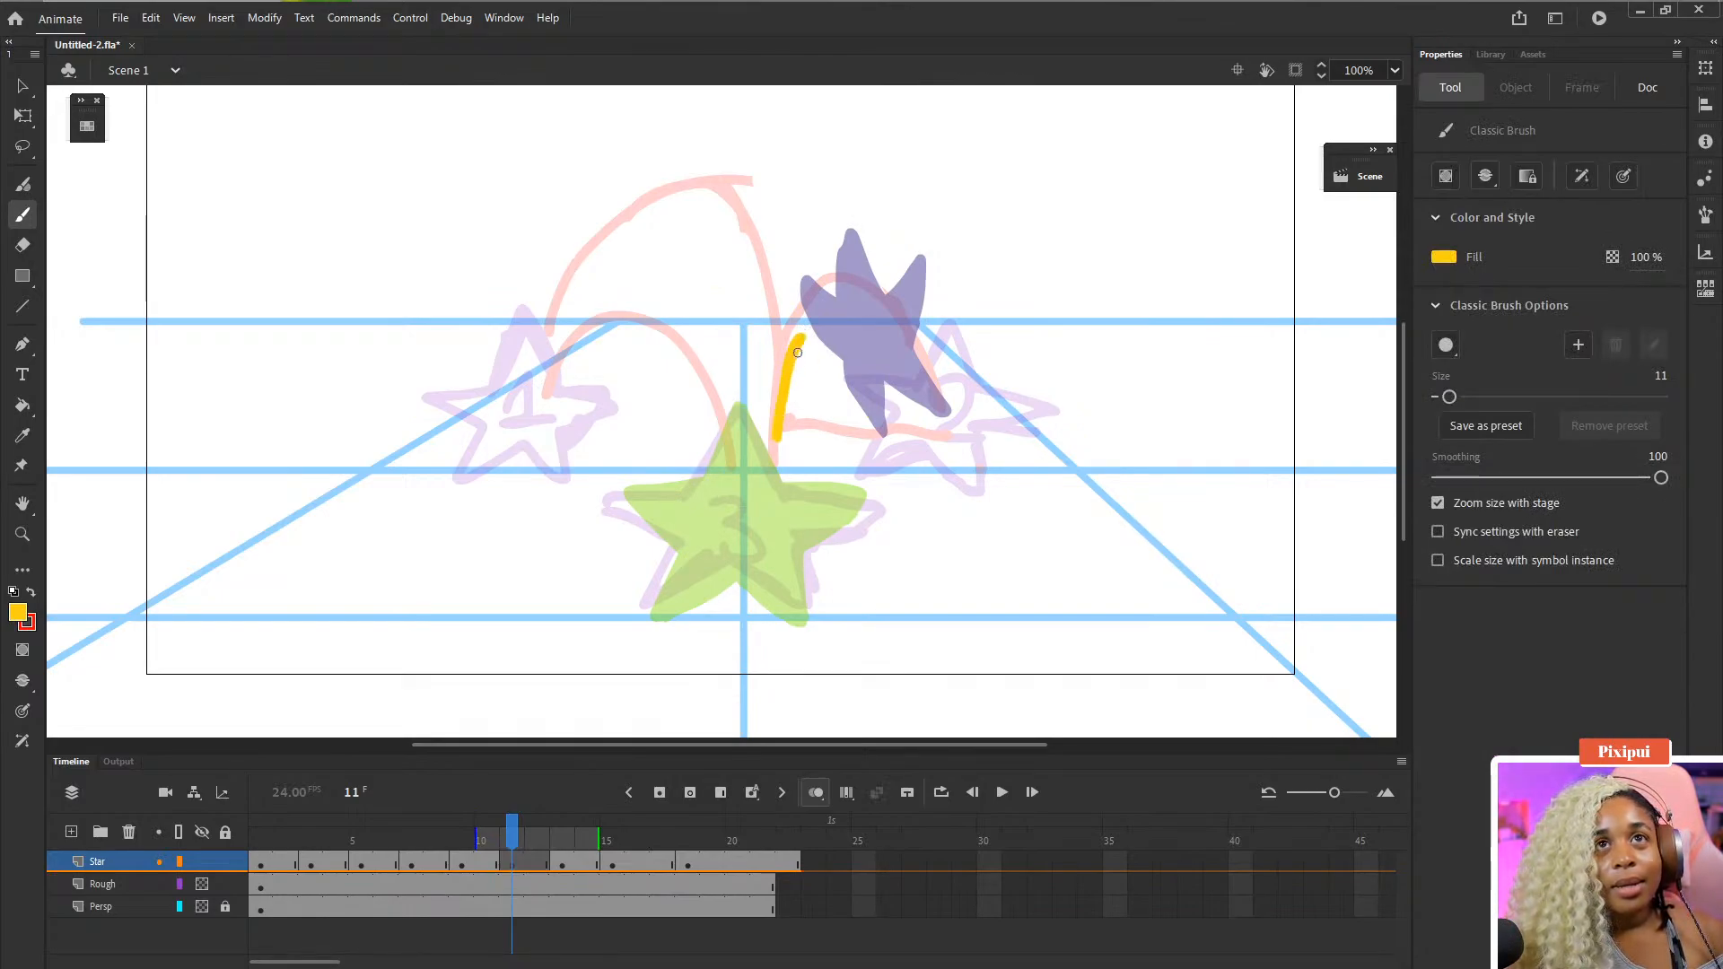
mouse_move(772, 320)
left_mouse_down()
mouse_move(769, 373)
mouse_move(810, 379)
mouse_move(801, 320)
mouse_move(821, 359)
mouse_move(860, 335)
mouse_move(807, 414)
mouse_move(767, 305)
mouse_move(749, 415)
mouse_move(812, 449)
mouse_move(835, 495)
left_mouse_up()
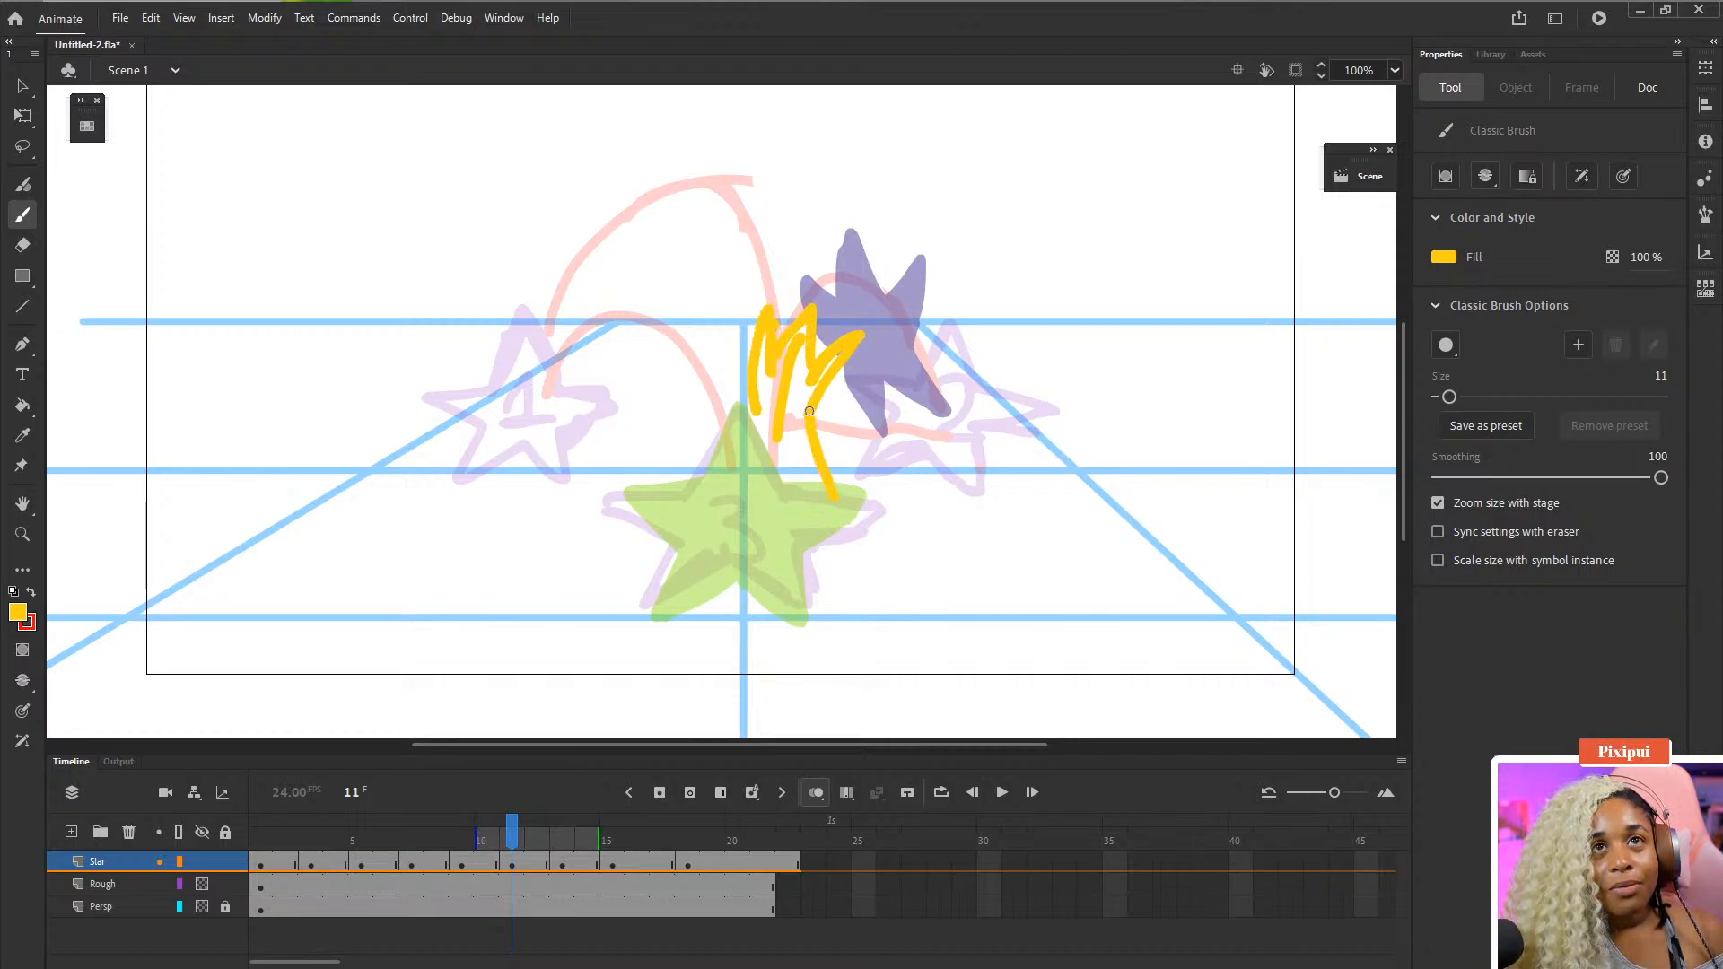
key("ctrl+z")
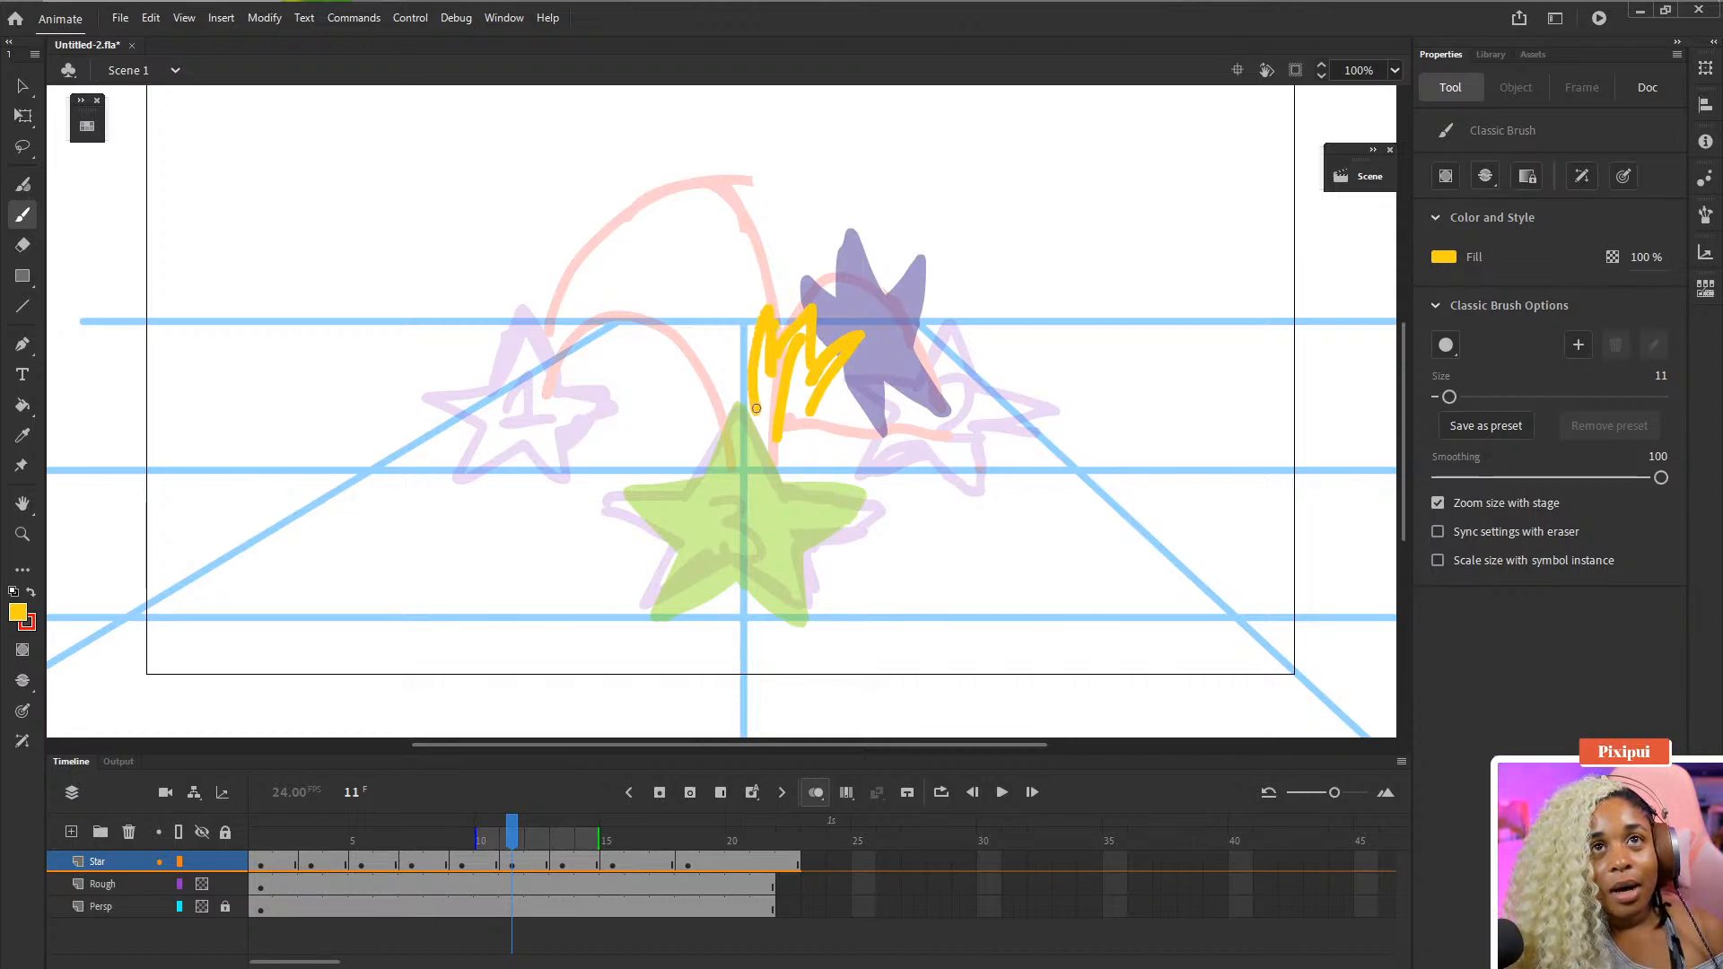
left_click_drag(757, 410, 774, 517)
mouse_move(810, 414)
left_mouse_down()
mouse_move(795, 511)
mouse_move(786, 463)
left_mouse_up()
key("k")
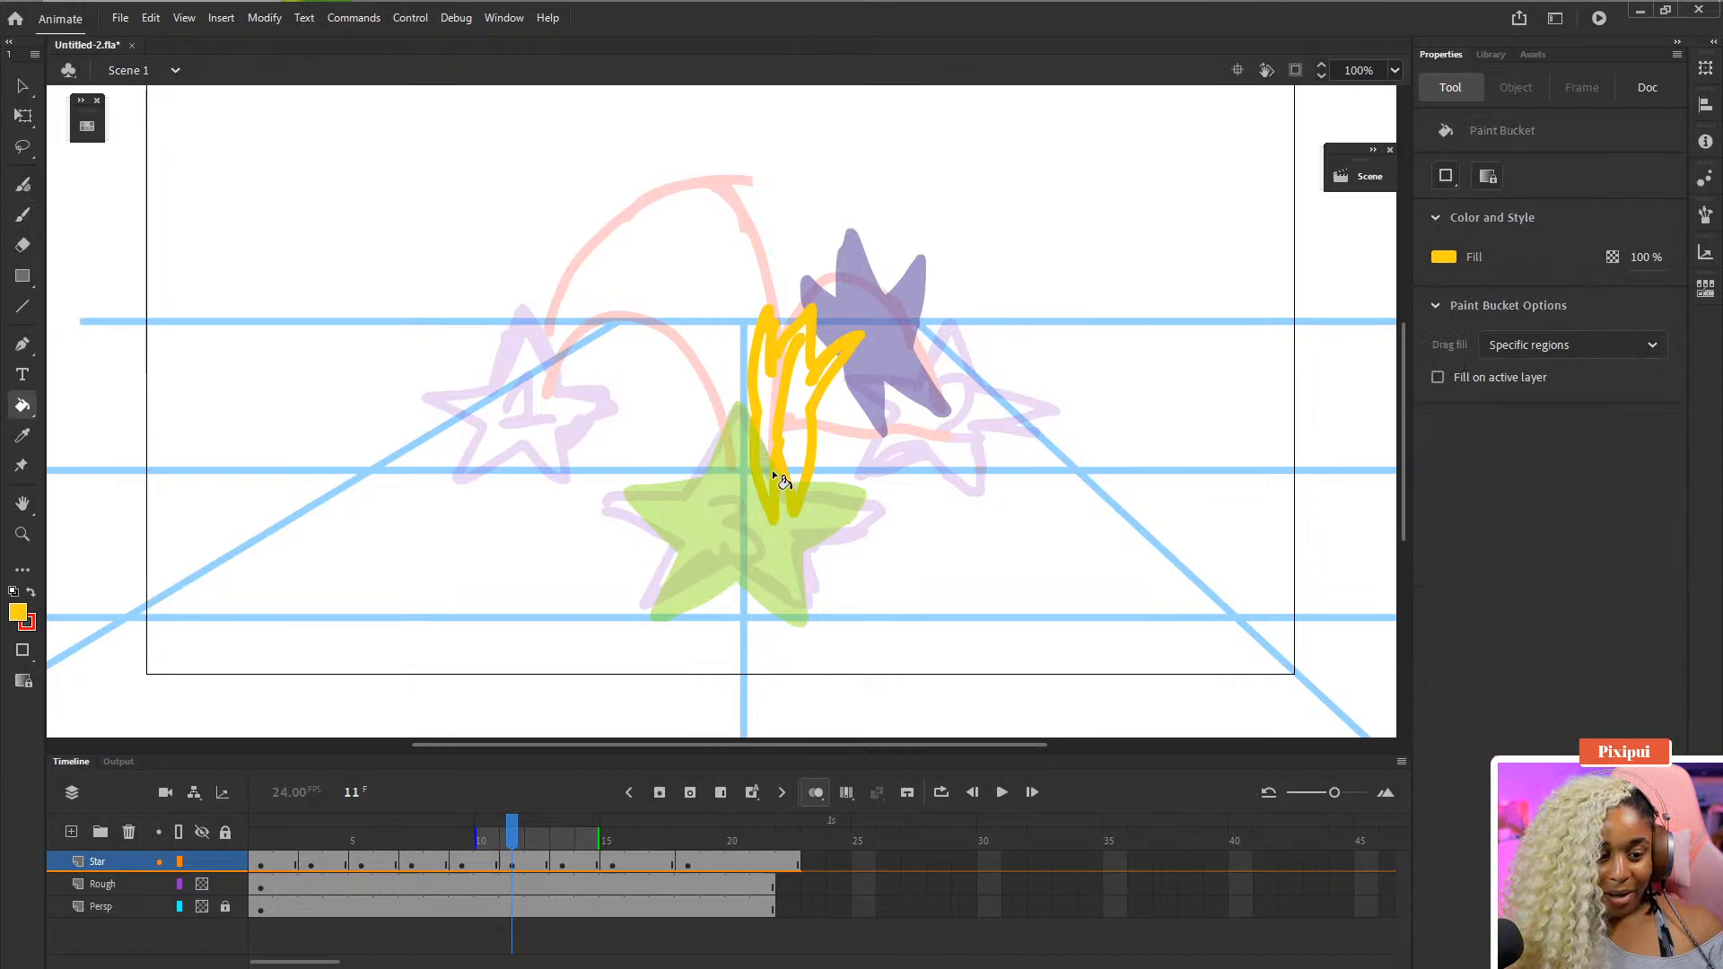
left_click(785, 418)
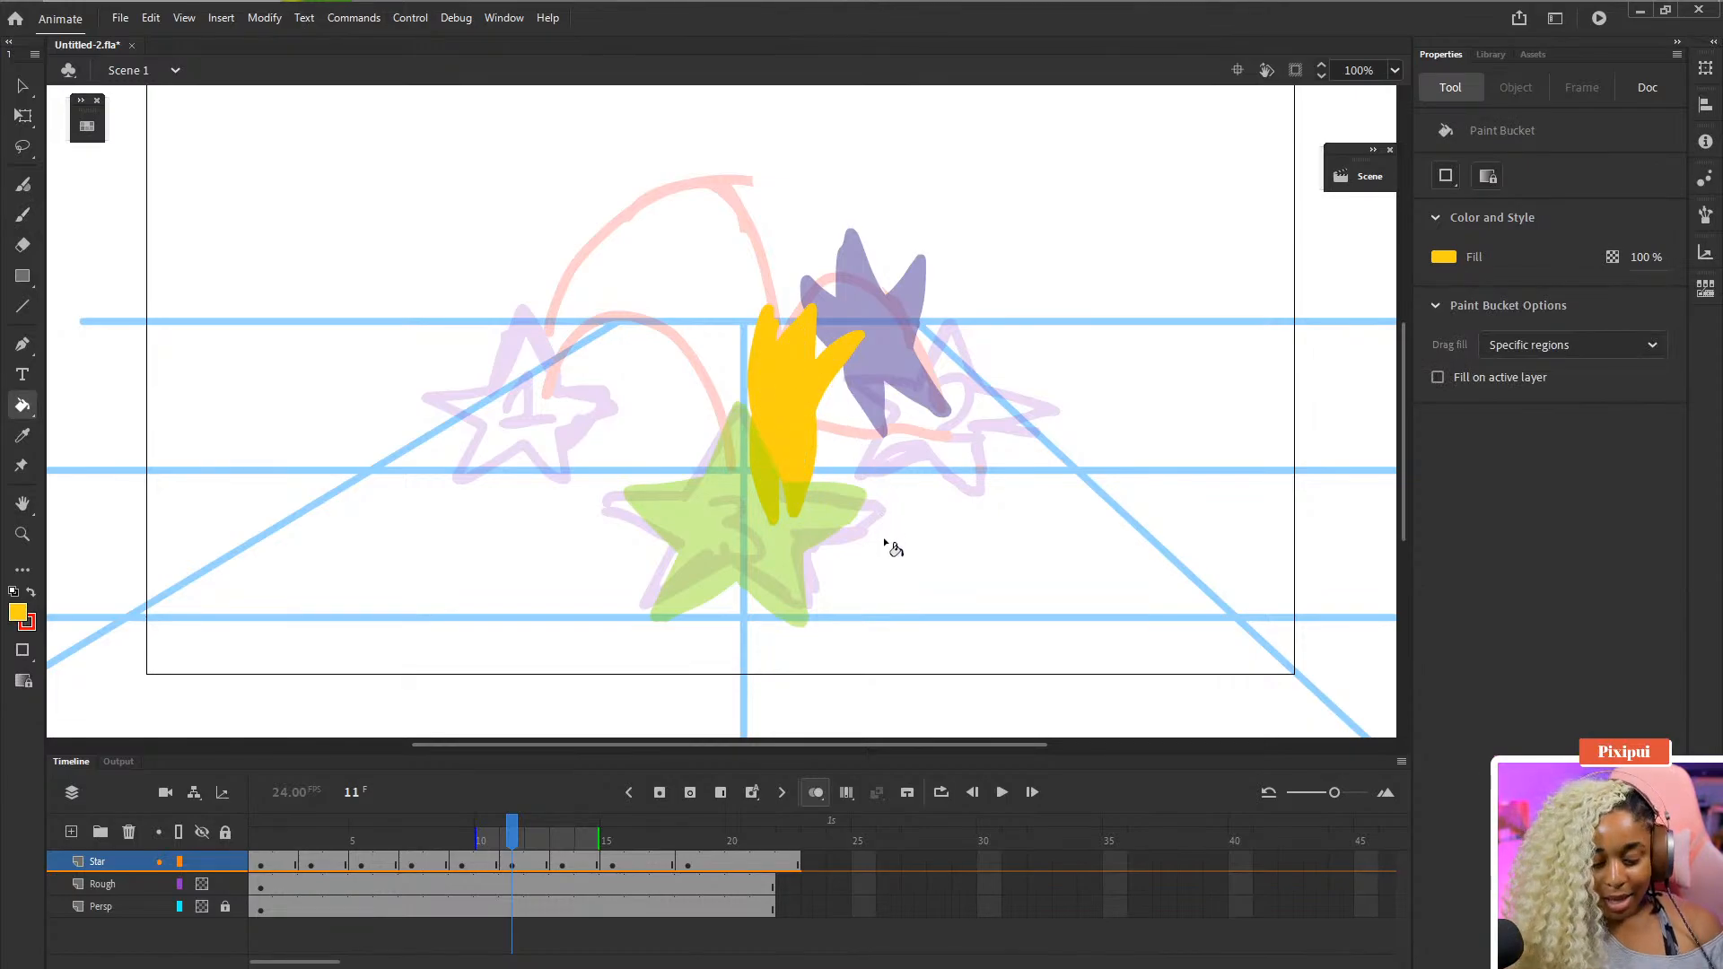
- Step through frames 10 to 15 to check the new frame 11 star in the motion
key("comma")
key("period")
key("period")
key("period")
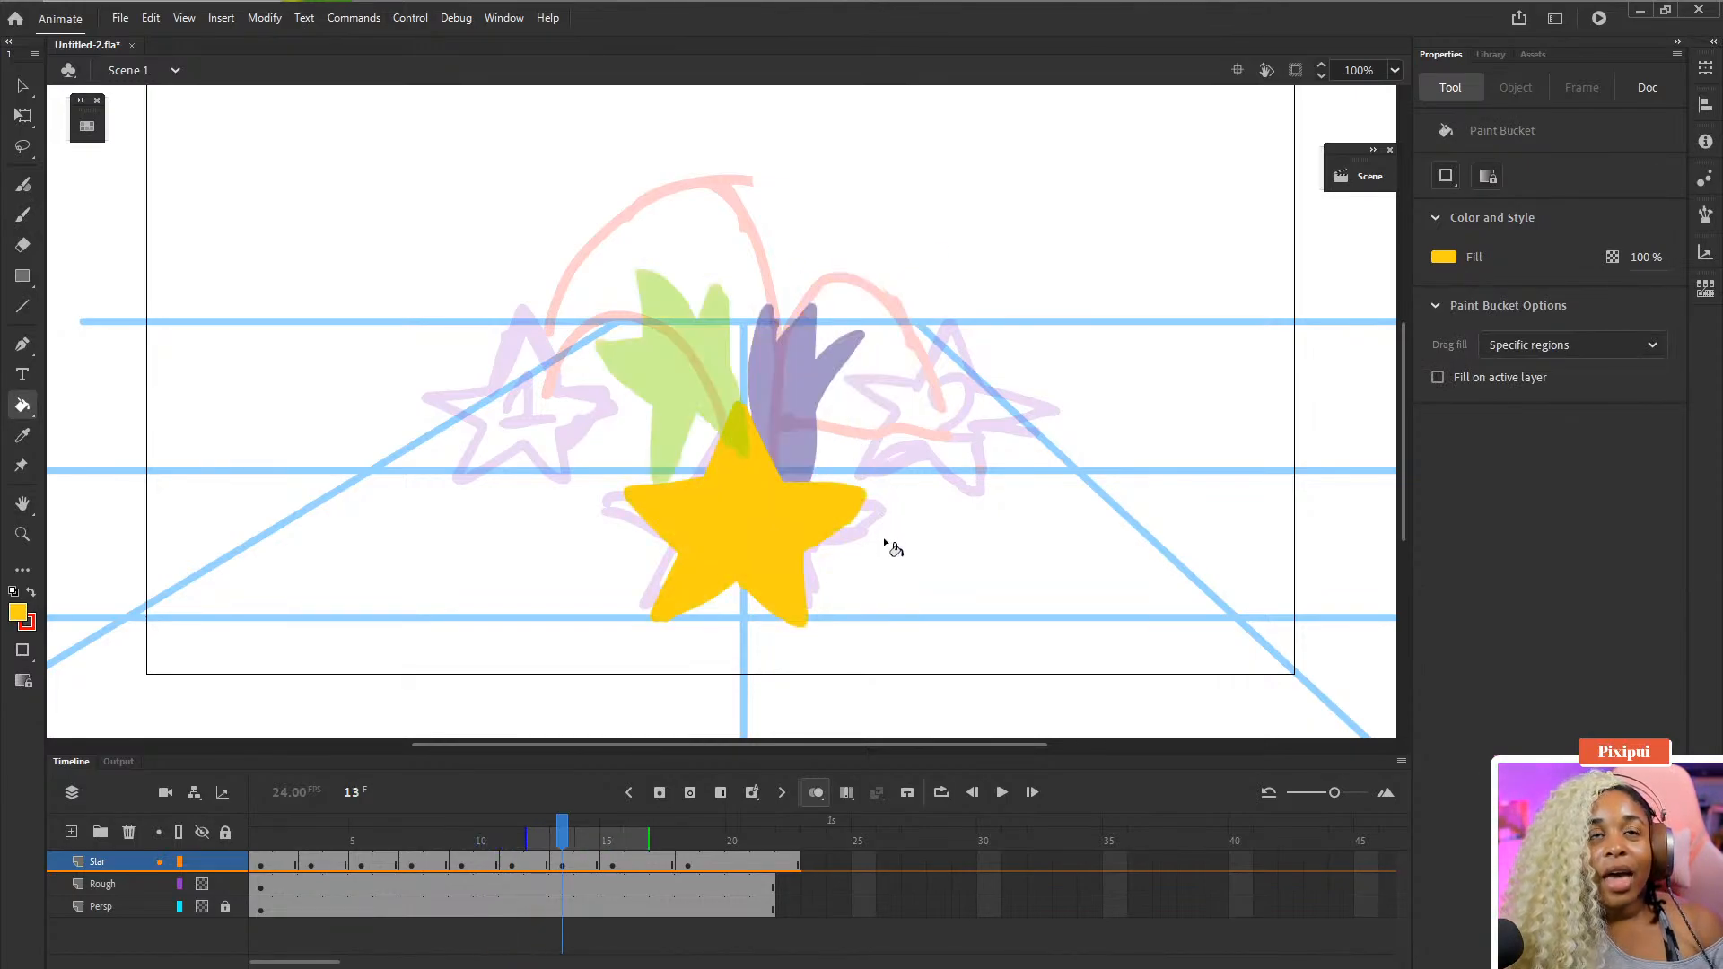
key("period")
key("period")
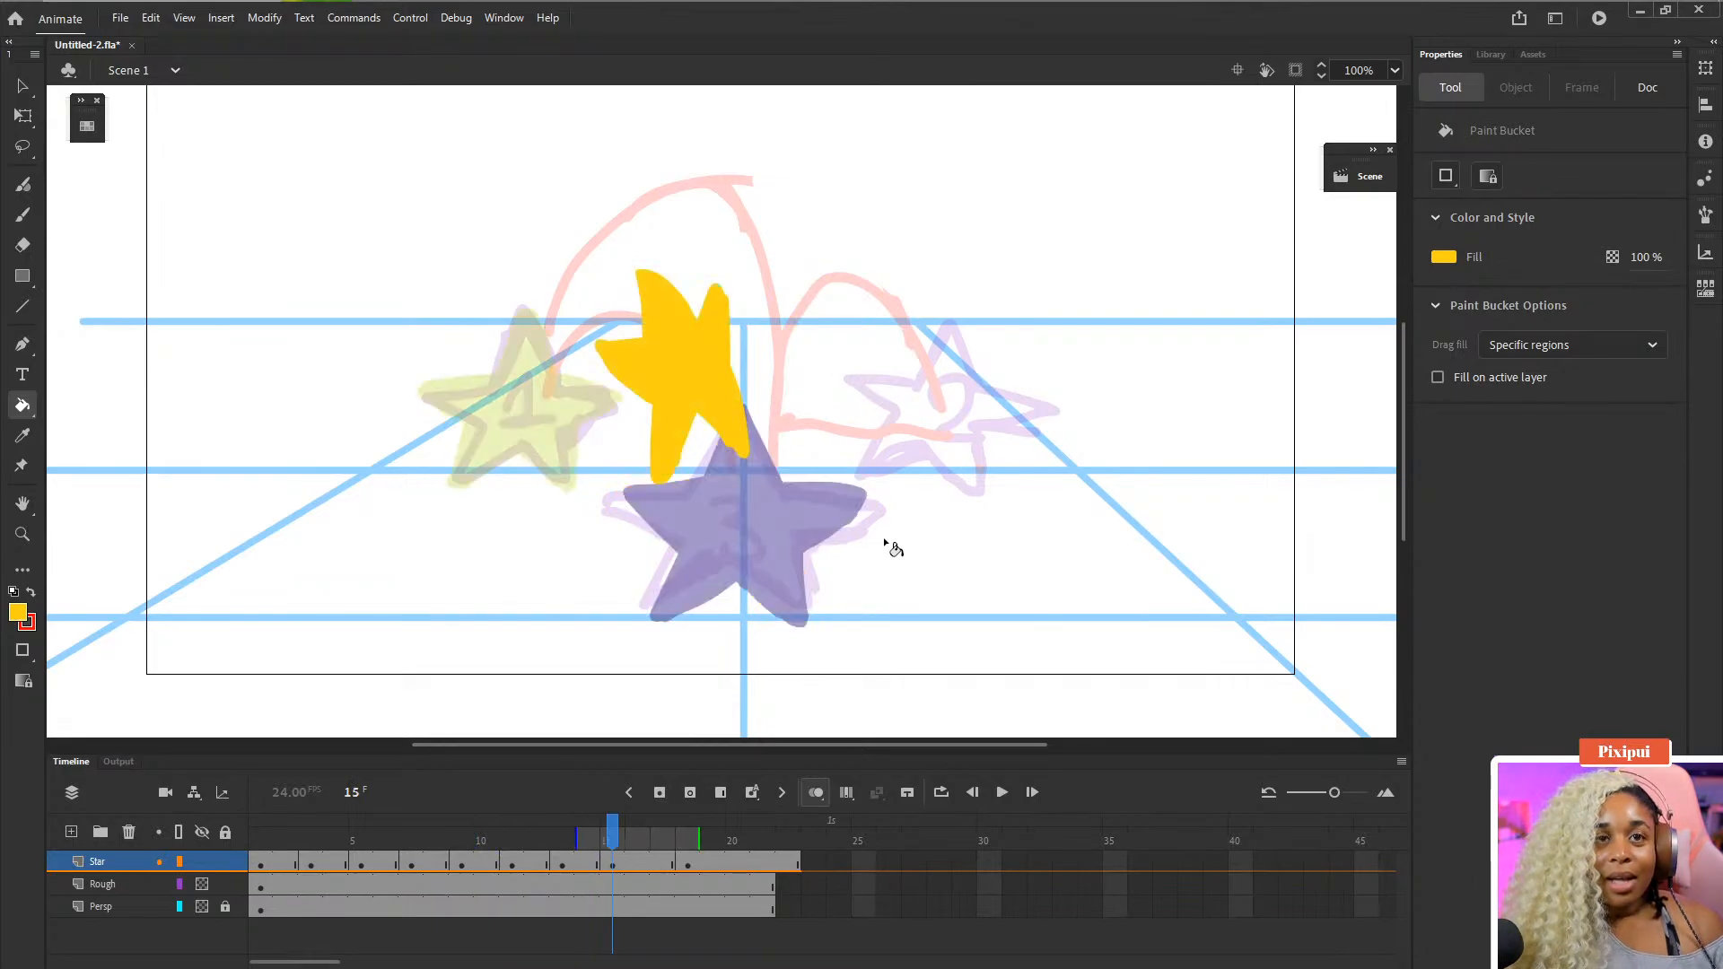
- Extend the Rough and Persp layers with frames to match the Star layer's length
left_click(627, 863)
left_click(664, 864)
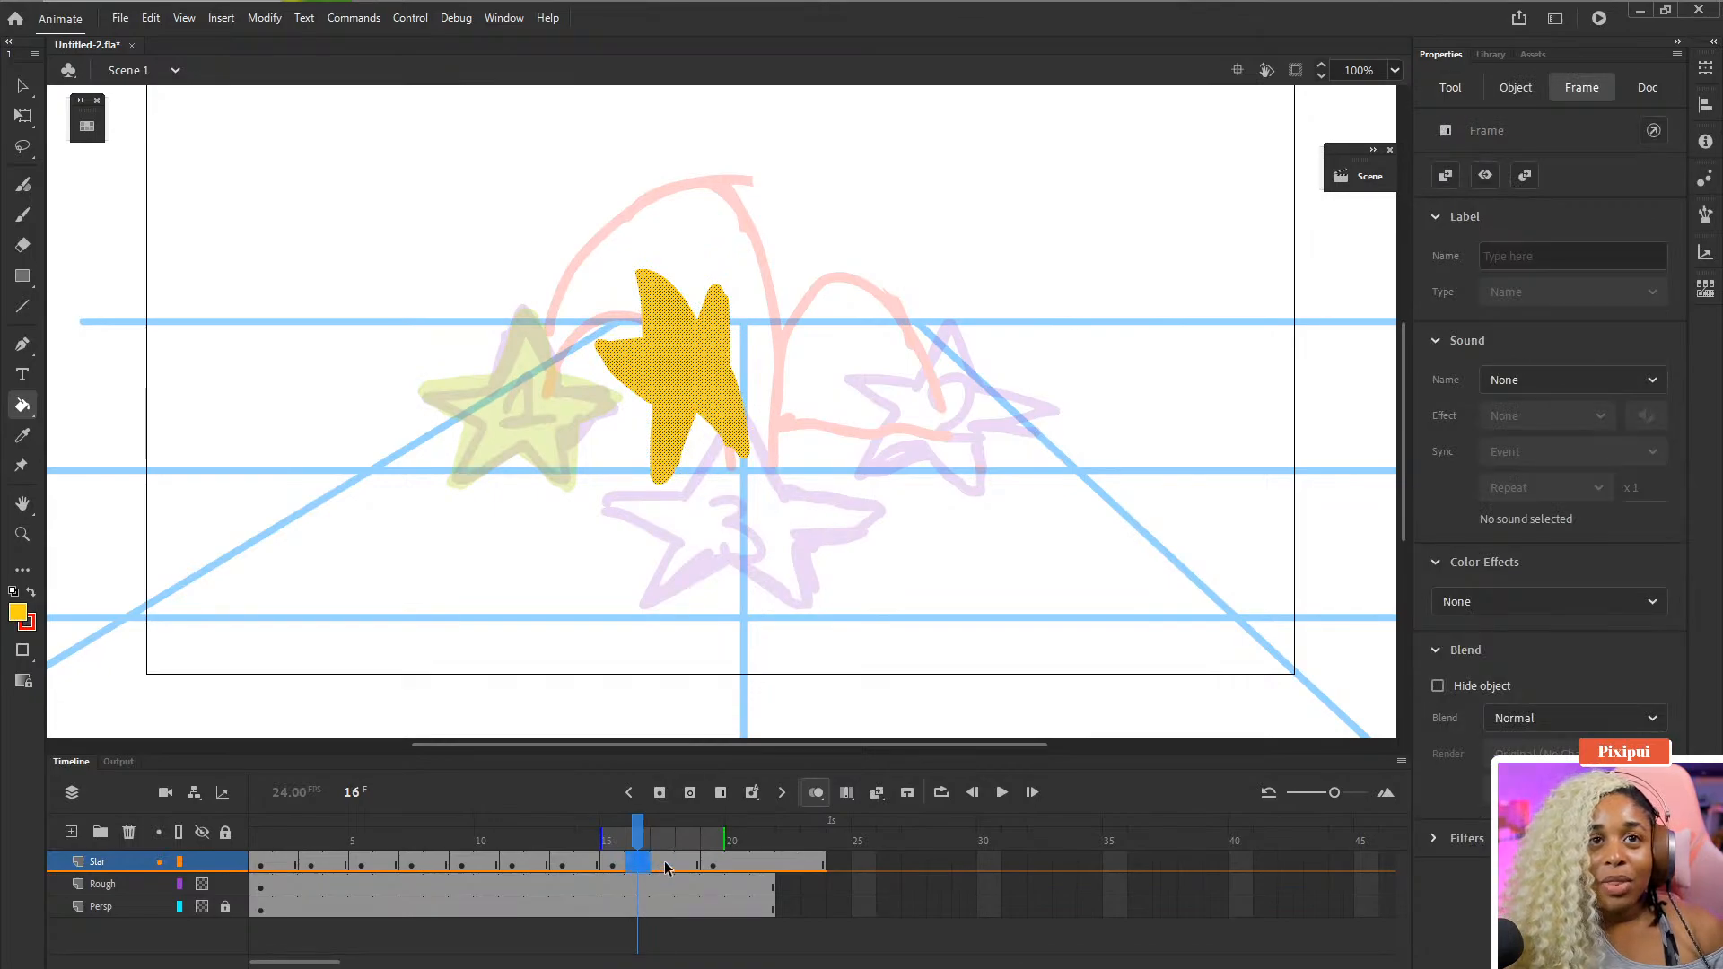
left_click_drag(670, 890, 677, 904)
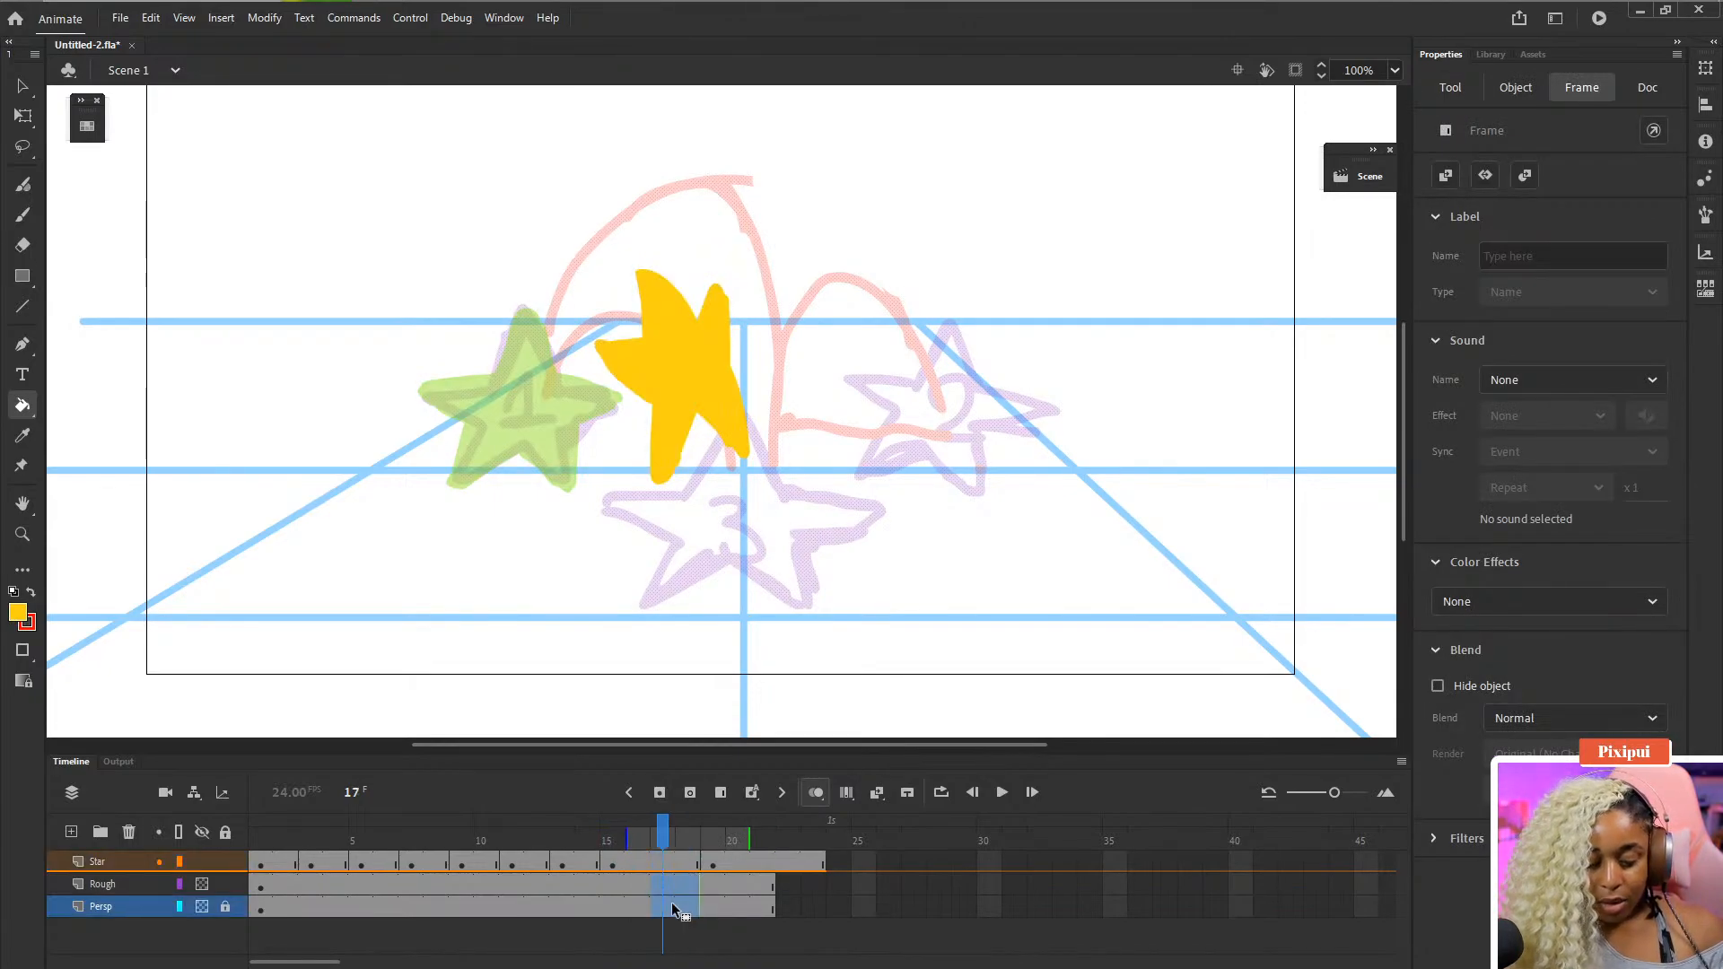
key("F5")
- Go to frame 17 of the Star layer and try brushing yellow strokes there, undoing each attempt
left_click(659, 863)
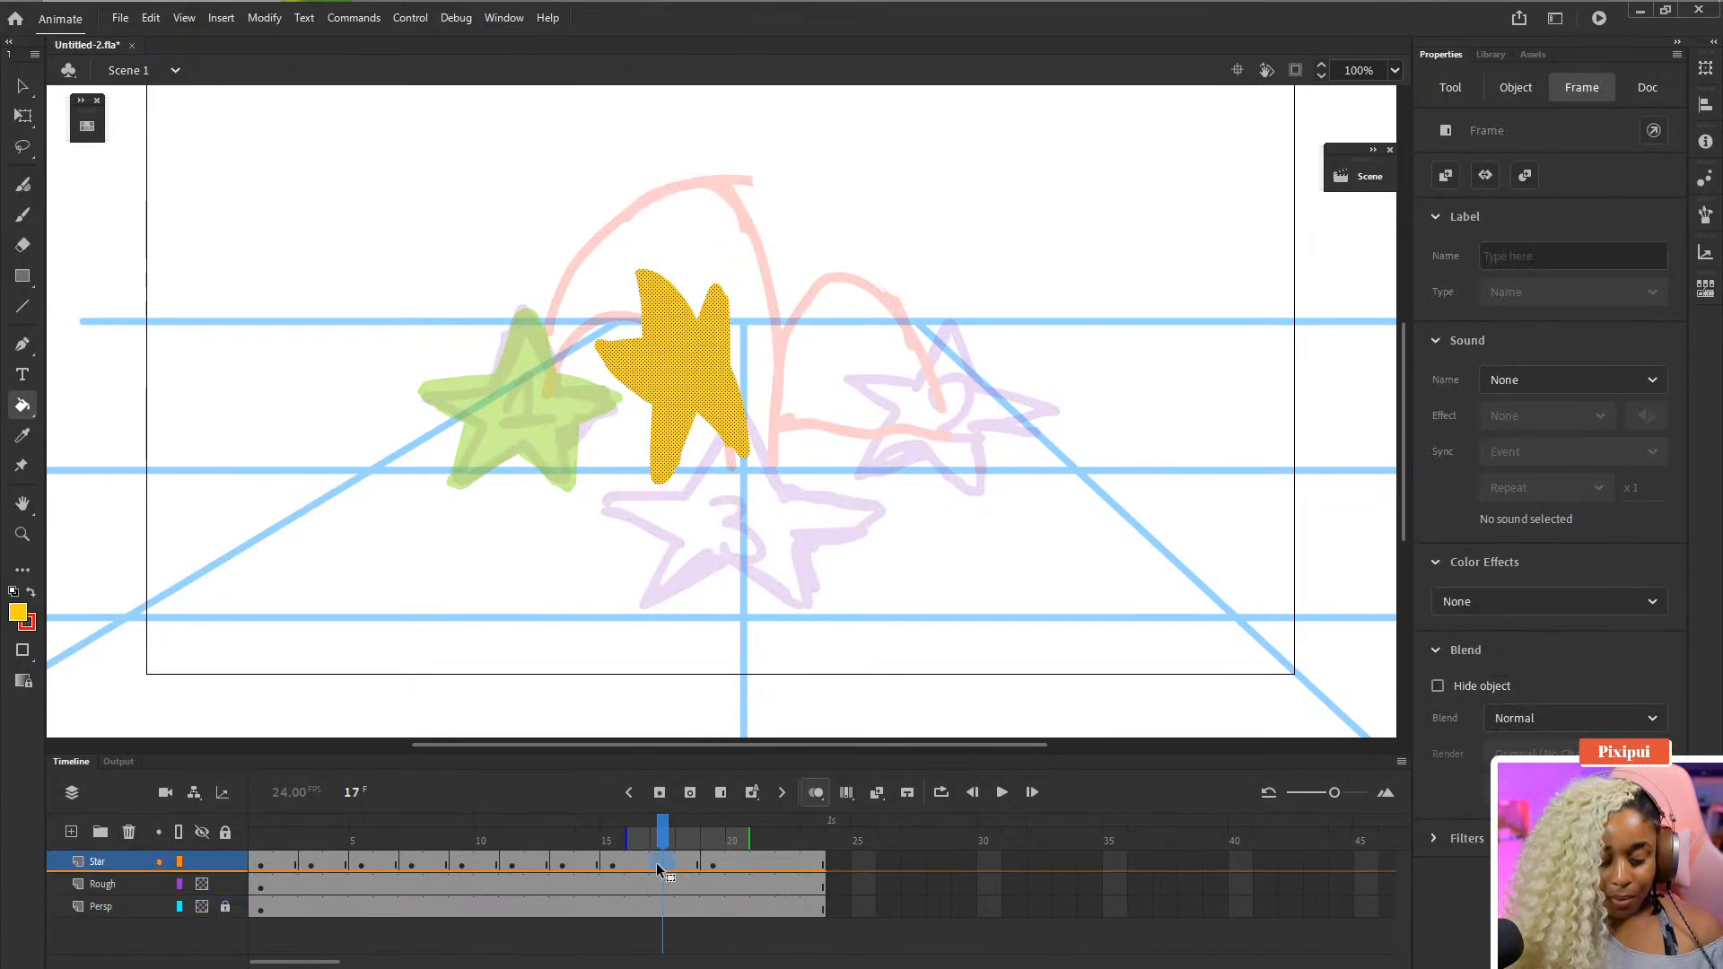
left_click(658, 869)
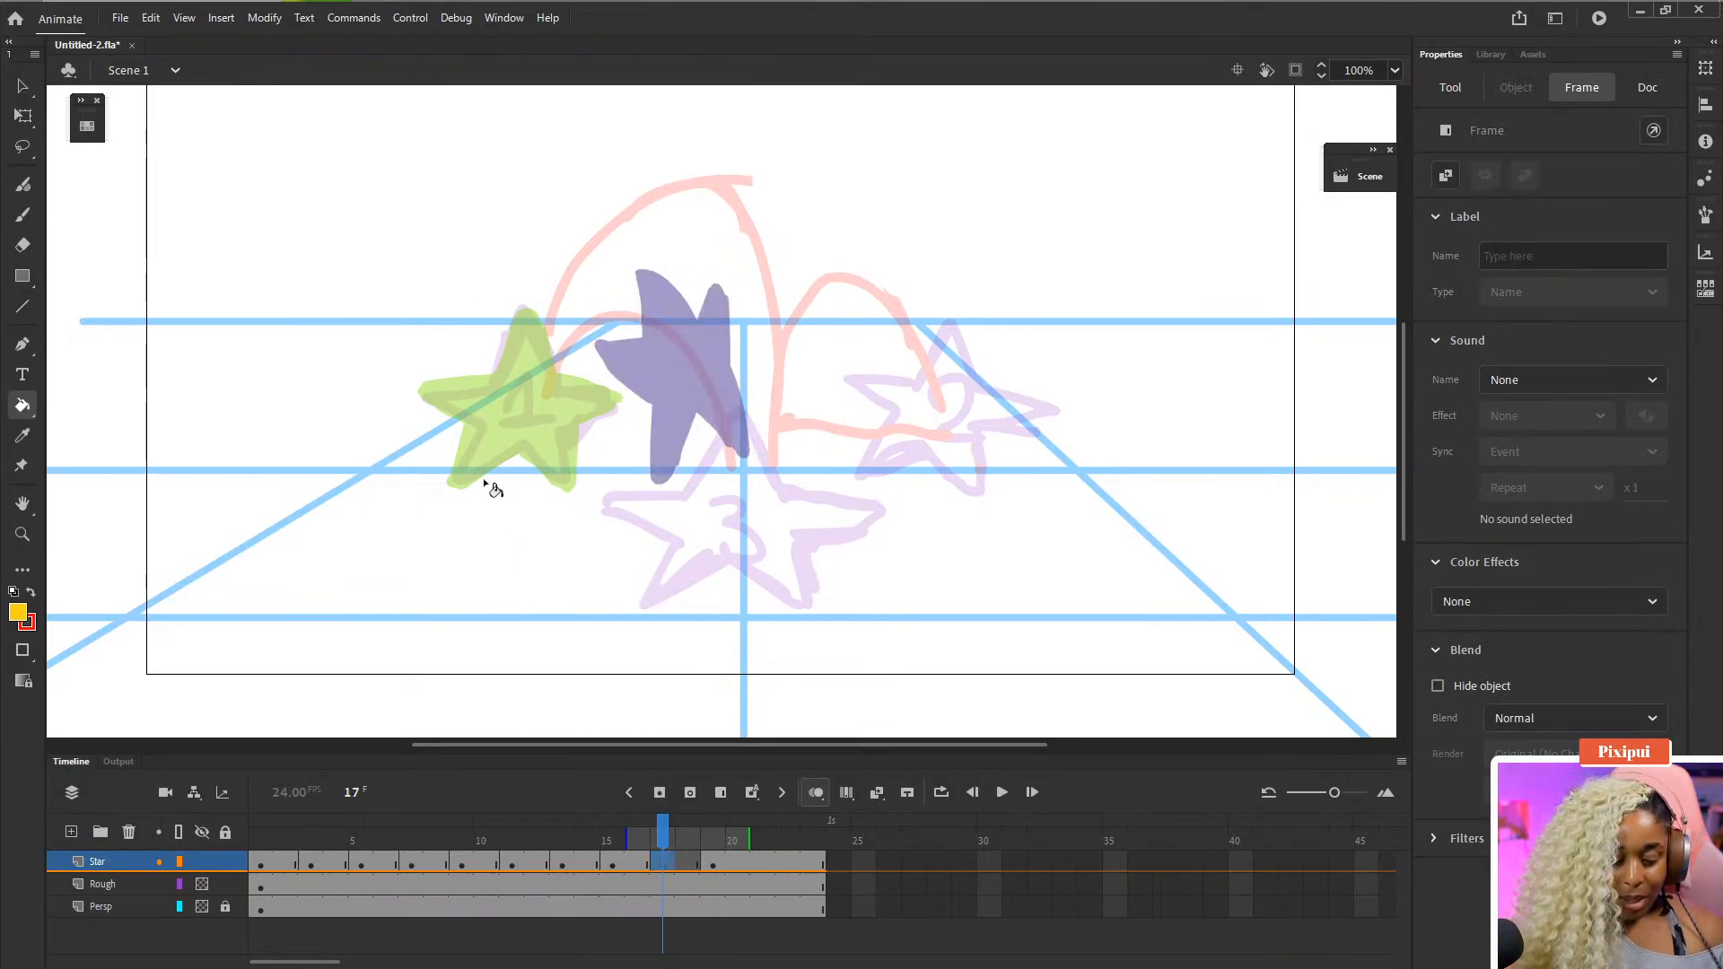
key("b")
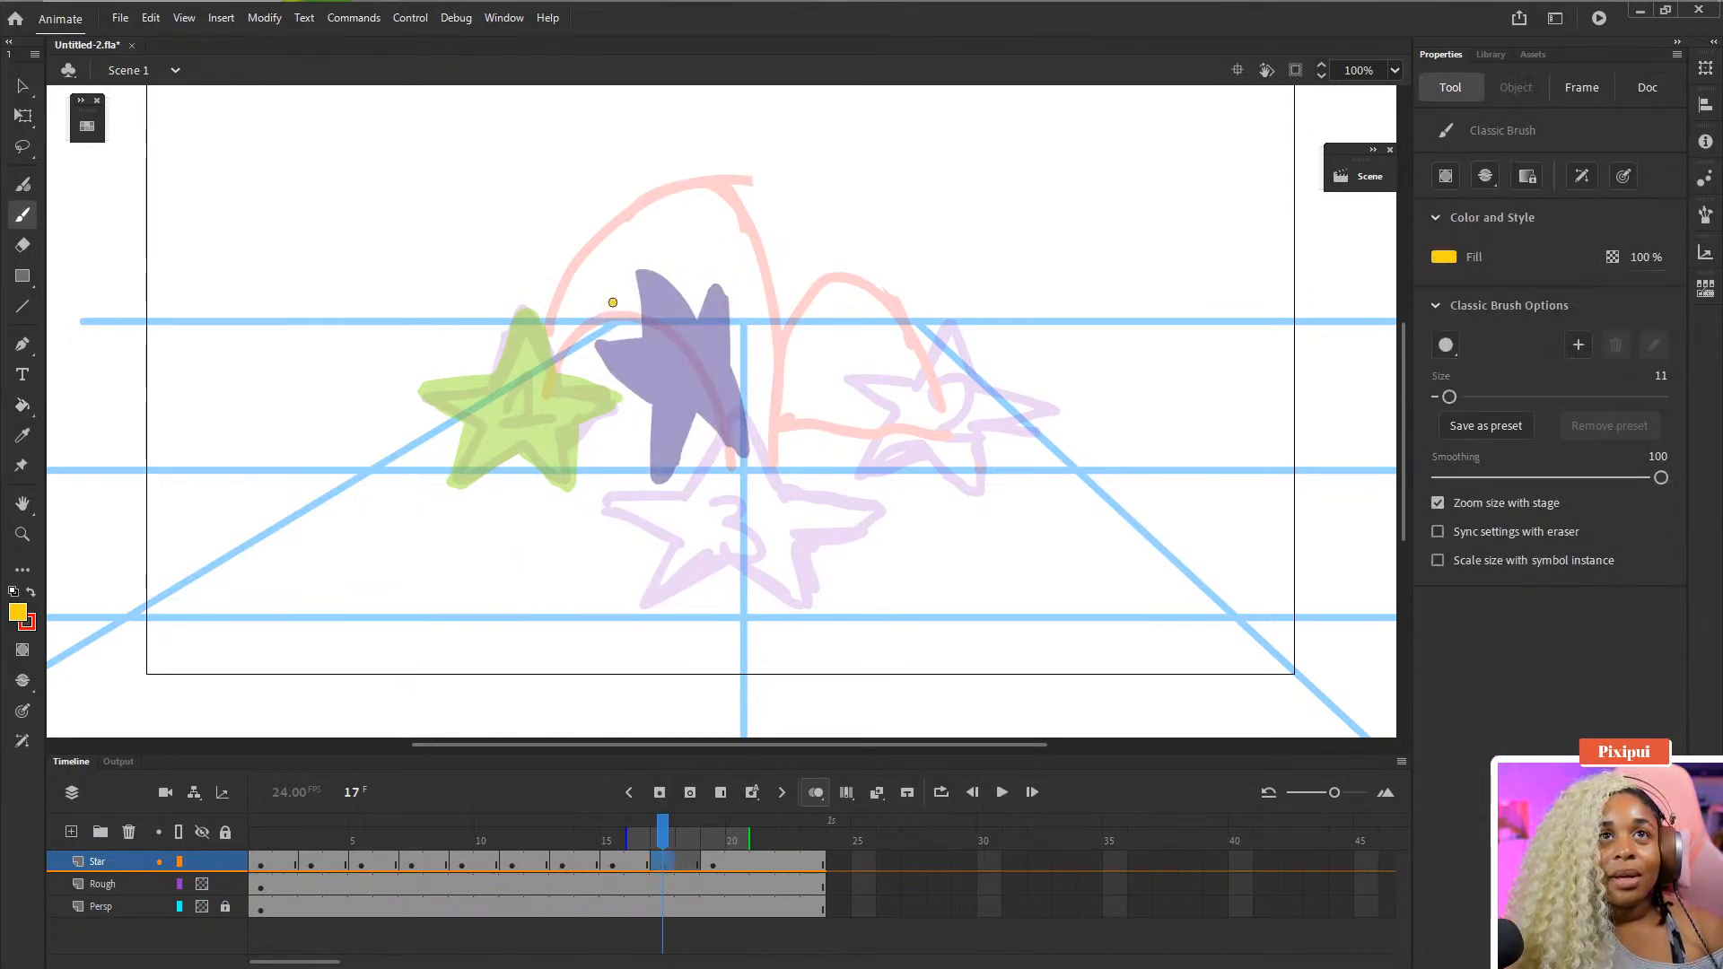
mouse_move(613, 302)
left_mouse_down()
mouse_move(628, 304)
mouse_move(597, 299)
mouse_move(568, 329)
left_mouse_up()
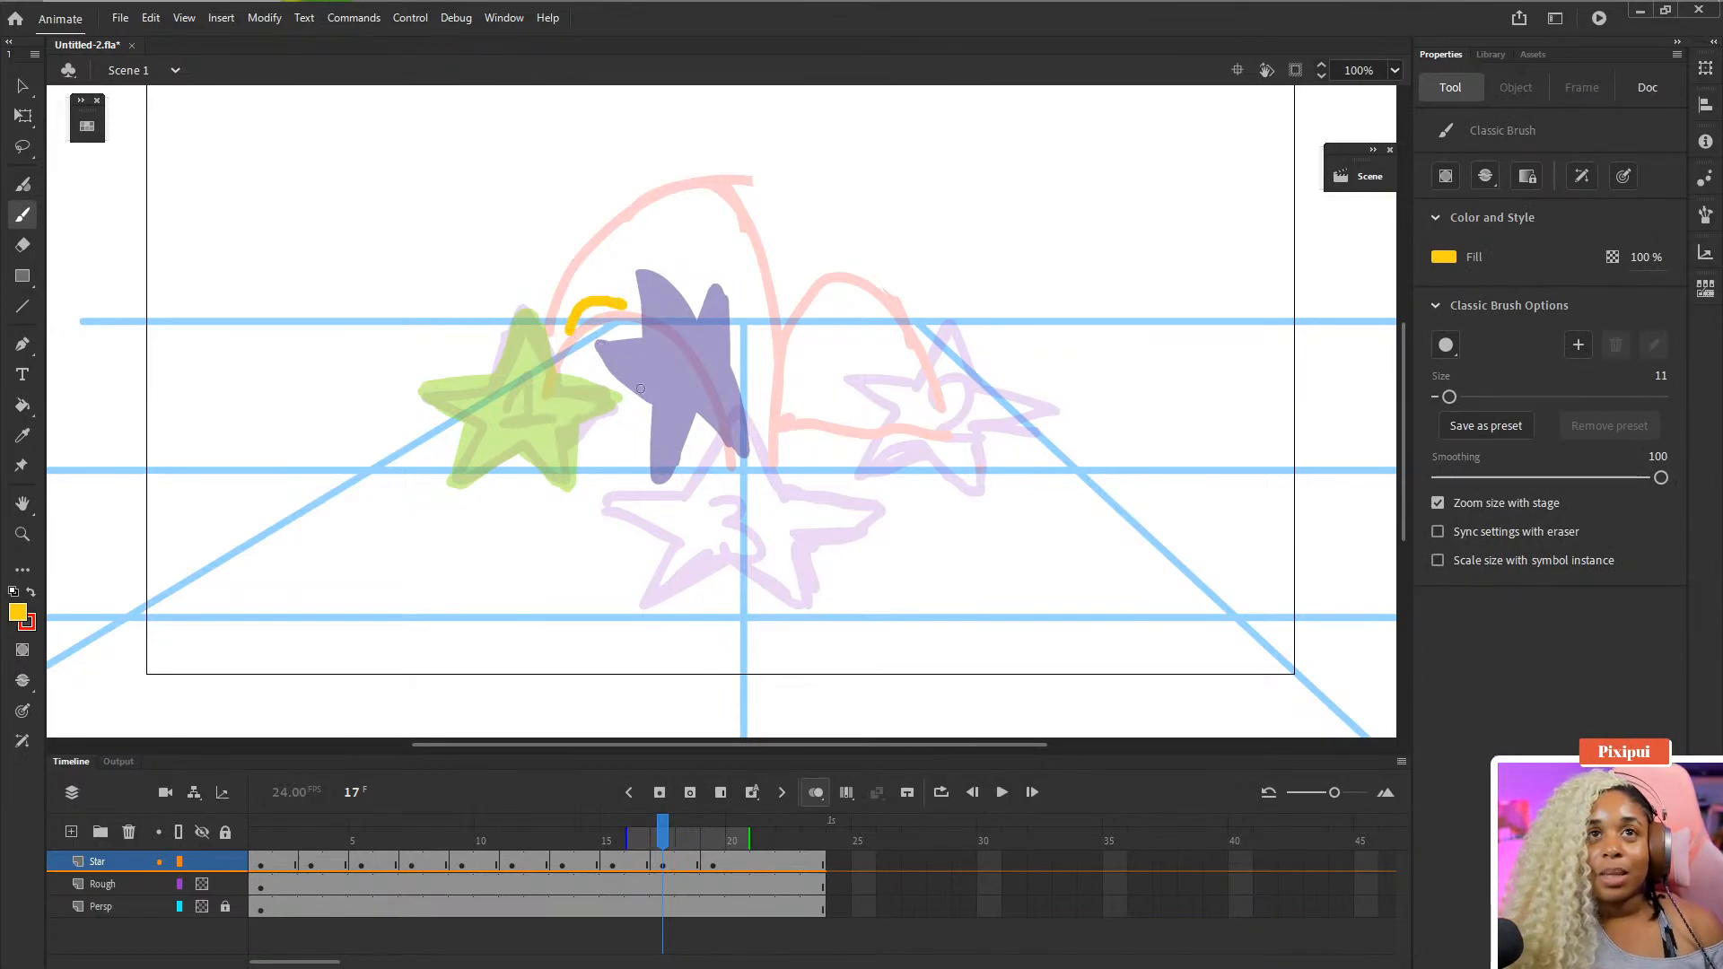
key("ctrl+z")
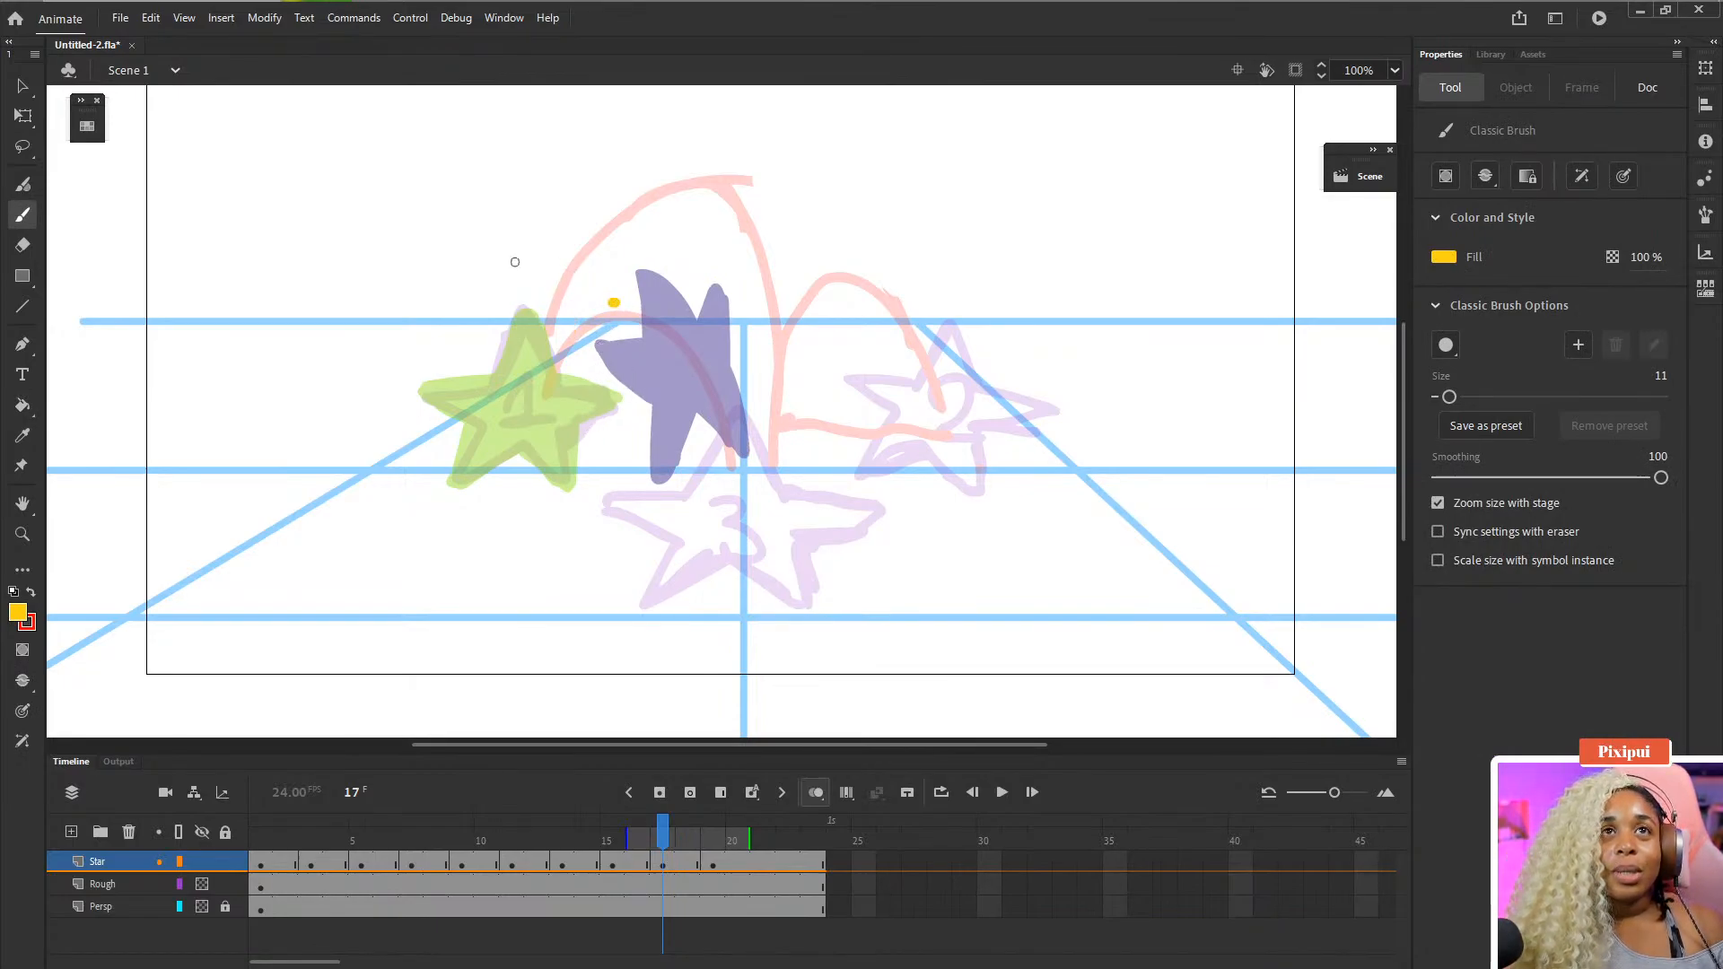
mouse_move(466, 180)
left_mouse_down()
mouse_move(438, 225)
mouse_move(461, 266)
mouse_move(476, 196)
left_mouse_up()
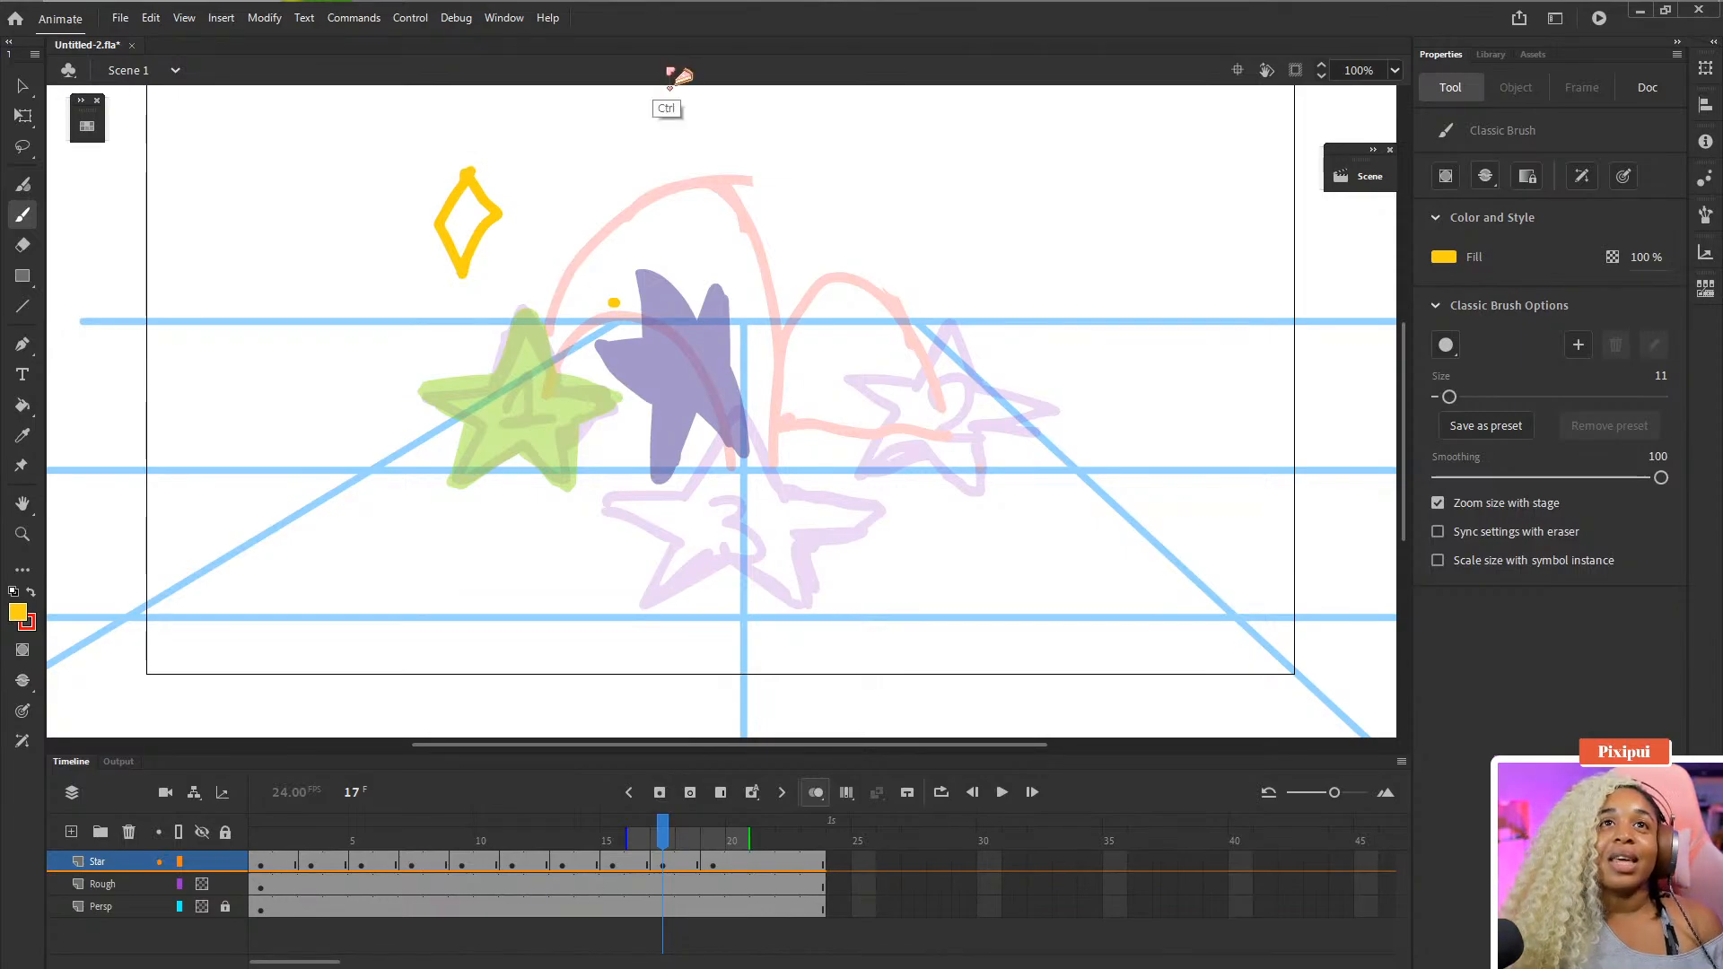
key("ctrl+z")
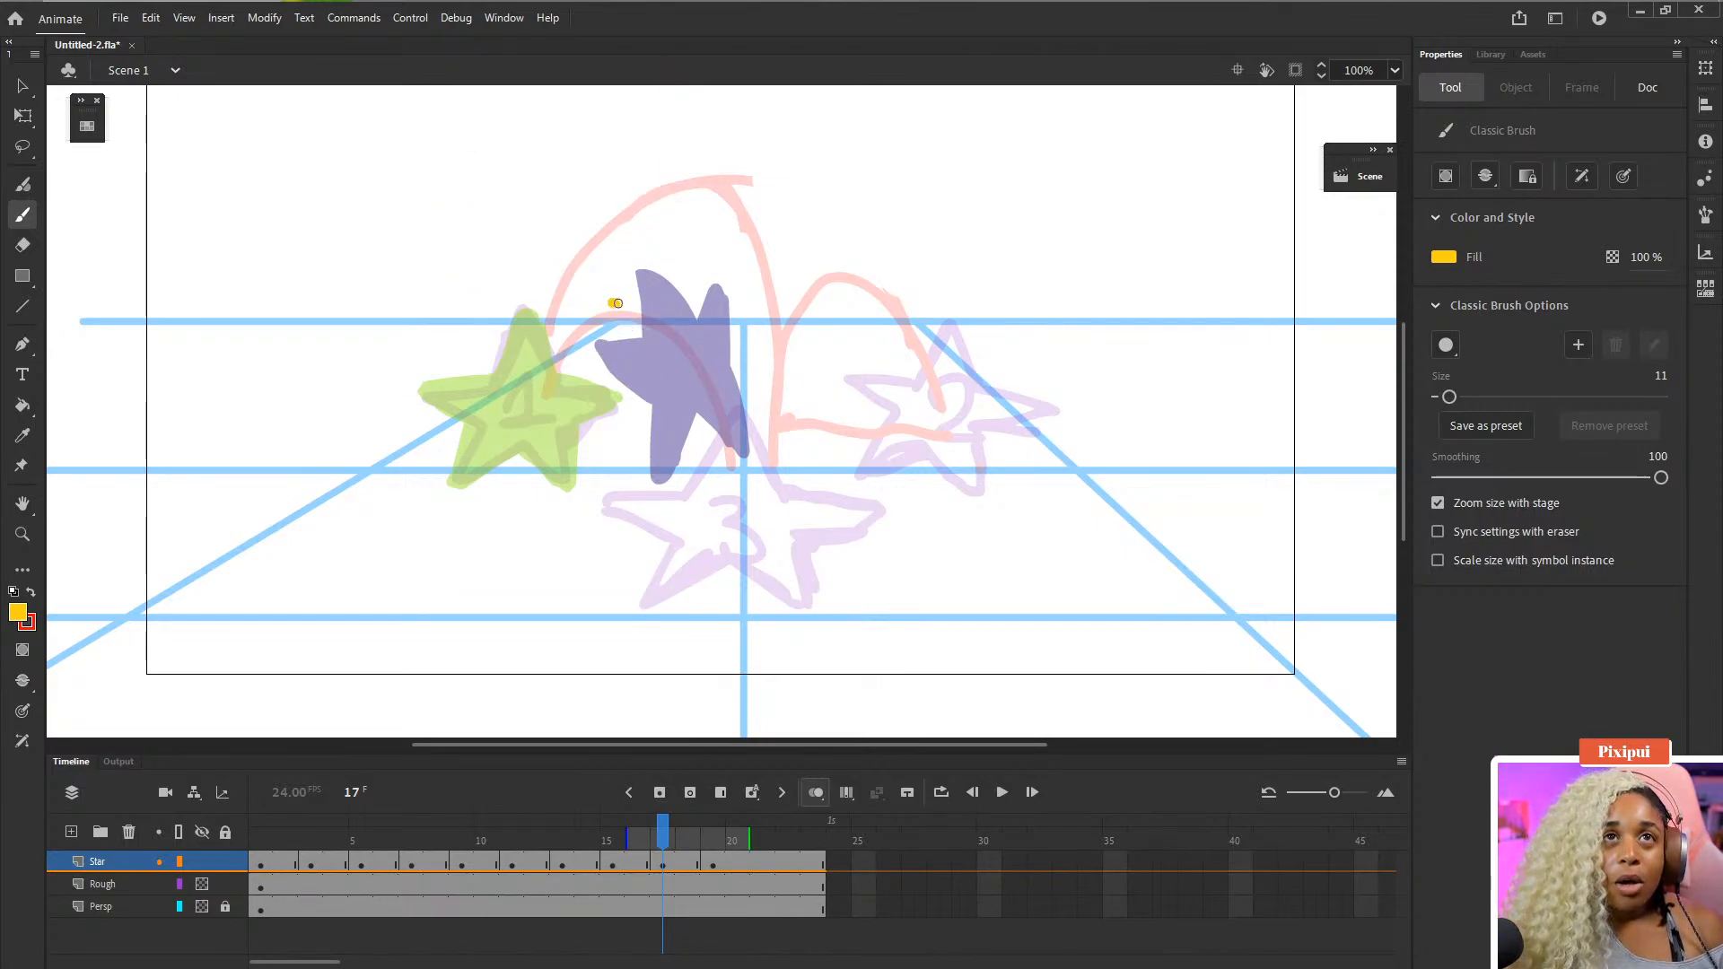
- Brush a rough yellow star sketch at frame 17 along the arc, just left of the purple star
mouse_move(616, 300)
left_mouse_down()
mouse_move(598, 292)
mouse_move(562, 343)
left_mouse_up()
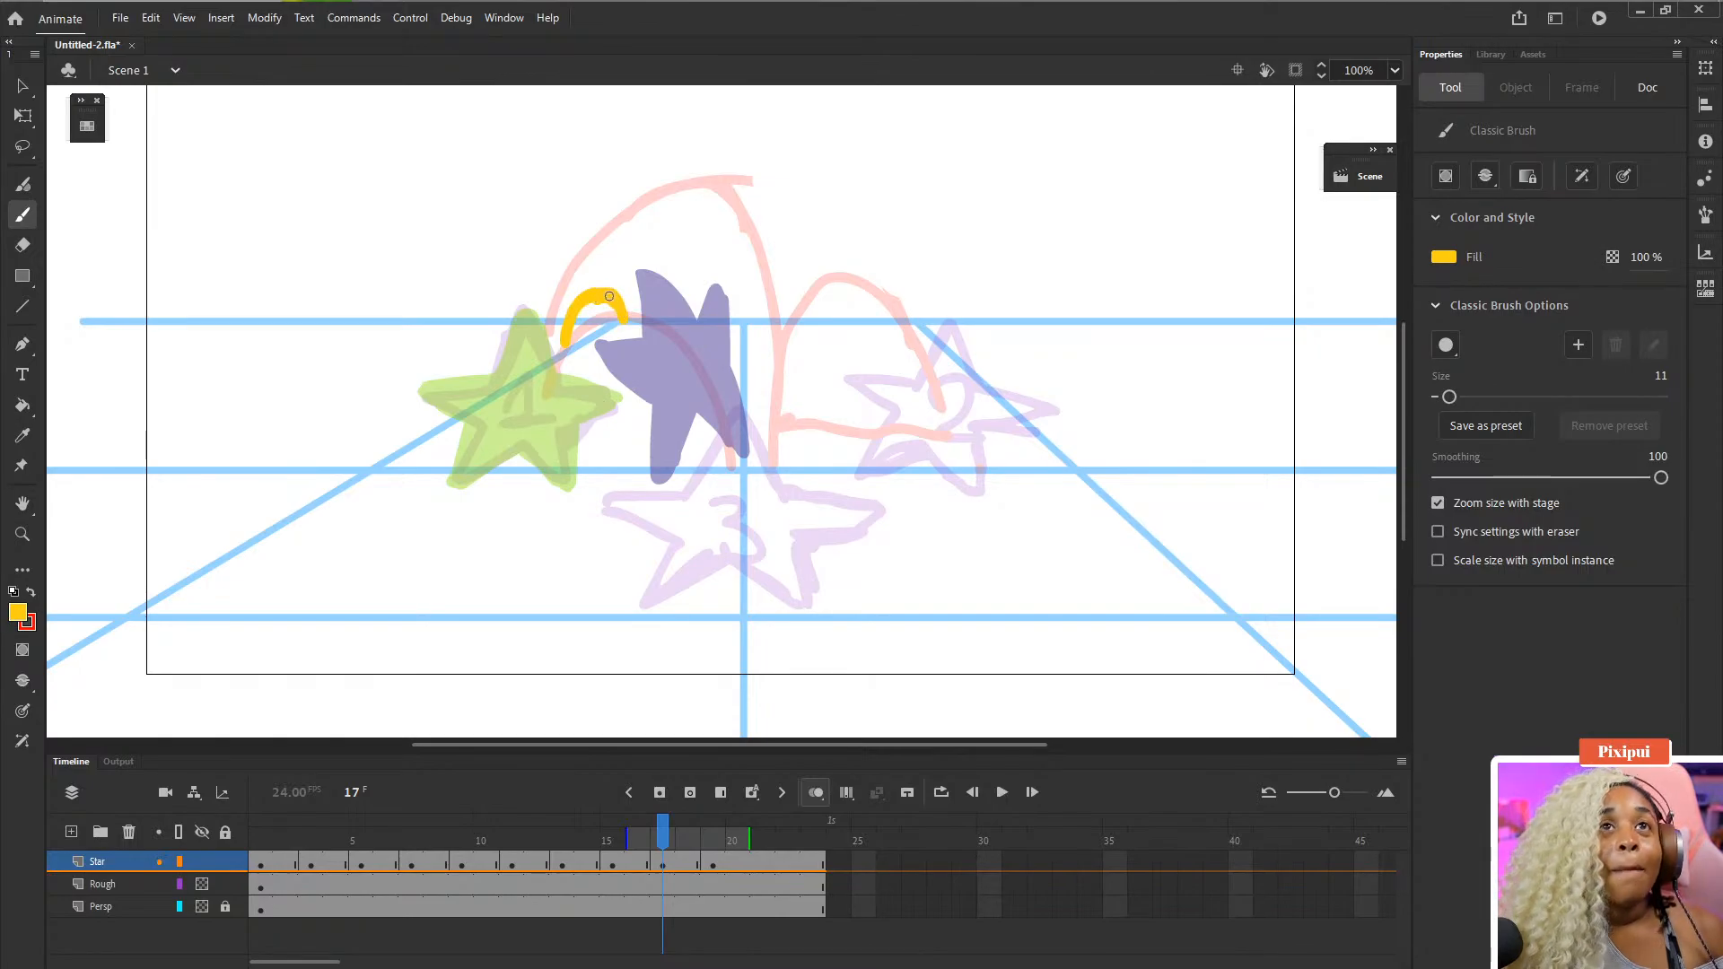
left_click_drag(609, 296, 605, 296)
key("ctrl+z")
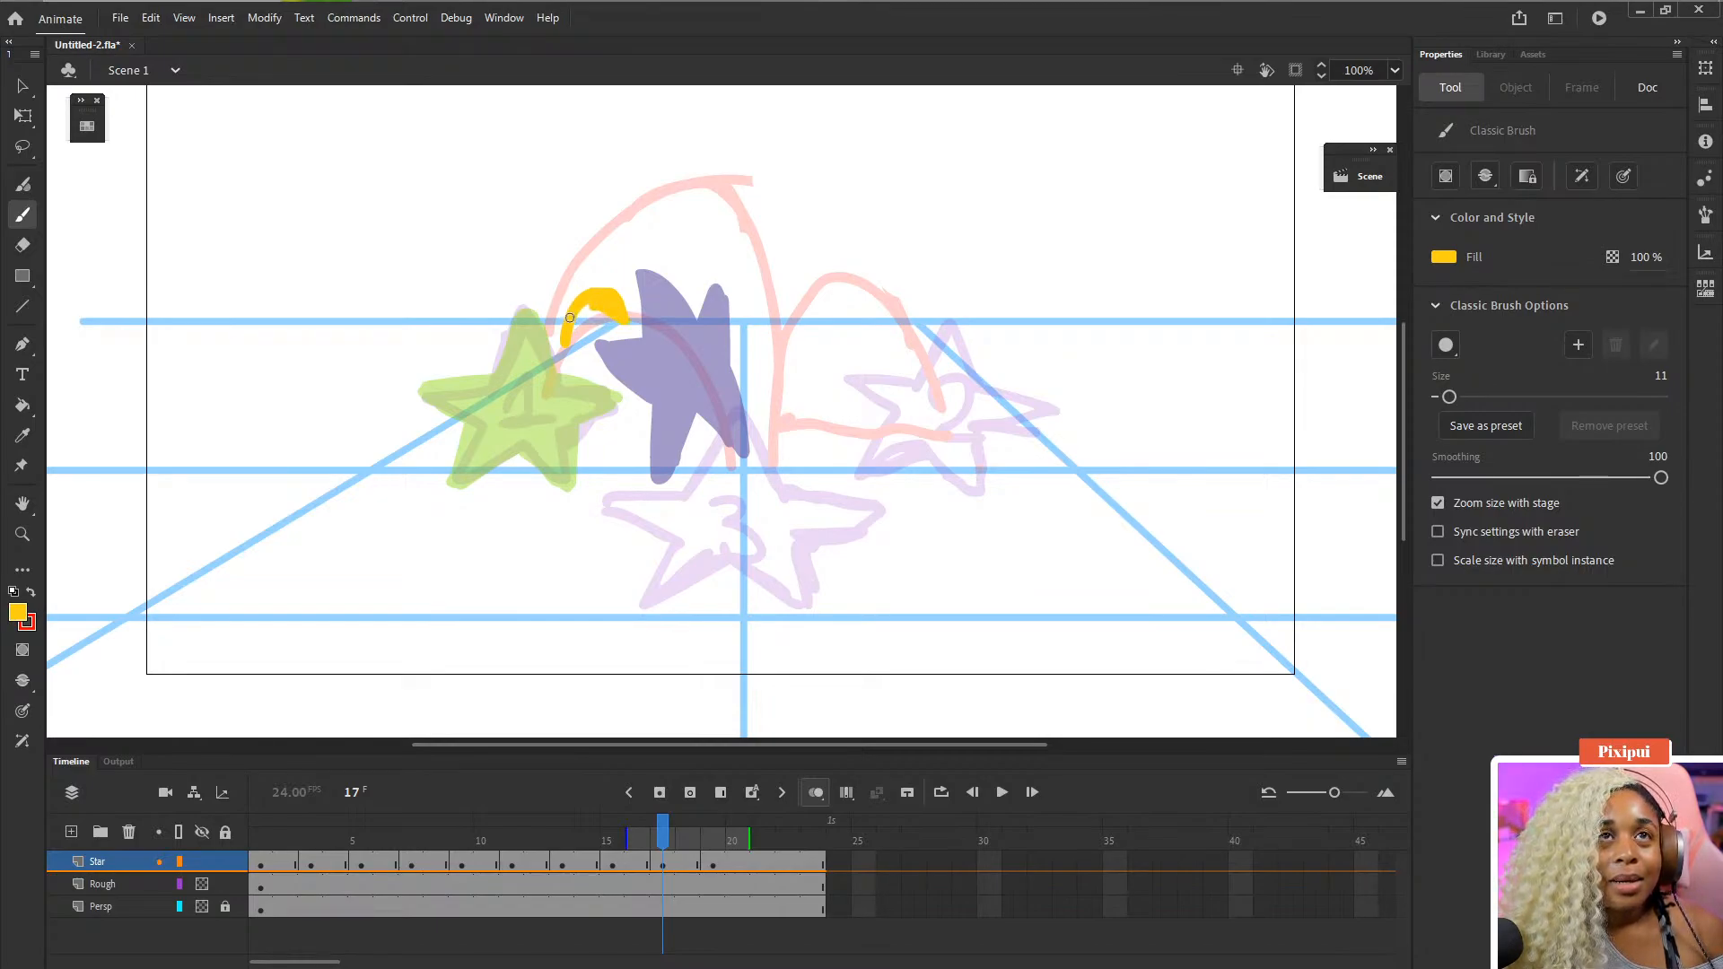
mouse_move(567, 319)
left_mouse_down()
mouse_move(563, 253)
mouse_move(556, 296)
mouse_move(559, 265)
mouse_move(620, 269)
left_mouse_up()
key("ctrl+z")
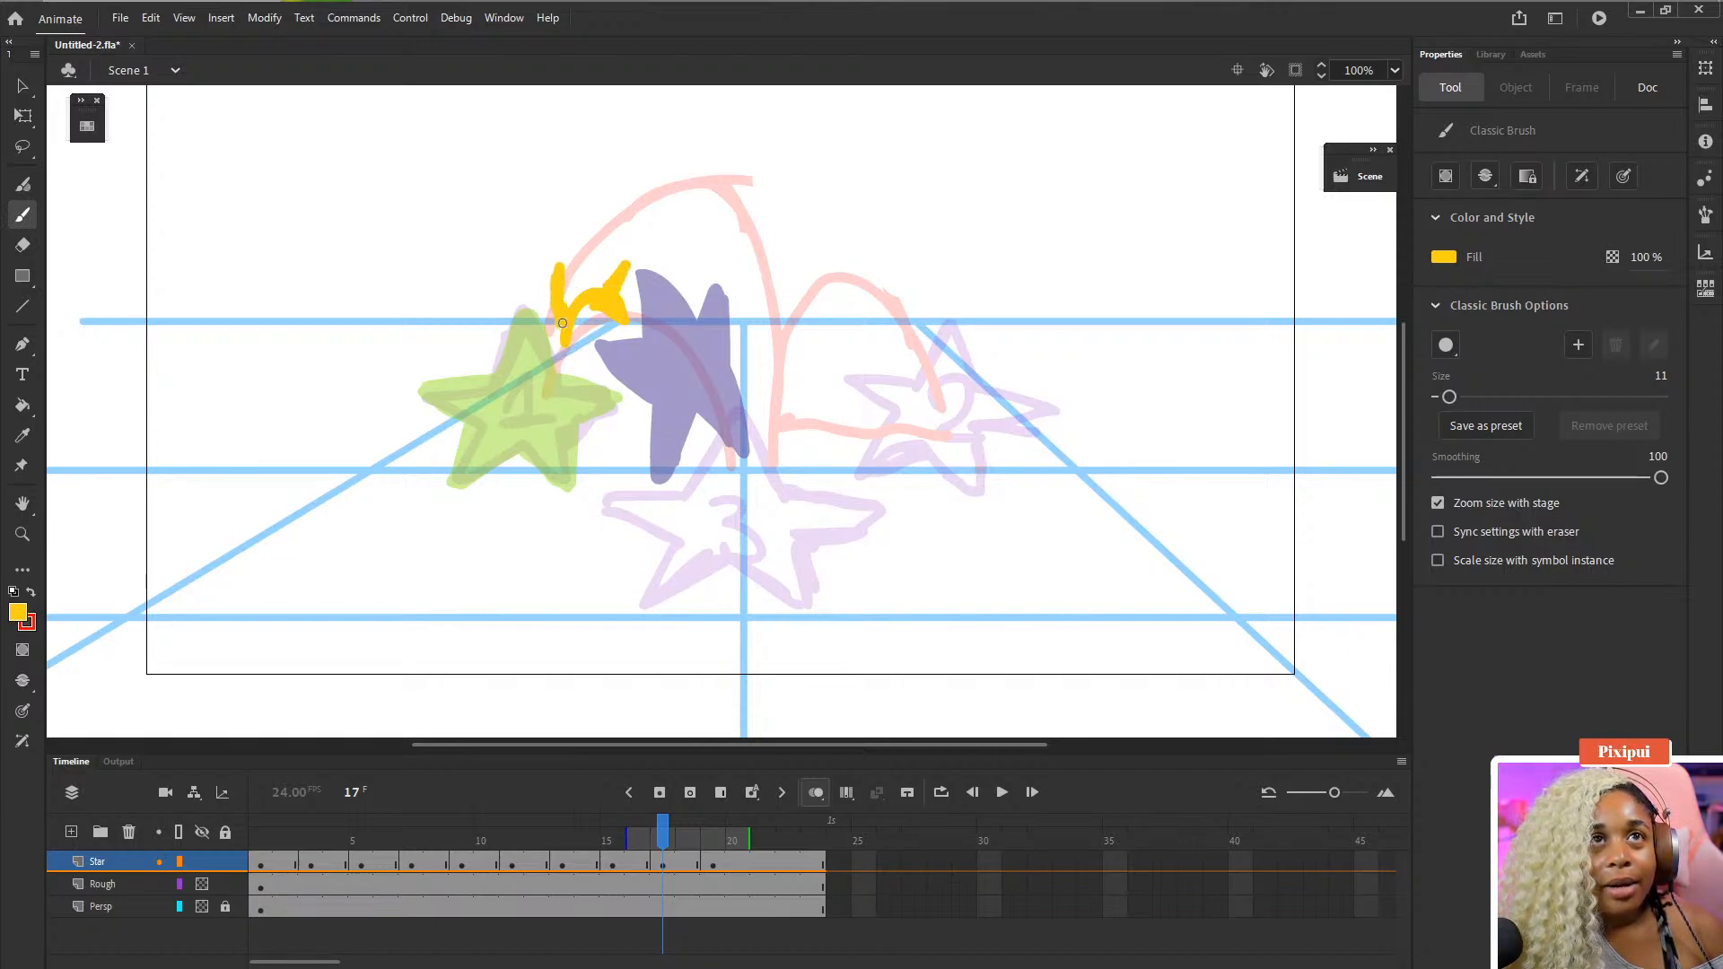
left_click_drag(563, 323, 546, 402)
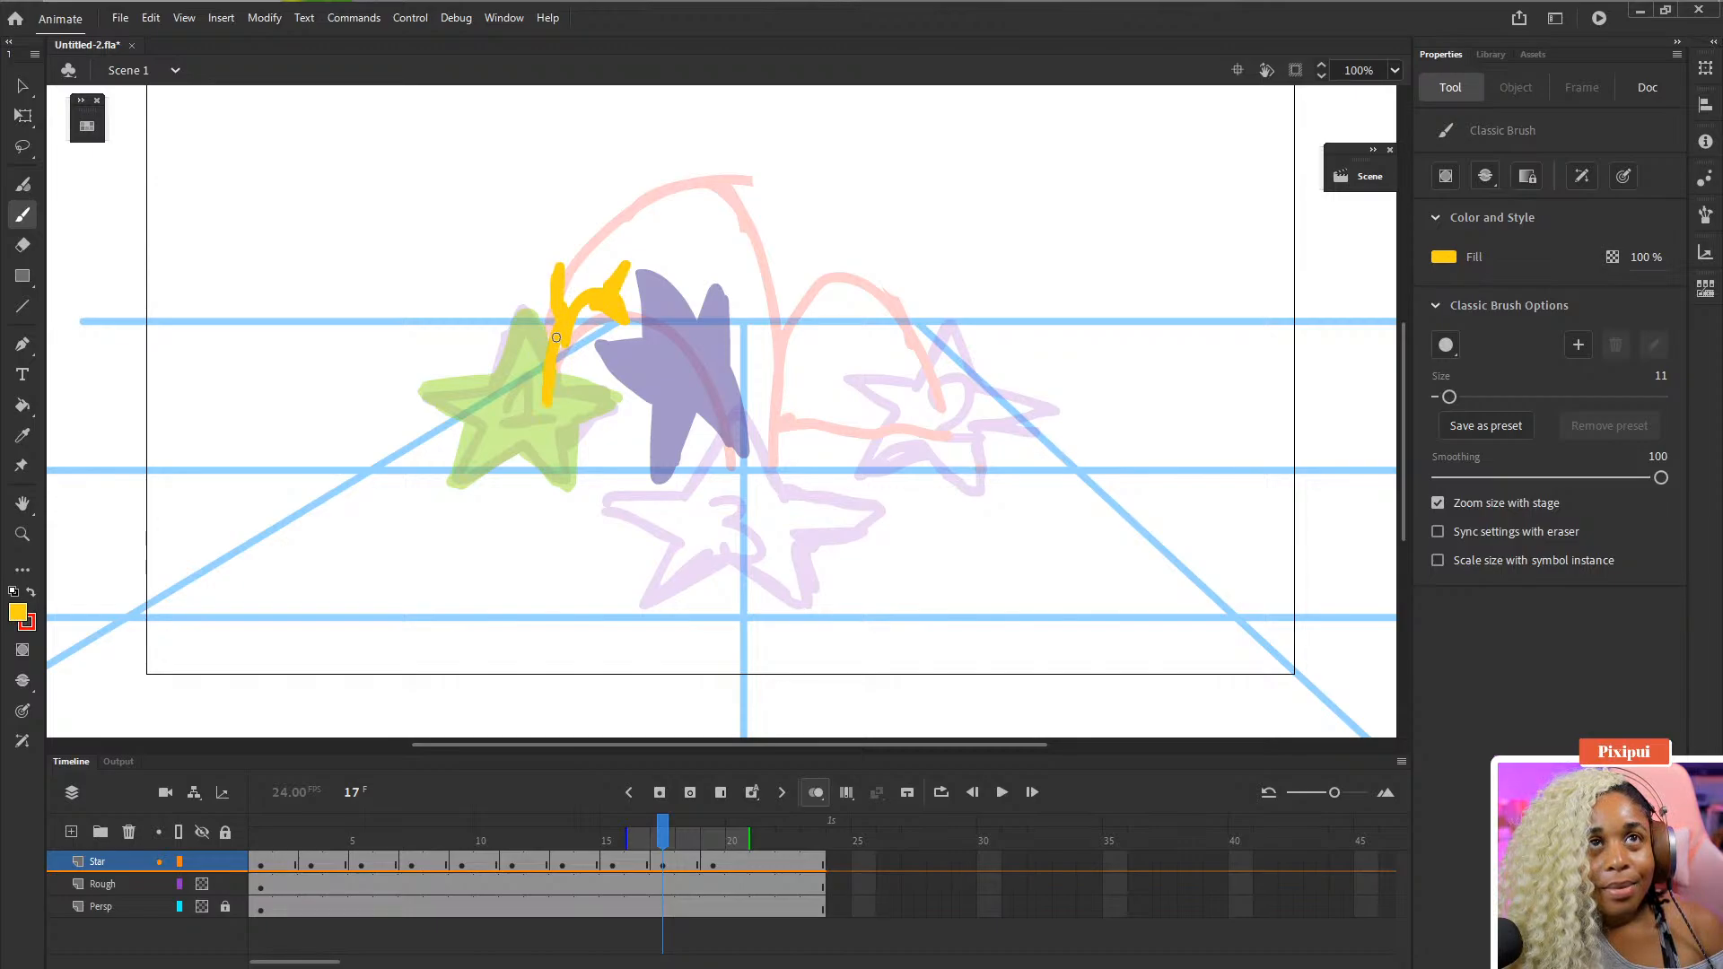
mouse_move(557, 337)
left_mouse_down()
mouse_move(596, 409)
mouse_move(619, 350)
mouse_move(557, 333)
left_mouse_up()
key("ctrl+z")
key("ctrl+z")
key("ctrl+z")
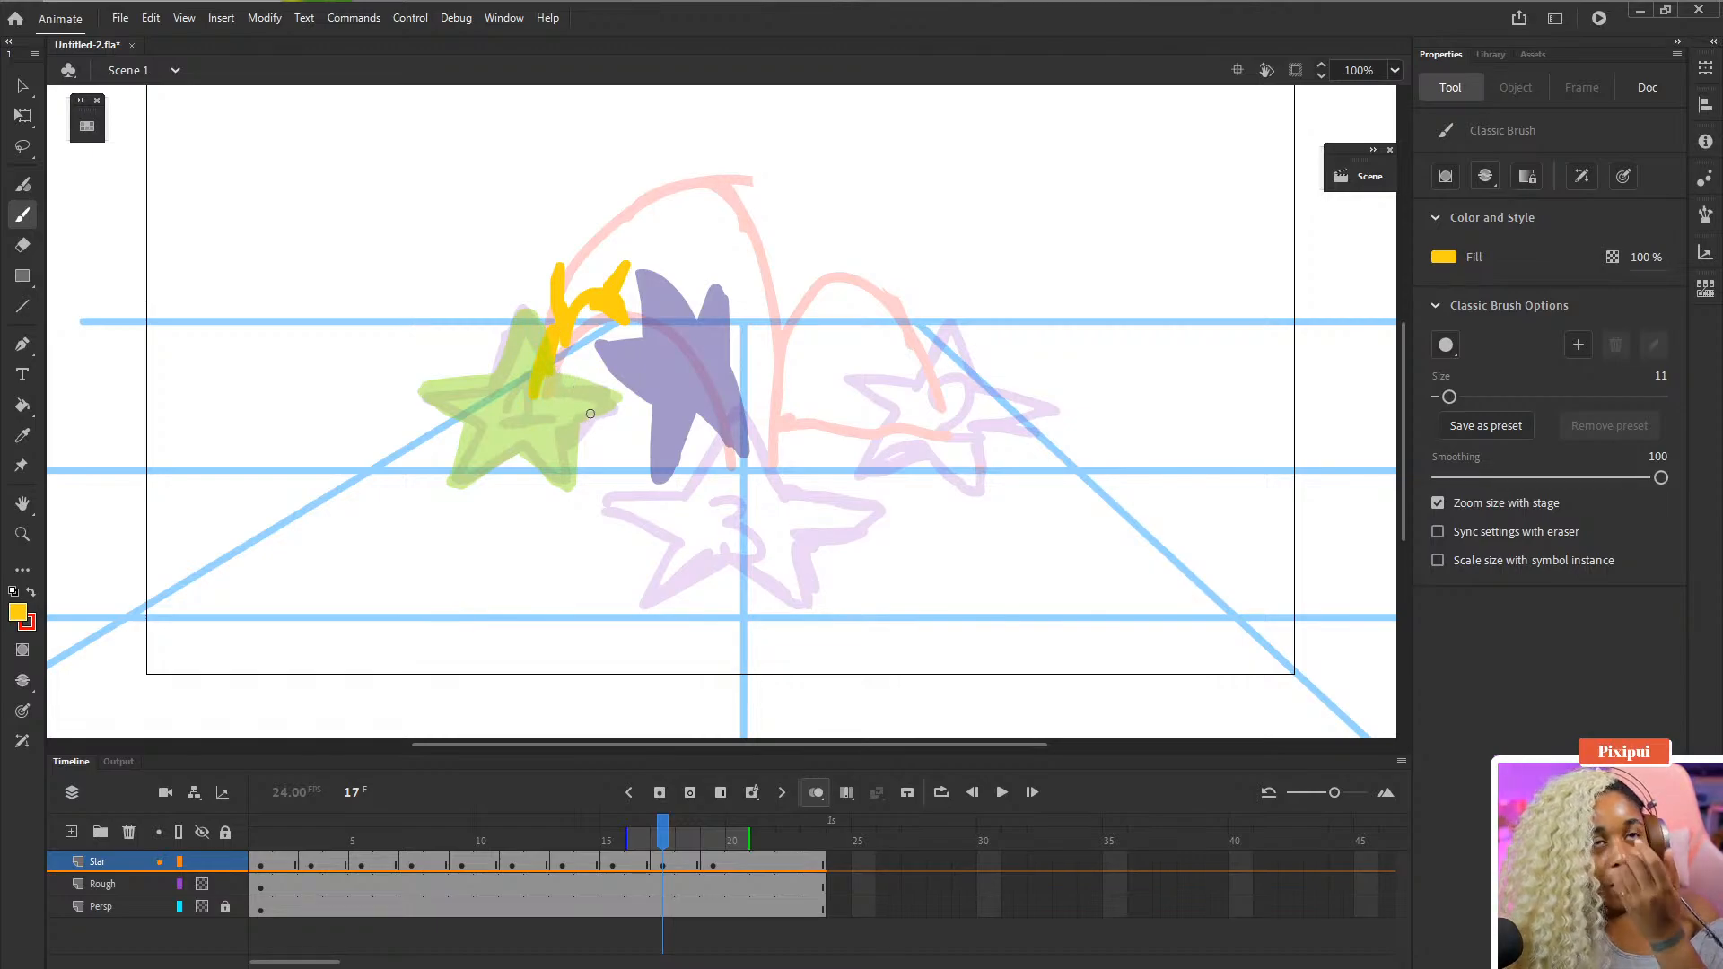
- Select the yellow frame 17 strokes with Free Transform and nudge them up and to the right
key("q")
left_click_drag(691, 173, 485, 491)
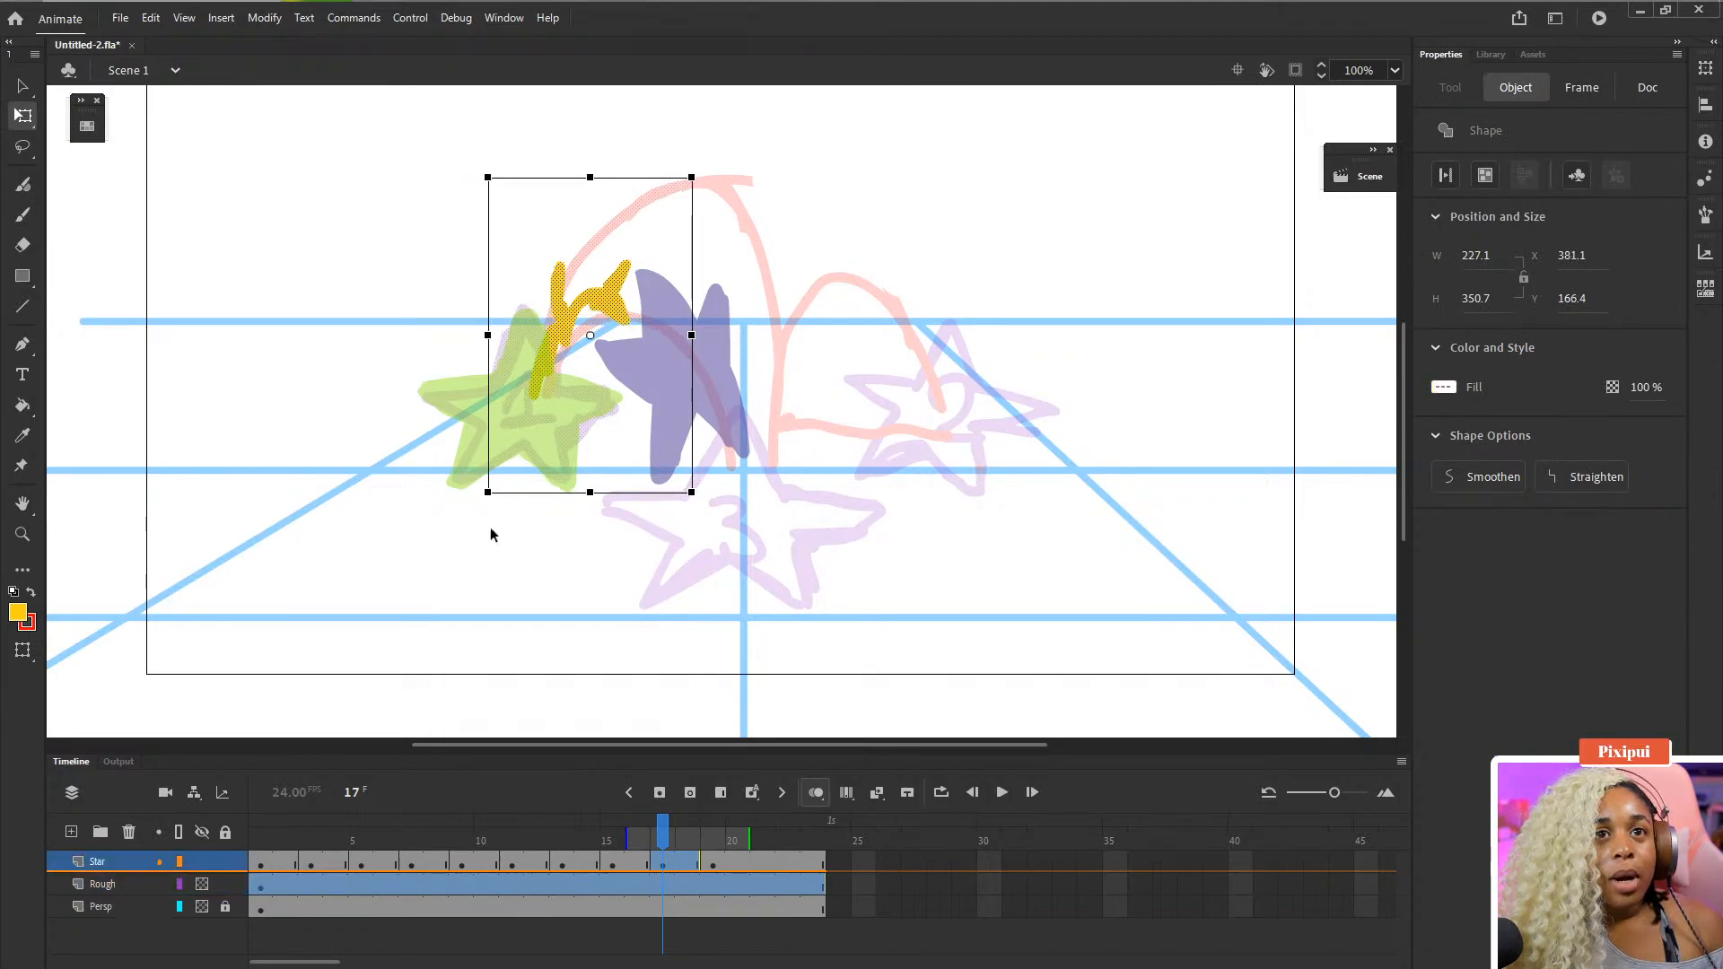
left_click(700, 943)
left_click(661, 866)
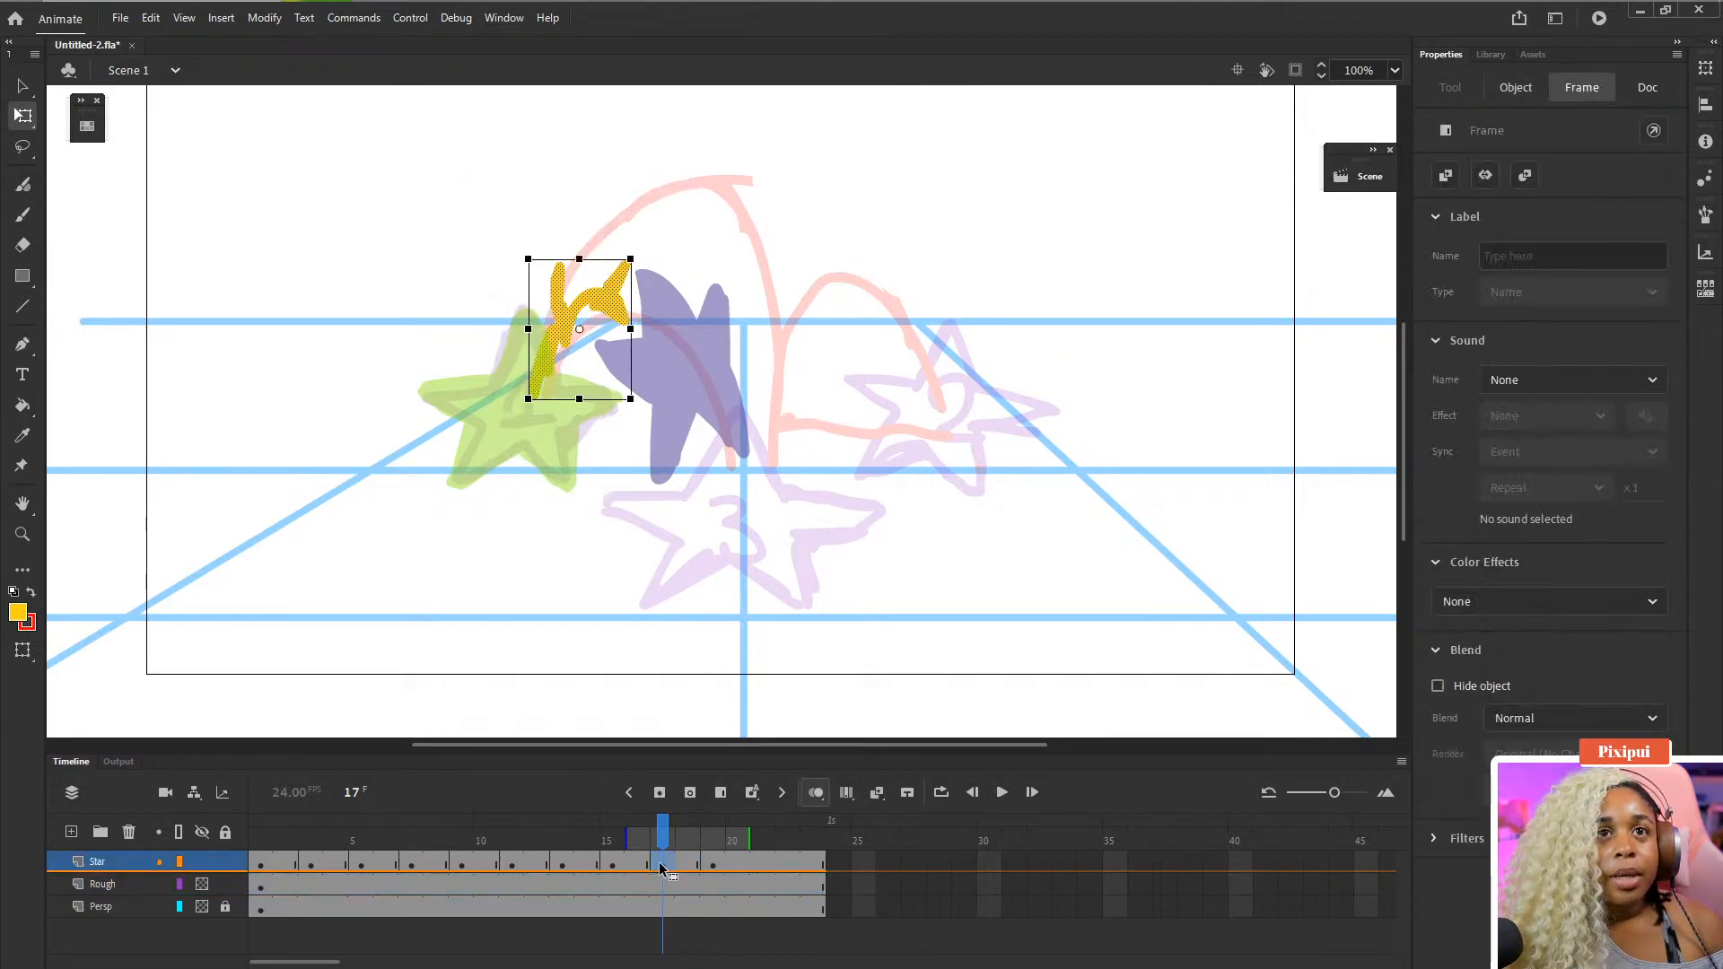
left_click(815, 792)
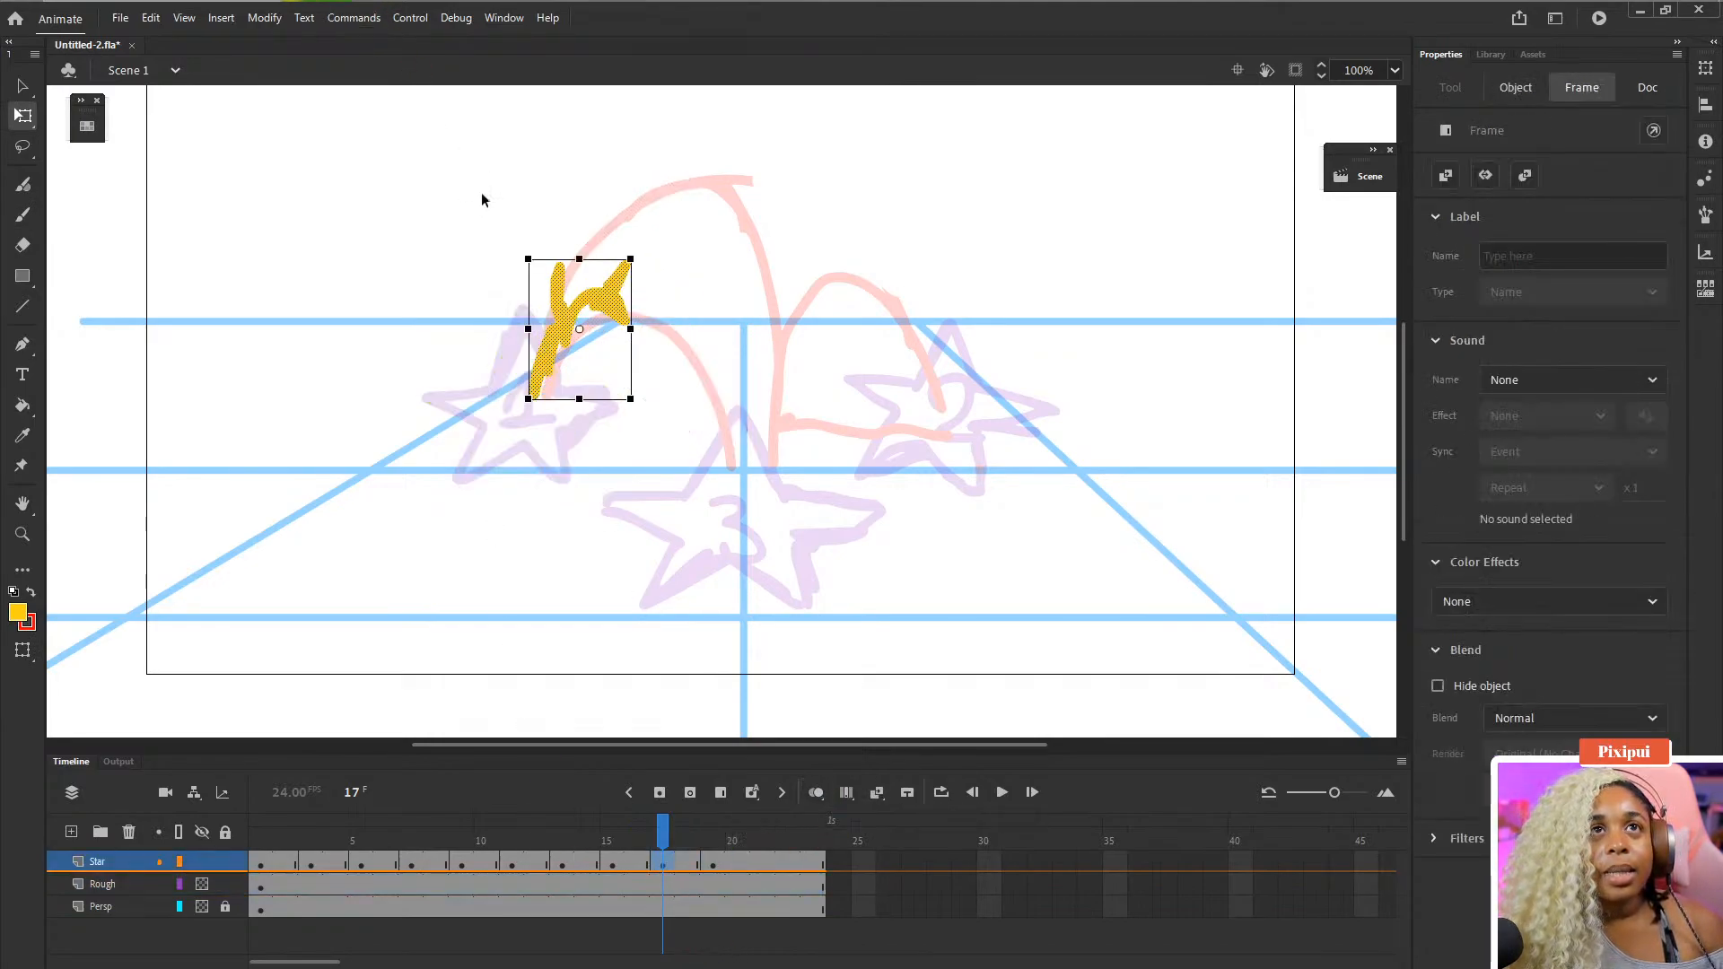
left_click_drag(481, 199, 729, 476)
left_click(419, 569)
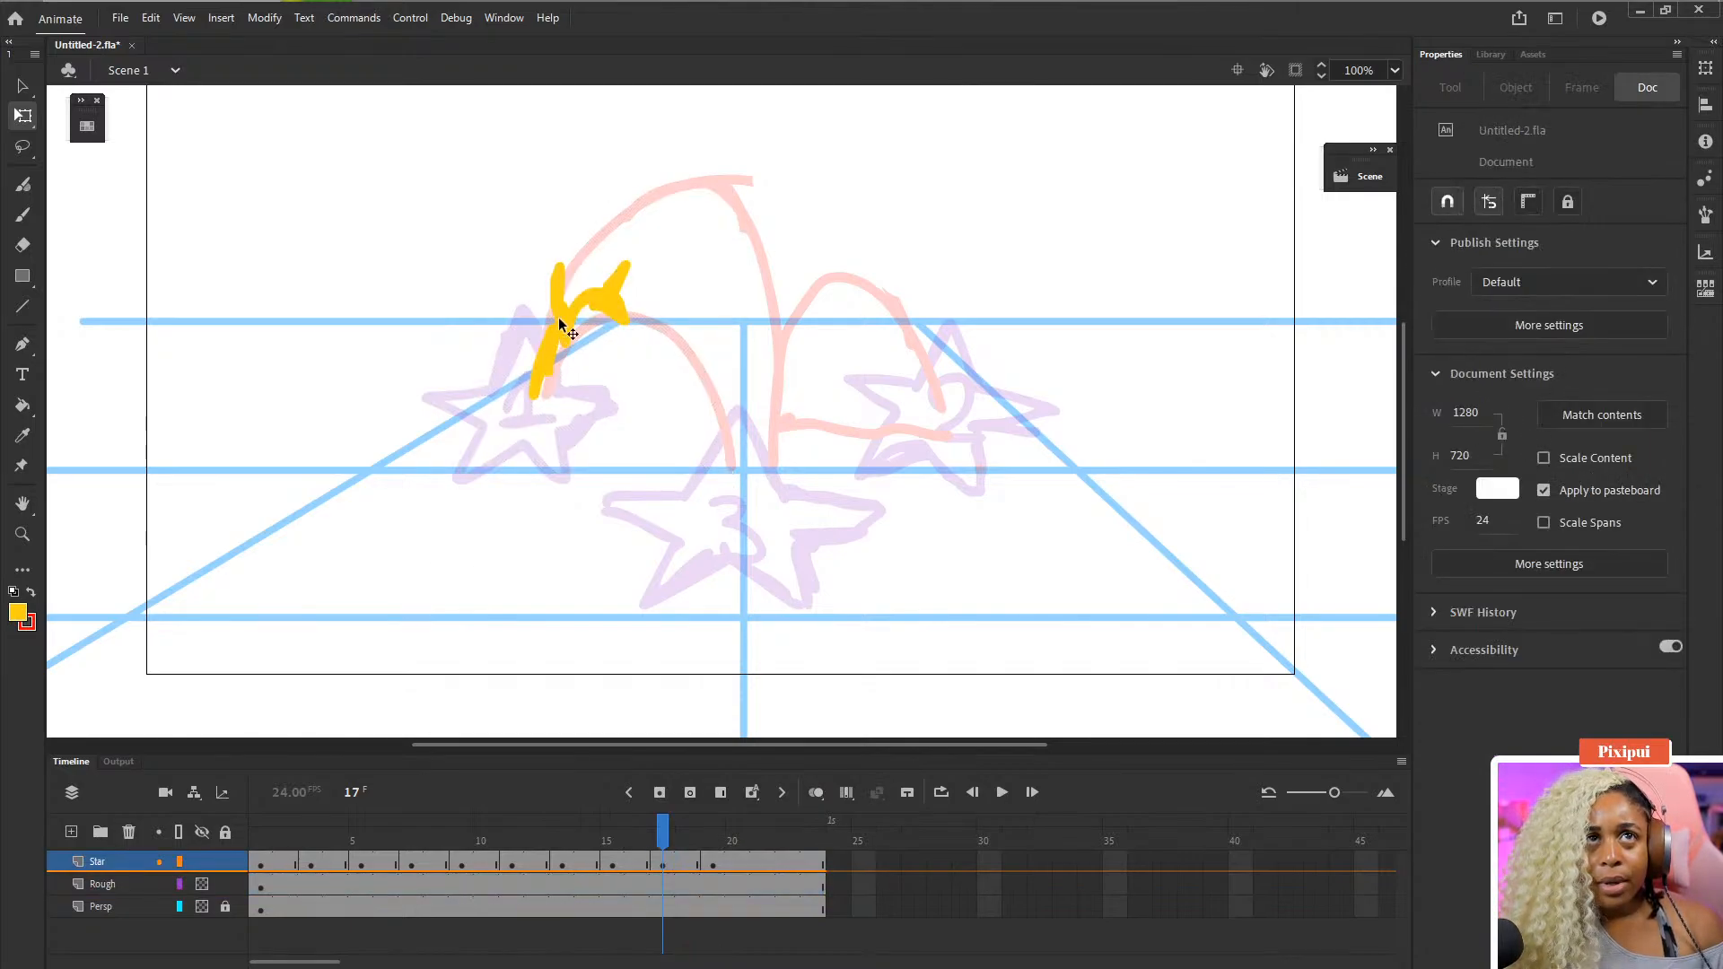
left_click(558, 319)
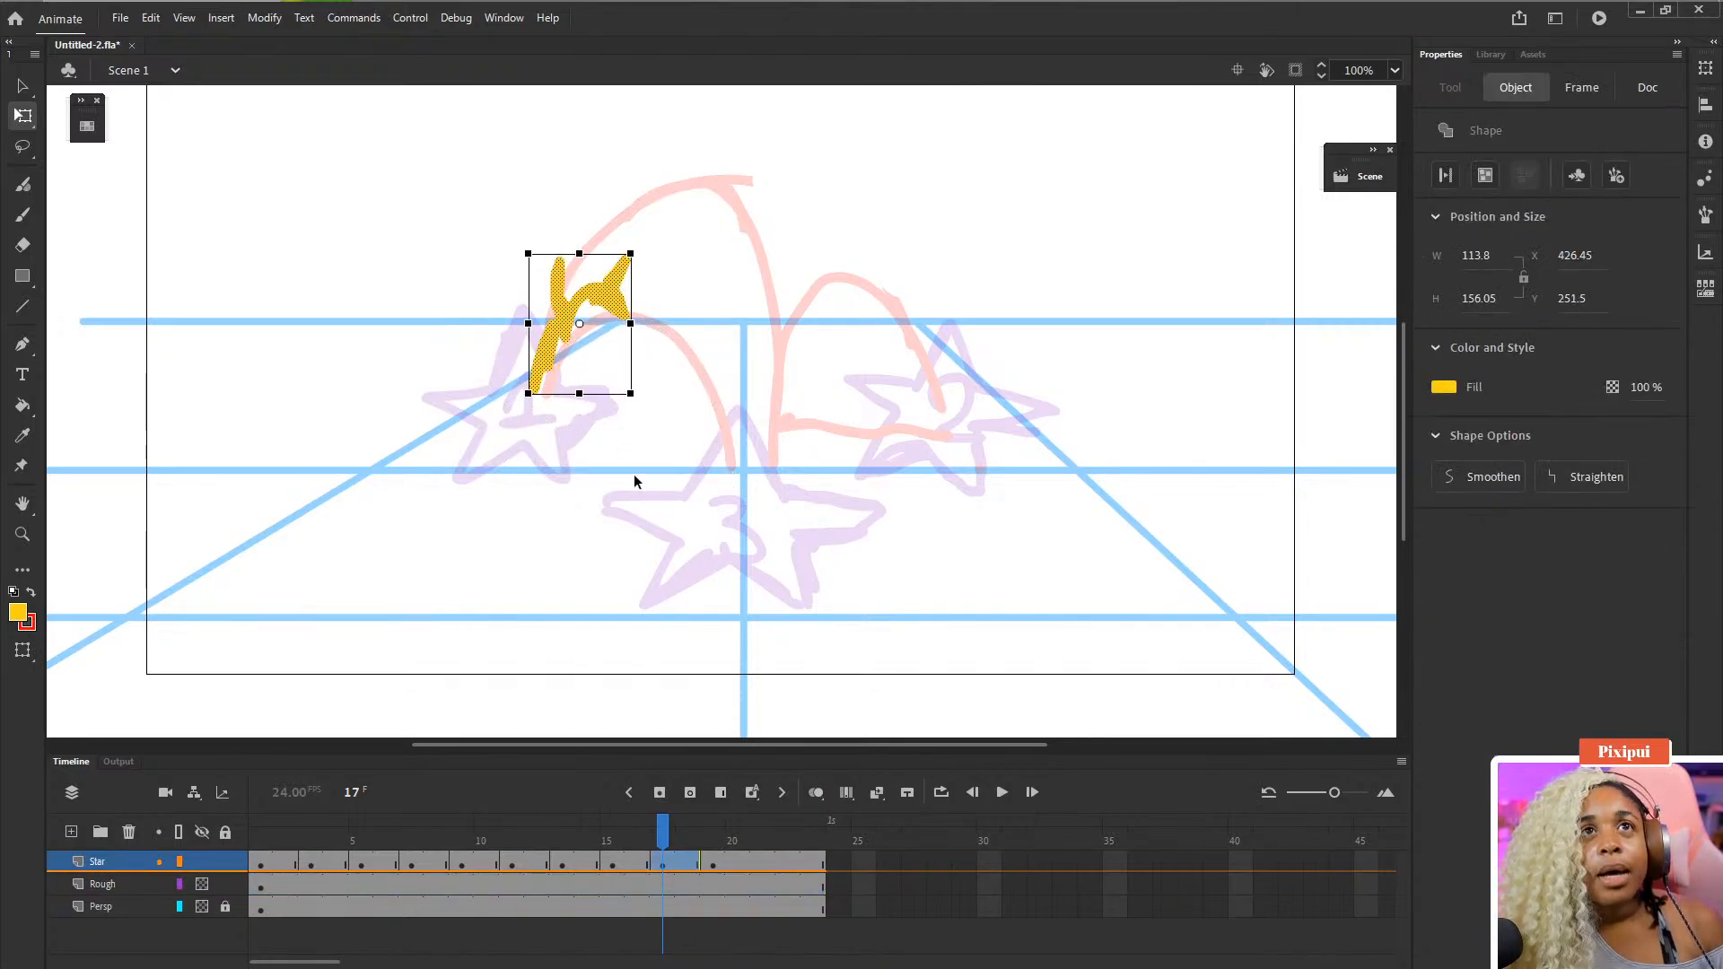
key("Up")
key("Up")
key("Up")
key("Up")
key("Right")
key("Right")
key("Right")
key("Right")
key("Right")
key("Up")
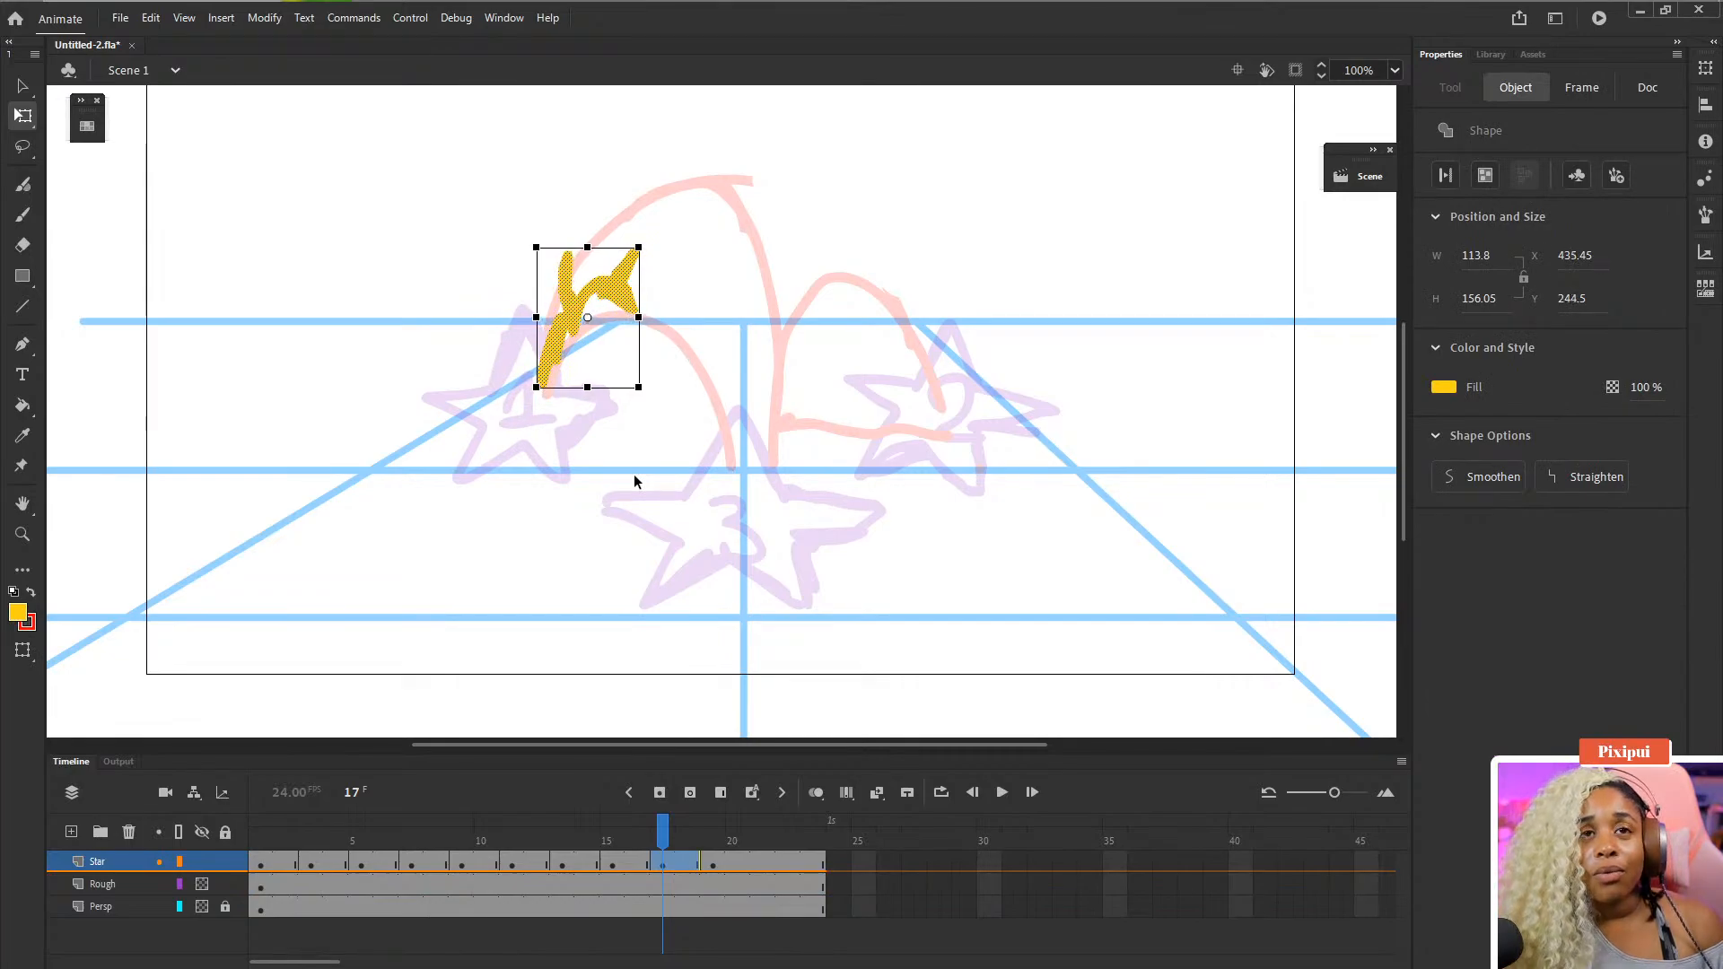
- Toggle onion skinning and try outline versus filled display in the onion skin advanced settings
left_click(815, 792)
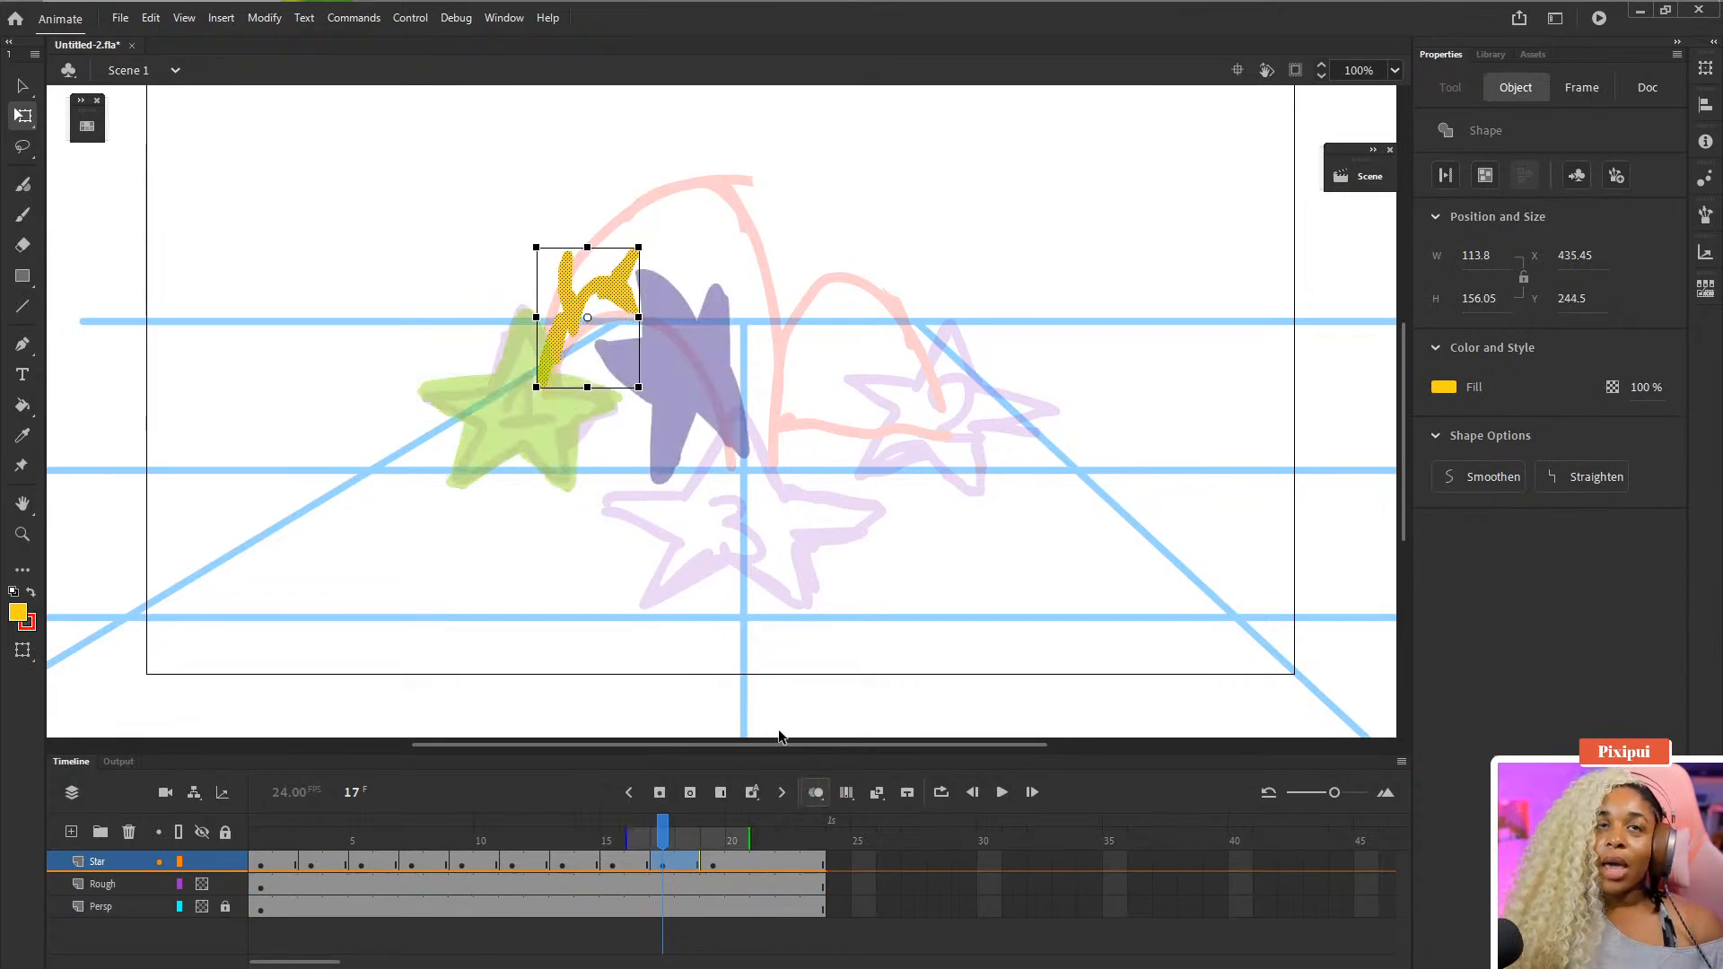
left_click(816, 792)
left_click(816, 793)
left_click(818, 799)
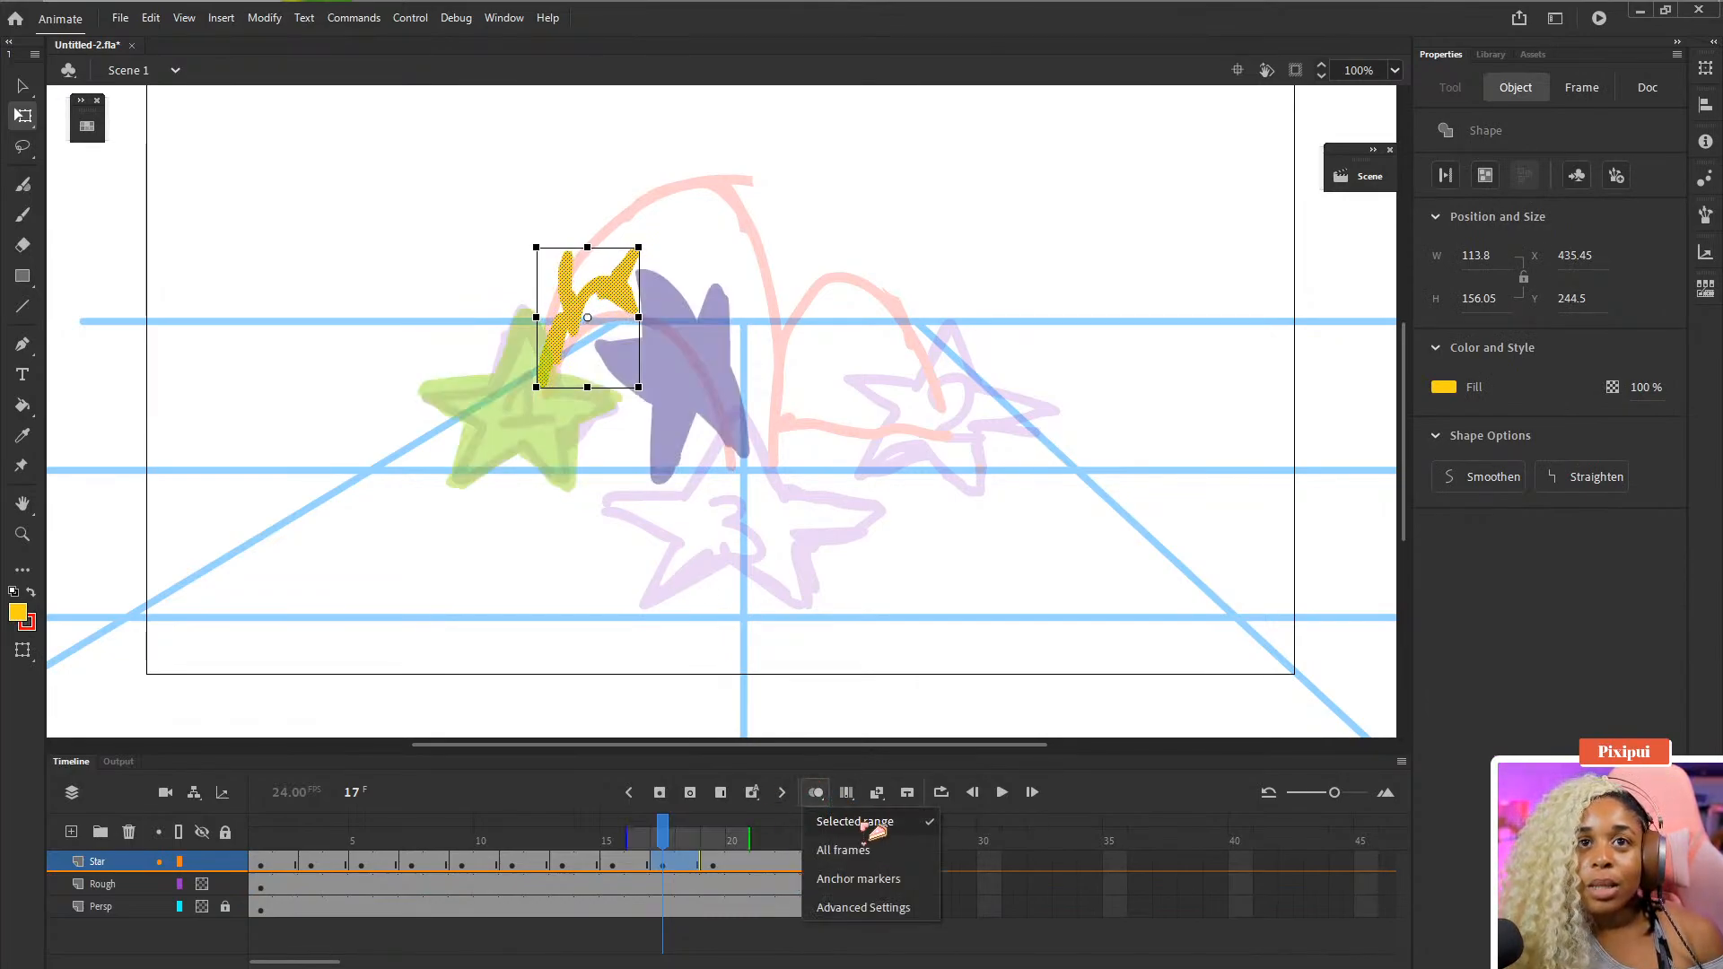
left_click(883, 902)
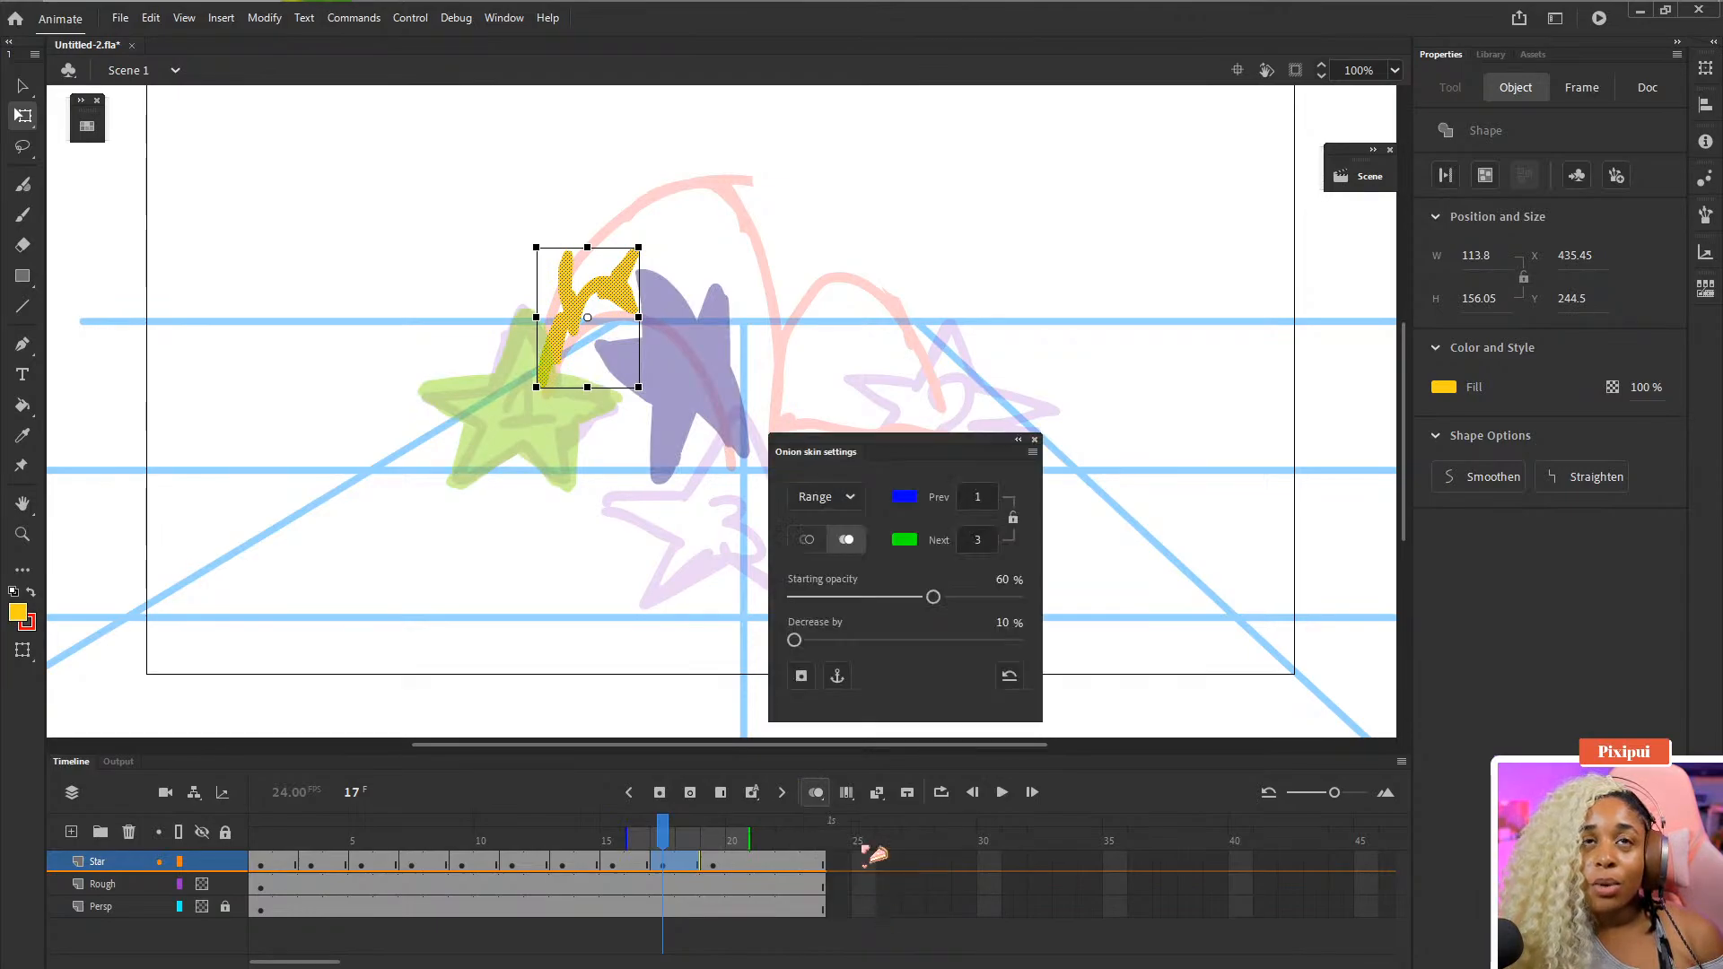
left_click(806, 539)
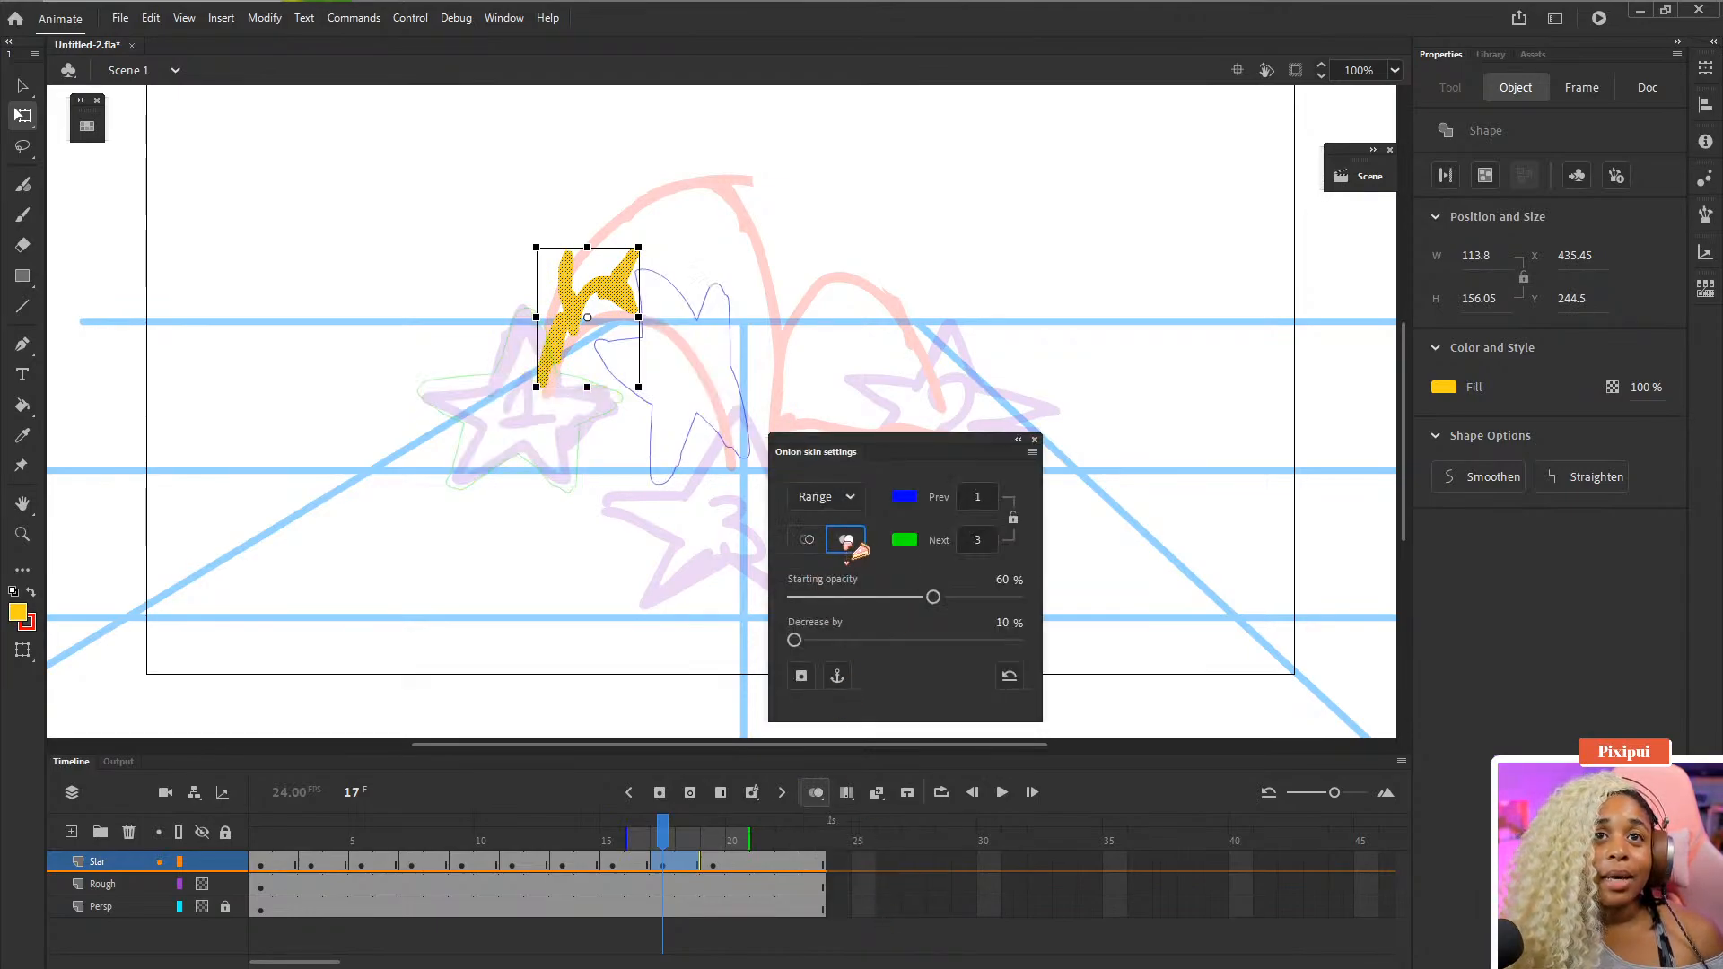
left_click(847, 539)
left_click(1033, 441)
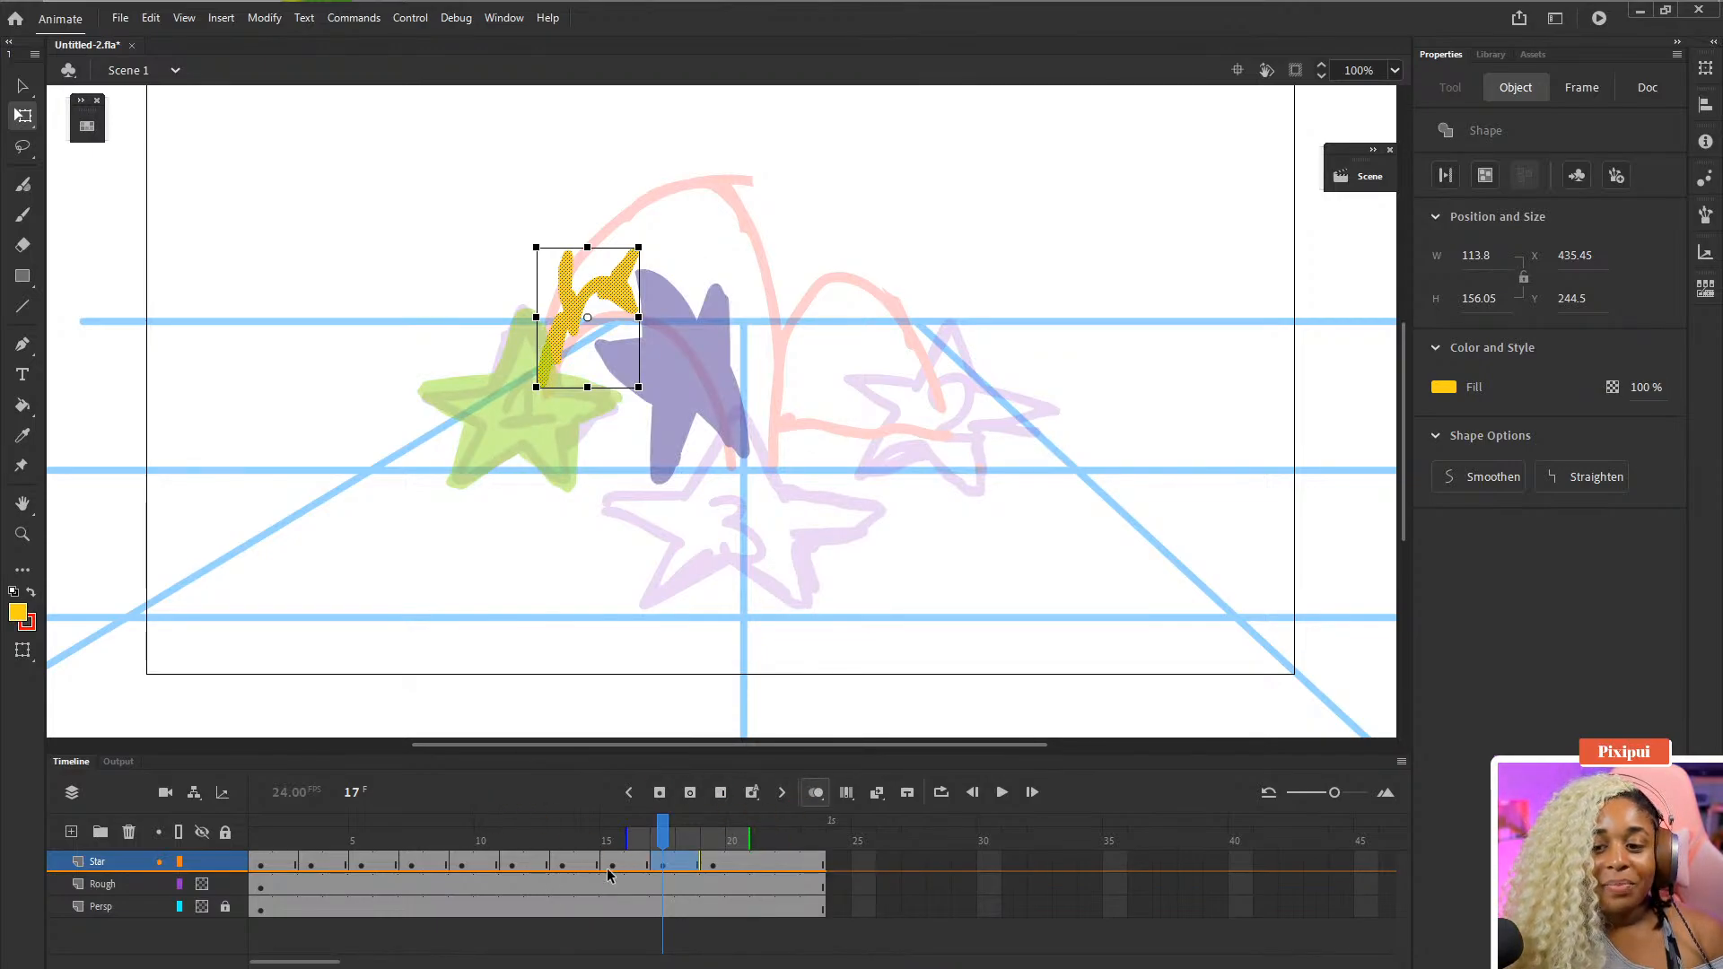
- Erase and brush over the yellow frame 17 strokes to fill out a solid star shape
left_click(637, 907)
left_click(664, 863)
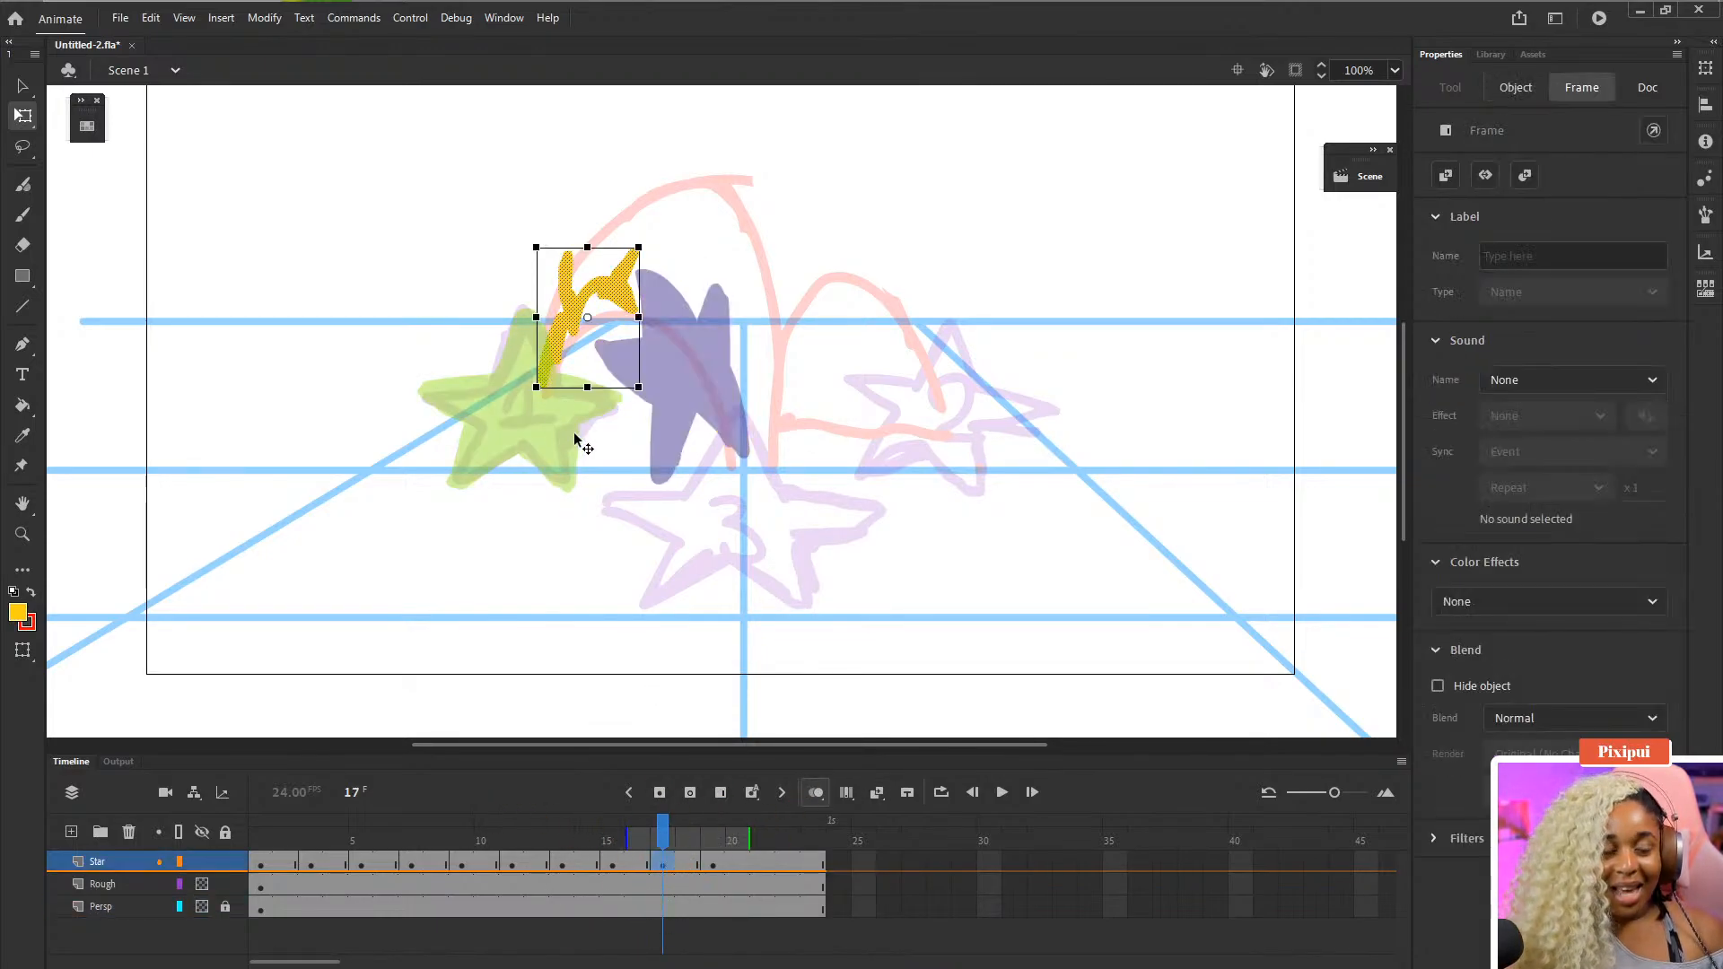
key("b")
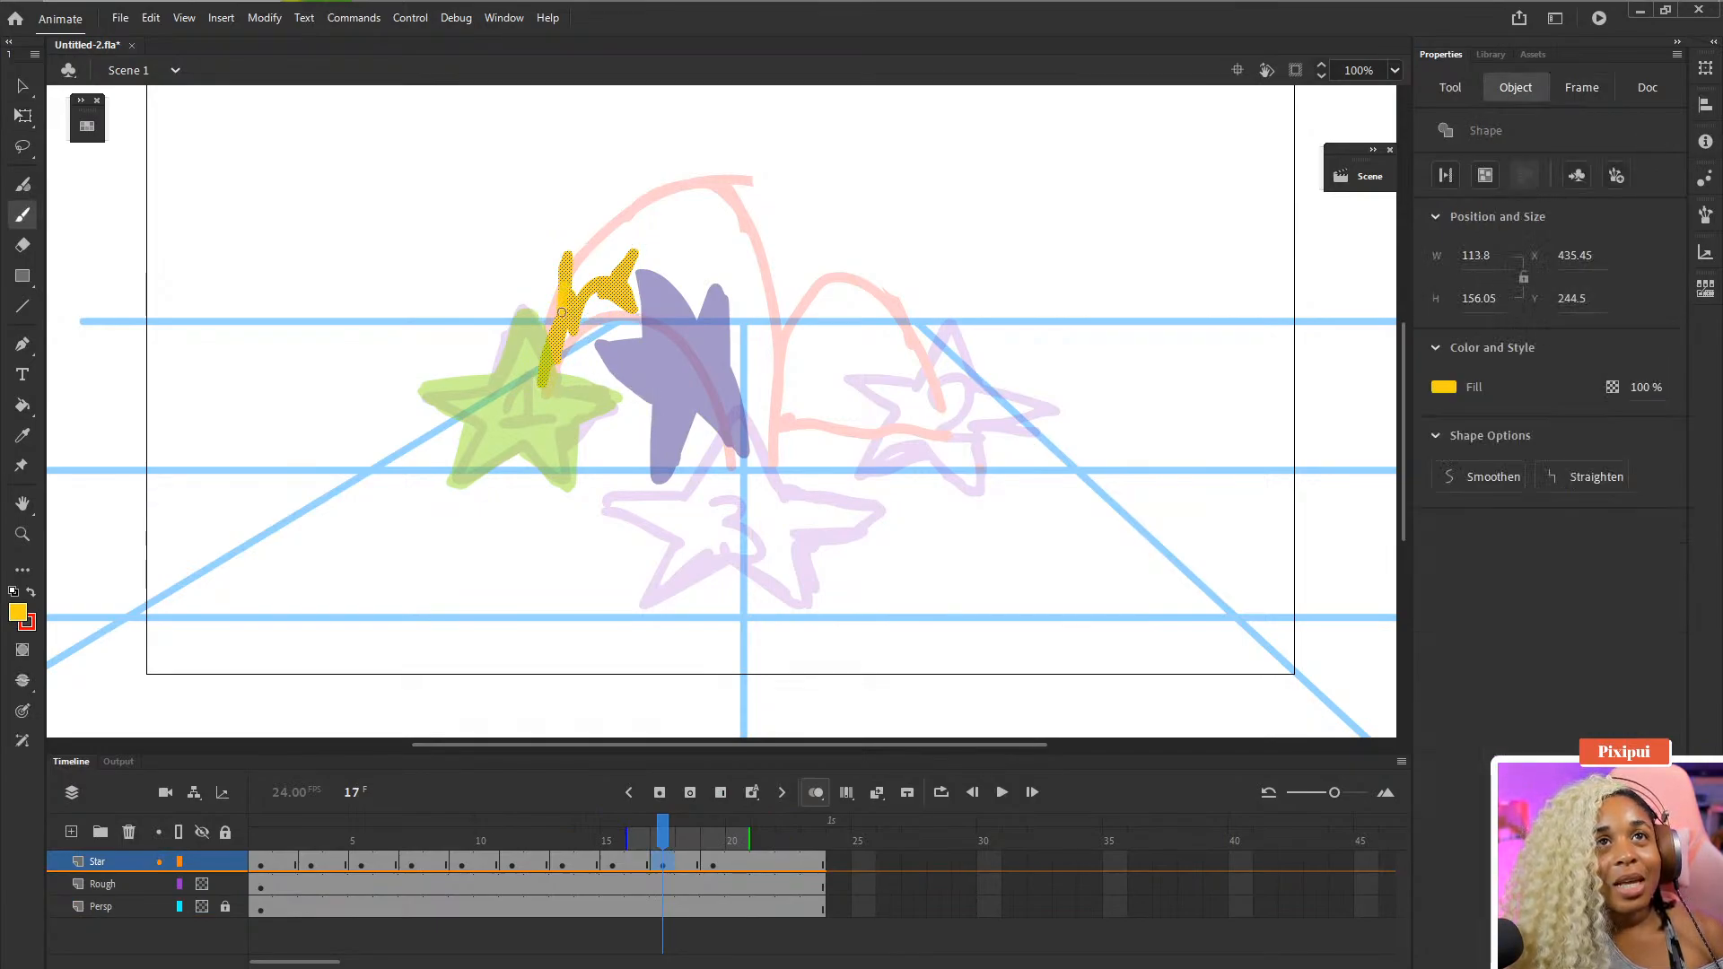
key("e")
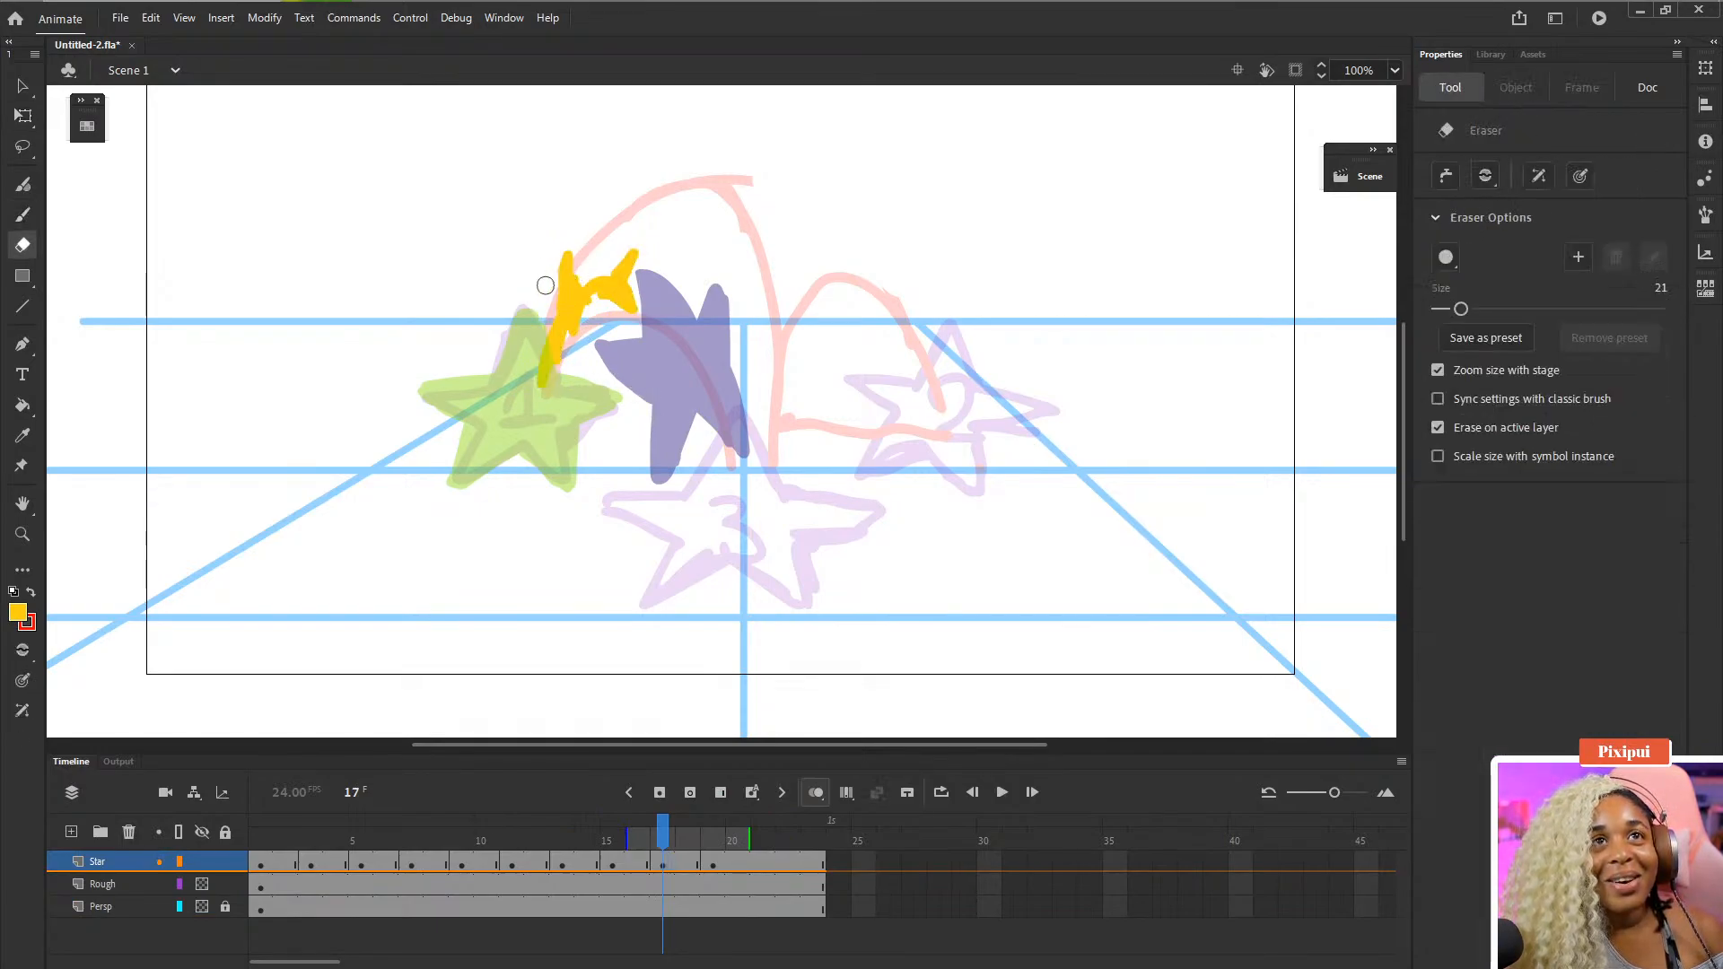
mouse_move(561, 255)
left_mouse_down()
mouse_move(549, 285)
mouse_move(598, 315)
mouse_move(620, 306)
mouse_move(584, 322)
mouse_move(592, 375)
mouse_move(598, 323)
left_mouse_up()
key("b")
key("e")
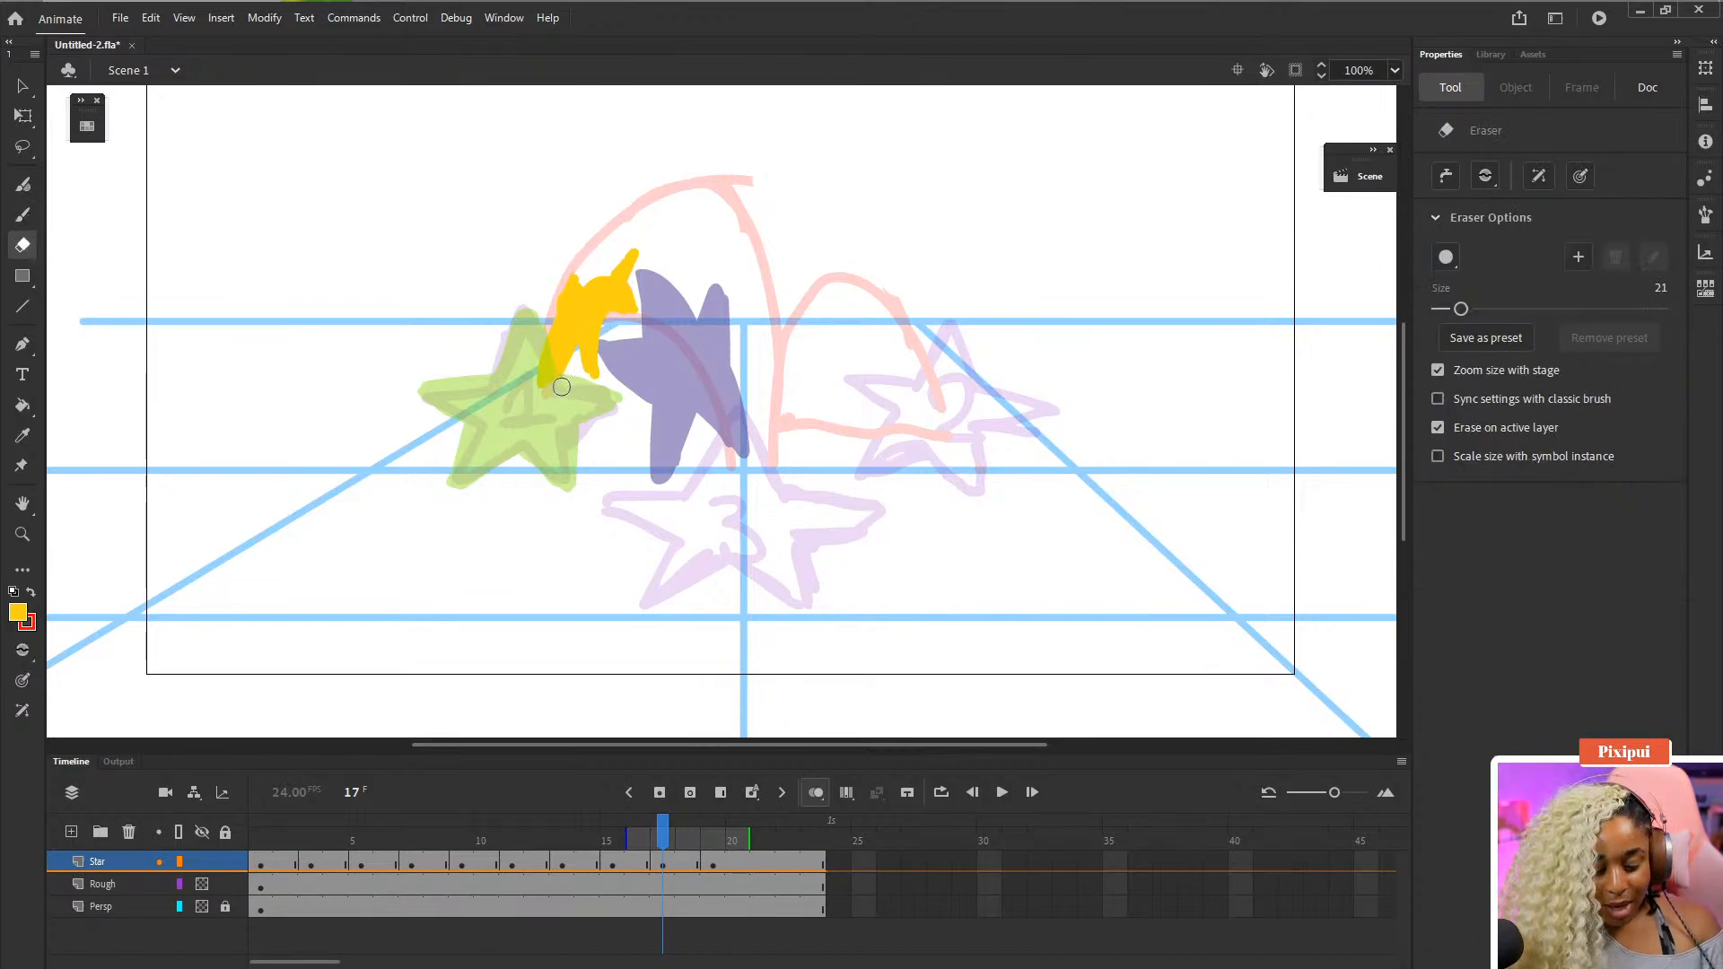
key("b")
left_click_drag(546, 368, 579, 336)
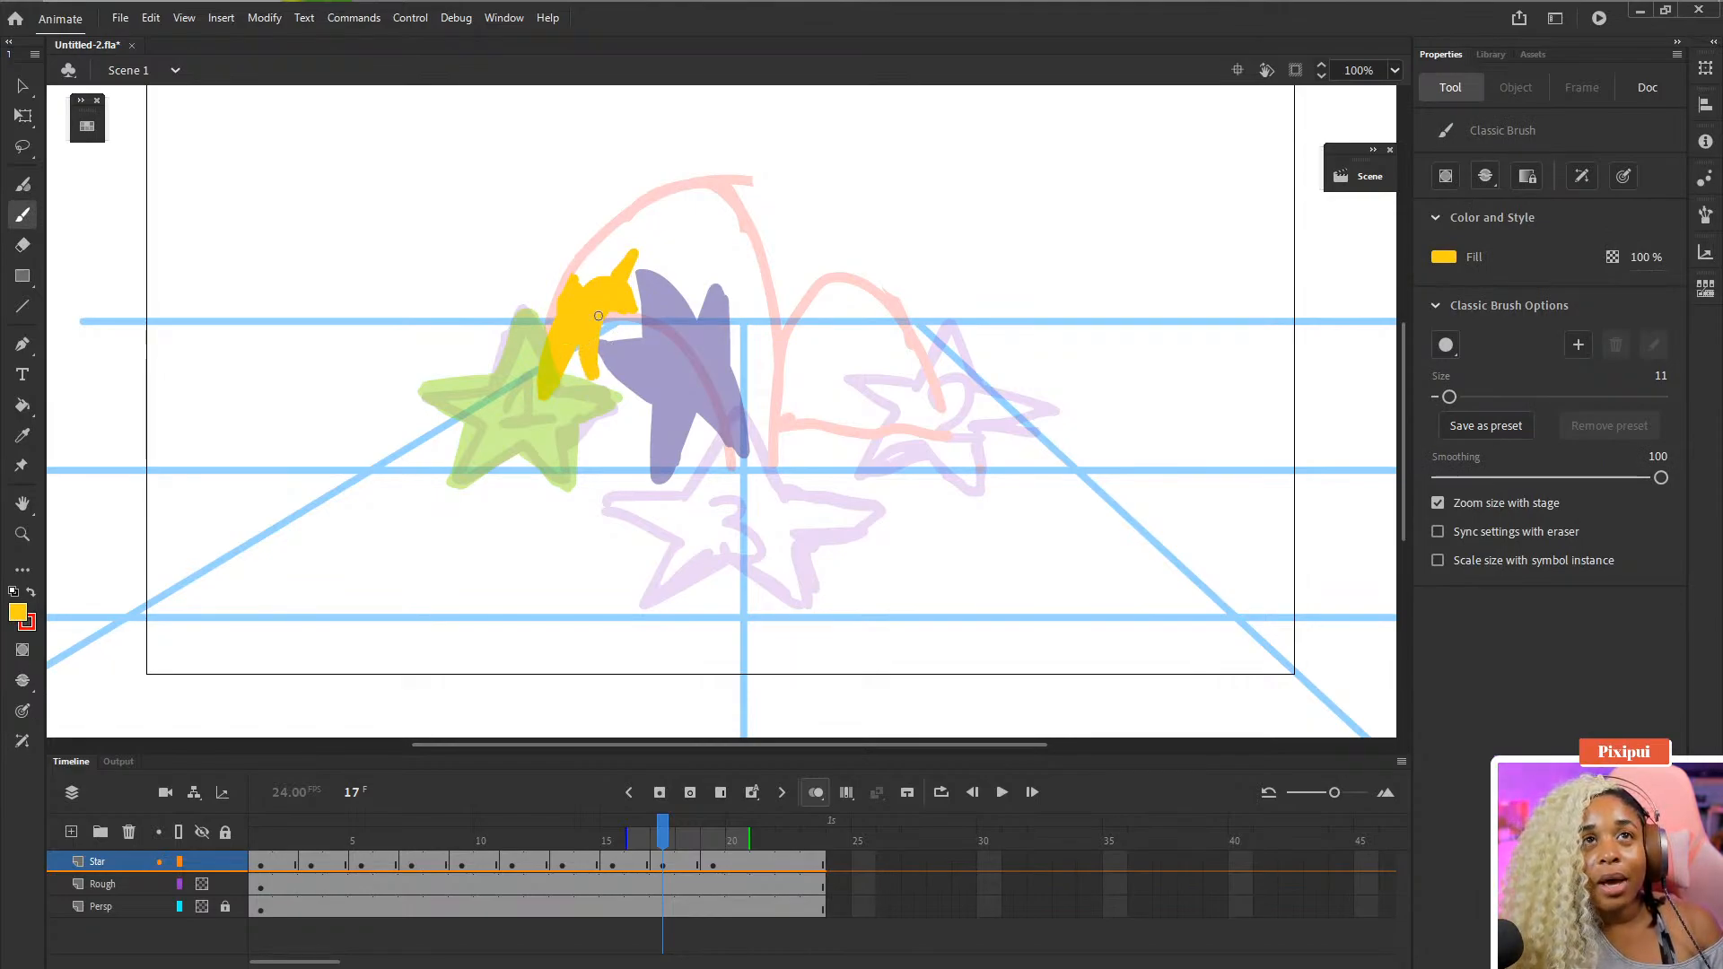
- Rotate the yellow frame 17 star slightly and nudge it left and down
key("q")
left_click(576, 334)
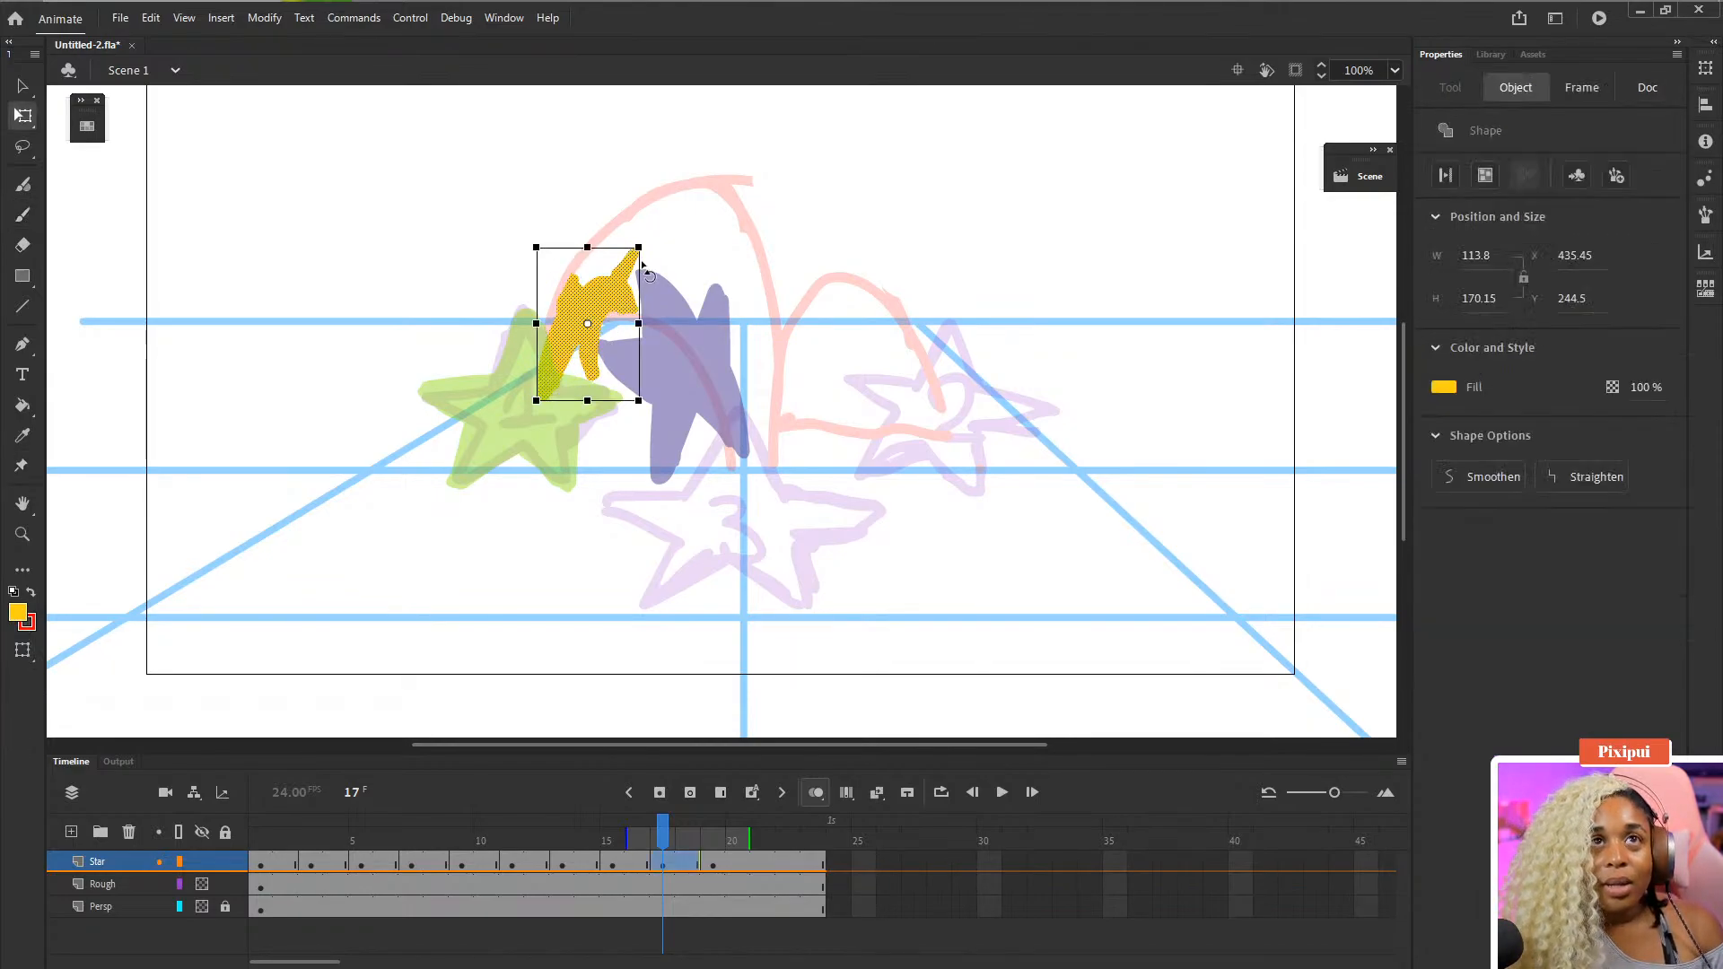
left_click_drag(643, 264, 654, 242)
key("Left")
key("Left")
key("Left")
key("Left")
key("Left")
key("Left")
key("Left")
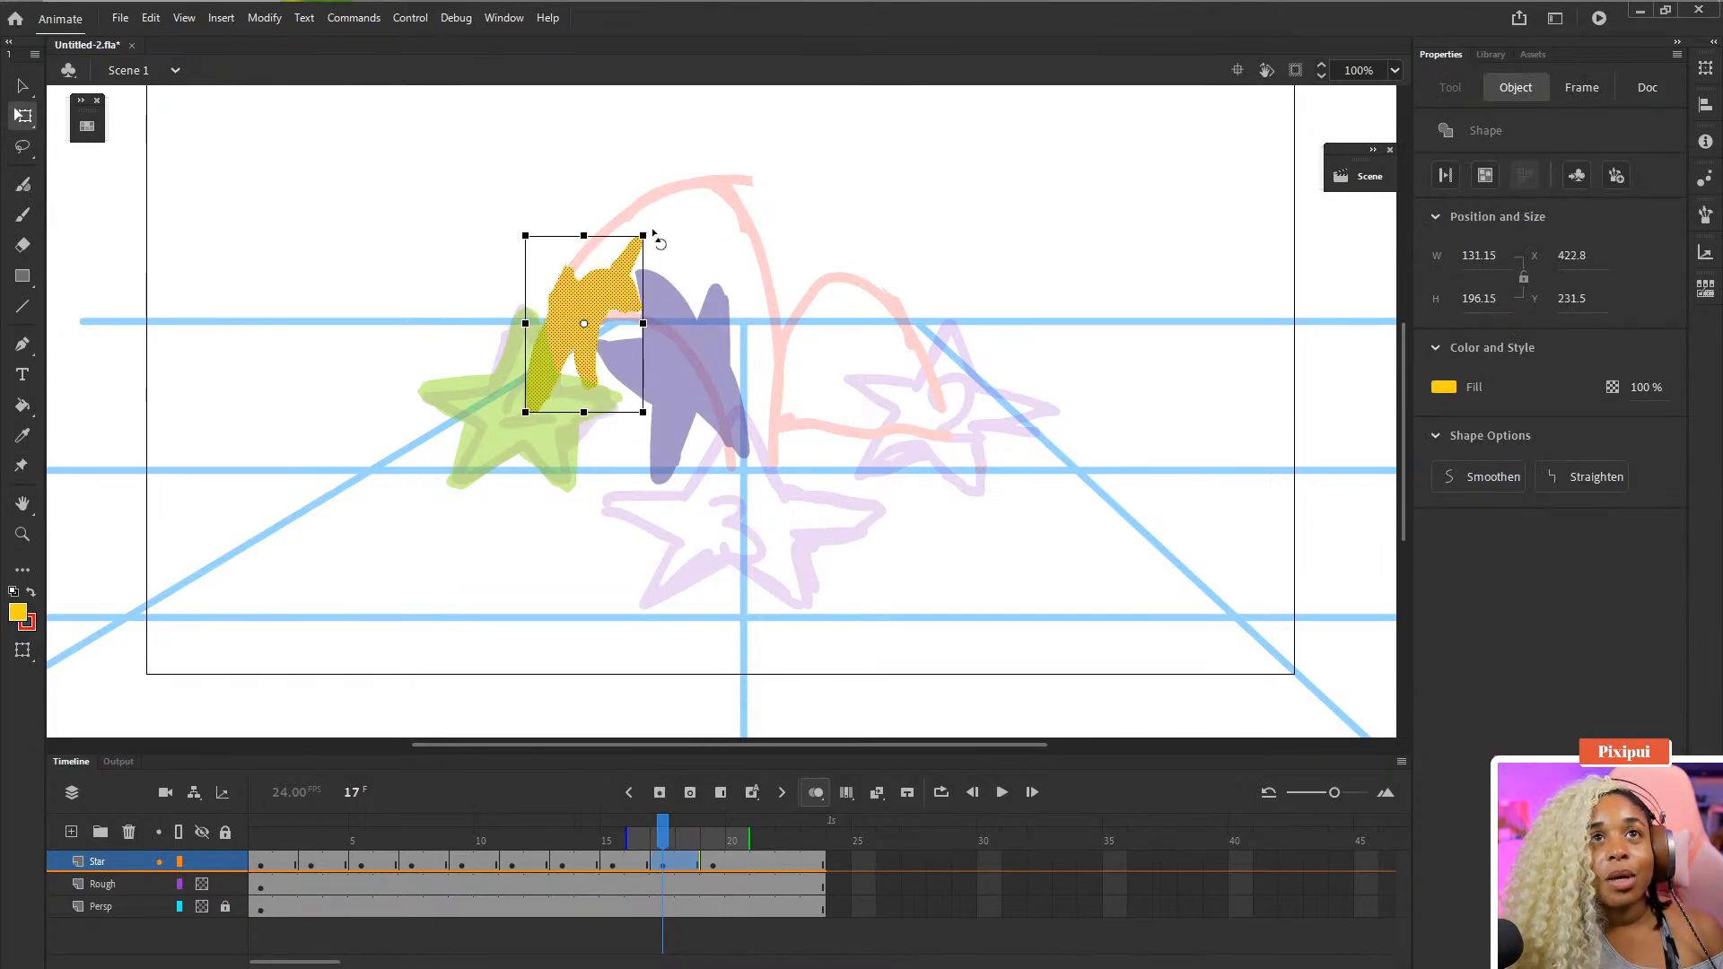
key("Down")
key("Down")
key("Down")
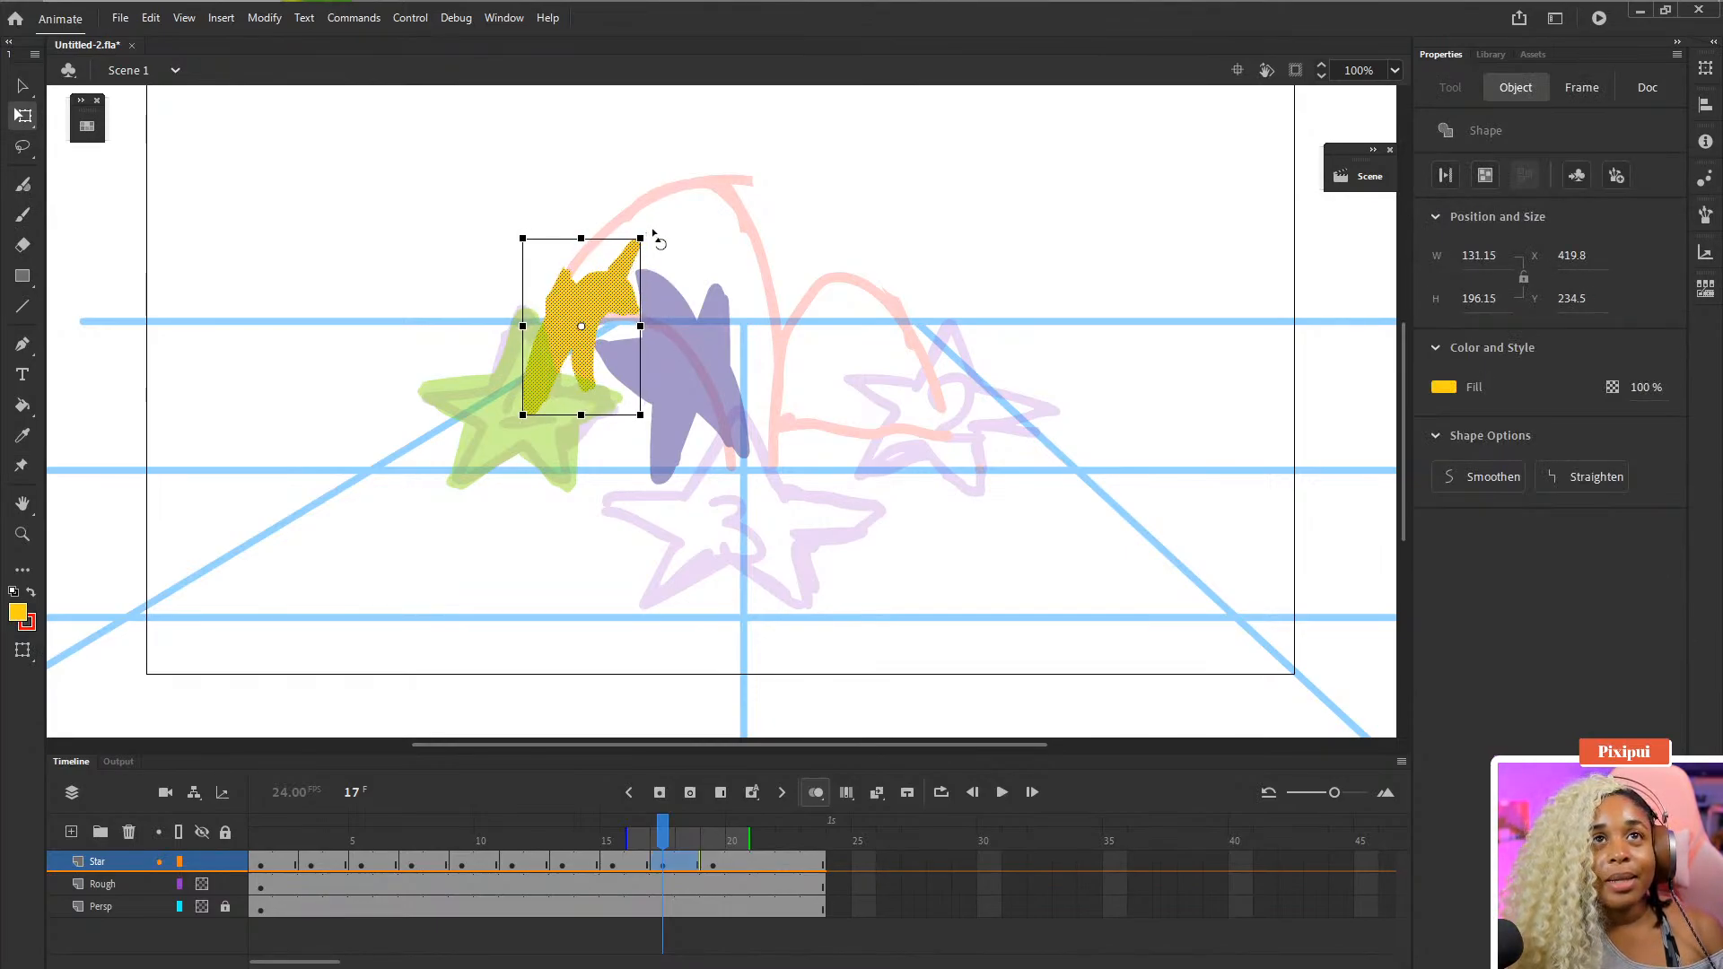
- Play the animation to review the star's timing
left_click(763, 839)
key("Return")
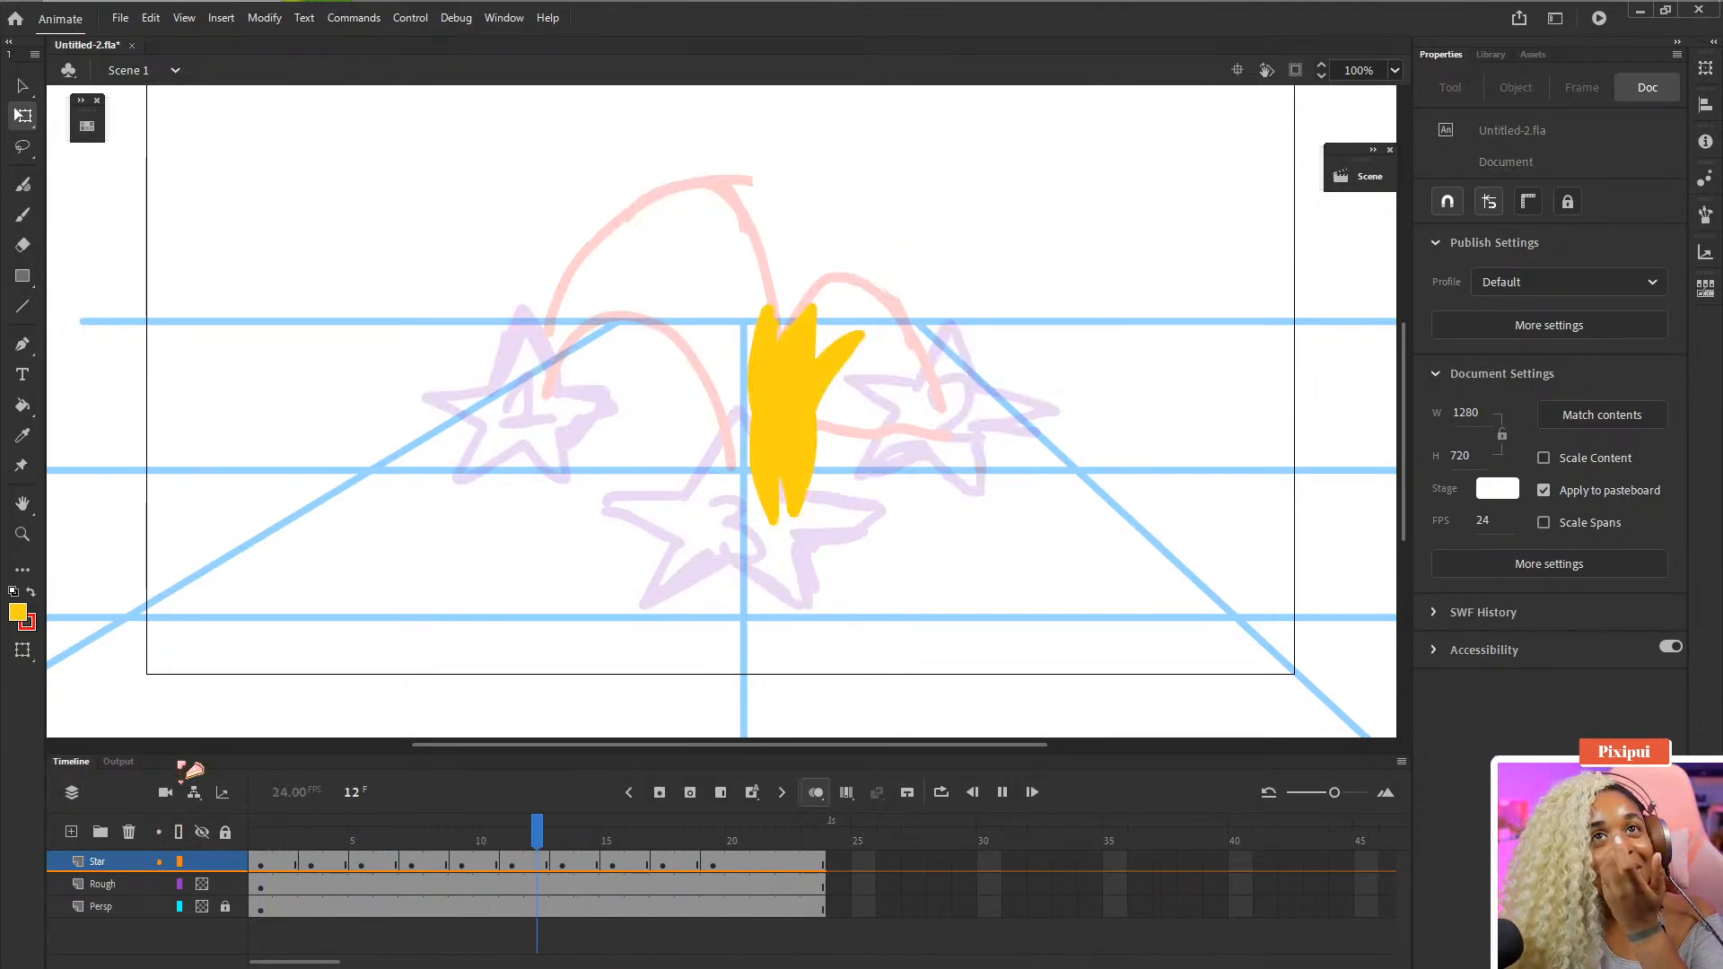
key("Return")
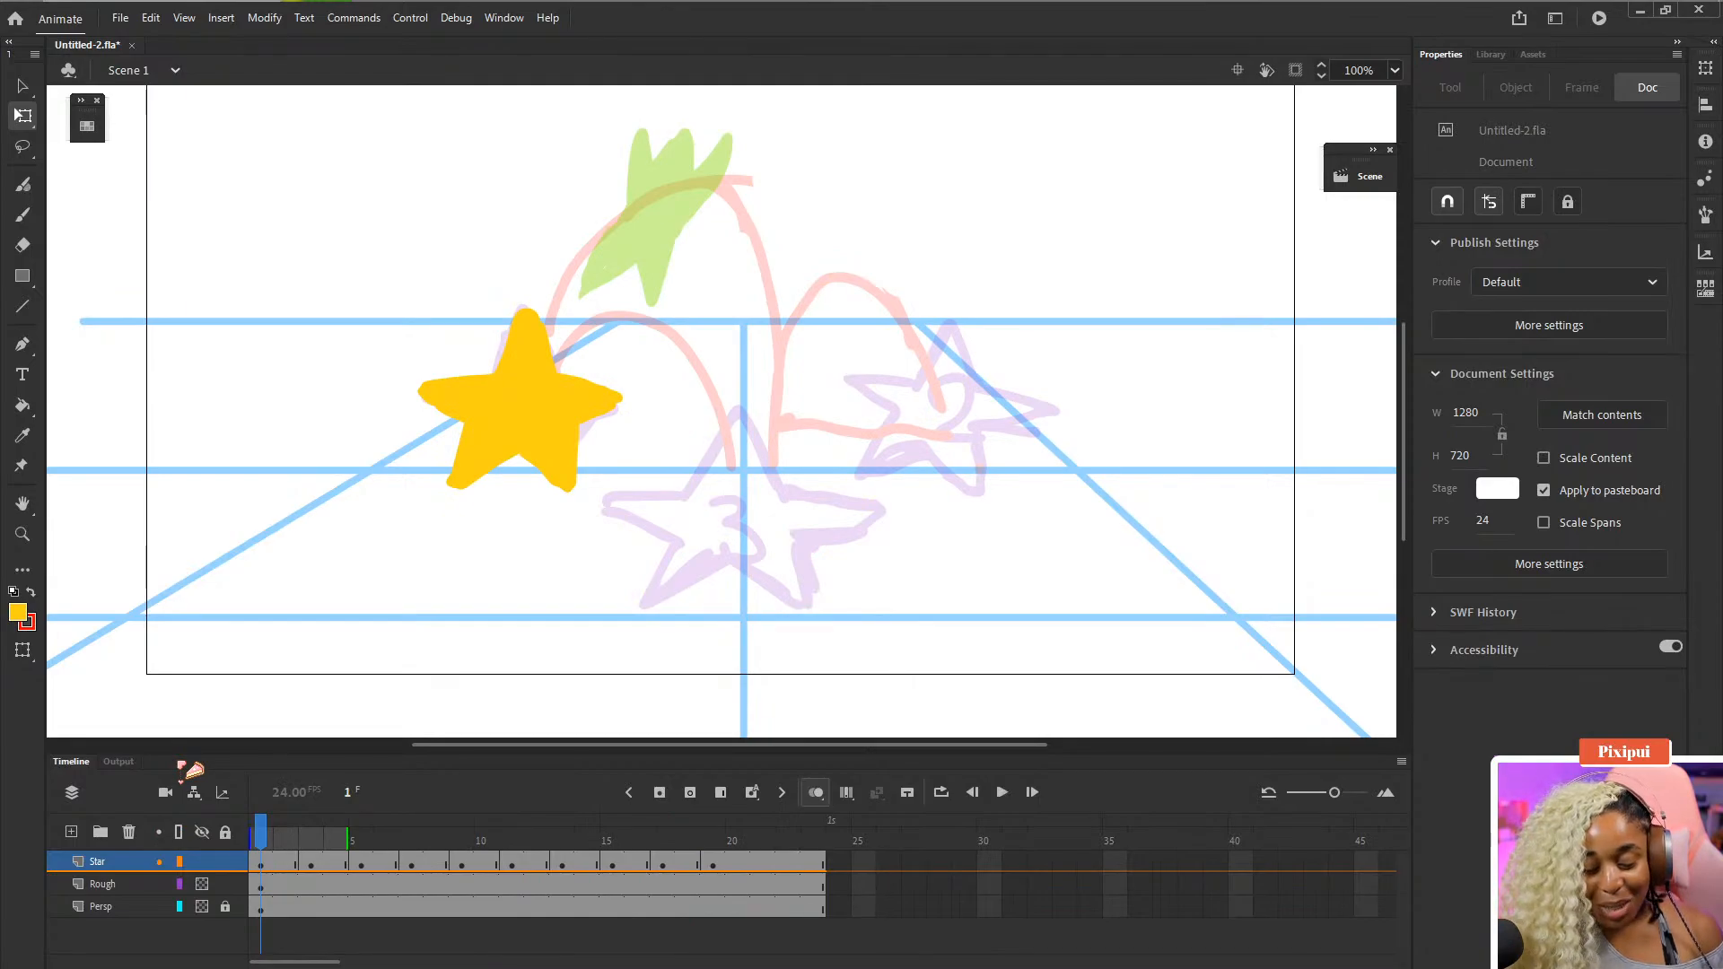
- Insert three frames at frame 22 on the Star, Rough and Persp layers to lengthen the ending hold
left_click(783, 891)
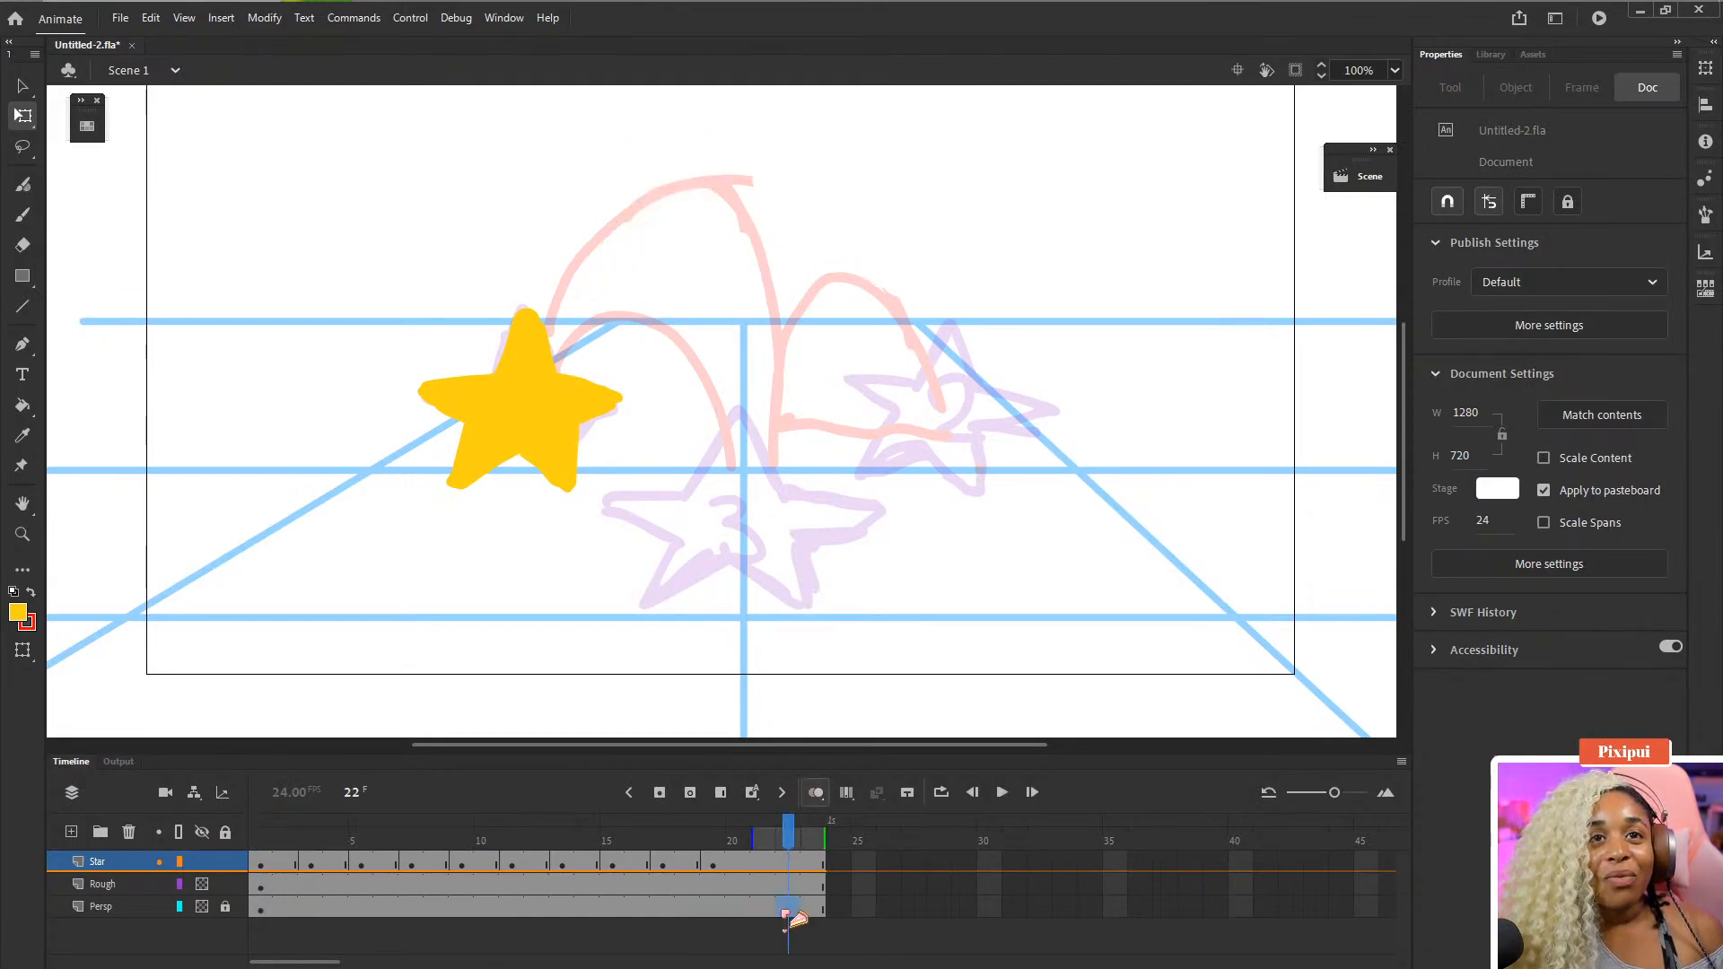
left_click(786, 863)
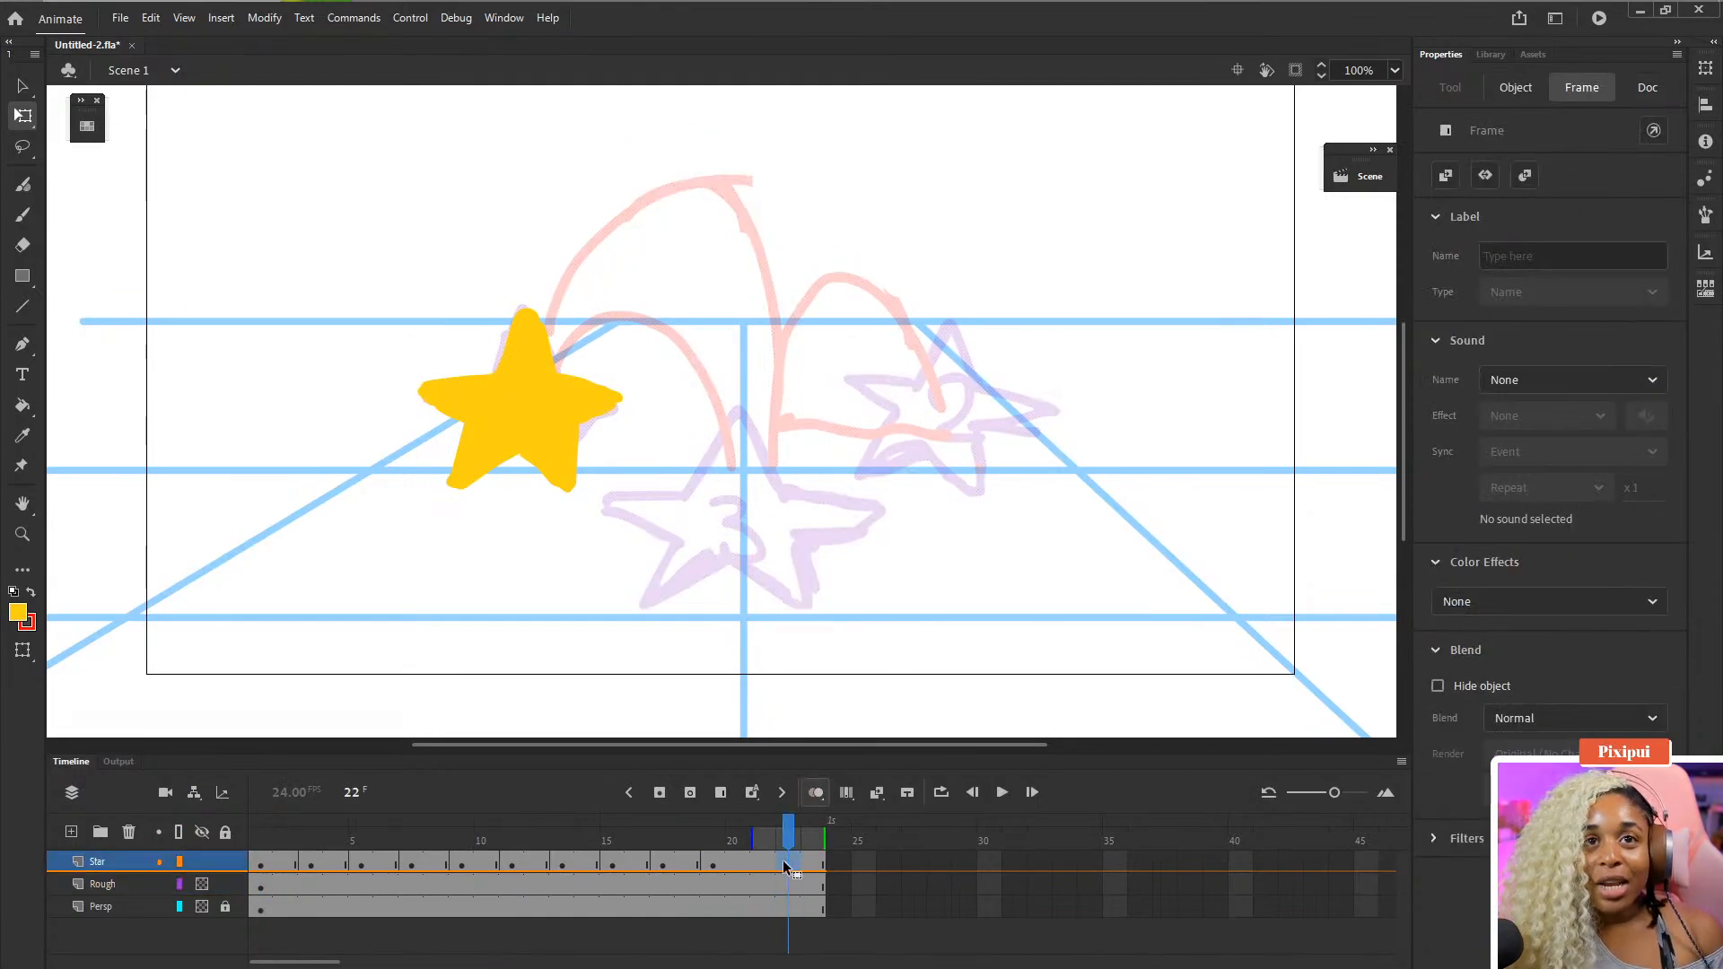
left_click(788, 908, "shift")
key("F5")
key("F5")
key("F5")
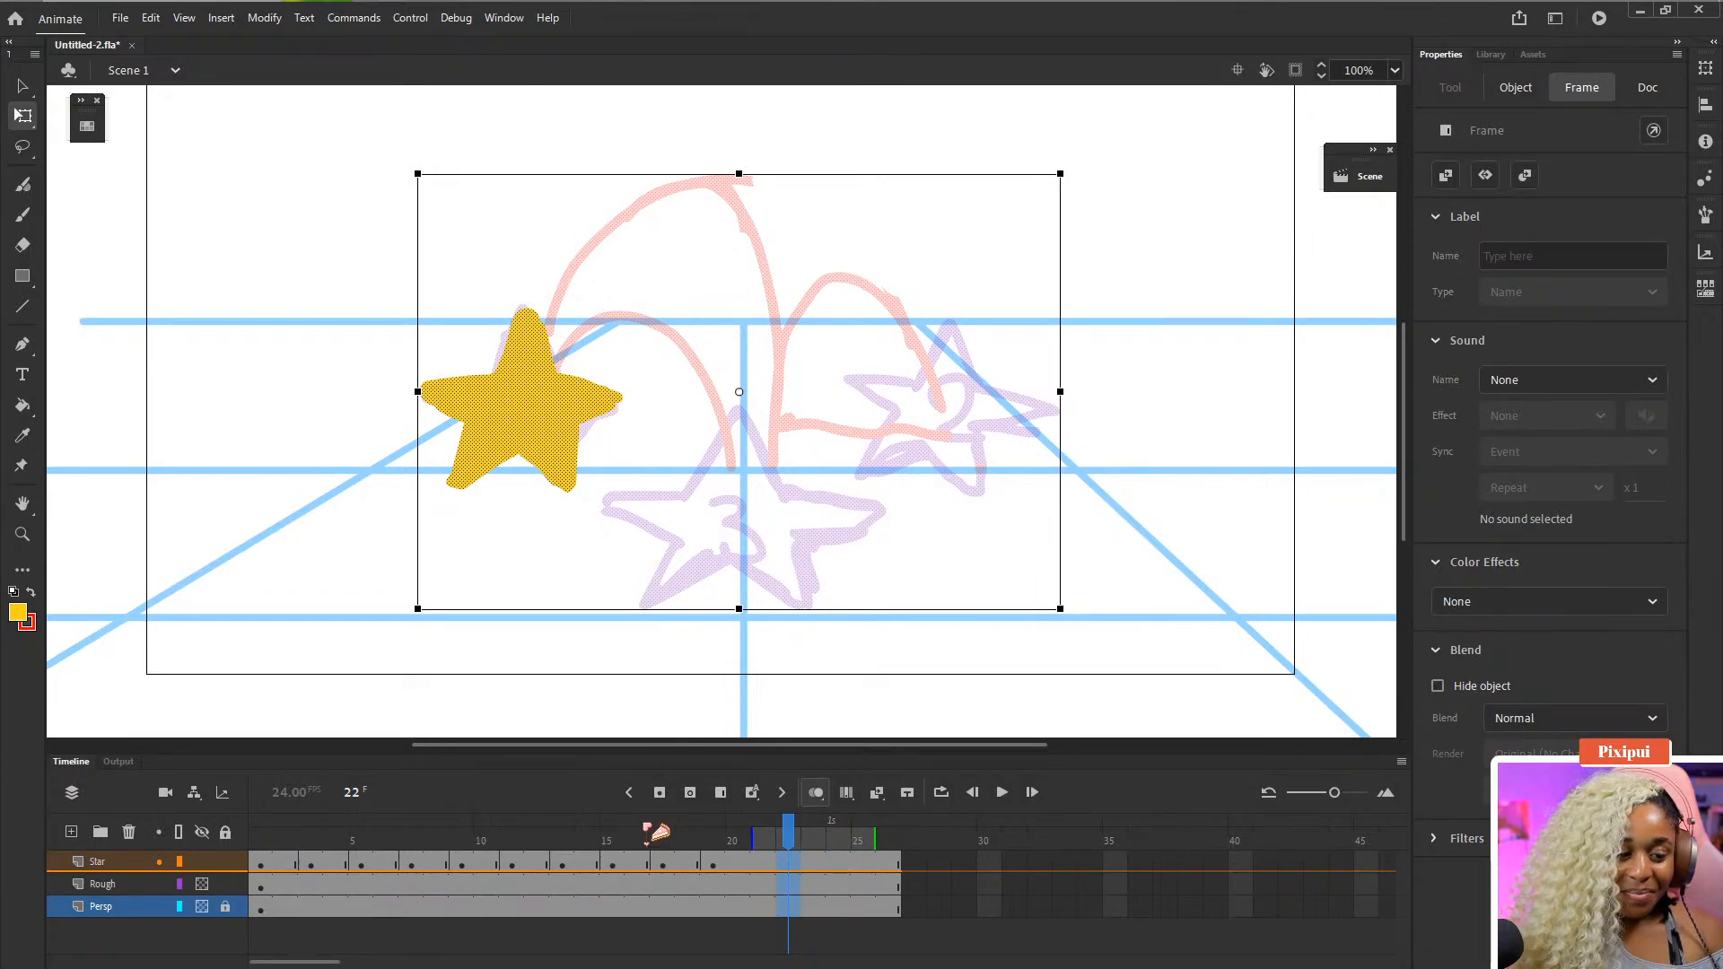
- Scrub through the opening frames to review the star's early motion
left_click_drag(618, 822, 260, 826)
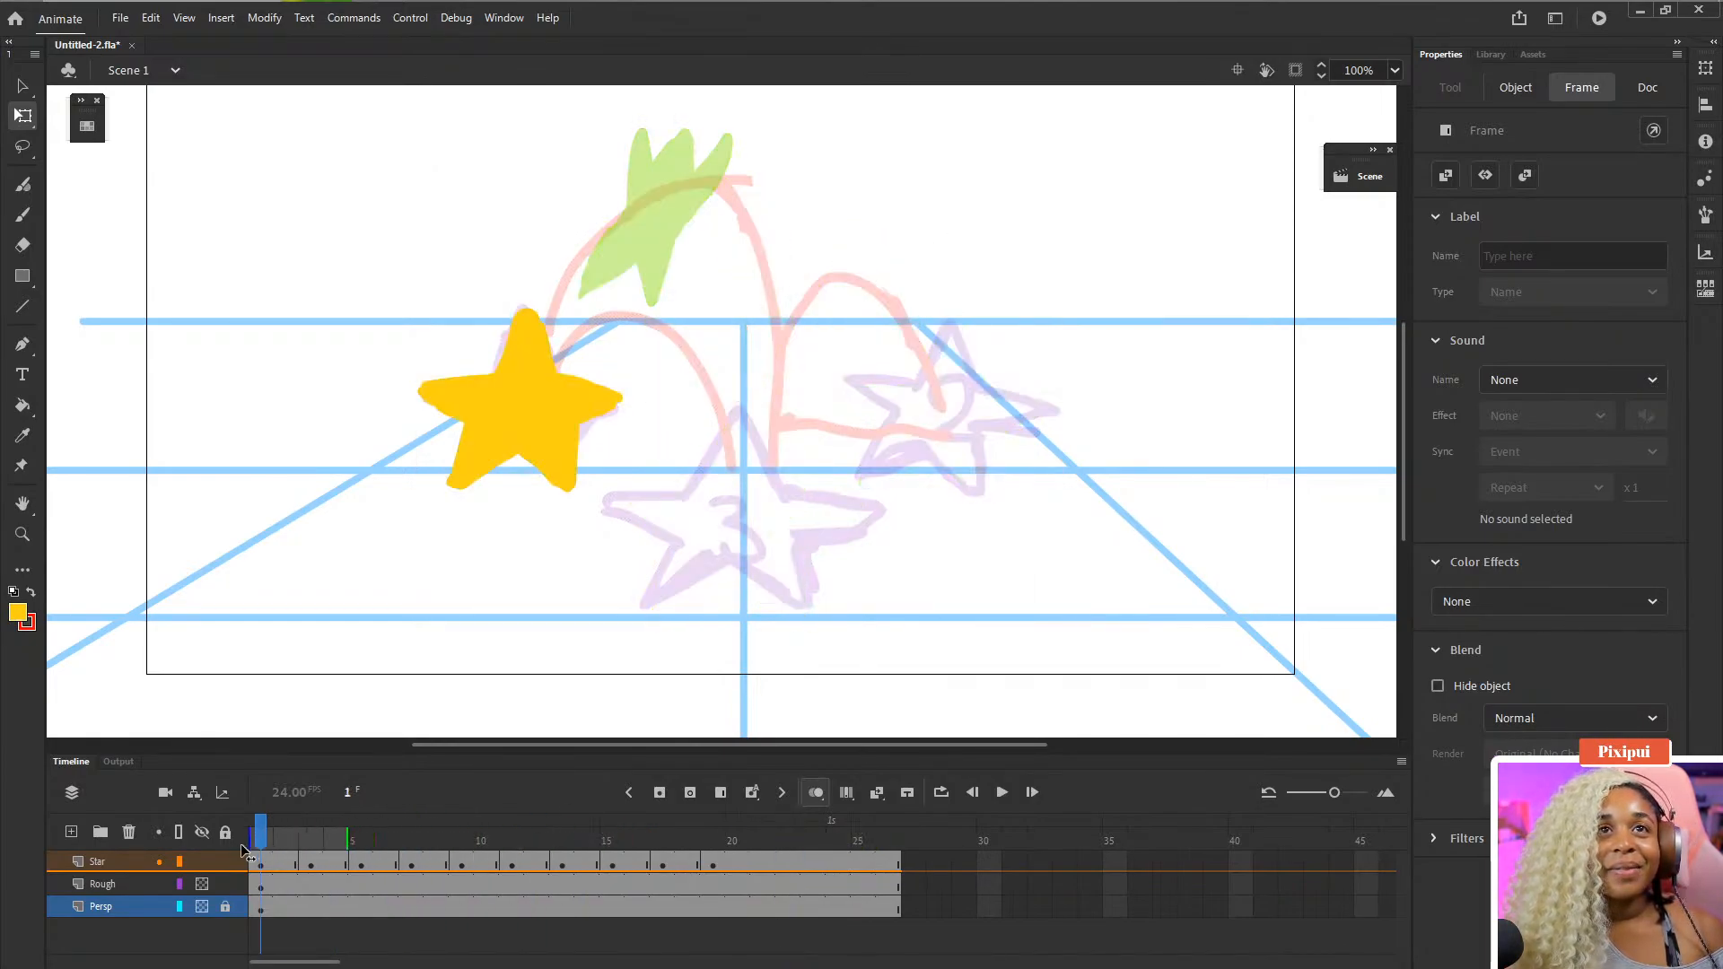
left_click_drag(406, 843, 359, 852)
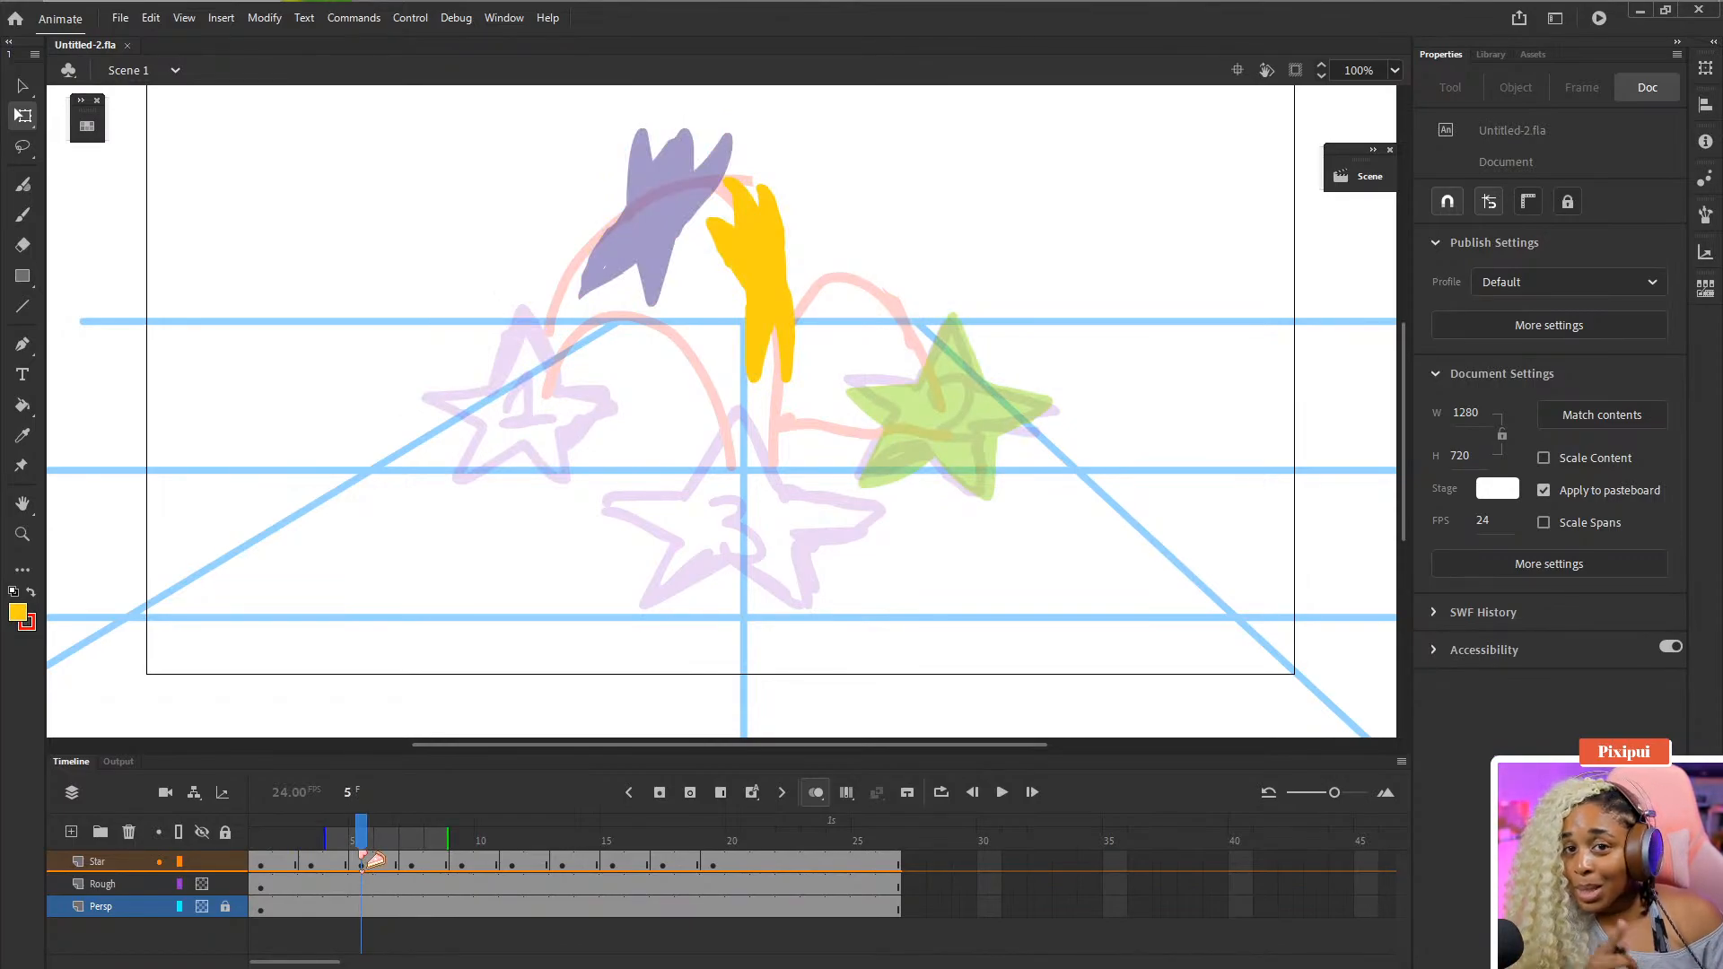
left_click(282, 833)
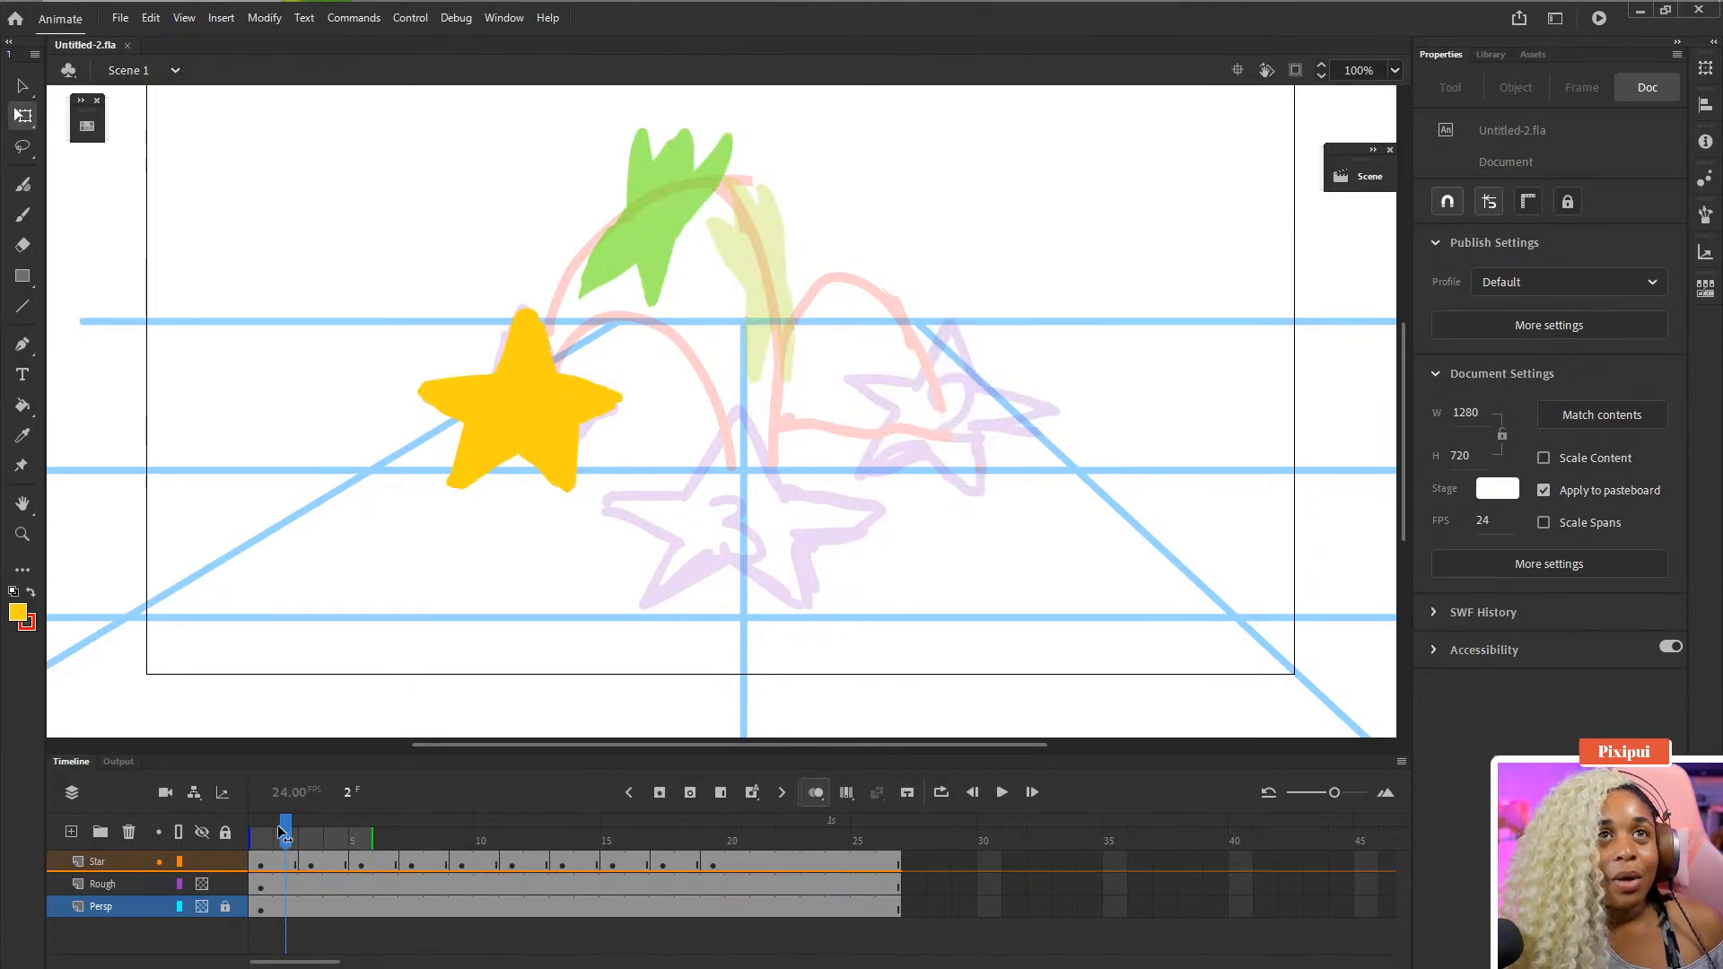
left_click_drag(283, 834, 325, 832)
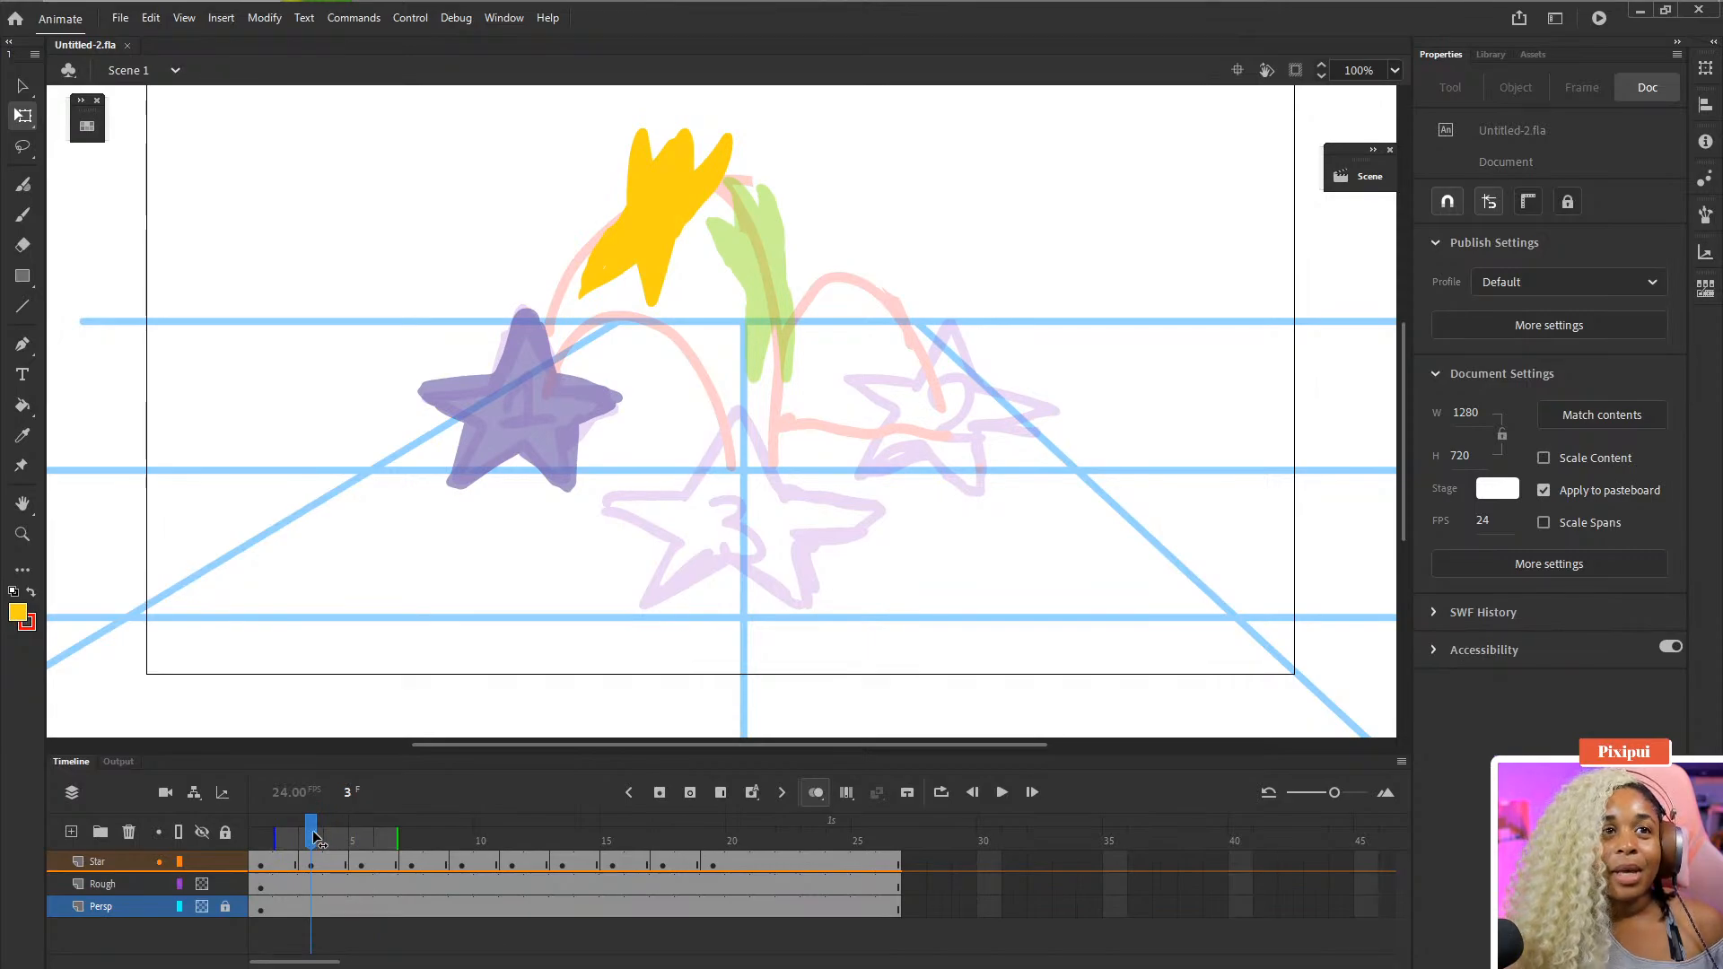
left_click(286, 833)
- Insert two frames after frame 2 on the Star layer and clear the star content on frame 3
left_click(287, 881)
left_click(292, 863)
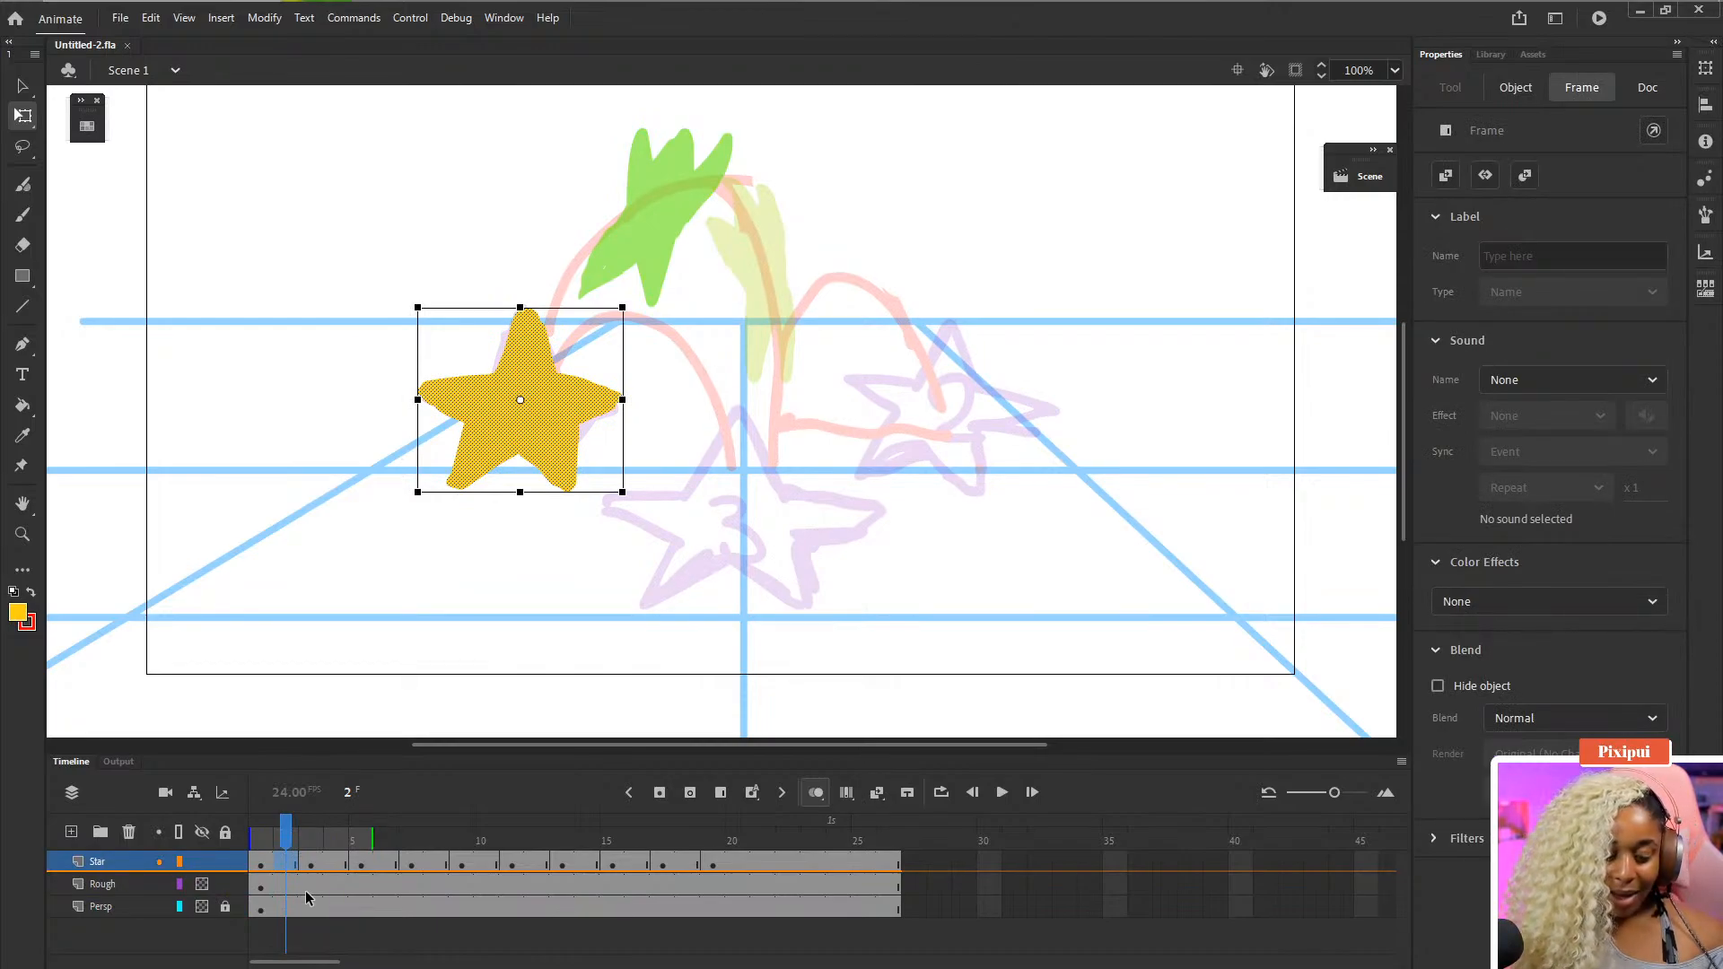
key("F5")
key("F5")
left_click(315, 862)
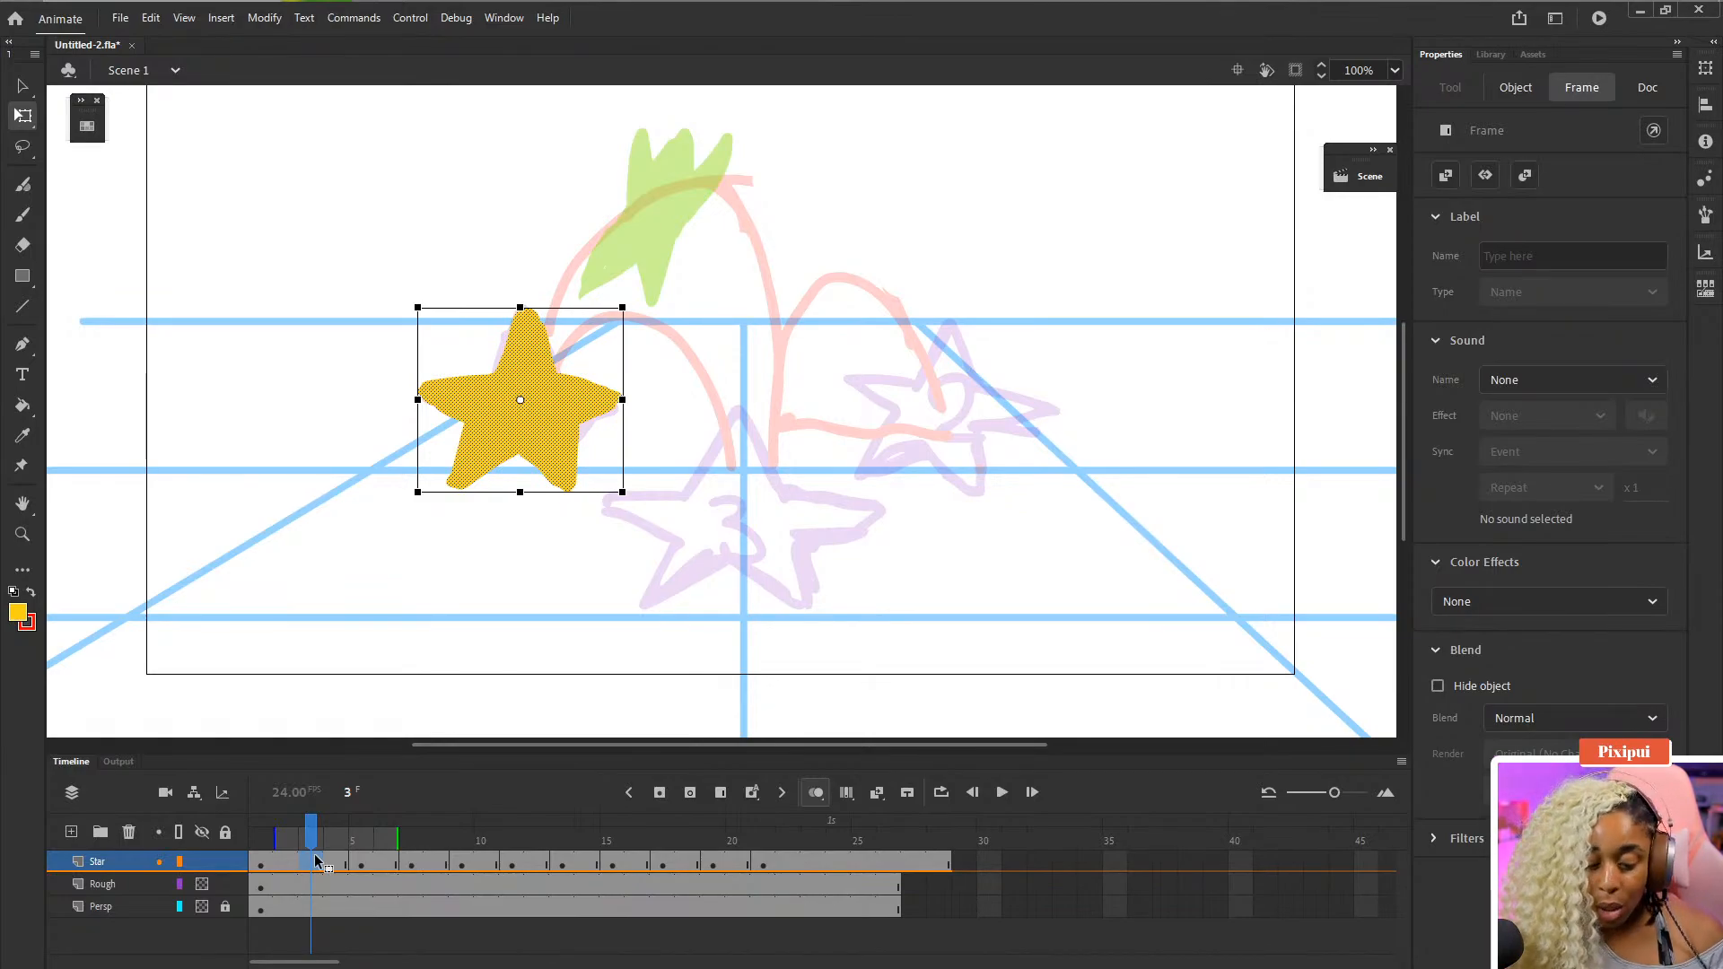
key("Delete")
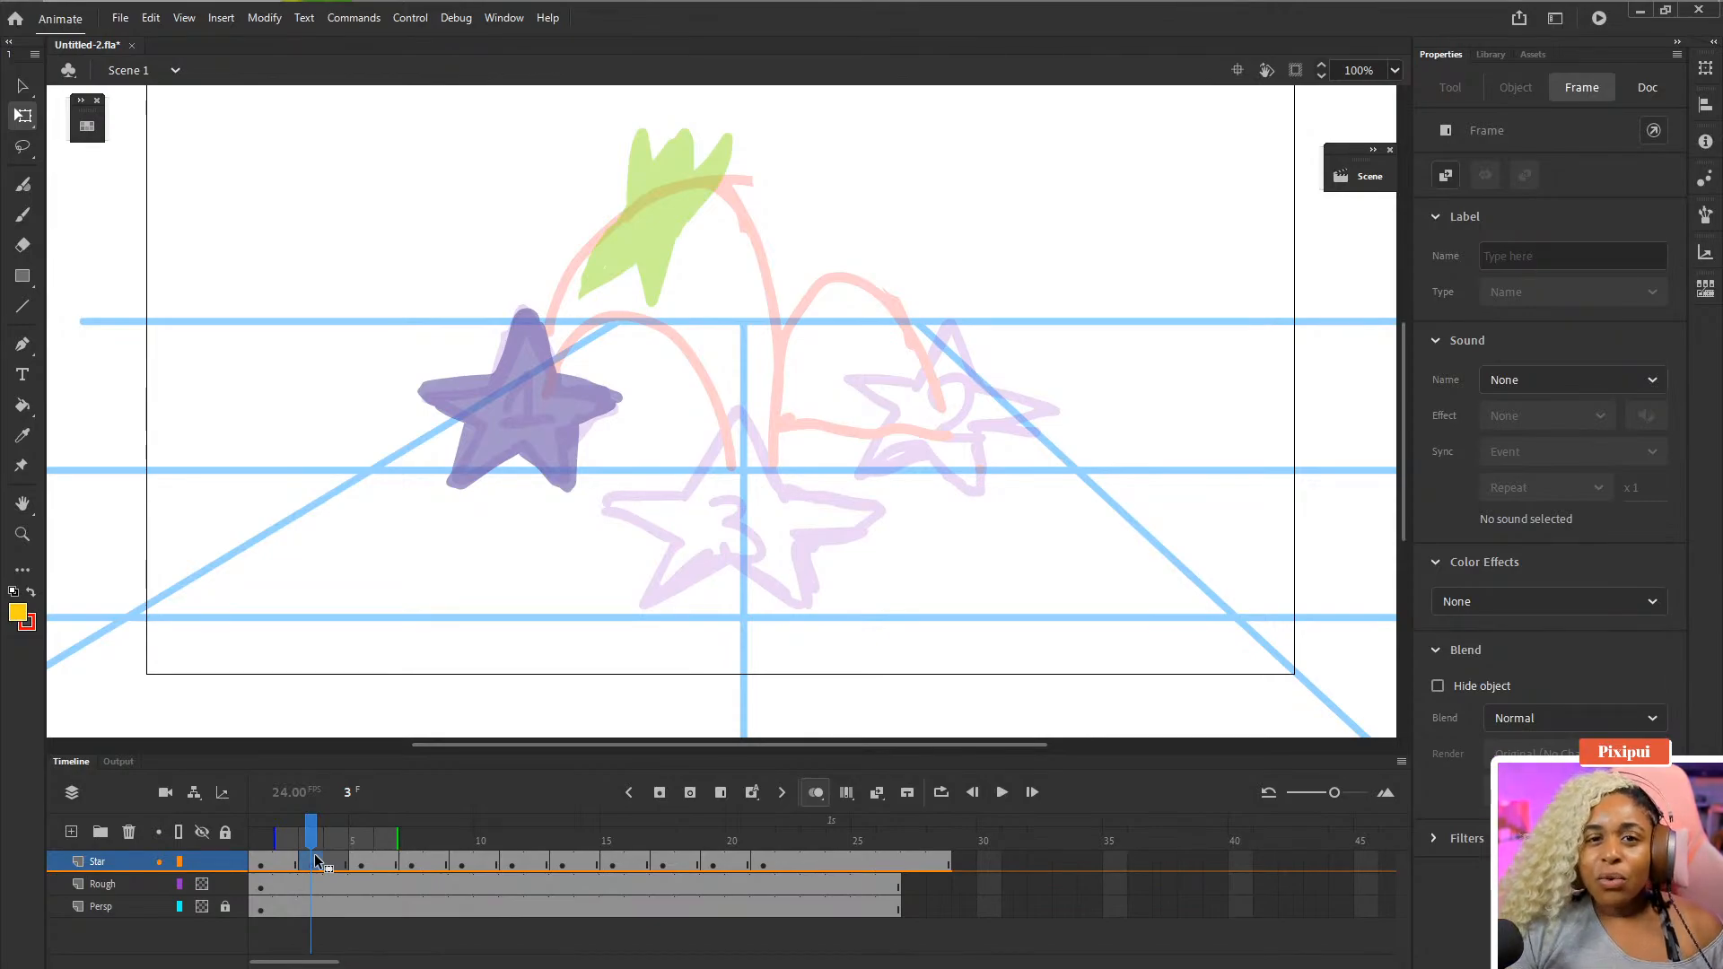
- Save, then brush and fill a yellow in-between star on frame 3 rising along the left arc
key("ctrl+s")
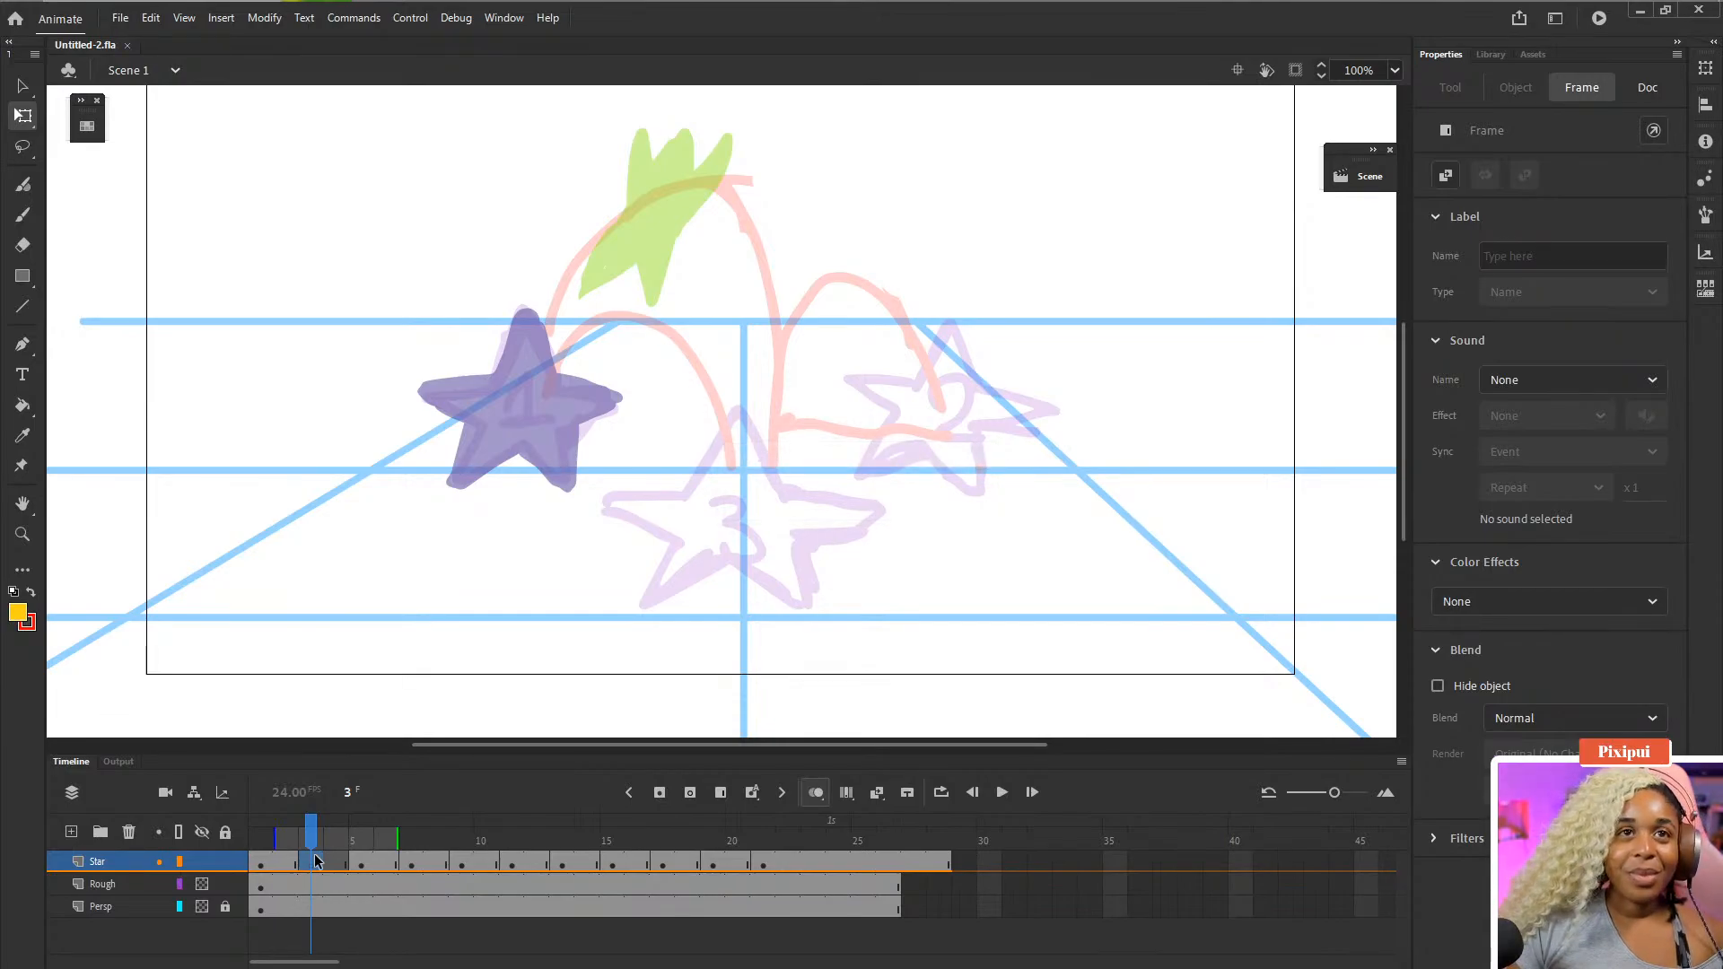
left_click_drag(521, 263, 662, 354)
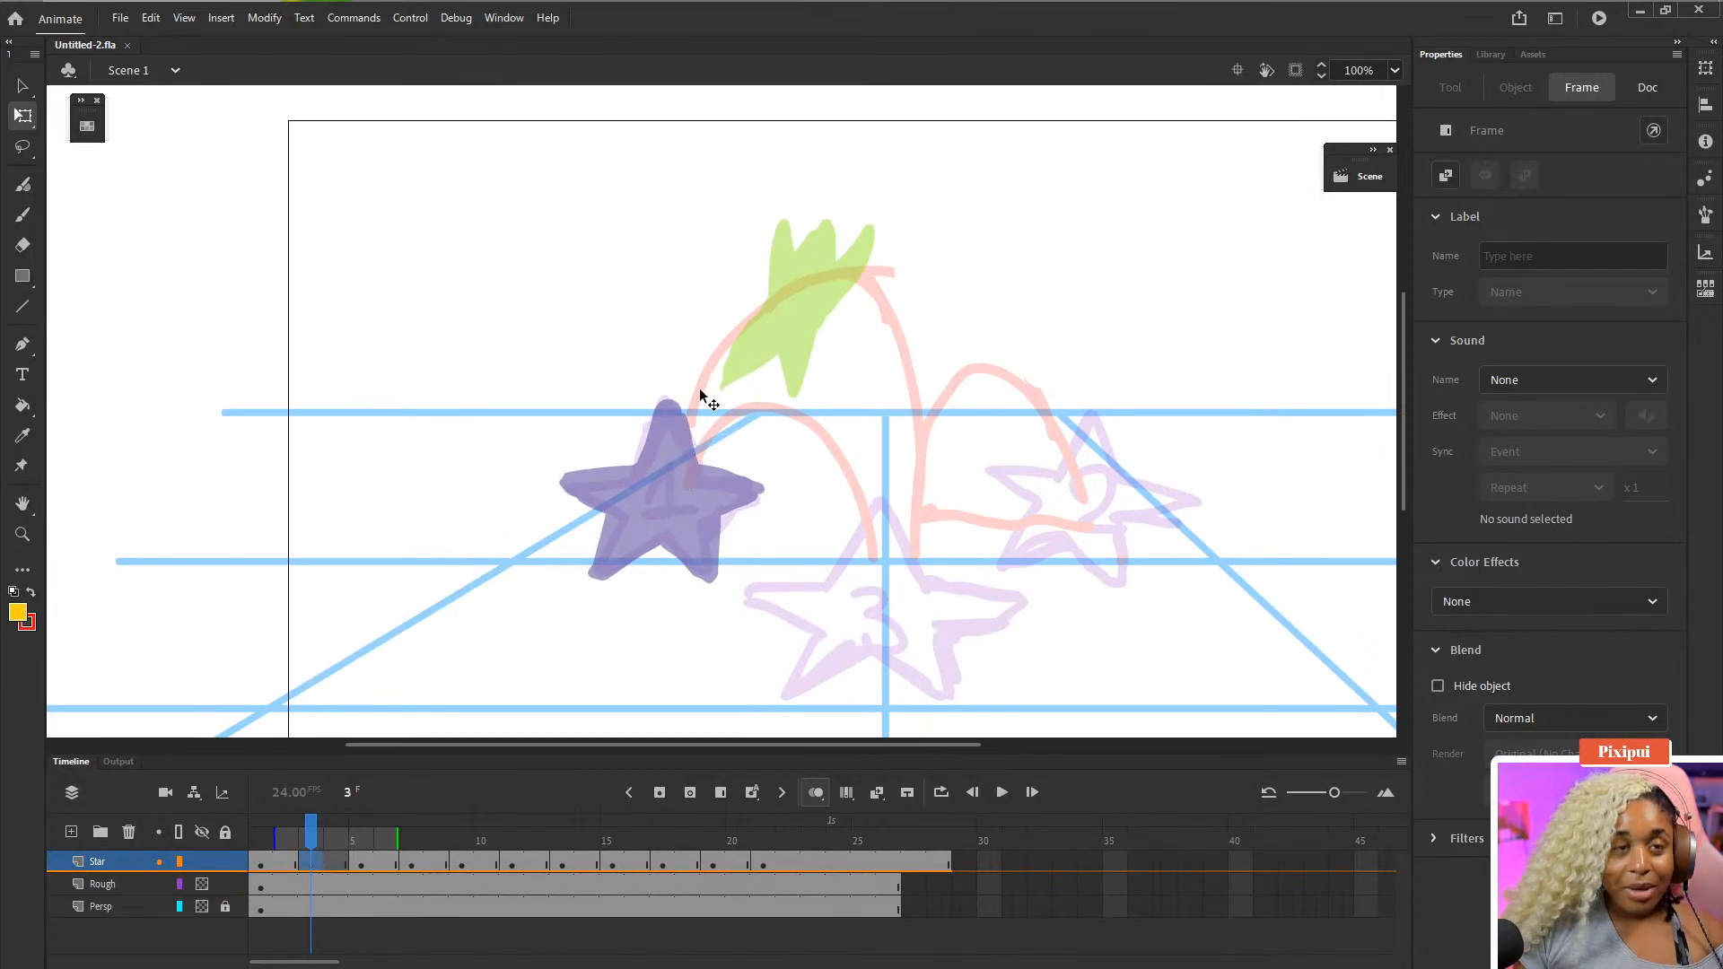
key("b")
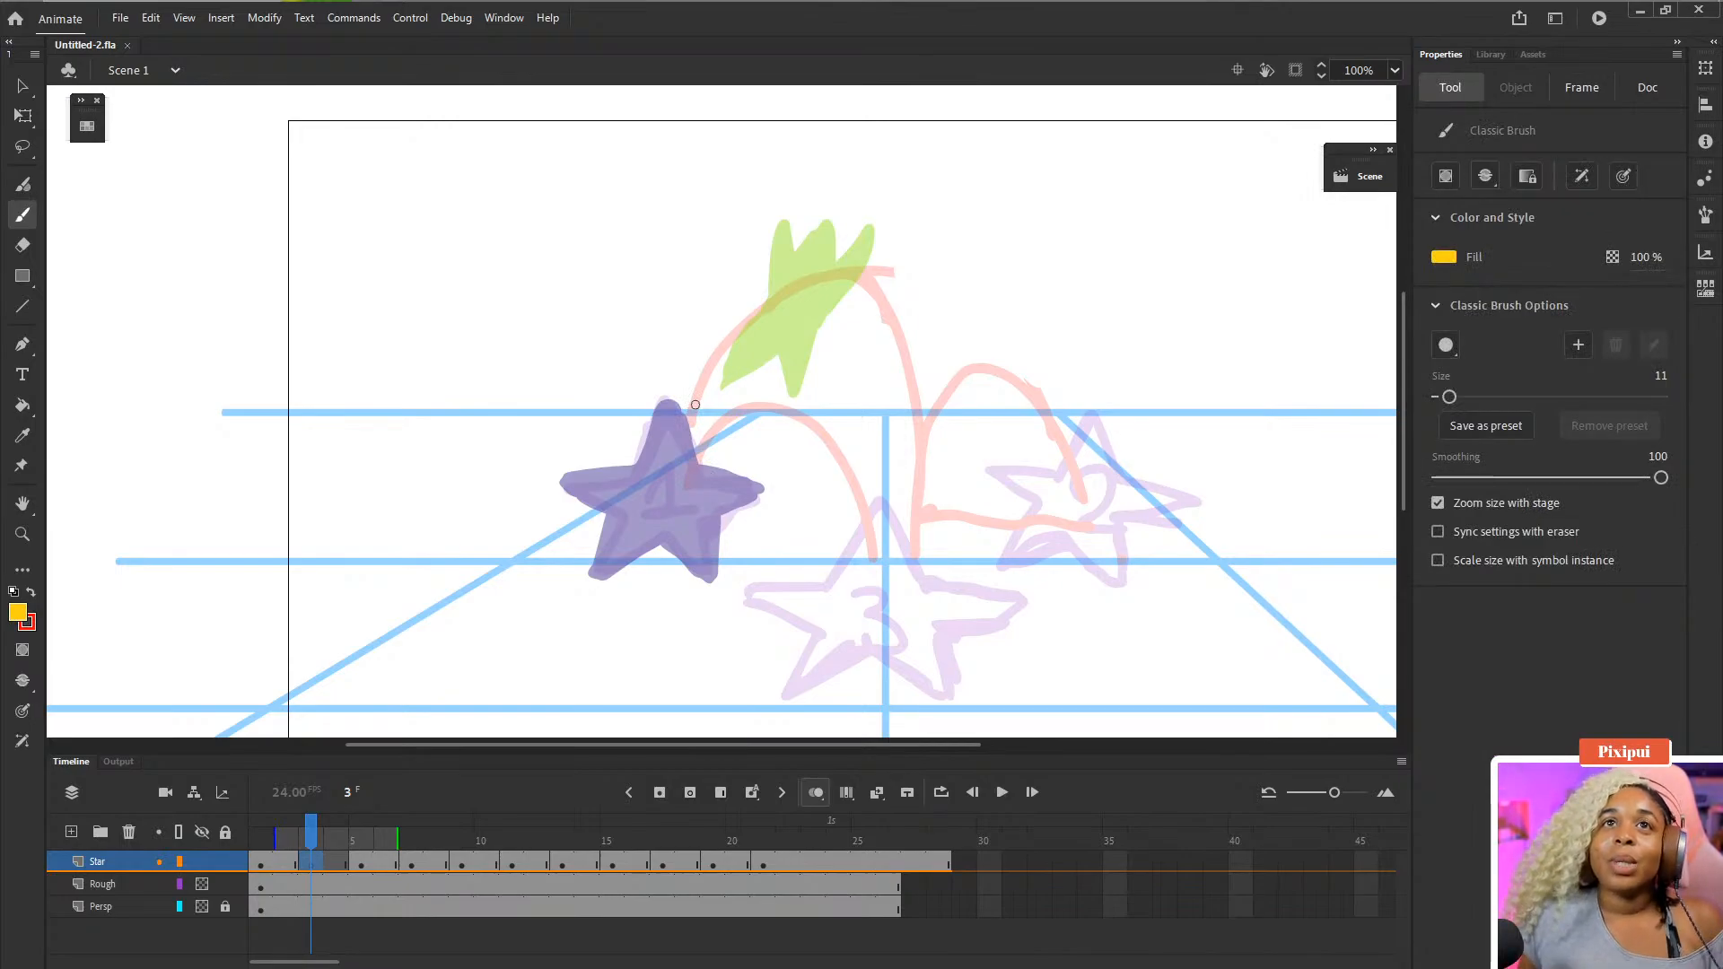
mouse_move(729, 346)
left_mouse_down()
mouse_move(750, 319)
mouse_move(705, 365)
mouse_move(691, 333)
mouse_move(752, 376)
mouse_move(779, 364)
mouse_move(679, 393)
mouse_move(680, 346)
left_mouse_up()
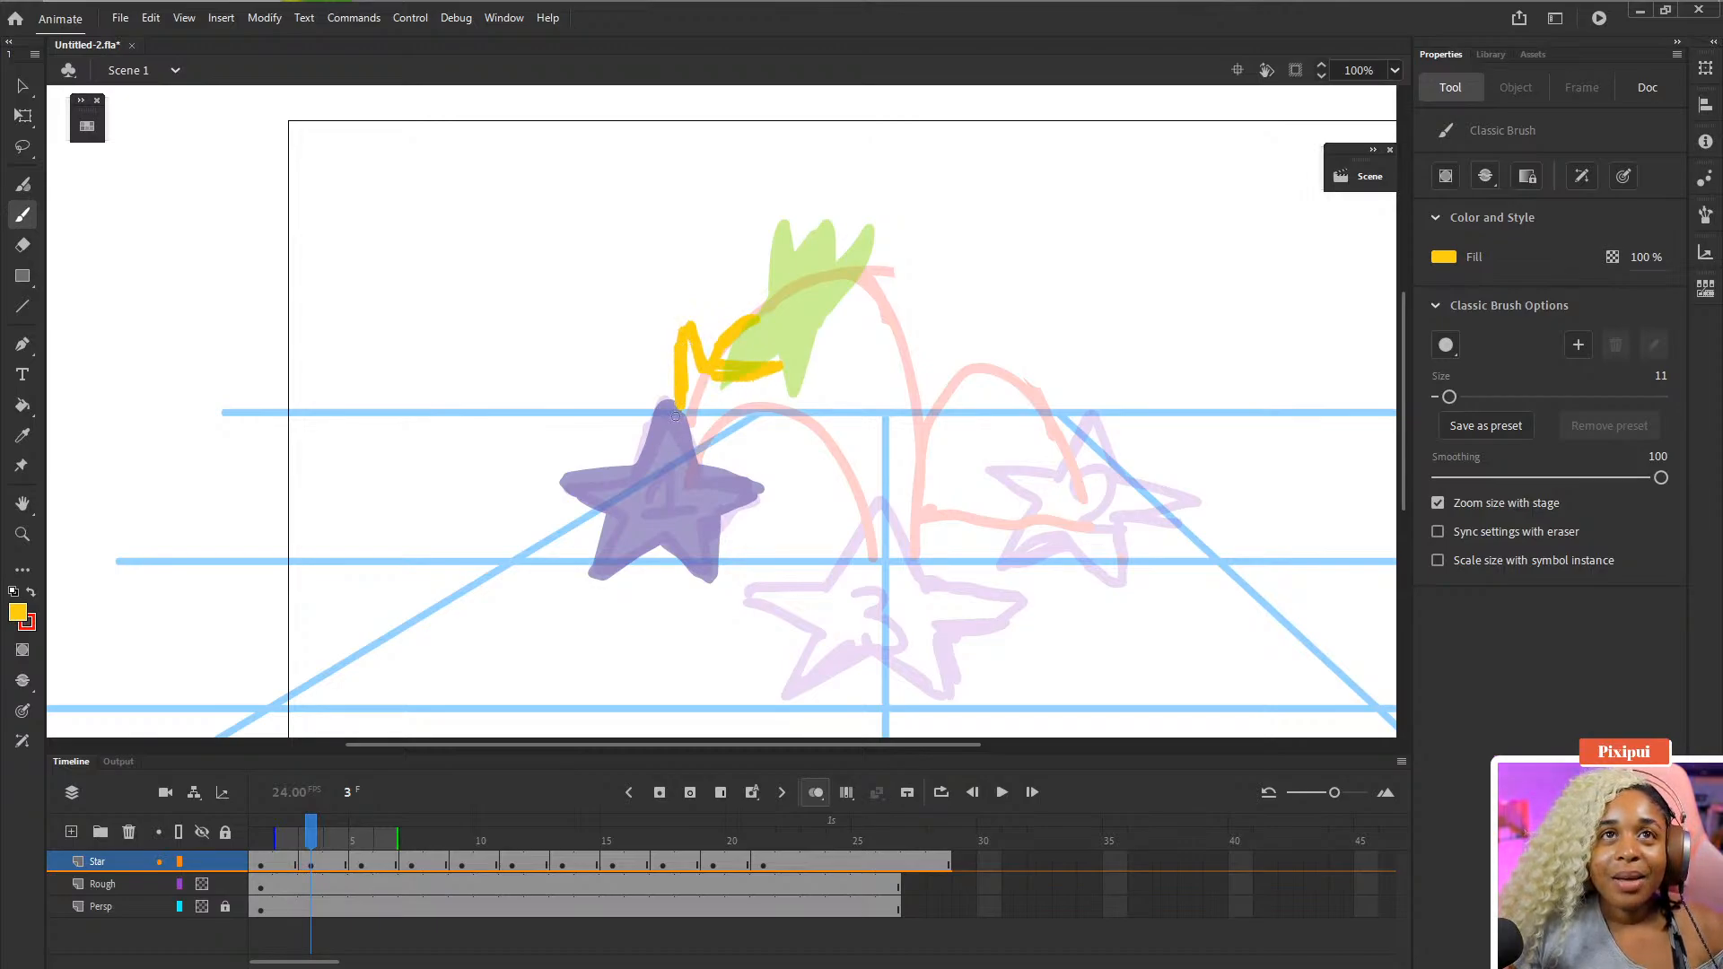
mouse_move(675, 415)
left_mouse_down()
mouse_move(650, 480)
mouse_move(693, 437)
mouse_move(690, 491)
mouse_move(729, 454)
mouse_move(685, 493)
mouse_move(787, 357)
left_mouse_up()
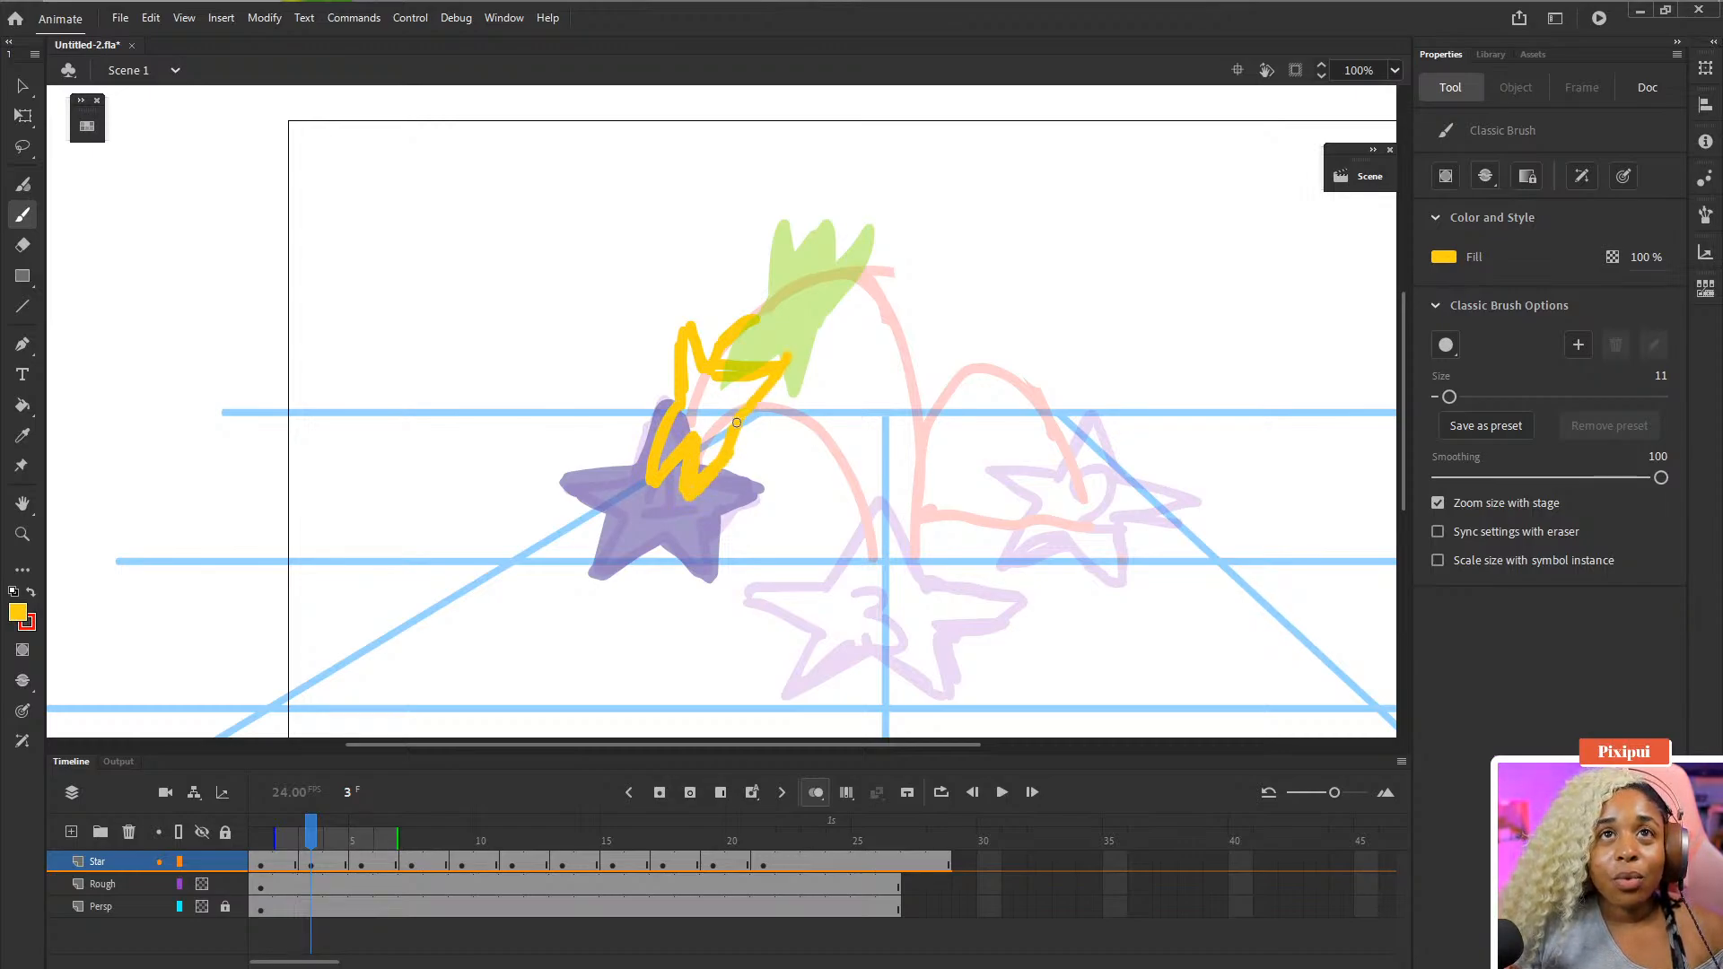
key("k")
left_click(727, 399)
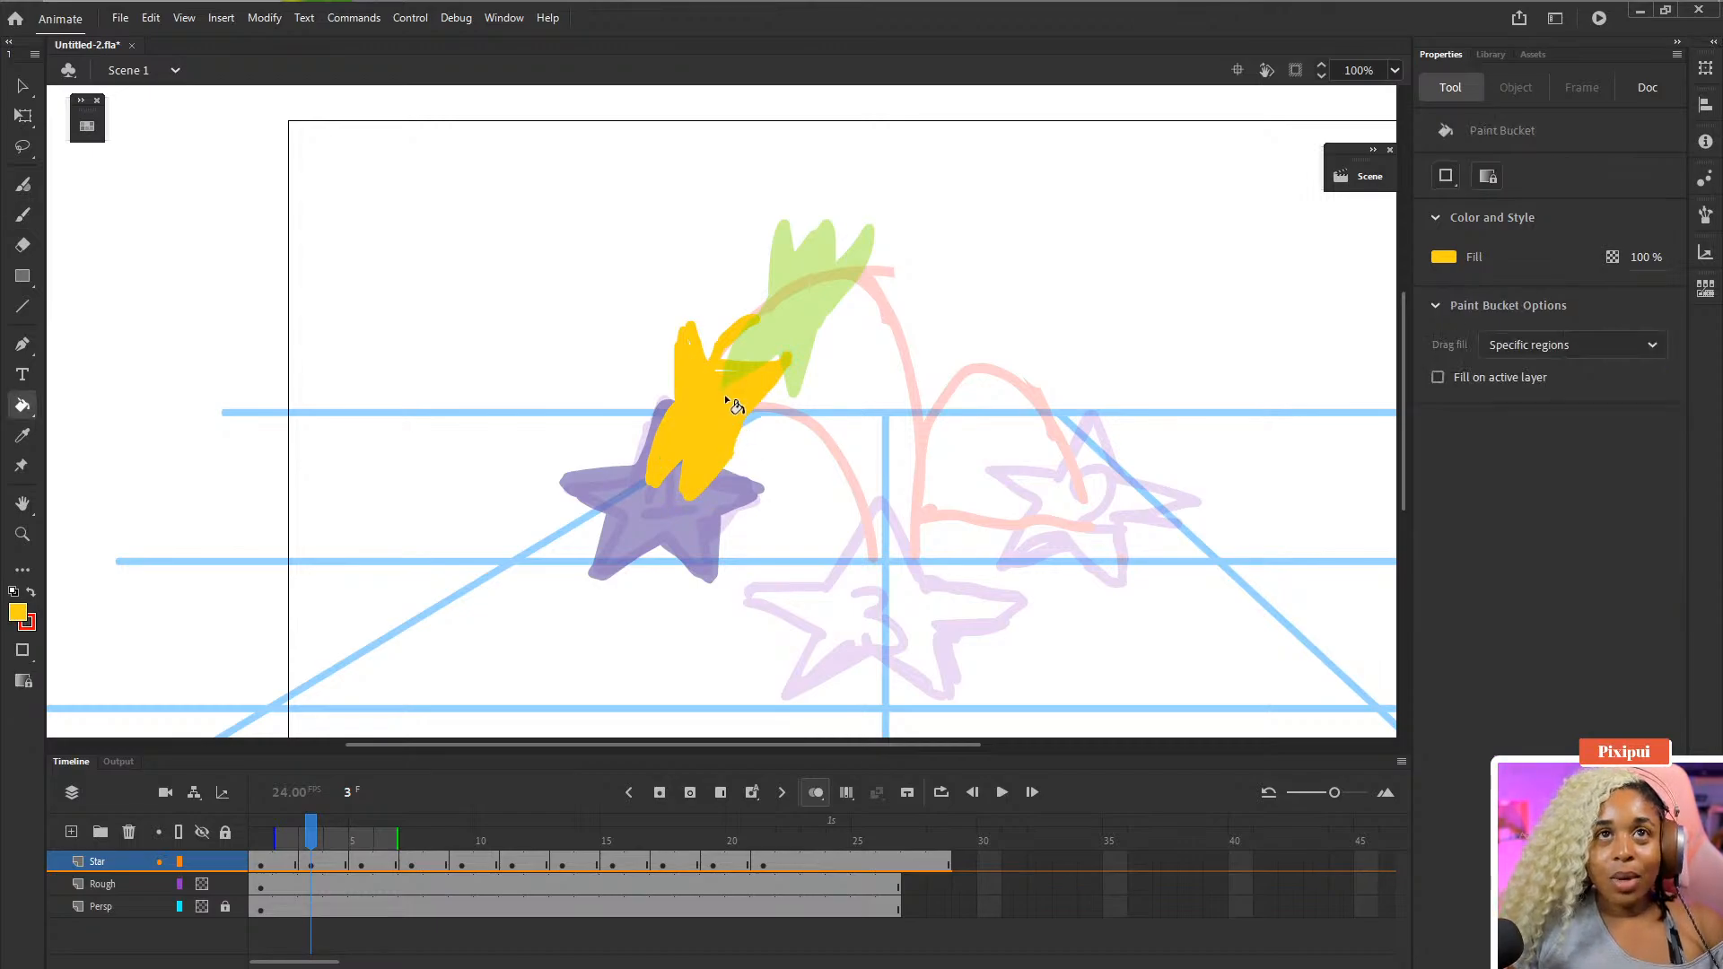
key("b")
mouse_move(756, 320)
left_mouse_down()
mouse_move(751, 361)
mouse_move(714, 379)
left_mouse_up()
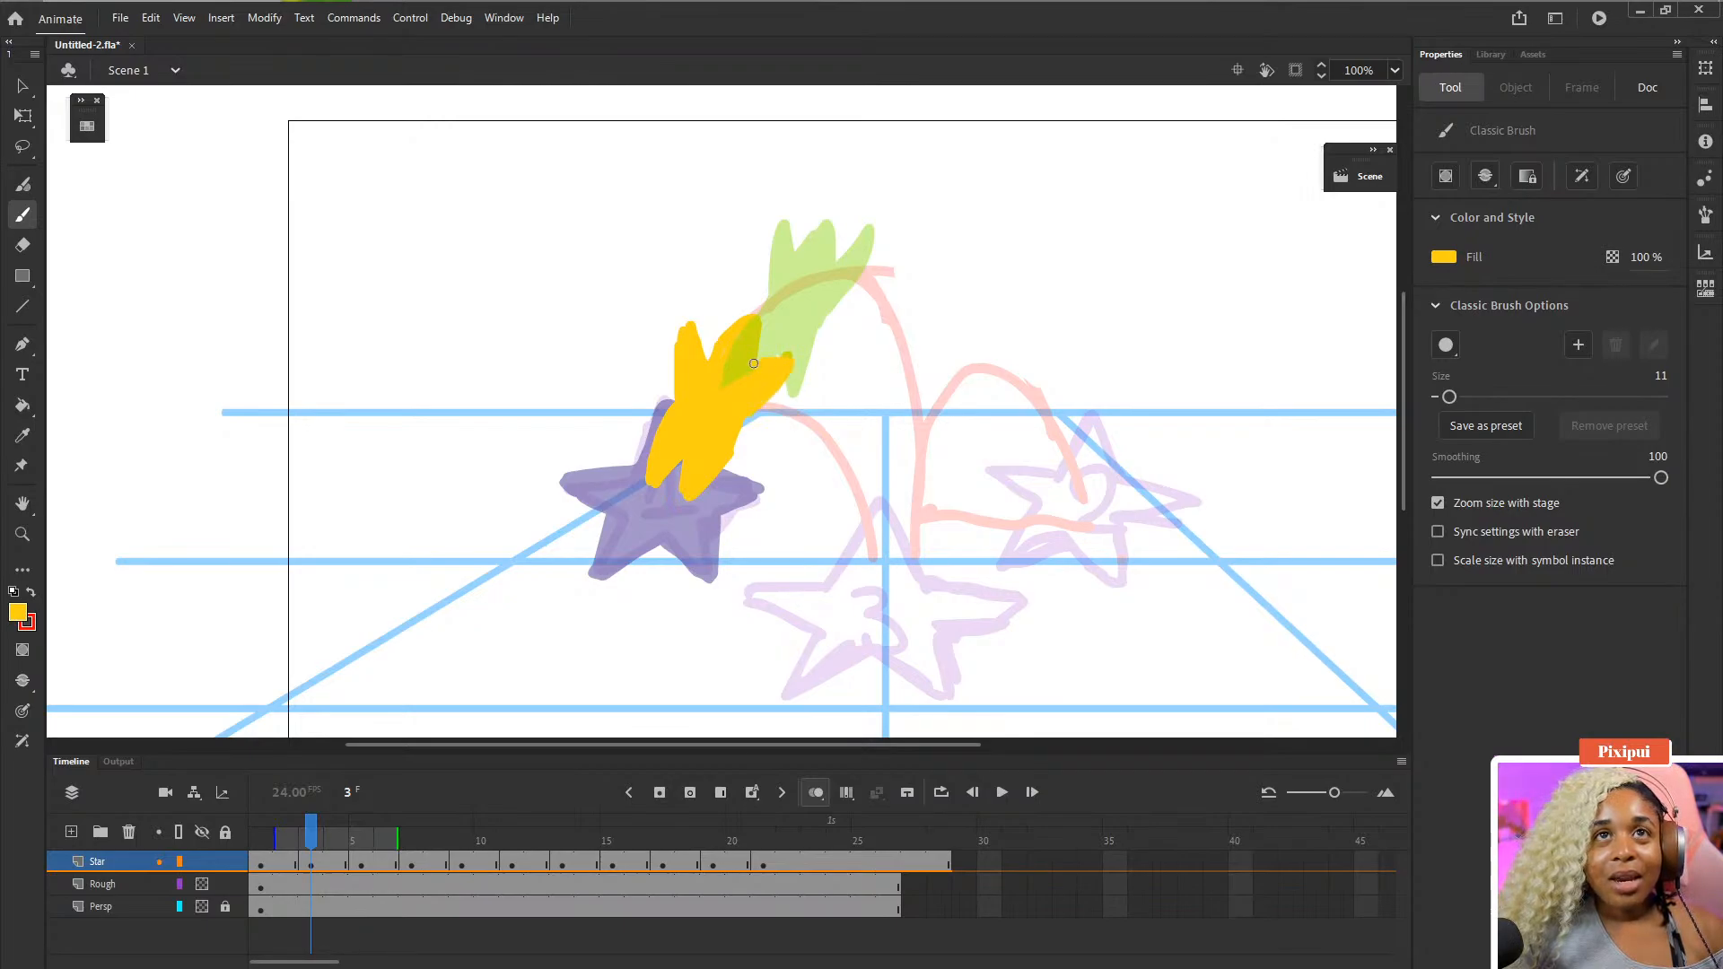
key("e")
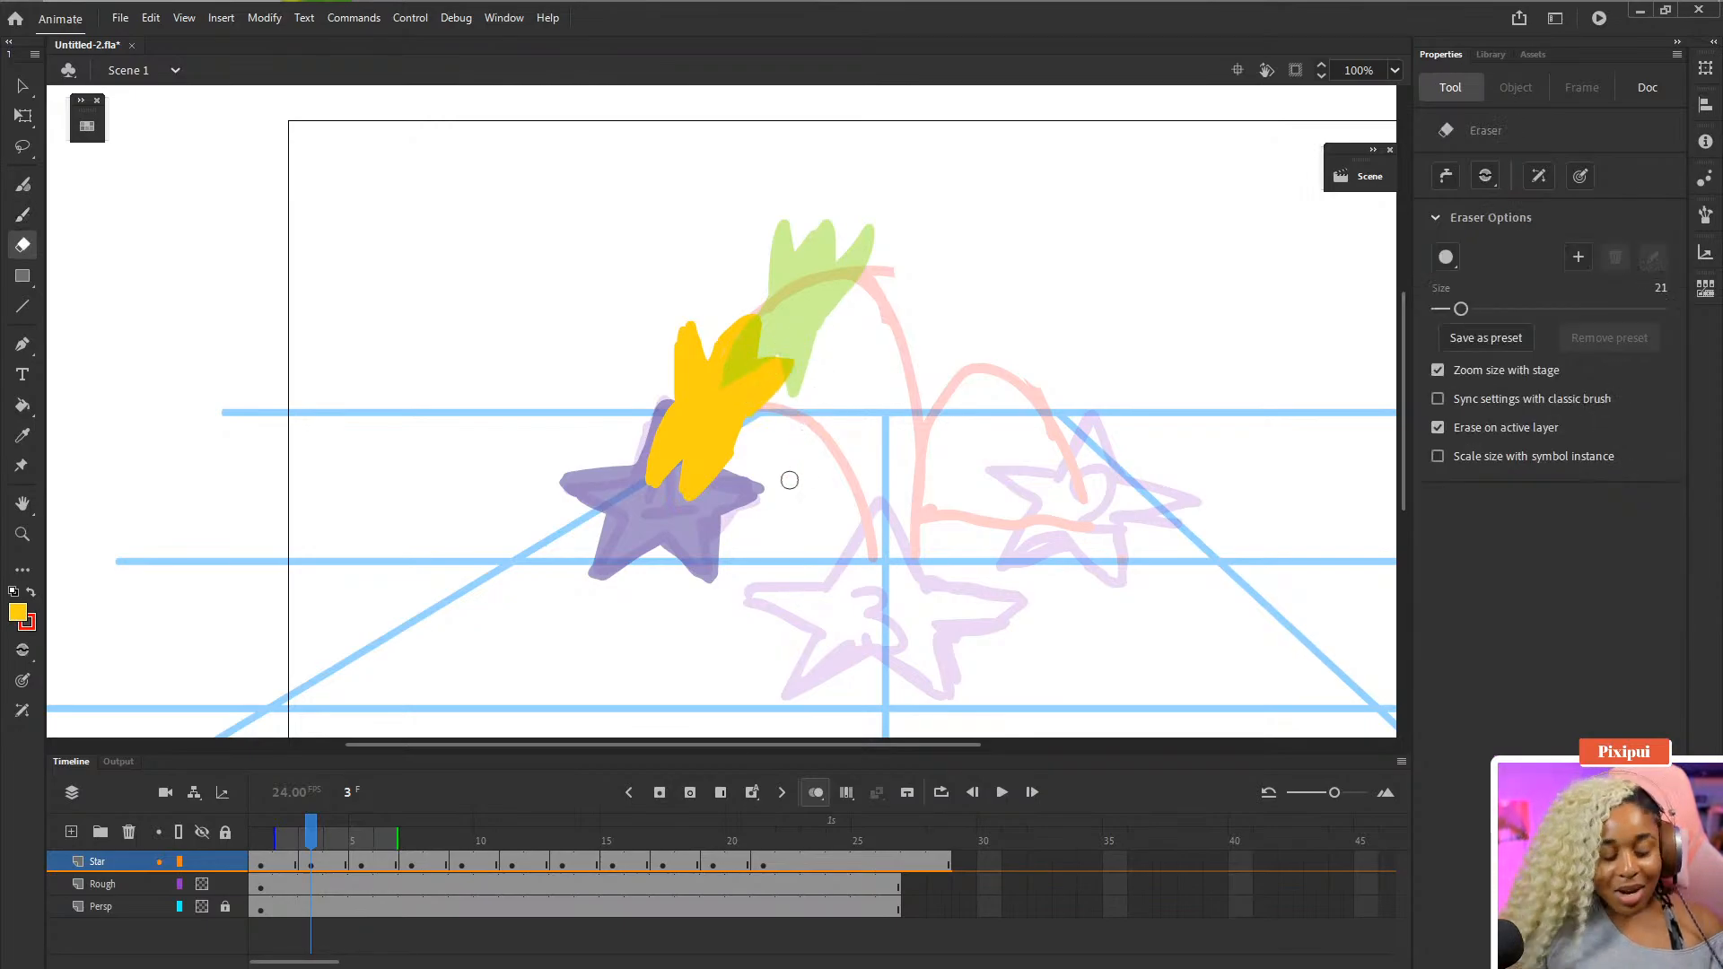
left_click_drag(740, 494, 754, 440)
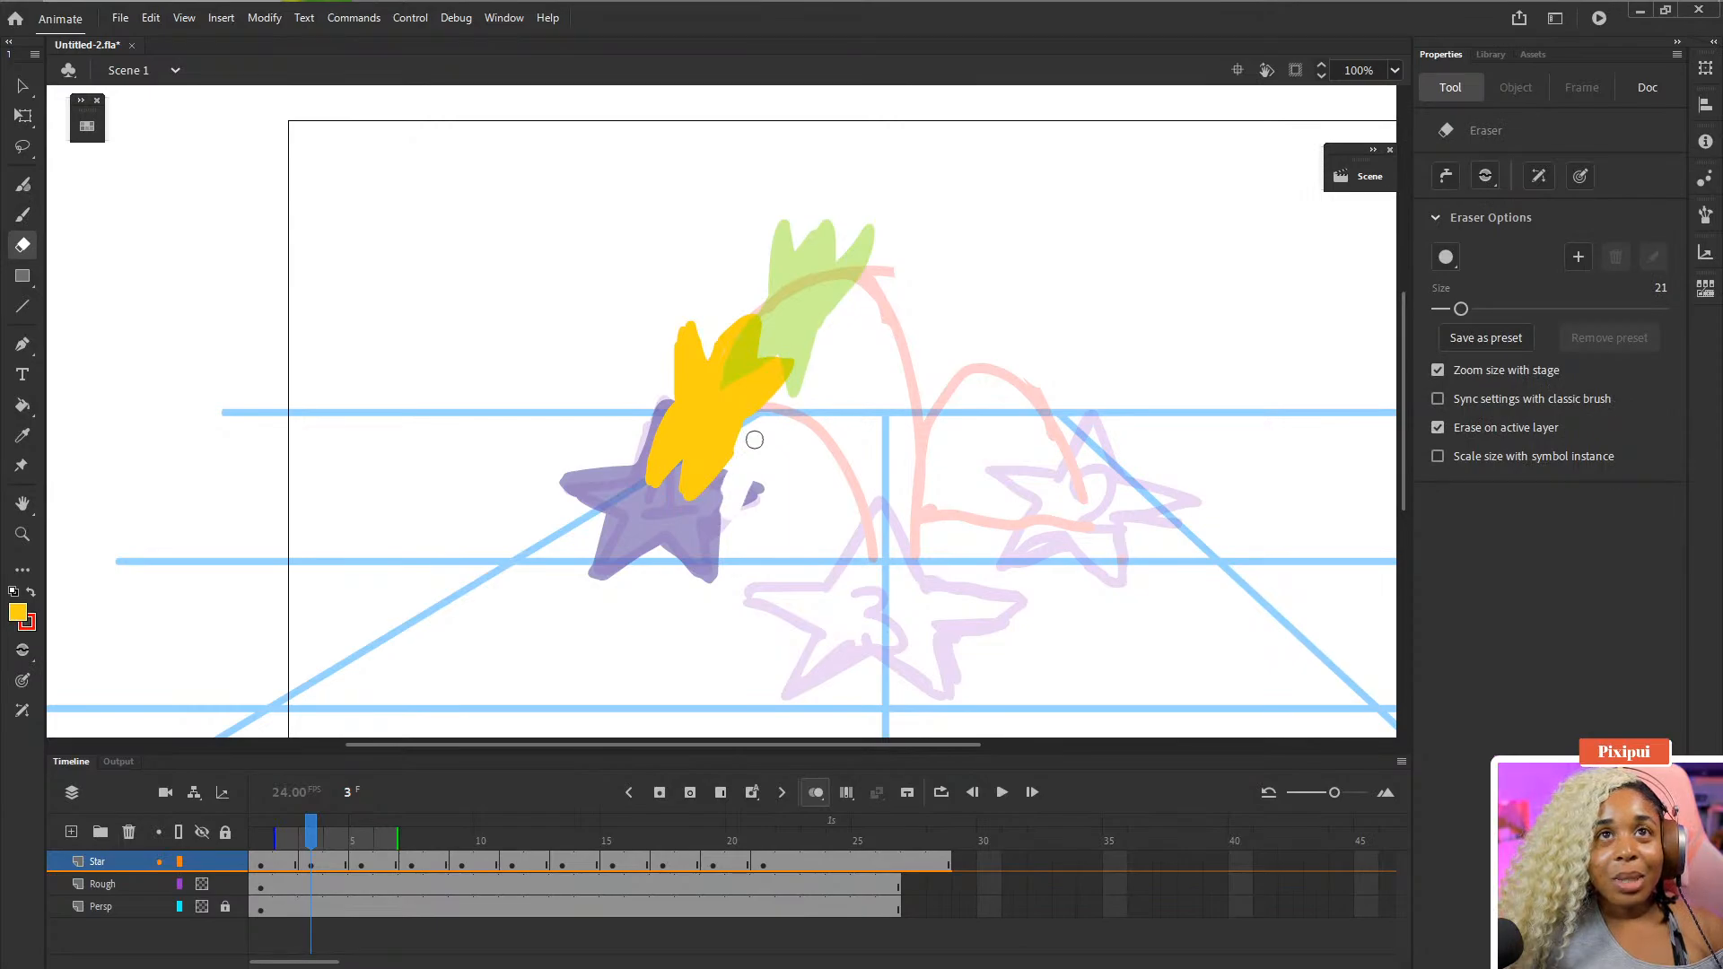
key("ctrl+z")
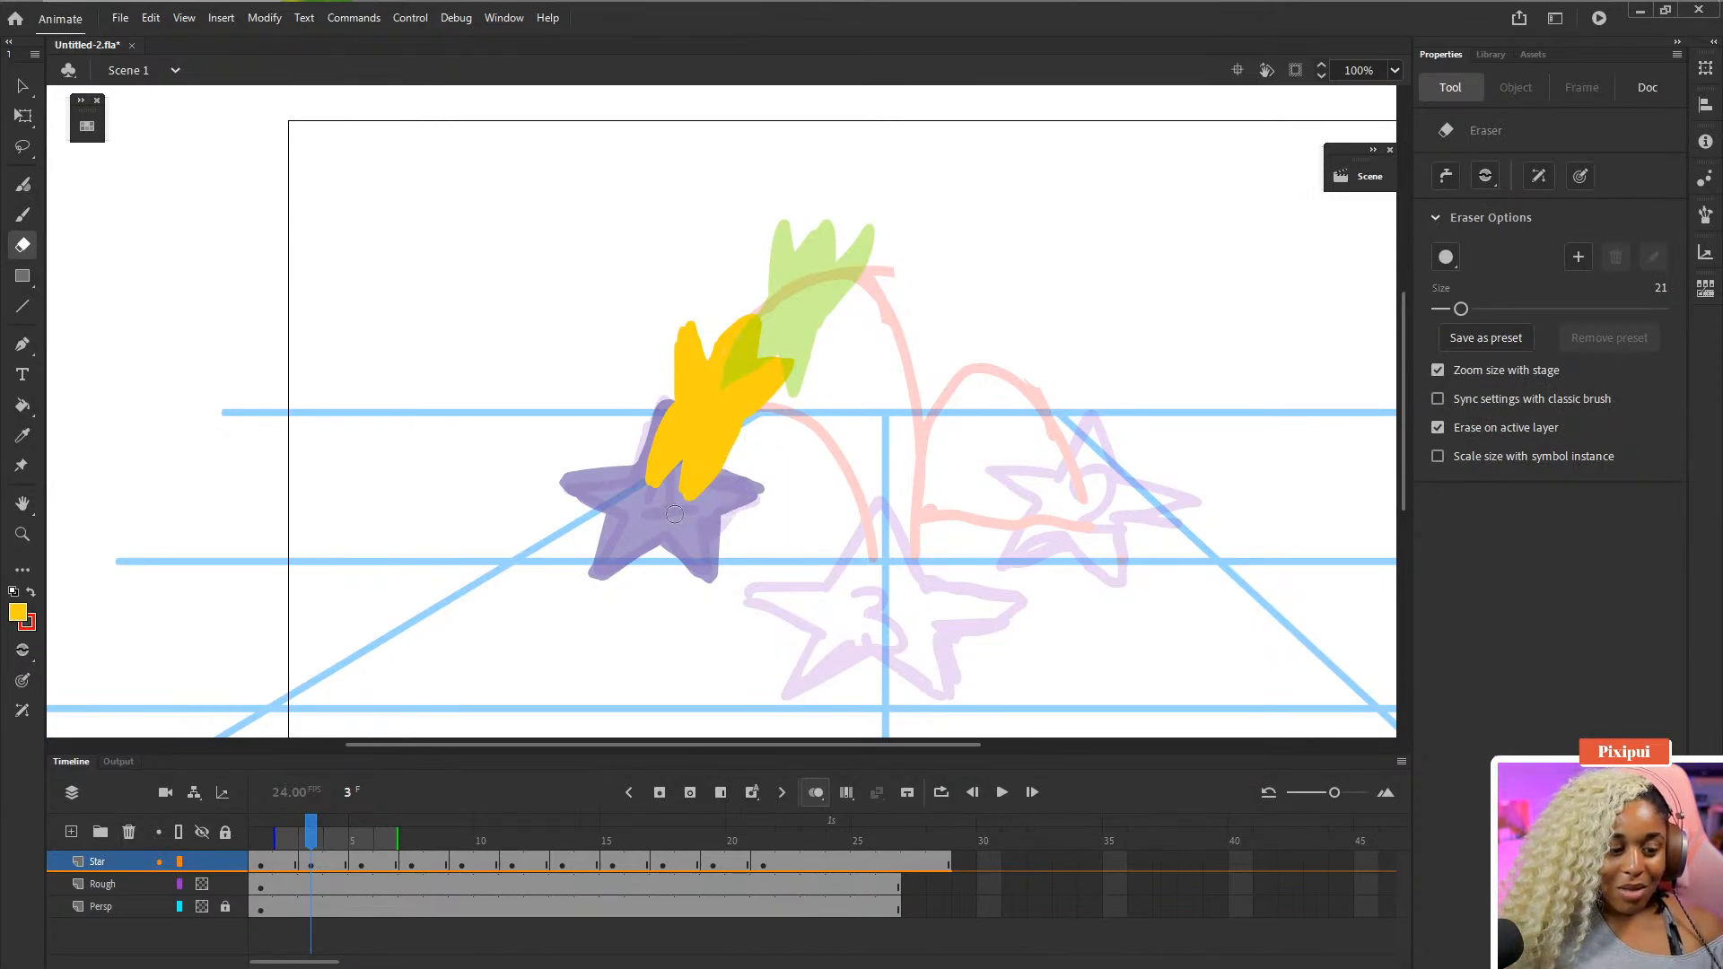
- Step forward and back through the frames to review the new in-between in the motion
scroll(799, 486, "right", 2)
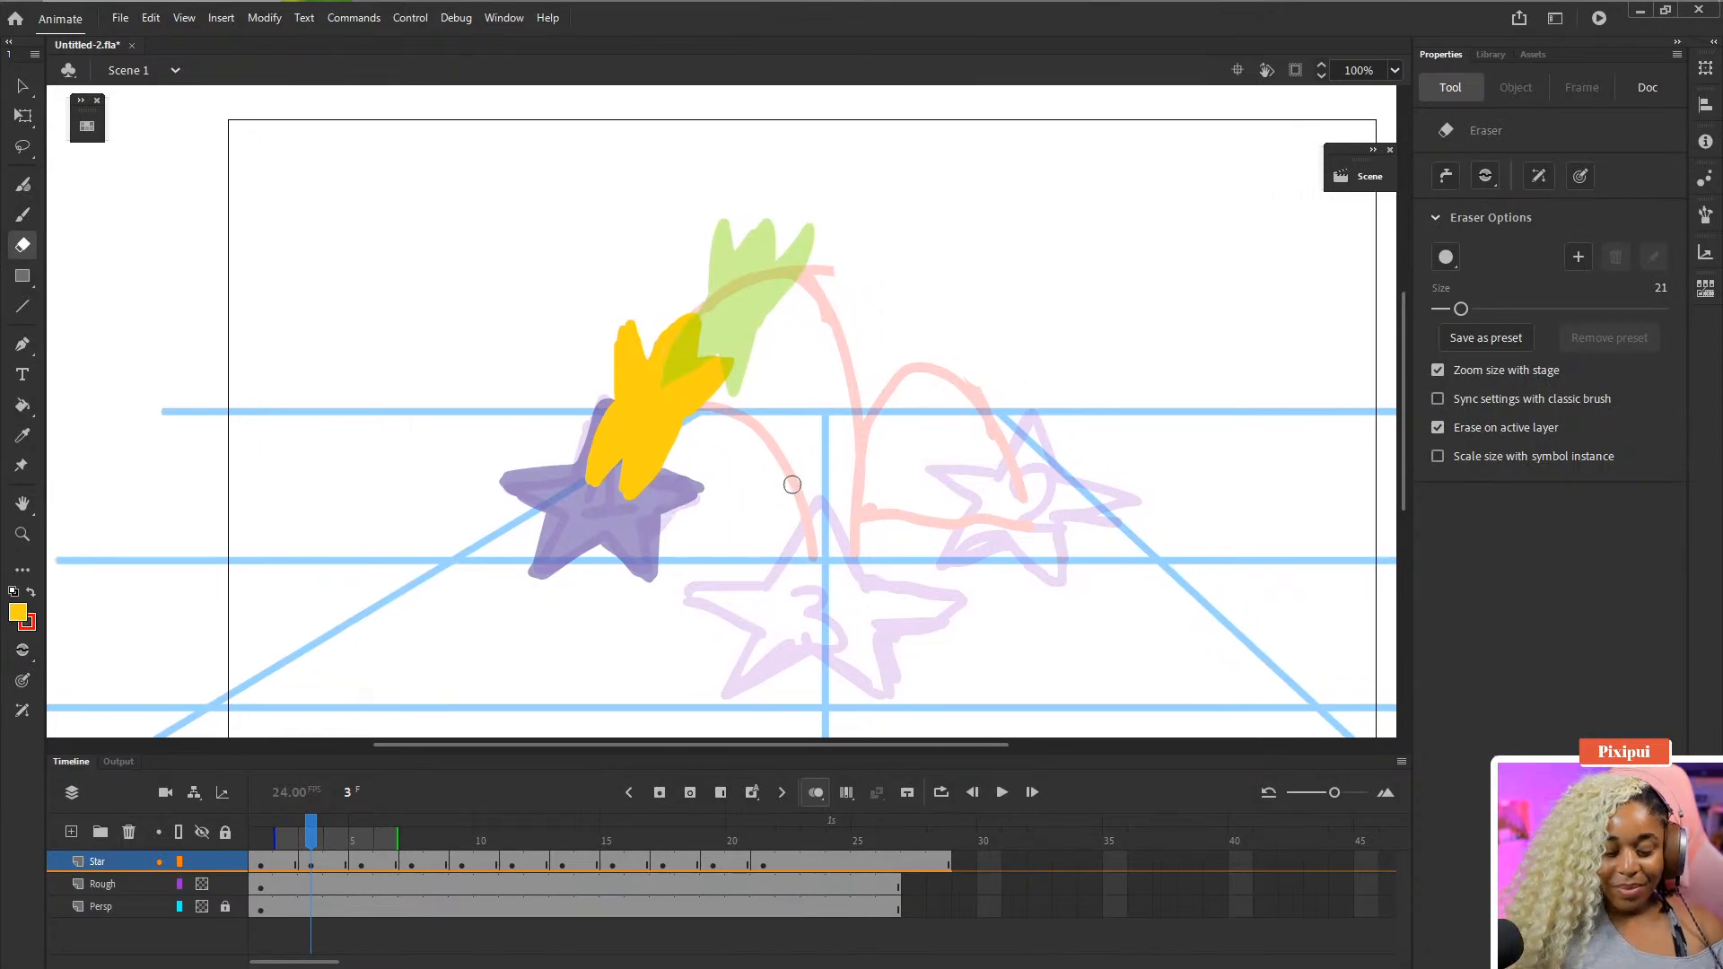
key("comma")
key("period")
key("period")
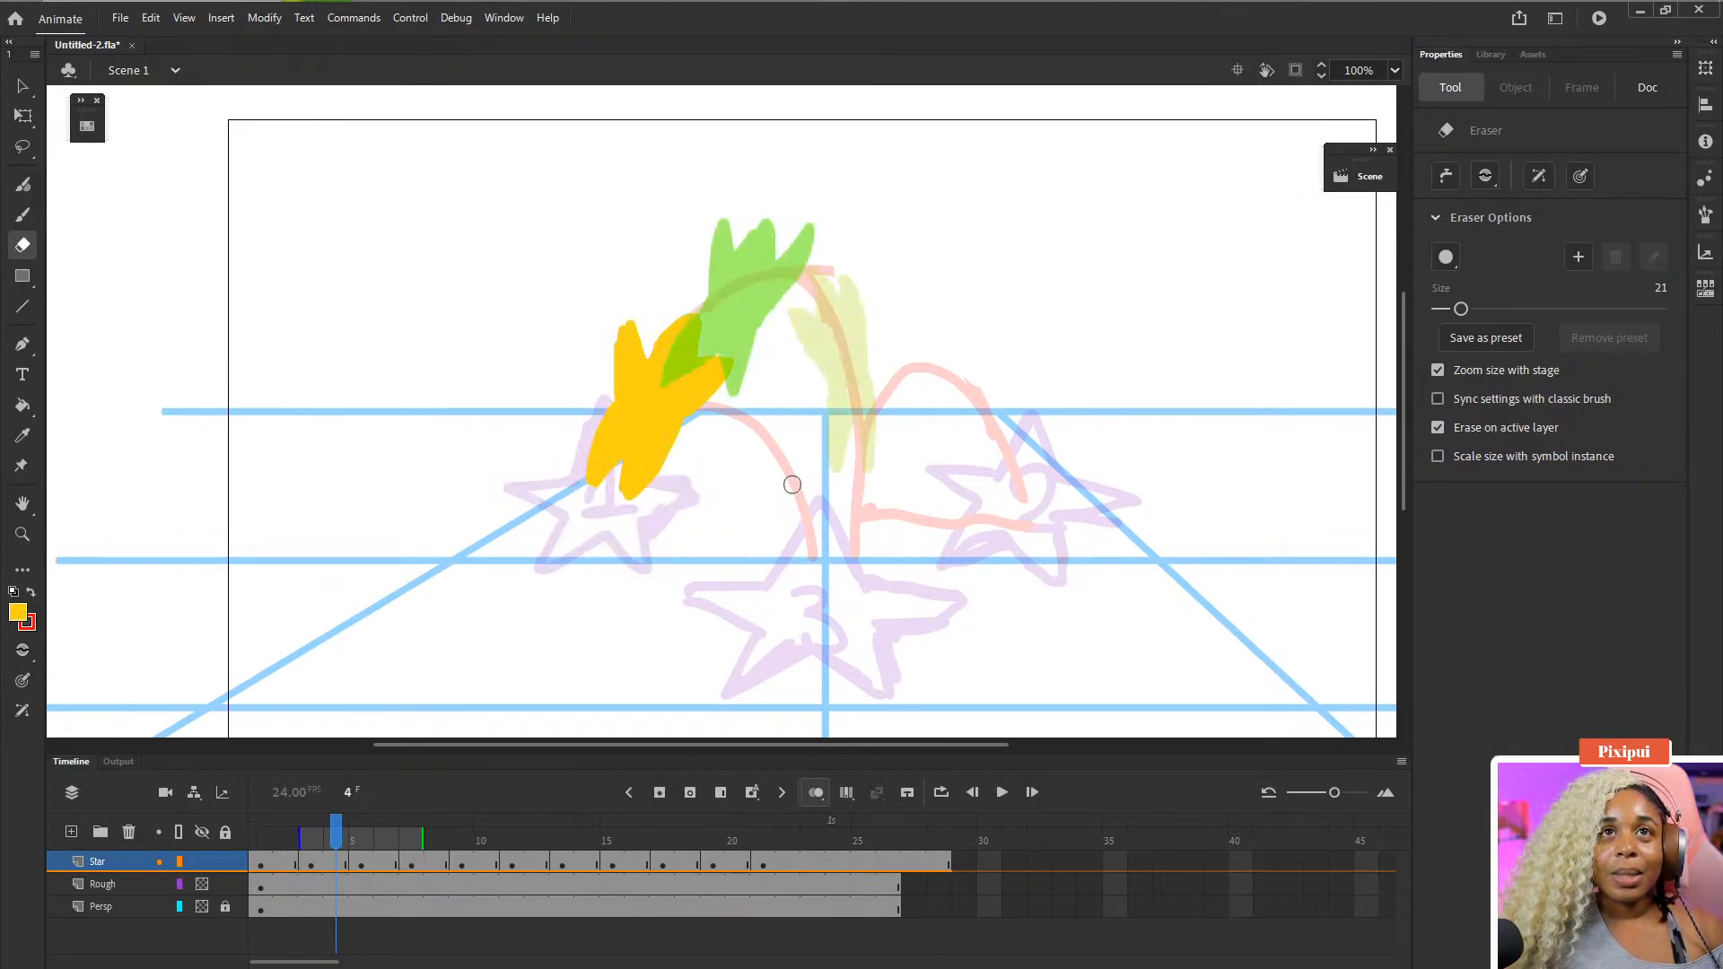
key("period")
key("period")
key("period")
key("period")
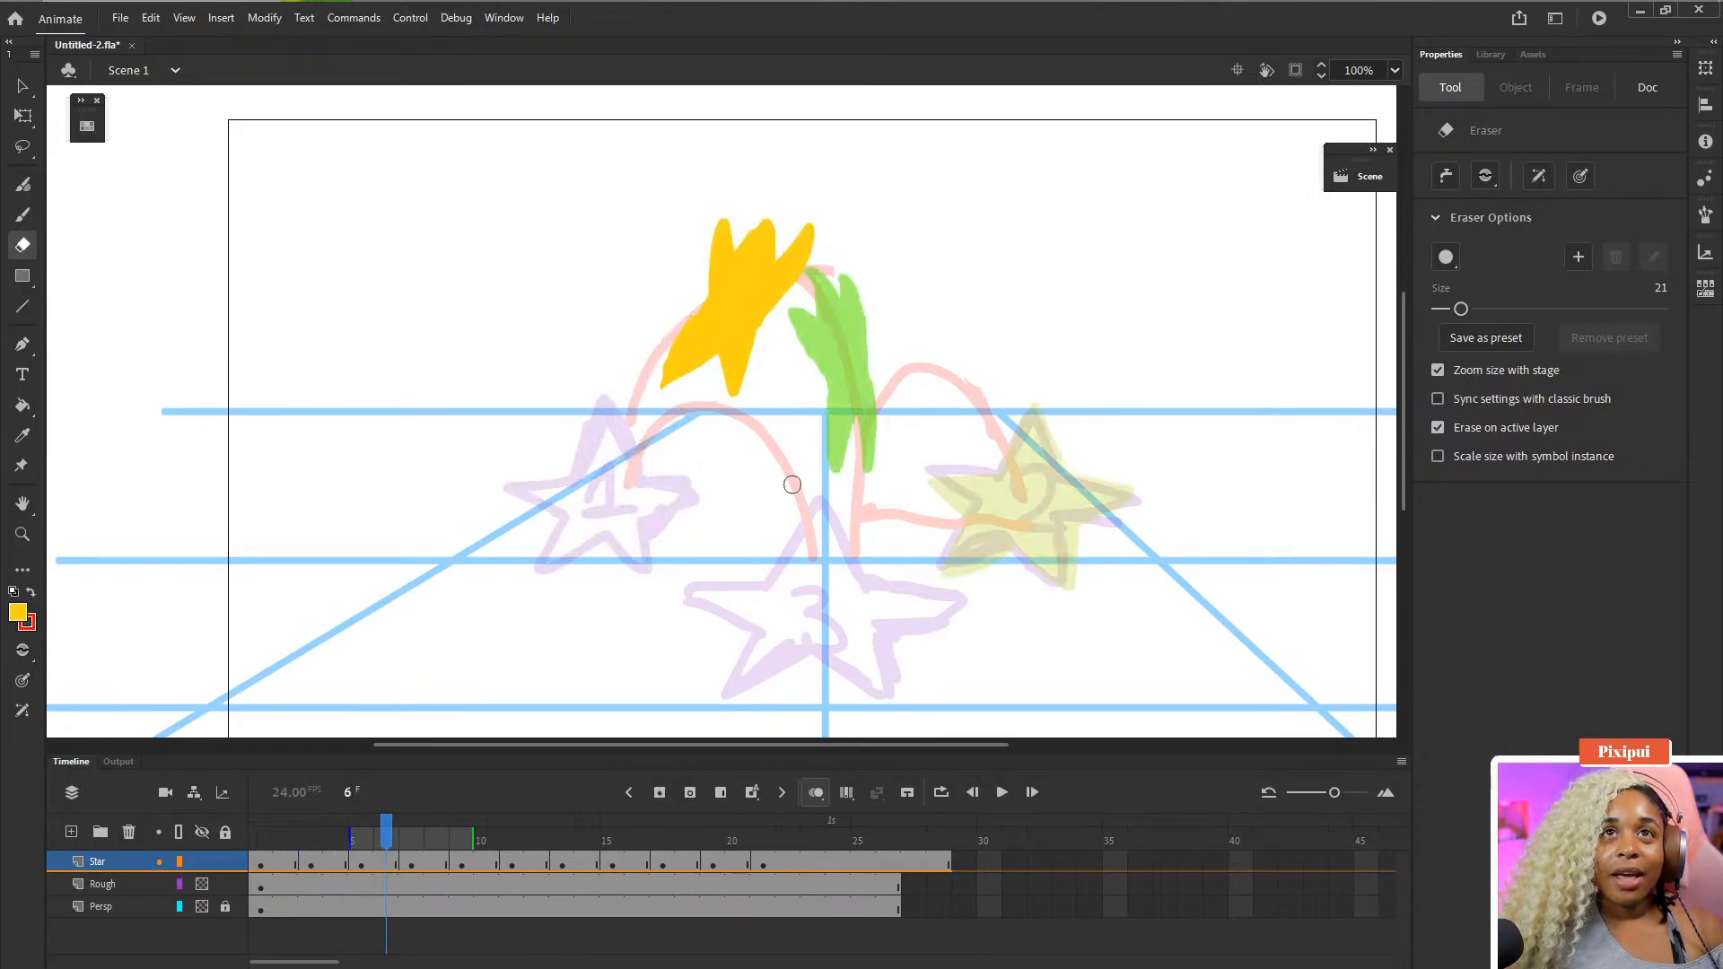
key("period")
key("period")
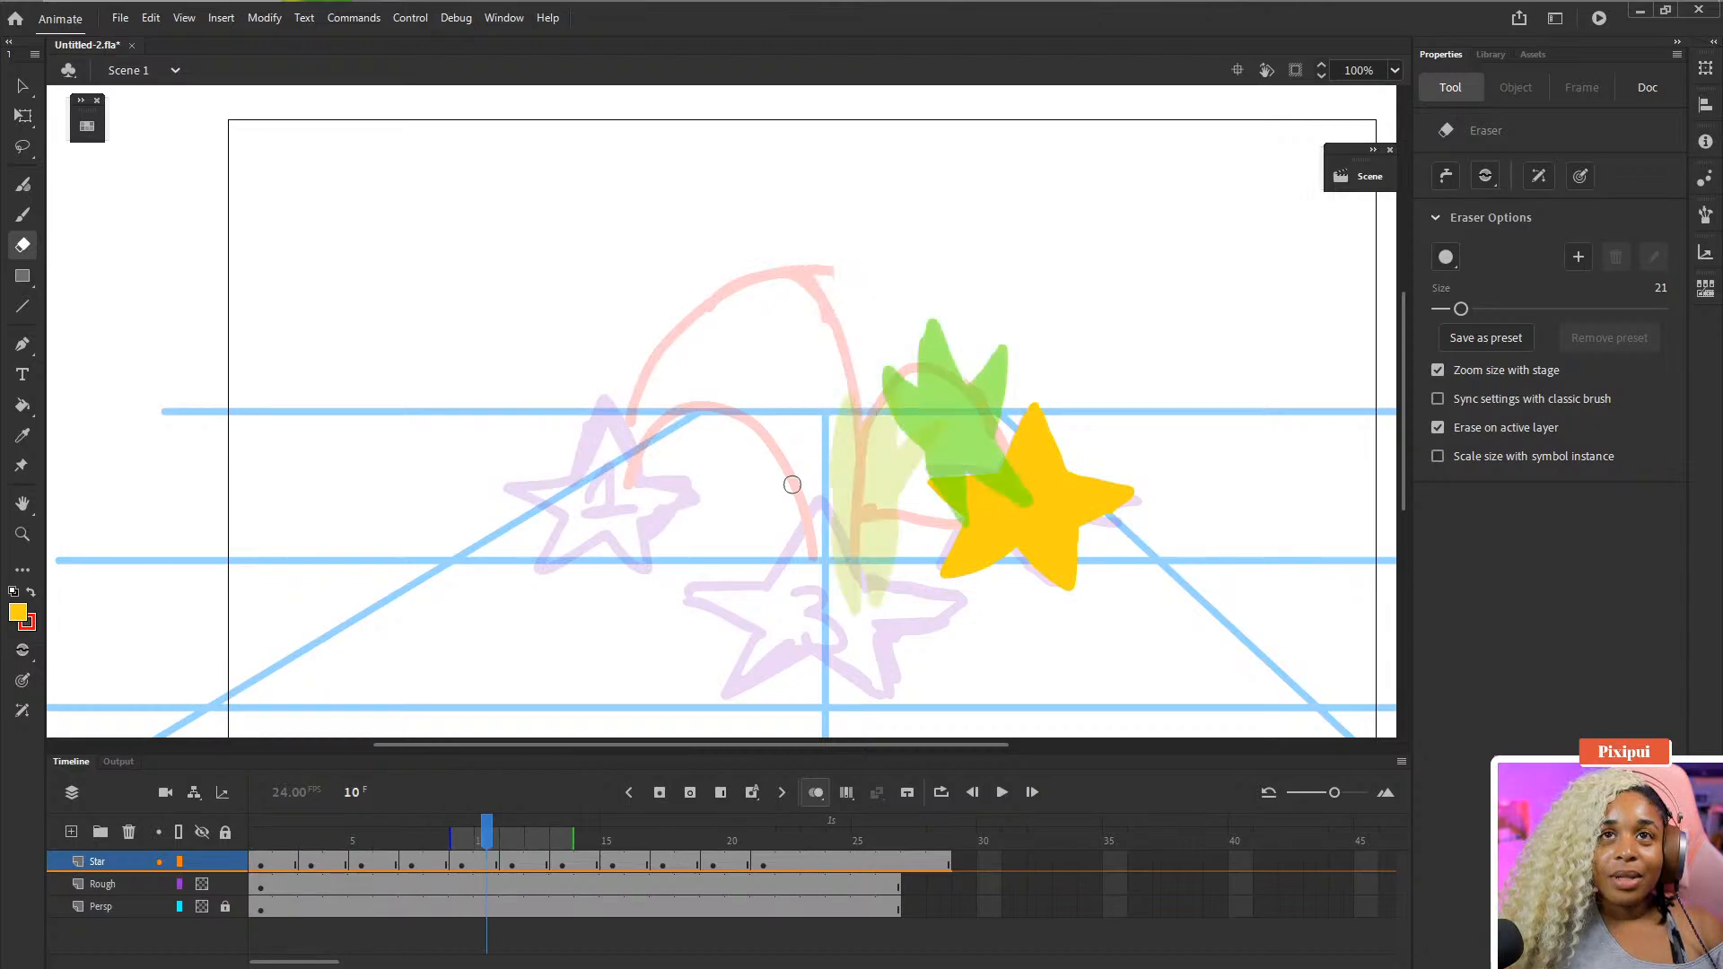
key("comma")
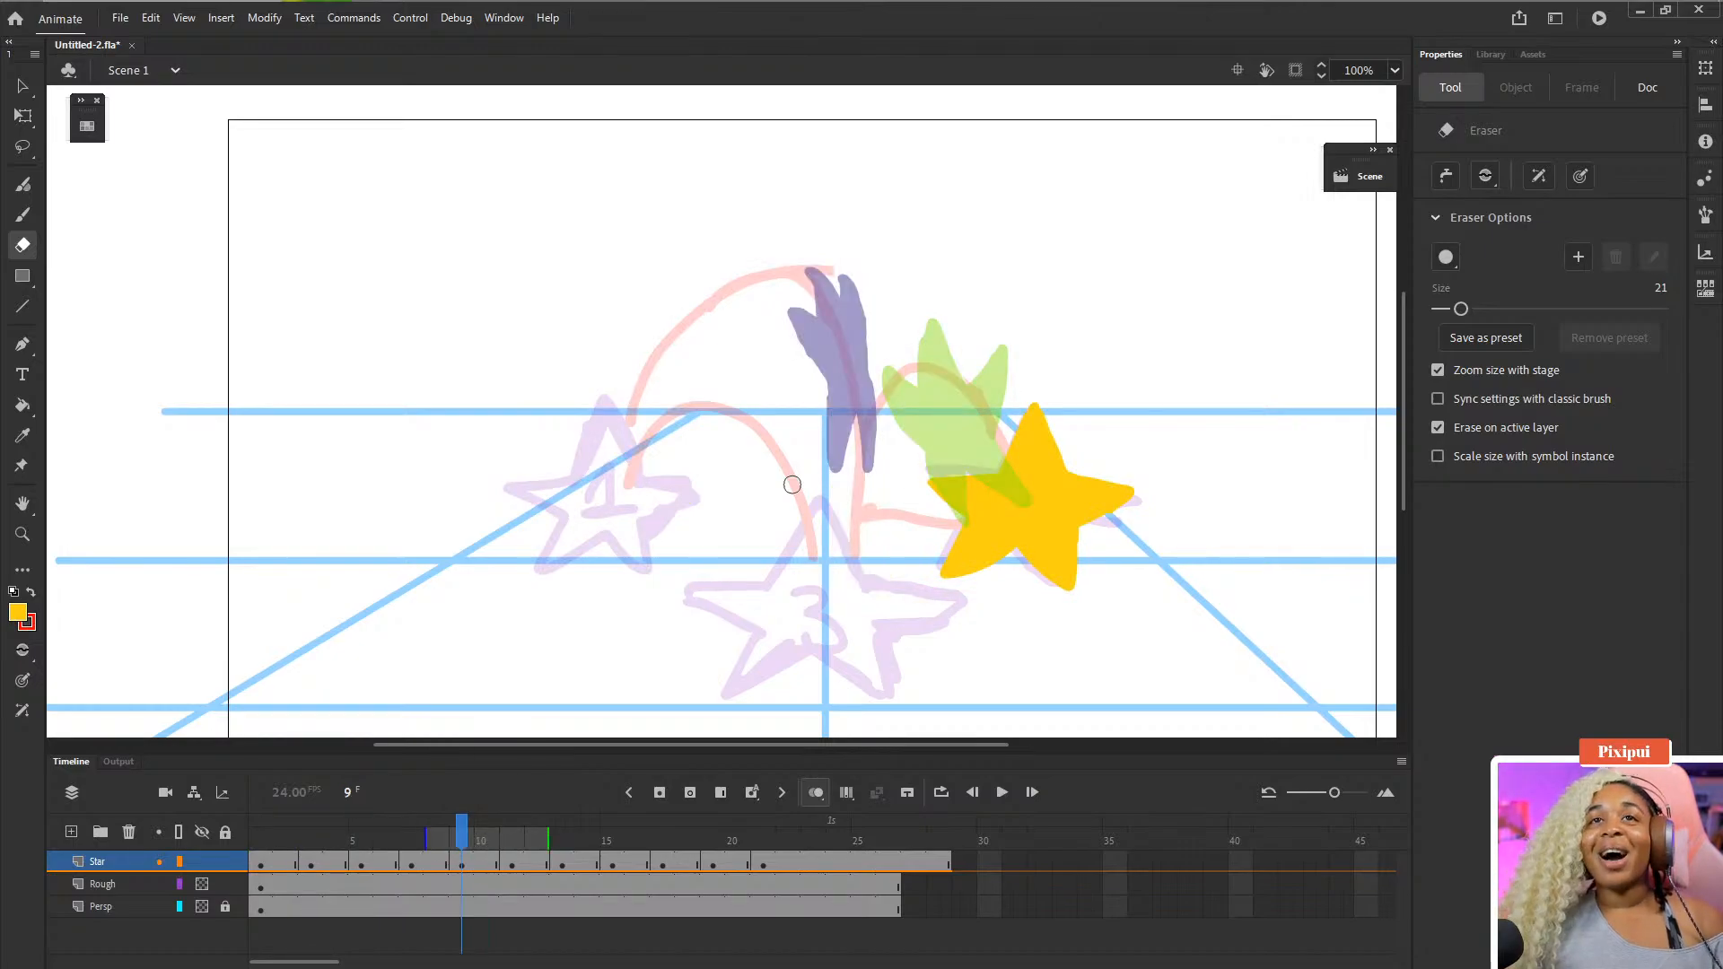
key("comma")
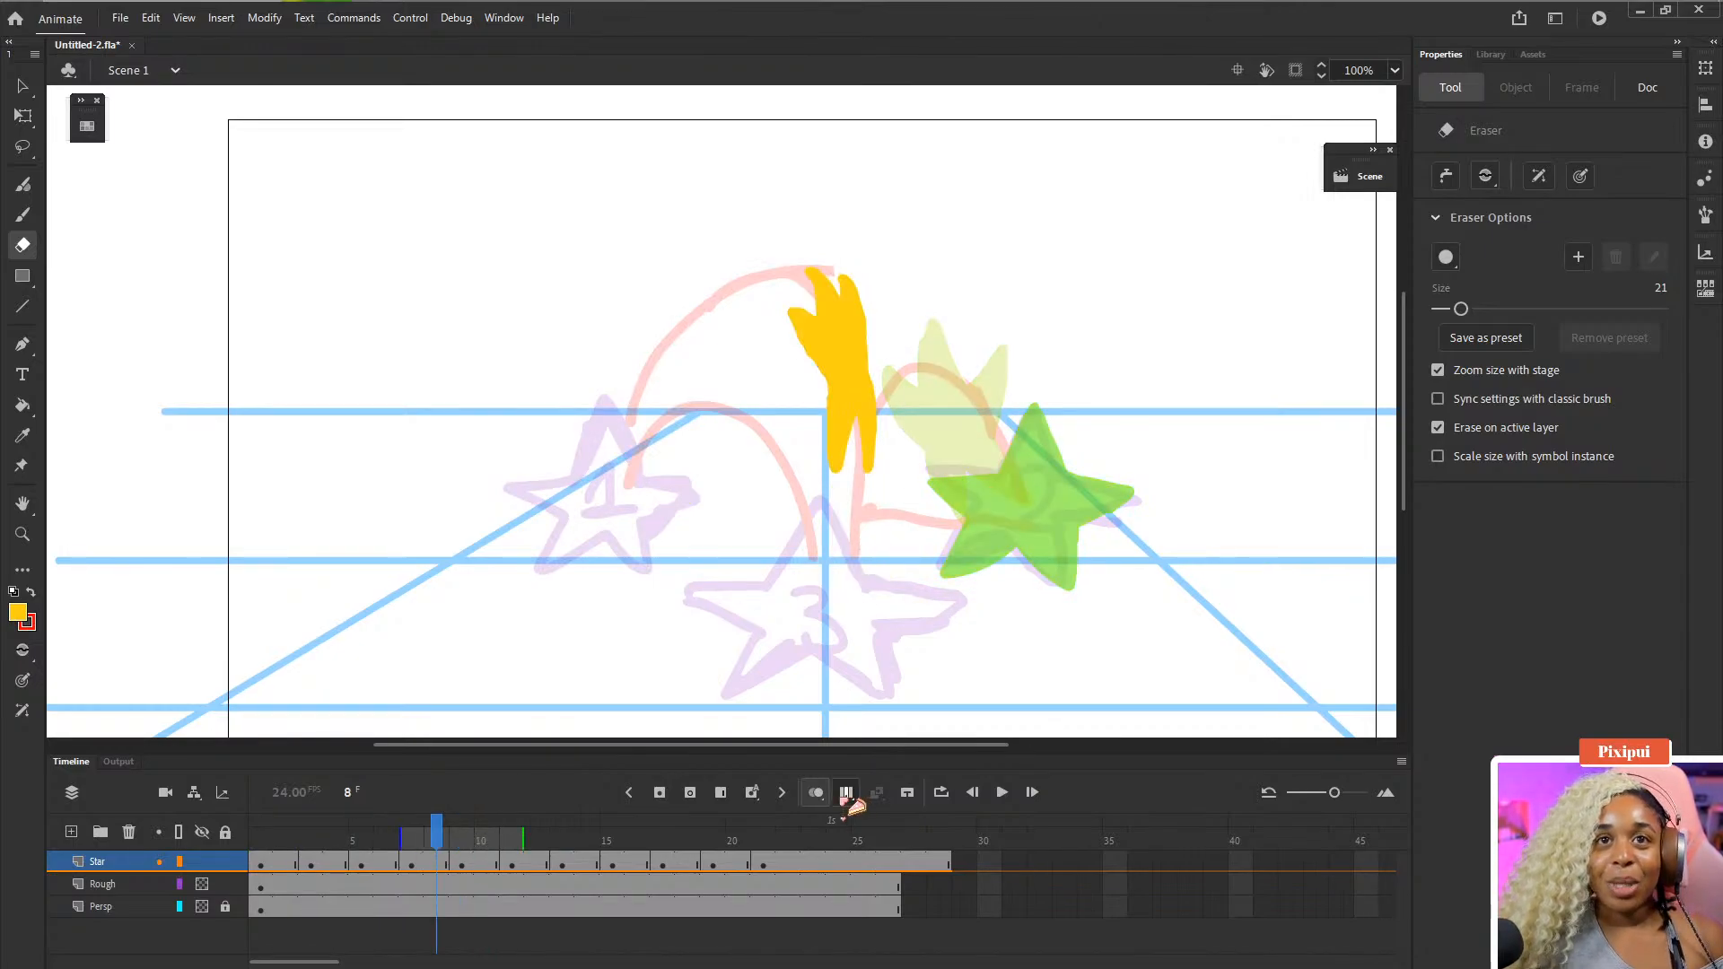
- Turn off onion skinning and step through the frames to review the star's path
left_click(815, 792)
left_click_drag(812, 541, 715, 469)
key("comma")
key("comma")
key("comma")
key("comma")
key("comma")
key("comma")
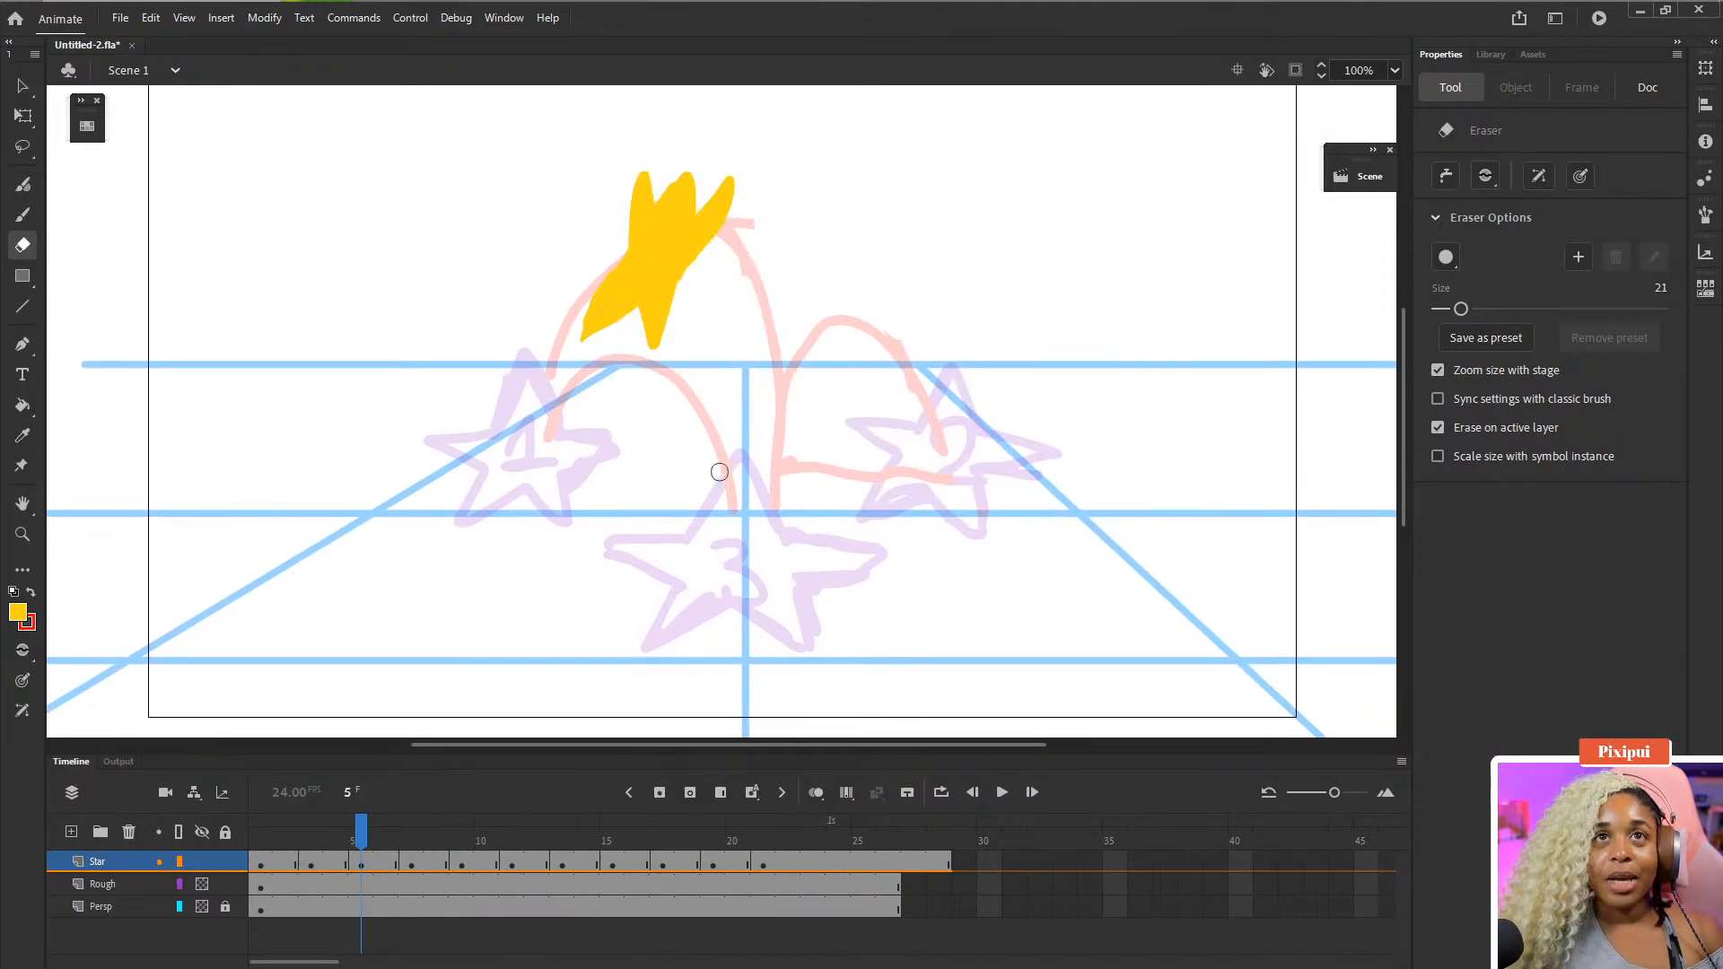
key("comma")
key("period")
key("period")
key("period")
key("period")
key("period")
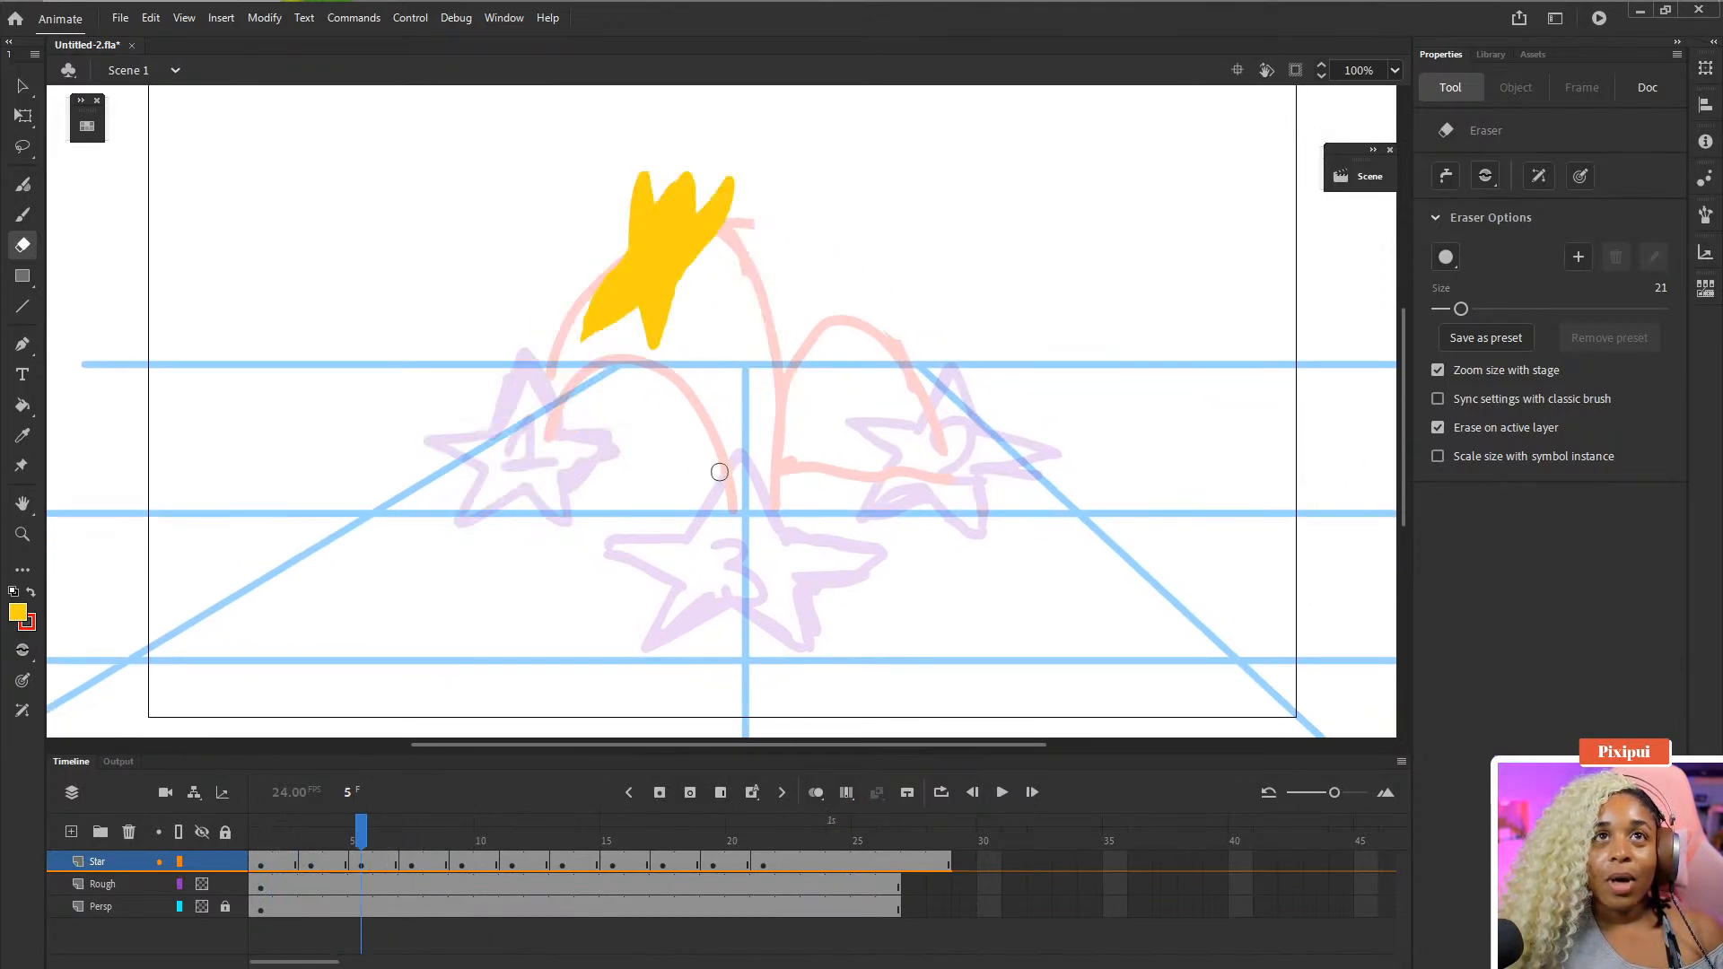
key("period")
key("period")
key("period")
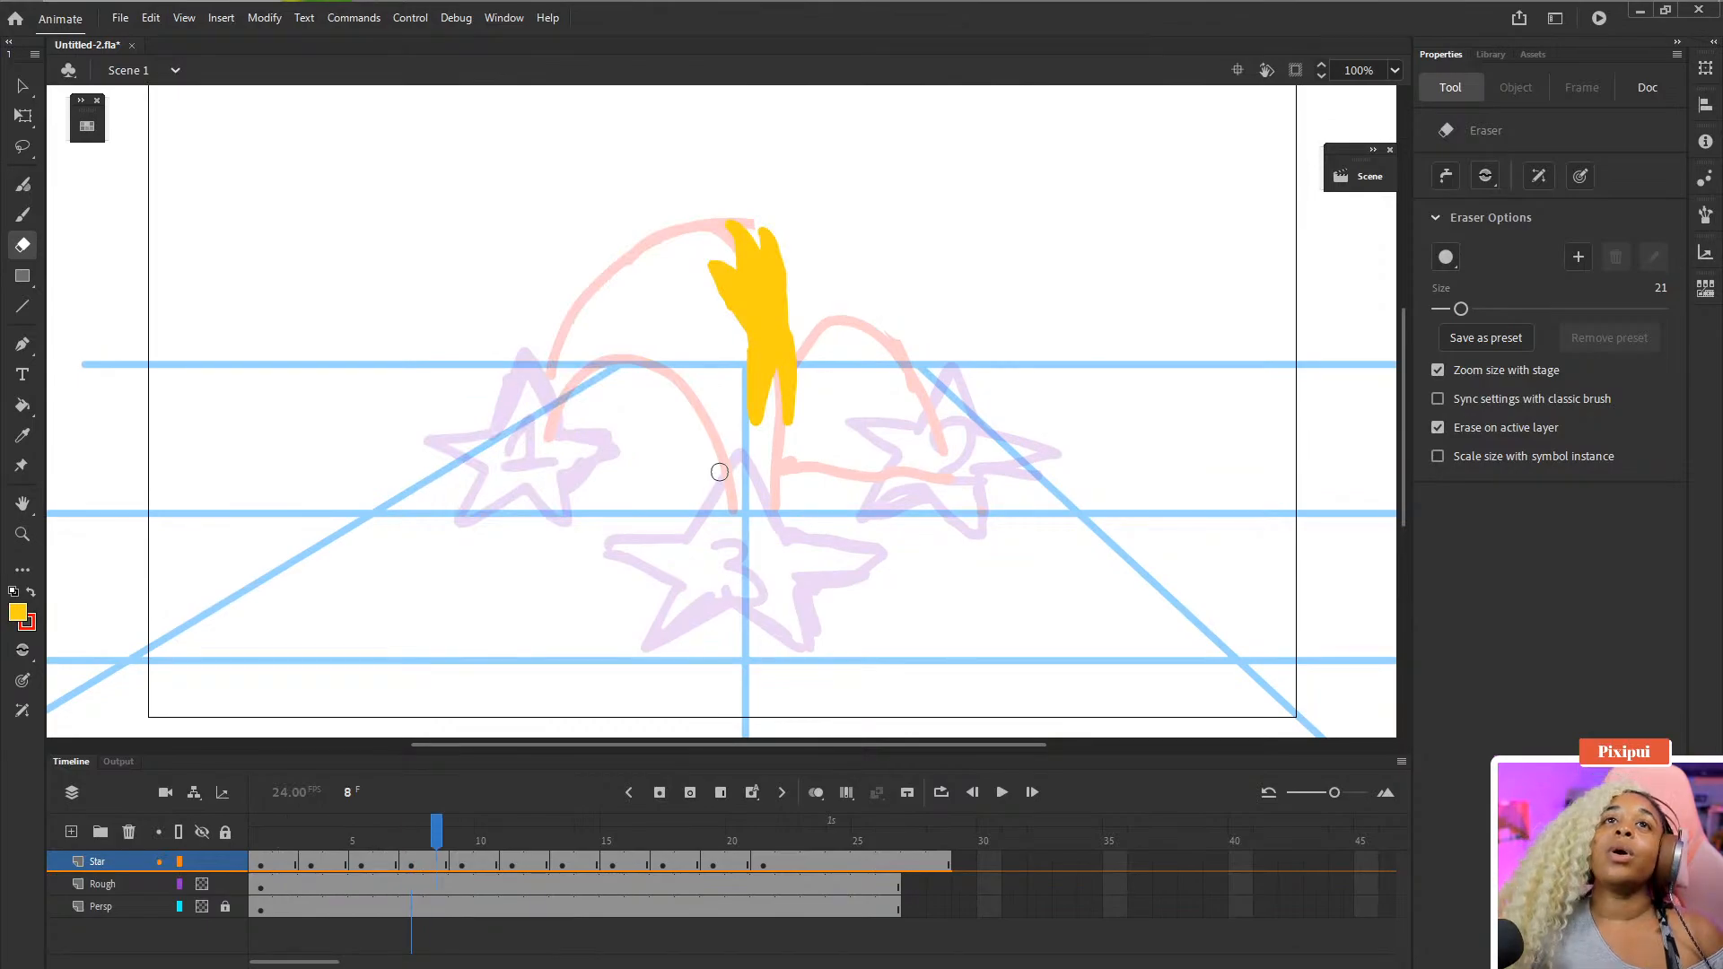
key("comma")
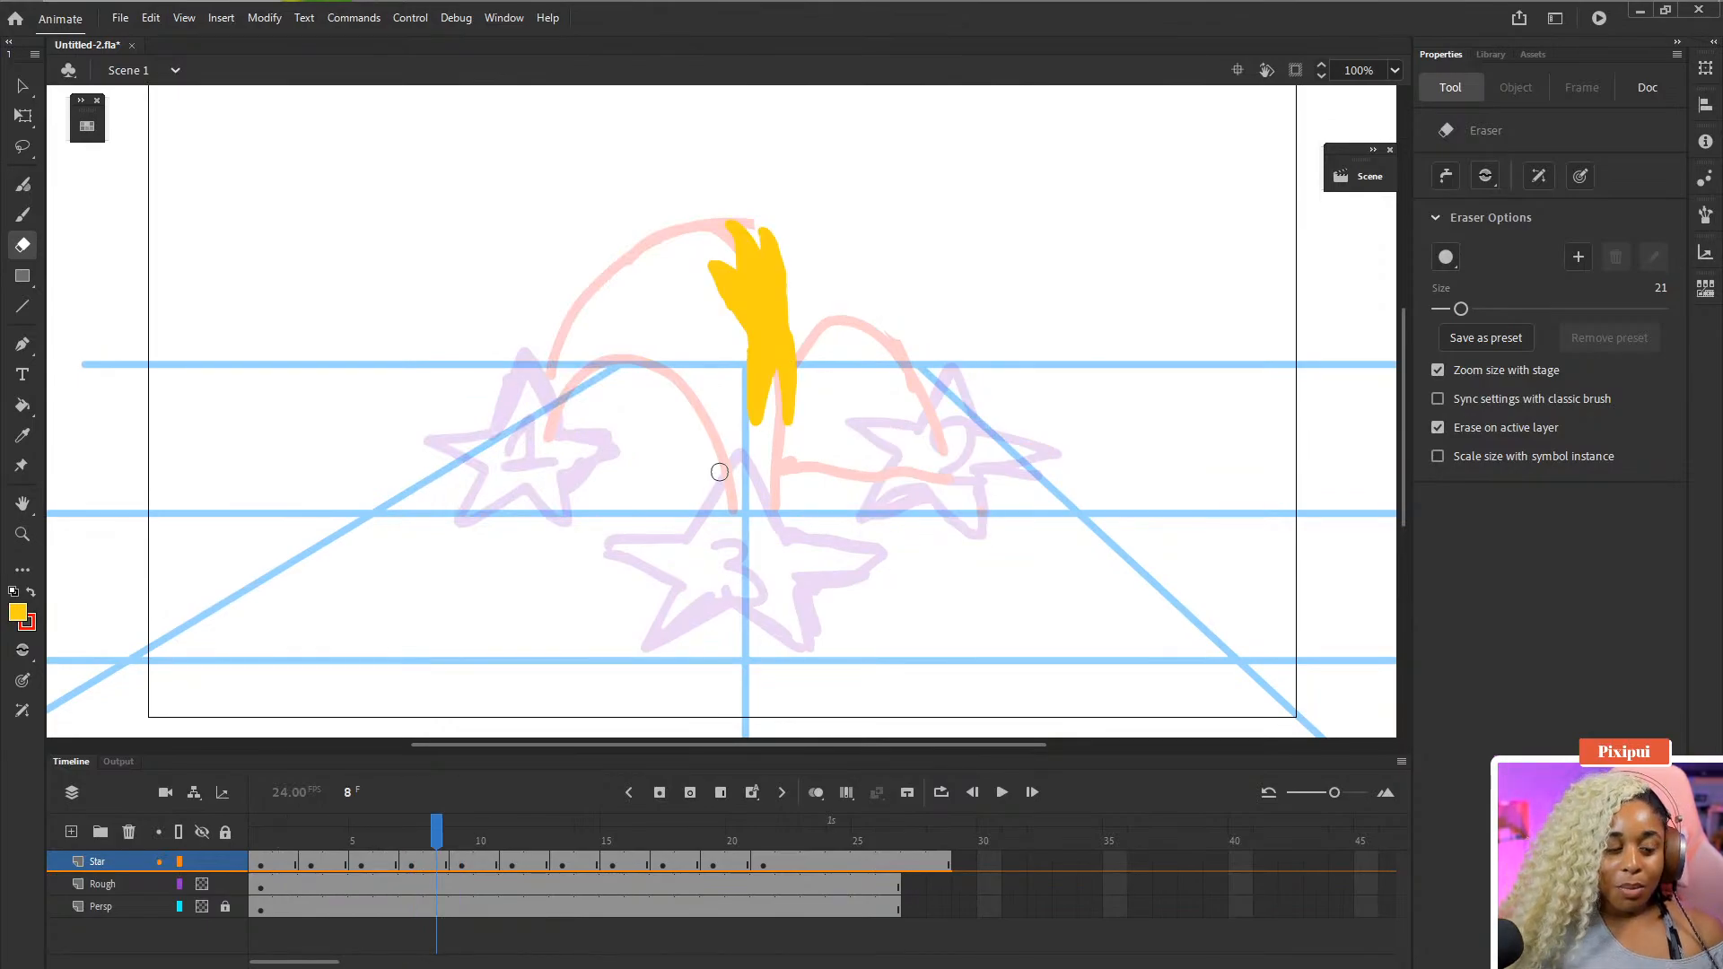
- Insert two frames at frame 8 on the Star layer to hold that pose longer
left_click(437, 863)
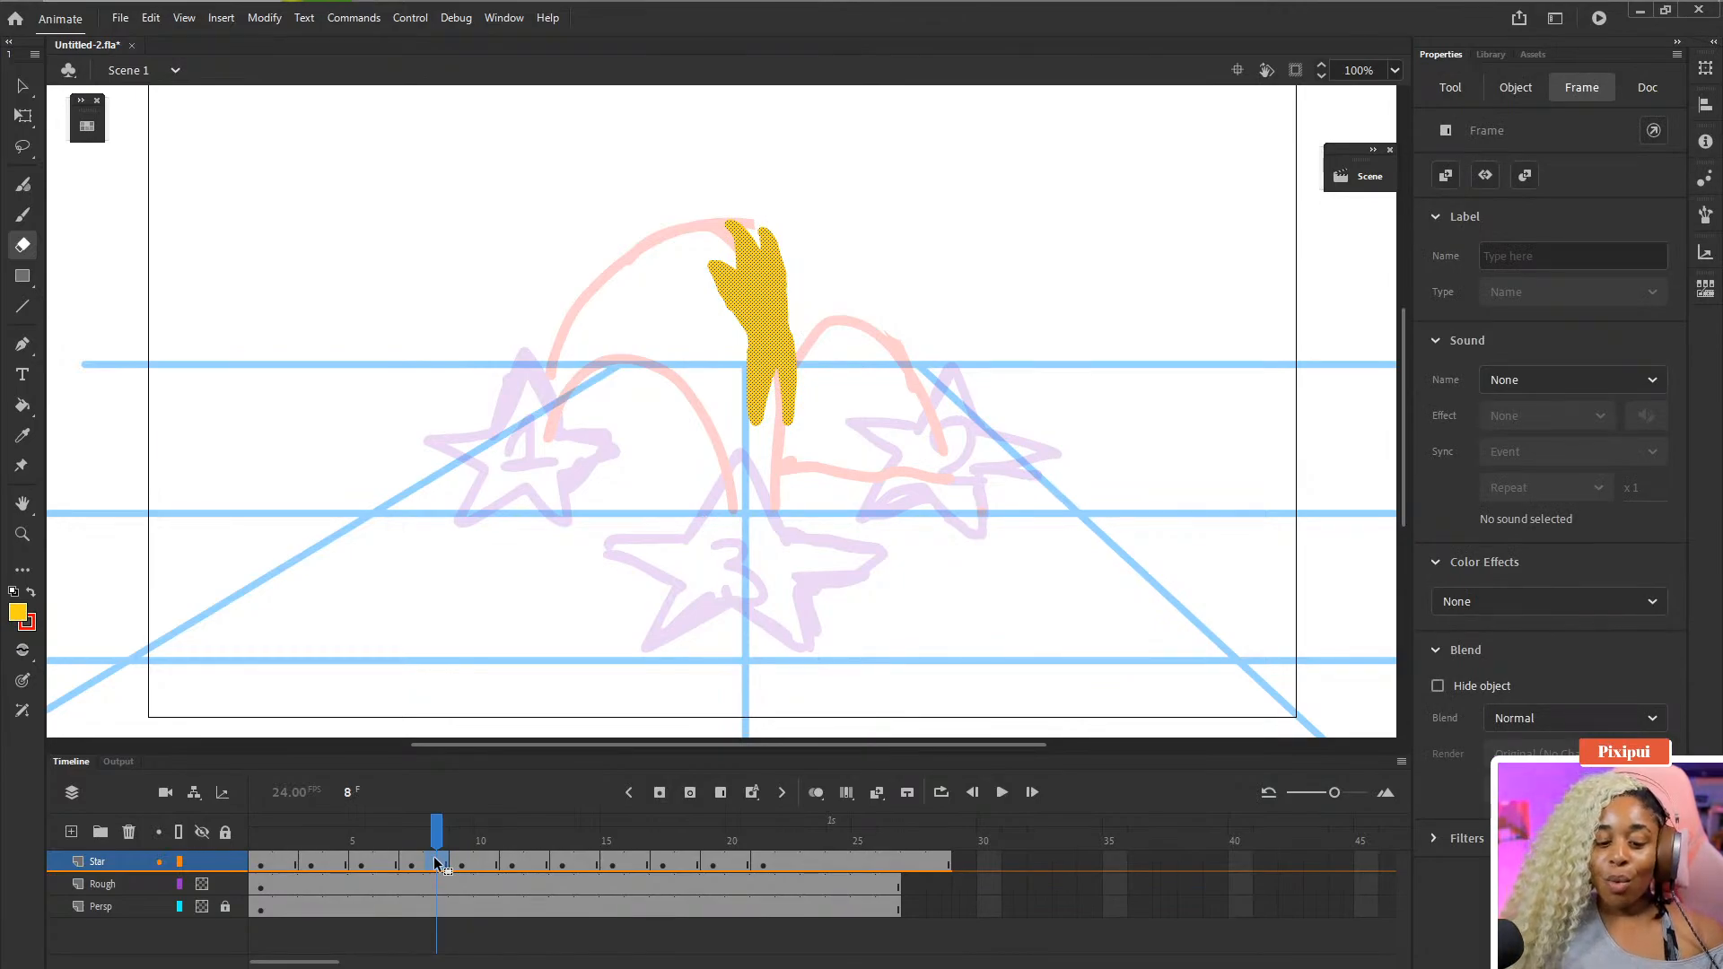
key("F5")
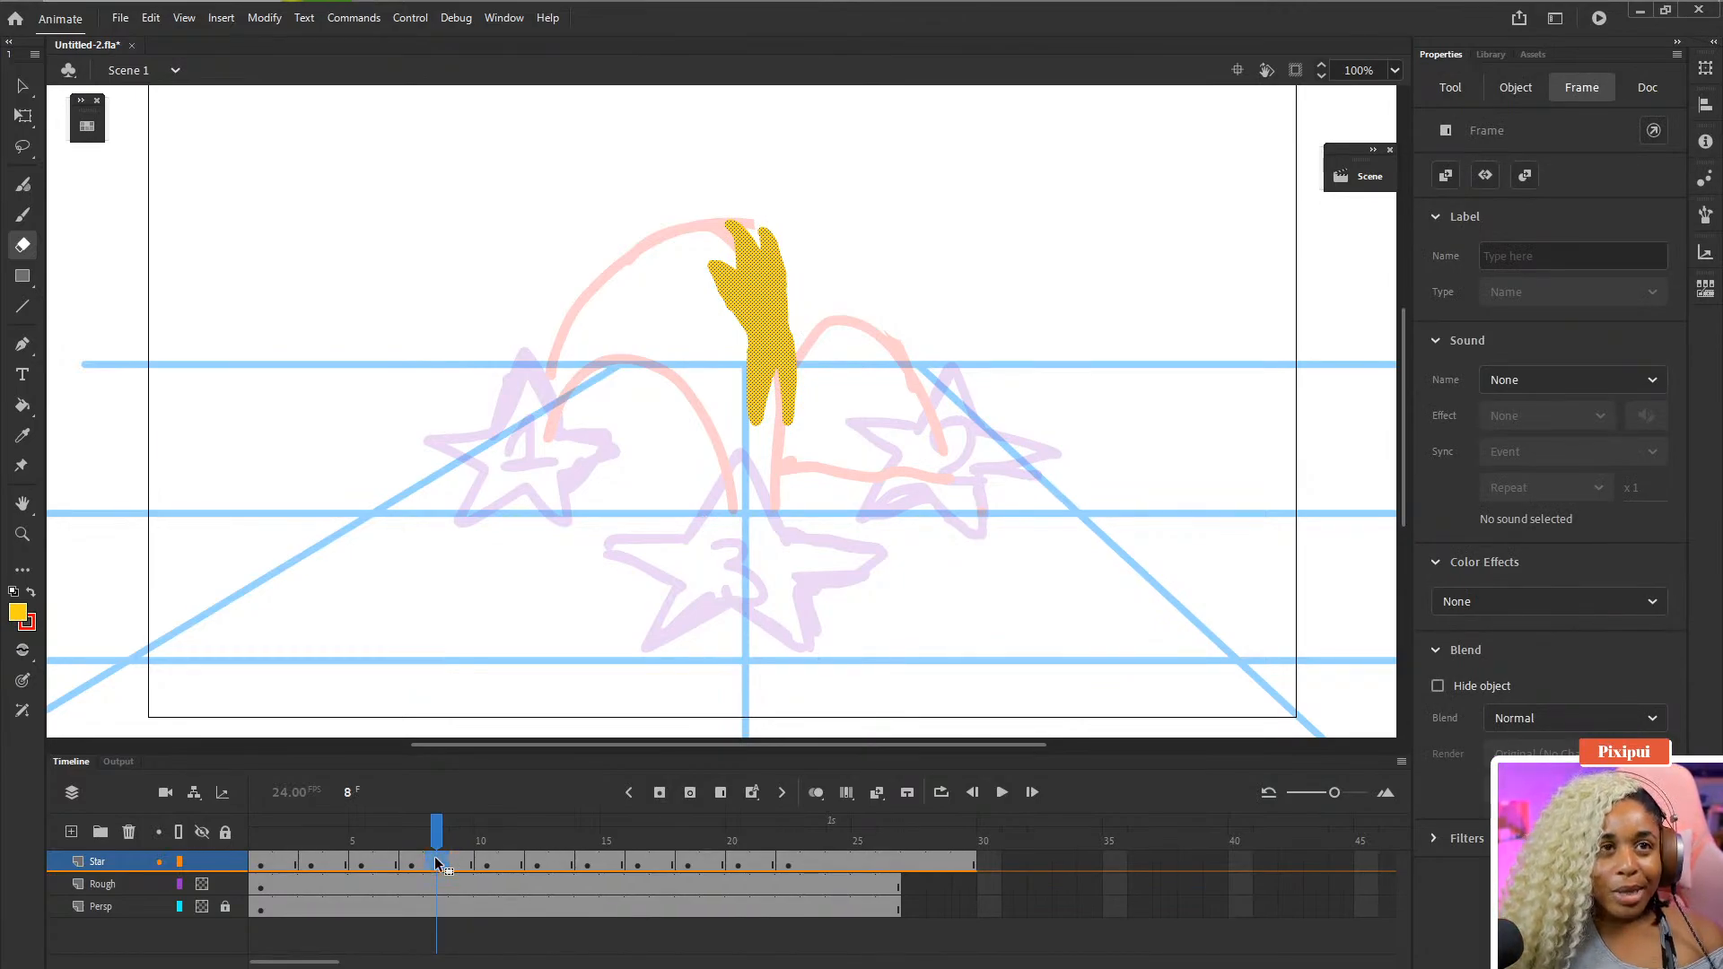
key("F5")
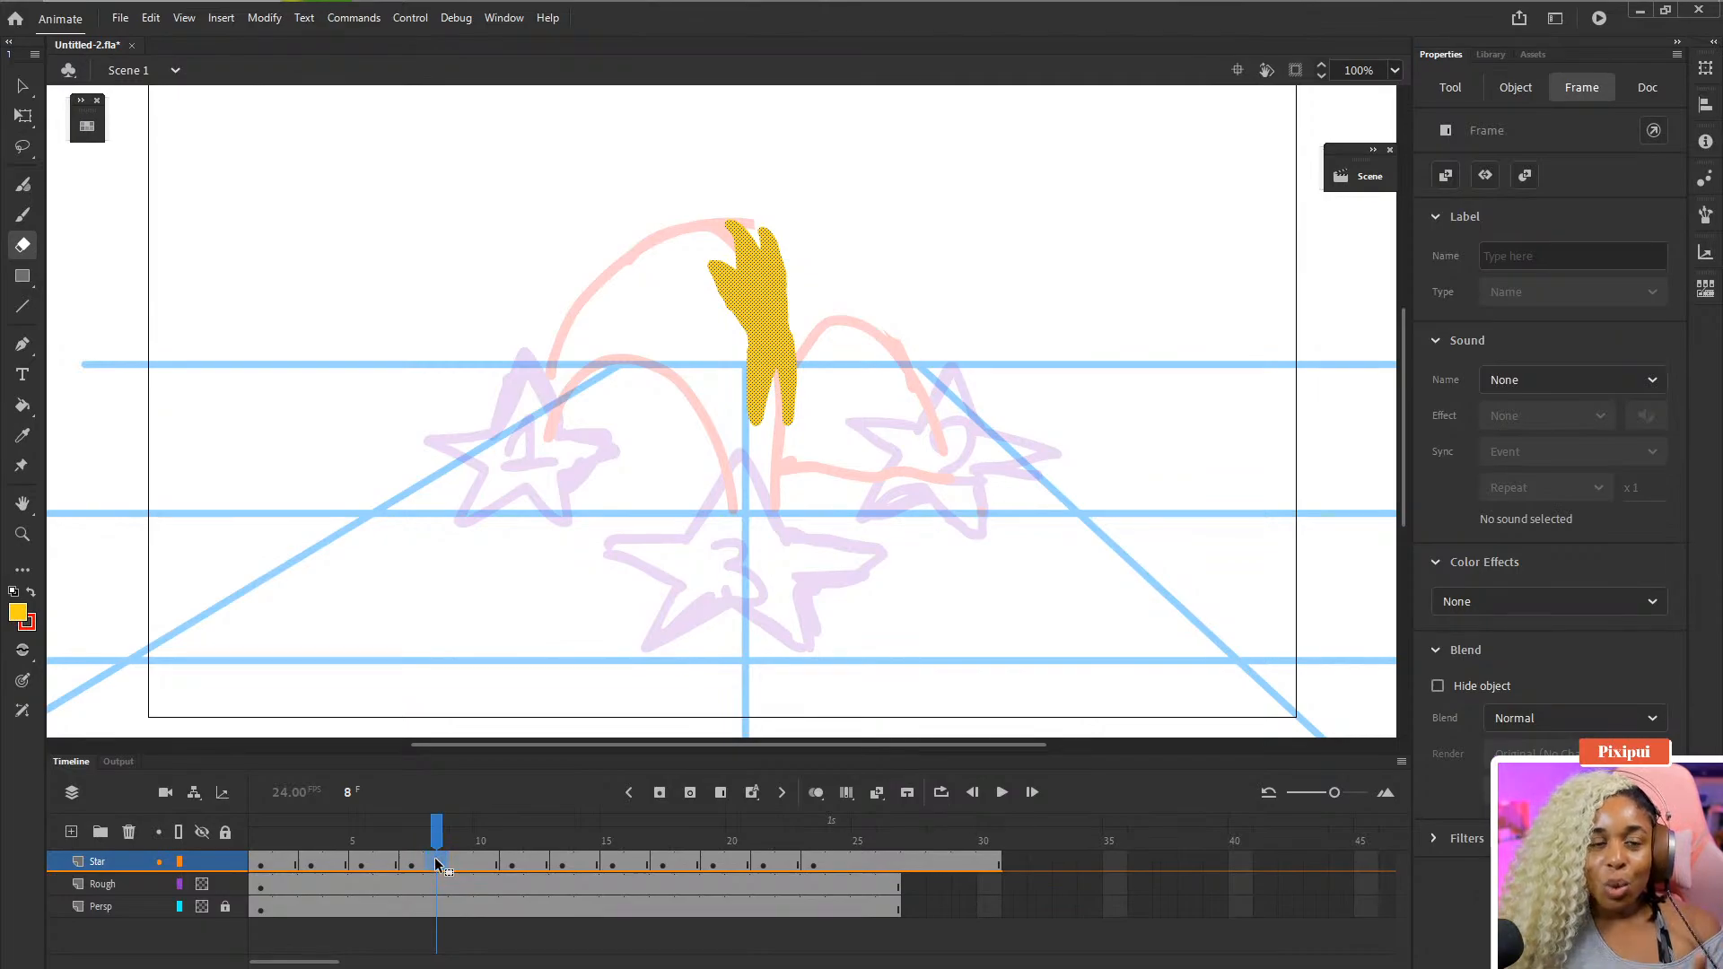
- Clear the drawing on frame 9 of the Star layer and, with onion skinning on, brush a small yellow blob between the neighbouring stars
left_click(462, 863)
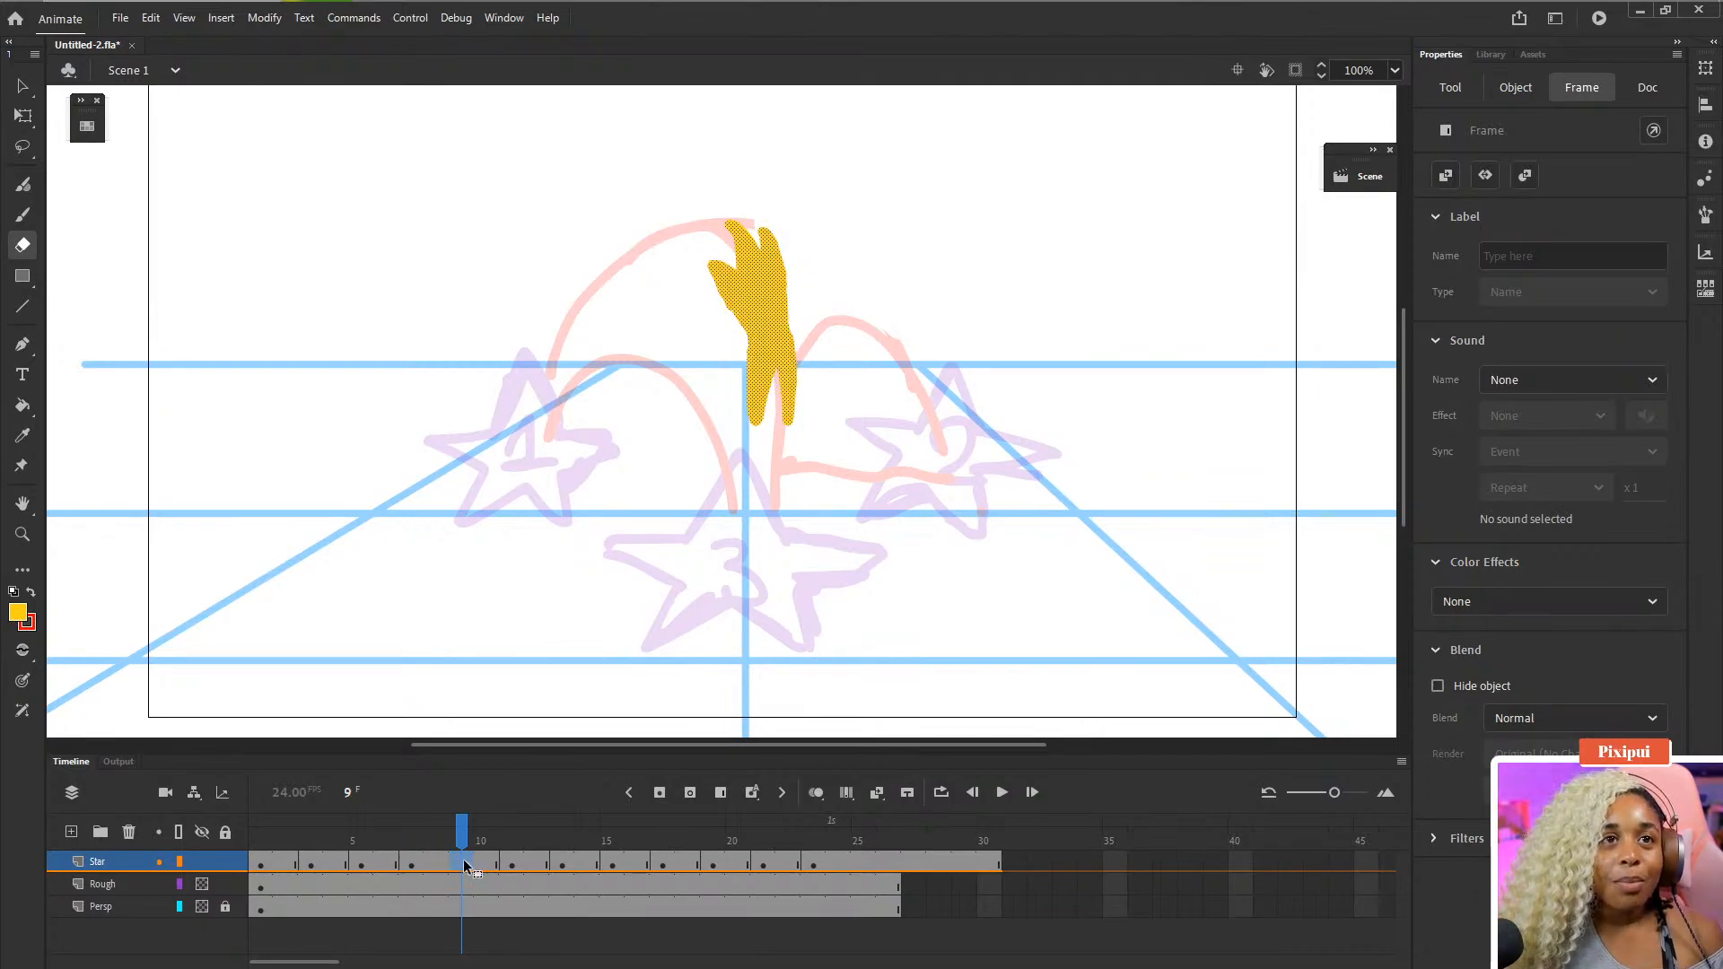
key("Delete")
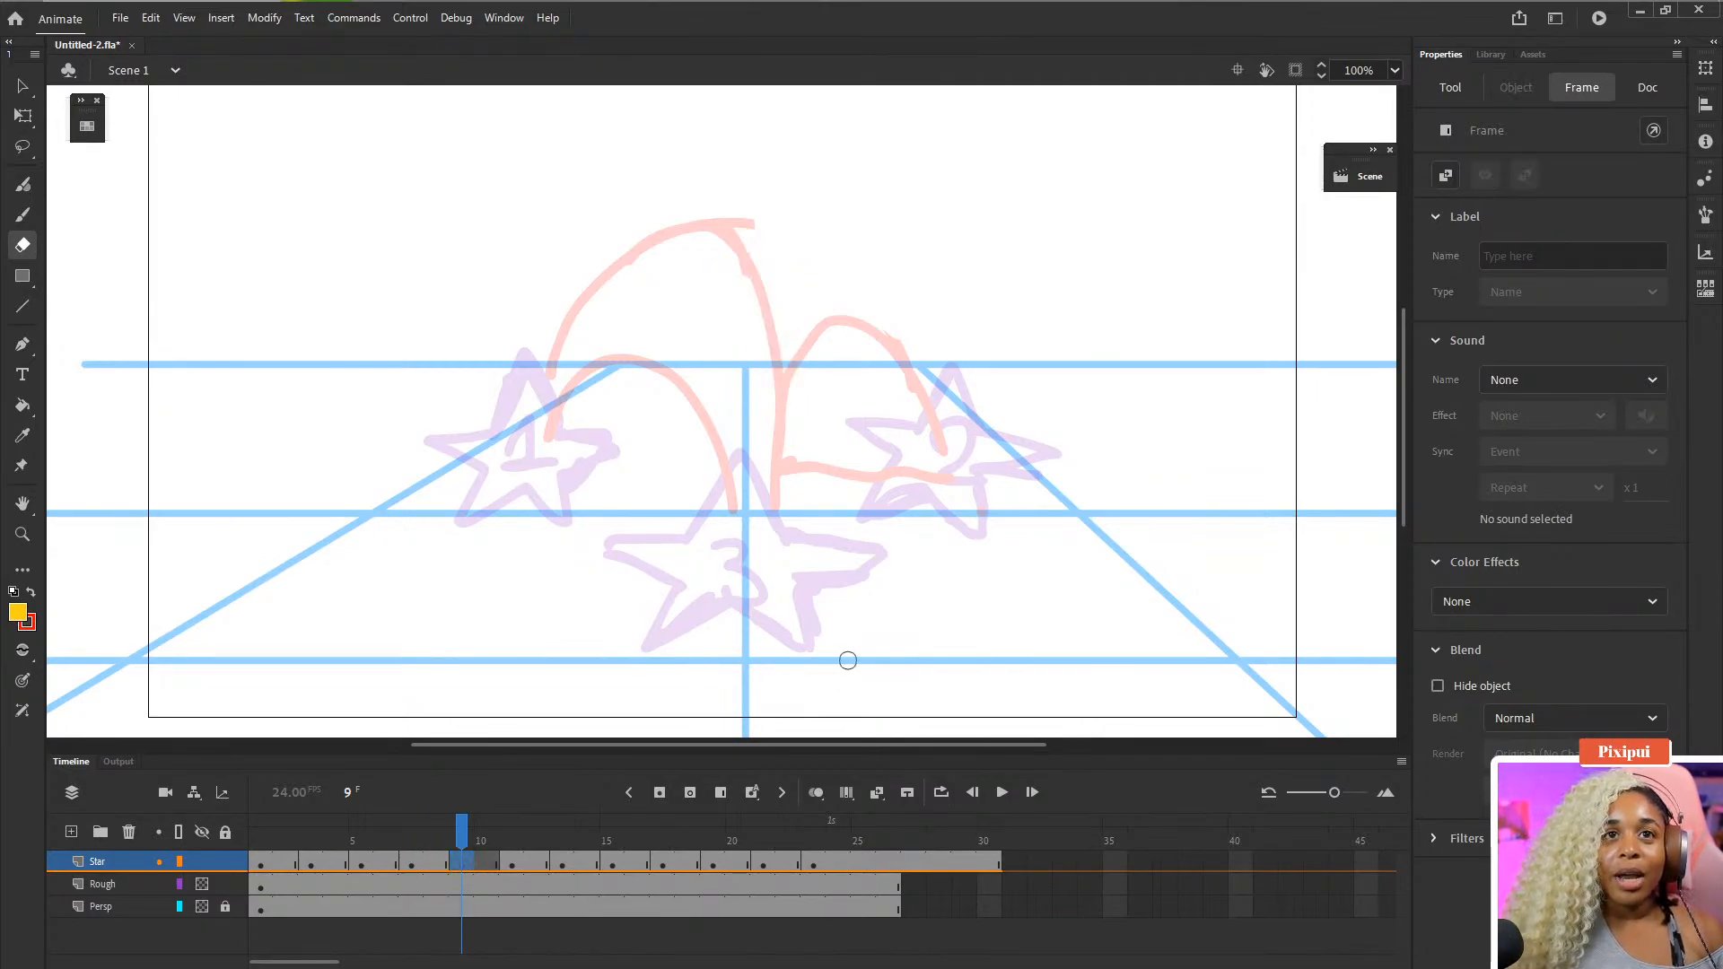
left_click(817, 791)
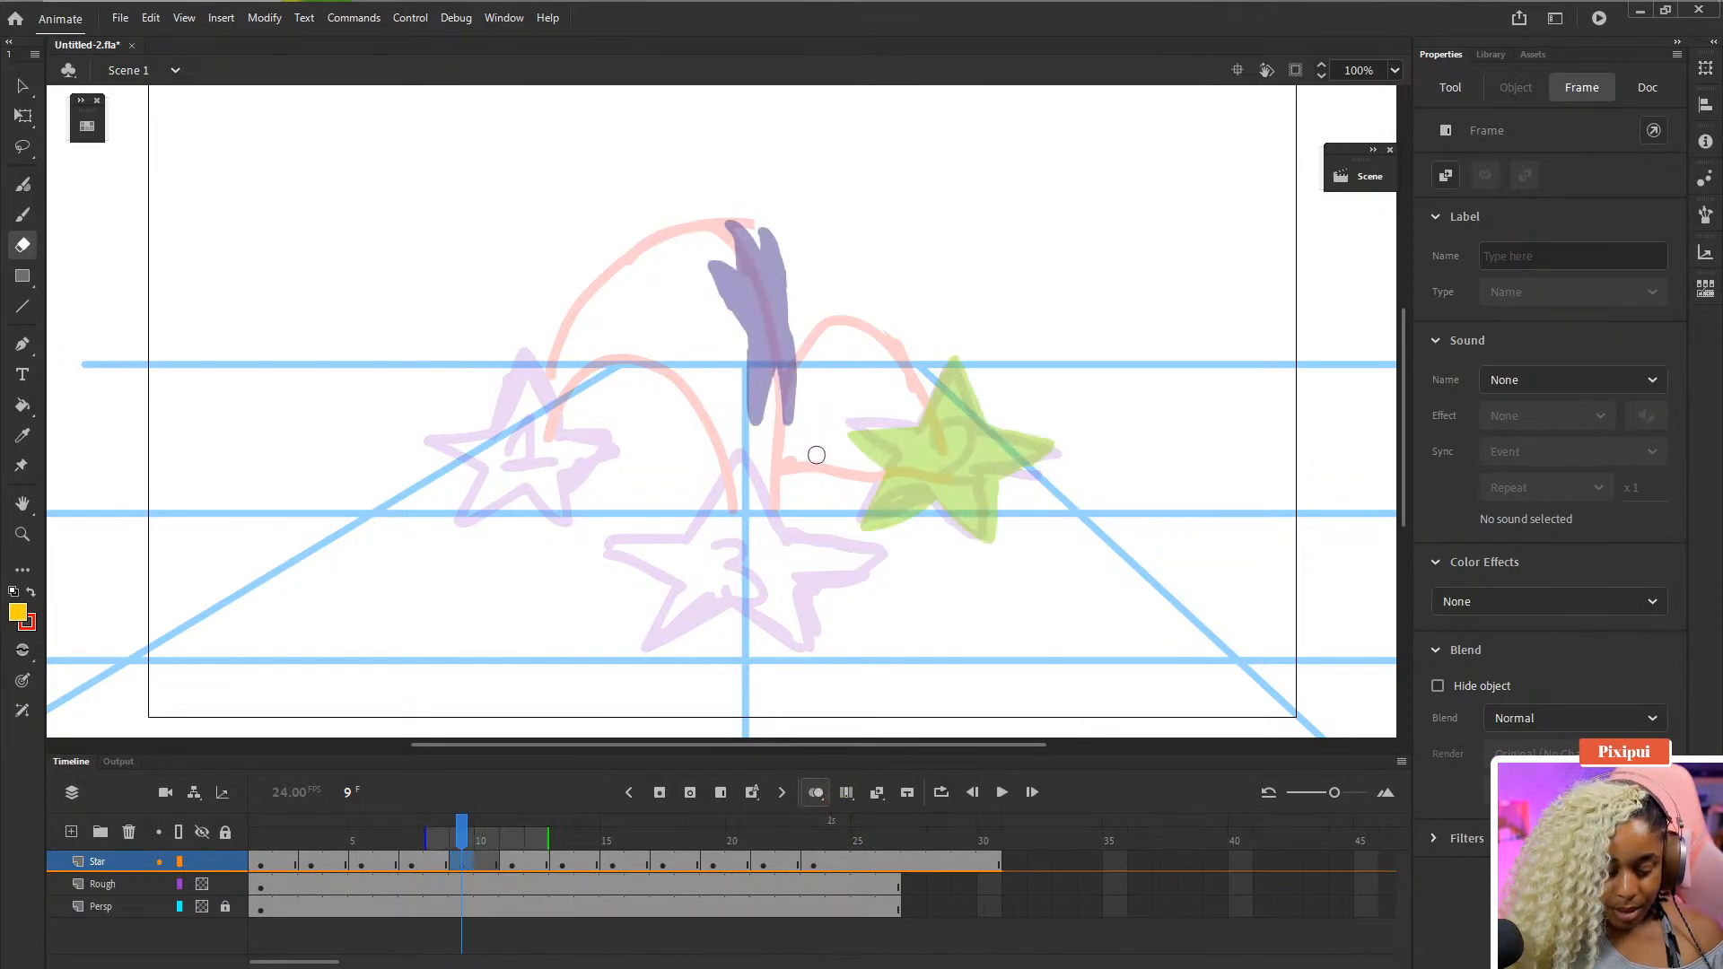
key("b")
mouse_move(810, 457)
left_mouse_down()
mouse_move(837, 432)
mouse_move(807, 458)
mouse_move(823, 458)
mouse_move(812, 424)
mouse_move(831, 454)
mouse_move(807, 458)
mouse_move(848, 447)
mouse_move(808, 459)
mouse_move(871, 411)
mouse_move(851, 447)
left_mouse_up()
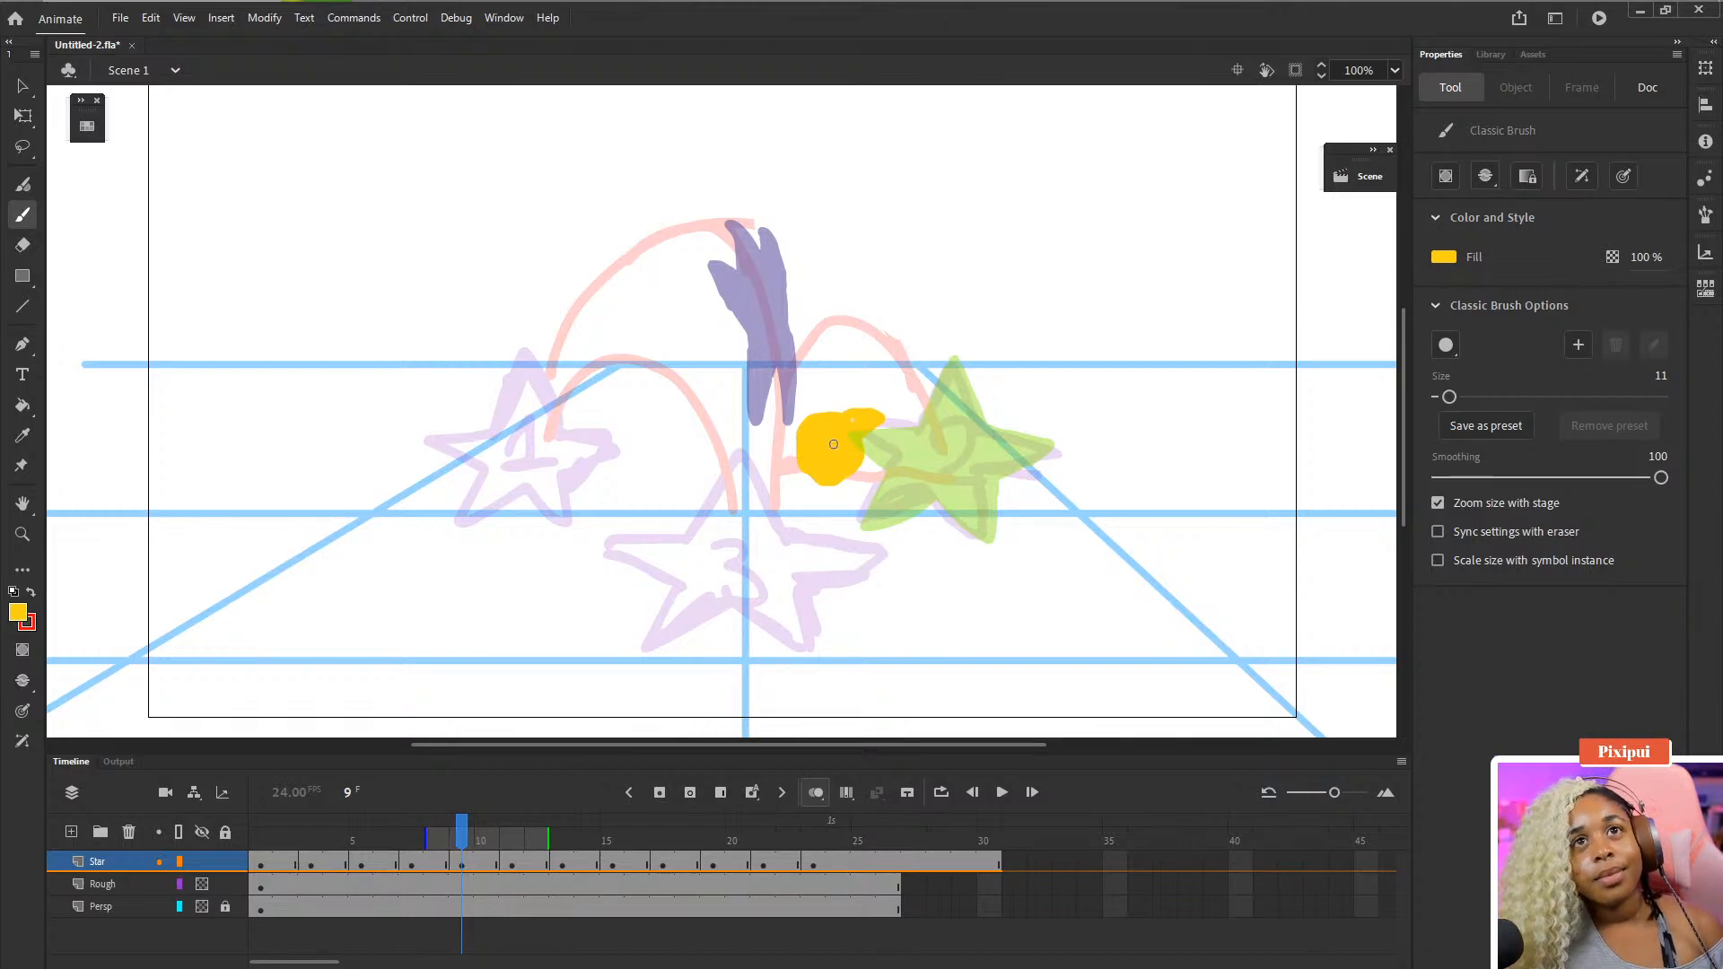
- Step back and forth around frames 9 to 13 to review the new blob against the onion-skinned stars
key("comma")
key("period")
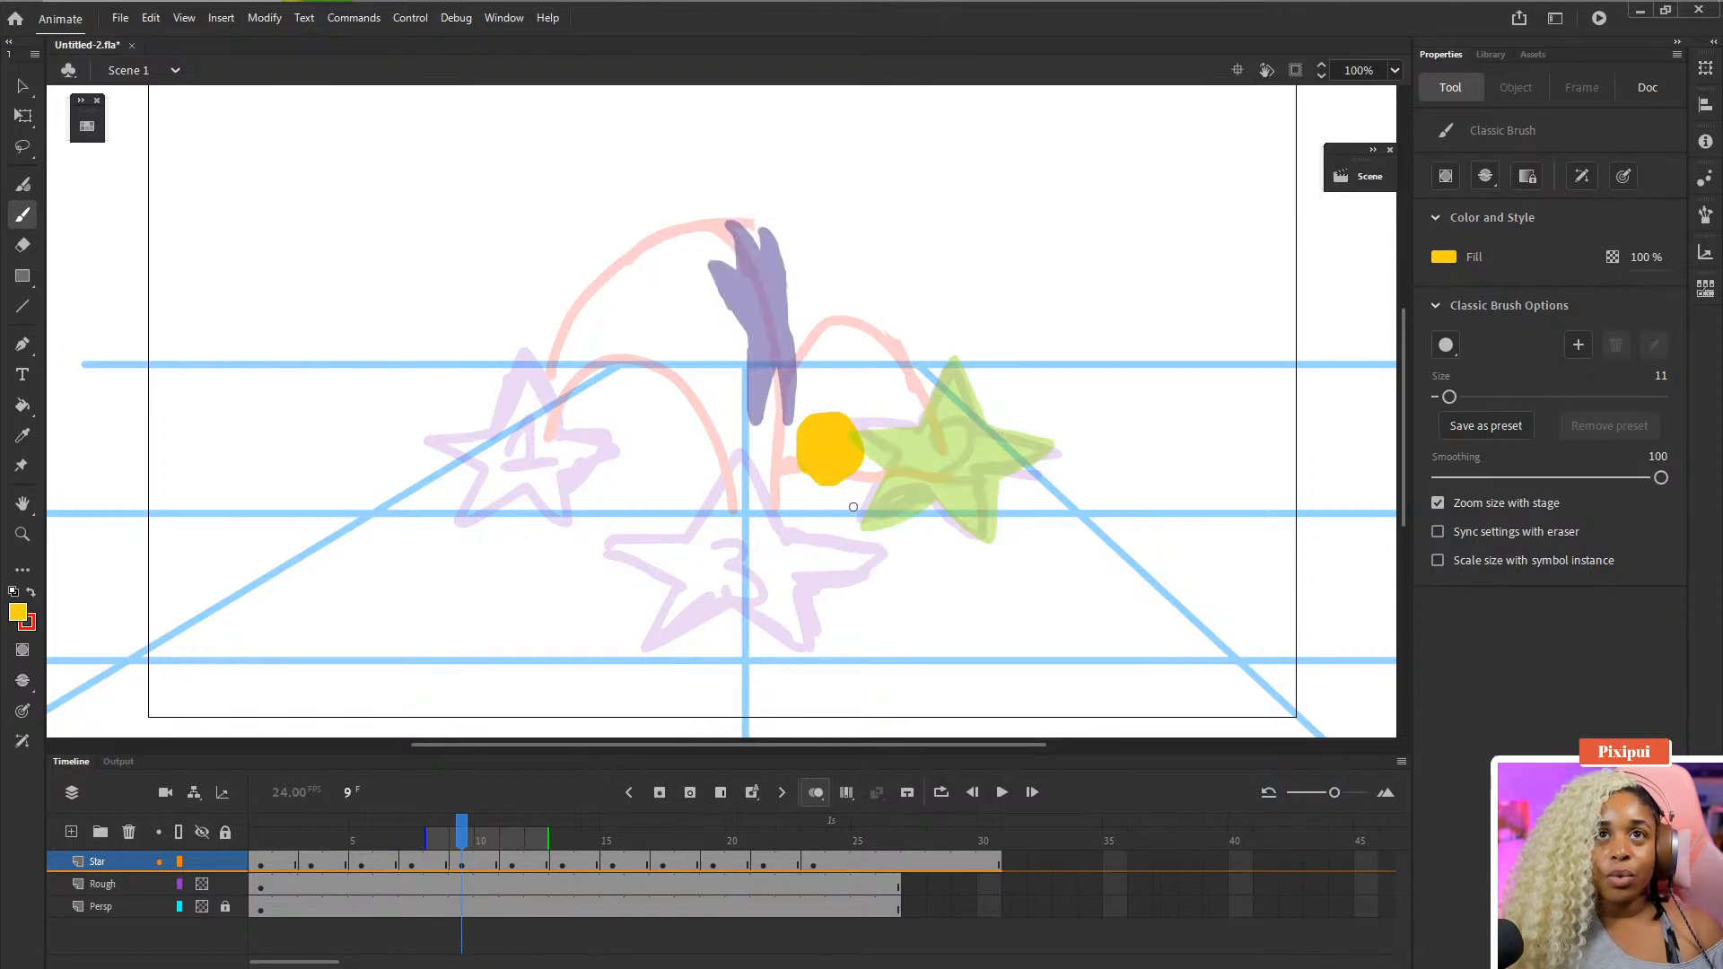
key("period")
key("period")
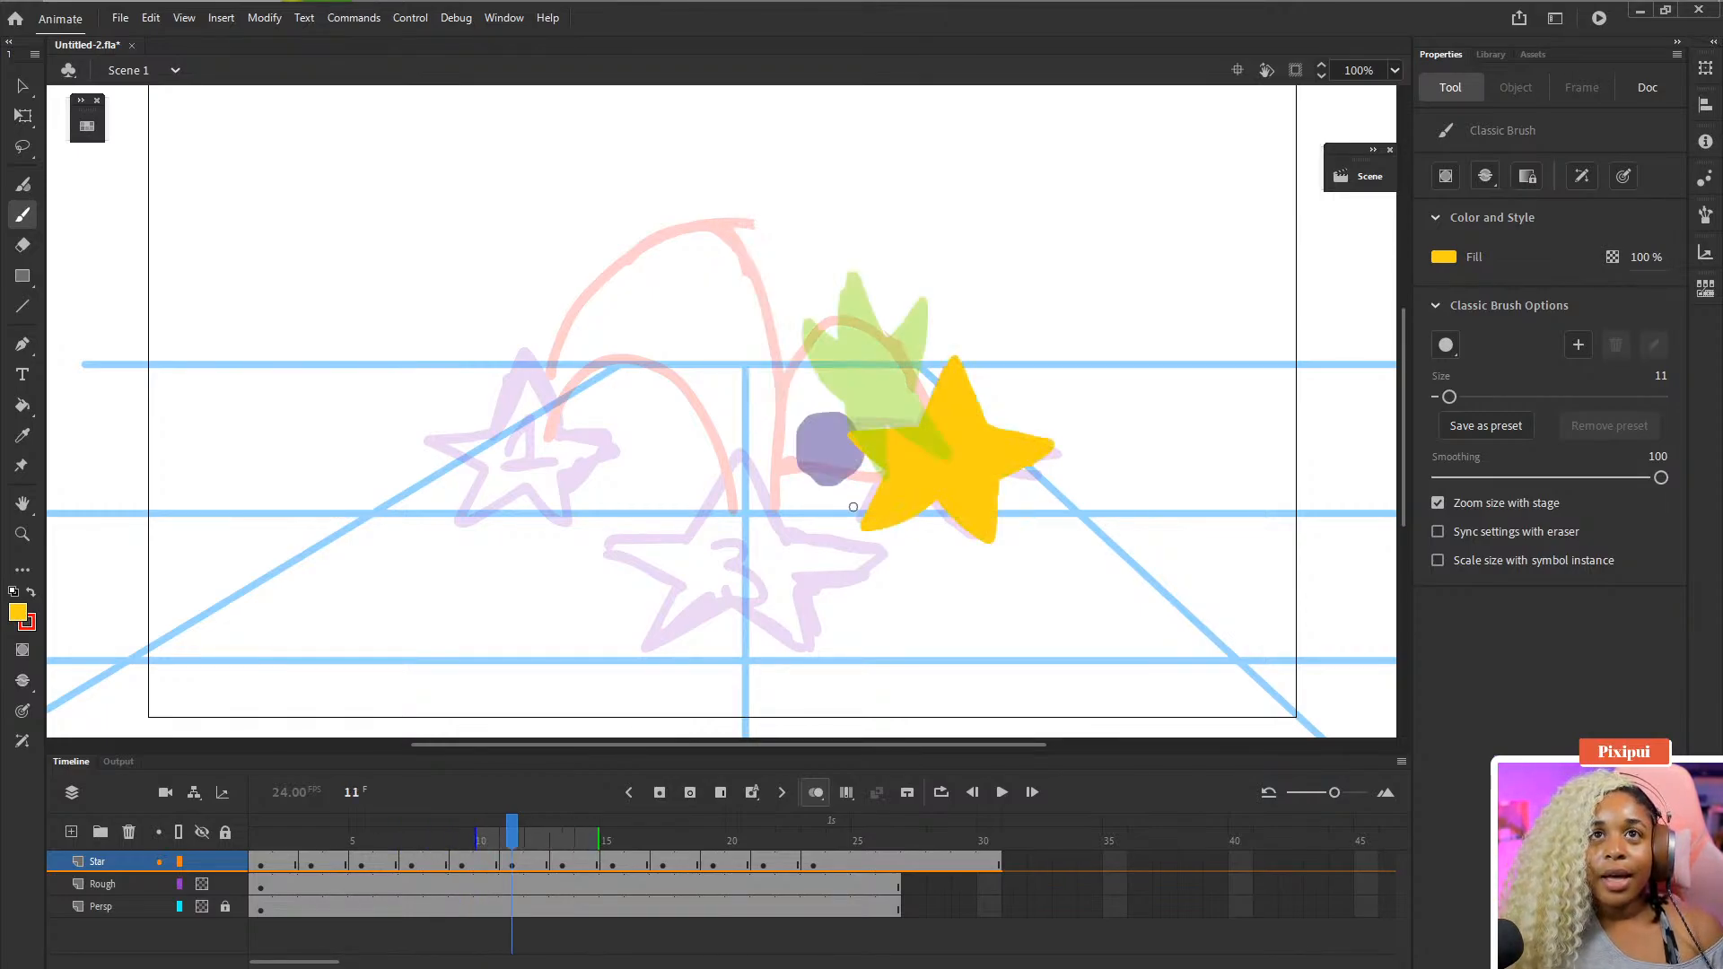
key("period")
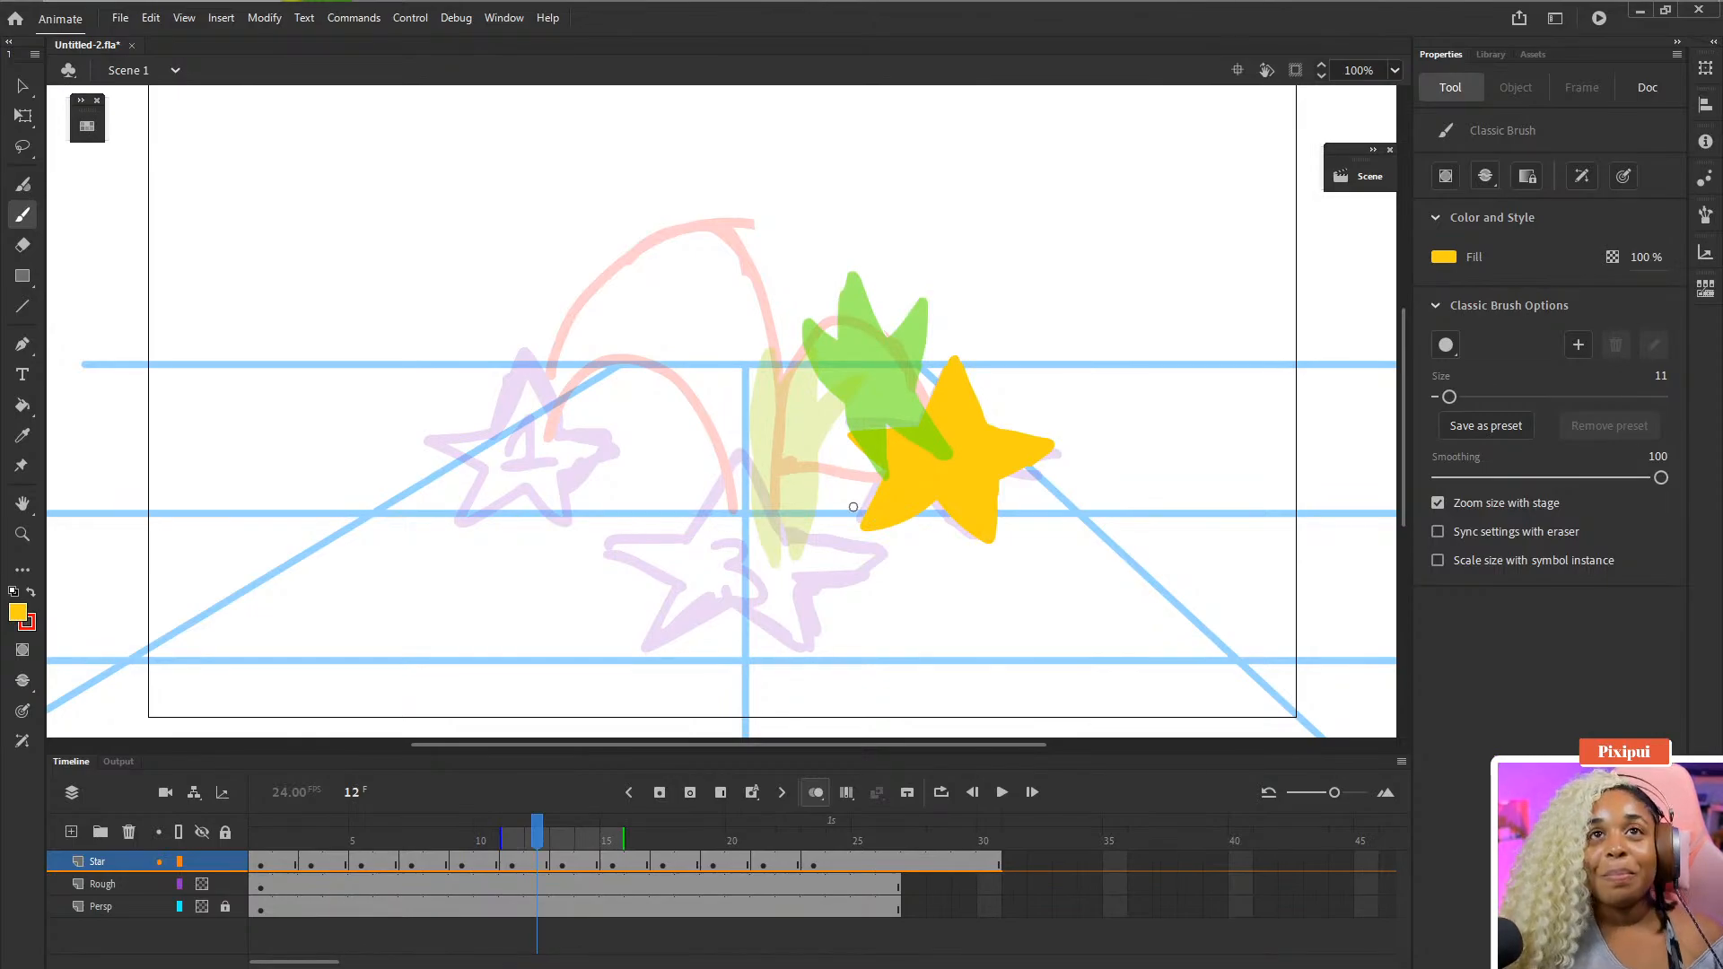
key("comma")
key("comma")
key("period")
key("period")
key("period")
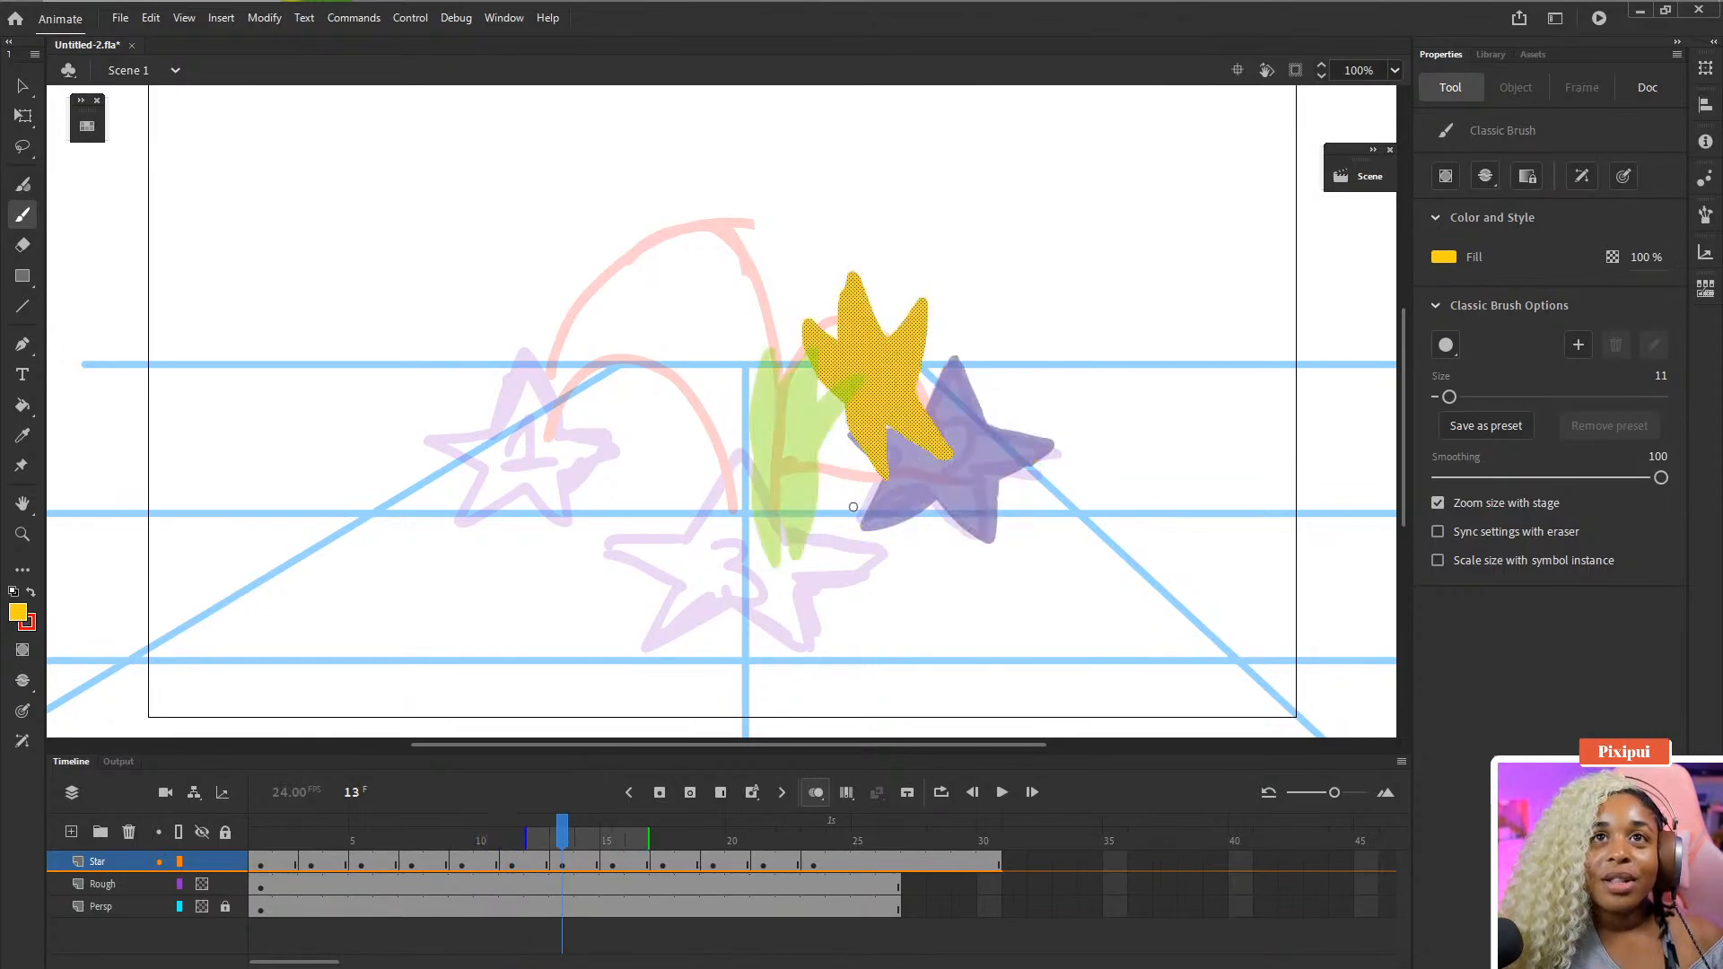
key("comma")
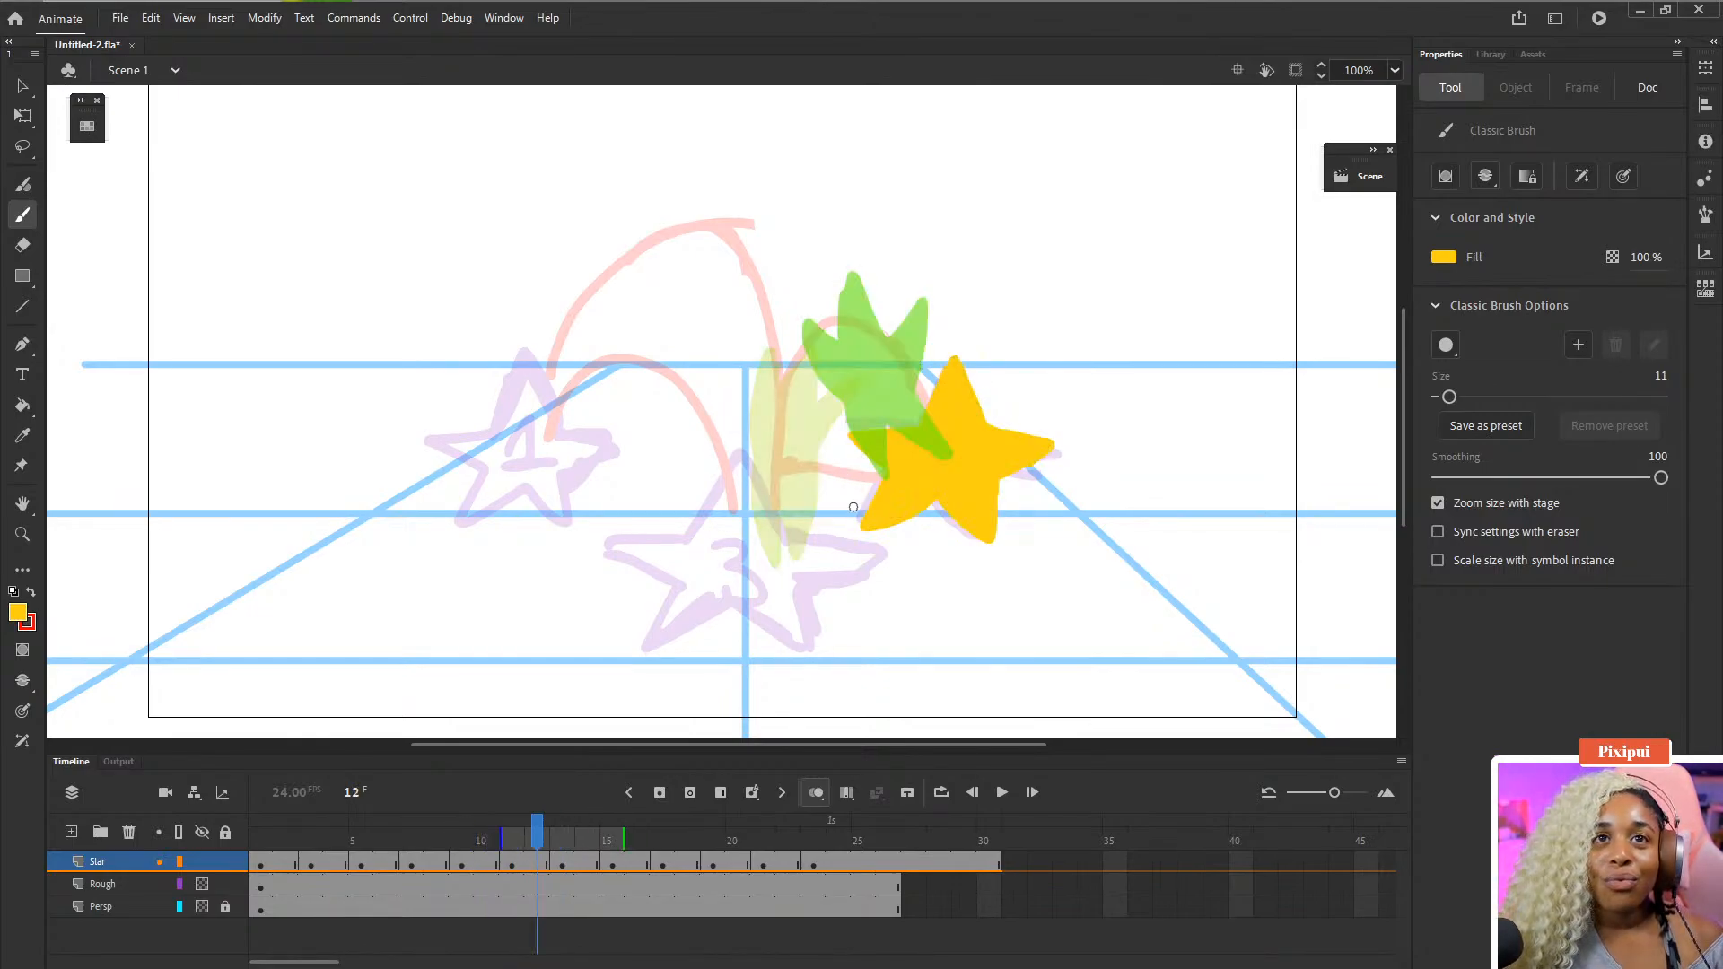
- Turn off onion skinning and step between frames 12 and 15 to review the star's motion
left_click(815, 793)
key("comma")
key("period")
key("period")
key("comma")
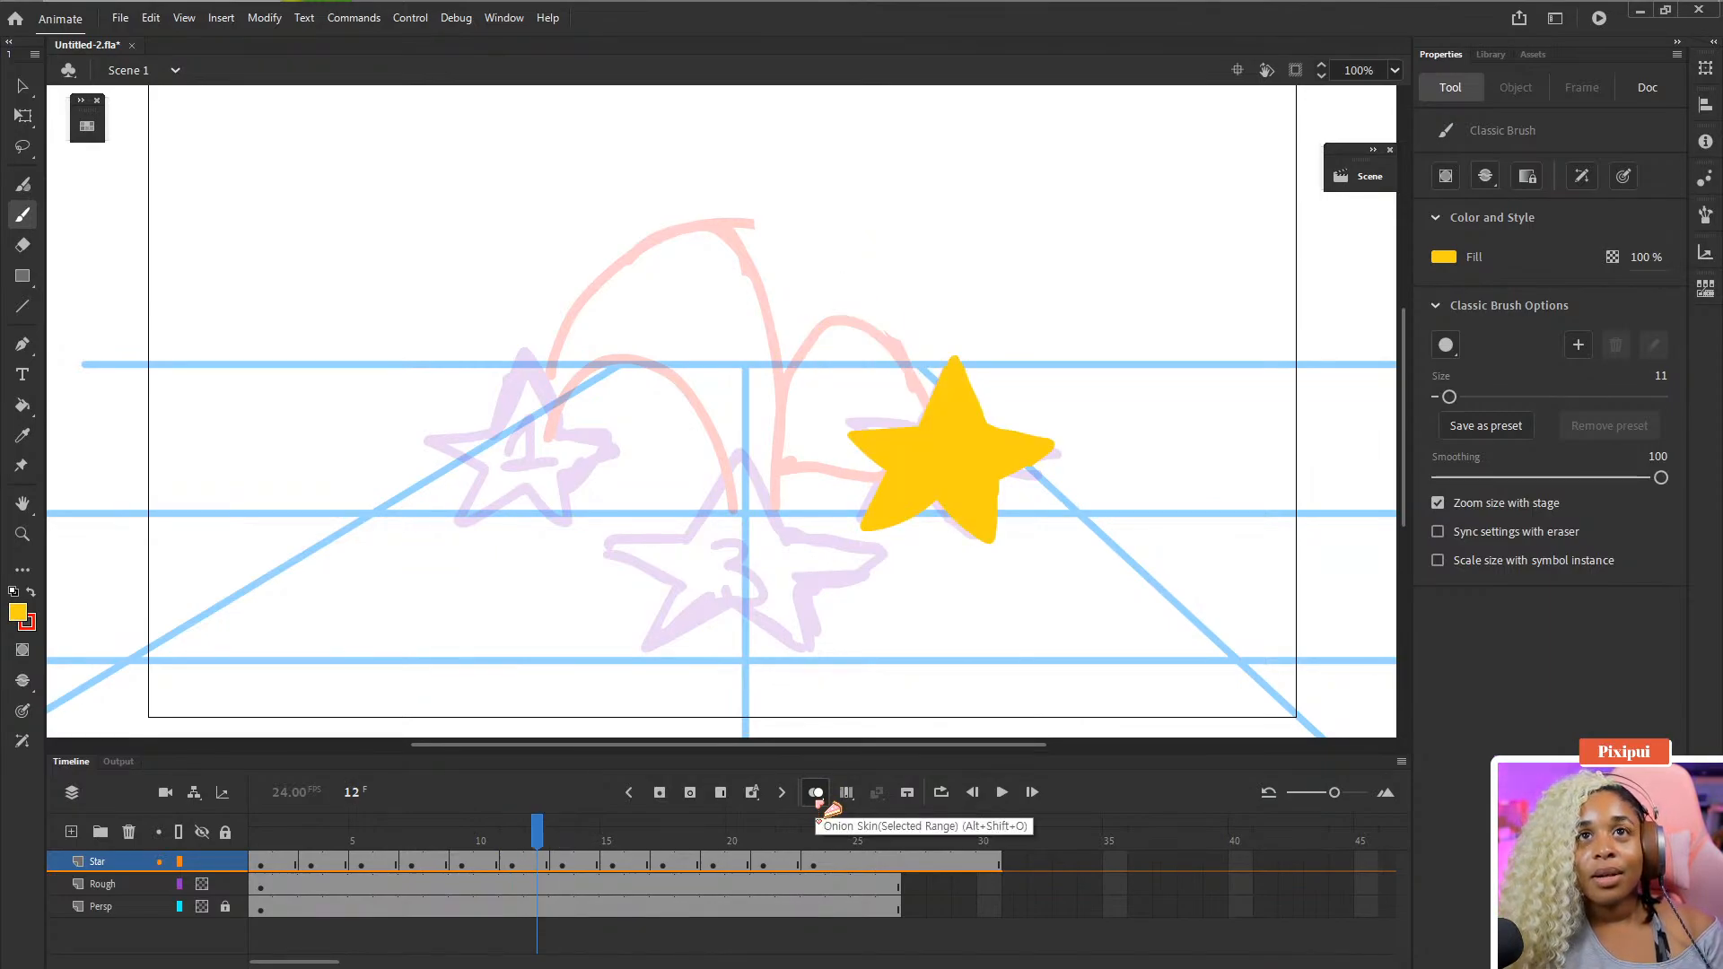
key("period")
key("period")
key("period")
key("comma")
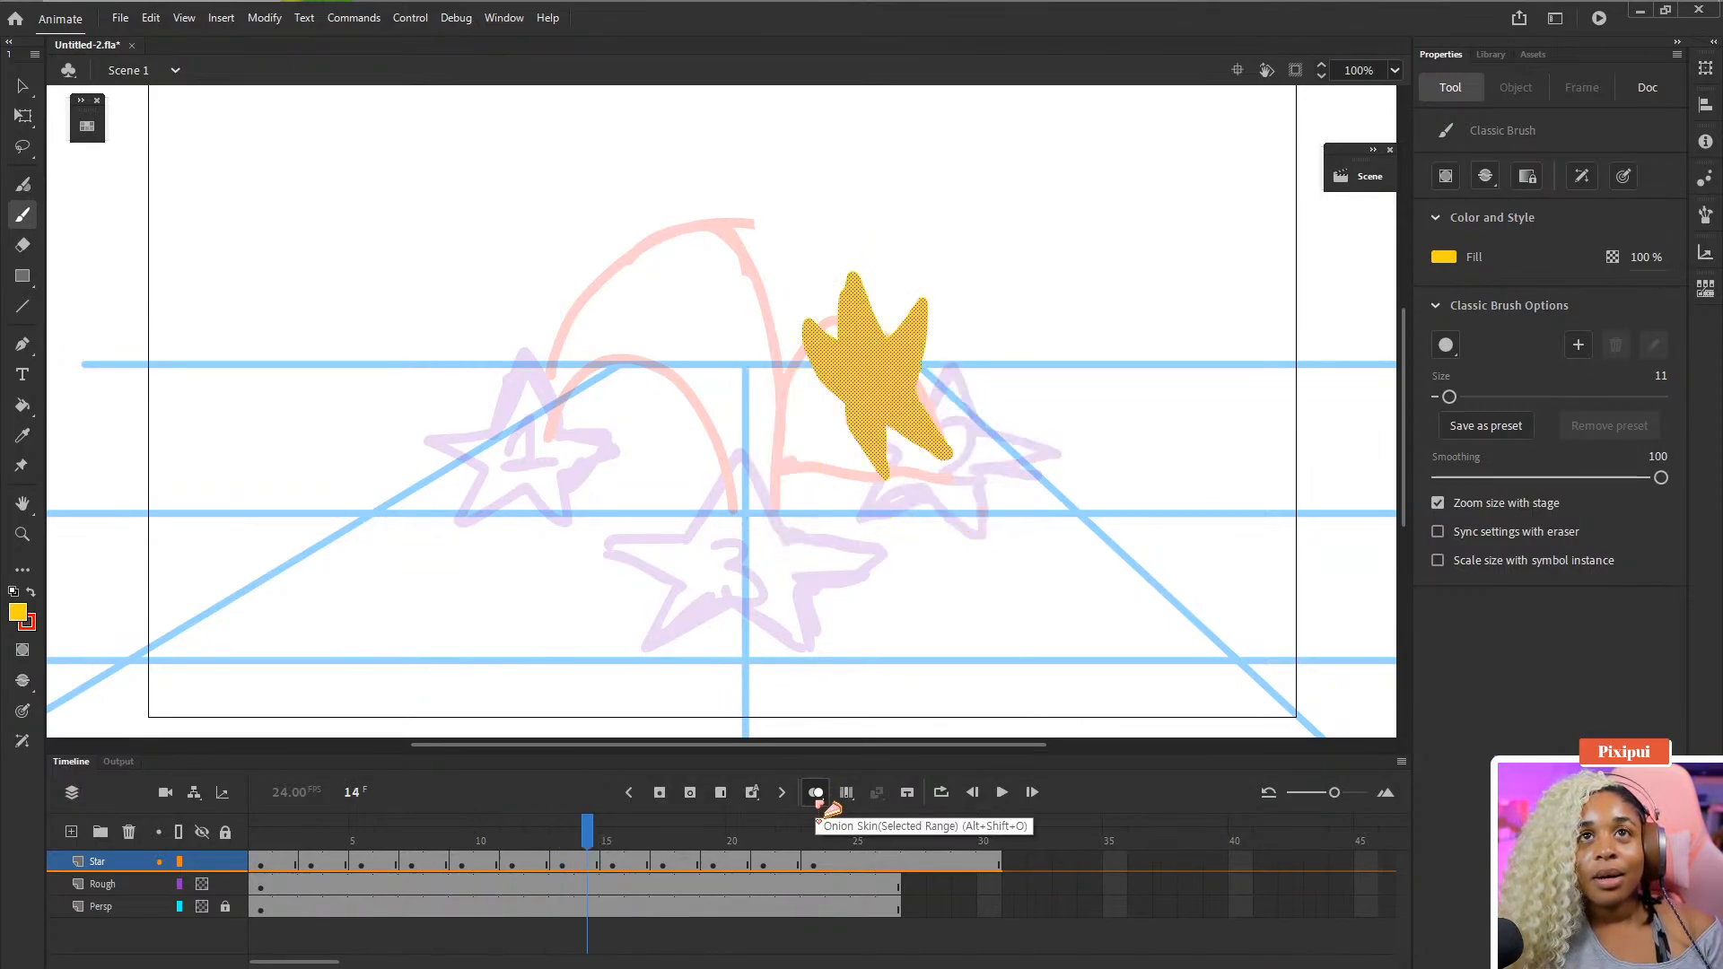
key("comma")
key("comma")
key("period")
key("period")
key("period")
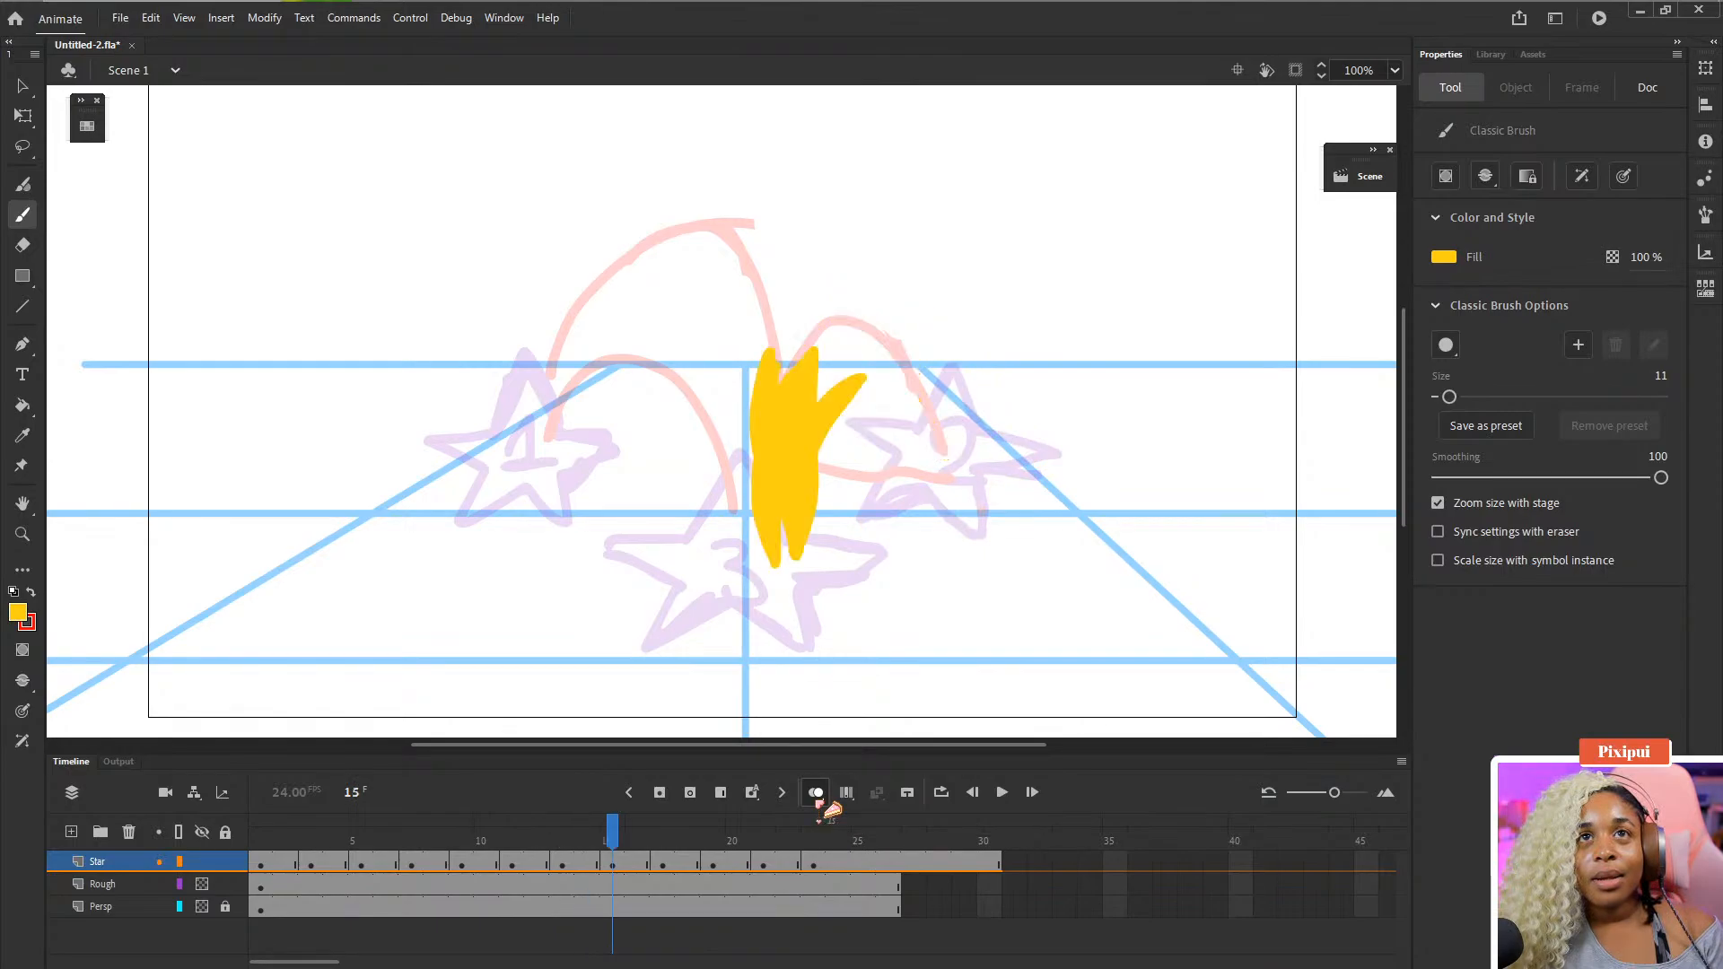
key("comma")
key("period")
key("comma")
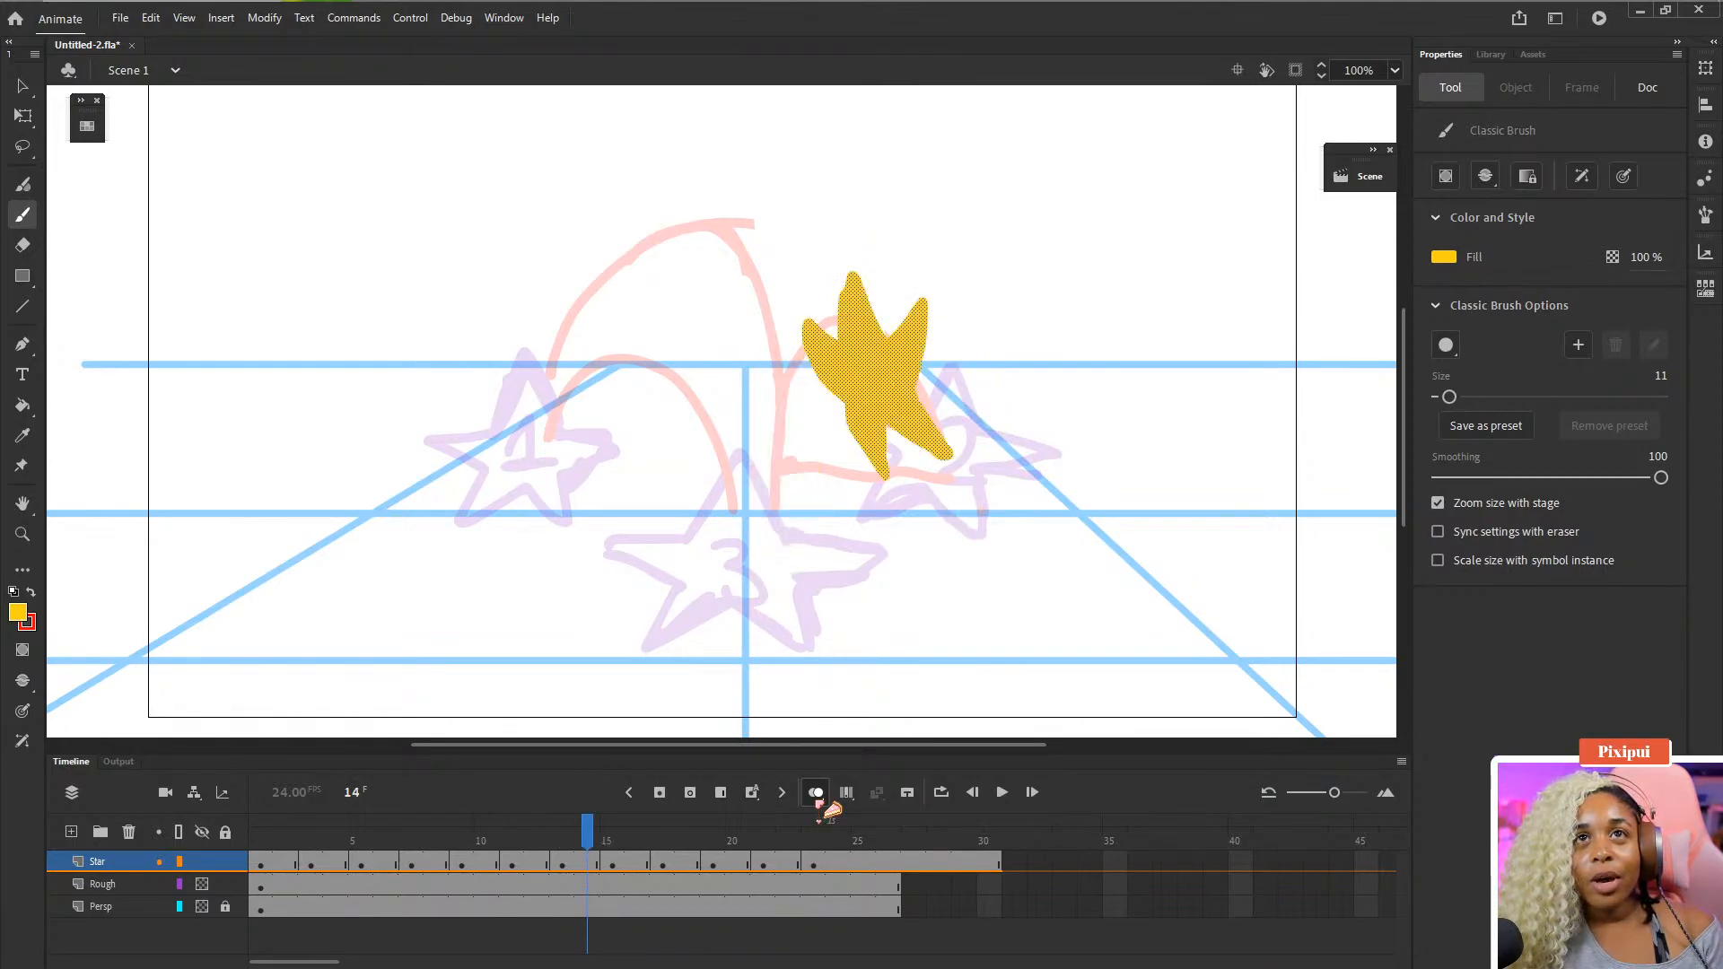
key("period")
key("comma")
key("period")
key("comma")
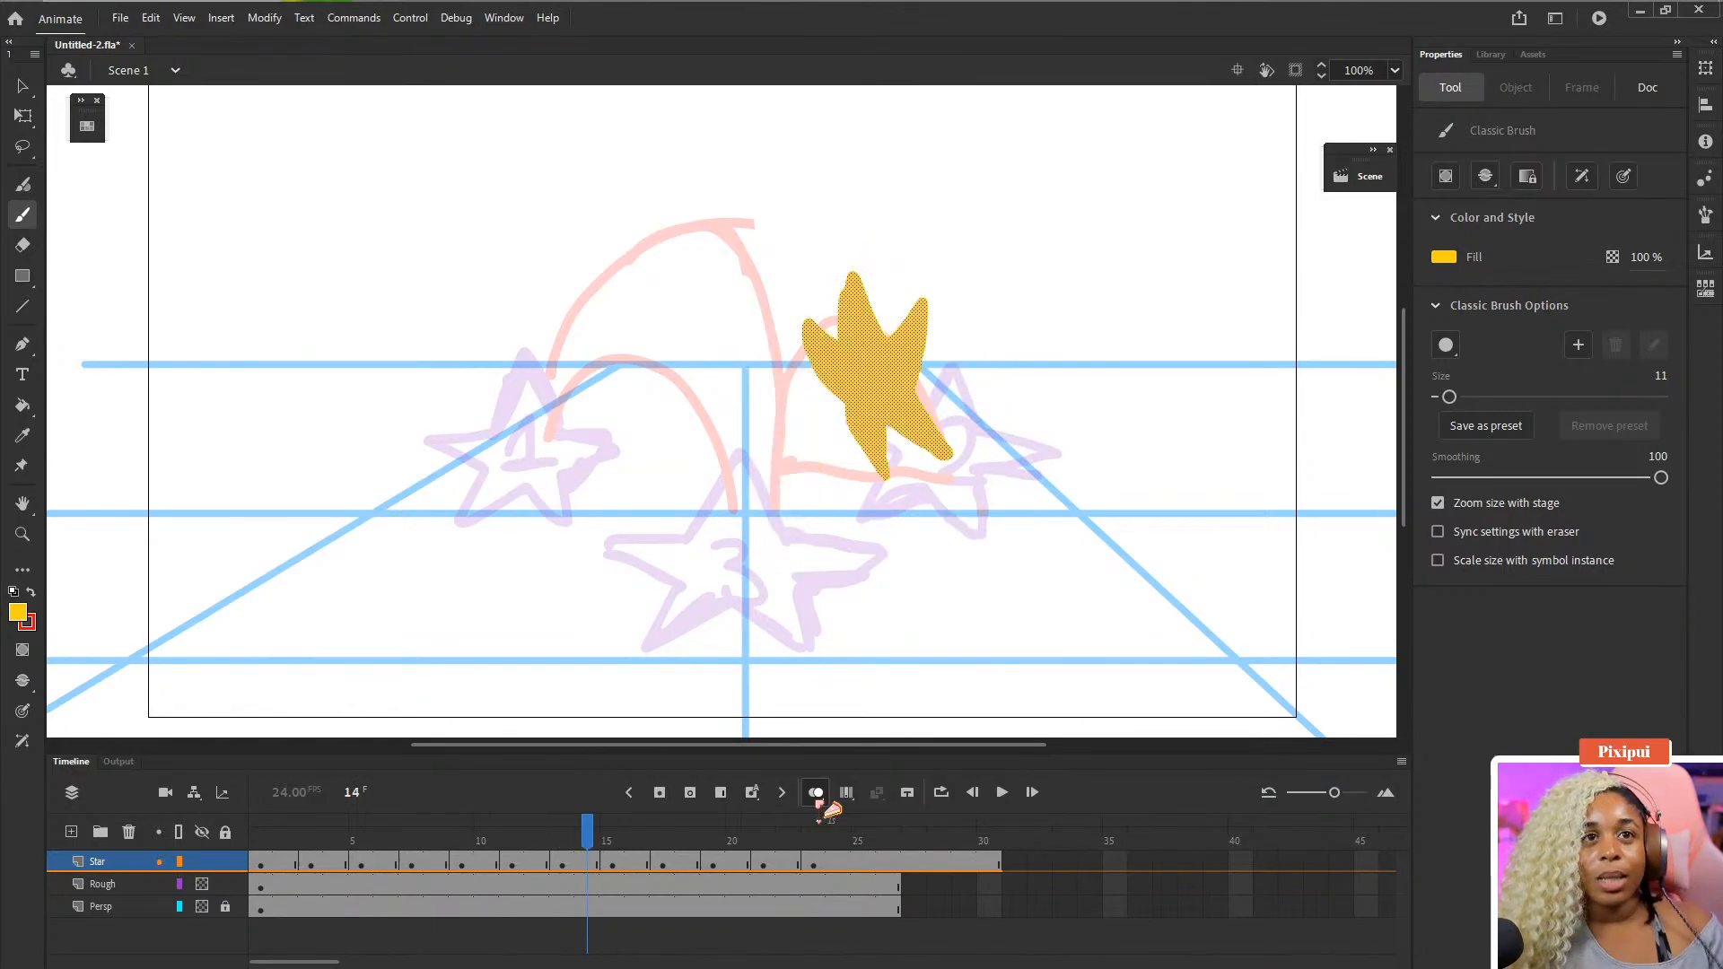
- Insert two frames at frame 14 on the Star layer to hold that pose longer
left_click(585, 867)
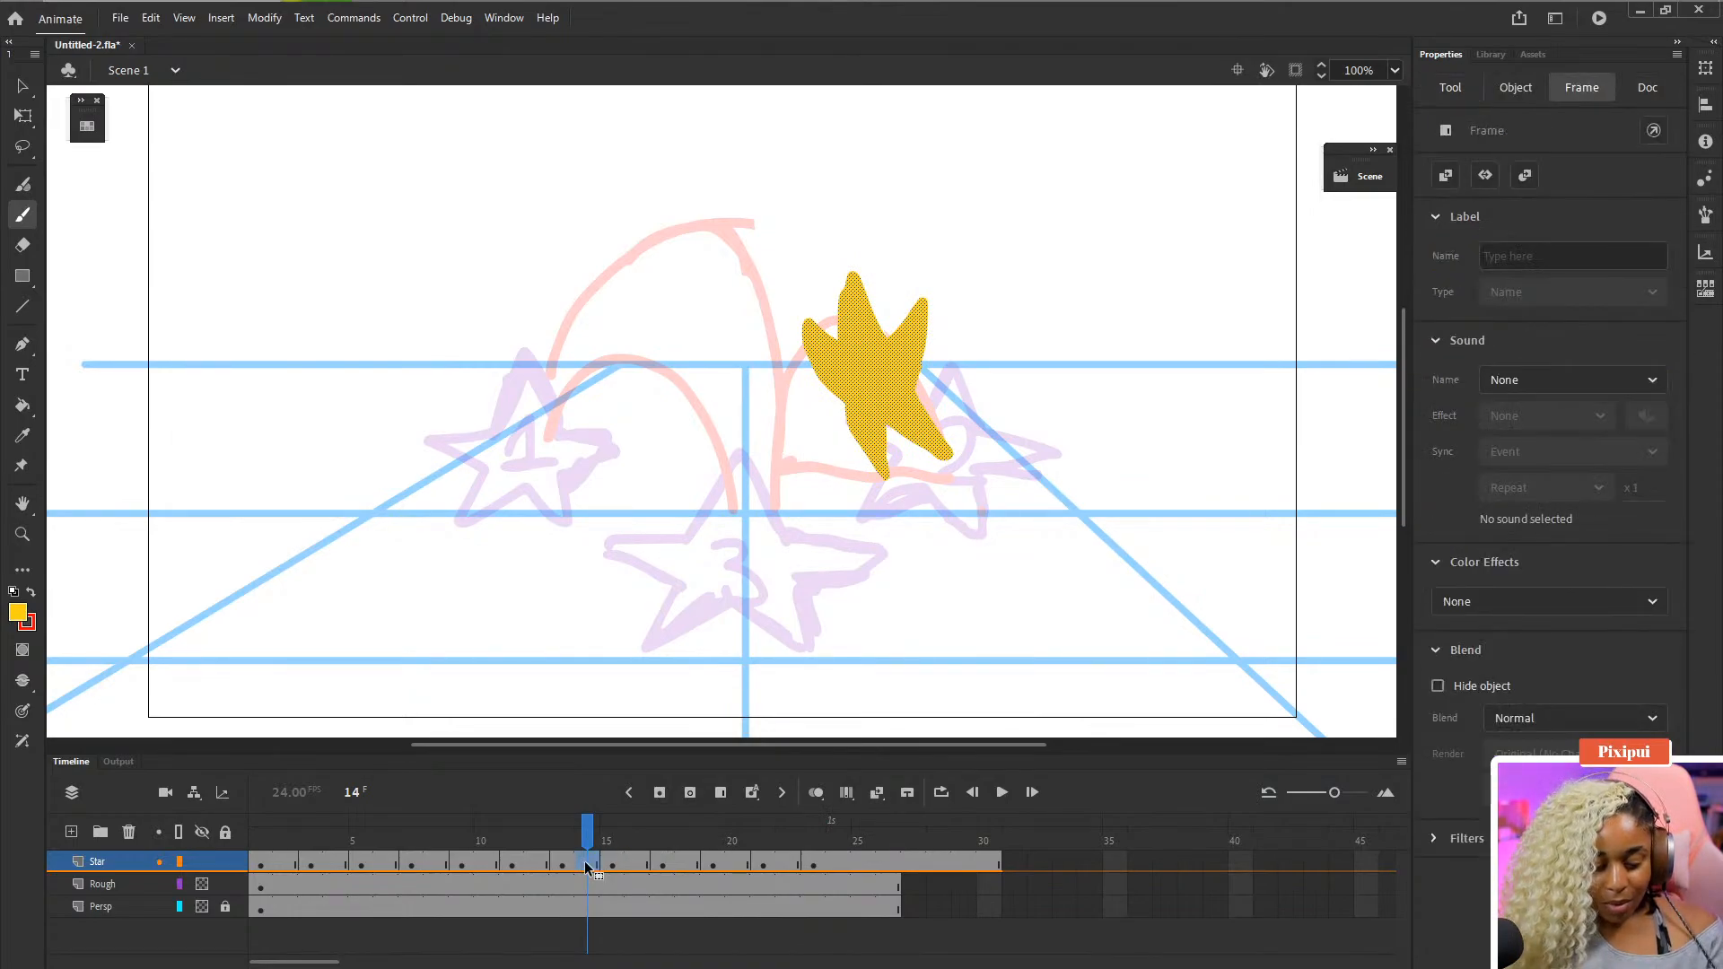
key("F5")
key("F5")
- Insert a blank keyframe at frame 15 on the Star layer, pick the brush and turn onion skinning back on
left_click(616, 868)
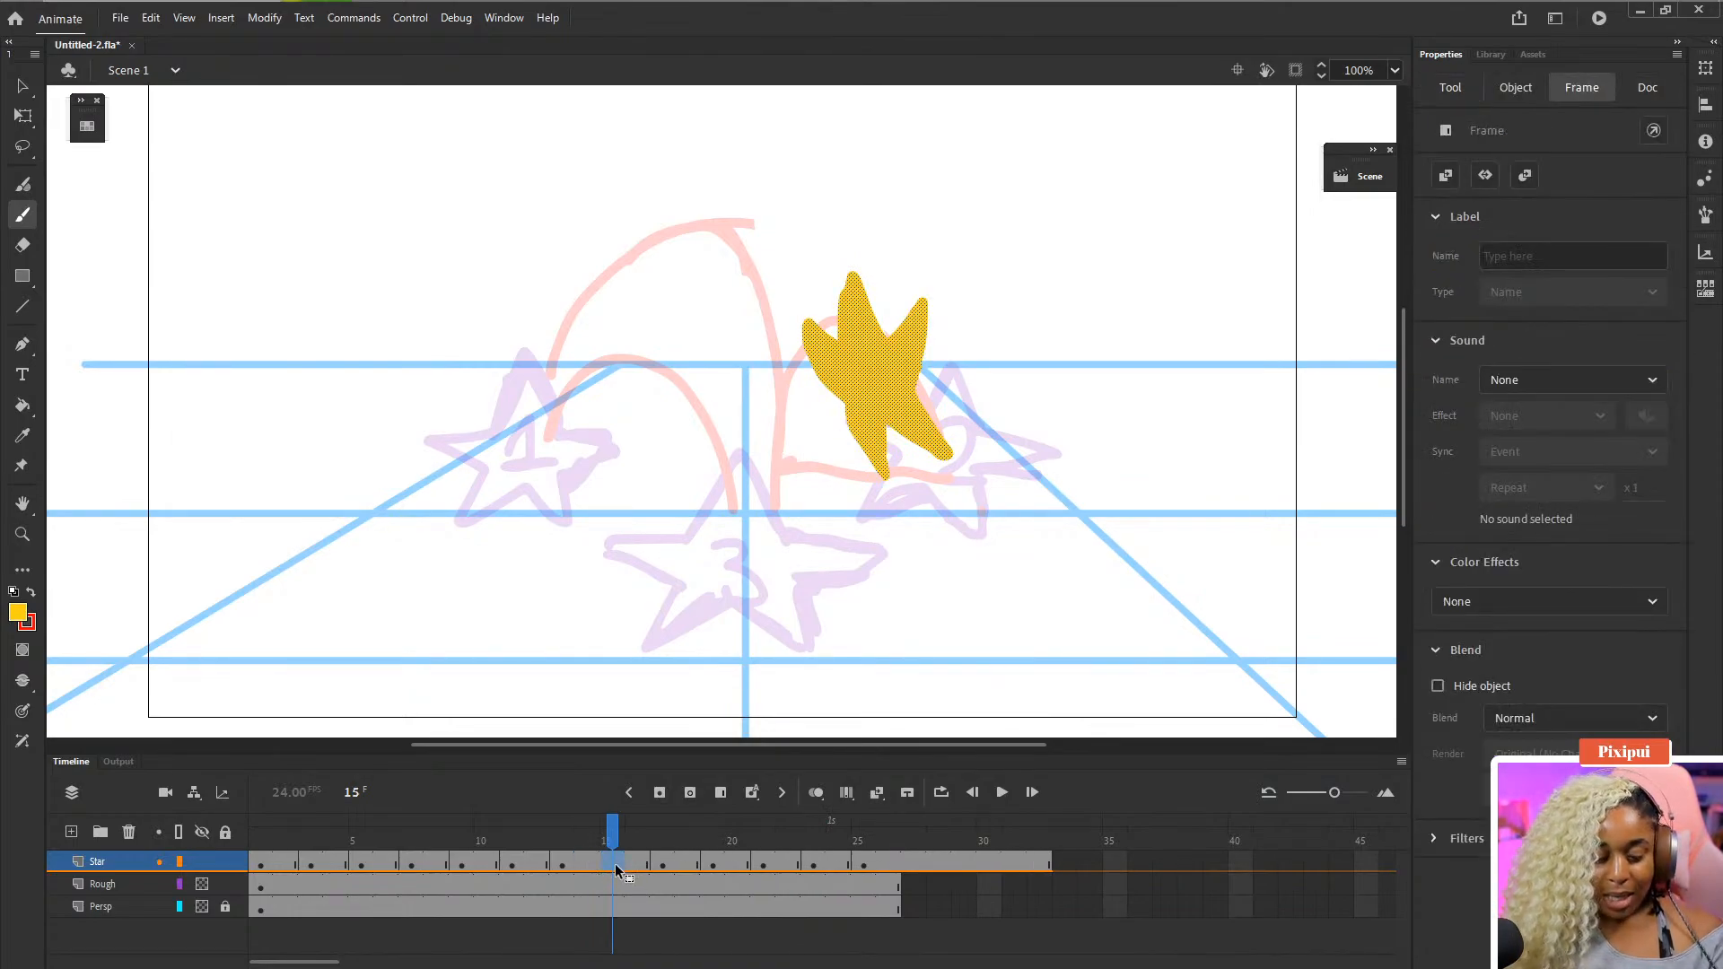
left_click(612, 886)
left_click(616, 862)
key("F7")
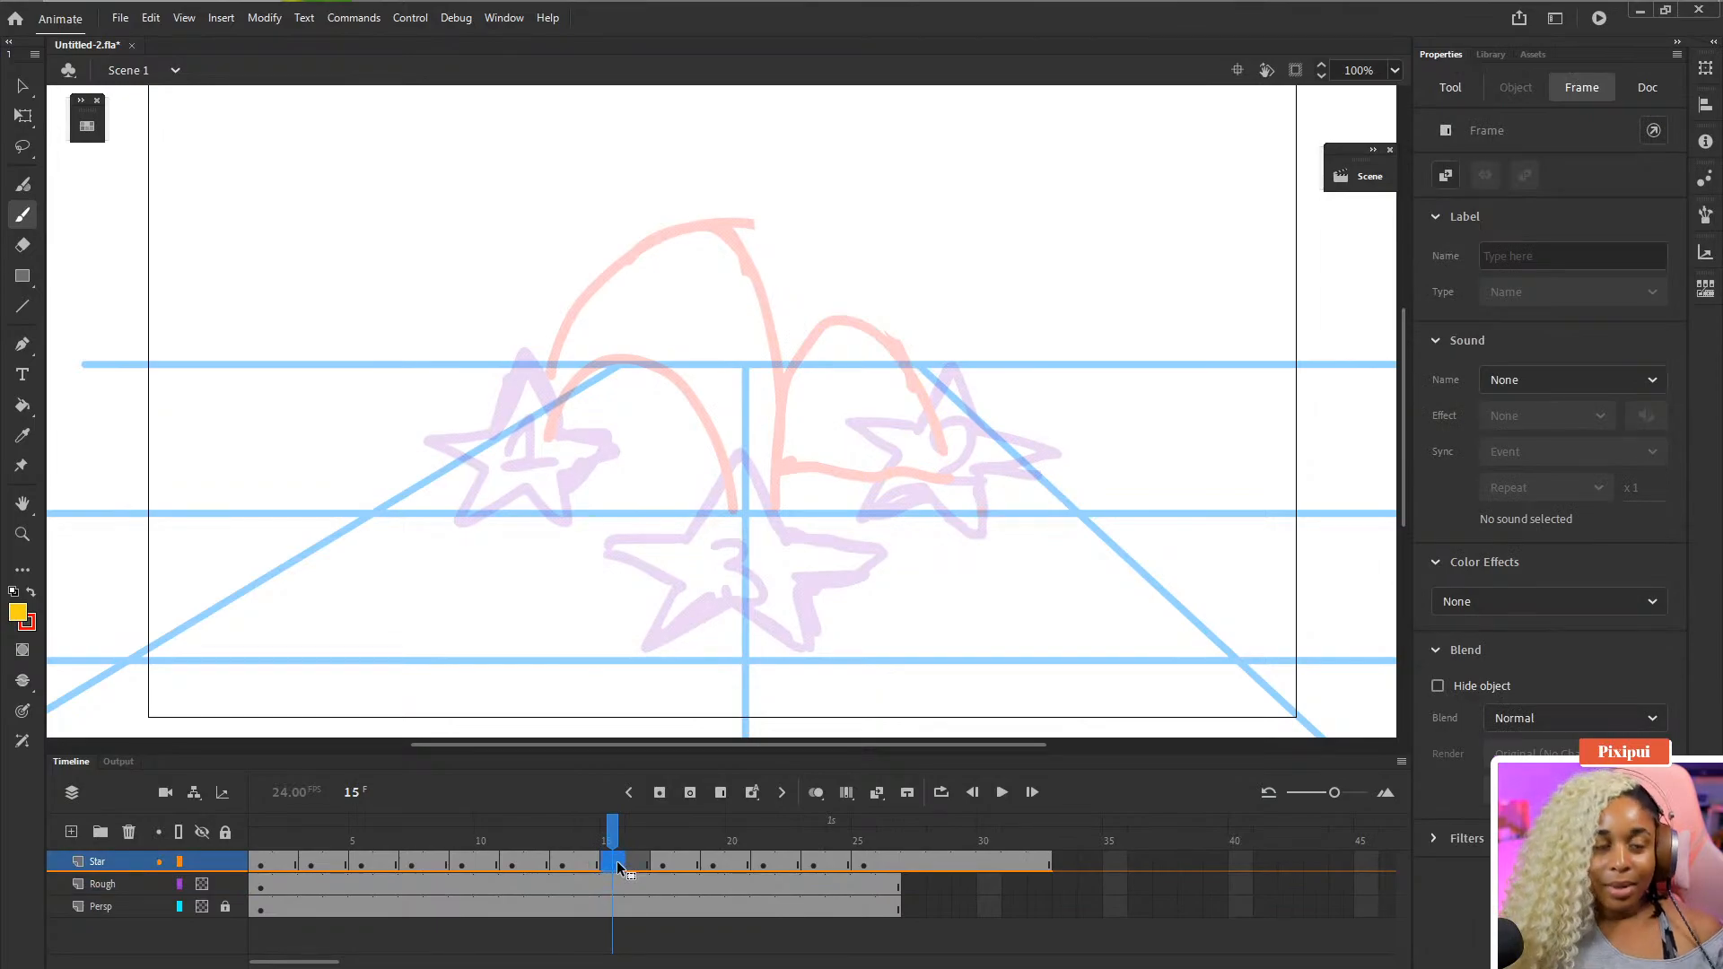
key("b")
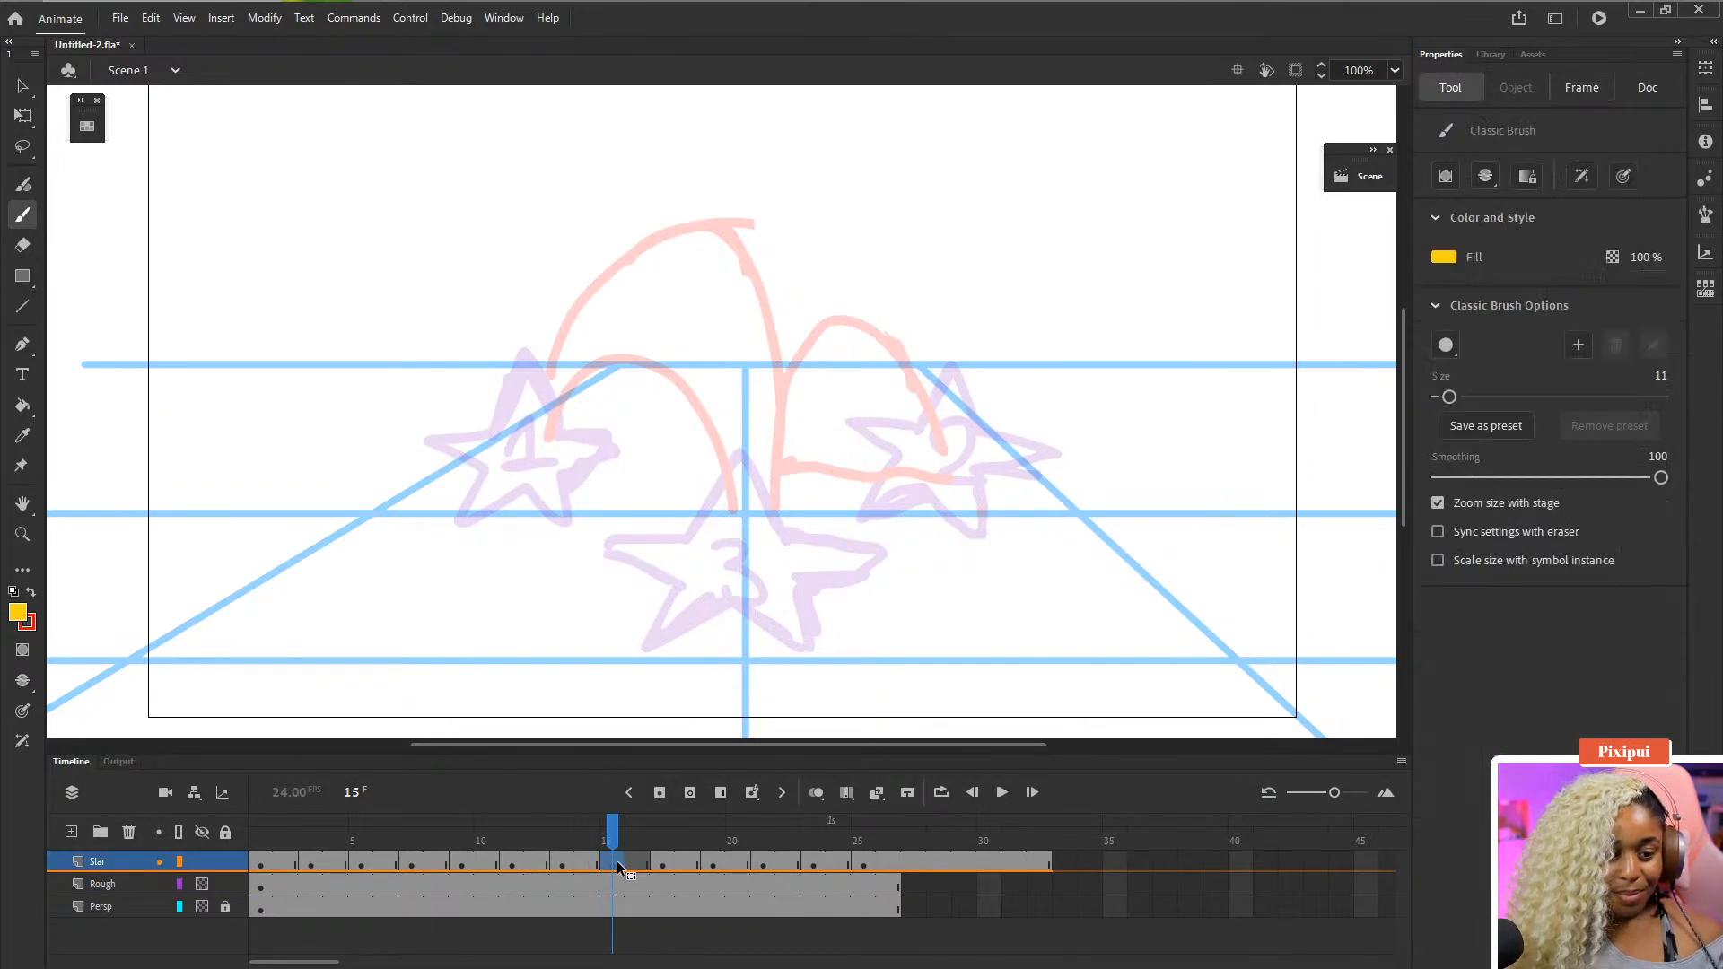
left_click(815, 792)
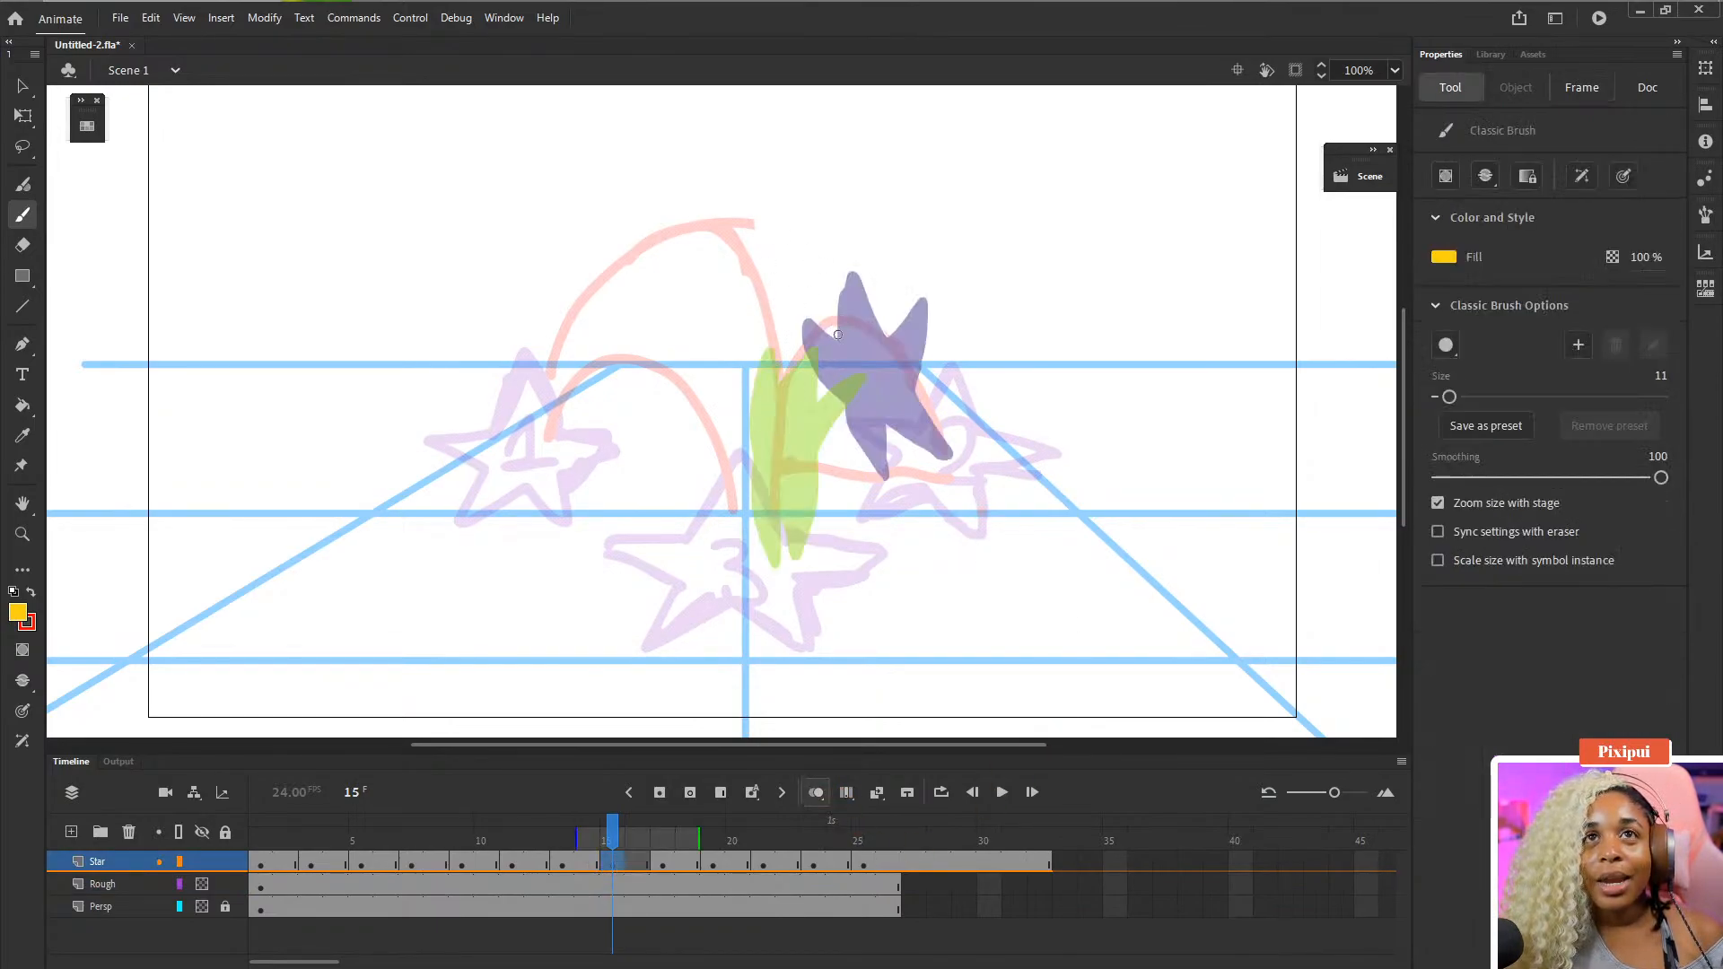
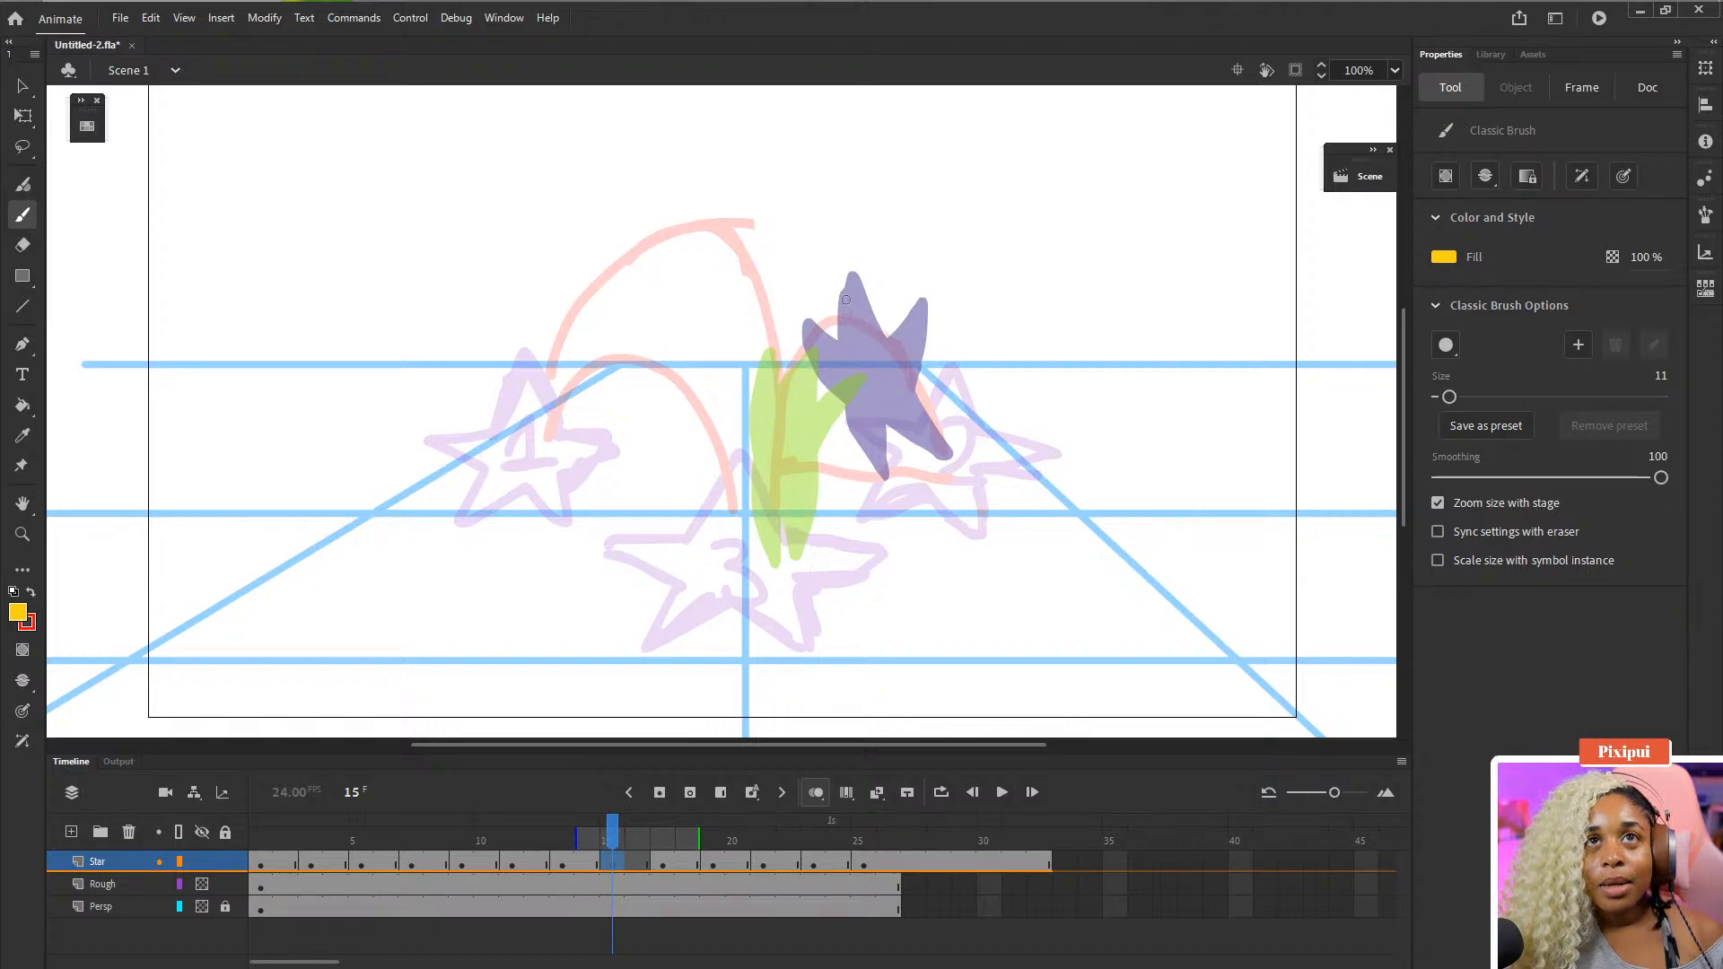
- Draw a yellow star outline with the brush over the blob on frame 15, redoing its lower points
mouse_move(848, 298)
left_mouse_down()
mouse_move(861, 330)
mouse_move(791, 305)
mouse_move(806, 343)
mouse_move(860, 287)
mouse_move(866, 332)
mouse_move(912, 318)
mouse_move(877, 377)
left_mouse_up()
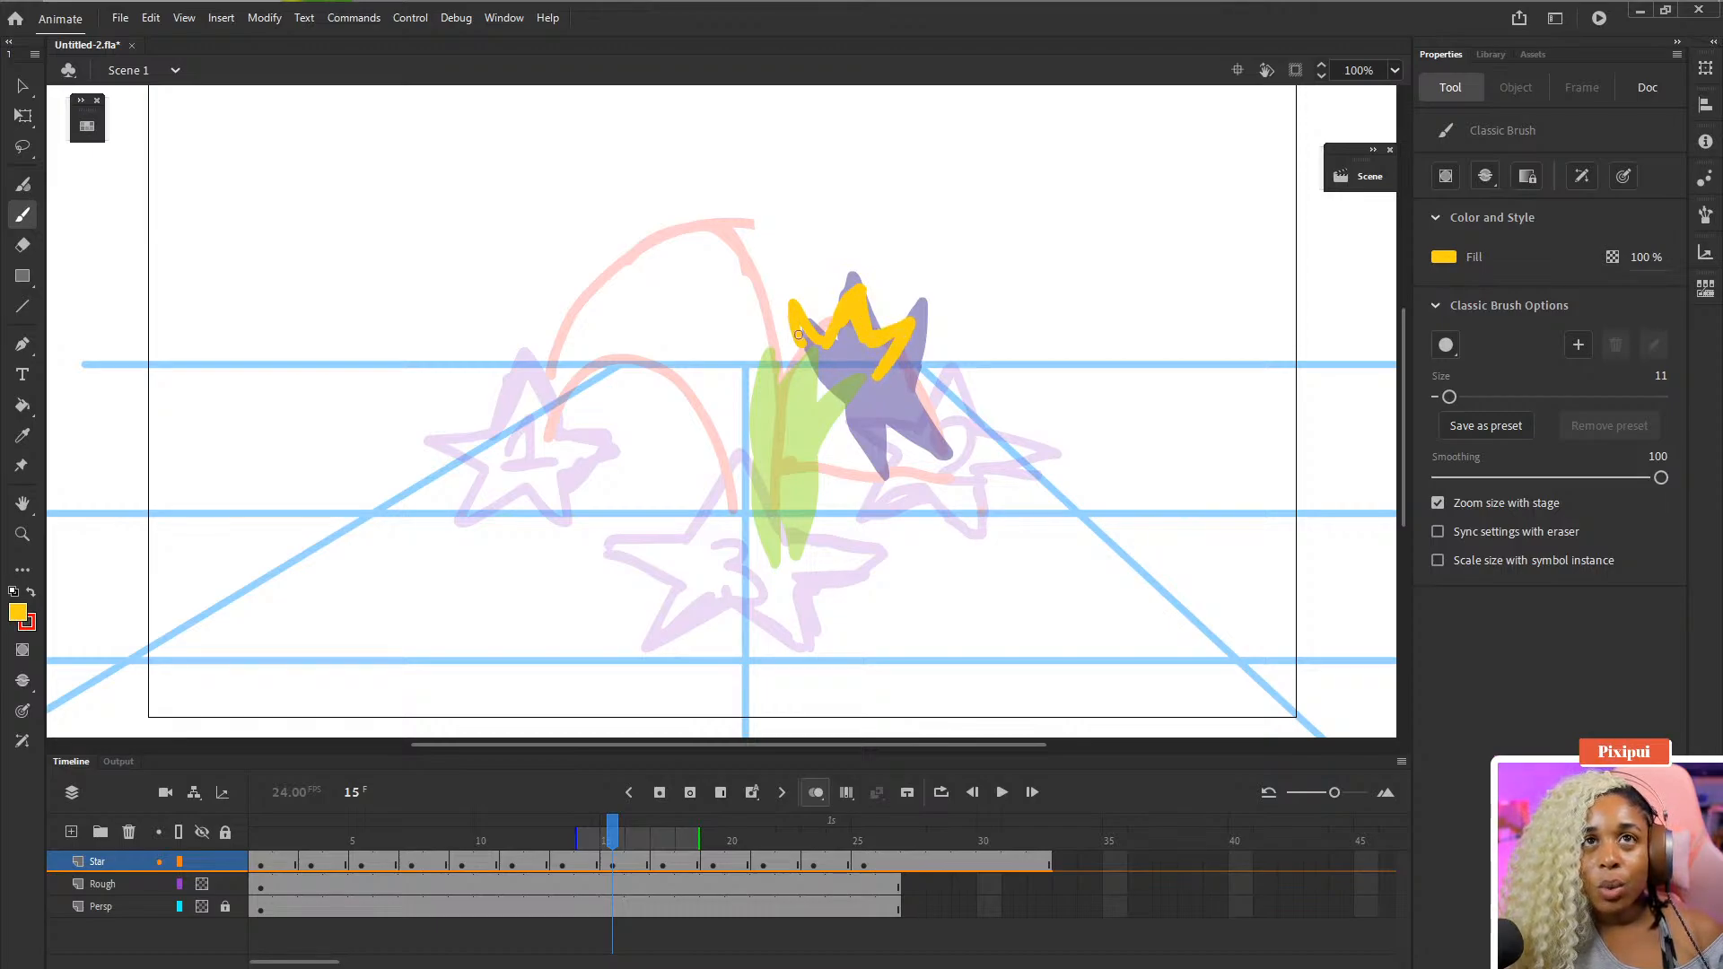
left_click_drag(801, 321, 818, 361)
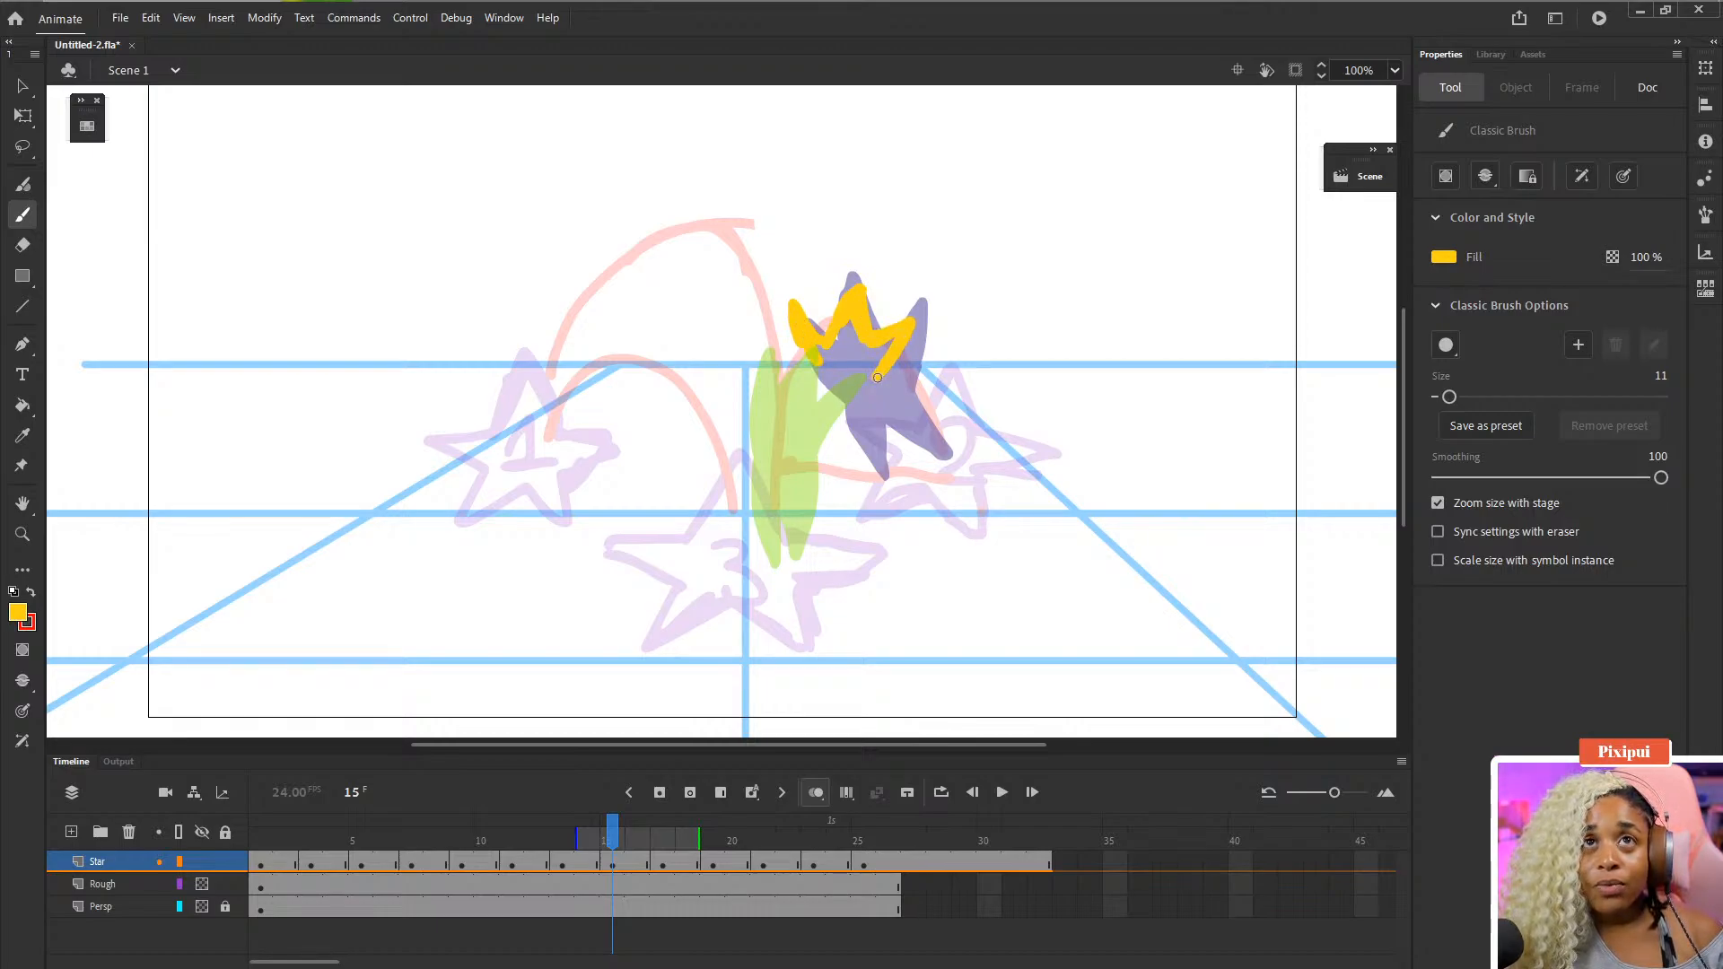
mouse_move(899, 342)
left_mouse_down()
mouse_move(882, 386)
mouse_move(908, 440)
left_mouse_up()
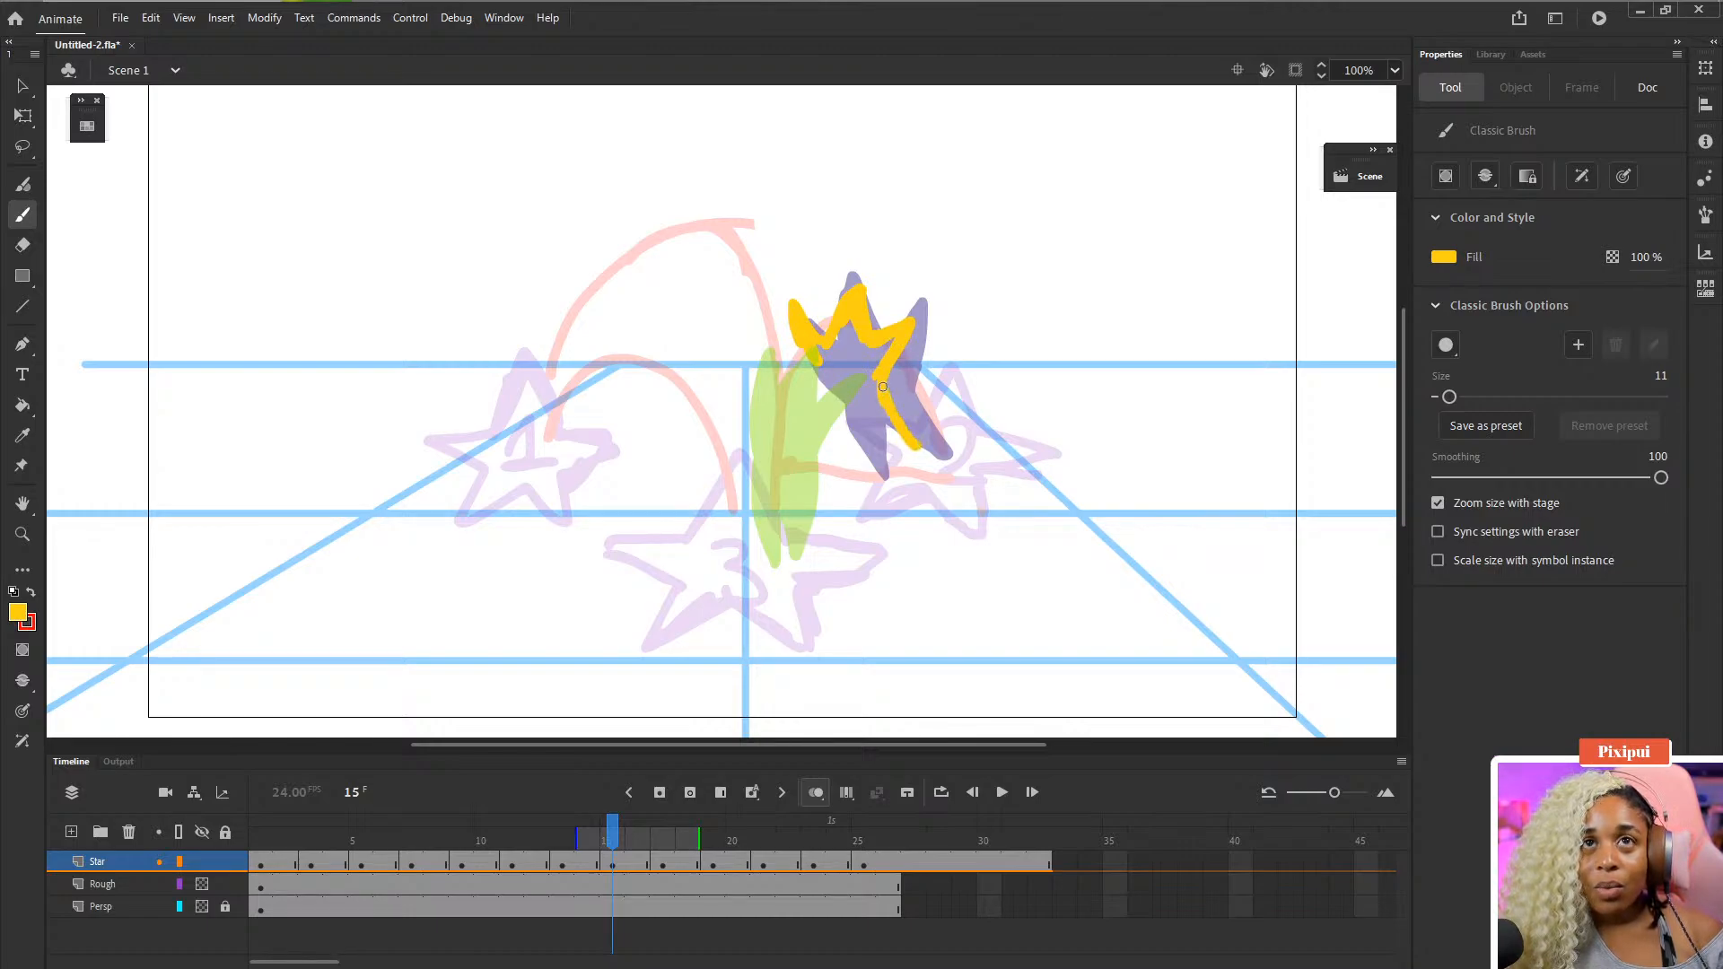
key("ctrl+z")
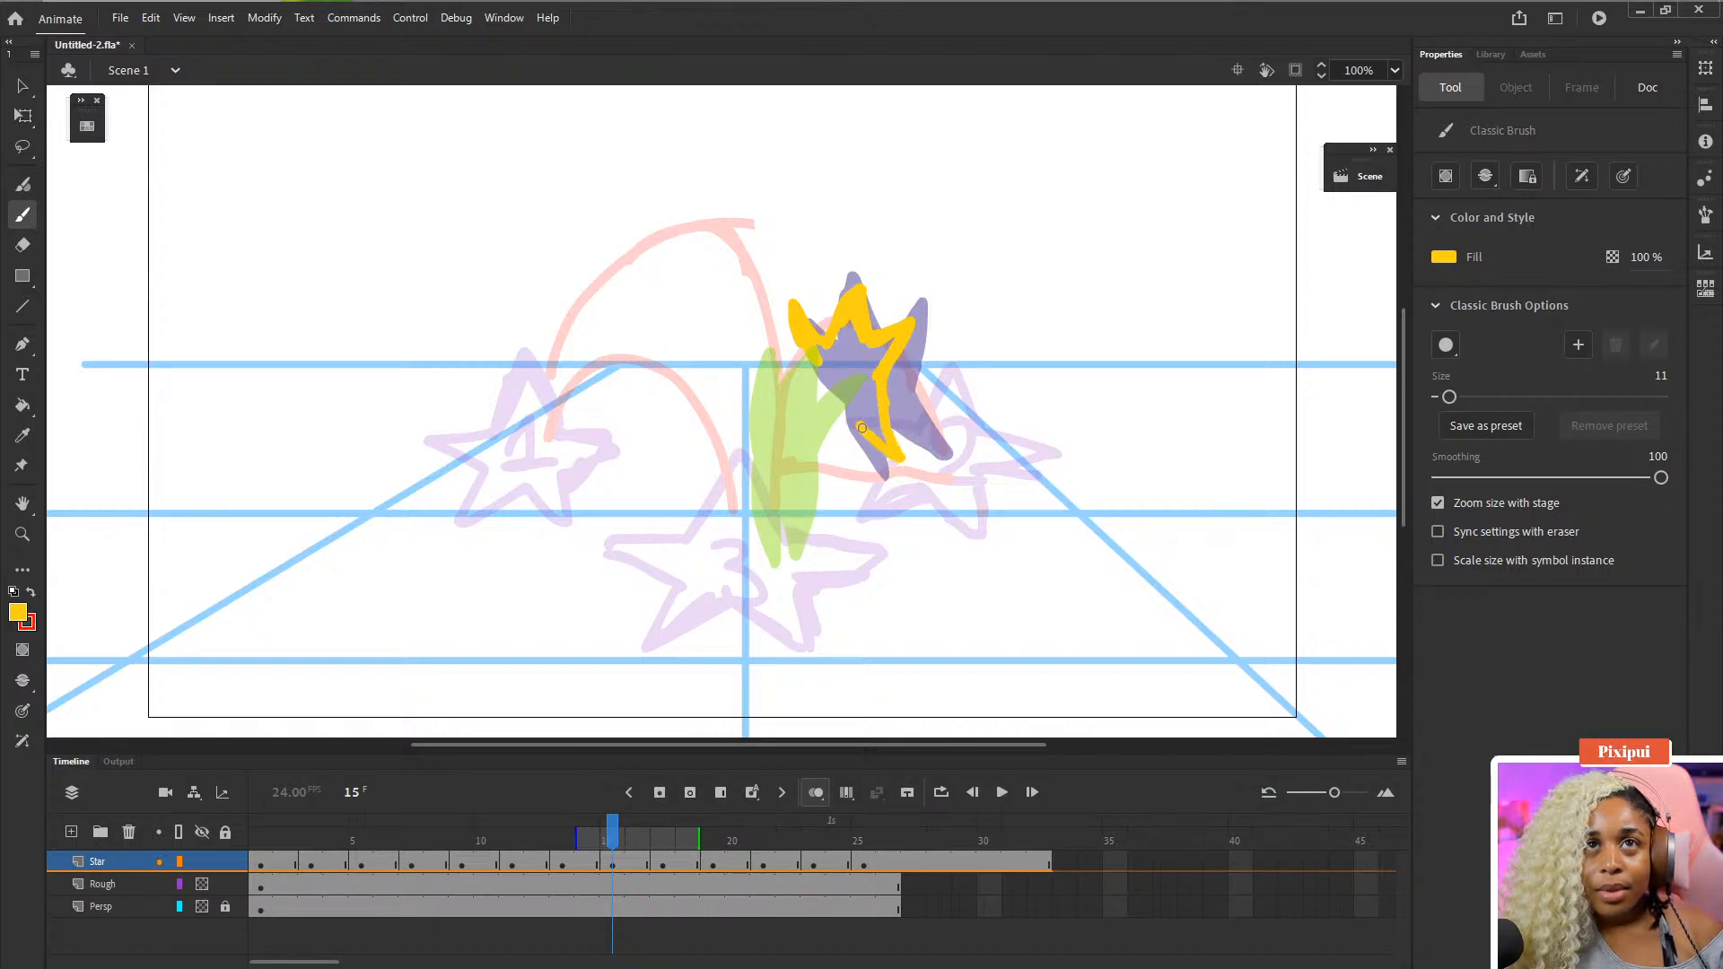
key("ctrl+z")
left_click_drag(883, 385, 897, 474)
mouse_move(810, 352)
left_mouse_down()
mouse_move(822, 456)
mouse_move(883, 377)
mouse_move(817, 444)
mouse_move(822, 428)
mouse_move(864, 446)
left_mouse_up()
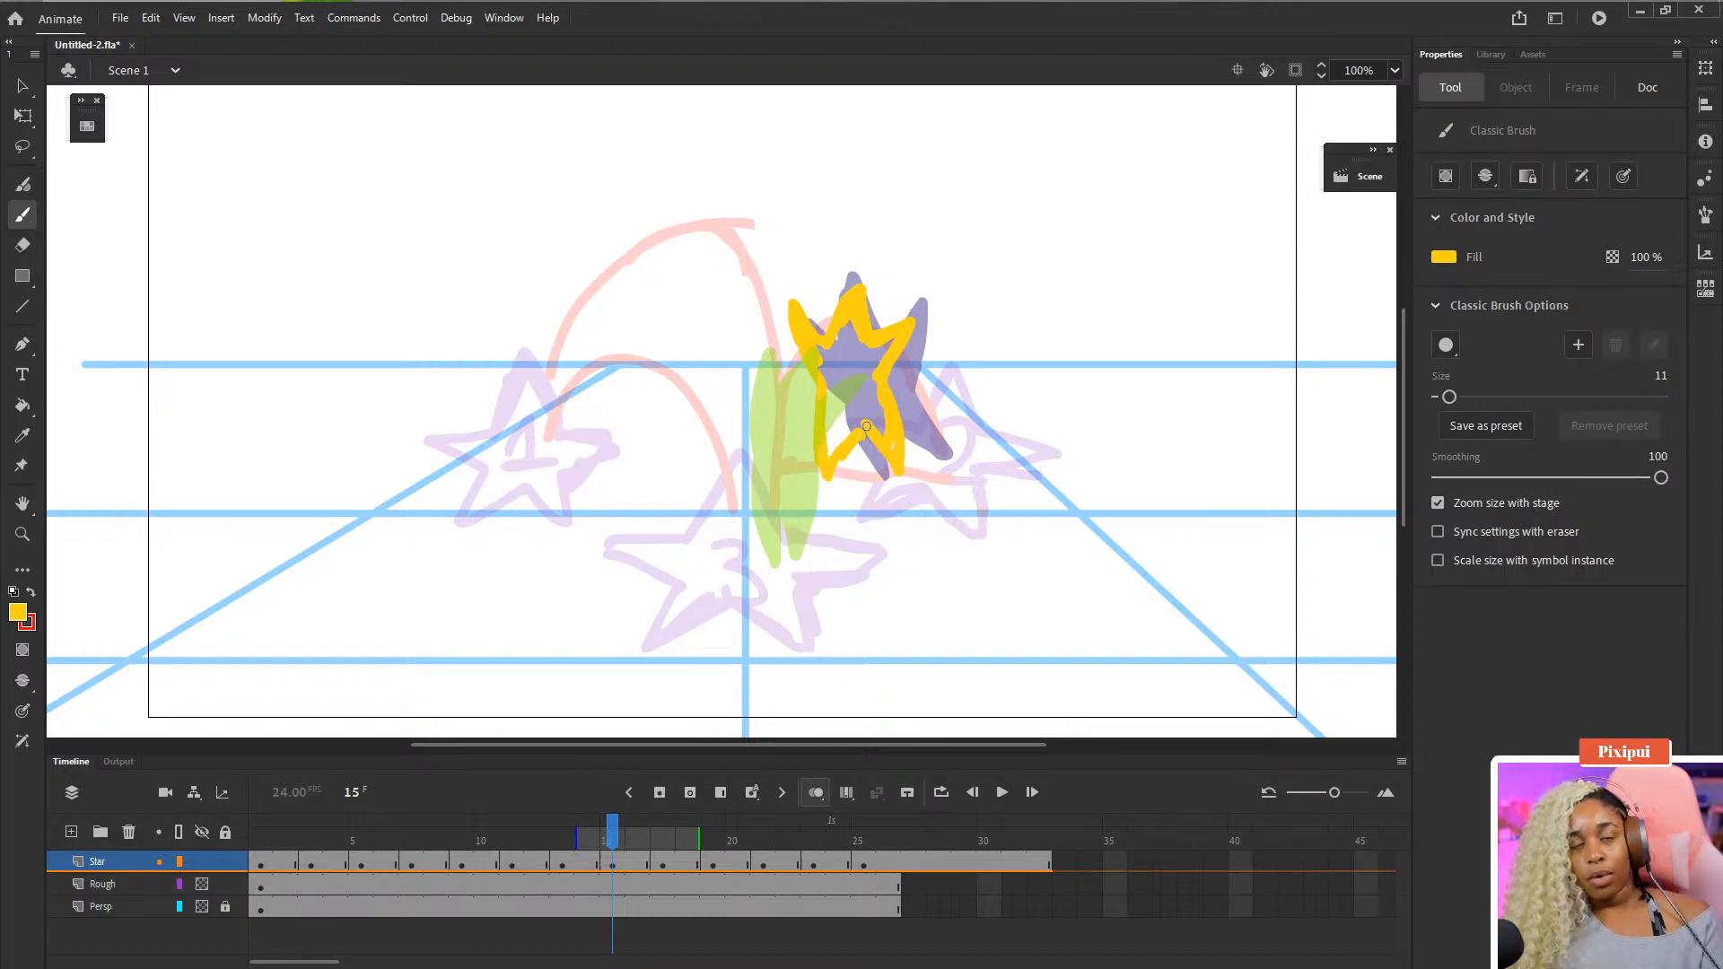
- Lock the Rough layer, select the lower half of the star outline and rotate it
key("w")
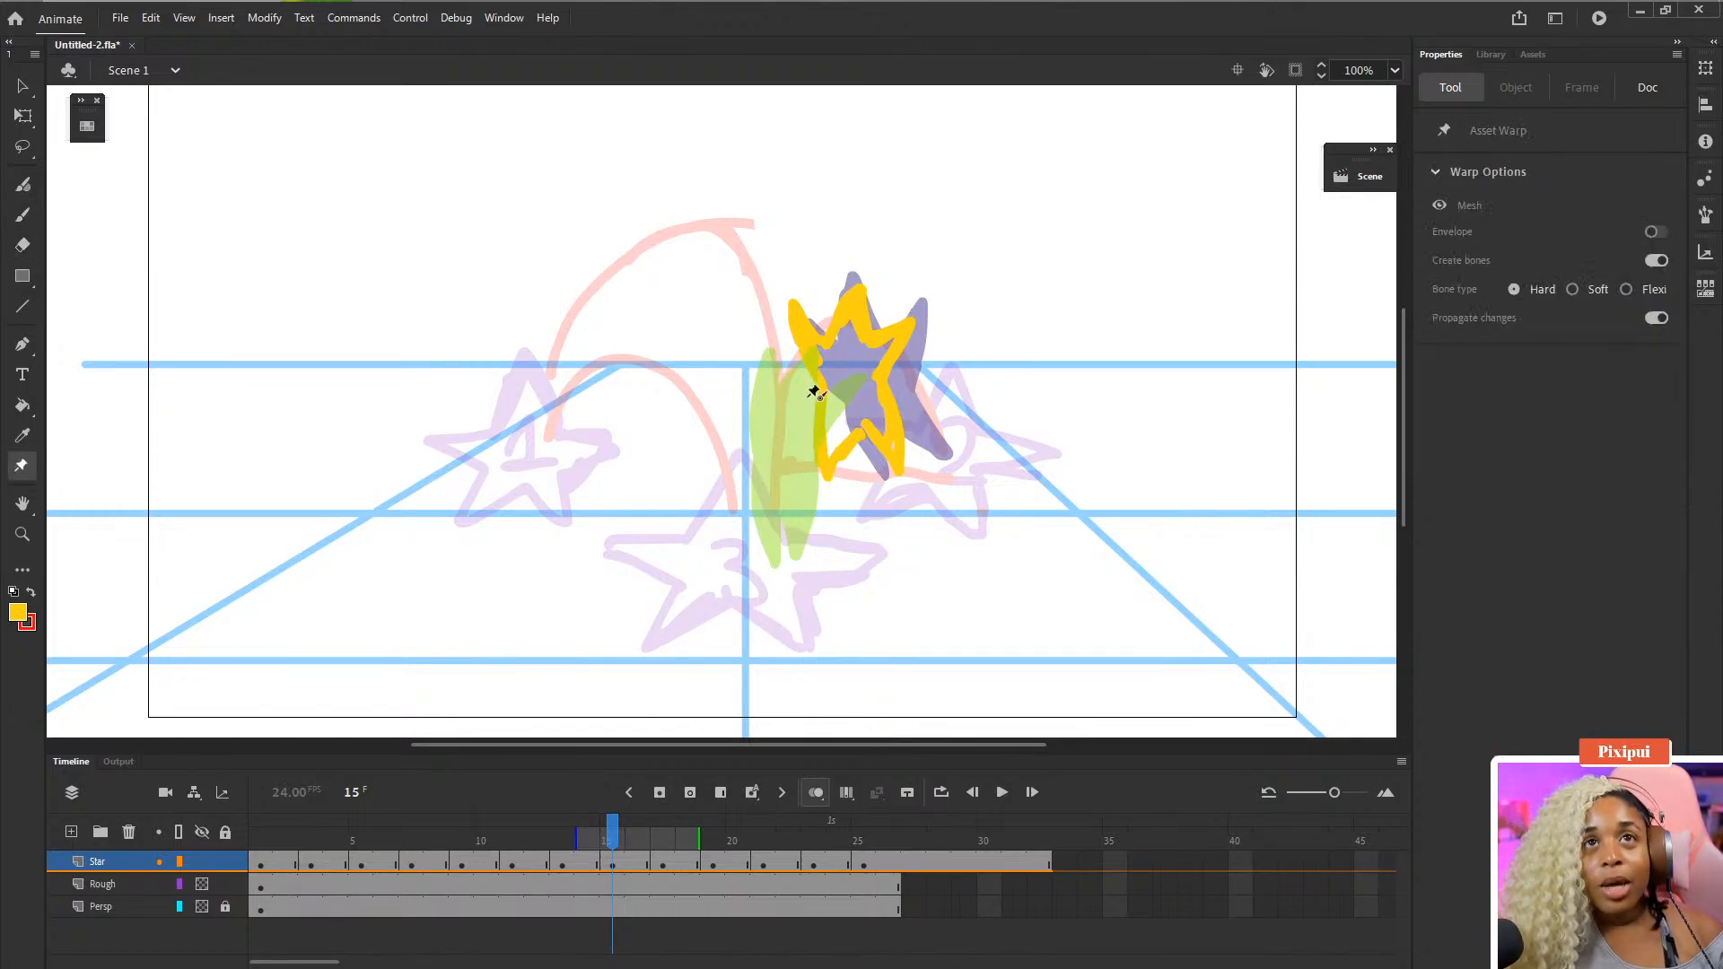
key("q")
left_click(784, 382)
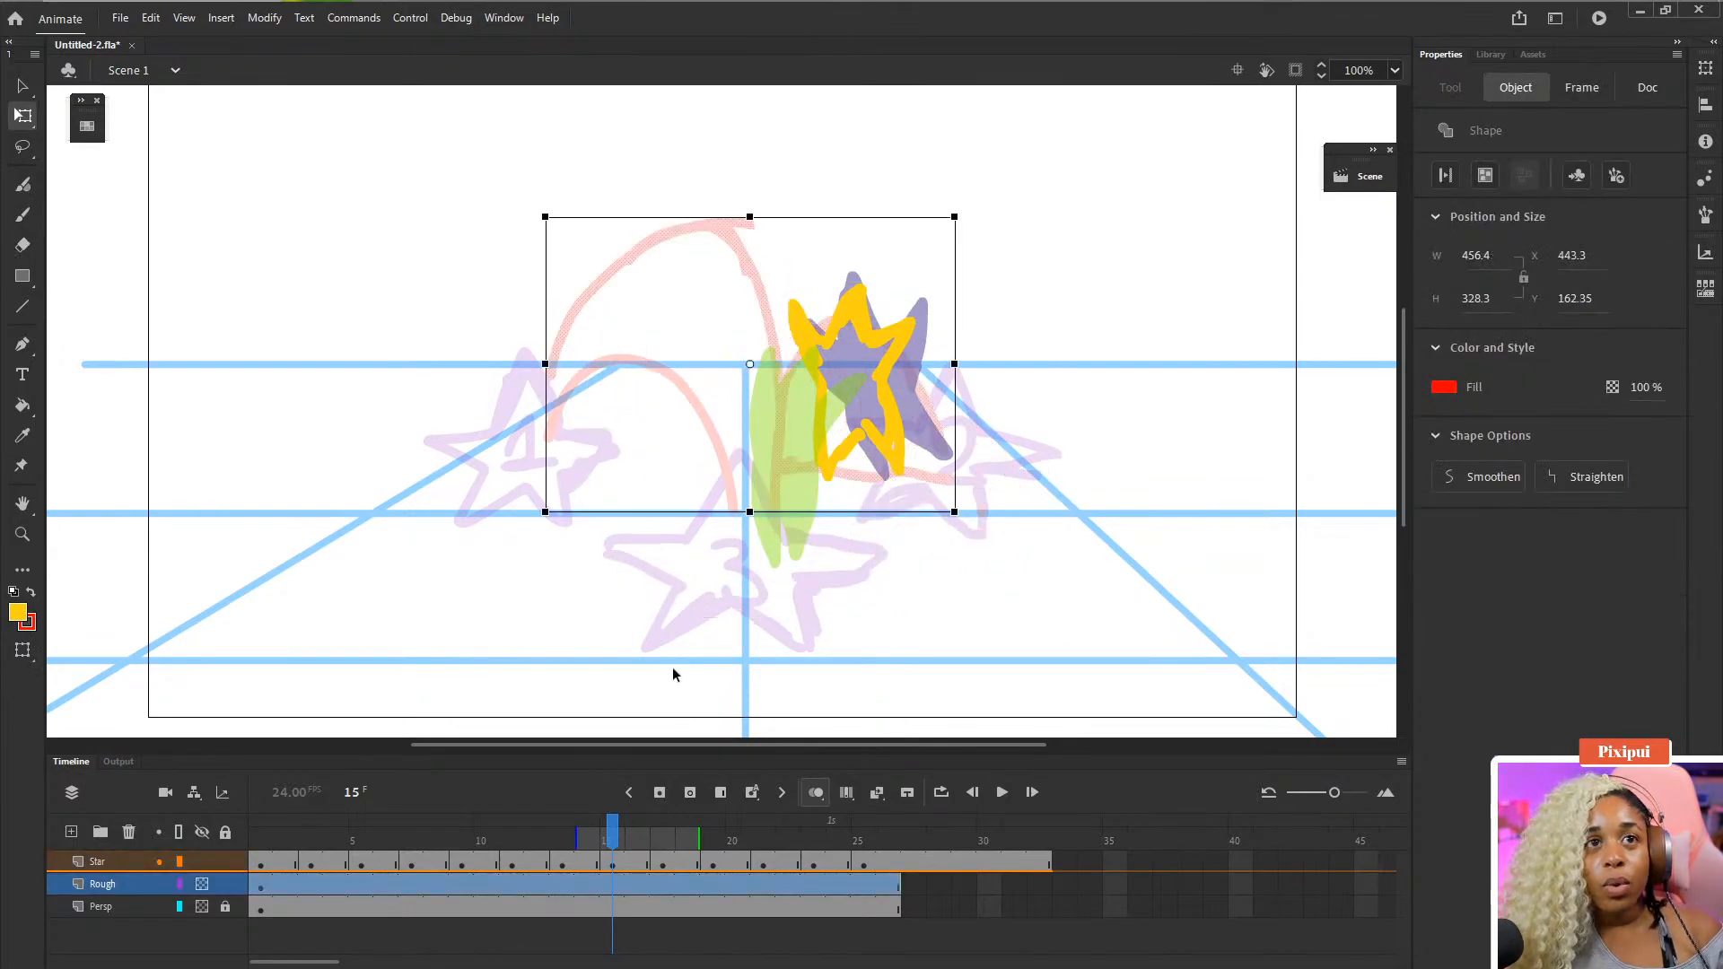
left_click(225, 884)
left_click_drag(748, 381, 983, 538)
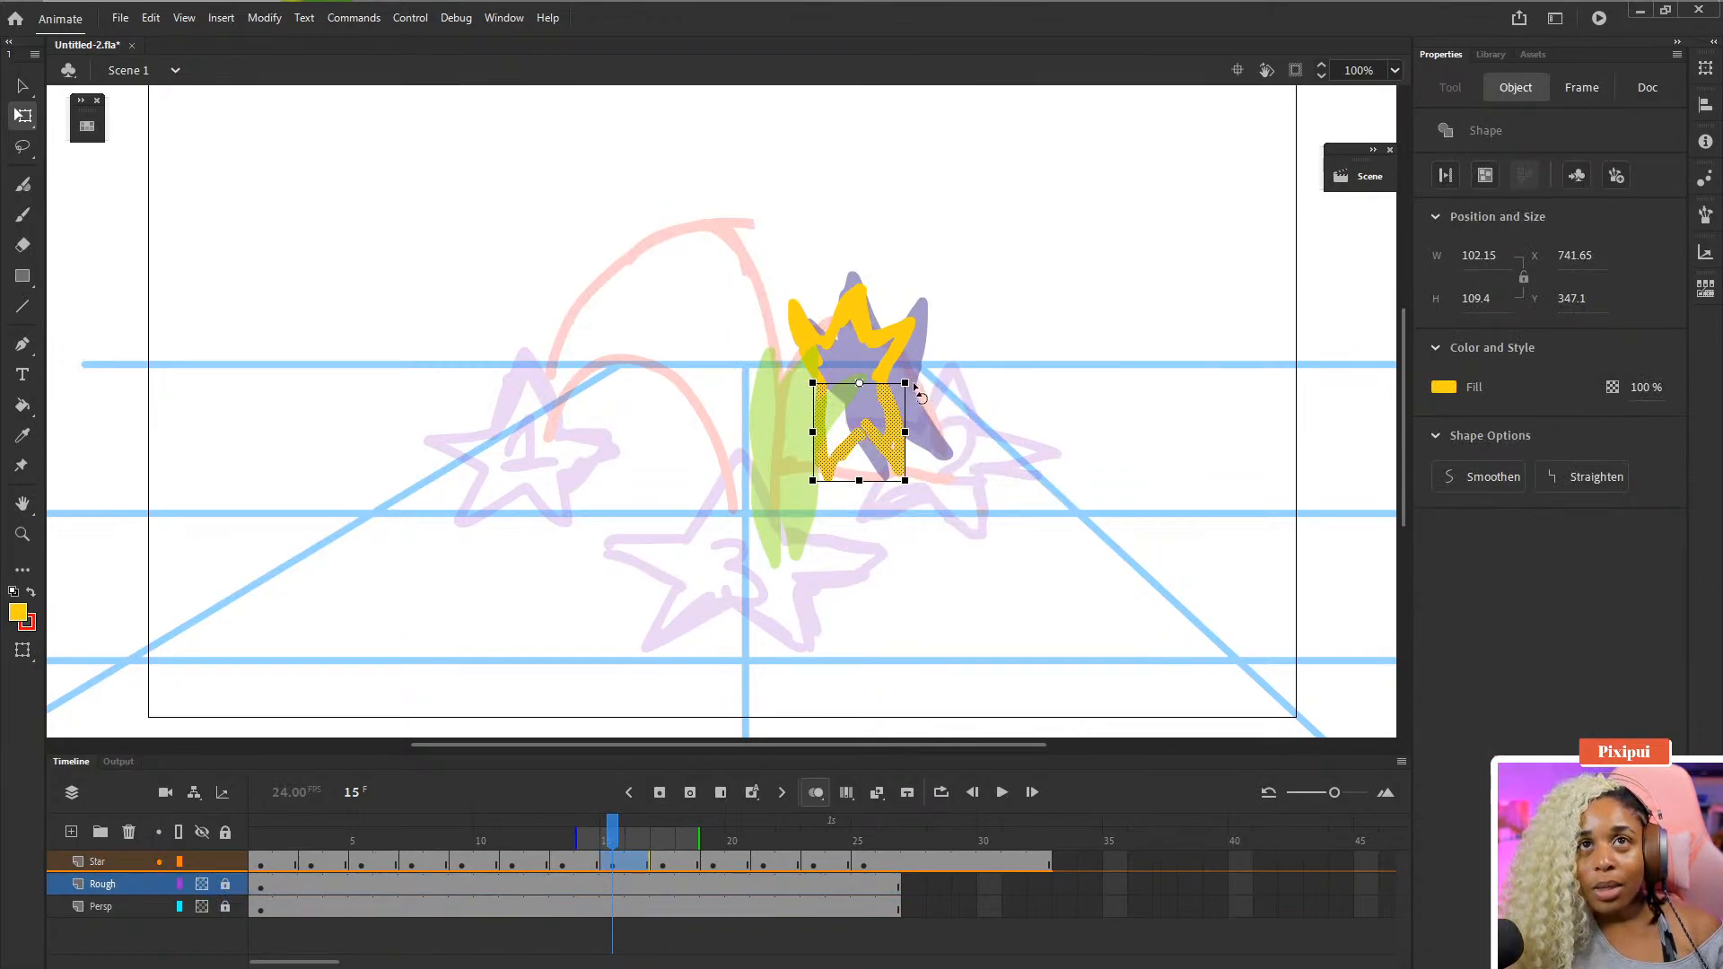
left_click_drag(915, 388, 939, 406)
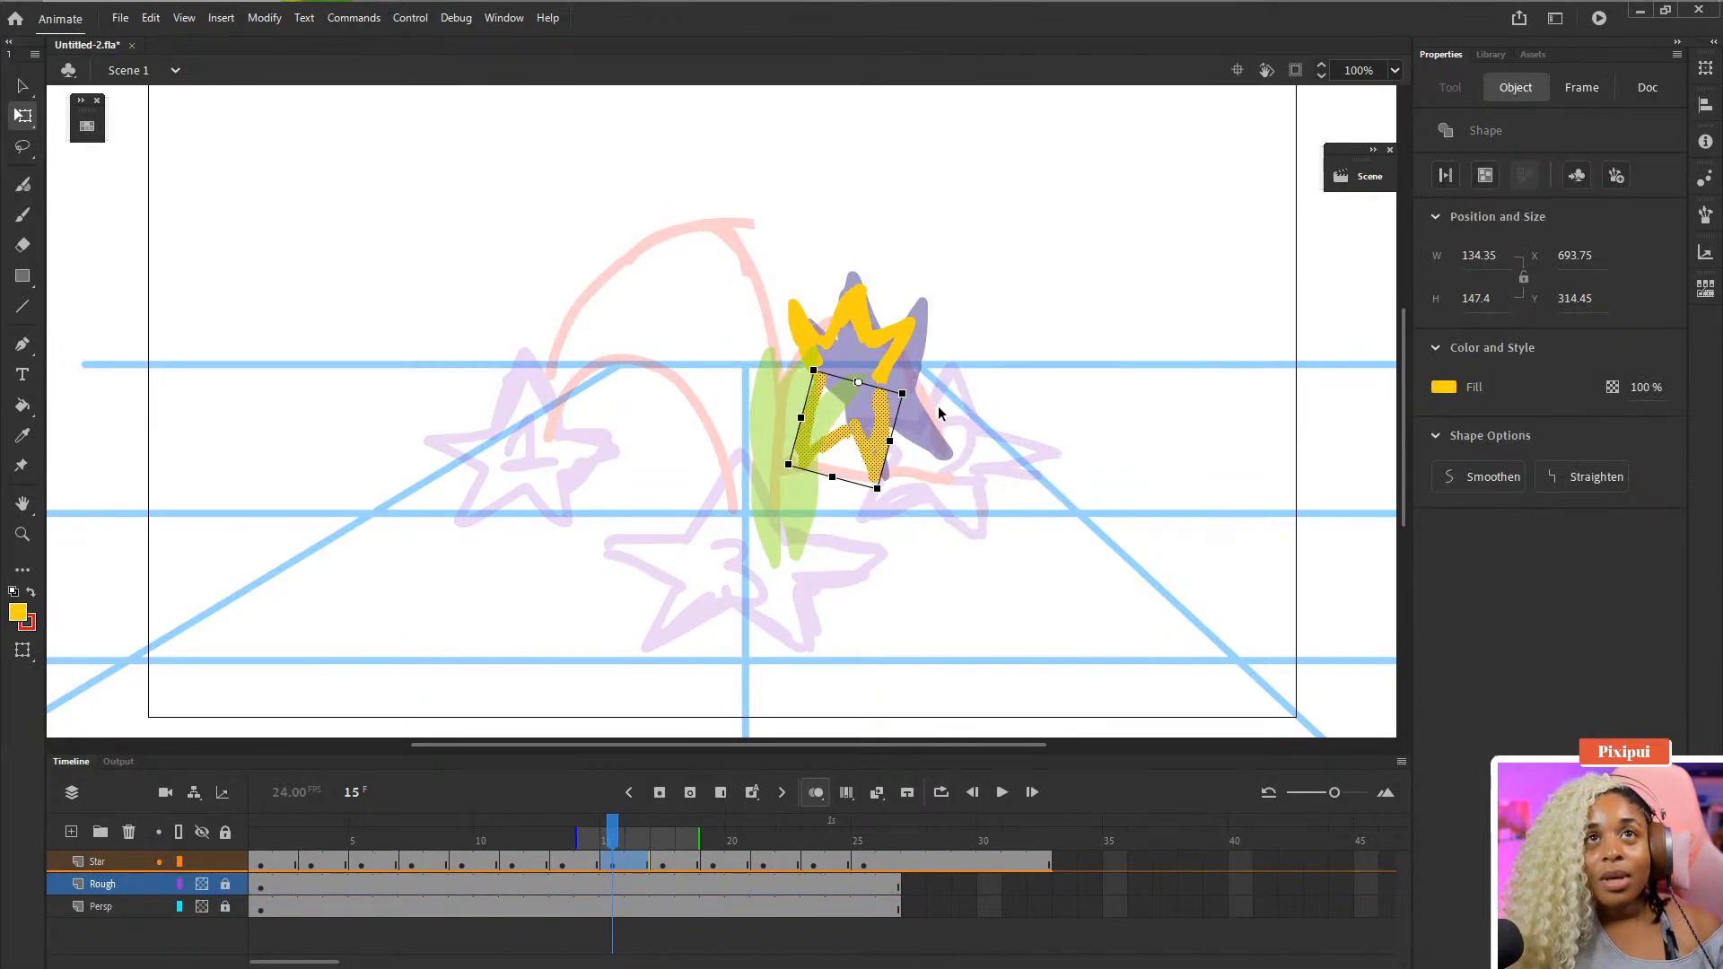
- Nudge the selected lower half of the star up and slightly right to rejoin the top points
key("Left")
key("Left")
key("Up")
key("Up")
key("Up")
key("Up")
key("Up")
key("Up")
key("Up")
key("Up")
key("Up")
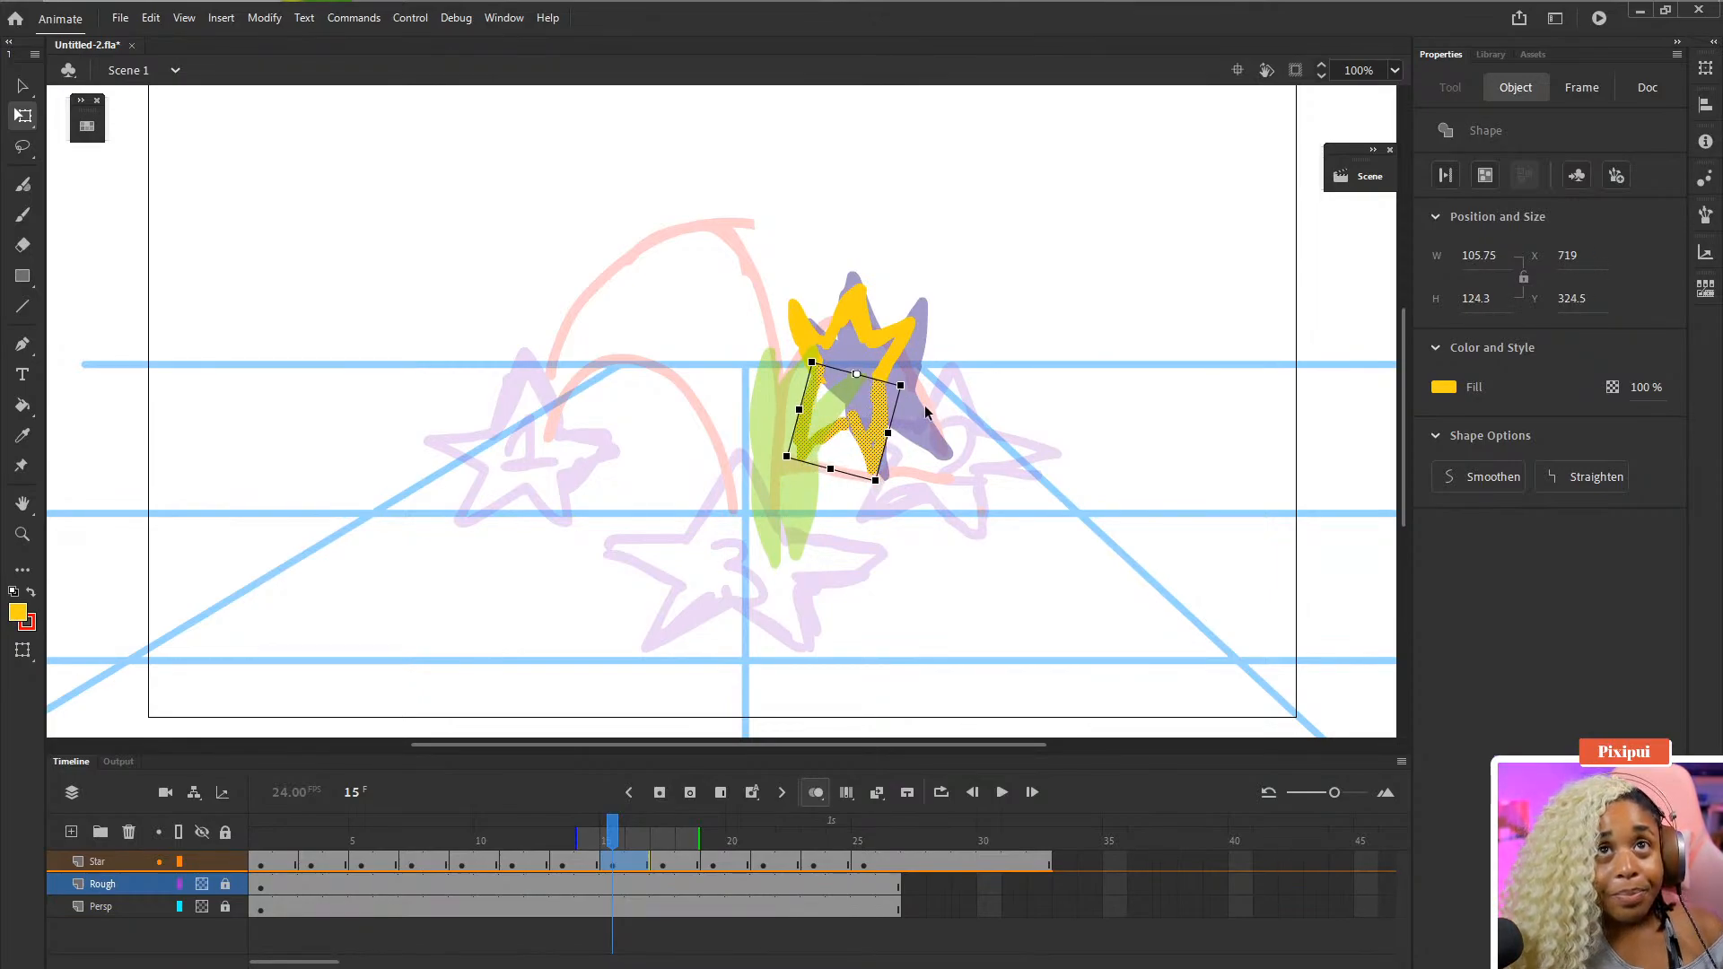
left_click_drag(919, 399, 922, 411)
key("Up")
key("Up")
key("Up")
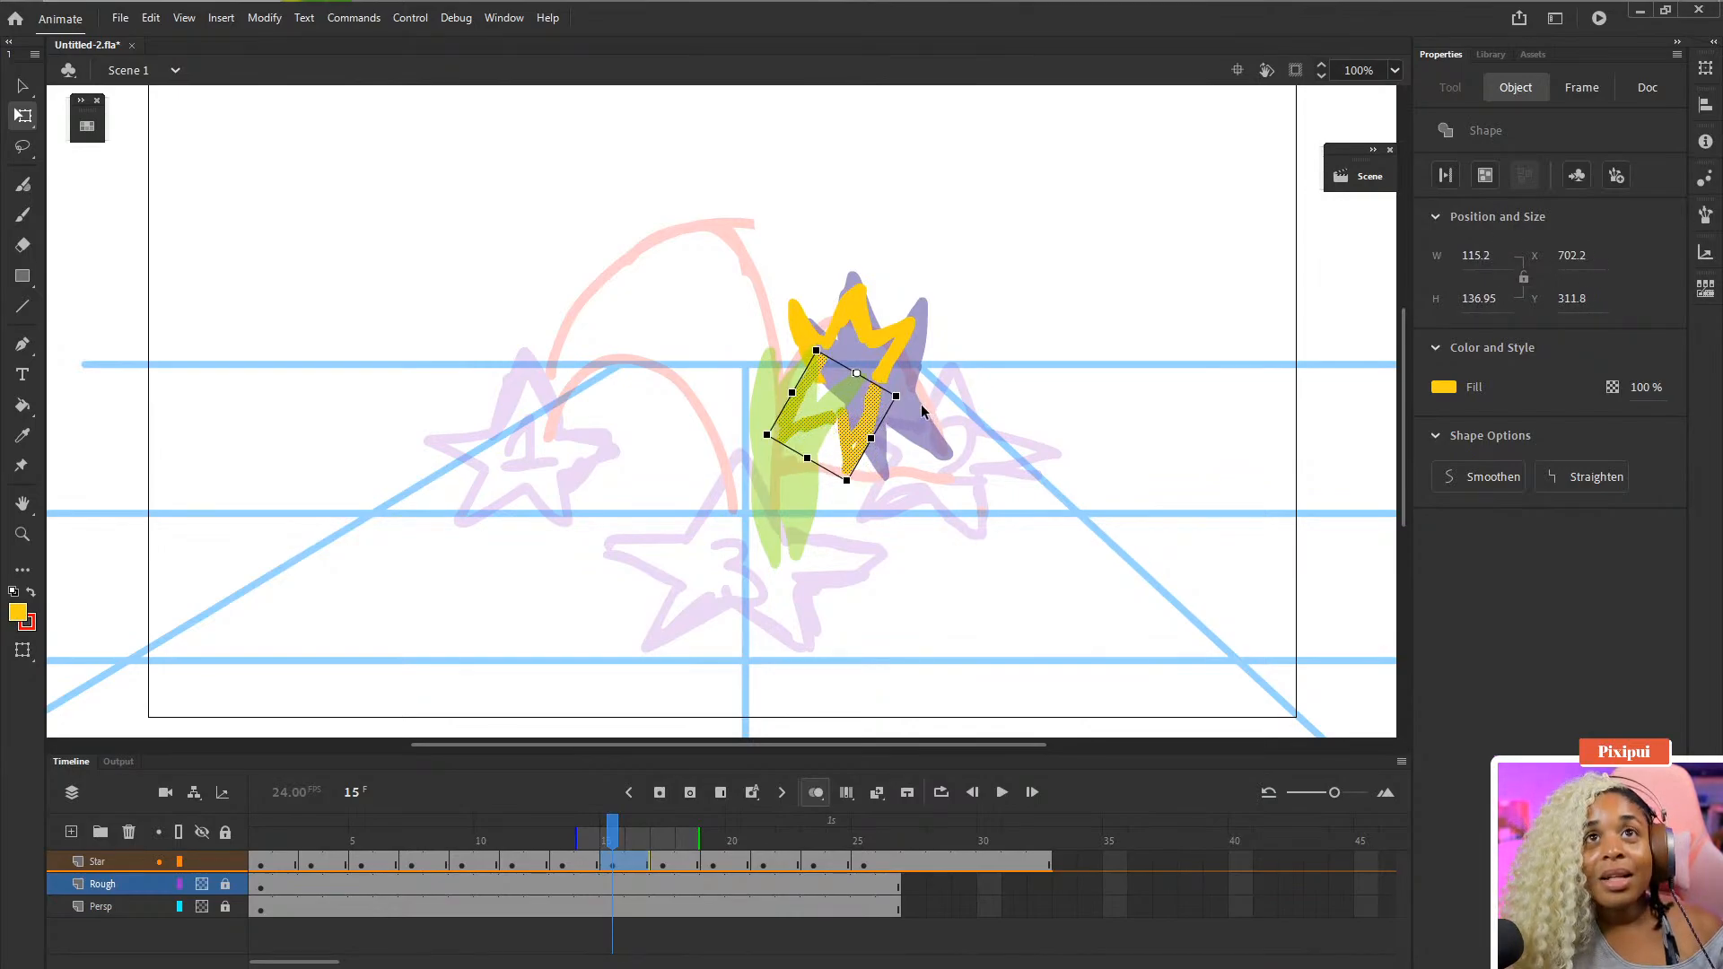
key("Right")
key("Right")
key("Right")
key("Right")
key("Right")
key("Right")
key("Up")
key("Up")
key("Up")
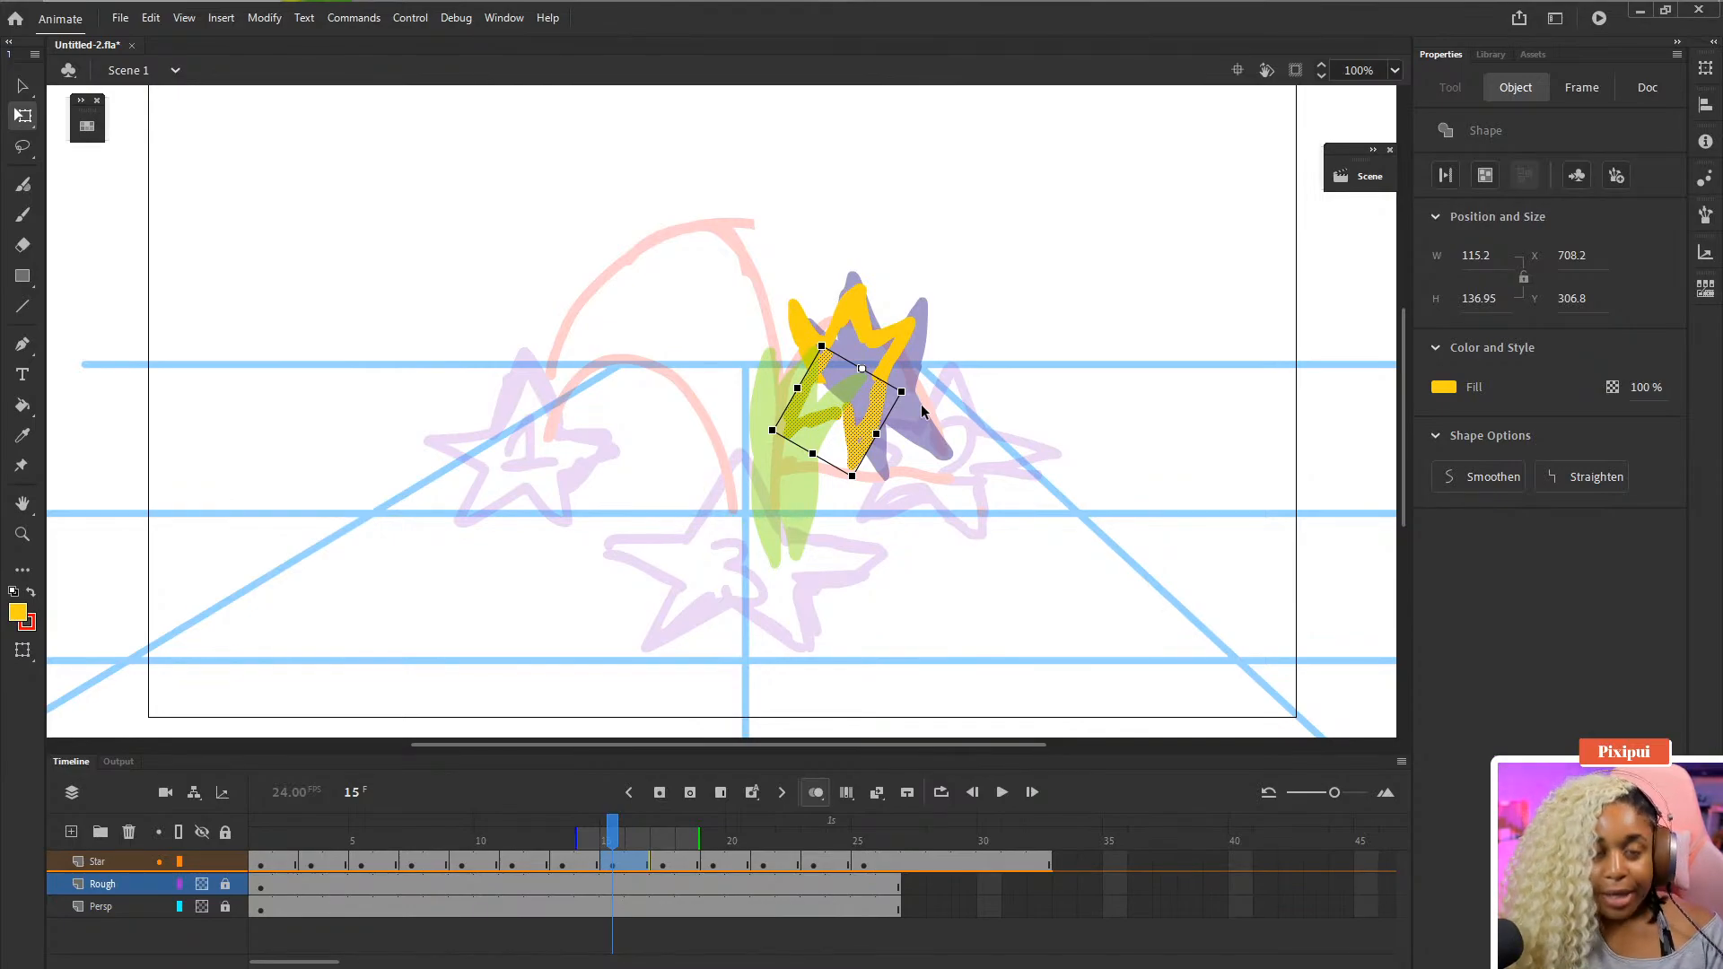
- Fill the new star outline on frame 15 with yellow using the Paint Bucket
key("k")
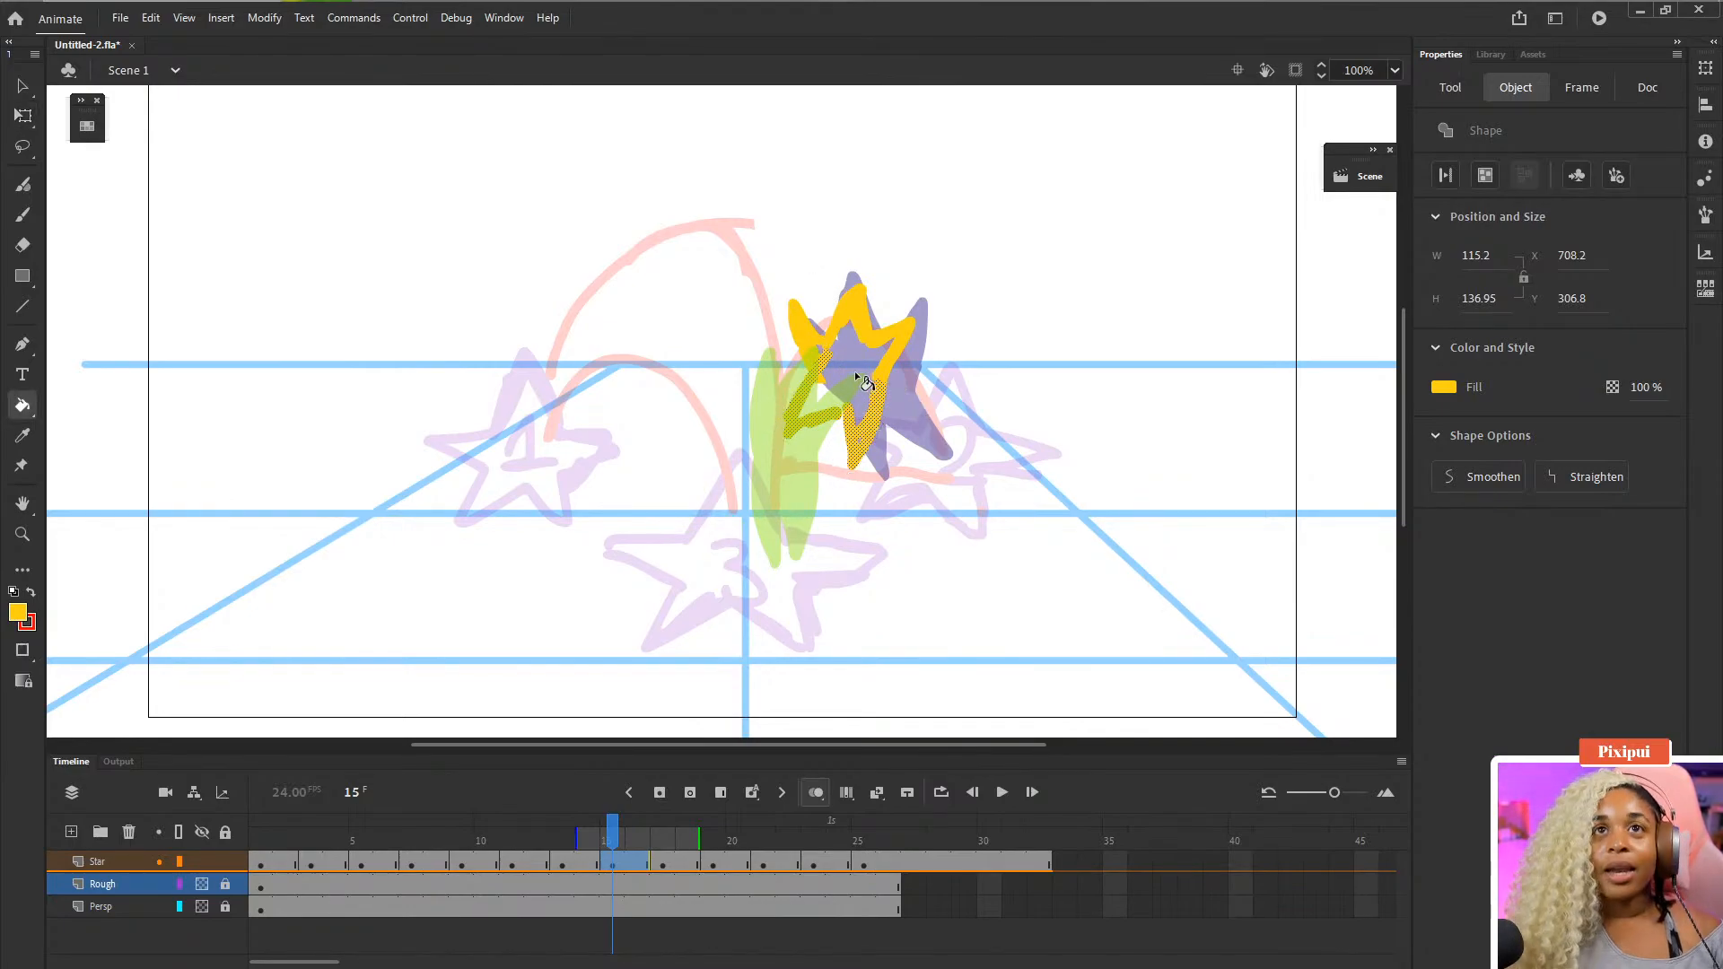
key("b")
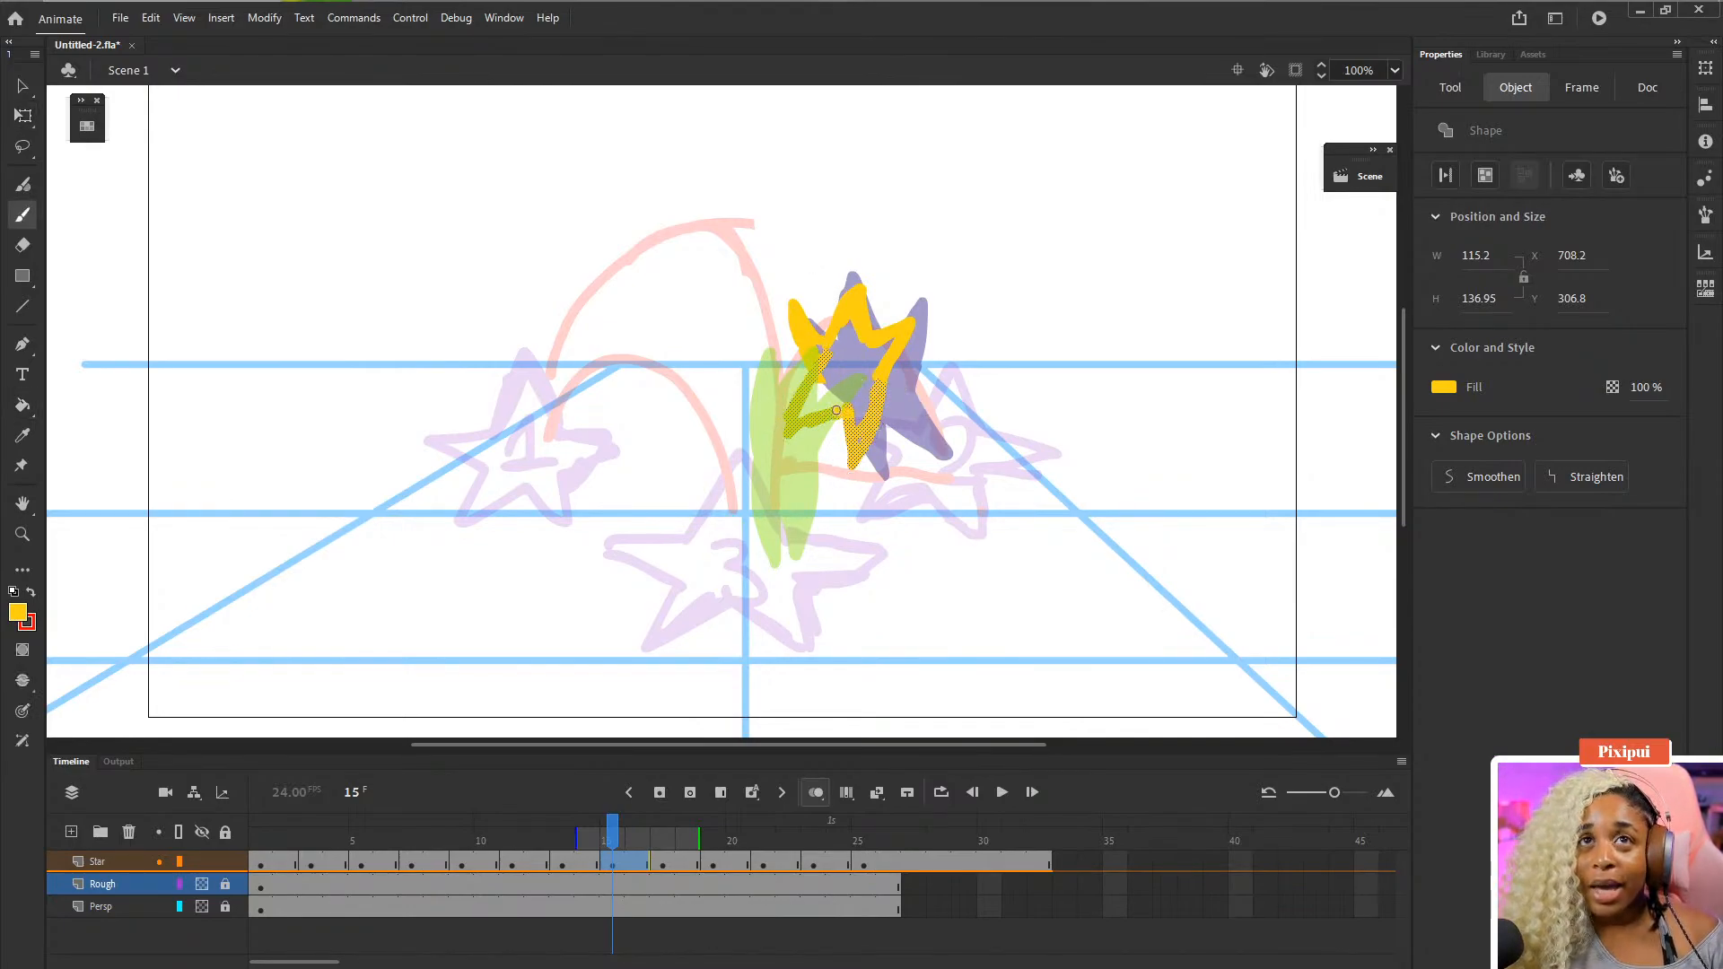
key("ctrl+shift+a")
key("k")
left_click(854, 374)
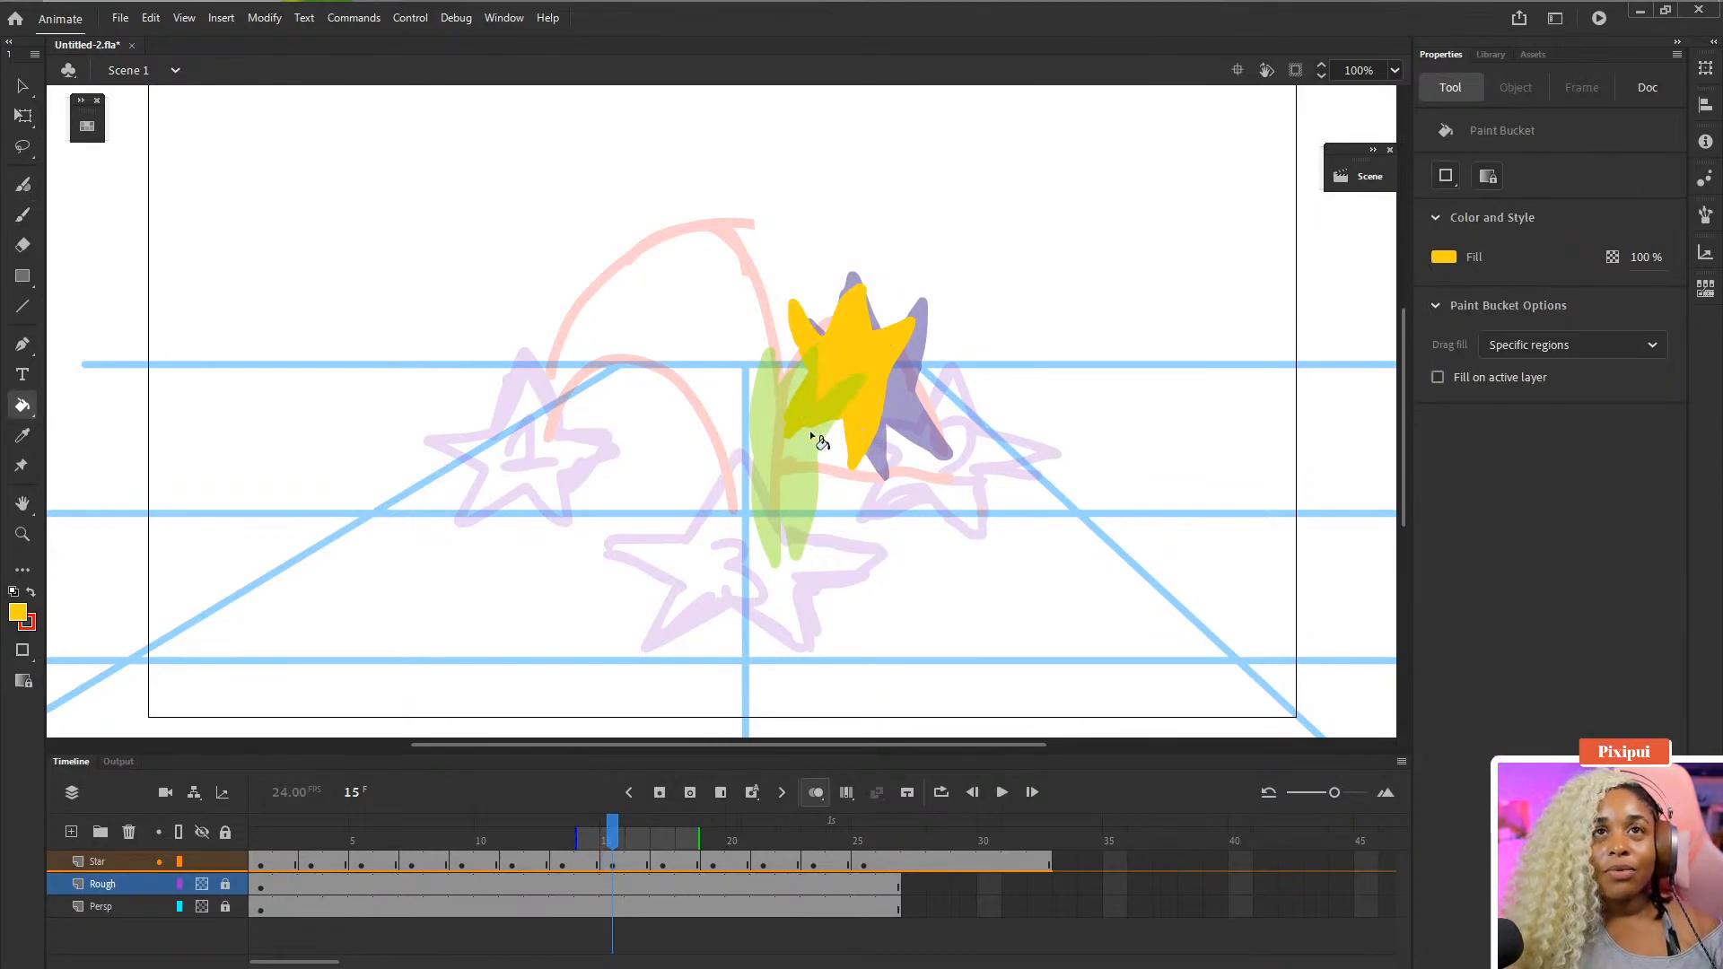
- Step forward and back through frames 15 to 23 to review the star's motion
key("period")
key("period")
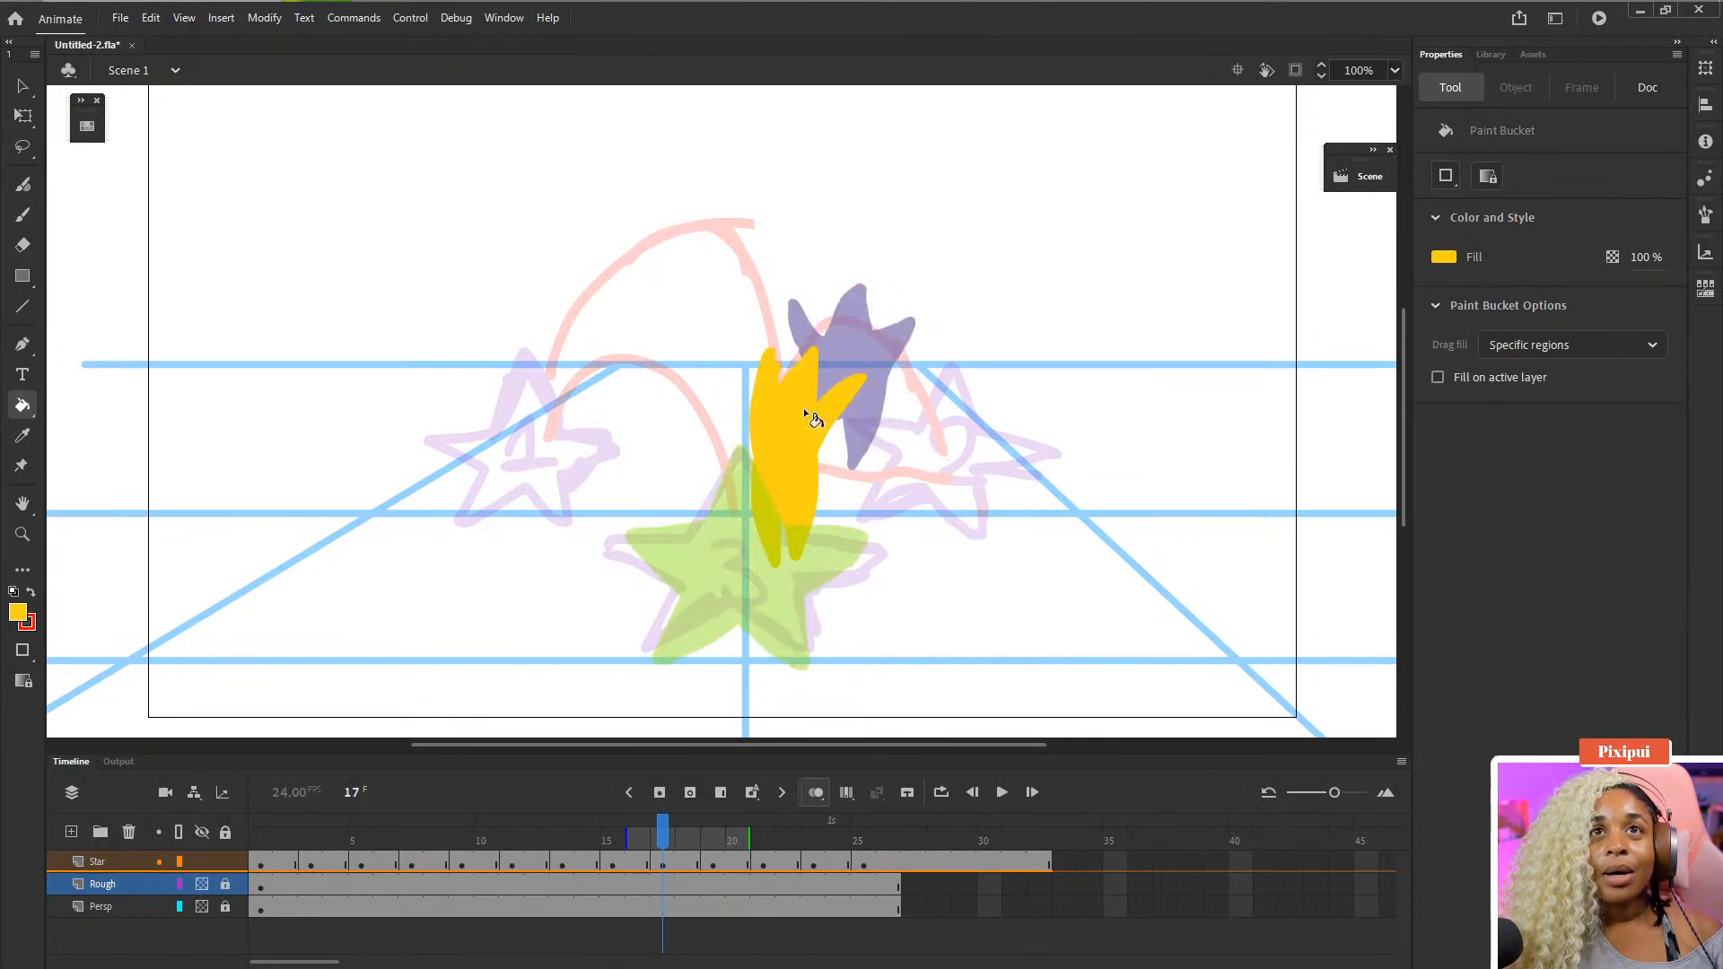
key("period")
key("period")
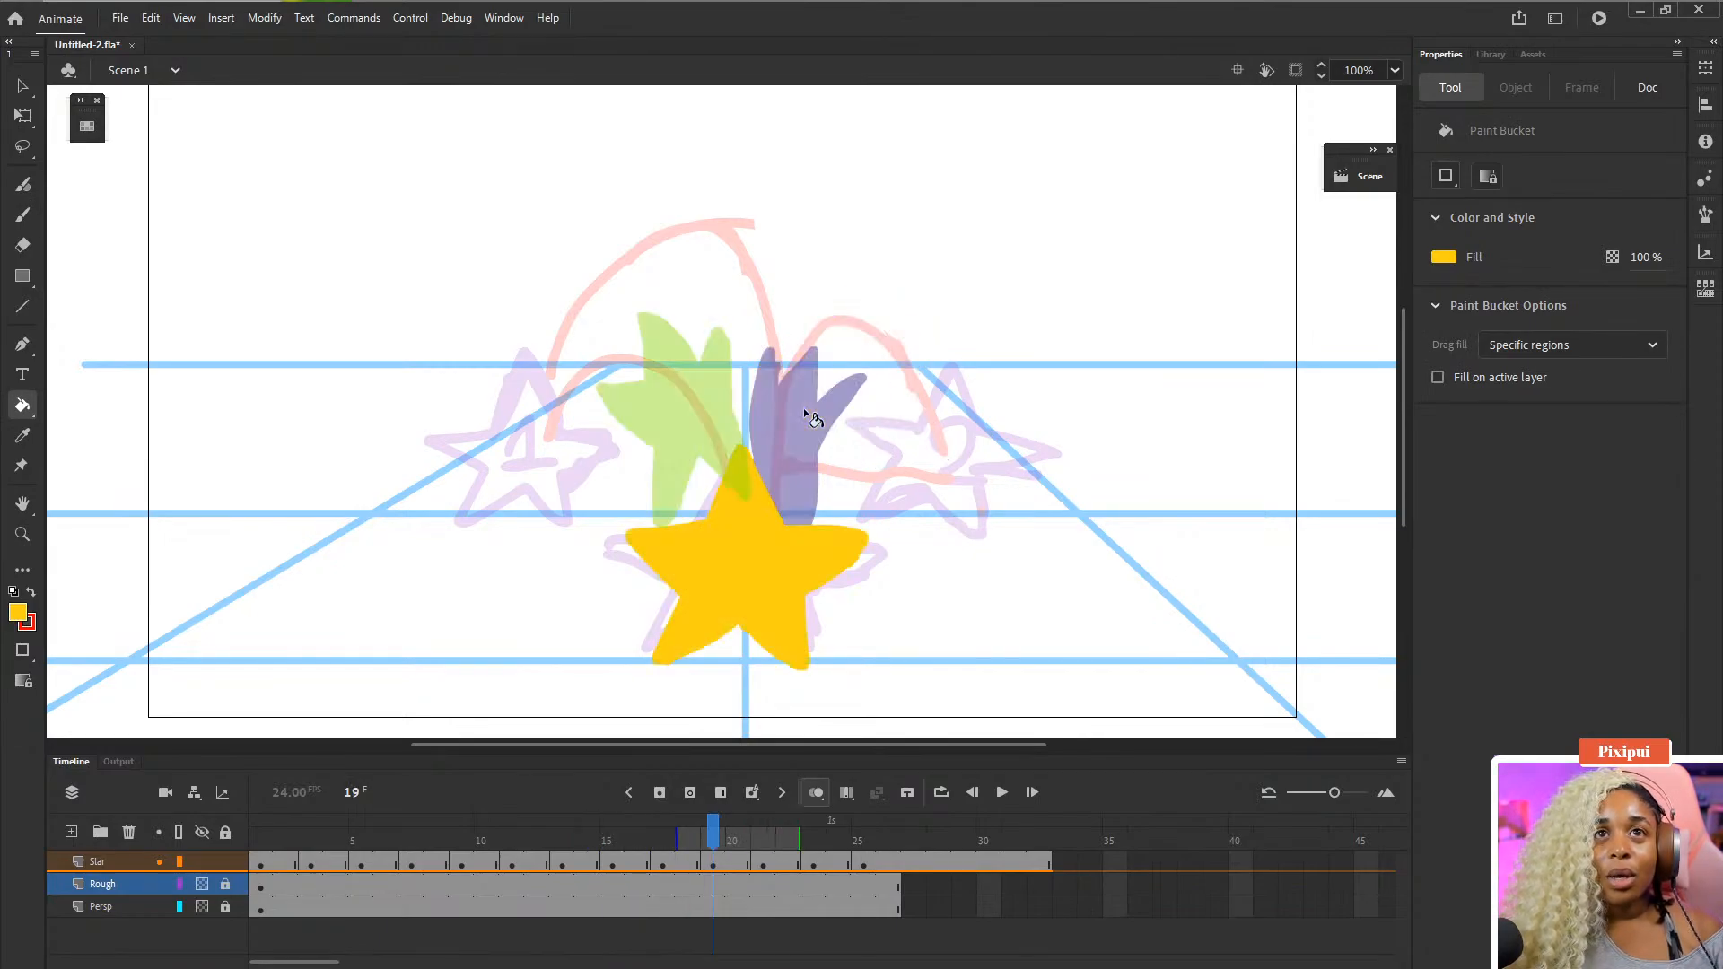
key("period")
key("period")
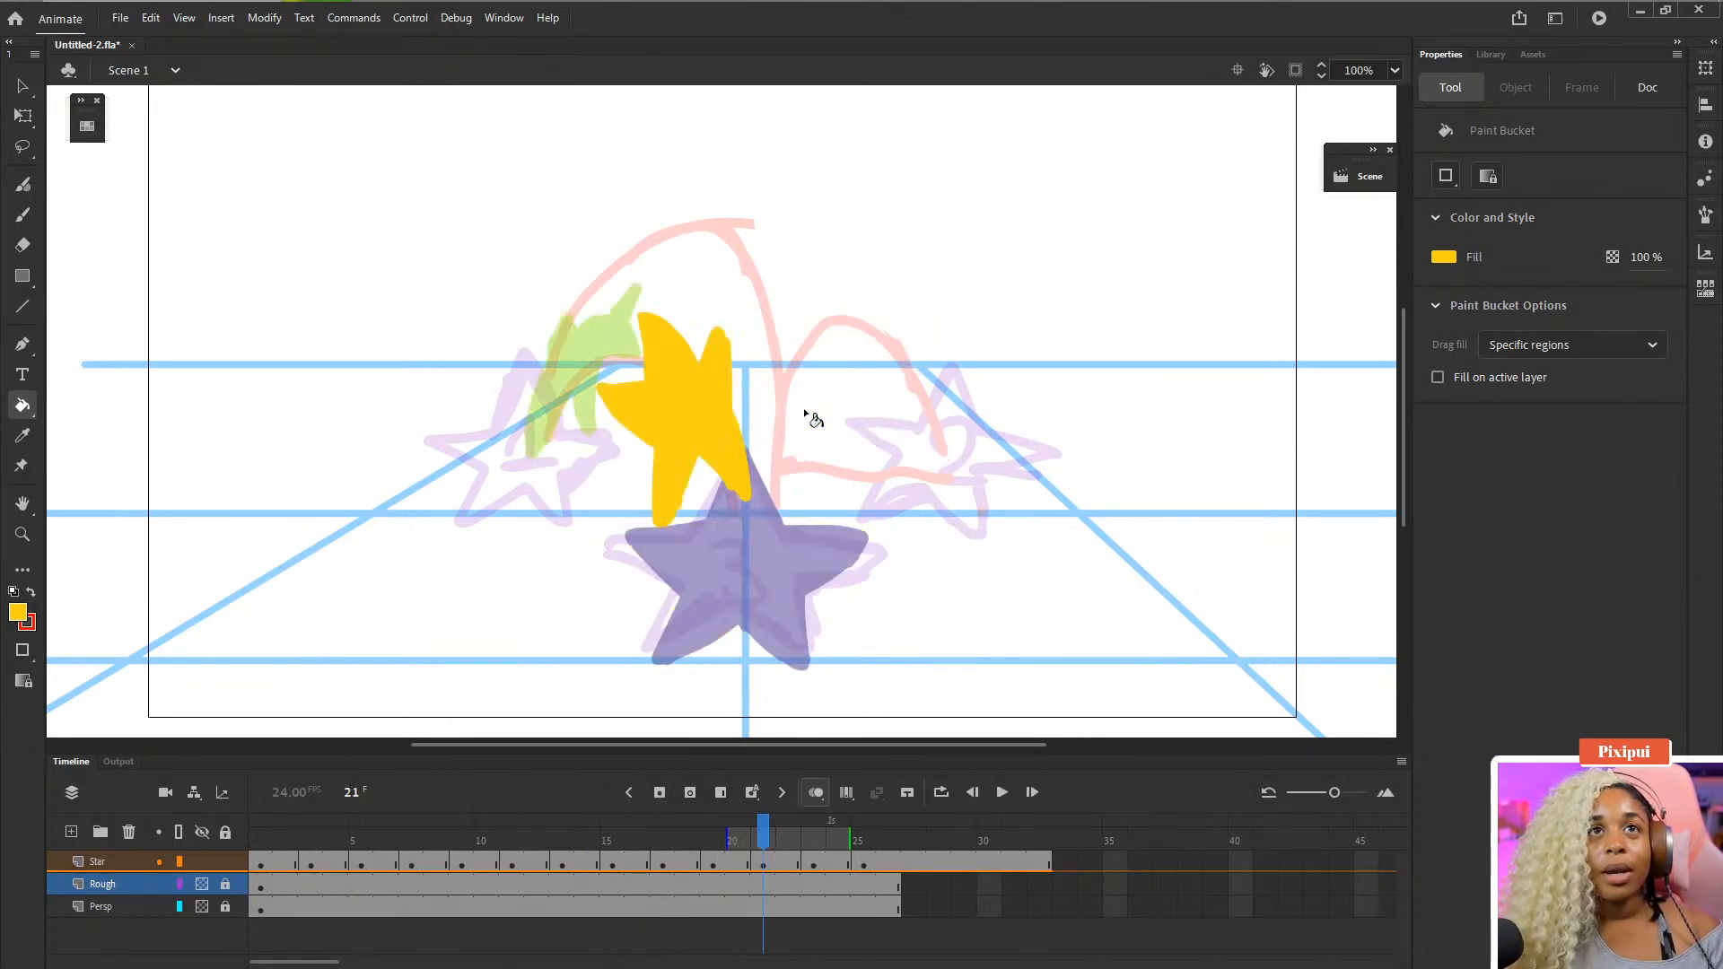
key("period")
key("period")
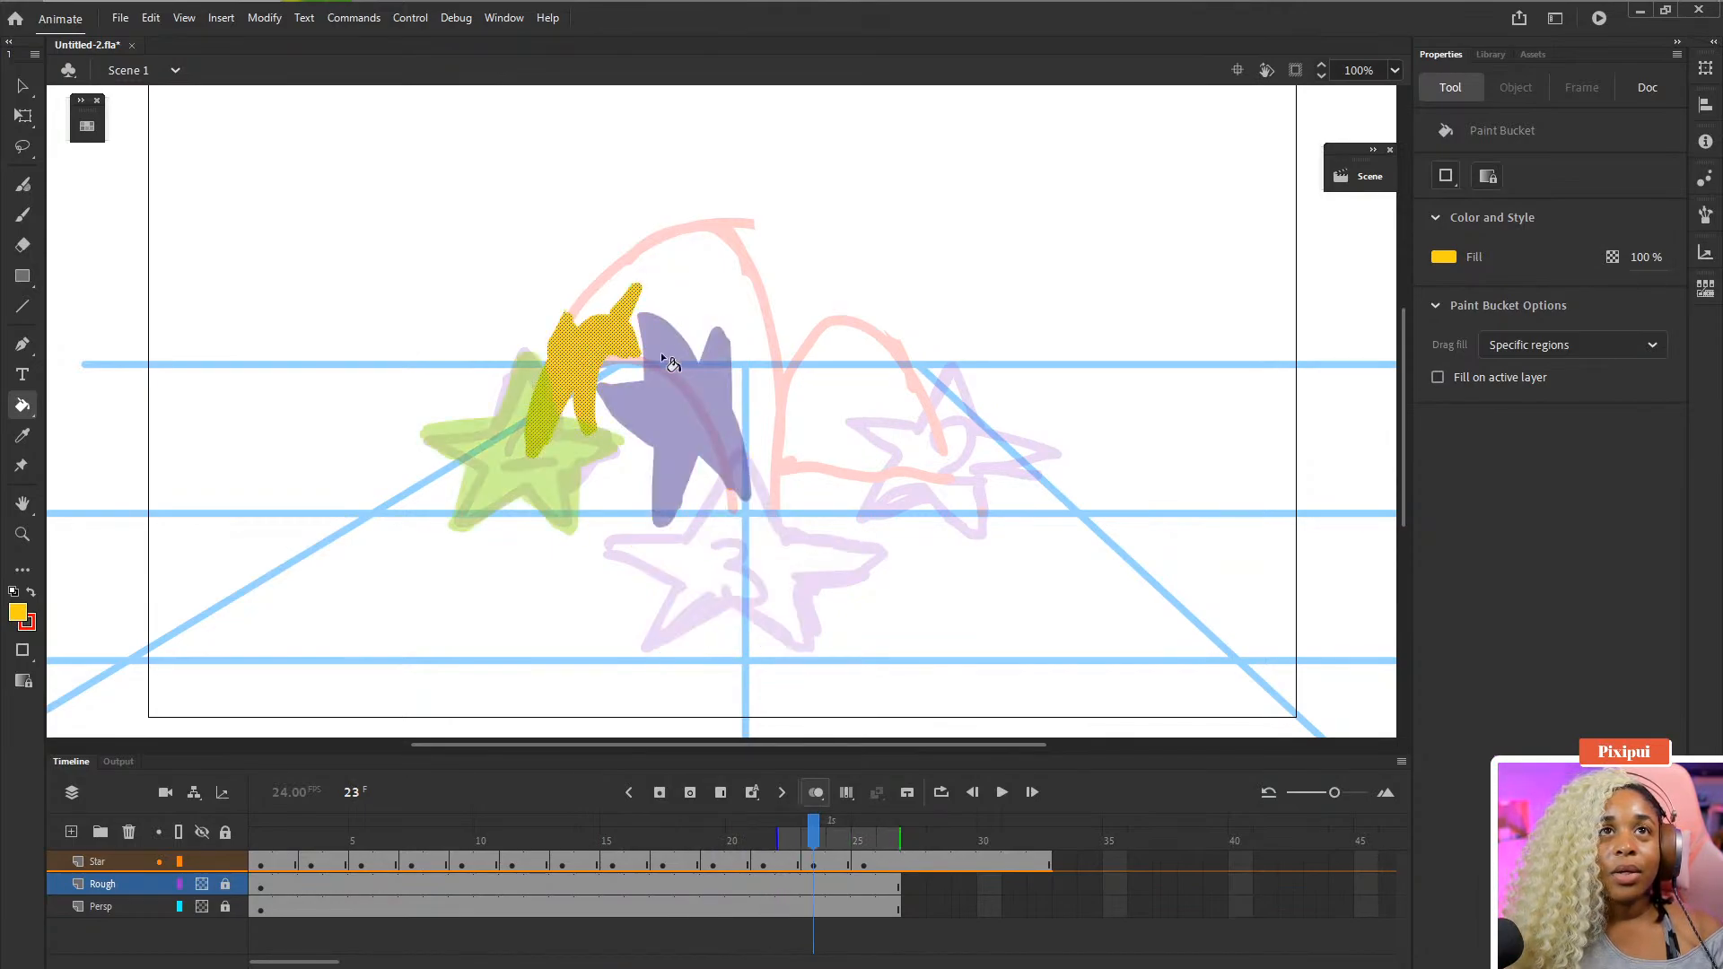
key("comma")
key("period")
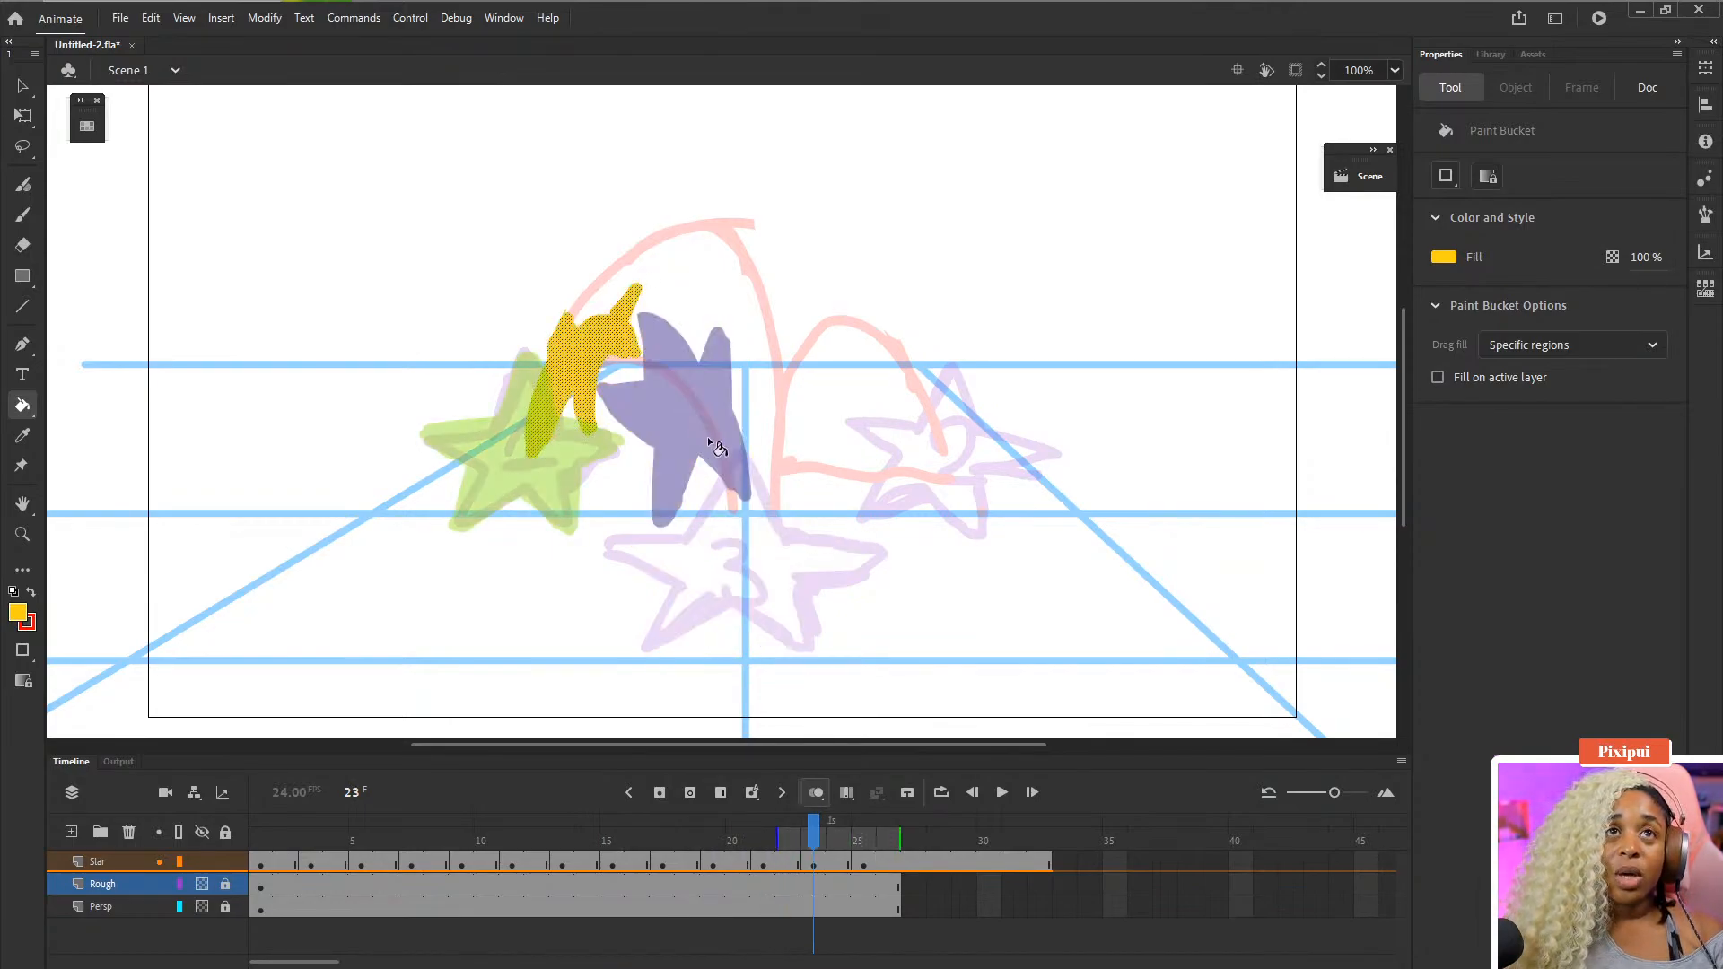
key("comma")
key("comma")
key("comma")
key("comma")
key("comma")
key("comma")
key("comma")
key("comma")
key("comma")
key("comma")
key("comma")
key("comma")
key("comma")
key("comma")
key("comma")
key("comma")
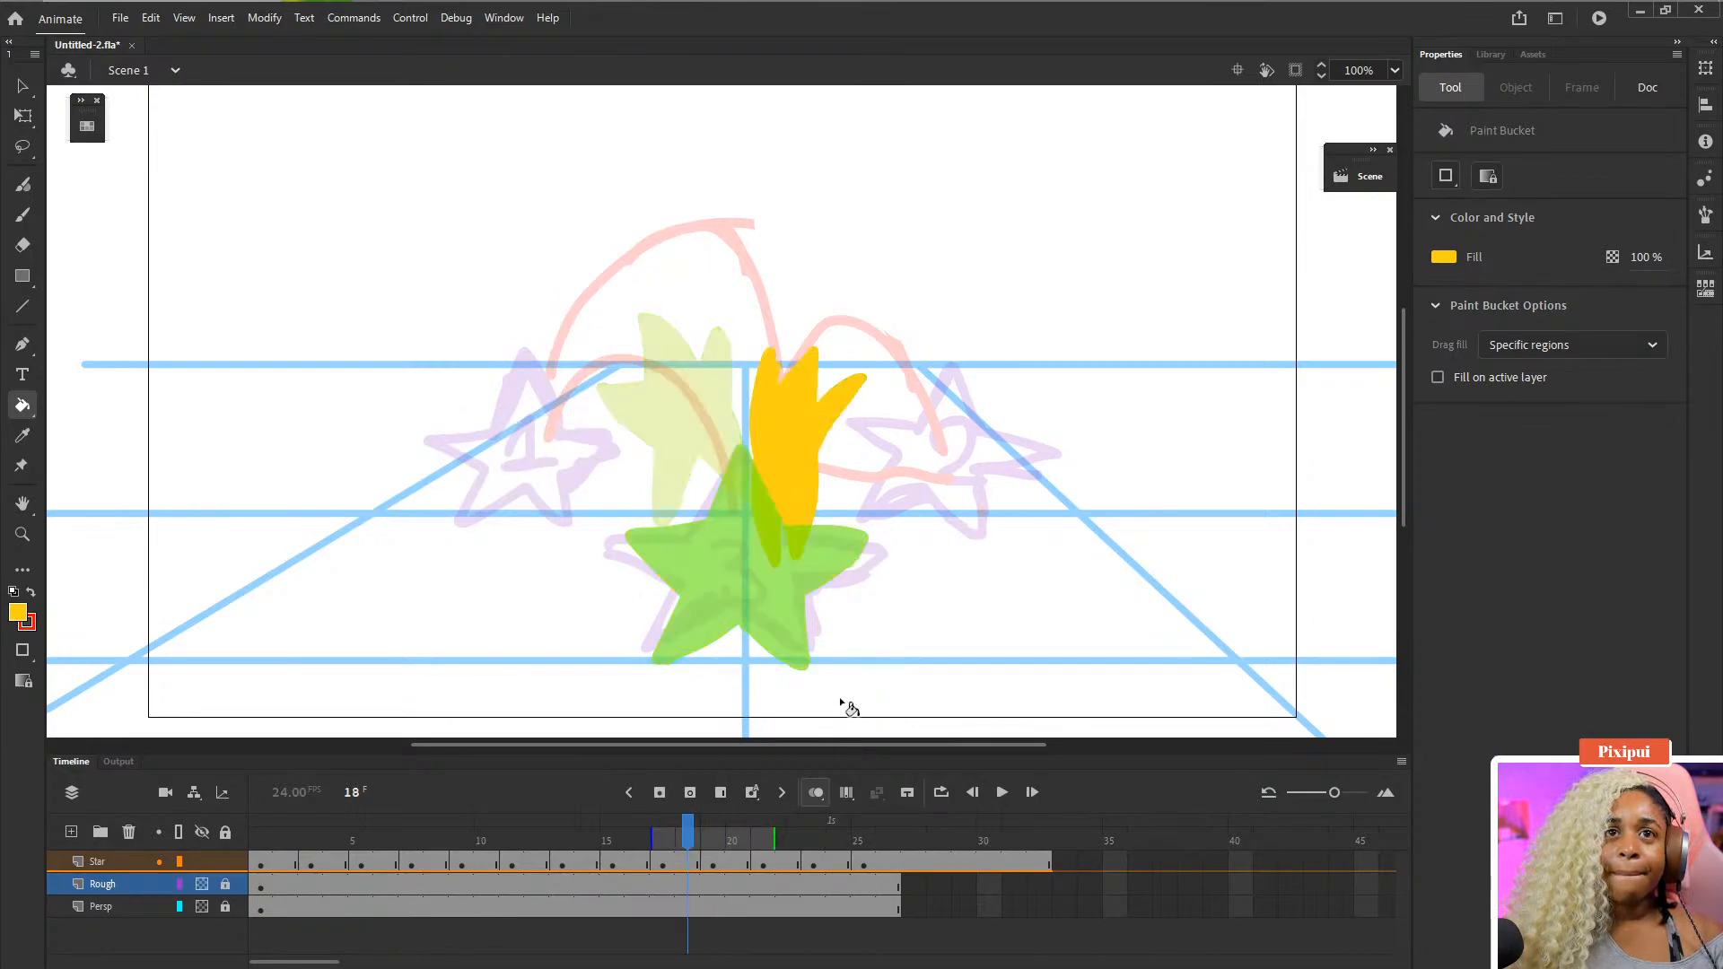
key("comma")
key("comma")
key("comma")
- Extend the Rough and Persp layers with three extra frames to match the Star layer's length
left_click_drag(878, 890, 877, 902)
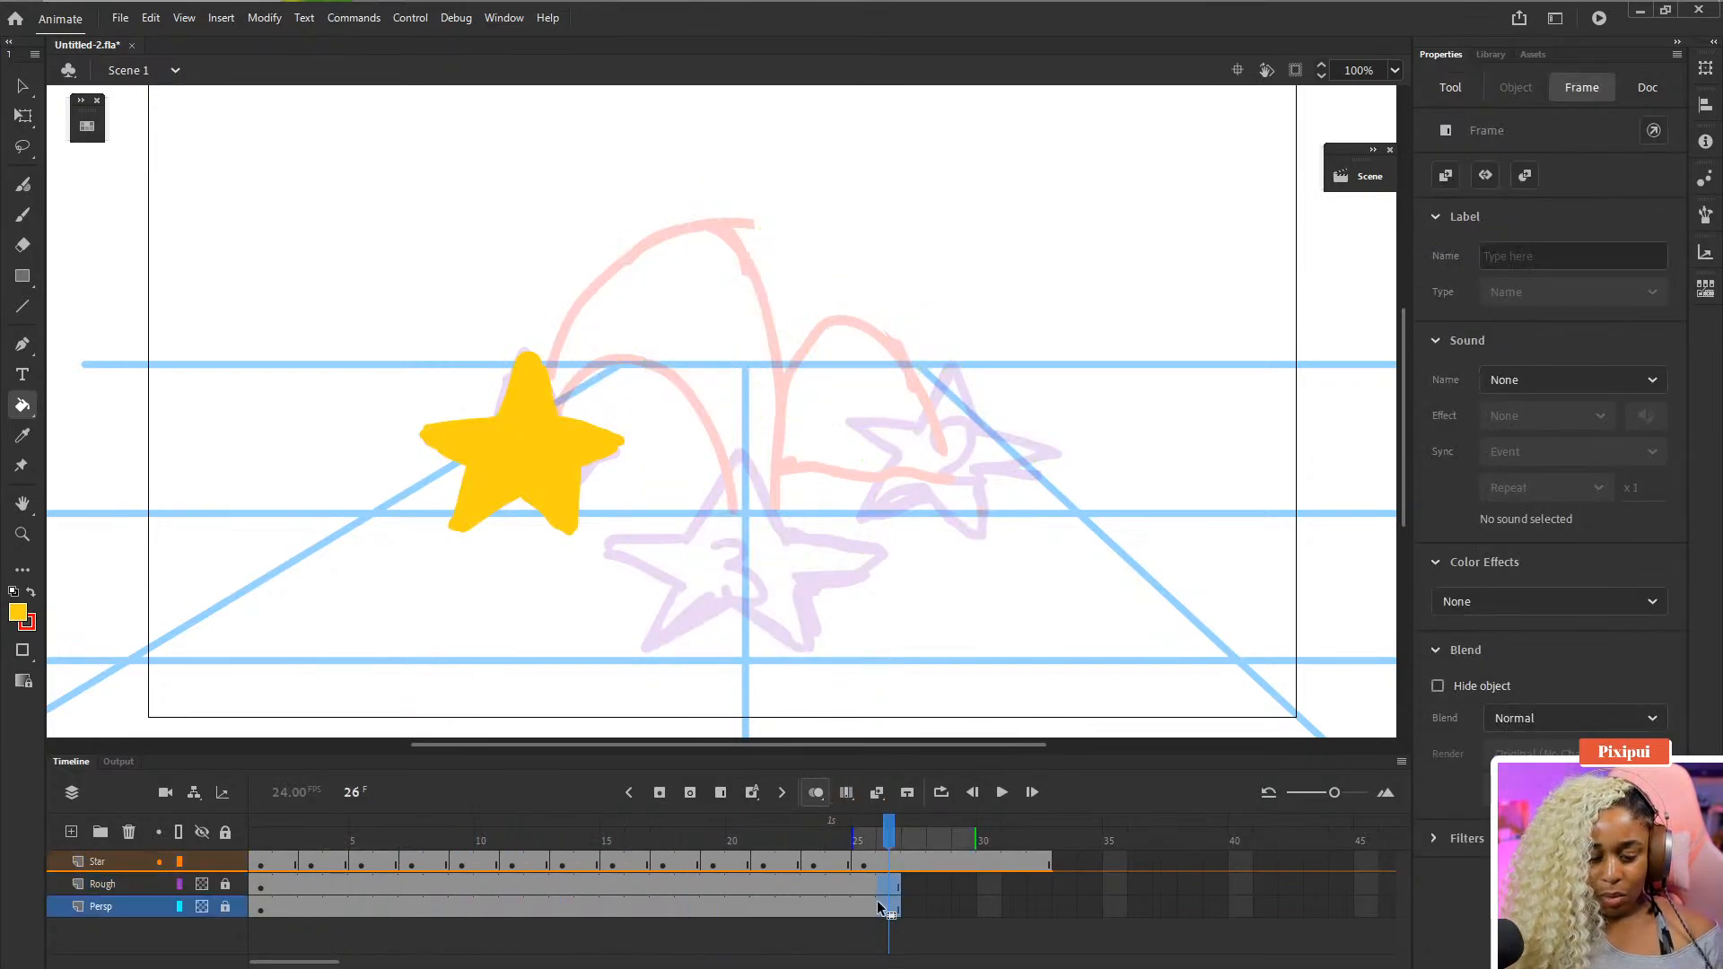
key("F5")
key("F5")
key("F5")
key("F5")
key("F5")
key("F5")
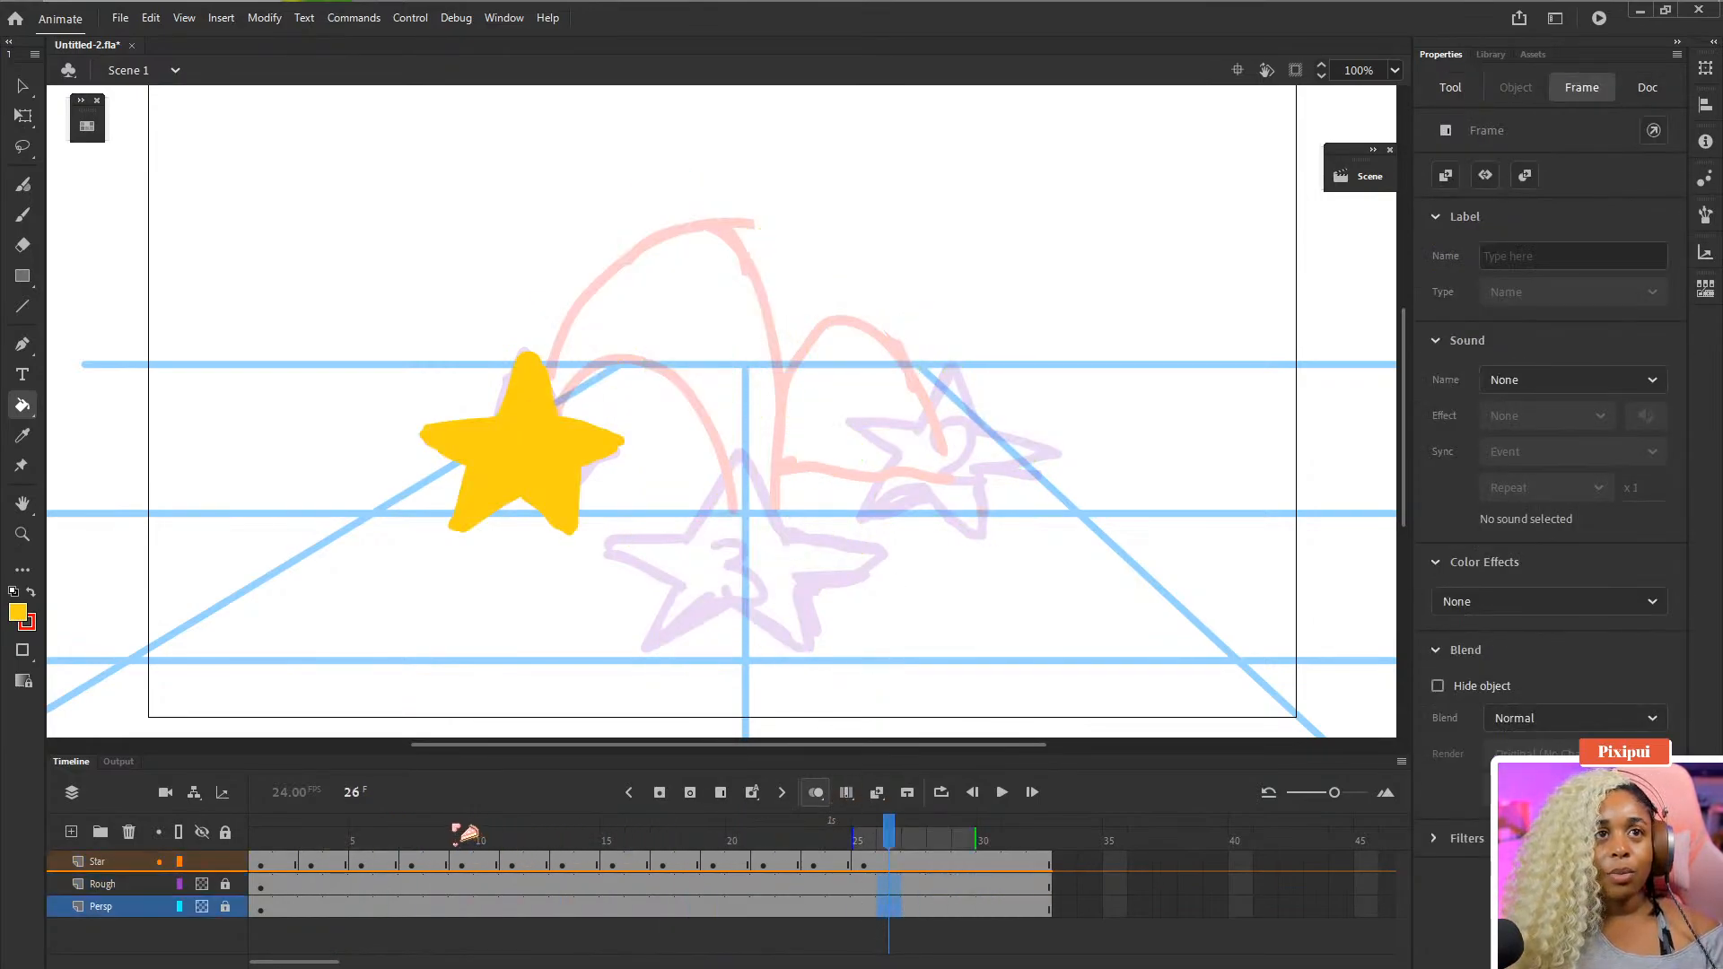
- Play the animation from the first frame and step around frames 24 to 26 to review it
key("shift+comma")
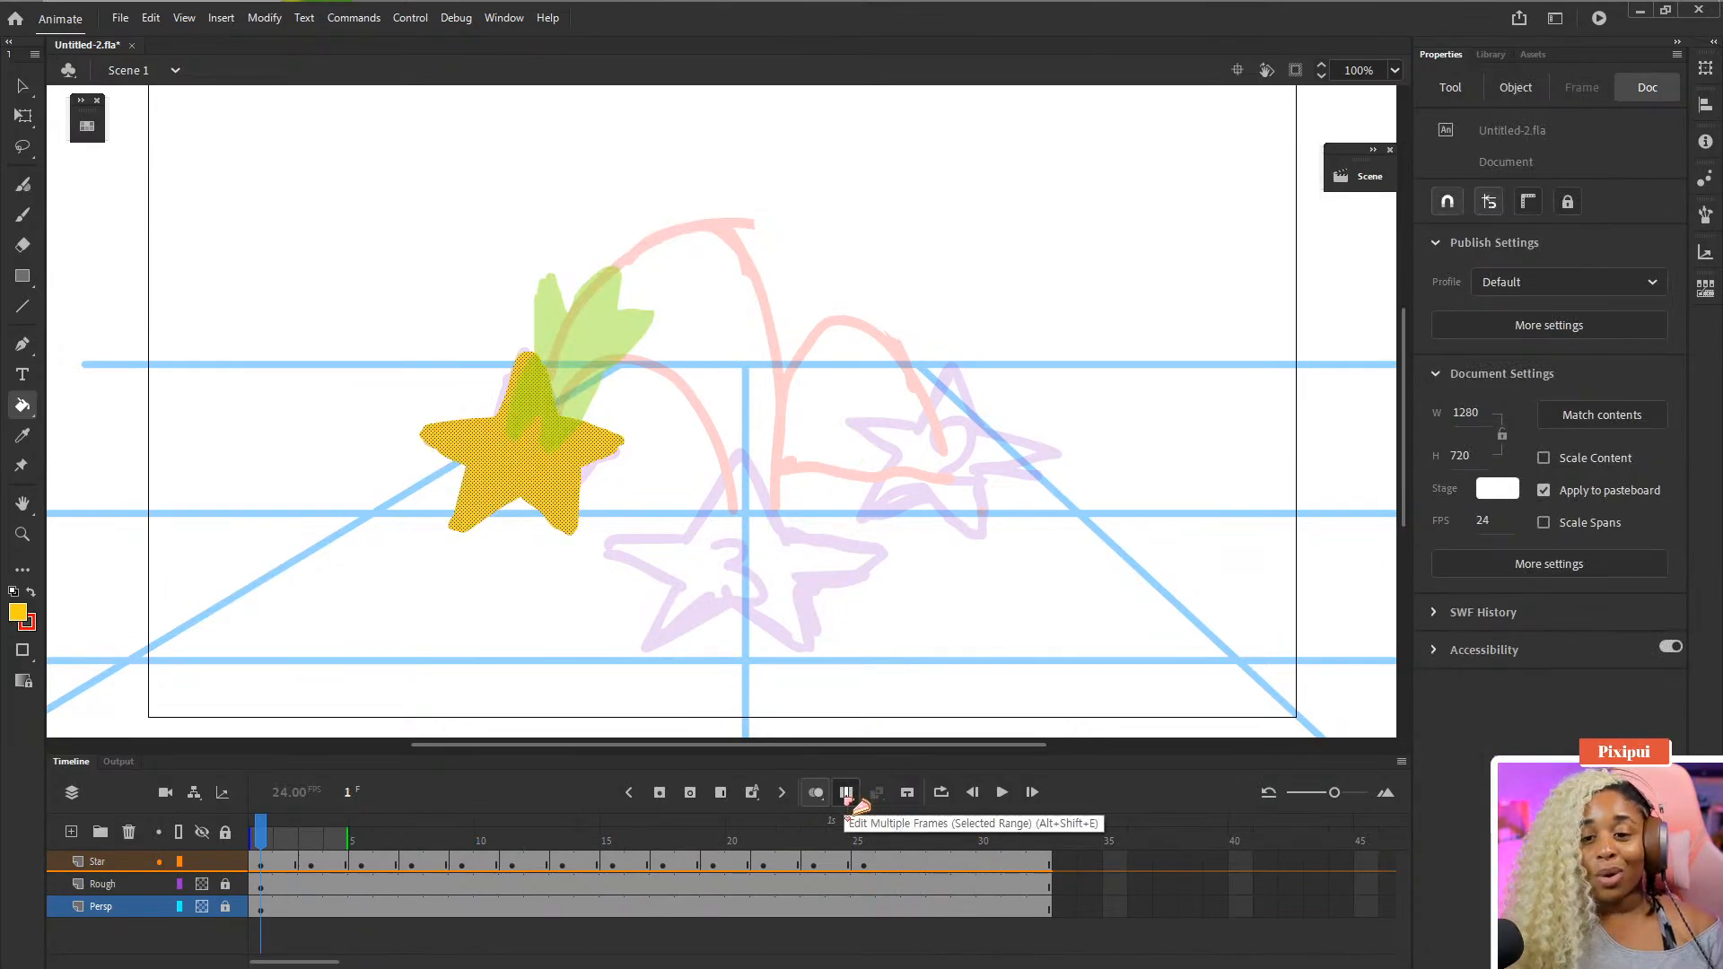
key("Return")
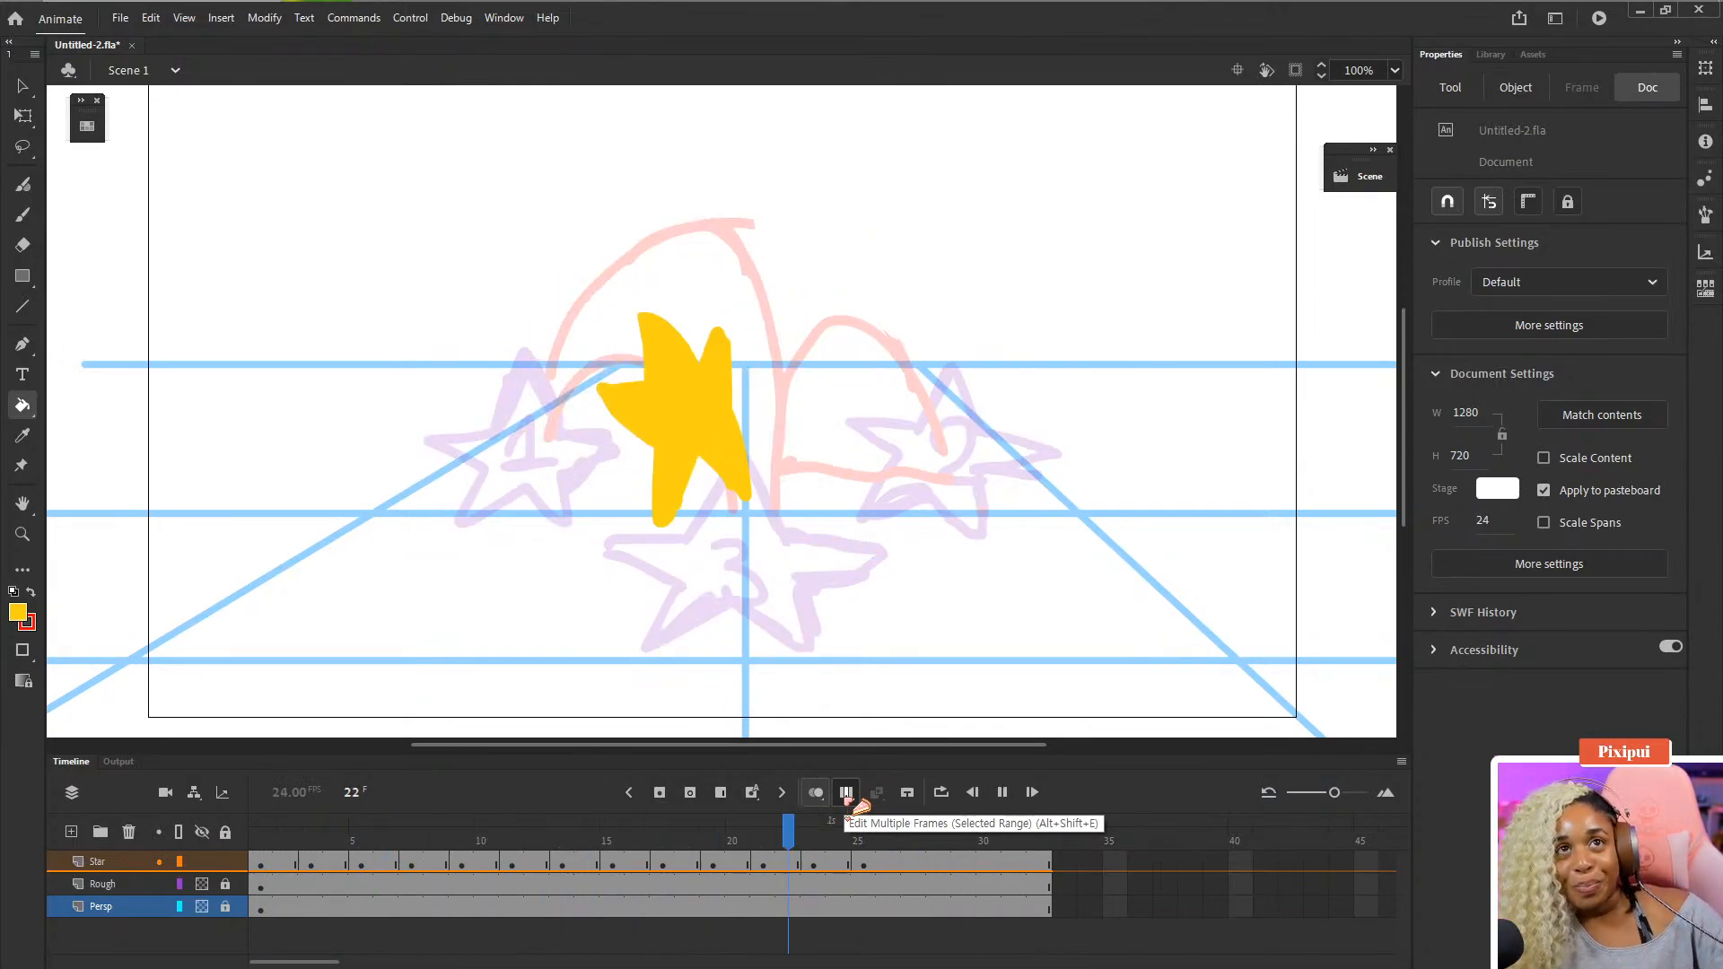
key("Return")
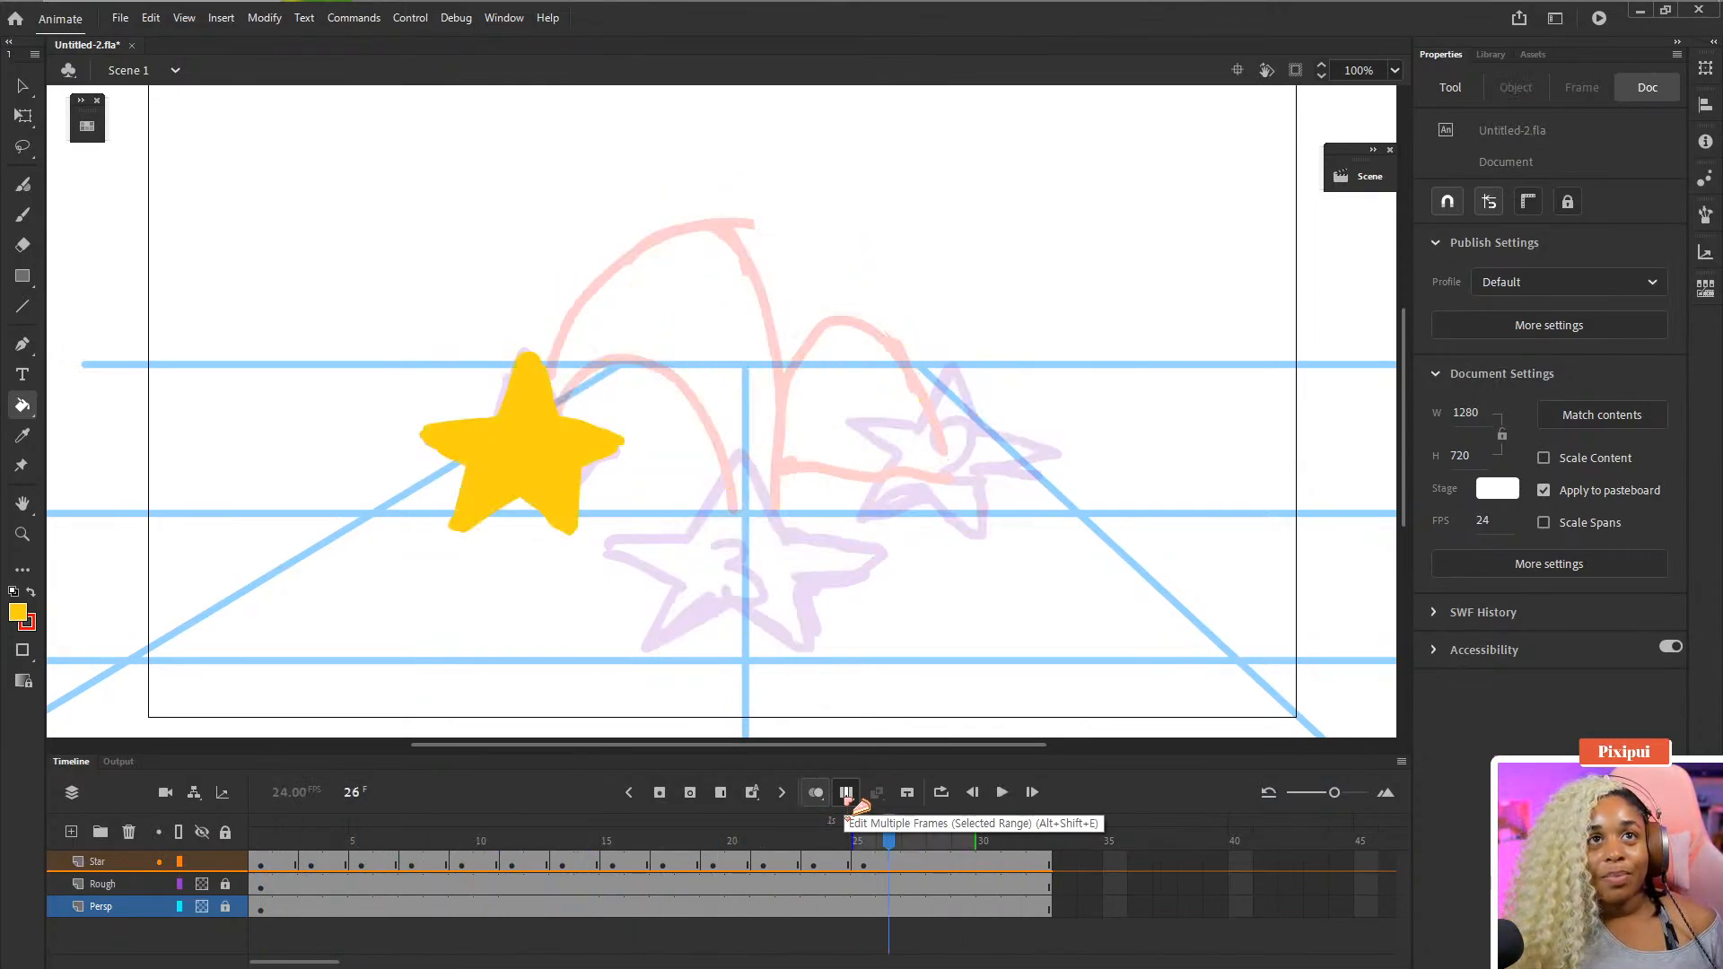
key("comma")
key("comma")
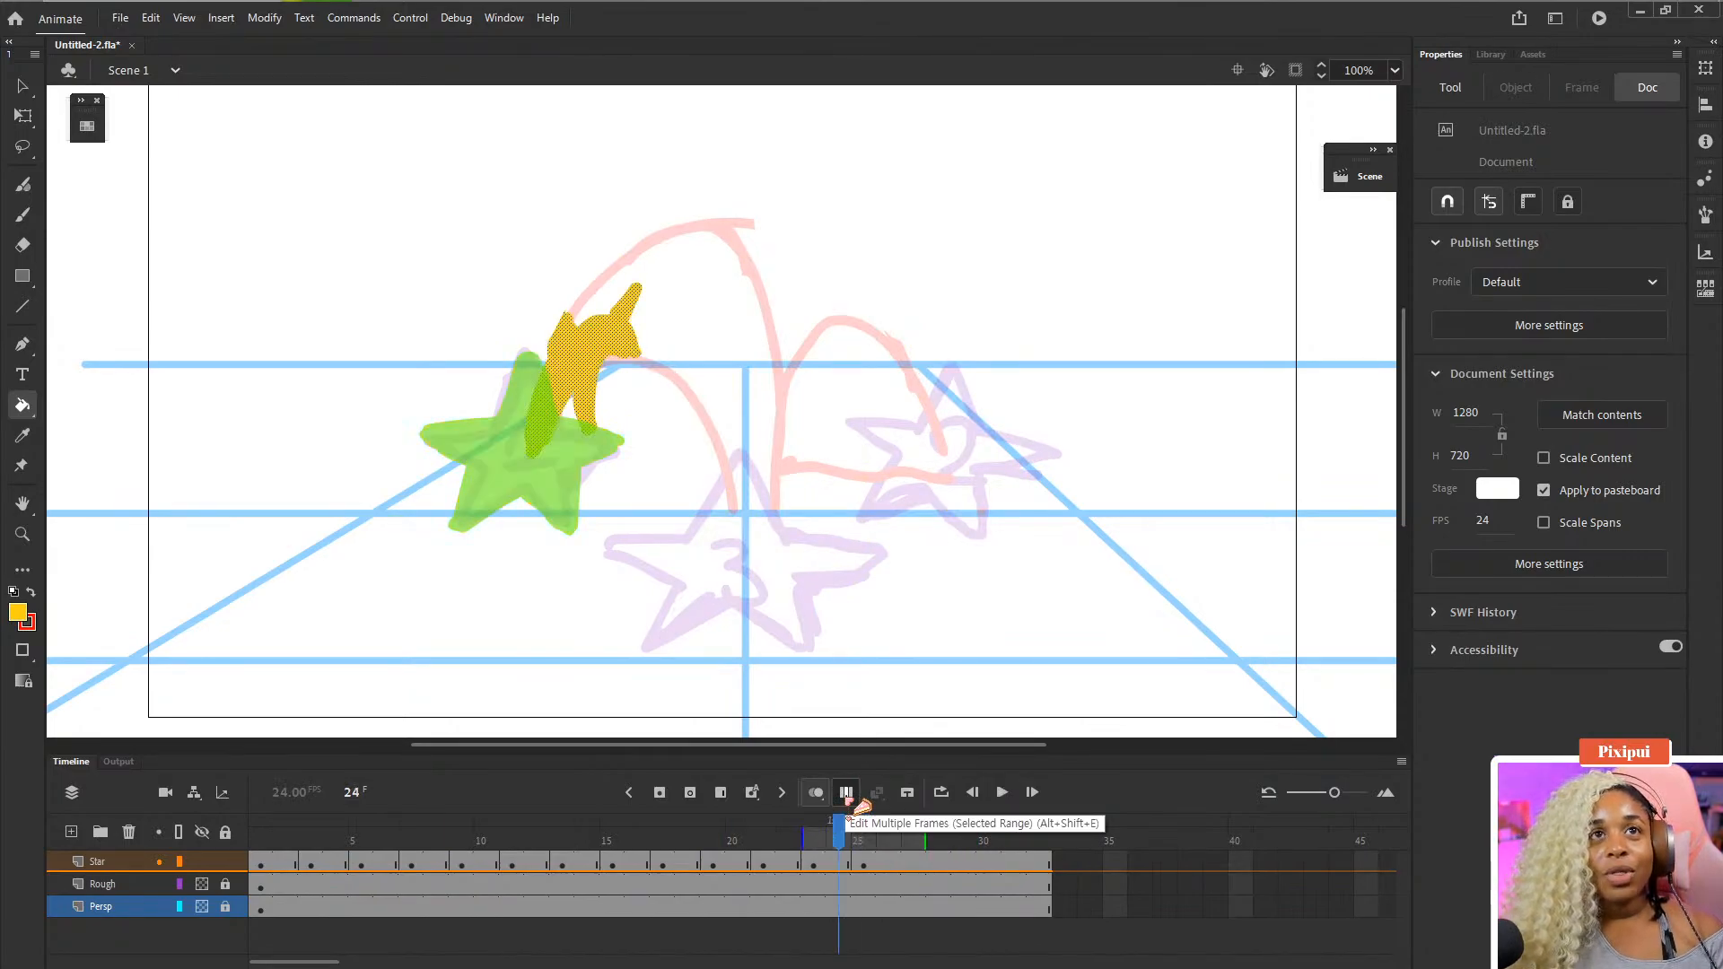
key("comma")
key("period")
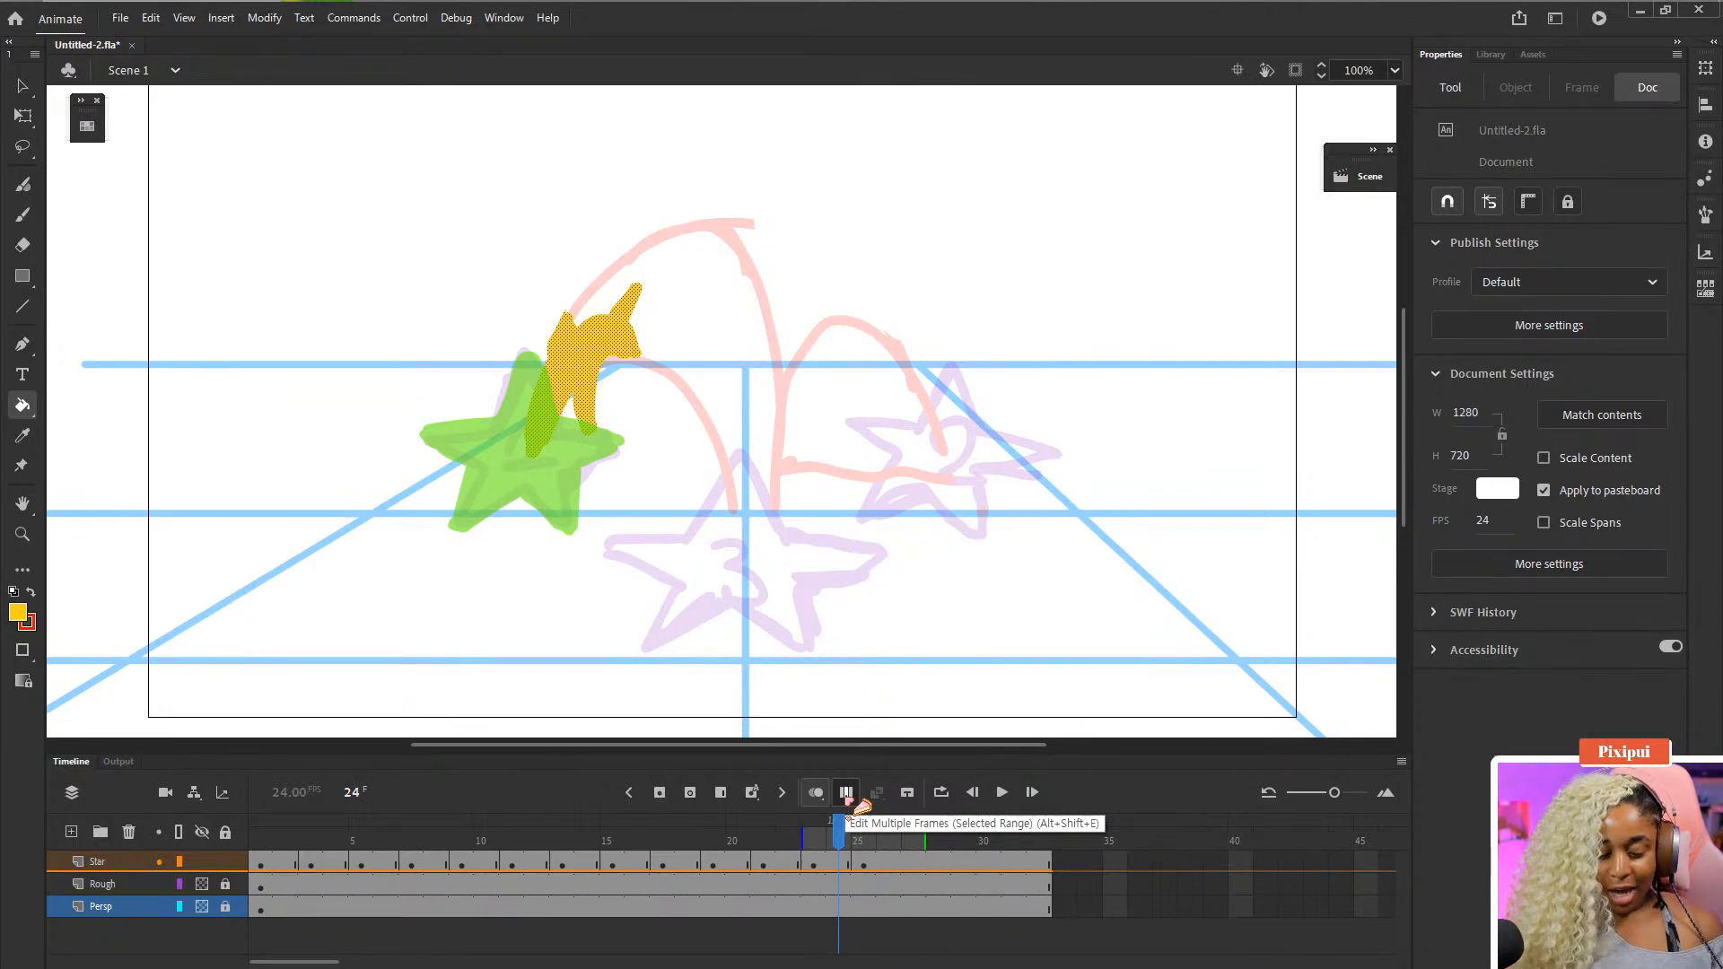
- Compare the star poses on frames 24 to 27 of the Star layer
left_click(862, 853)
key("comma")
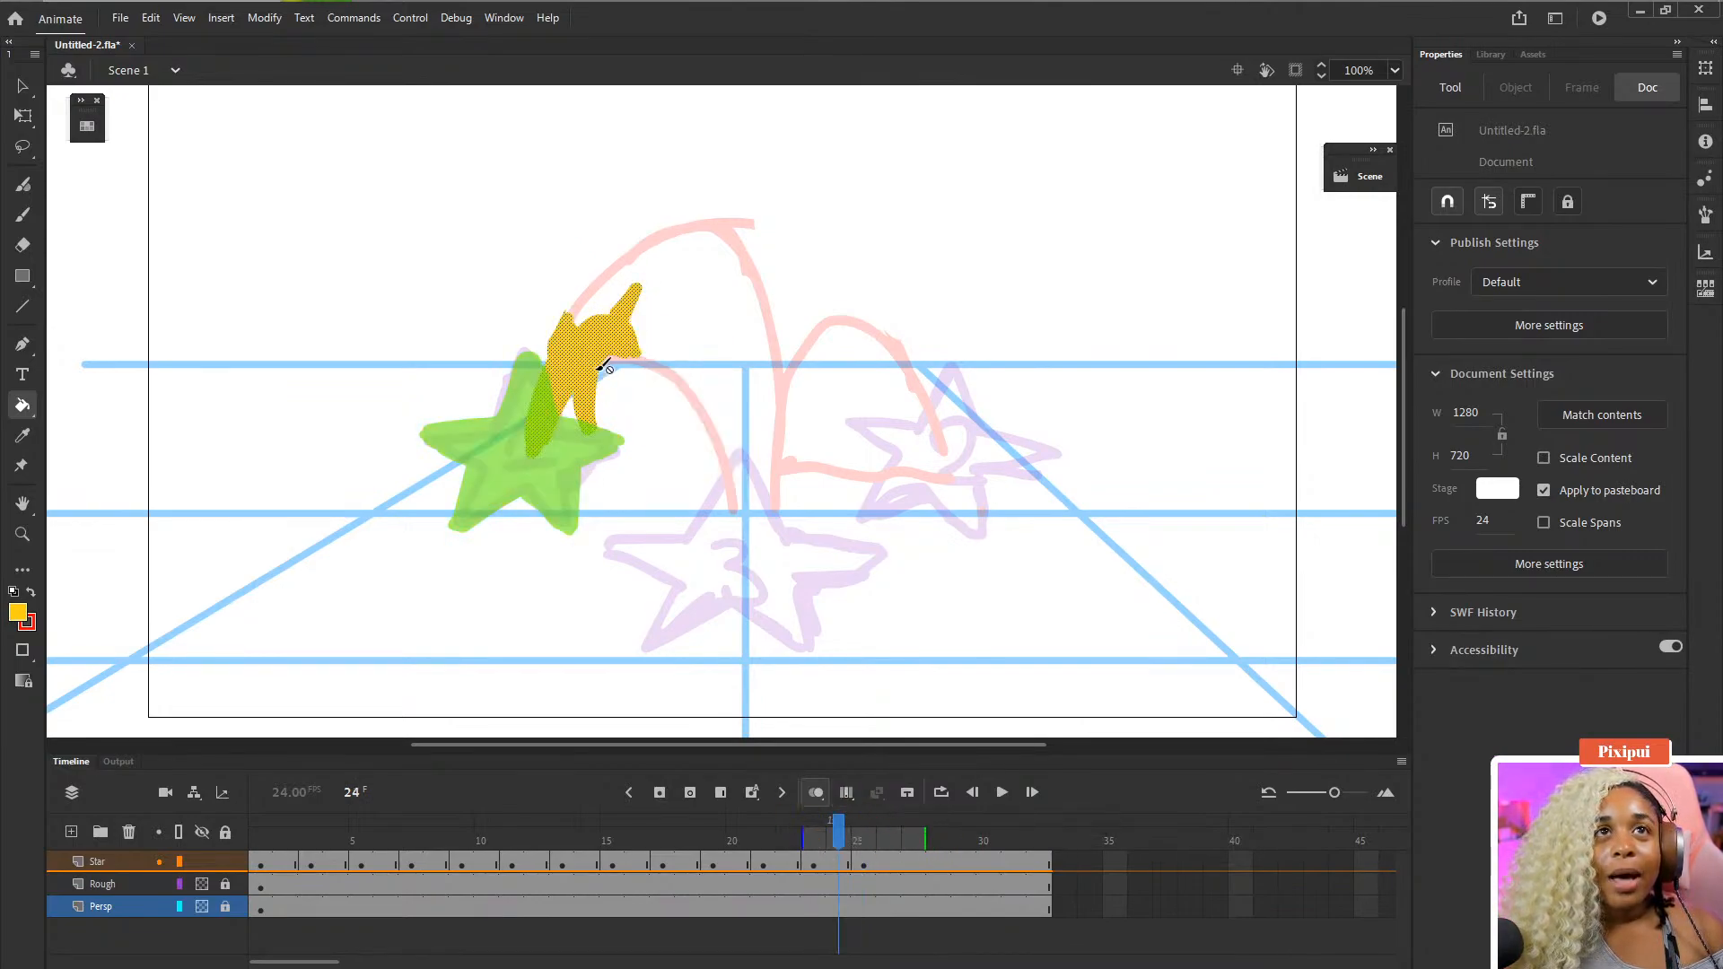
key("period")
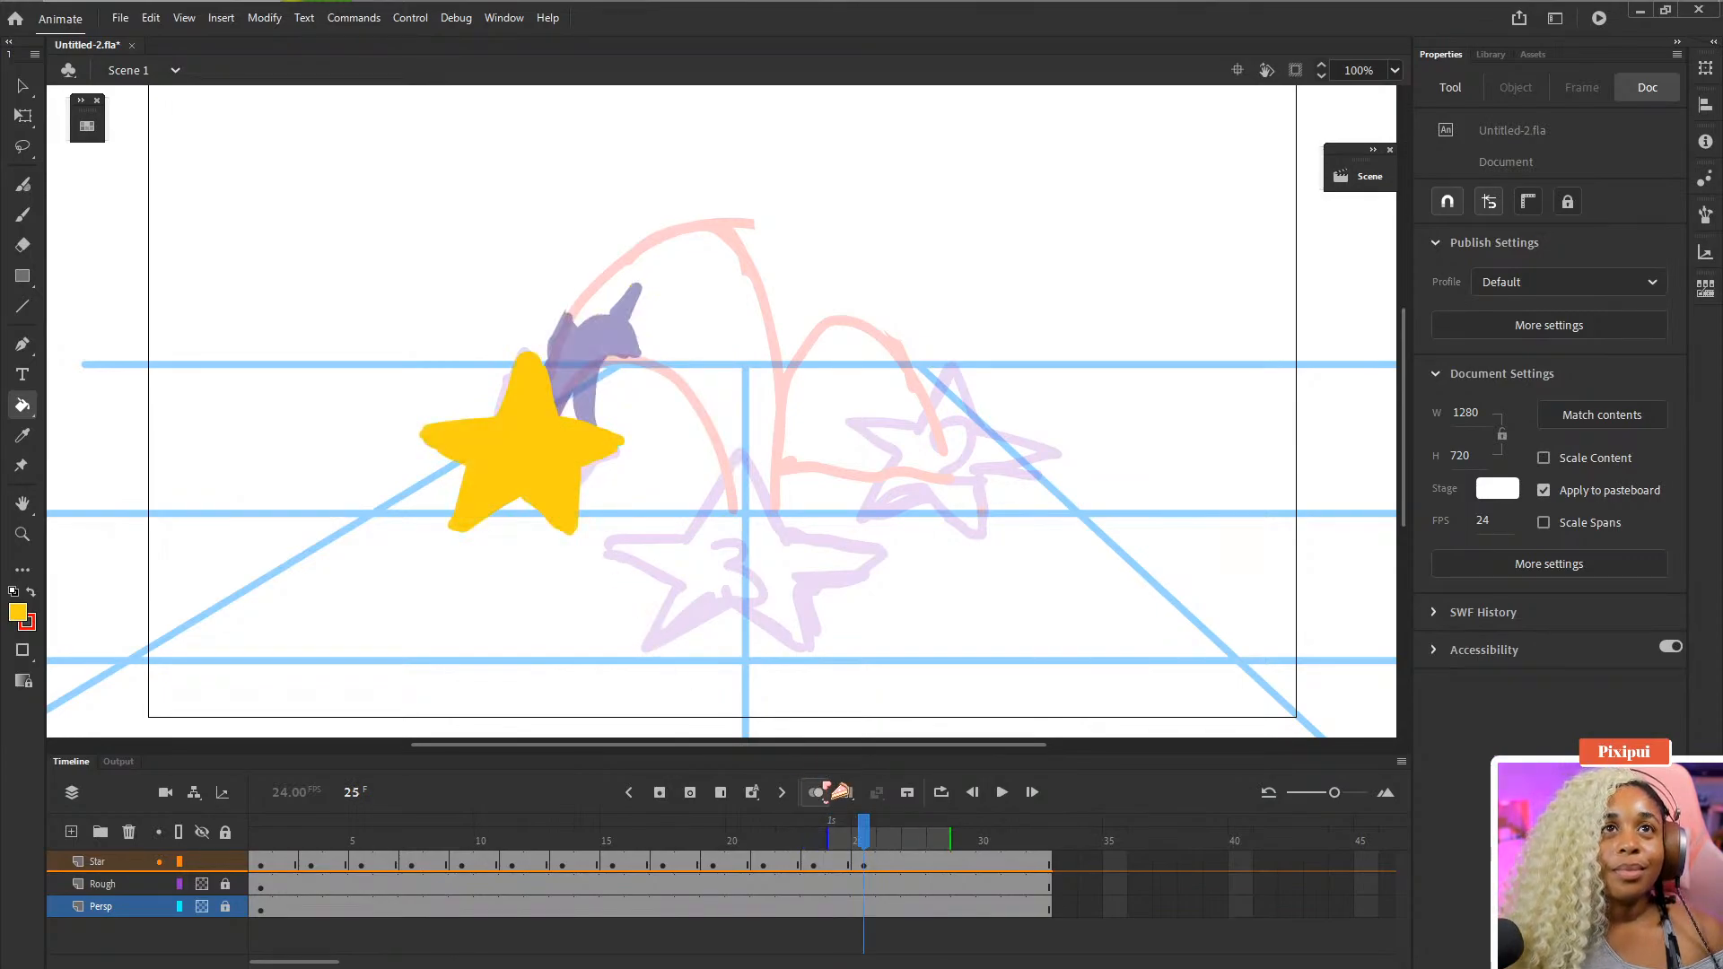
left_click(862, 864)
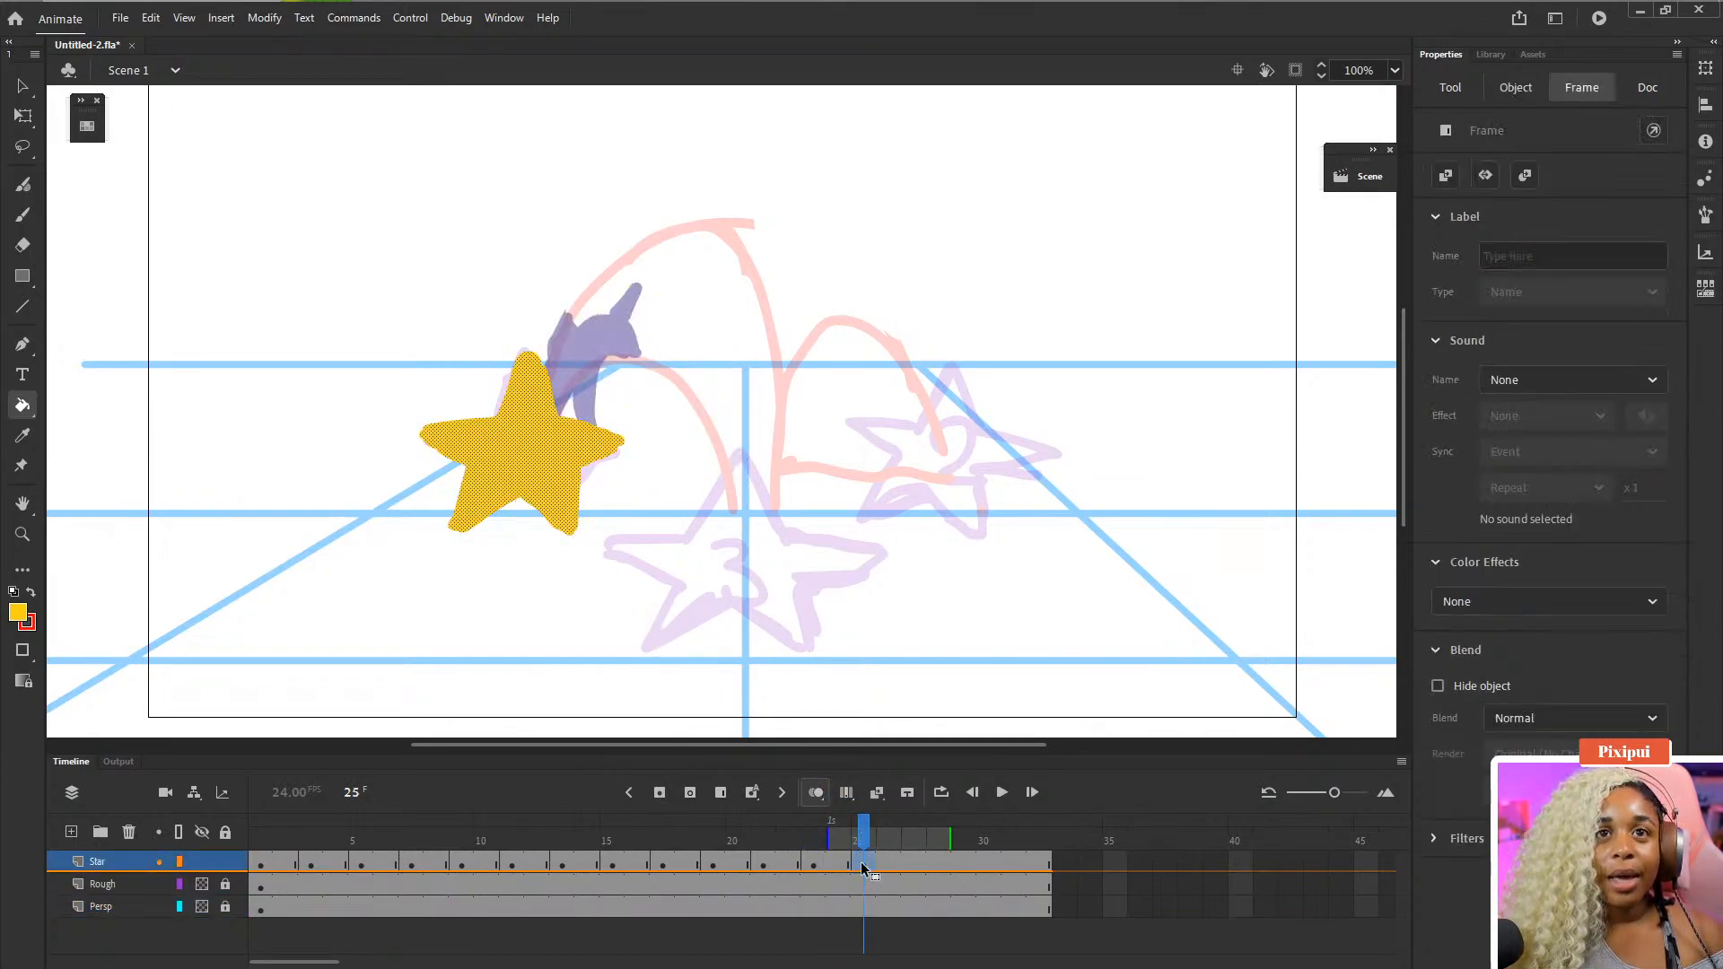
left_click(915, 870)
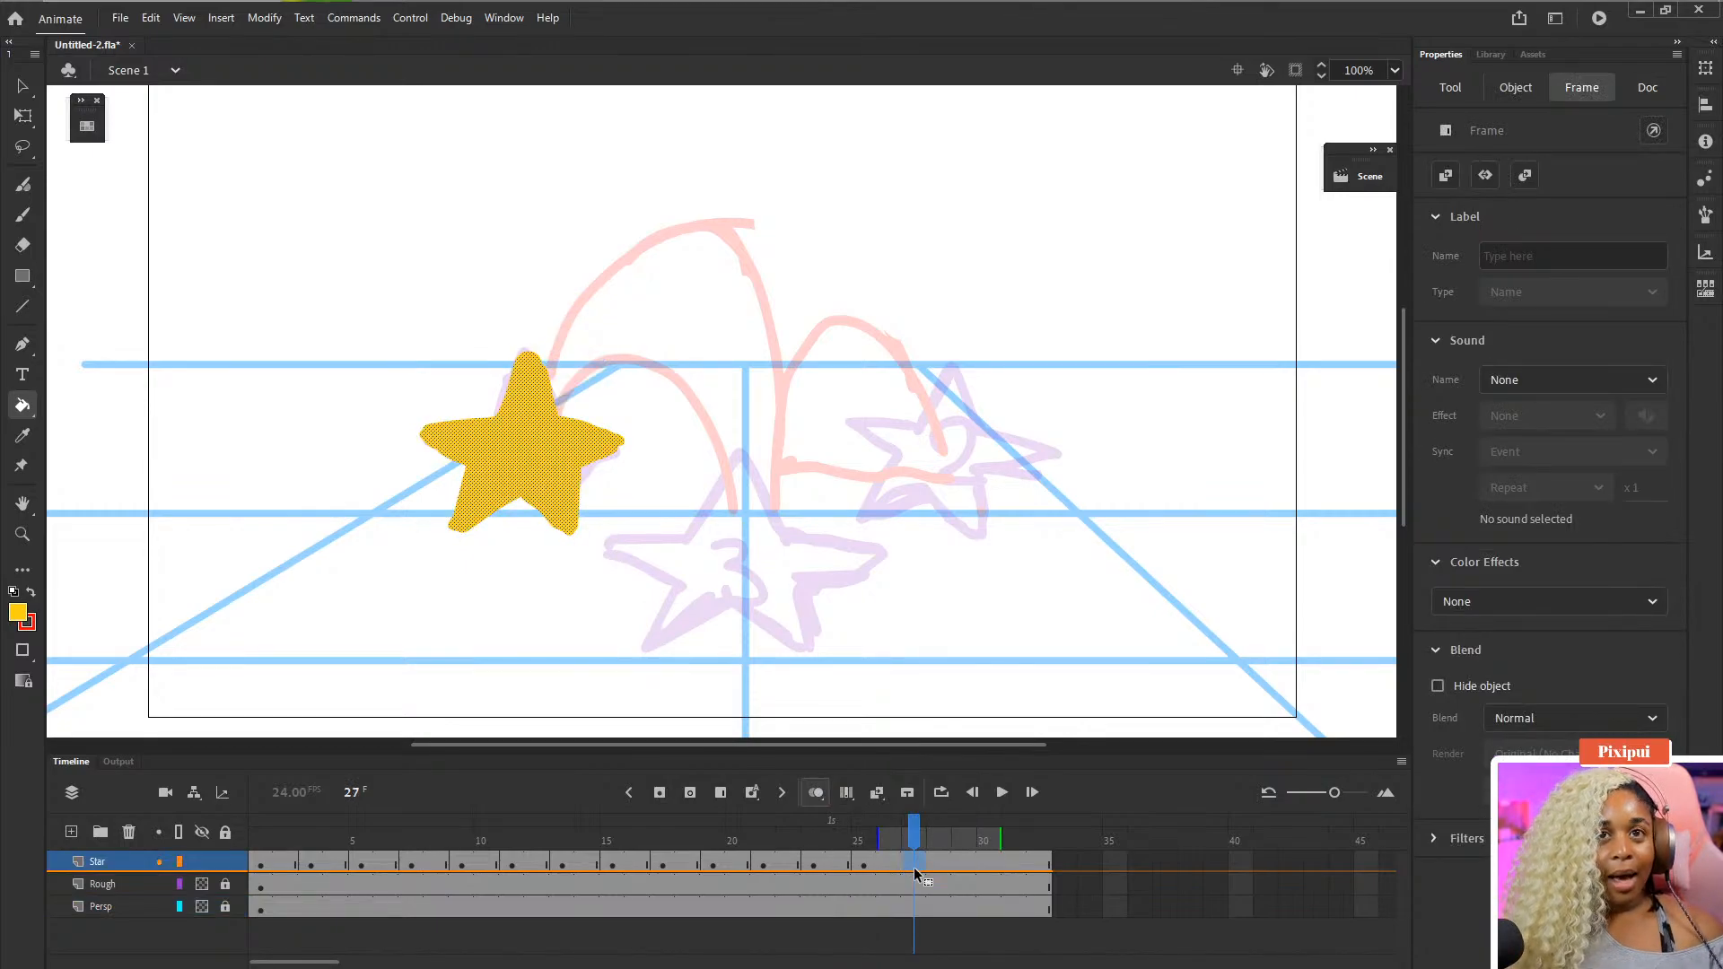
left_click(867, 864)
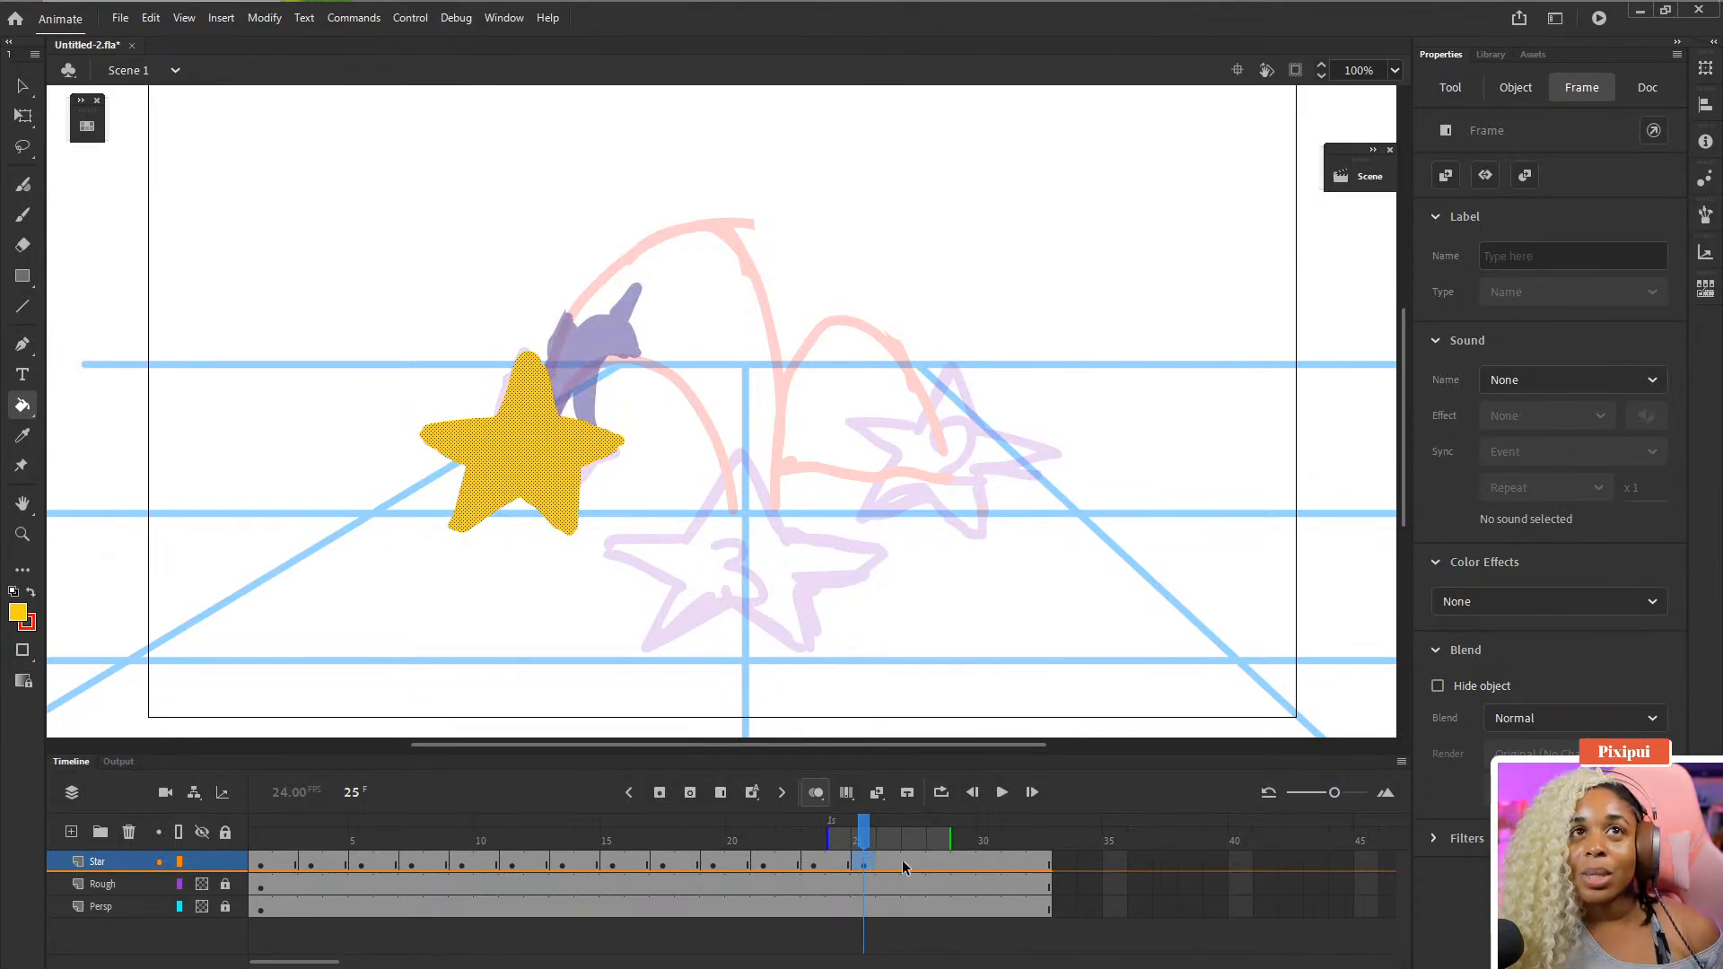
left_click(911, 865)
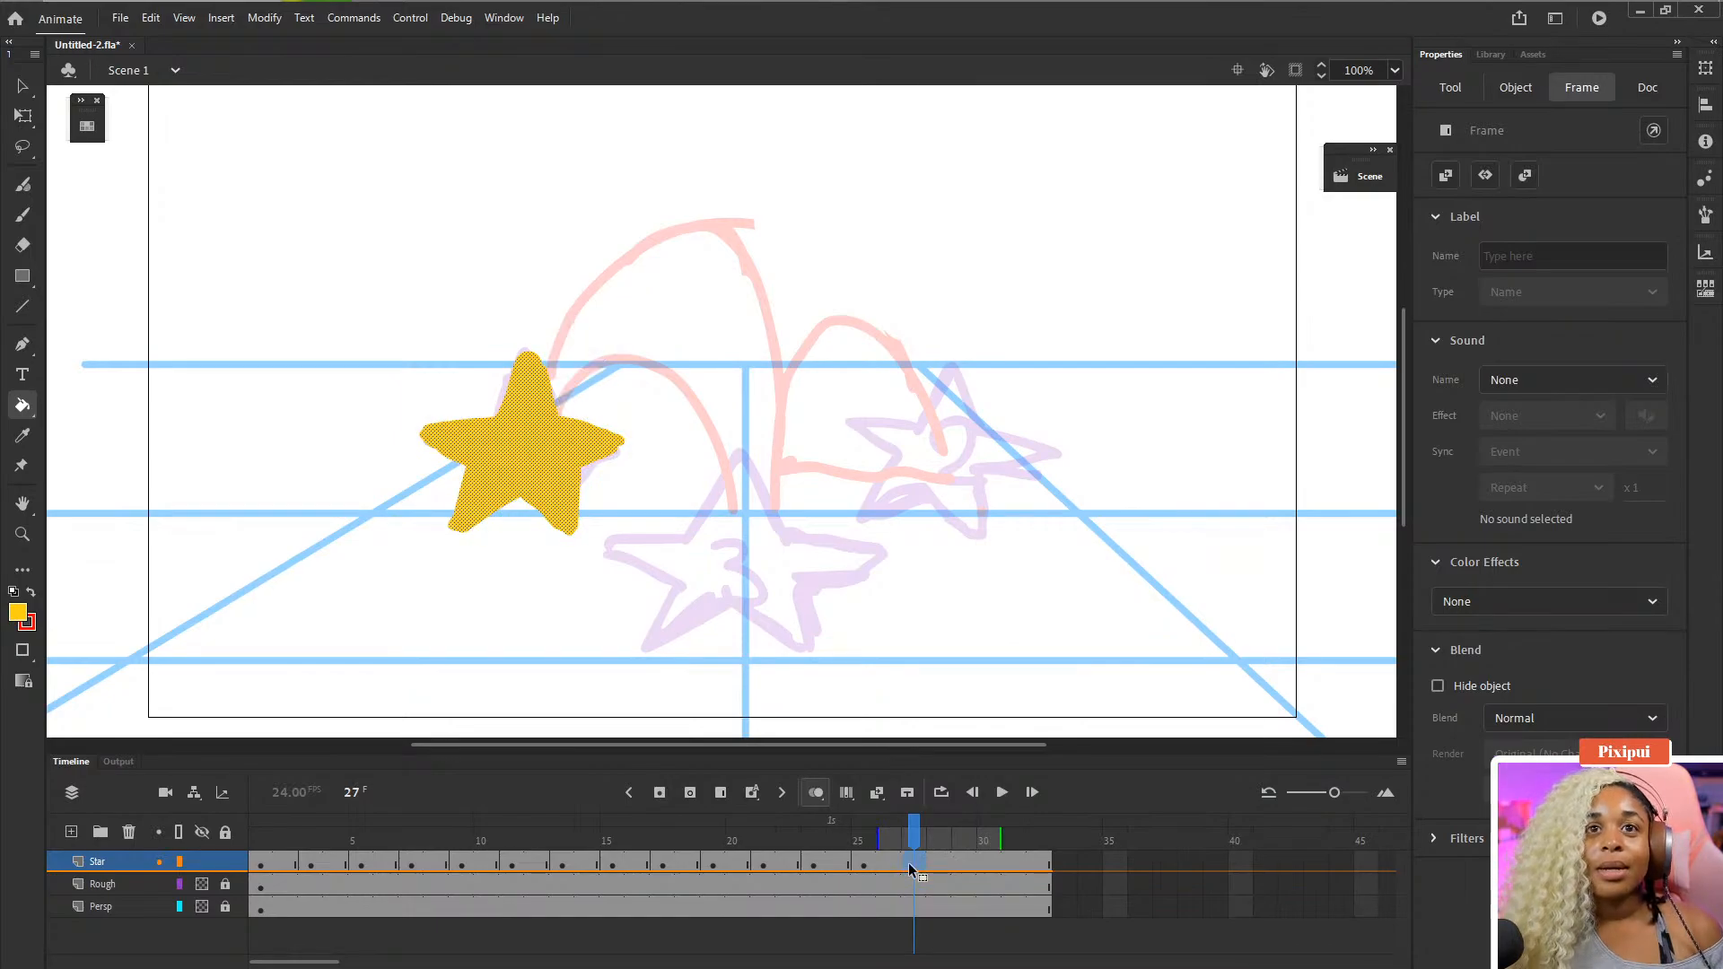
left_click(675, 794)
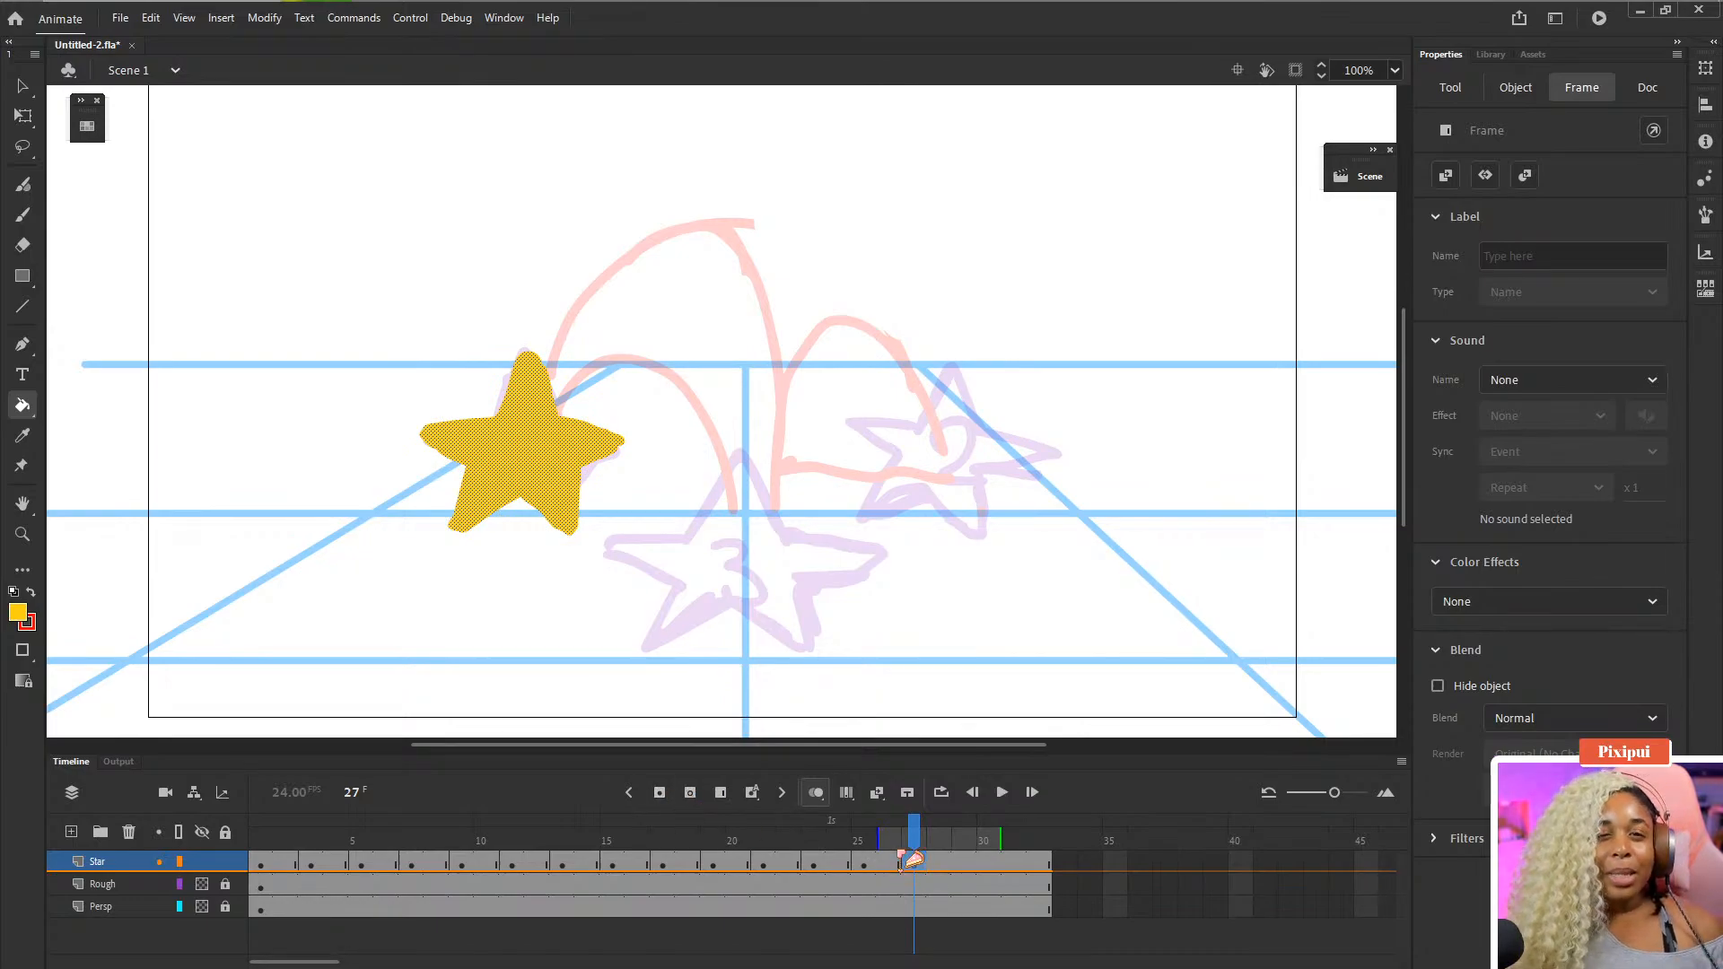
- Squash the star on frame 25 of the Star layer vertically with Free Transform and erase its side points
left_click(865, 862)
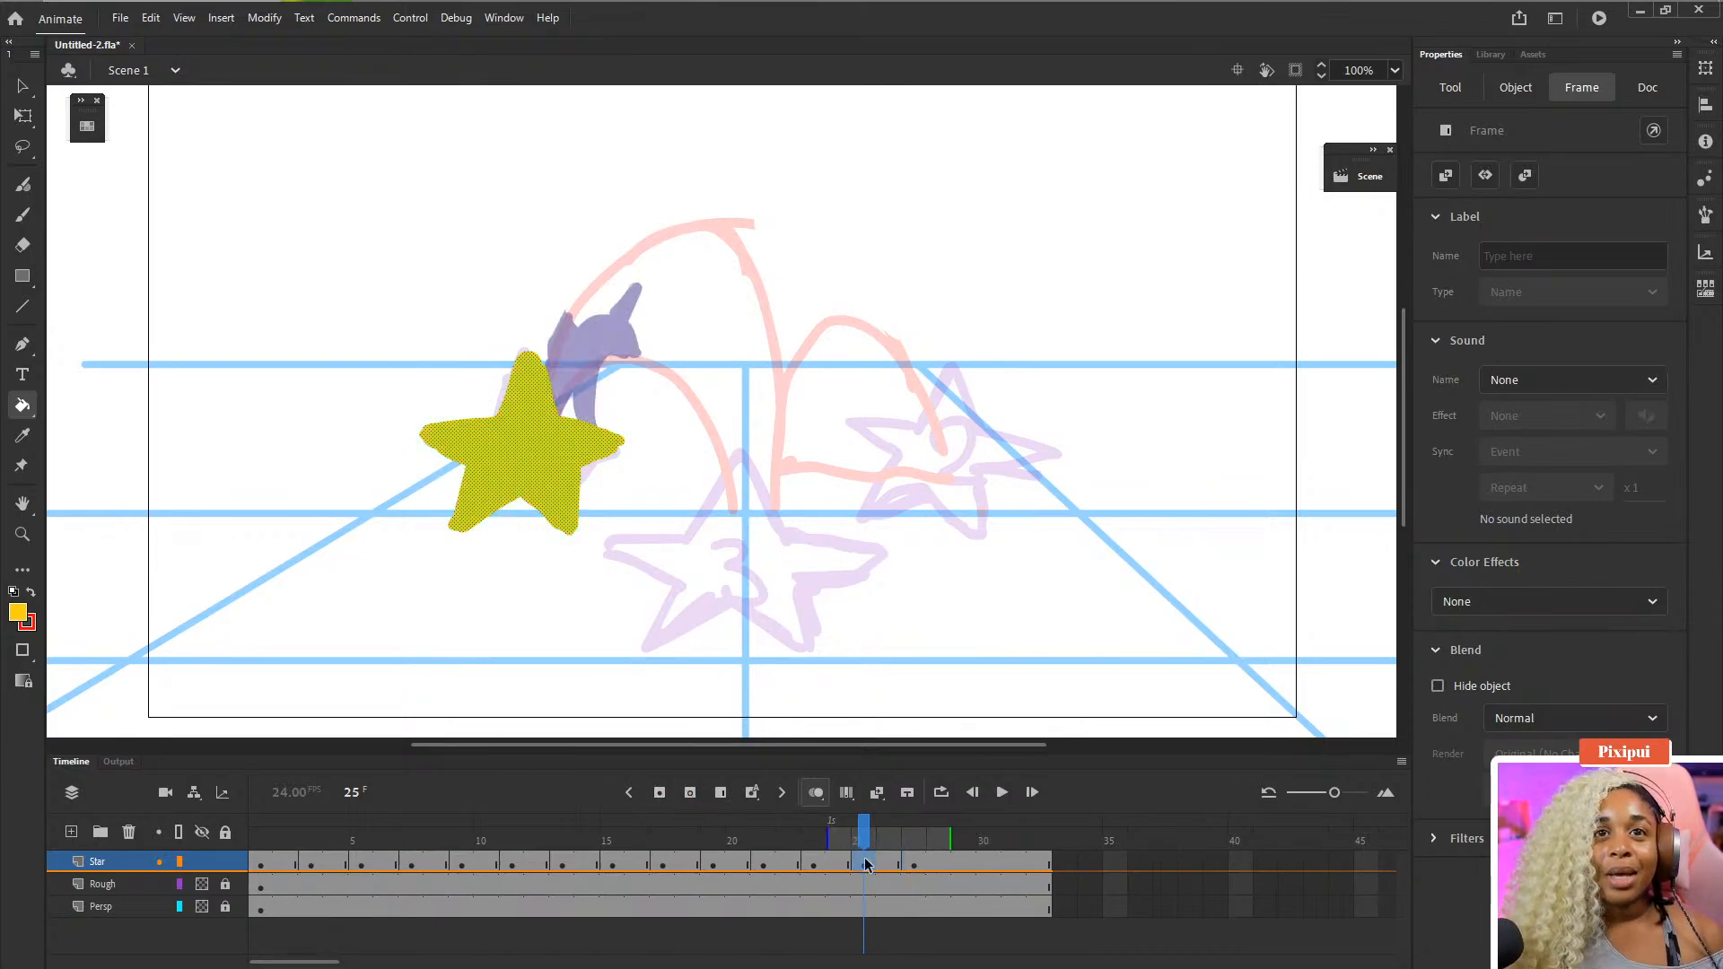
key("ctrl+a")
key("q")
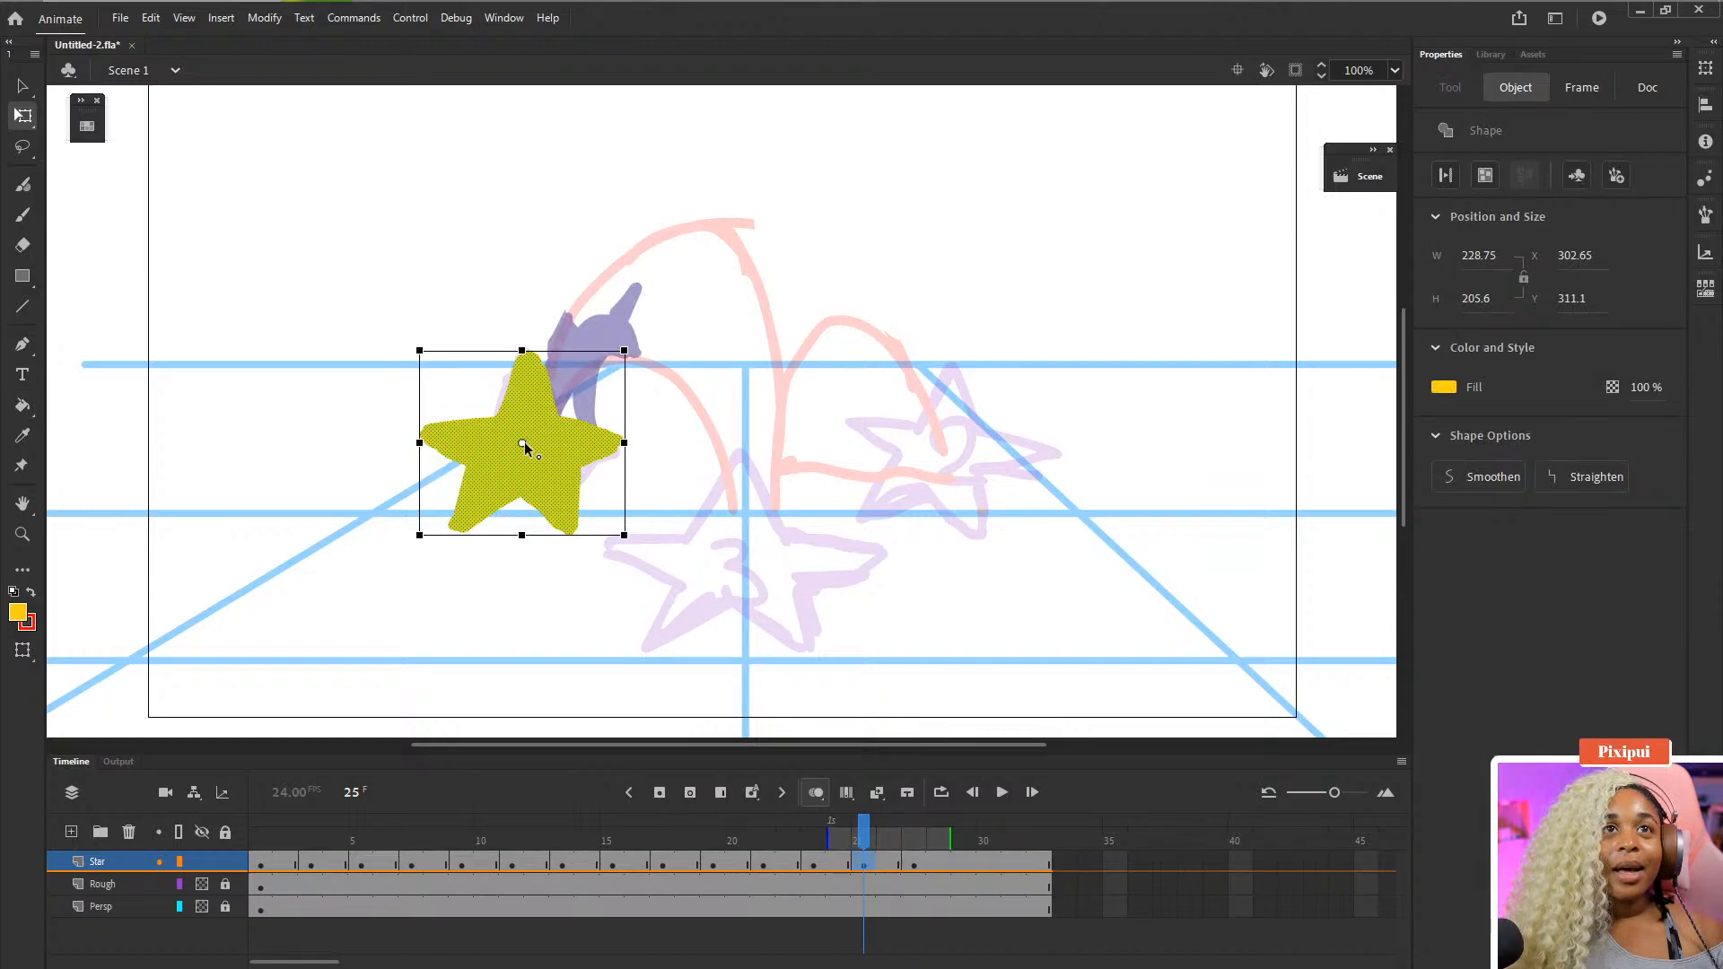
left_click_drag(522, 350, 523, 387)
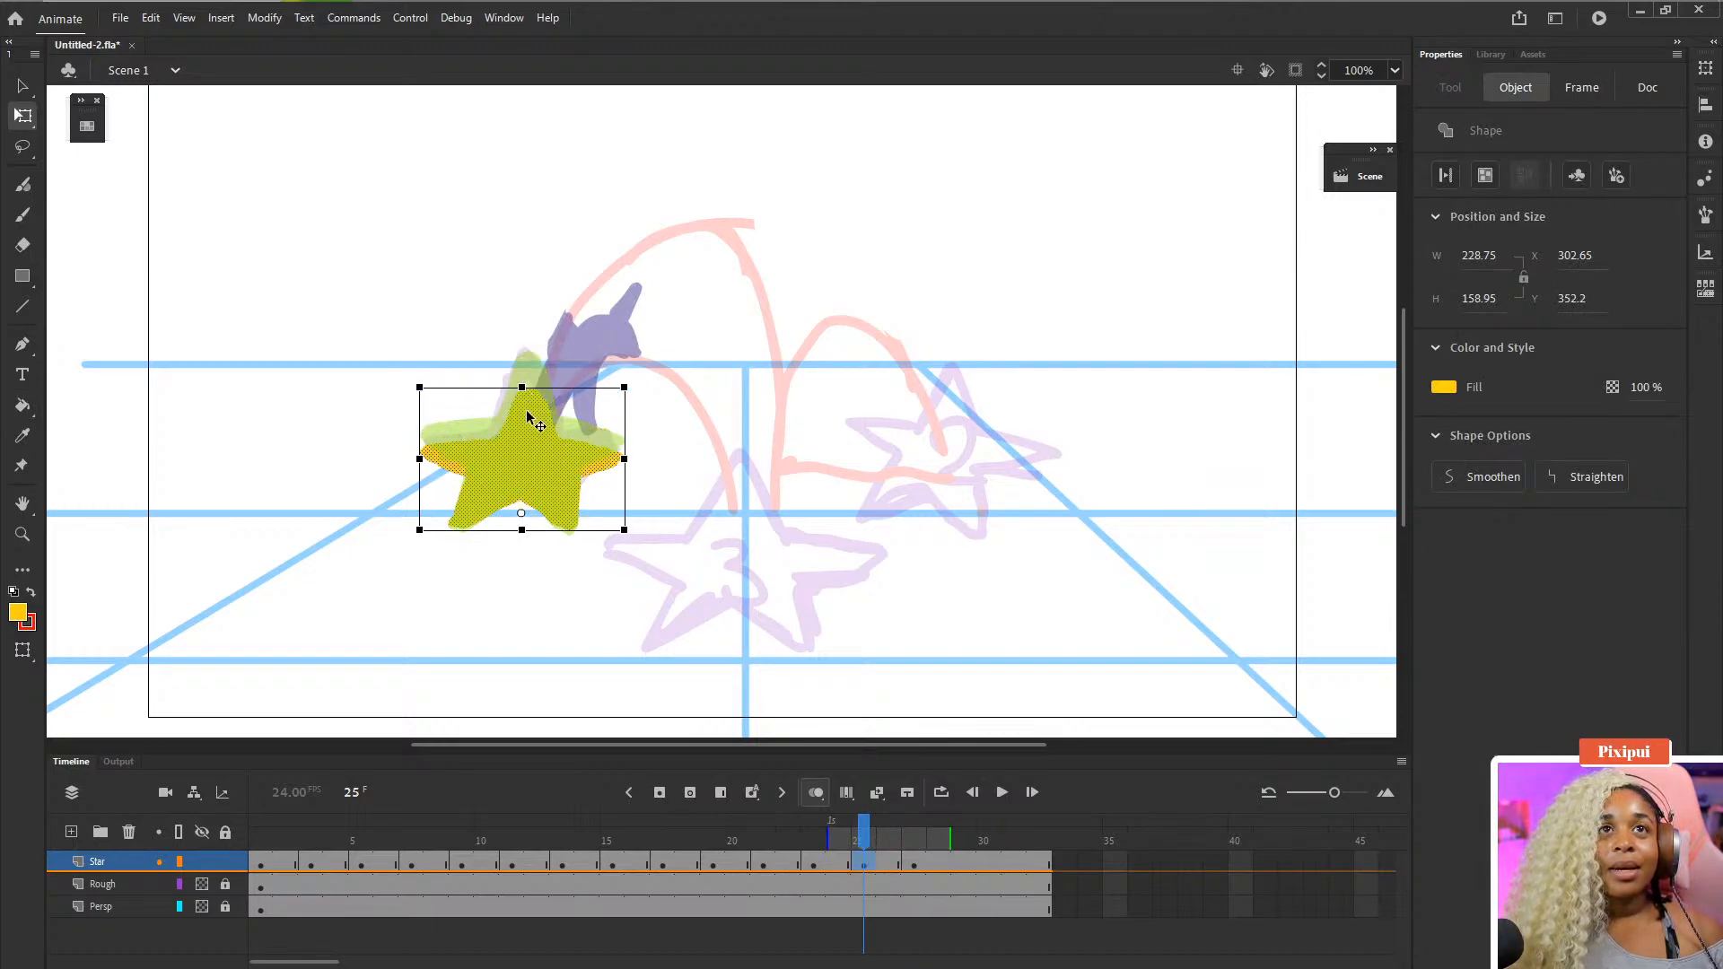
key("e")
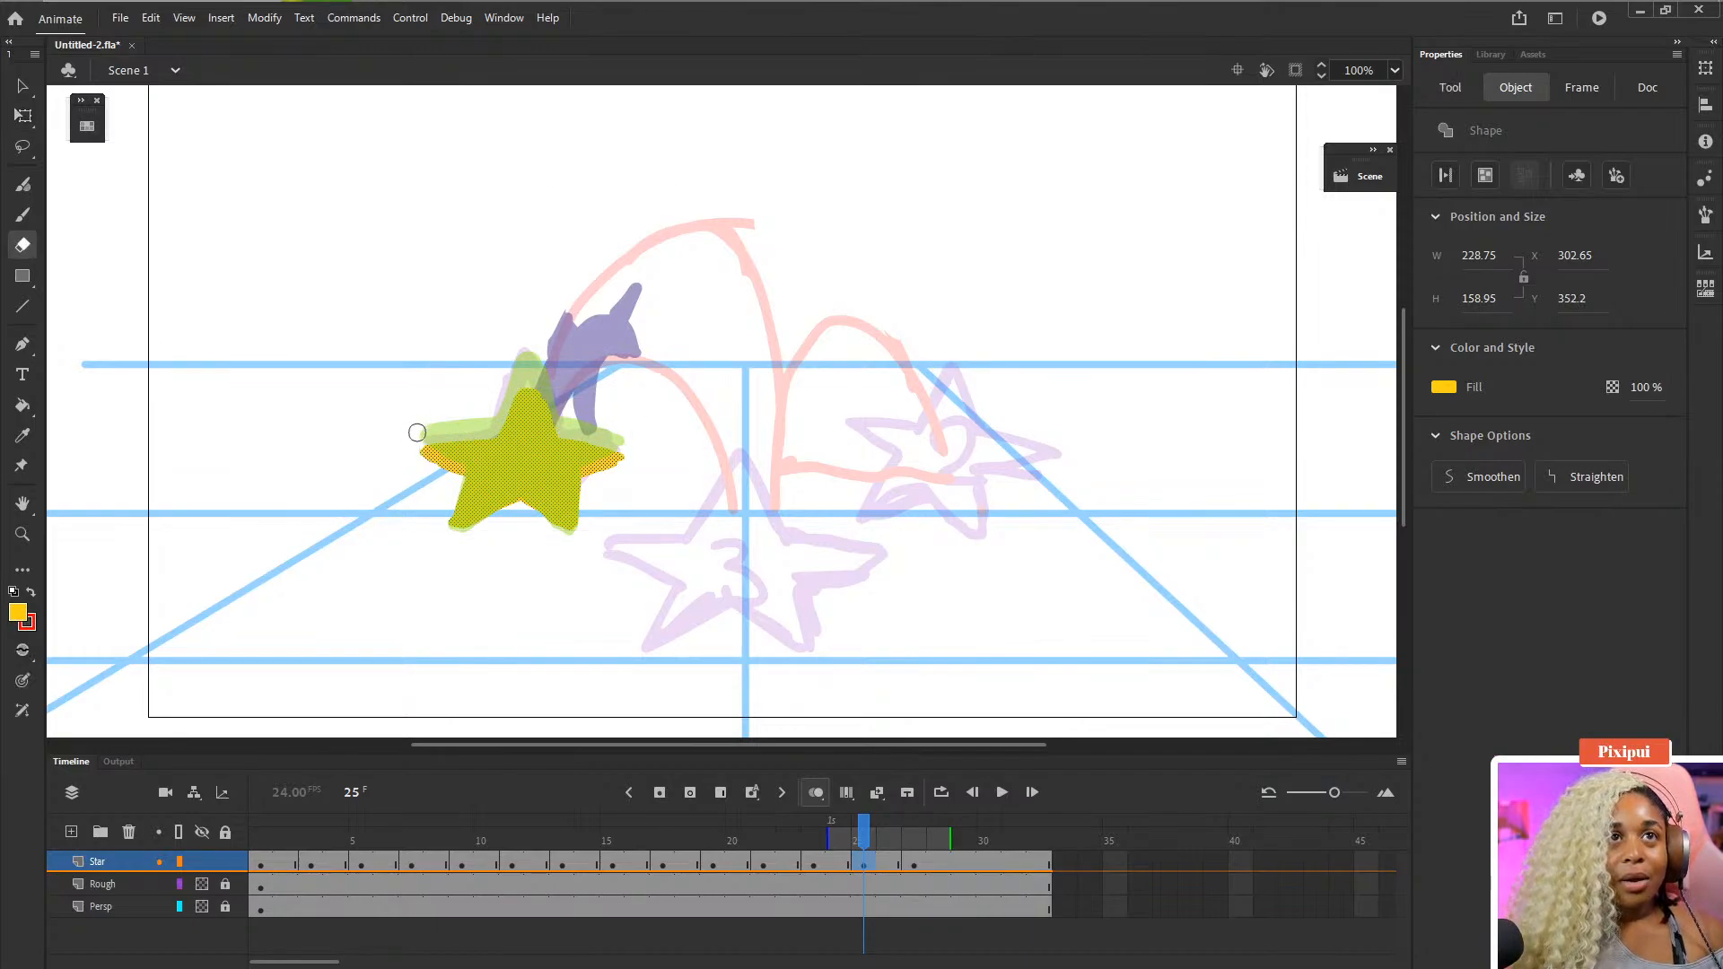
left_click_drag(421, 440, 415, 427)
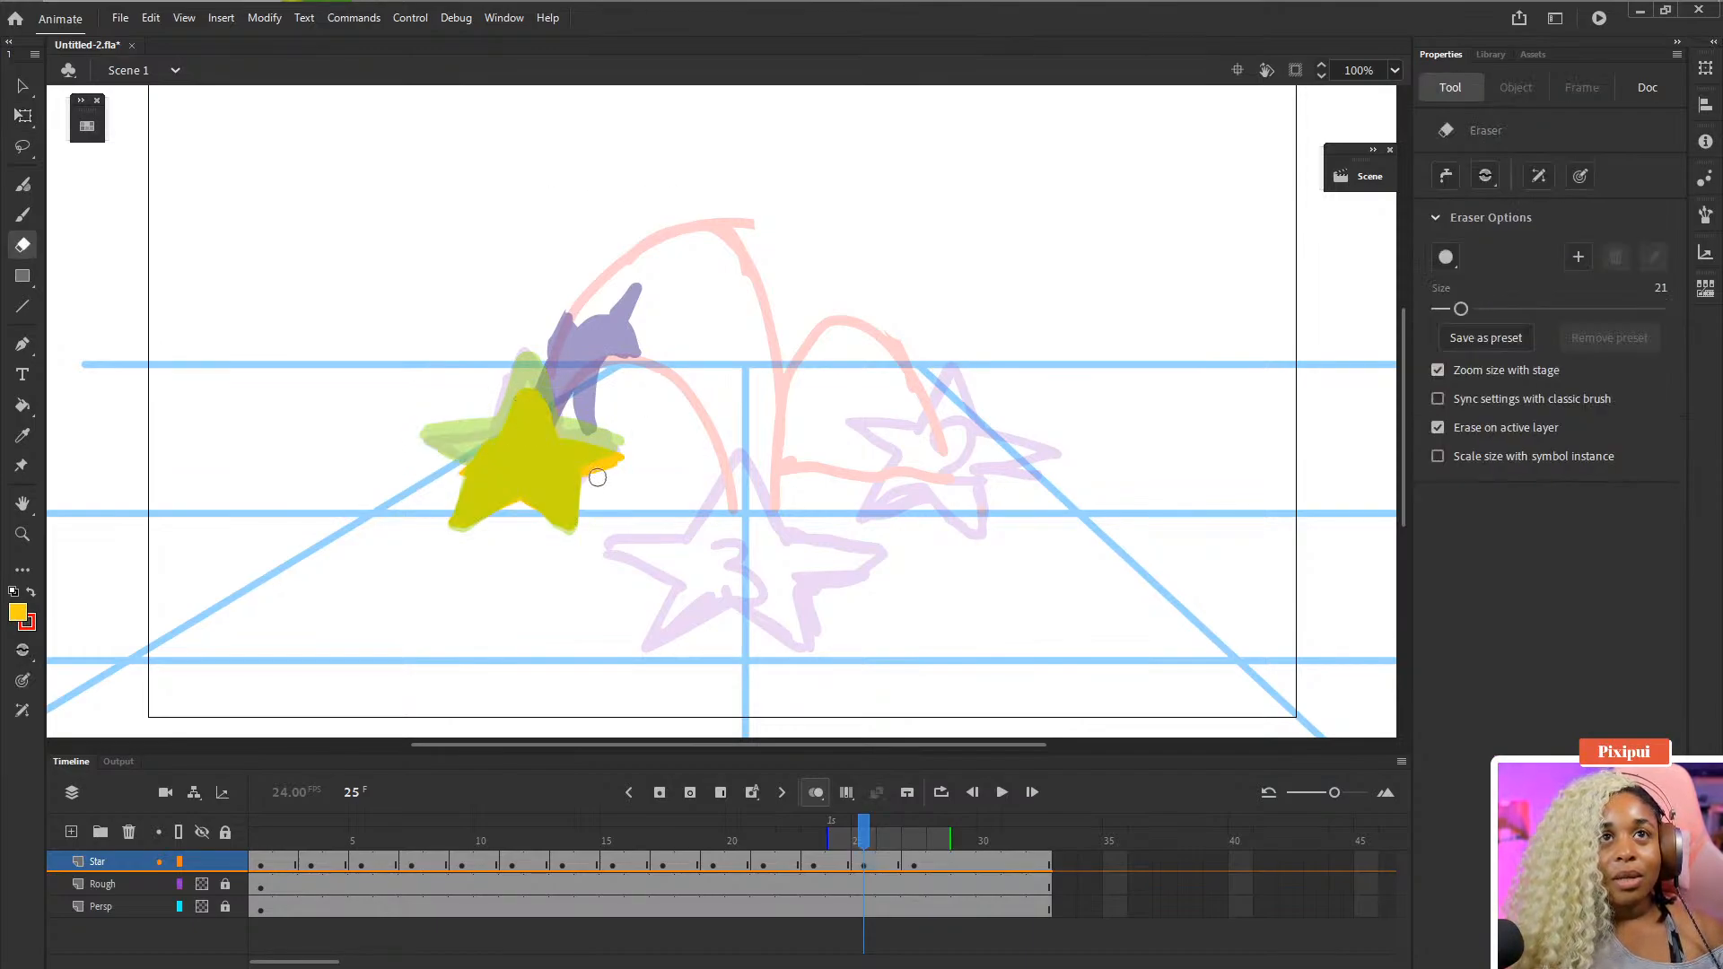
mouse_move(596, 472)
left_mouse_down()
mouse_move(587, 434)
mouse_move(619, 447)
mouse_move(586, 392)
mouse_move(583, 470)
mouse_move(554, 437)
mouse_move(491, 439)
mouse_move(461, 466)
mouse_move(467, 426)
mouse_move(500, 452)
mouse_move(577, 418)
mouse_move(586, 447)
mouse_move(568, 466)
mouse_move(567, 451)
left_mouse_up()
key("b")
key("ctrl+z")
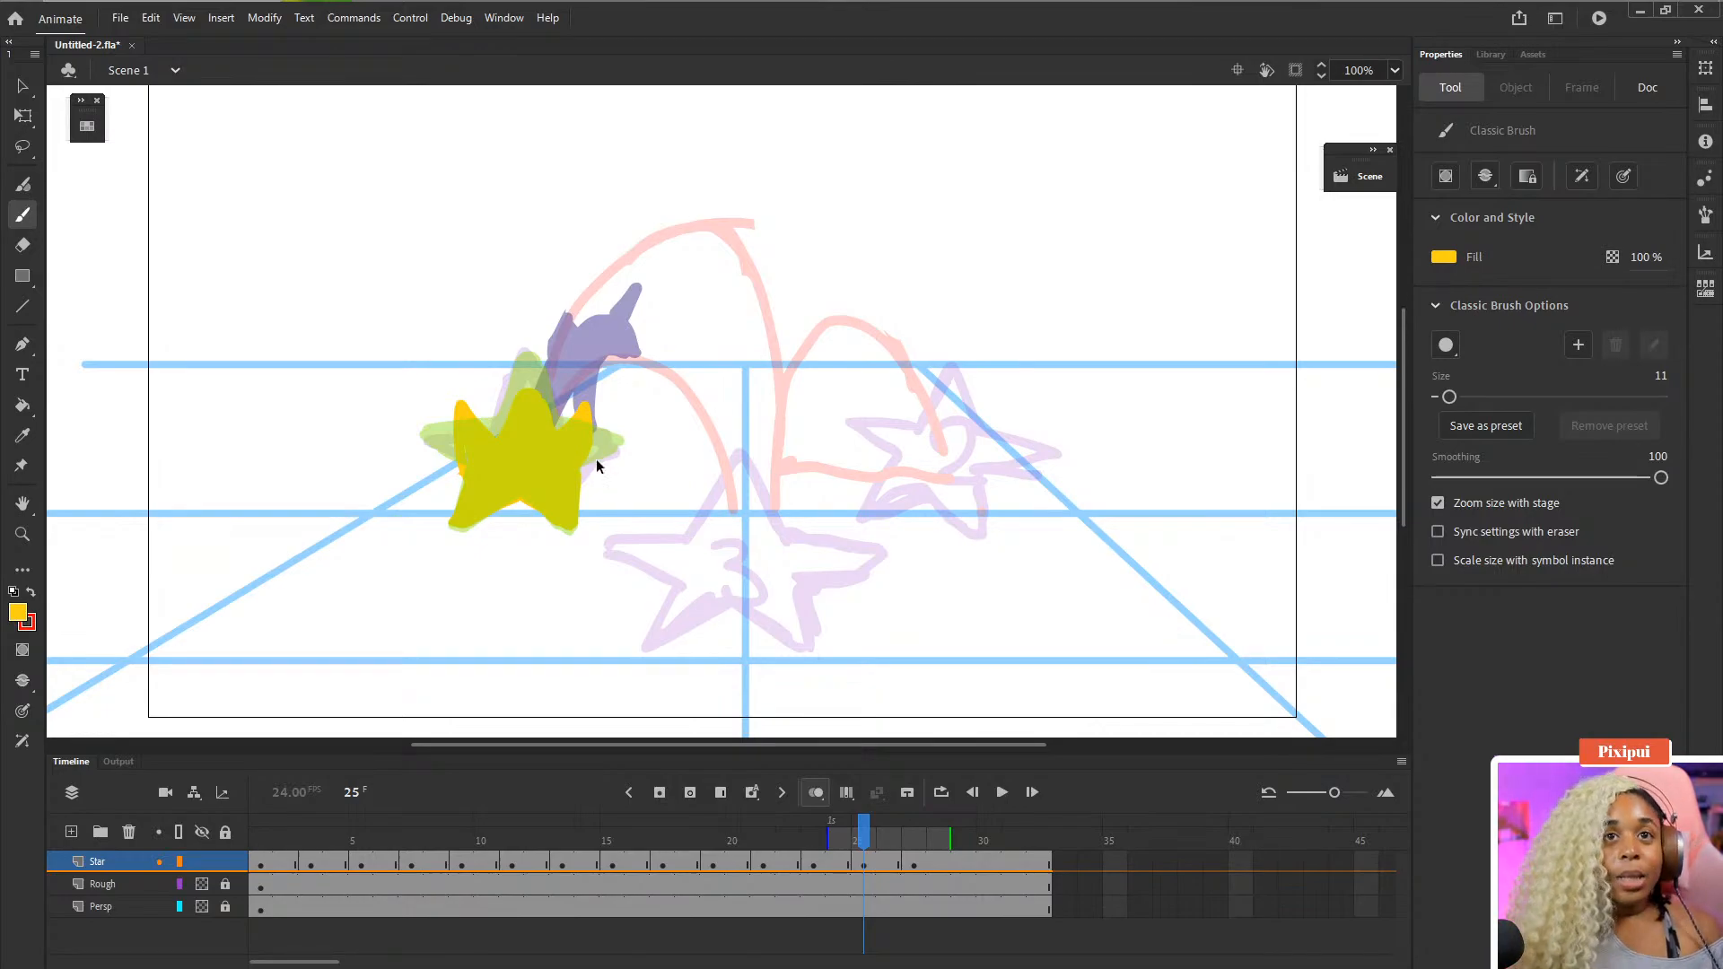
- Save the file, play the animation, turn off onion skinning and step through frames 25 to 28
key("ctrl+s")
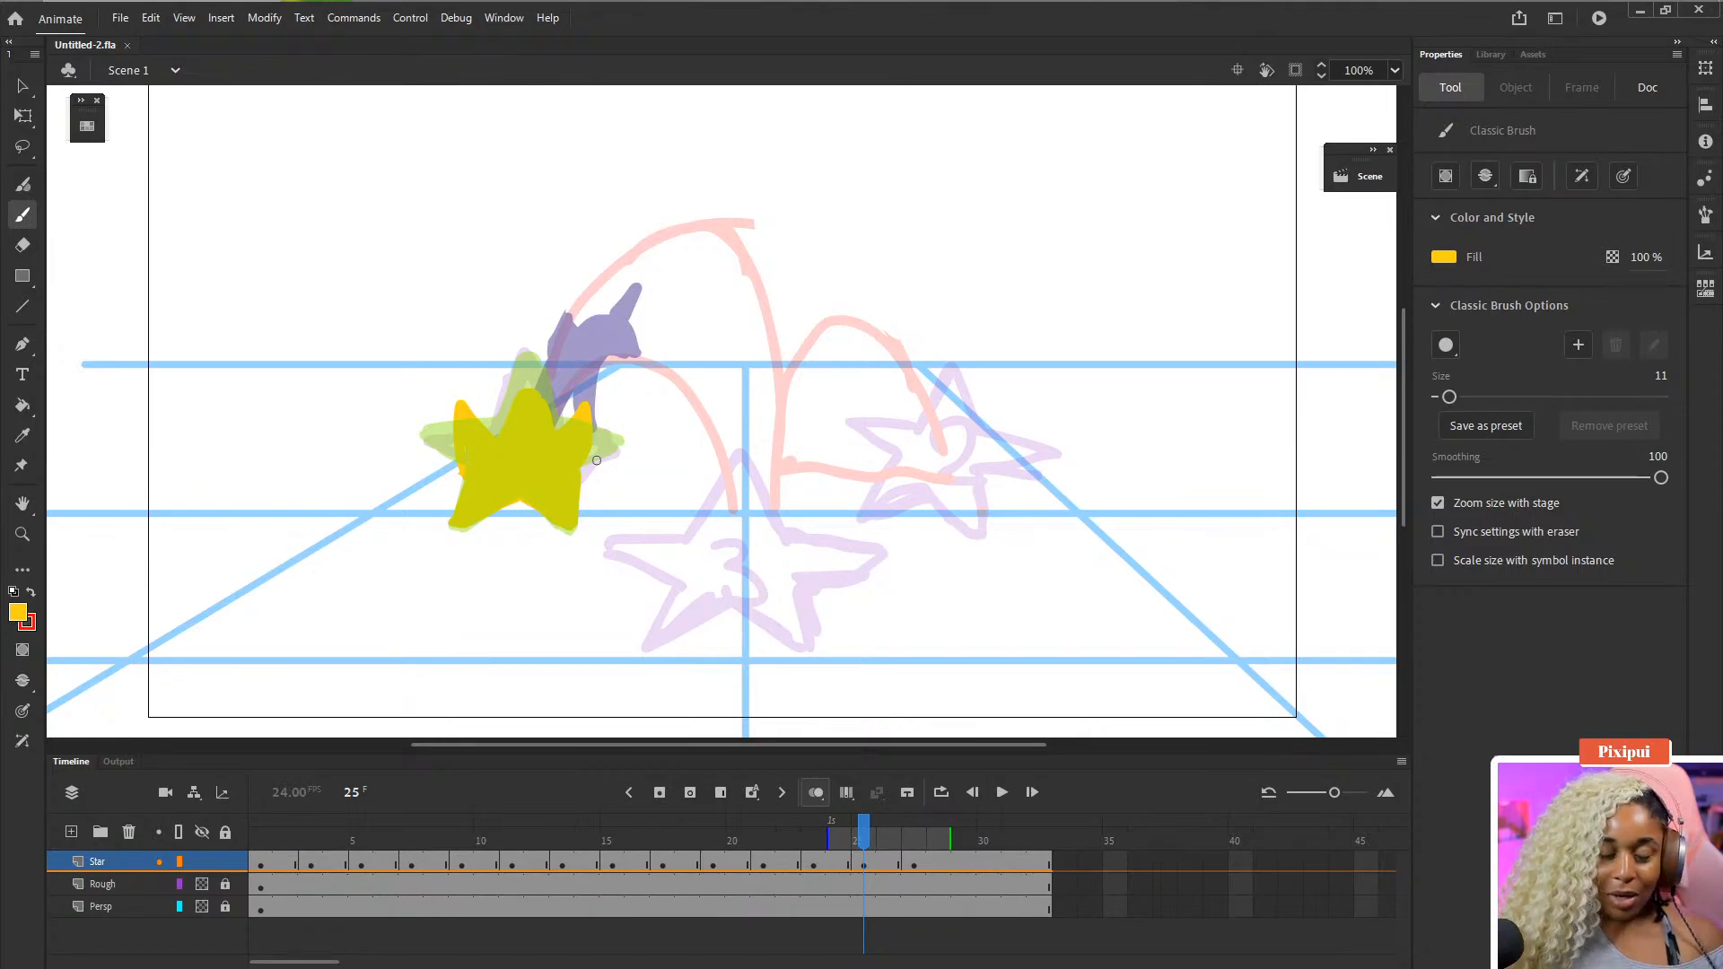
key("Return")
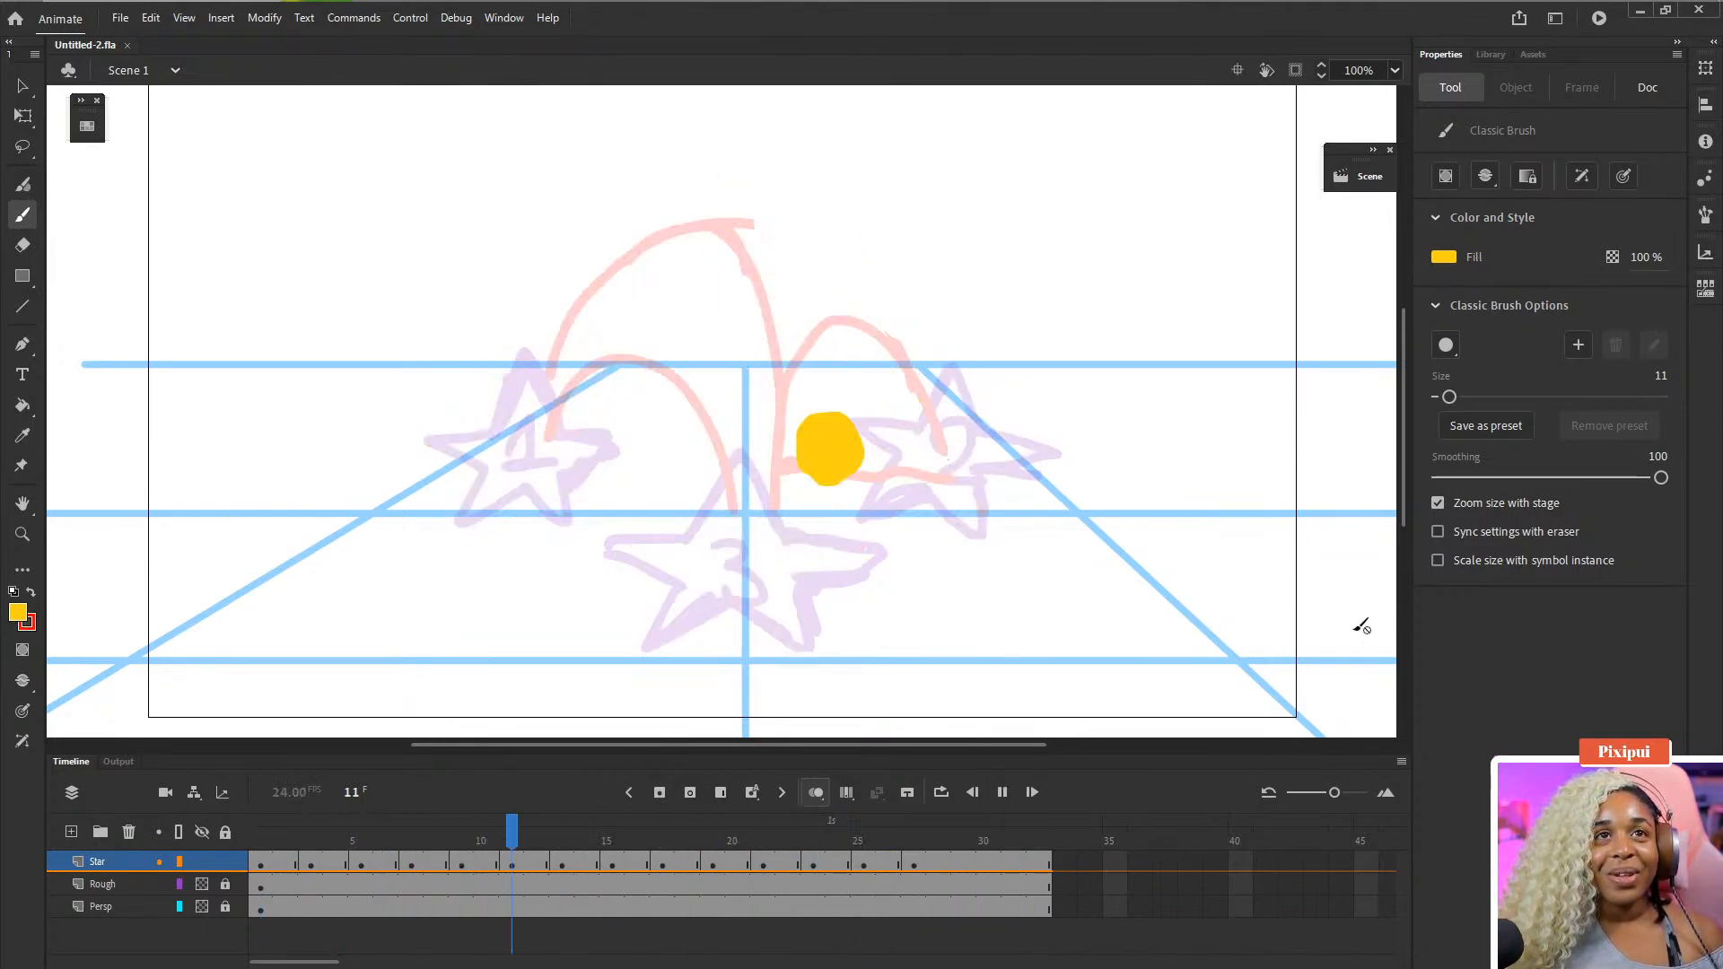
key("Return")
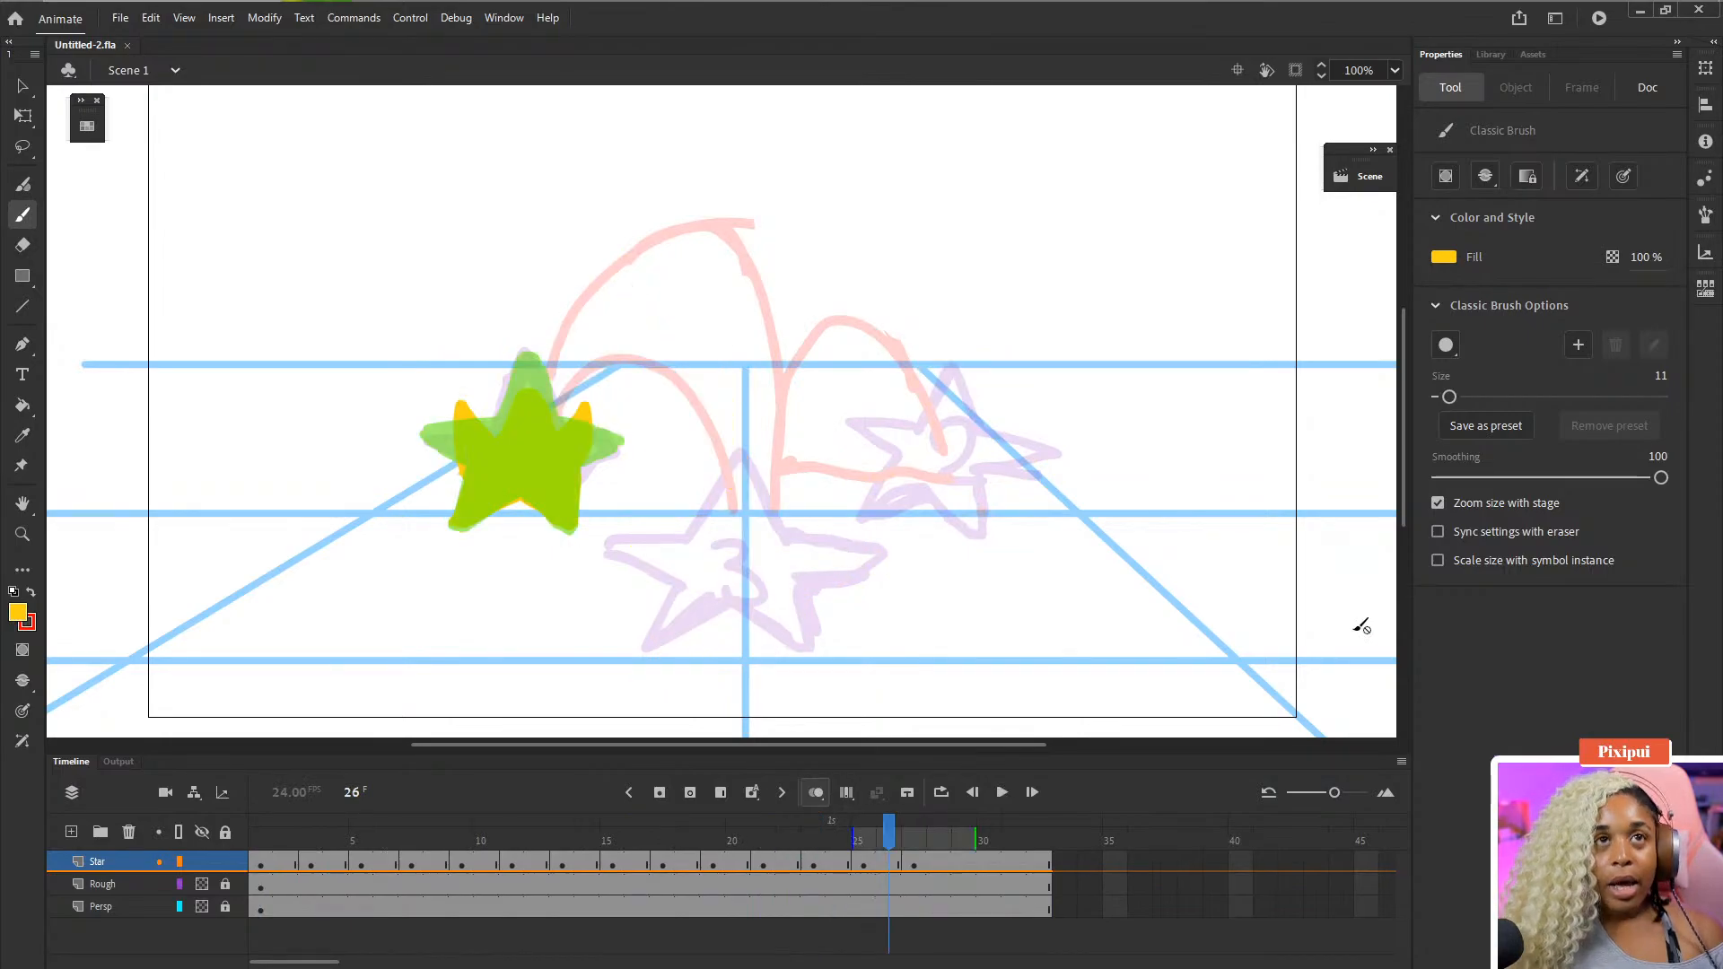
left_click(815, 792)
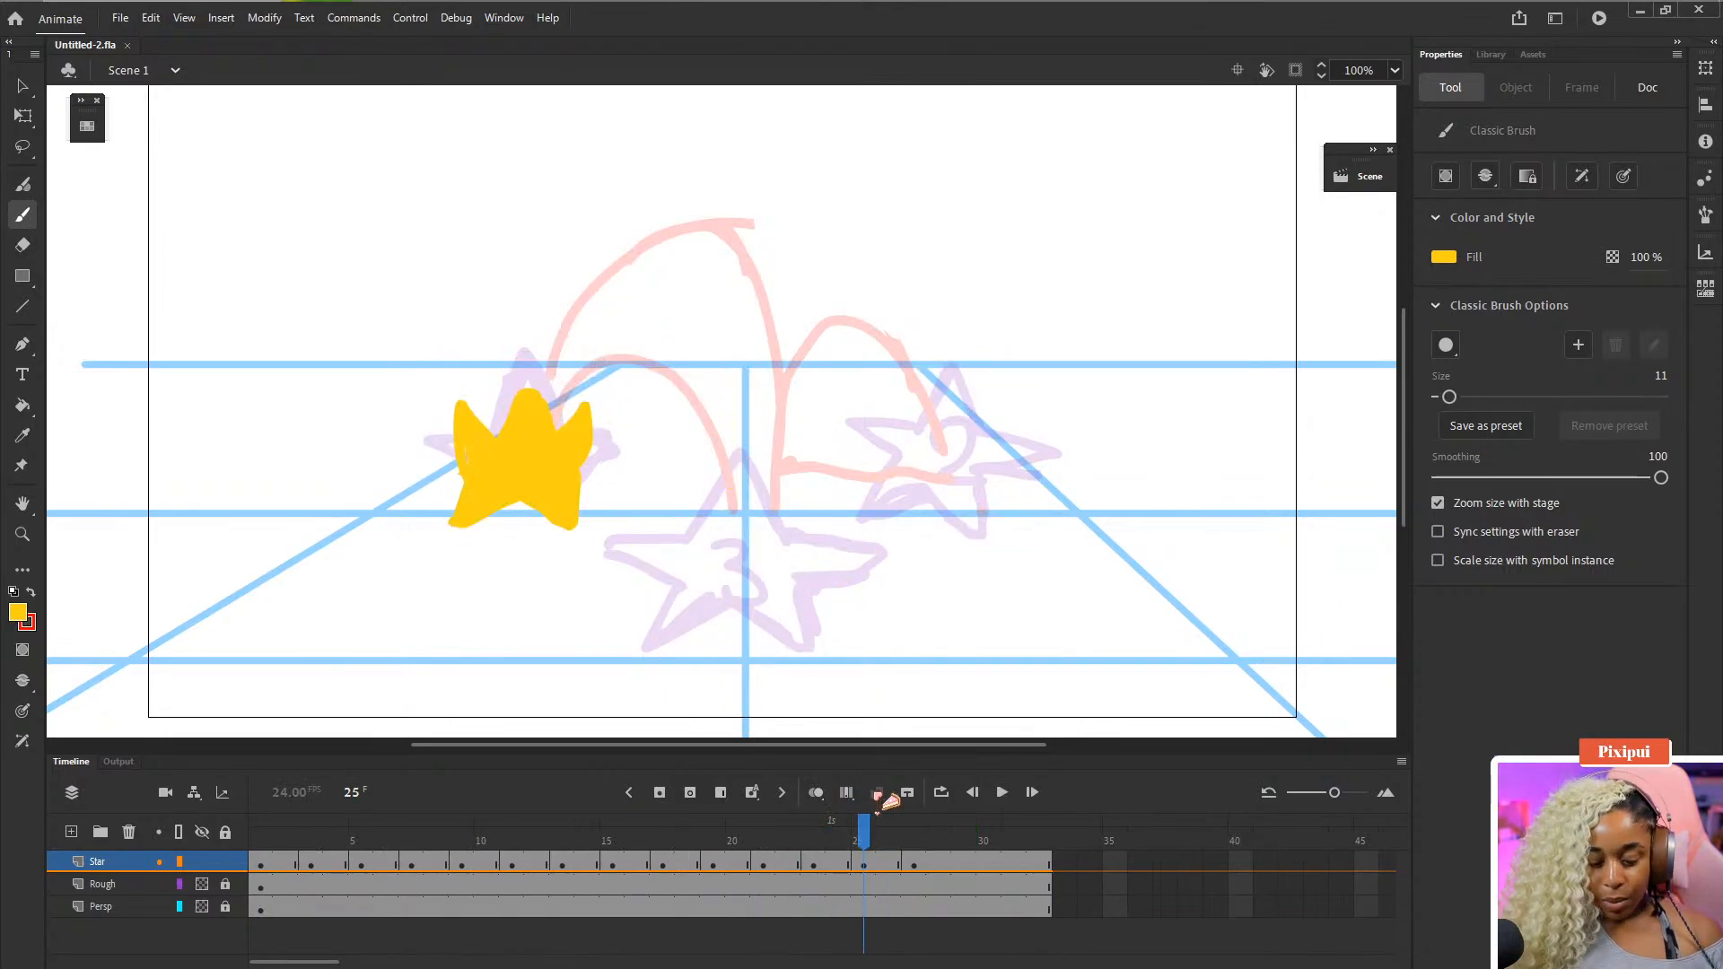
key(".")
key(".")
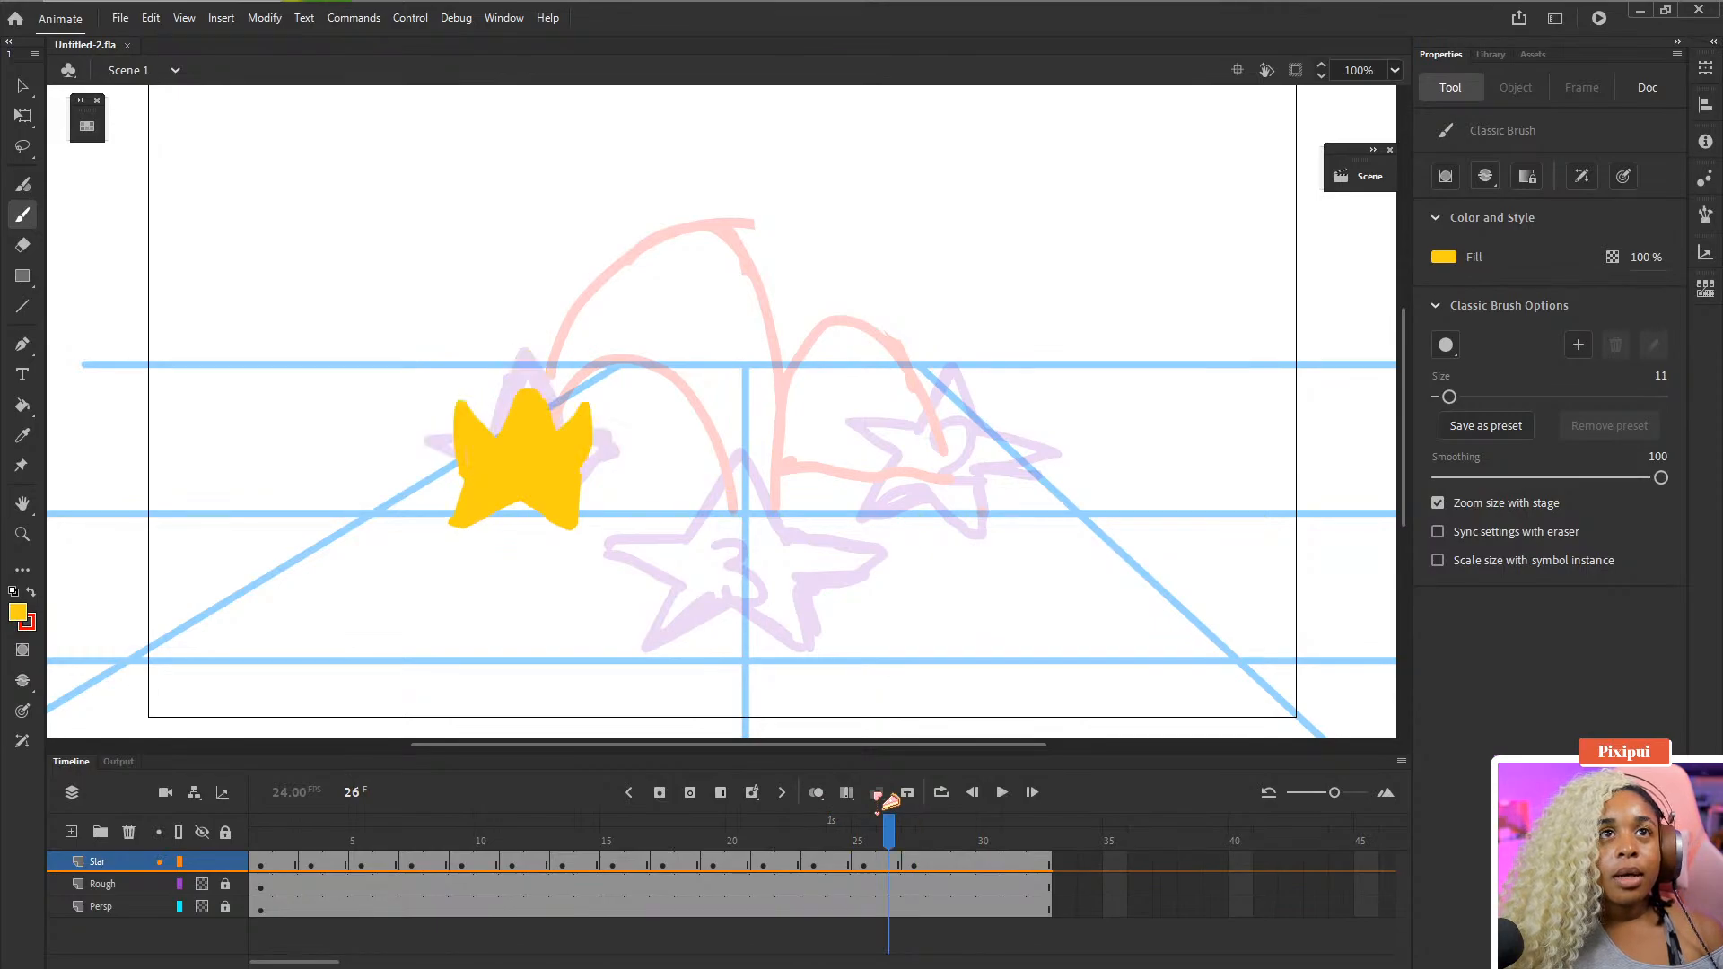
key(".")
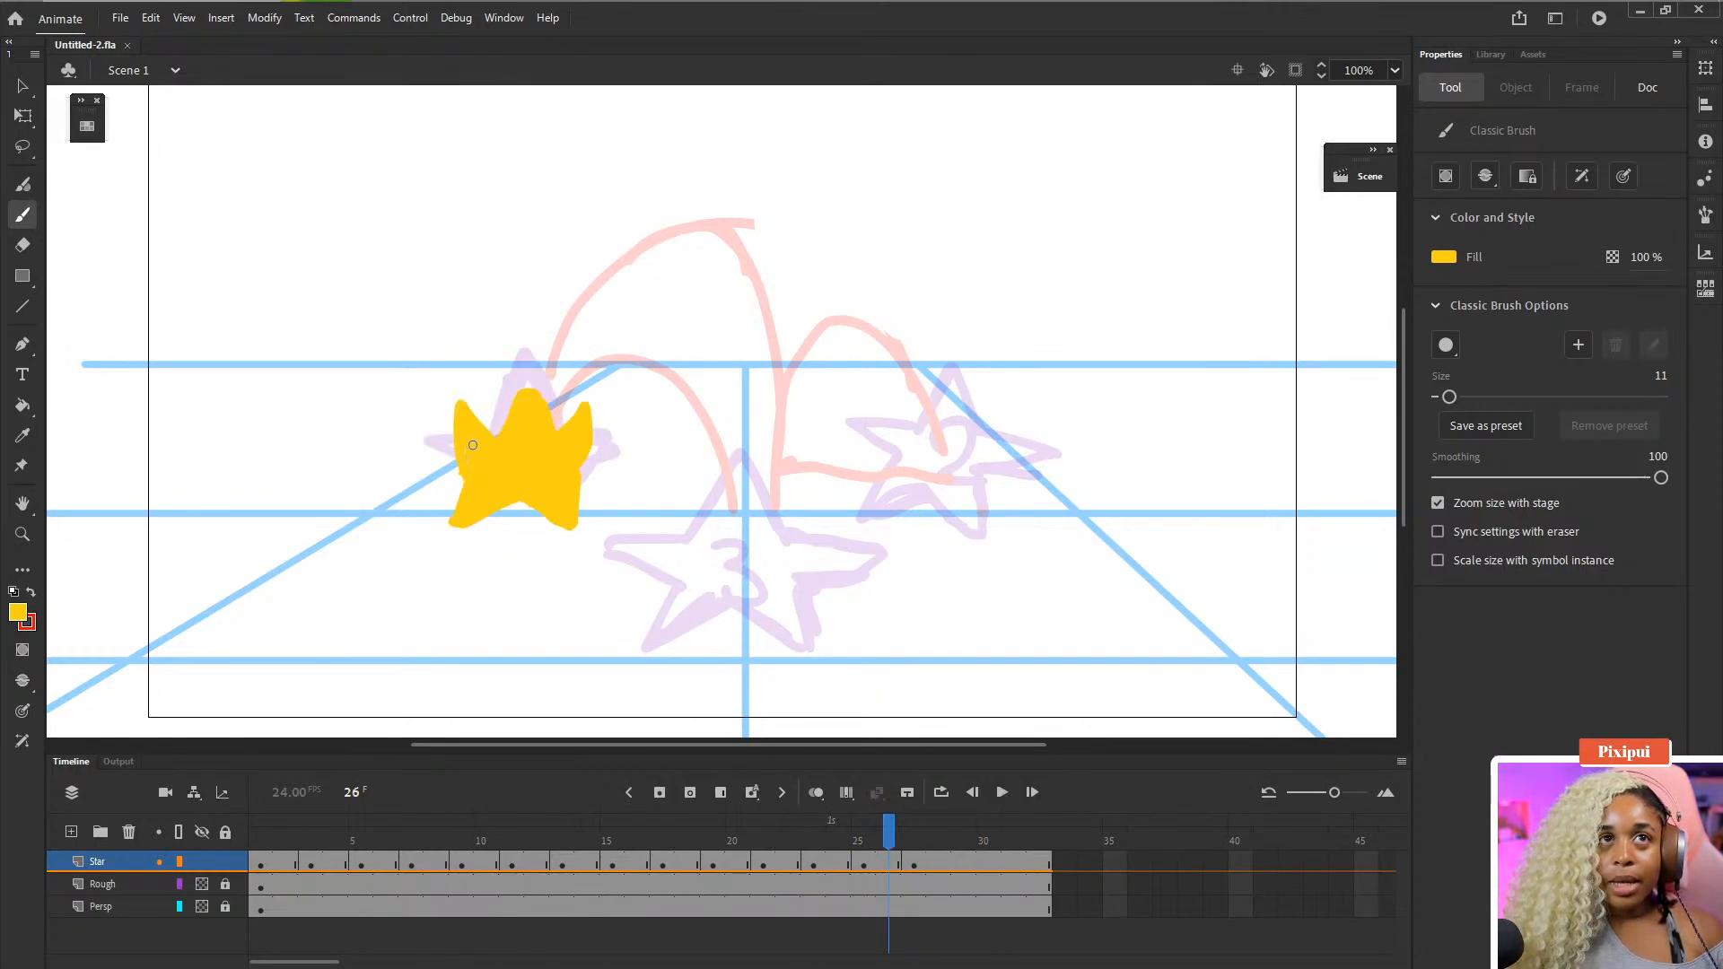
left_click_drag(473, 445, 467, 467)
key(".")
key(".")
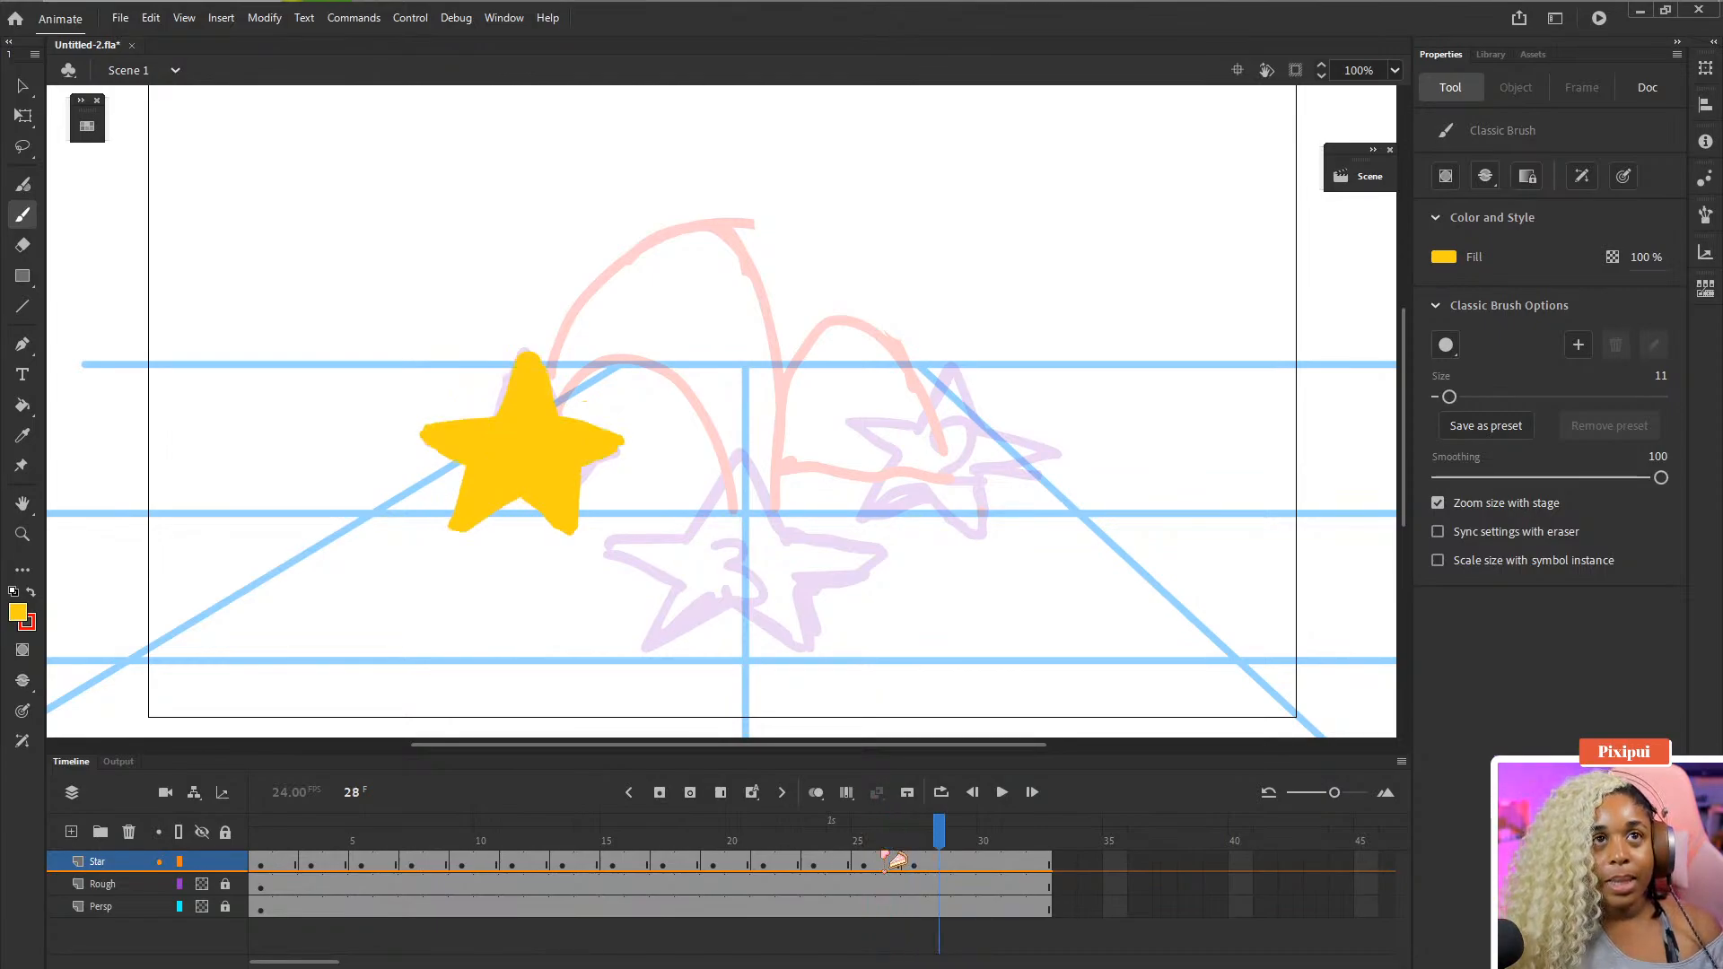
key(".")
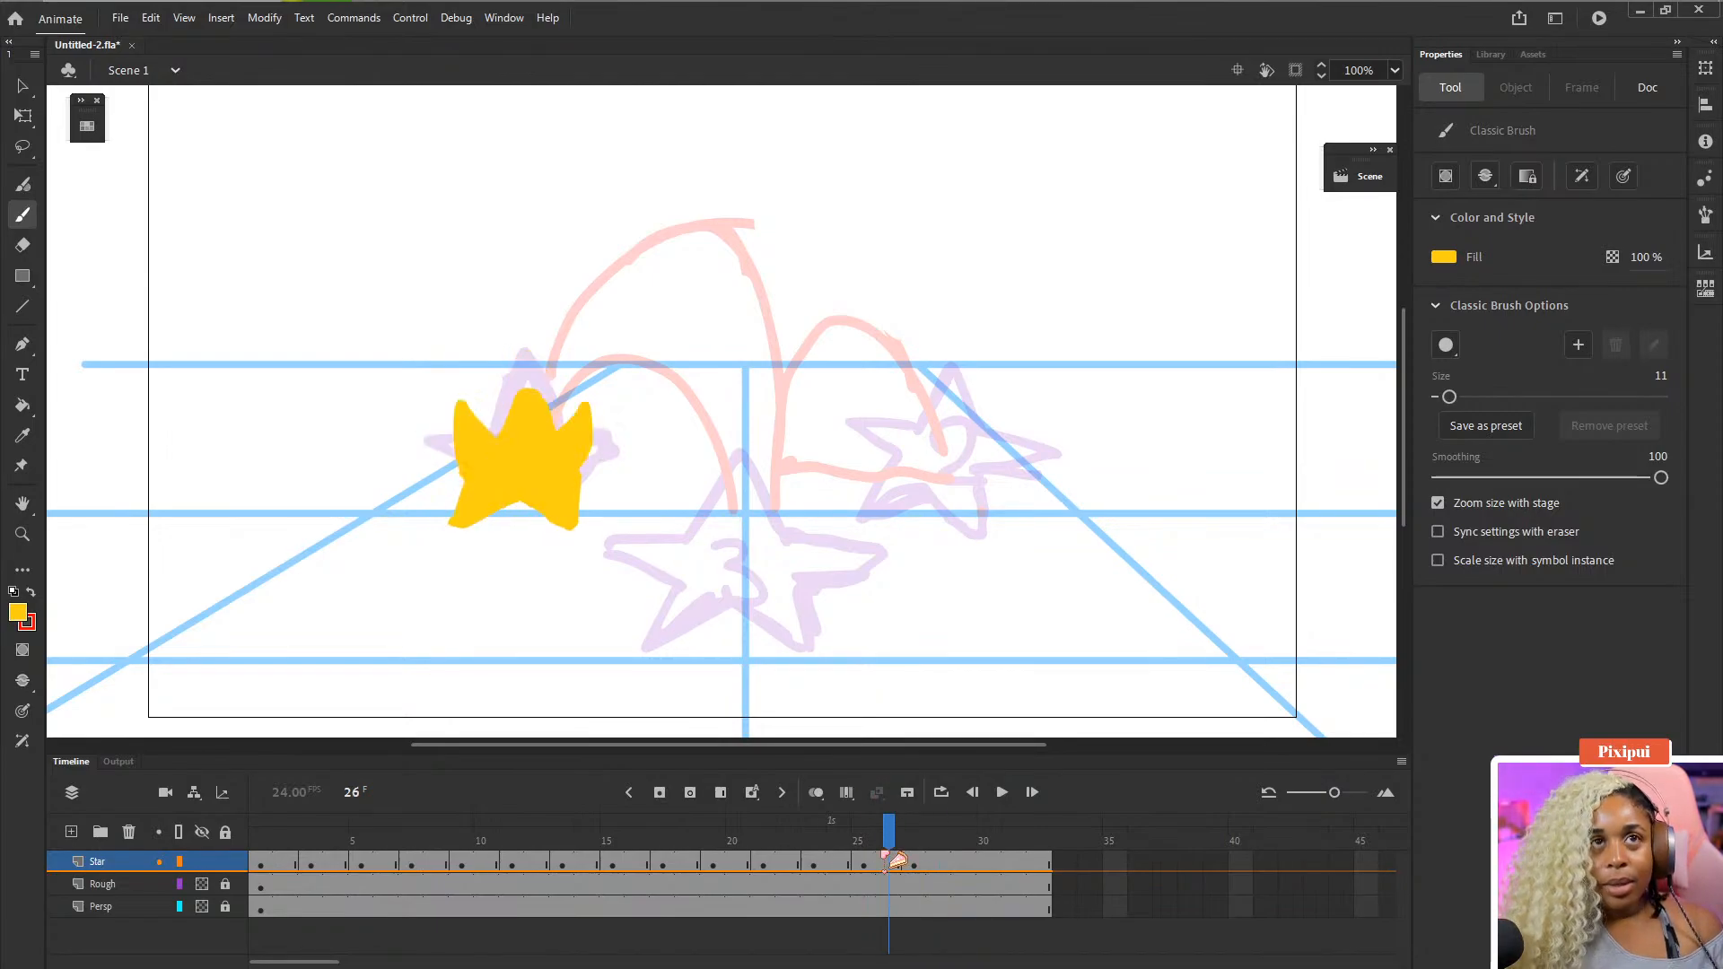
- Squash the star on frame 26 with Free Transform to about 122 px tall
key("w")
key("q")
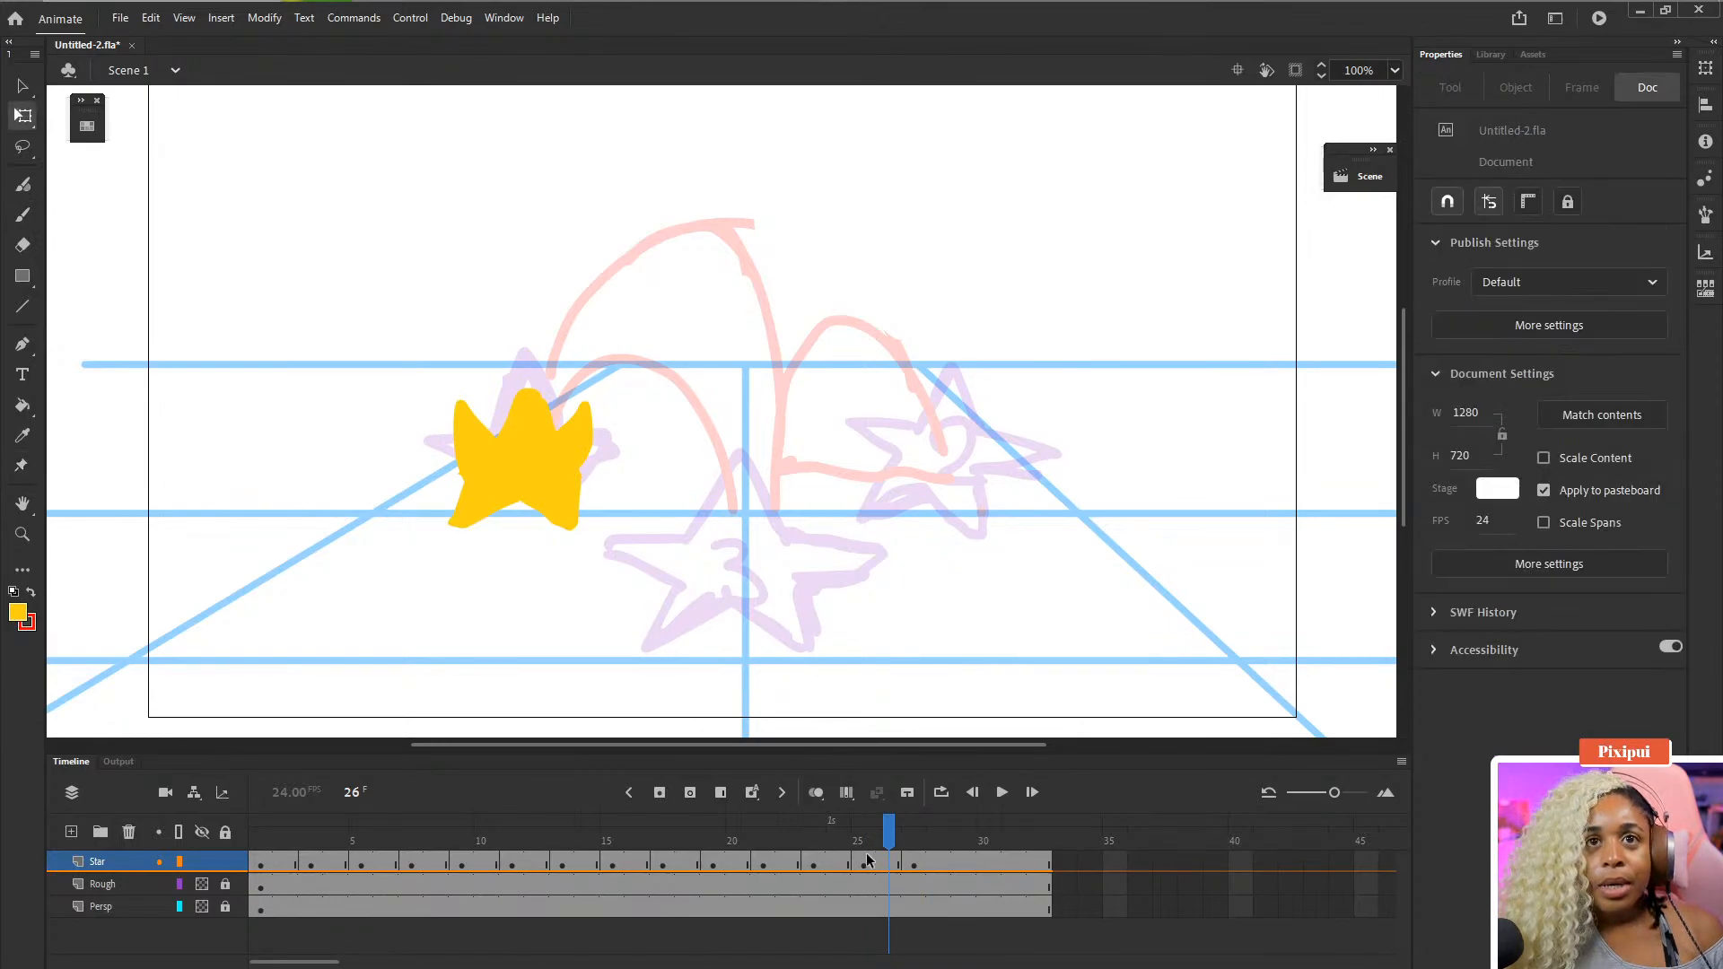
left_click(561, 498)
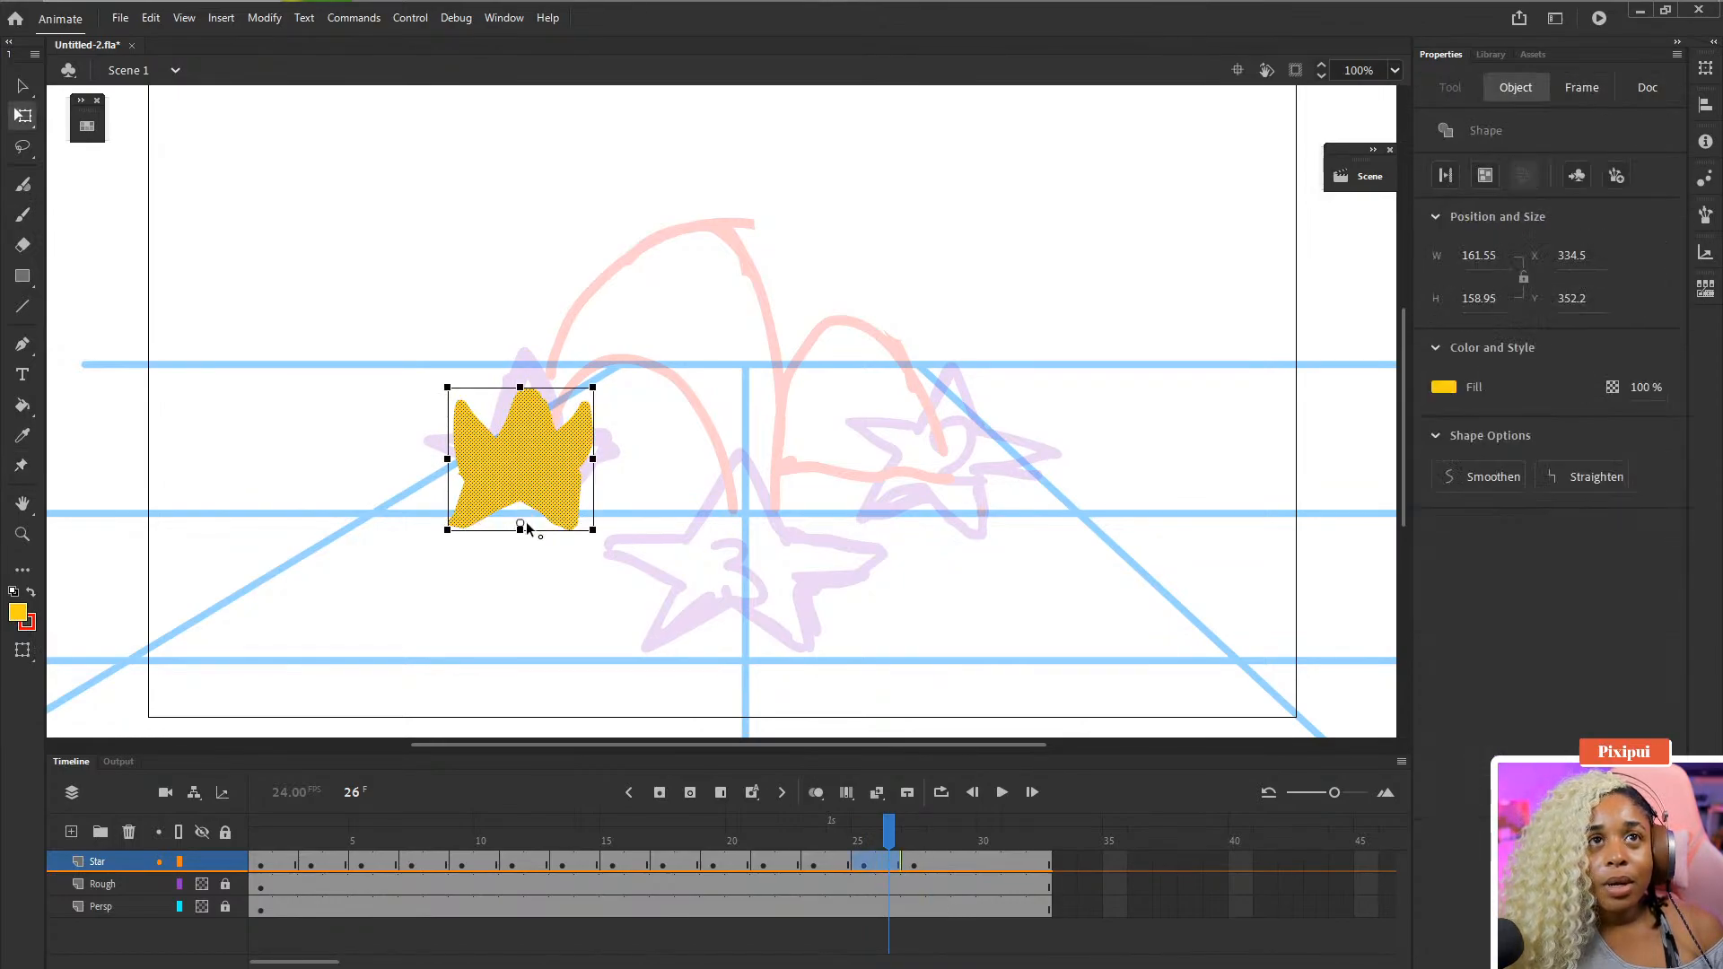
left_click_drag(521, 388, 524, 418)
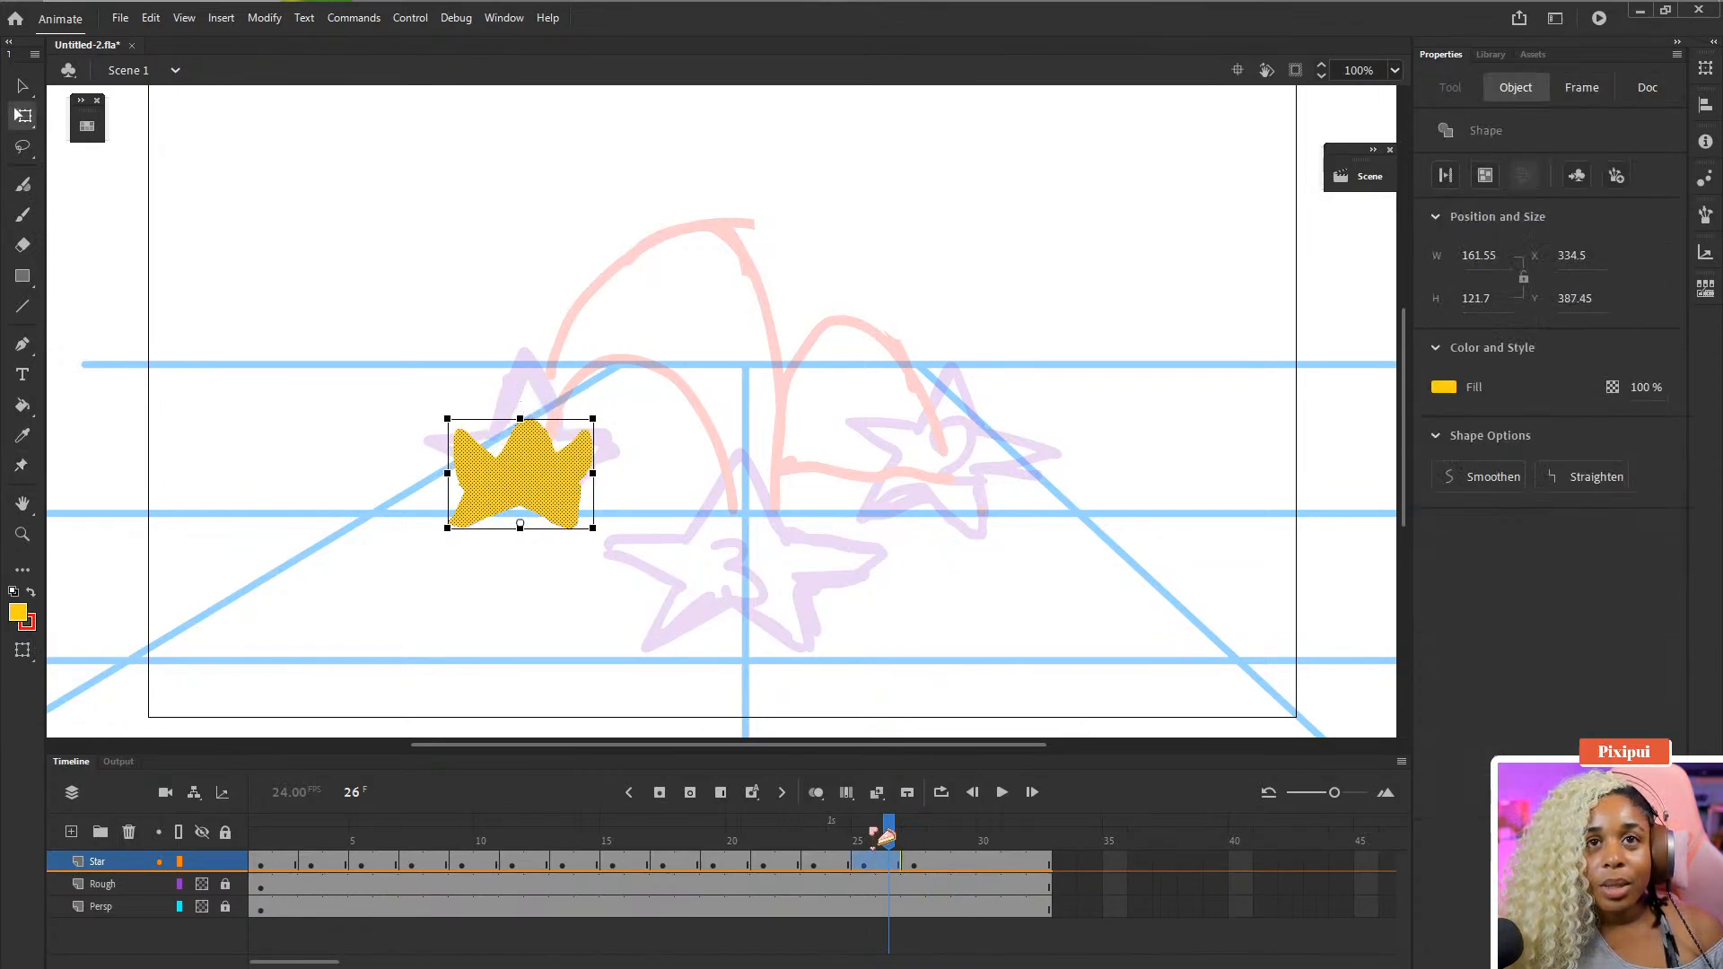
- Play the animation through and stop it to review the squashed poses
left_click(775, 847)
key("Return")
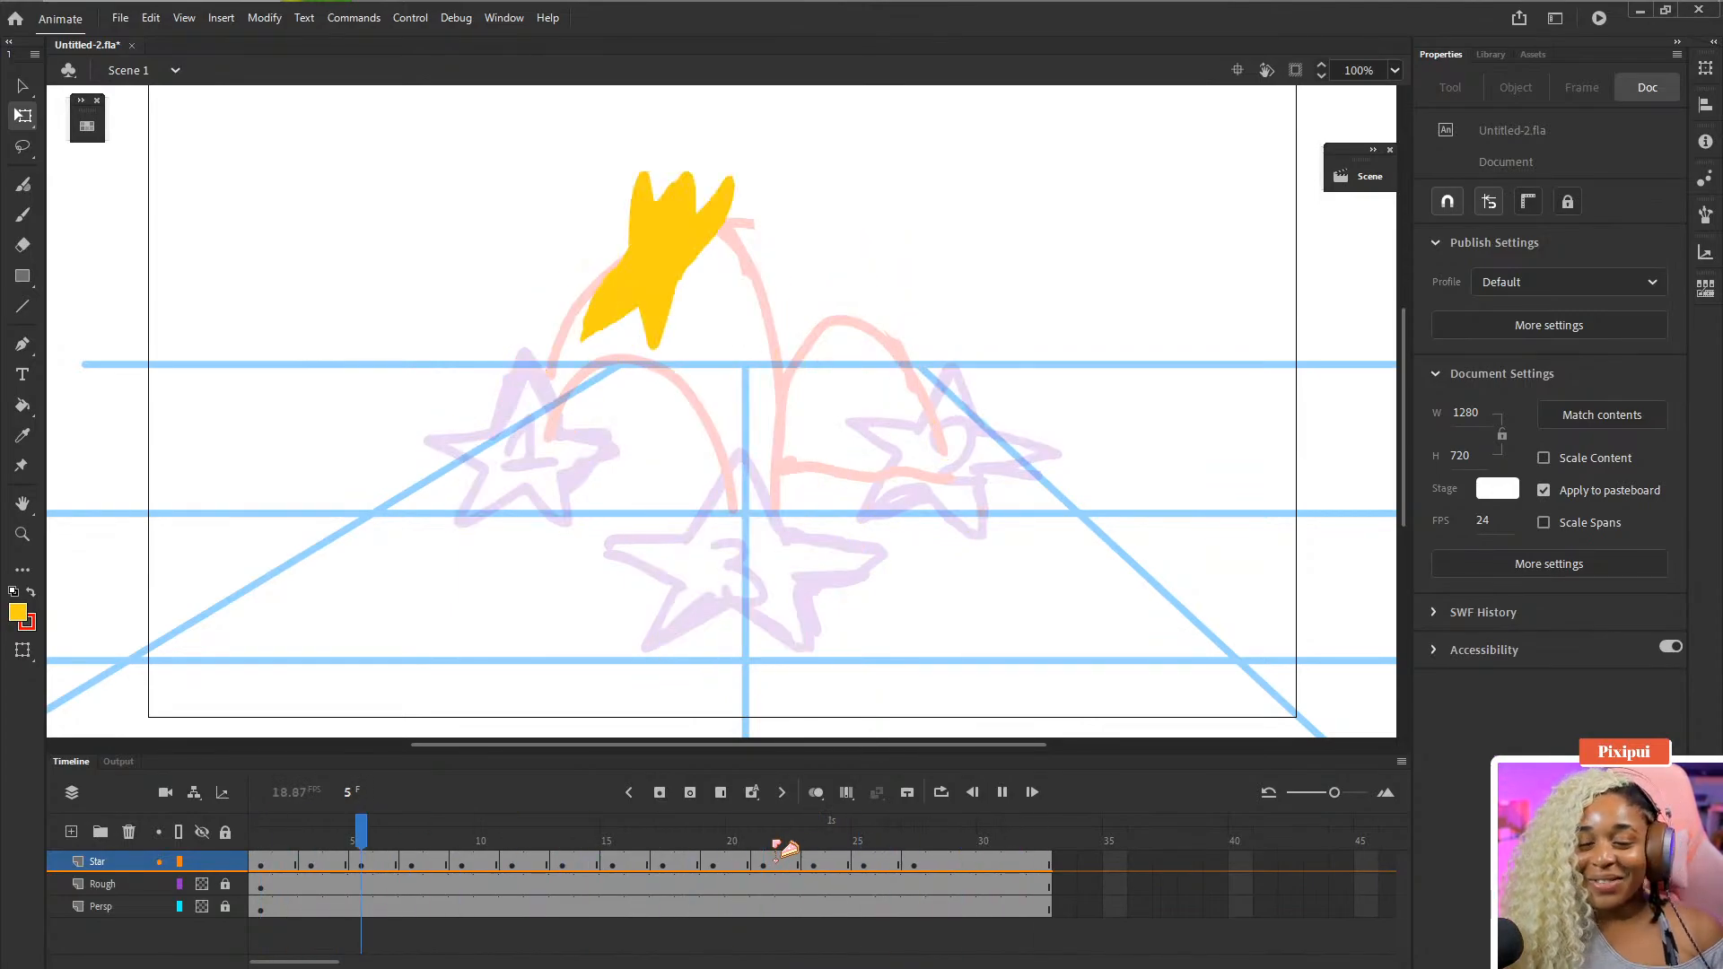
key("Return")
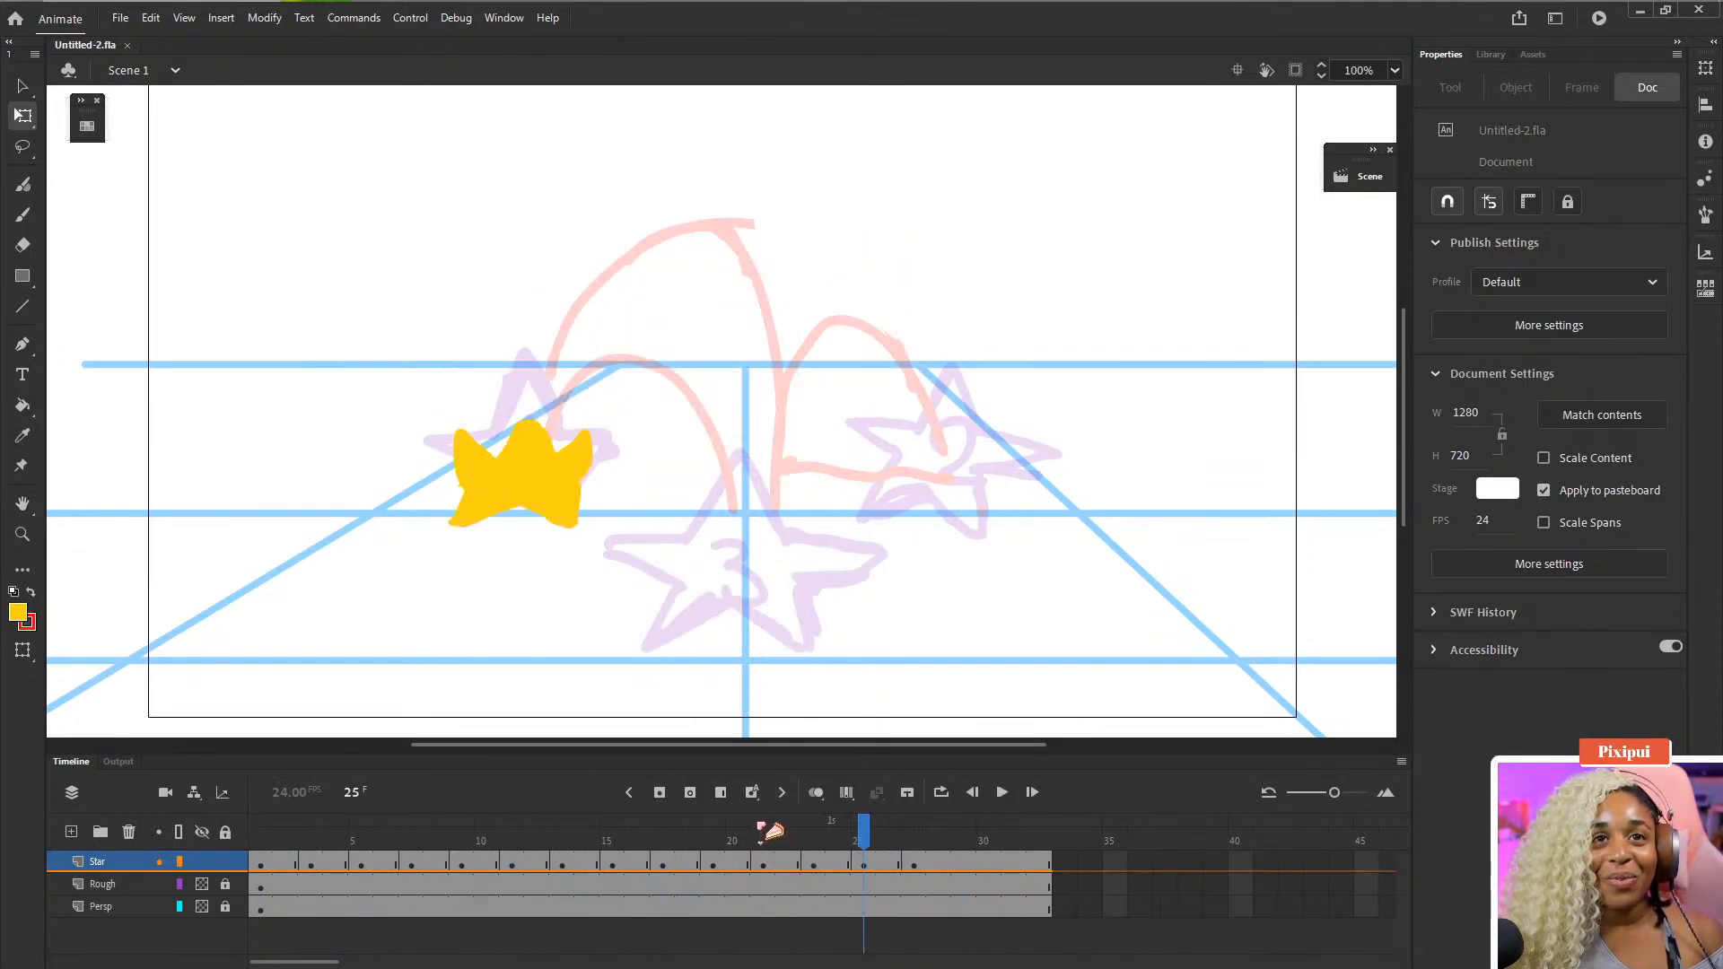
- Insert two frames after frame 8 on the Star layer to hold that pose longer, and save
left_click_drag(305, 821, 384, 862)
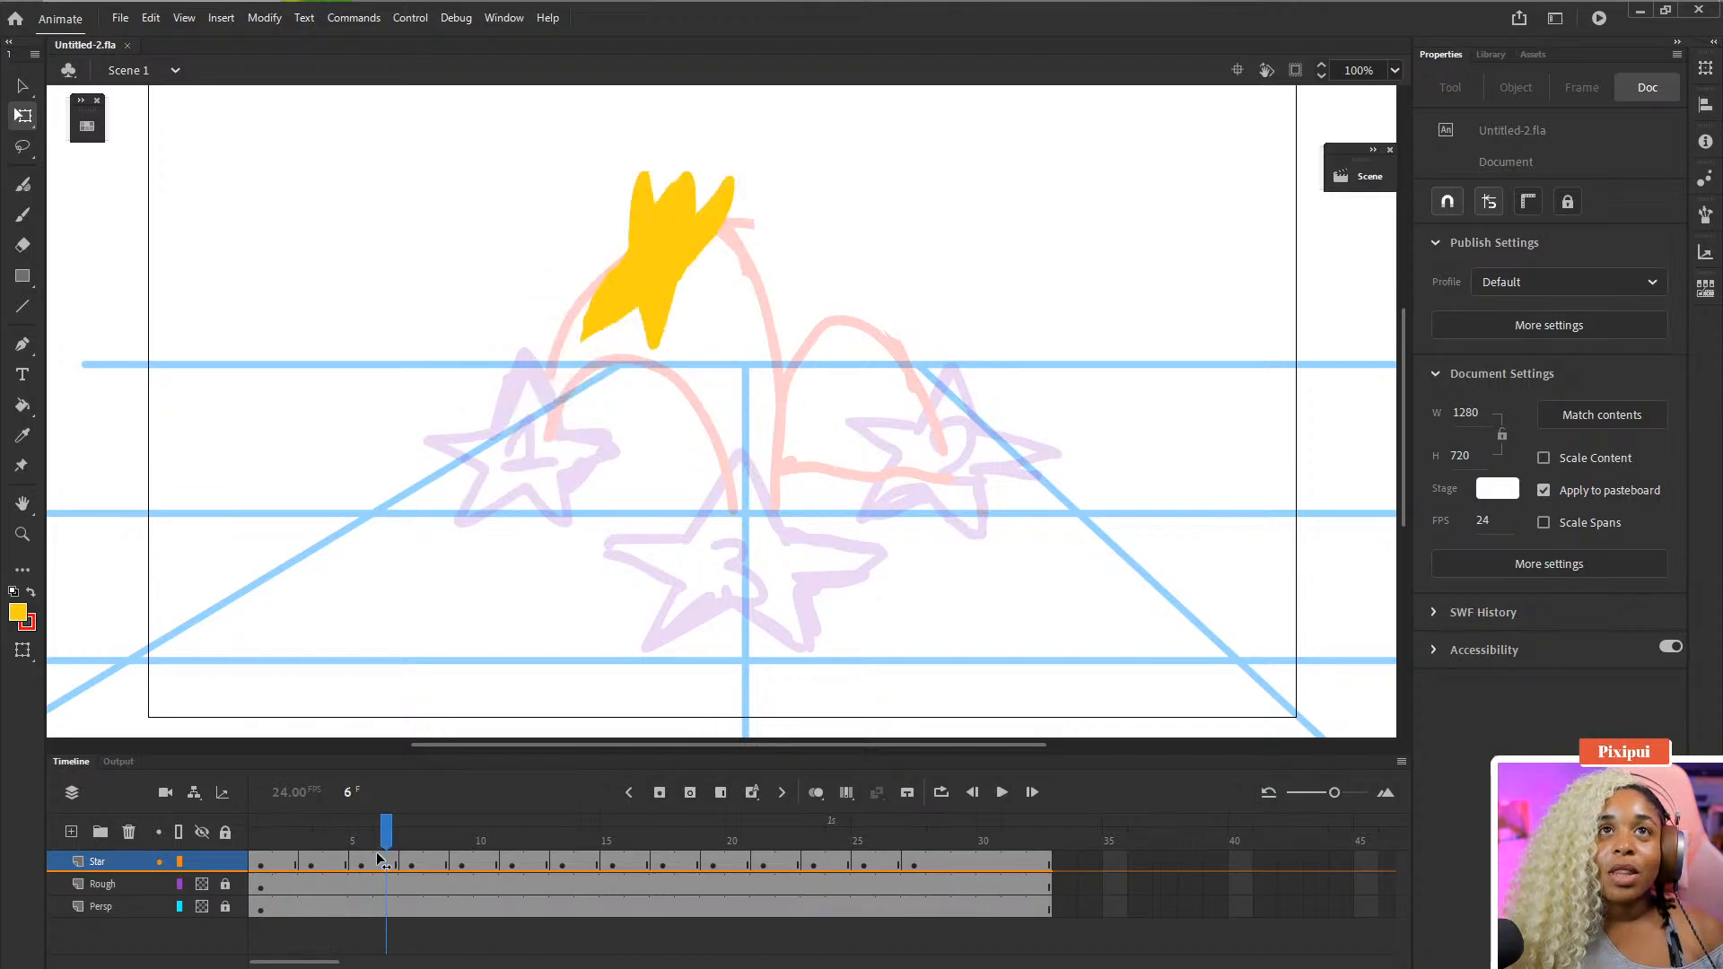
left_click(408, 859)
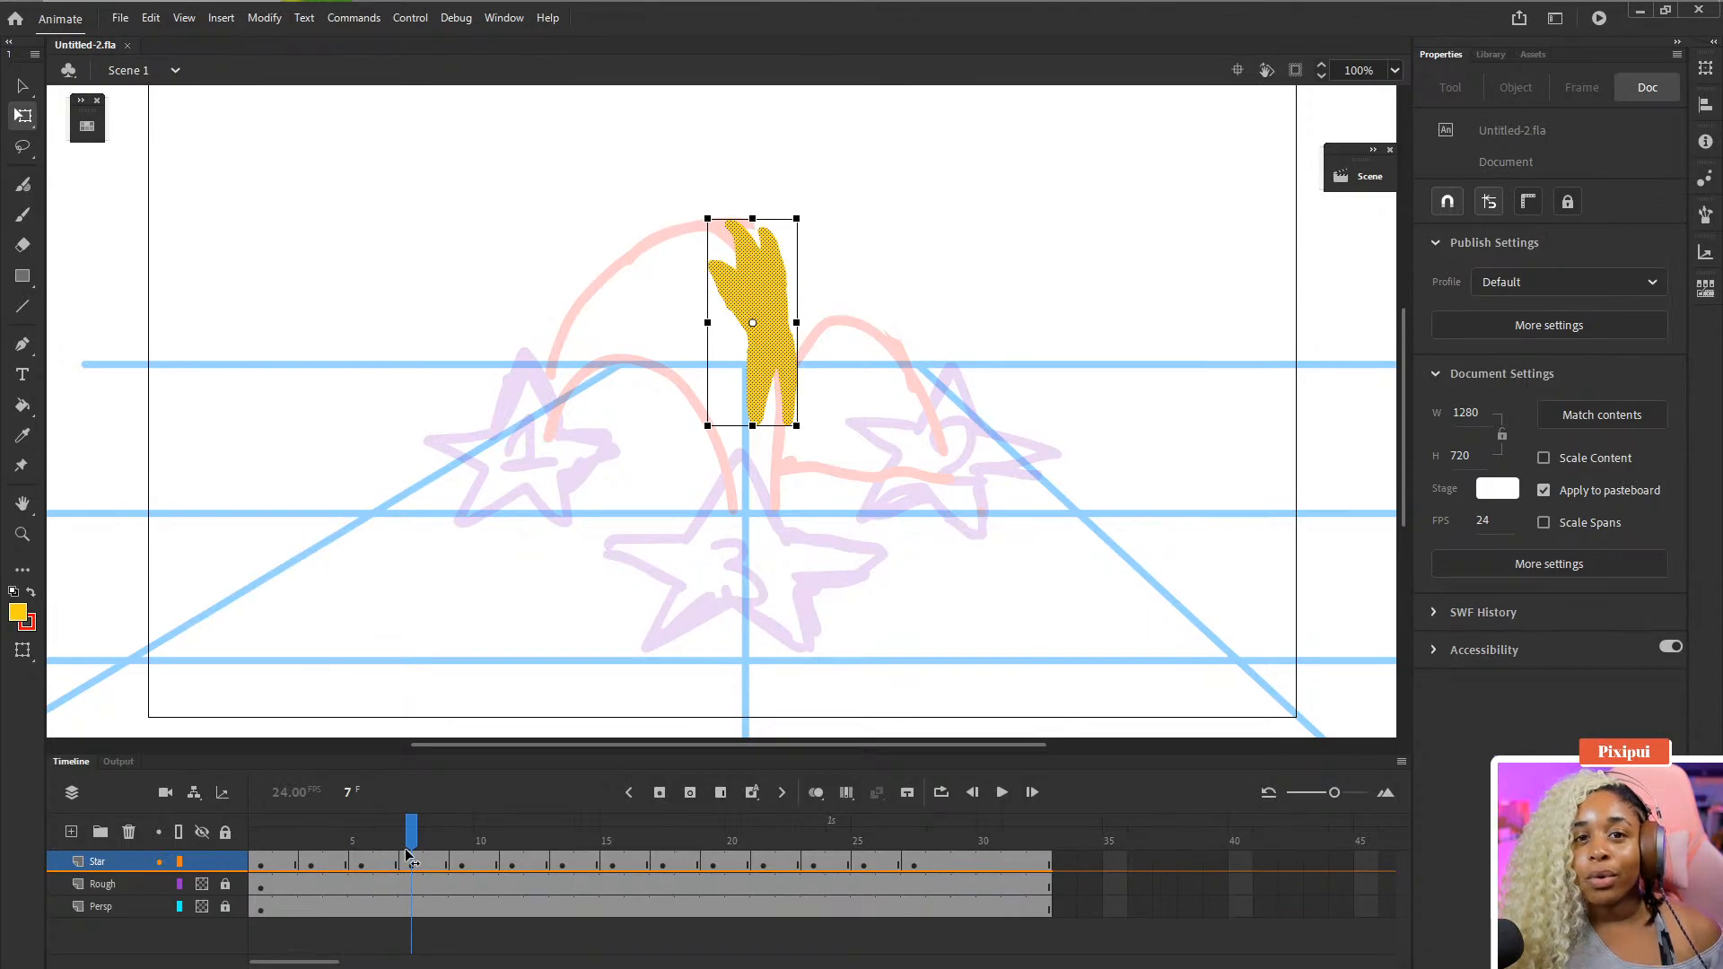
left_click_drag(430, 844, 452, 837)
left_click(439, 865)
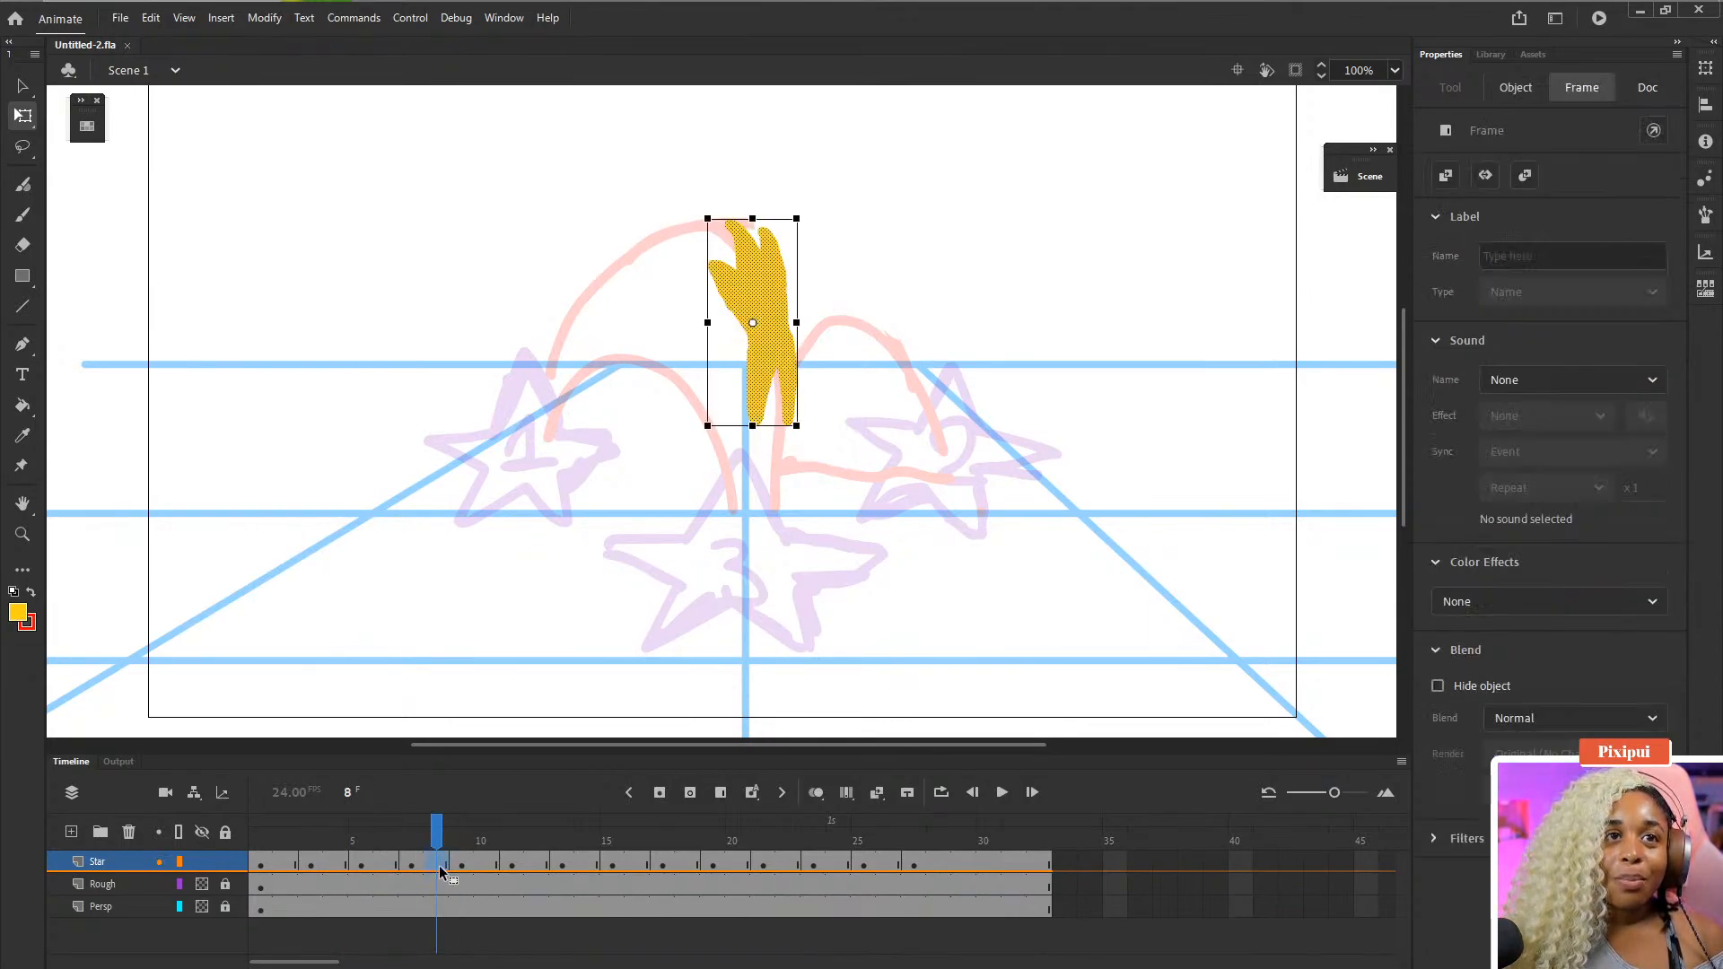
key("F5")
key("F5")
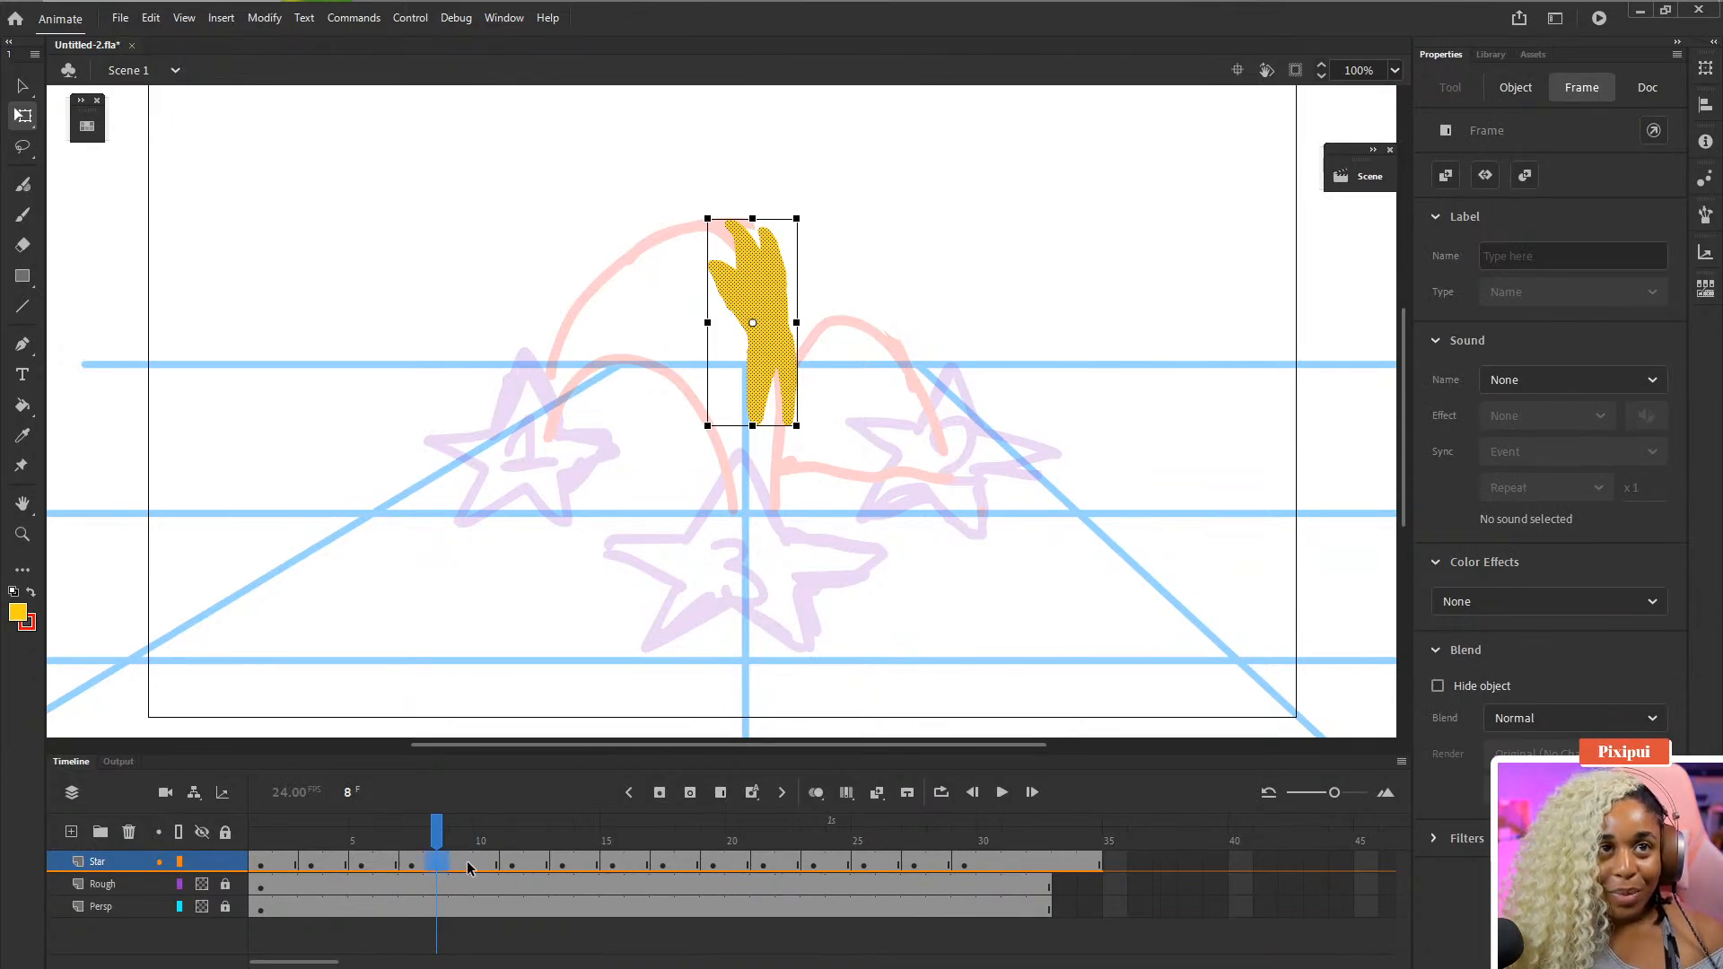
left_click(463, 865)
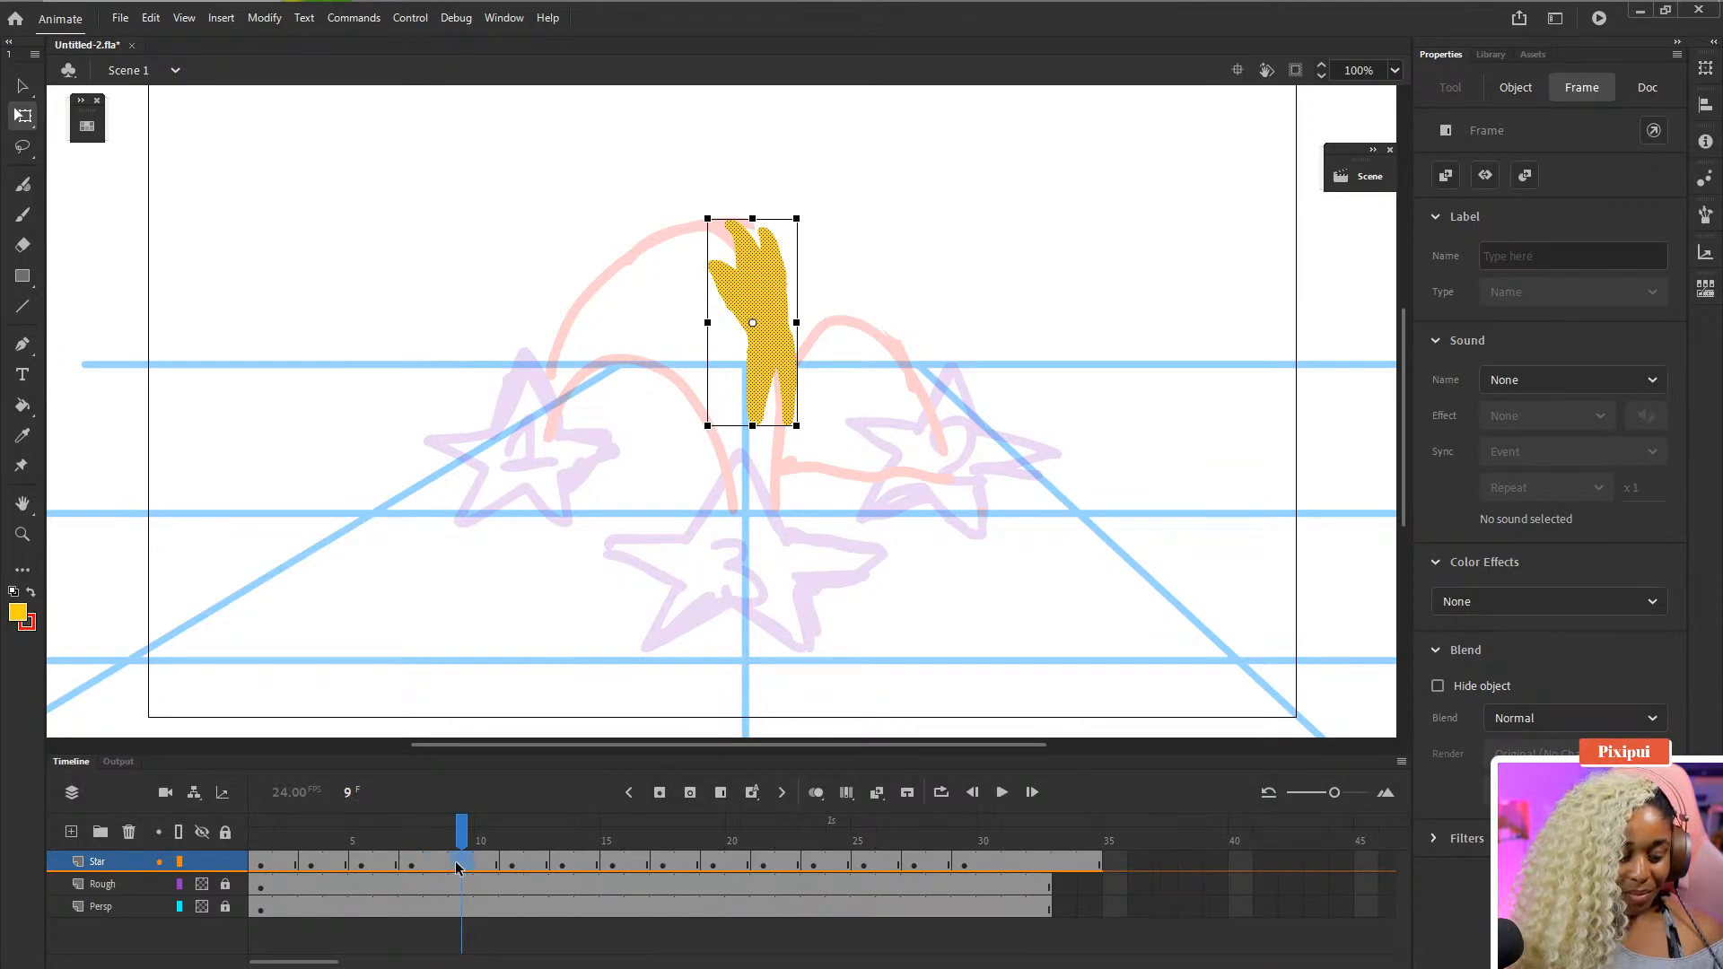
key("ctrl+s")
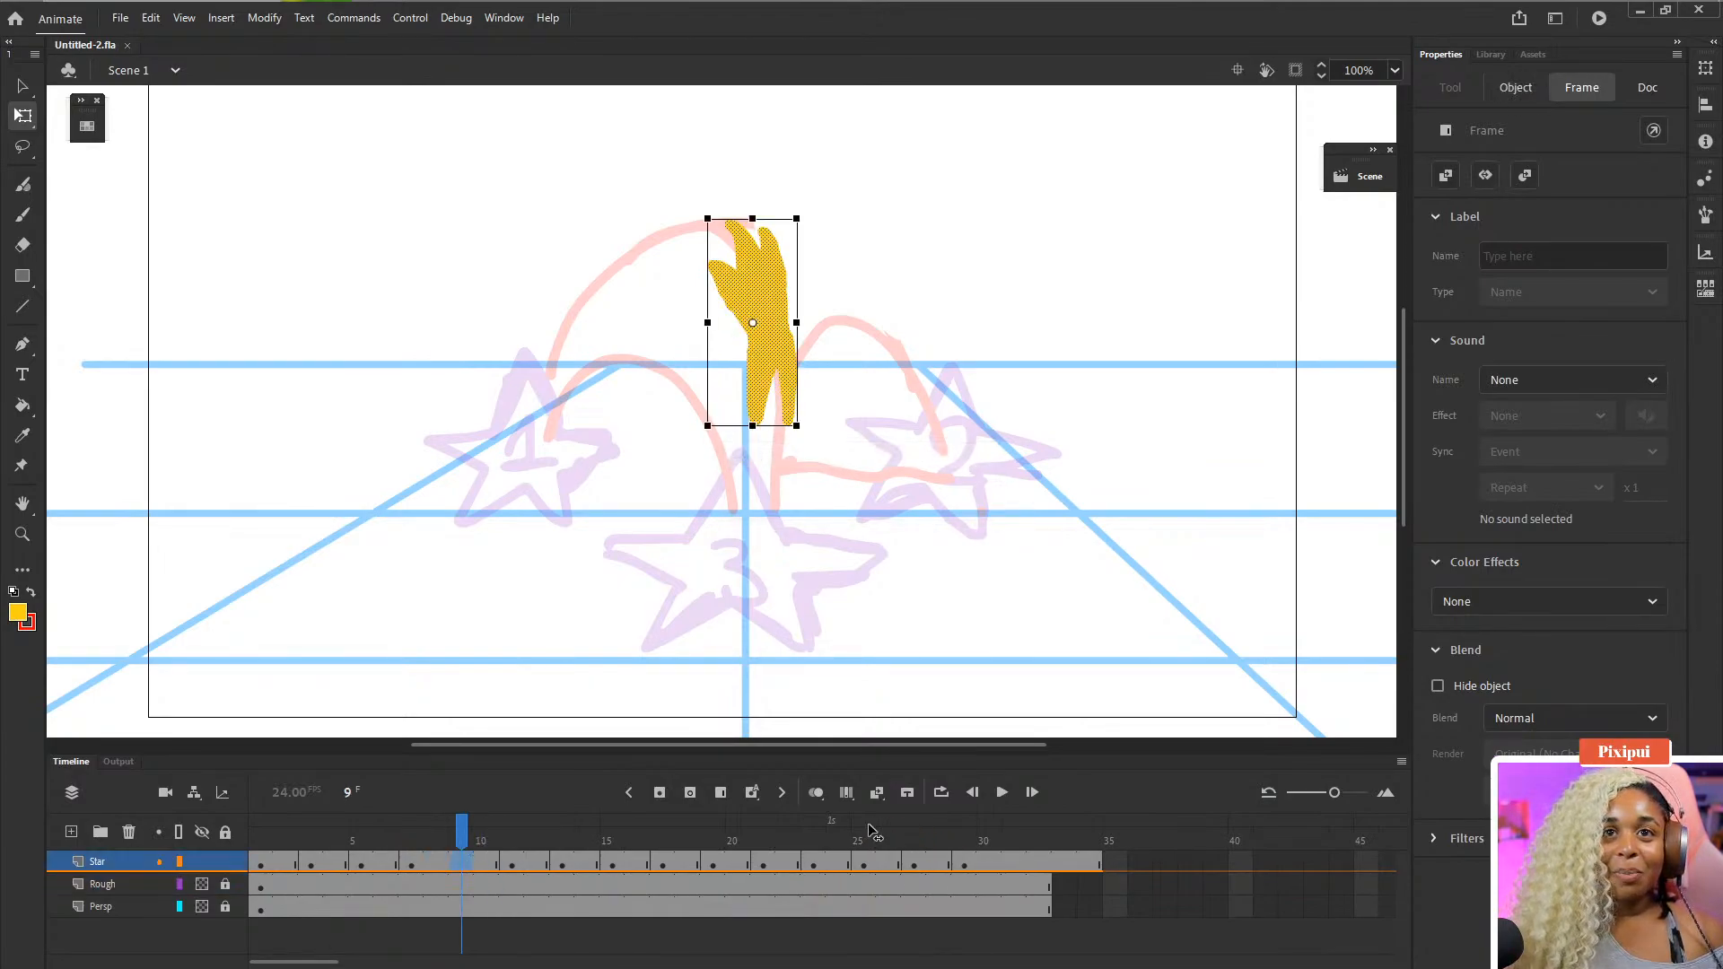
- Clear the drawing on frame 9 of the Star layer, turn onion skinning back on and save
left_click_drag(876, 833, 436, 834)
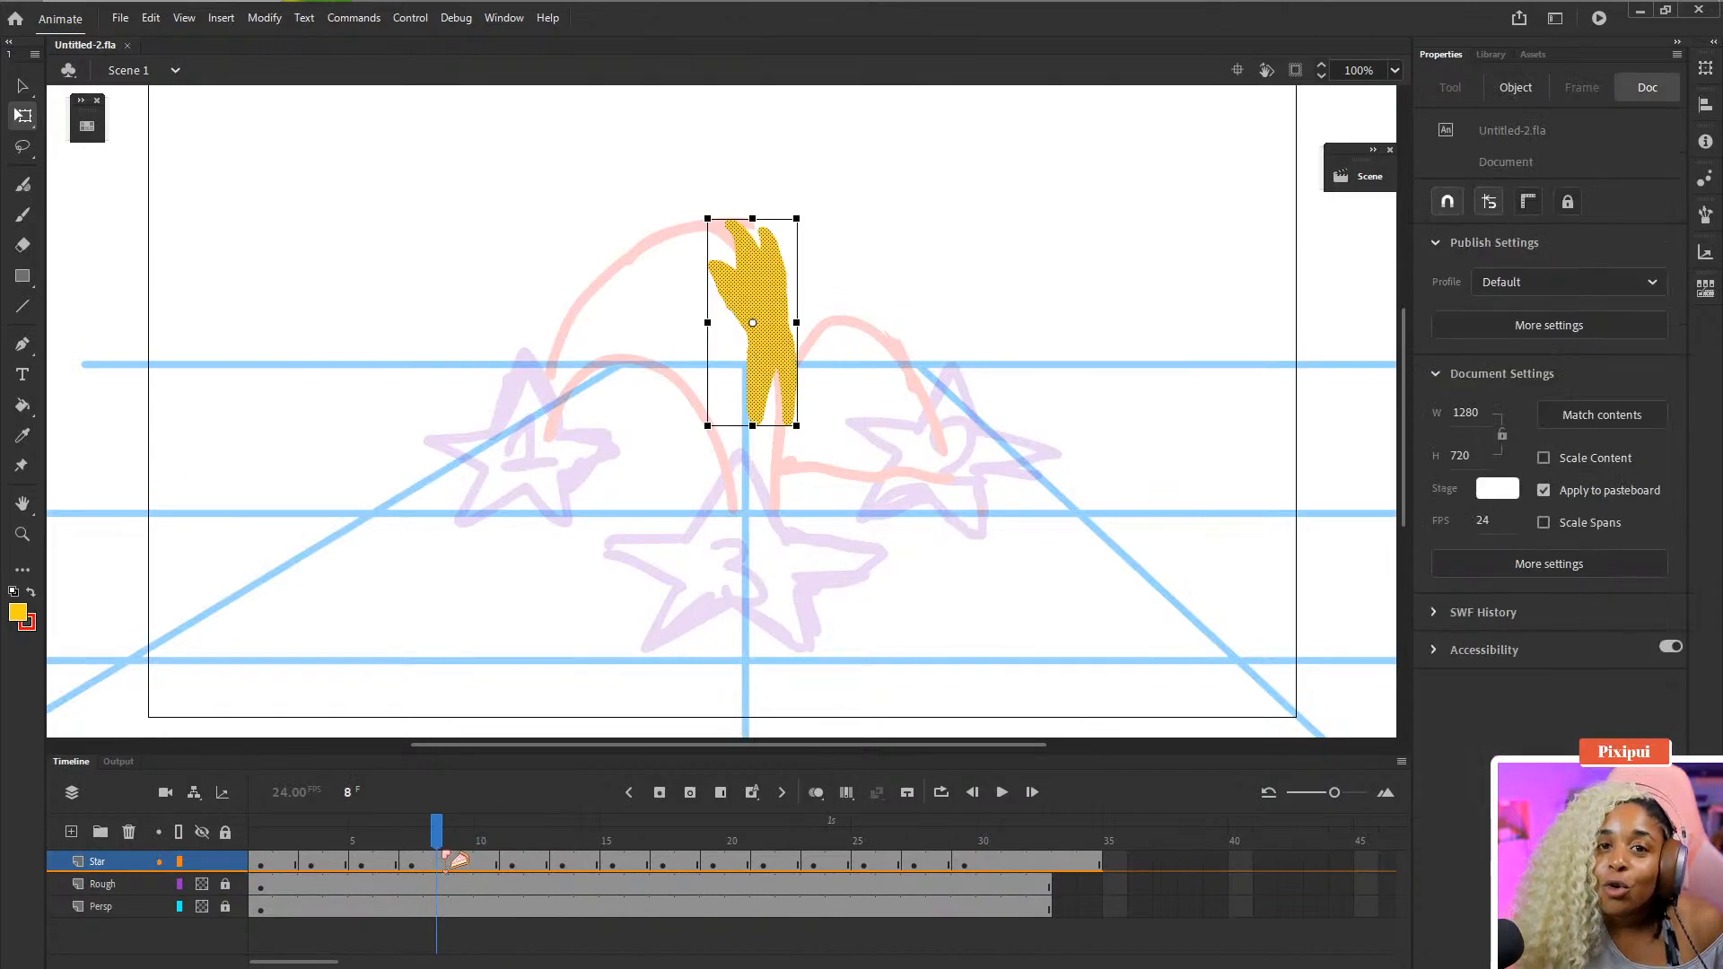
left_click(457, 862)
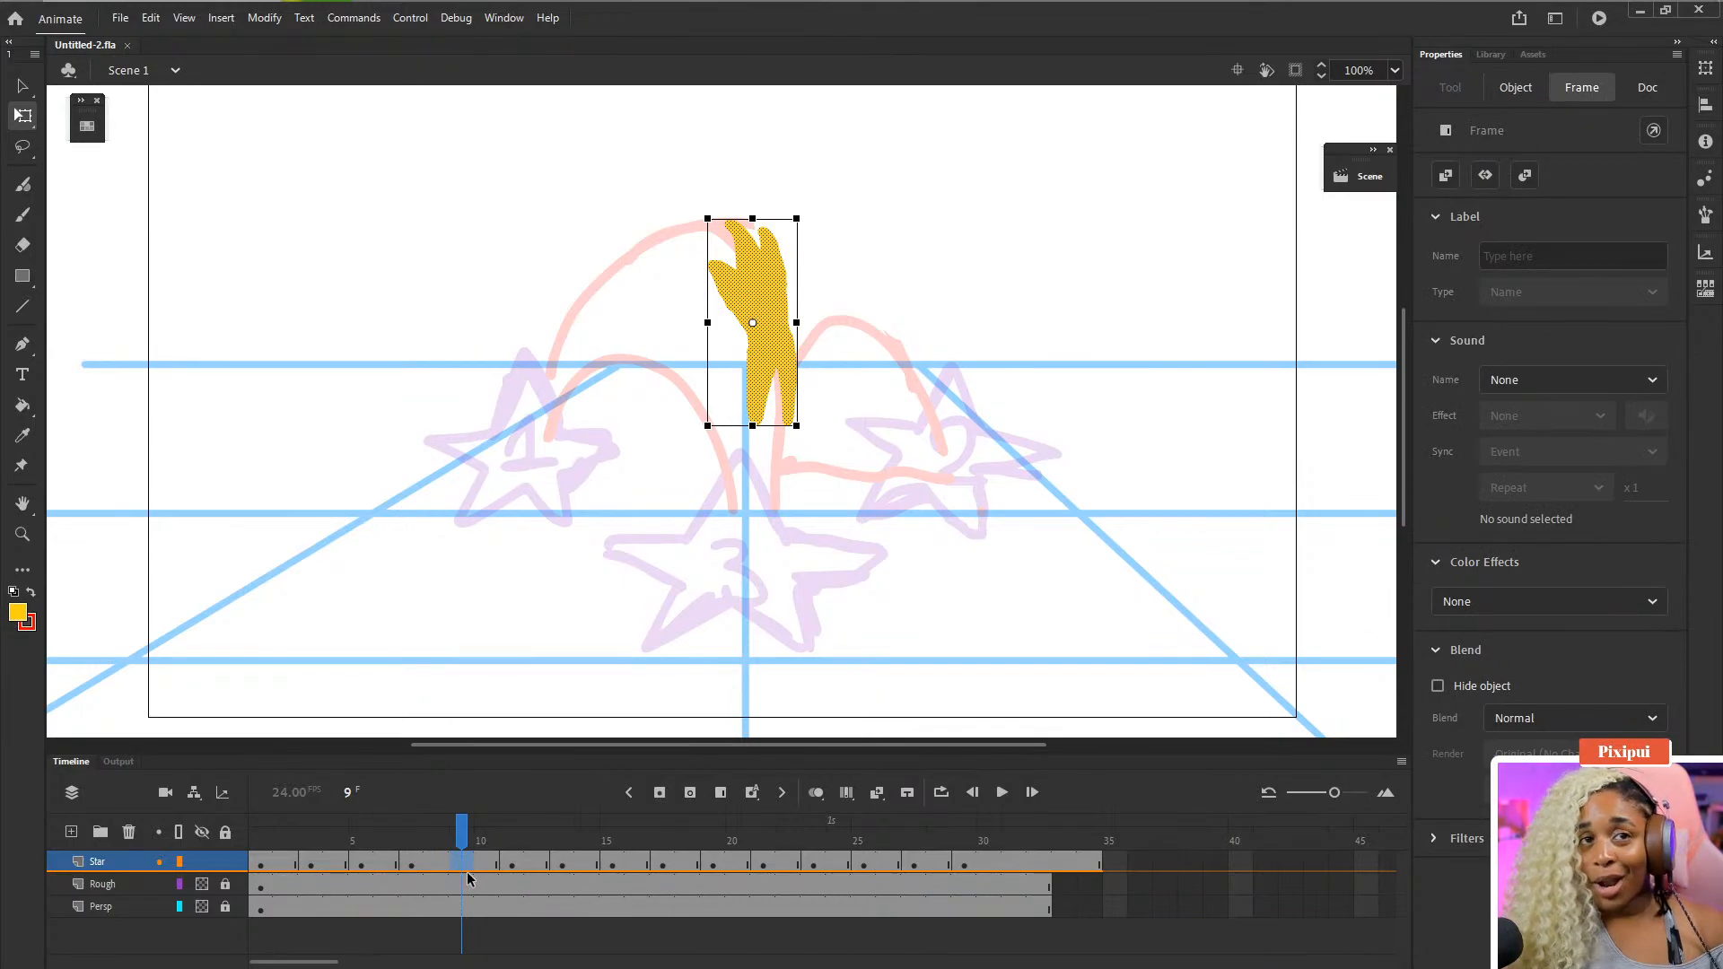
key("Delete")
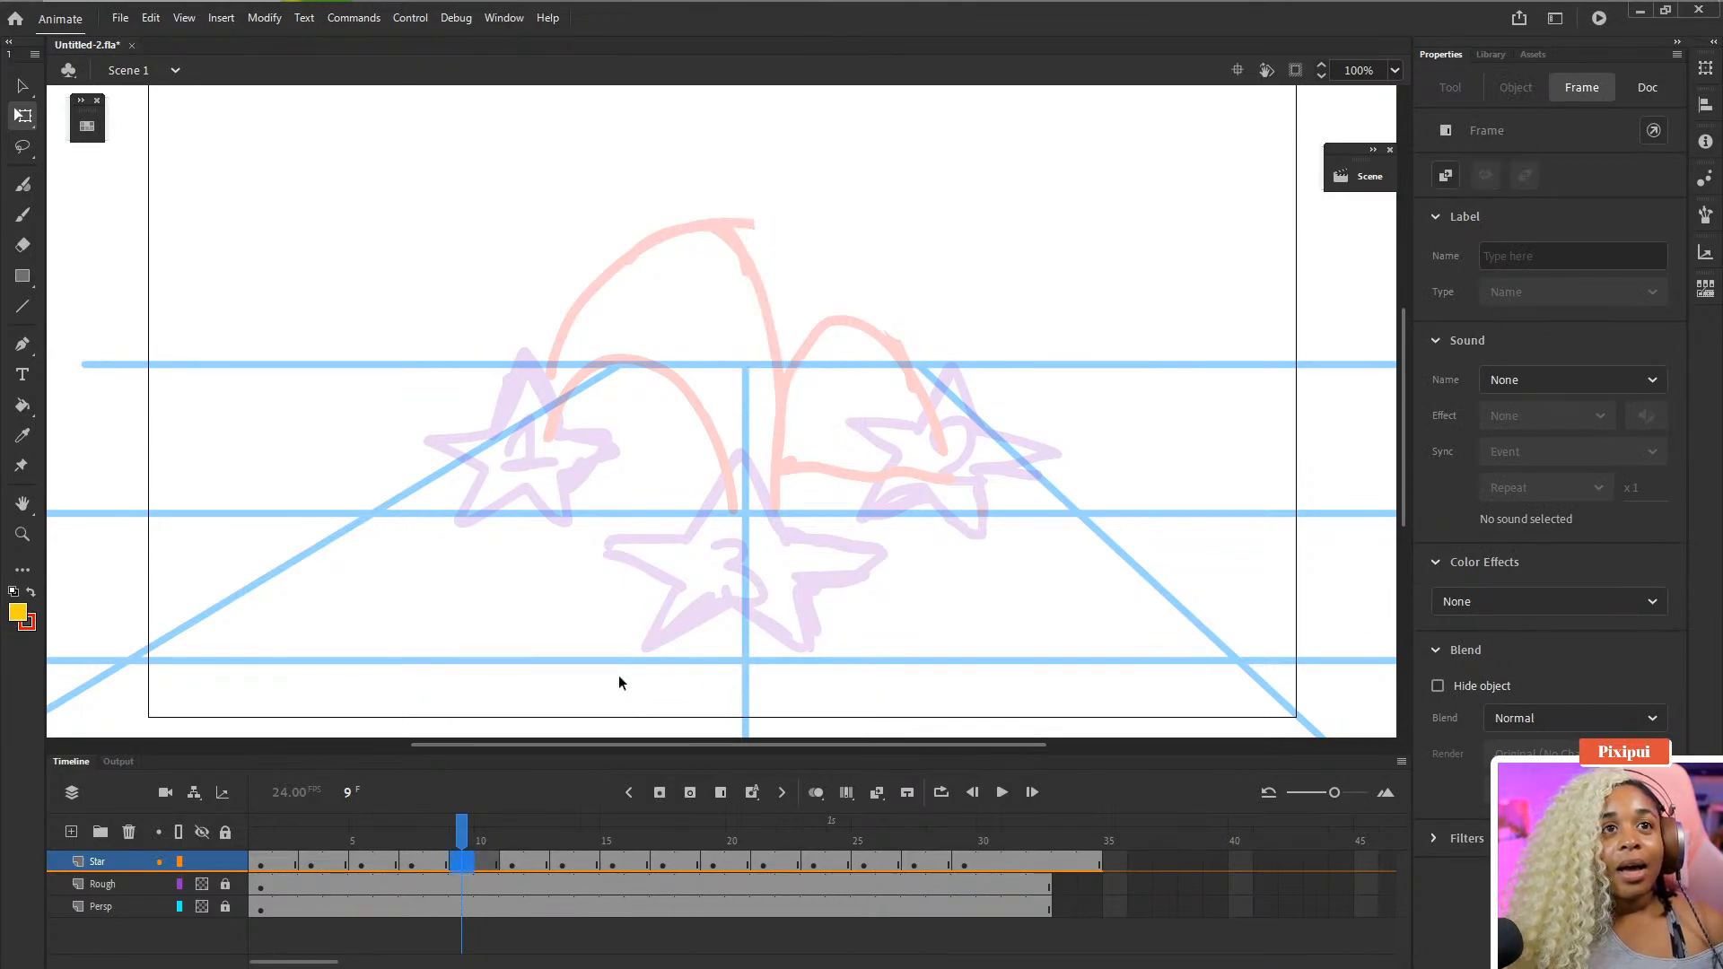
left_click(816, 792)
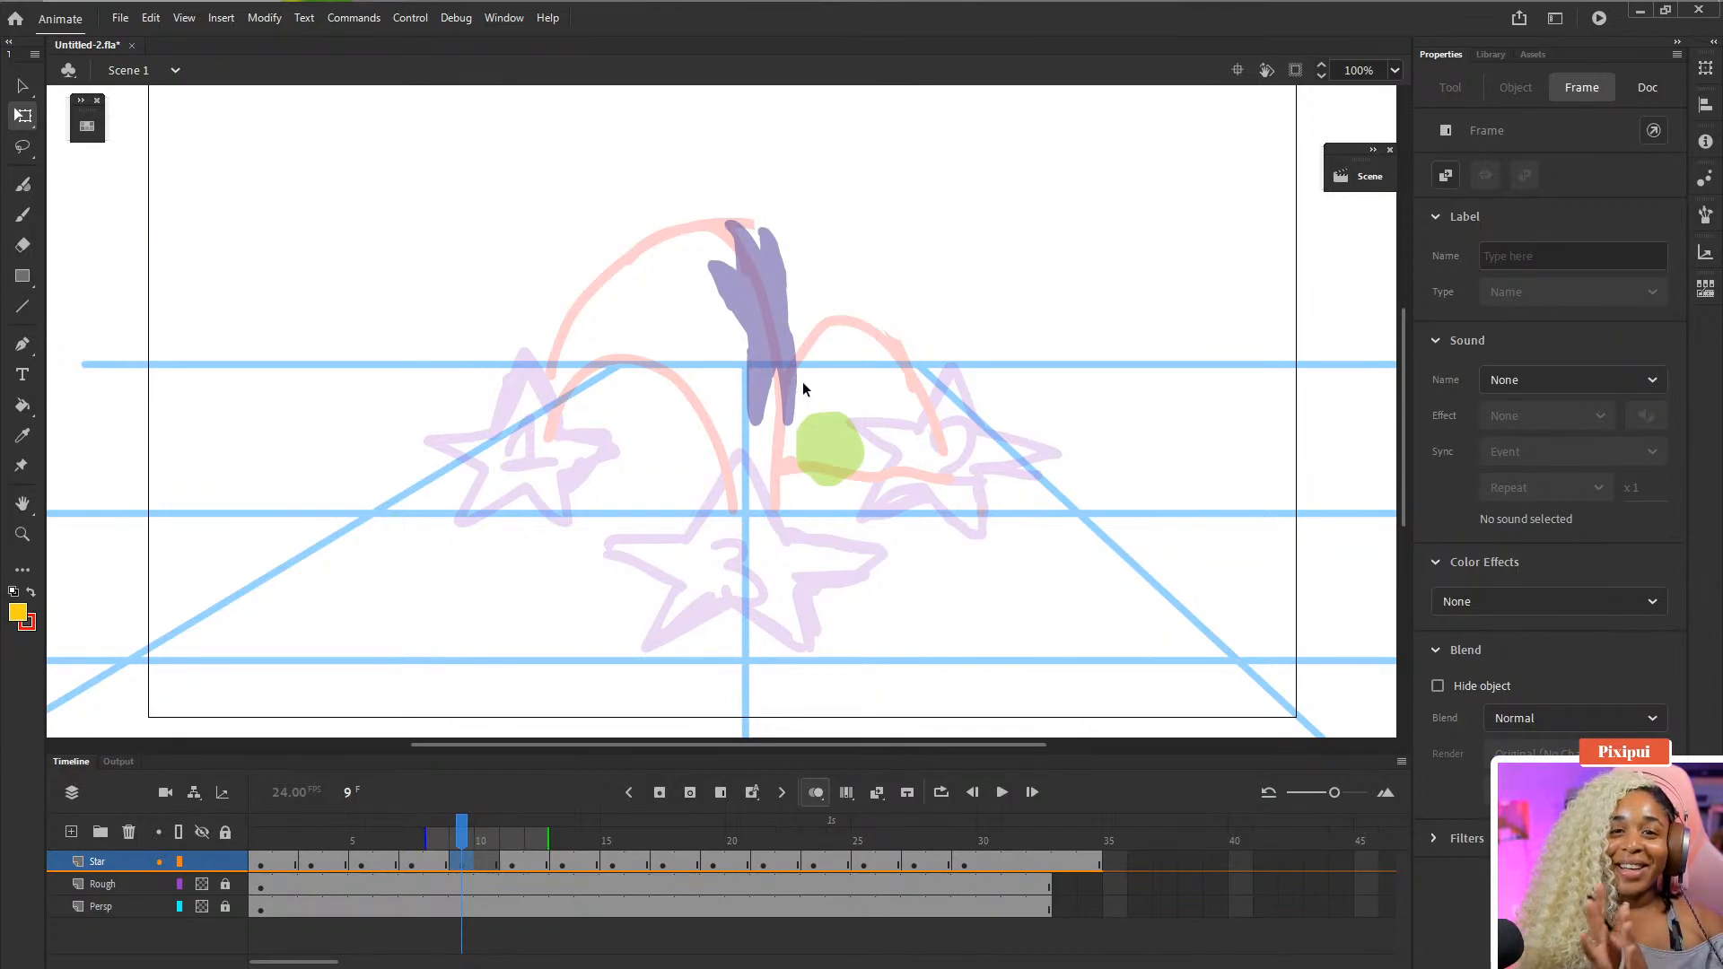
key("ctrl+s")
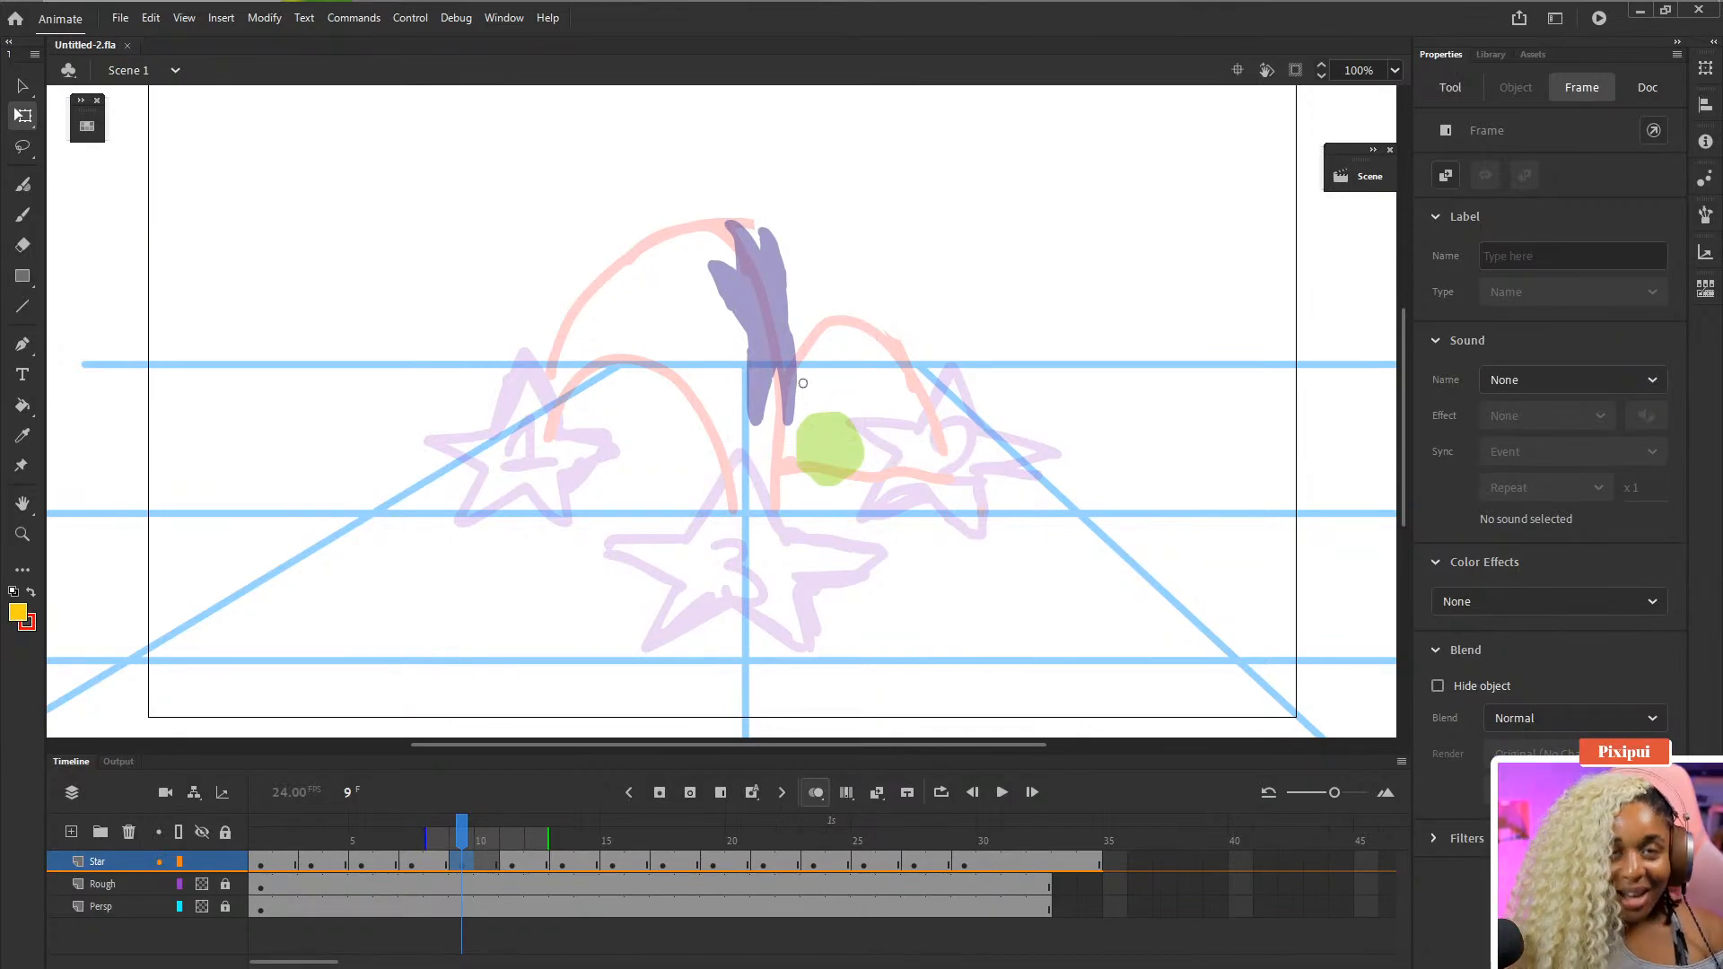
- Try brushing in-between star strokes on frame 9, then undo them and save
key("b")
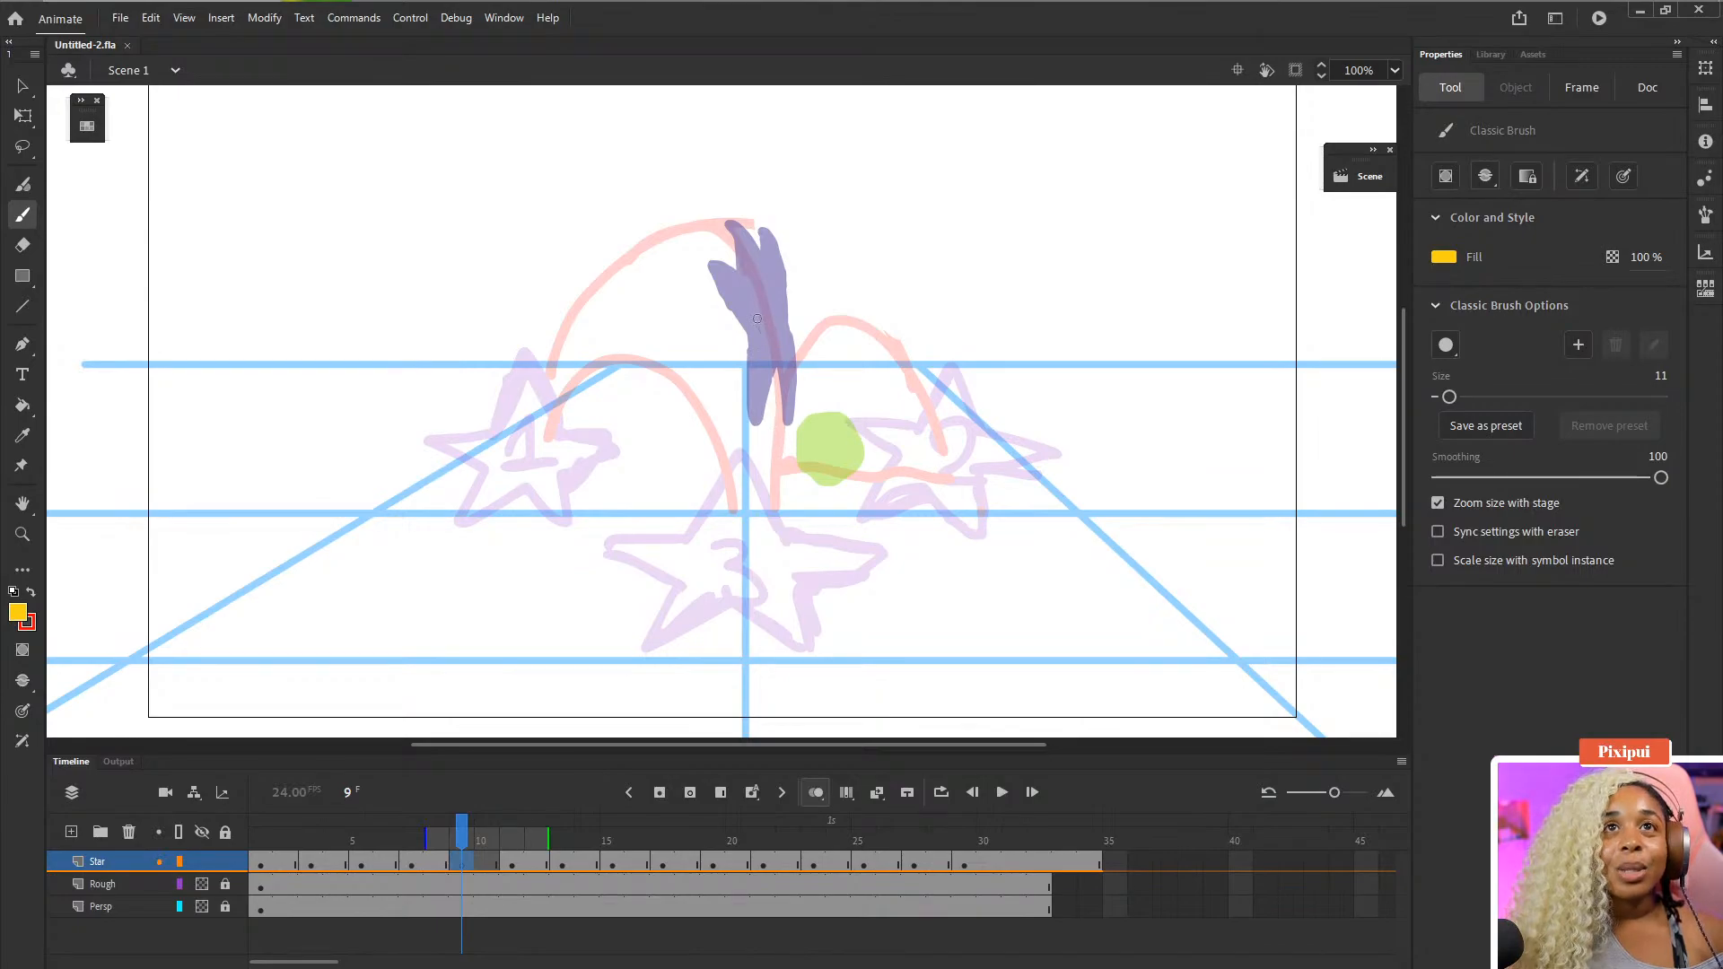
left_click_drag(761, 317, 819, 437)
key("ctrl+z")
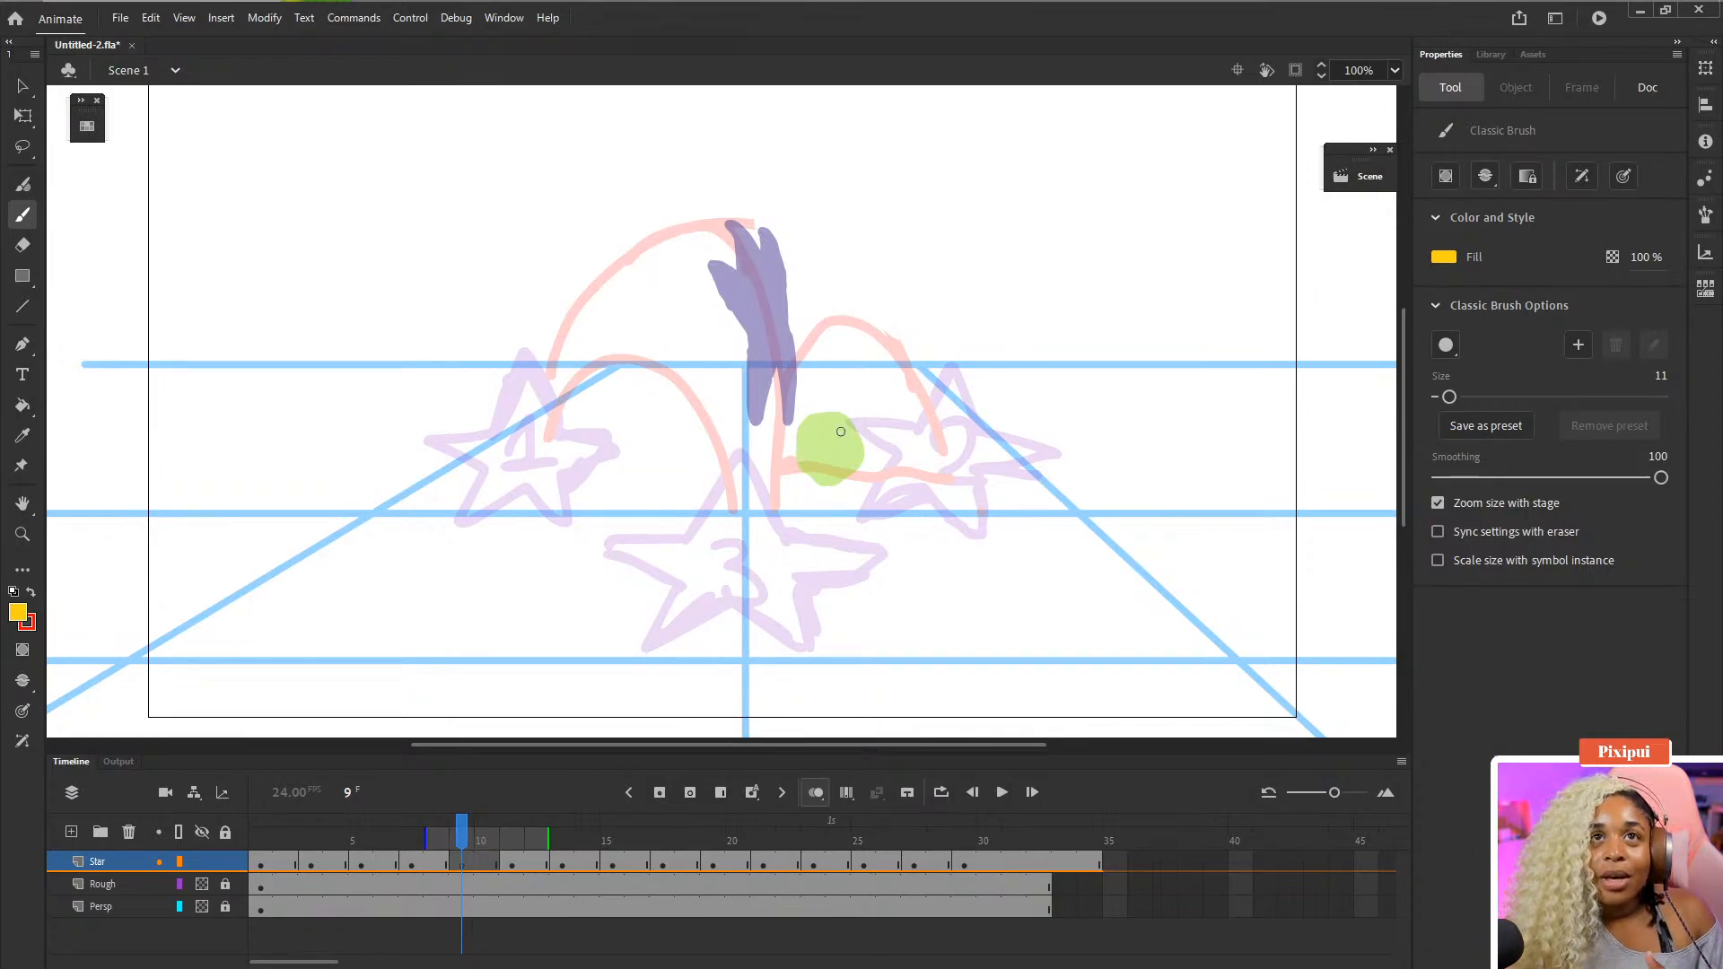
mouse_move(963, 237)
left_mouse_down()
mouse_move(960, 310)
mouse_move(998, 298)
mouse_move(986, 210)
mouse_move(1006, 242)
left_mouse_up()
left_click(999, 252)
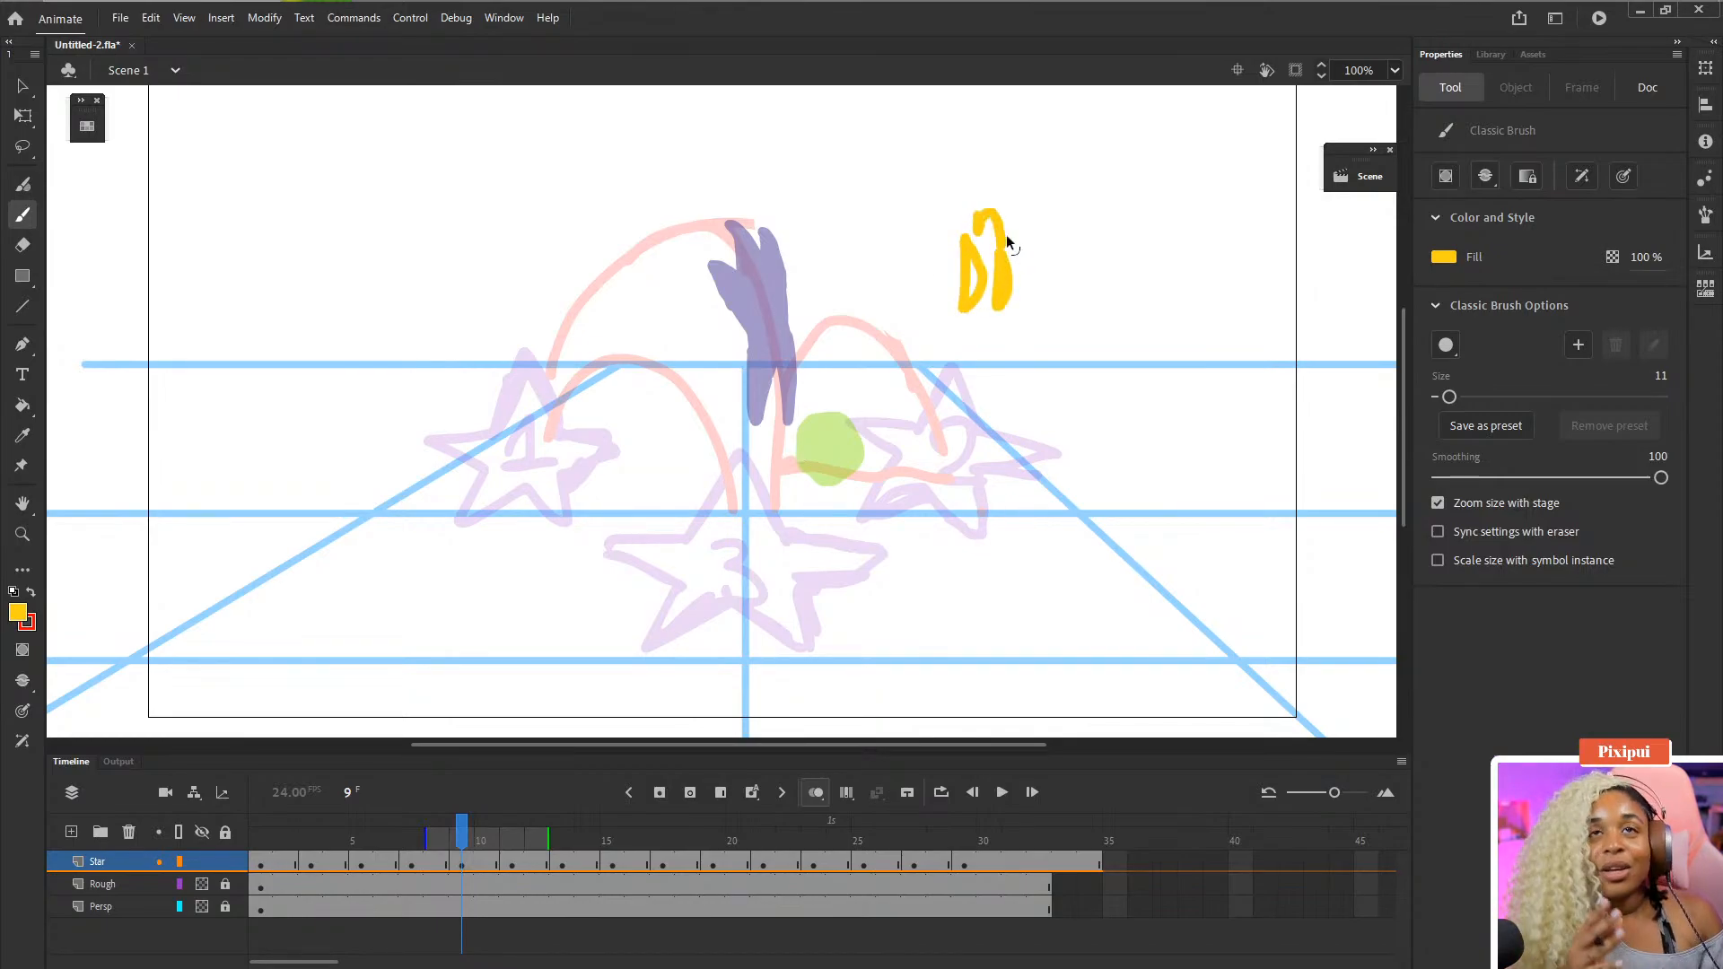
key("ctrl+z")
key("ctrl+z")
key("ctrl+z")
key("ctrl+z")
key("ctrl+z")
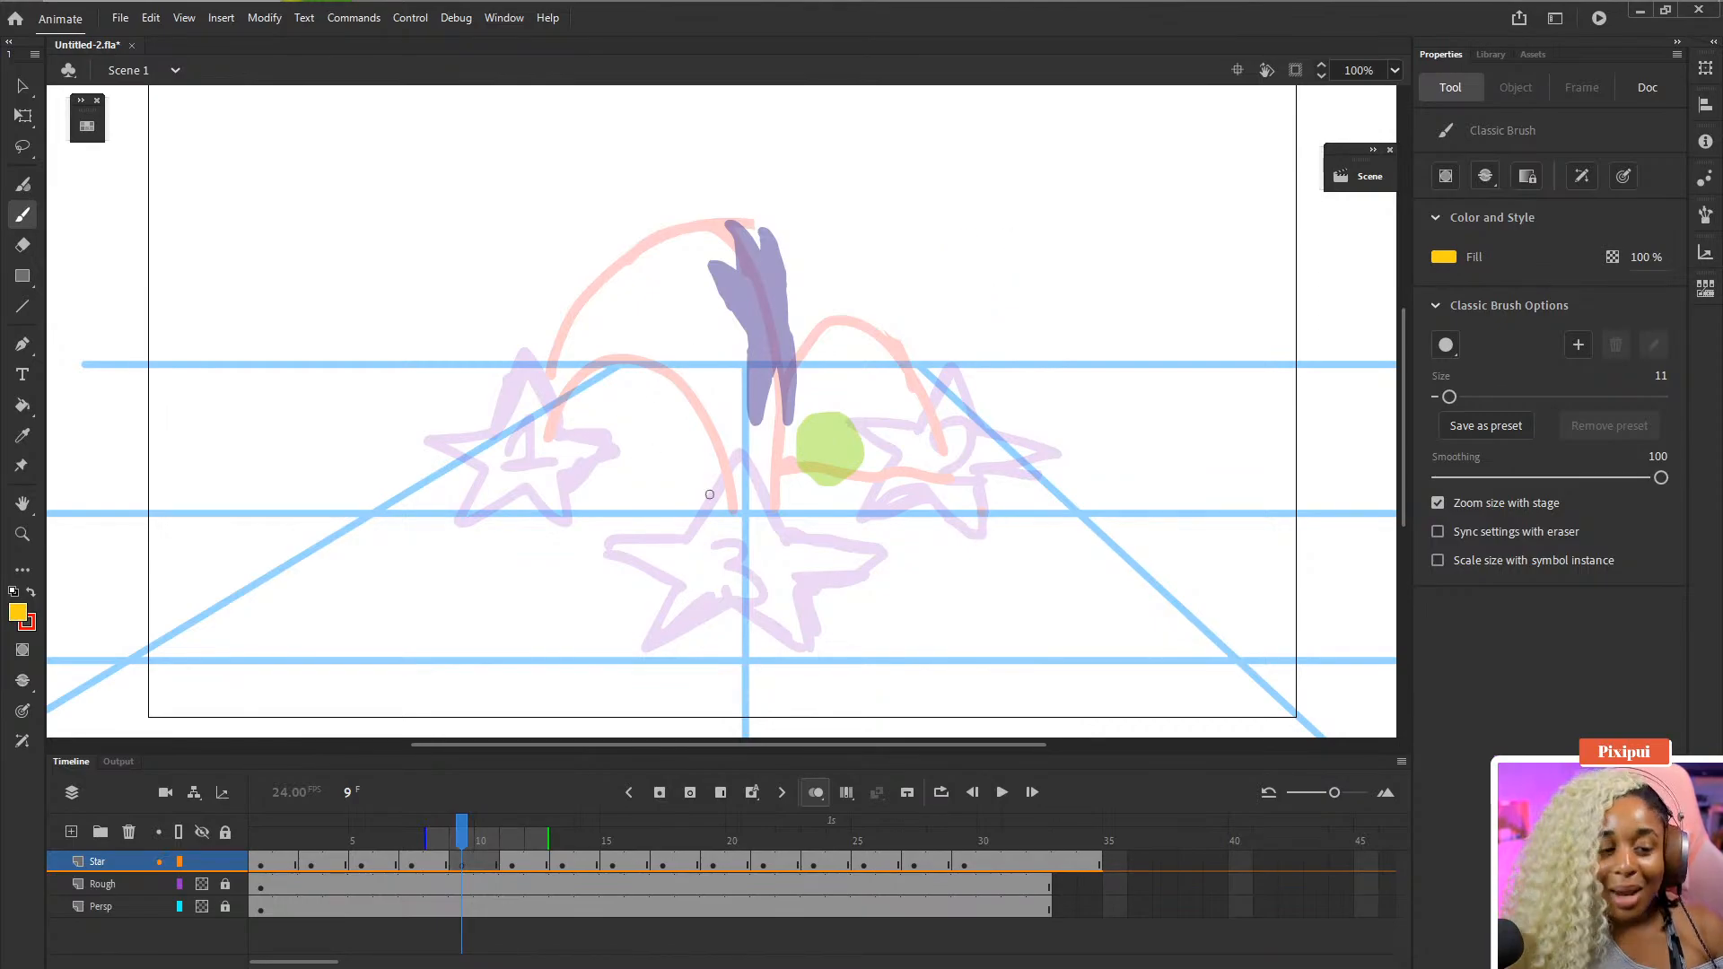
key("ctrl+s")
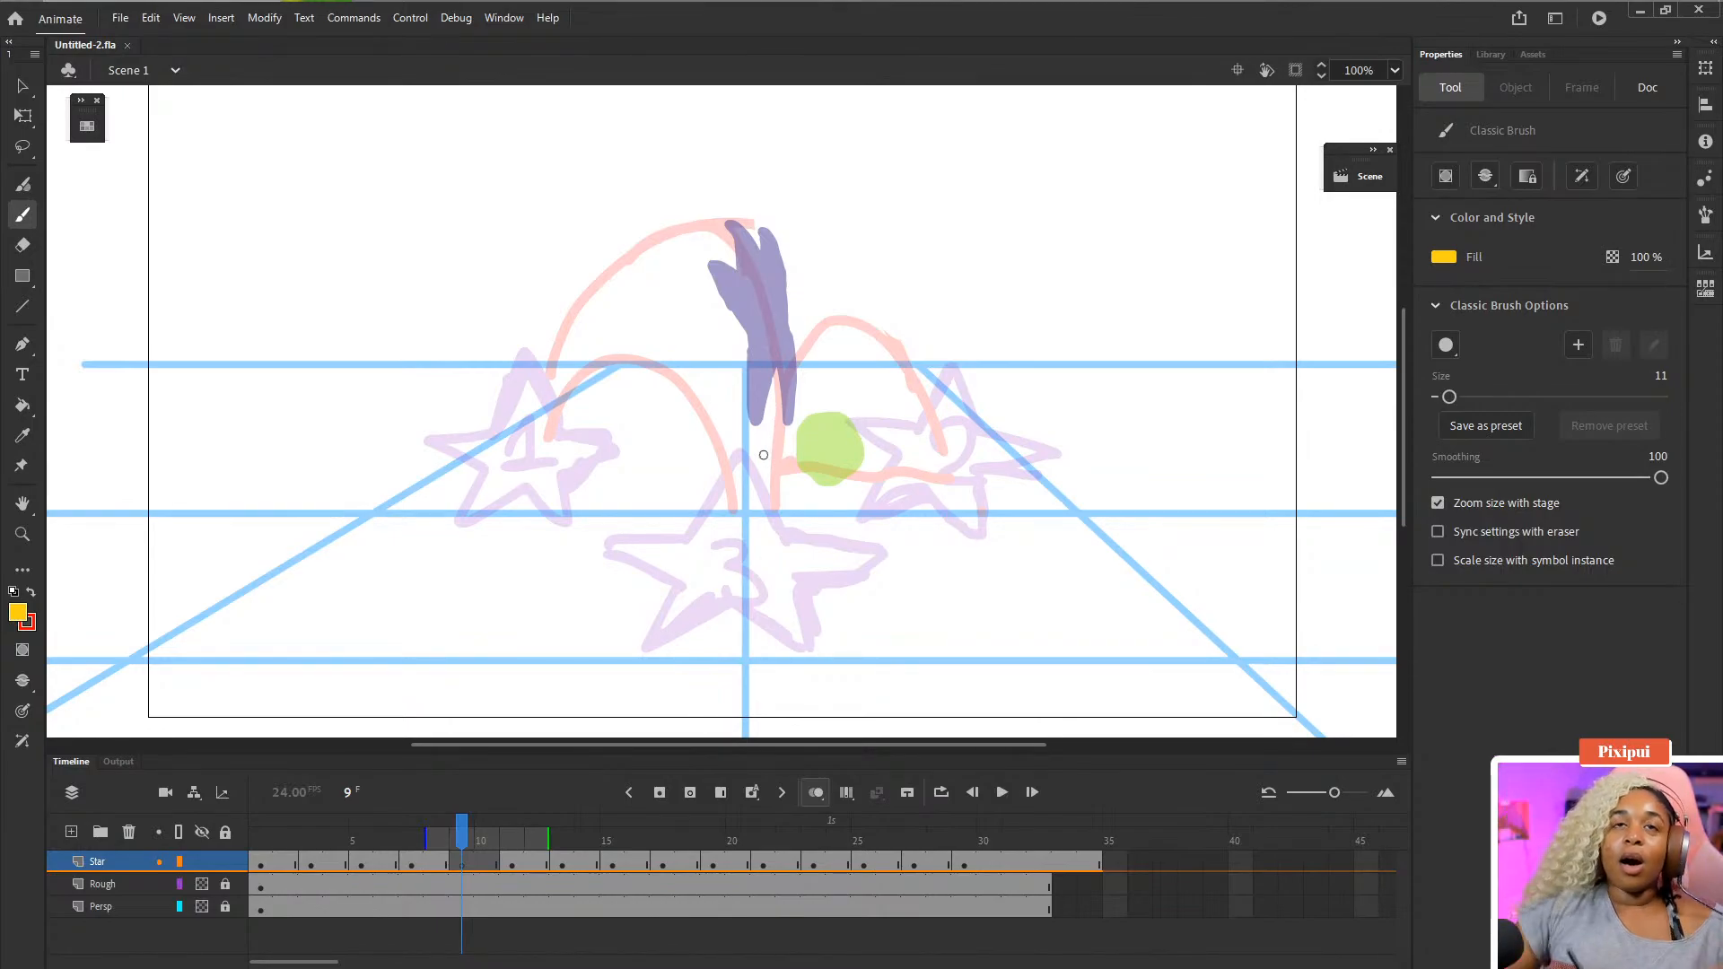
- Brush a squashed in-between star on frame 9 of the Star layer, undoing and erasing stray strokes
left_click_drag(746, 460, 777, 382)
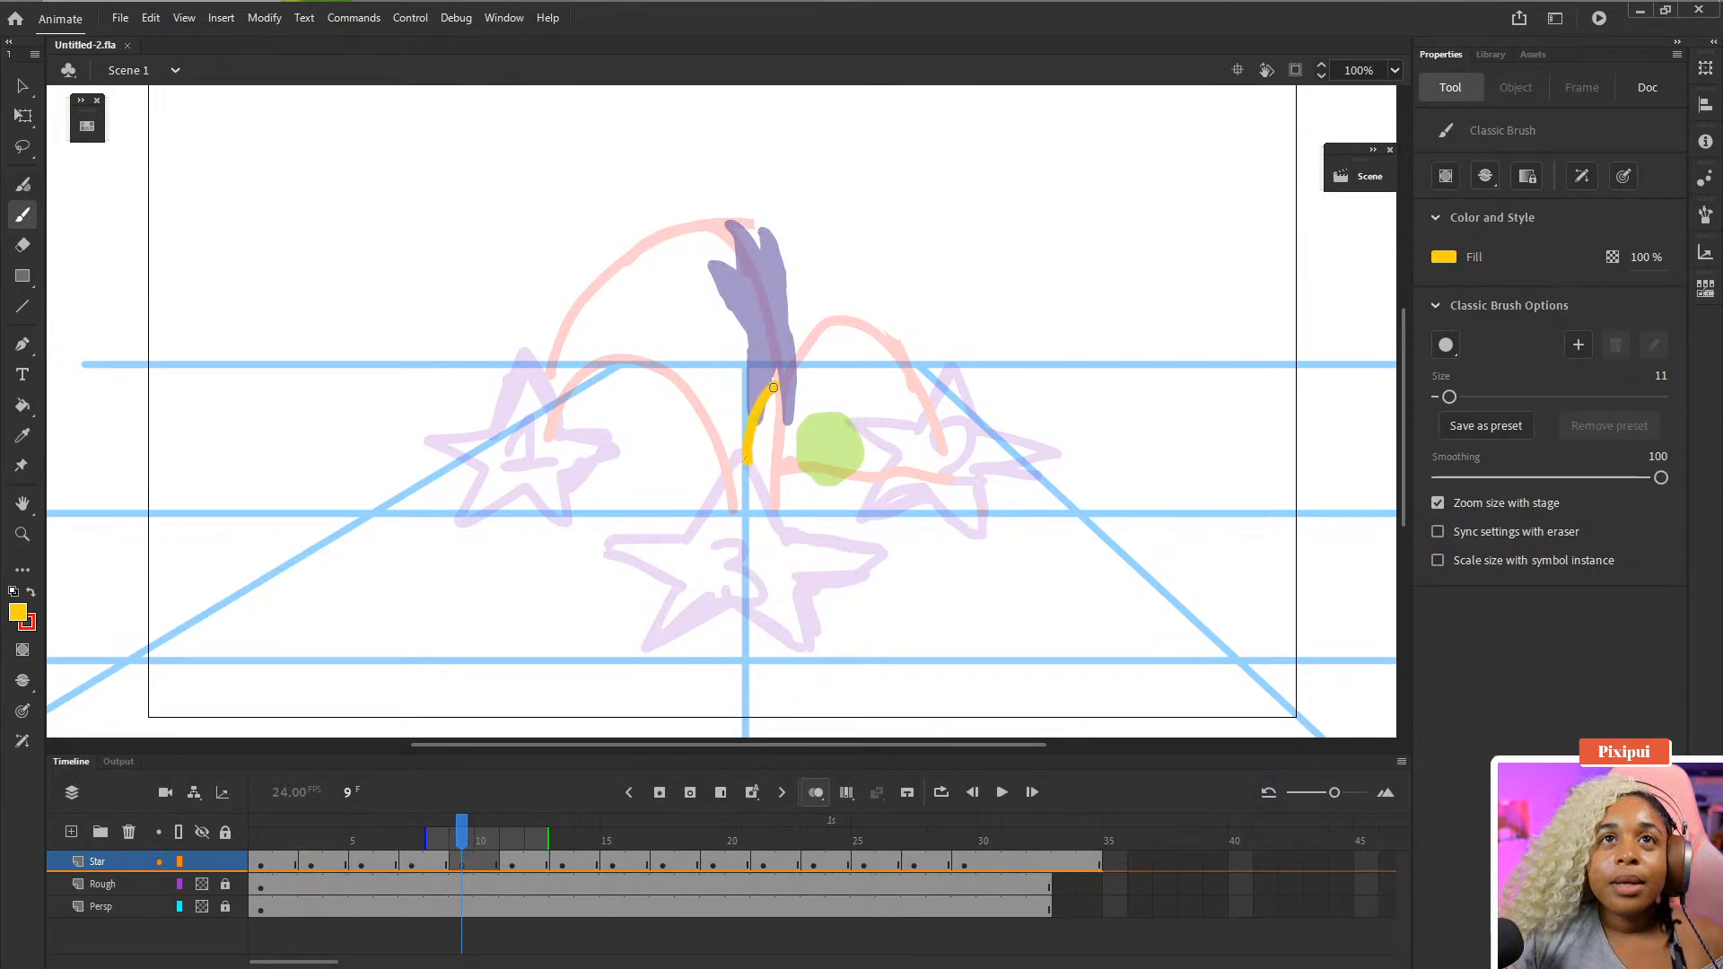
key("ctrl+z")
mouse_move(746, 468)
left_mouse_down()
mouse_move(769, 413)
mouse_move(785, 467)
left_mouse_up()
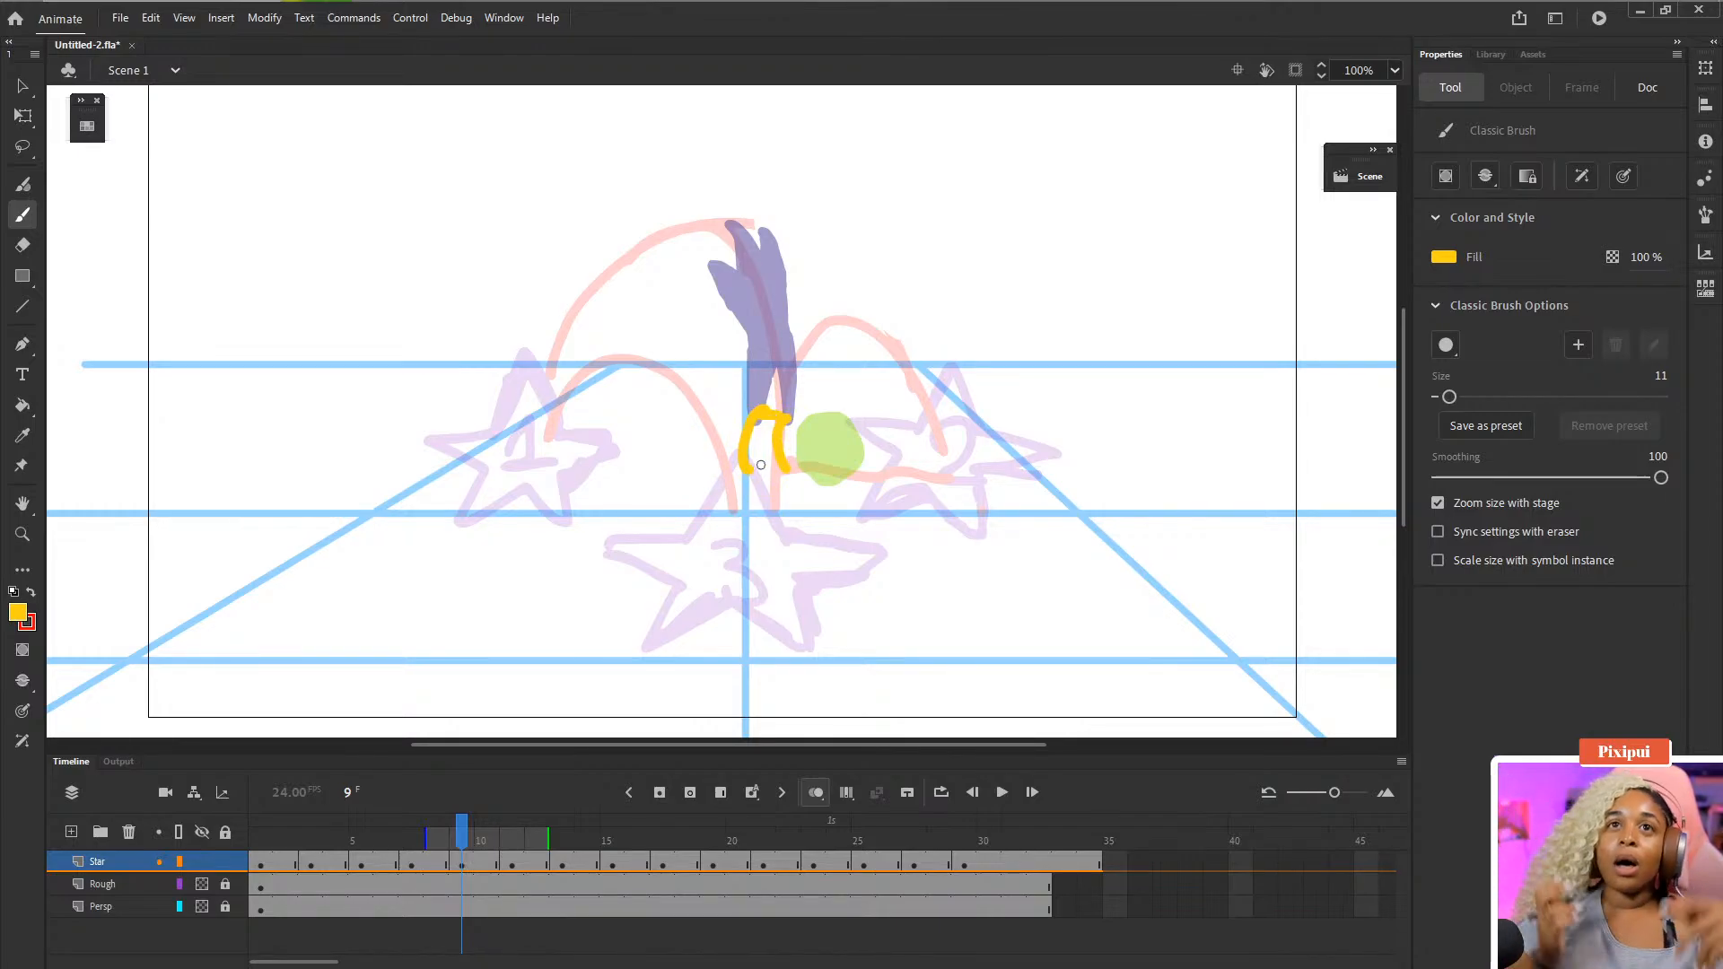
mouse_move(784, 410)
left_mouse_down()
mouse_move(831, 405)
mouse_move(788, 390)
mouse_move(815, 380)
mouse_move(749, 463)
left_mouse_up()
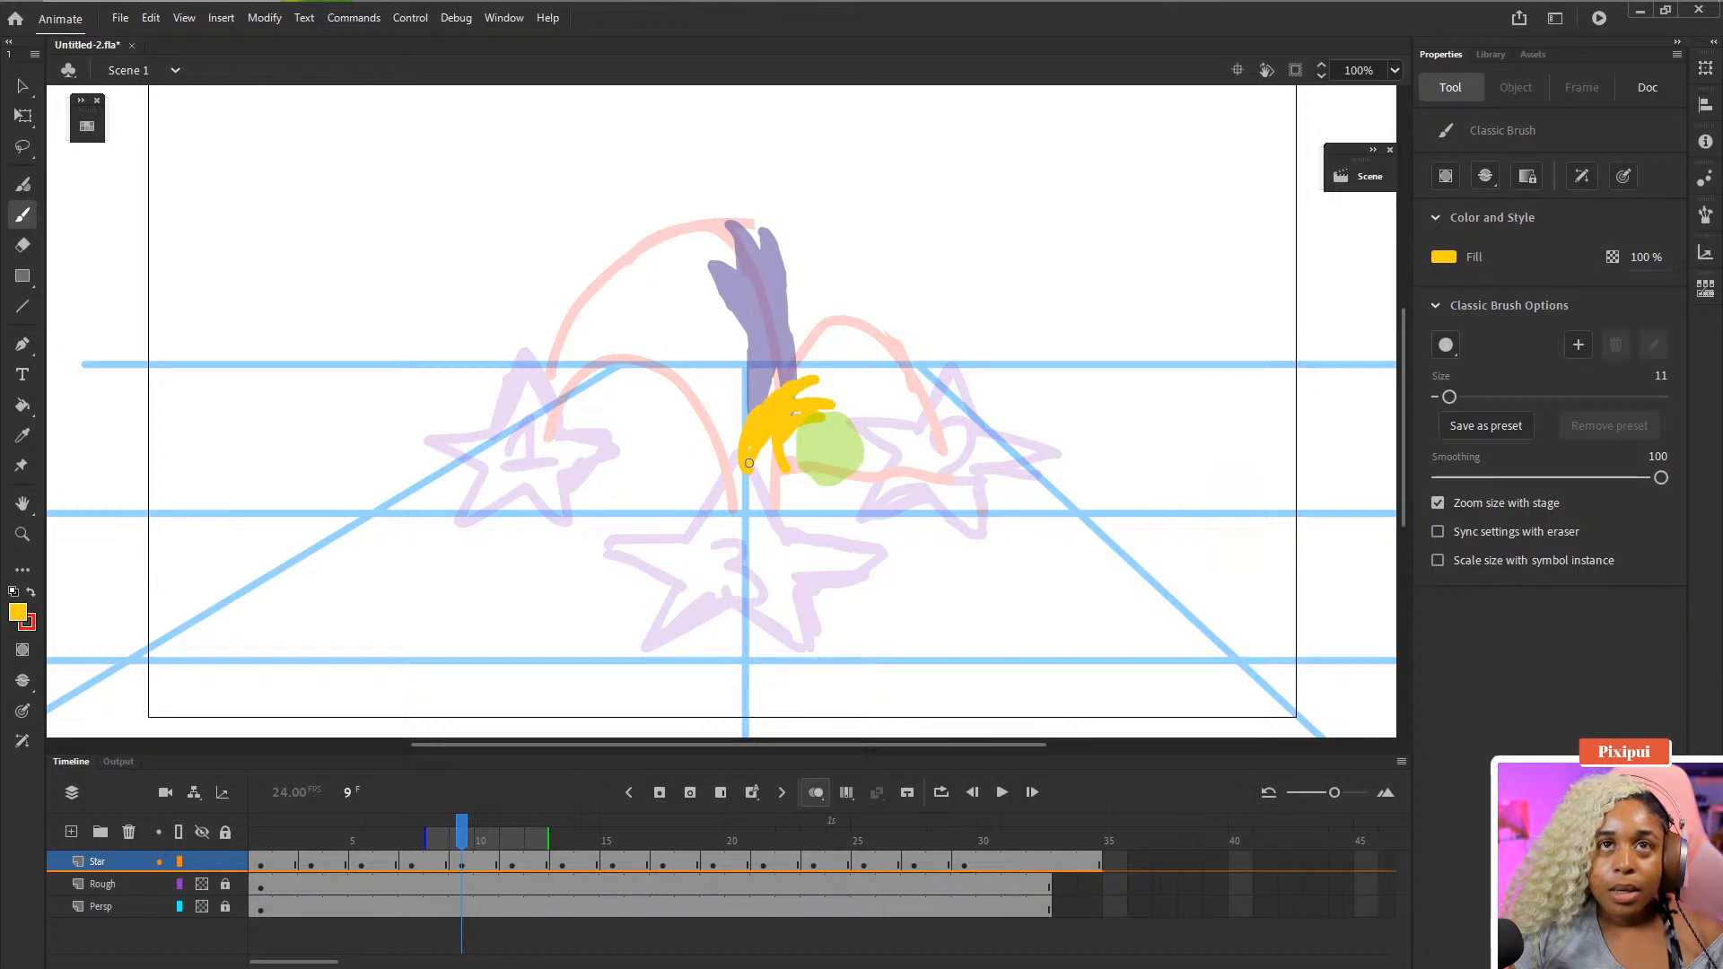
mouse_move(785, 383)
left_mouse_down()
mouse_move(843, 395)
mouse_move(789, 377)
mouse_move(810, 367)
mouse_move(757, 412)
left_mouse_up()
key("e")
key("b")
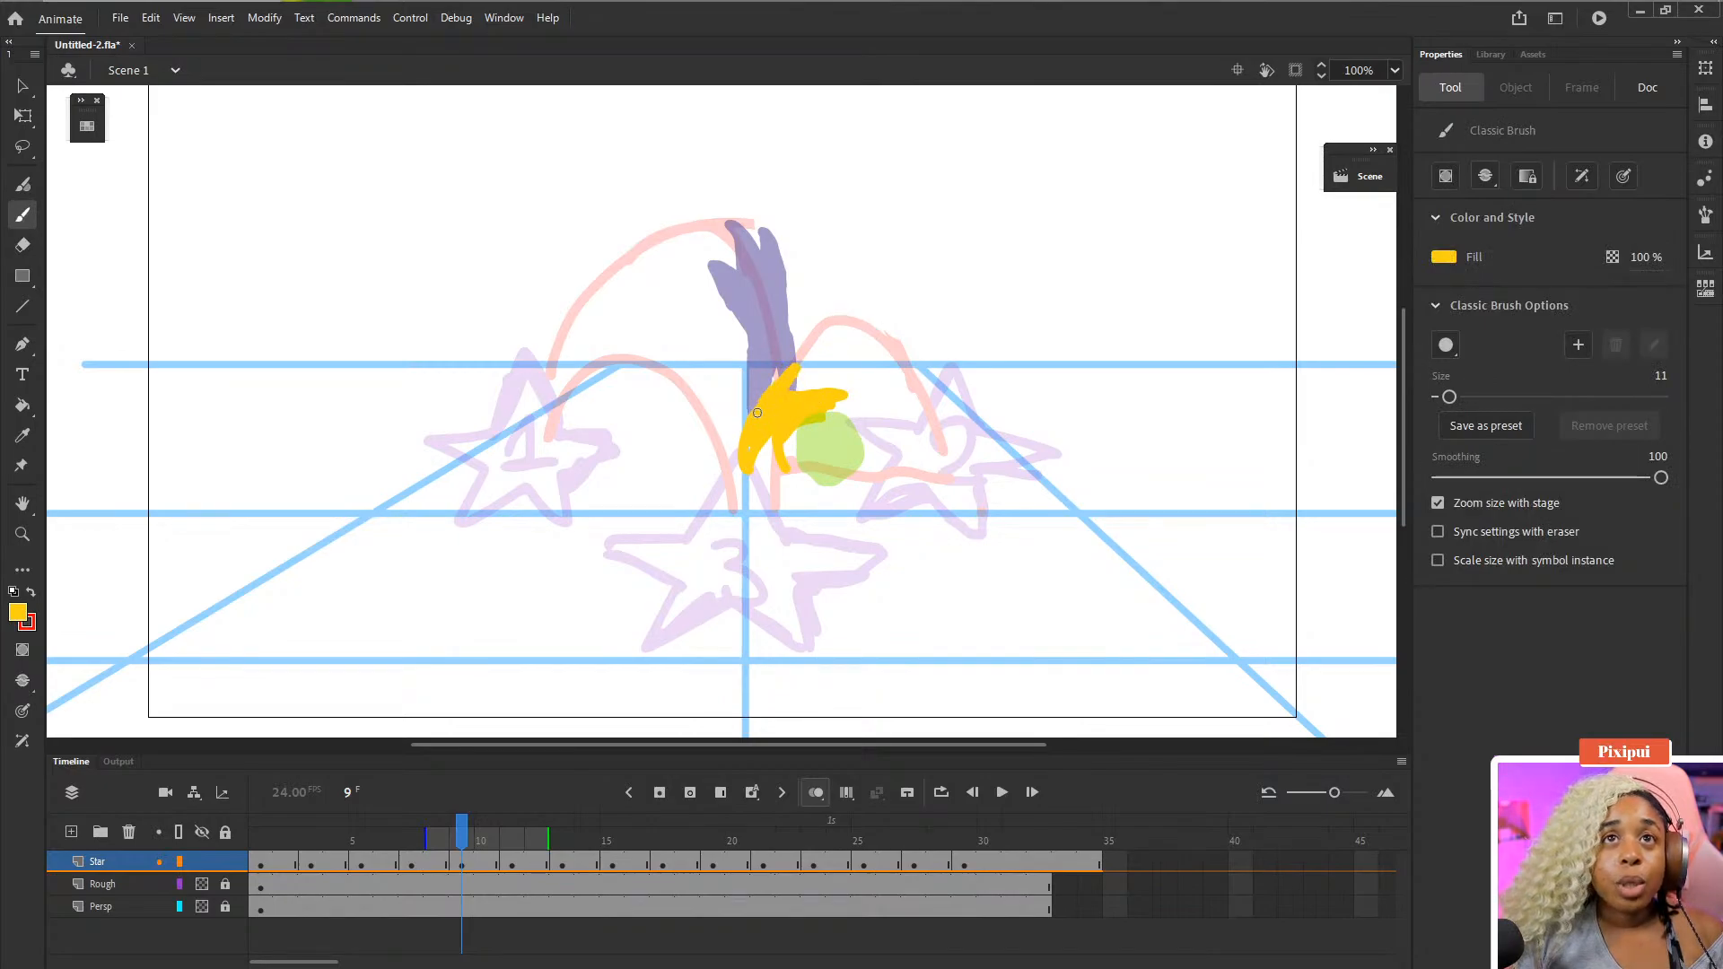
key("ctrl+z")
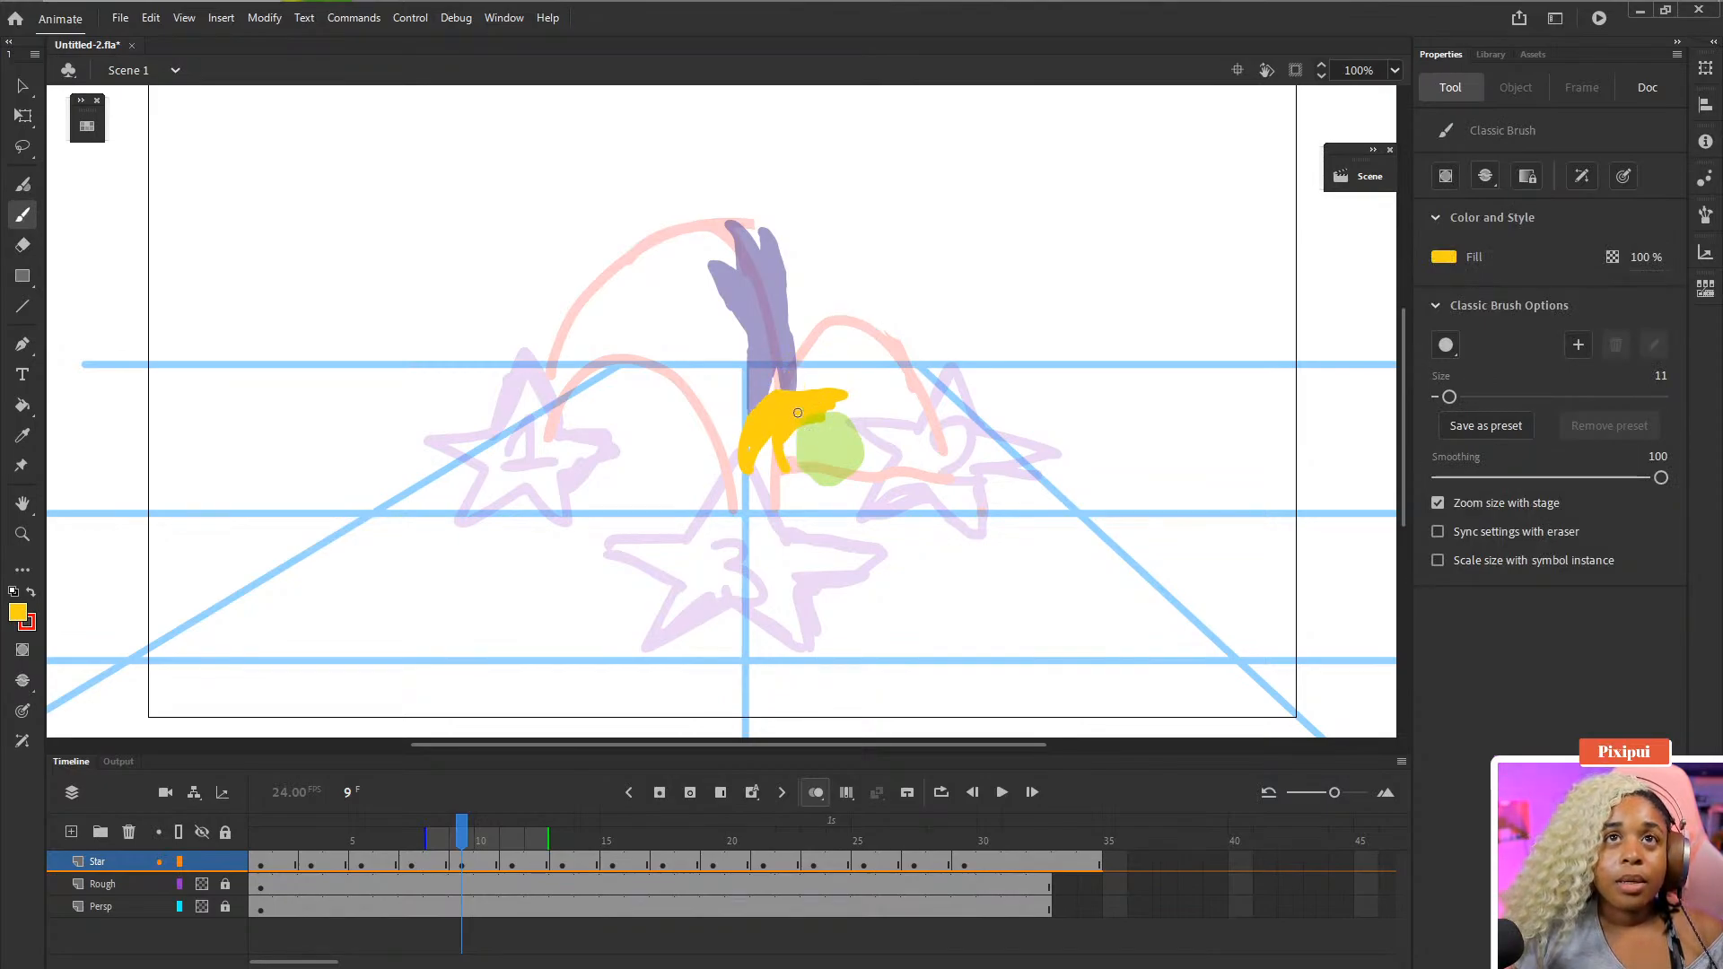
mouse_move(776, 403)
left_mouse_down()
mouse_move(814, 361)
mouse_move(773, 403)
mouse_move(840, 382)
mouse_move(830, 418)
mouse_move(841, 408)
mouse_move(798, 431)
mouse_move(780, 471)
mouse_move(844, 395)
mouse_move(803, 426)
mouse_move(830, 392)
mouse_move(794, 381)
mouse_move(825, 362)
mouse_move(757, 402)
mouse_move(800, 348)
left_mouse_up()
key("e")
key("b")
key("ctrl+z")
key("e")
key("b")
key("e")
key("b")
key("ctrl+z")
mouse_move(811, 359)
left_mouse_down()
mouse_move(808, 393)
mouse_move(792, 386)
mouse_move(852, 371)
left_mouse_up()
mouse_move(852, 373)
left_mouse_down()
mouse_move(813, 402)
mouse_move(866, 394)
left_mouse_up()
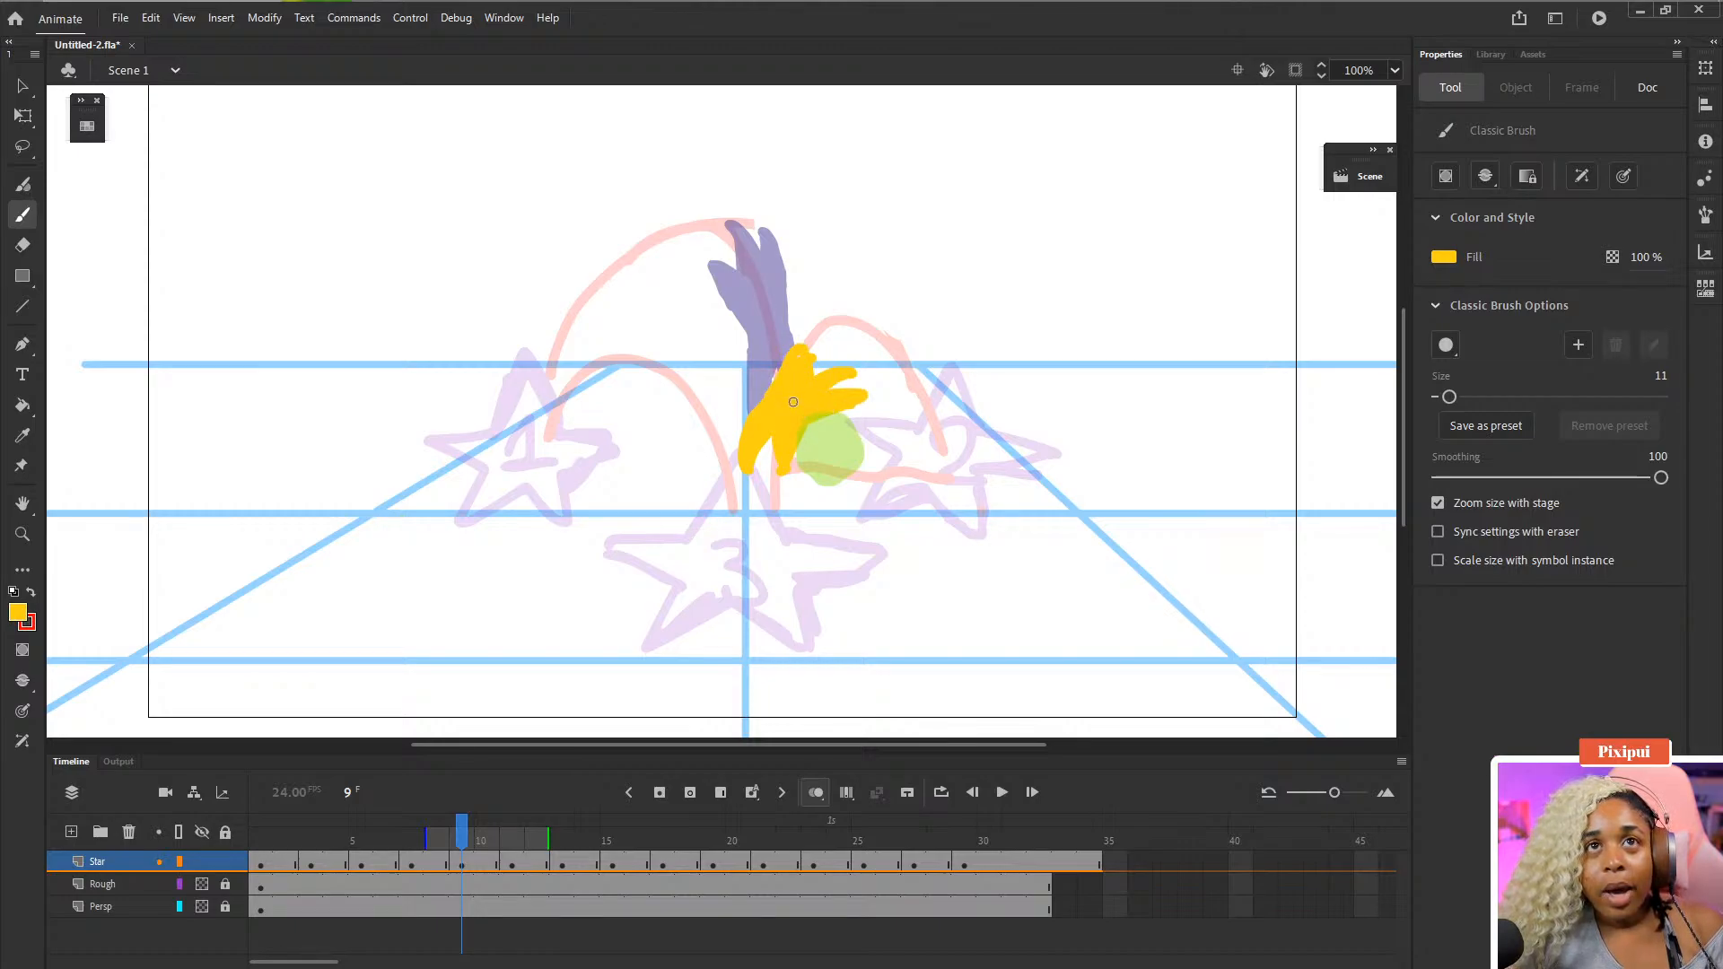
key("e")
mouse_move(752, 392)
left_mouse_down()
mouse_move(839, 370)
mouse_move(846, 390)
mouse_move(867, 353)
mouse_move(836, 376)
mouse_move(800, 369)
mouse_move(850, 378)
mouse_move(755, 384)
left_mouse_up()
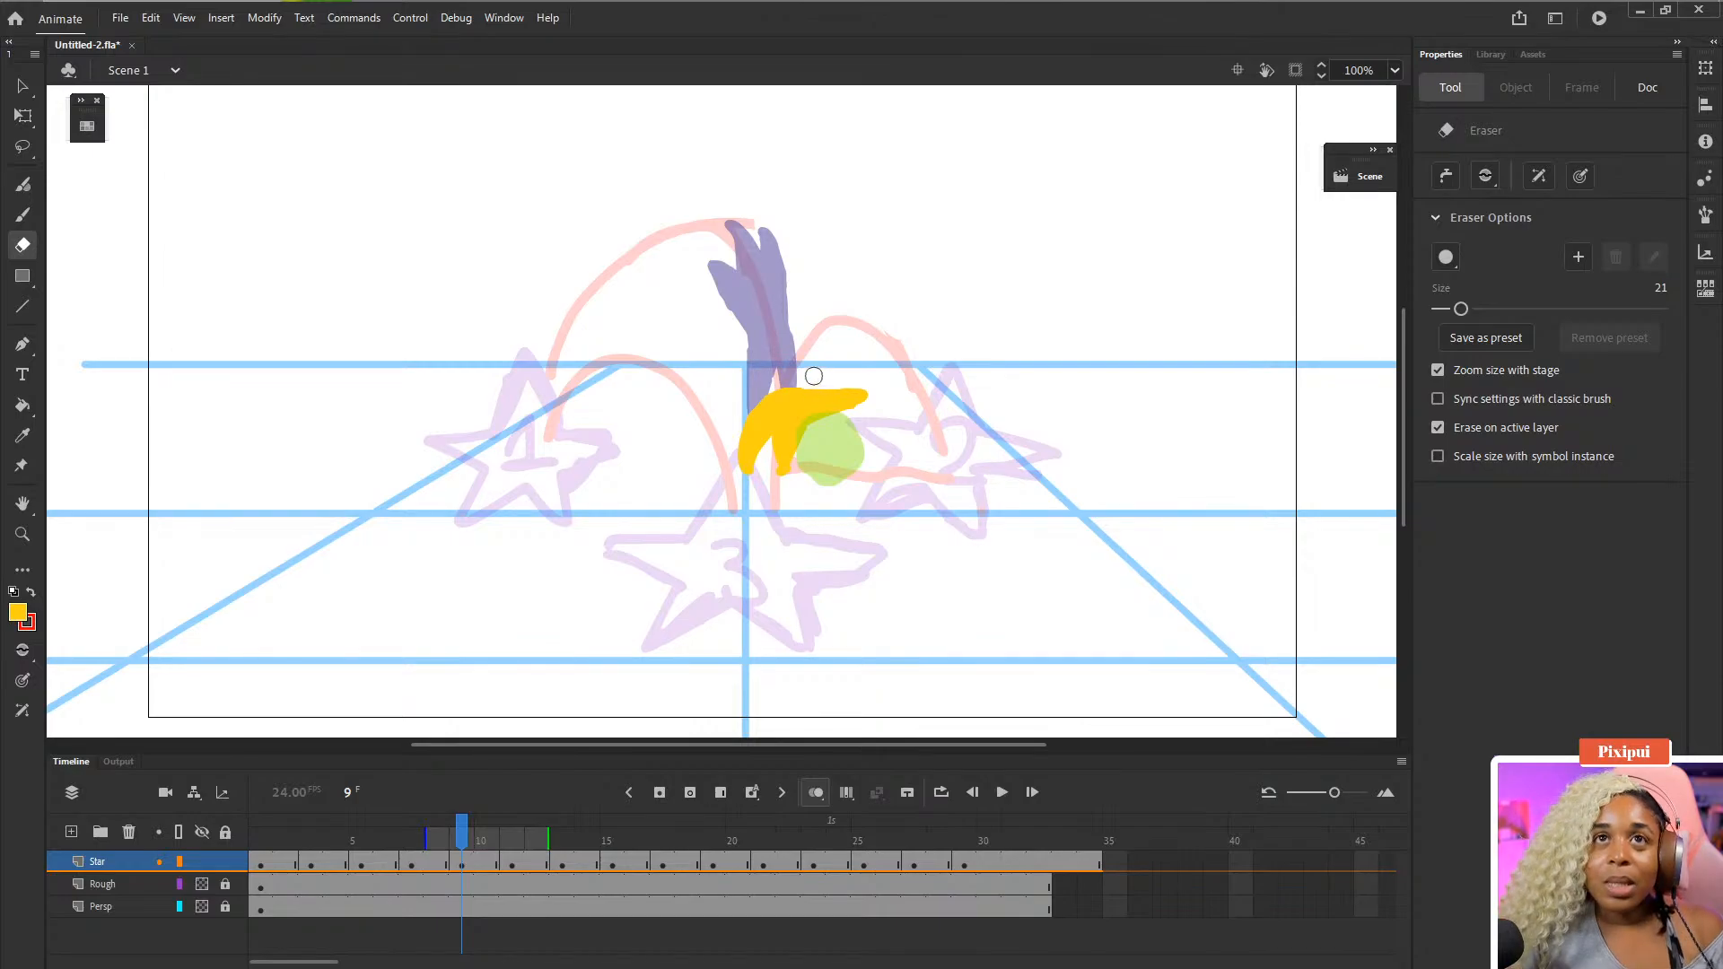
key("b")
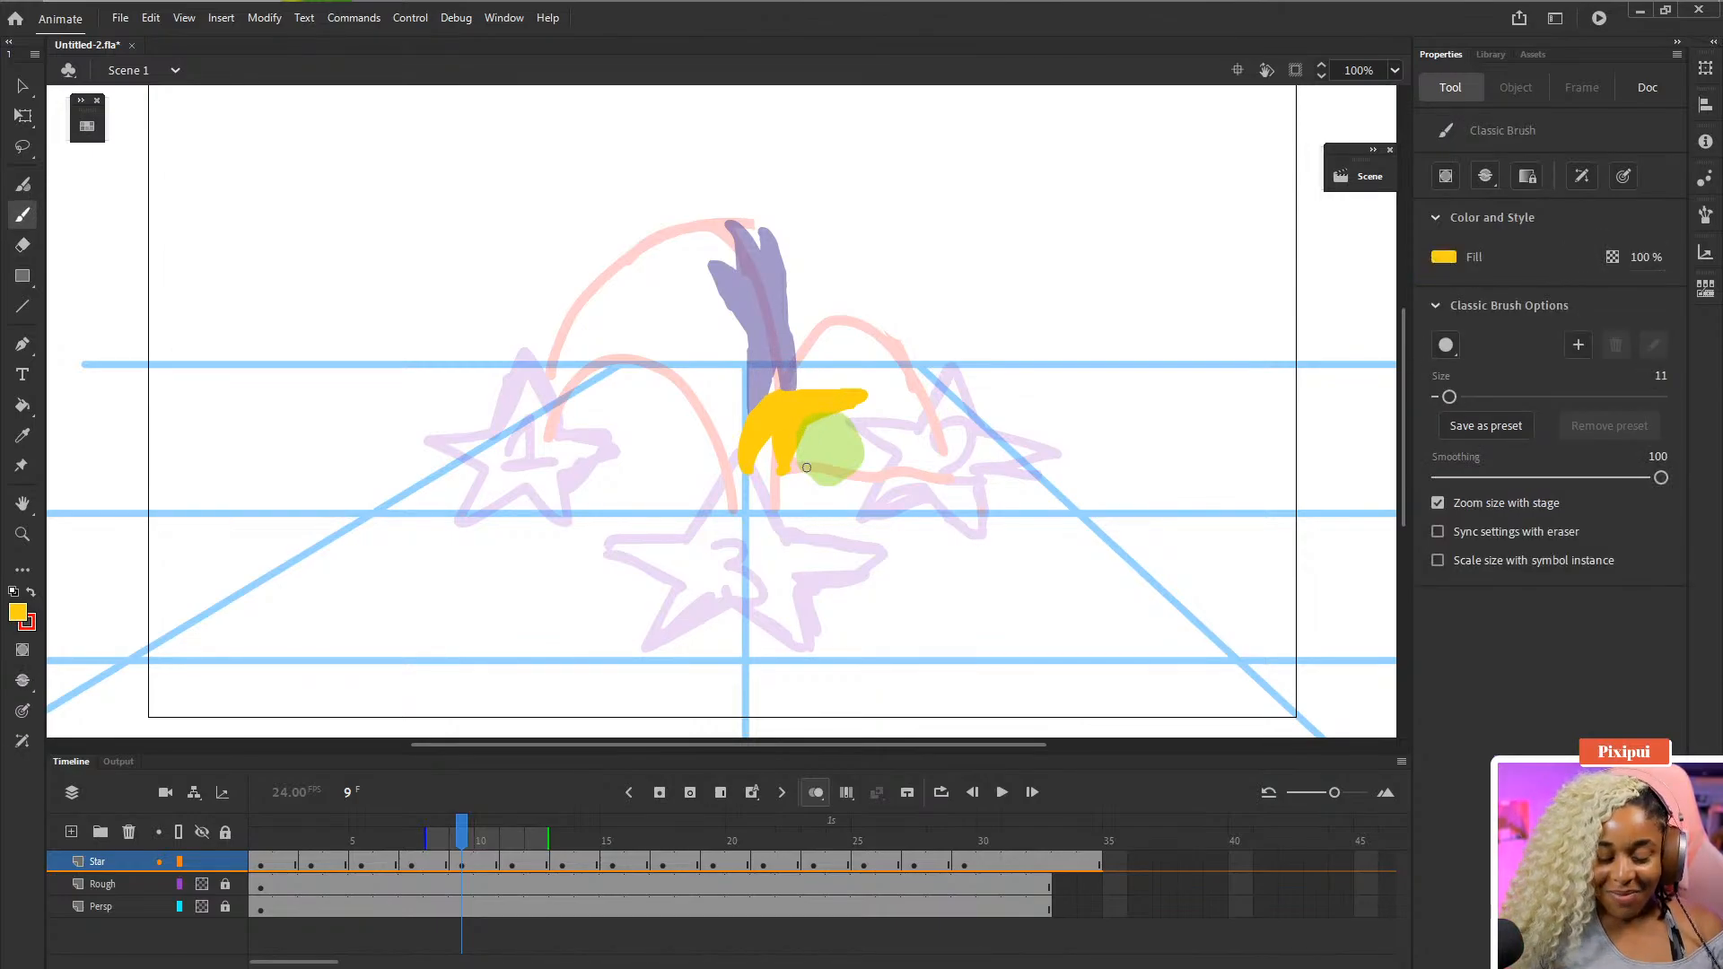
- Step through and play the frames around frame 9 to review the in-between drawing
key("comma")
key("comma")
key("comma")
key("comma")
key("Return")
key("Return")
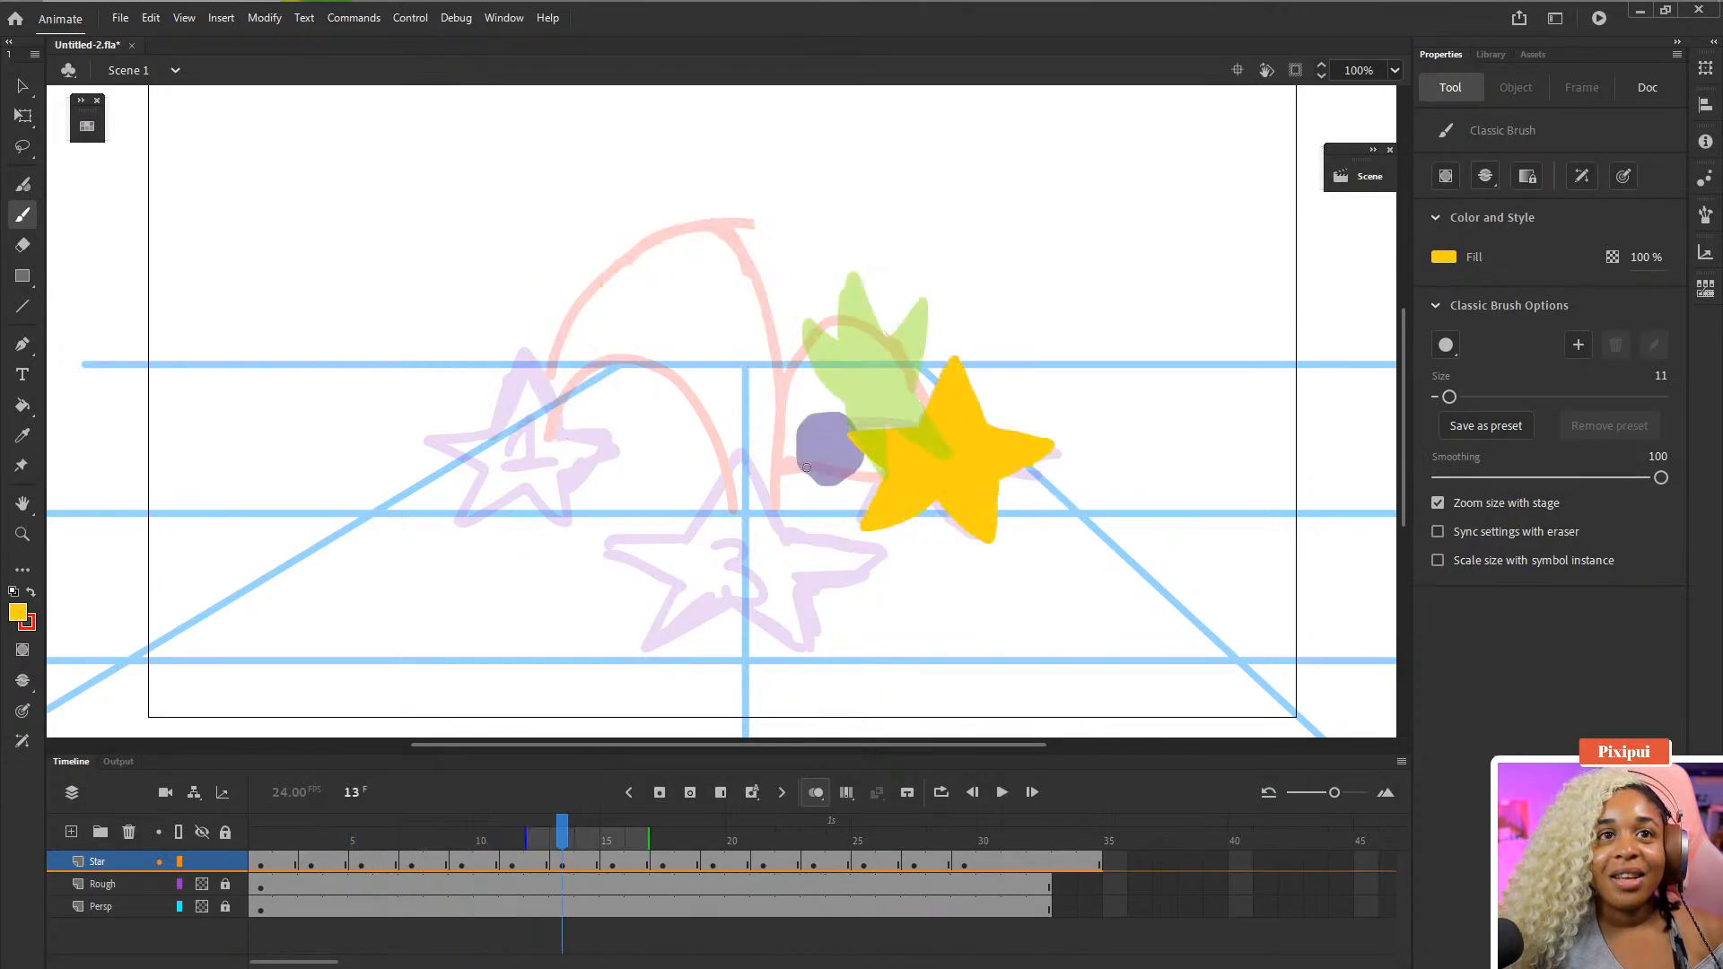
key("comma")
key("comma")
key("comma")
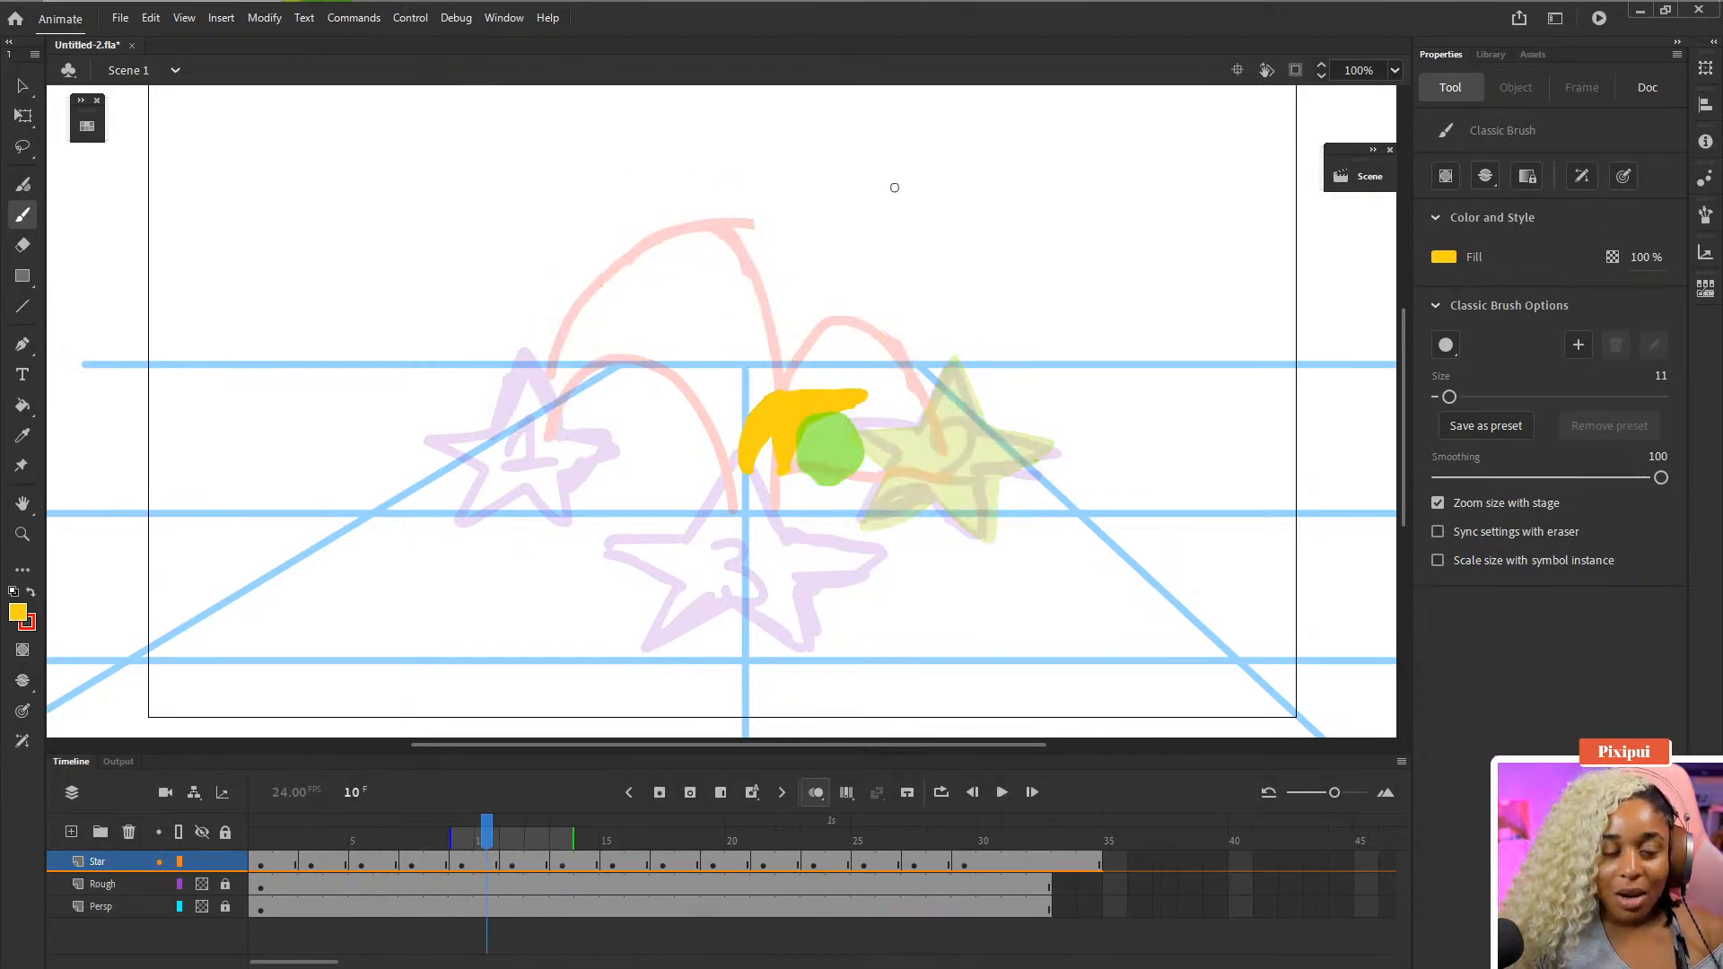
- Add two small star points to the in-between drawing on frame 10 and step through the neighbouring frames
mouse_move(778, 352)
left_mouse_down()
mouse_move(767, 409)
mouse_move(781, 357)
left_mouse_up()
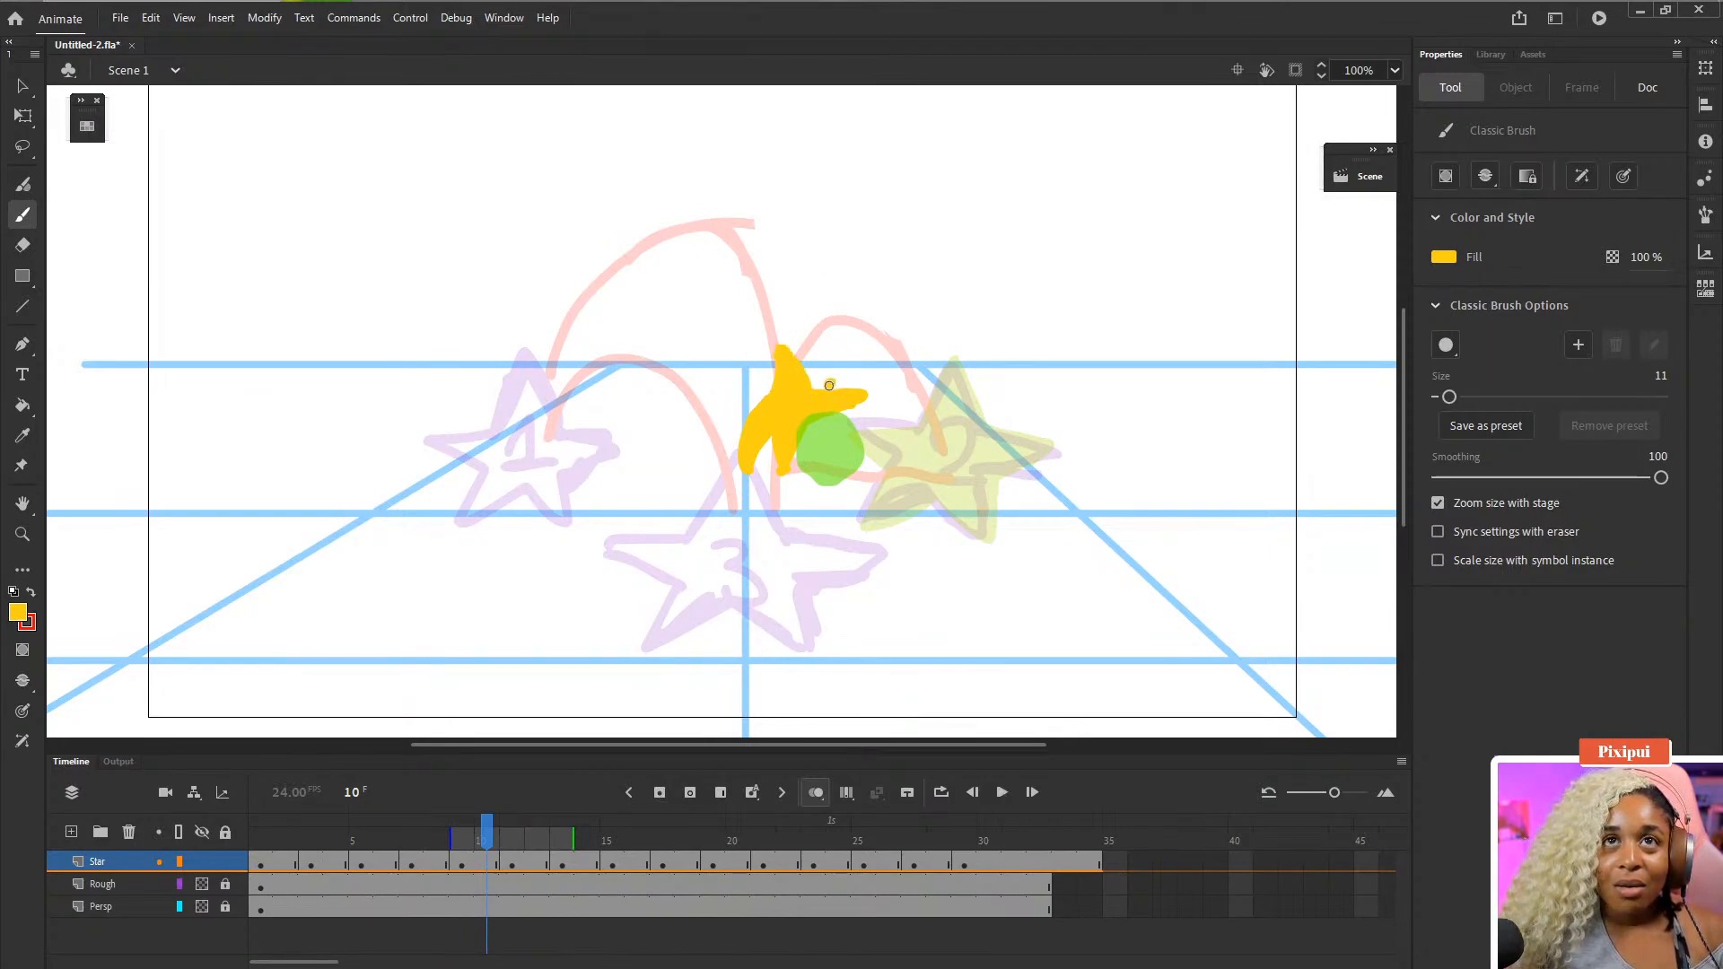
mouse_move(829, 385)
left_mouse_down()
mouse_move(847, 371)
mouse_move(832, 382)
left_mouse_up()
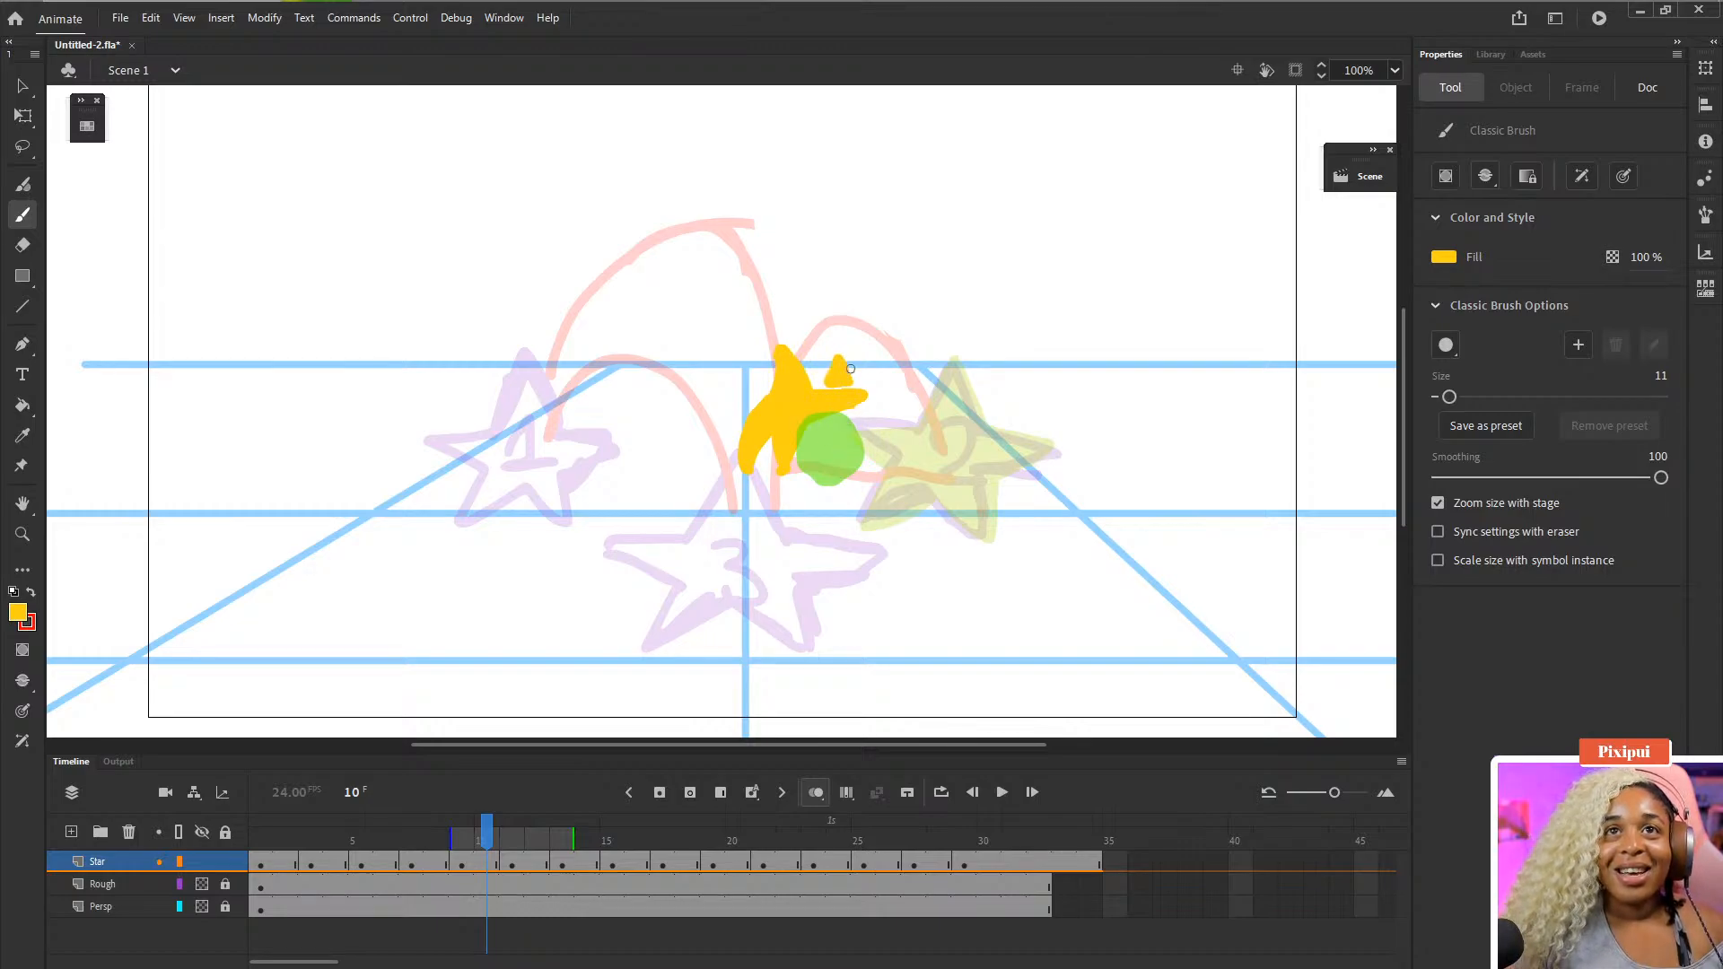
key("comma")
key("comma")
key("comma")
key("period")
key("period")
key("period")
key("period")
key("period")
key("period")
key("period")
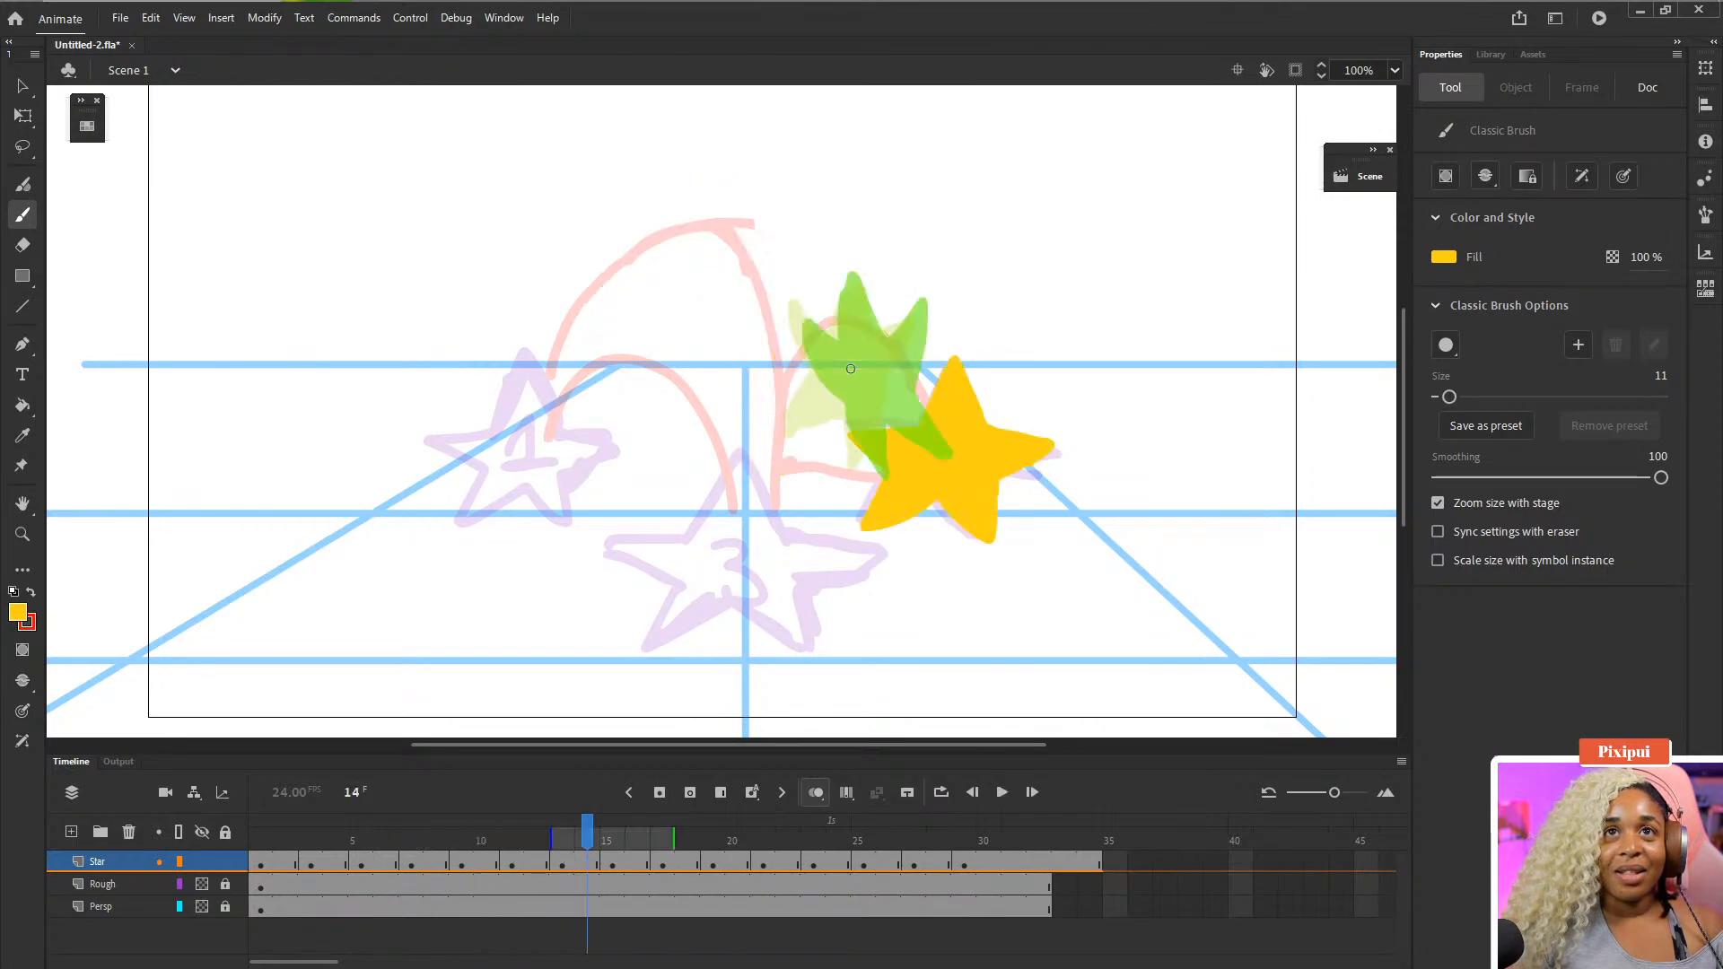
key("comma")
key("comma")
key("comma")
key("comma")
left_click_drag(710, 458, 726, 458)
key("ctrl+z")
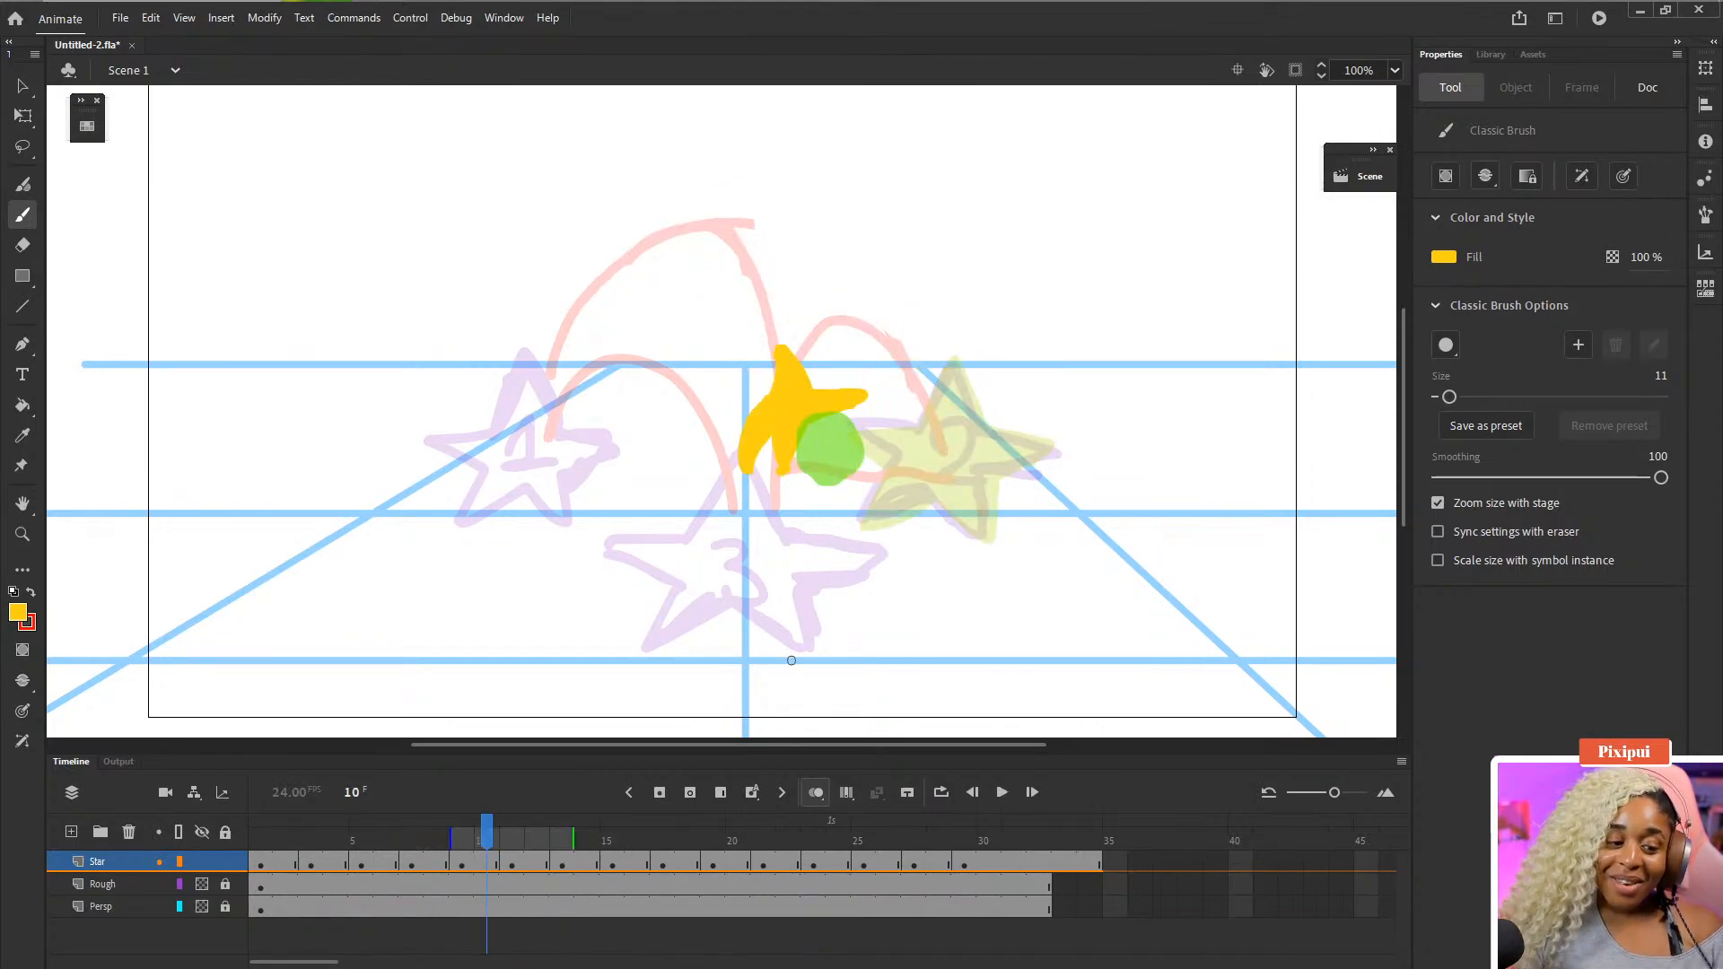
- Play the animation, stop it and step back to frame 9 to review the in-between
key("comma")
key("comma")
key("comma")
key("comma")
key("comma")
key("comma")
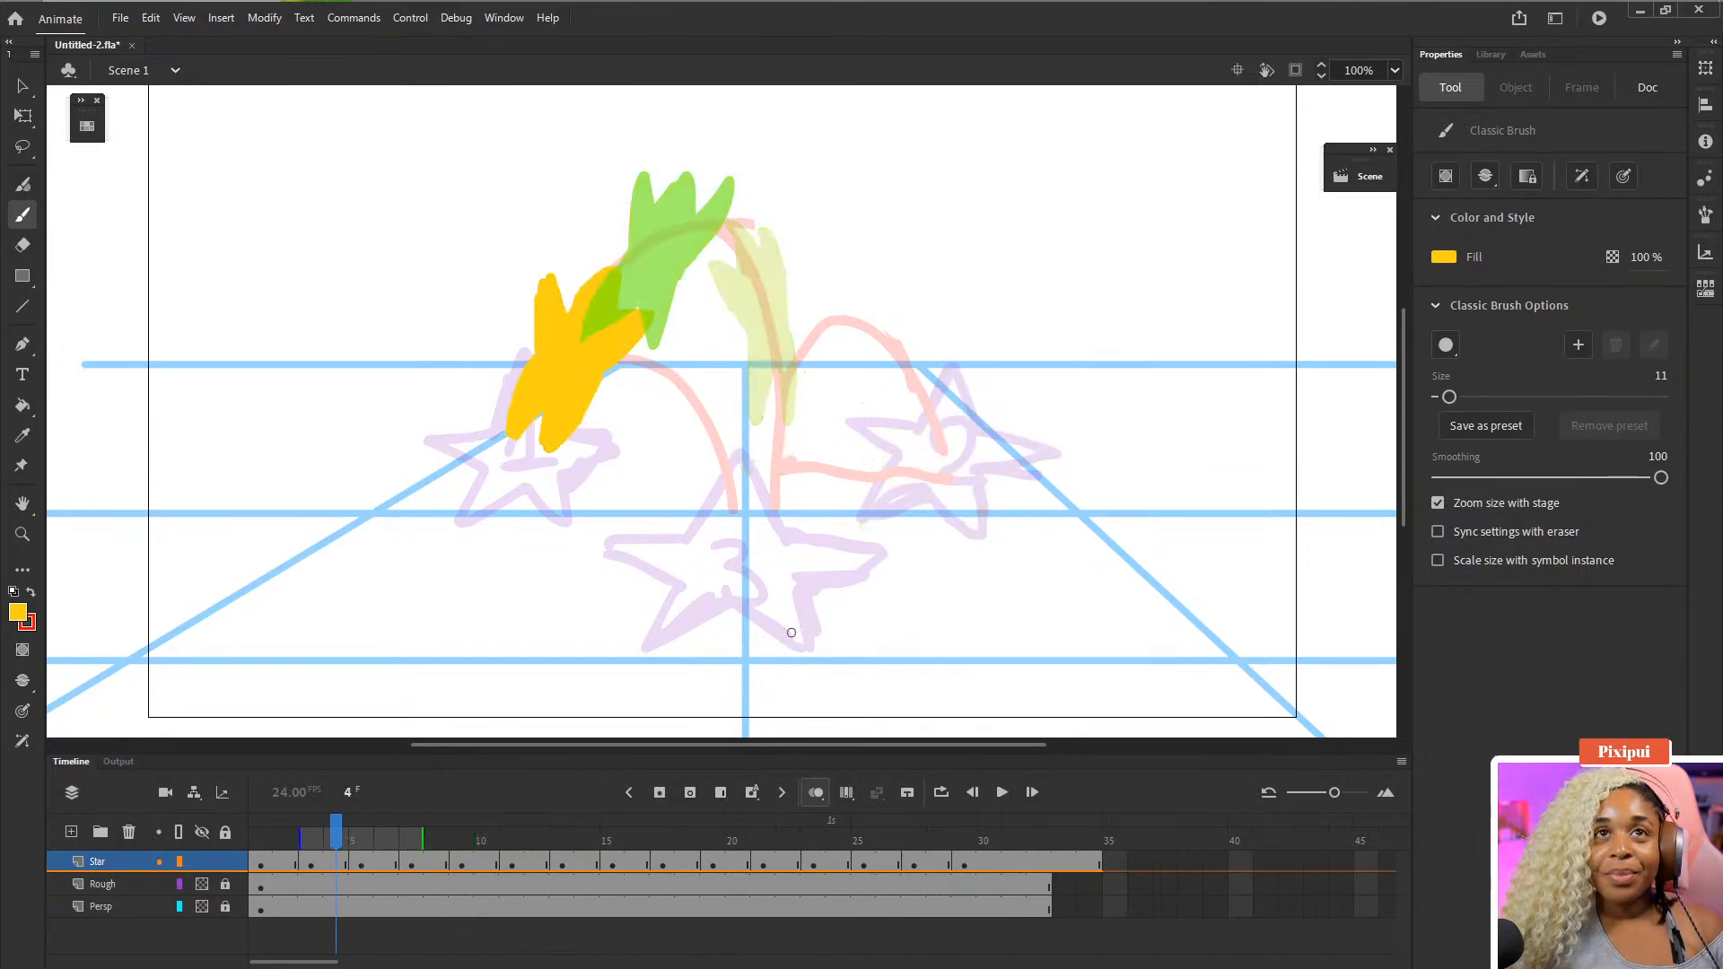
key("Return")
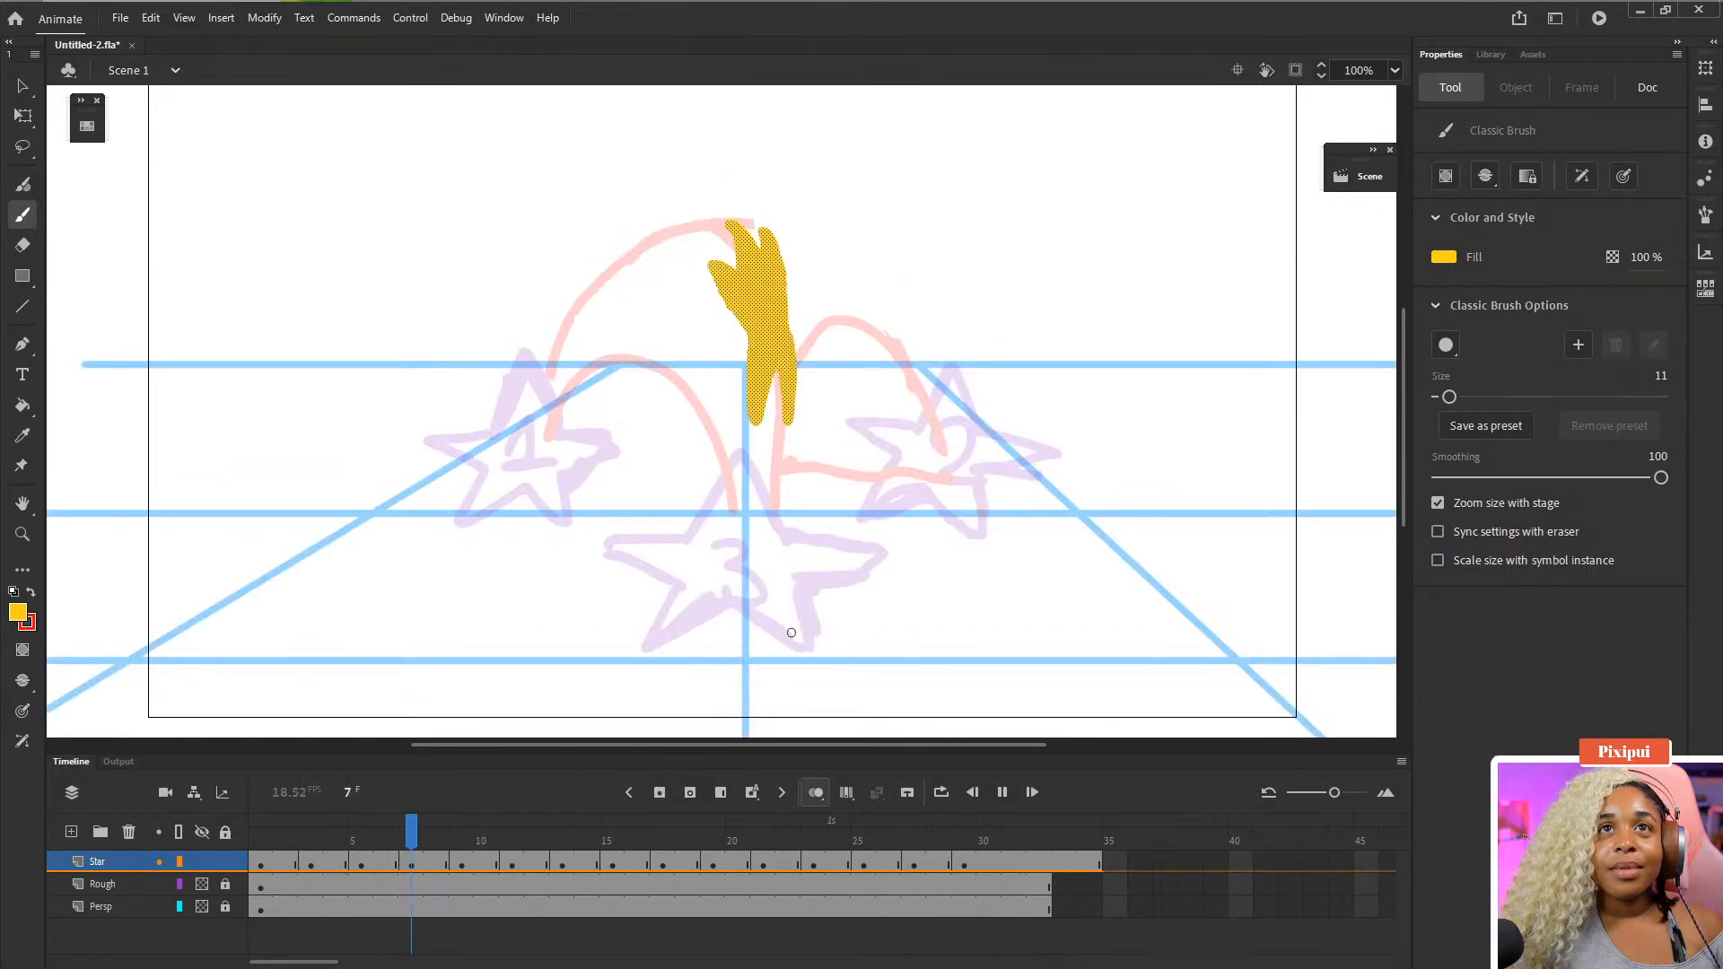
key("Return")
key("comma")
key("comma")
key("comma")
key("comma")
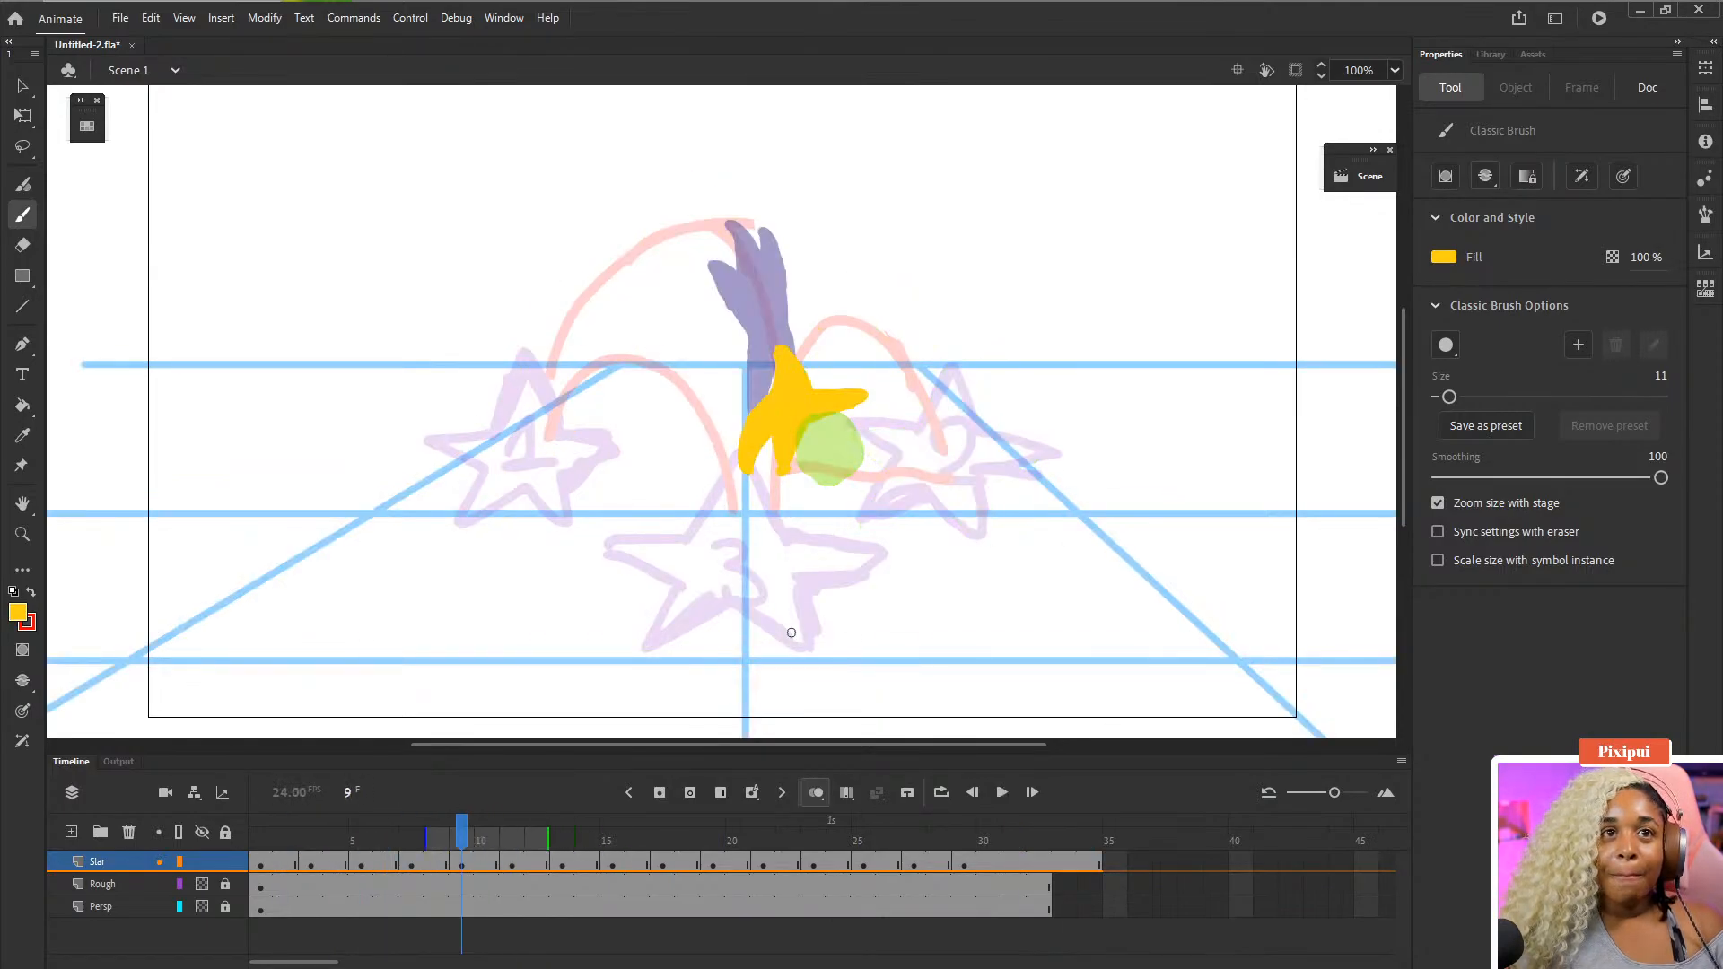
key("period")
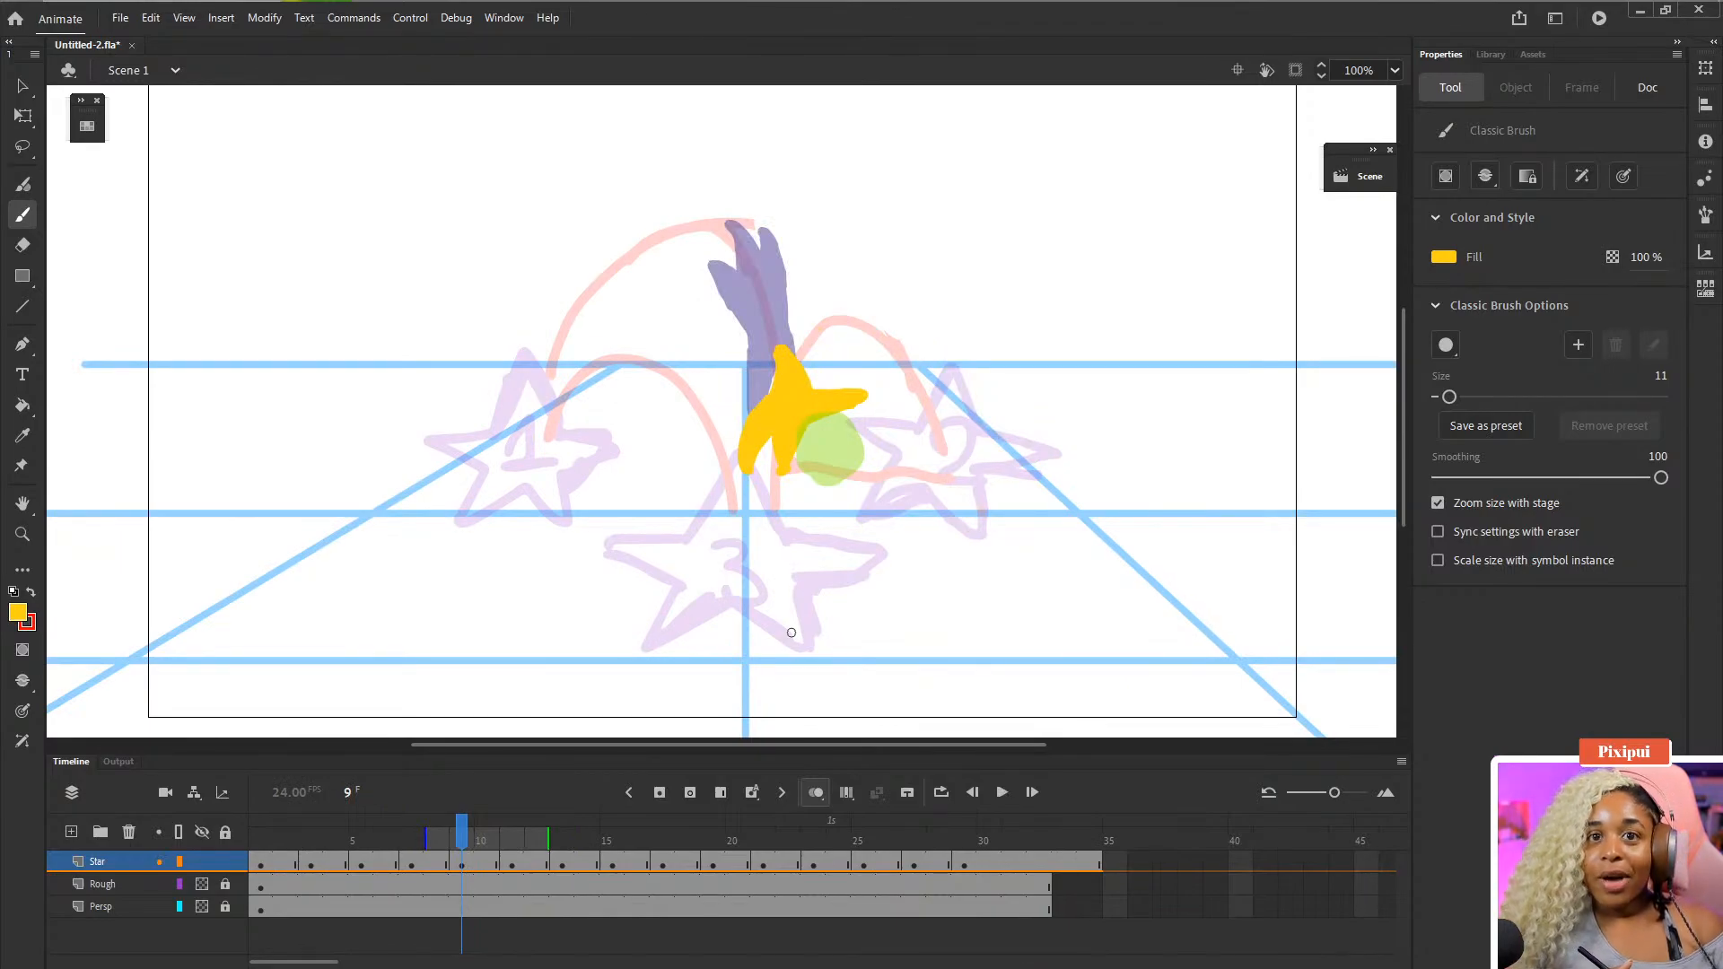
- Enlarge the eraser to size 25 and erase the yellow in-between drawing on frame 9
key("e")
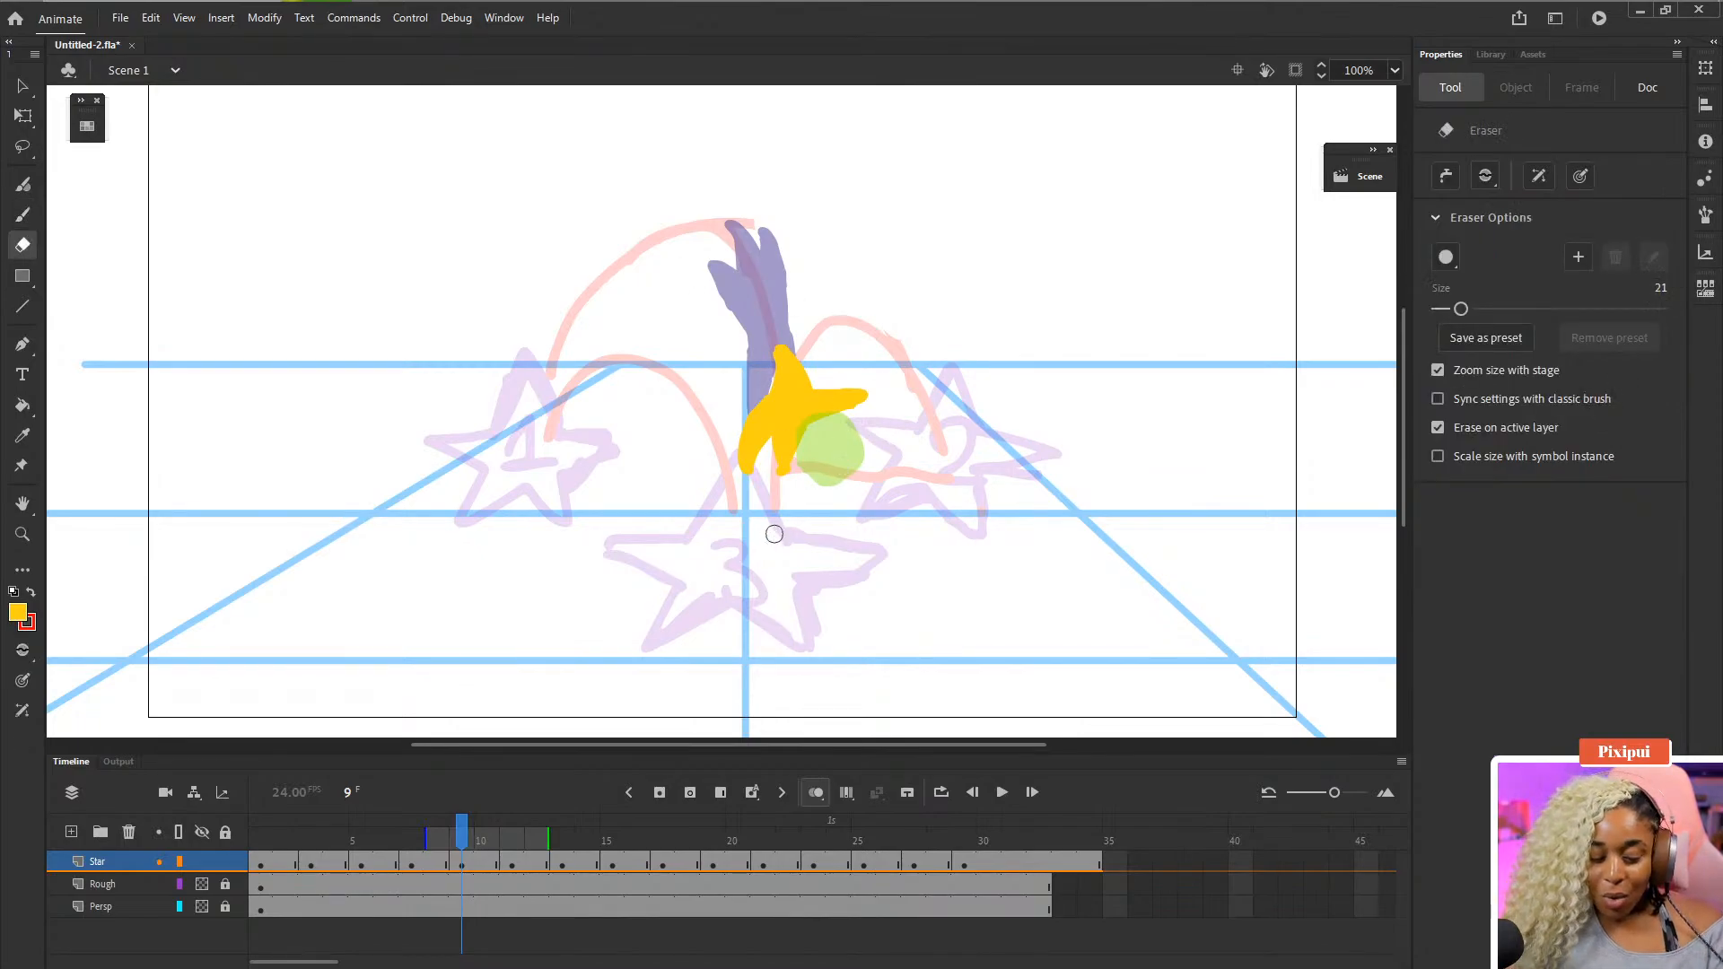
key("bracketright")
key("bracketright")
key("bracketright")
key("bracketright")
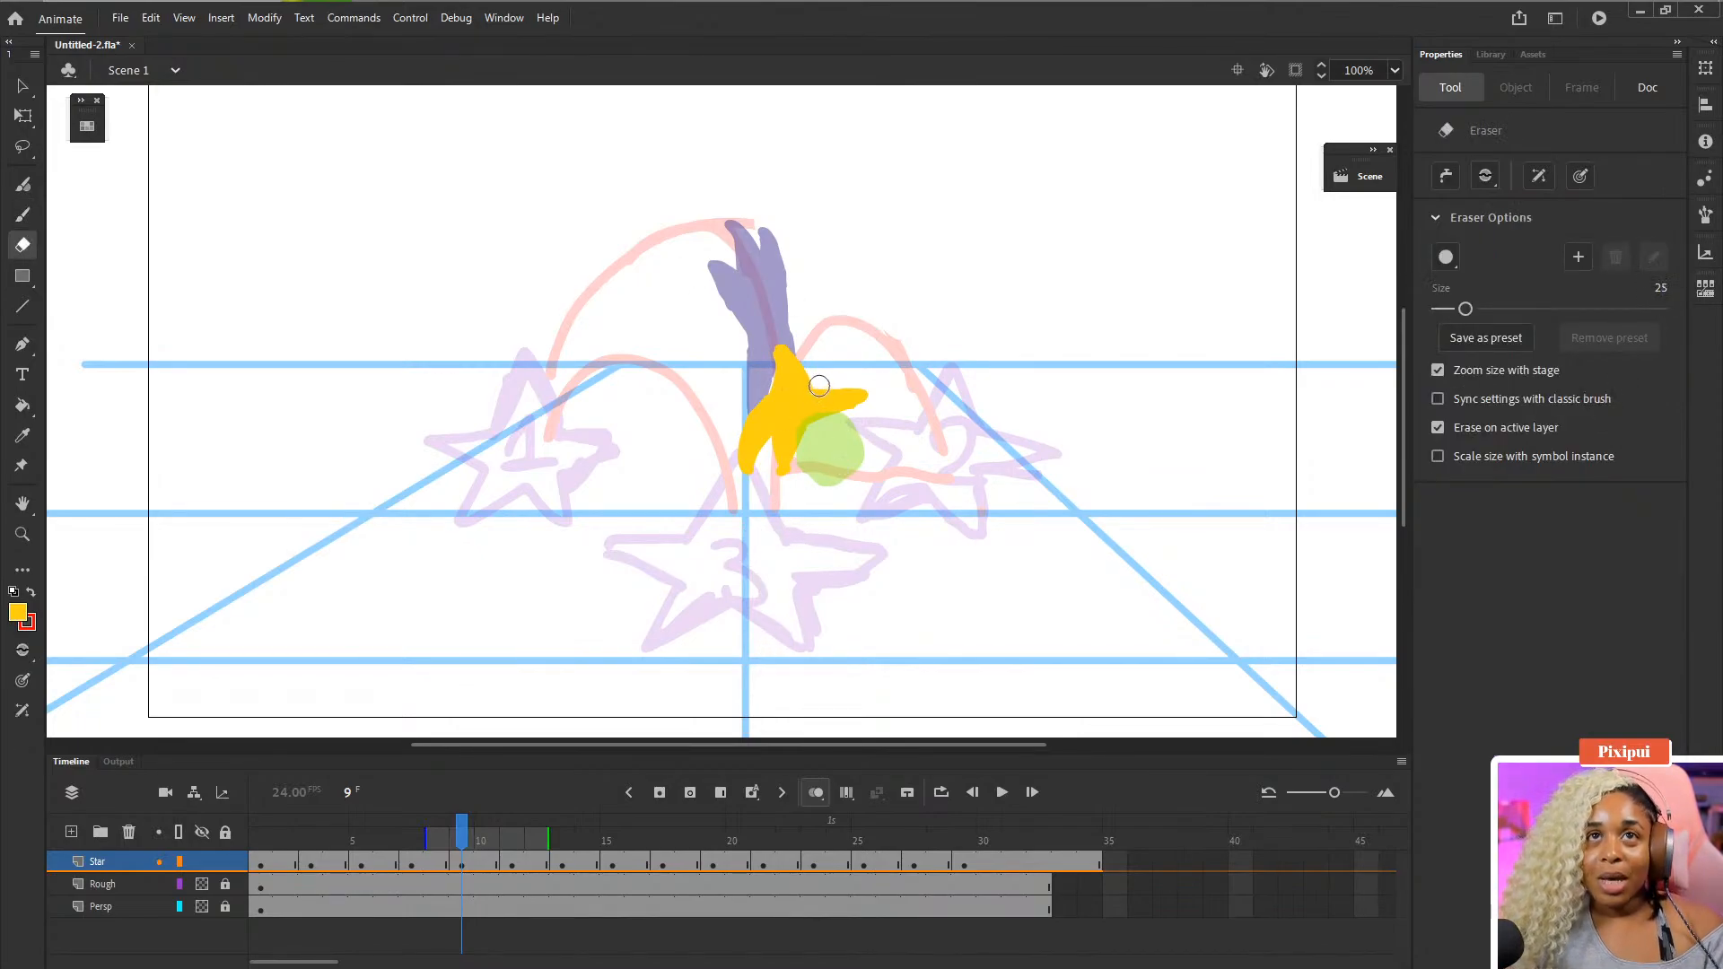
left_click_drag(823, 366, 850, 410)
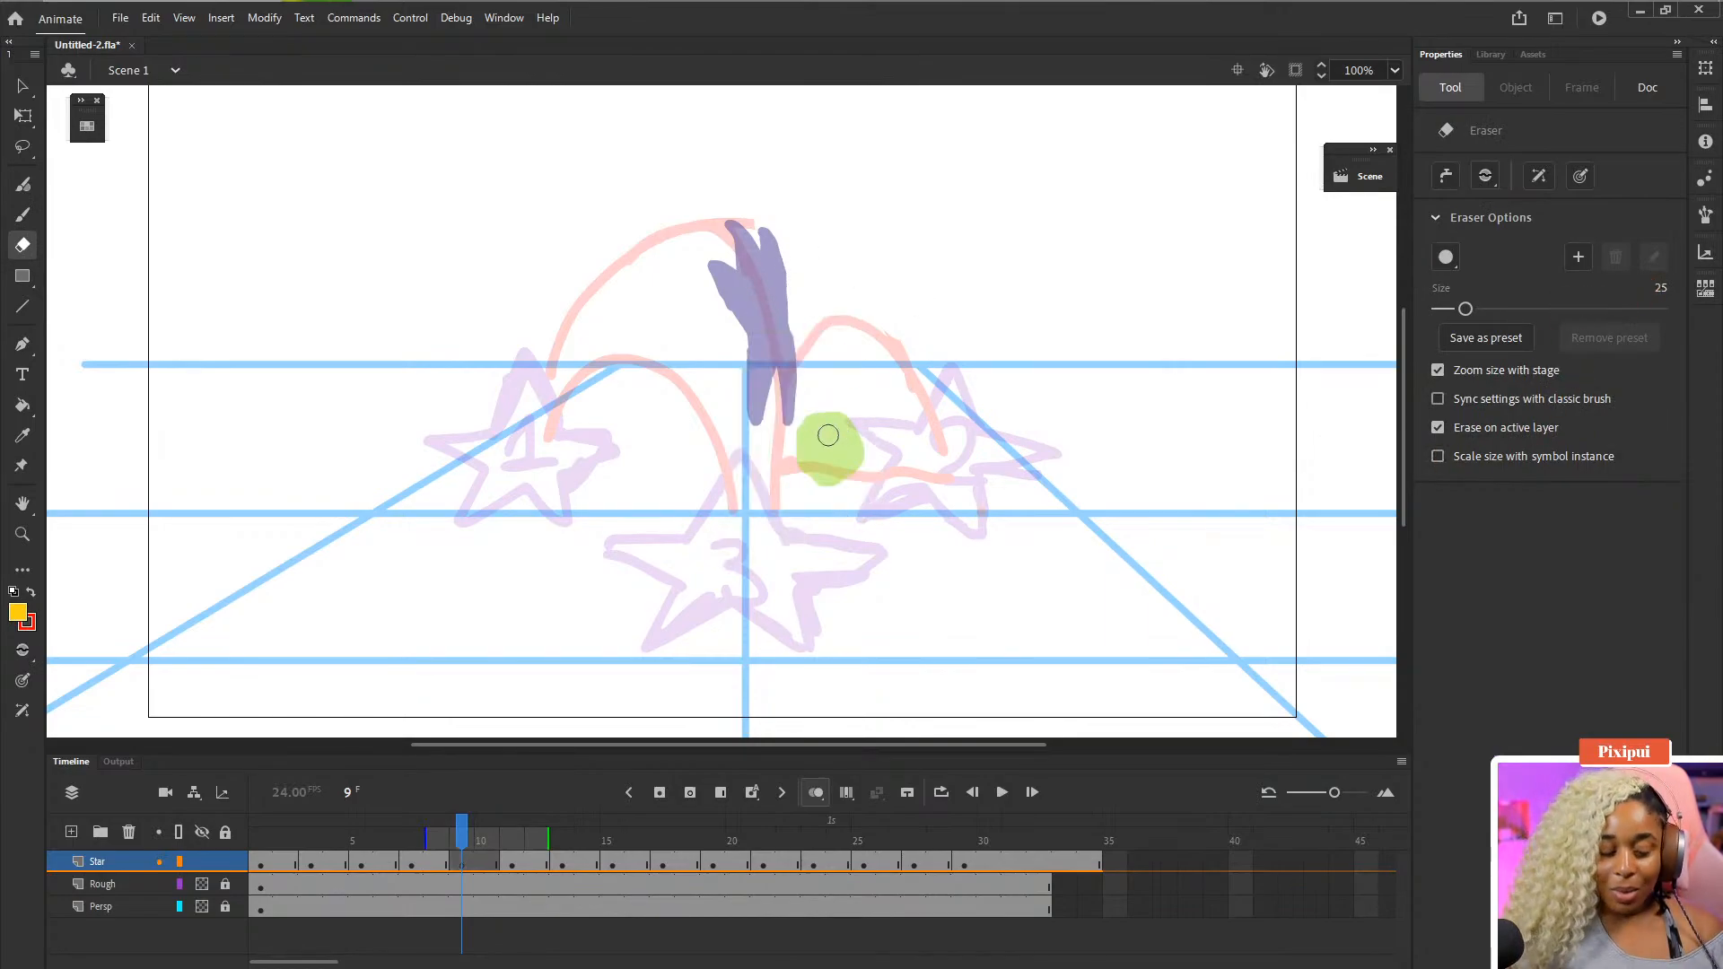
- Draw a stretched star outline from the top of the arc down to the ball on frame 9 and fill it yellow
key("b")
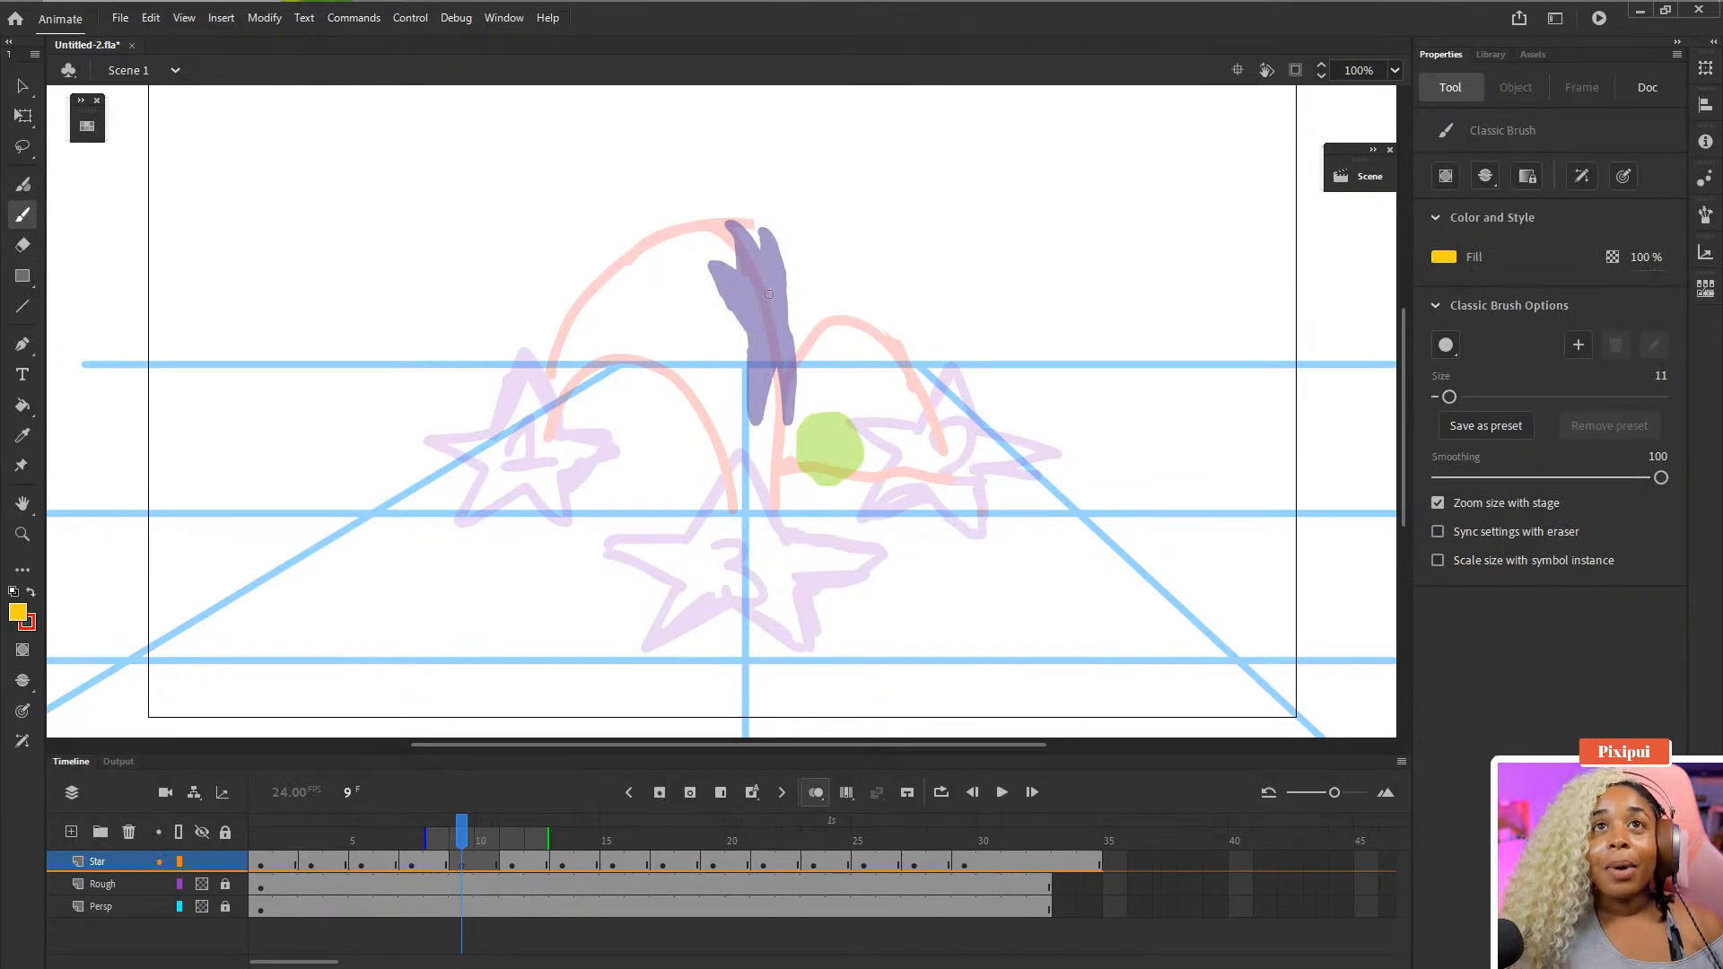
left_click(756, 267)
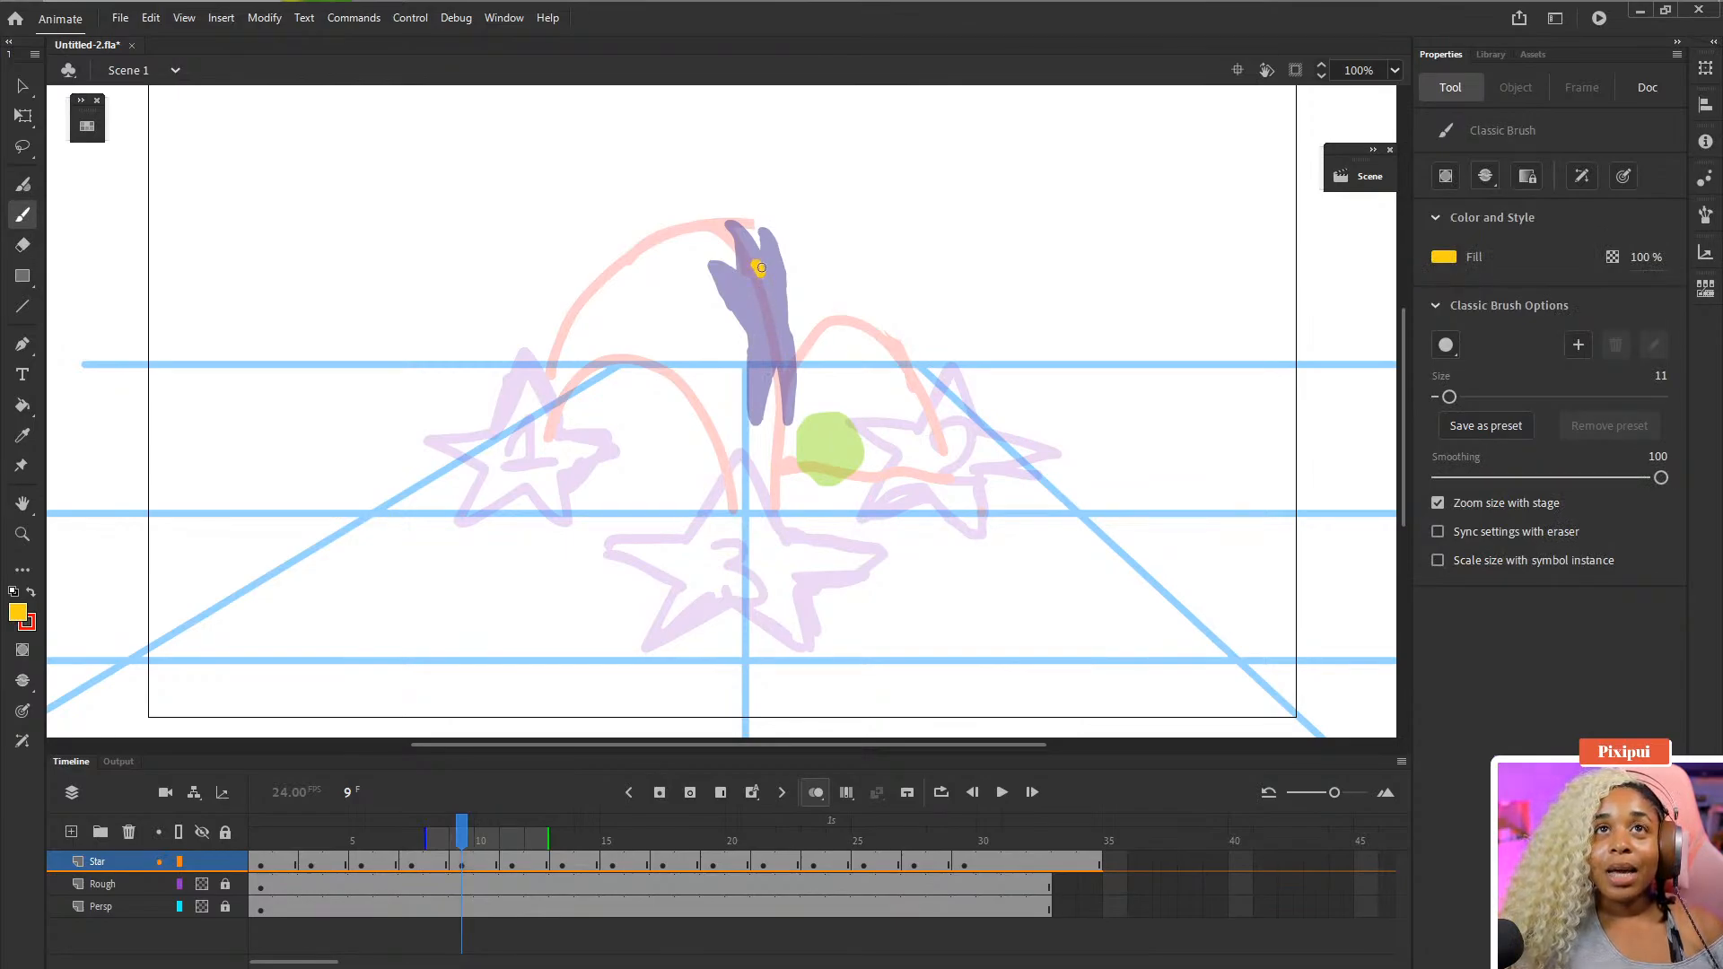
mouse_move(761, 269)
left_mouse_down()
mouse_move(830, 399)
mouse_move(839, 462)
left_mouse_up()
key("ctrl+z")
key("ctrl+z")
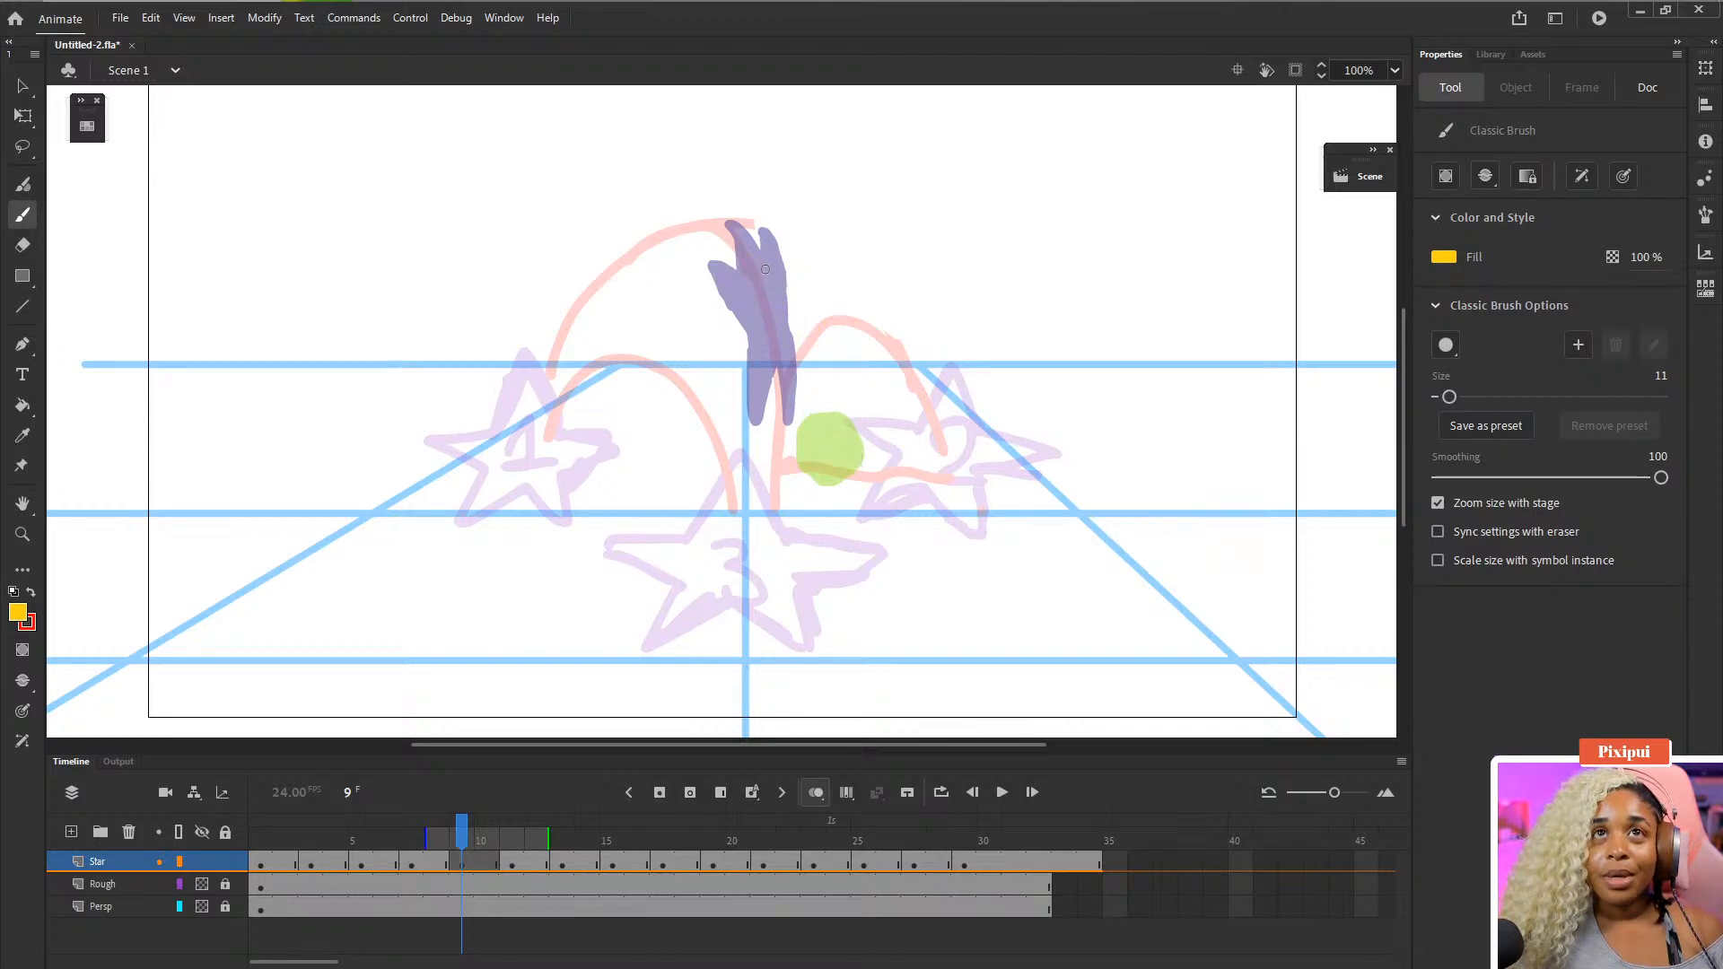
mouse_move(755, 265)
left_mouse_down()
mouse_move(717, 260)
mouse_move(753, 357)
left_mouse_up()
key("ctrl+z")
key("ctrl+z")
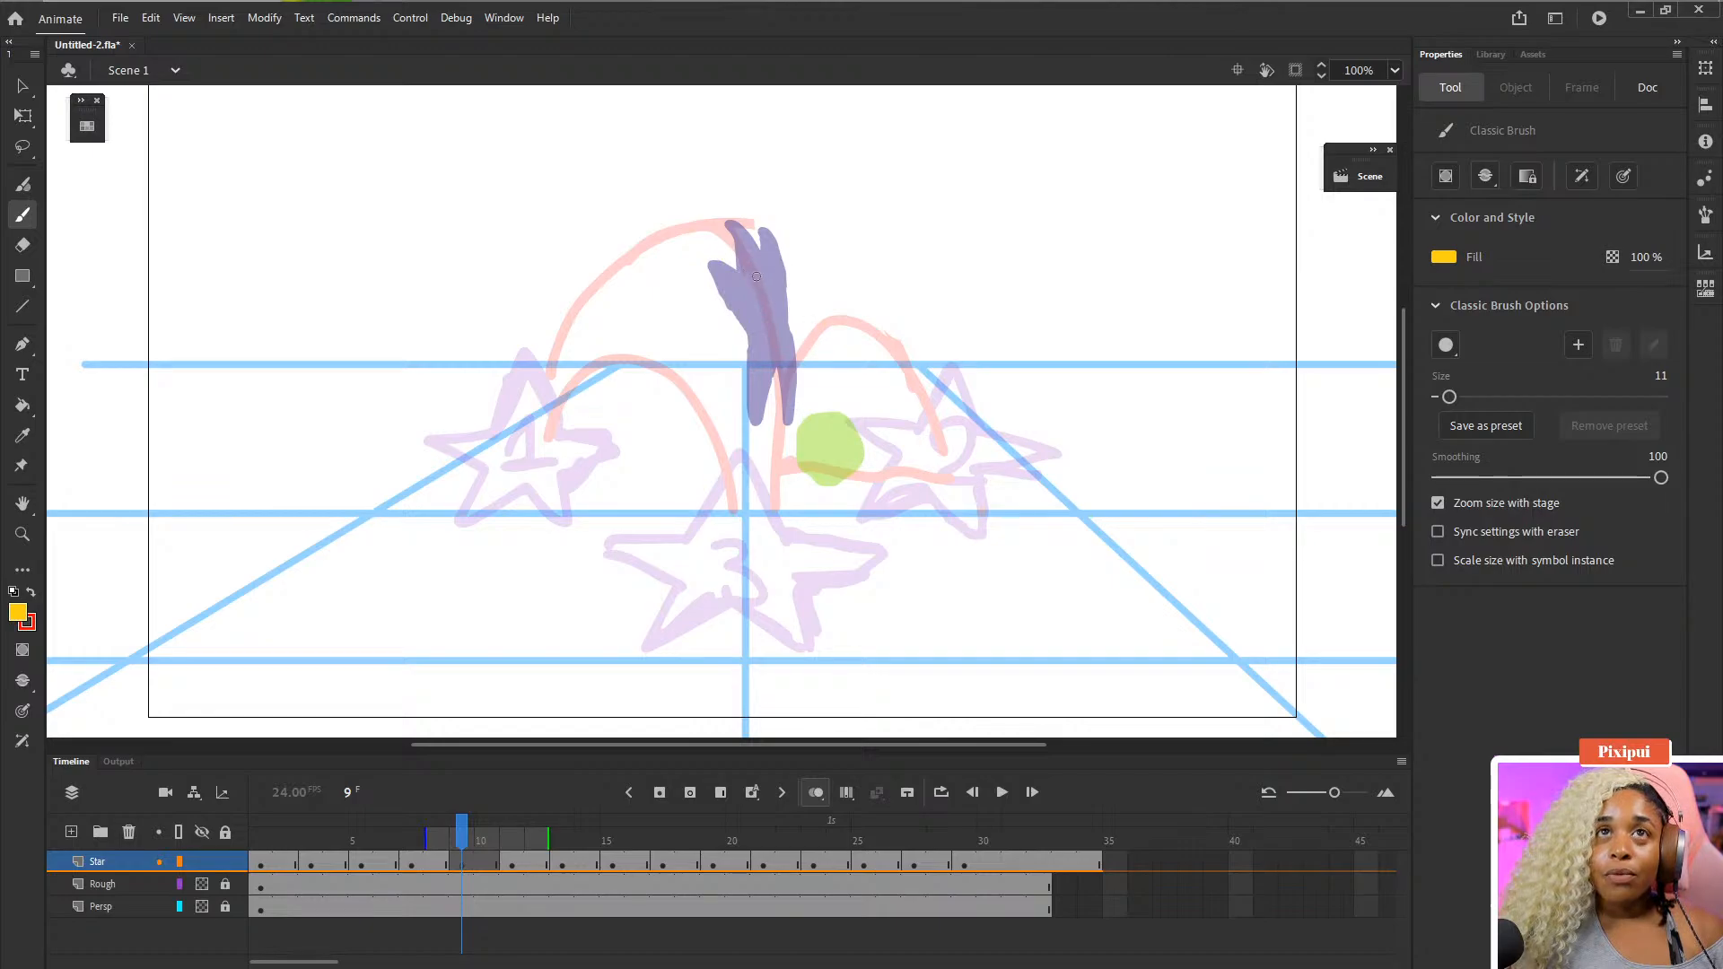
mouse_move(757, 276)
left_mouse_down()
mouse_move(762, 381)
mouse_move(790, 409)
left_mouse_up()
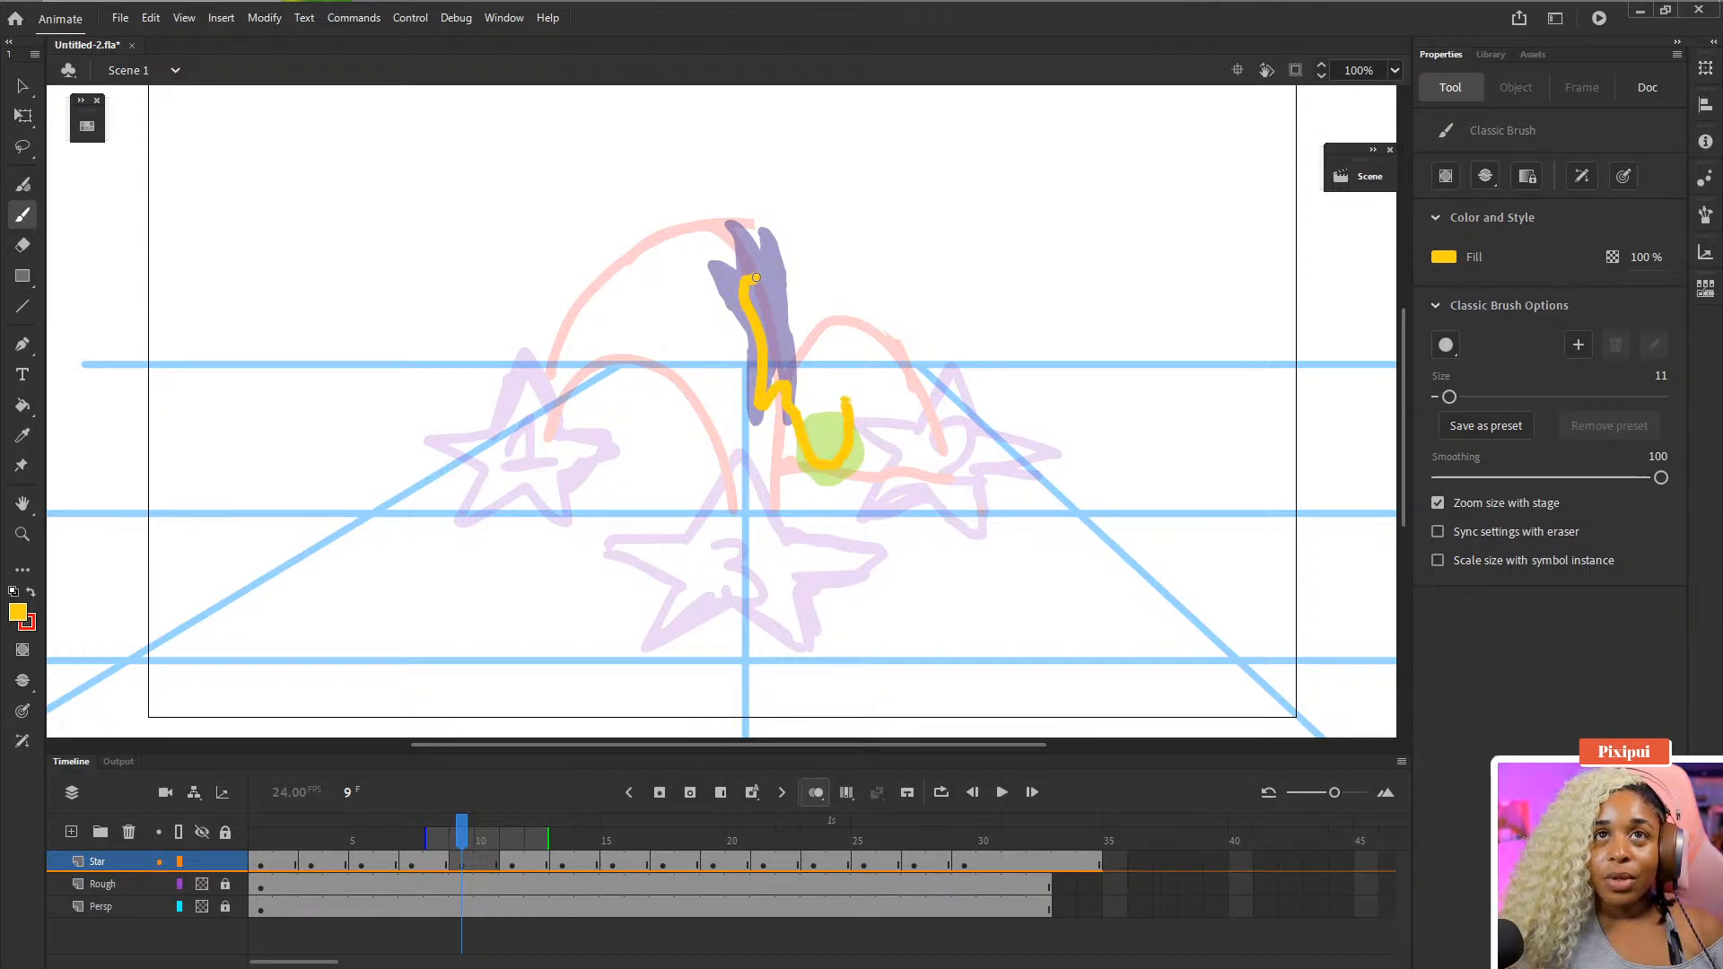
mouse_move(844, 399)
left_mouse_down()
mouse_move(769, 251)
mouse_move(753, 289)
left_mouse_up()
key("k")
left_click(810, 392)
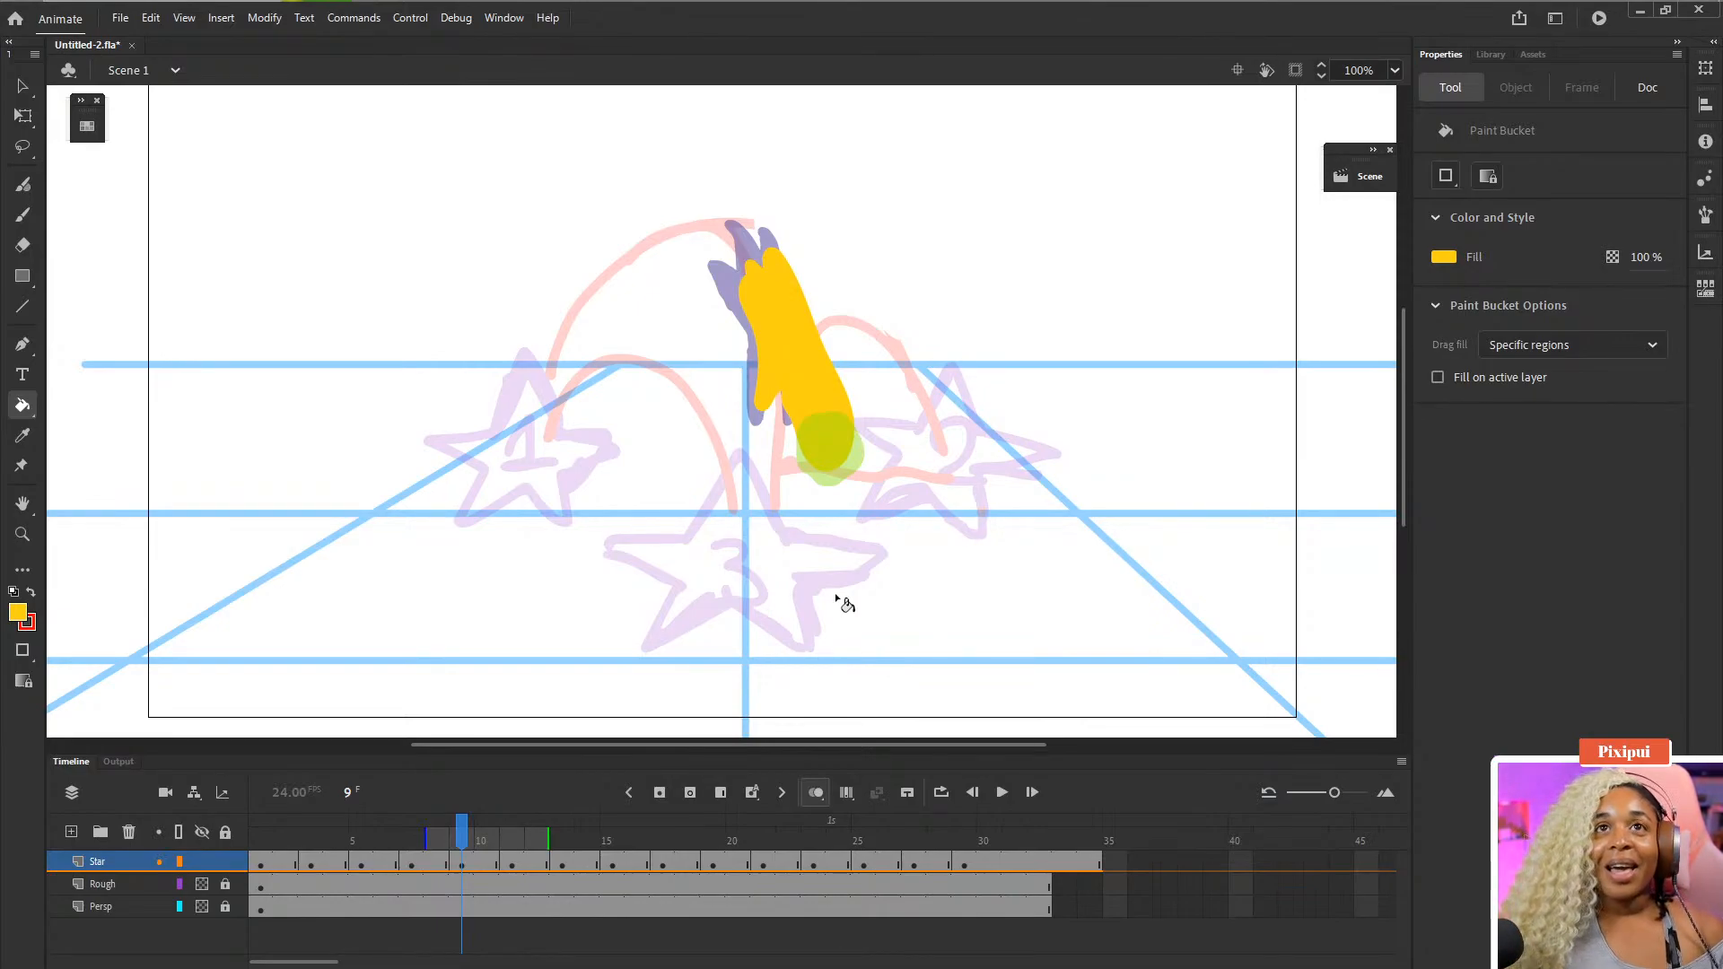
- Play the animation from frame 10, stop it and step back to frame 9 to review the stretched star
left_click(485, 840)
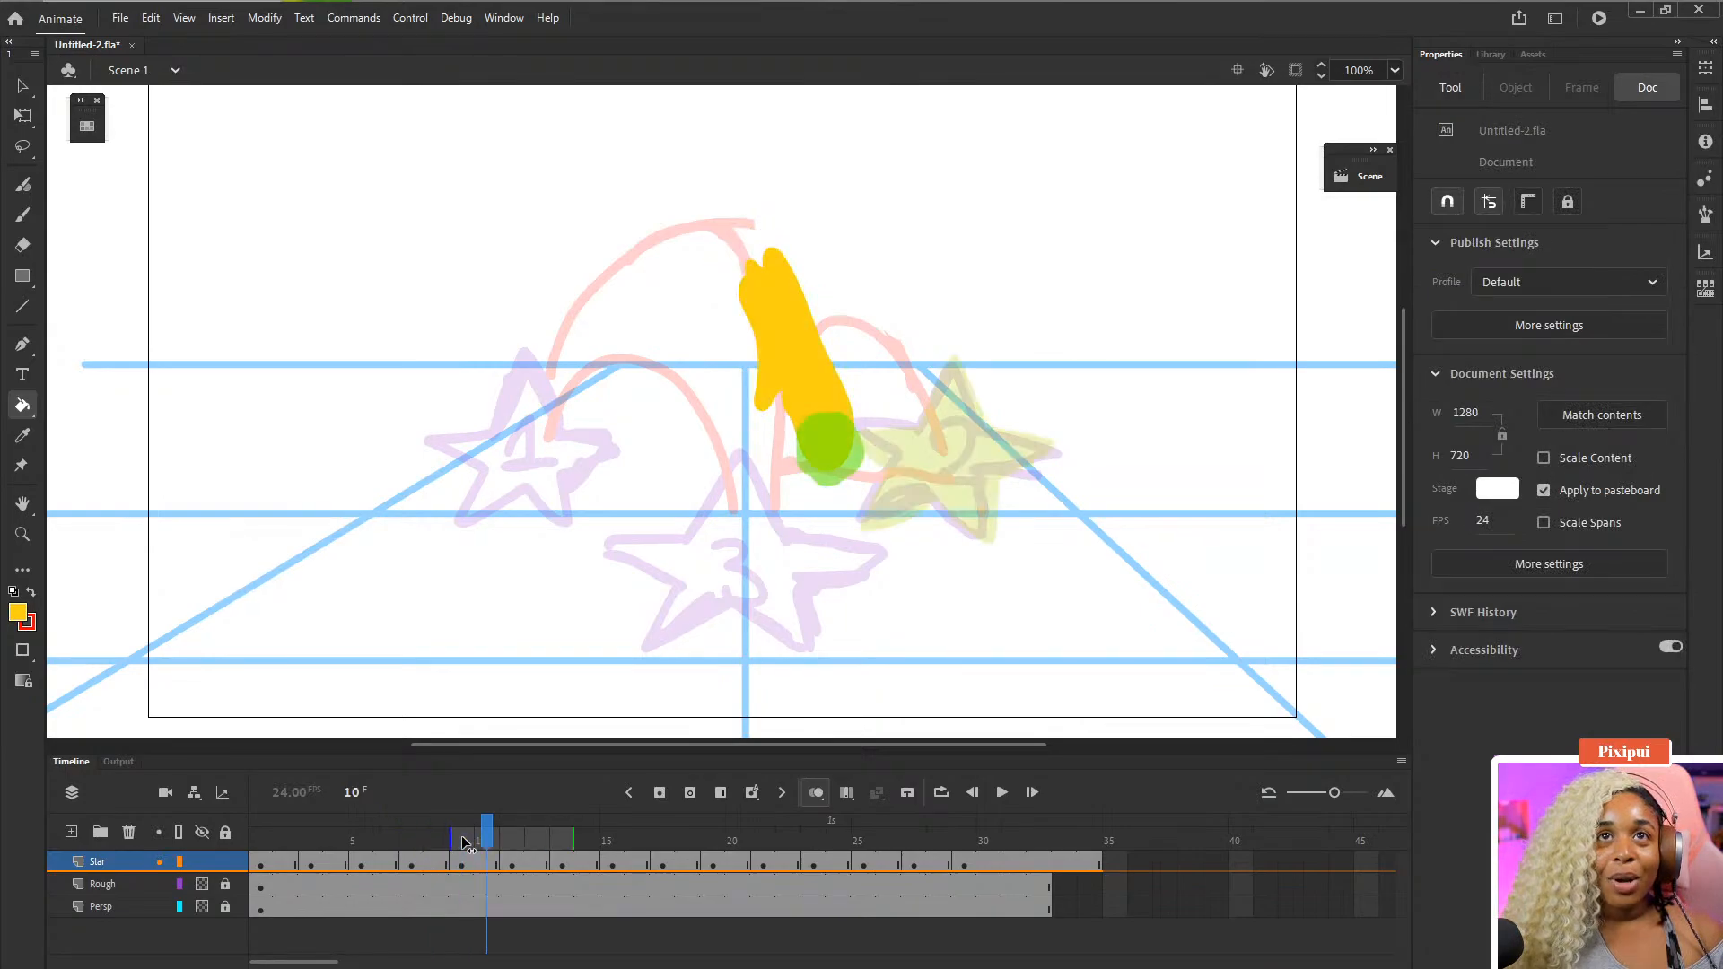
key("Return")
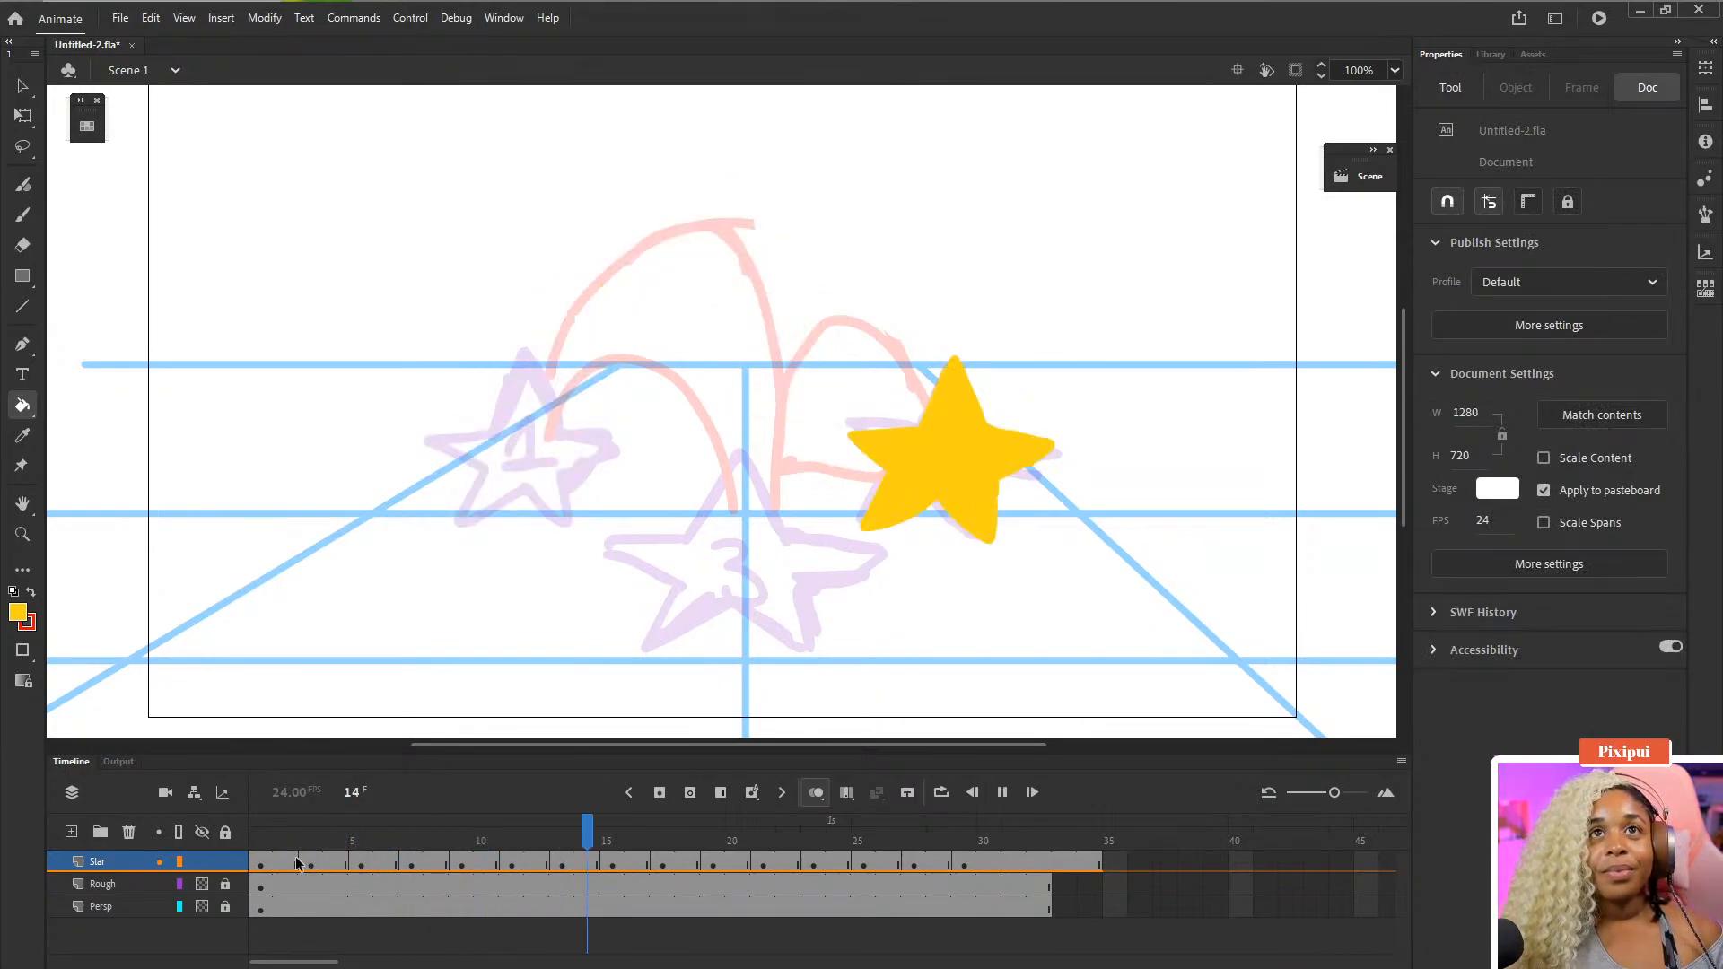
key("Return")
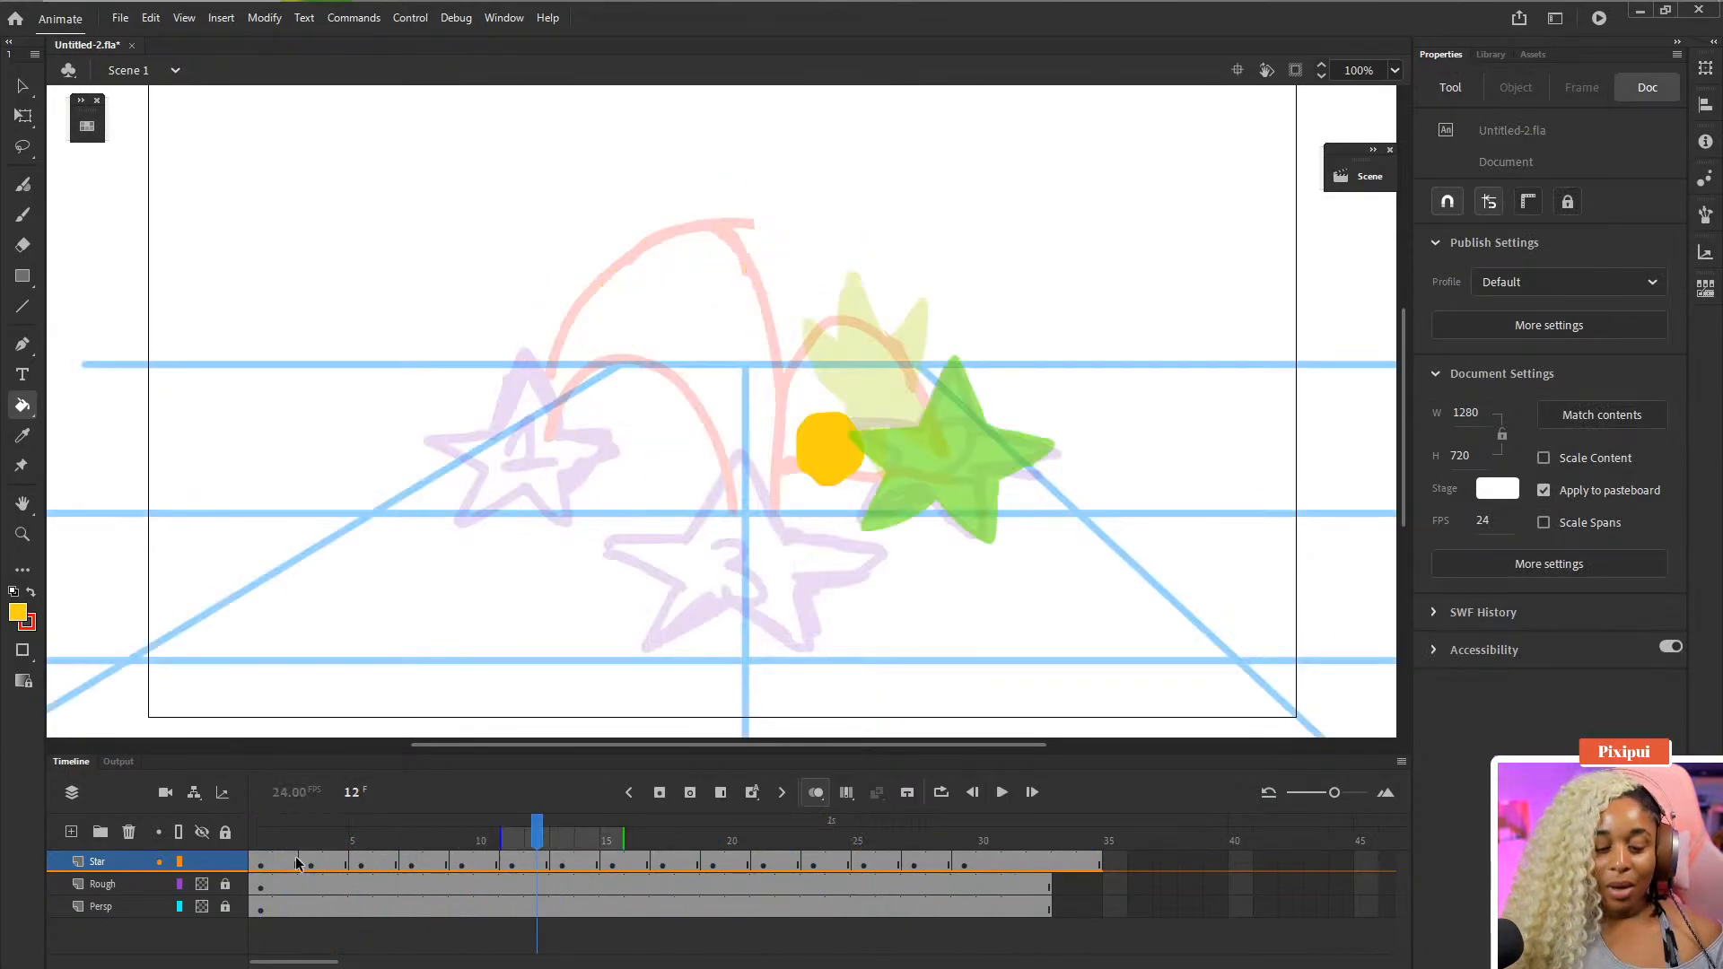
key("comma")
key("comma")
key("comma")
key("comma")
key("period")
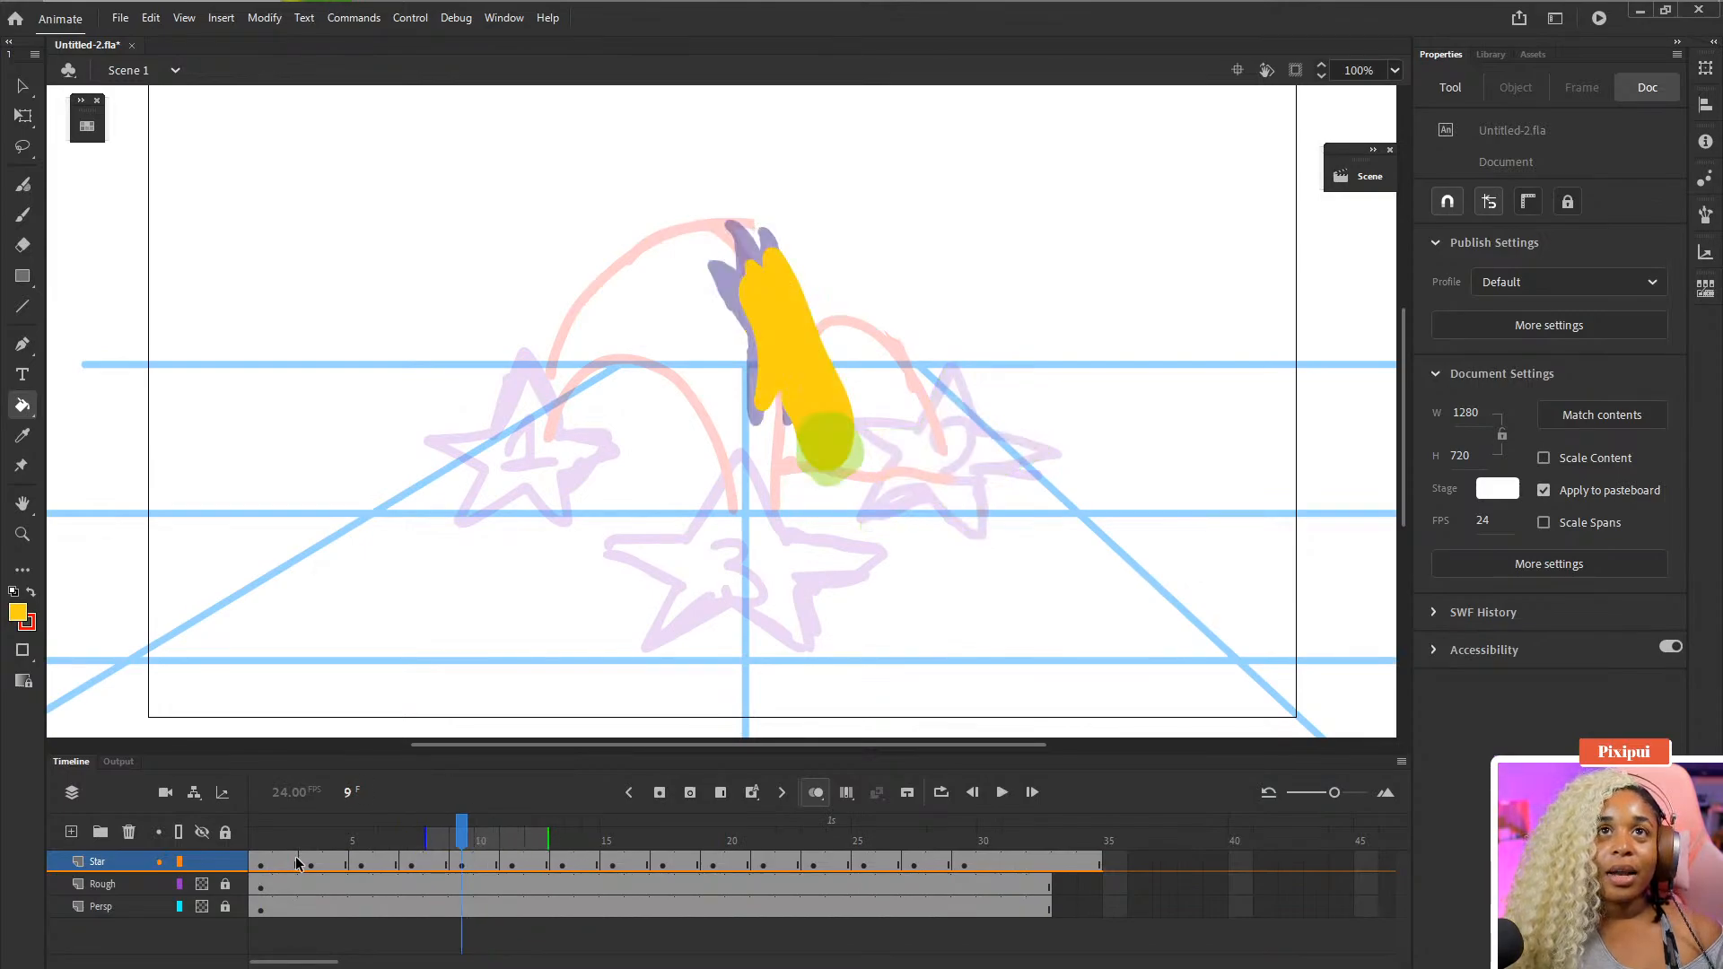
- Erase and redraw the top of the stretched star on frame 9, then step ahead to frame 11
key("e")
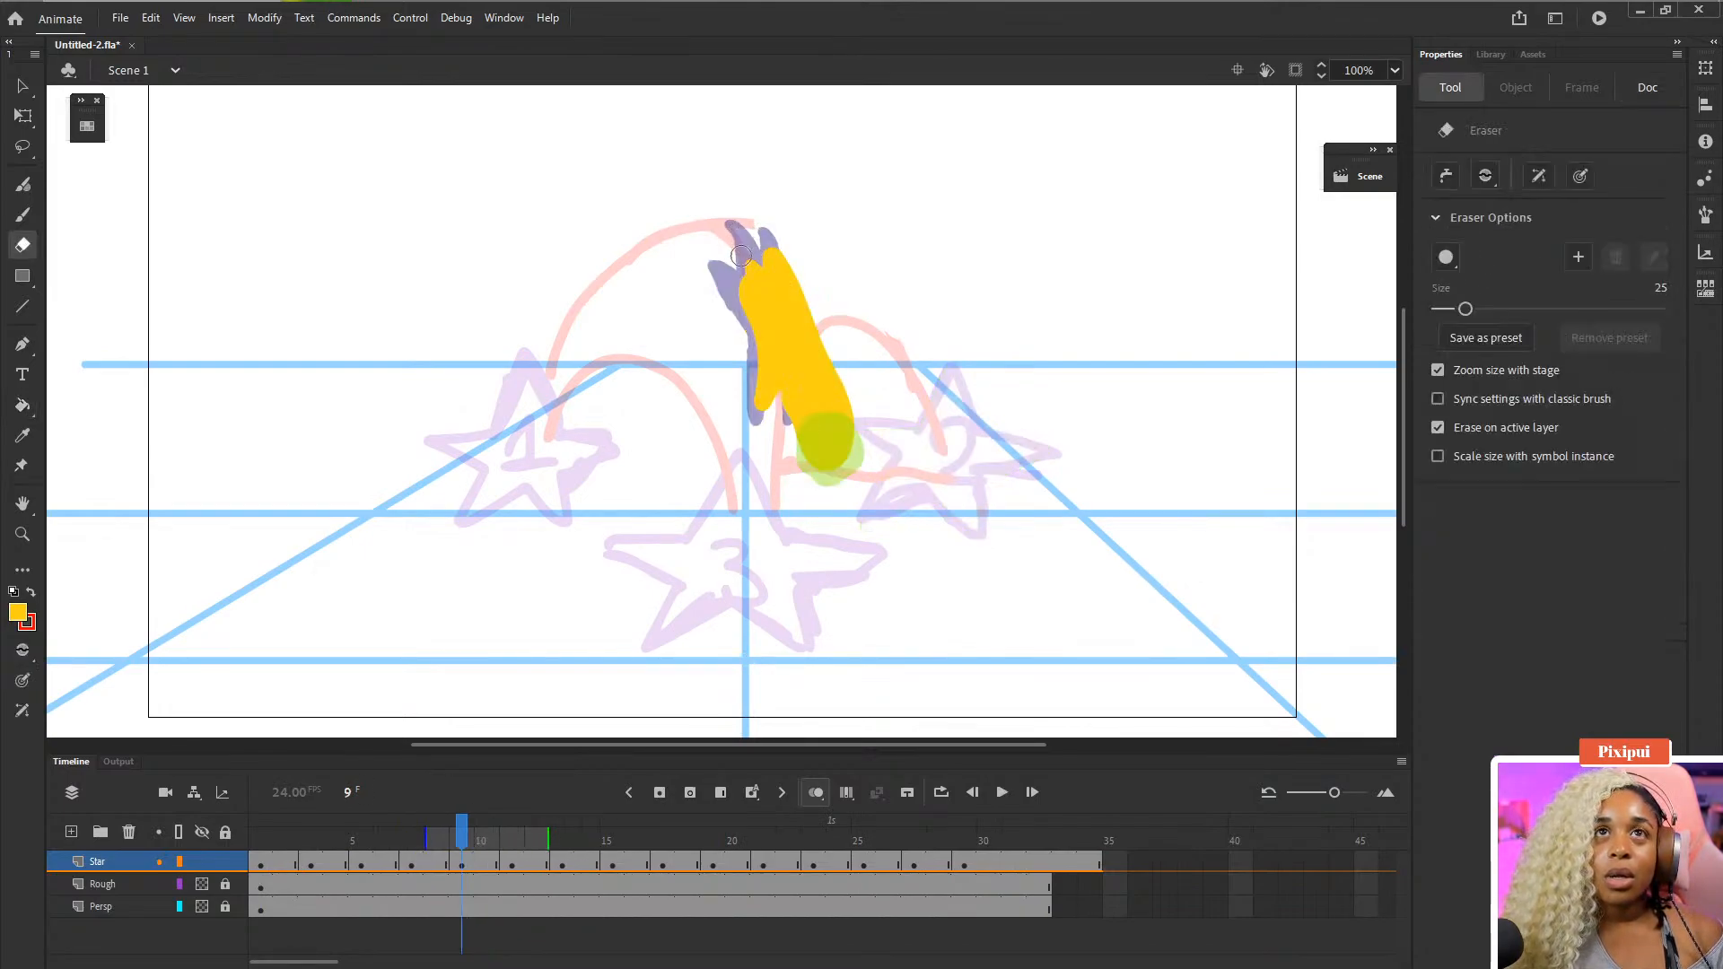
mouse_move(745, 235)
left_mouse_down()
mouse_move(764, 280)
mouse_move(752, 381)
mouse_move(771, 395)
mouse_move(771, 323)
left_mouse_up()
key("b")
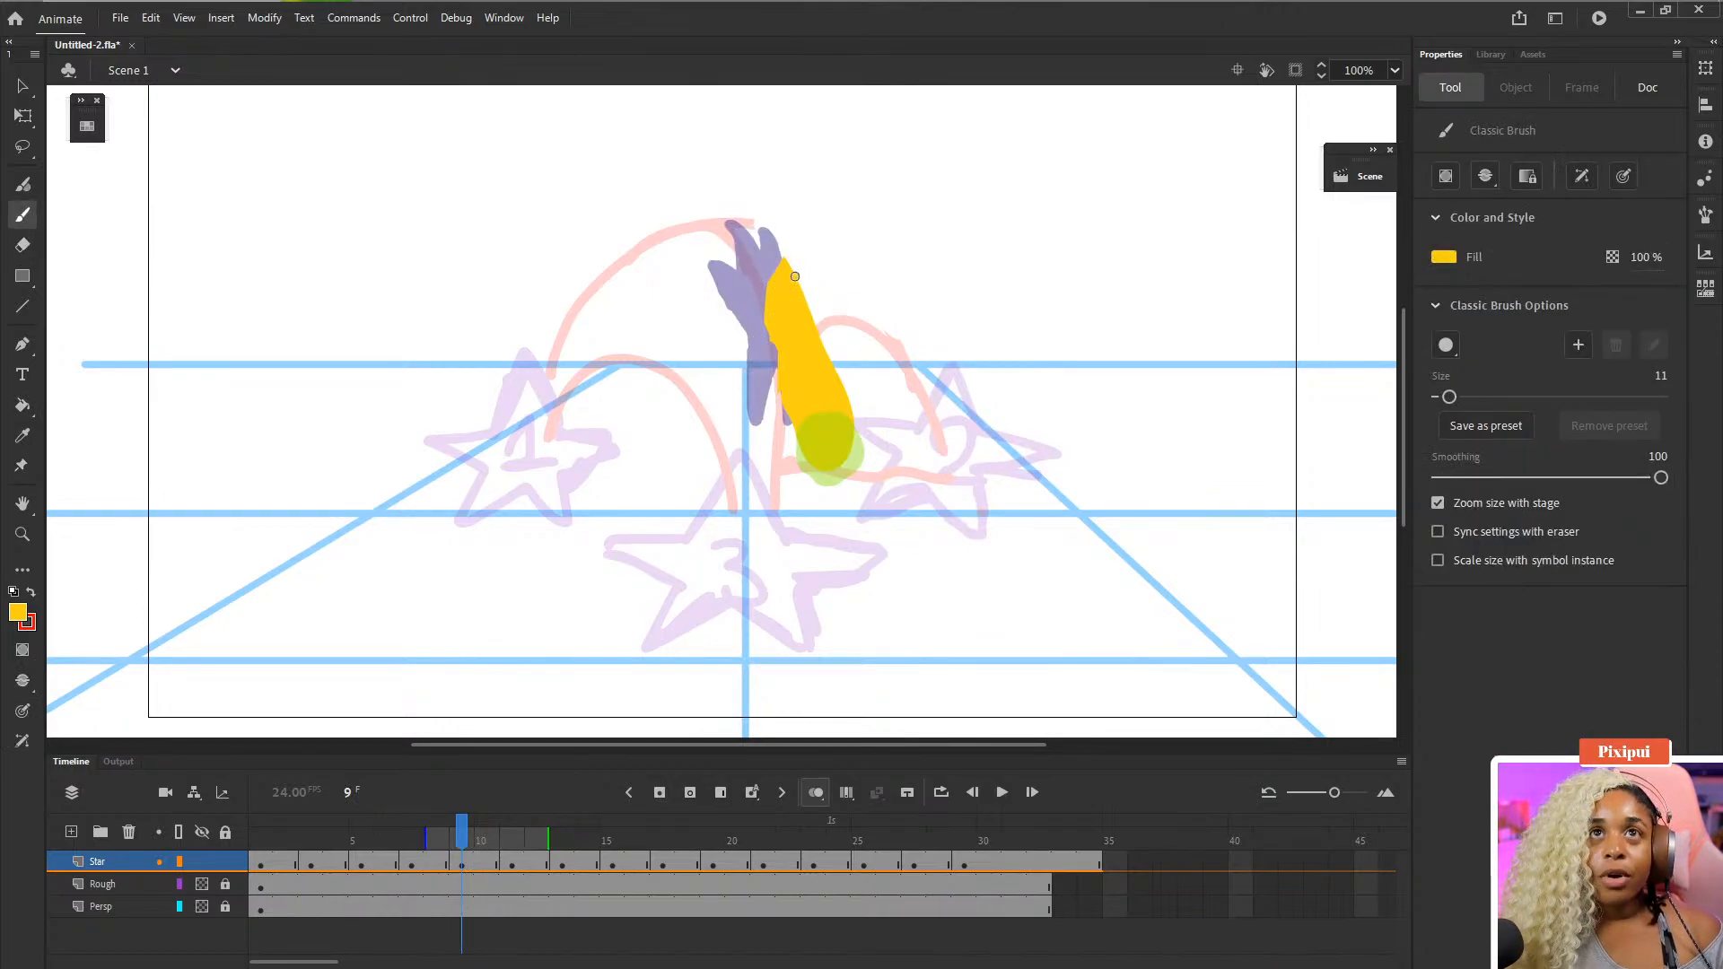
mouse_move(774, 252)
left_mouse_down()
mouse_move(780, 296)
mouse_move(765, 236)
mouse_move(814, 281)
mouse_move(803, 343)
mouse_move(762, 268)
mouse_move(803, 338)
mouse_move(781, 276)
left_mouse_up()
key("e")
key("b")
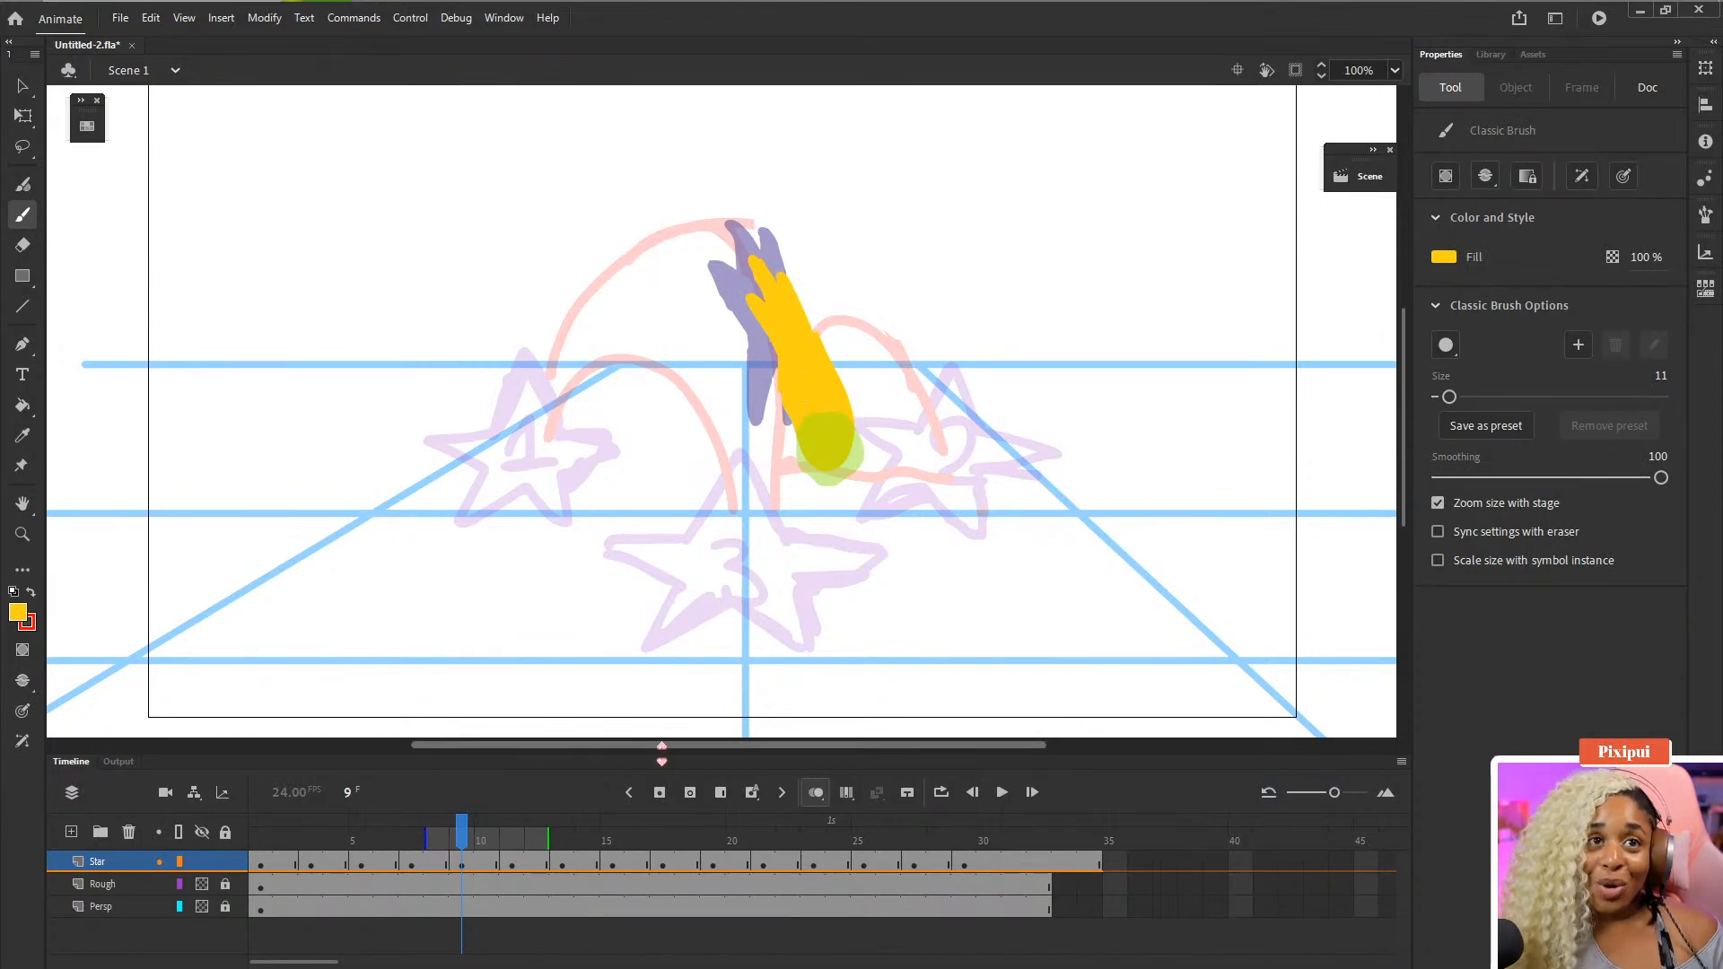
key("period")
key("period")
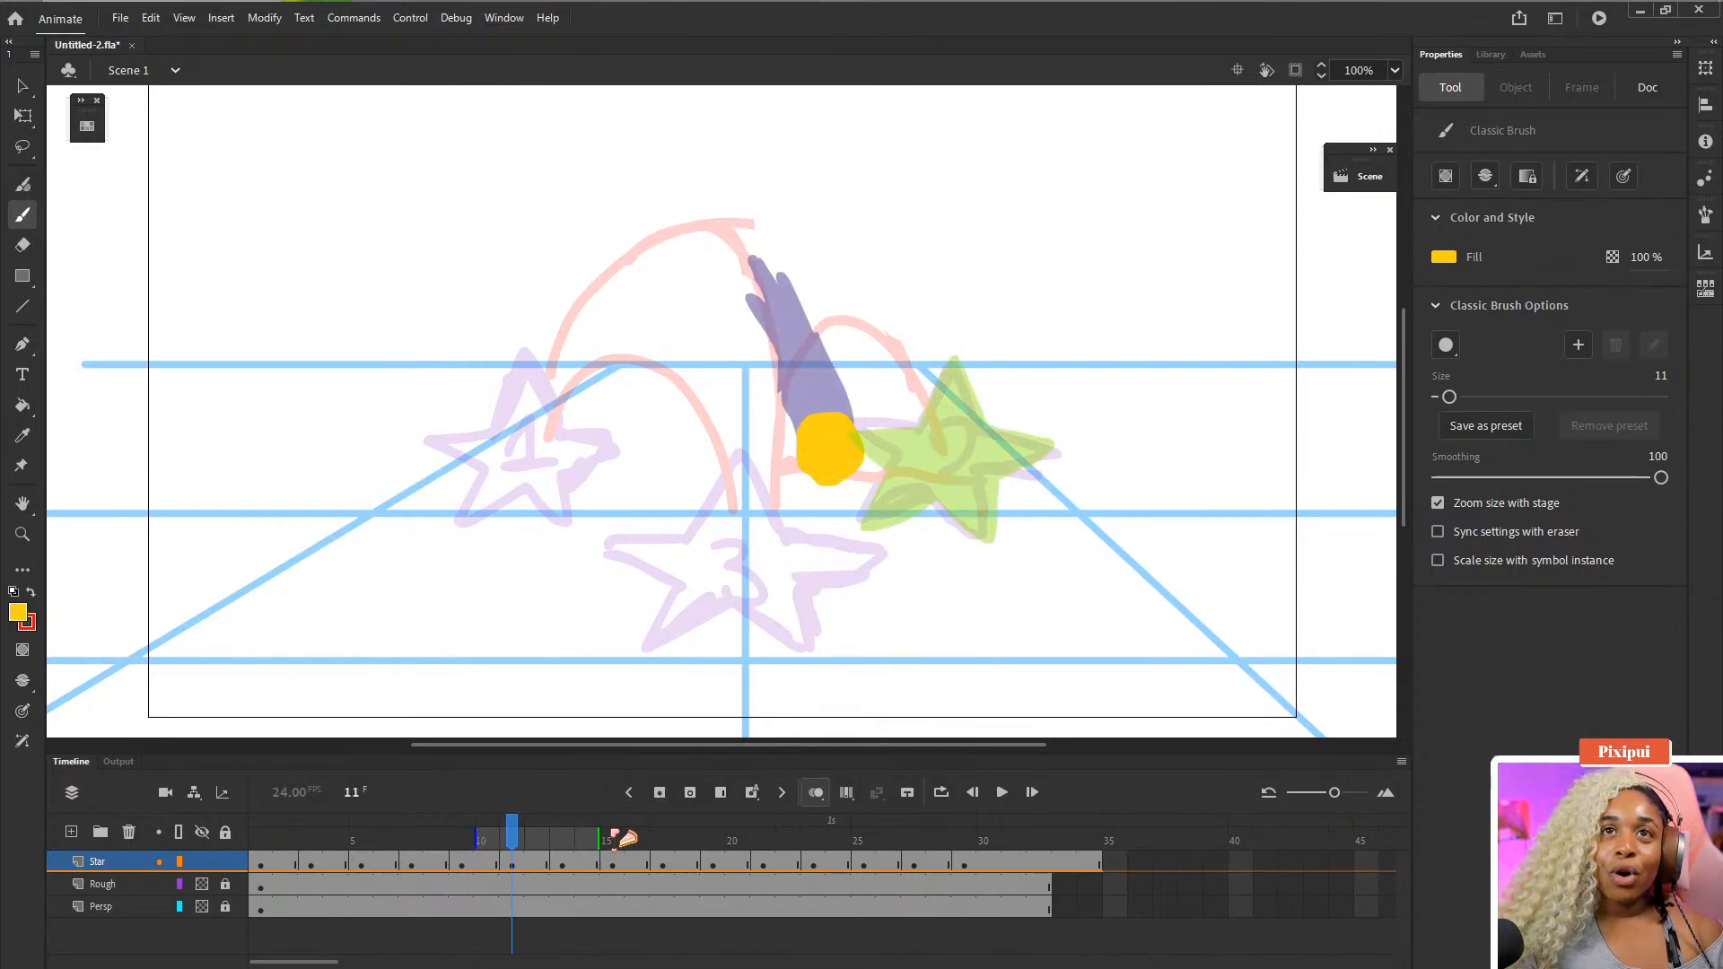
- Step to frame 12 and insert two extra frames on the Star layer there, then select frame 13
key("period")
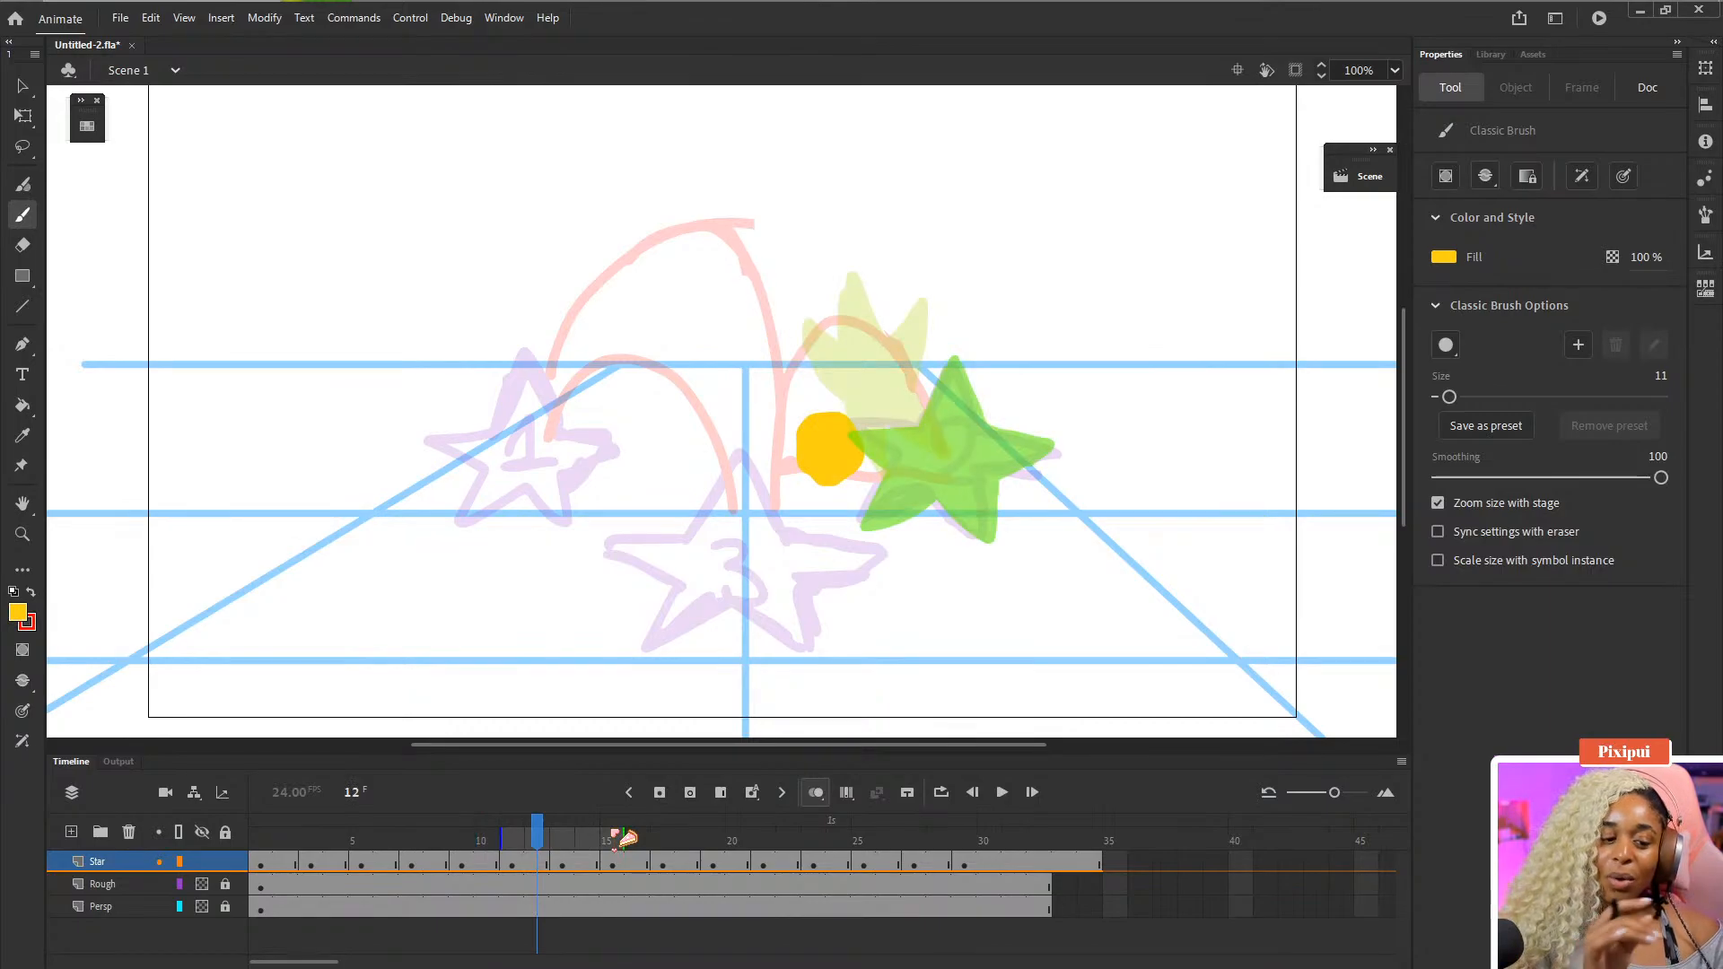
left_click(539, 866)
key("F5")
key("F5")
left_click(562, 868)
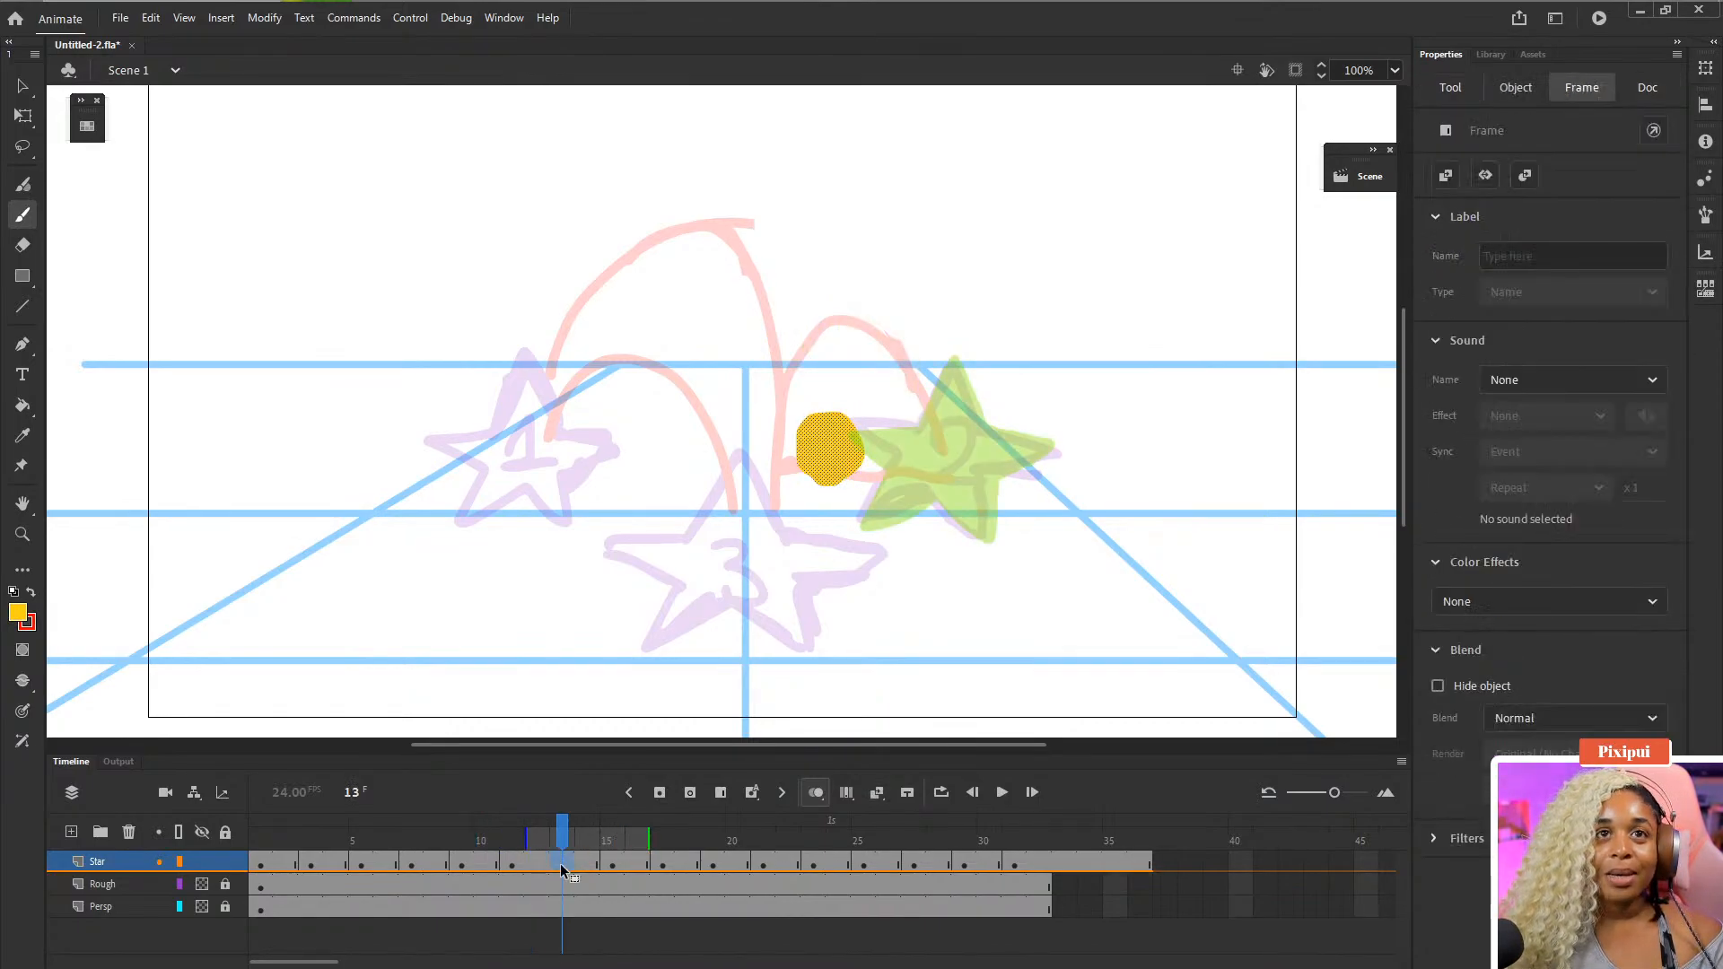
- Add a blank keyframe at frame 13 and draw a round yellow ball at the star's landing spot
key("F7")
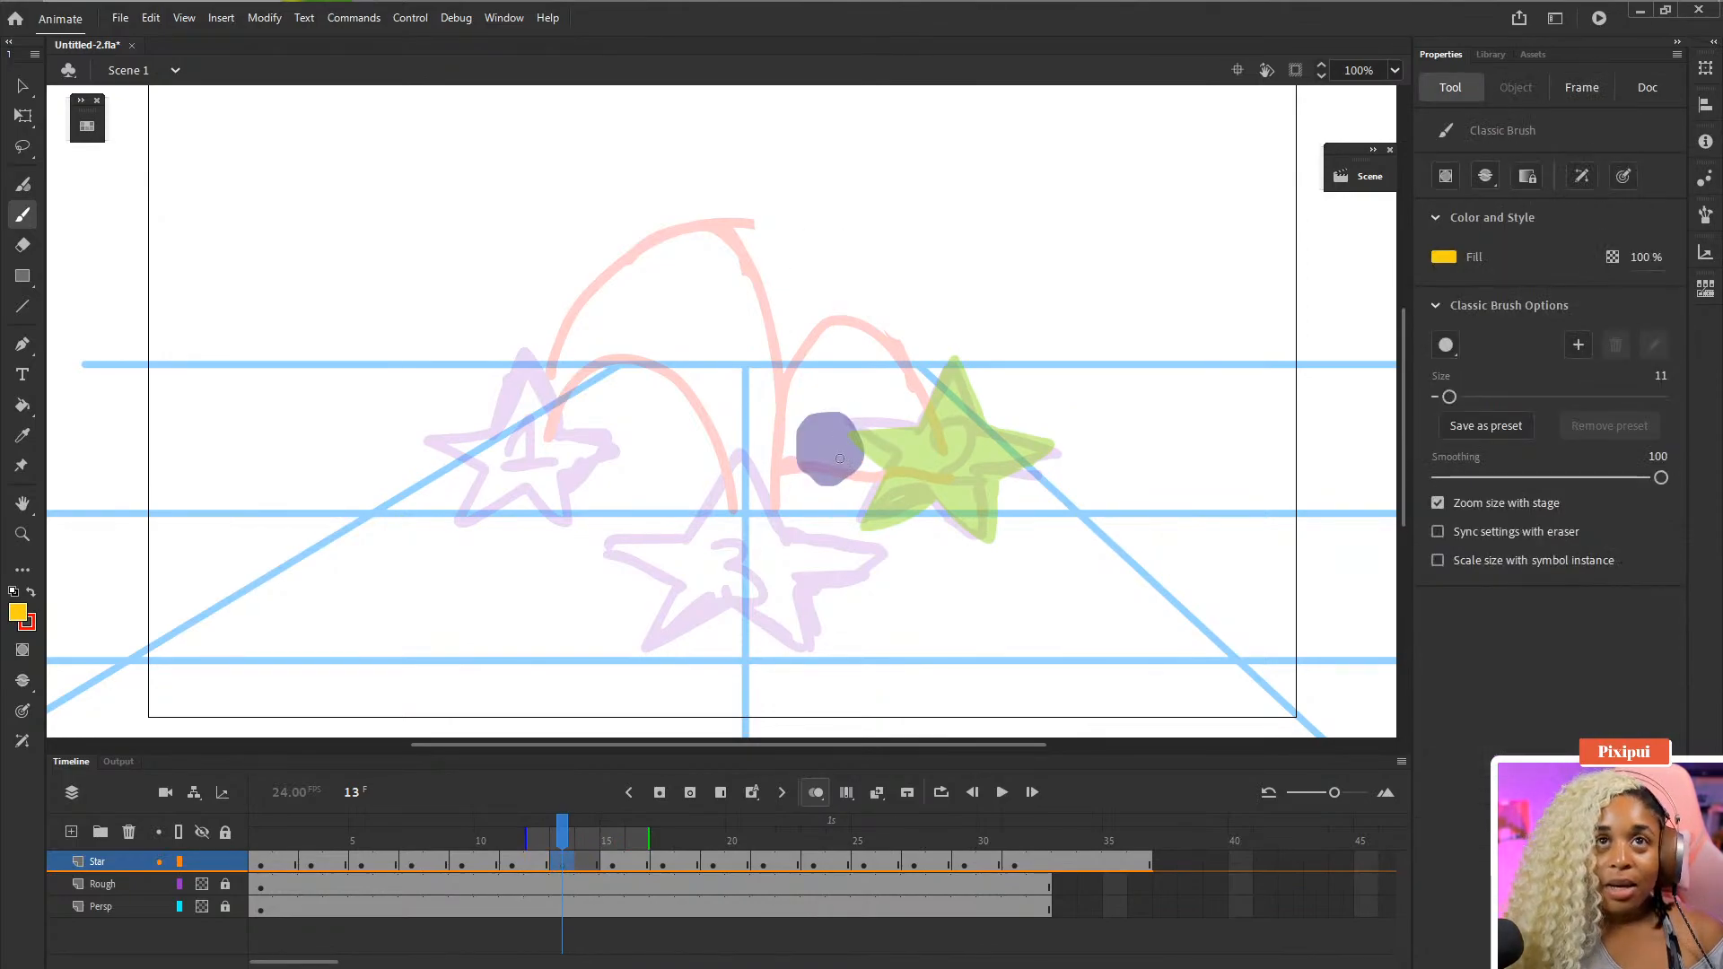
mouse_move(842, 484)
left_mouse_down()
mouse_move(824, 435)
mouse_move(842, 485)
left_mouse_up()
left_click_drag(833, 425, 849, 413)
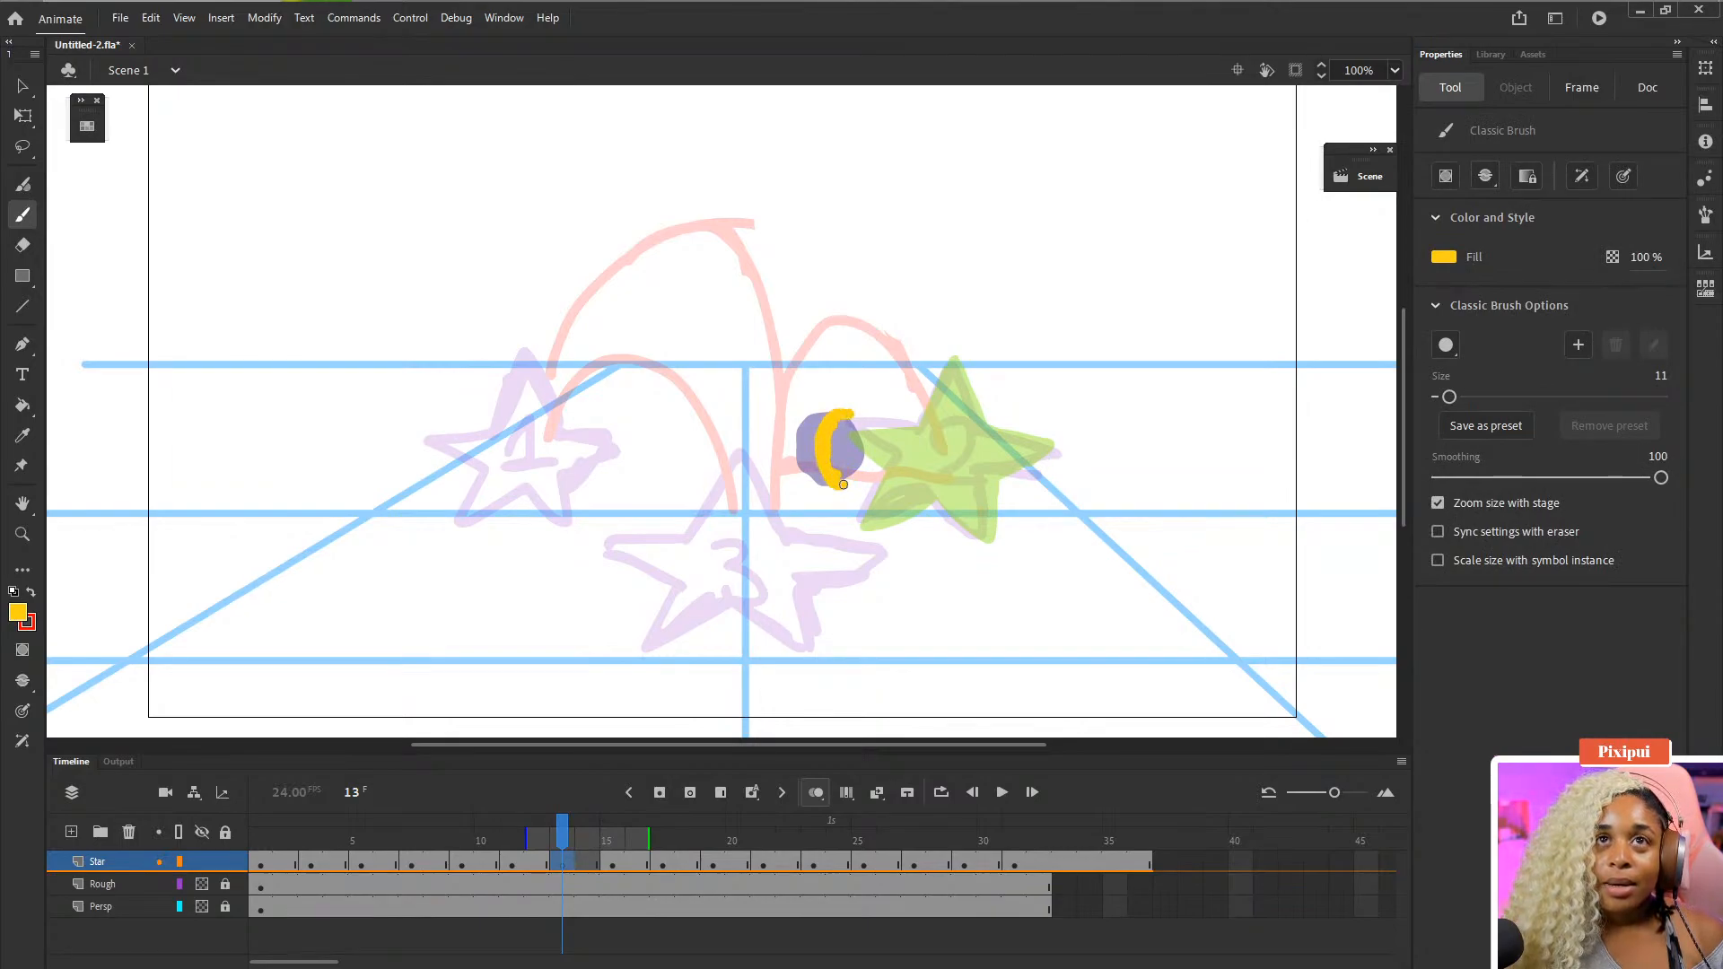
left_click_drag(842, 485, 843, 485)
mouse_move(840, 415)
left_mouse_down()
mouse_move(870, 416)
mouse_move(881, 476)
mouse_move(849, 489)
left_mouse_up()
key("k")
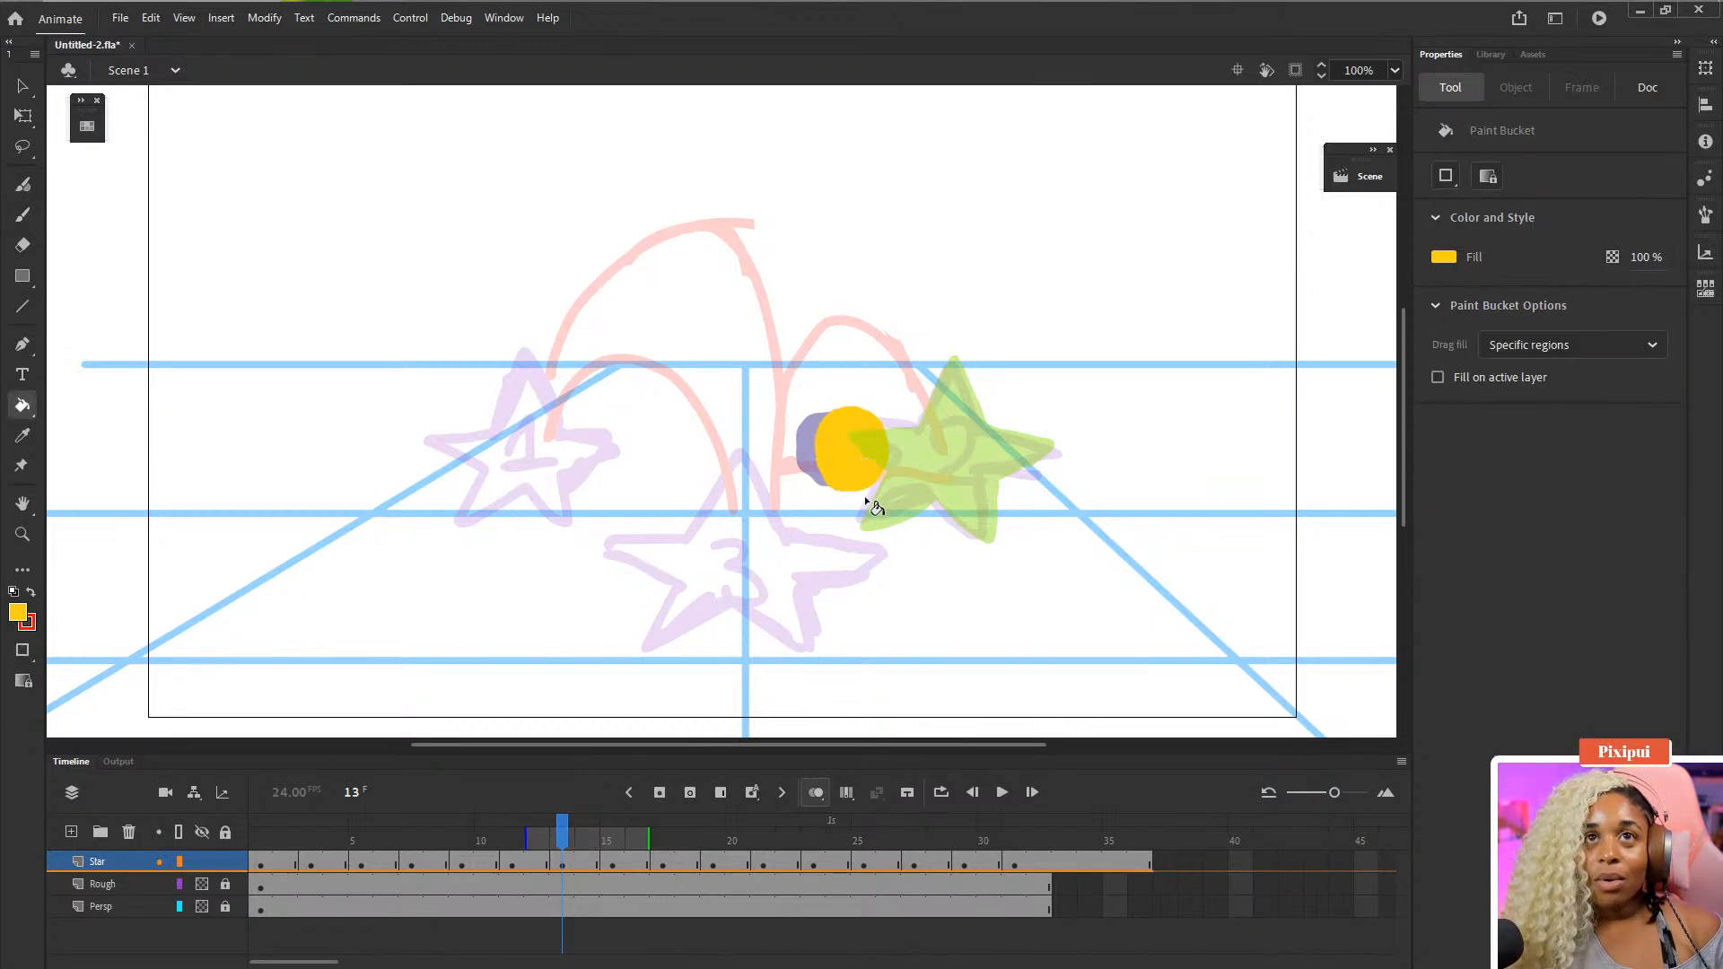
key("b")
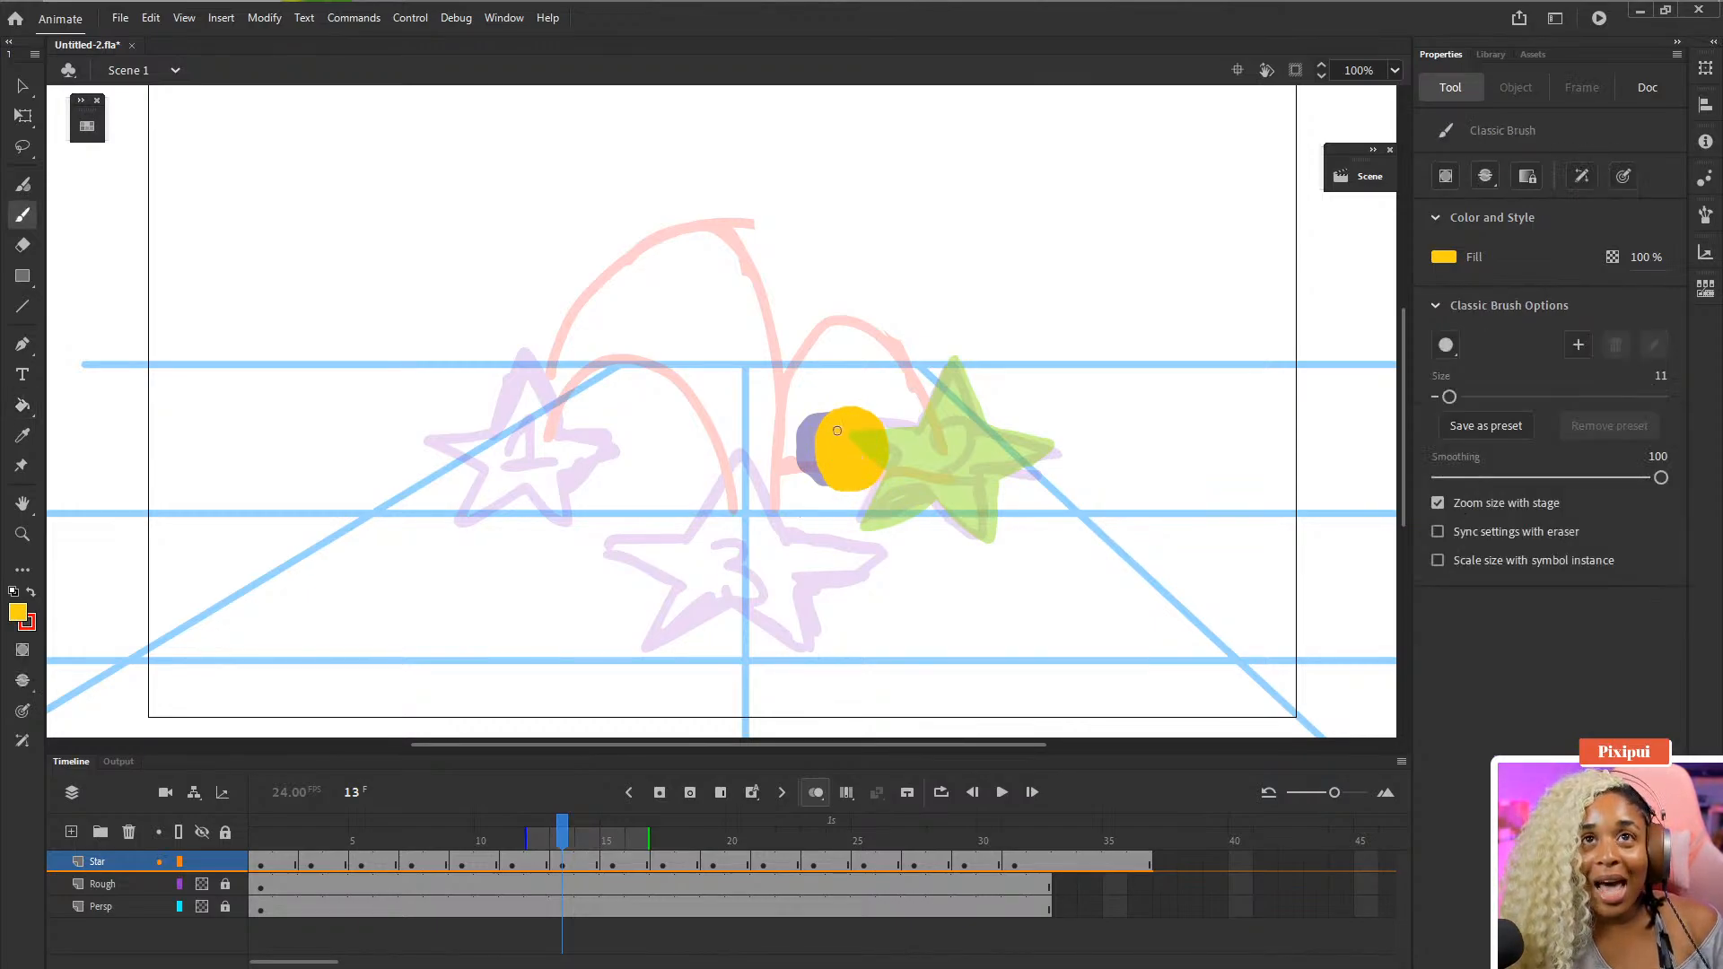
left_click_drag(810, 435, 812, 468)
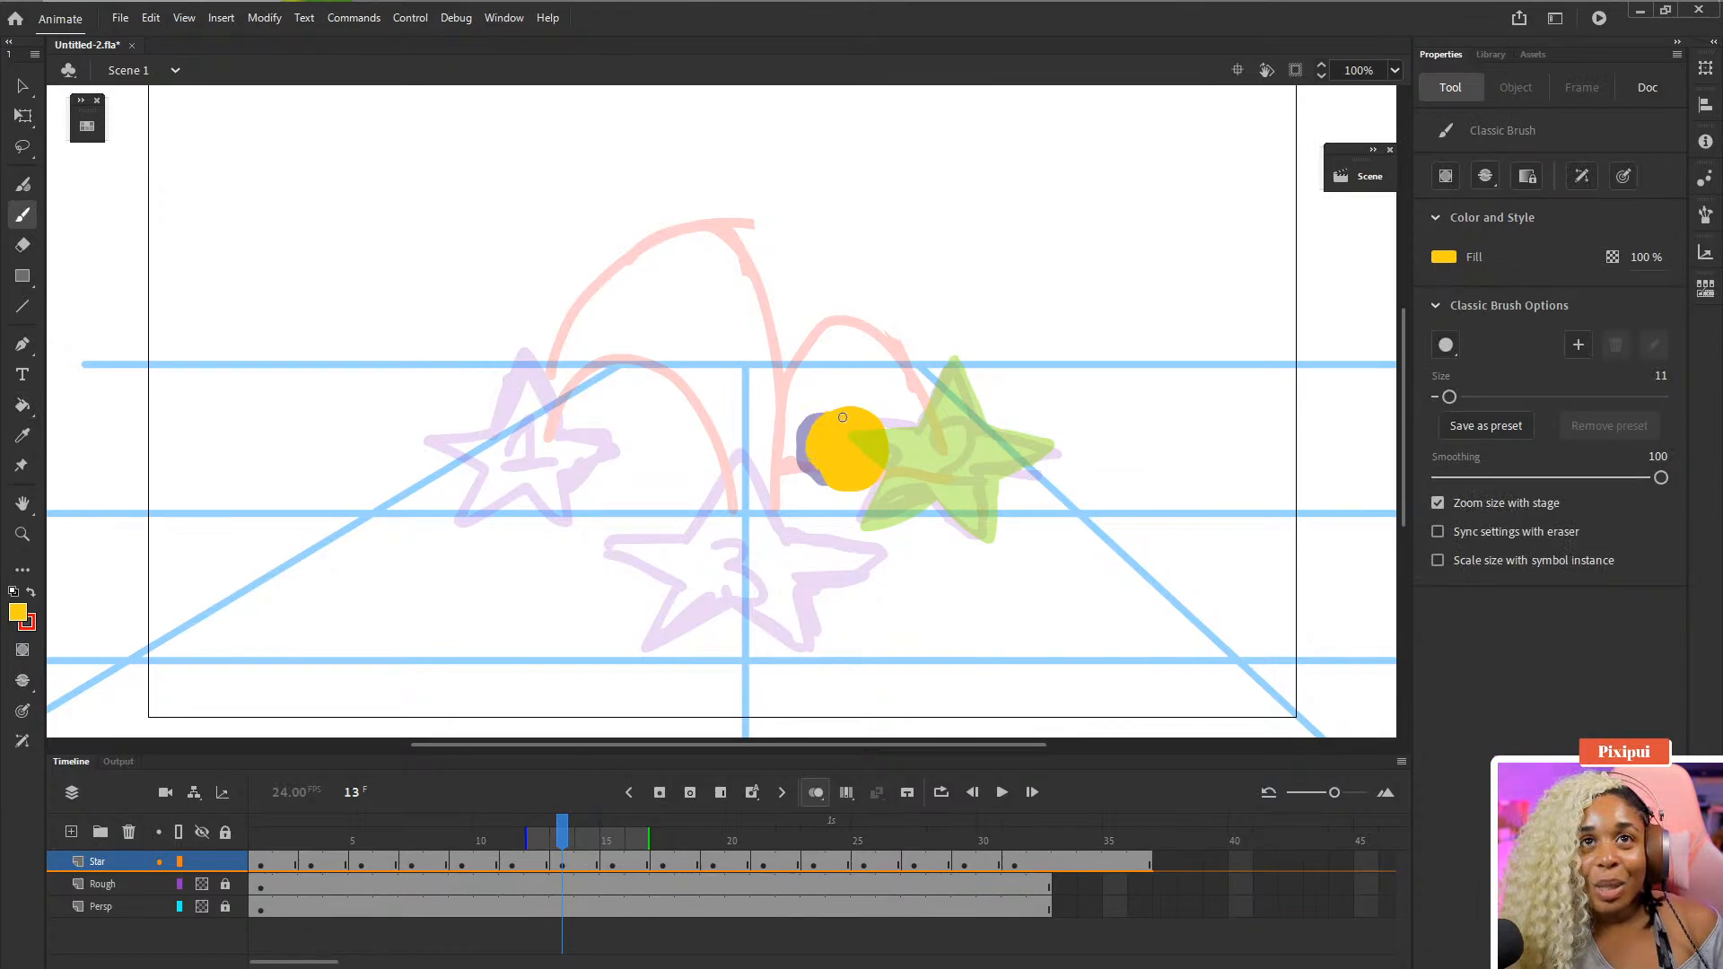
- Extend frame 13's drawing by two frames, select frame 15 and save the file
left_click(562, 863)
key("F5")
key("F5")
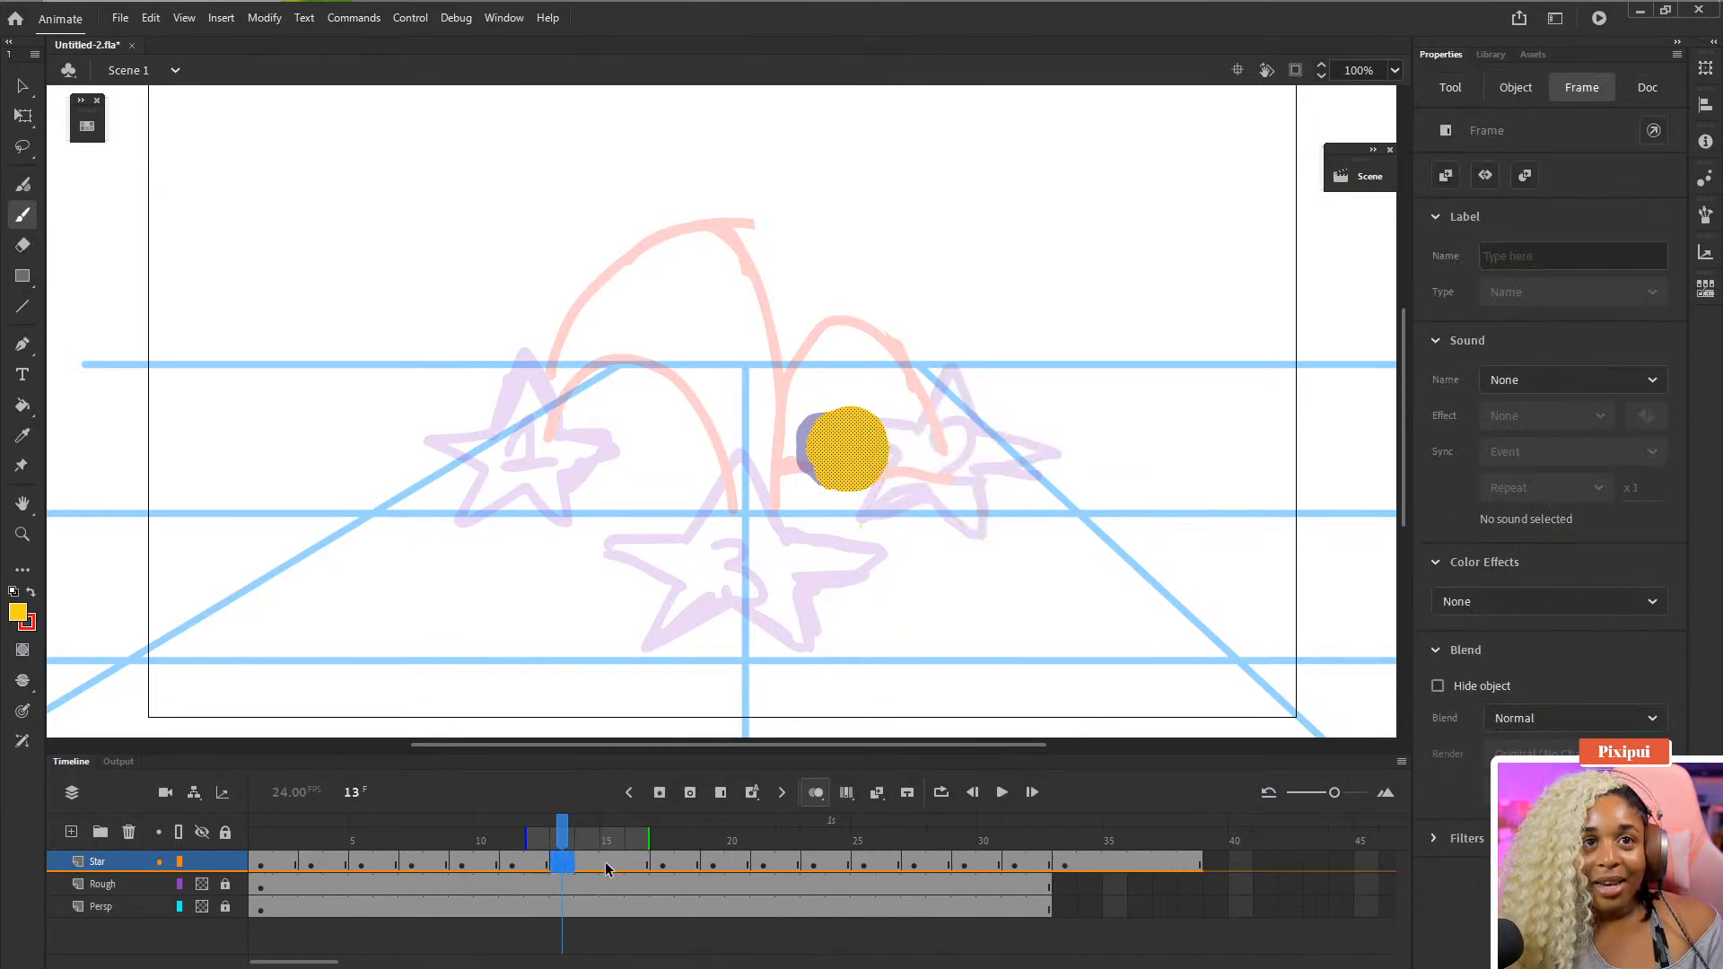
left_click(608, 868)
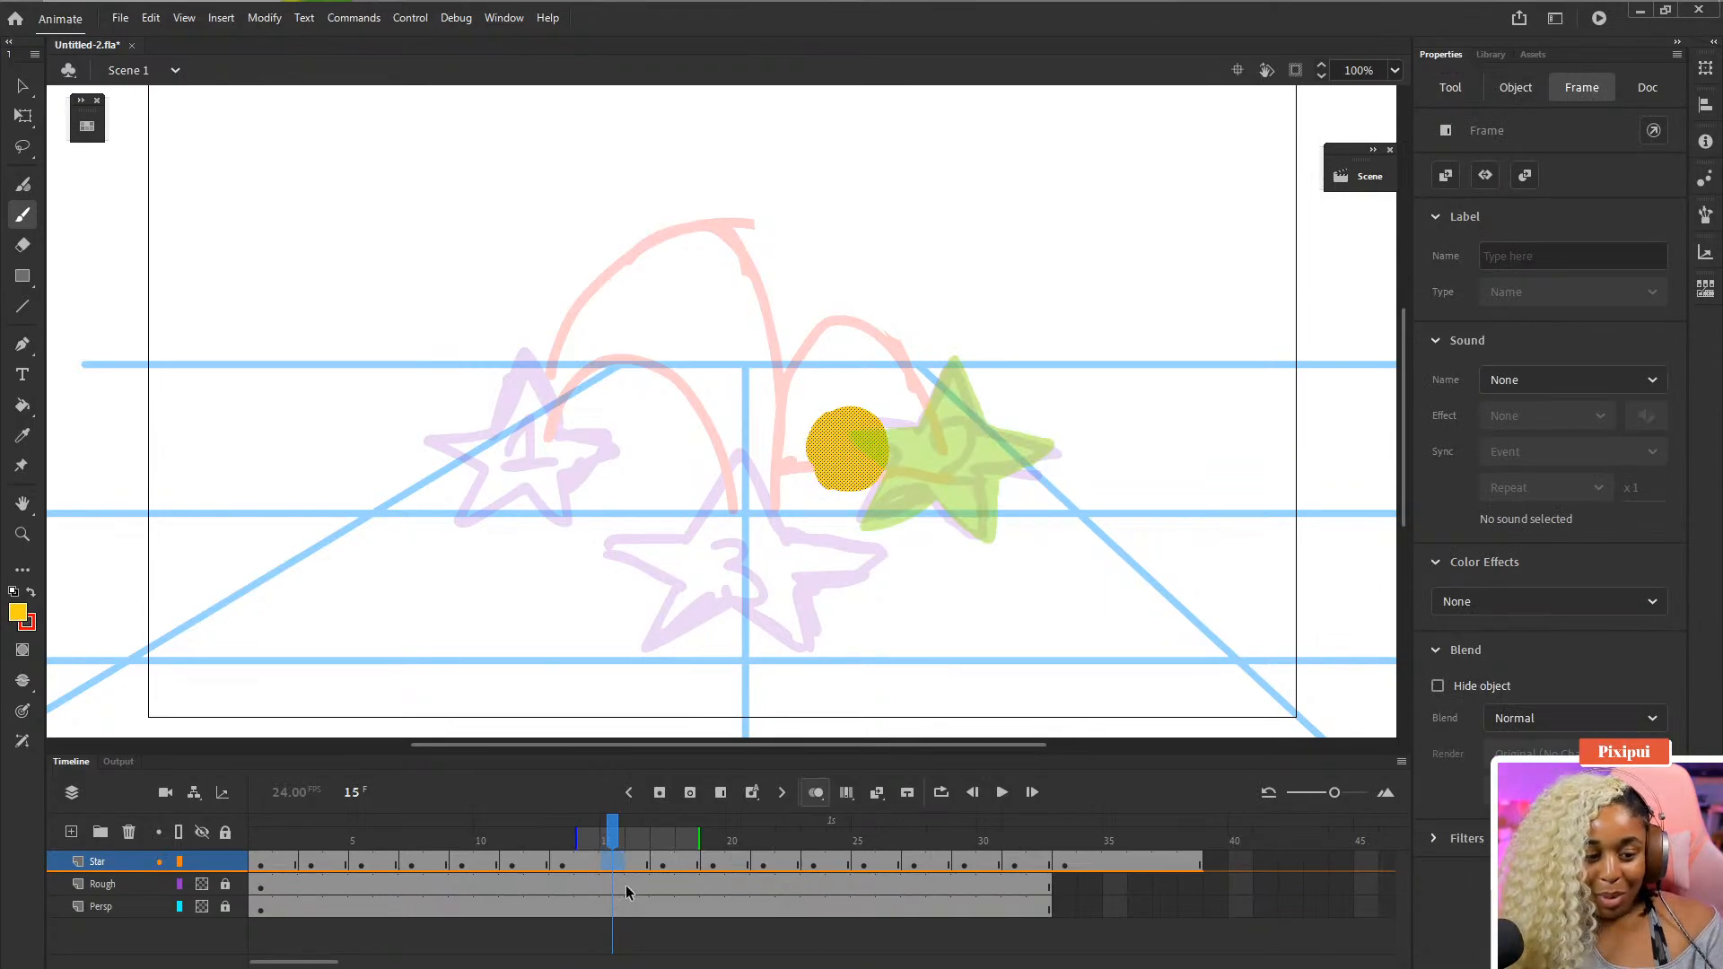
key("ctrl+s")
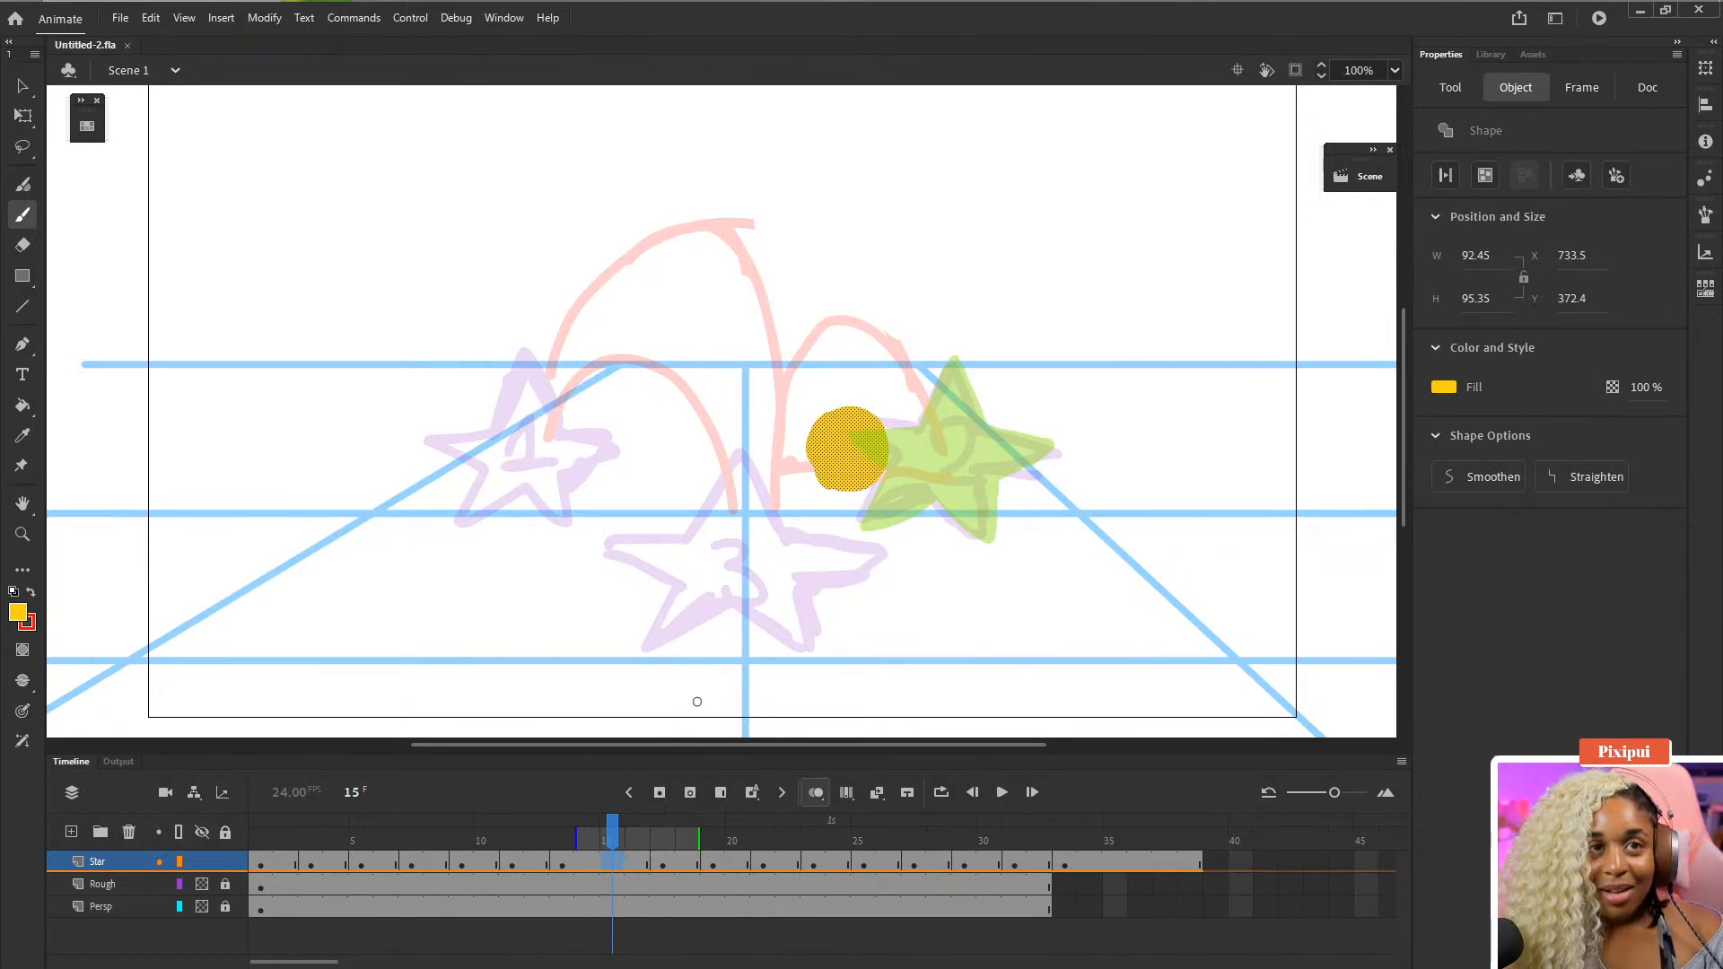
- Delete the ball on frame 15 and draw a yellow shape joining it to the star, filling it with the Paint Bucket
key("Delete")
key("ctrl+s")
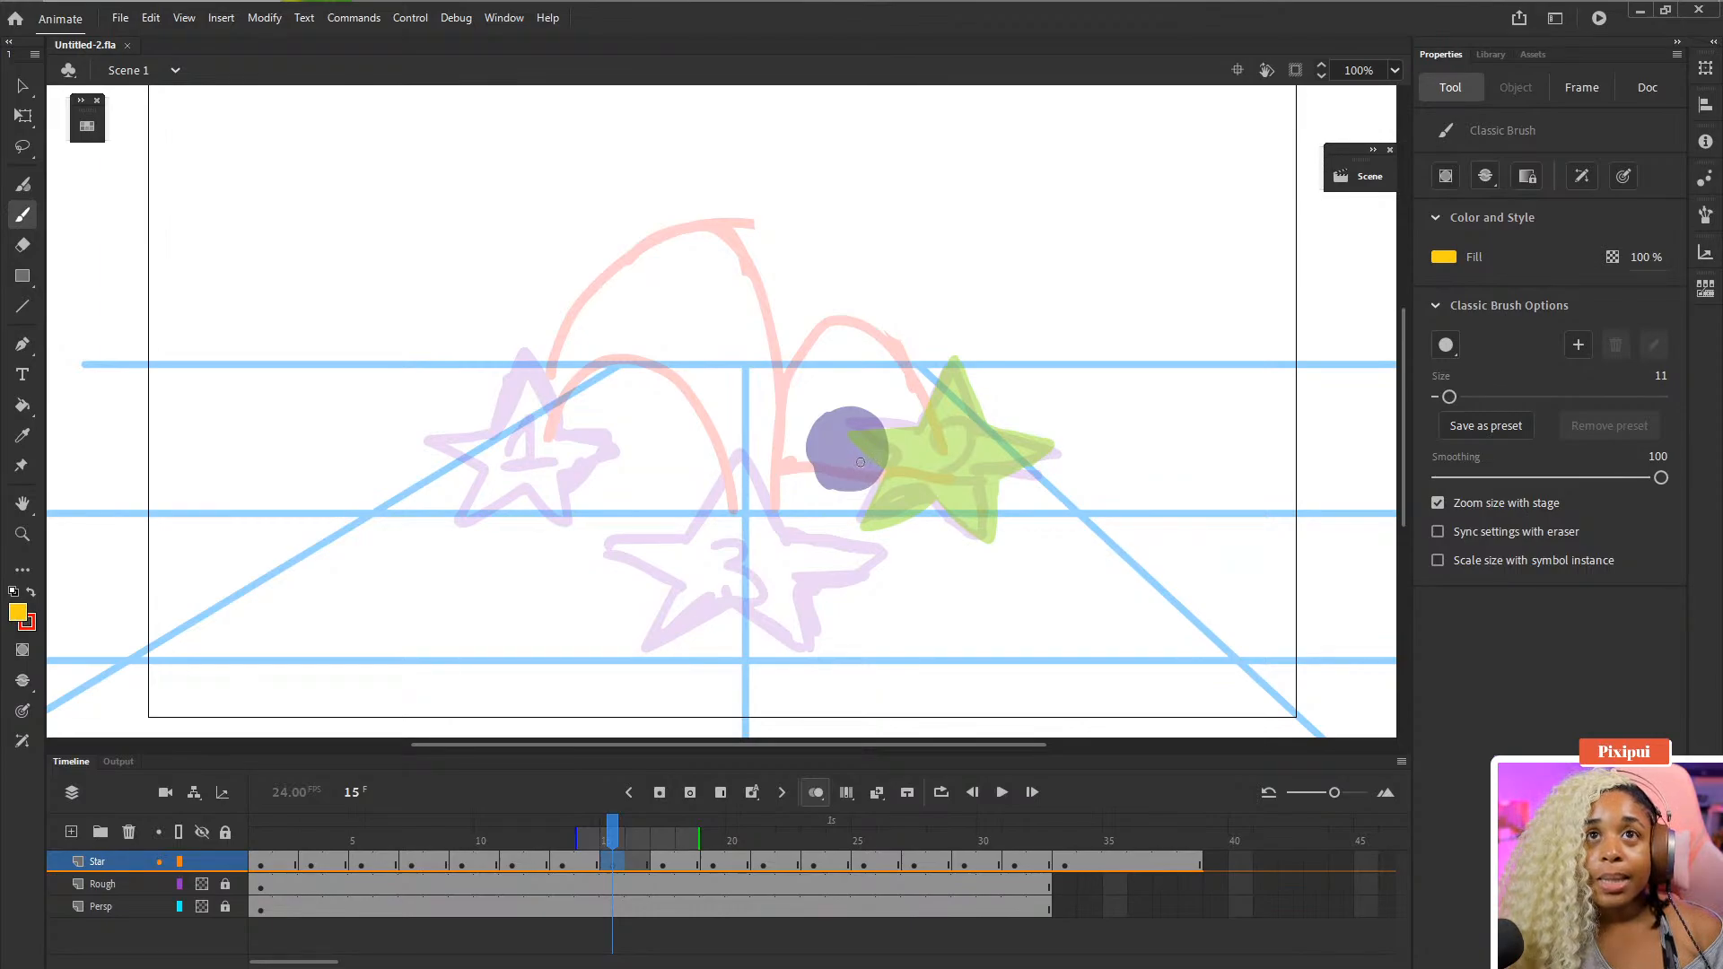
mouse_move(850, 463)
left_mouse_down()
mouse_move(855, 423)
mouse_move(949, 379)
mouse_move(937, 388)
mouse_move(996, 454)
mouse_move(962, 503)
mouse_move(870, 502)
left_mouse_up()
key("k")
left_click(928, 453)
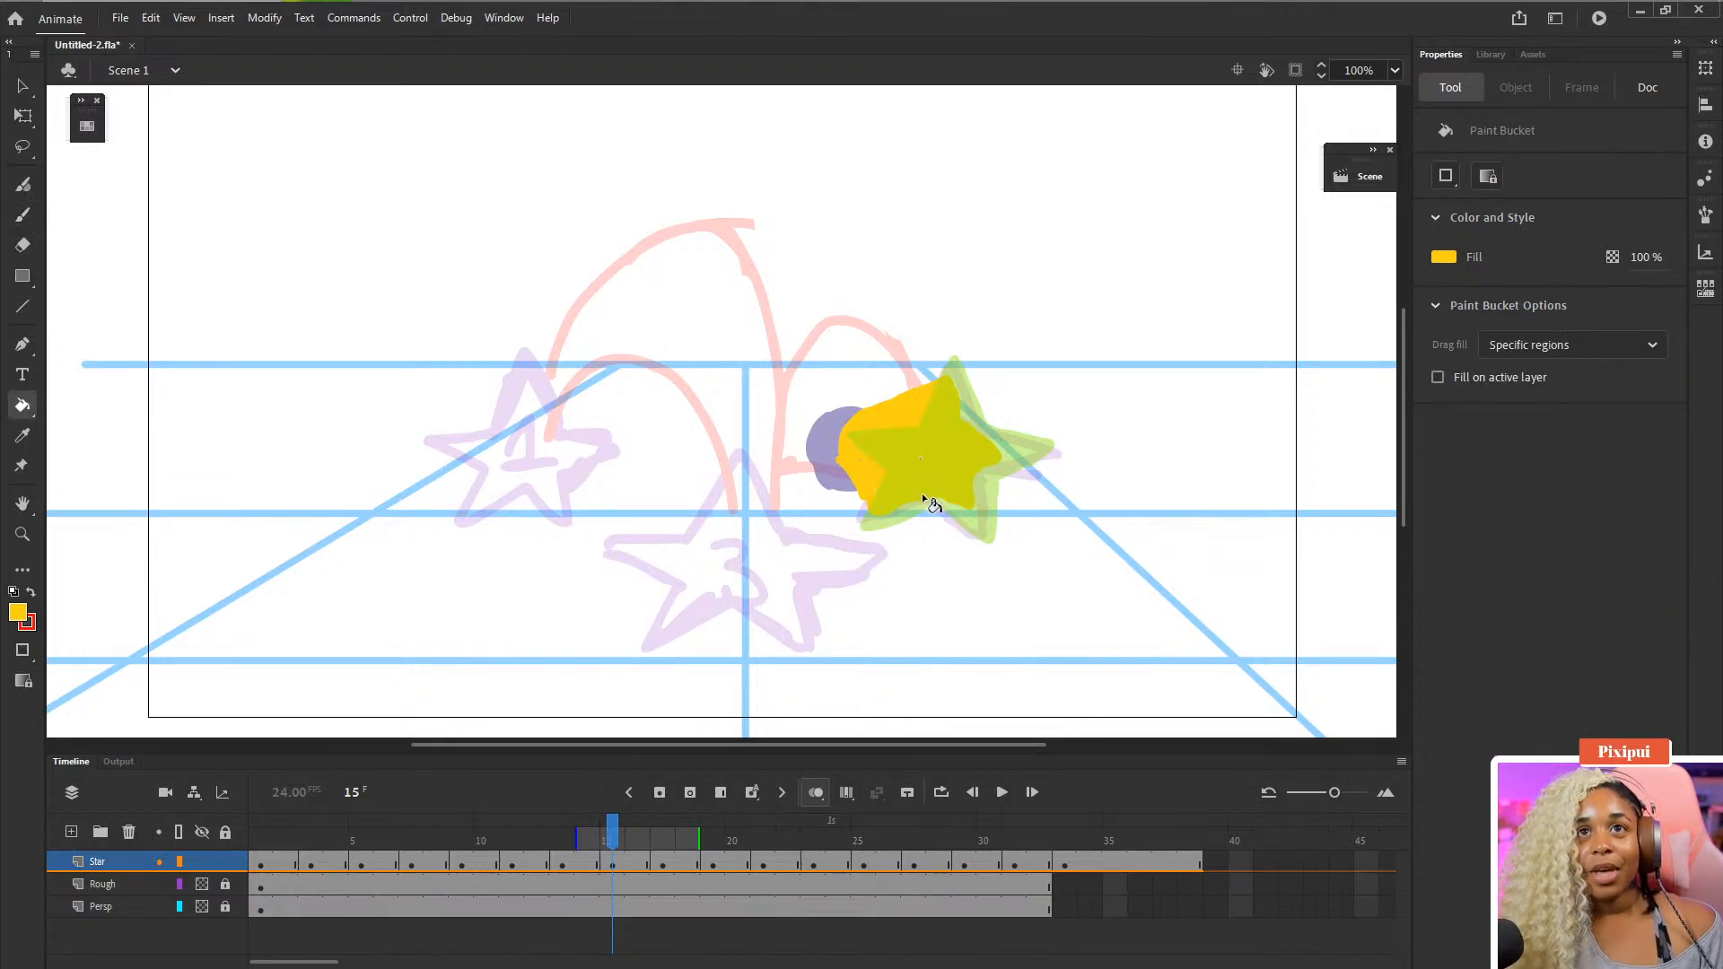
- Step frame by frame through the Star layer from frame 15 to frame 28 to review the motion
key("comma")
key("period")
key("period")
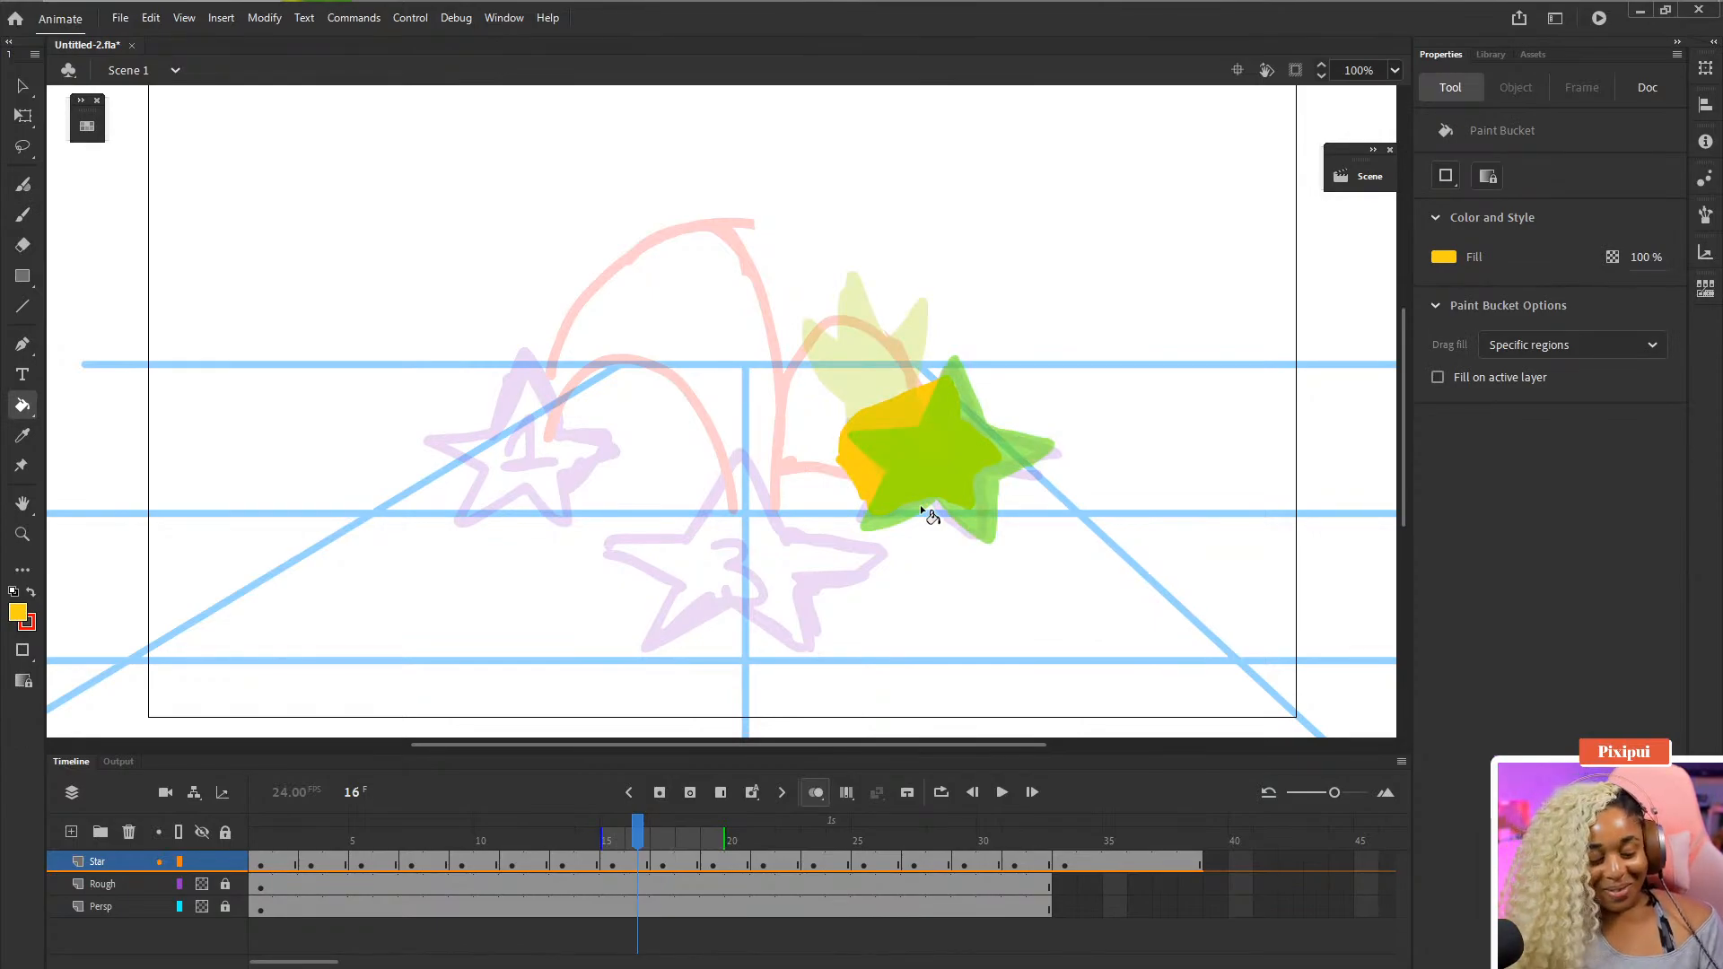
key("period")
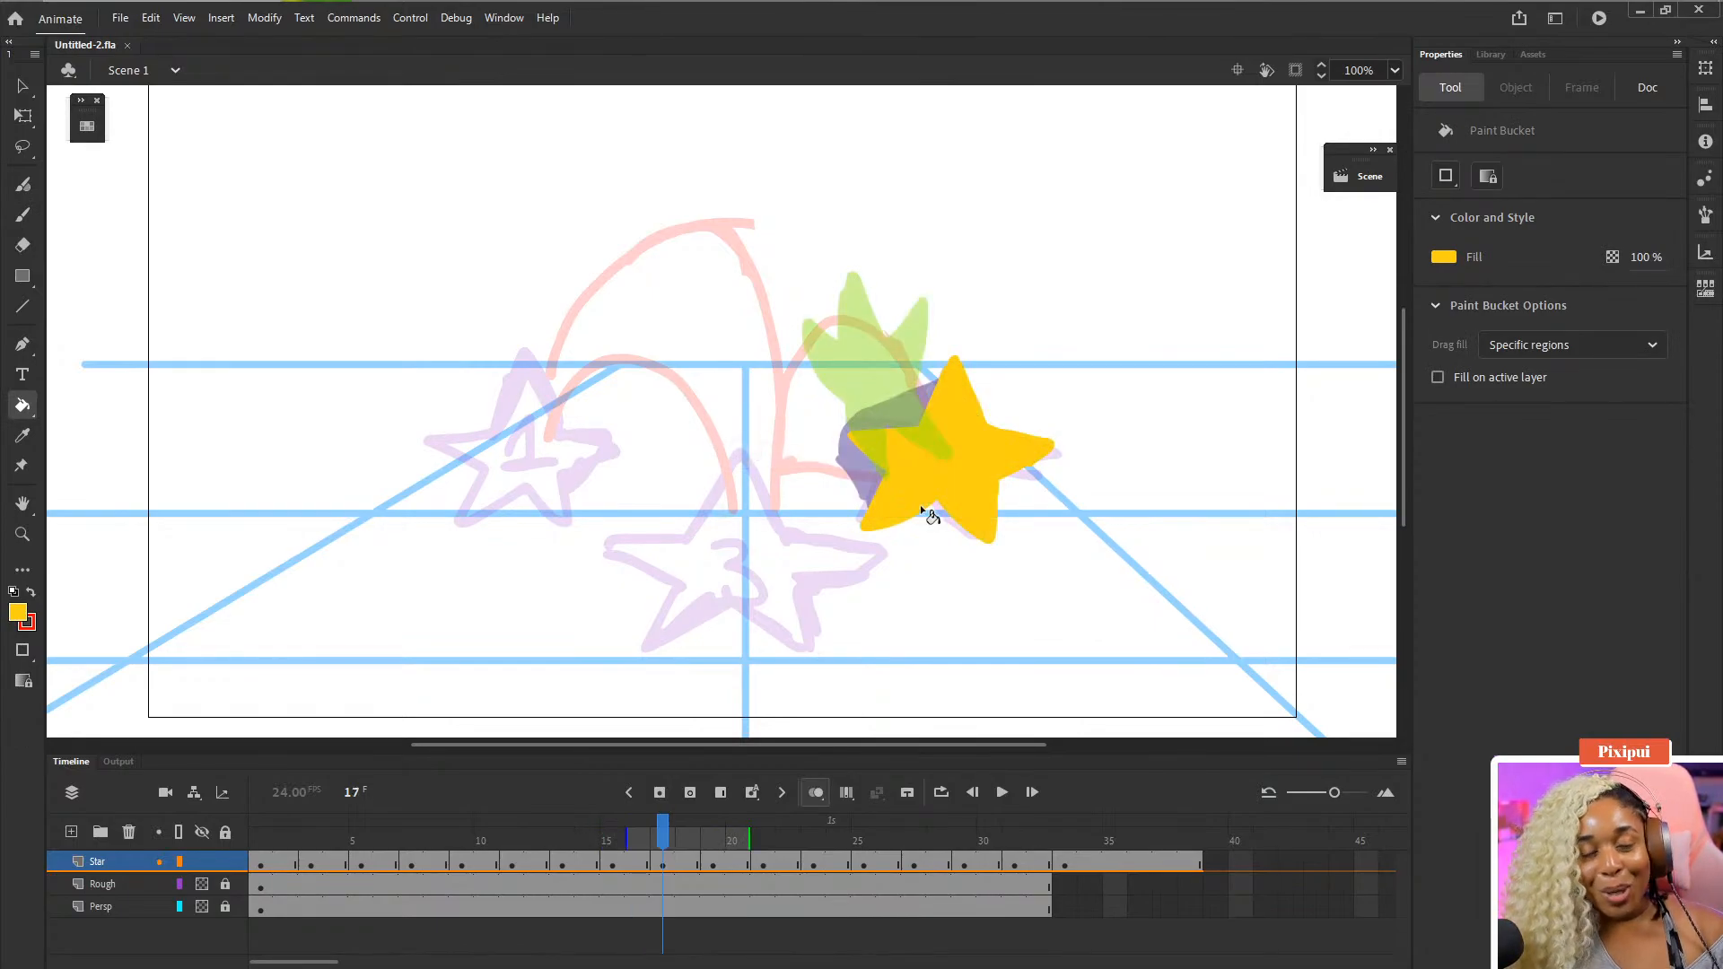
key("comma")
key("comma")
key("comma")
key("period")
key("period")
key("period")
key("period")
key("period")
key("period")
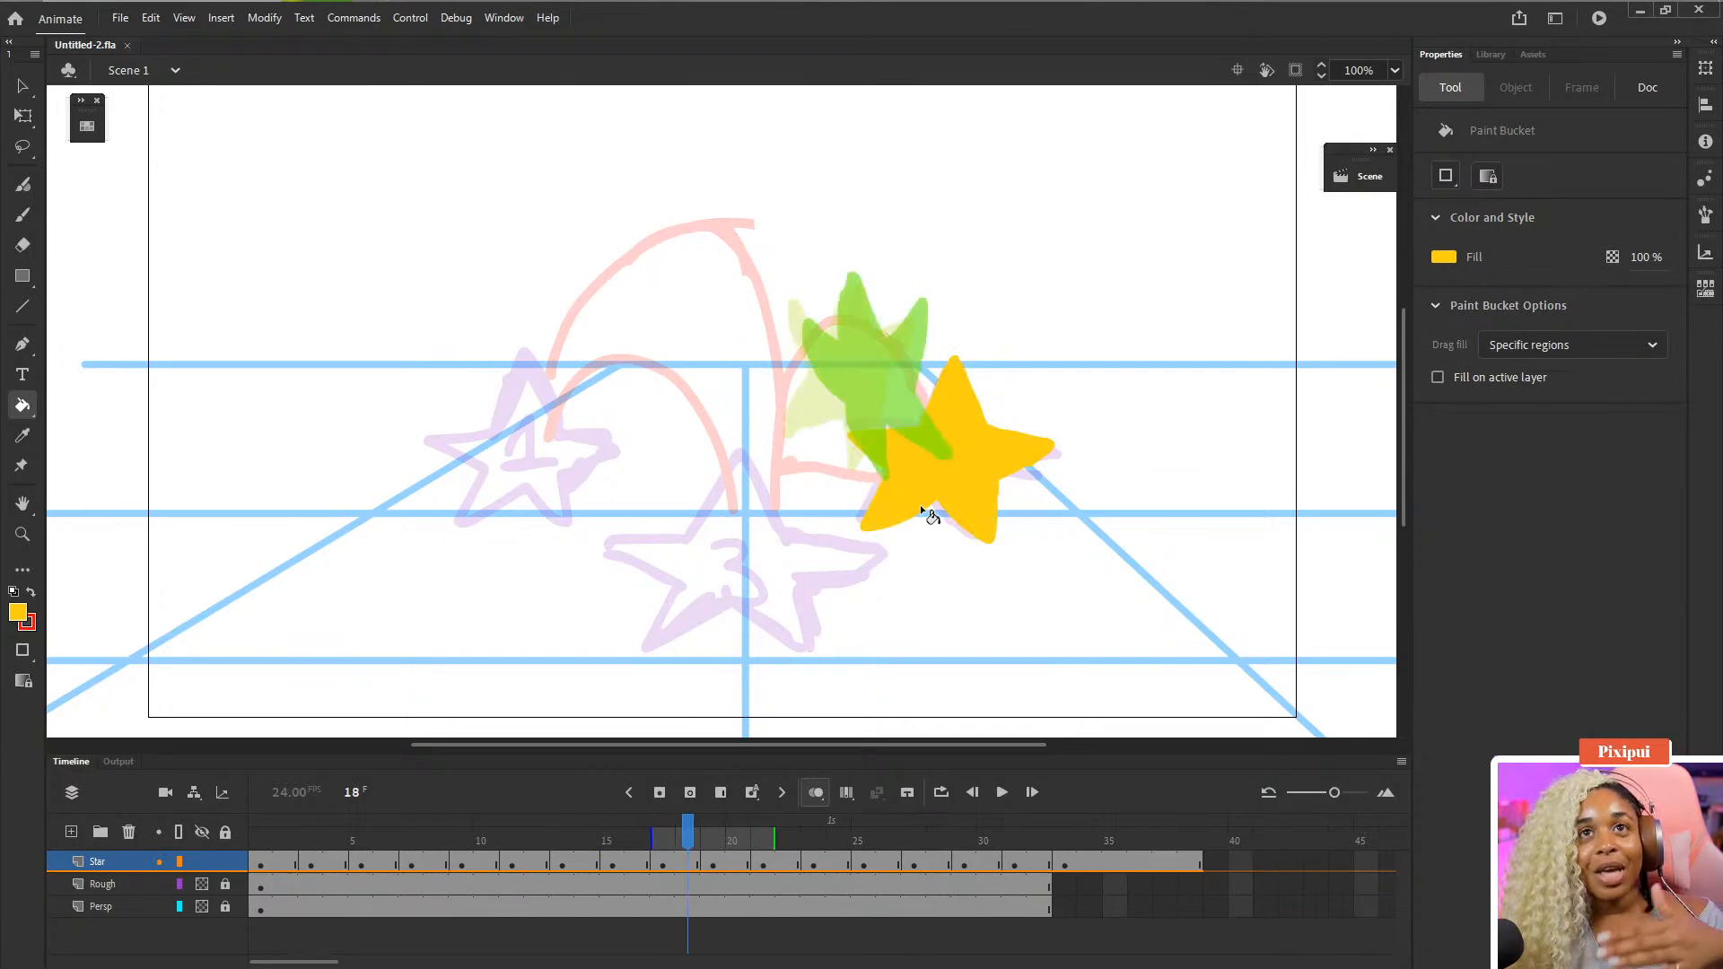
key("period")
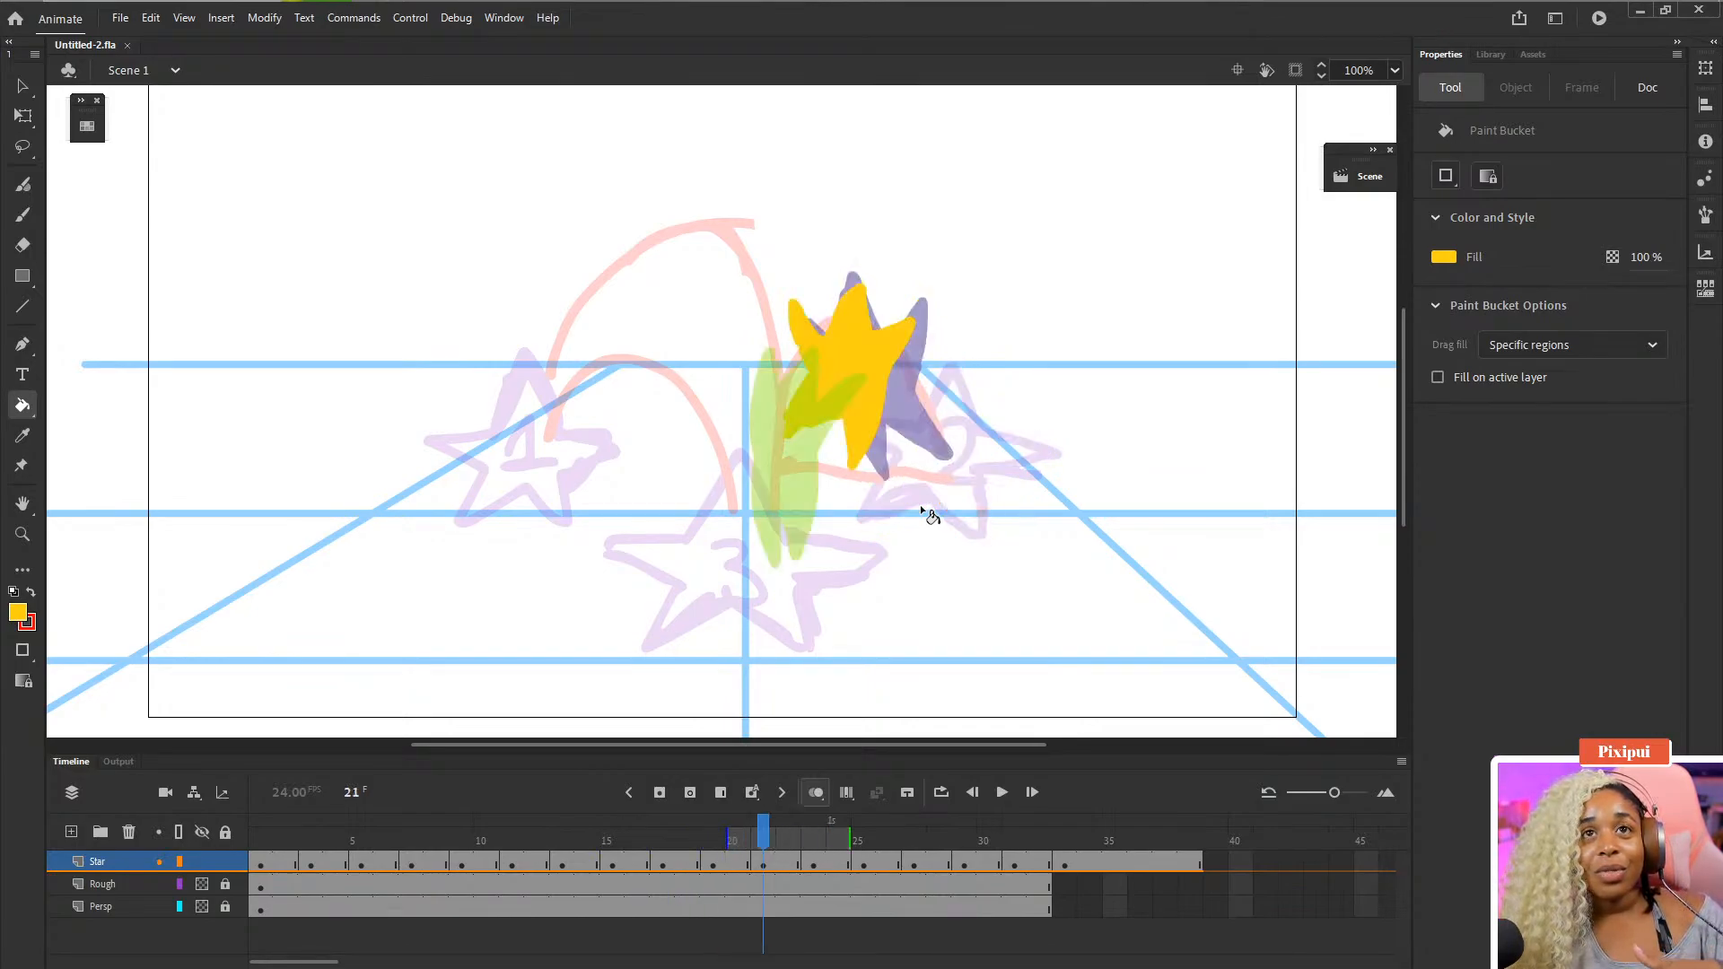
key("period")
key("period")
key("period")
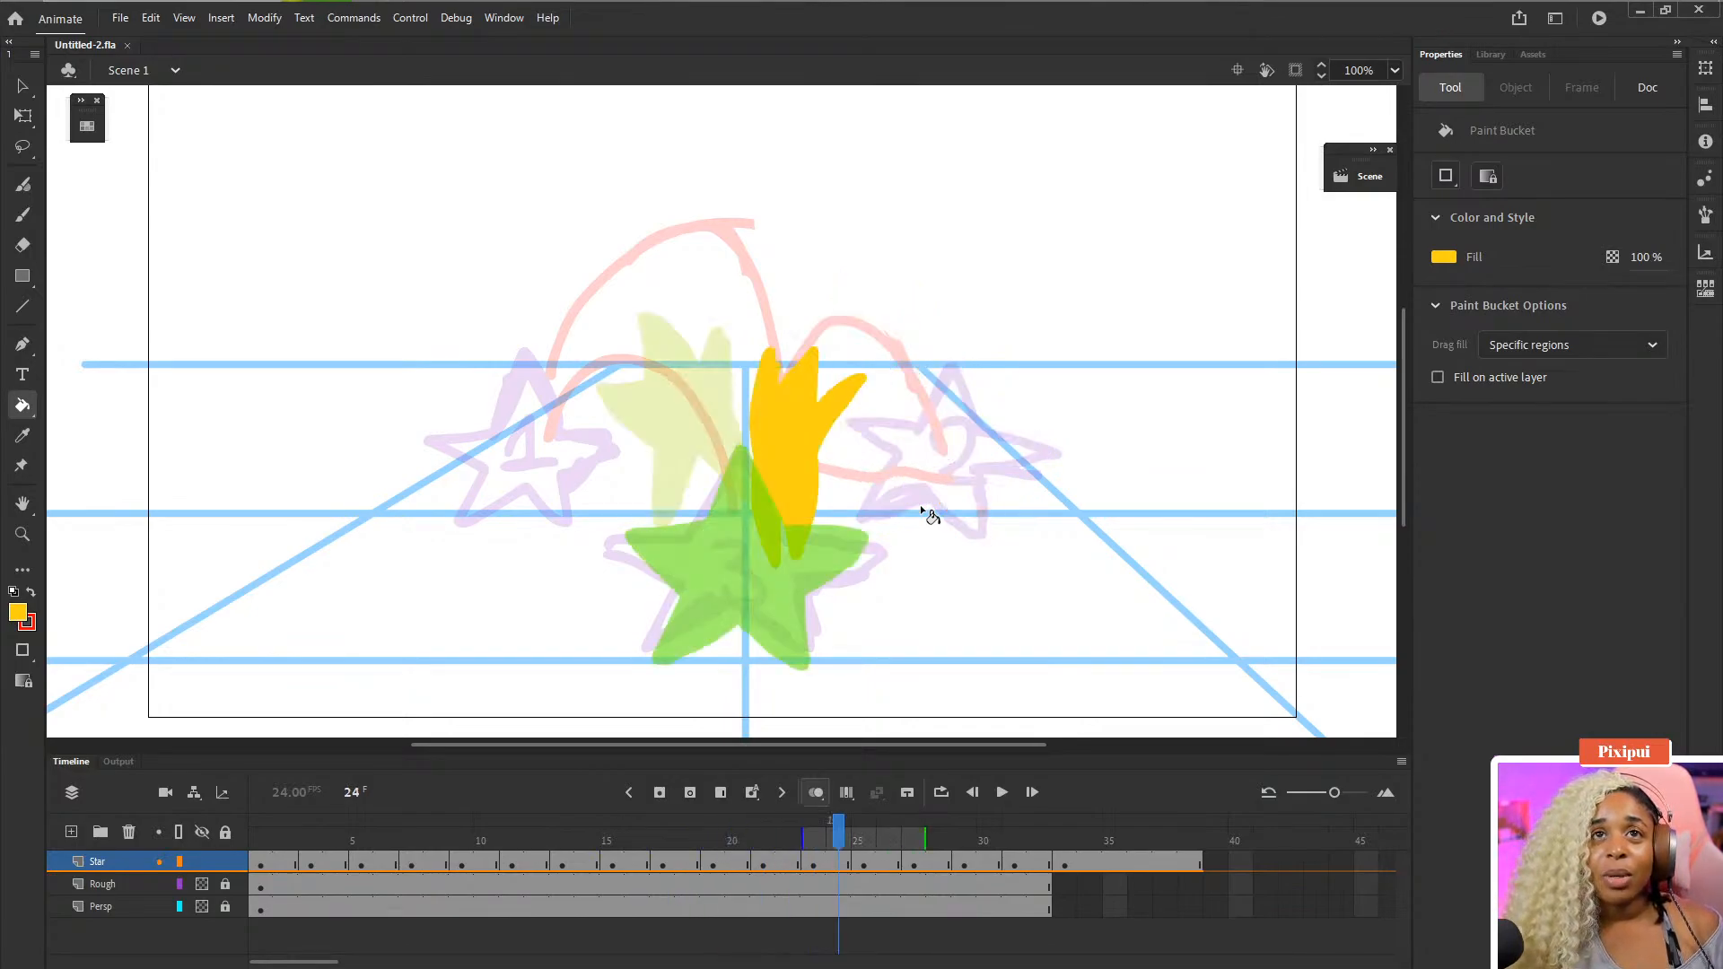
key("period")
key("period")
key("period")
key("period")
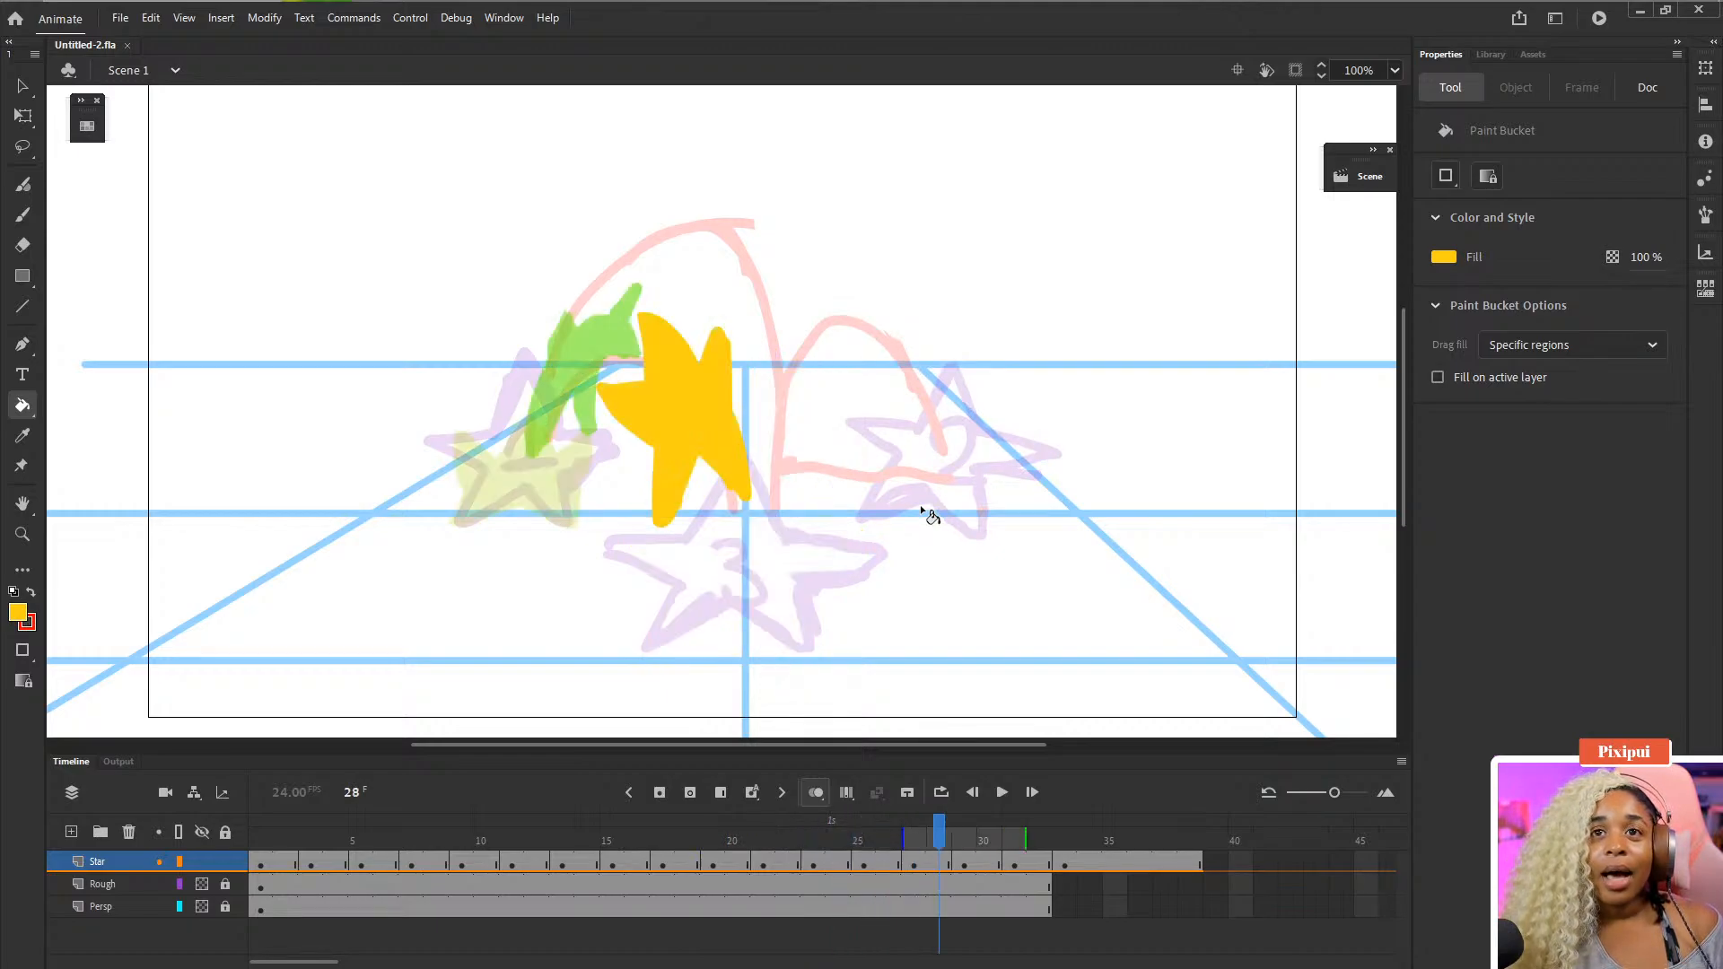
- Extend the Rough and Persp layers by three frames to match the Star layer, zoom out and save
left_click(1046, 897)
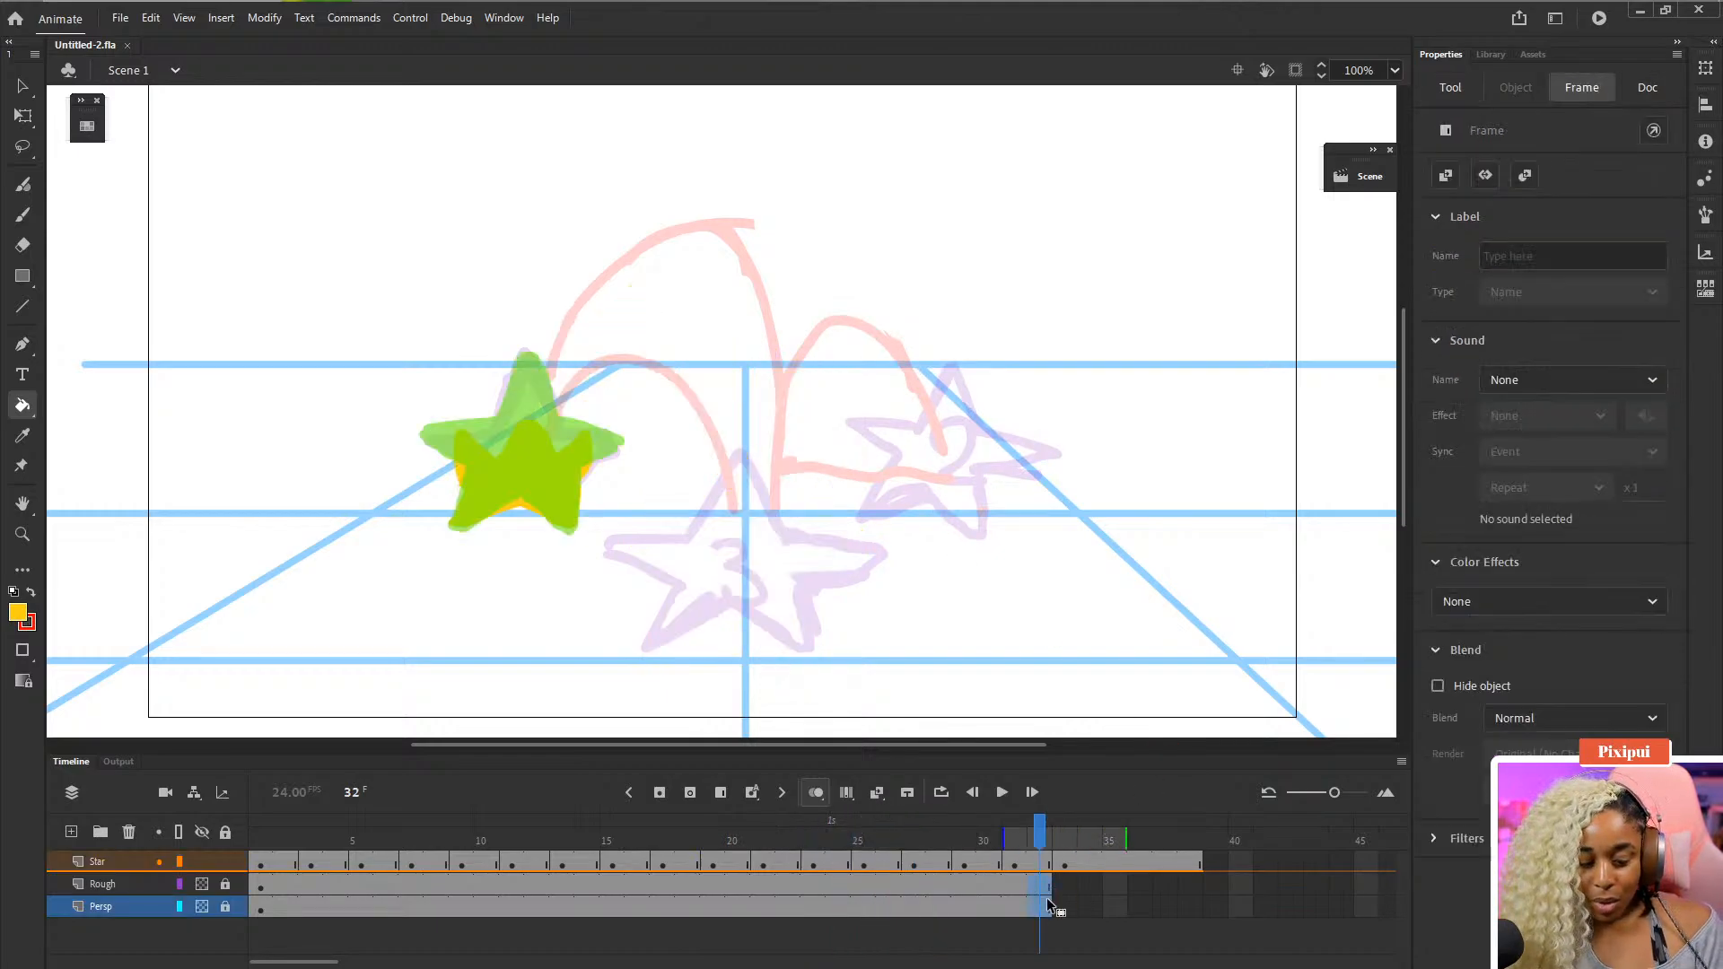
key("F5")
key("F5")
key("F5")
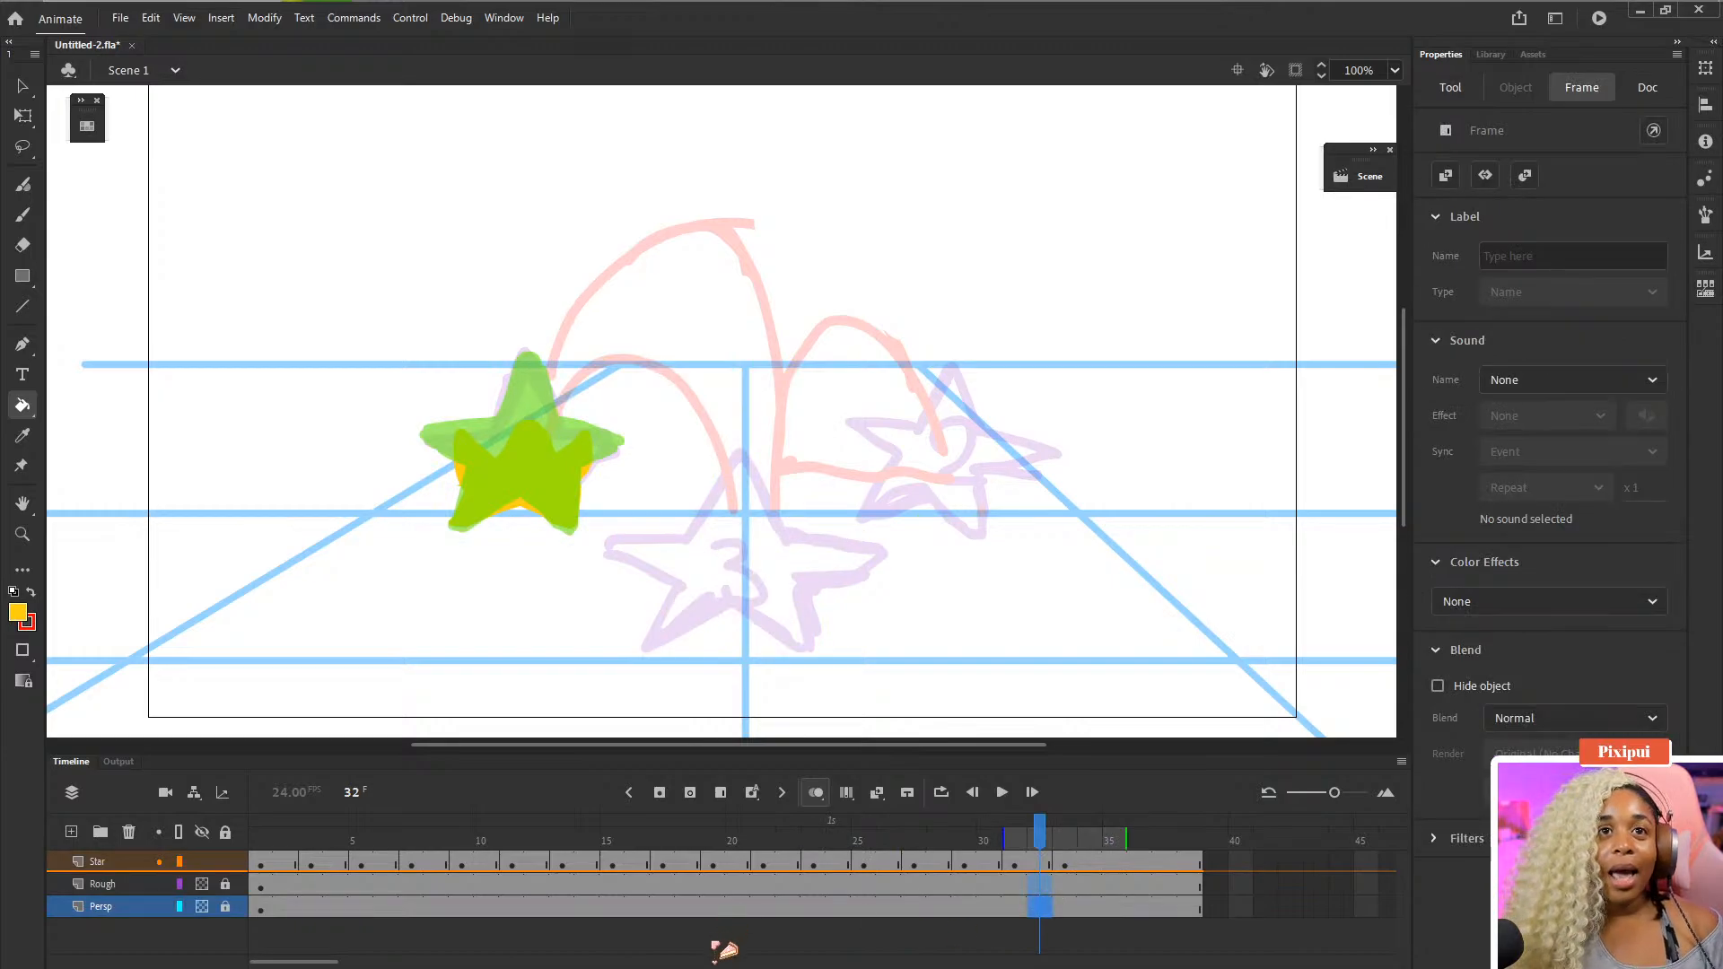
left_click(723, 946)
key("ctrl+minus")
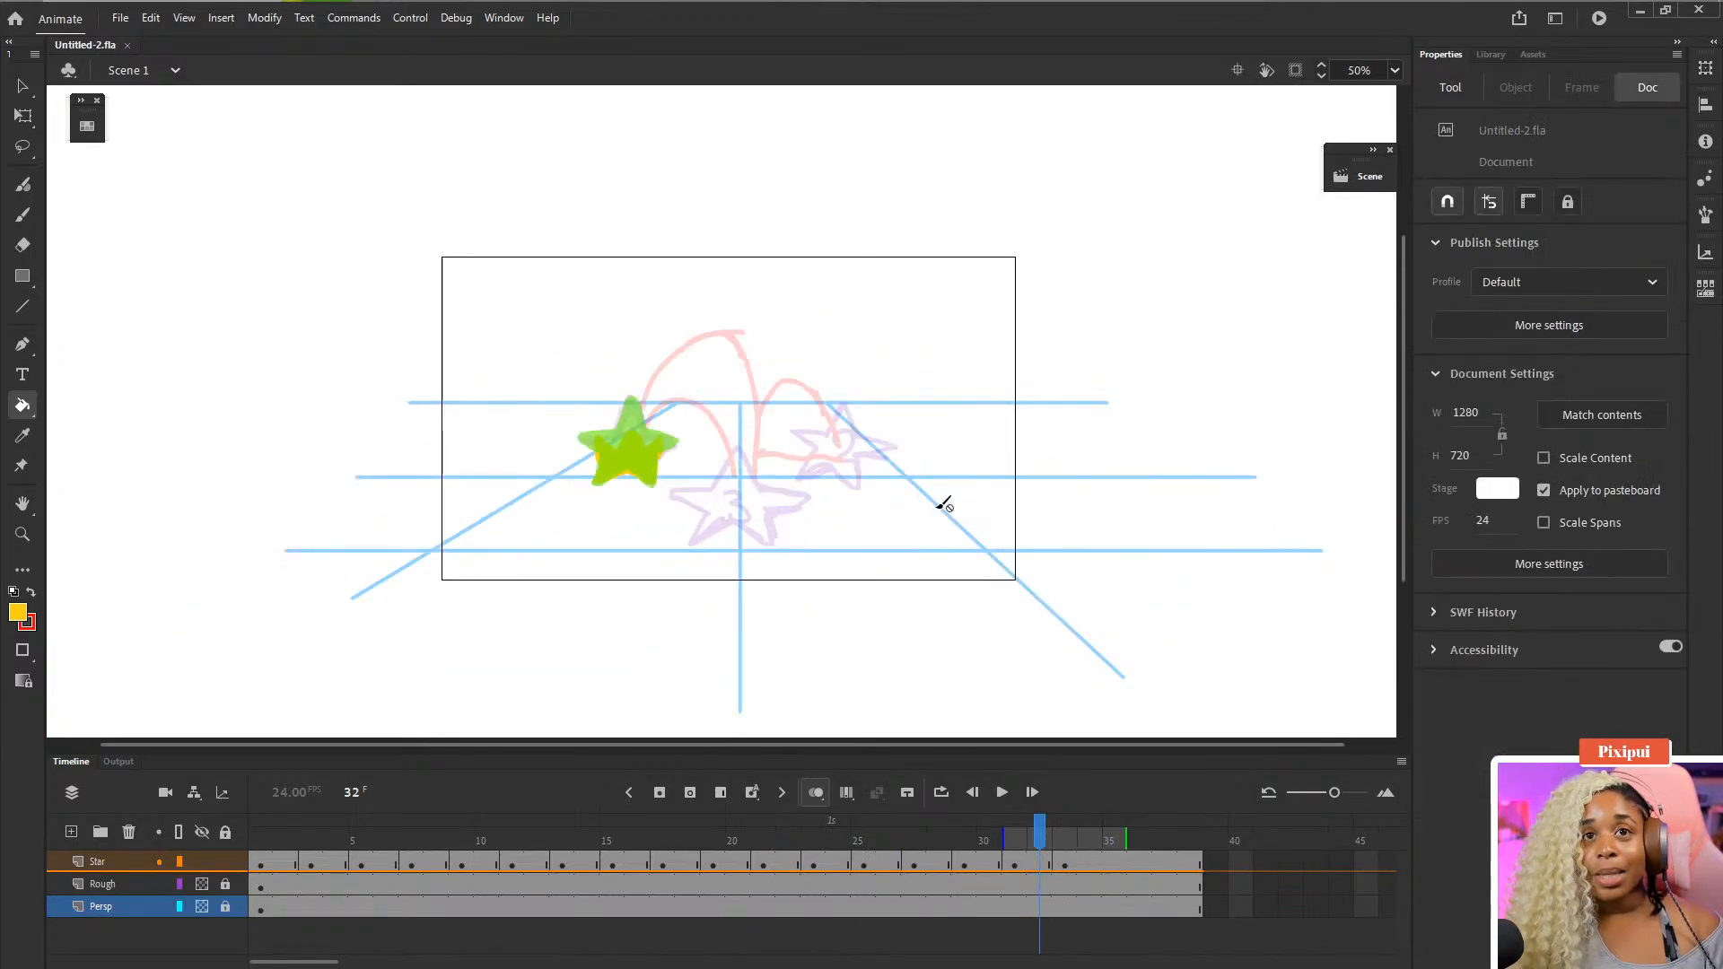
key("ctrl+s")
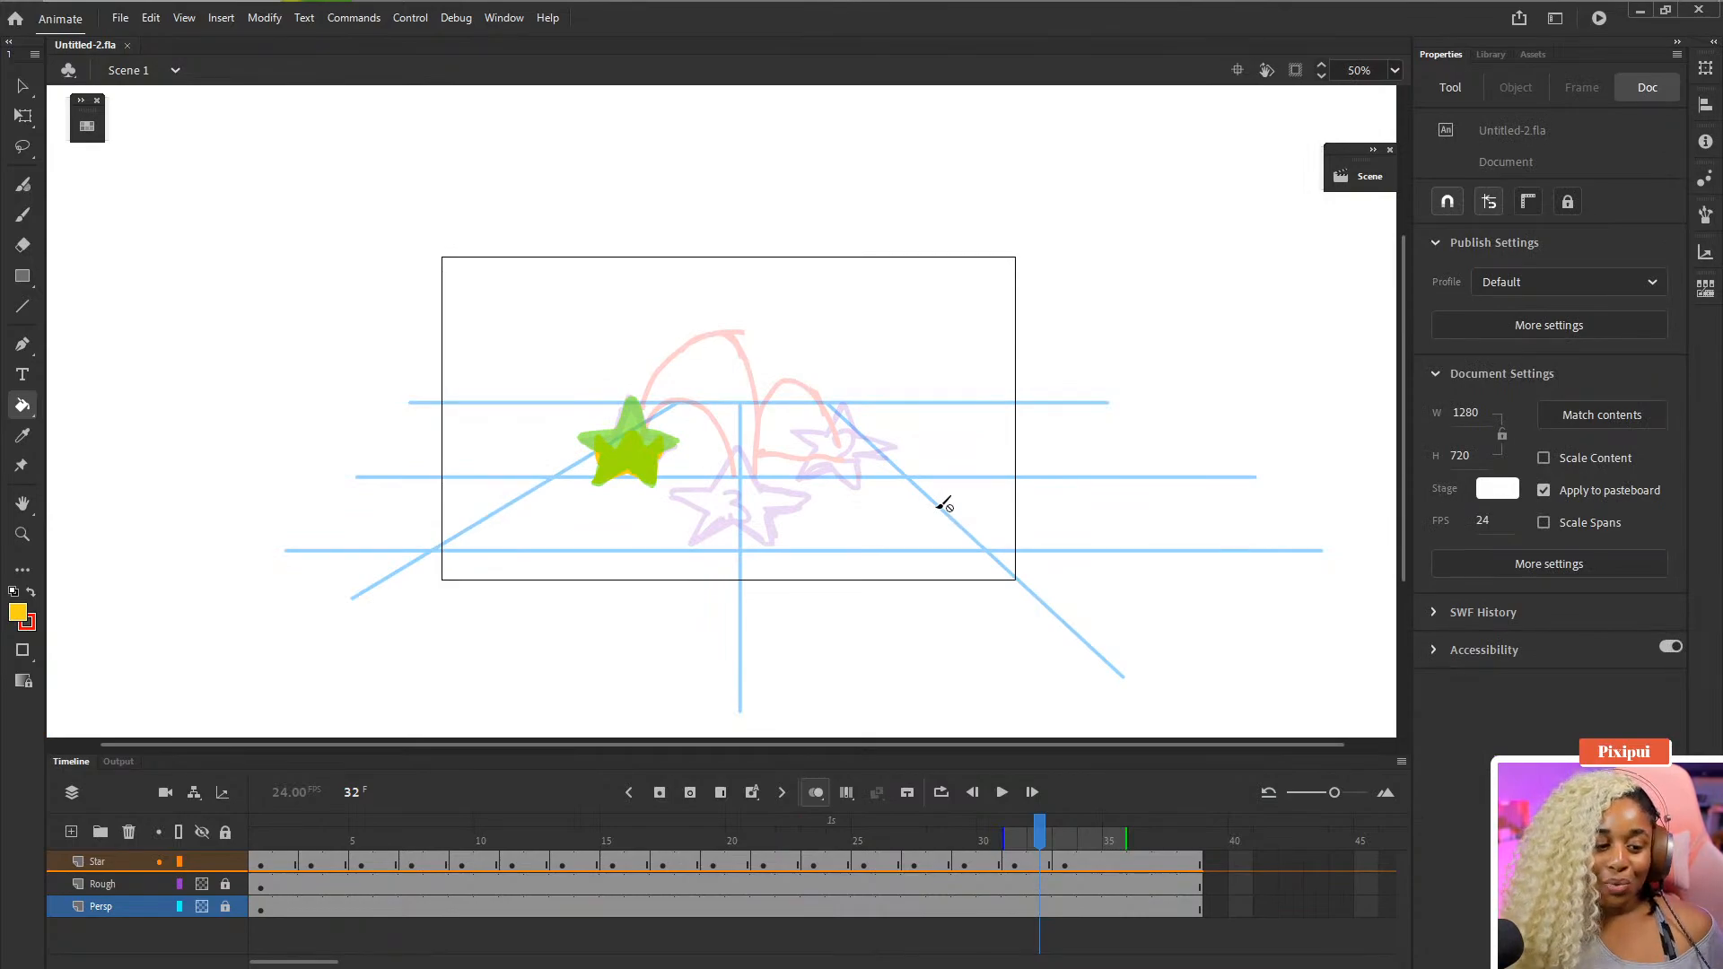
- Clip content outside the stage and play the animation to review it
left_click(1294, 72)
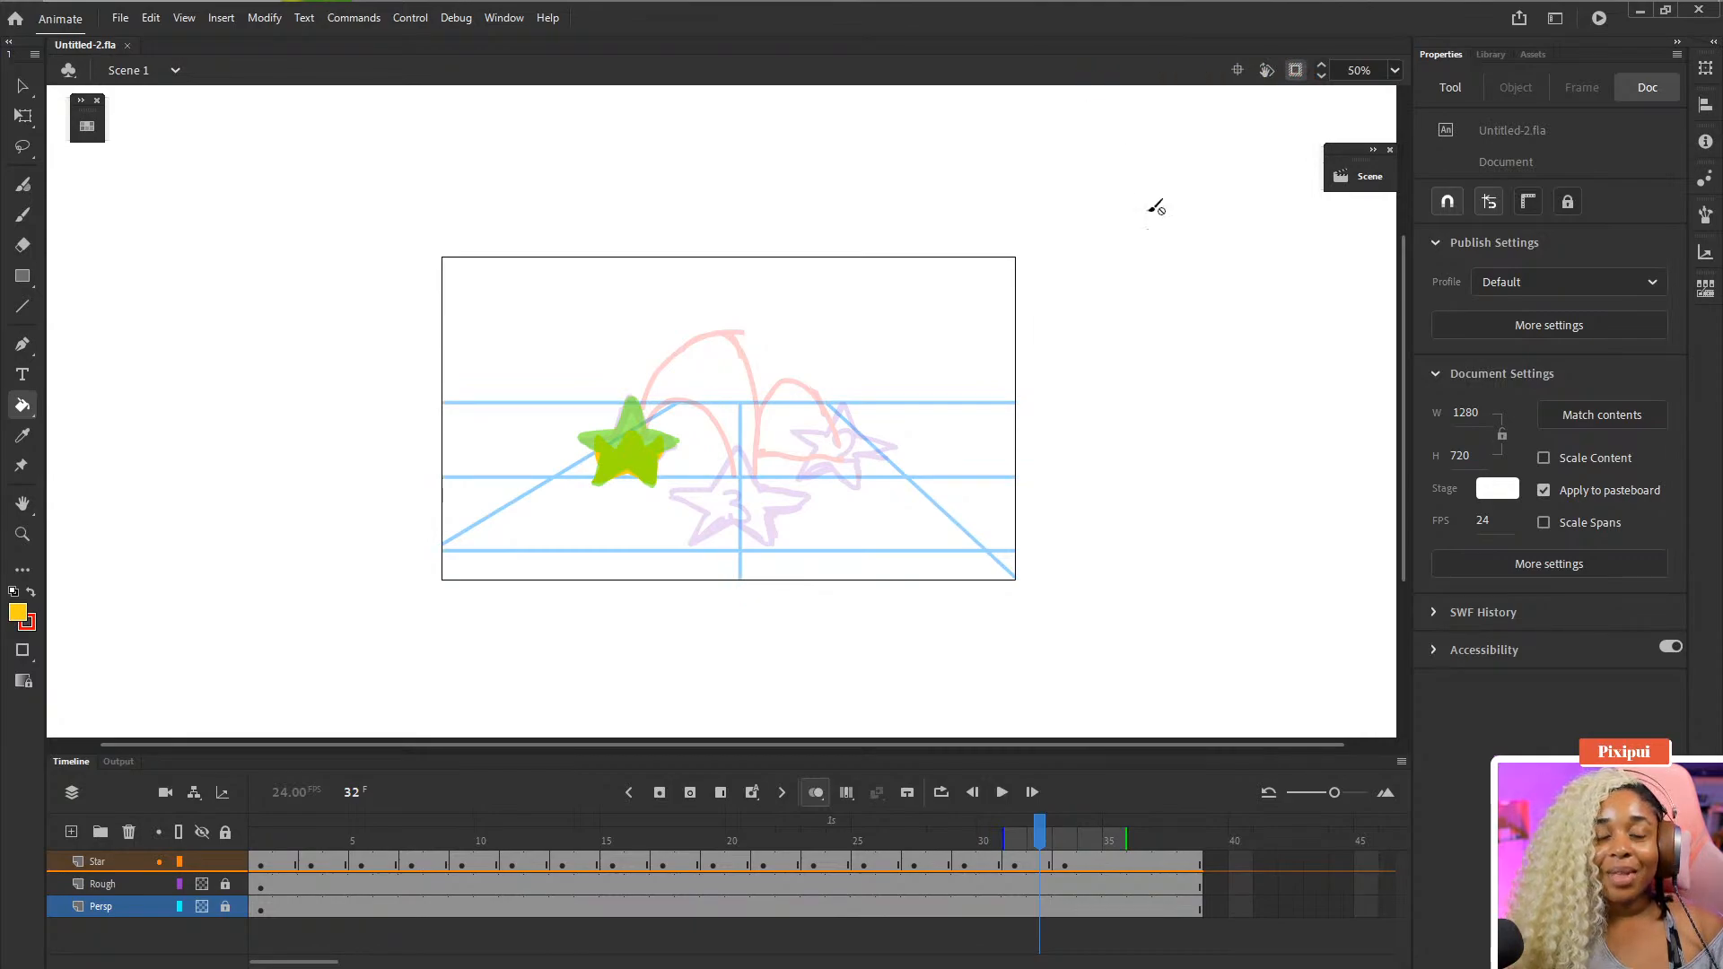
key("Return")
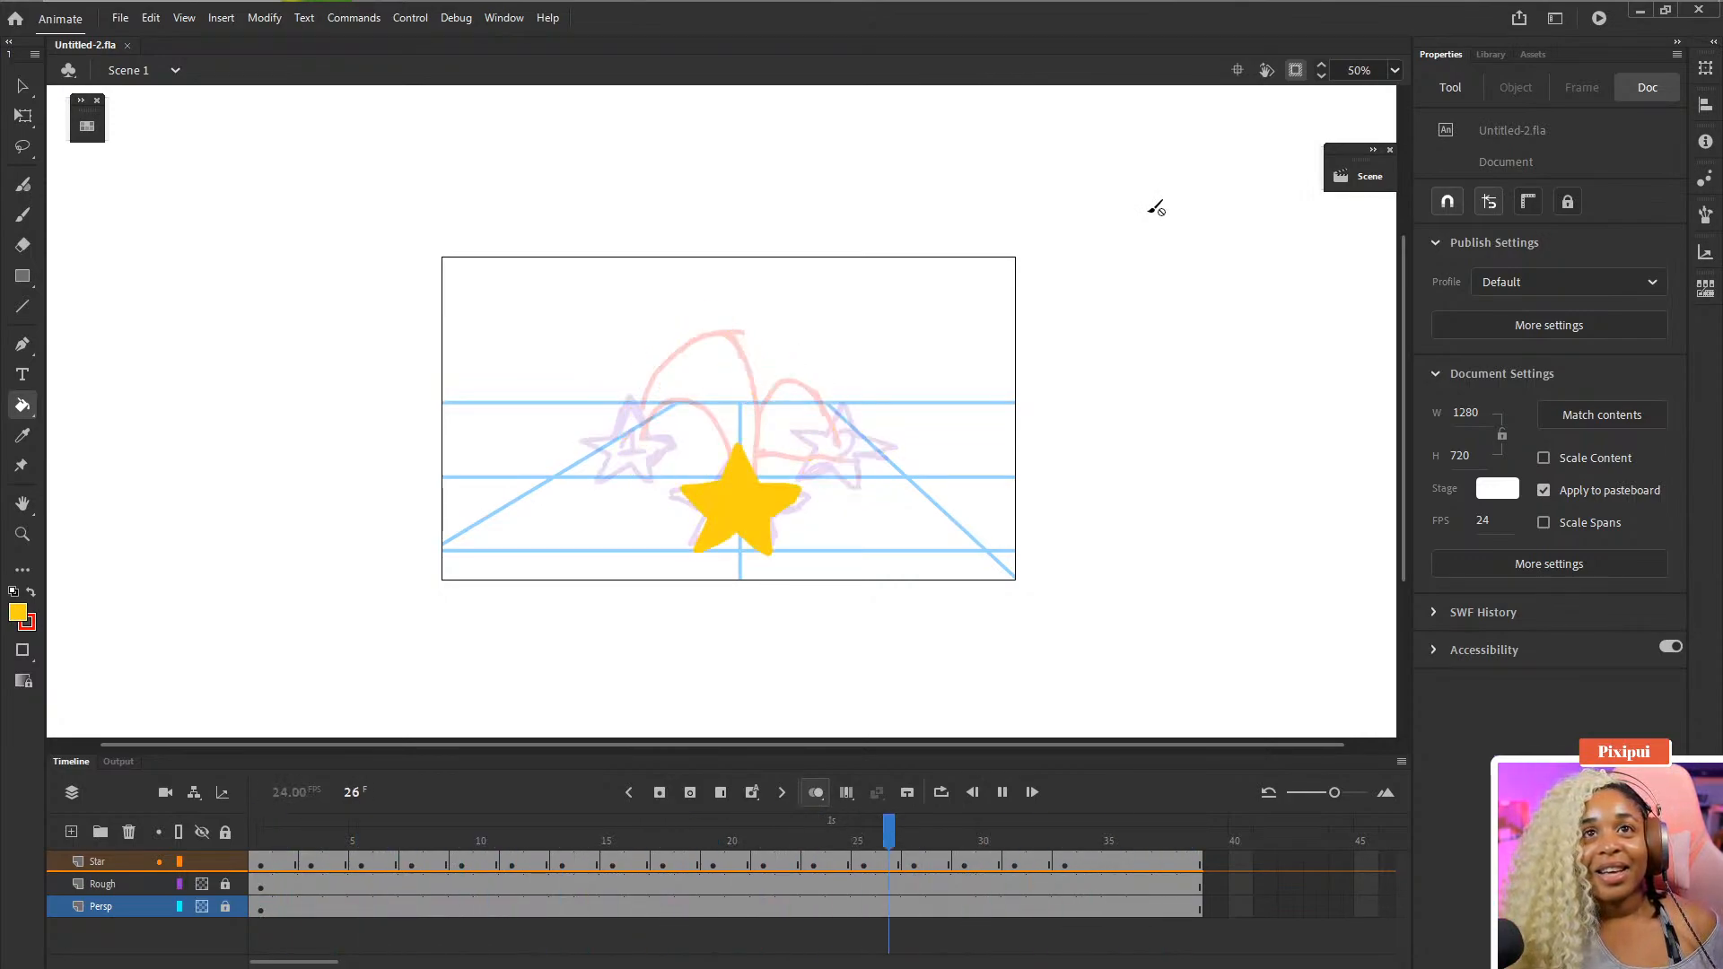
key("Return")
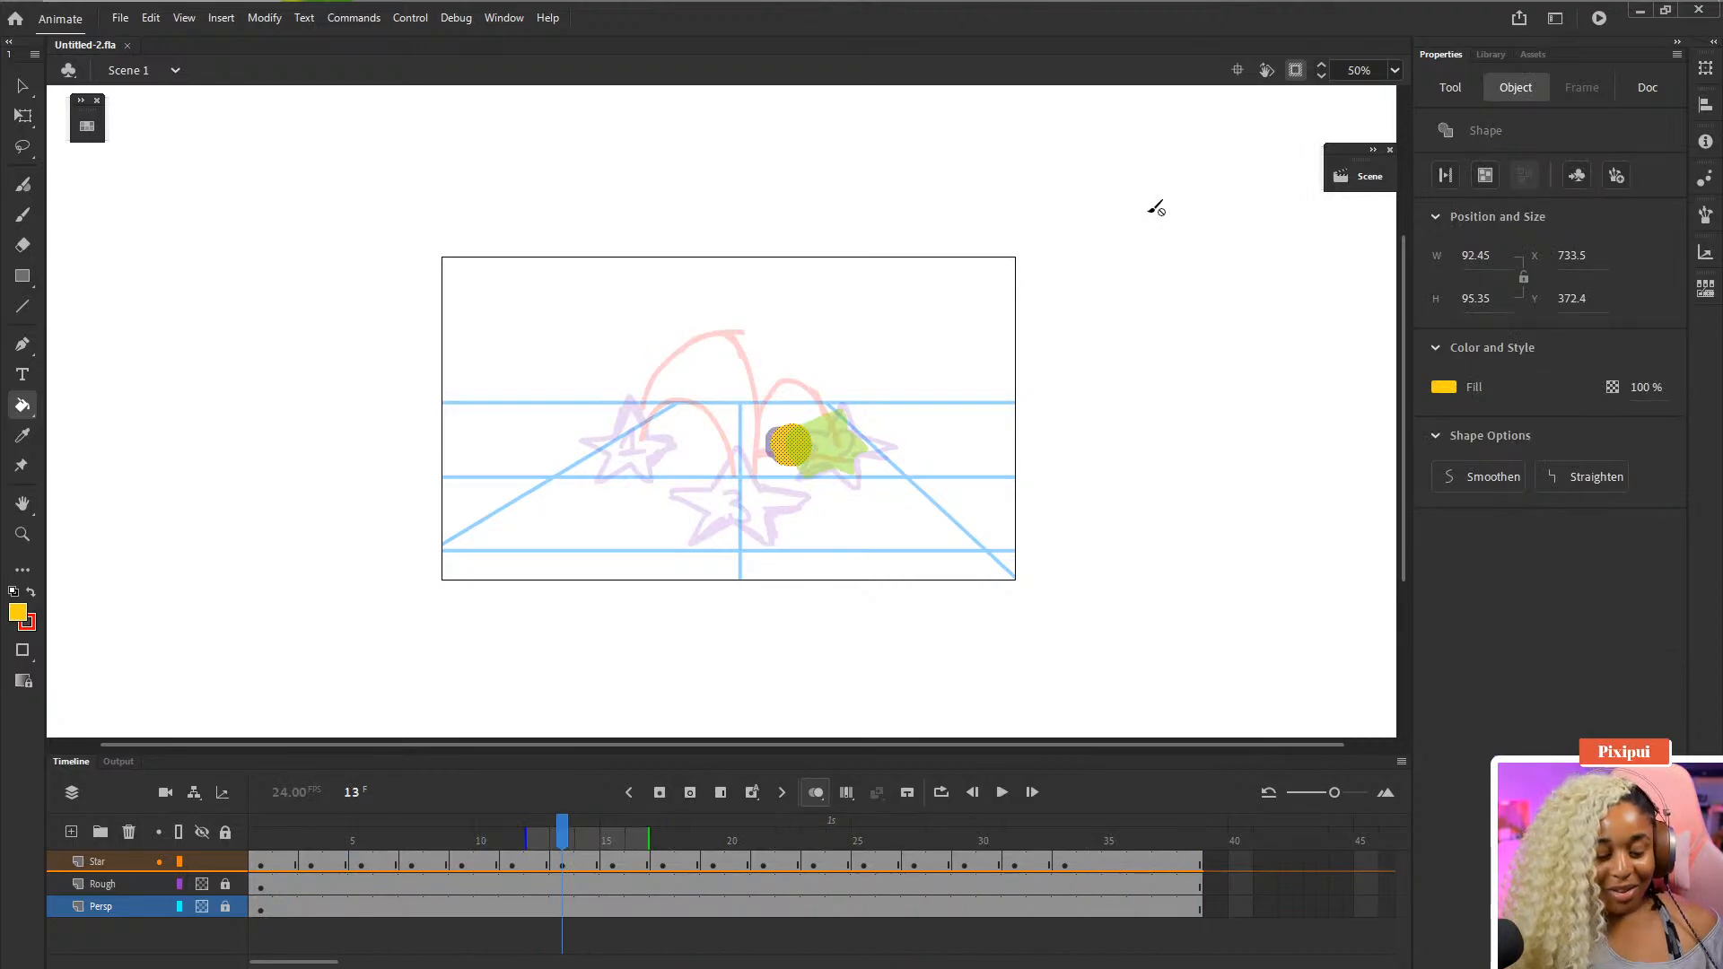
- Try erasing the left edge of the yellow shape on frame 15
key("ctrl+1")
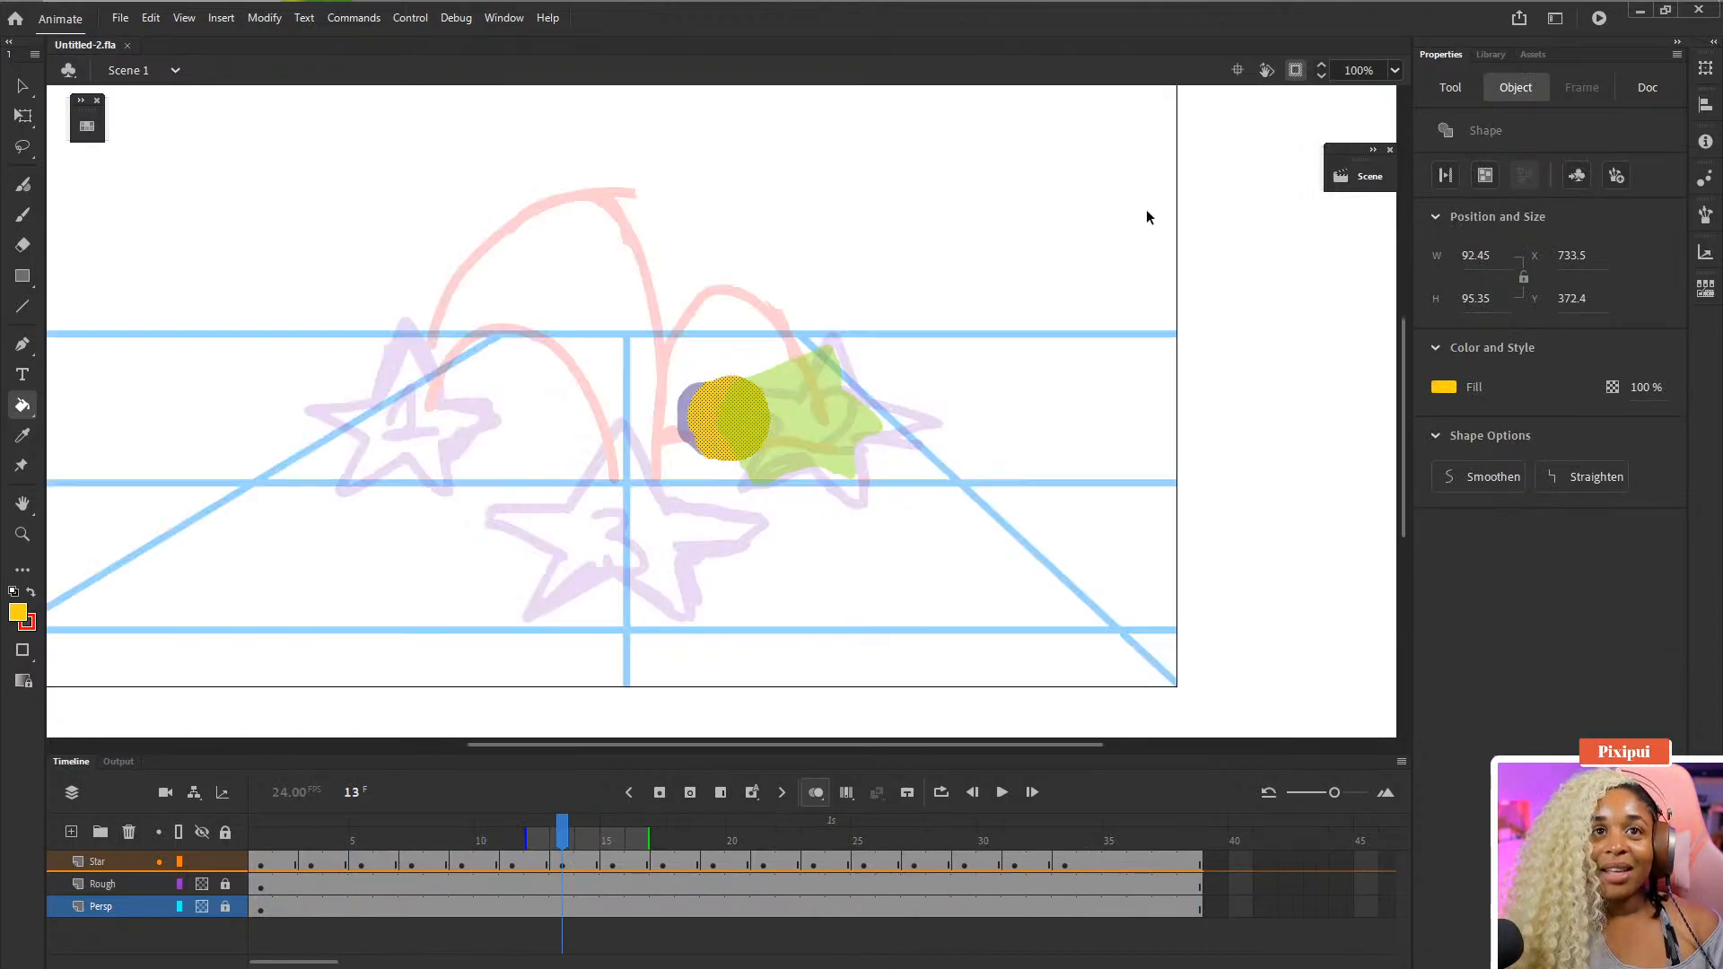
left_click(613, 863)
key("e")
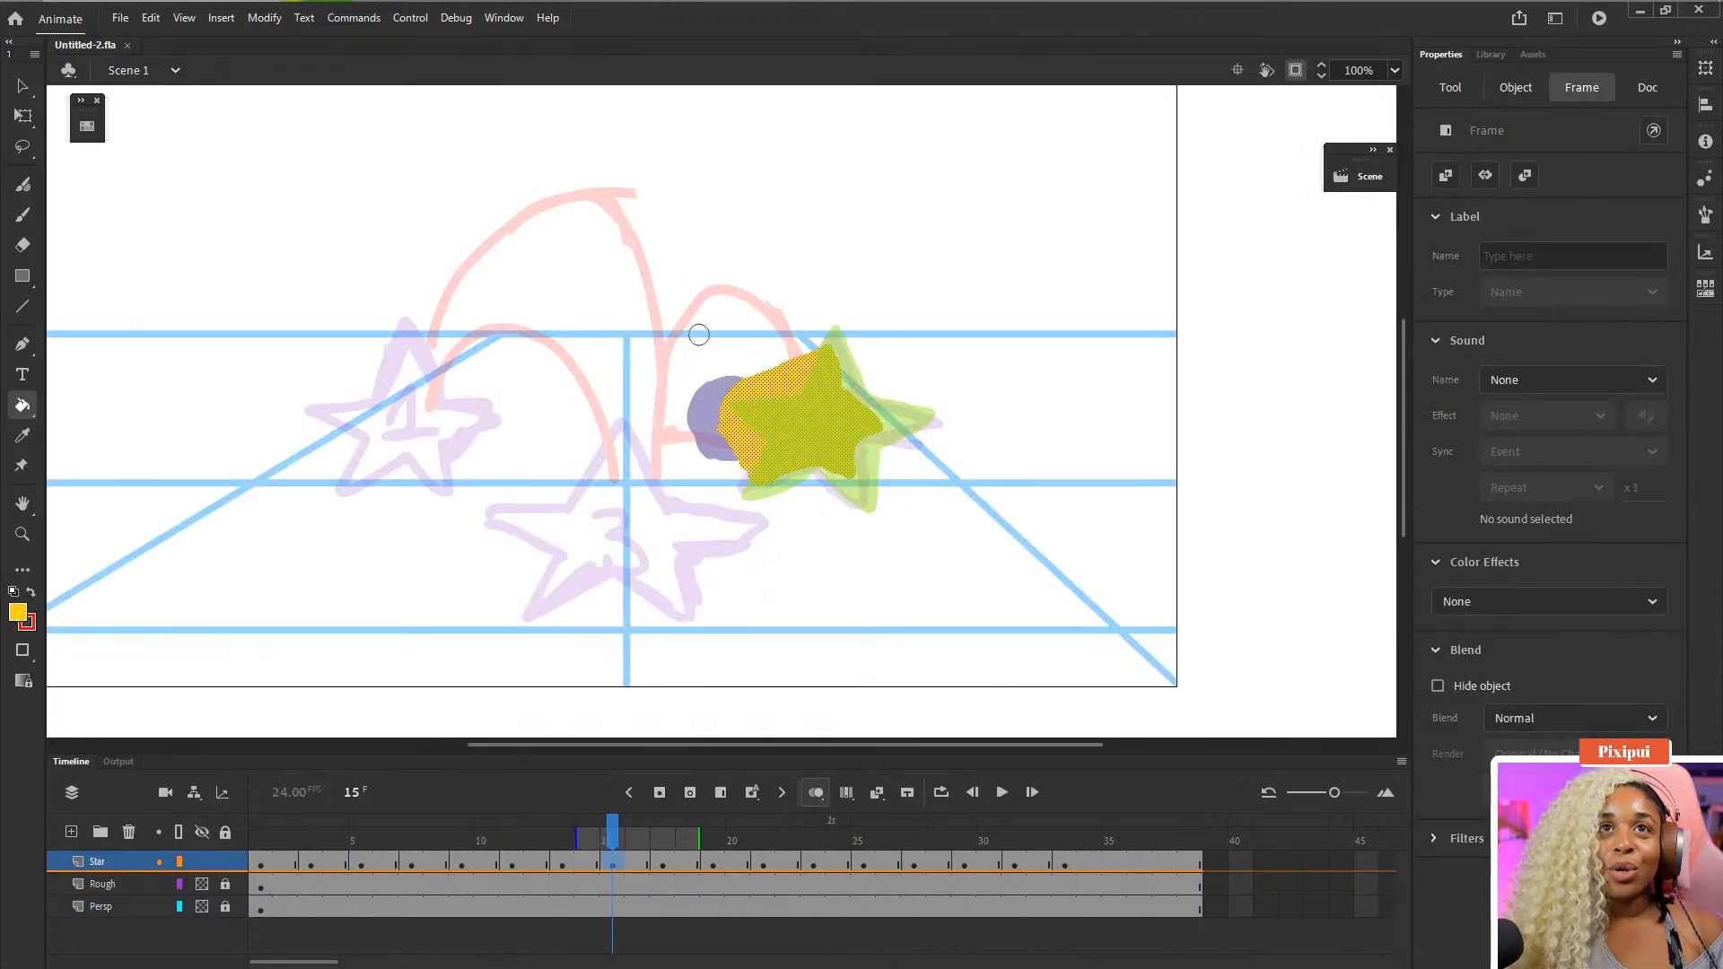
mouse_move(738, 364)
left_mouse_down()
mouse_move(777, 372)
mouse_move(829, 336)
mouse_move(728, 380)
mouse_move(709, 433)
mouse_move(729, 458)
left_mouse_up()
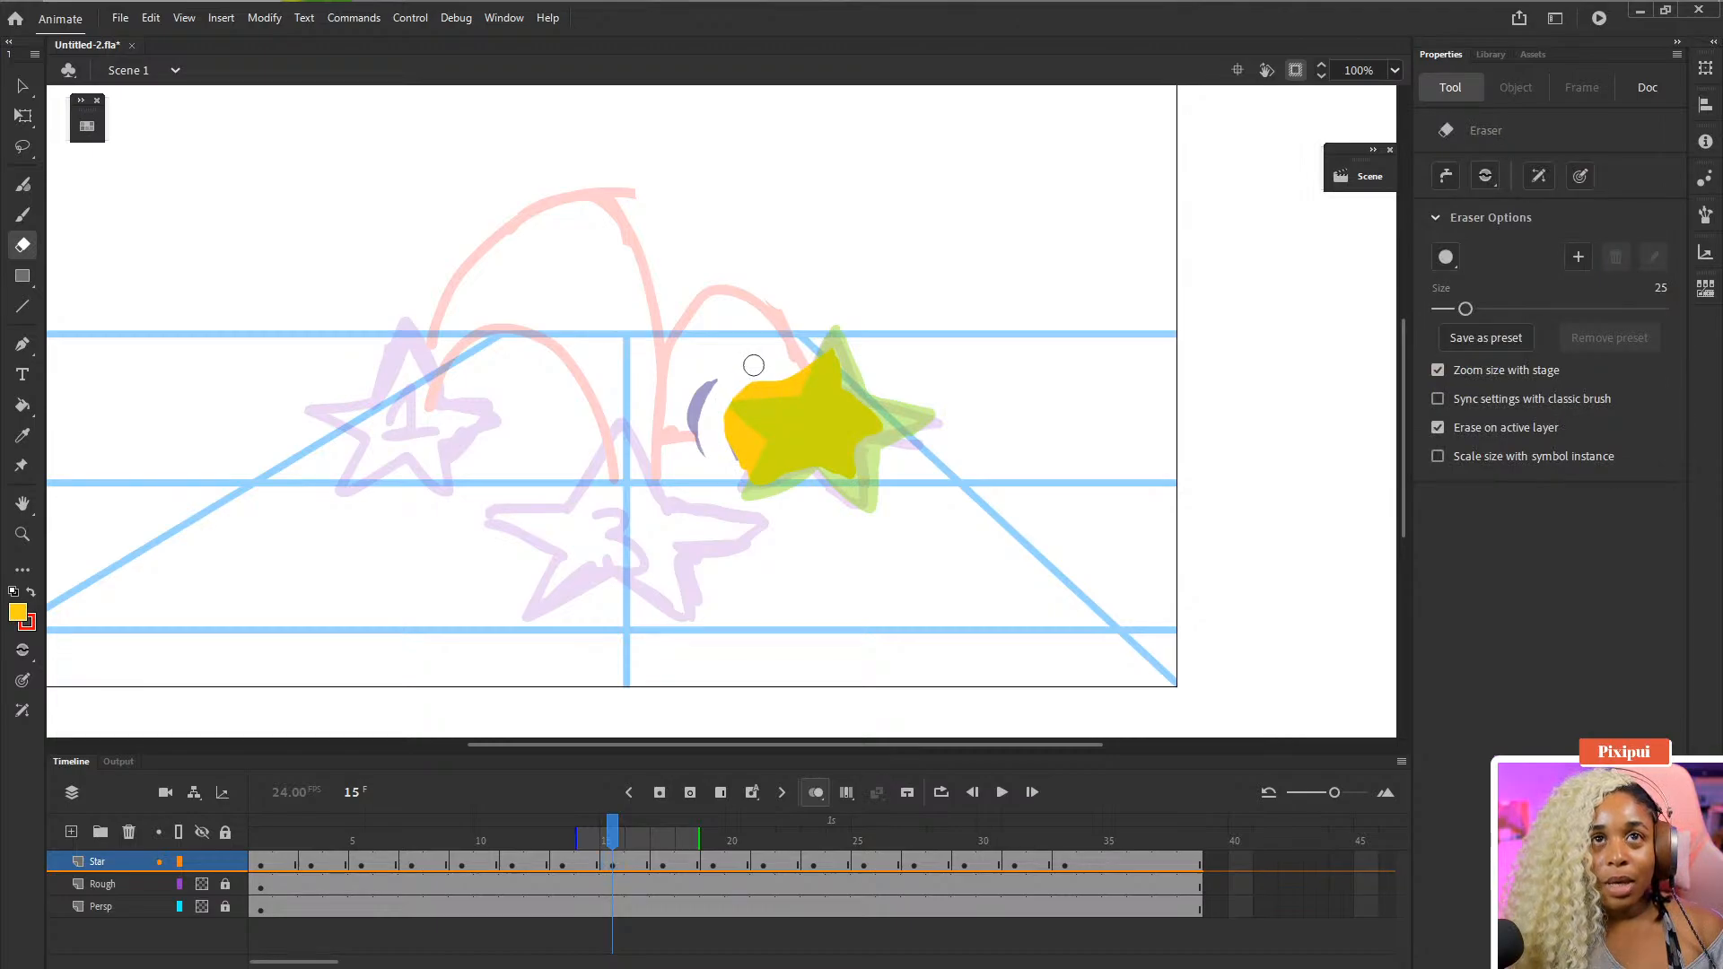
key("ctrl+z")
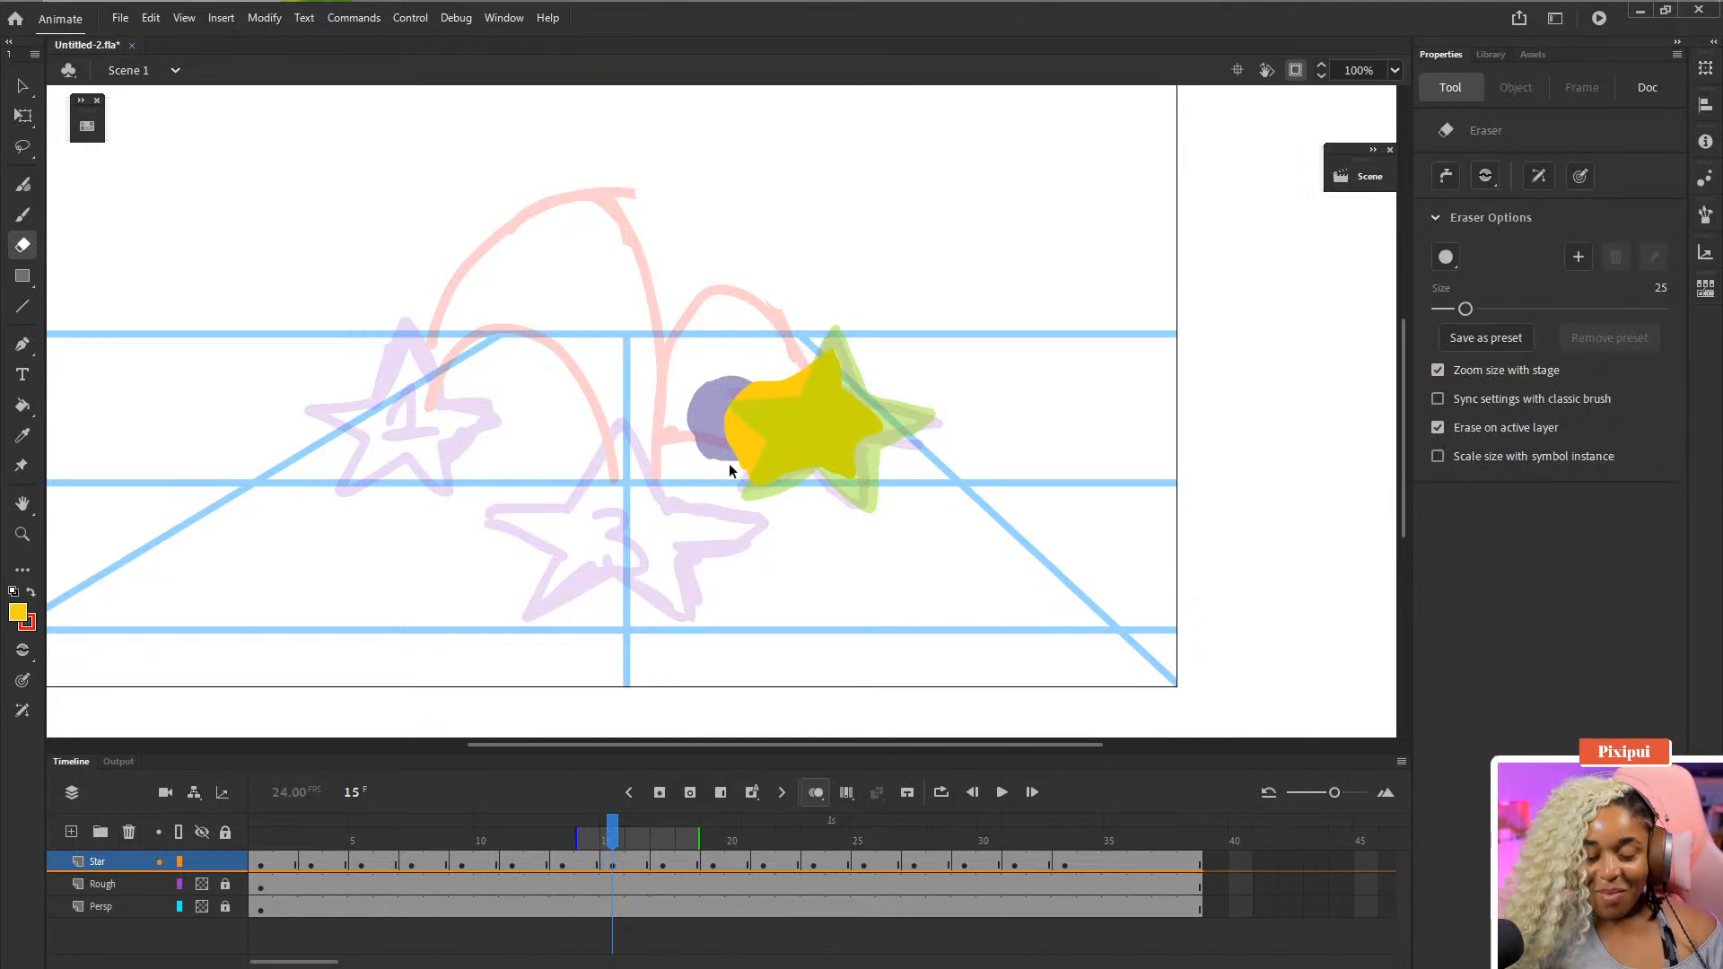
- Zoom out, save the file and play the animation from frame 1
key("ctrl+minus")
key("ctrl+s")
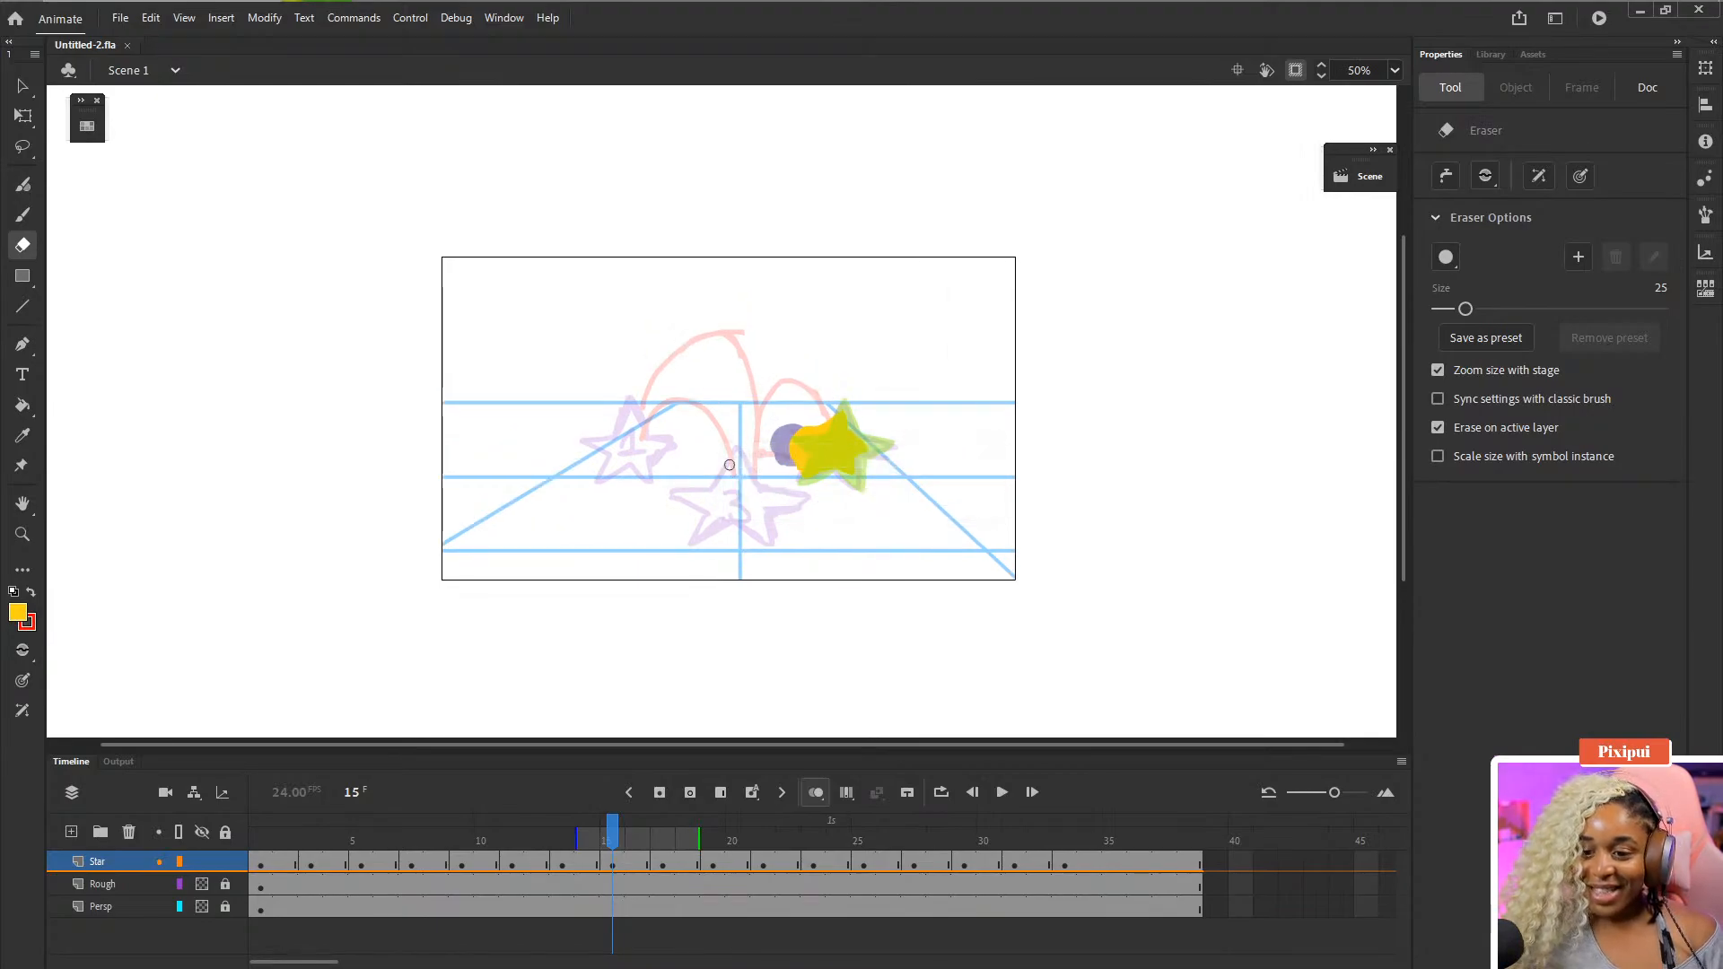
left_click_drag(543, 835, 258, 870)
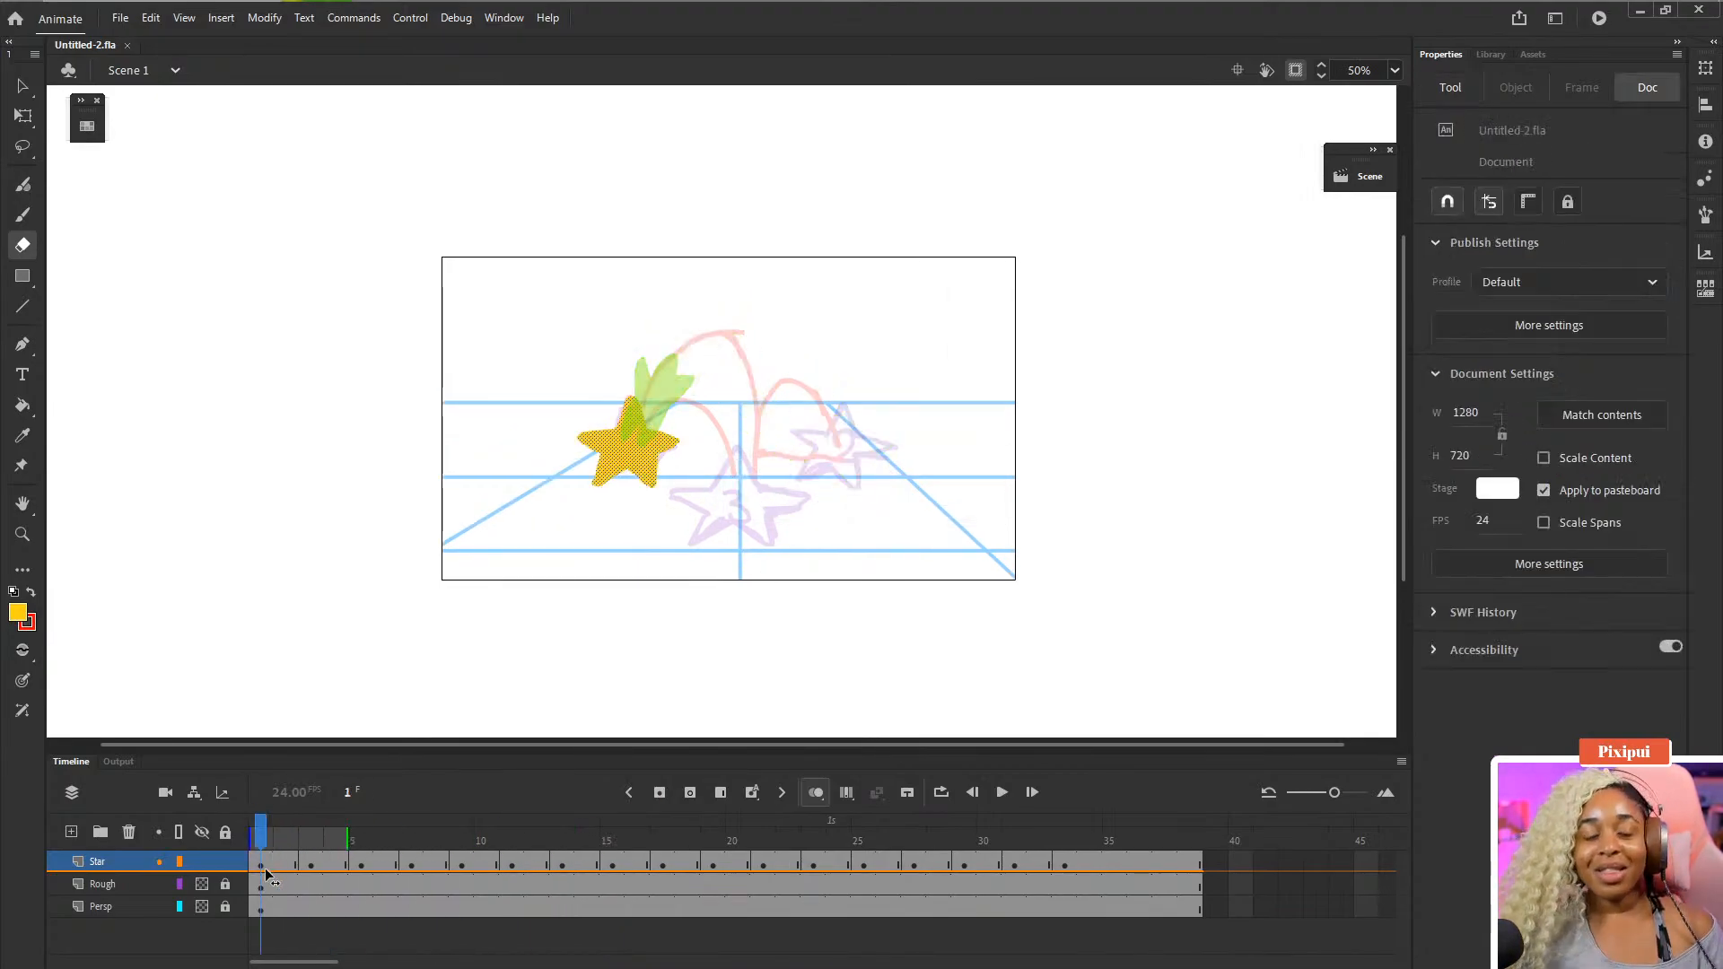
key("Return")
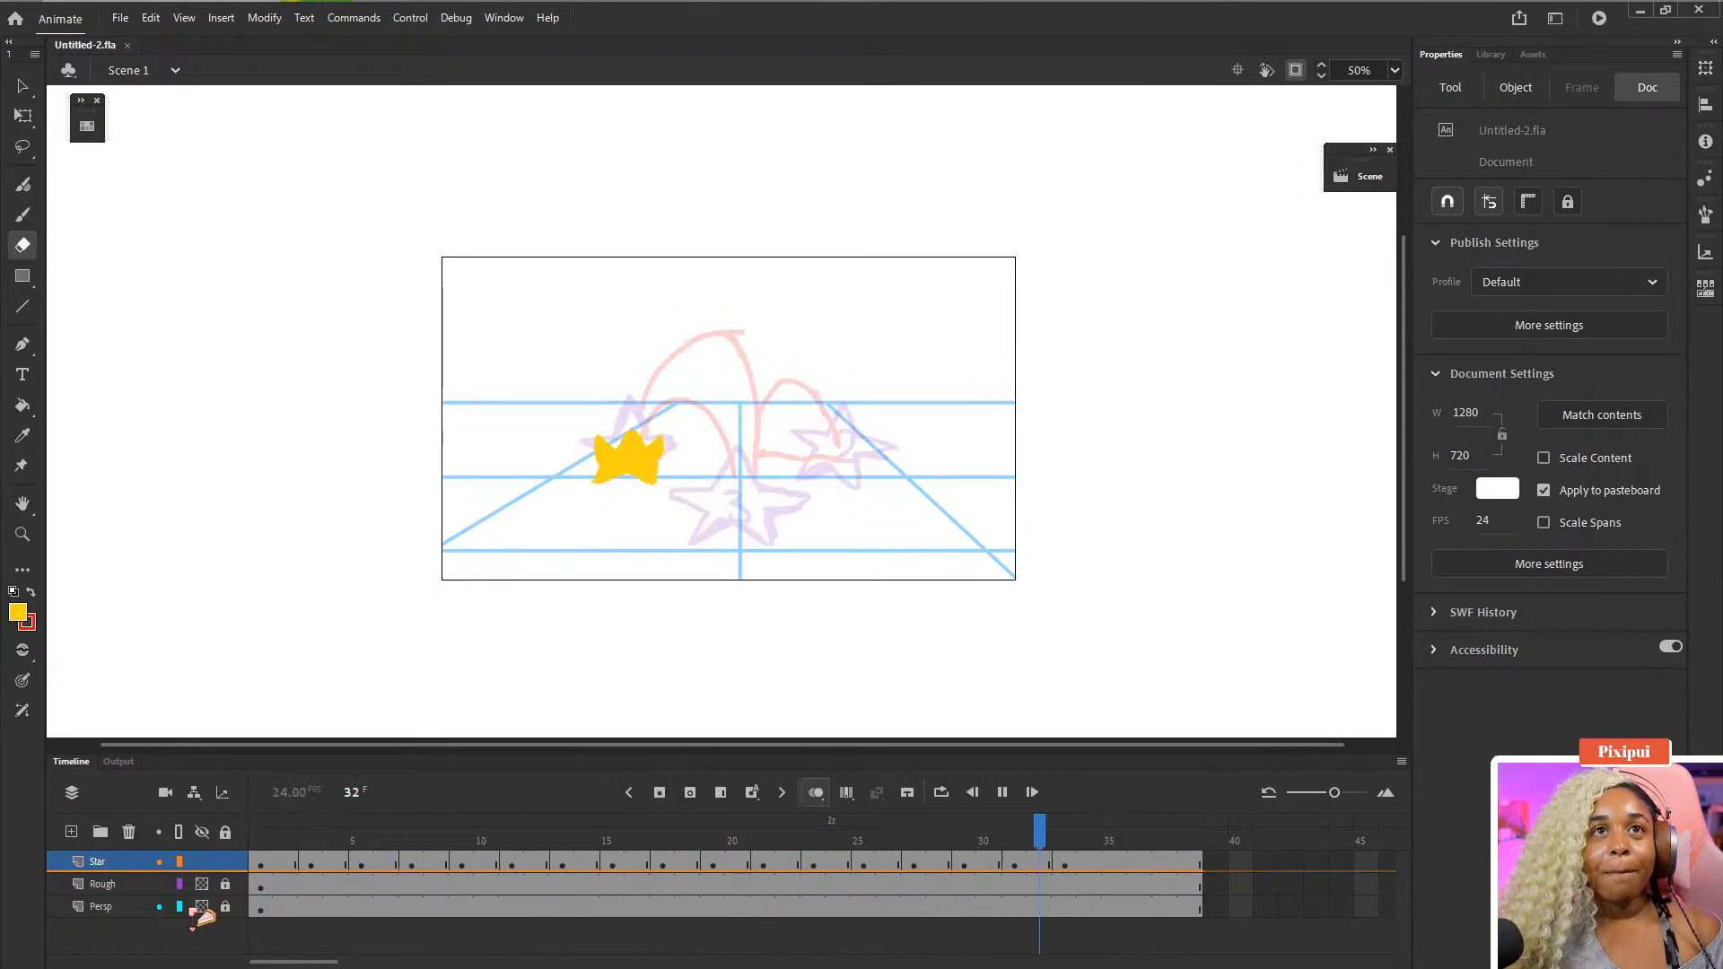
key("Return")
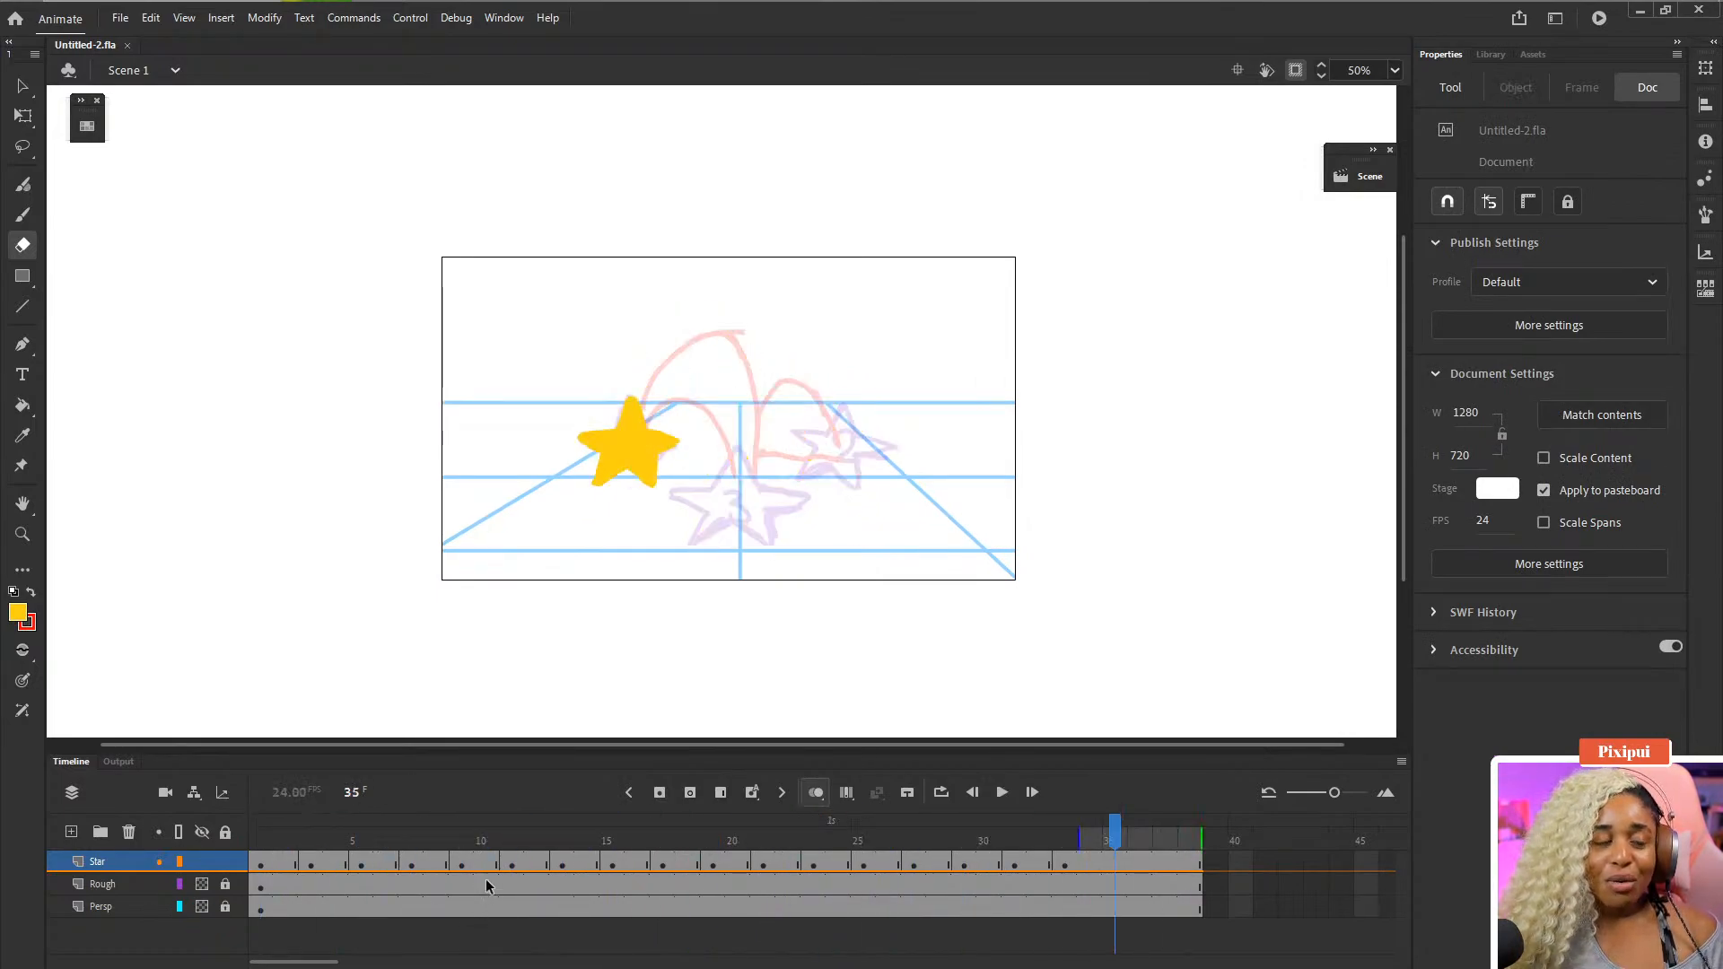
- Set the fill colour to black from the swatches
left_click(262, 861)
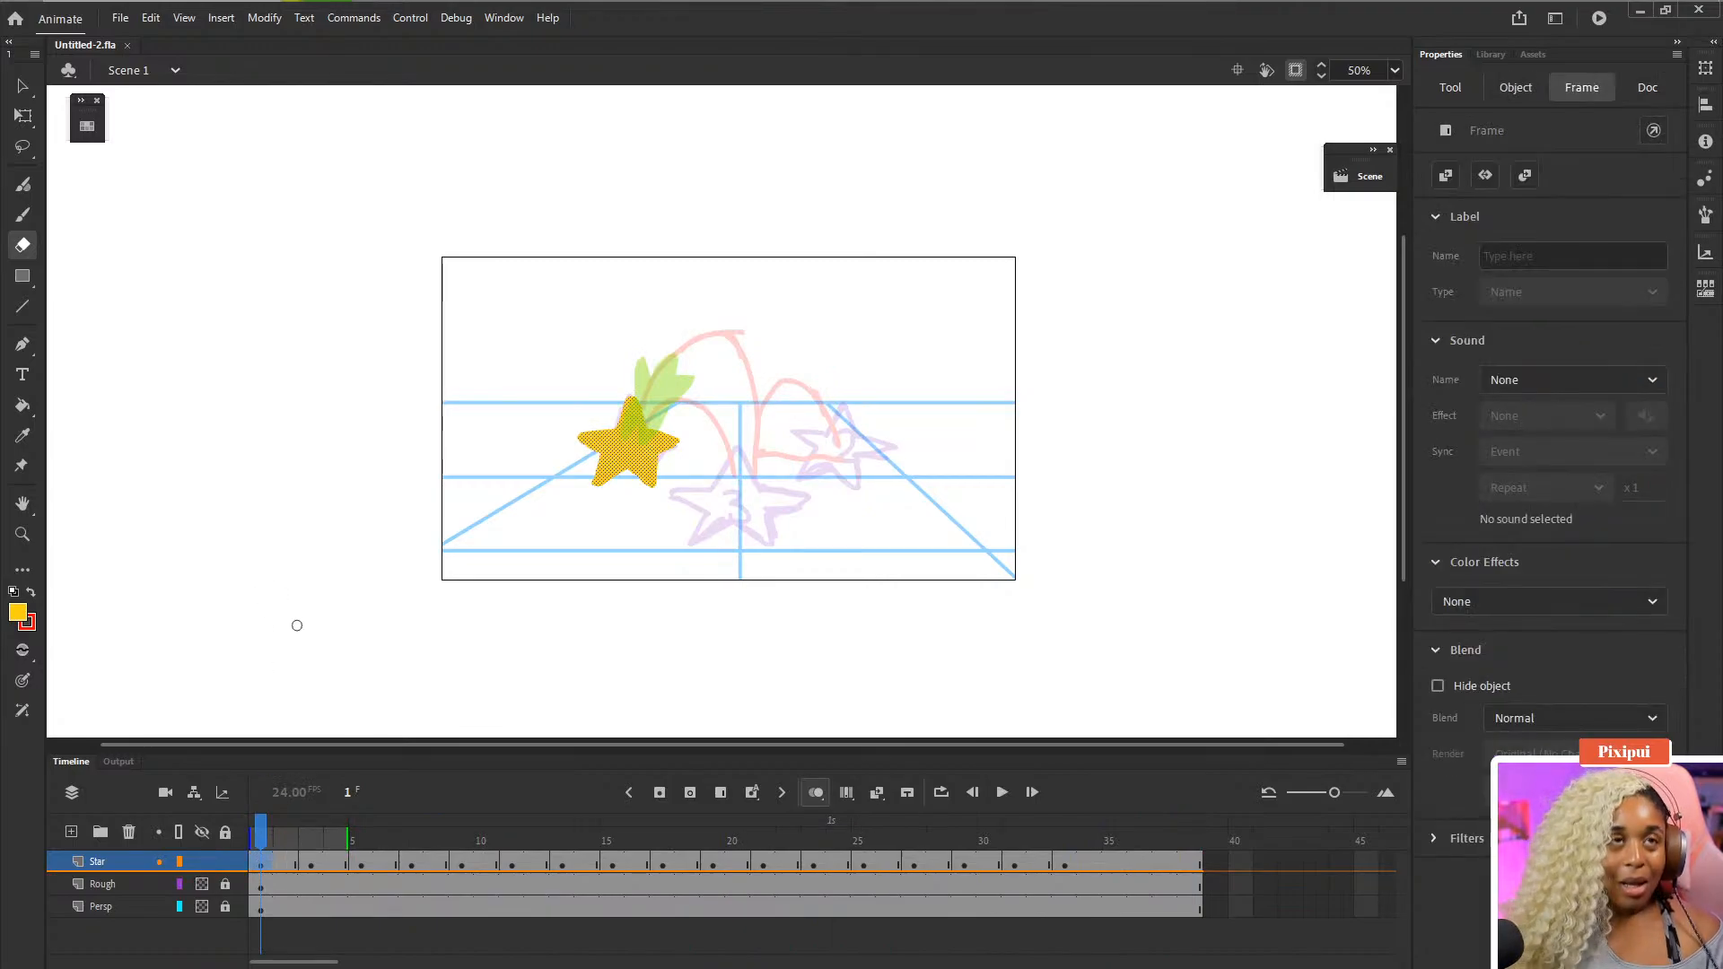
key("q")
left_click(338, 600)
left_click(27, 616)
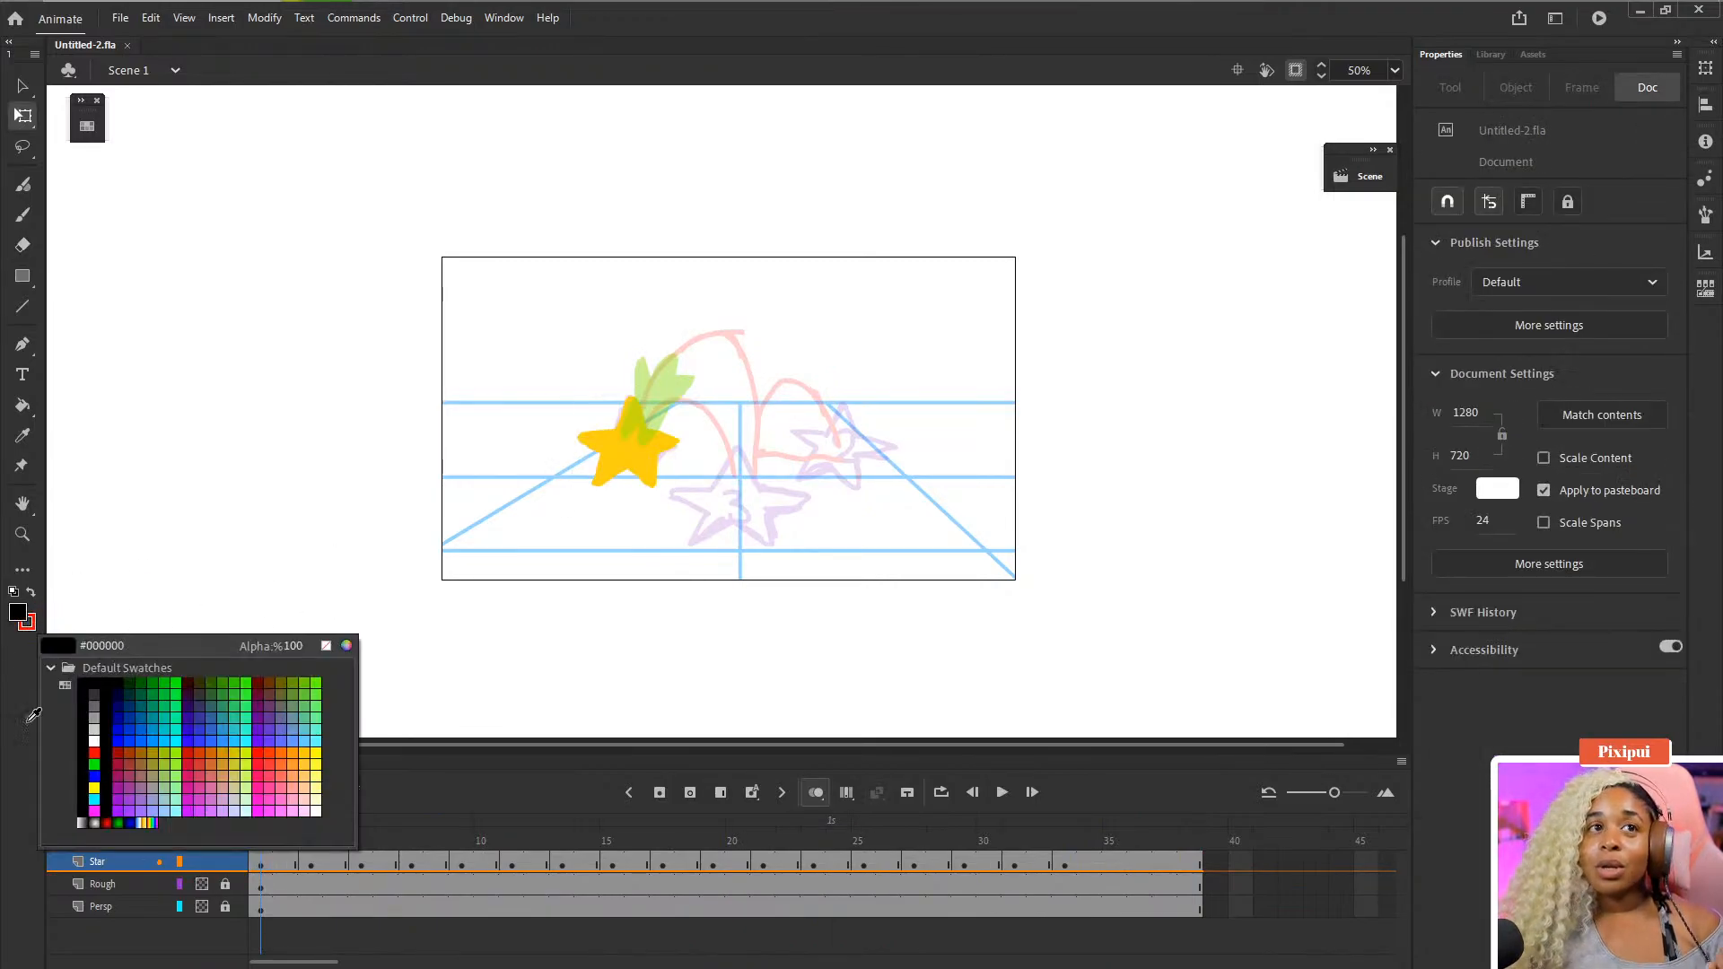
left_click(85, 691)
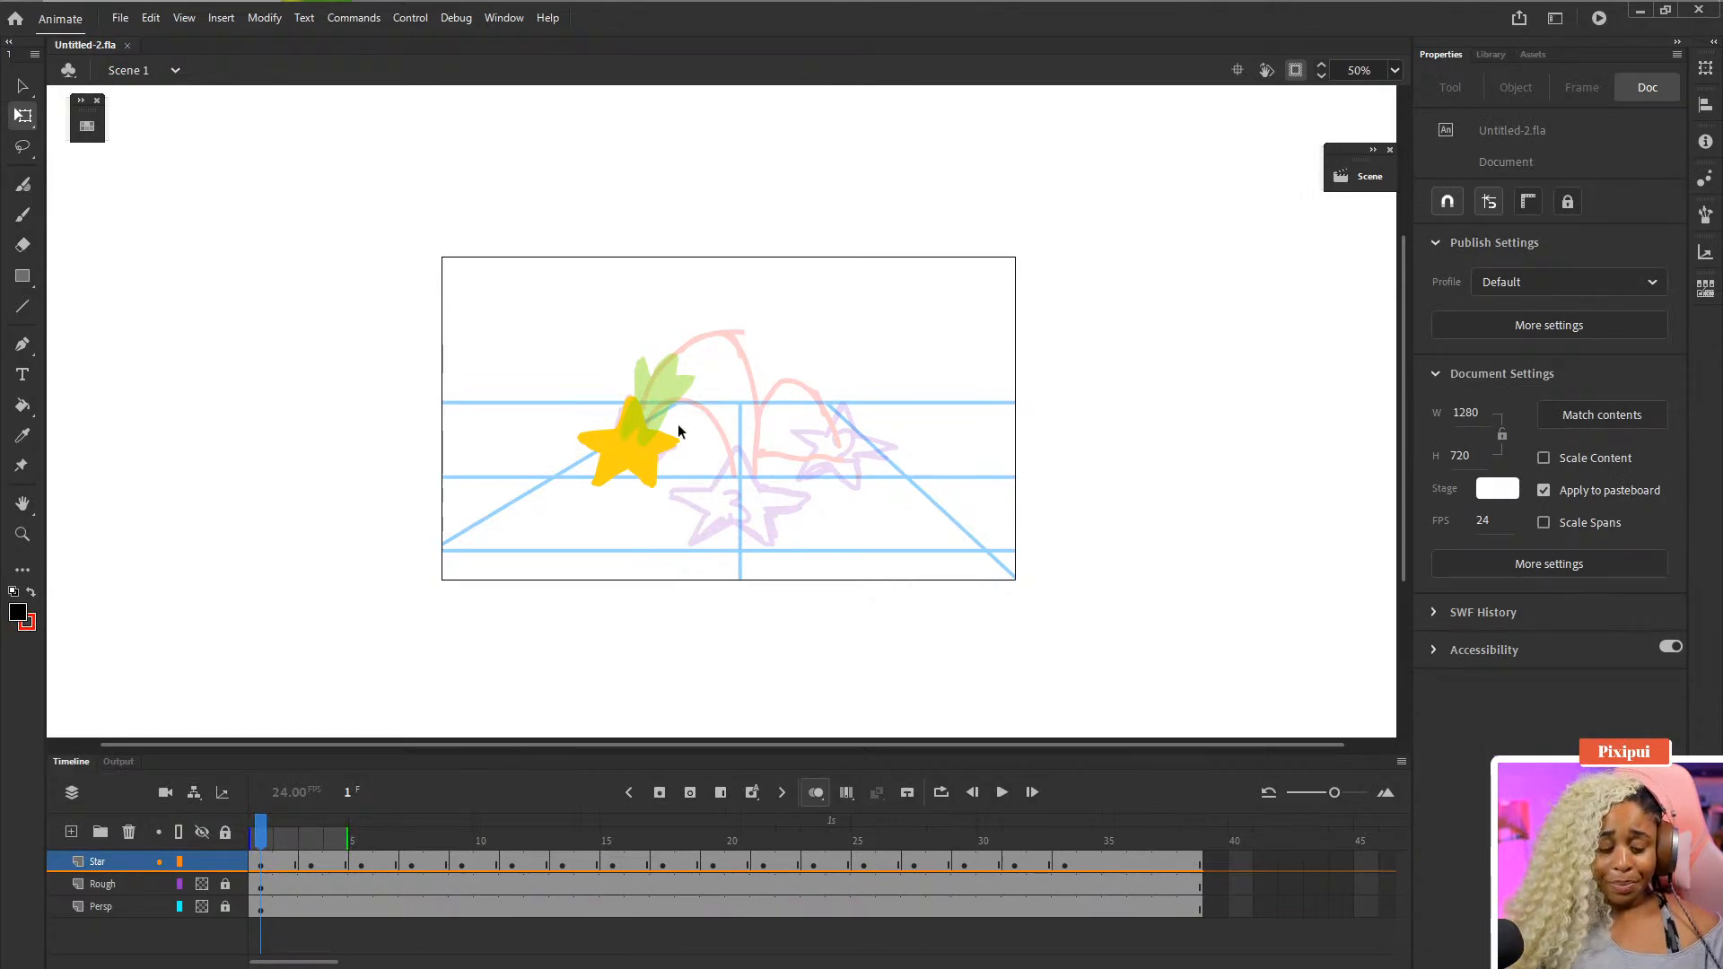
- Brush two black eyes onto the yellow star on frame 1 with the Classic Brush
left_click(265, 864)
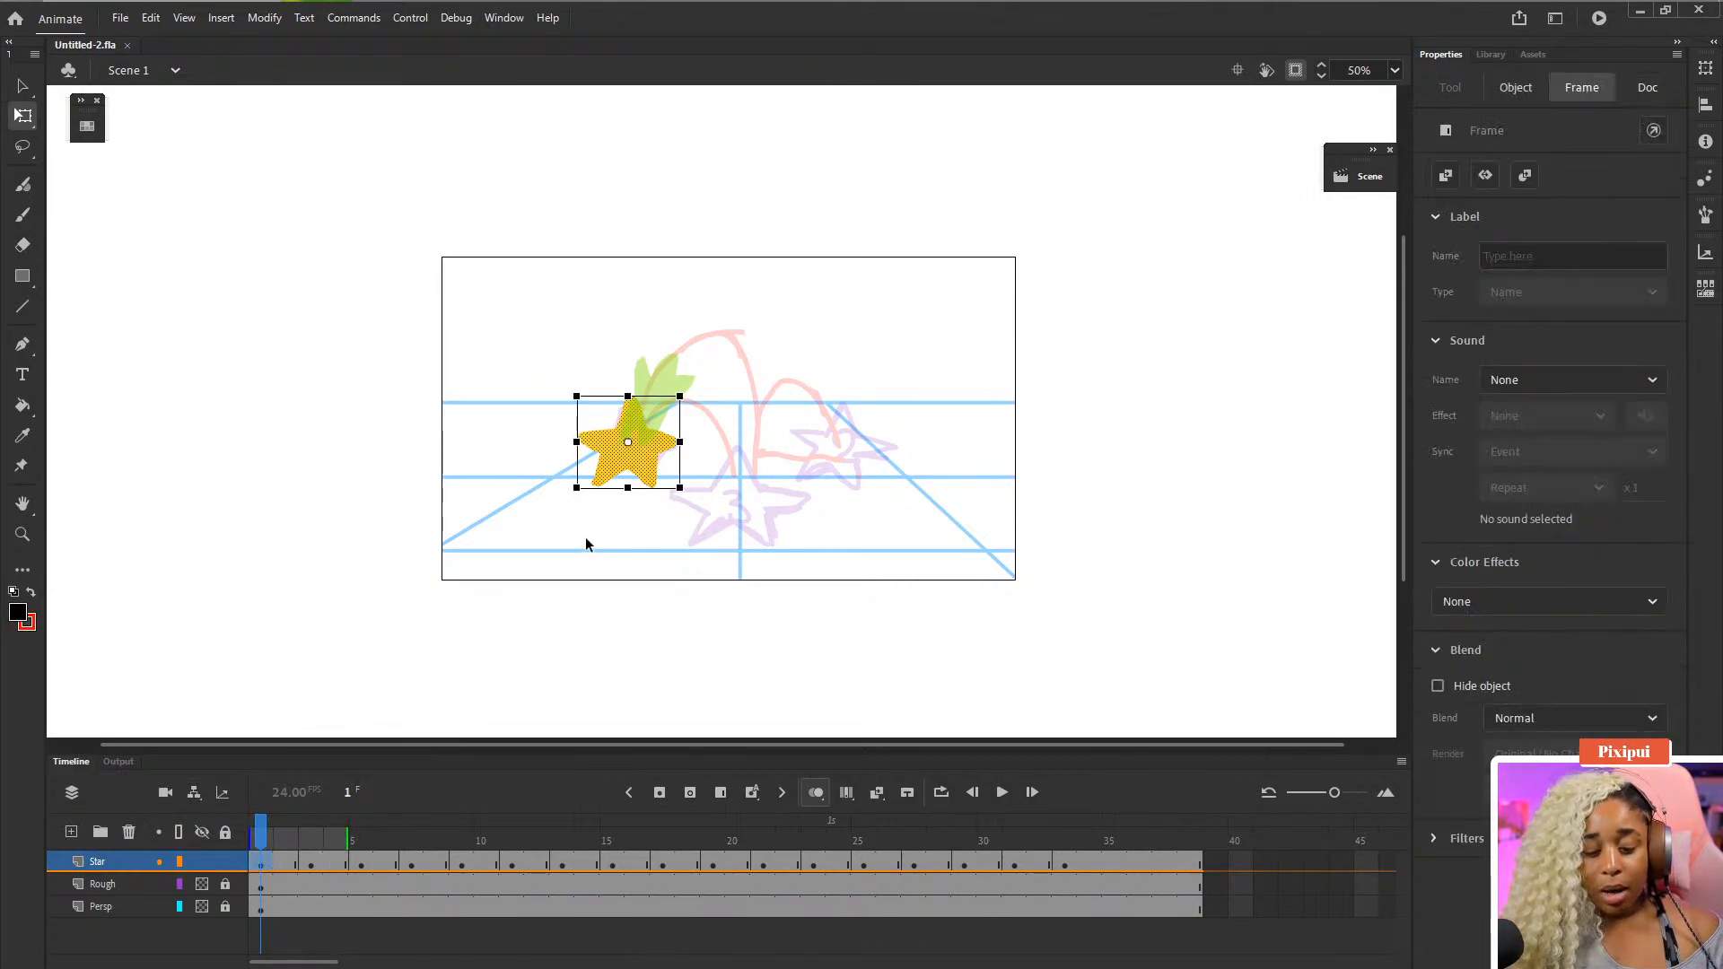
key("ctrl+equal")
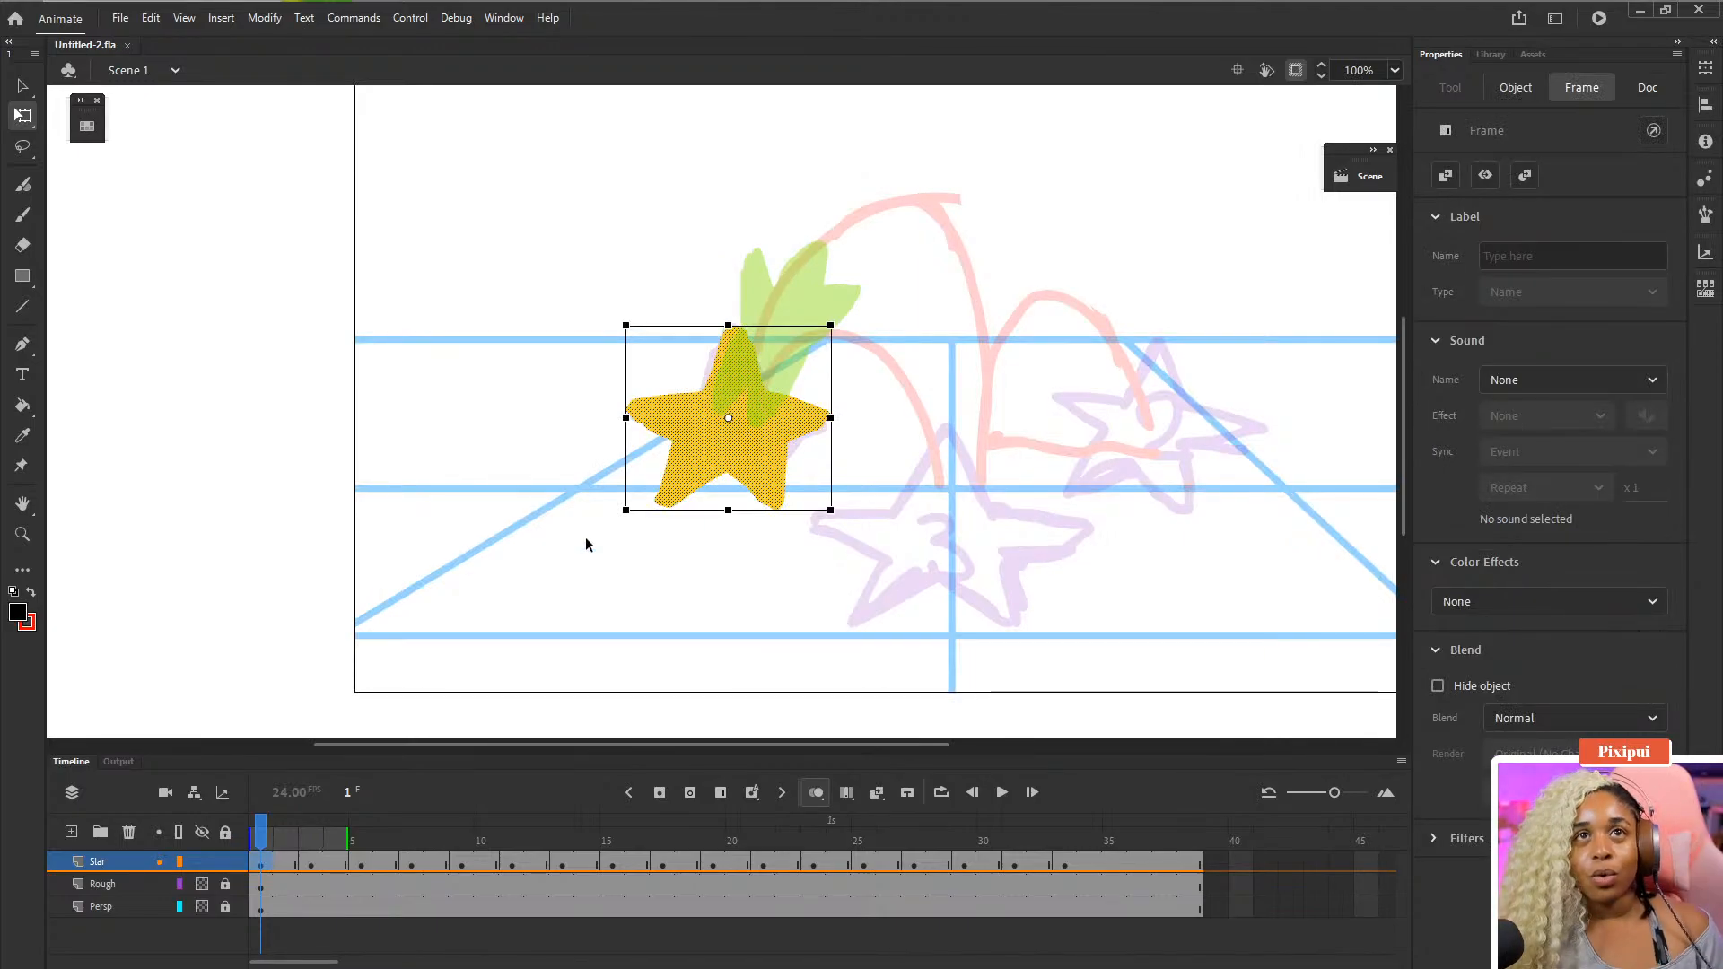
left_click(292, 603)
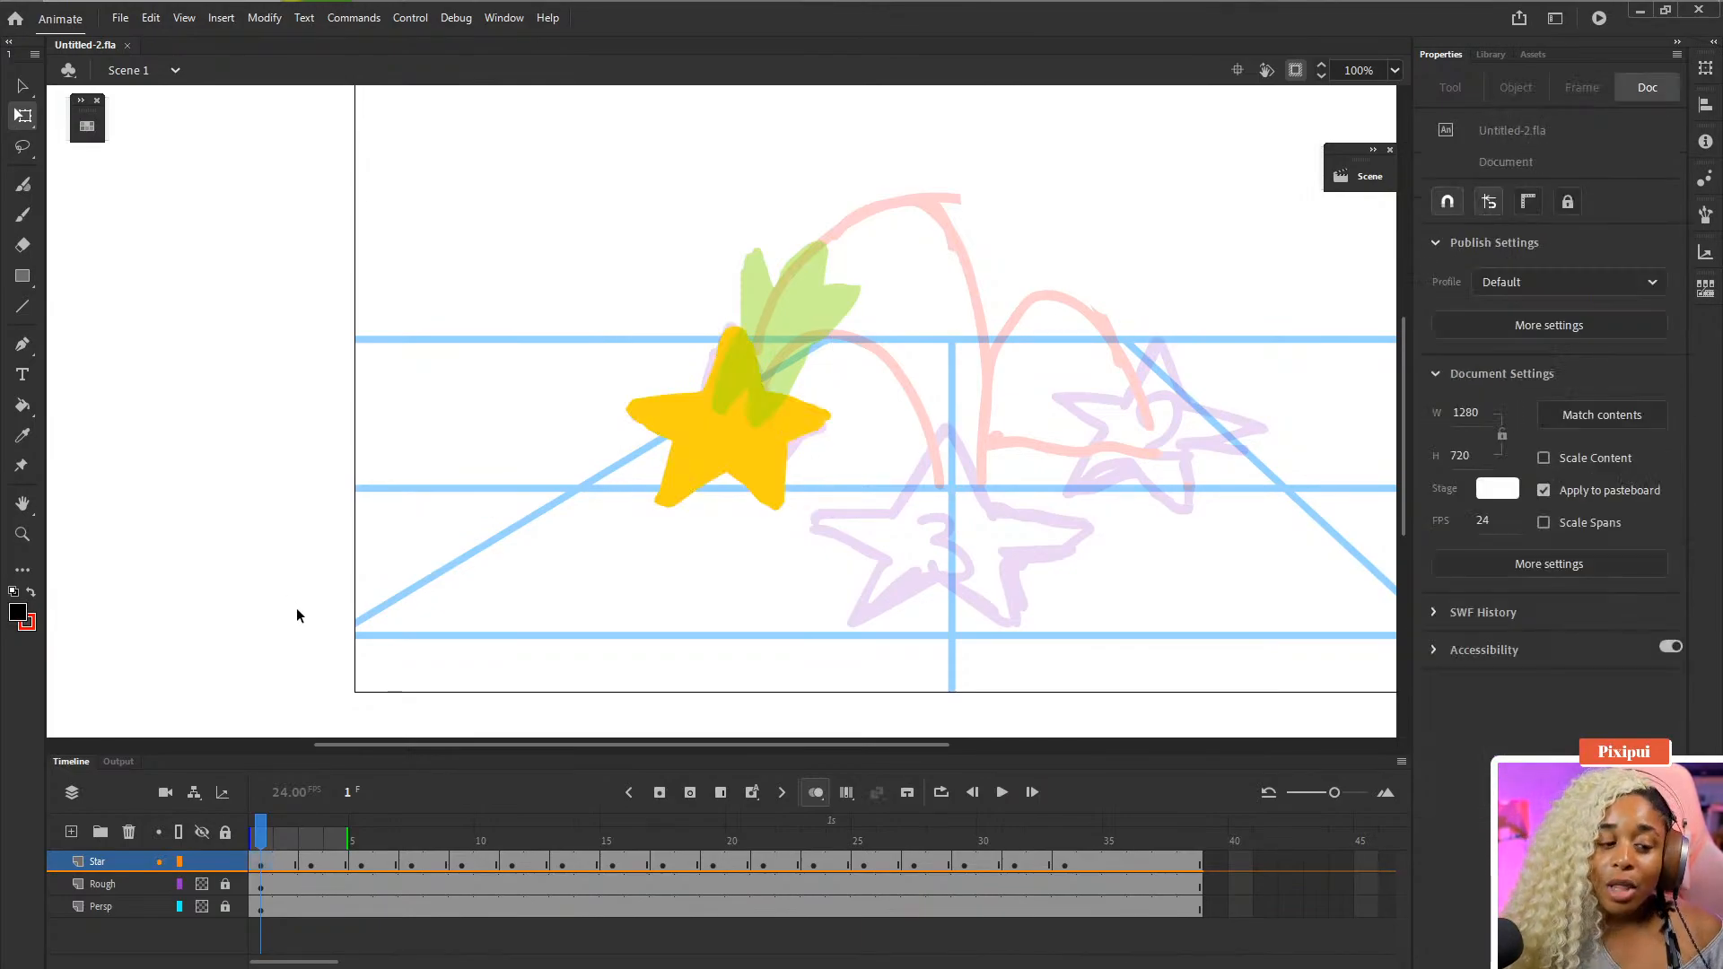
scroll(412, 581, "right", 2)
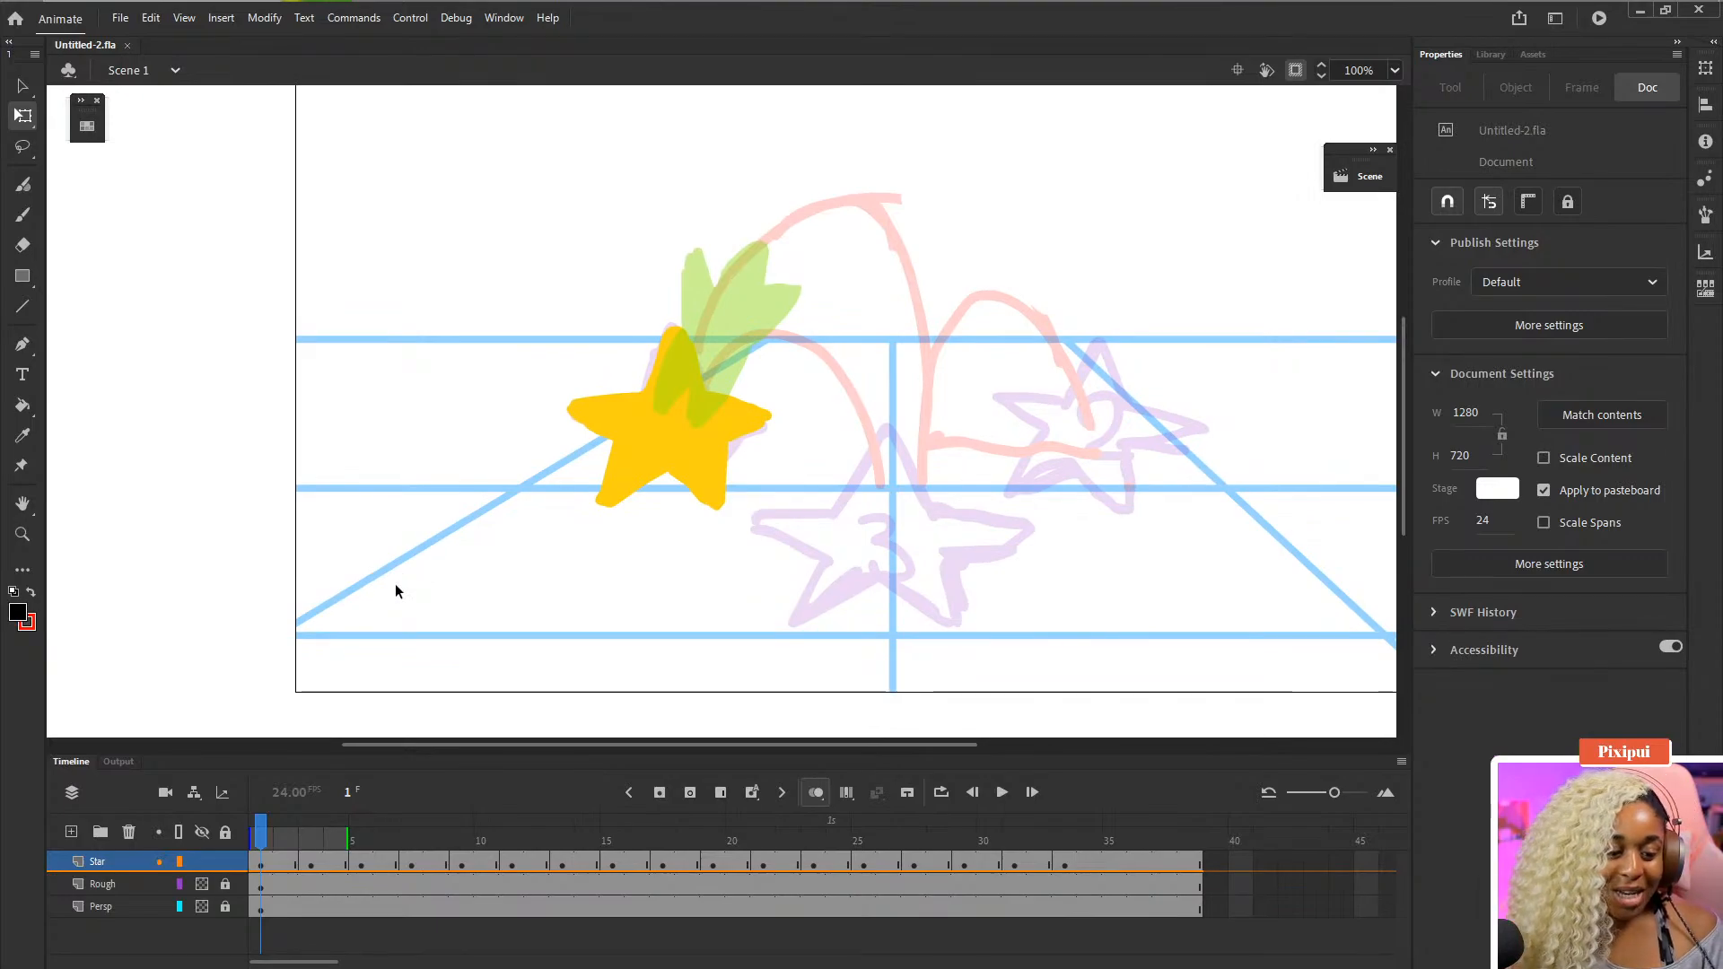
key("b")
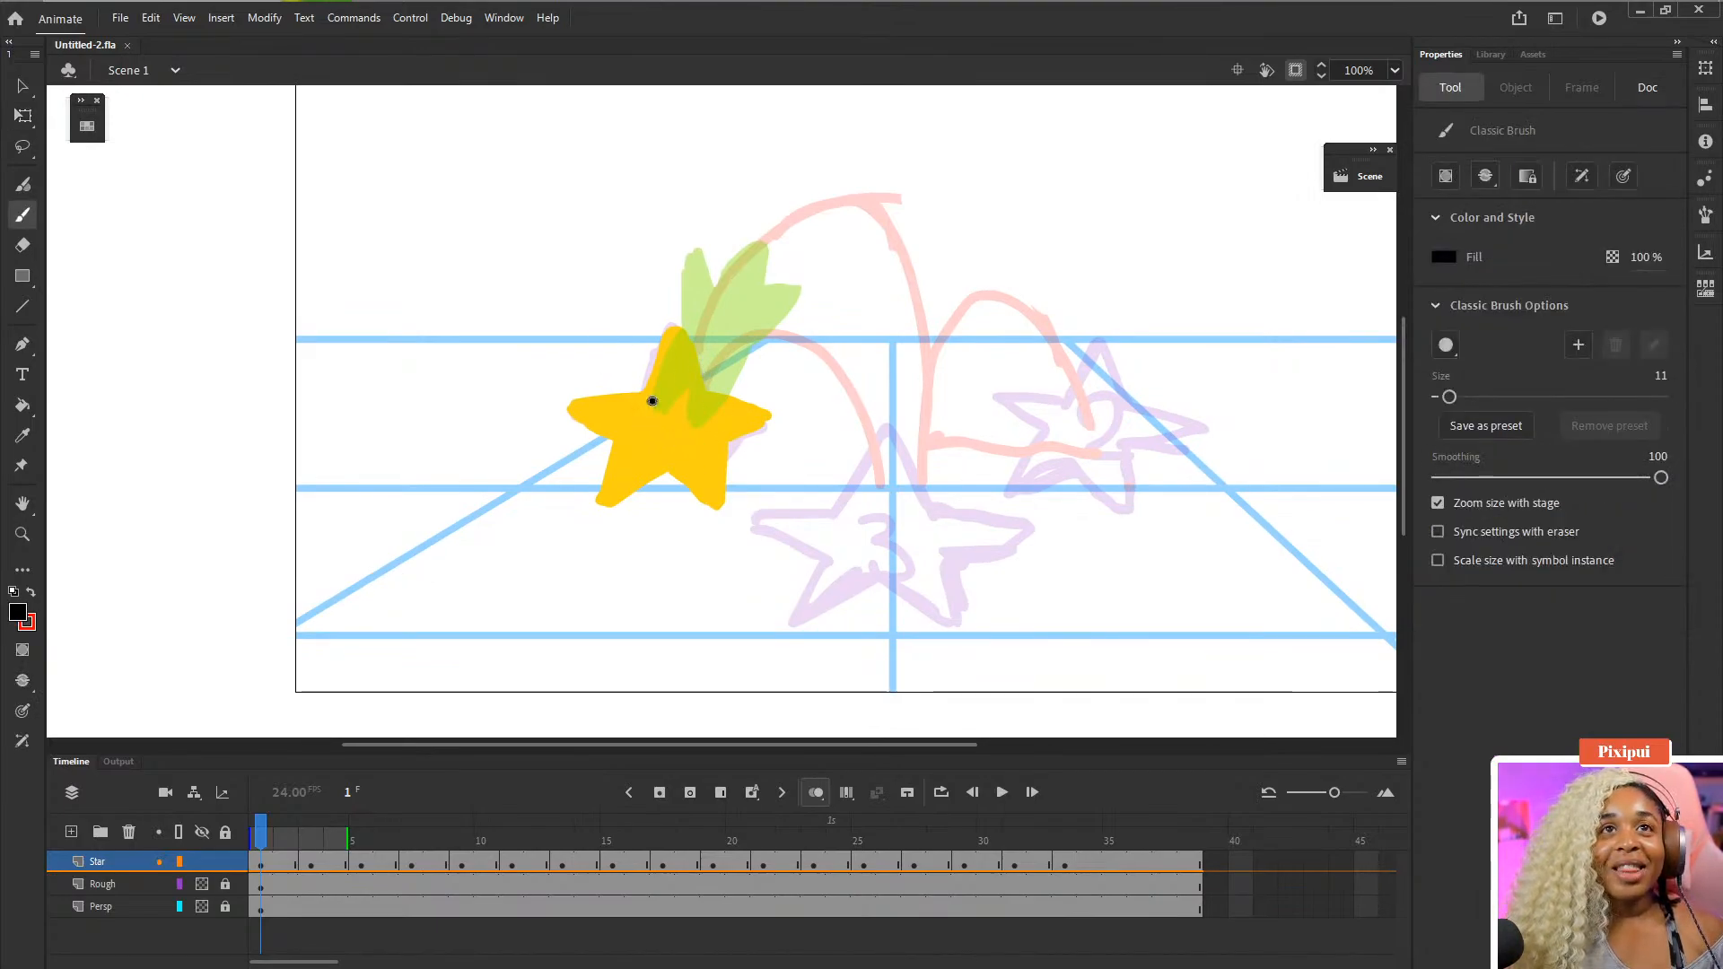
mouse_move(652, 401)
left_mouse_down()
mouse_move(654, 436)
mouse_move(693, 440)
left_mouse_up()
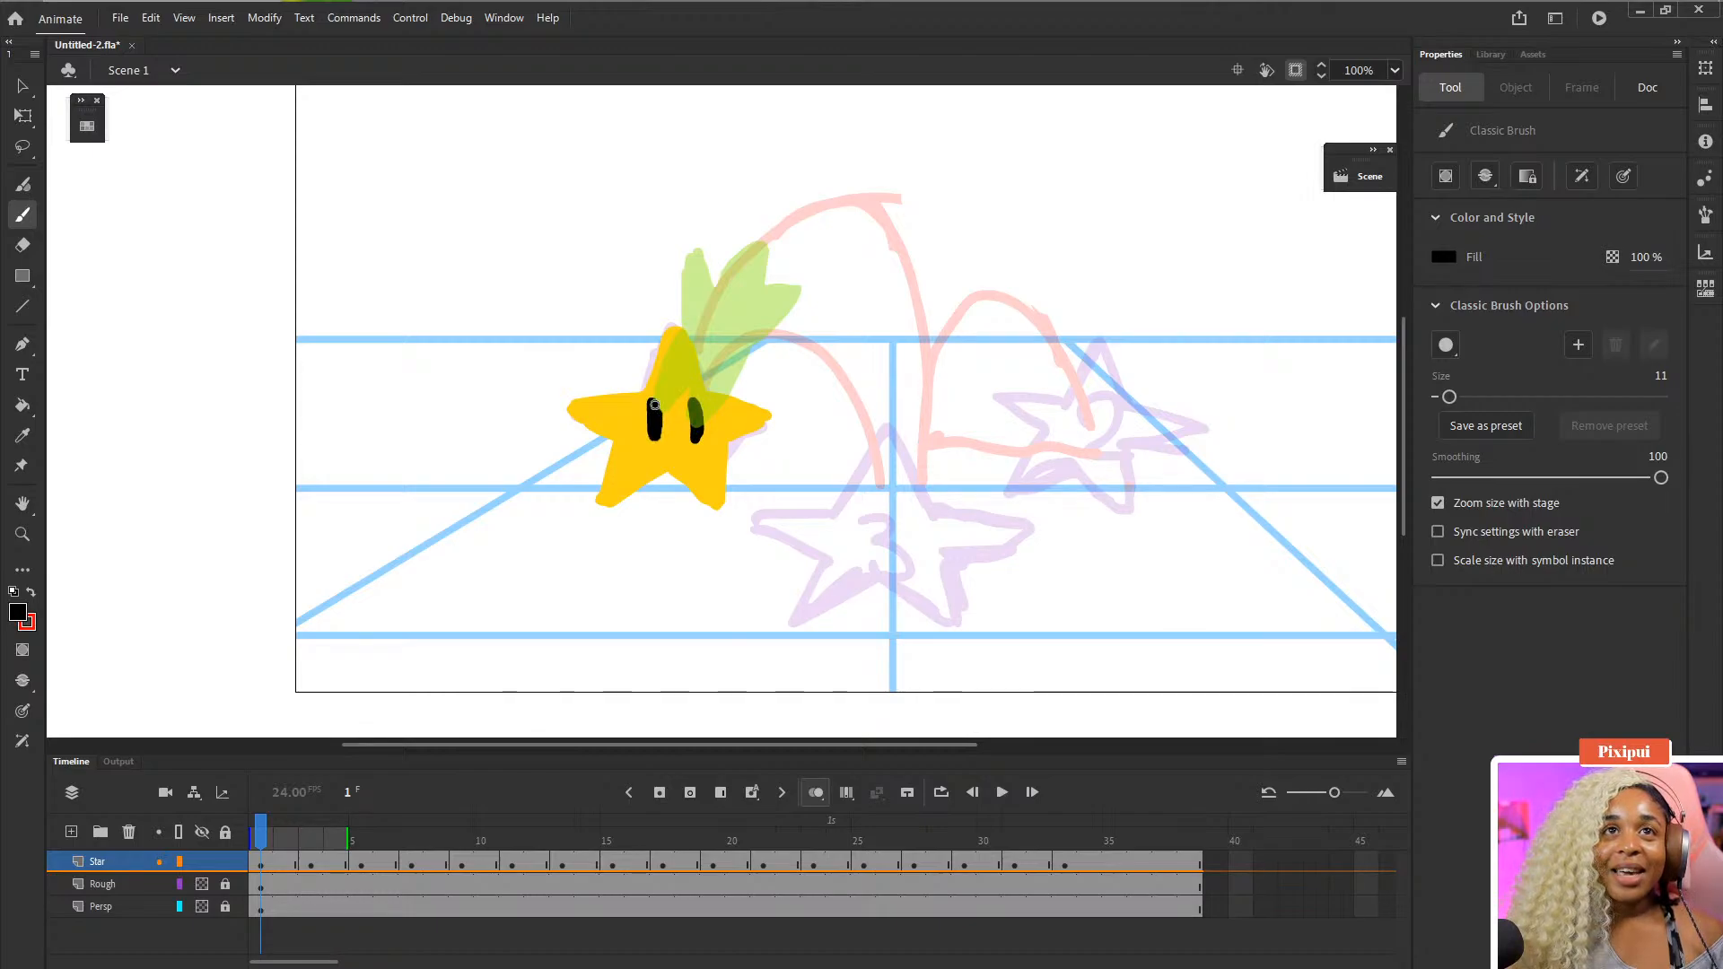
- Draw the eyes on the stretched star on frame 3
key("period")
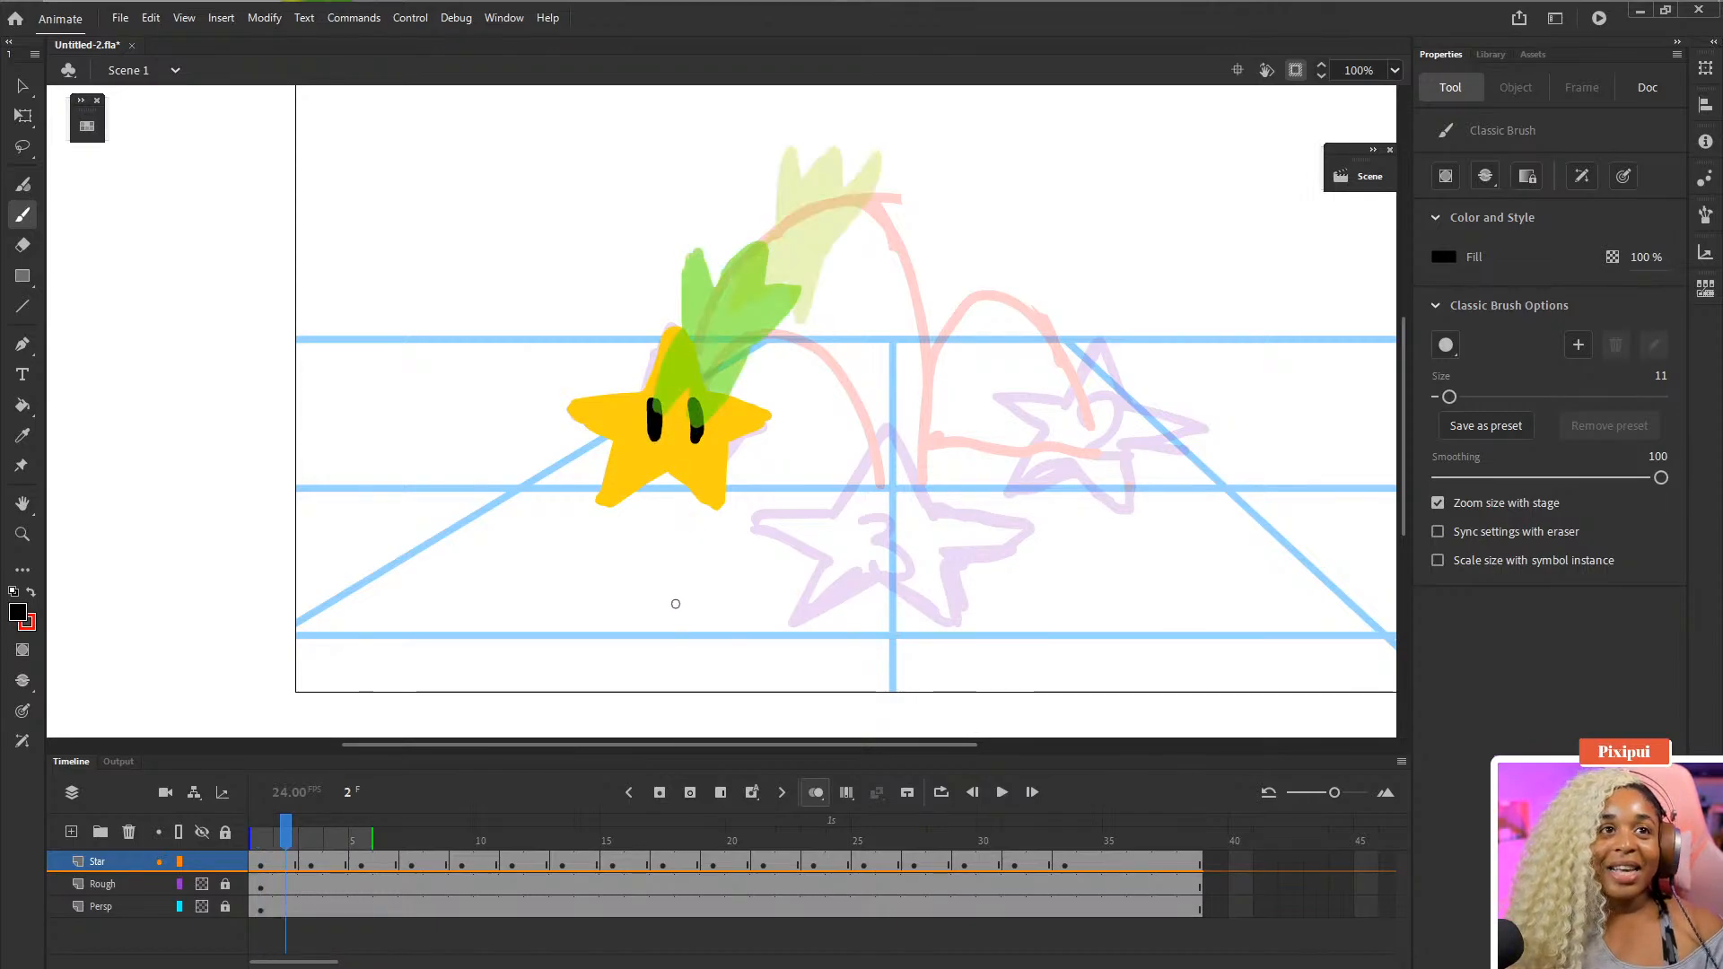
key("period")
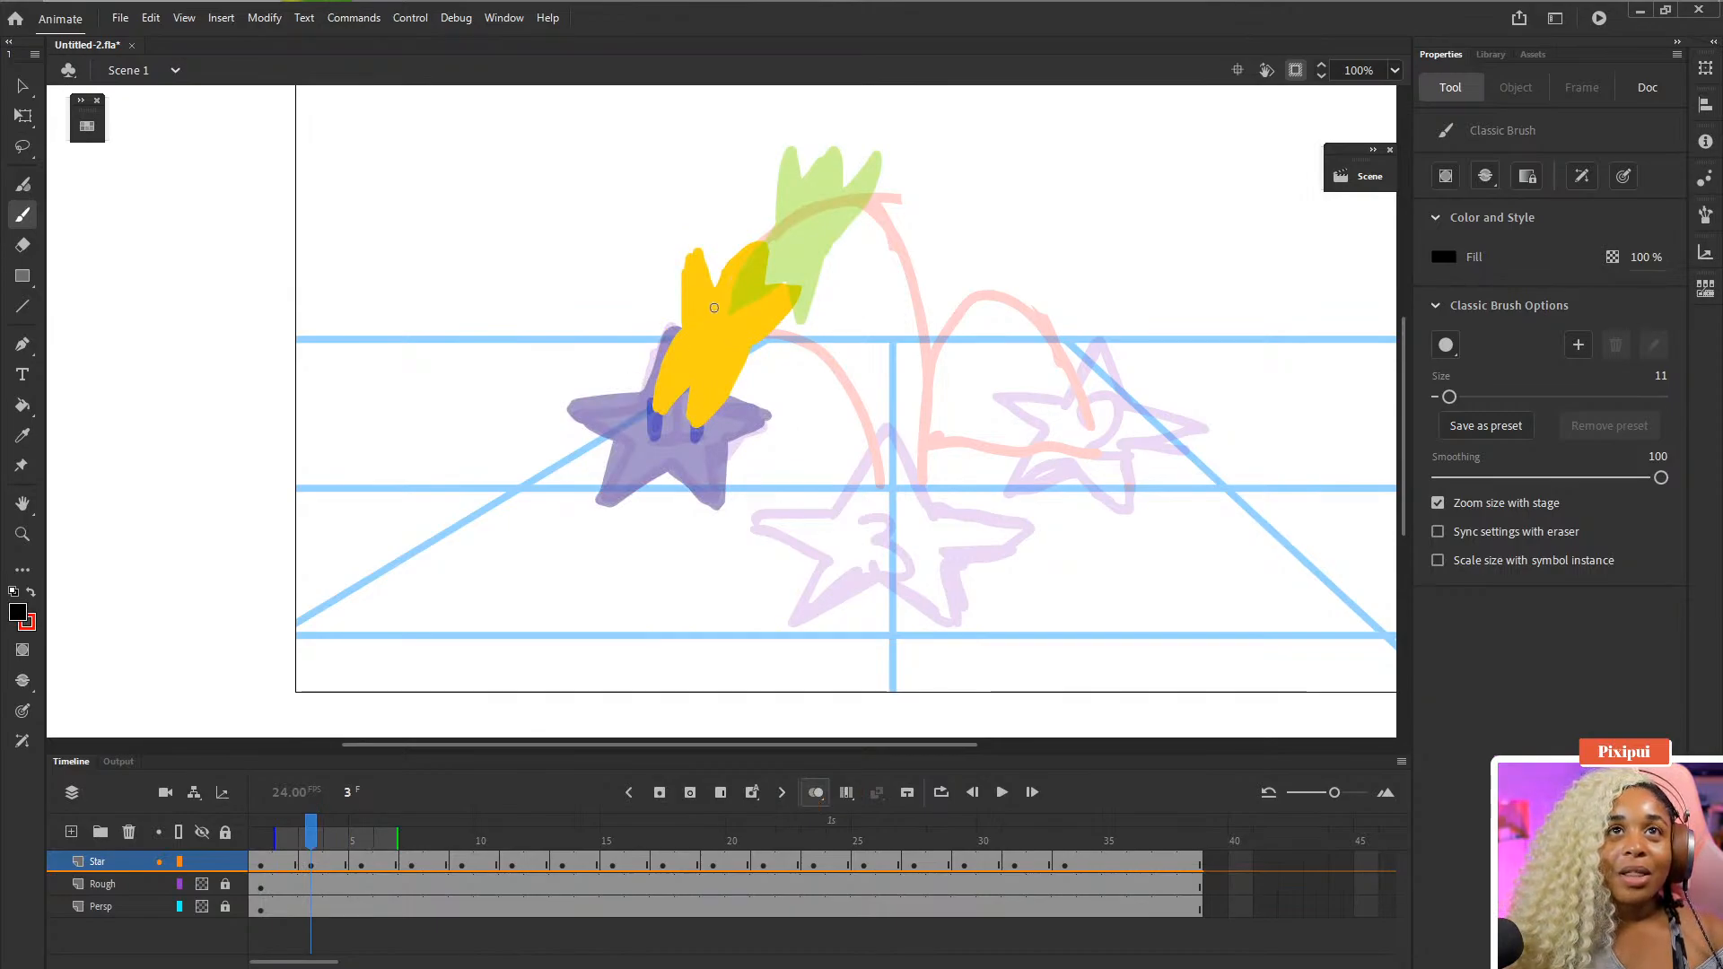
mouse_move(720, 307)
left_mouse_down()
mouse_move(708, 339)
mouse_move(736, 346)
left_mouse_up()
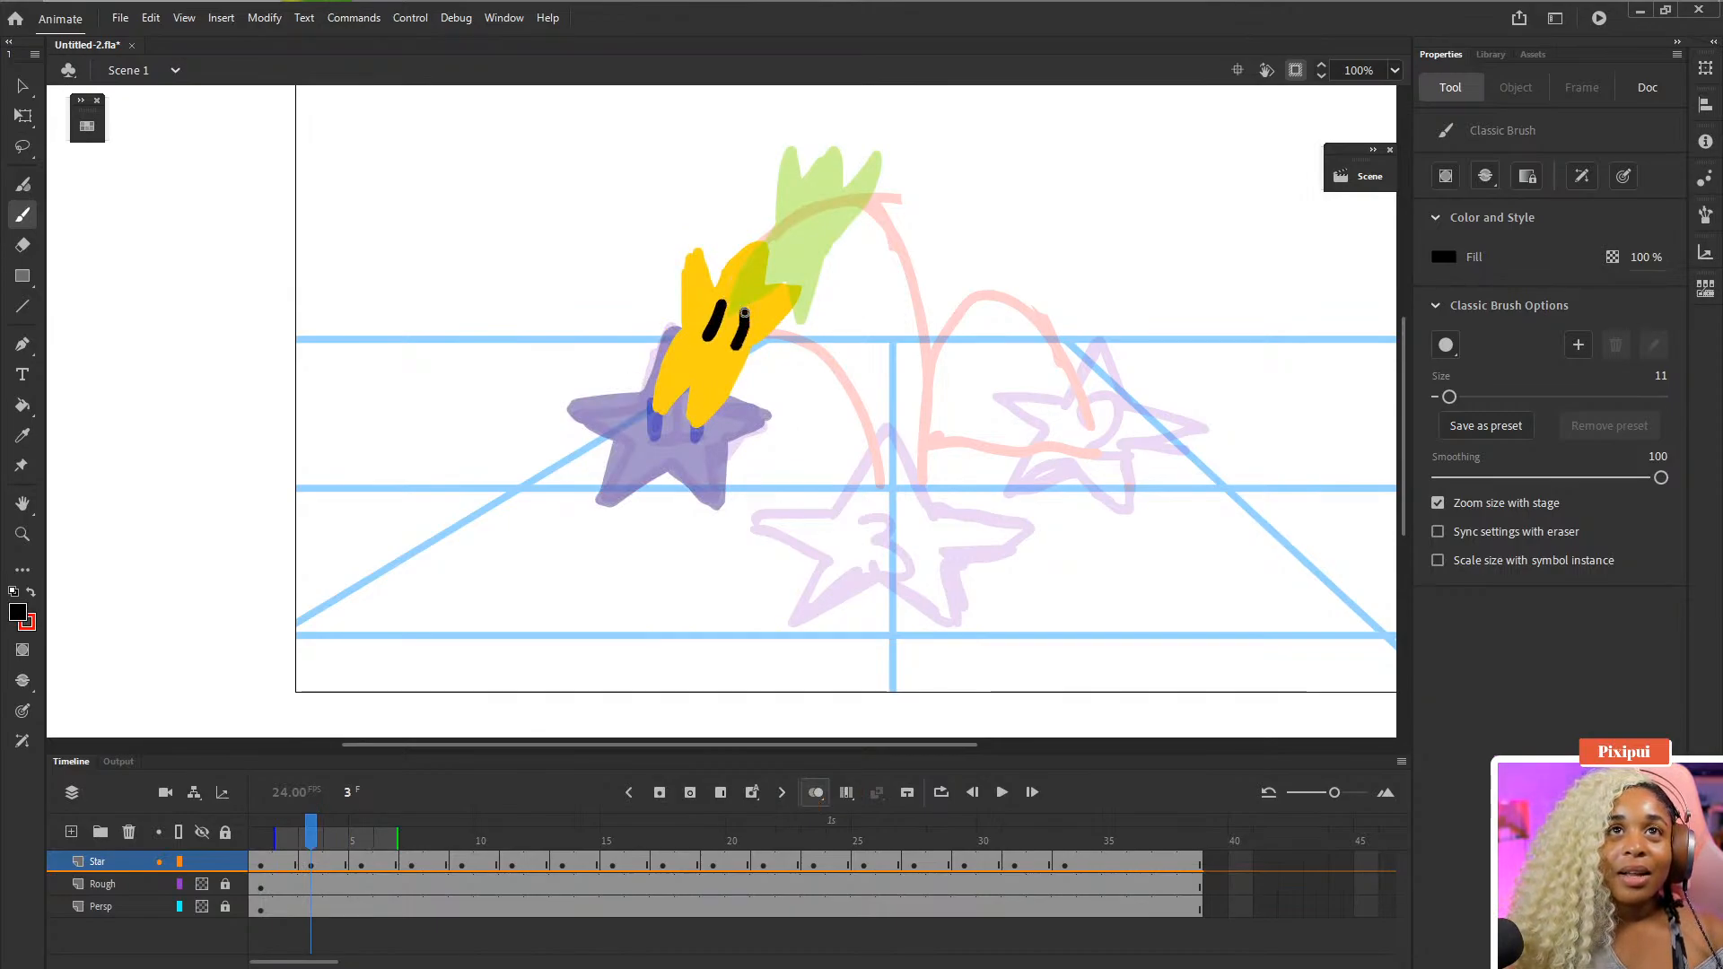
- Draw the eyes on the star on frame 5
key("period")
key("period")
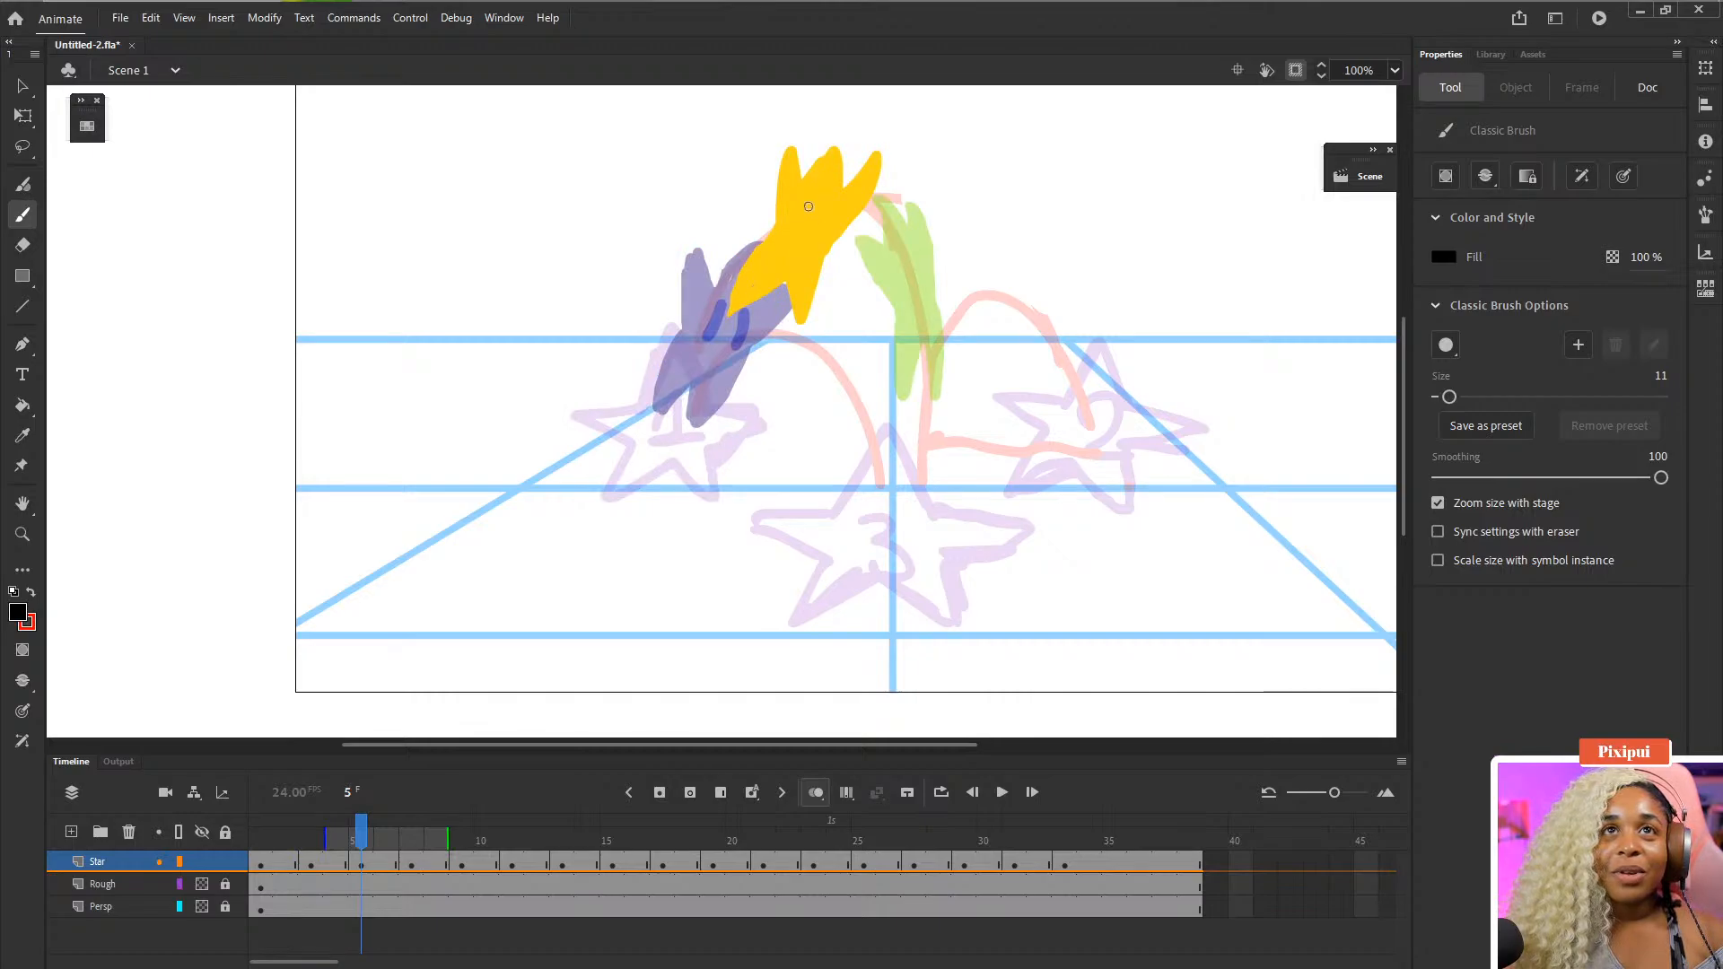
mouse_move(806, 201)
left_mouse_down()
mouse_move(796, 236)
mouse_move(902, 300)
mouse_move(921, 283)
left_mouse_up()
- Draw two eyes on the elongated star on frame 9, redoing the second stroke
key("period")
key("period")
key("period")
key("period")
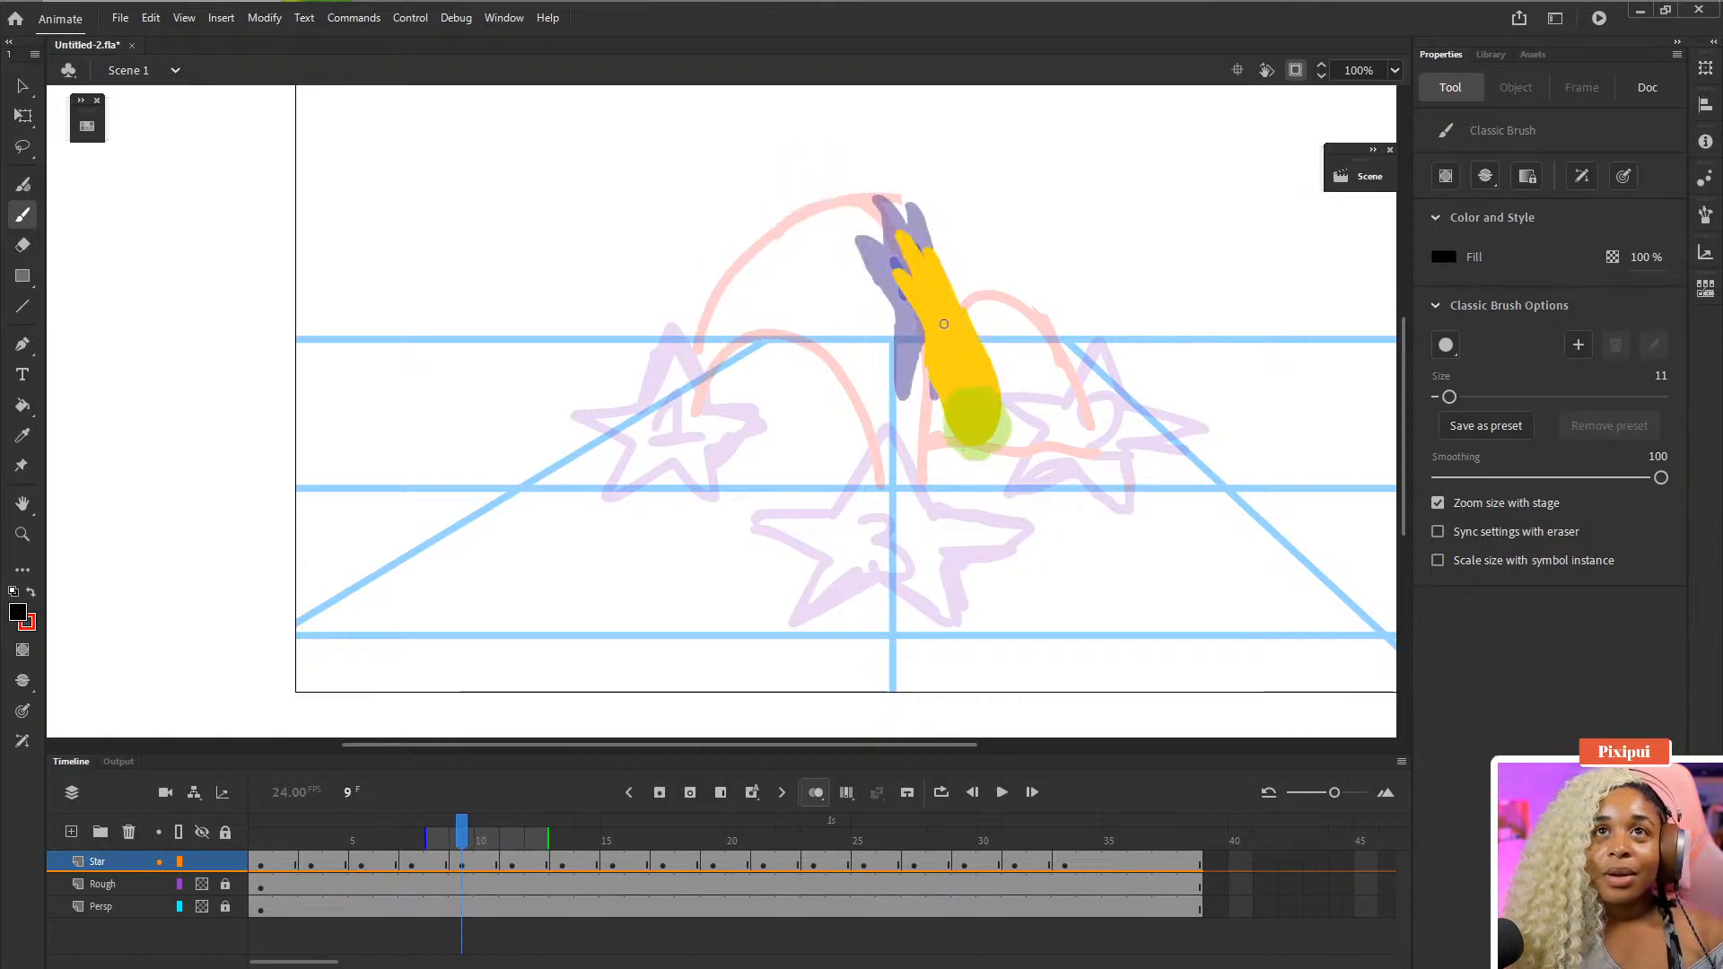
left_click_drag(966, 429, 936, 339)
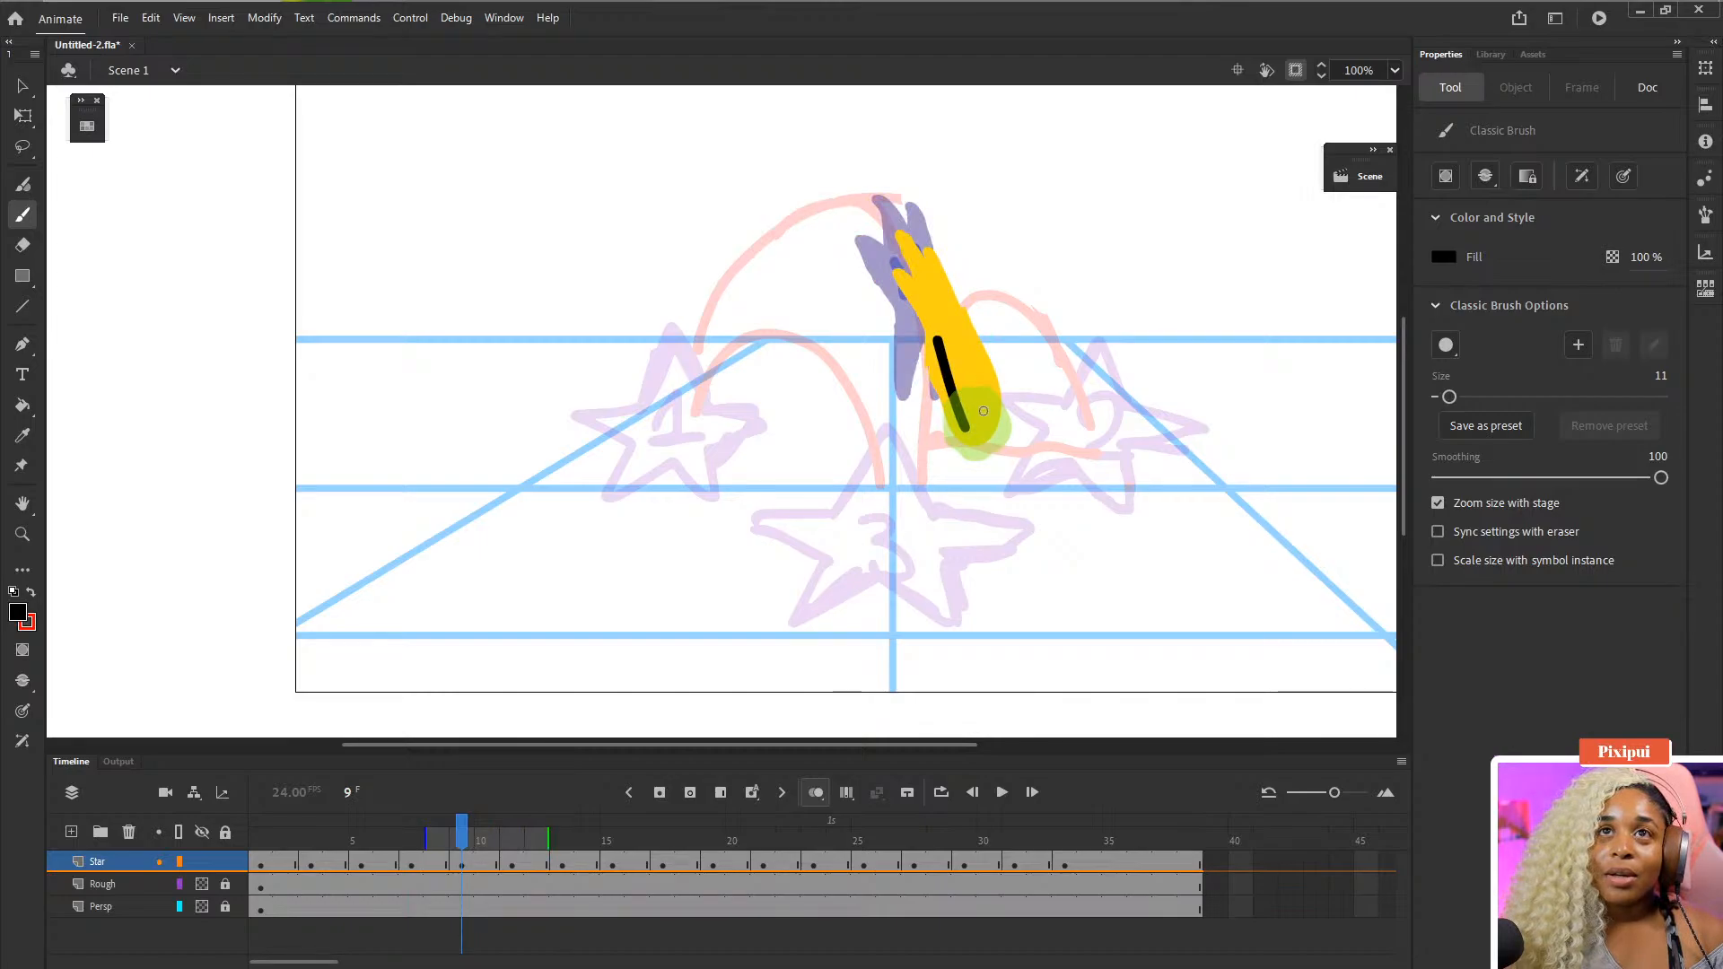
left_click_drag(983, 411, 958, 321)
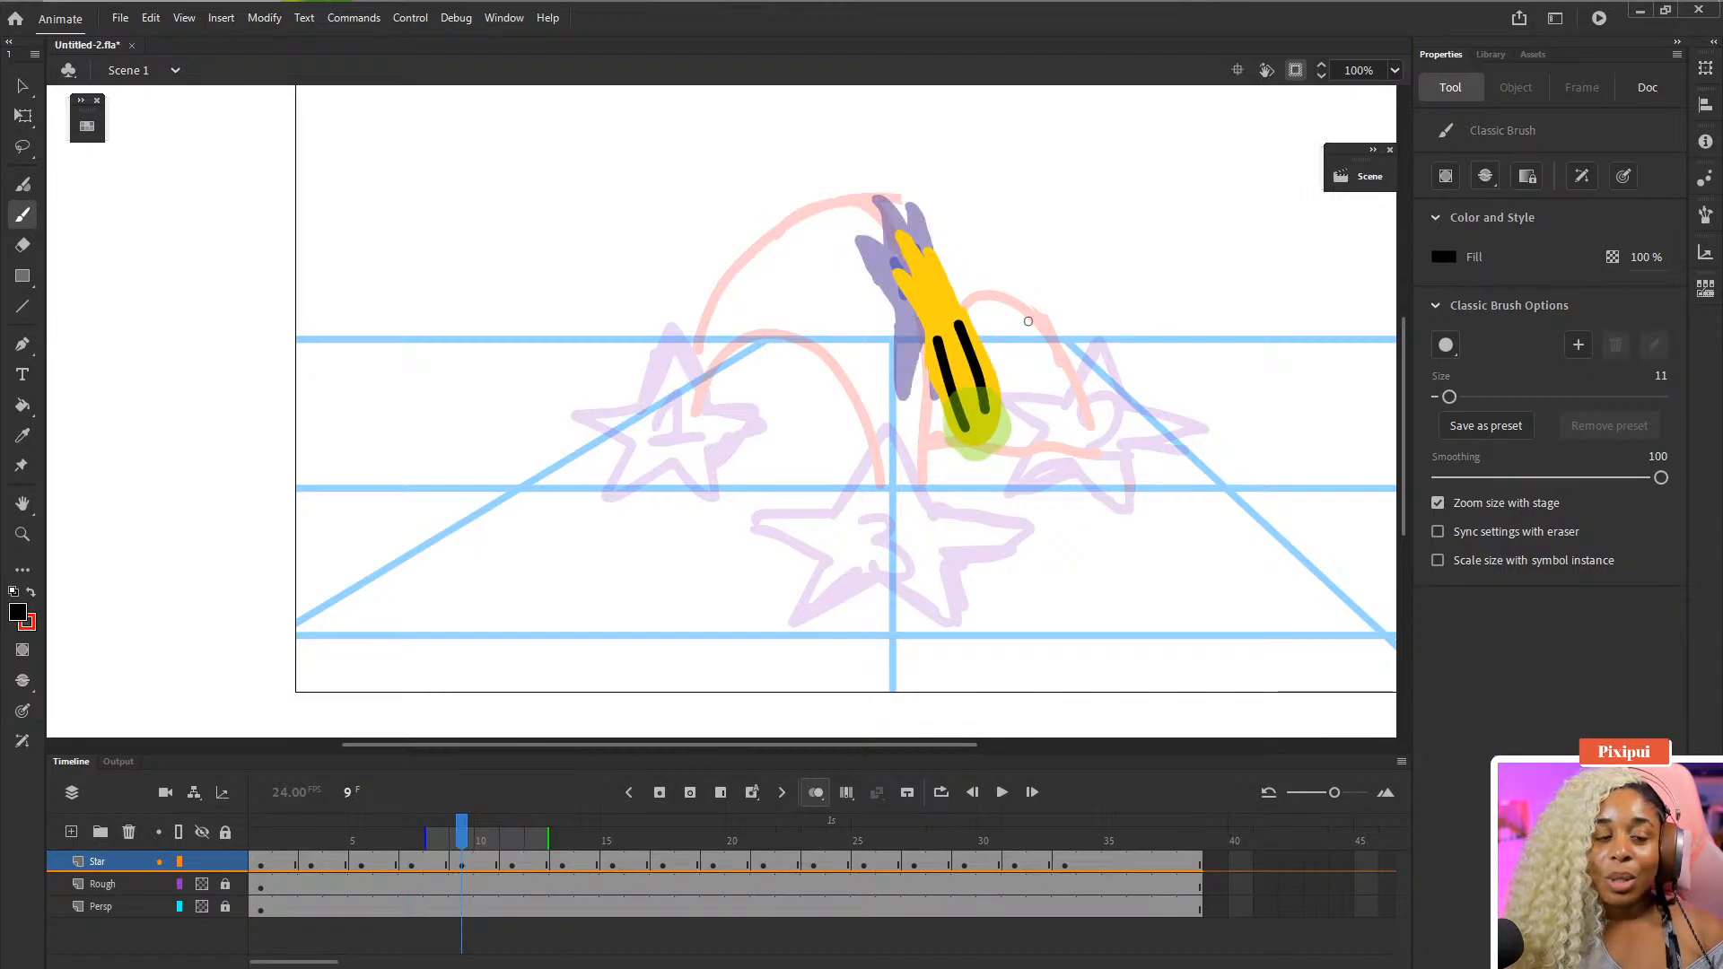
key("ctrl+z")
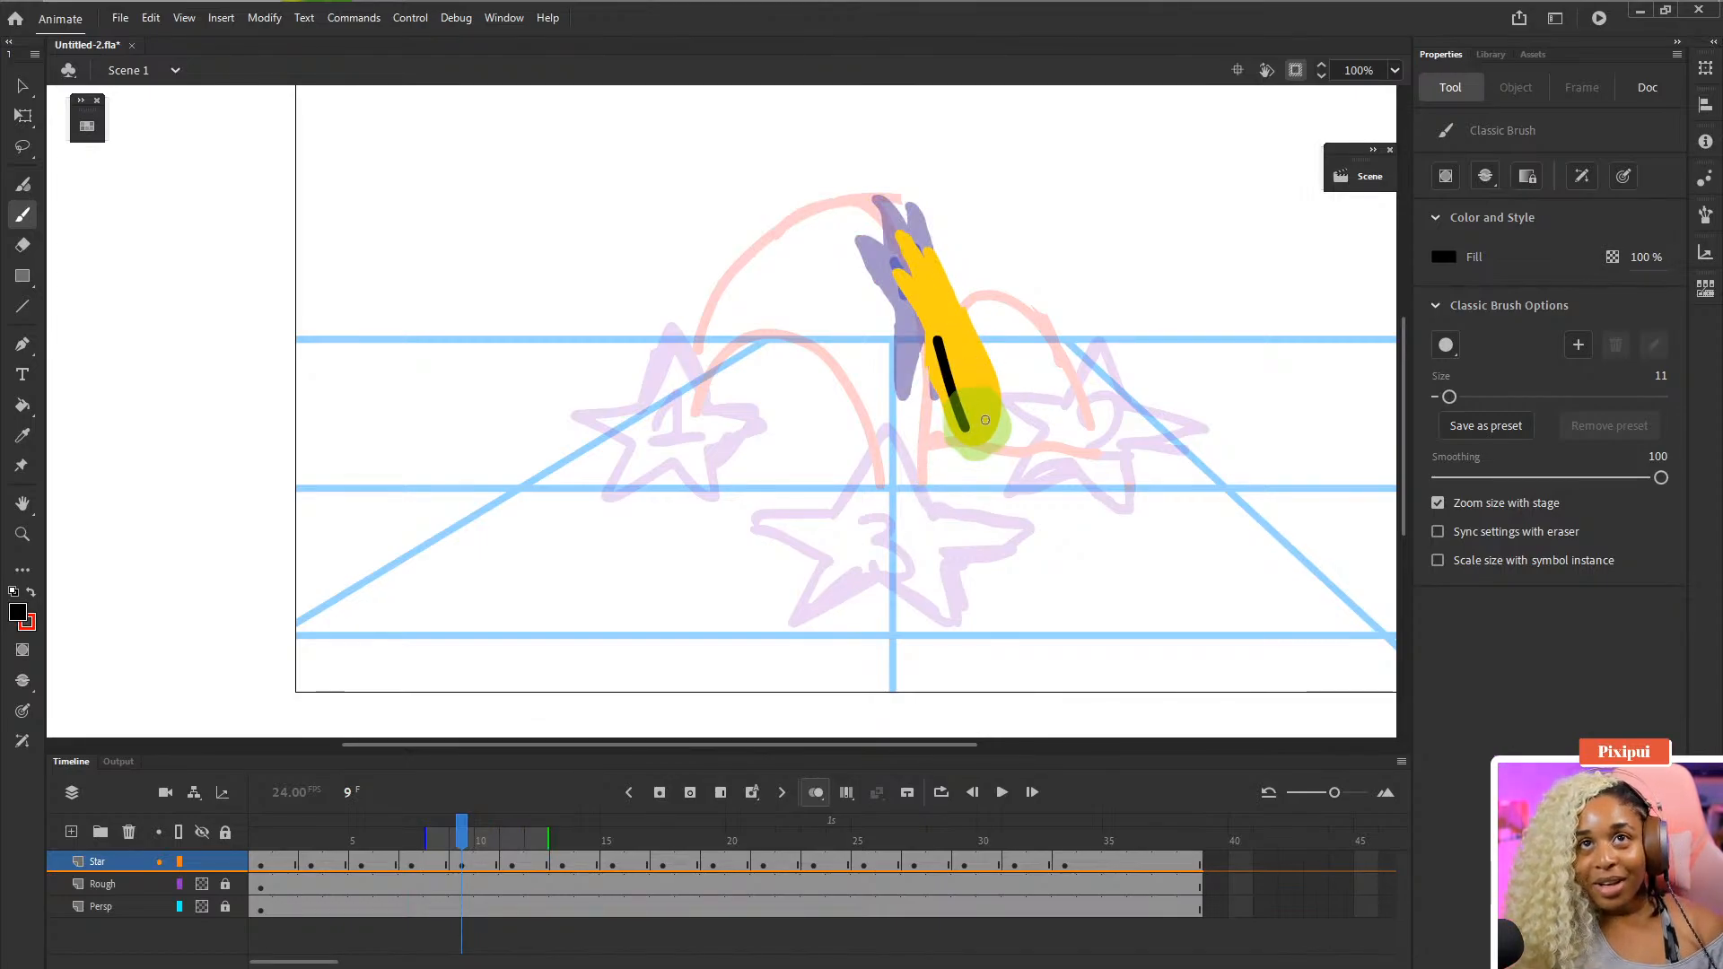
left_click_drag(985, 420, 964, 348)
- Draw the eyes on the squashed star on frame 11
key(".")
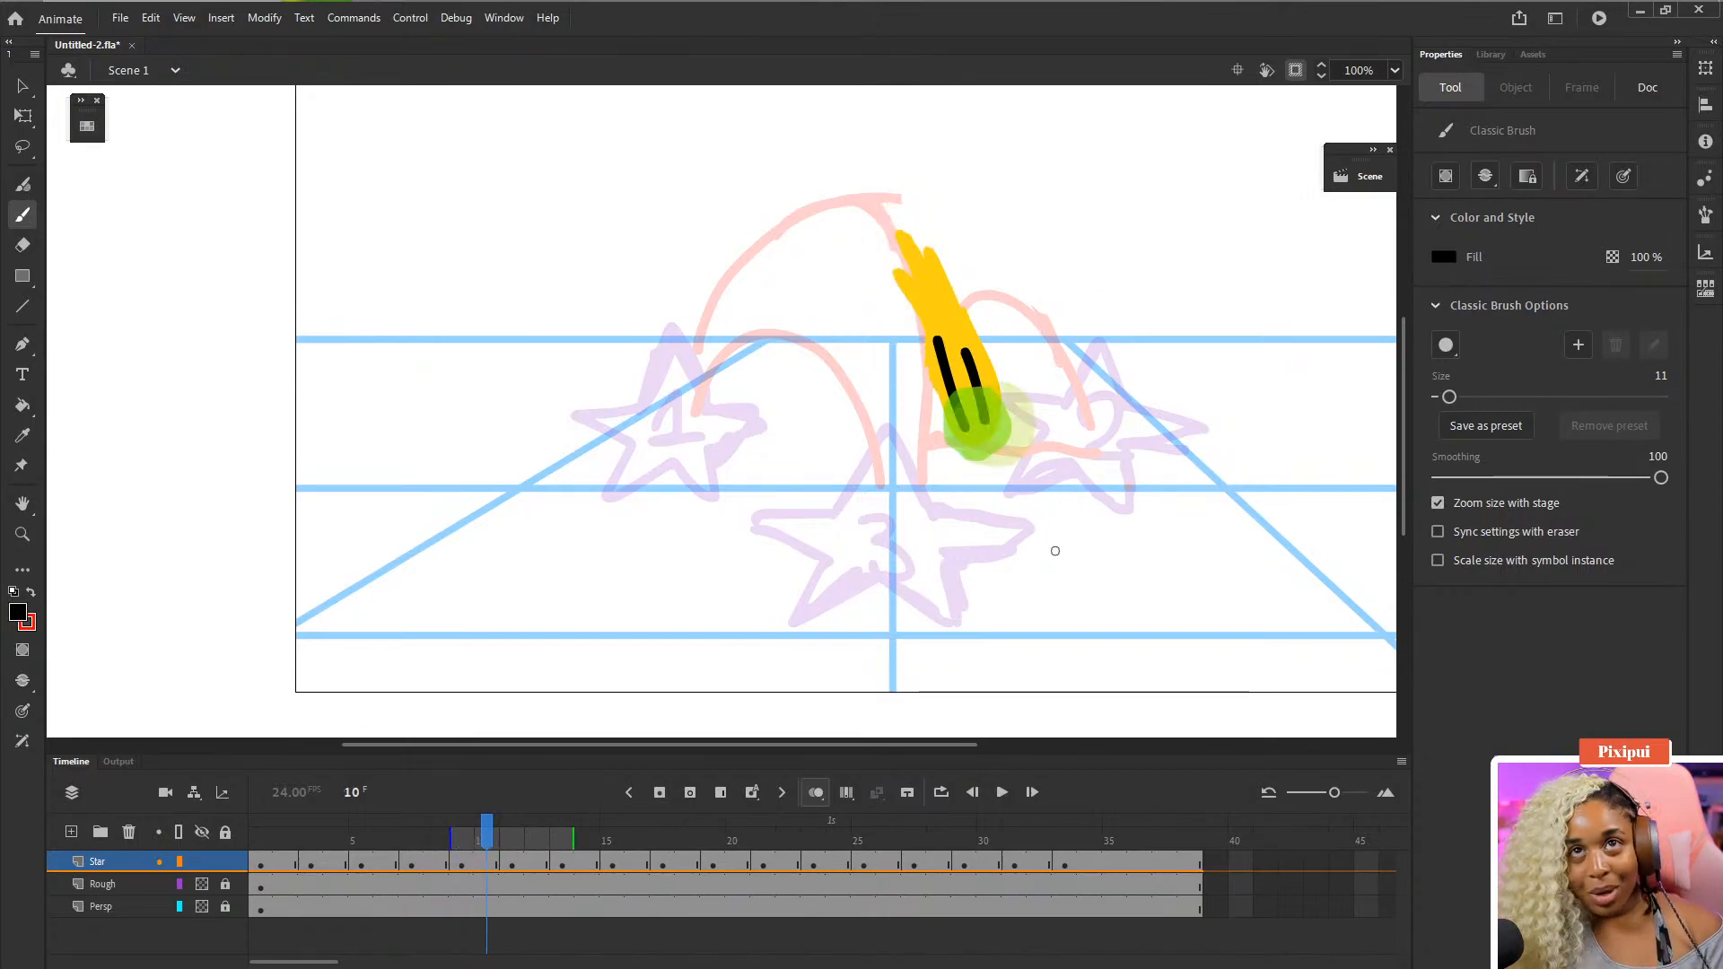
key(".")
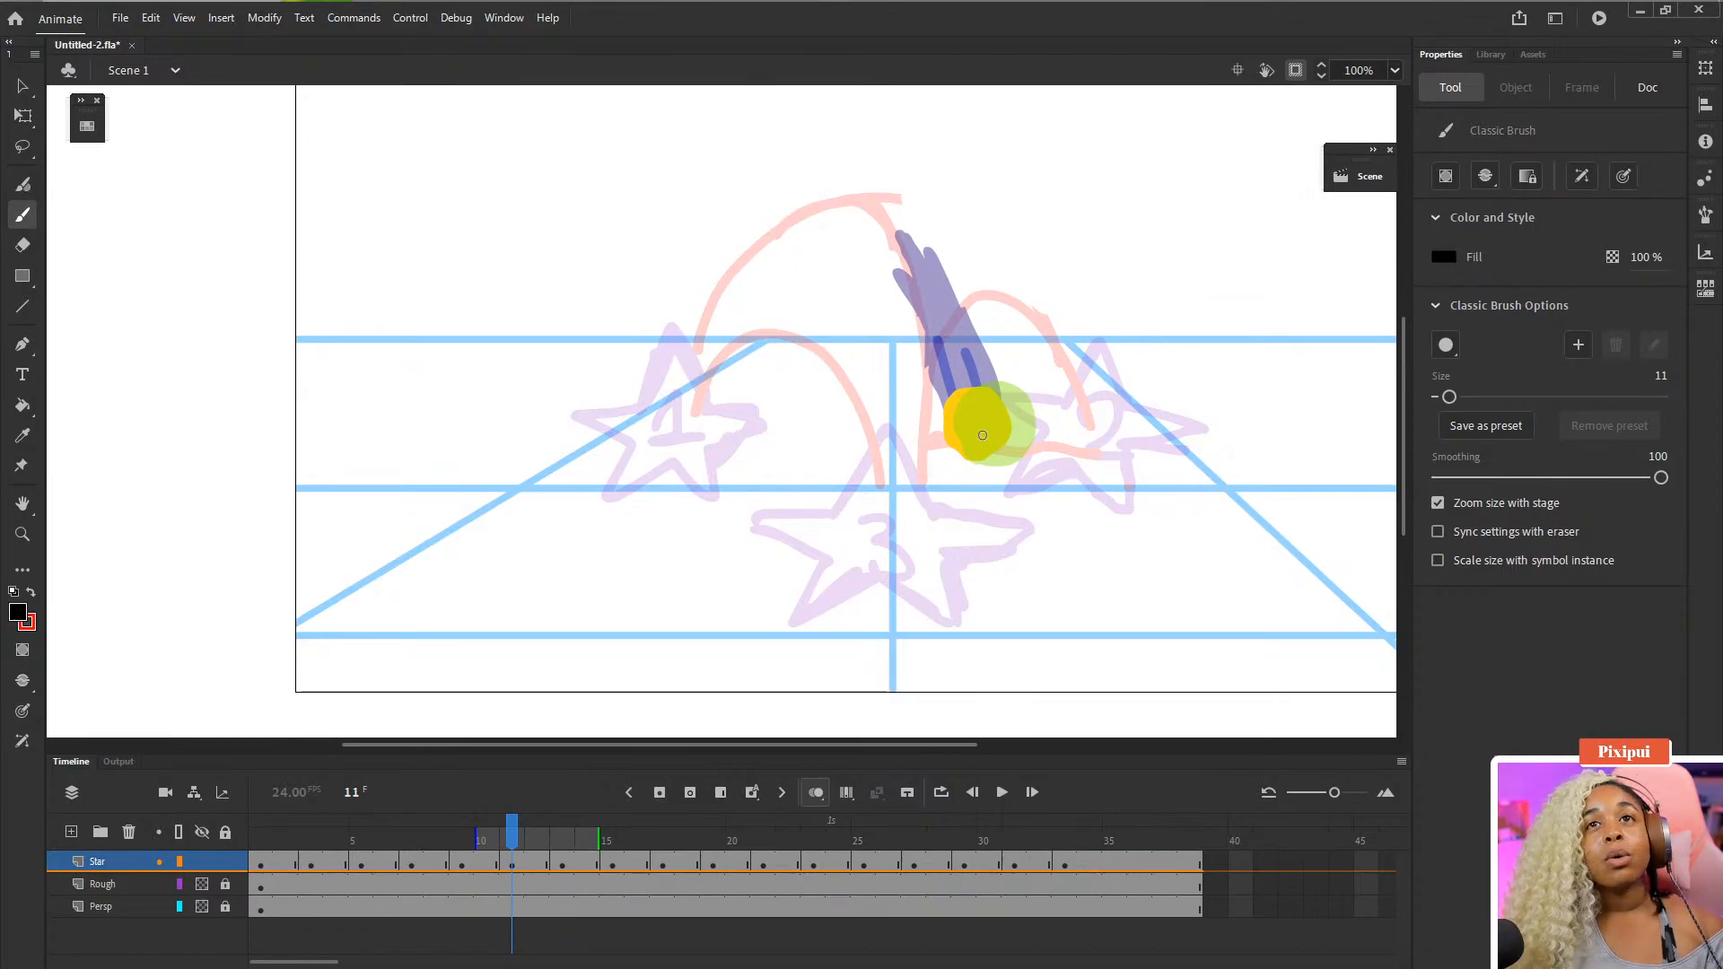
left_click_drag(984, 432, 971, 456)
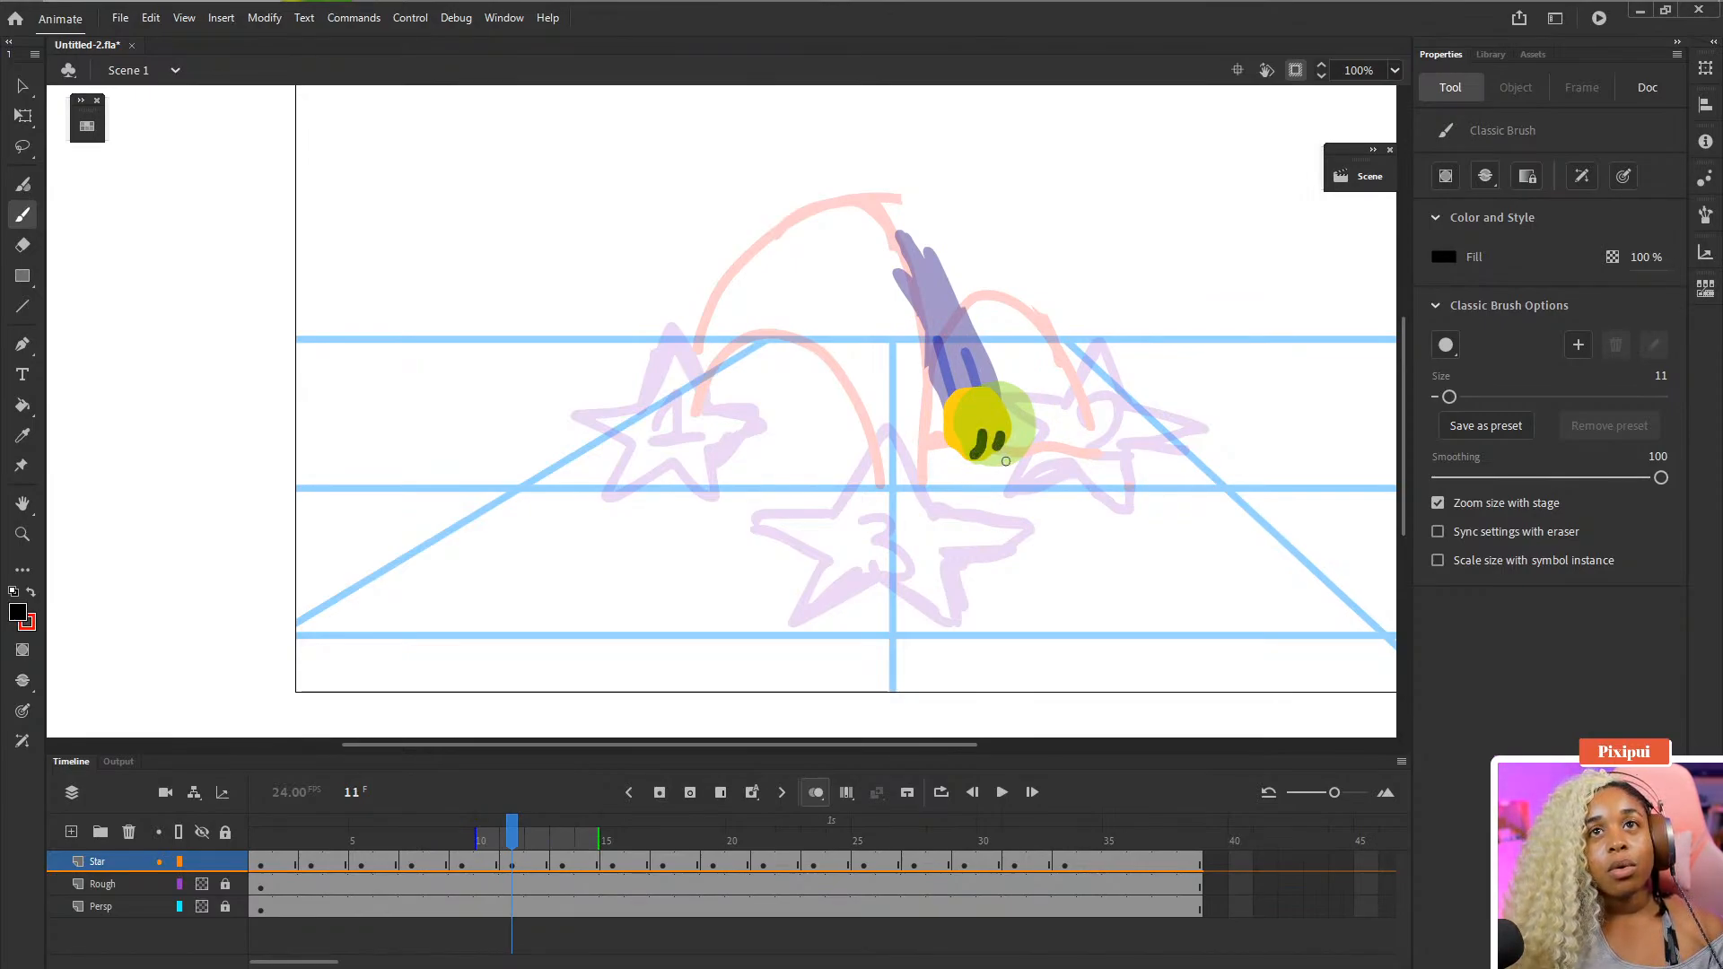
- Try drawing an eye on the squashed star on frame 13
key(".")
key(".")
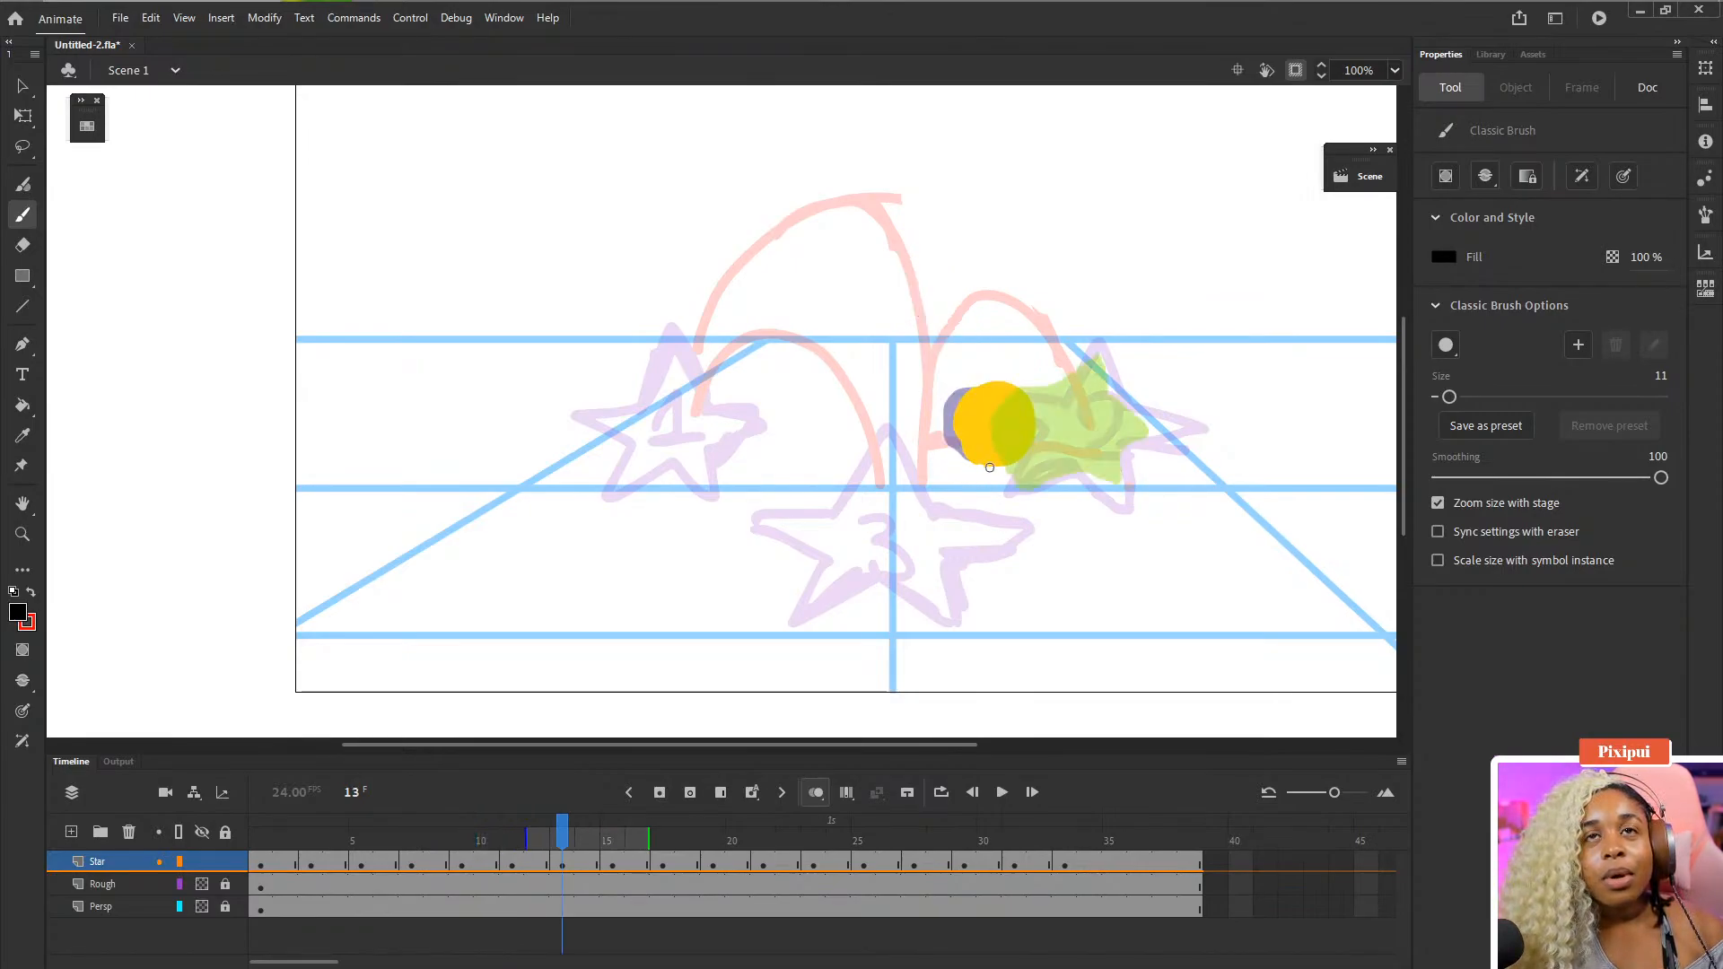
key("comma")
key("comma")
key("period")
key("period")
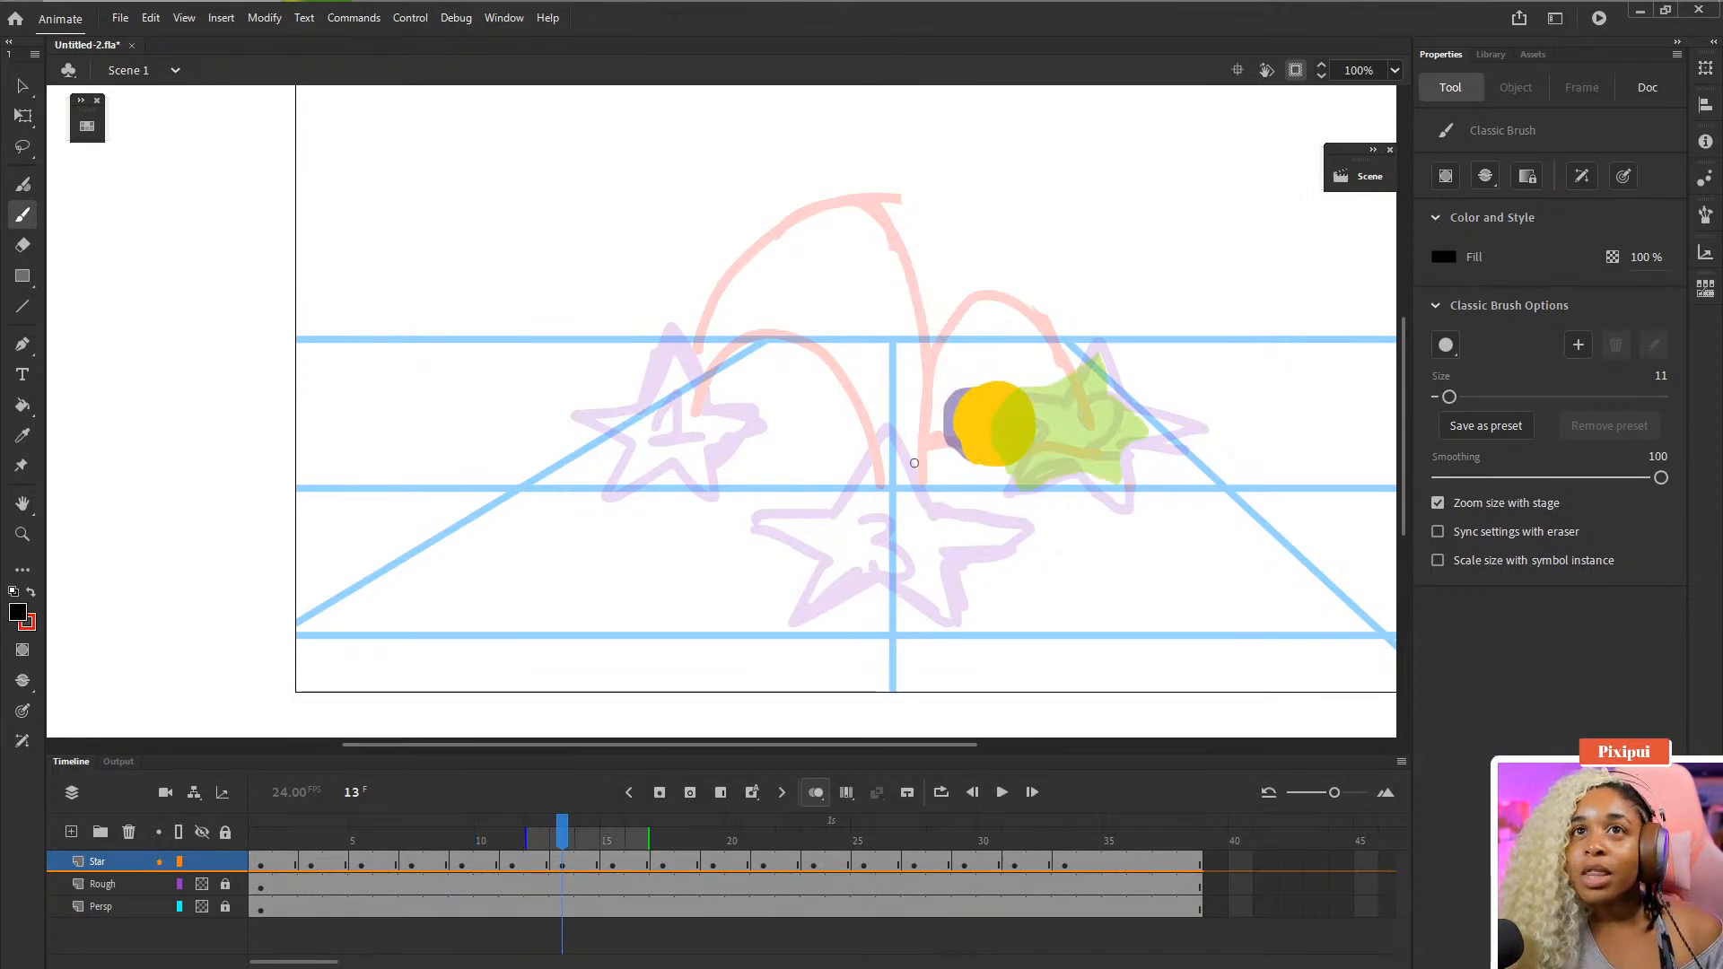
left_click_drag(985, 460, 998, 452)
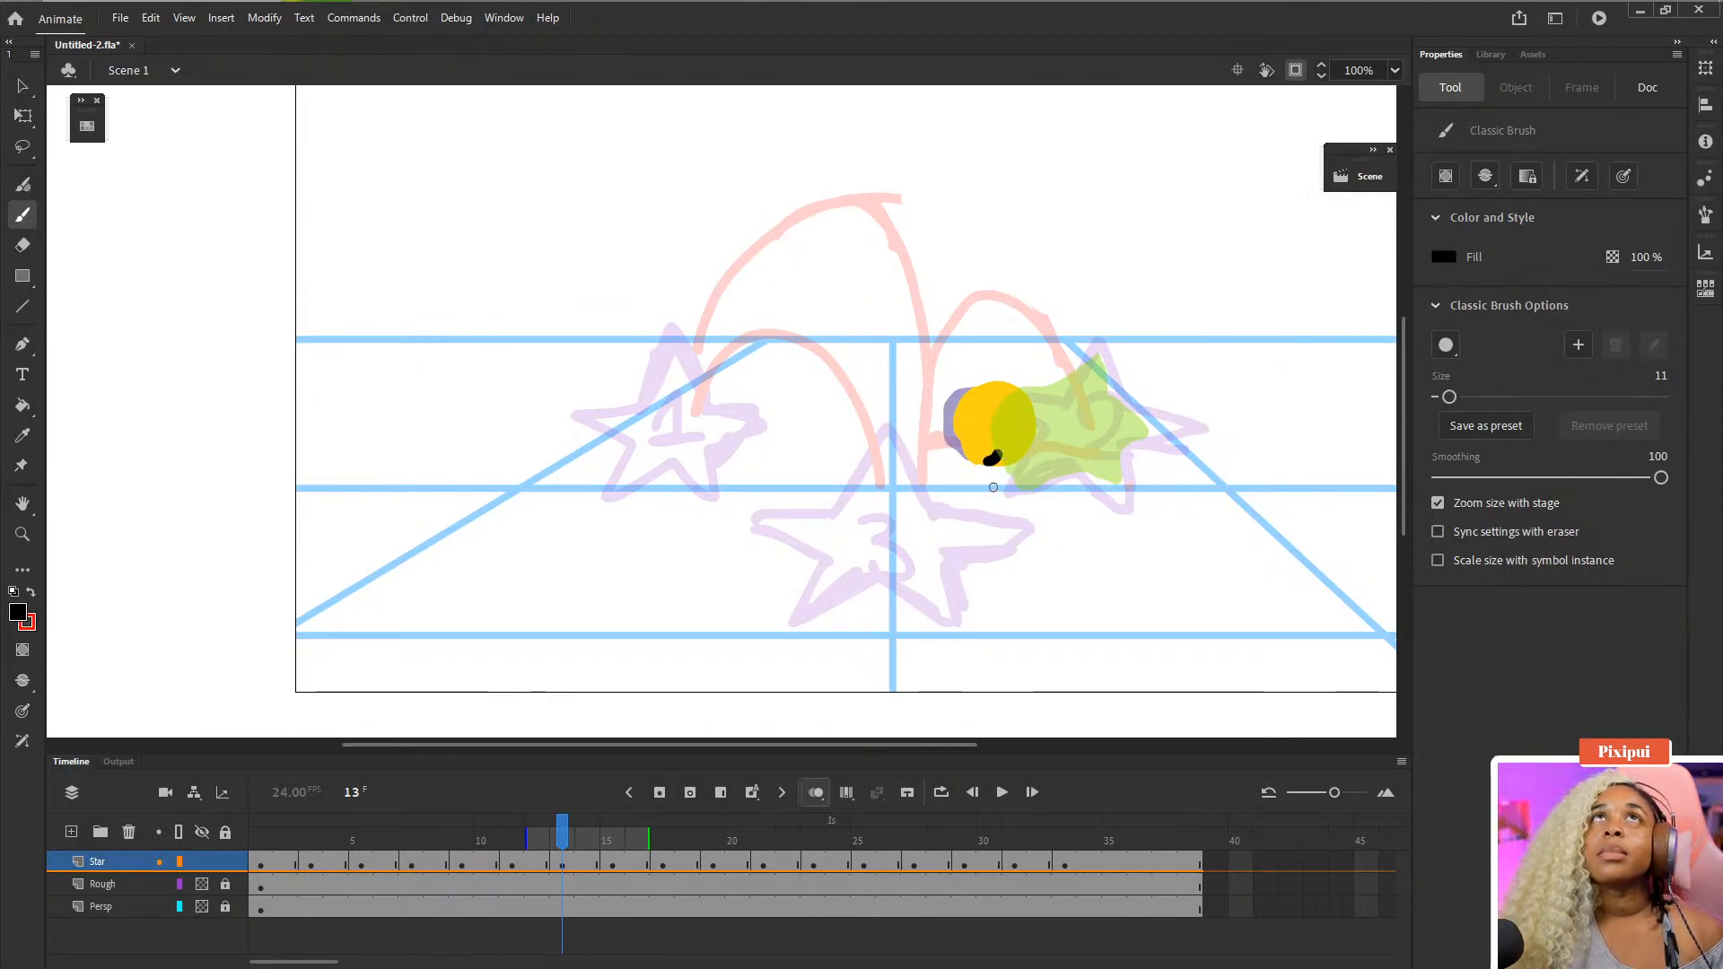
key("ctrl+z")
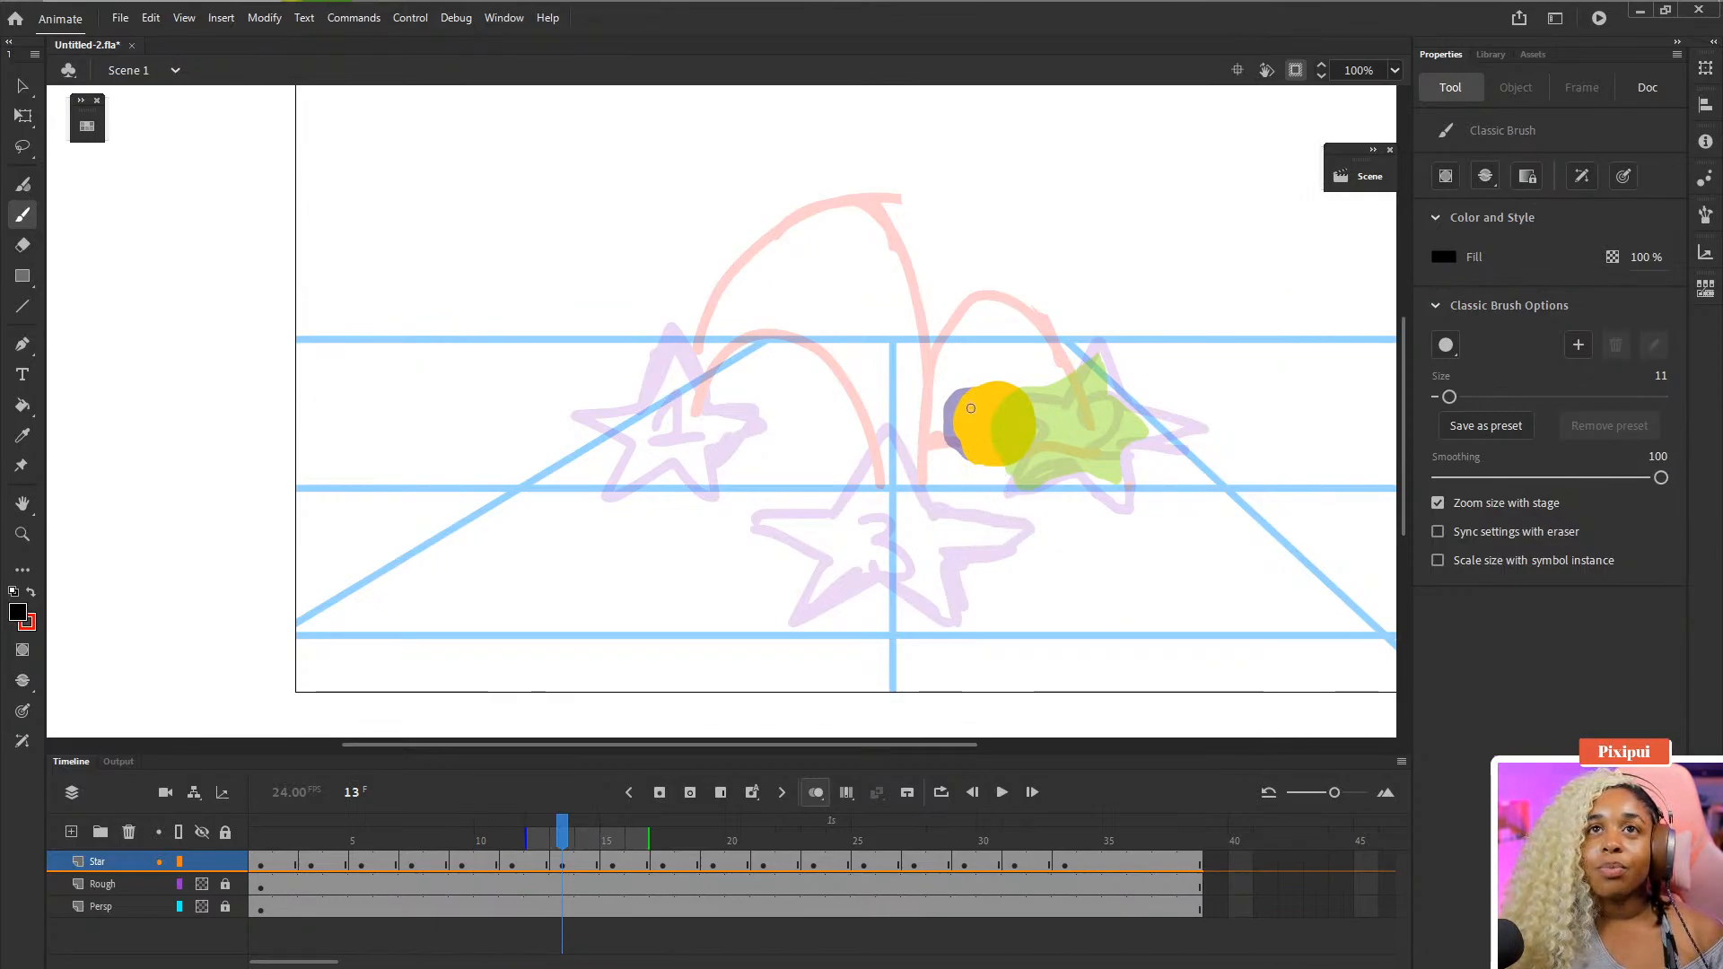
- Step between frames 11 and 13 and save the file
key("comma")
key("comma")
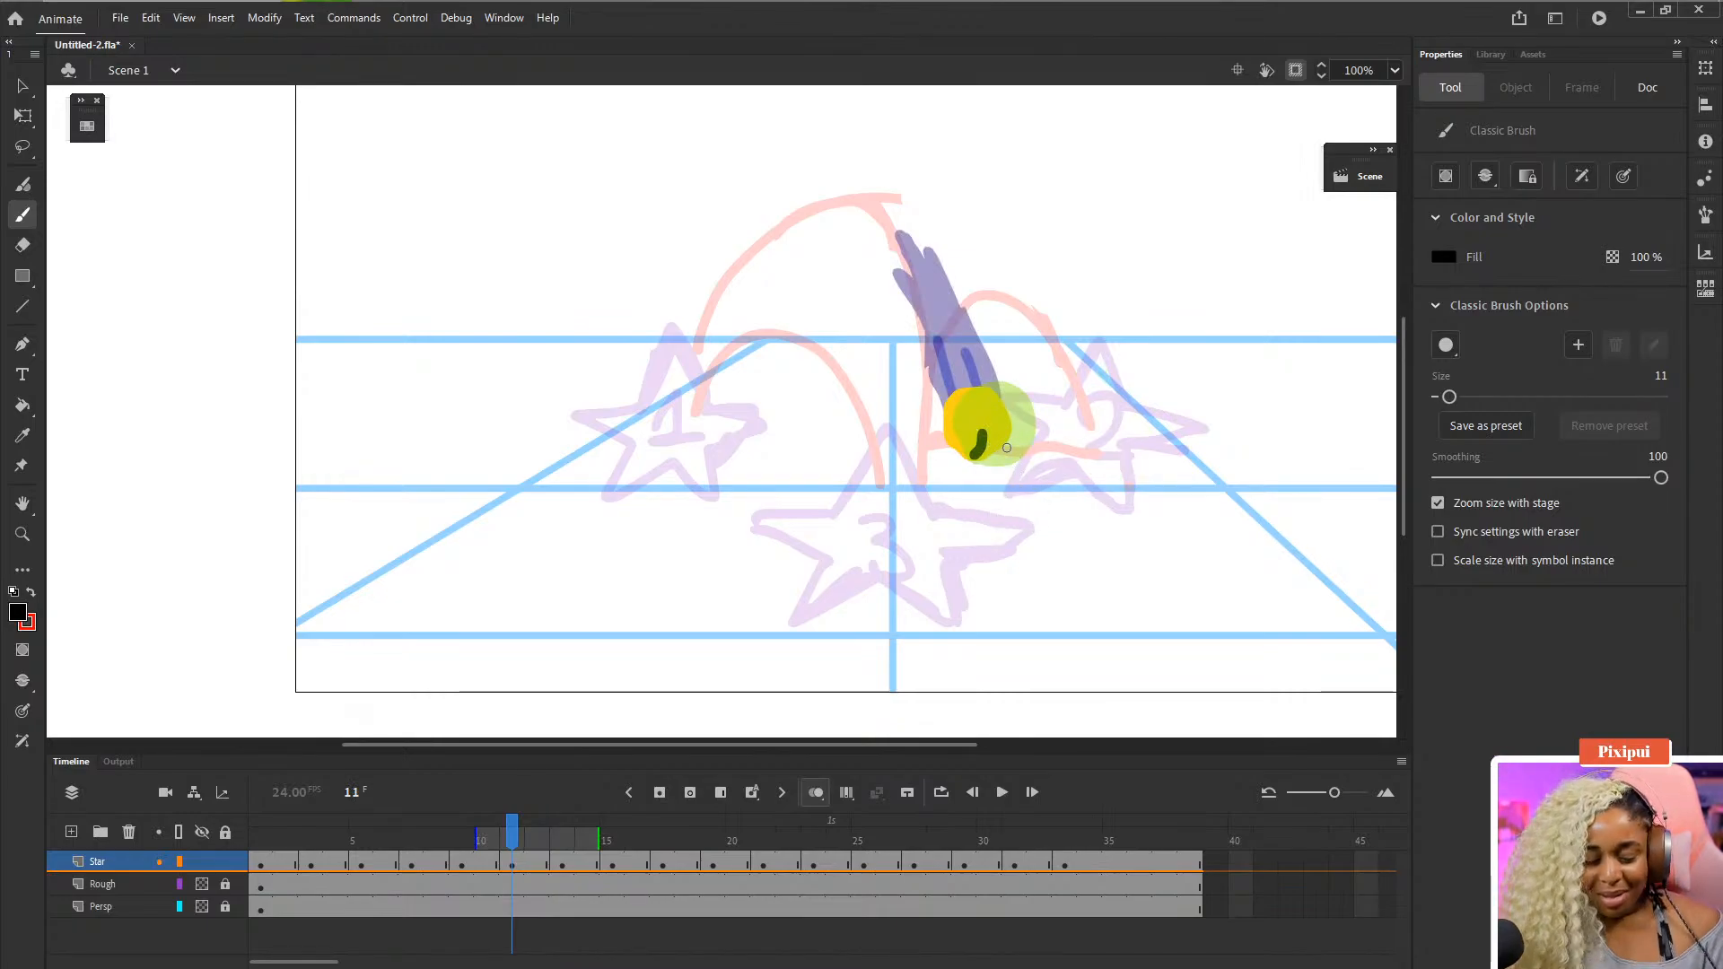
key("period")
key("period")
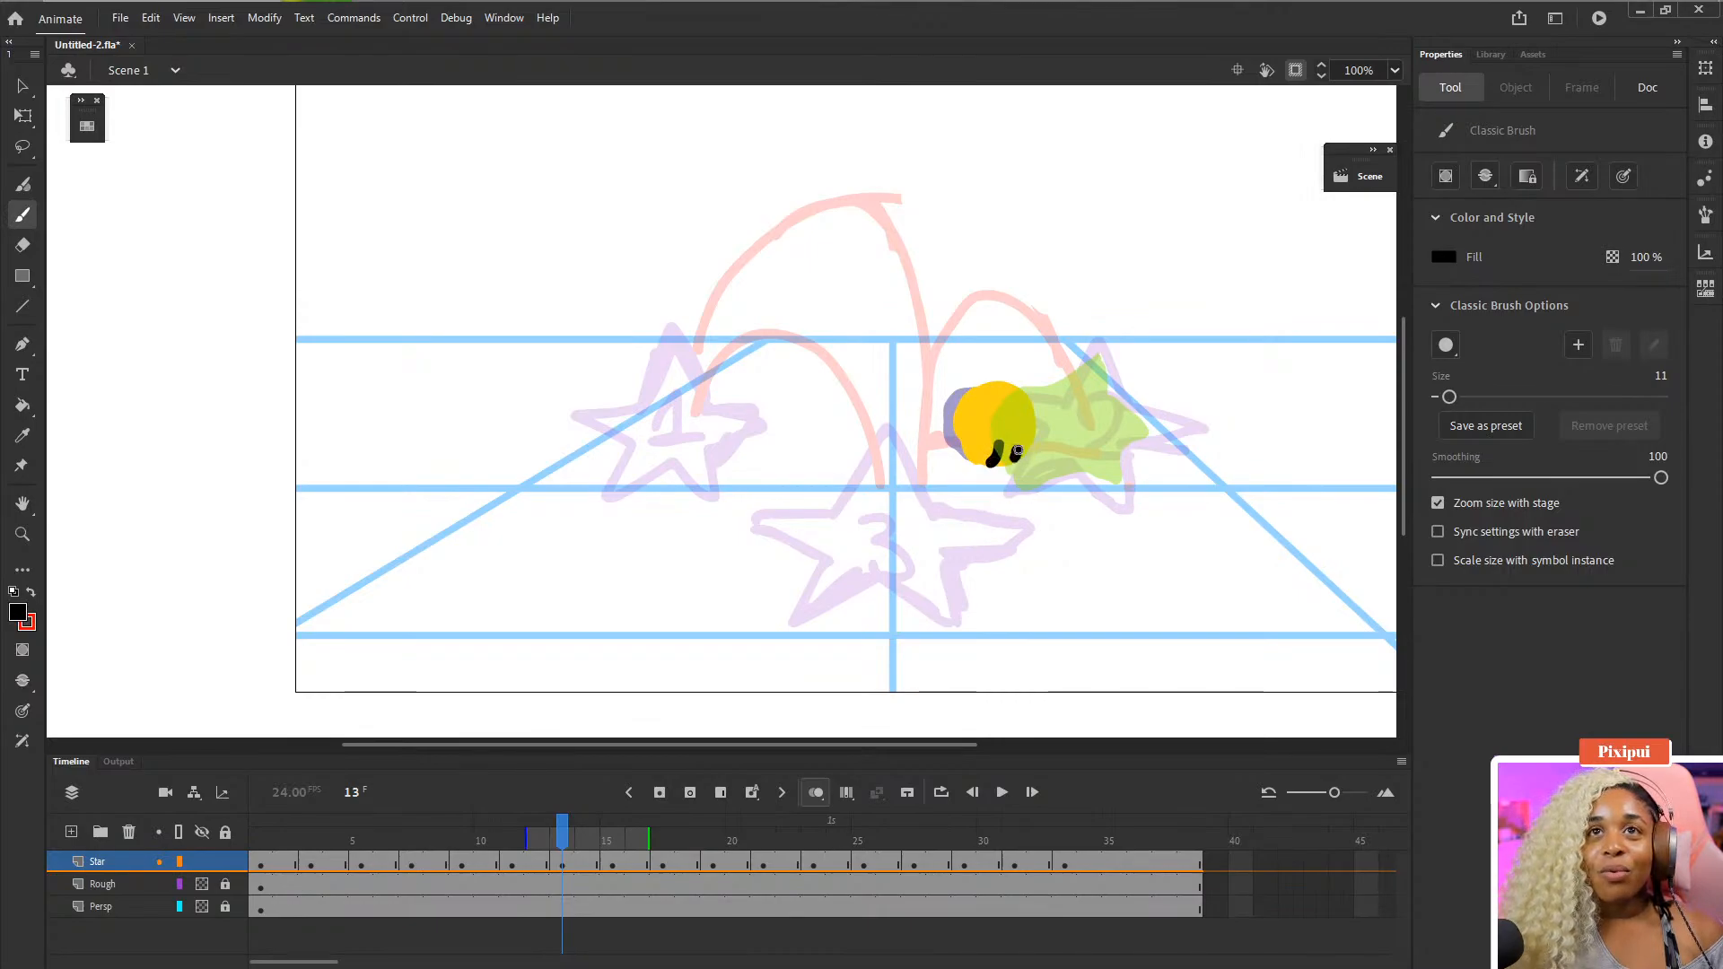
key("ctrl+s")
- Redraw the two eyes on the squashed star on frame 13
key("comma")
key("comma")
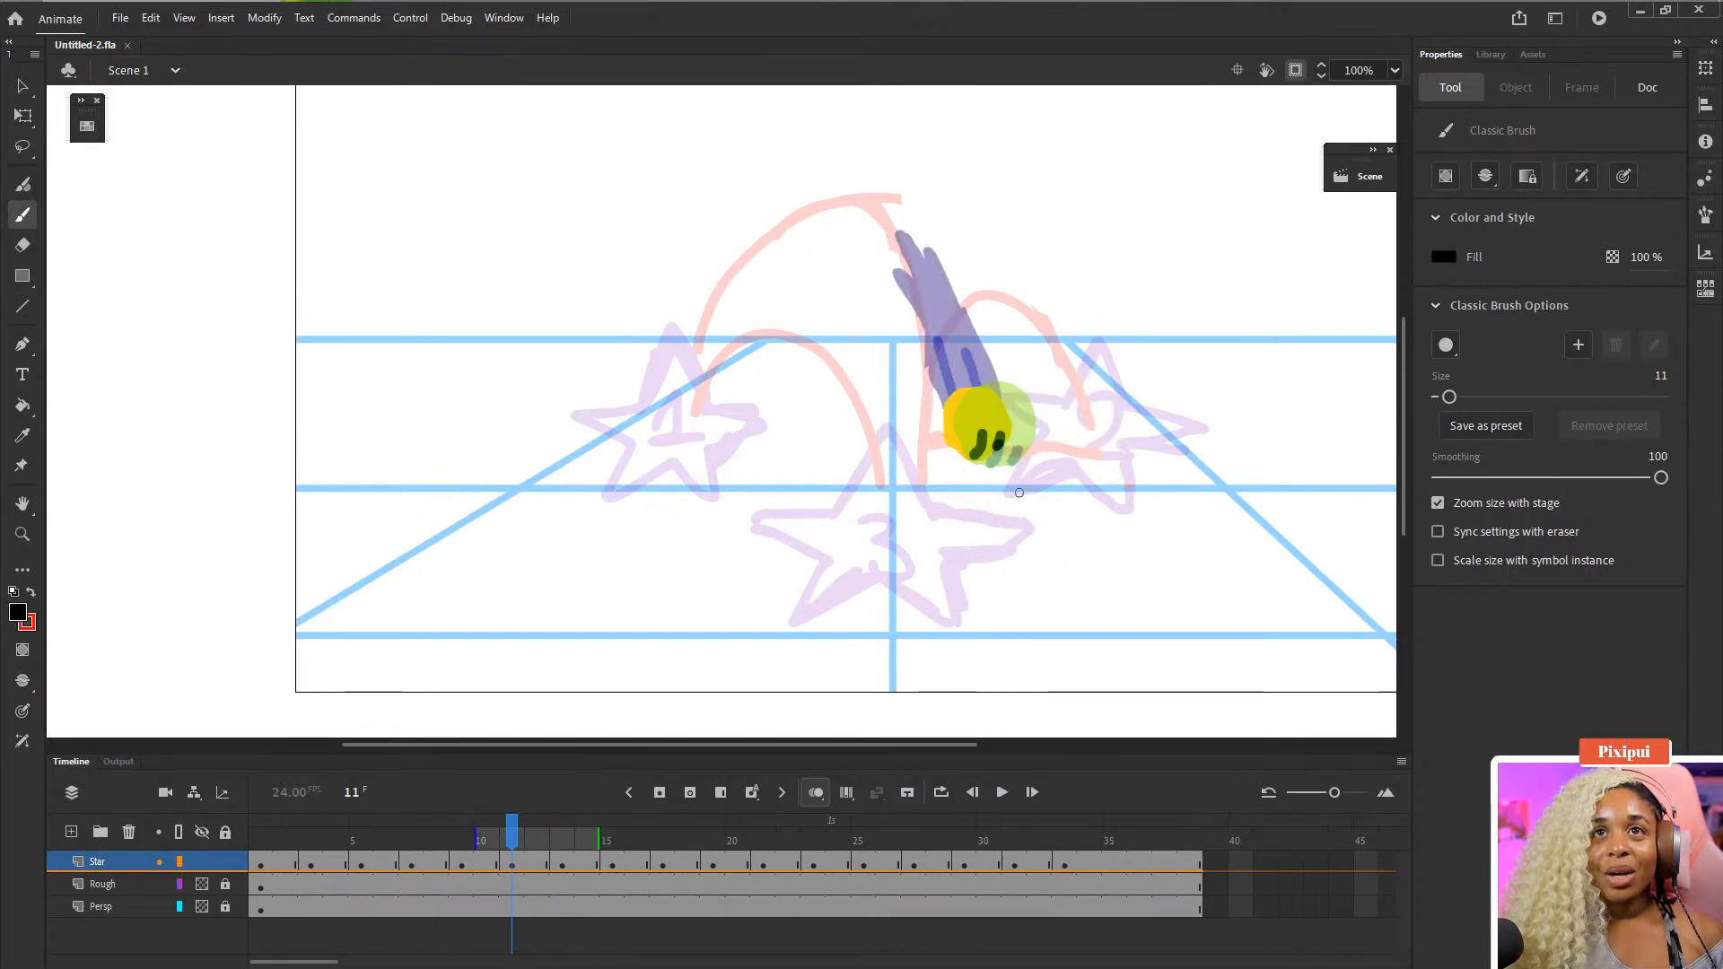
key("period")
key("period")
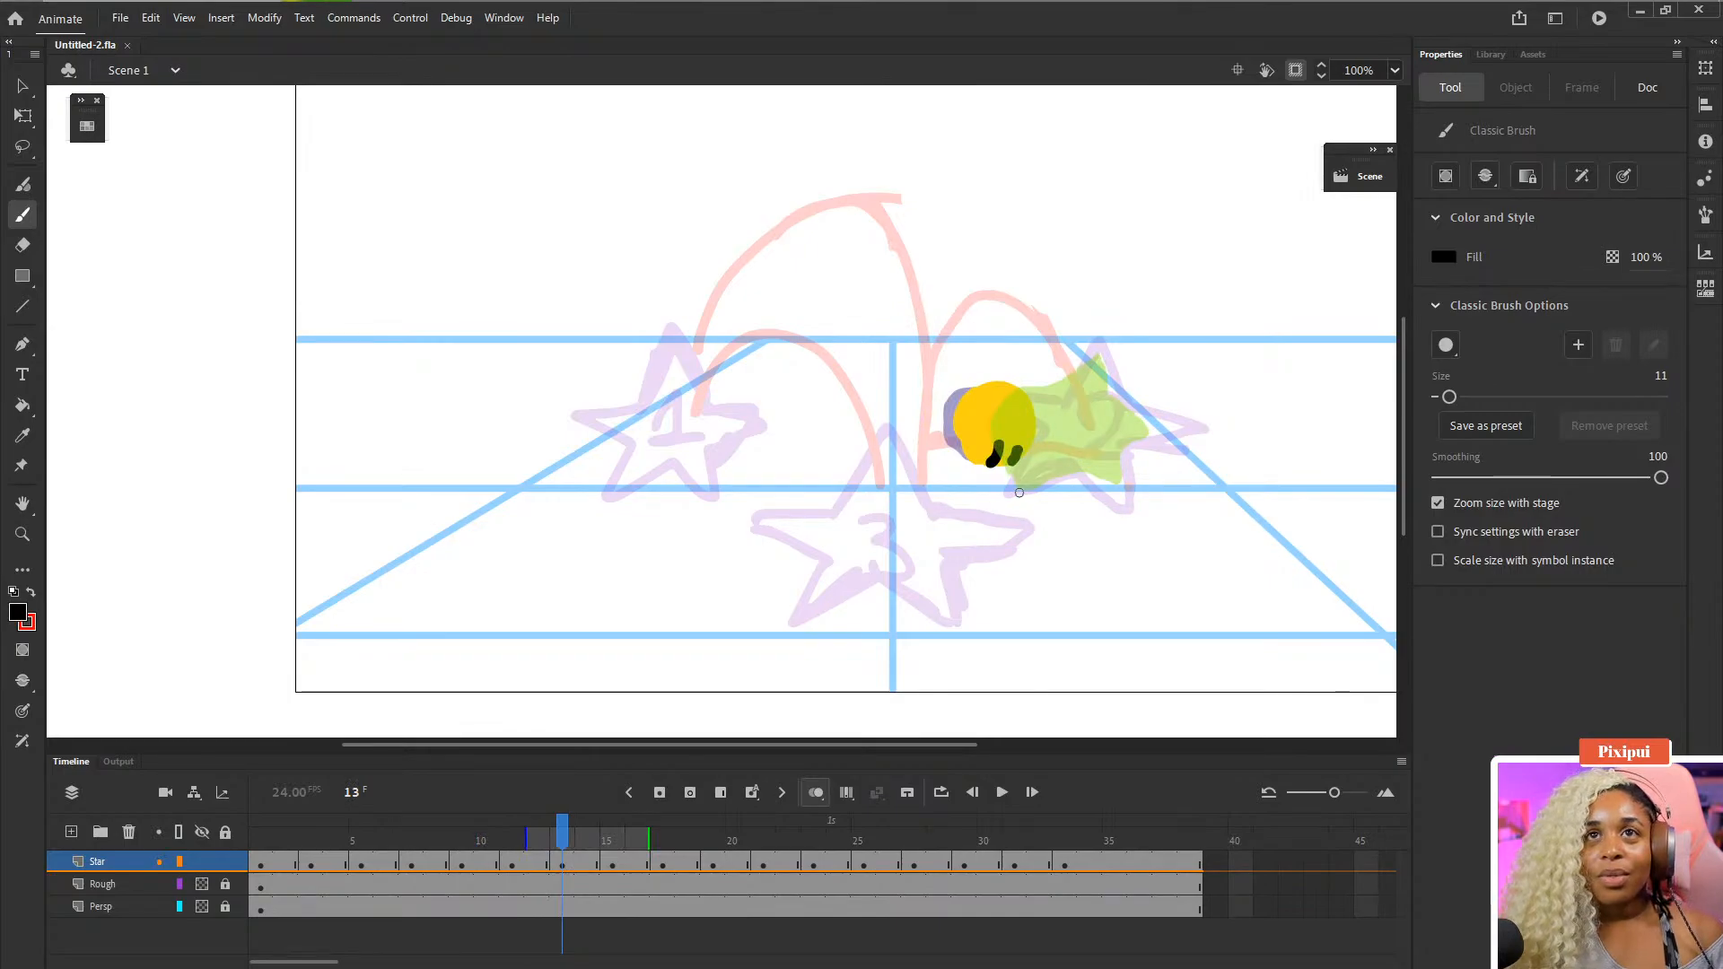
key("ctrl+z")
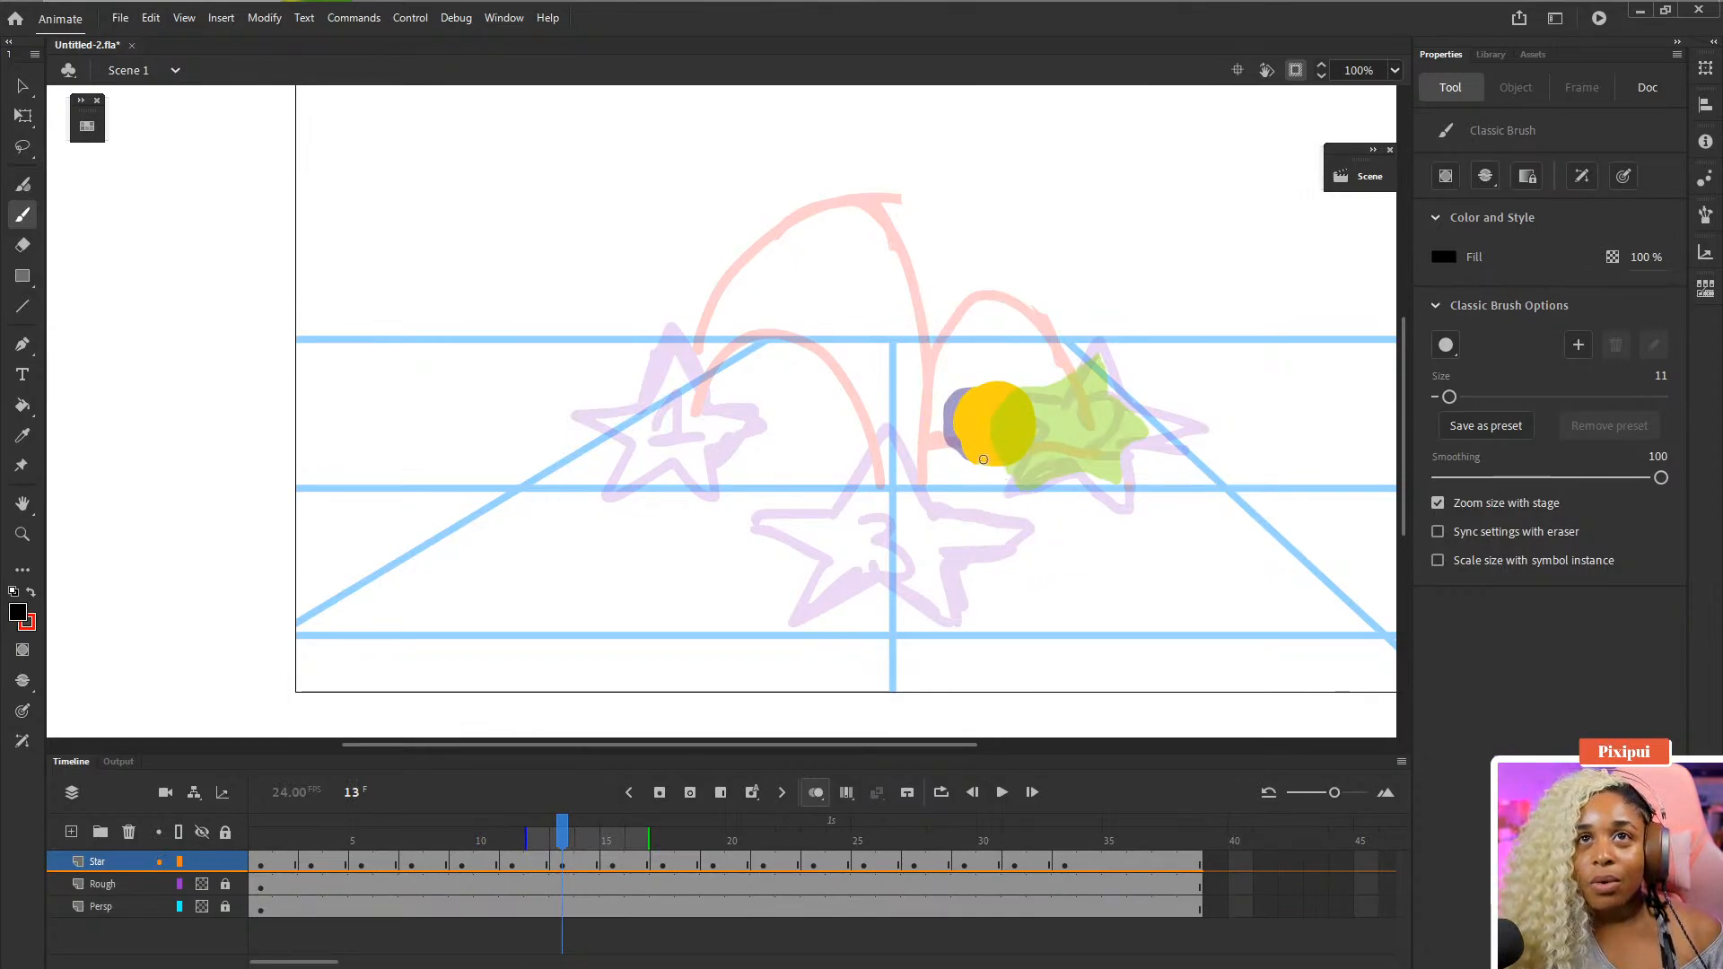
left_click_drag(988, 462, 1000, 459)
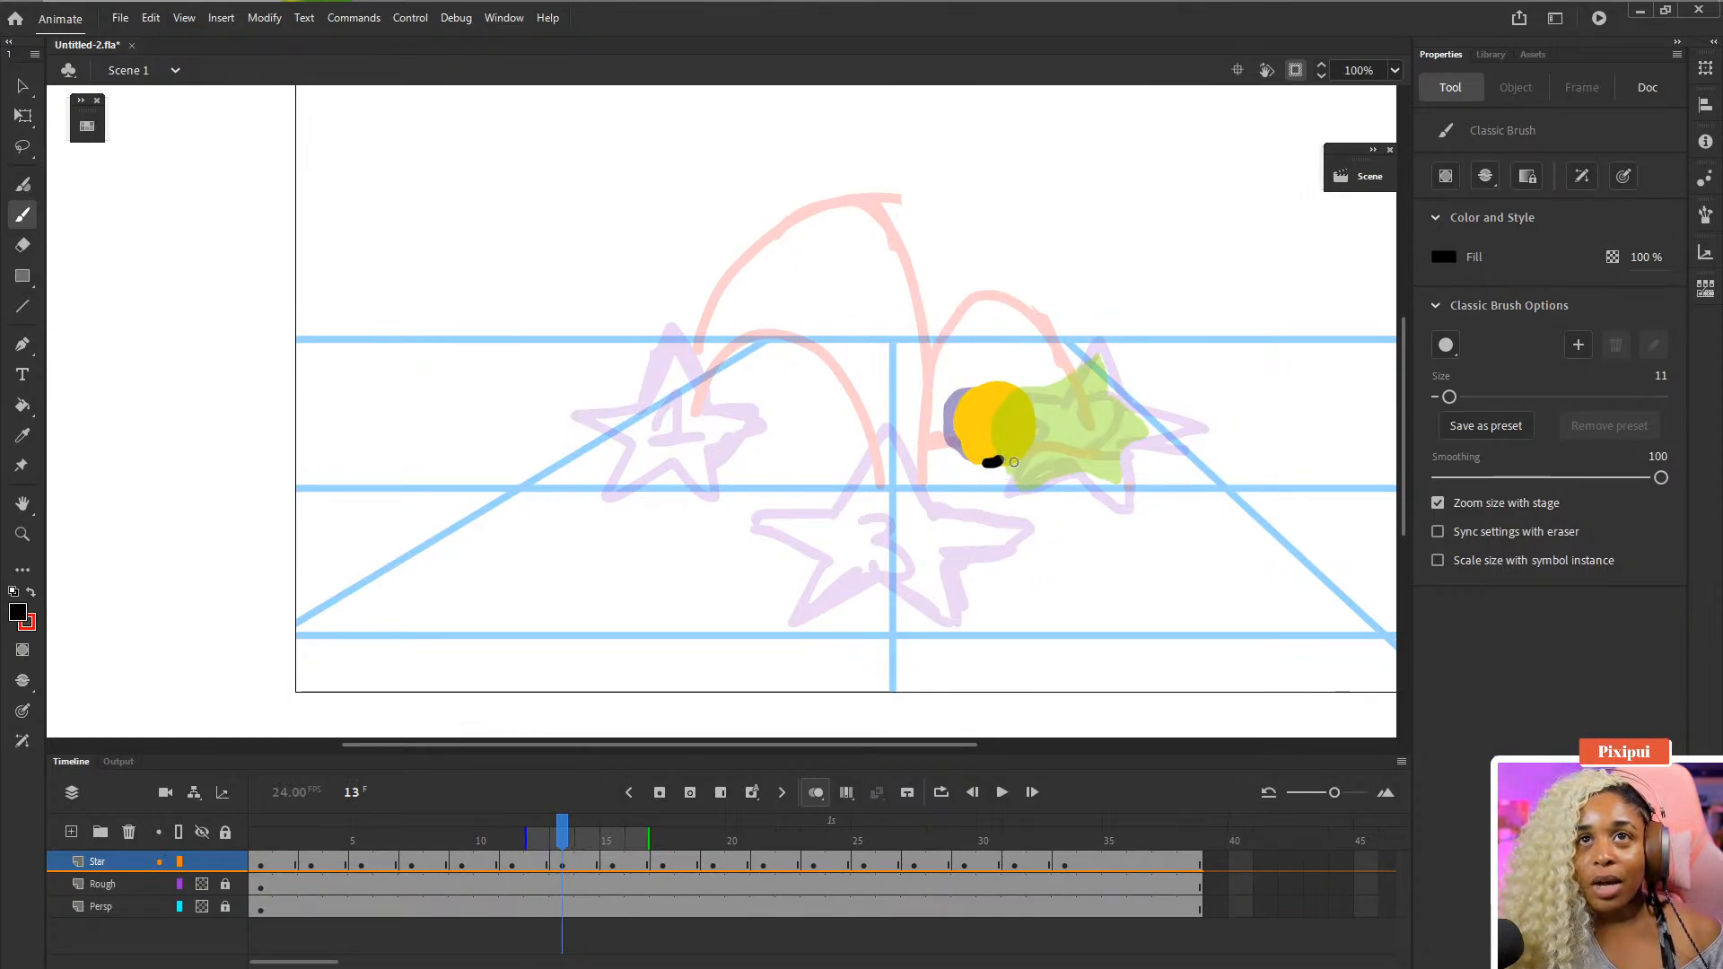
left_click(1012, 459)
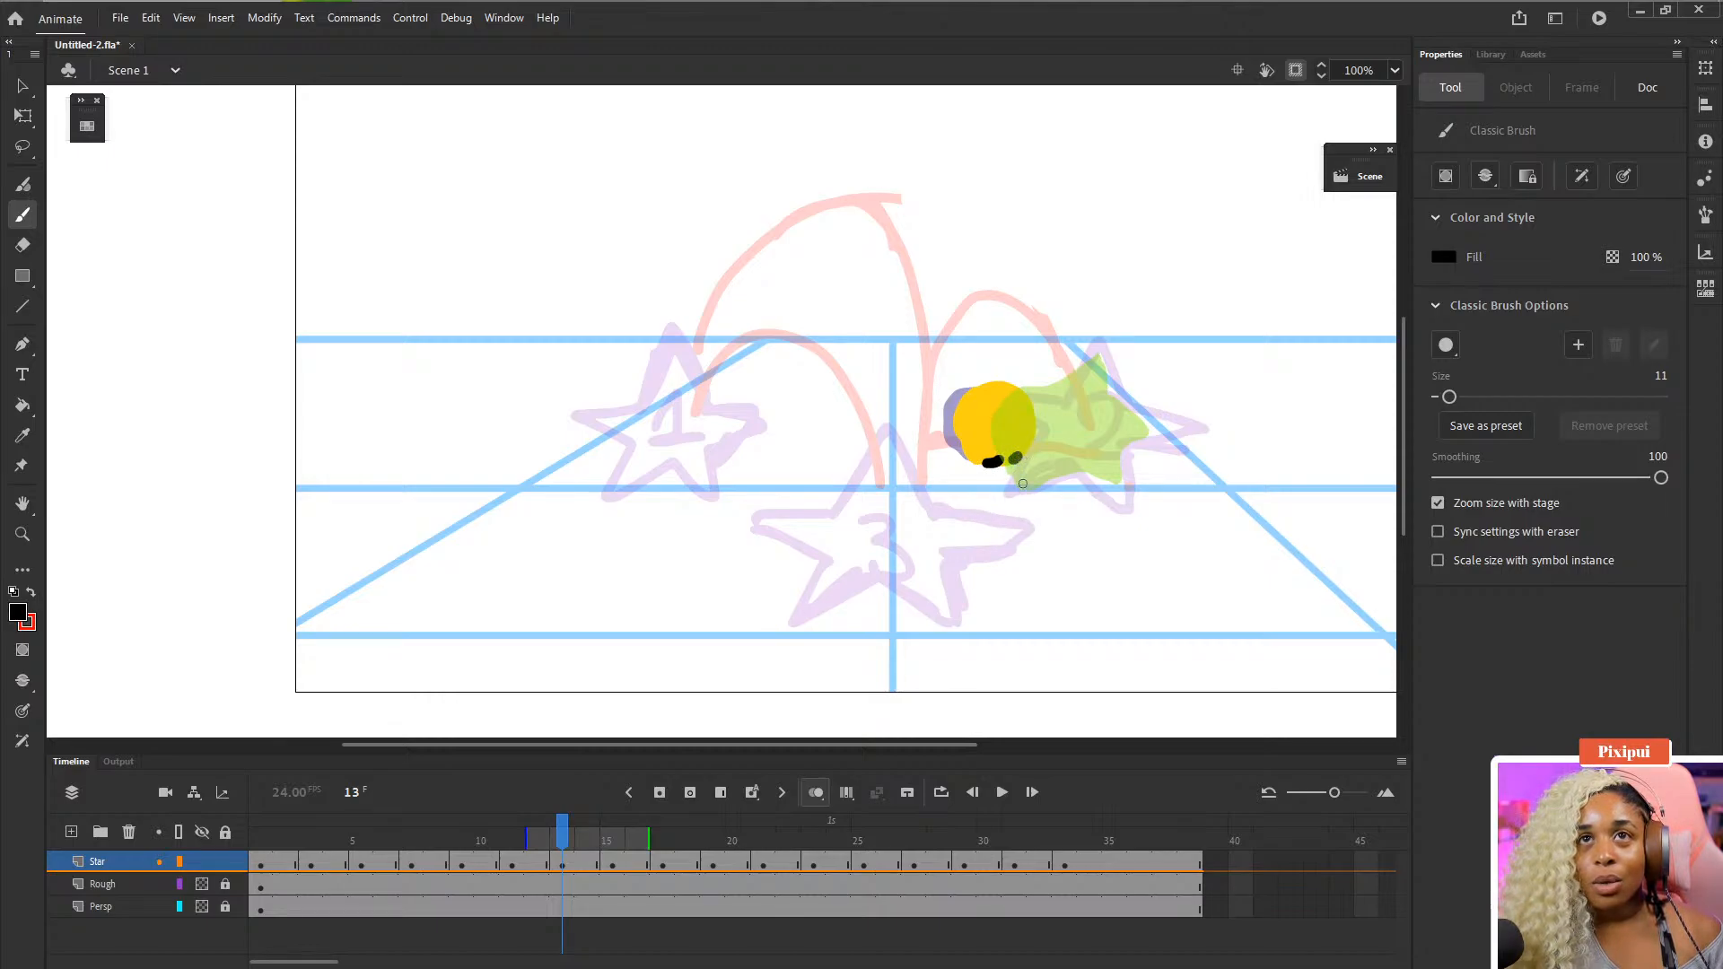
- Draw the eyes on the star on frame 15
key("period")
key("comma")
key("period")
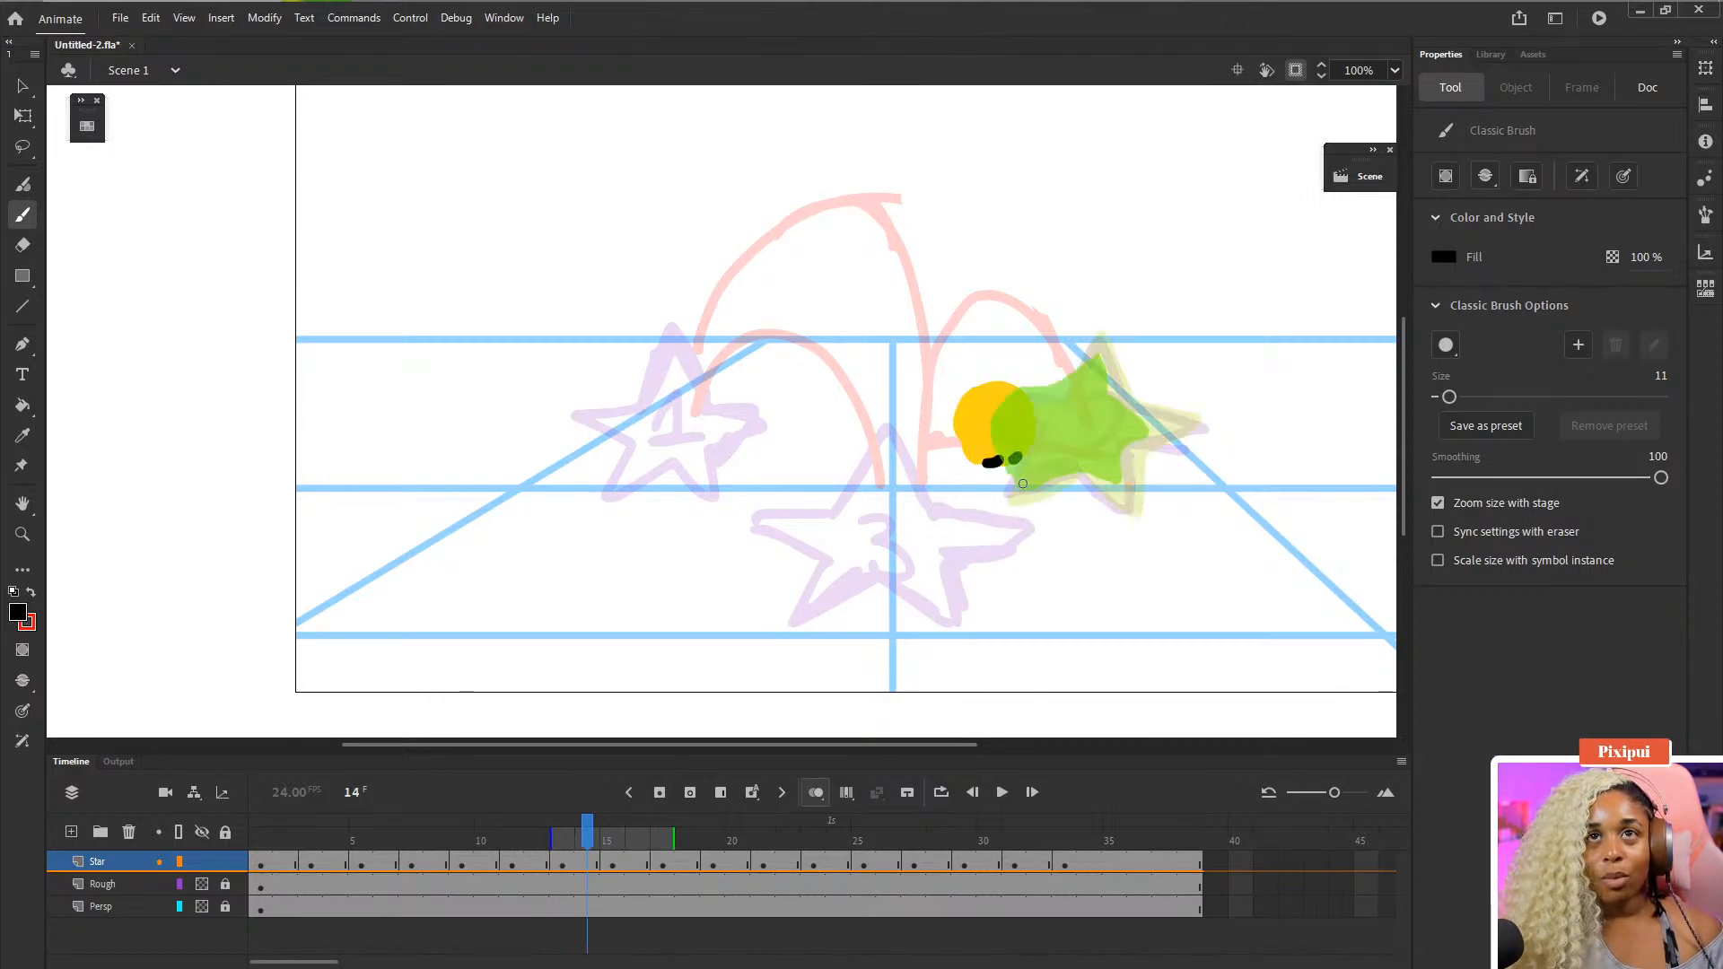
key("period")
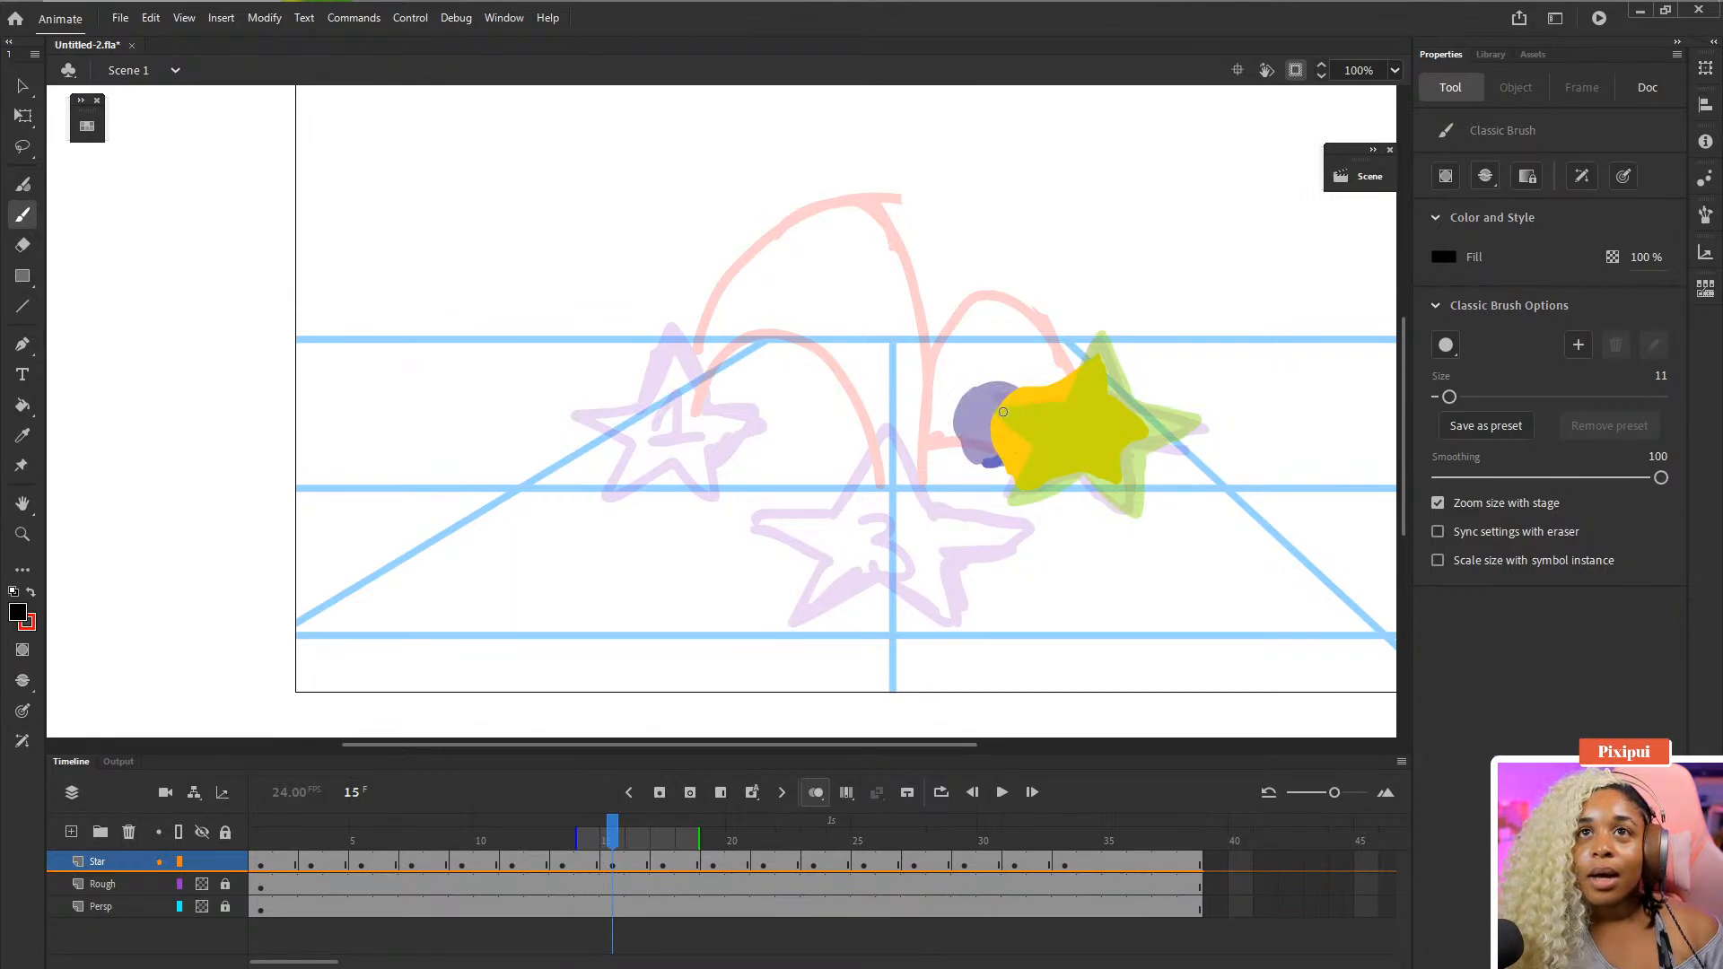
mouse_move(1000, 406)
left_mouse_down()
mouse_move(1047, 409)
mouse_move(1051, 385)
mouse_move(1074, 397)
left_mouse_up()
- Draw two eyes on the star on frame 17
key("period")
key("period")
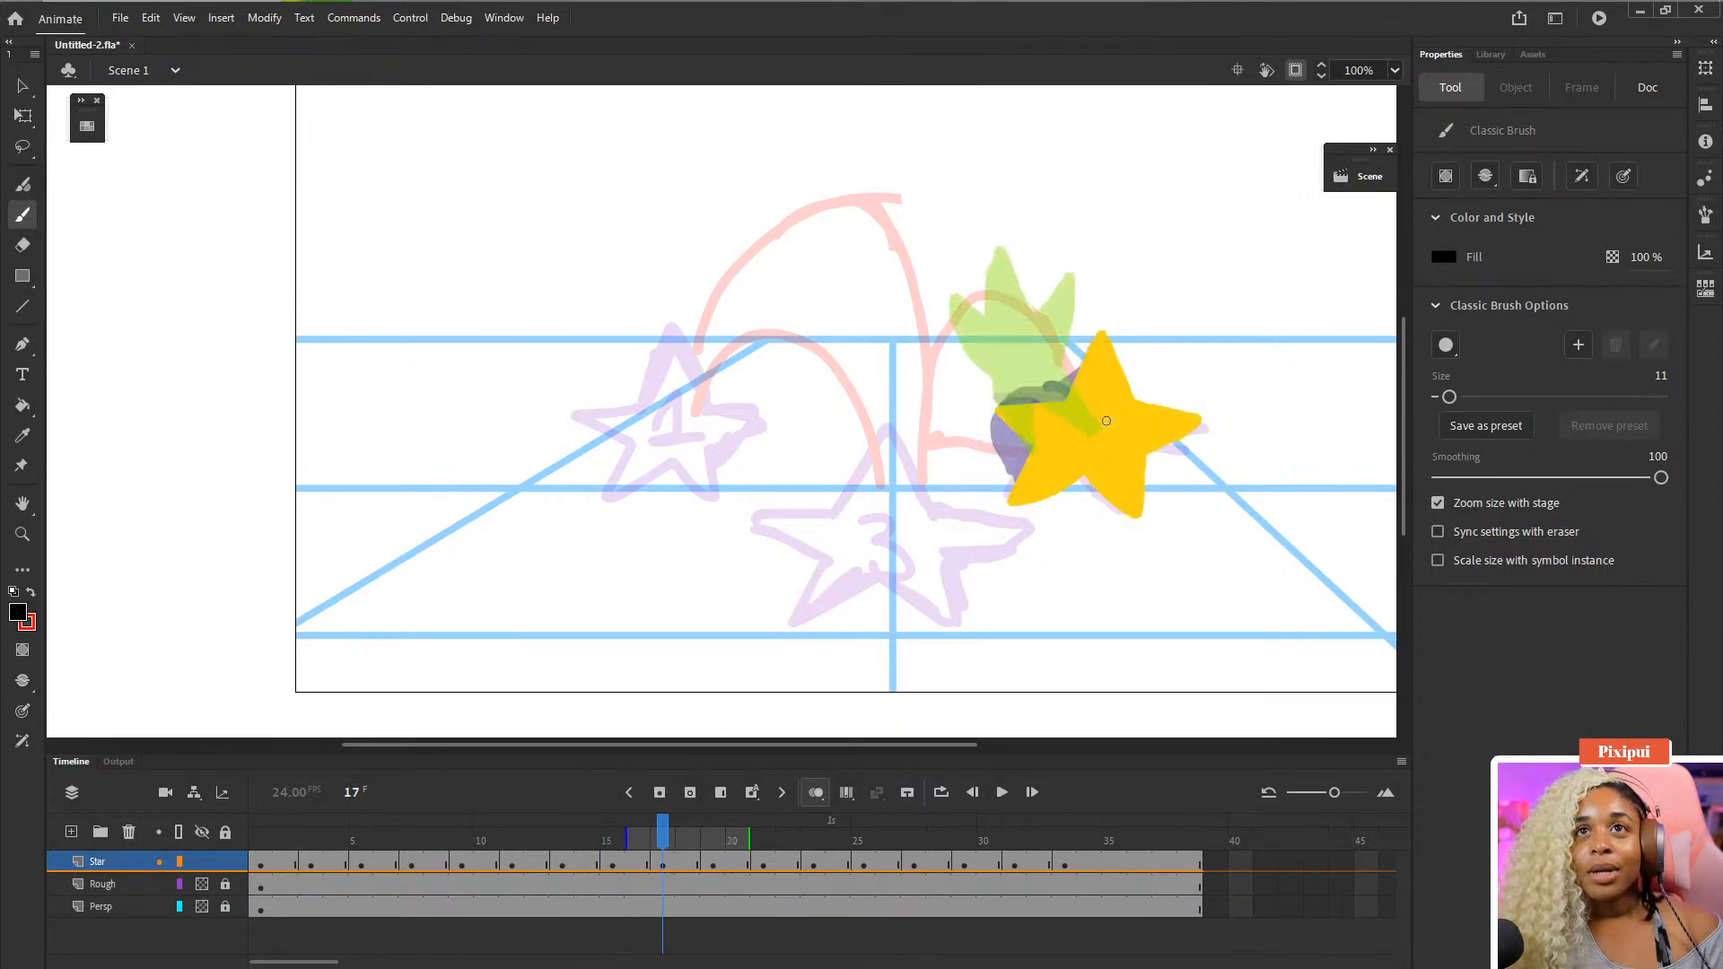
mouse_move(1078, 408)
left_mouse_down()
mouse_move(1077, 453)
mouse_move(1113, 439)
mouse_move(1109, 460)
left_mouse_up()
- Step forward through the frames and draw eyes on the star poses up to frame 26
key("period")
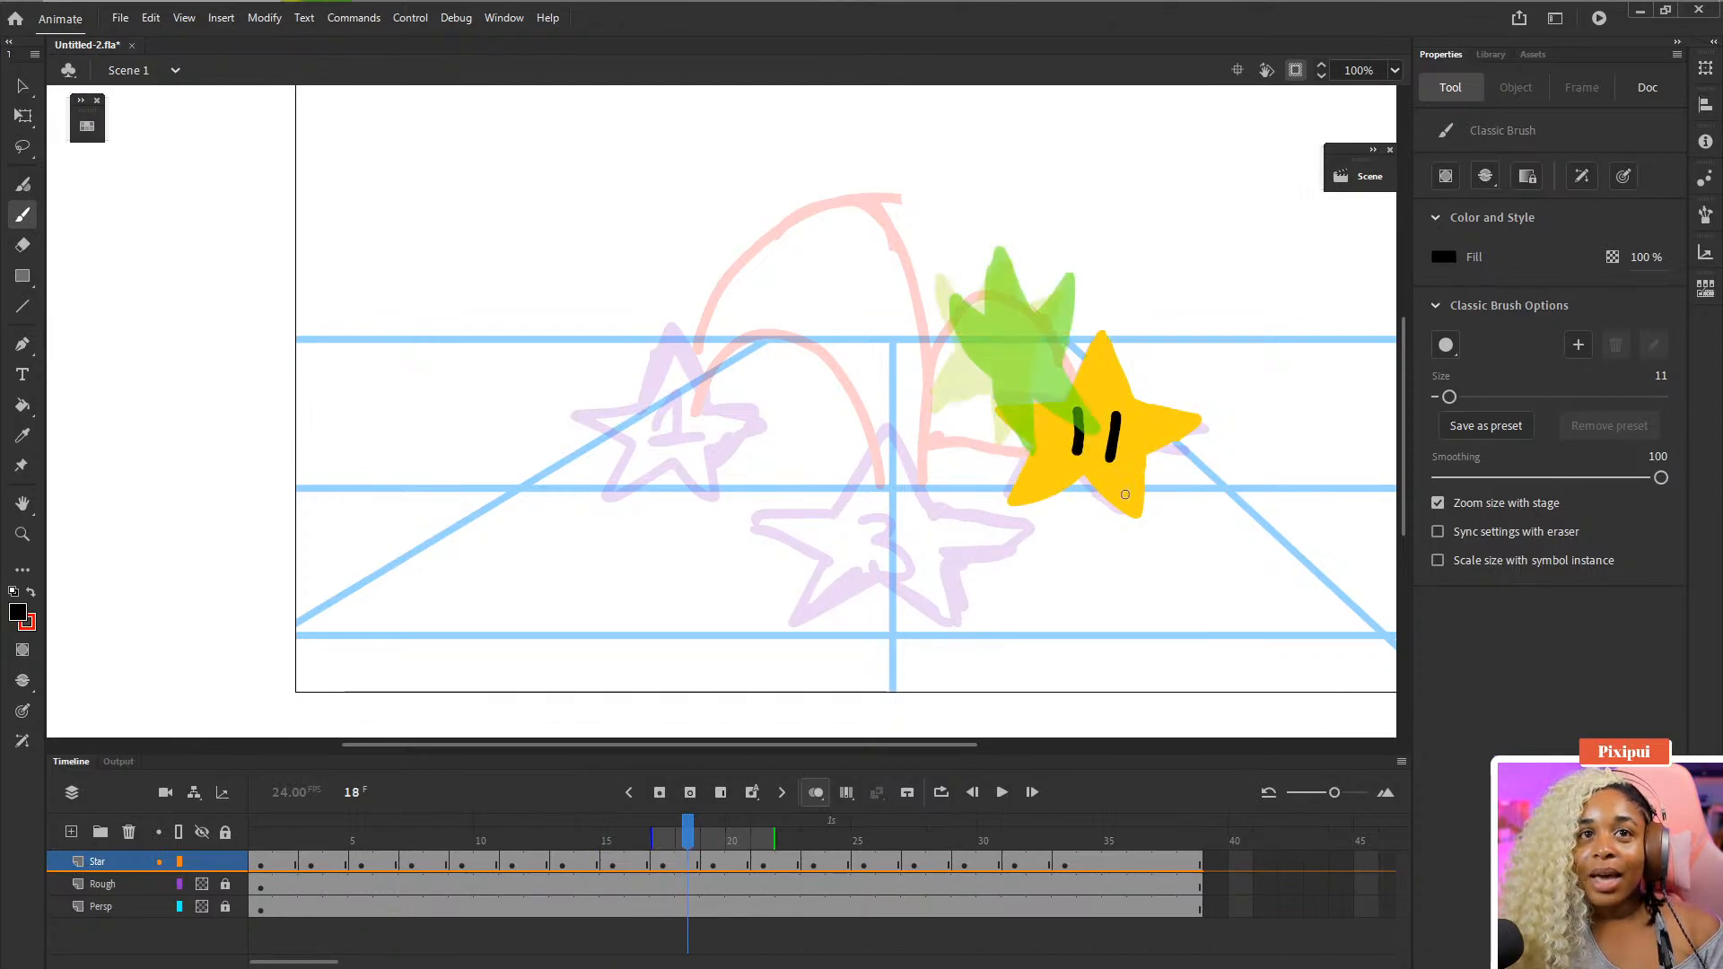
key("period")
key("period")
mouse_move(999, 324)
left_mouse_down()
mouse_move(1005, 372)
mouse_move(1026, 327)
mouse_move(978, 340)
mouse_move(1007, 355)
mouse_move(914, 422)
mouse_move(940, 428)
left_mouse_up()
key("period")
key("period")
key("period")
key("period")
key("period")
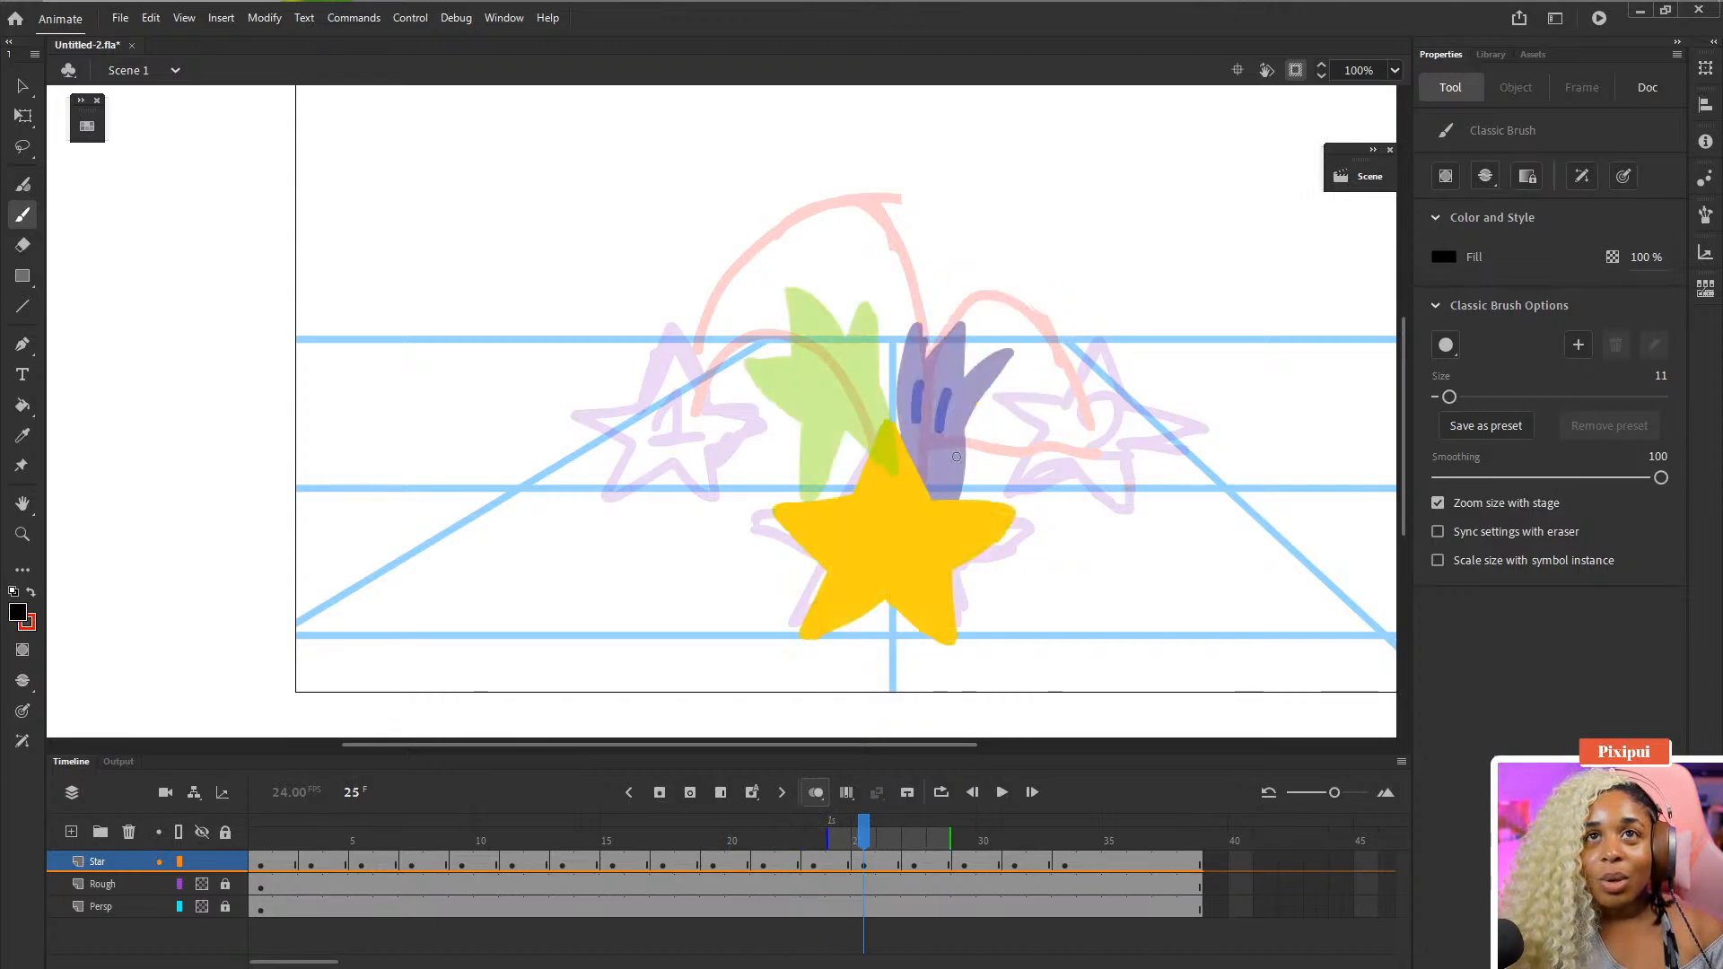
key("period")
key("period")
key("comma")
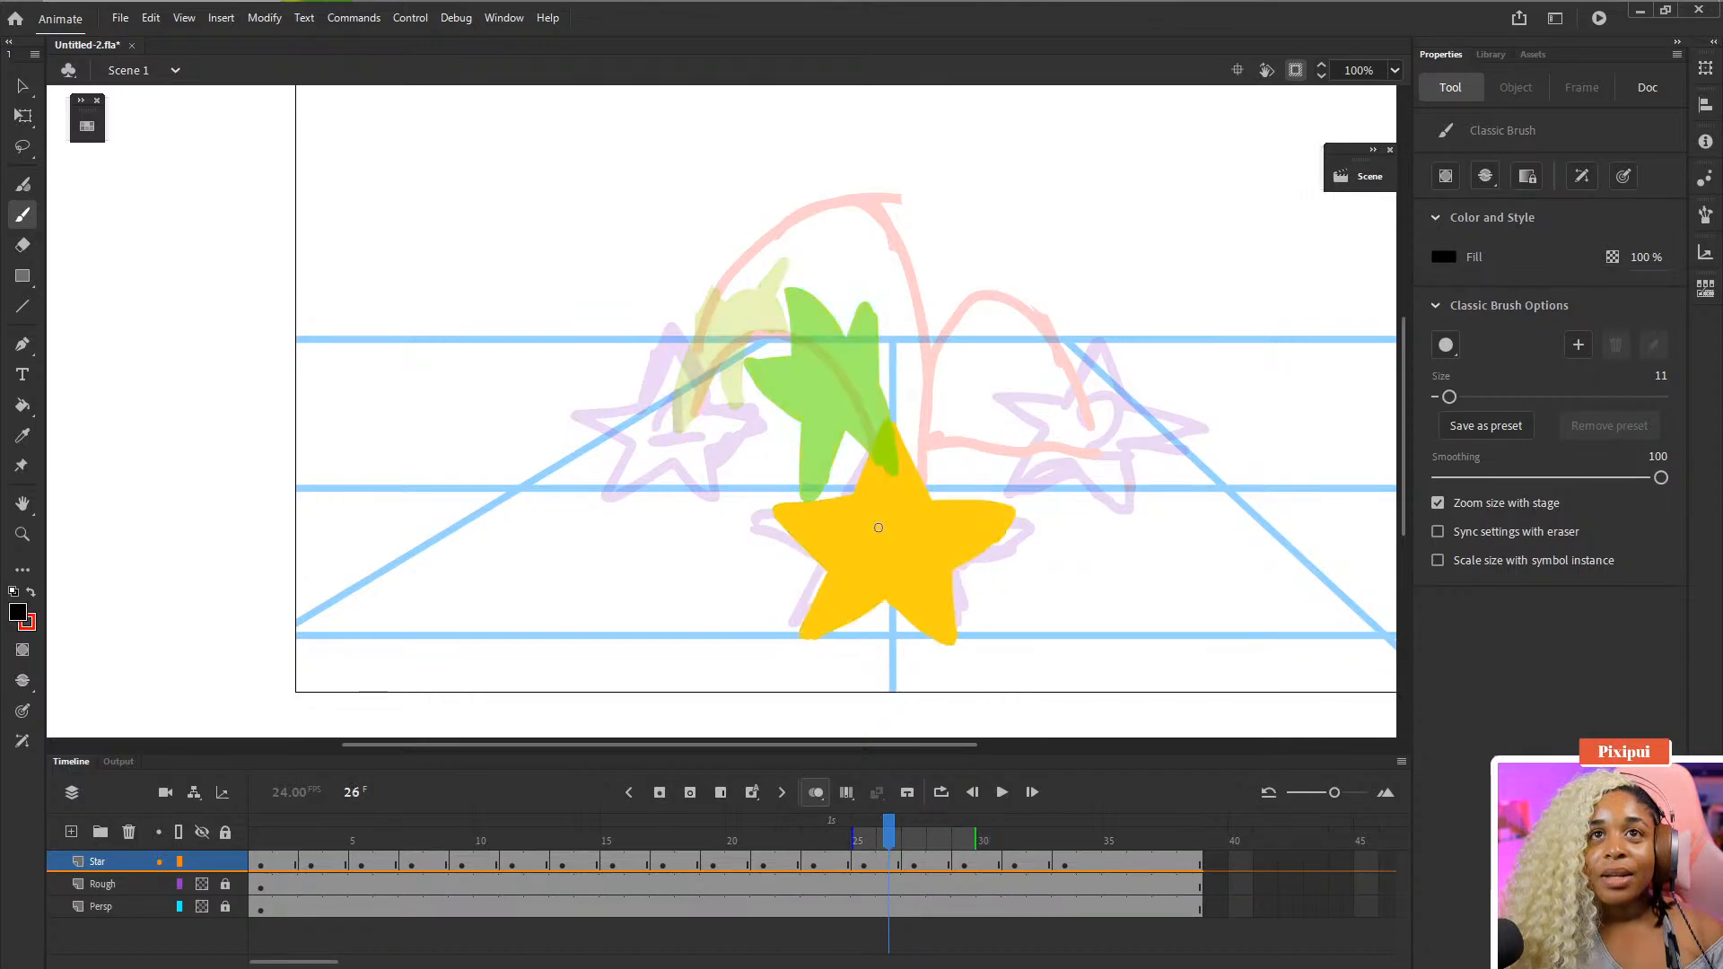
mouse_move(866, 504)
left_mouse_down()
mouse_move(867, 544)
mouse_move(903, 511)
mouse_move(903, 547)
left_mouse_up()
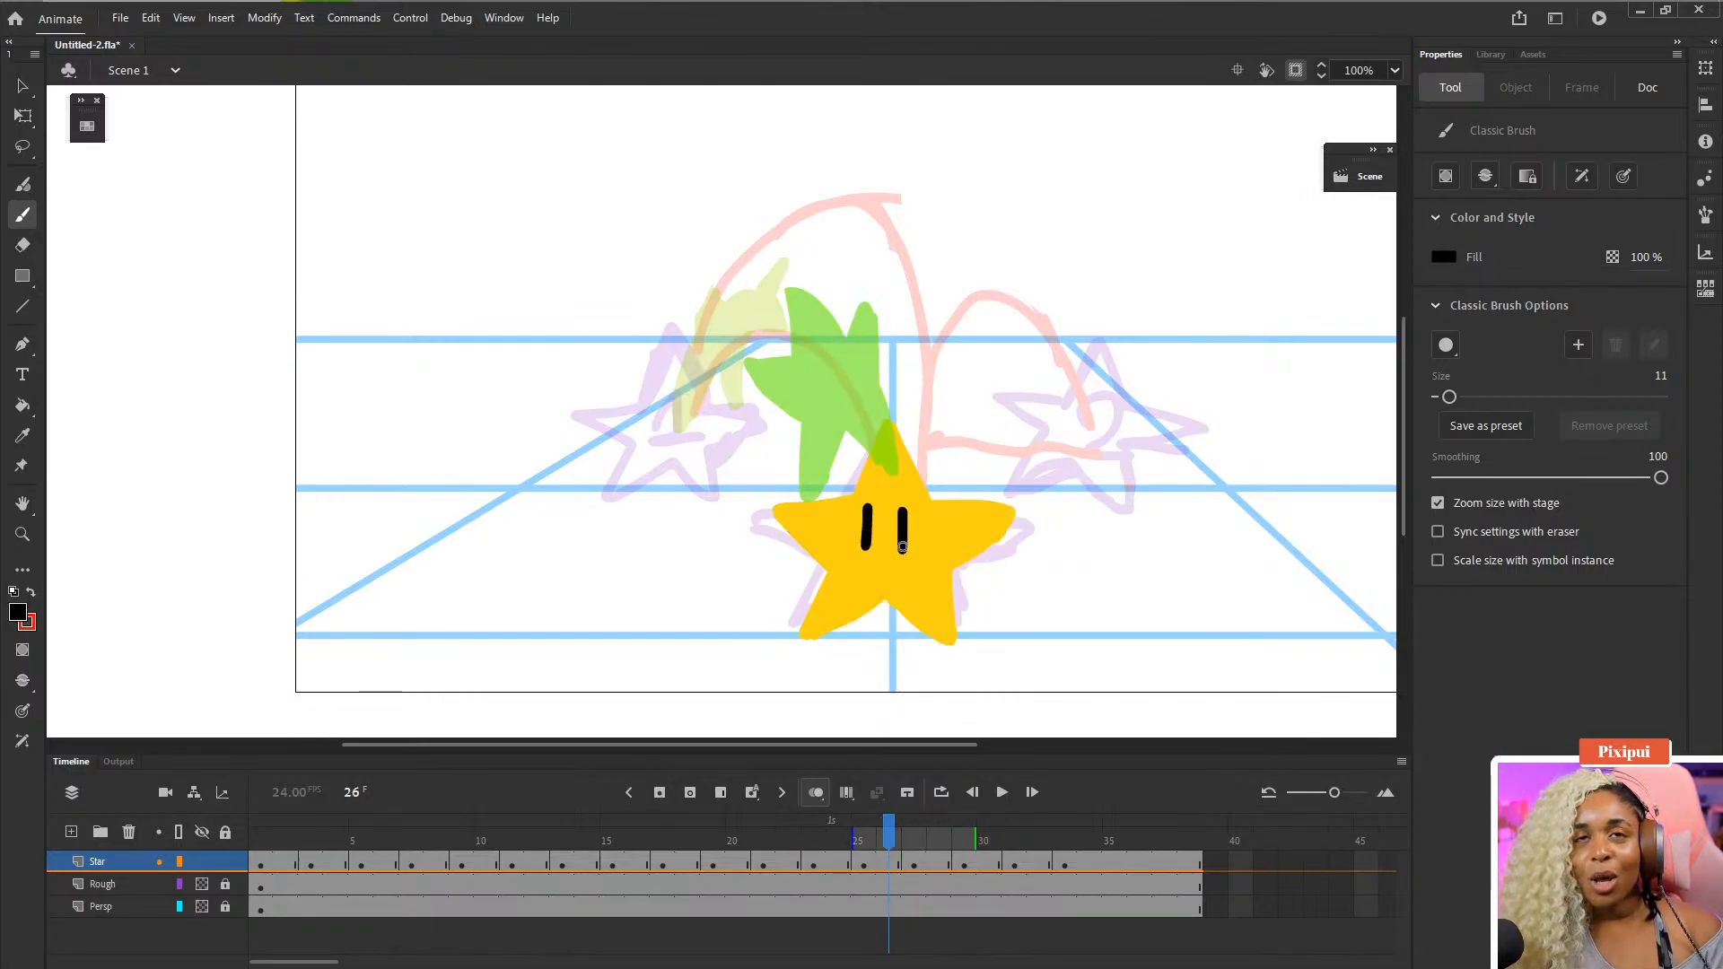
key("period")
- Draw eyes on the star poses on frames 27 and 29
mouse_move(809, 364)
left_mouse_down()
mouse_move(818, 399)
mouse_move(849, 391)
left_mouse_up()
key("period")
key("period")
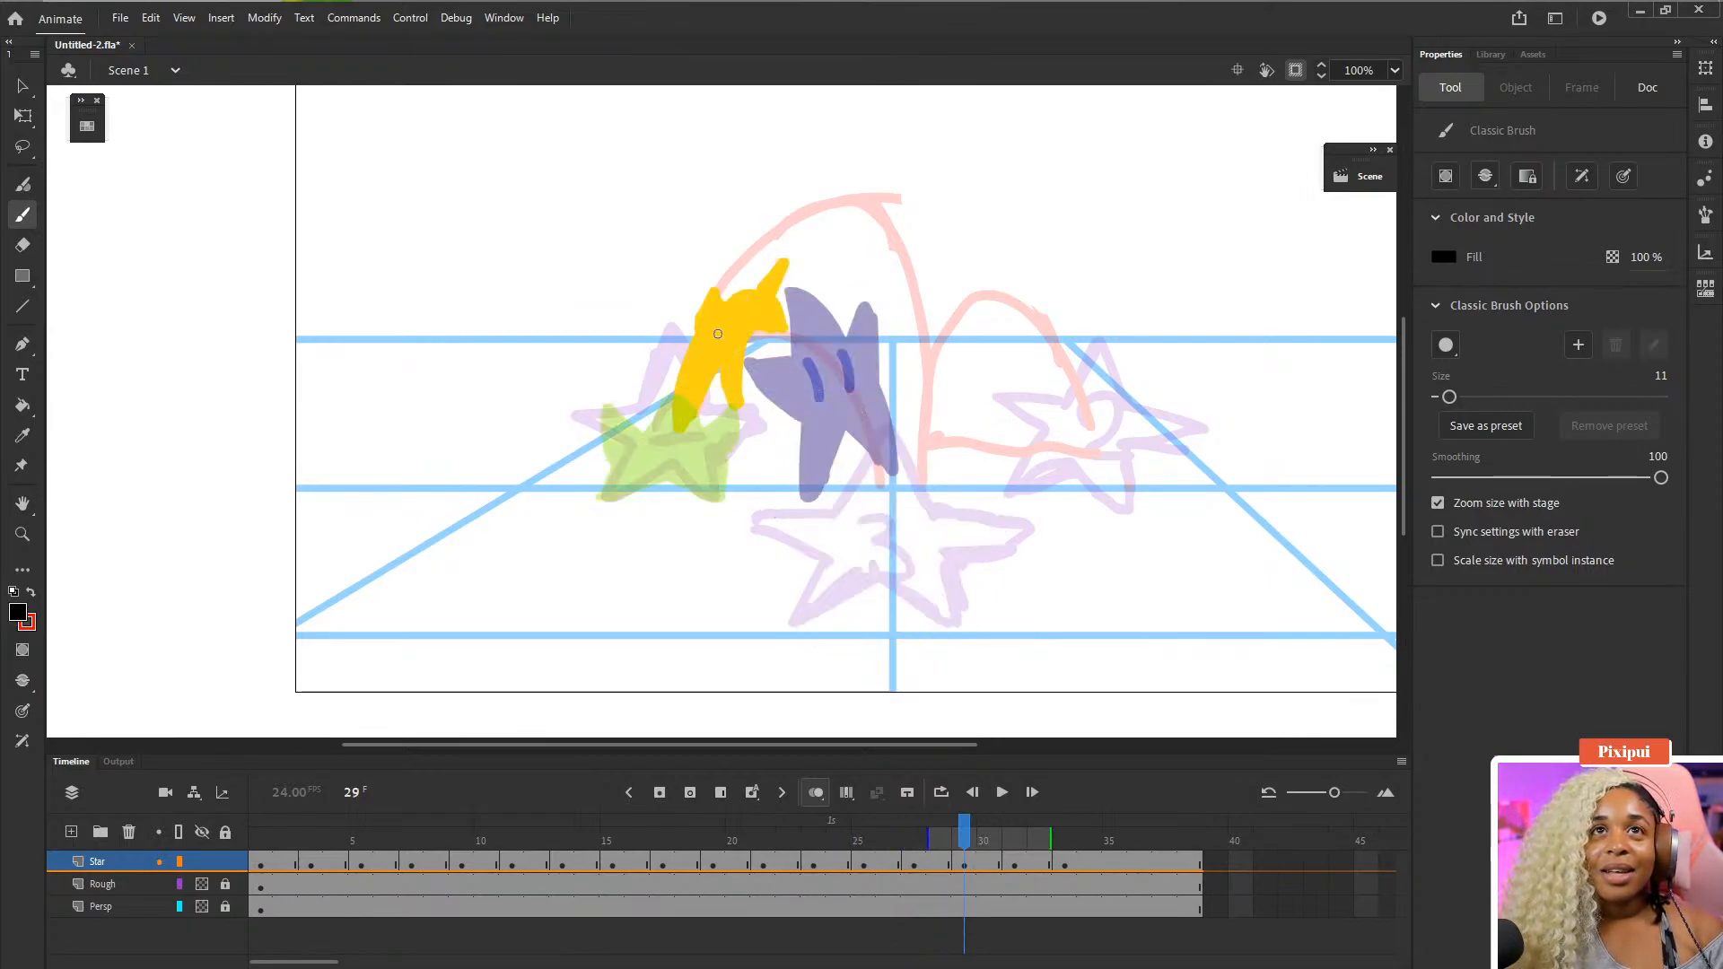
mouse_move(730, 331)
left_mouse_down()
mouse_move(717, 350)
mouse_move(739, 348)
left_mouse_up()
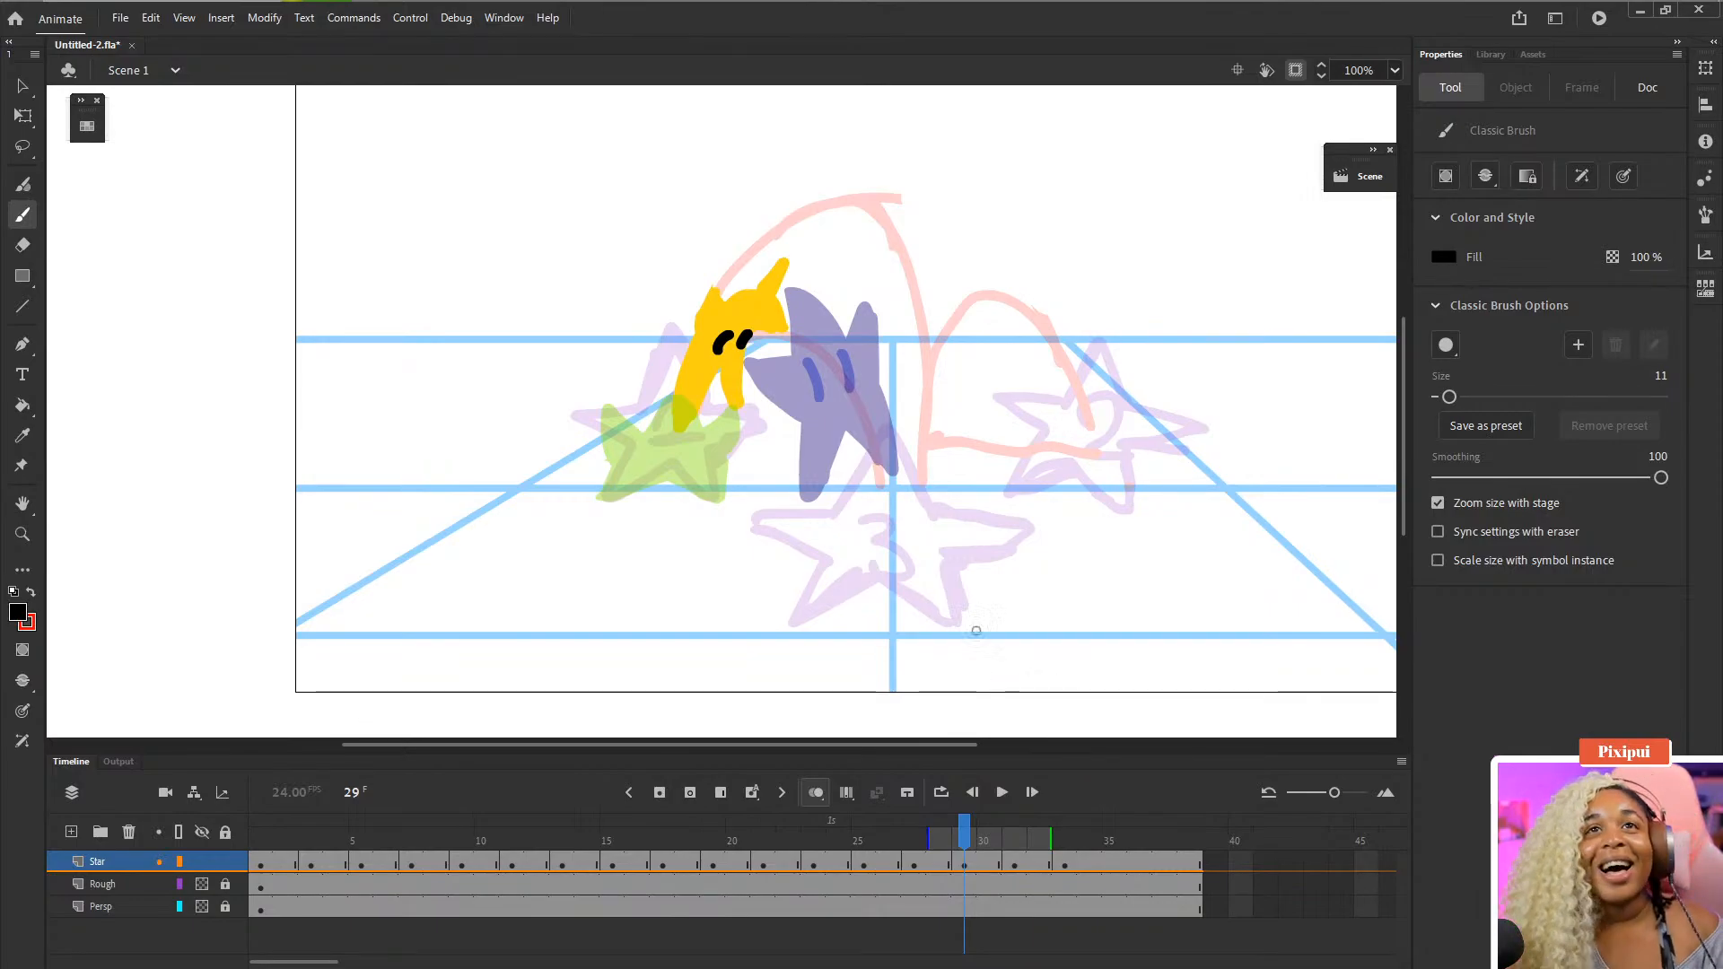
key("period")
key("period")
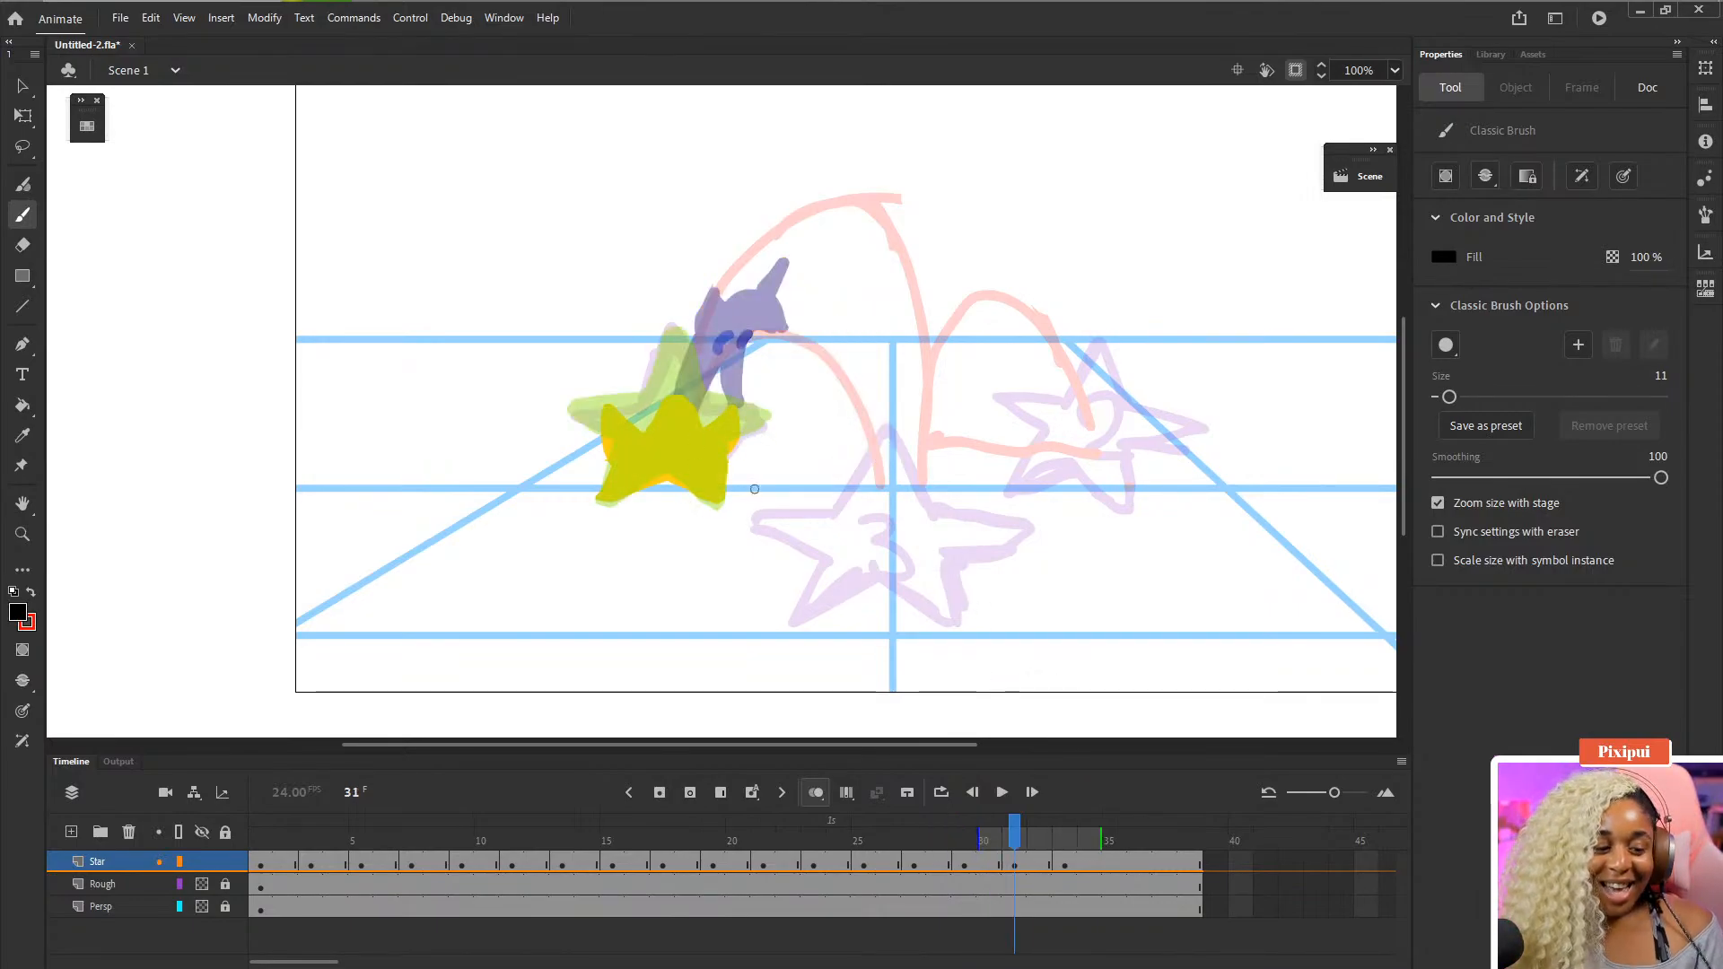
- Draw the eyes on the star on frame 31
mouse_move(639, 448)
left_mouse_down()
mouse_move(697, 451)
mouse_move(653, 444)
mouse_move(692, 415)
left_mouse_up()
key("period")
key("period")
key("period")
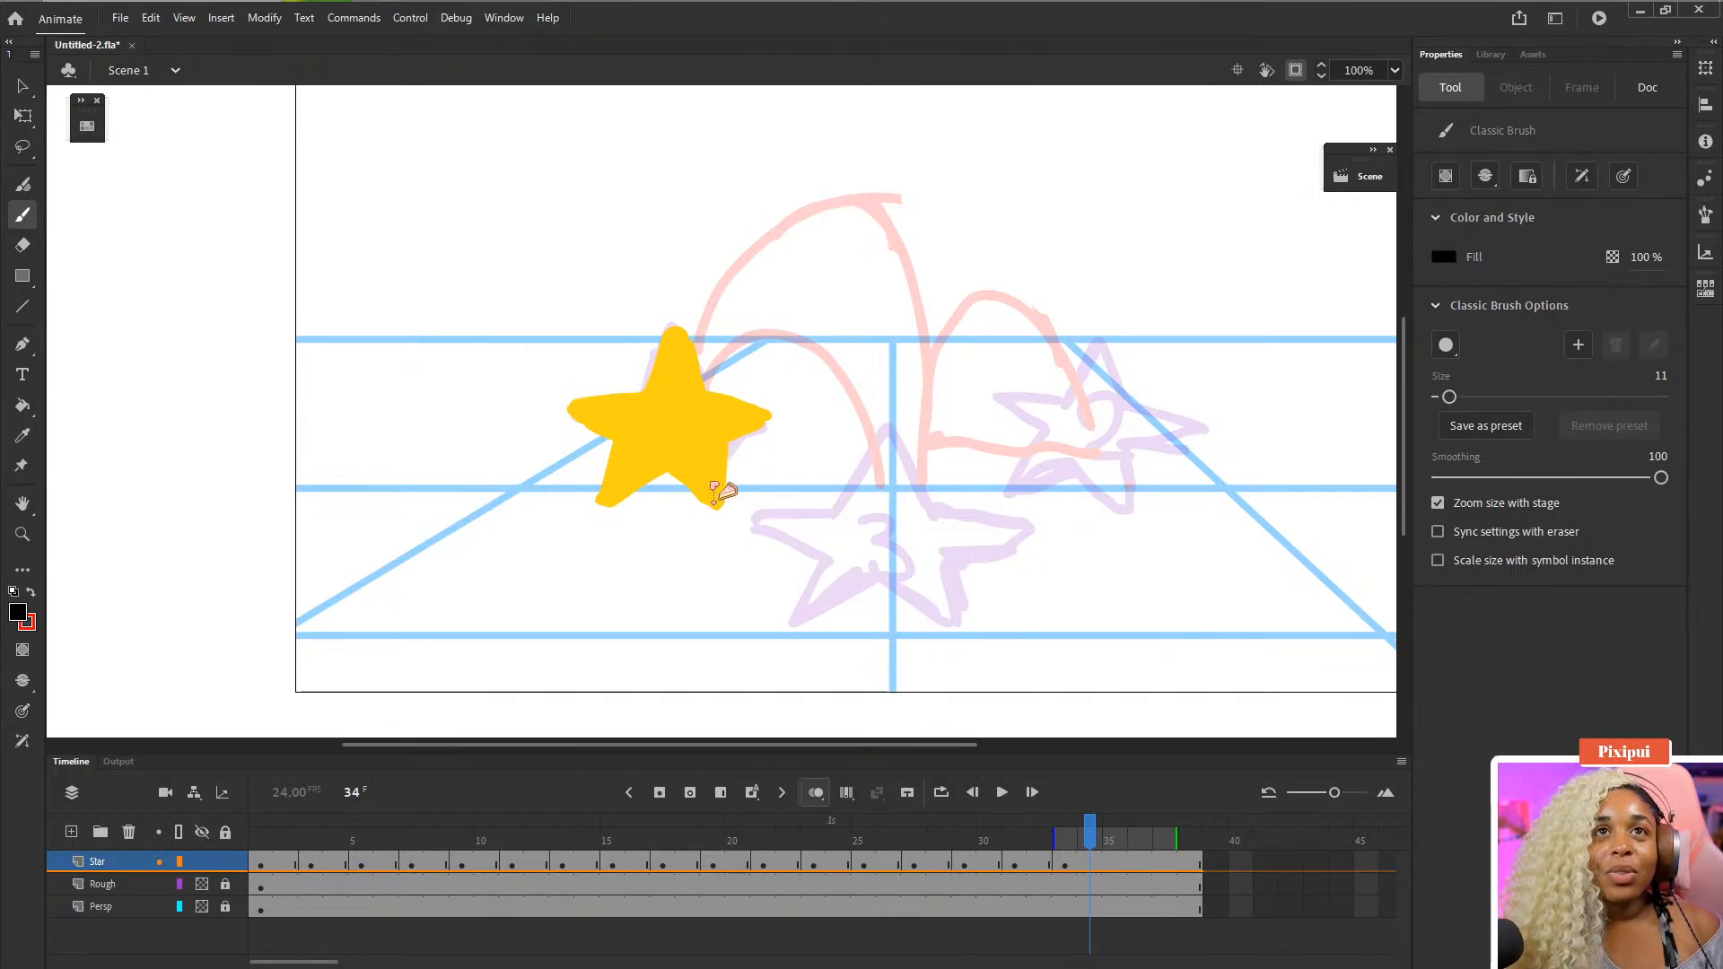
- Copy the first frame of the Star layer and paste it at frame 33 to close the loop
right_click(254, 867)
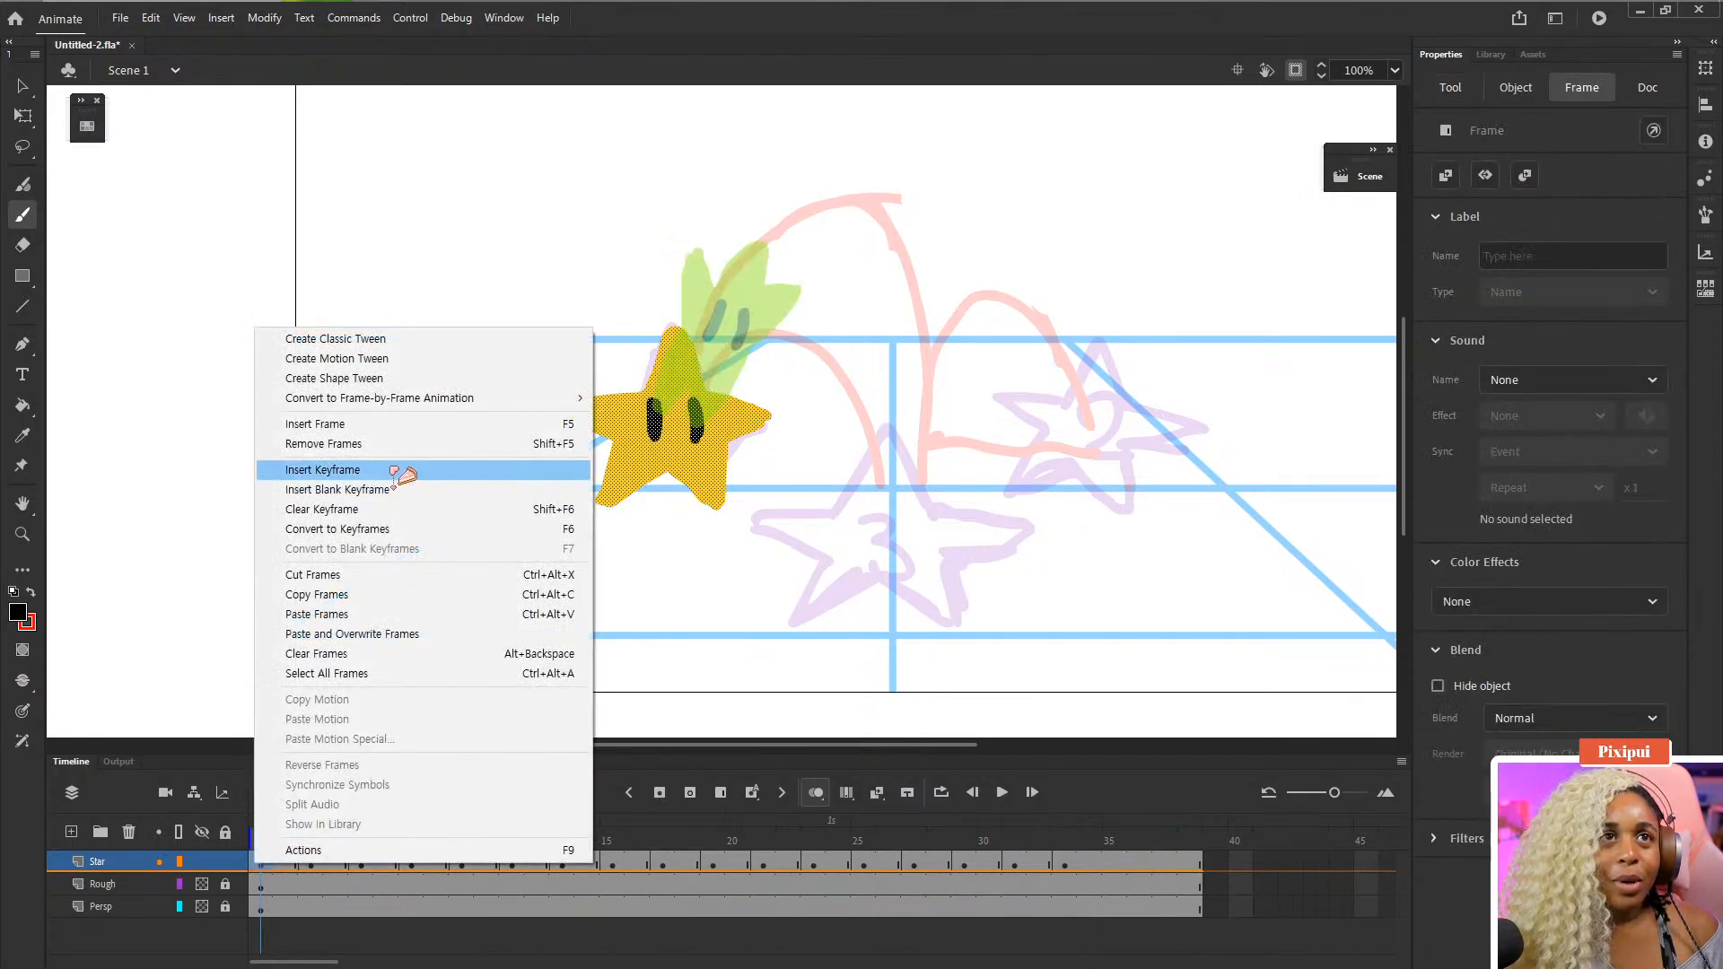
left_click(363, 595)
right_click(1064, 863)
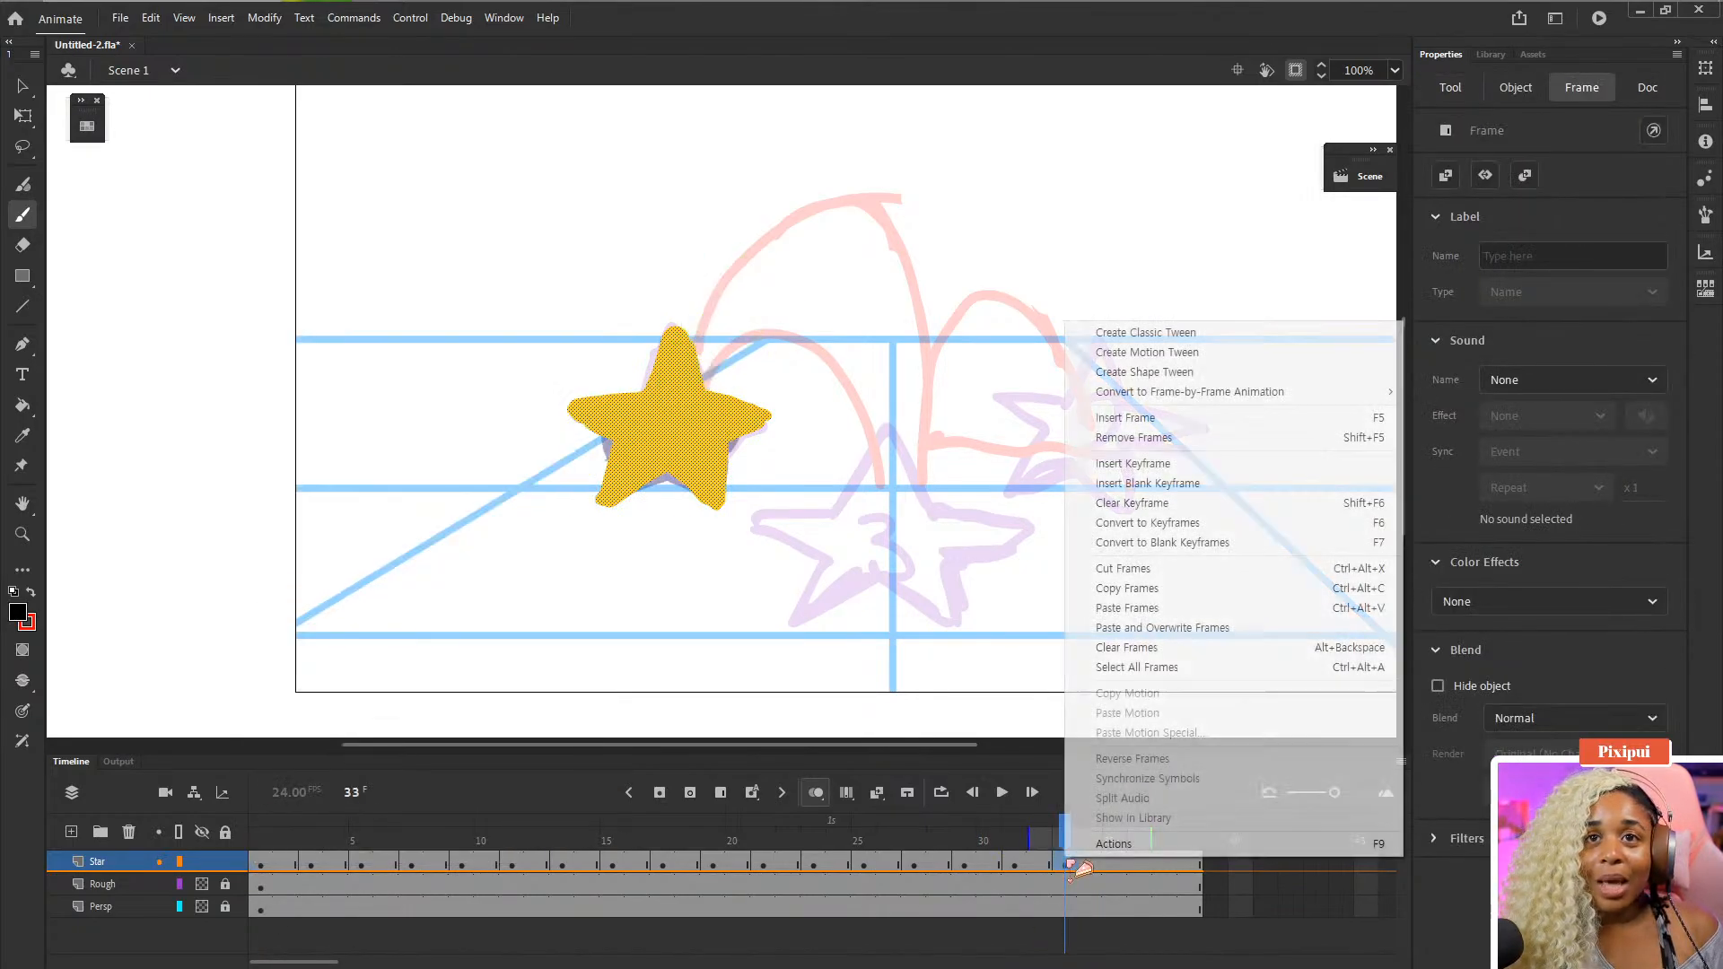
left_click(1161, 609)
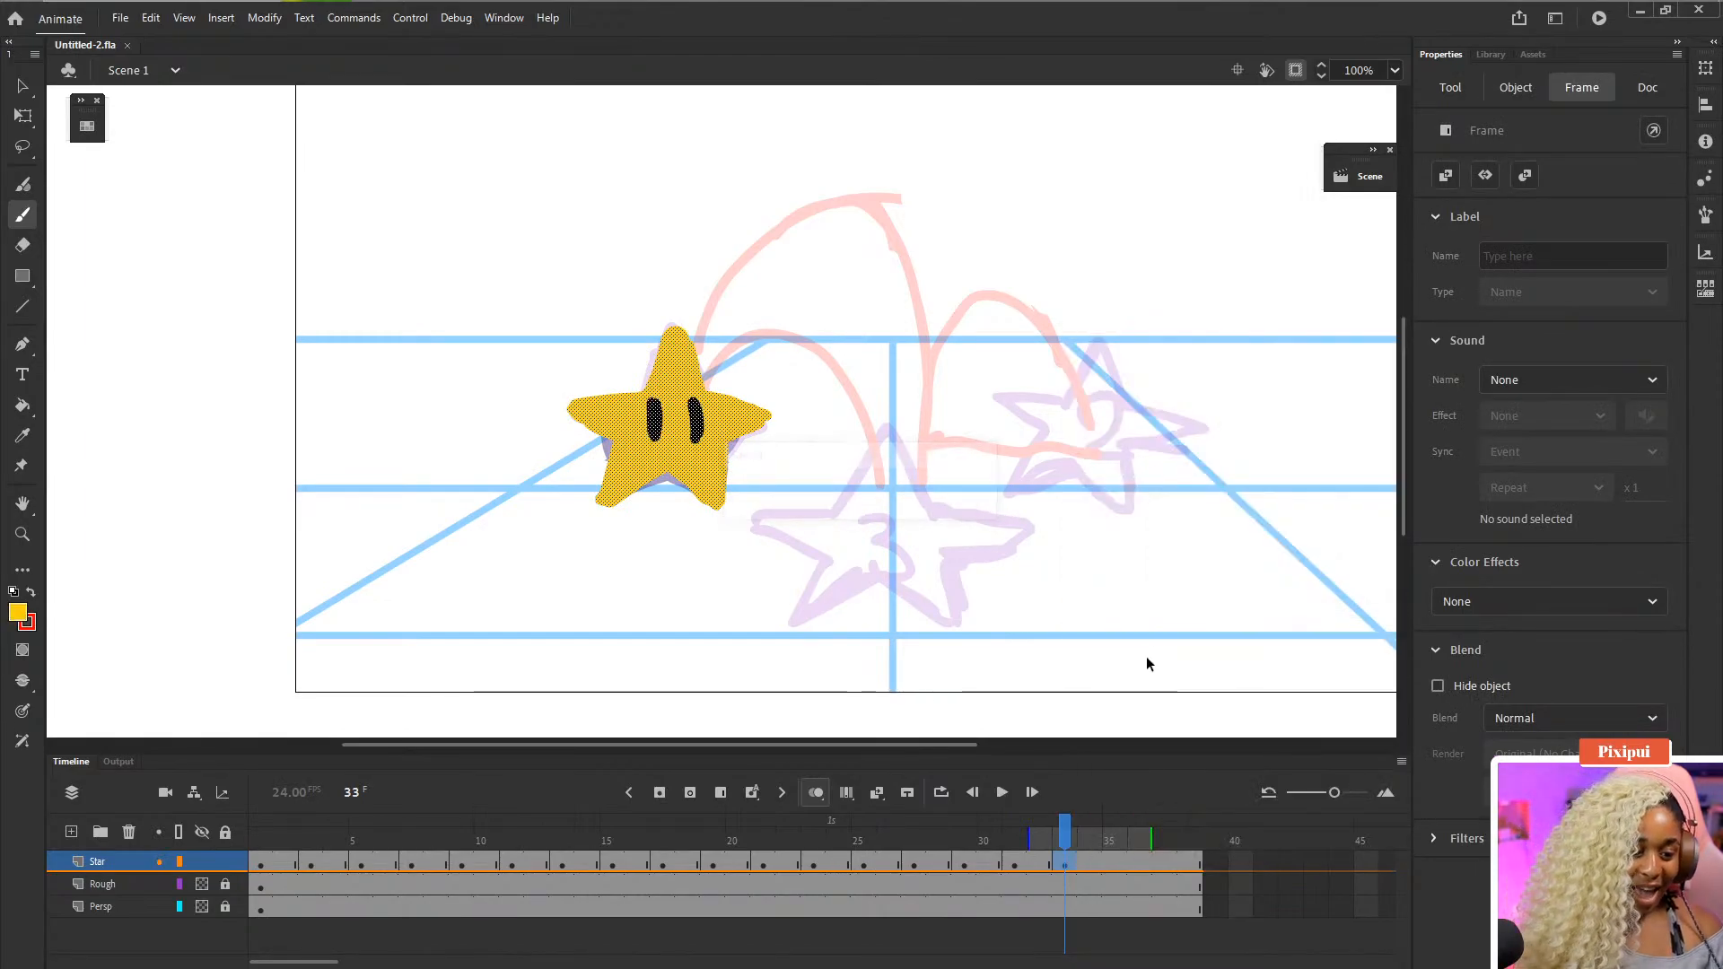
- Deselect the star and play back the looping animation at full stage view
key("q")
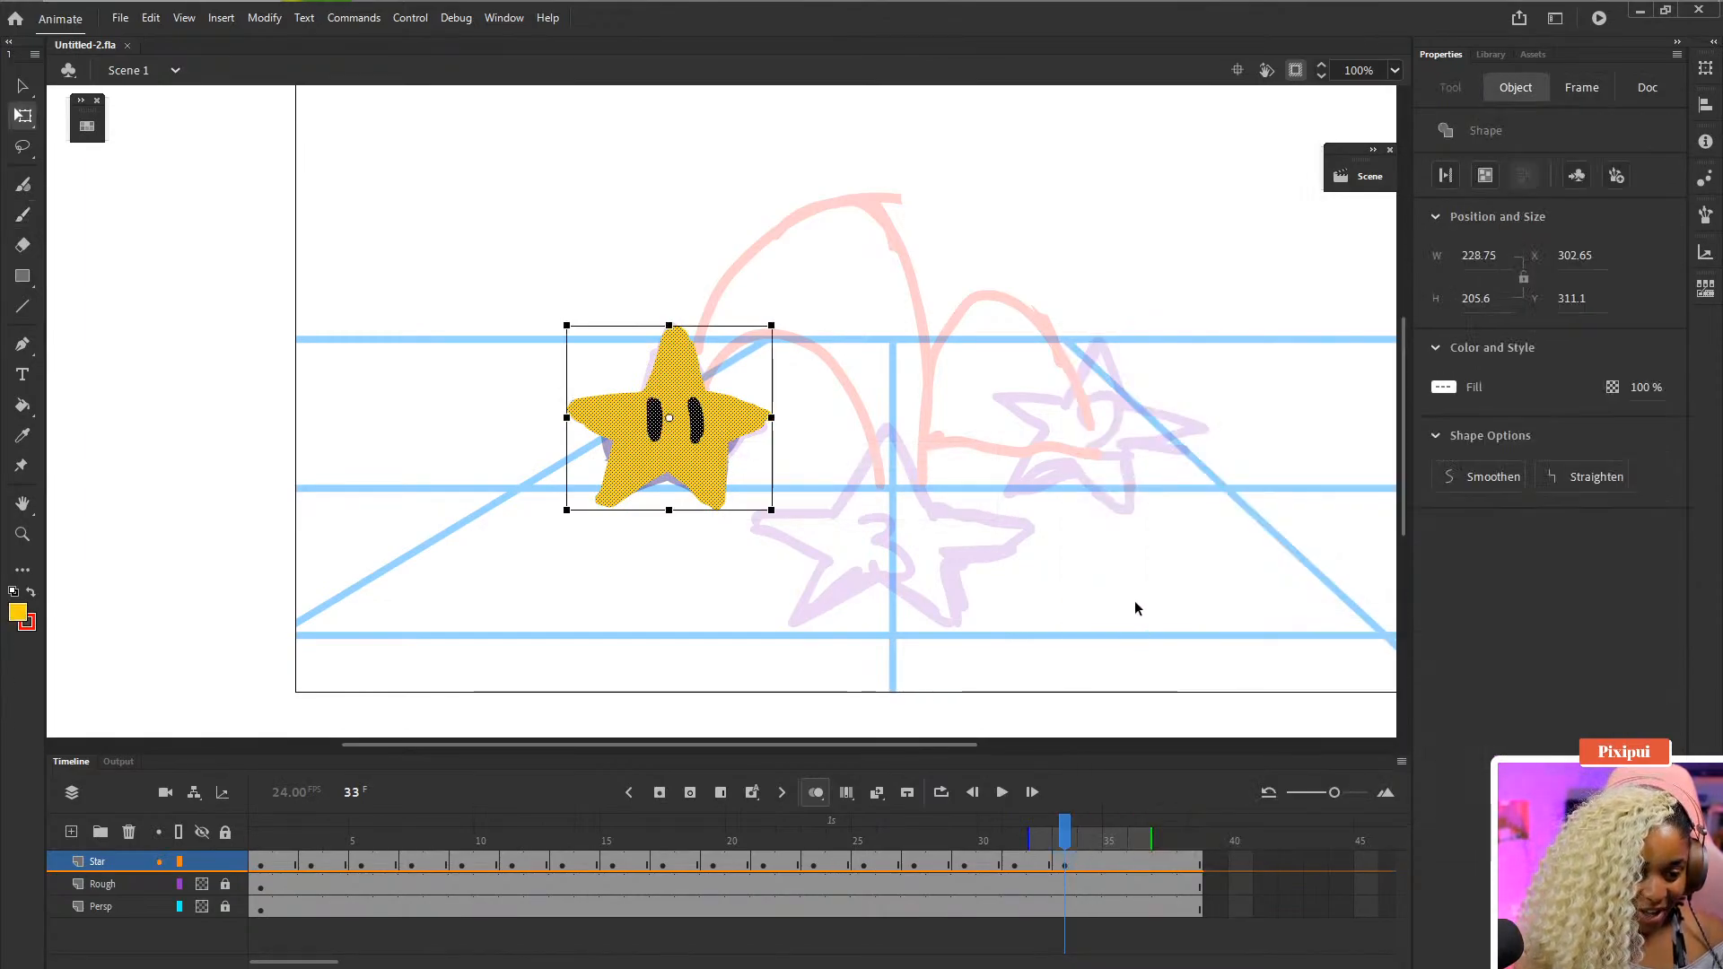
left_click(1135, 603)
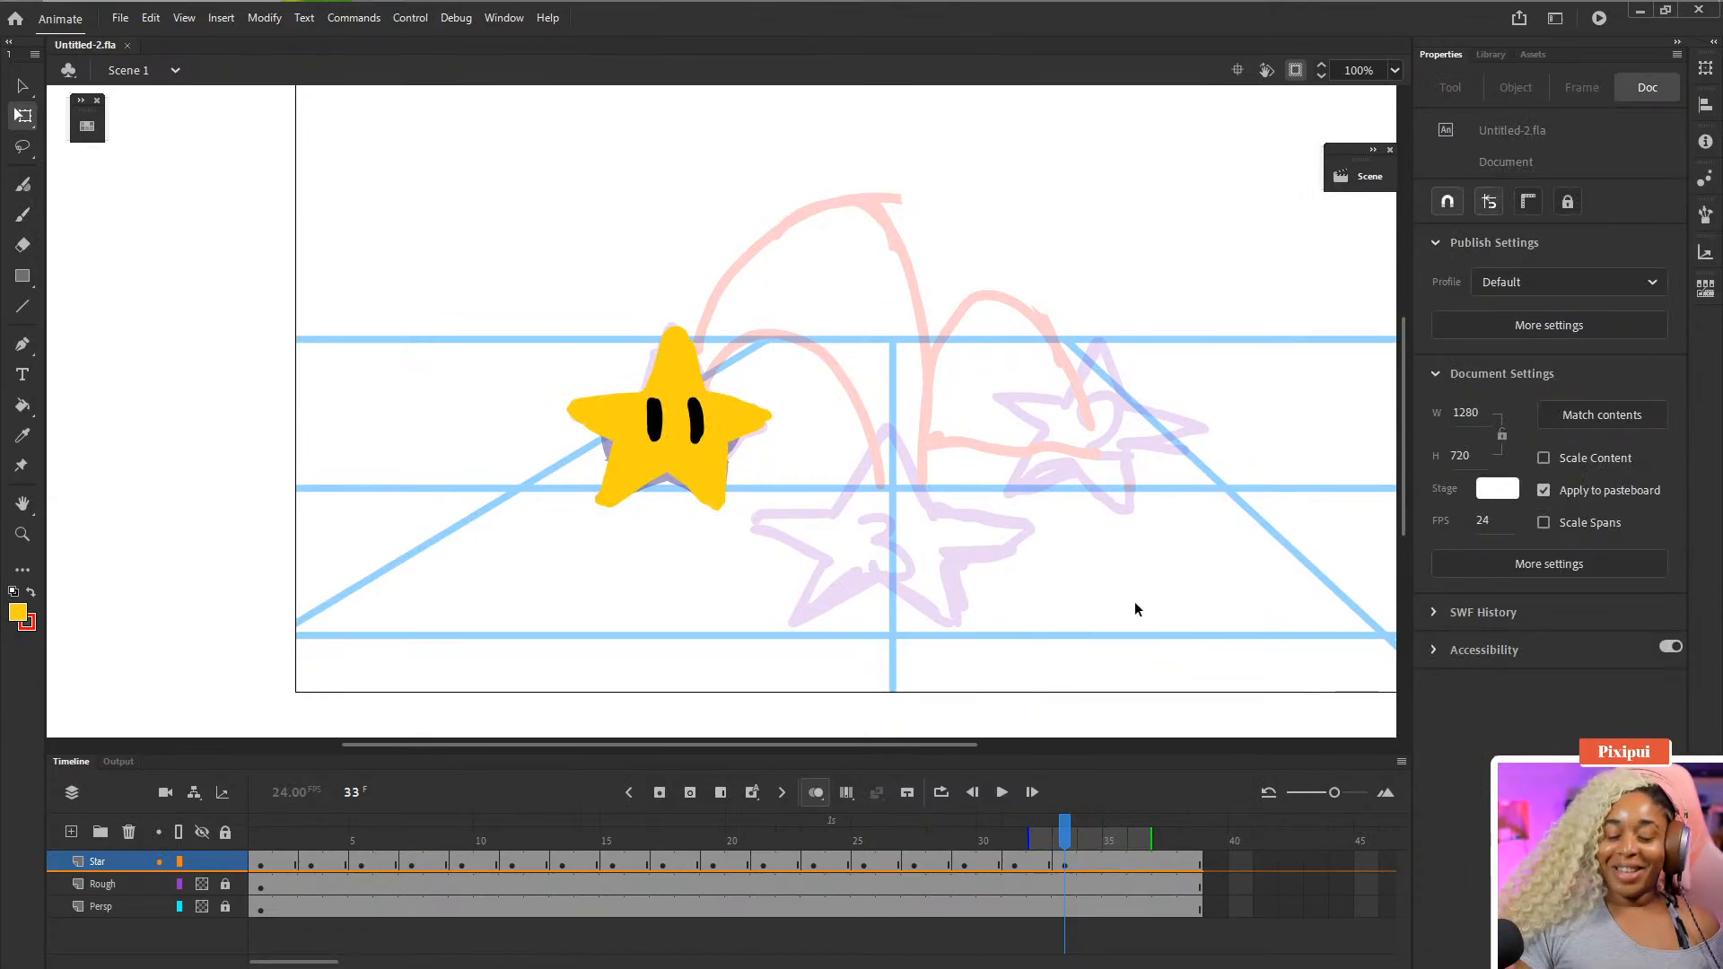
key("Return")
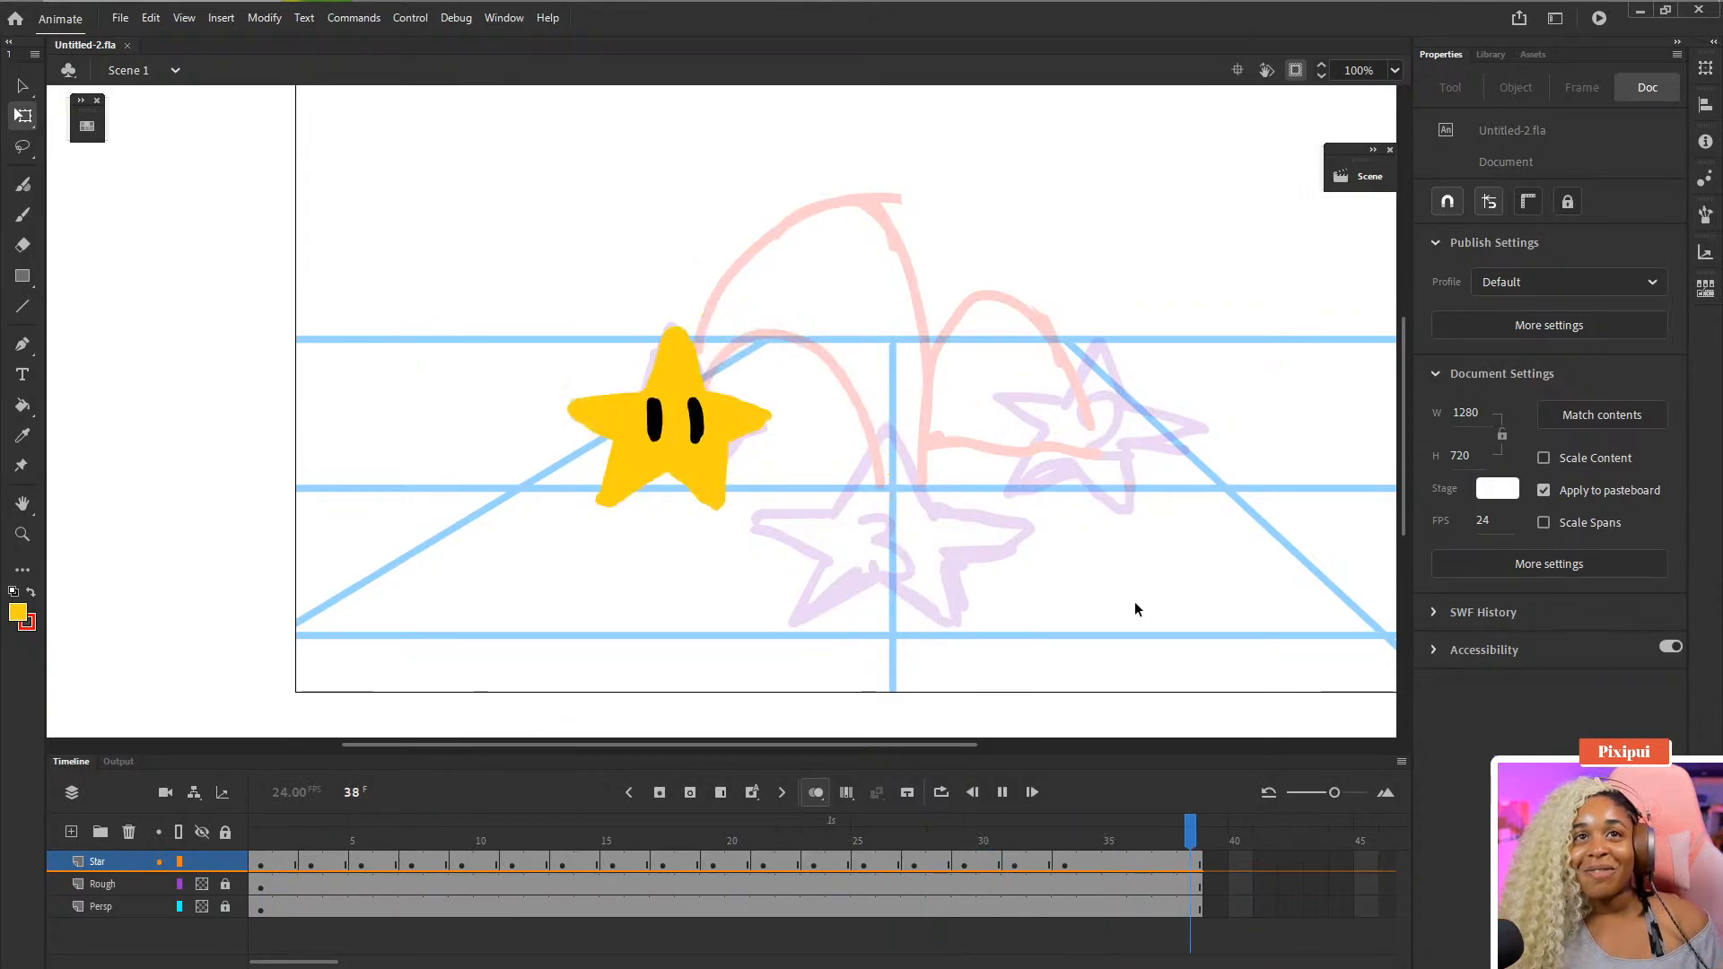
key("ctrl+0")
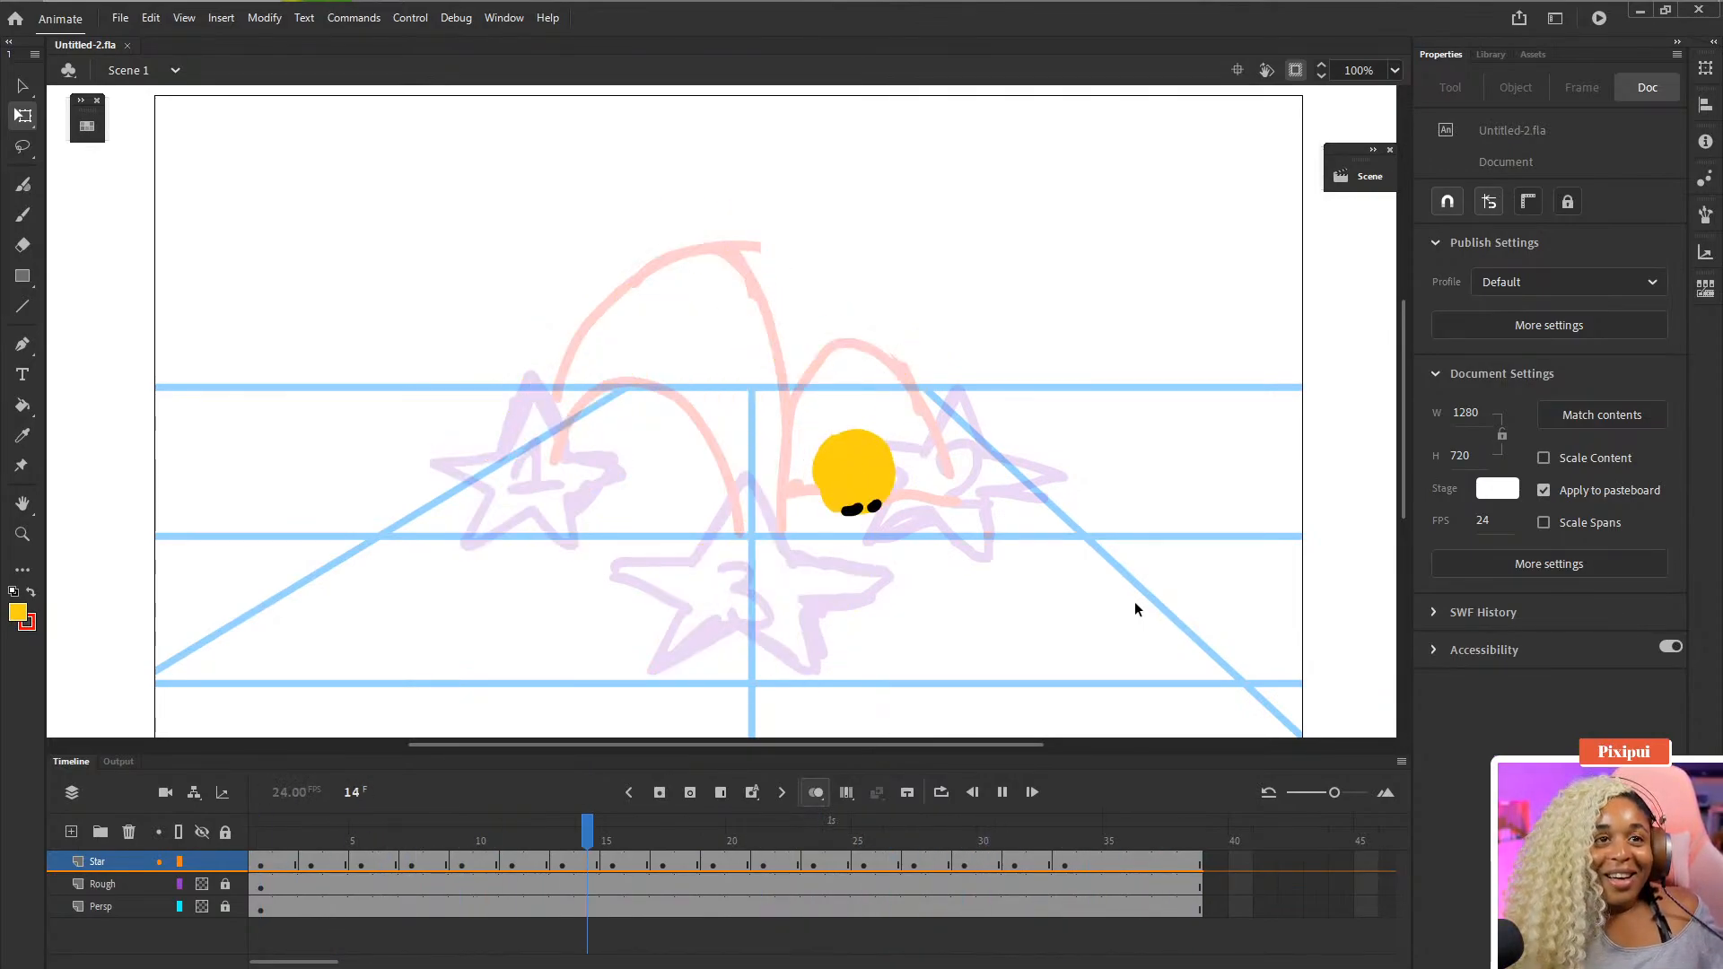
- Hide the Rough layer and play the animation to review the motion
left_click(203, 883)
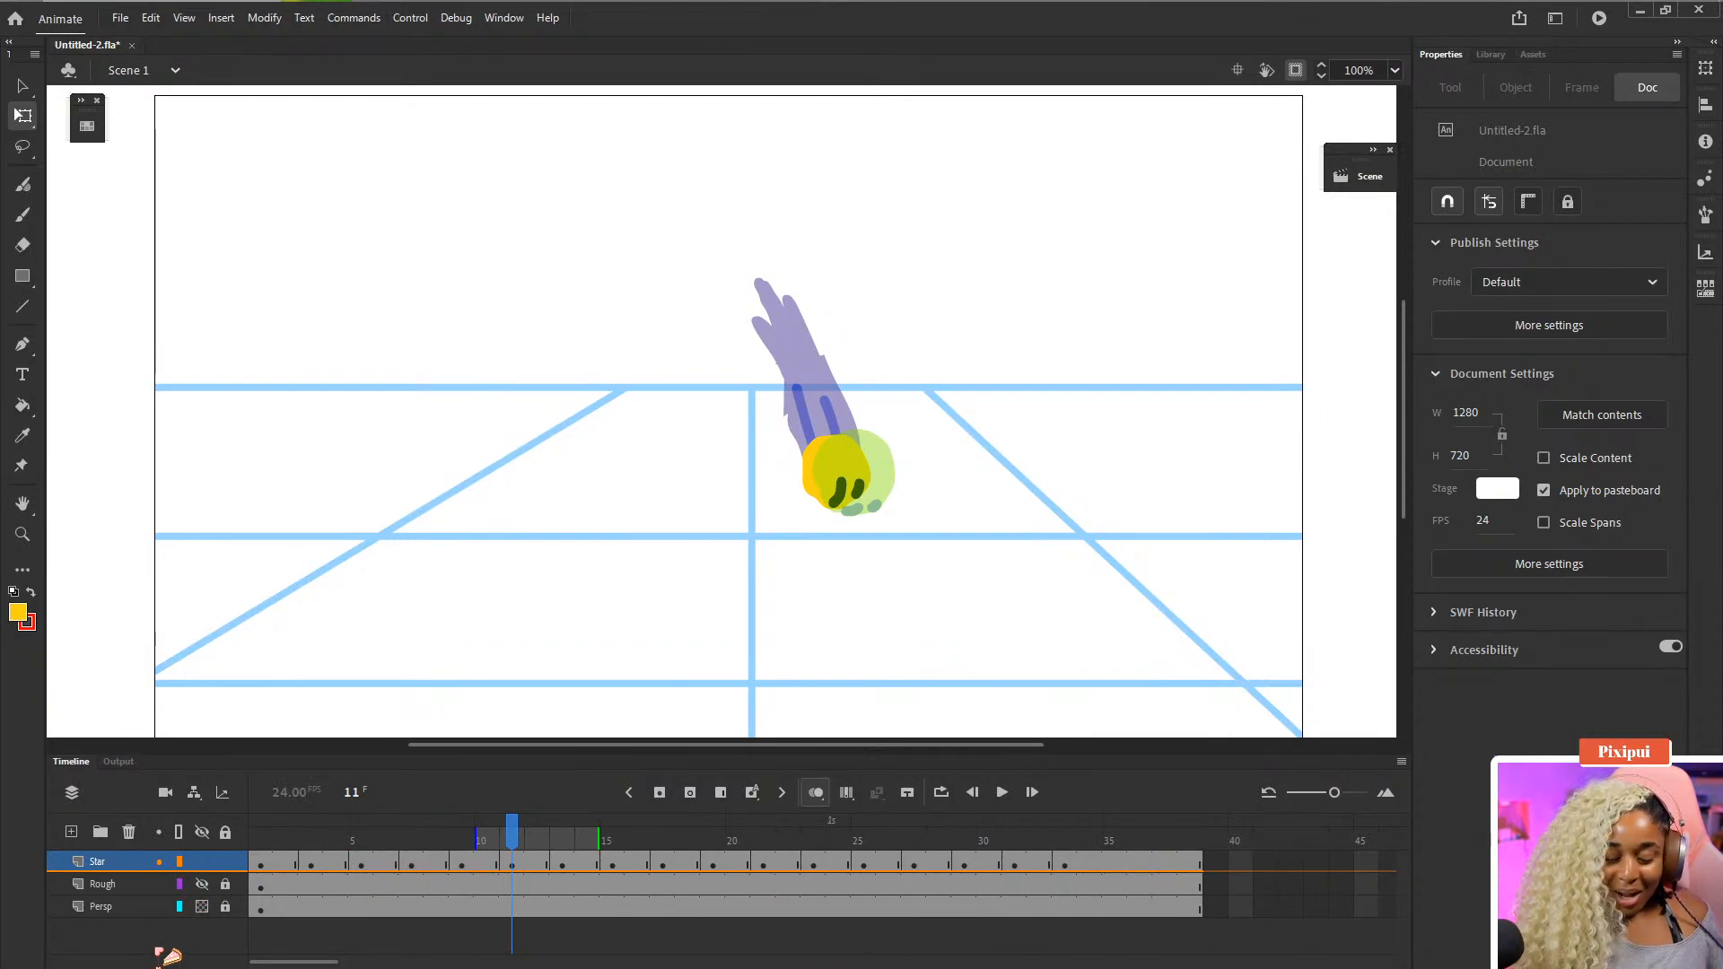
key("Return")
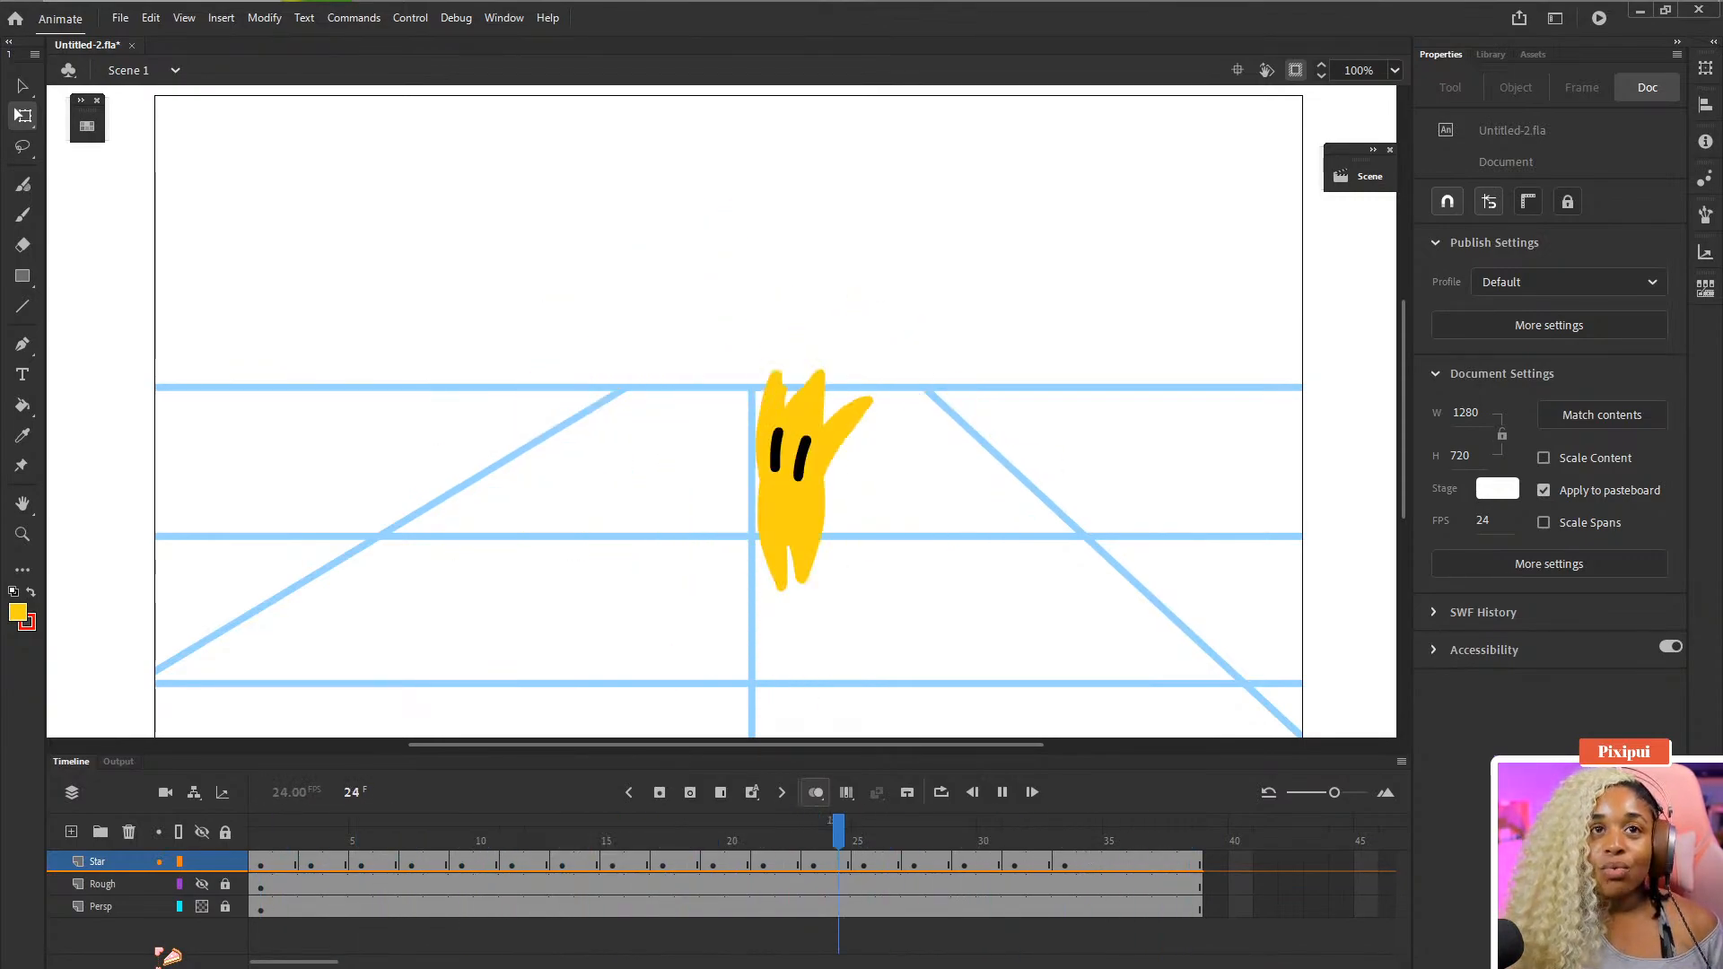
key("Return")
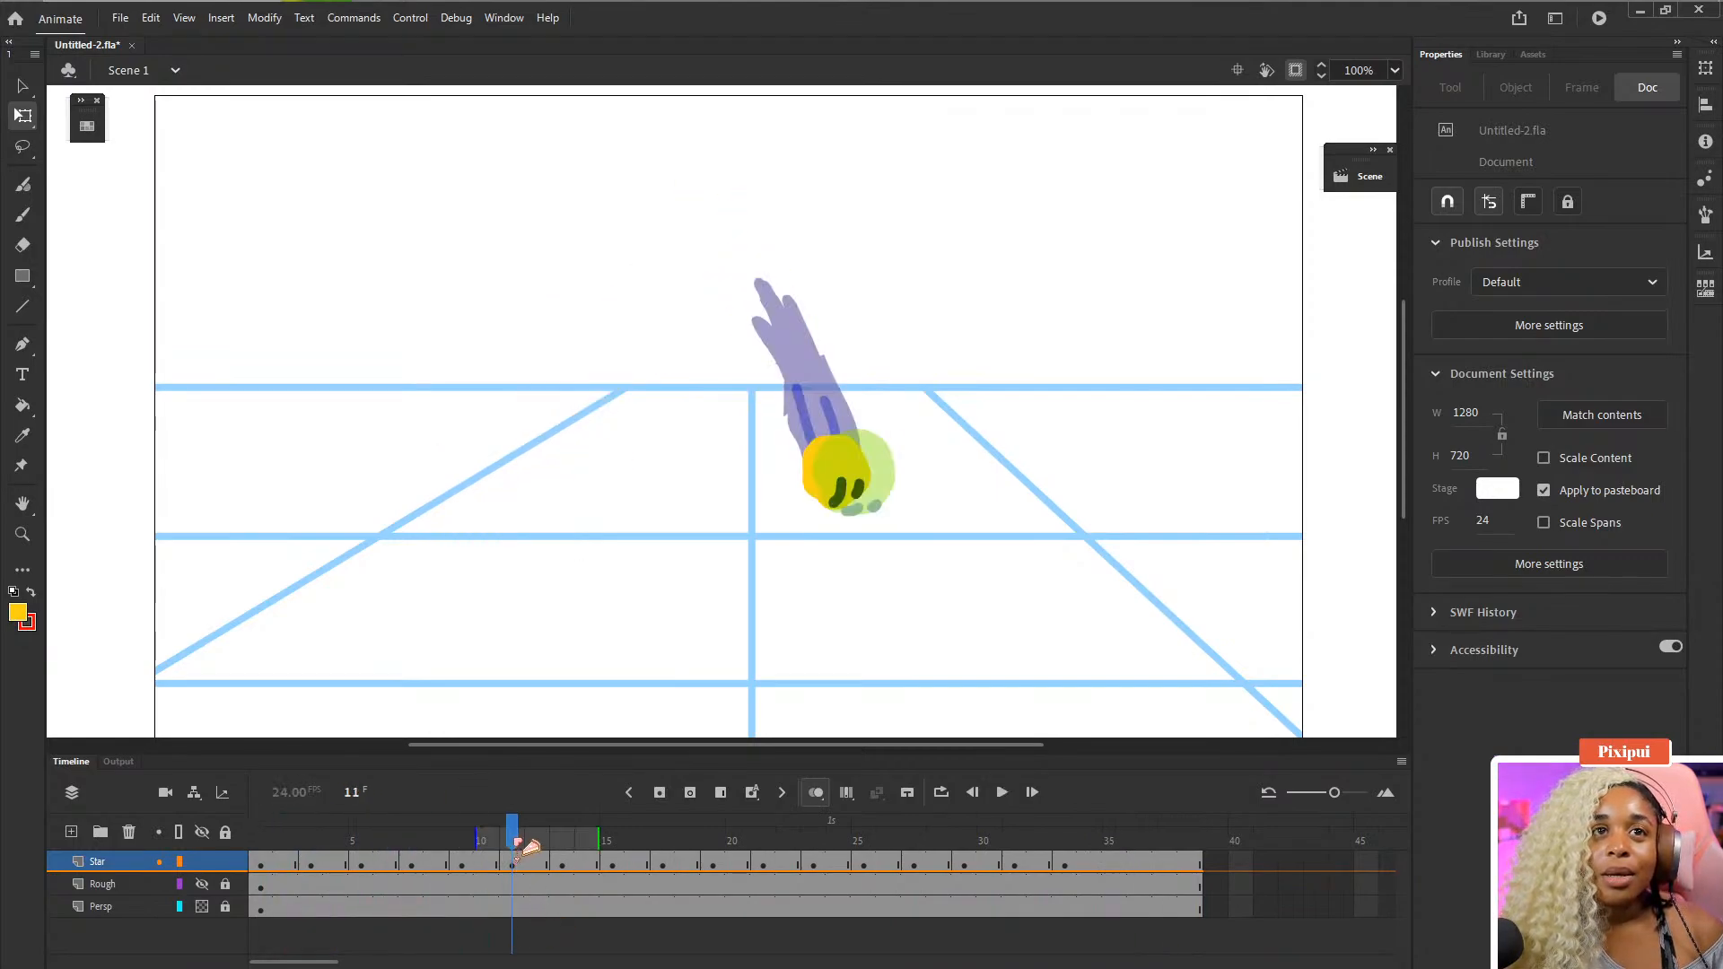
- Remove frame 10 from the Star layer to tighten the timing
left_click_drag(528, 847, 494, 862)
left_click(487, 865)
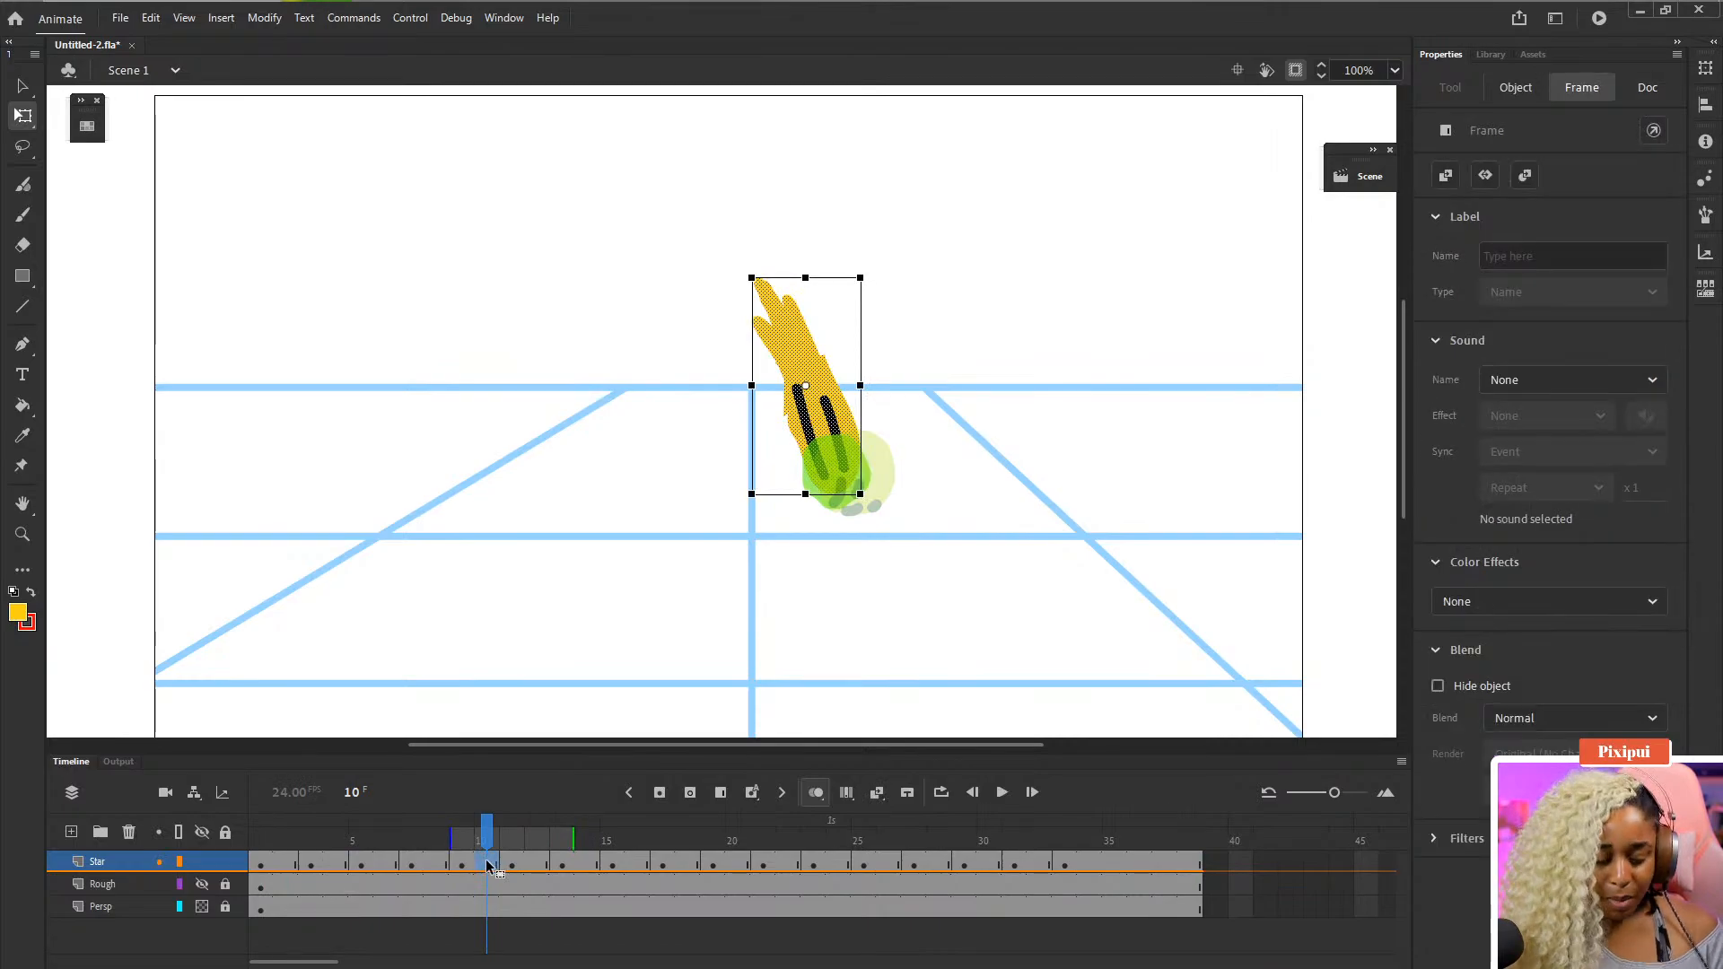
key("shift+F5")
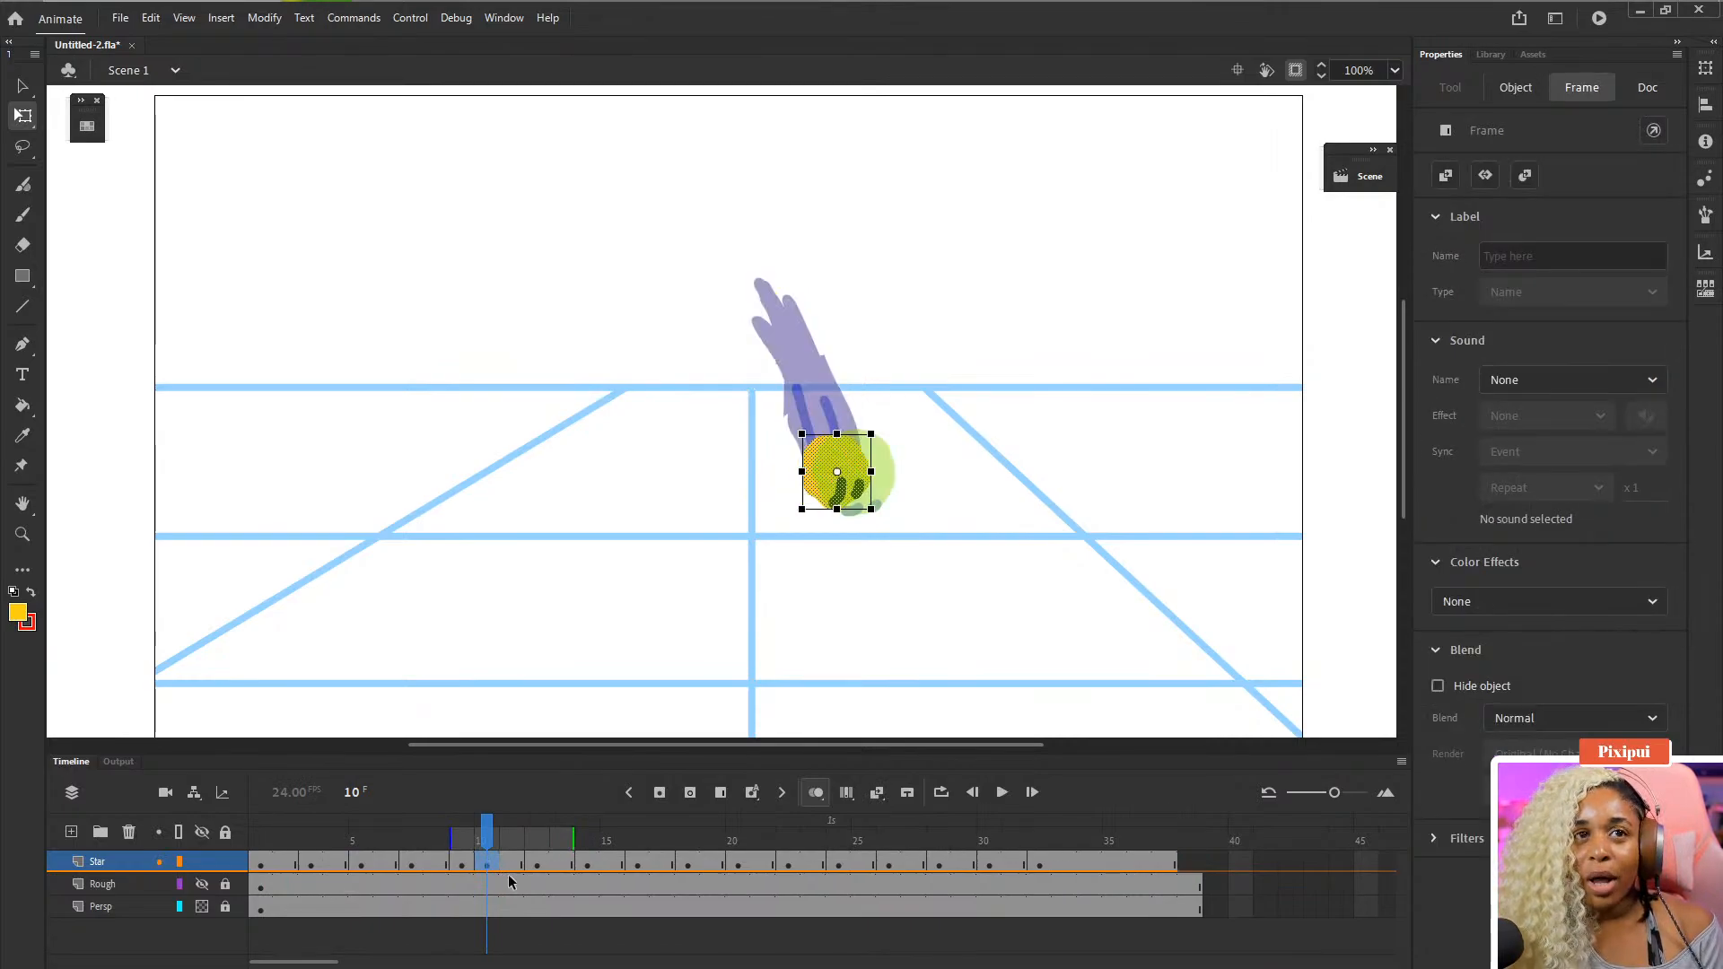
- Turn off onion skinning and remove frame 15 from the Star layer
left_click(712, 863)
left_click_drag(715, 846, 612, 846)
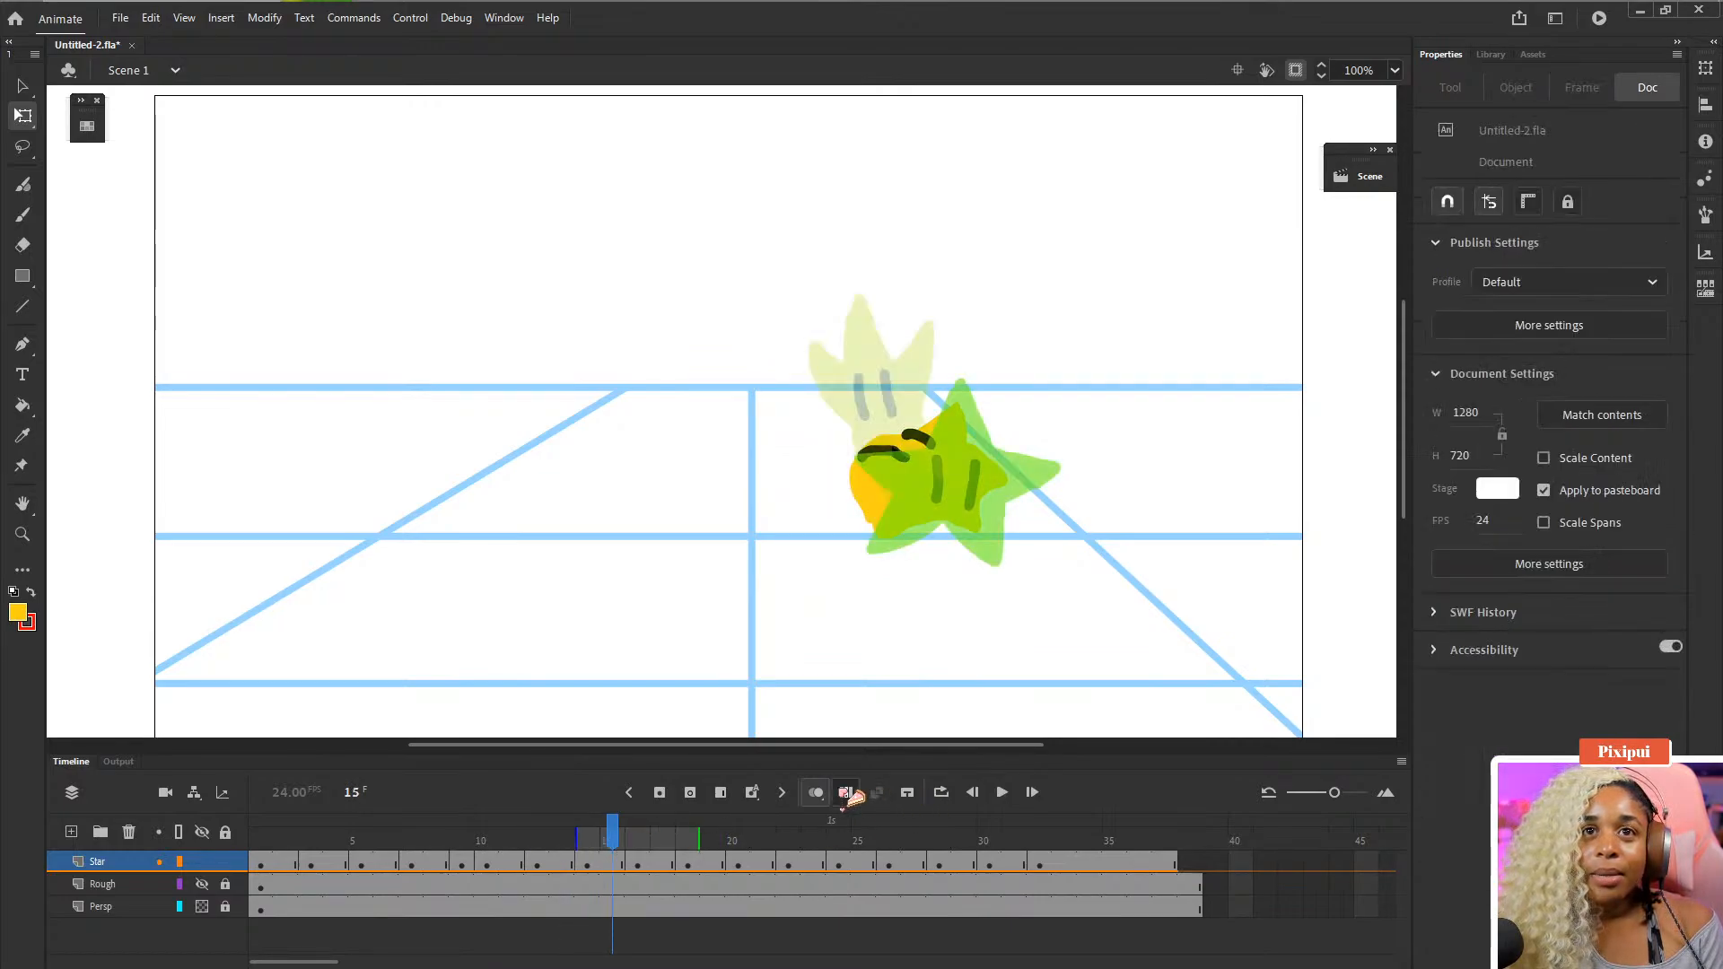
left_click(813, 793)
left_click(612, 863)
key("shift+F5")
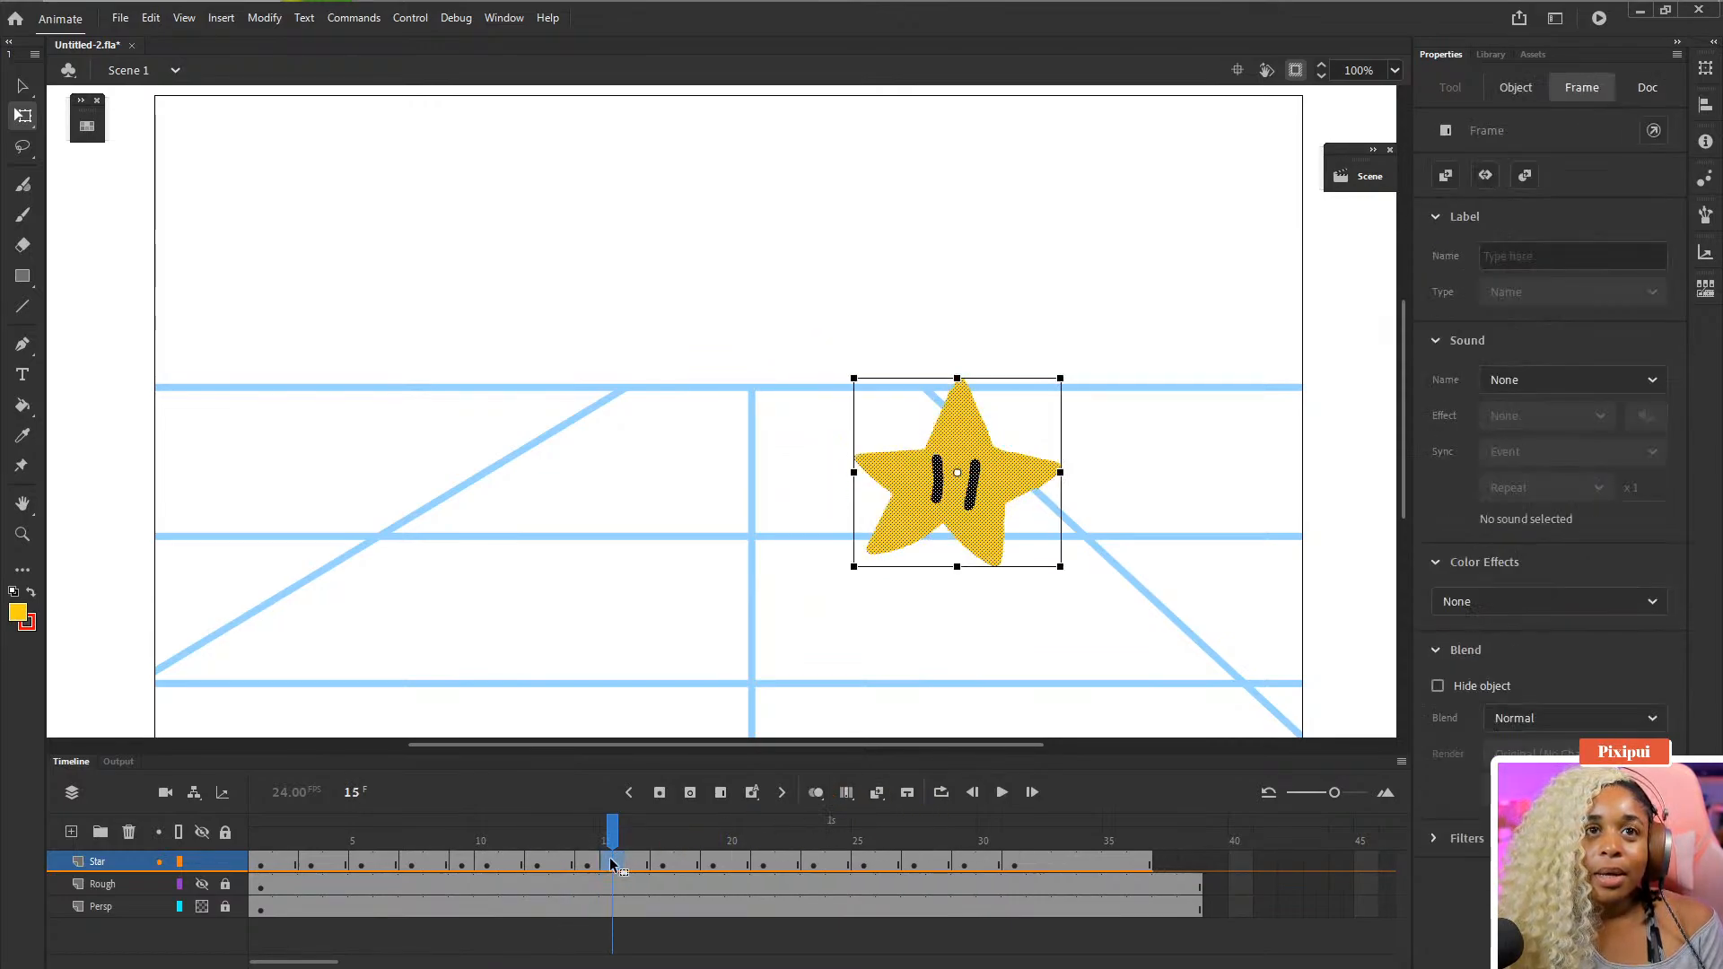
- Play the animation from the first frame to review the new timing
left_click_drag(581, 841, 126, 850)
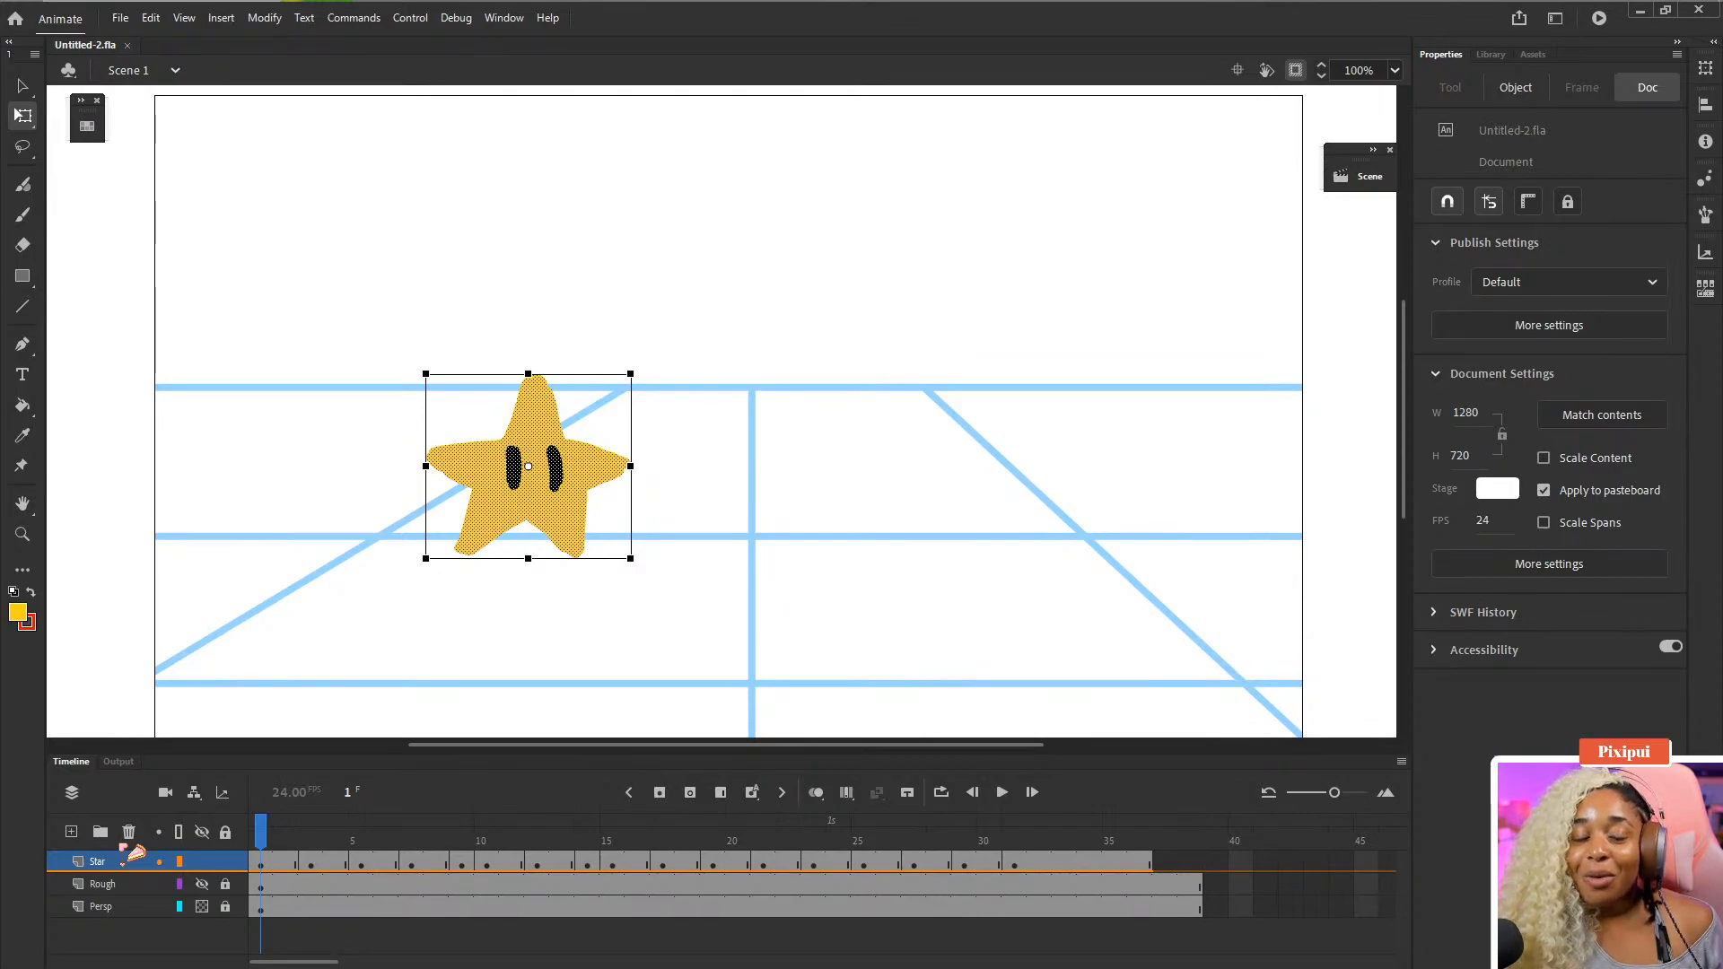
key("Return")
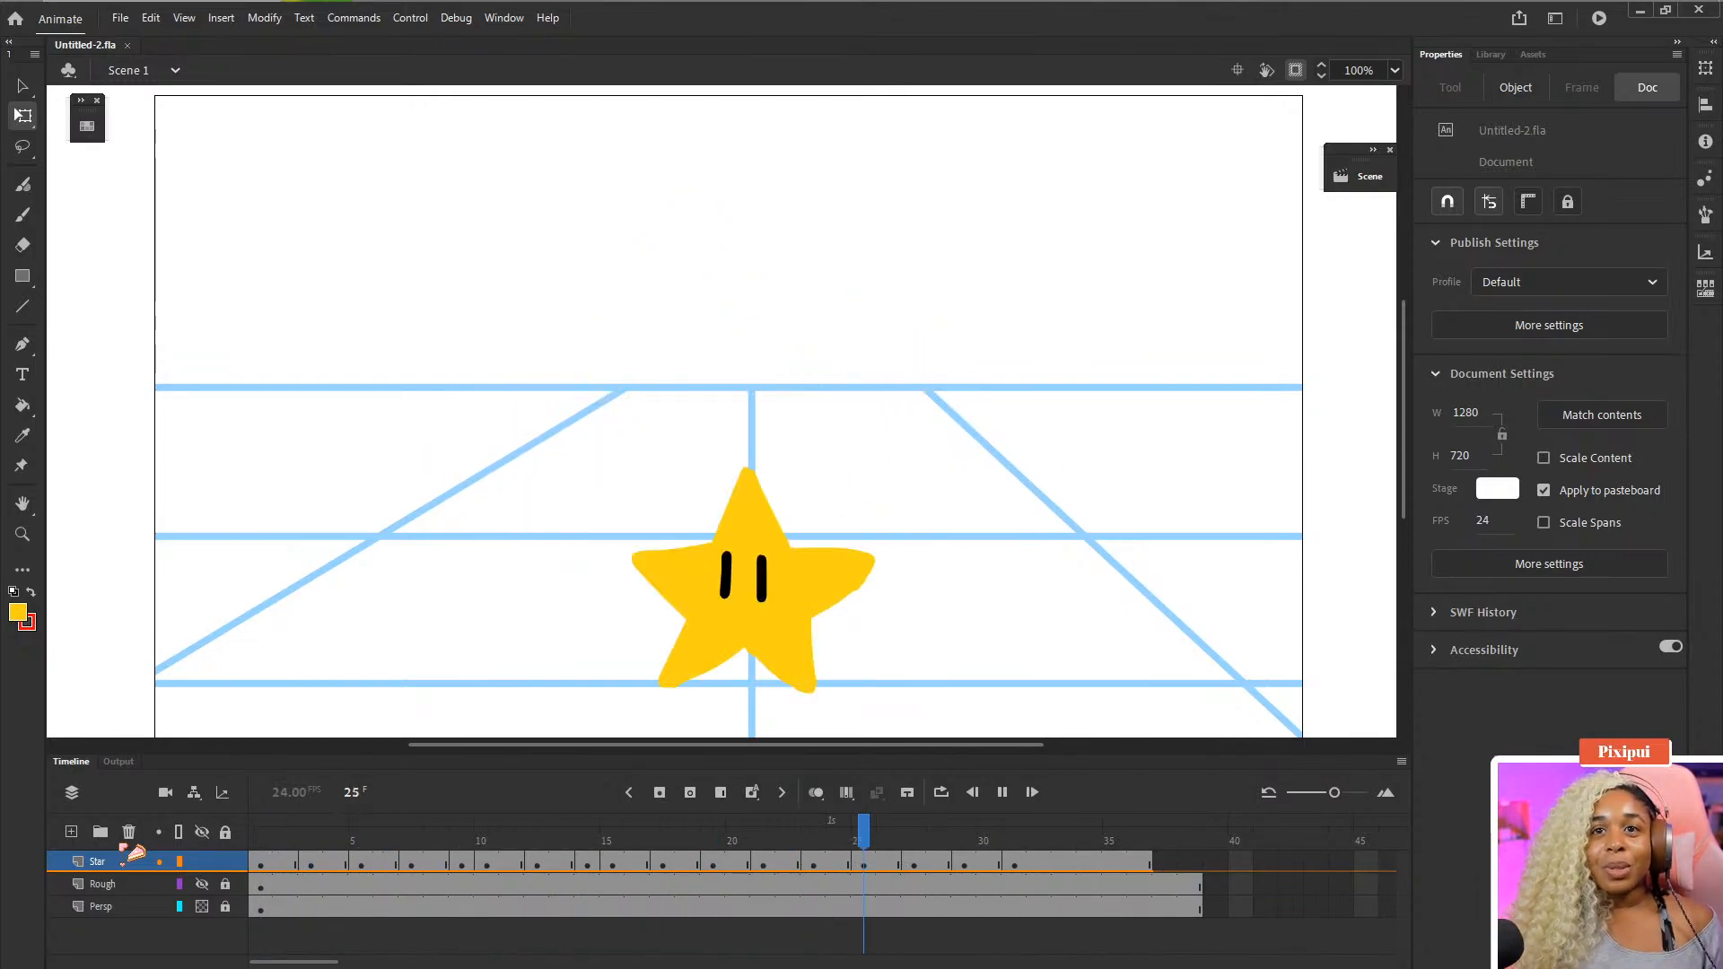
key("Return")
left_click(1068, 901)
left_click(1102, 854)
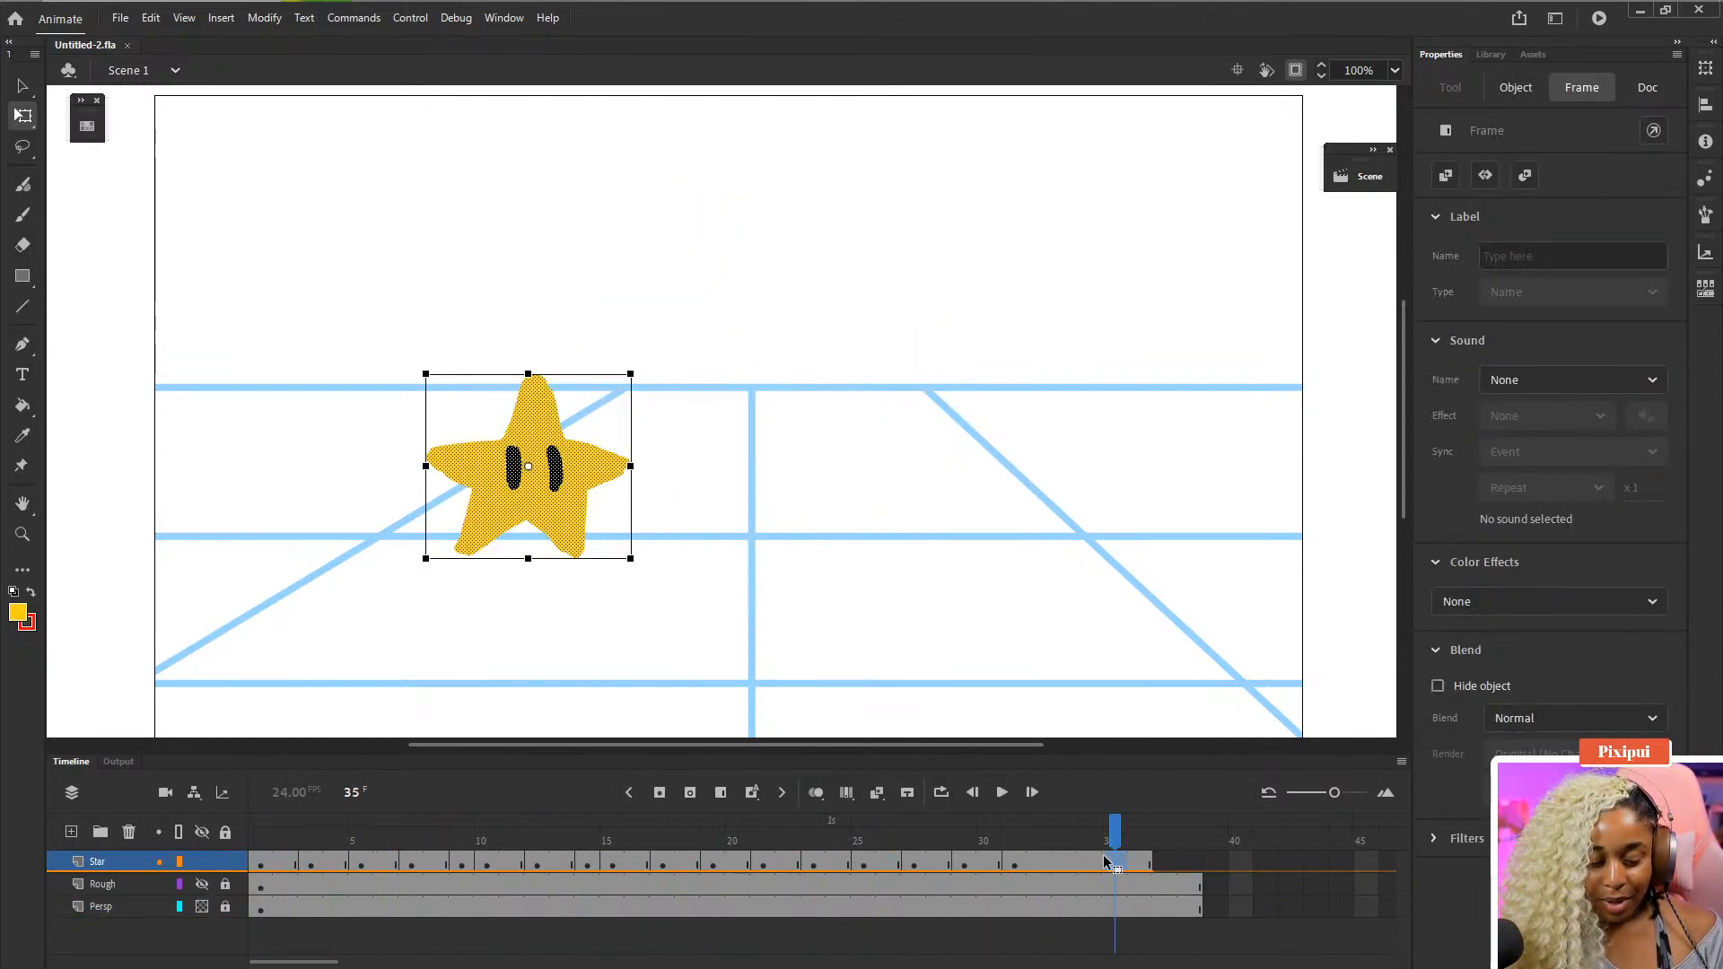
key("Return")
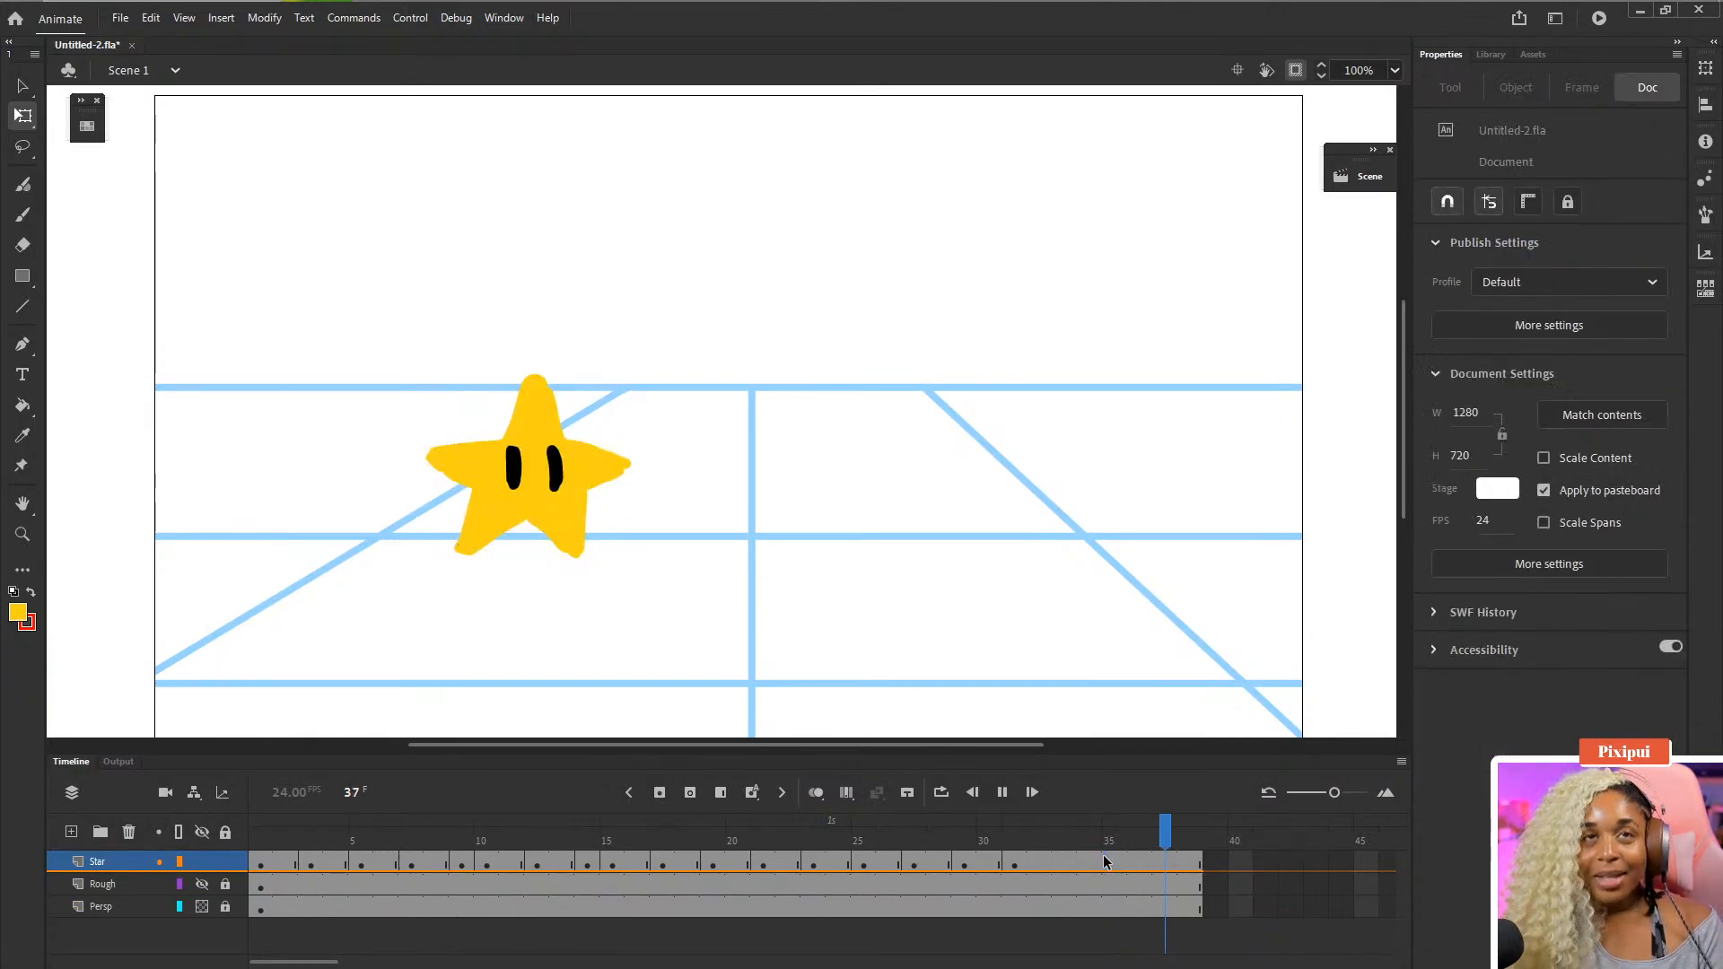